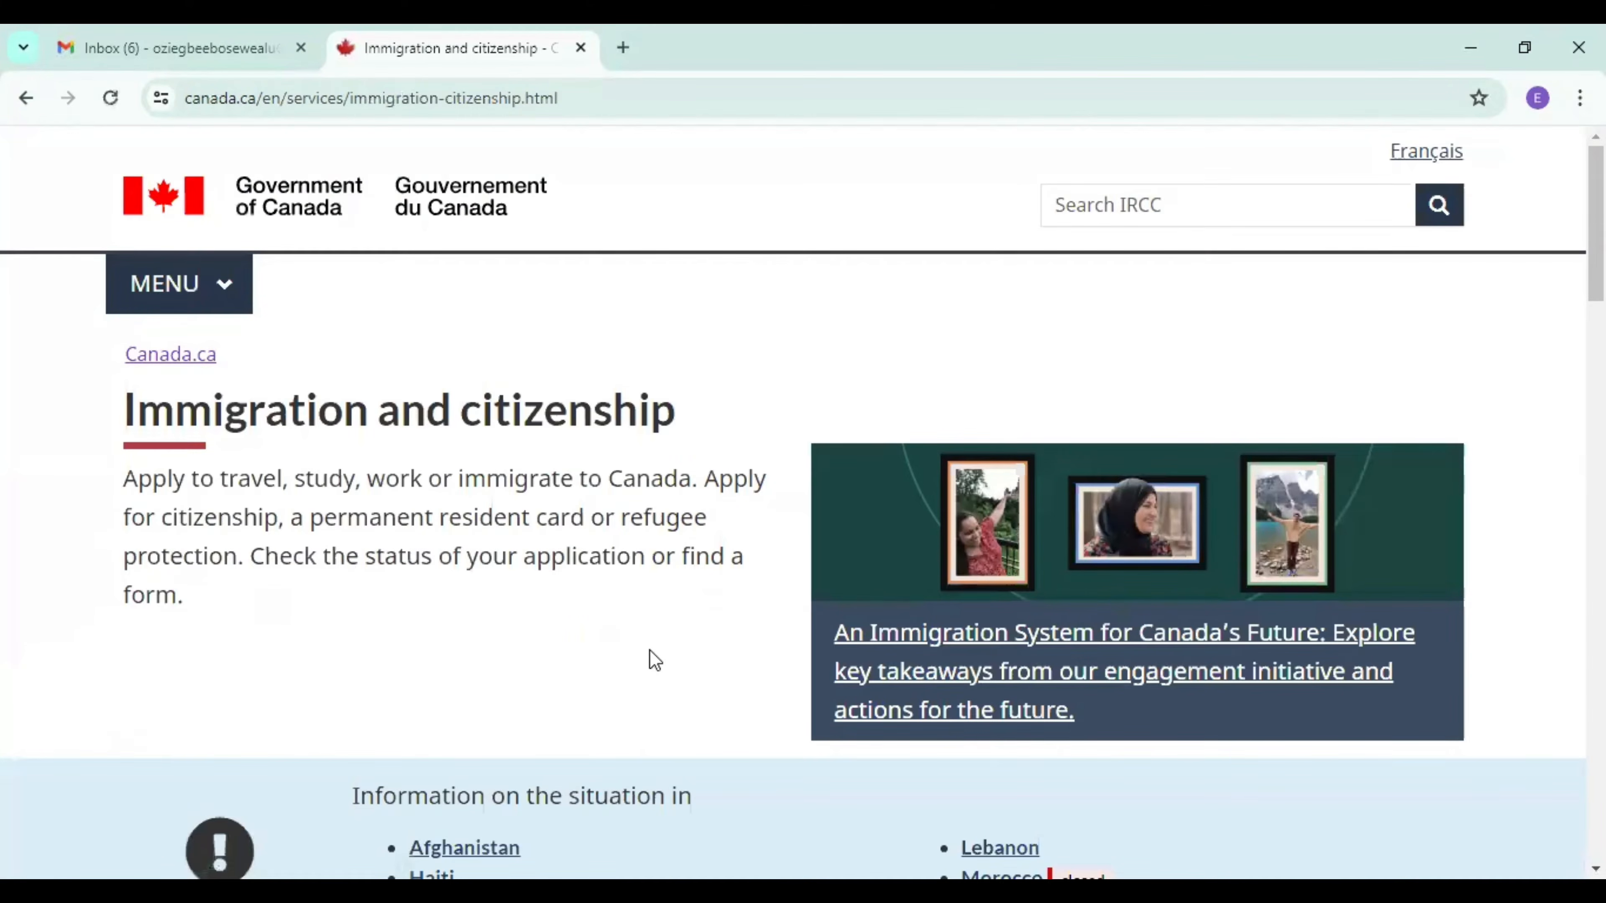
Open the IRCC secure account page from the most requested services and choose to register for an account.
{"action": "scroll", "coordinate": [655, 660], "scroll_direction": "down", "scroll_amount": 8}
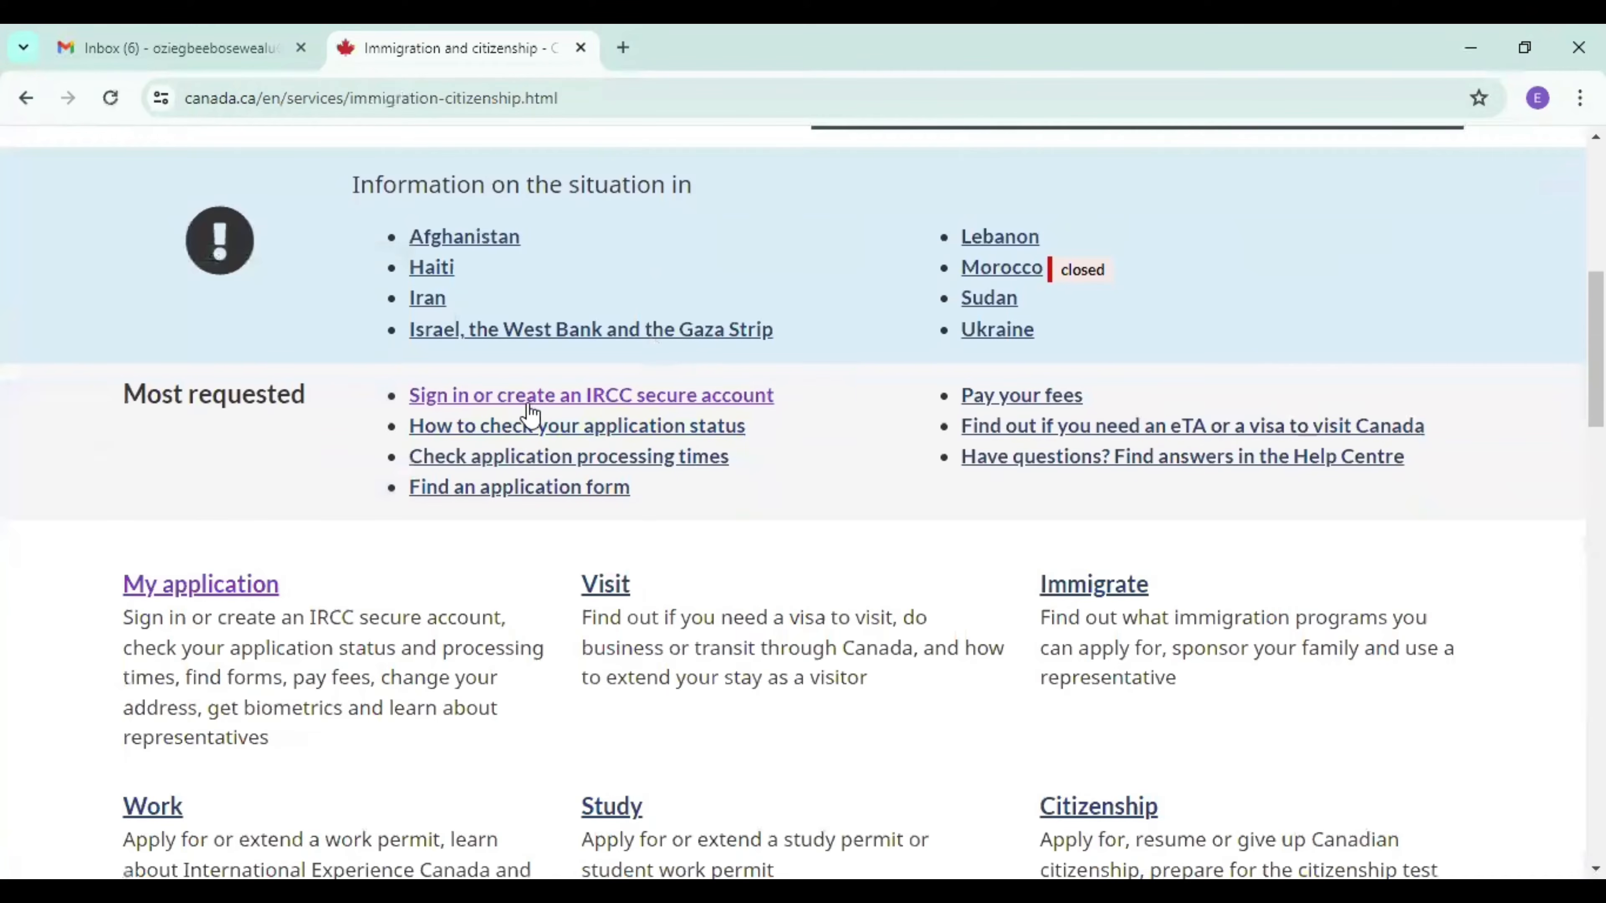
{"action": "left_click", "coordinate": [515, 404]}
{"action": "scroll", "coordinate": [515, 405], "scroll_direction": "down", "scroll_amount": 5}
{"action": "scroll", "coordinate": [515, 412], "scroll_direction": "down", "scroll_amount": 5}
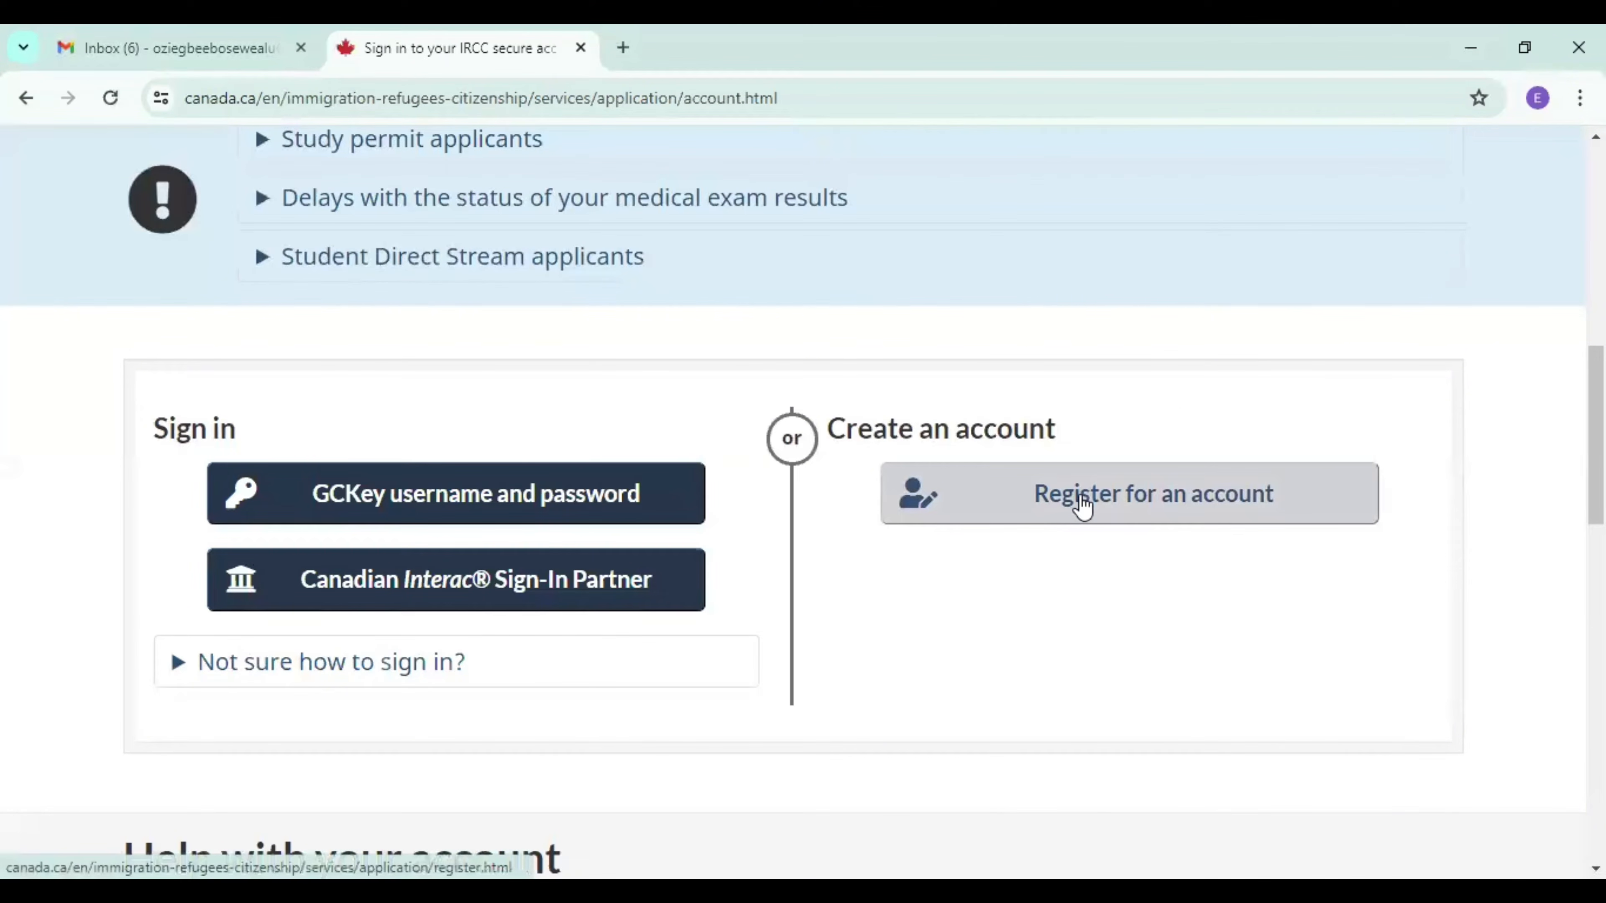
{"action": "left_click", "coordinate": [1081, 499]}
Choose to register with a GCKey username and password.
{"action": "scroll", "coordinate": [508, 604], "scroll_direction": "down", "scroll_amount": 1}
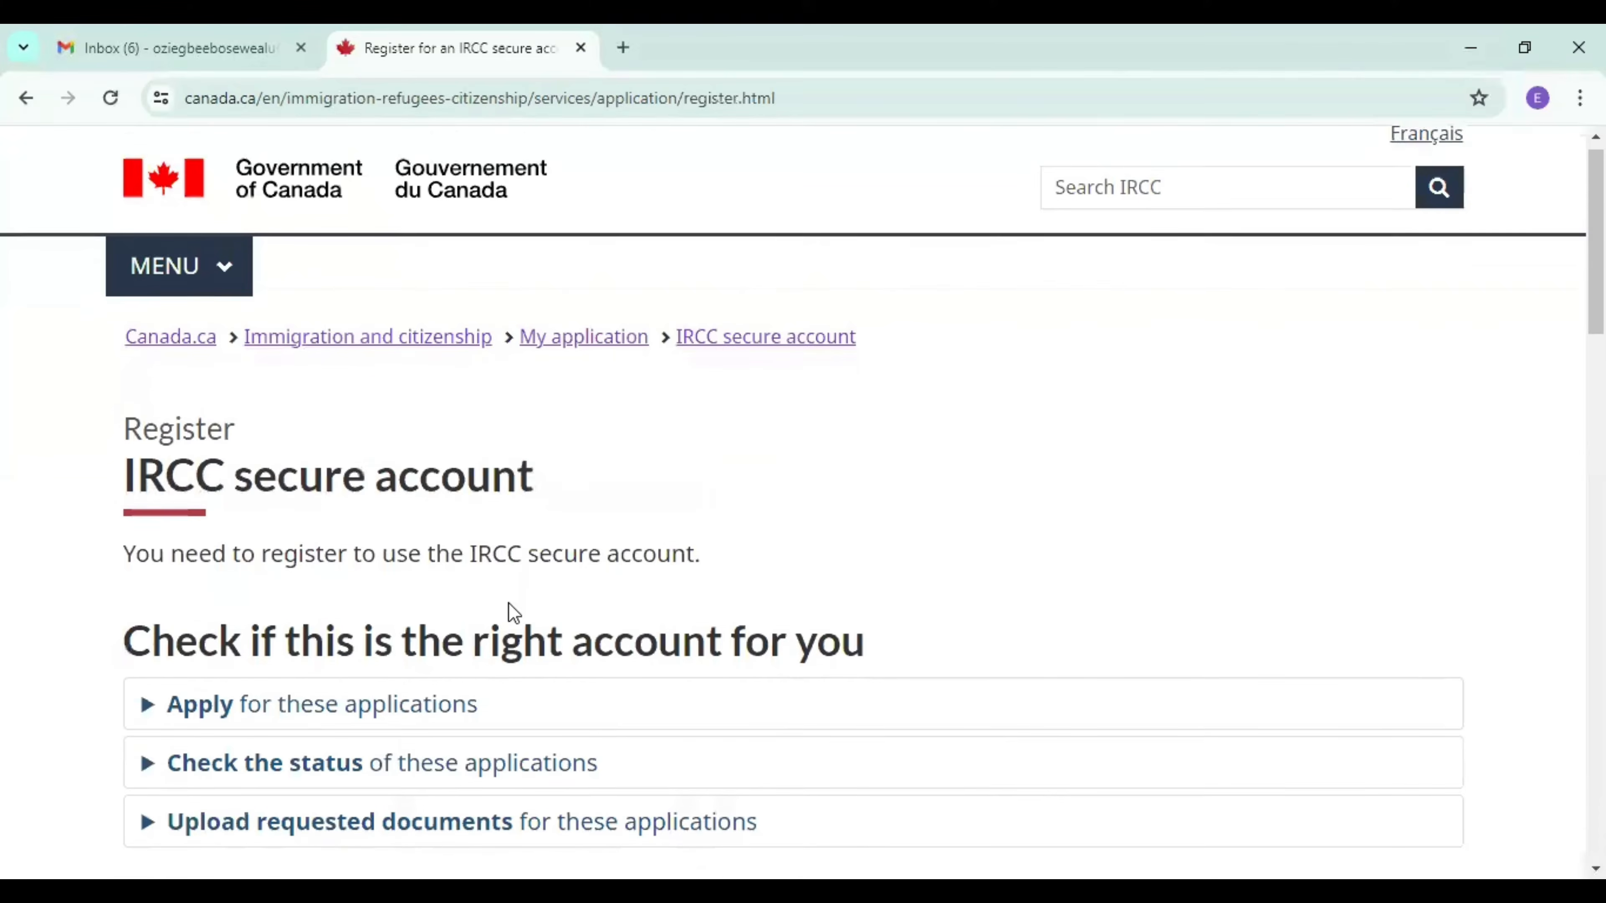
{"action": "scroll", "coordinate": [511, 601], "scroll_direction": "down", "scroll_amount": 10}
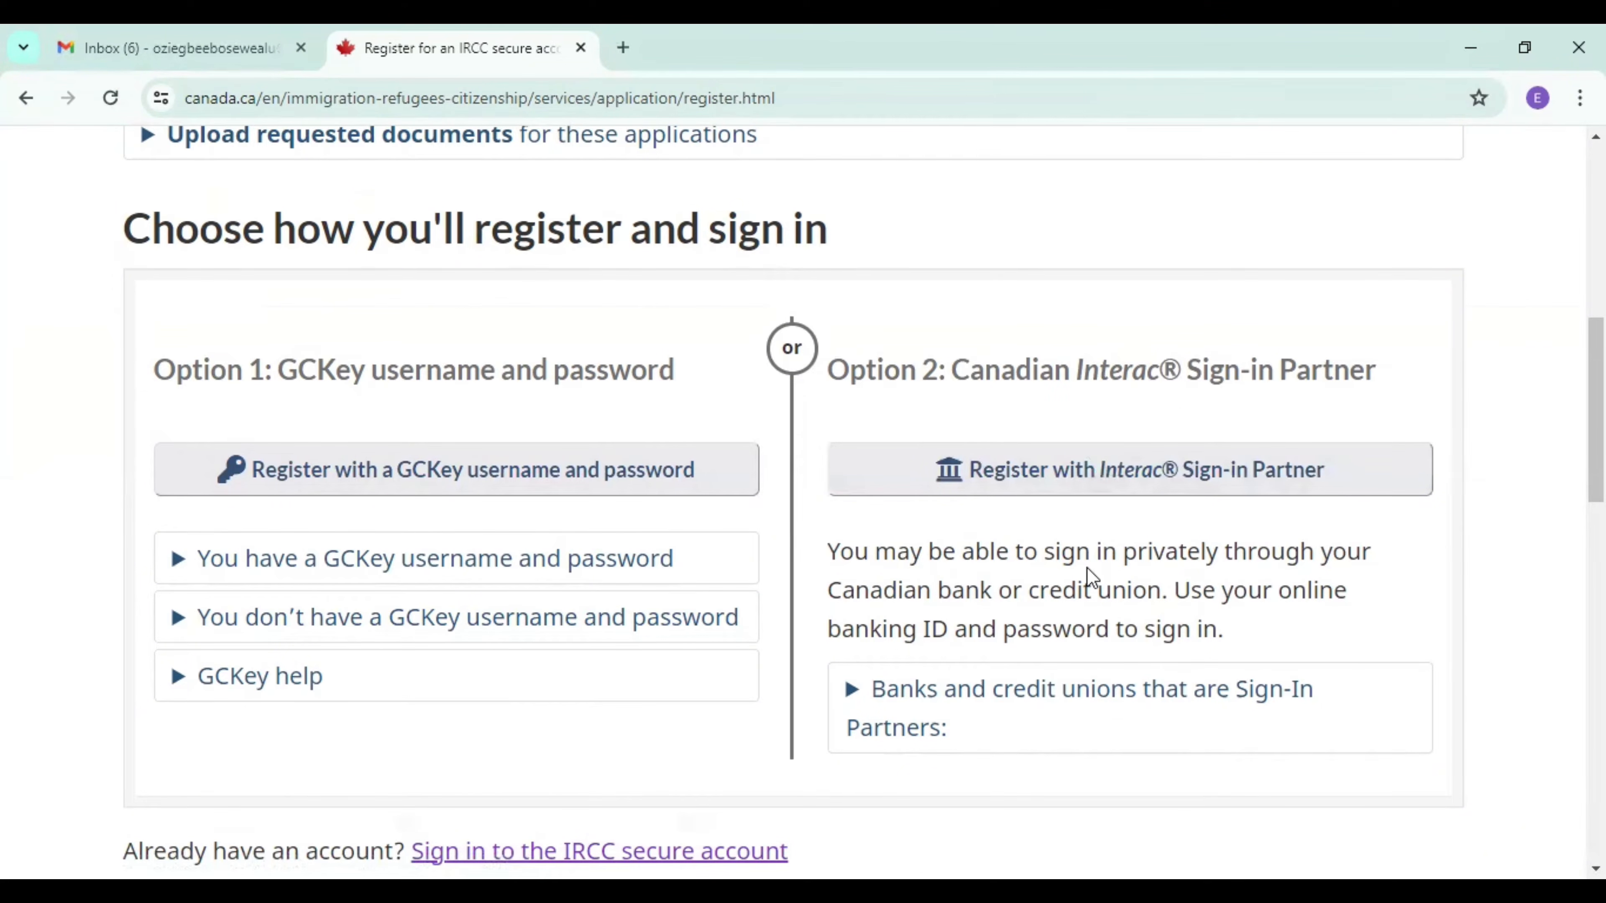
{"action": "left_click", "coordinate": [403, 474]}
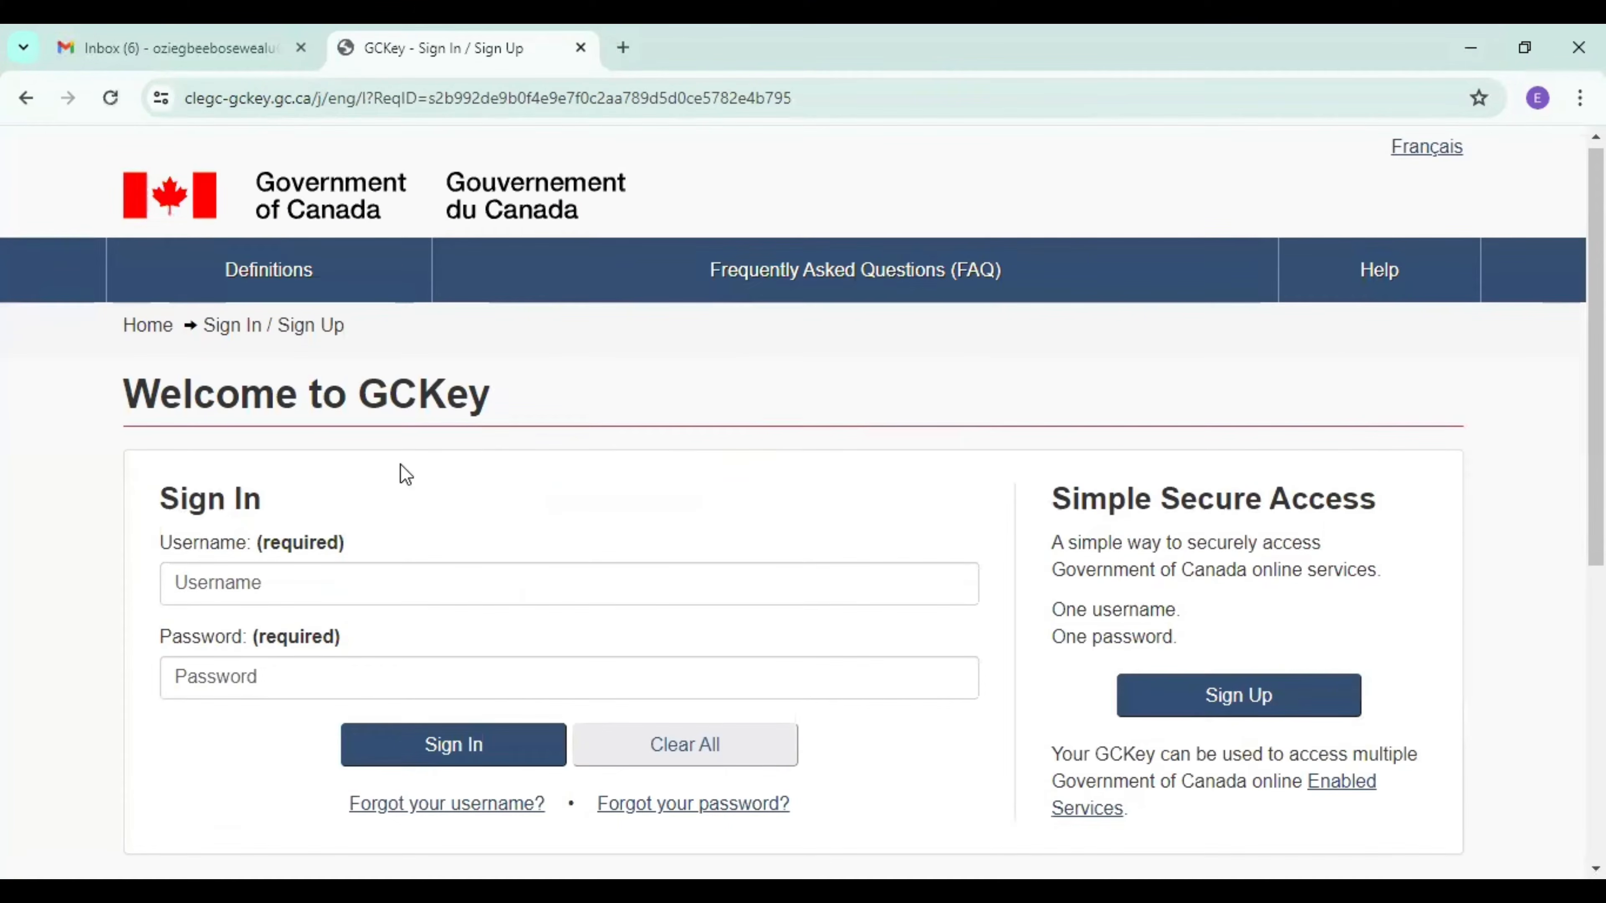
Start the GCKey sign-up and accept the terms and conditions of use.
{"action": "scroll", "coordinate": [400, 463], "scroll_direction": "down", "scroll_amount": 3}
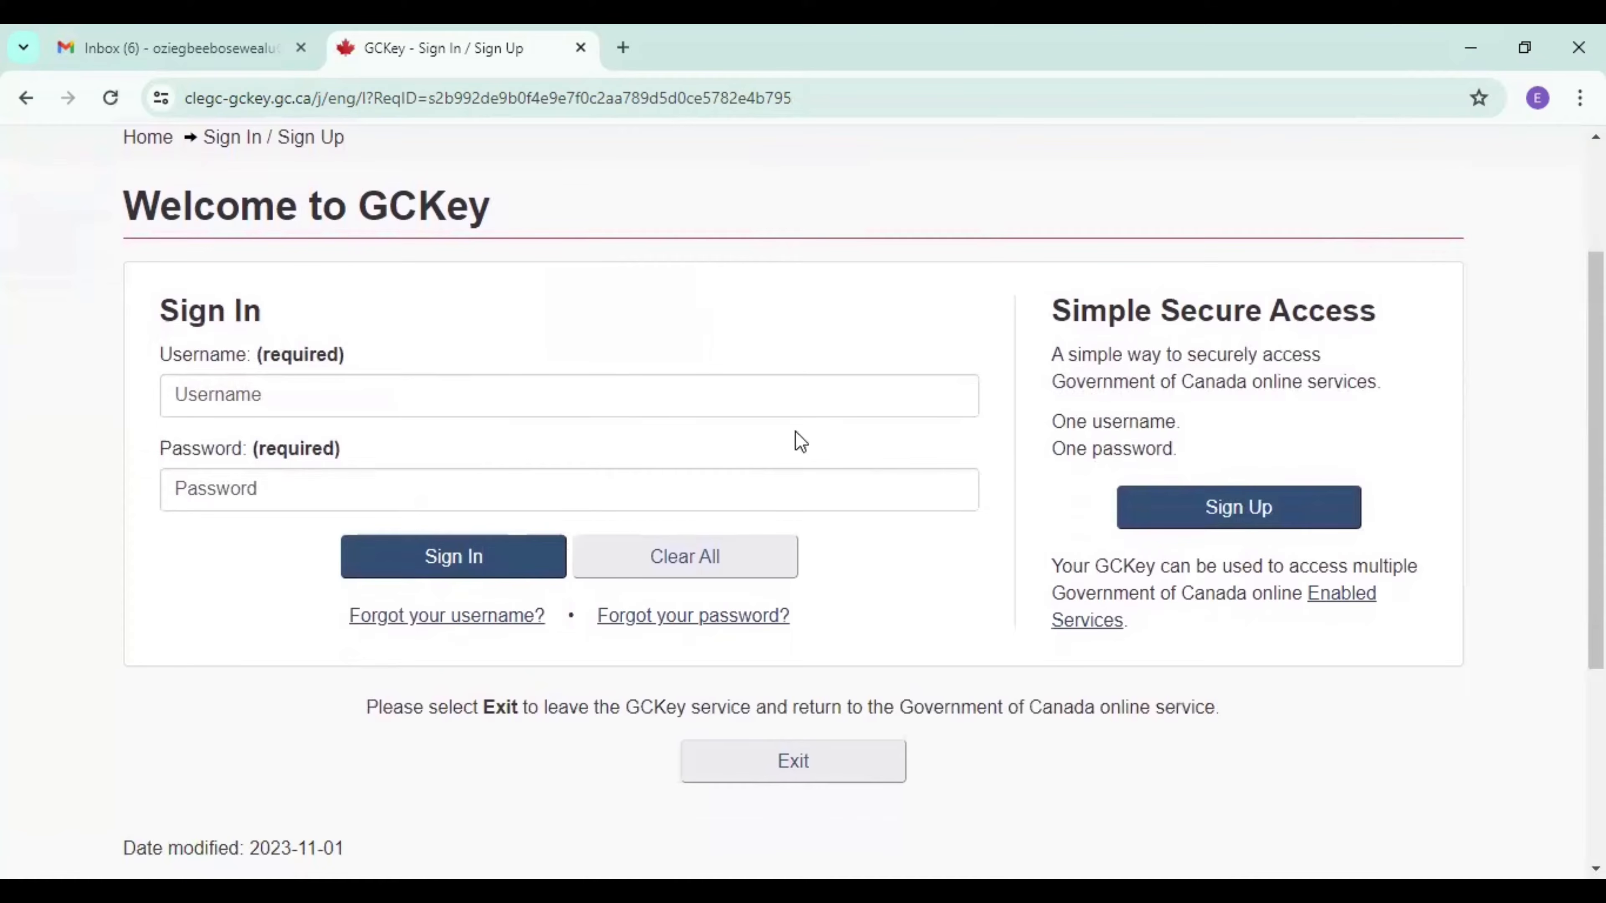
{"action": "left_click", "coordinate": [1212, 509]}
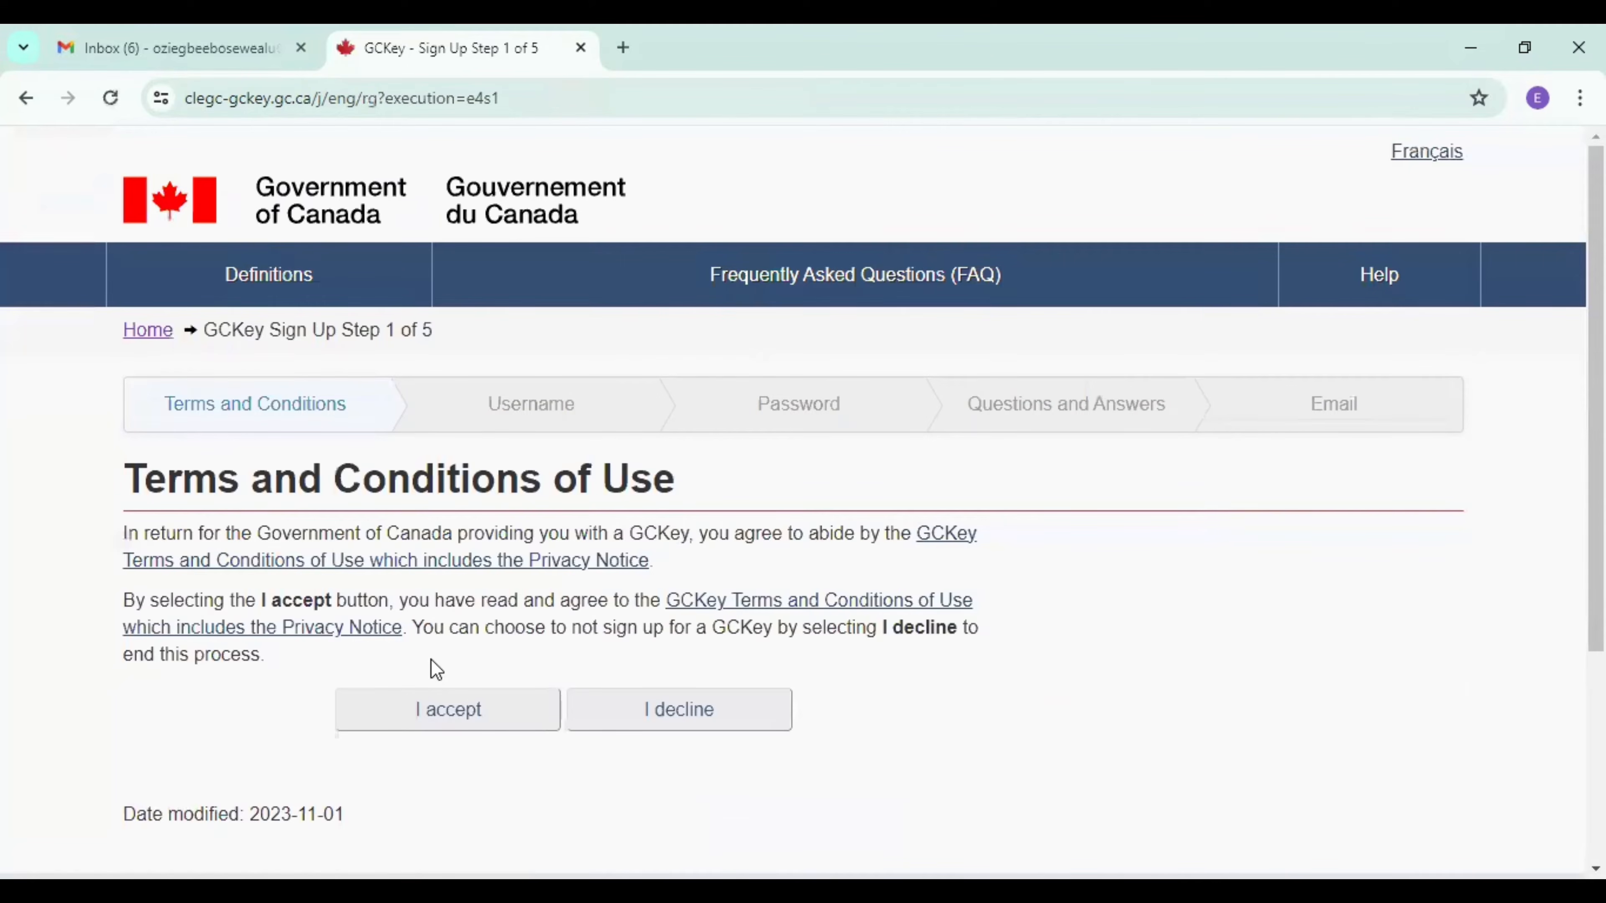
{"action": "left_click", "coordinate": [433, 718]}
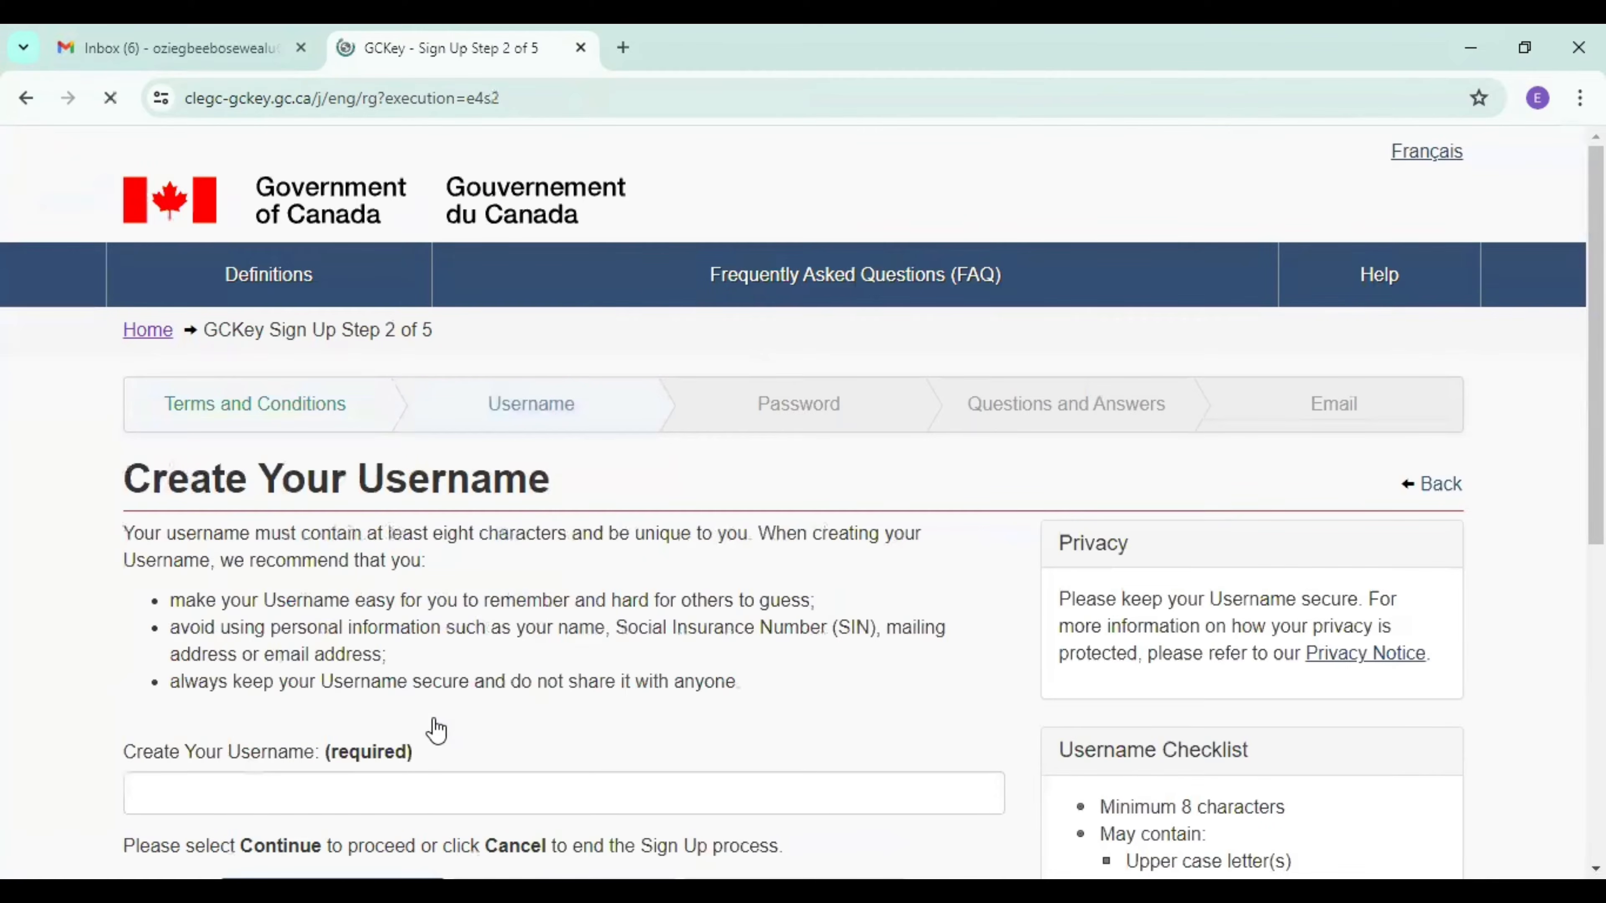
Enter a new GCKey username and continue to the password stage.
{"action": "scroll", "coordinate": [436, 731], "scroll_direction": "down", "scroll_amount": 2}
{"action": "left_click", "coordinate": [358, 640]}
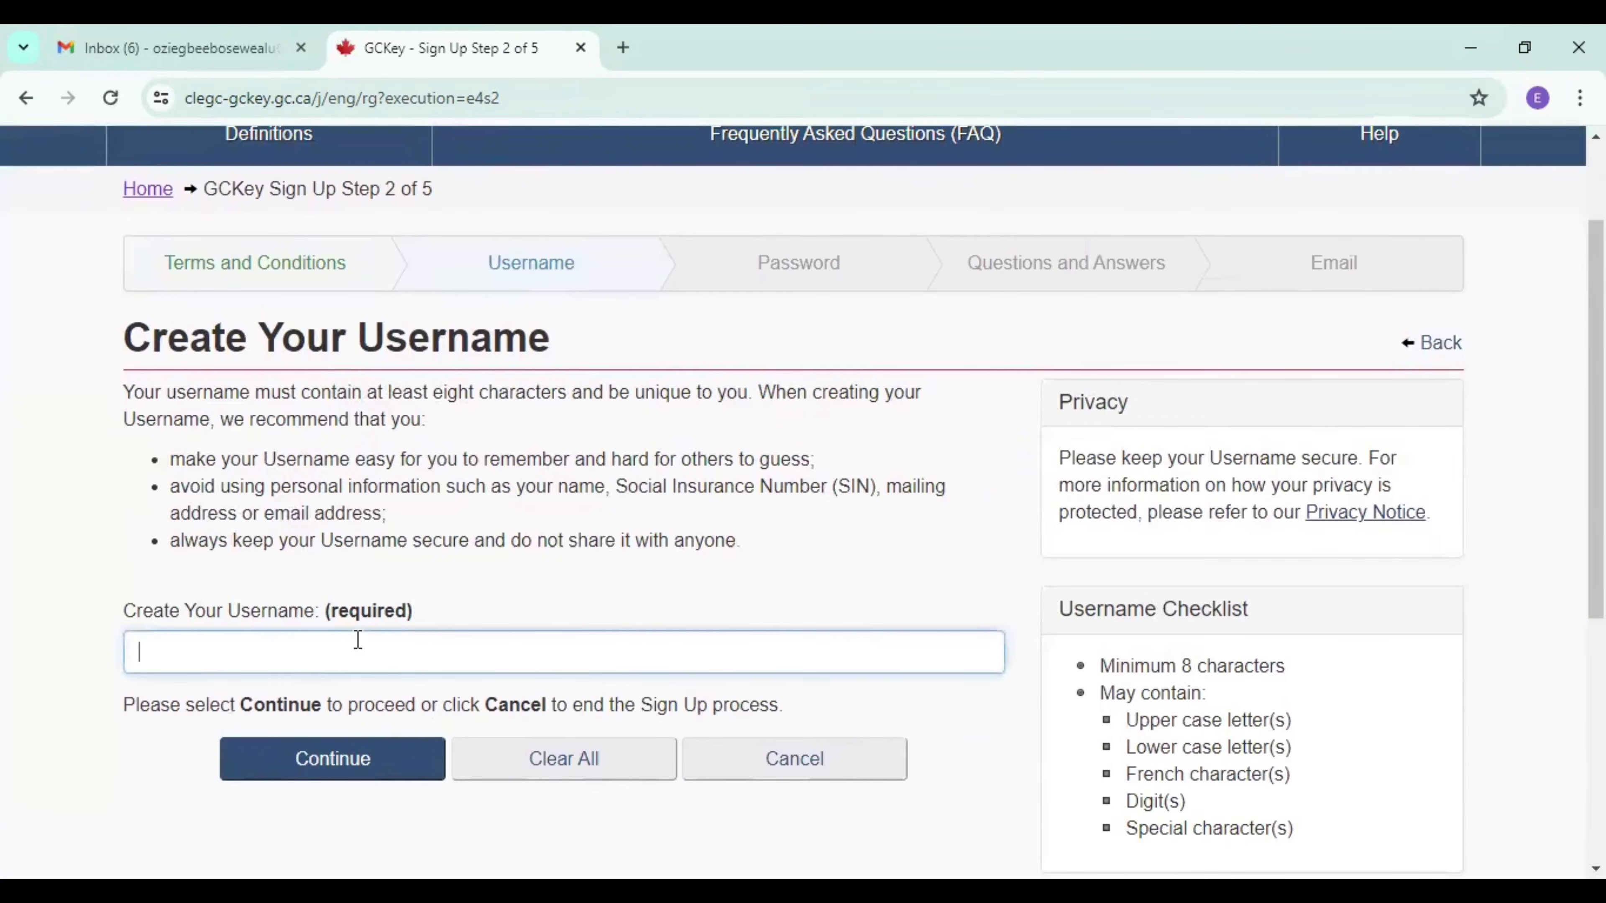
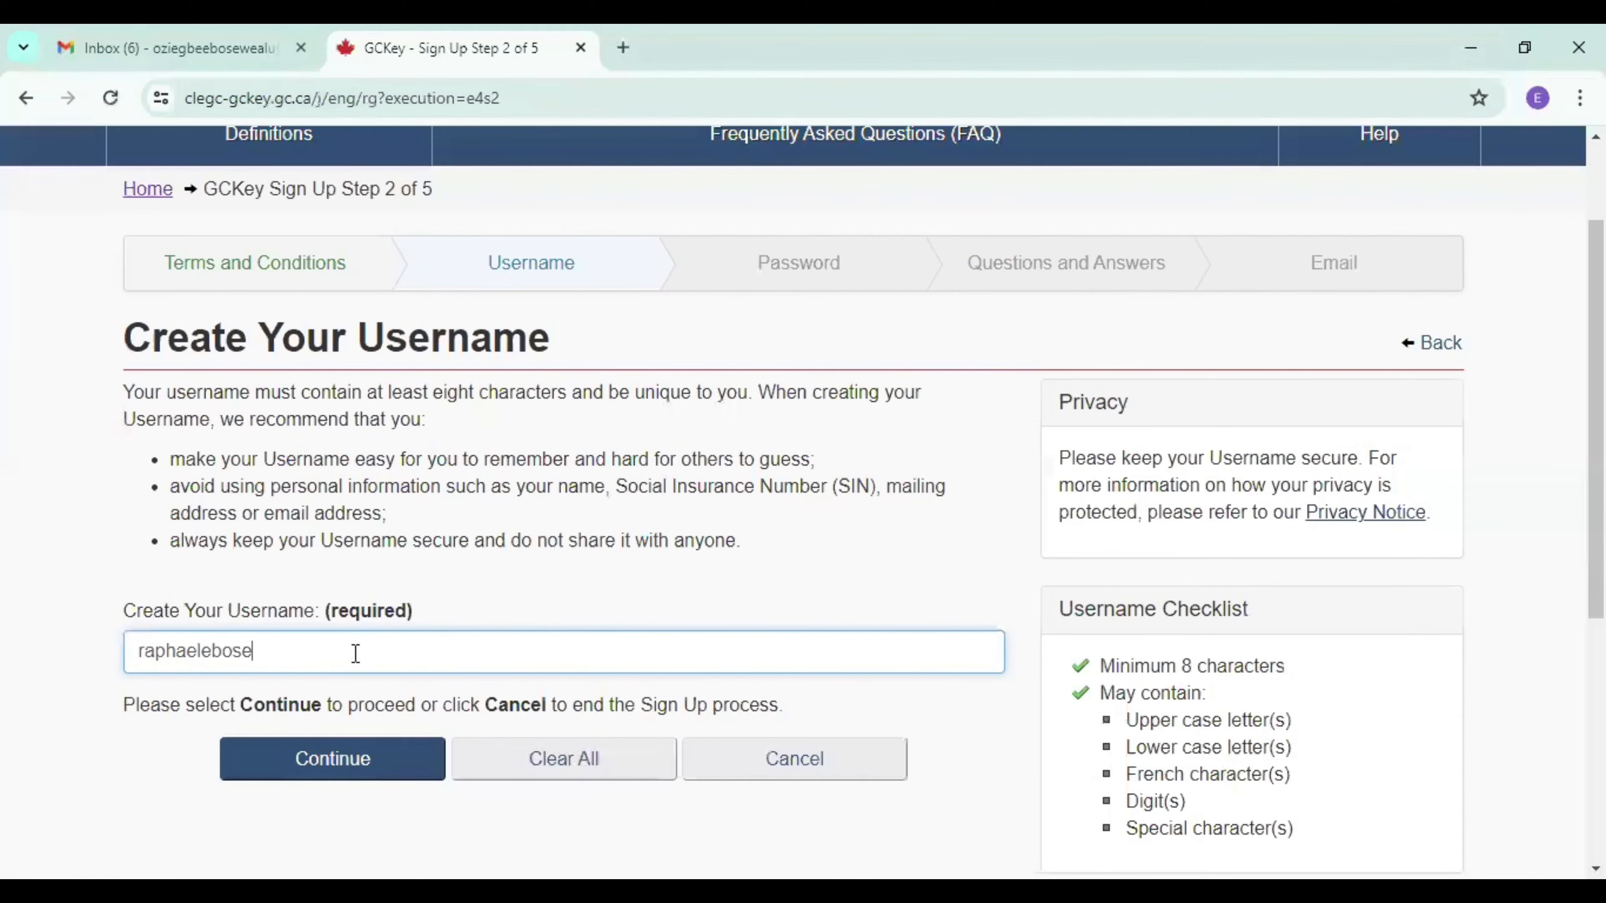
{"action": "left_click", "coordinate": [340, 762]}
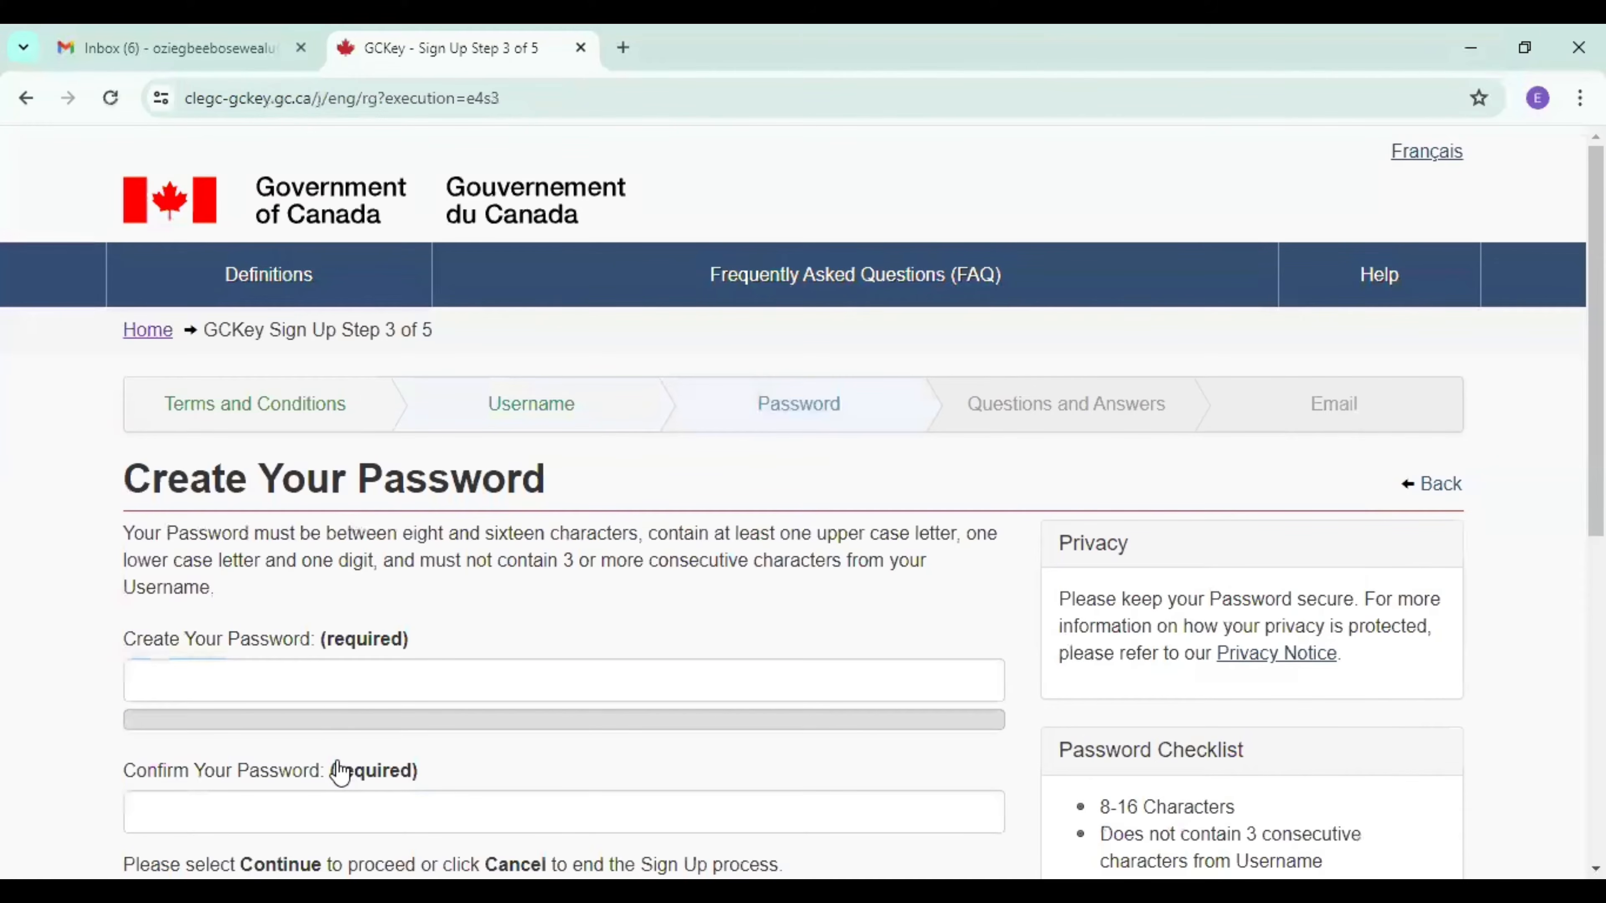
Create the account password, confirm it in the second field and continue to the recovery questions.
{"action": "left_click", "coordinate": [313, 680]}
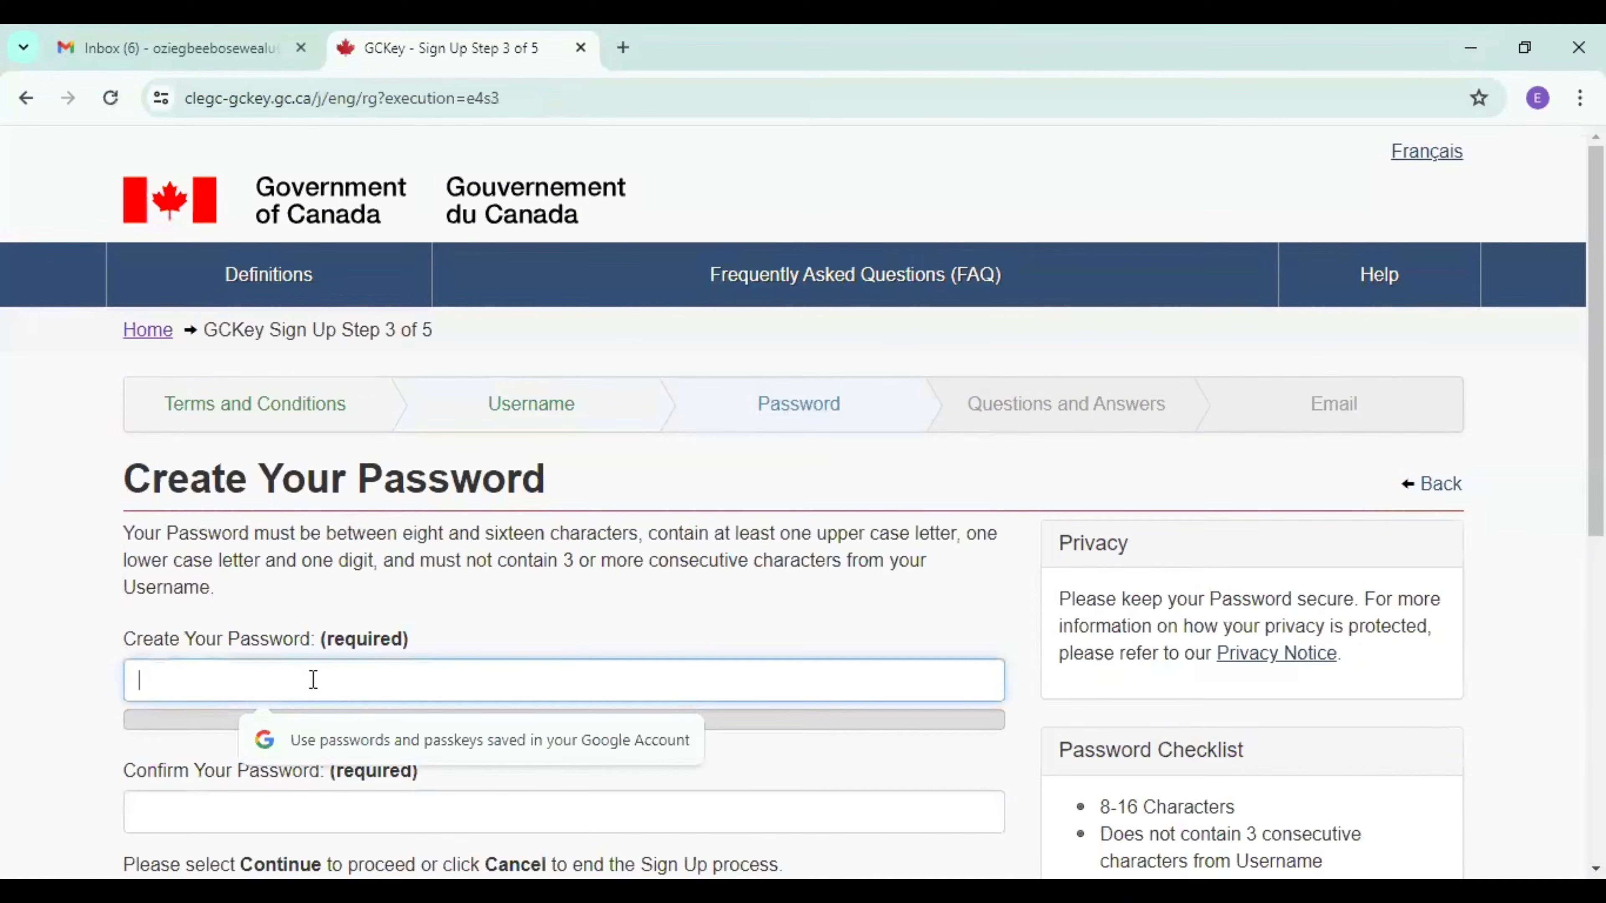
{"action": "type", "text": "••••••••••"}
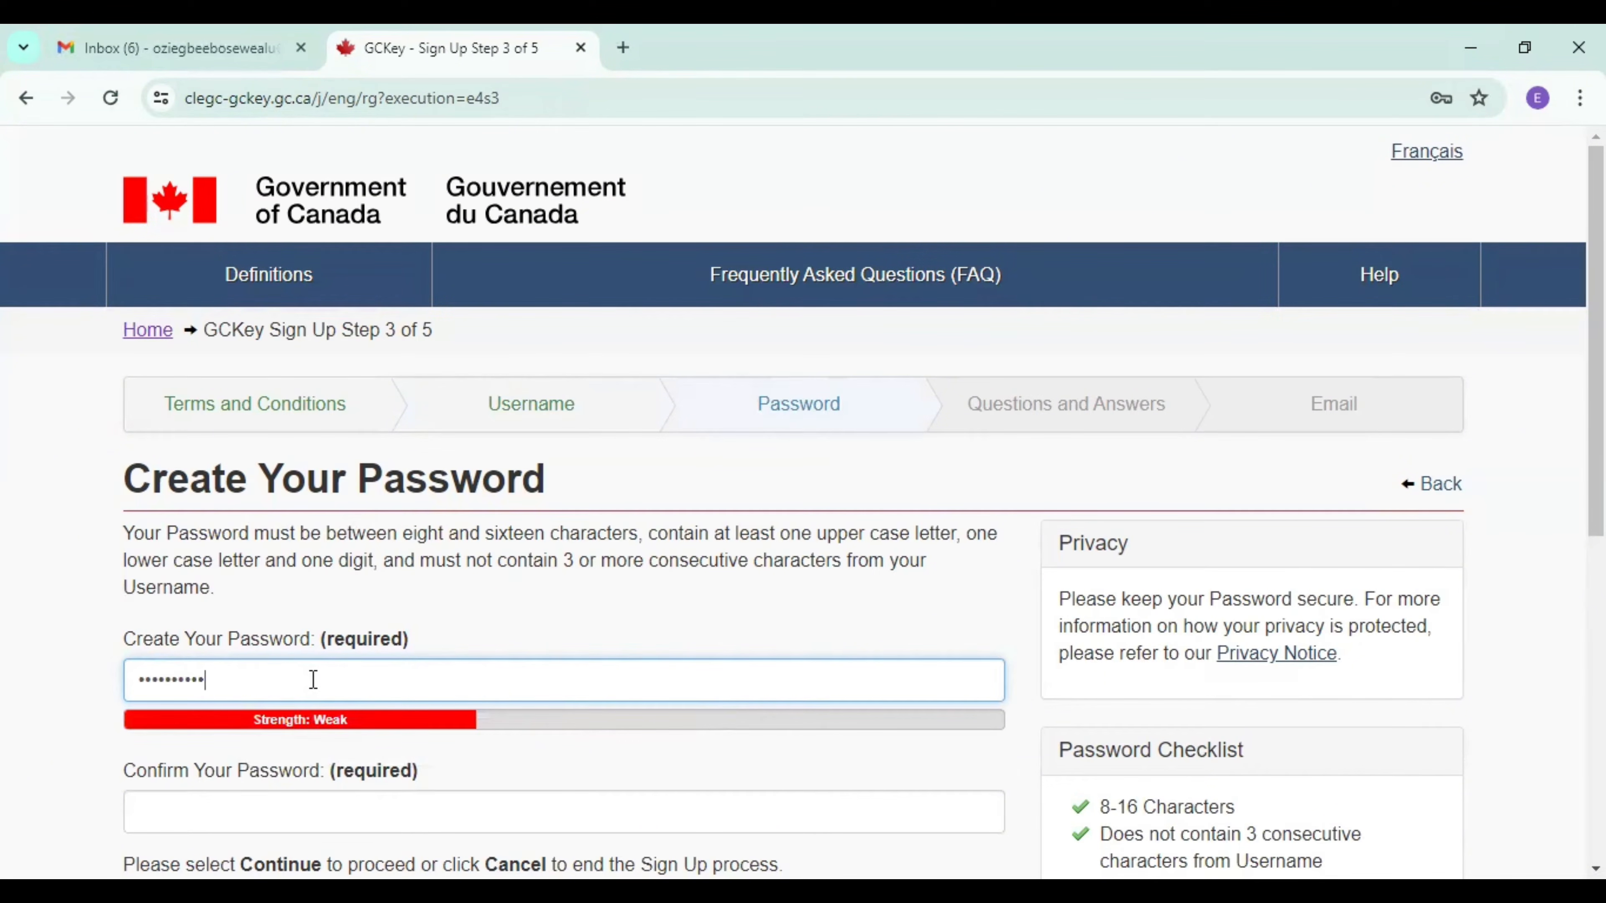
{"action": "type", "text": "••"}
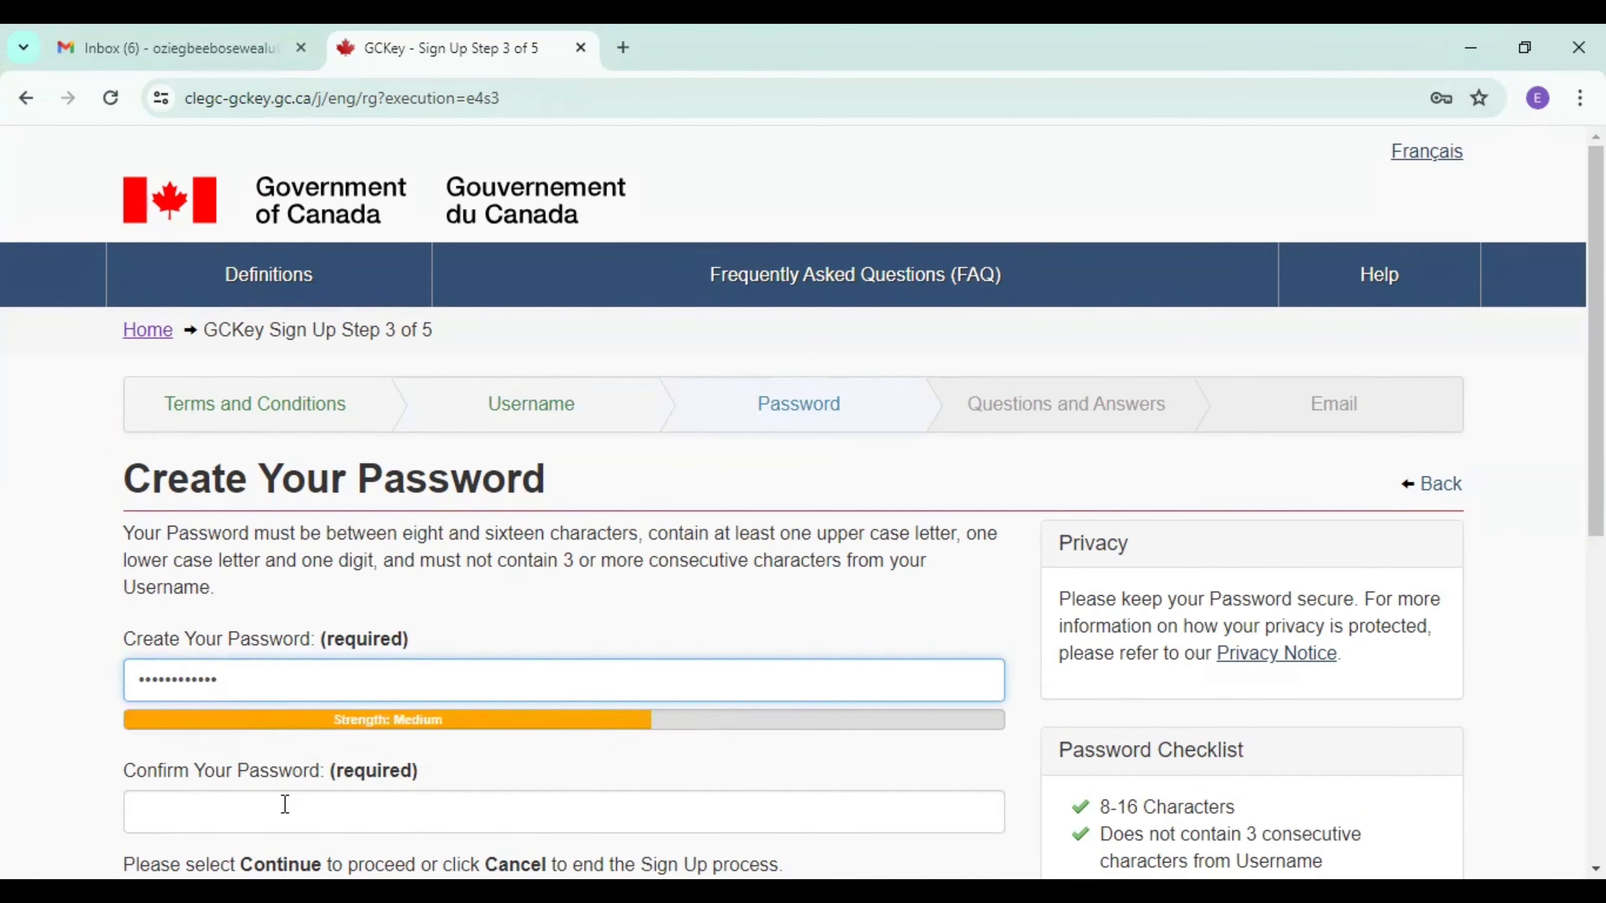
{"action": "left_click", "coordinate": [280, 820]}
{"action": "type", "text": "•••"}
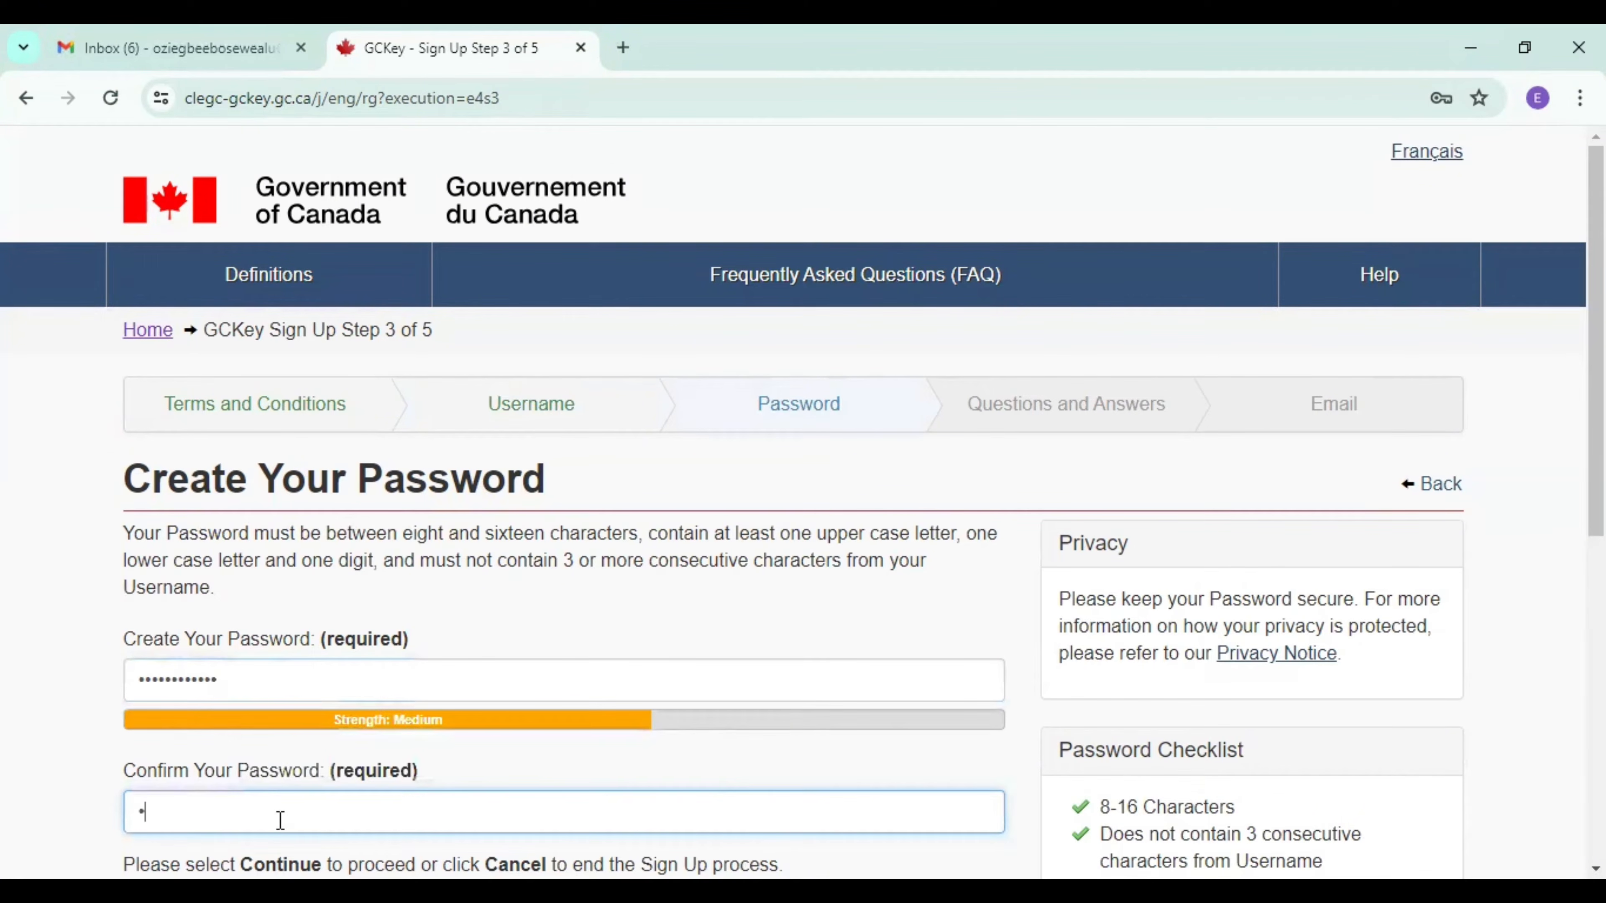
{"action": "key", "text": "BackSpace"}
{"action": "key", "text": "BackSpace"}
{"action": "type", "text": "••••••••••••"}
{"action": "scroll", "coordinate": [1294, 543], "scroll_direction": "down", "scroll_amount": 4}
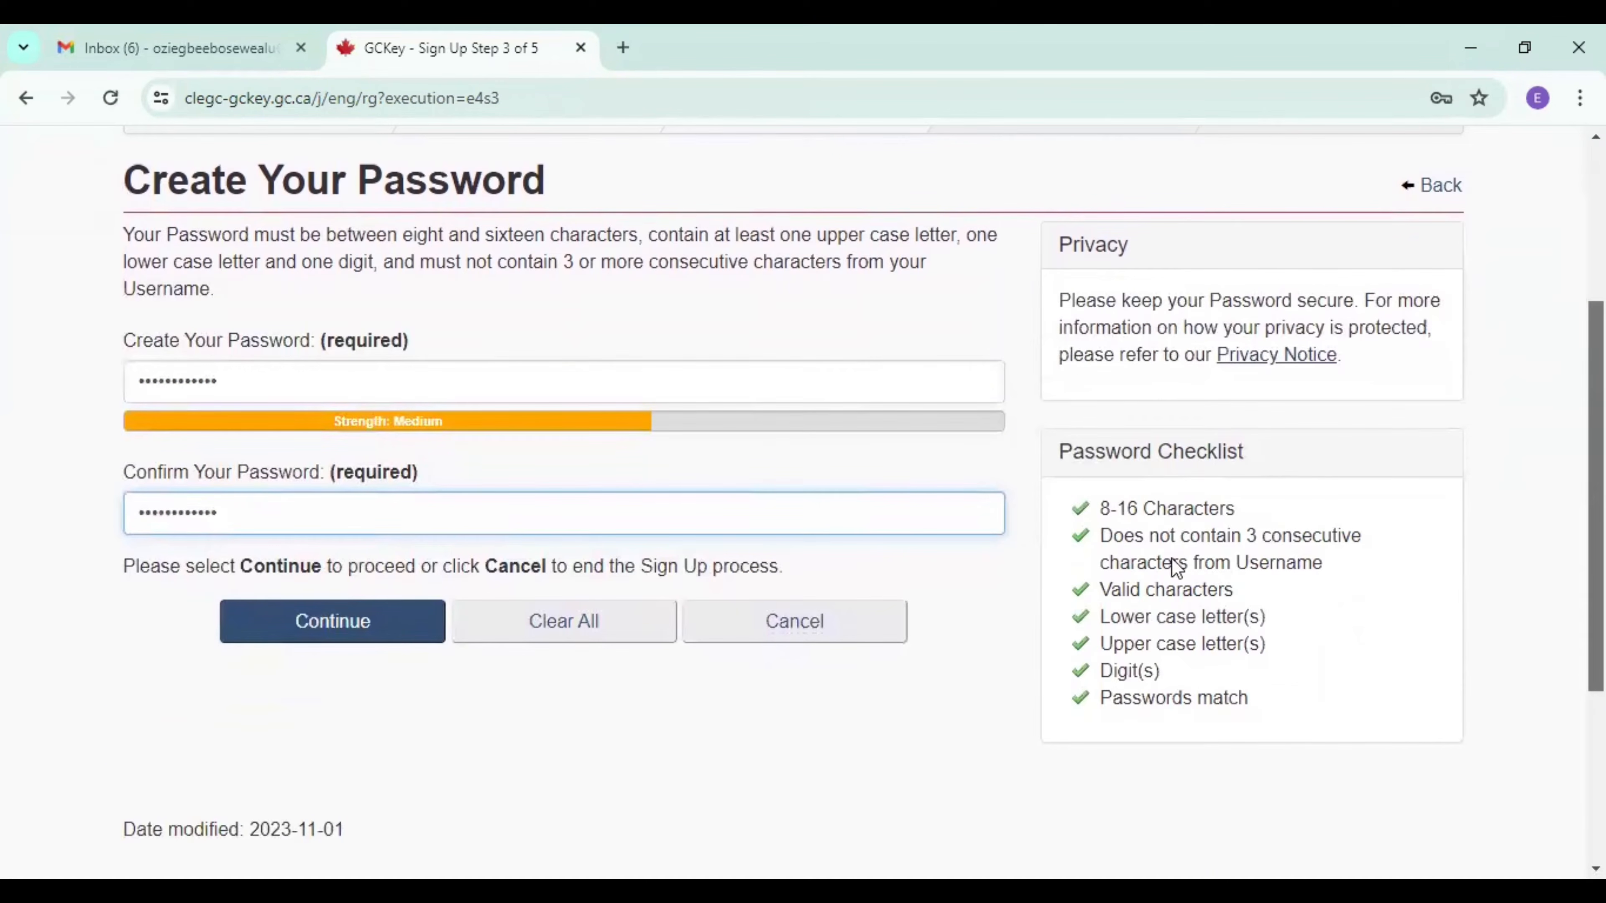
{"action": "left_click", "coordinate": [301, 623]}
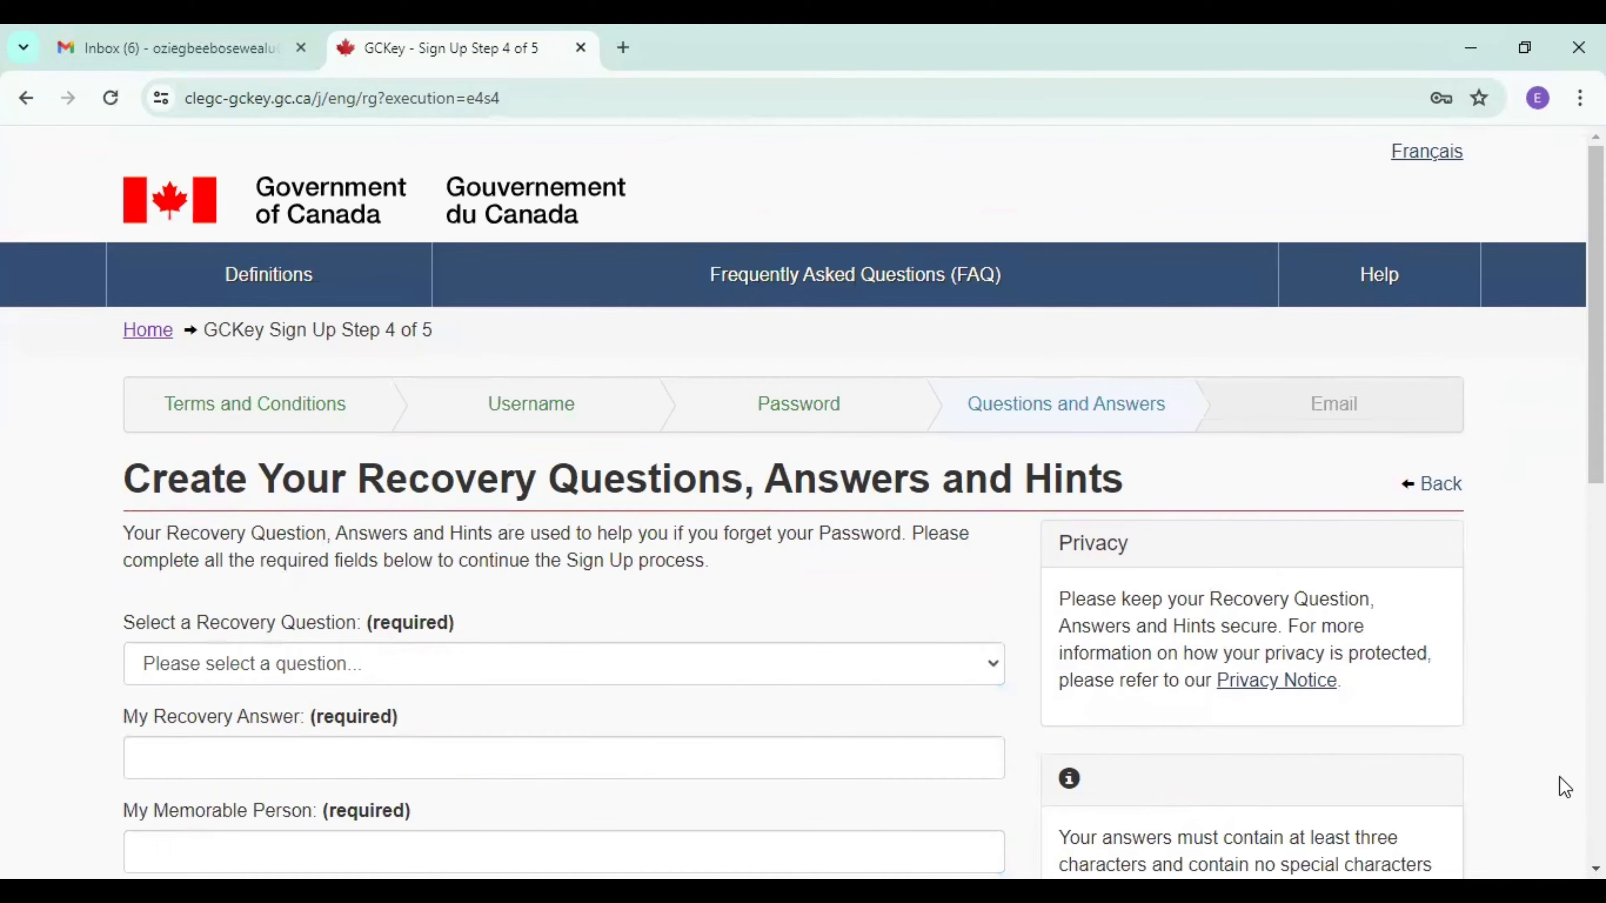
Select the recovery question "What make of car did I first drive?" and enter the recovery answer.
{"action": "scroll", "coordinate": [803, 506], "scroll_direction": "down", "scroll_amount": 2}
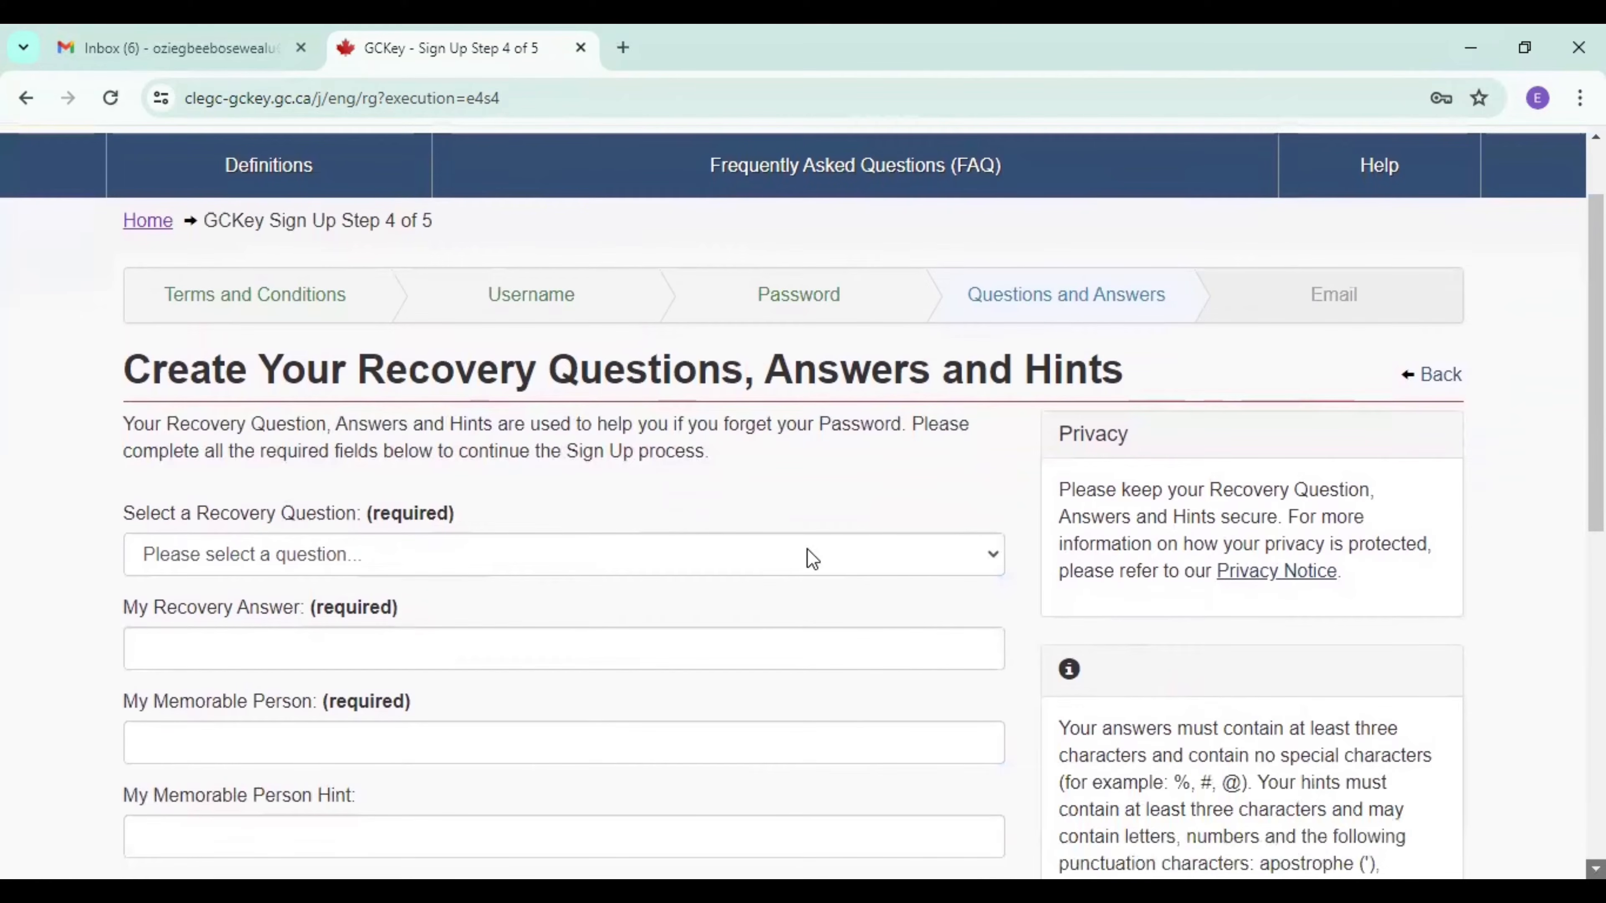
{"action": "scroll", "coordinate": [803, 506], "scroll_direction": "down", "scroll_amount": 2}
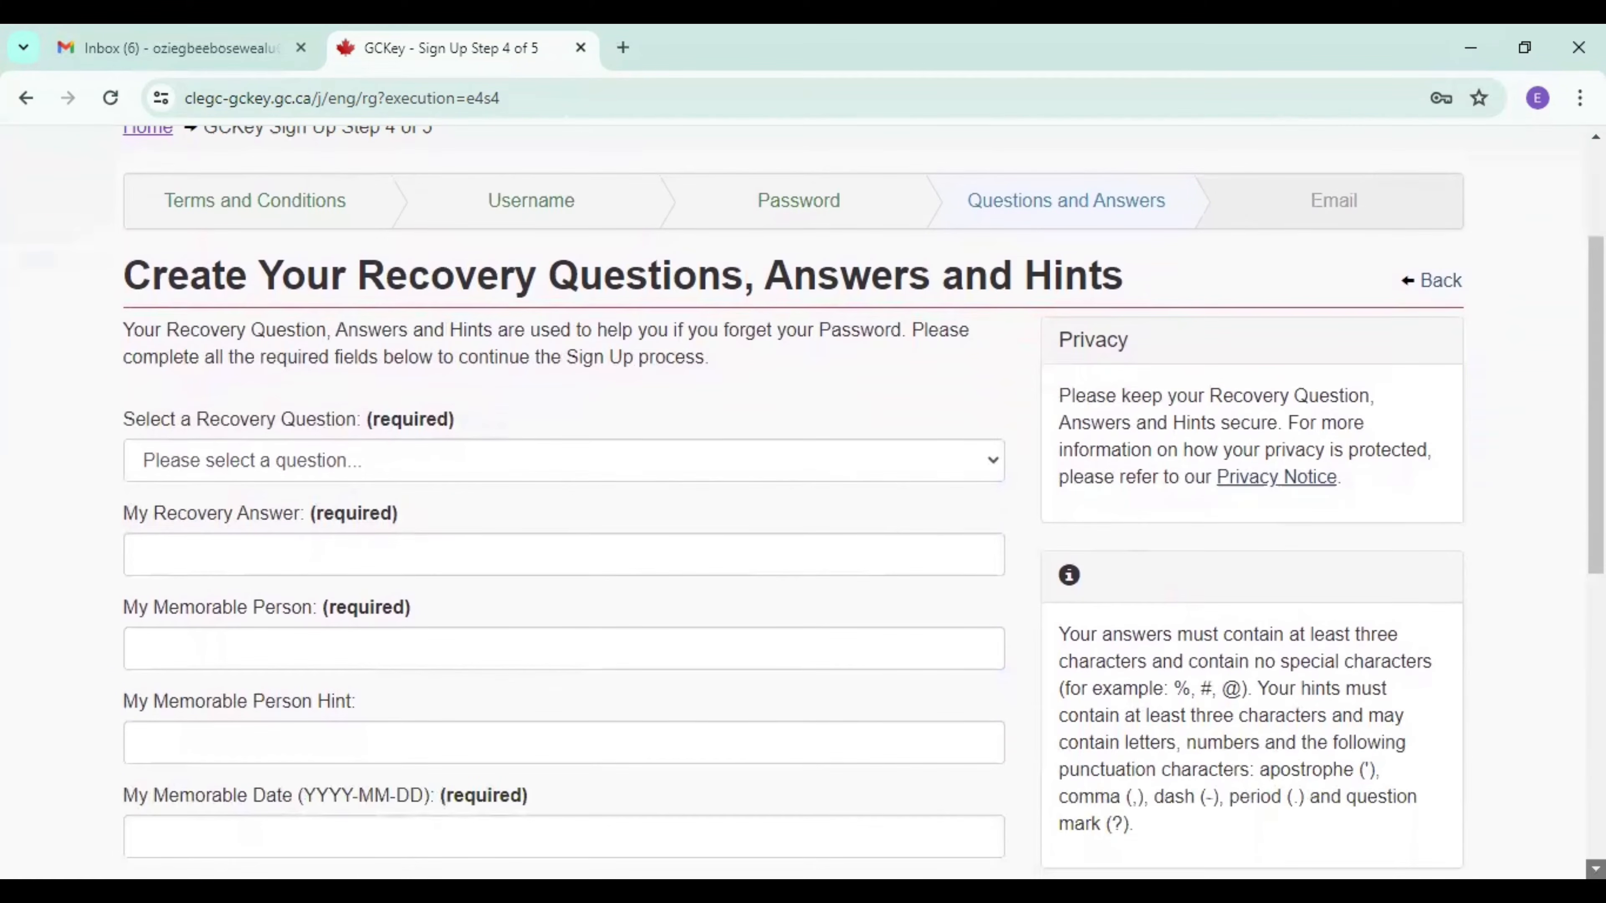
{"action": "left_click", "coordinate": [503, 468]}
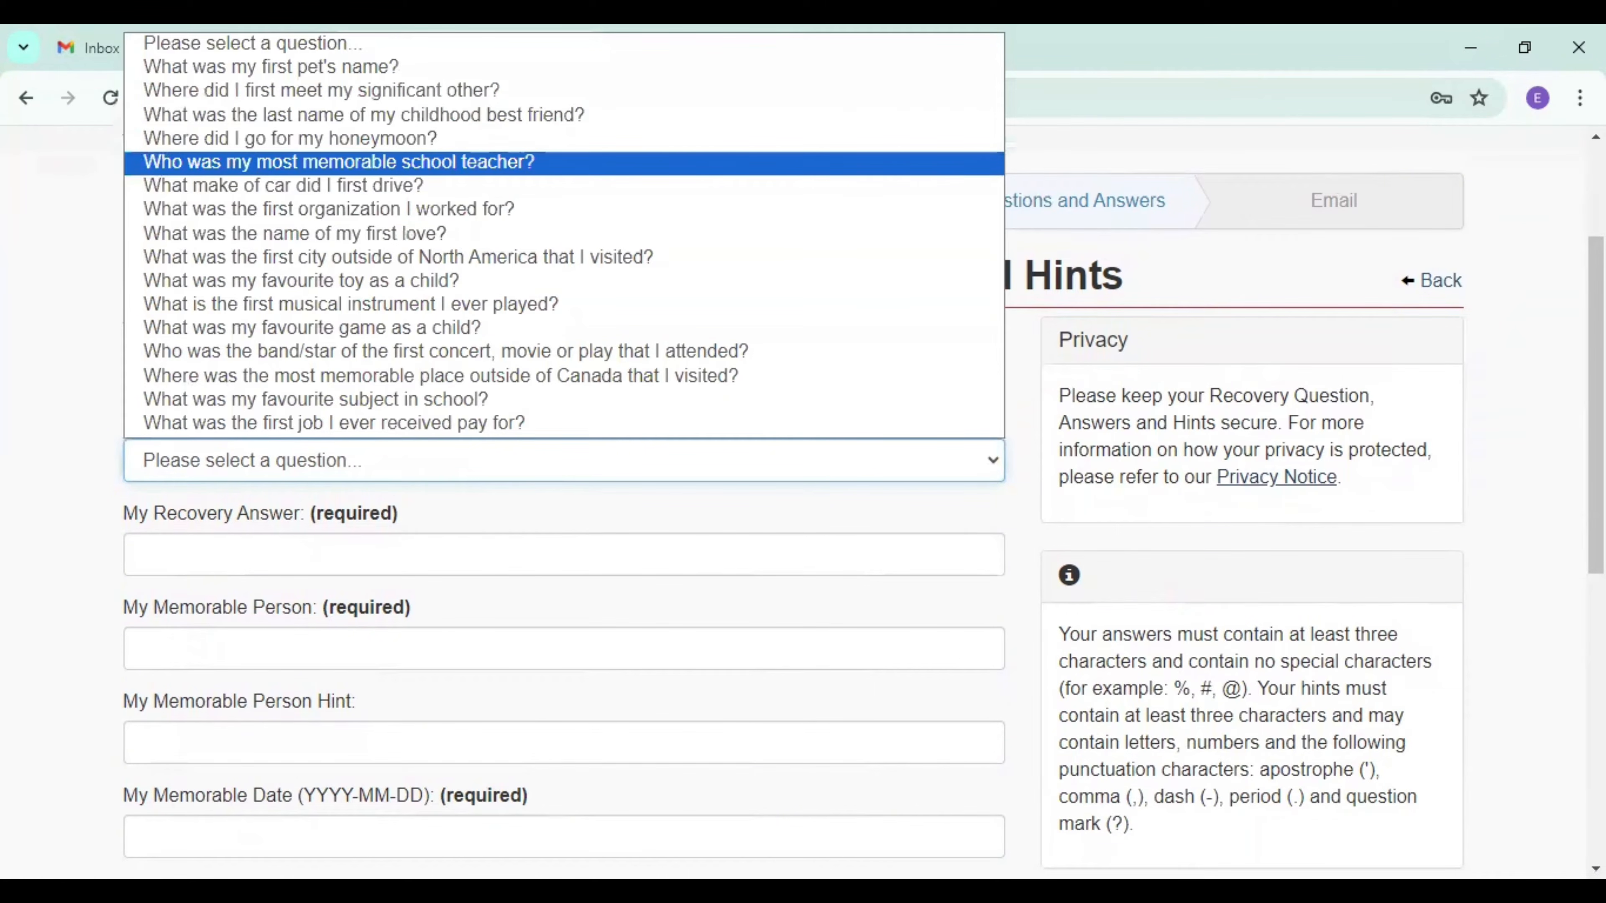
{"action": "scroll", "coordinate": [477, 611], "scroll_direction": "up", "scroll_amount": 2}
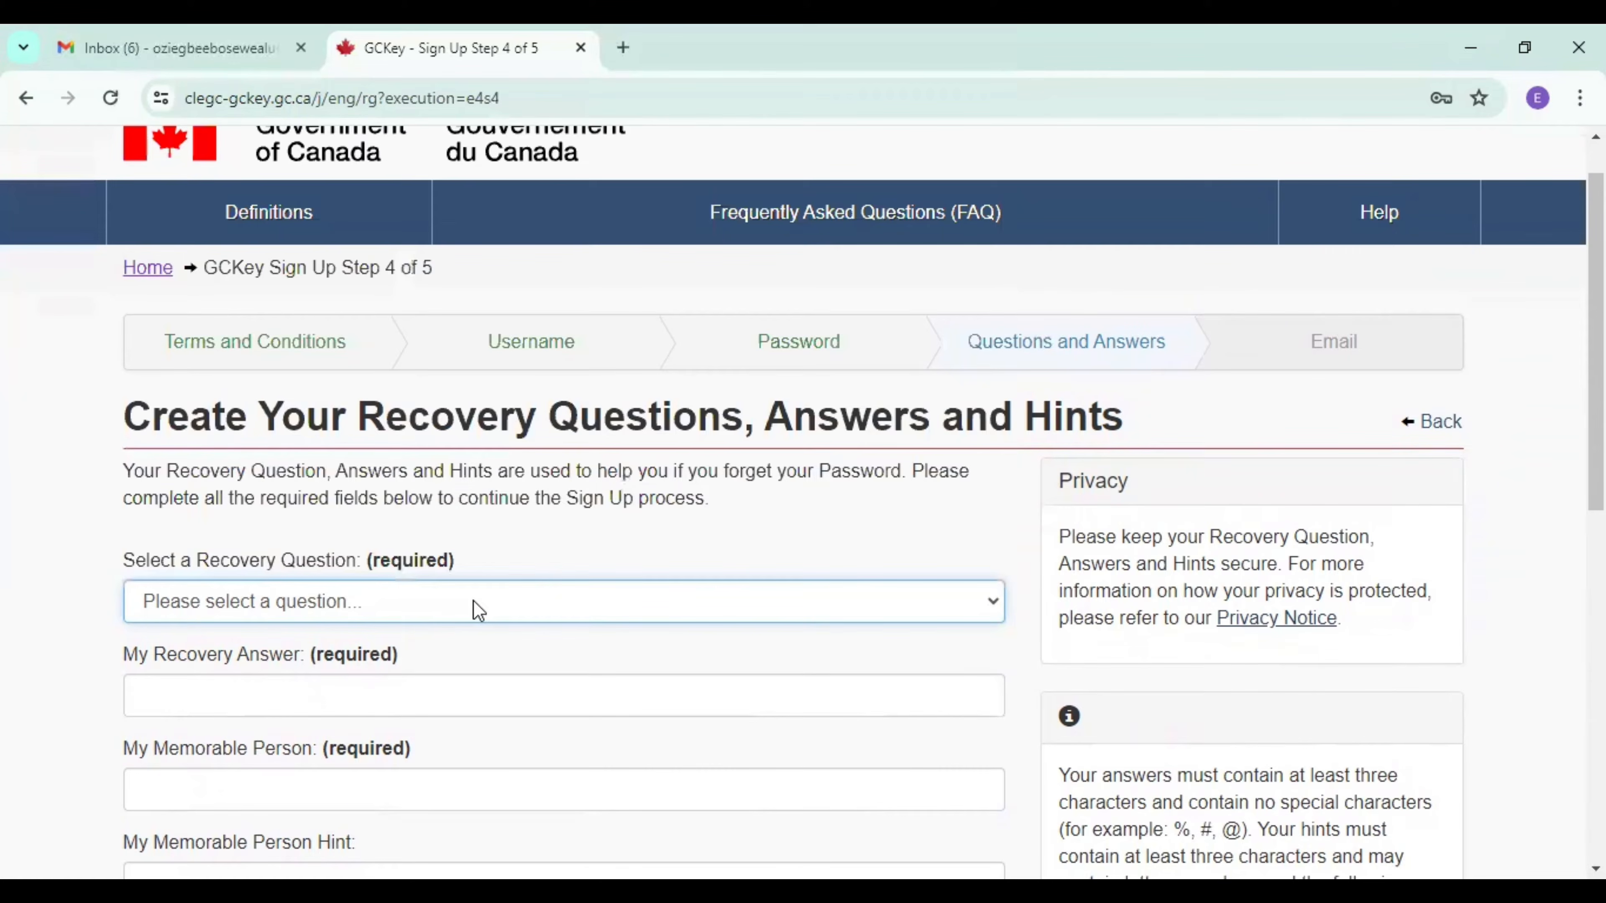
{"action": "left_click", "coordinate": [473, 601]}
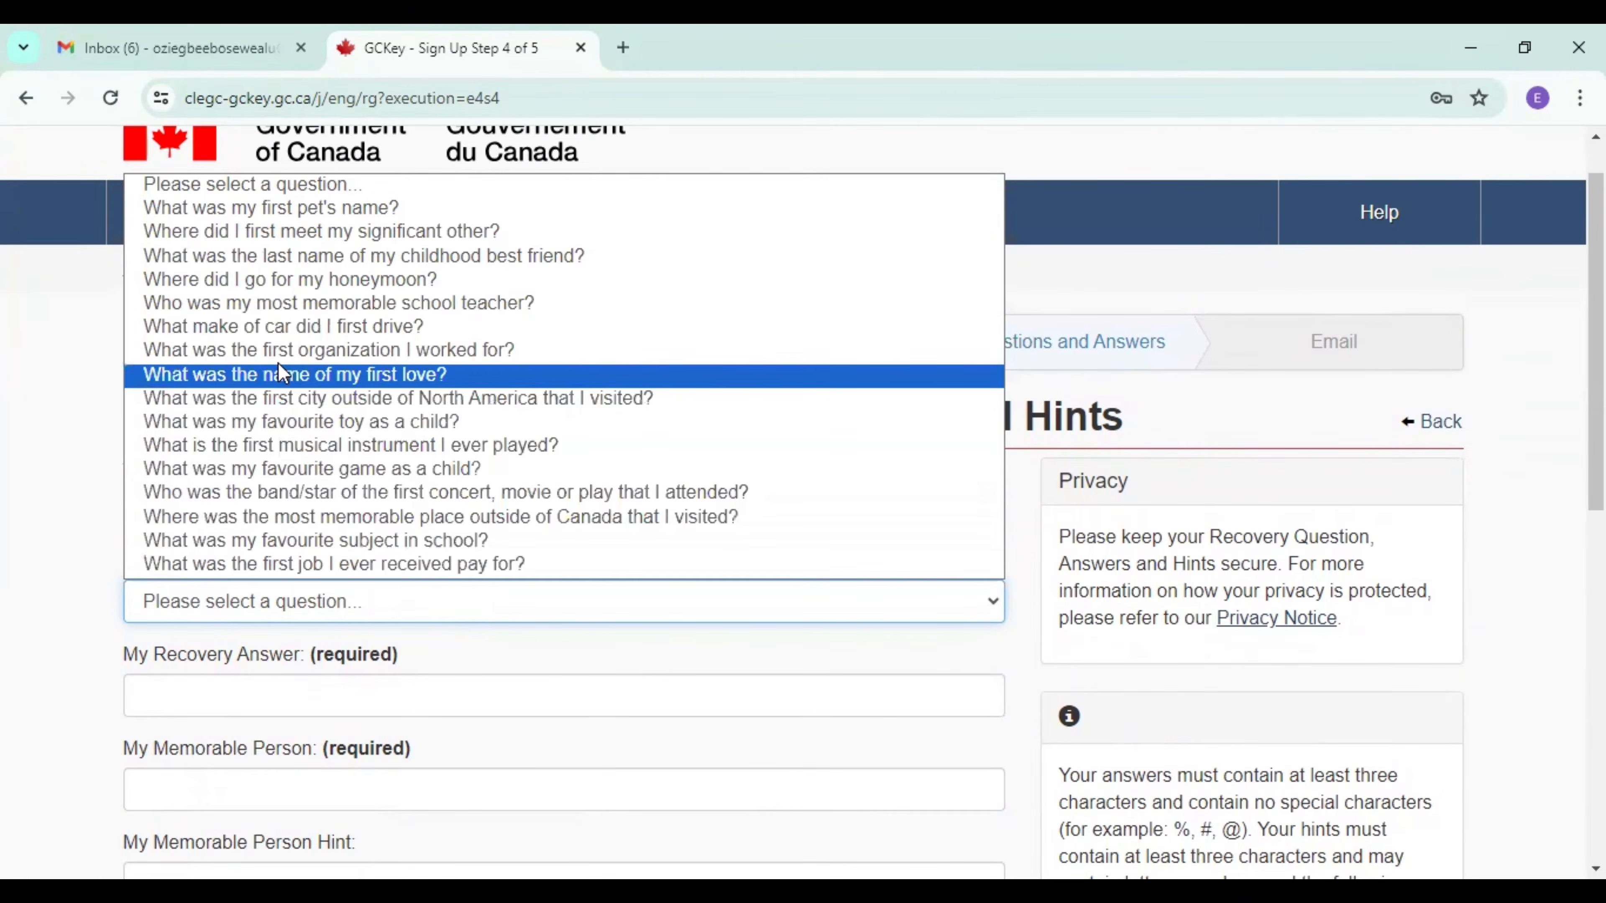
{"action": "left_click", "coordinate": [271, 329]}
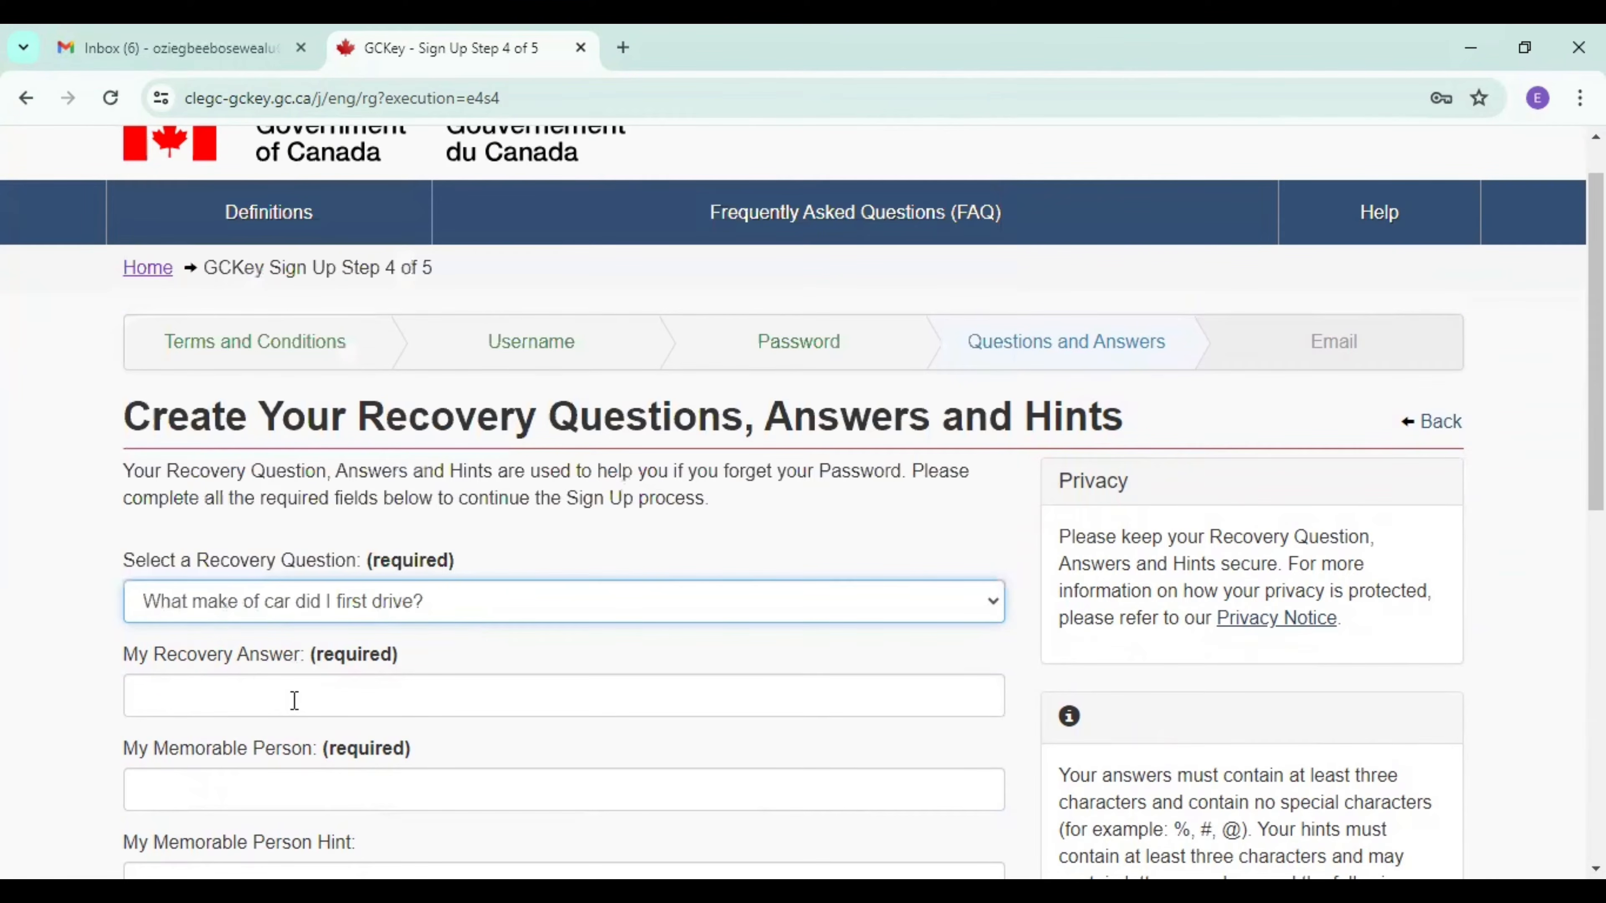
{"action": "left_click", "coordinate": [294, 700]}
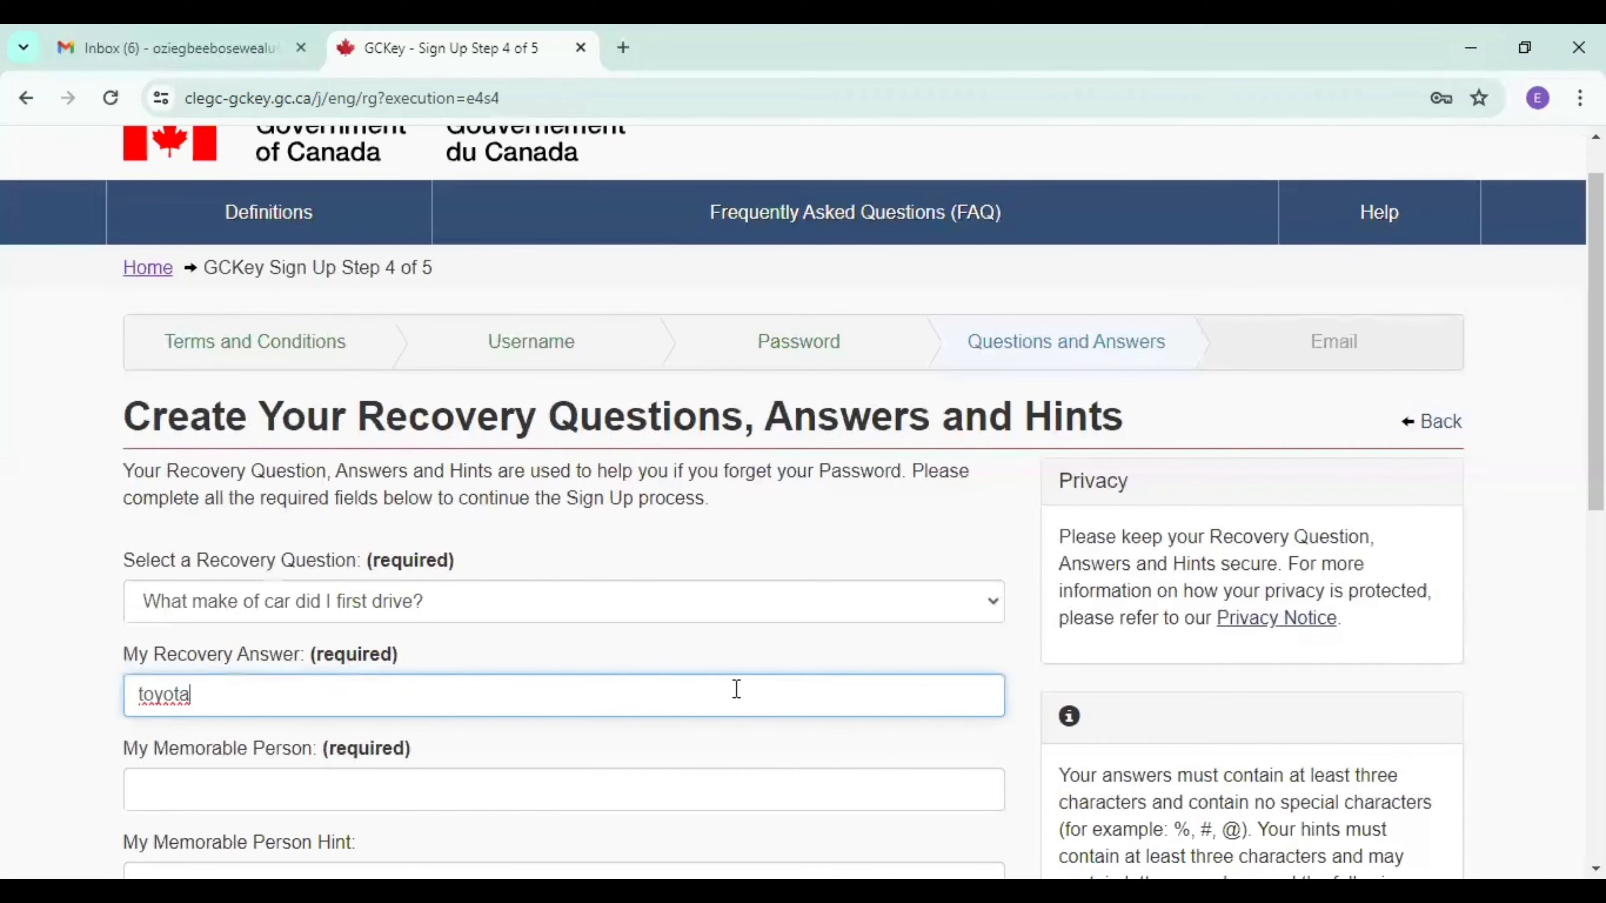
Enter the memorable person's name and set the memorable person hint to "father".
{"action": "scroll", "coordinate": [1223, 686], "scroll_direction": "down", "scroll_amount": 4}
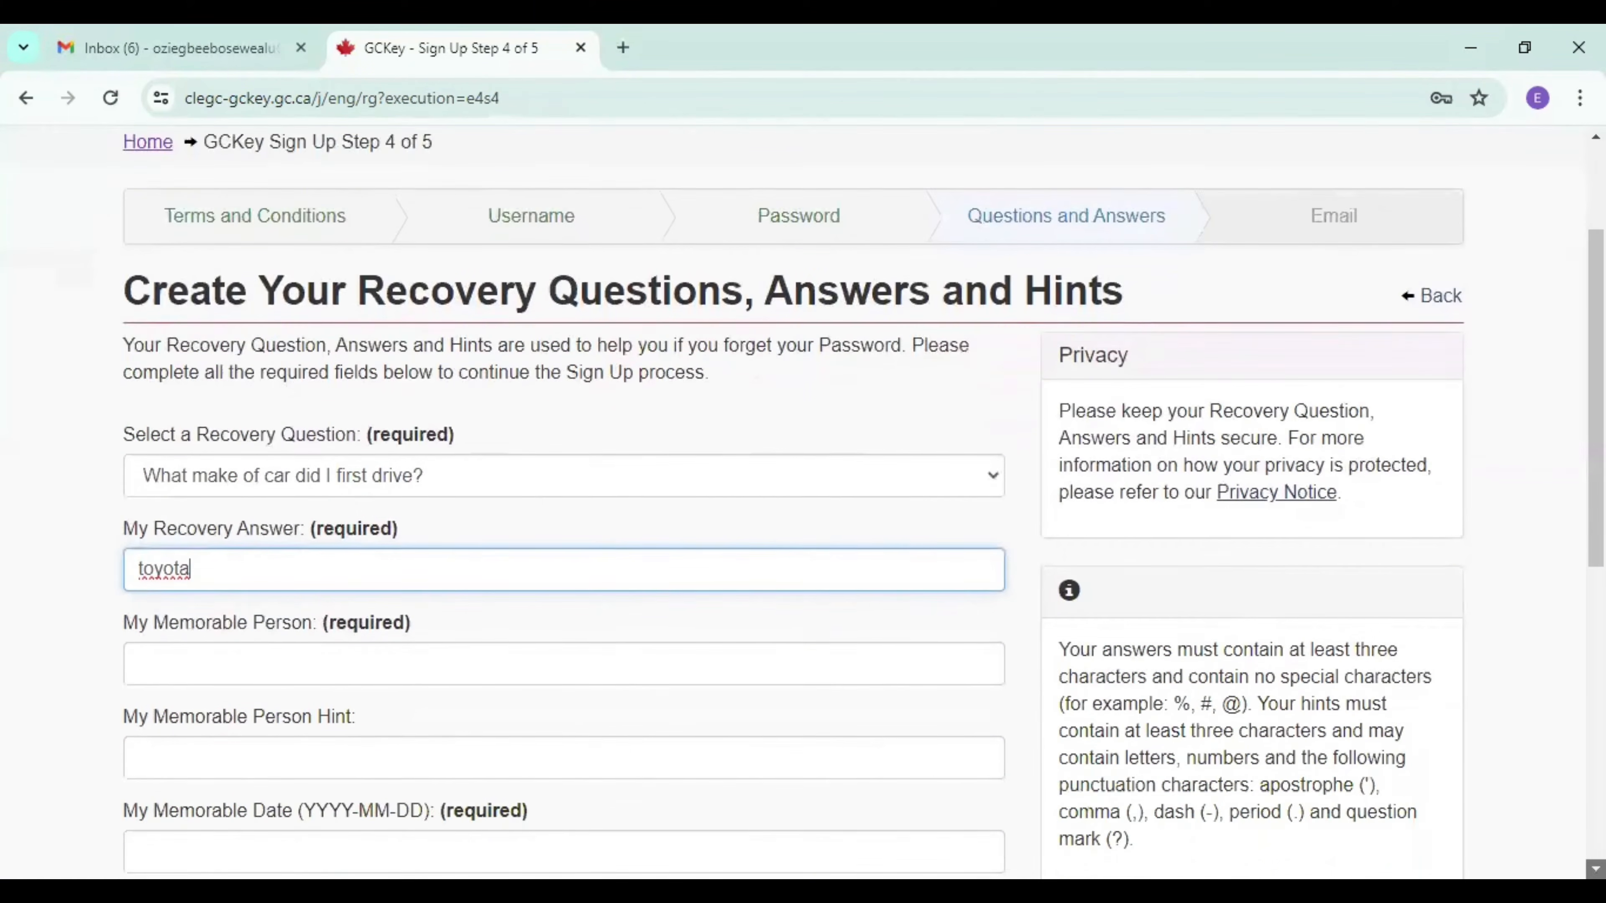
{"action": "left_click", "coordinate": [471, 512]}
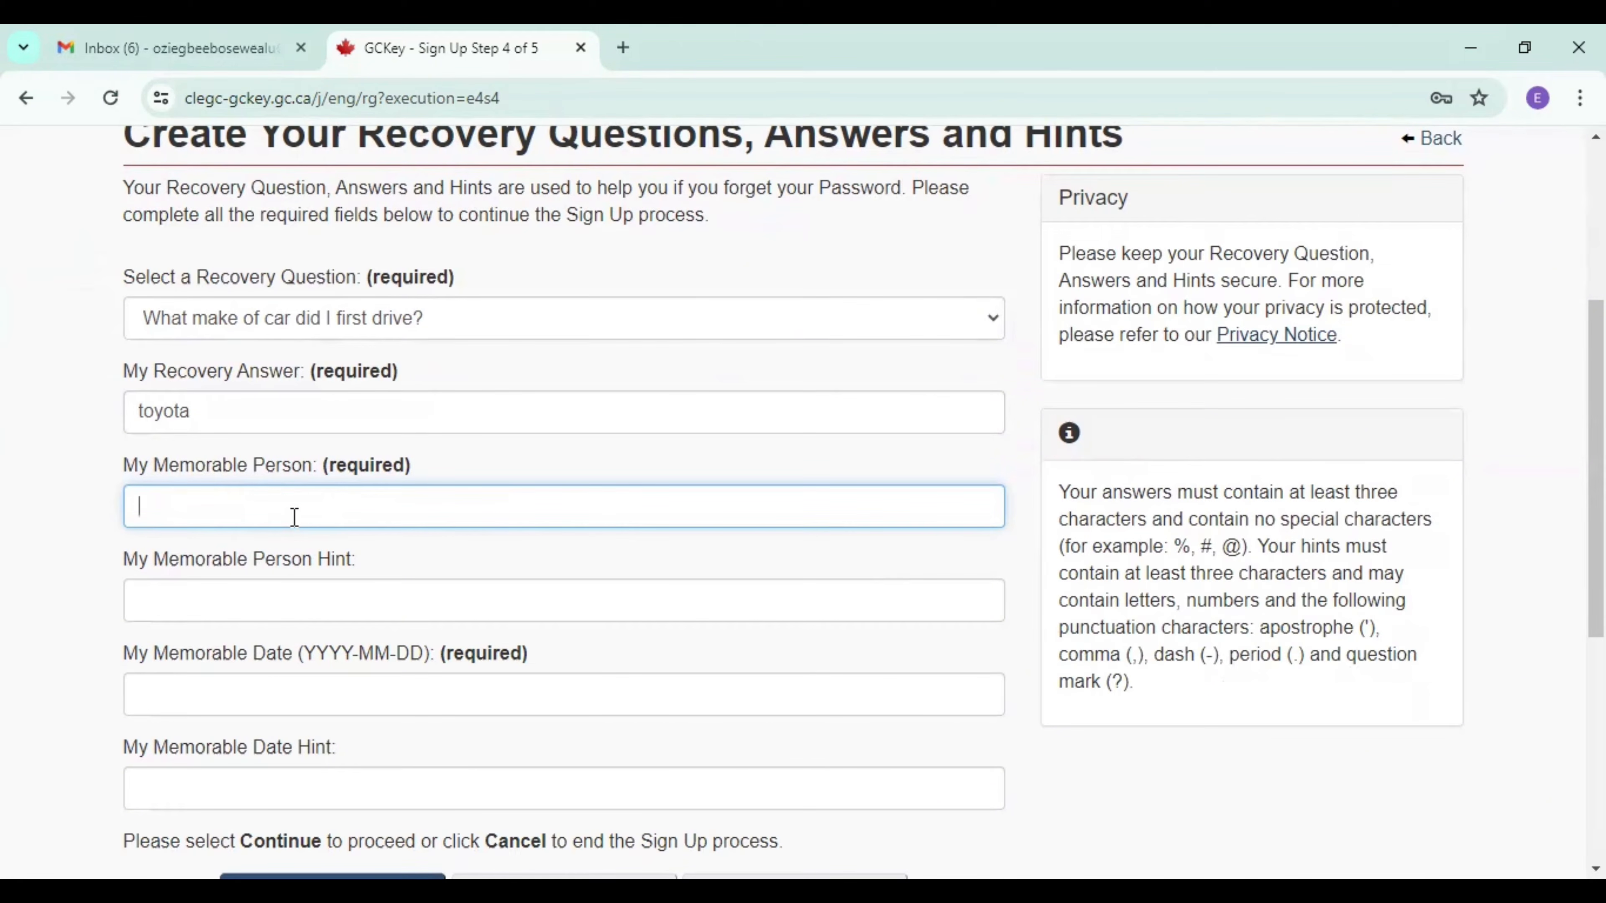
{"action": "left_click", "coordinate": [255, 609]}
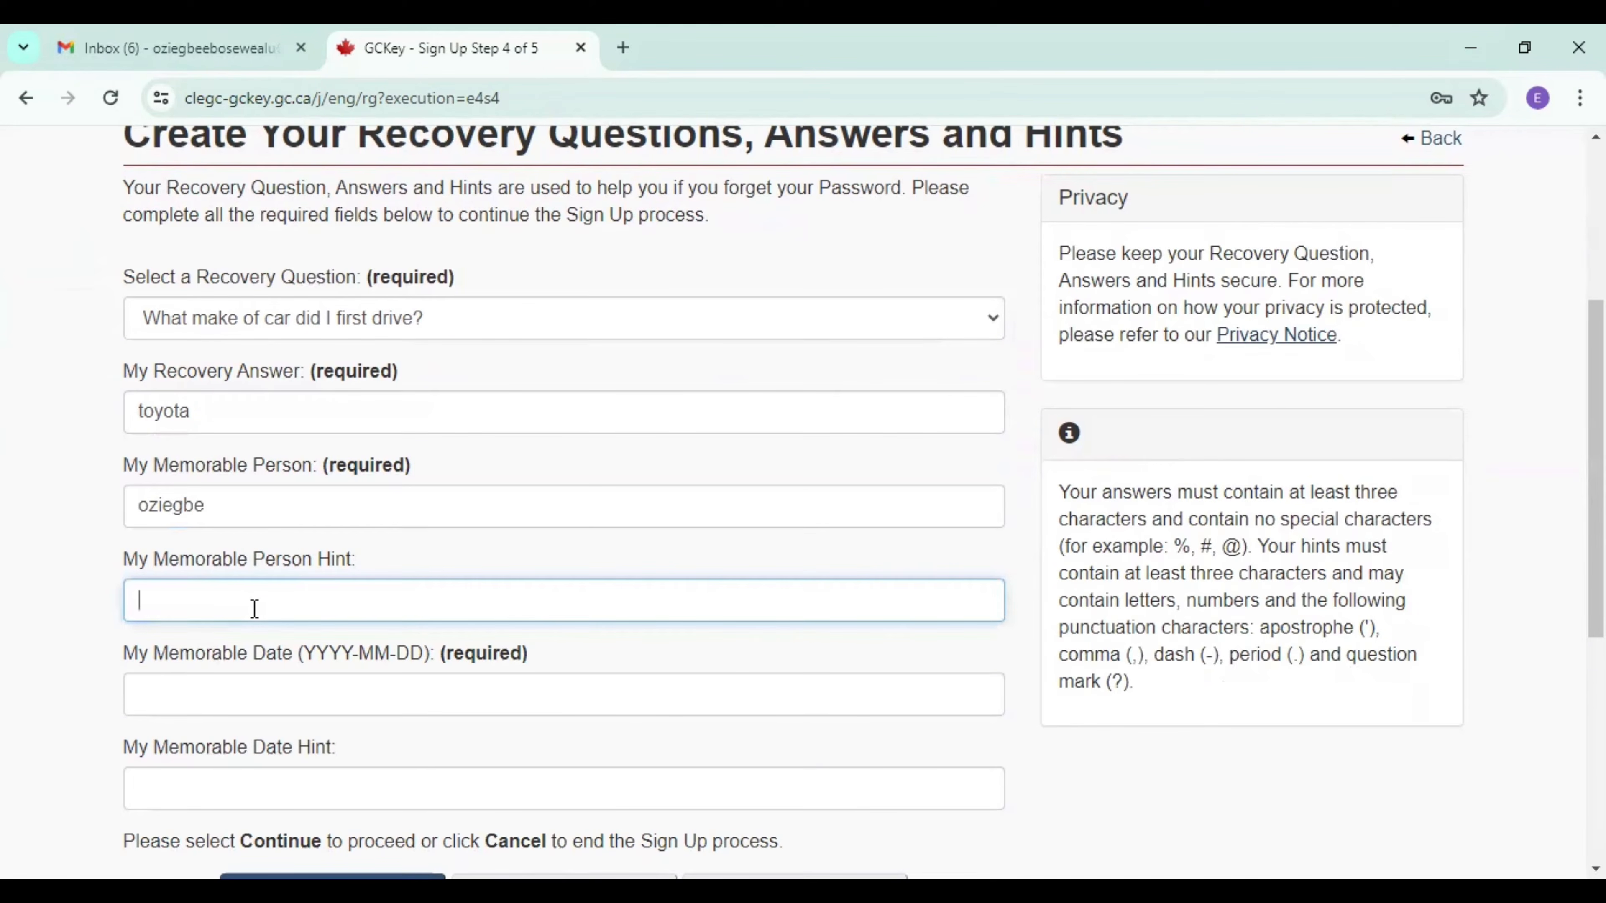
{"action": "type", "text": "father"}
{"action": "scroll", "coordinate": [581, 597], "scroll_direction": "down", "scroll_amount": 2}
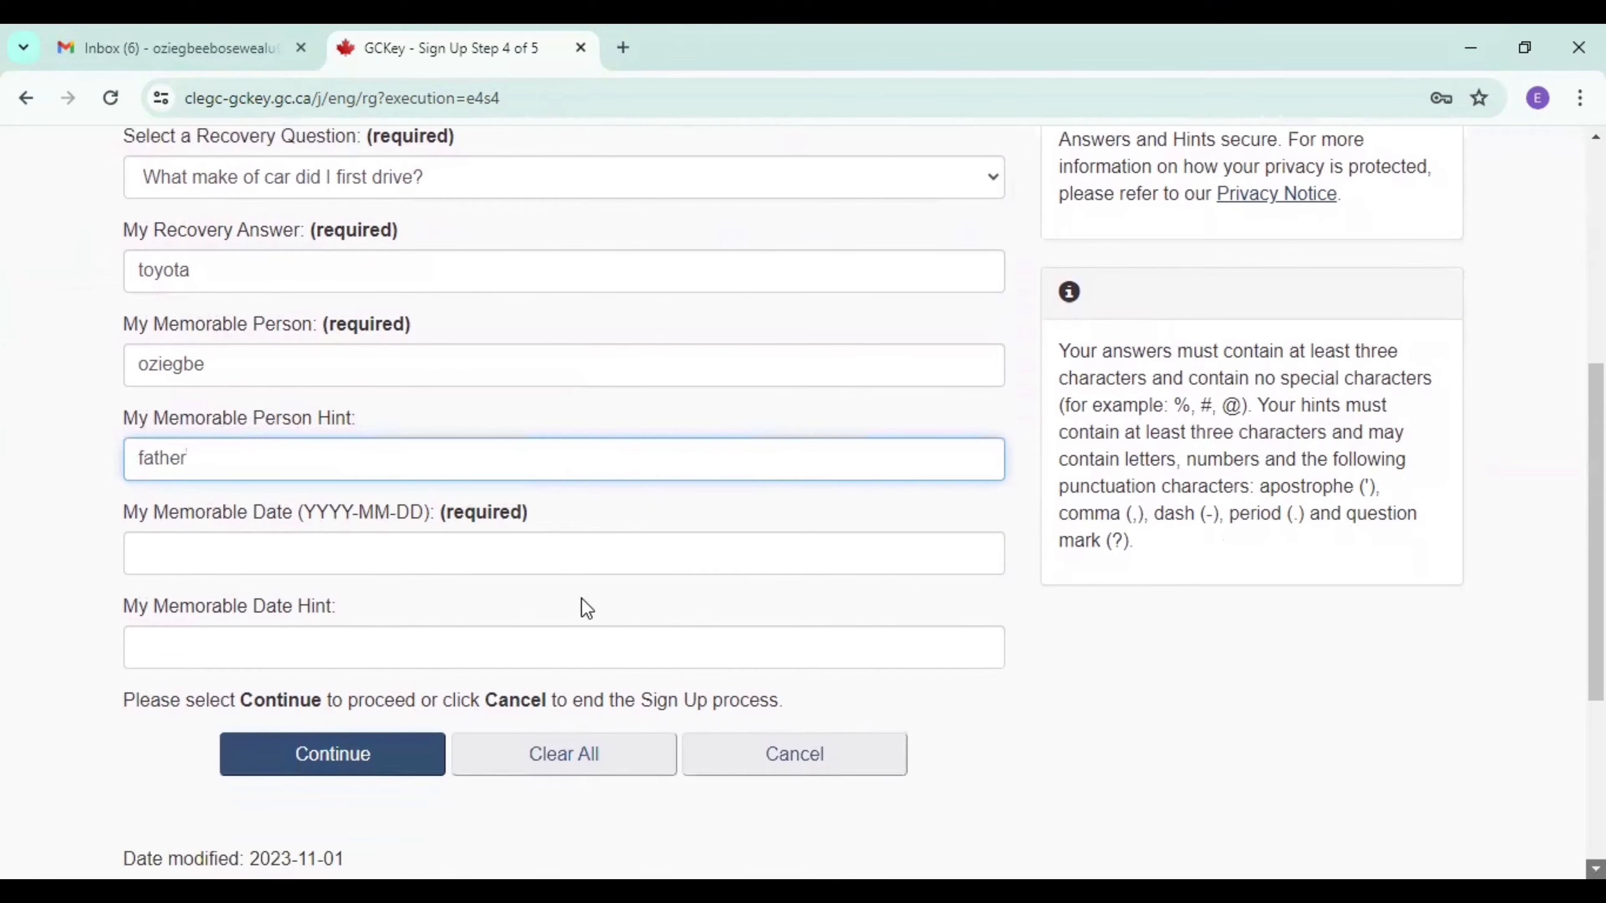
{"action": "left_click", "coordinate": [416, 546]}
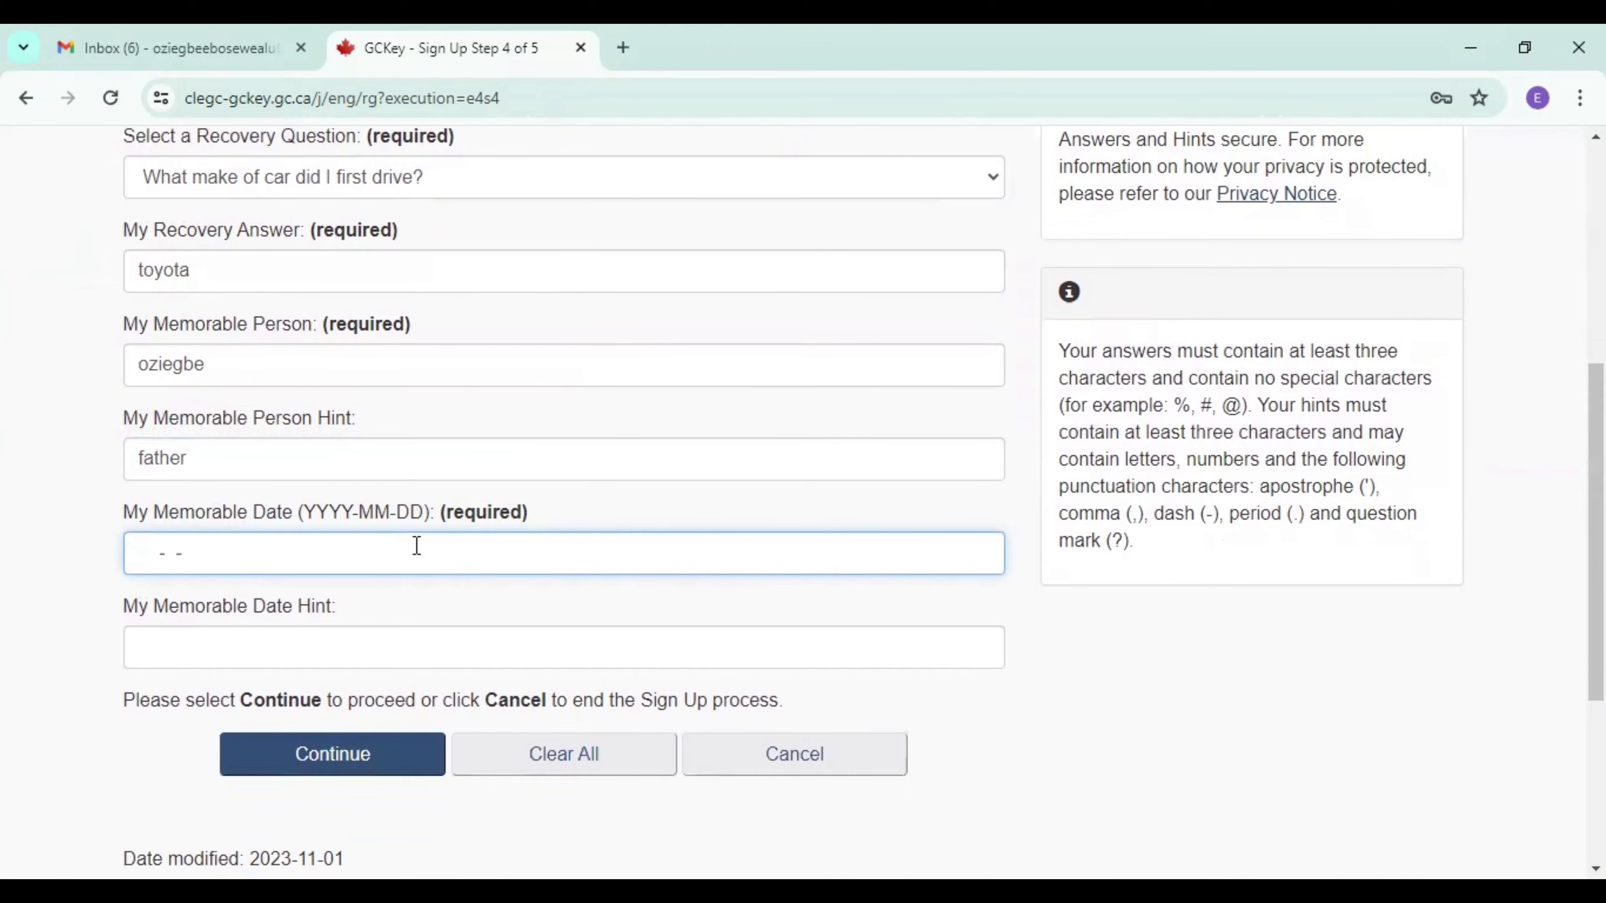
{"action": "left_click", "coordinate": [424, 649]}
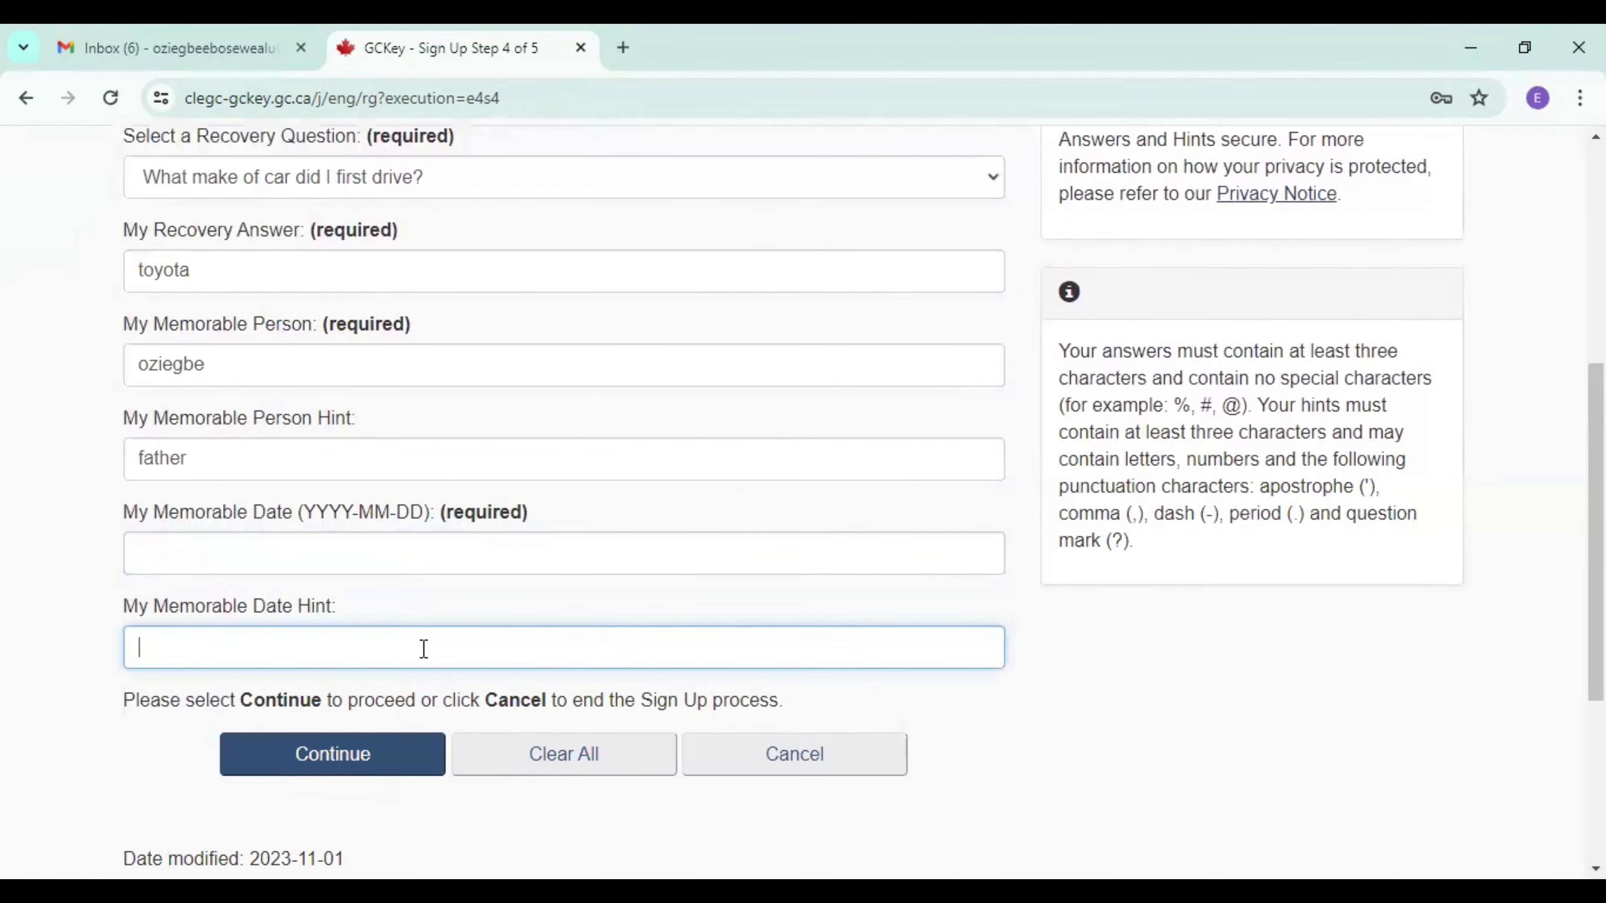
Enter the full memorable date in the YYYY-MM-DD format.
{"action": "left_click", "coordinate": [309, 553]}
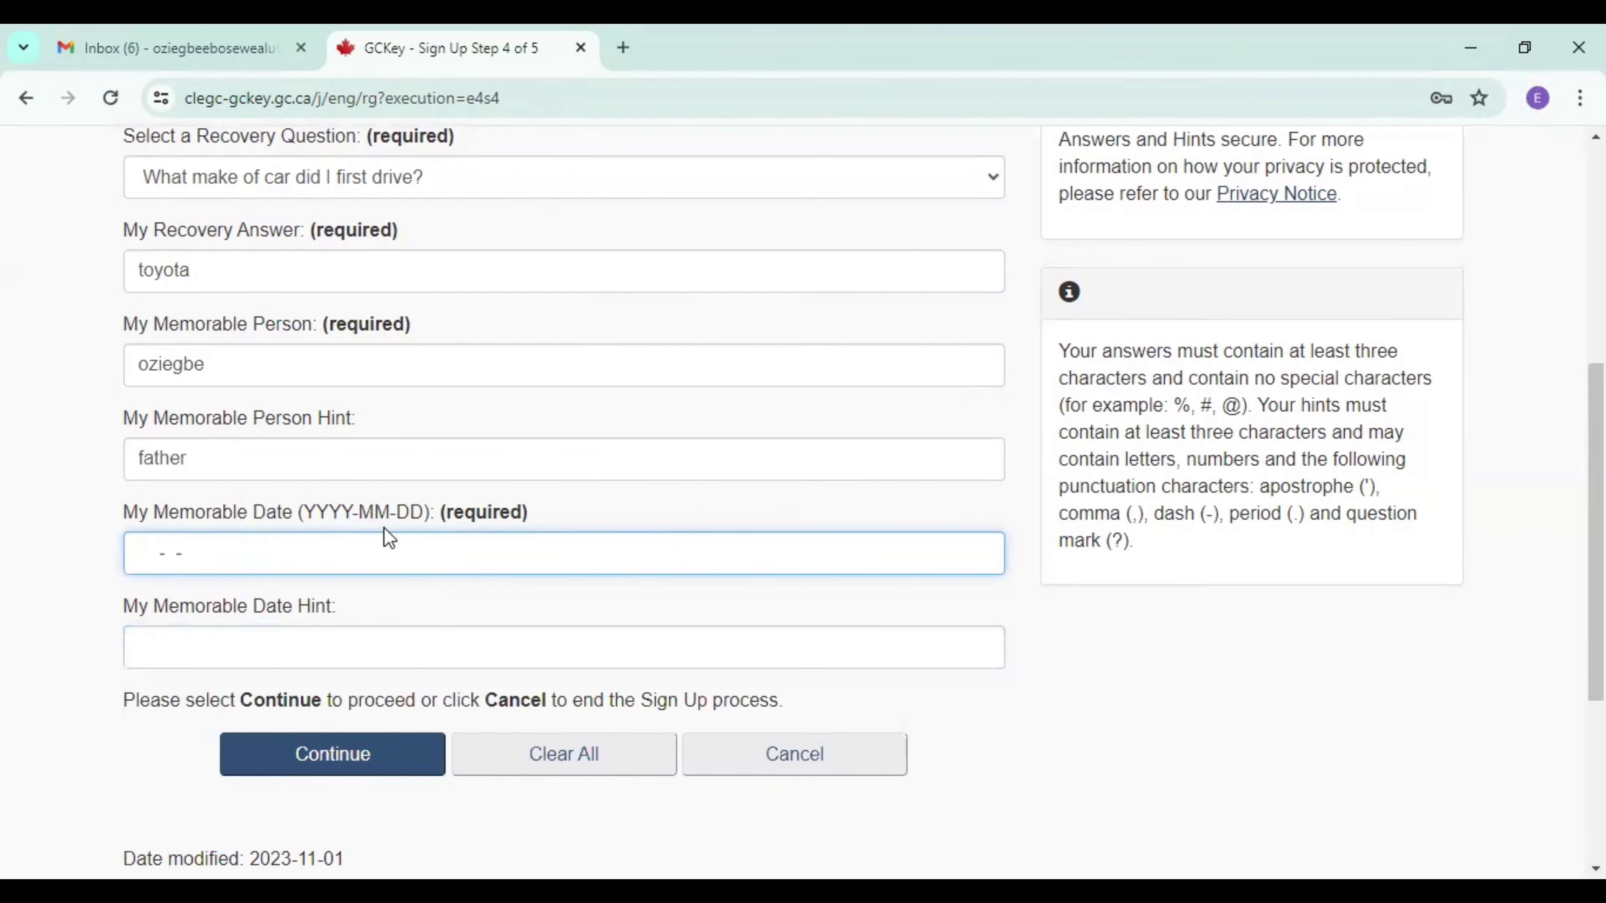
Fill in the memorable date hint and continue to the email recovery stage.
{"action": "left_click", "coordinate": [278, 656]}
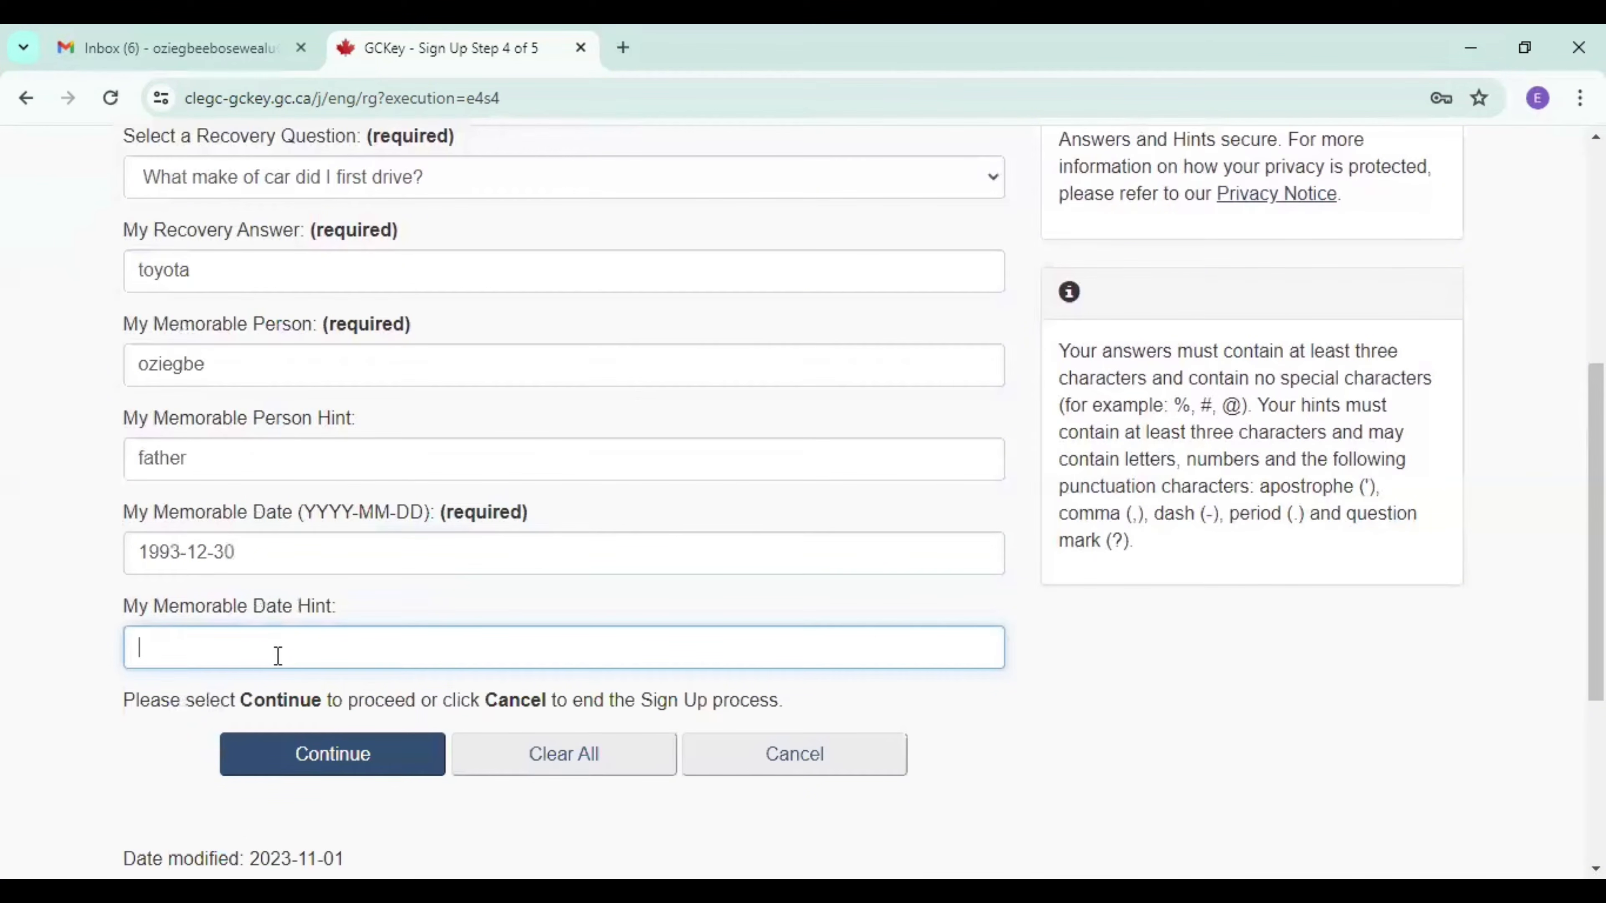
{"action": "left_click", "coordinate": [290, 763]}
Fill in the recovery email address on the Optional Account Recovery page.
{"action": "scroll", "coordinate": [839, 642], "scroll_direction": "down", "scroll_amount": 3}
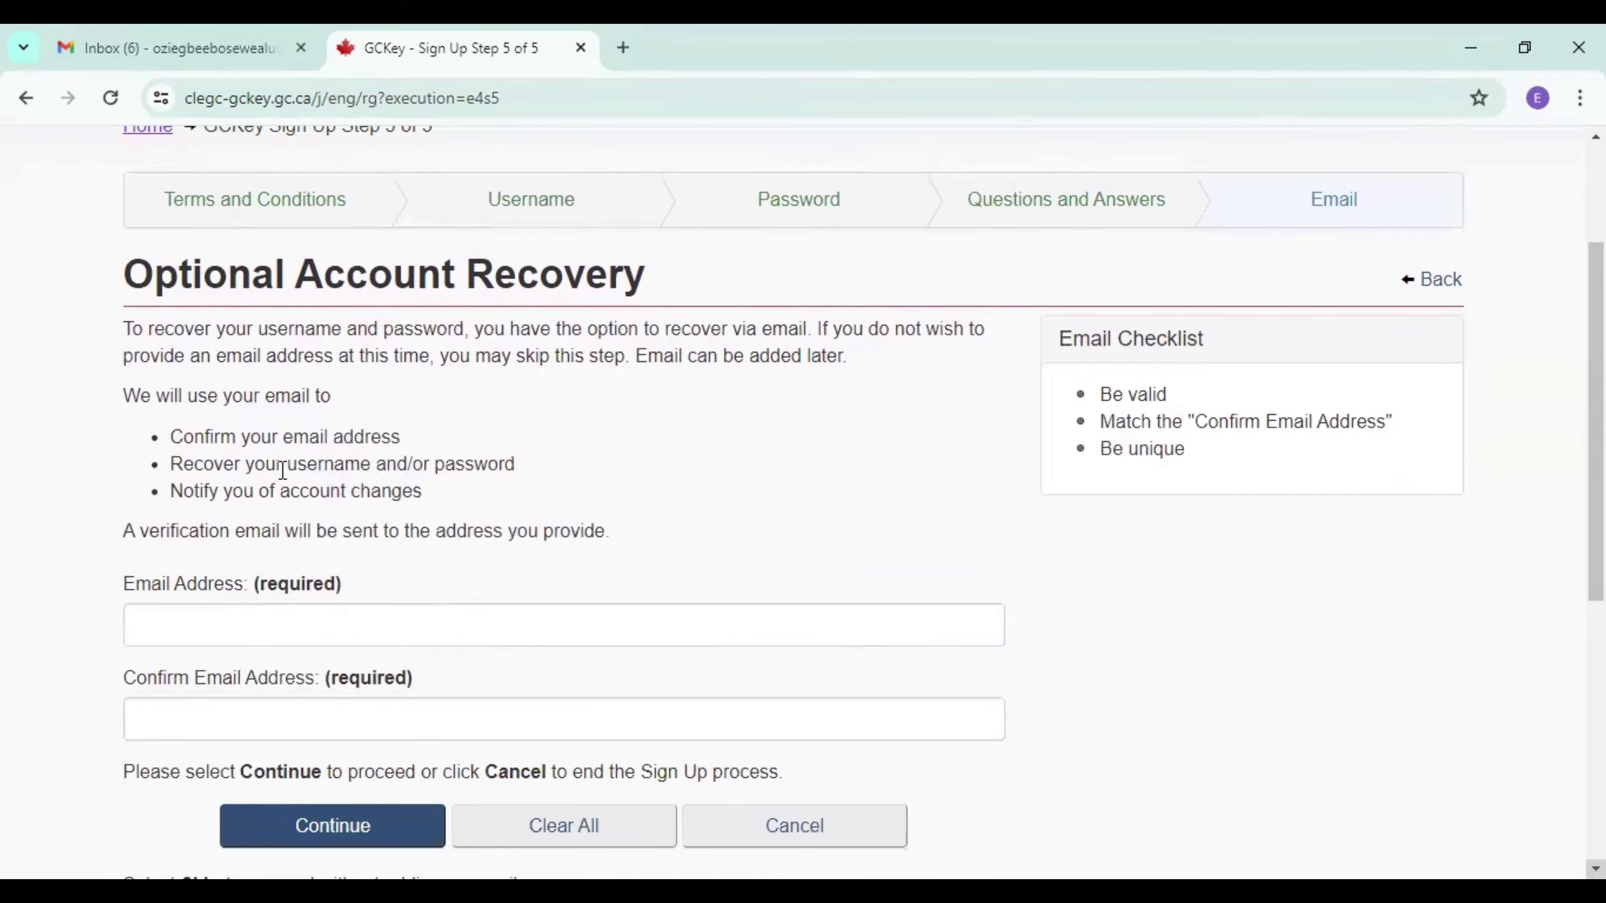
{"action": "left_click", "coordinate": [262, 624]}
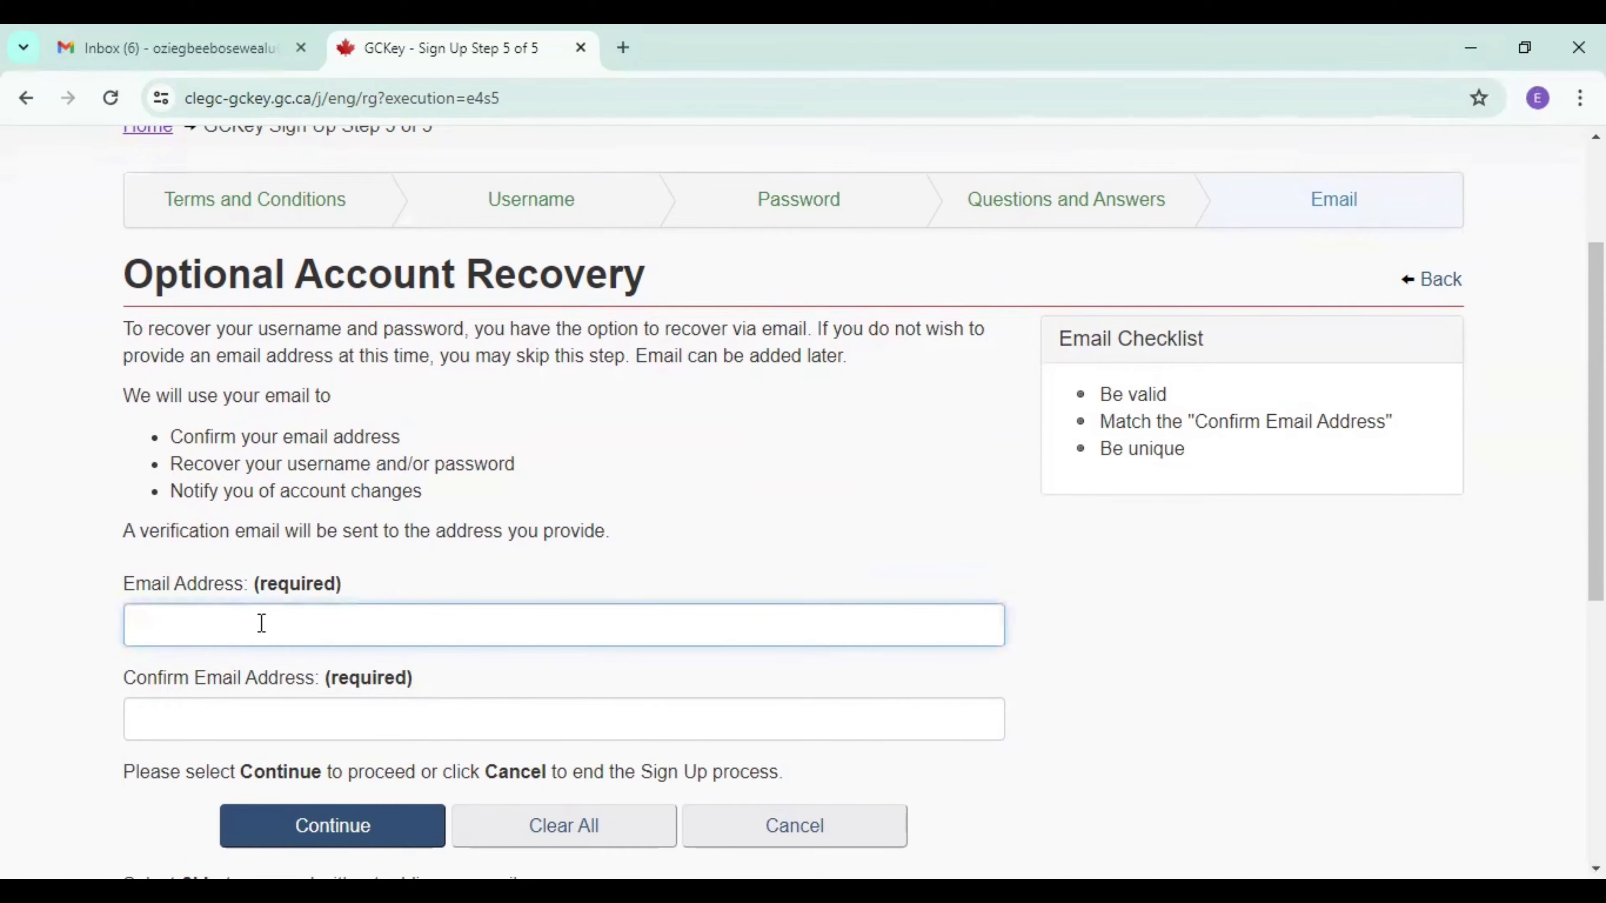
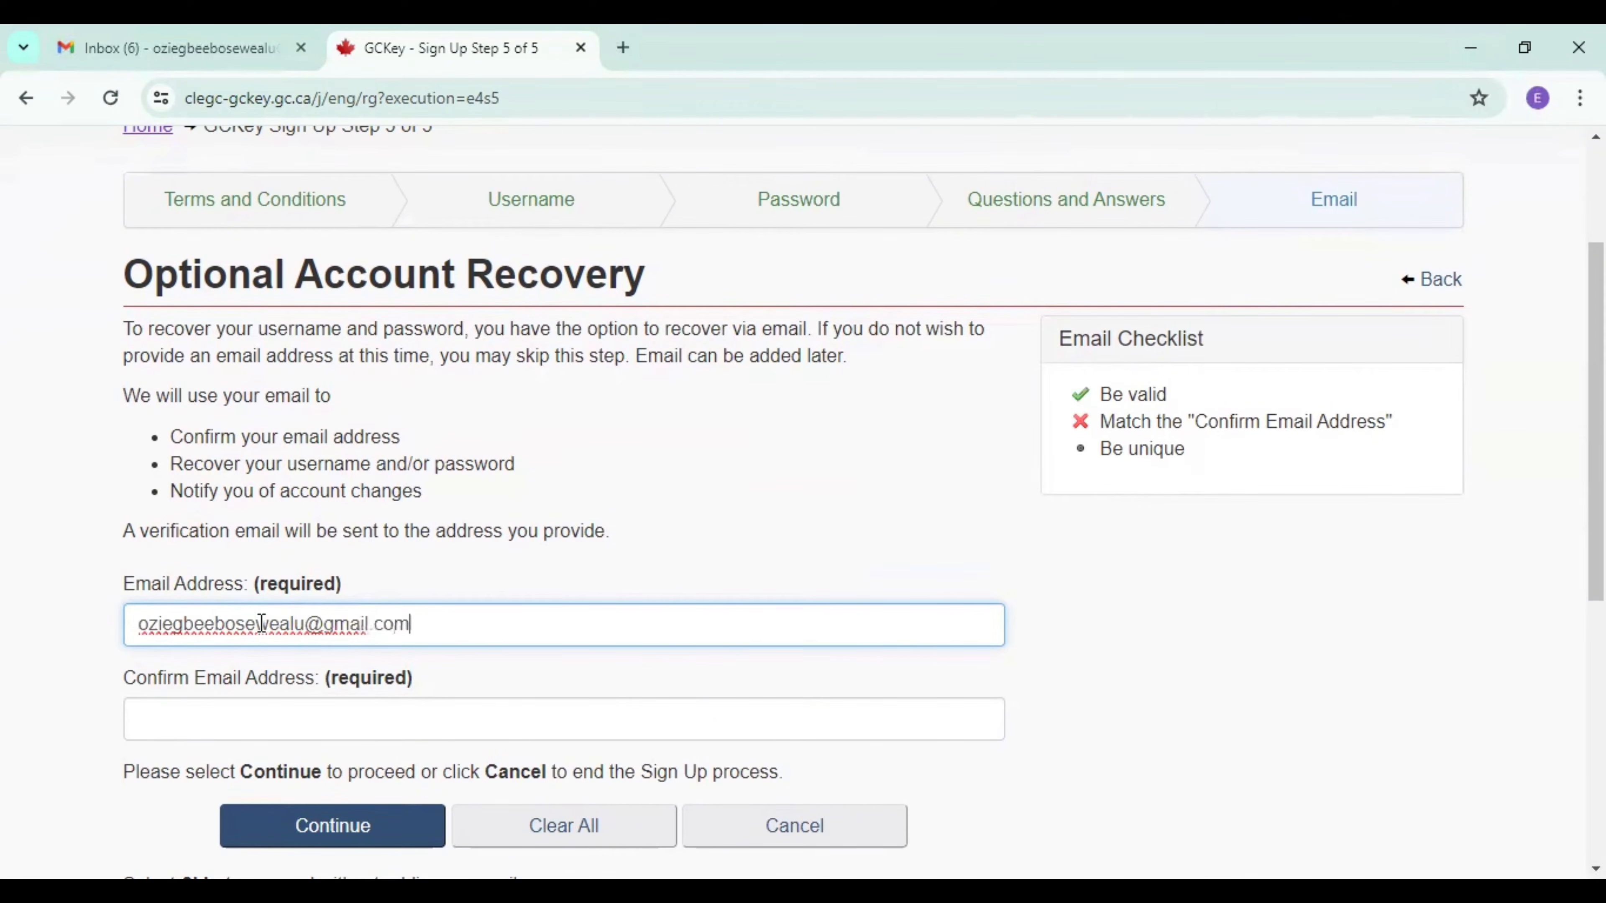
Repeat the recovery email address in the confirmation field and submit the form to complete the GCKey sign-up.
{"action": "left_click", "coordinate": [205, 724]}
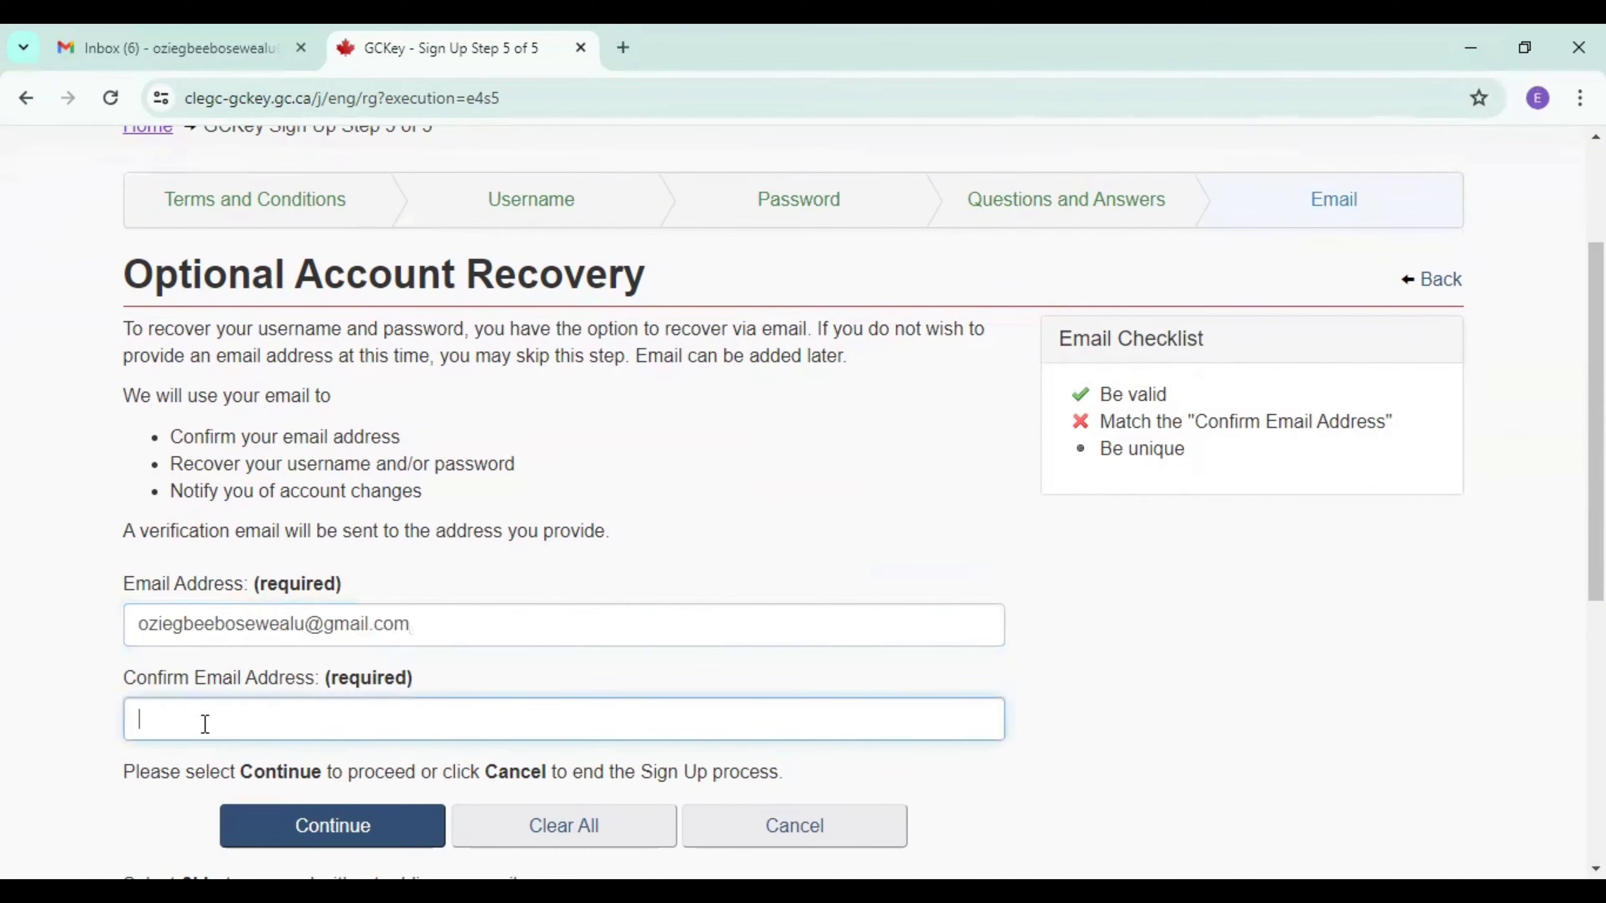
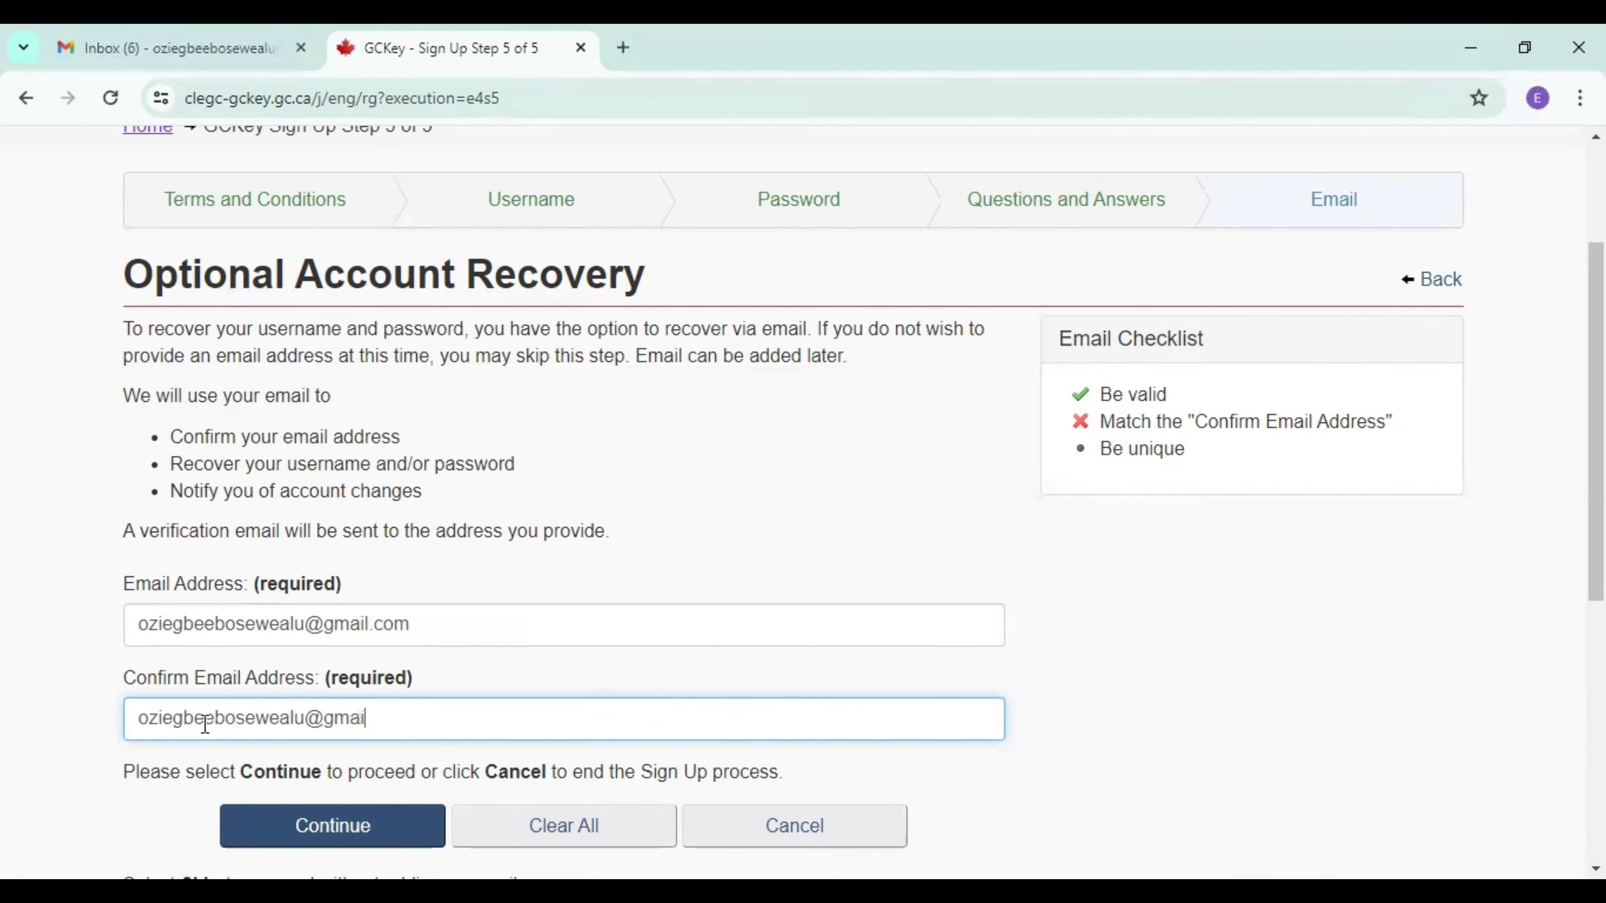
{"action": "left_click", "coordinate": [331, 823]}
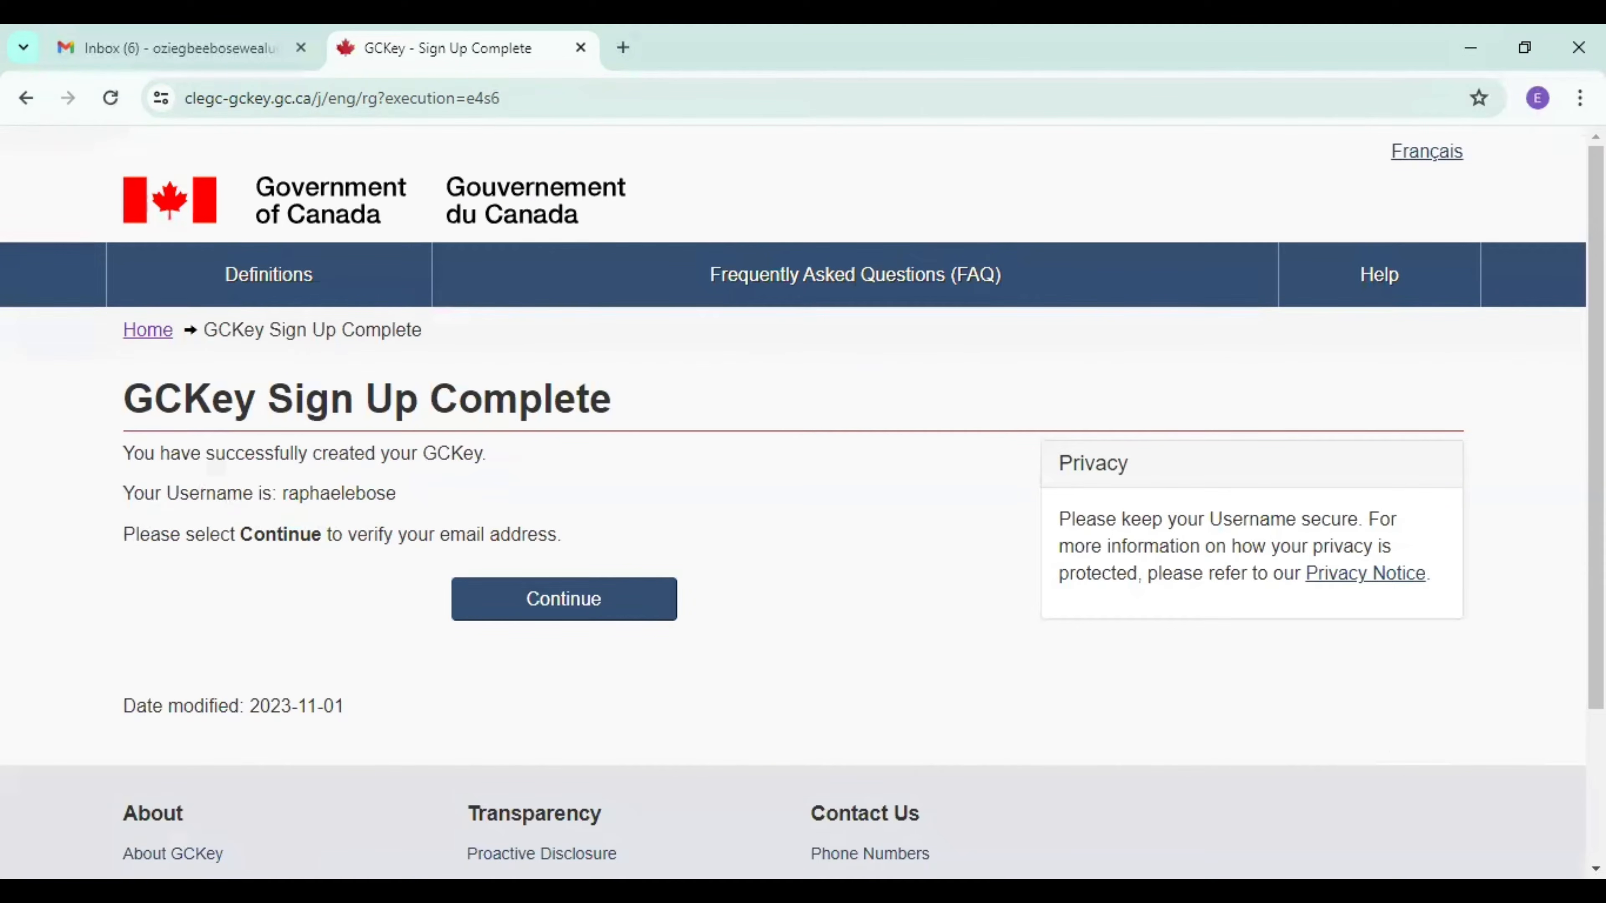
Continue to the email address confirmation page and switch to the Gmail inbox.
{"action": "scroll", "coordinate": [695, 501], "scroll_direction": "down", "scroll_amount": 2}
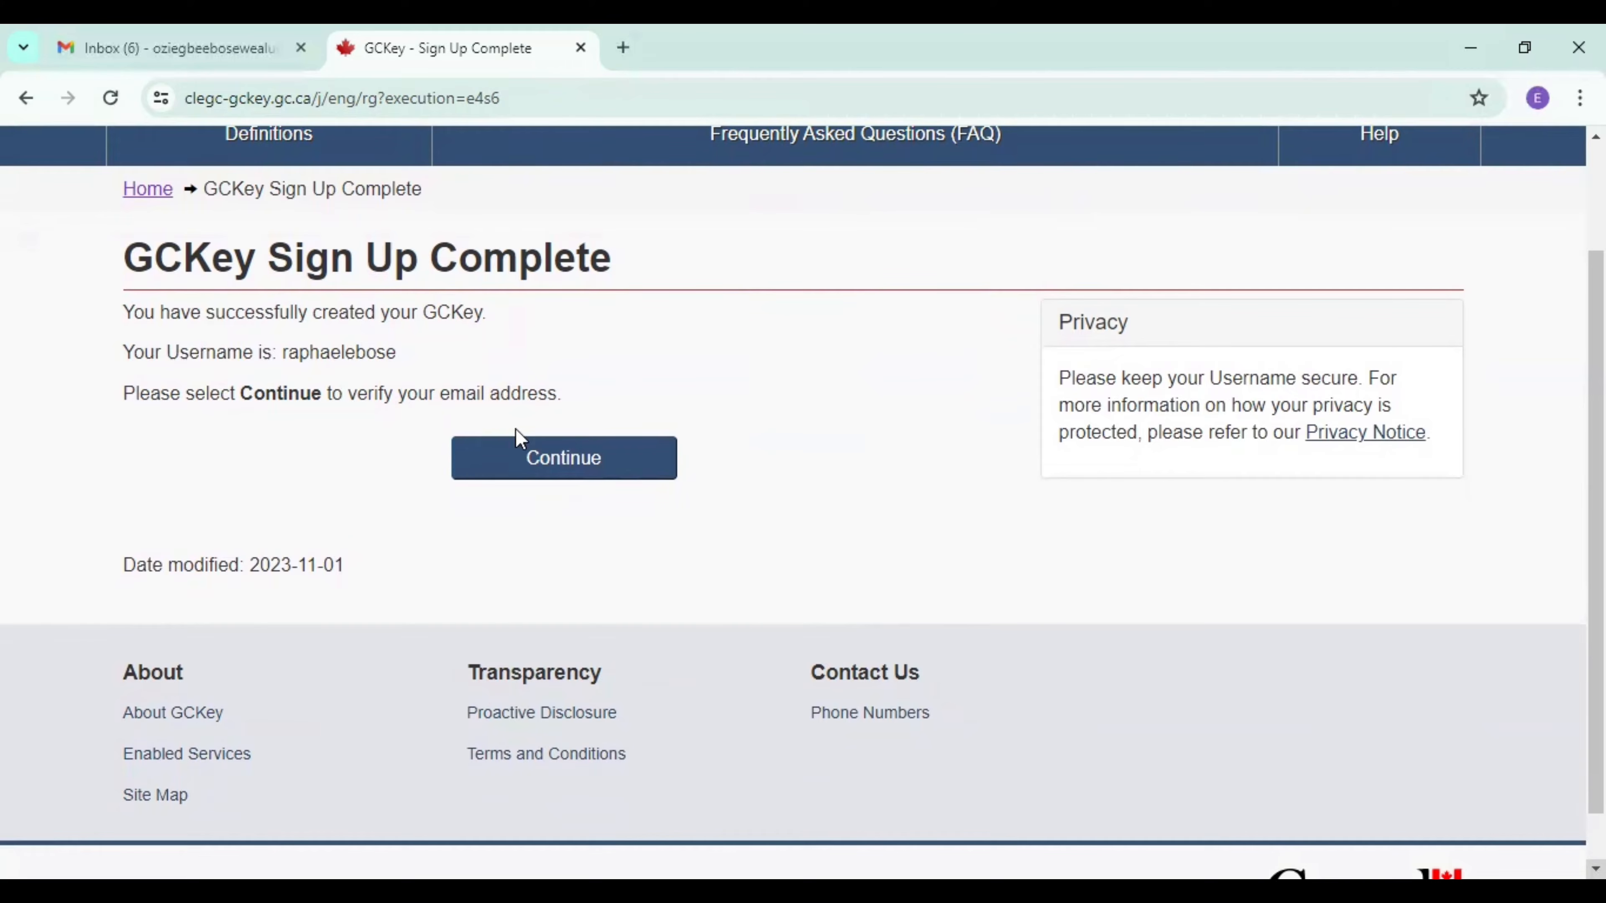
{"action": "left_click", "coordinate": [574, 465]}
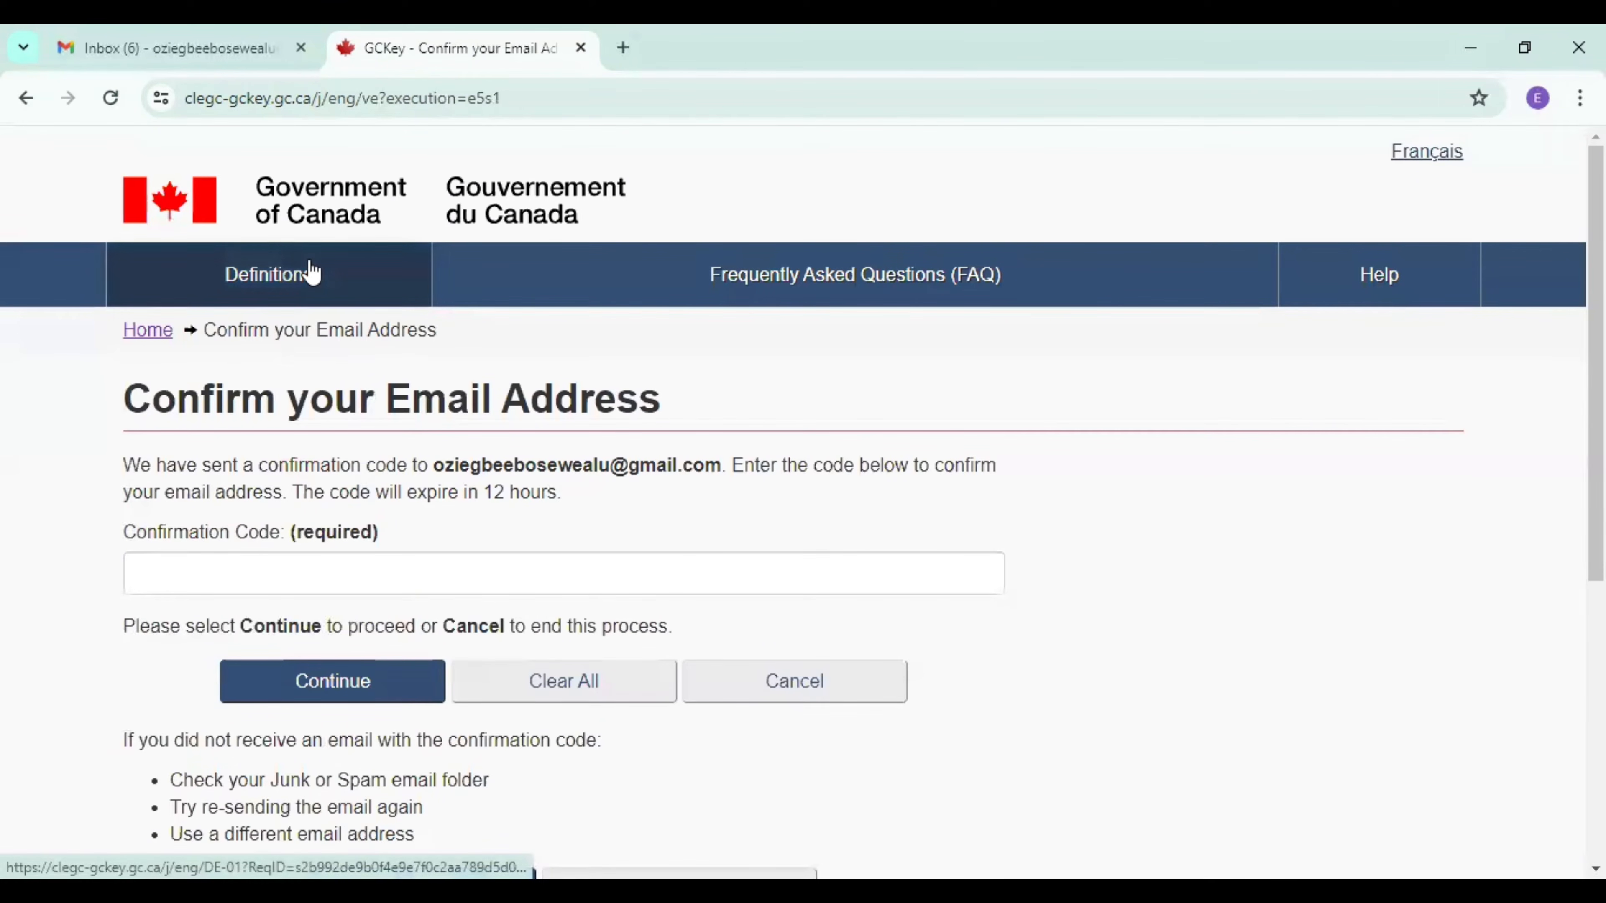
{"action": "left_click", "coordinate": [203, 50]}
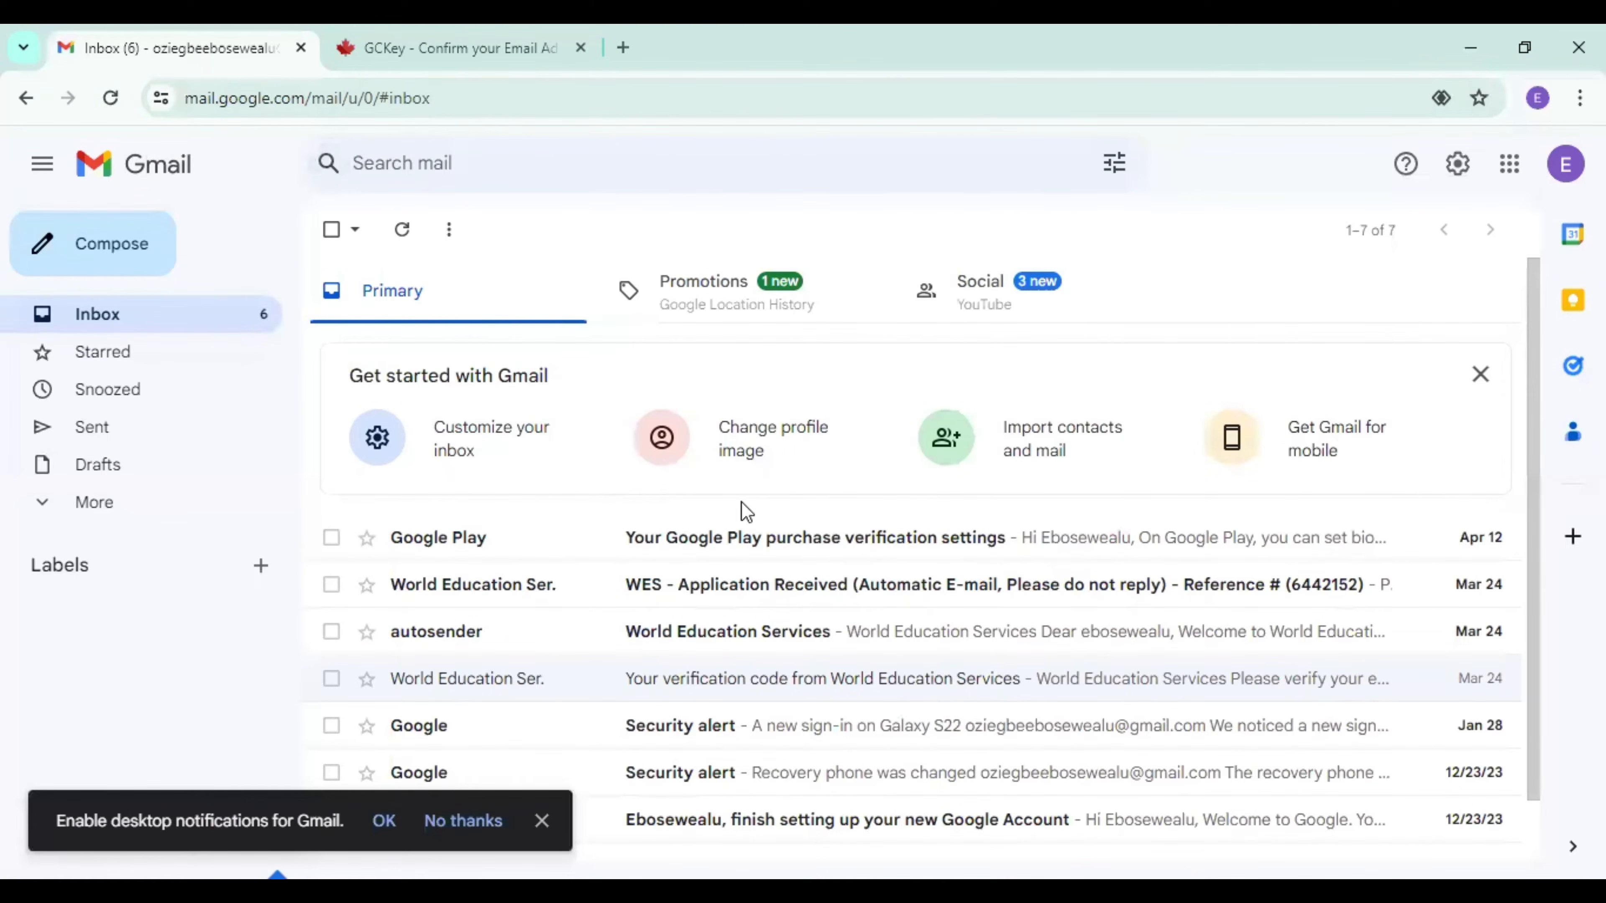
{"action": "left_click", "coordinate": [854, 555]}
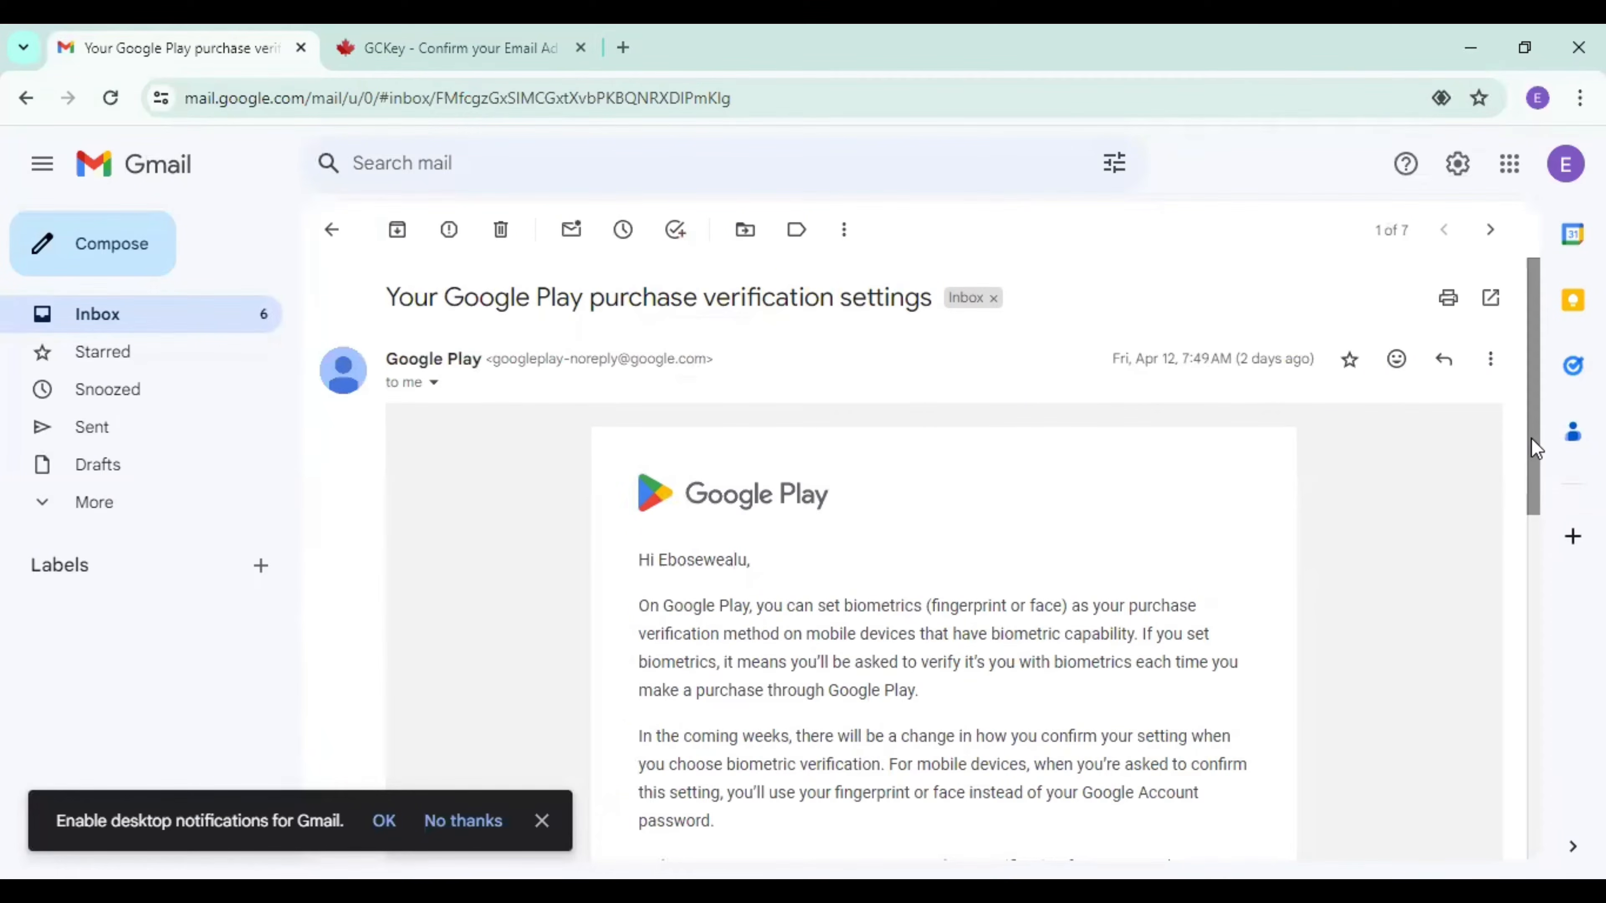
{"action": "scroll", "coordinate": [1539, 519], "scroll_direction": "down", "scroll_amount": 5}
{"action": "scroll", "coordinate": [1537, 506], "scroll_direction": "up", "scroll_amount": 5}
{"action": "left_click", "coordinate": [93, 326]}
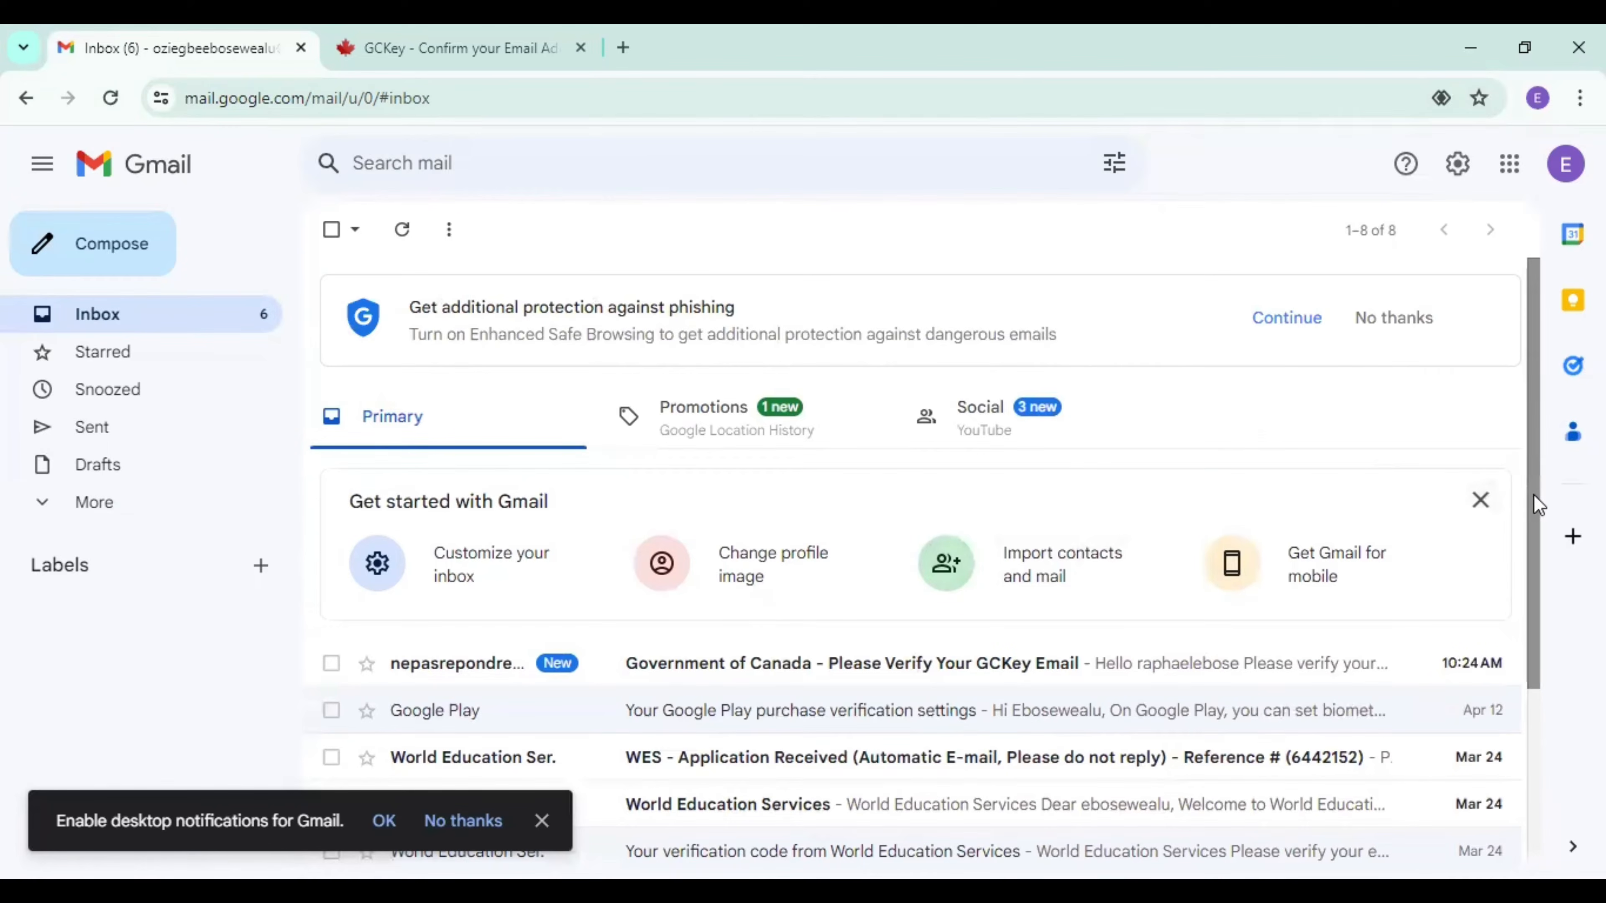
Open the "Government of Canada - Please Verify Your GCKey Email" message and copy its confirmation code.
{"action": "scroll", "coordinate": [1533, 534], "scroll_direction": "down", "scroll_amount": 3}
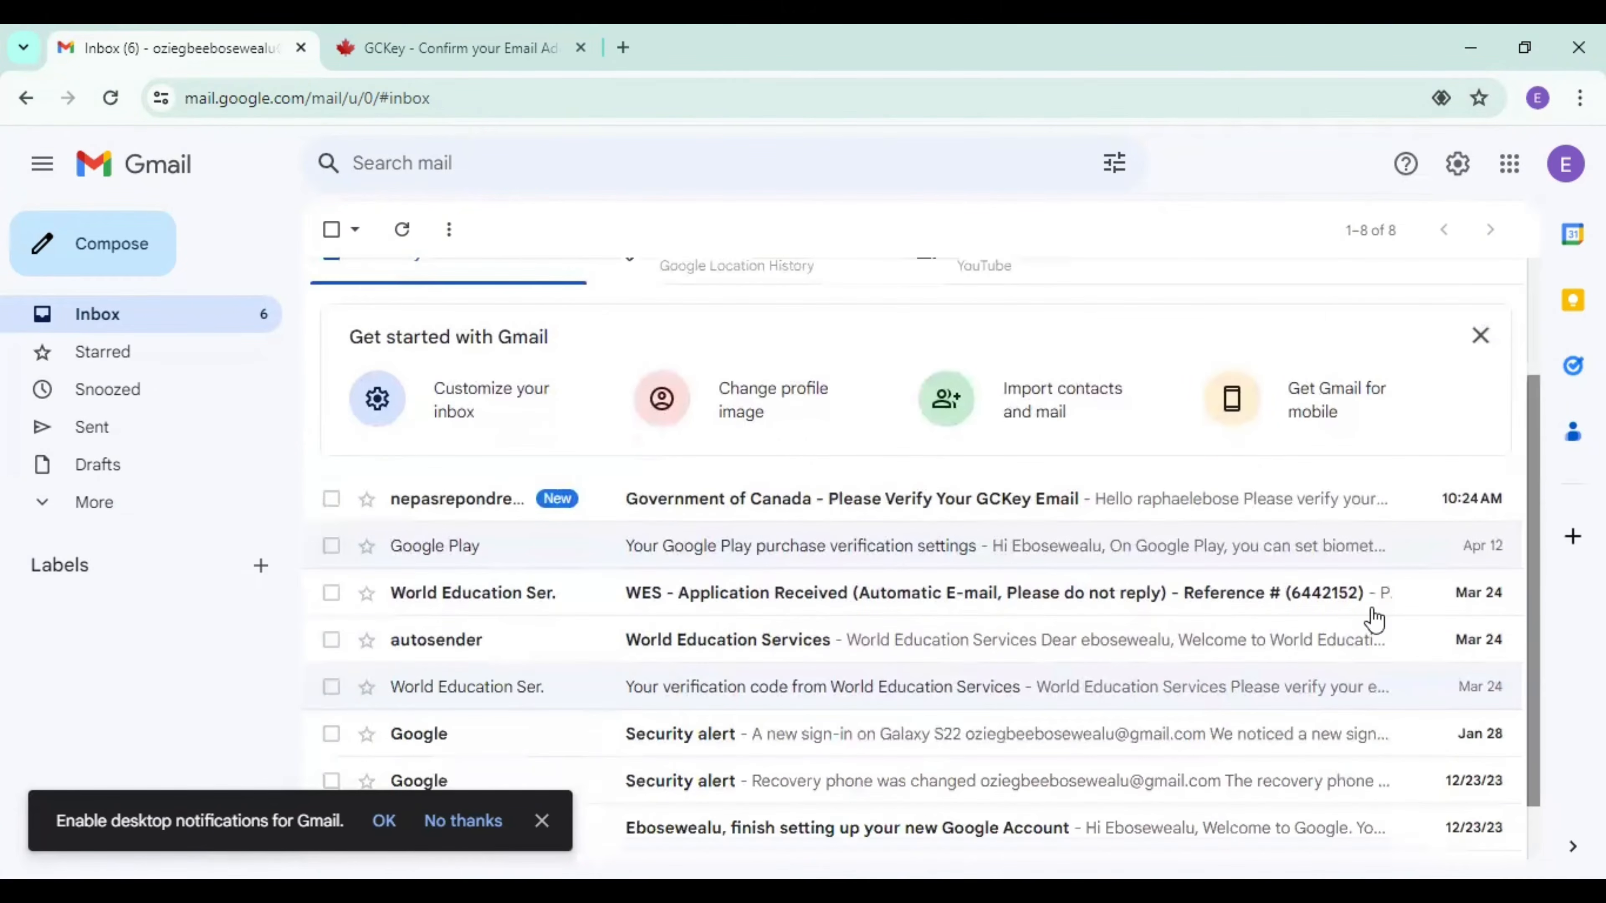
{"action": "left_click", "coordinate": [880, 506]}
{"action": "left_click_drag", "start_coordinate": [1531, 498], "coordinate": [1536, 708]}
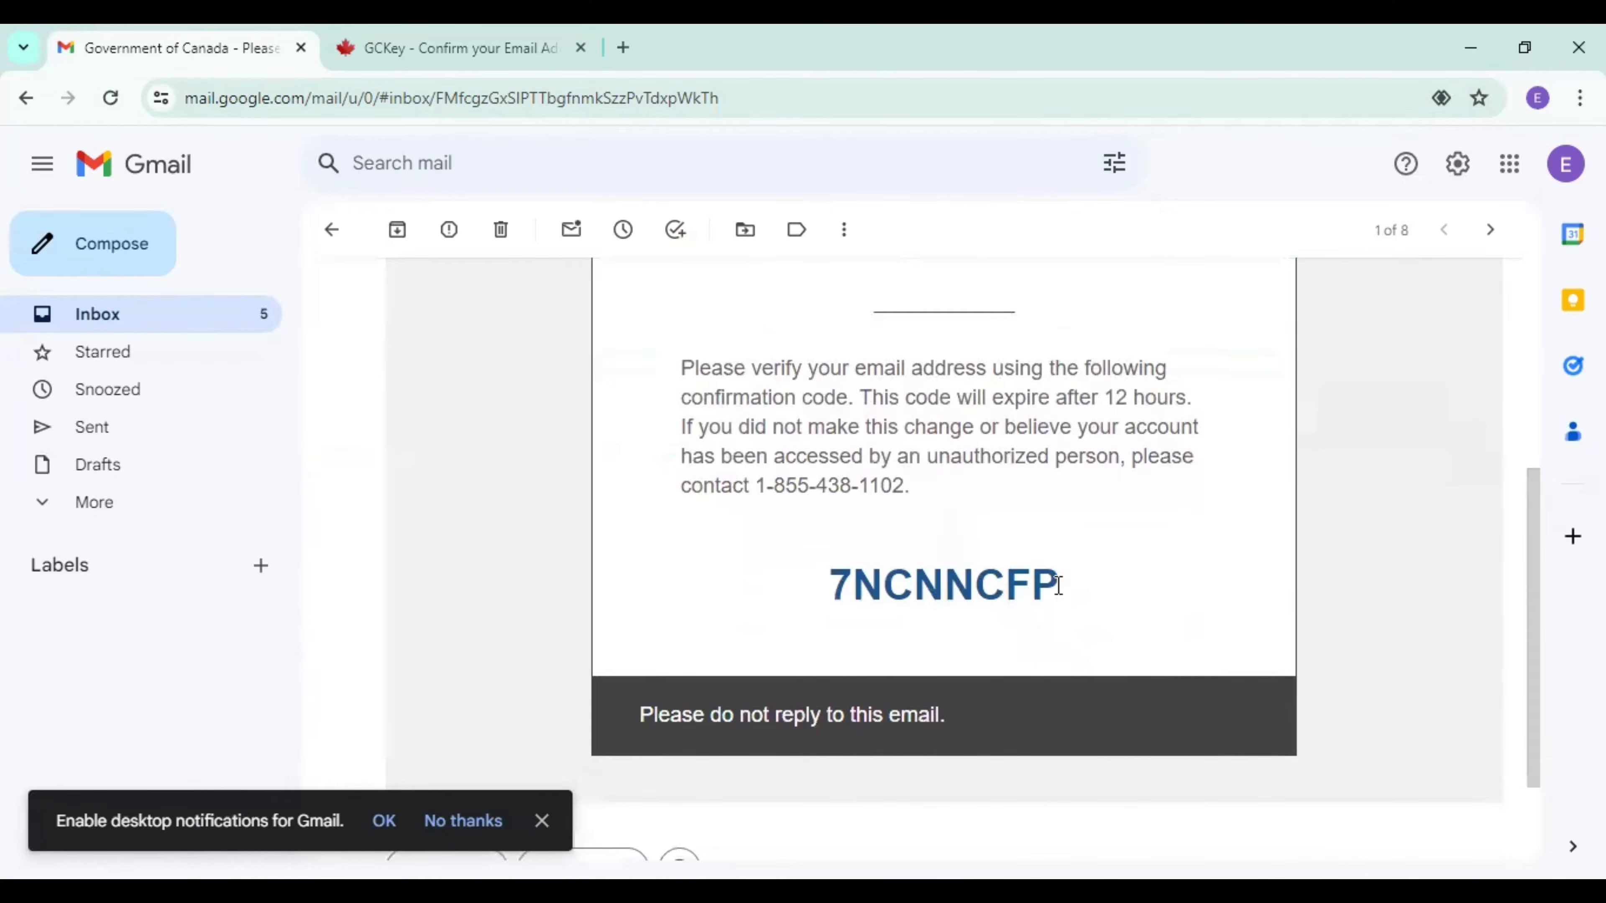
{"action": "left_click_drag", "start_coordinate": [1058, 585], "coordinate": [834, 585]}
{"action": "key", "text": "ctrl+c"}
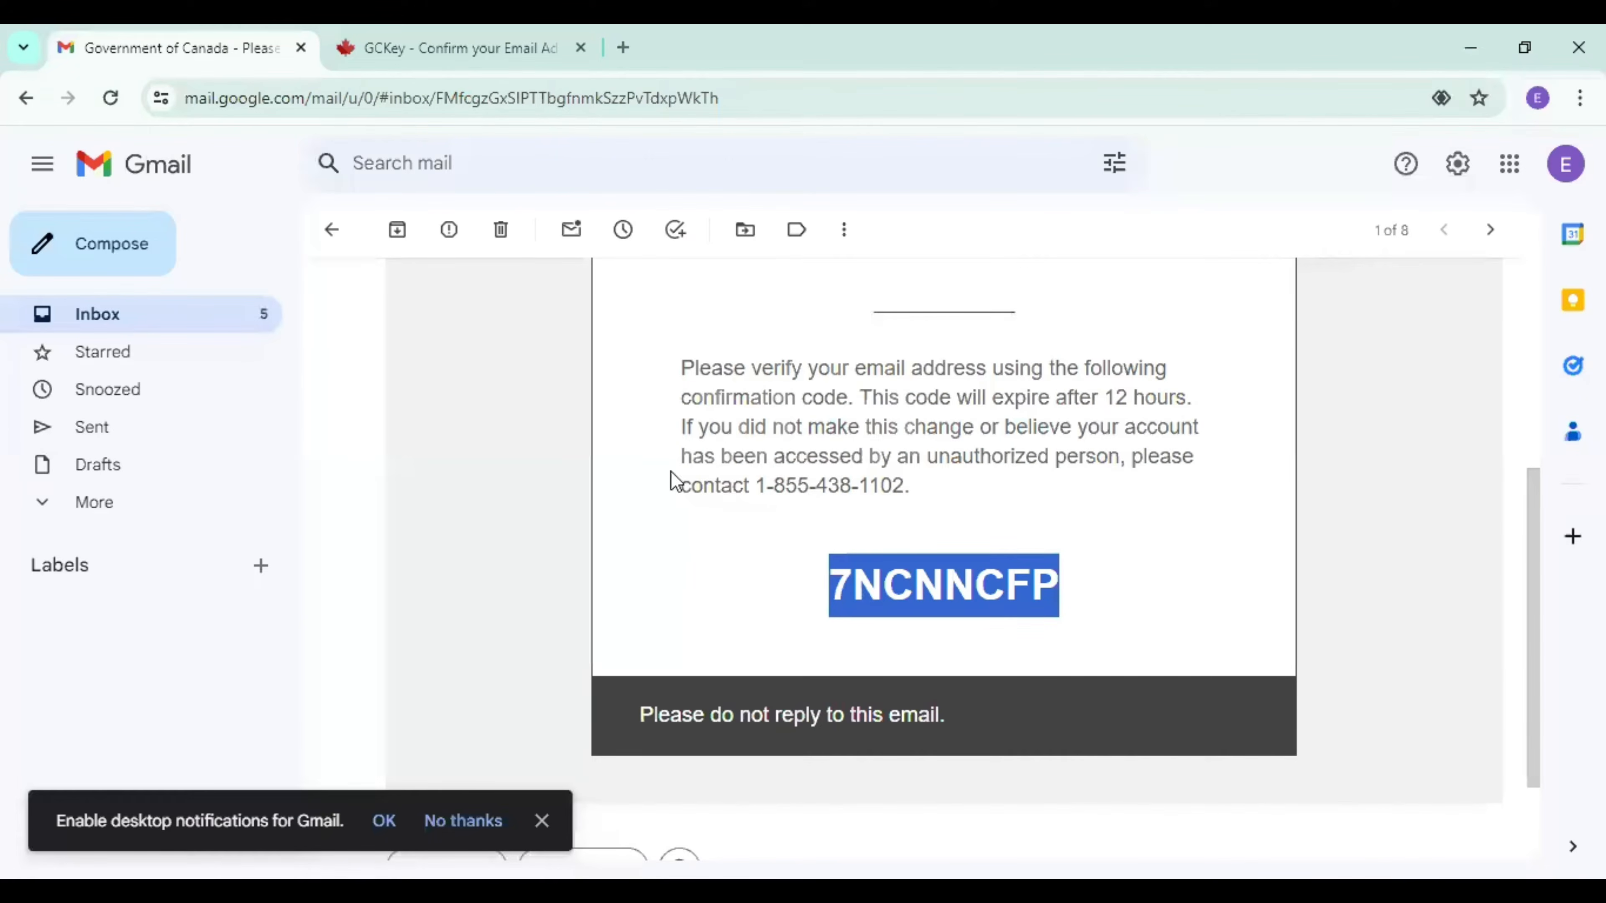
Switch back to GCKey, submit the emailed confirmation code and proceed to two-factor authentication.
{"action": "left_click", "coordinate": [420, 34]}
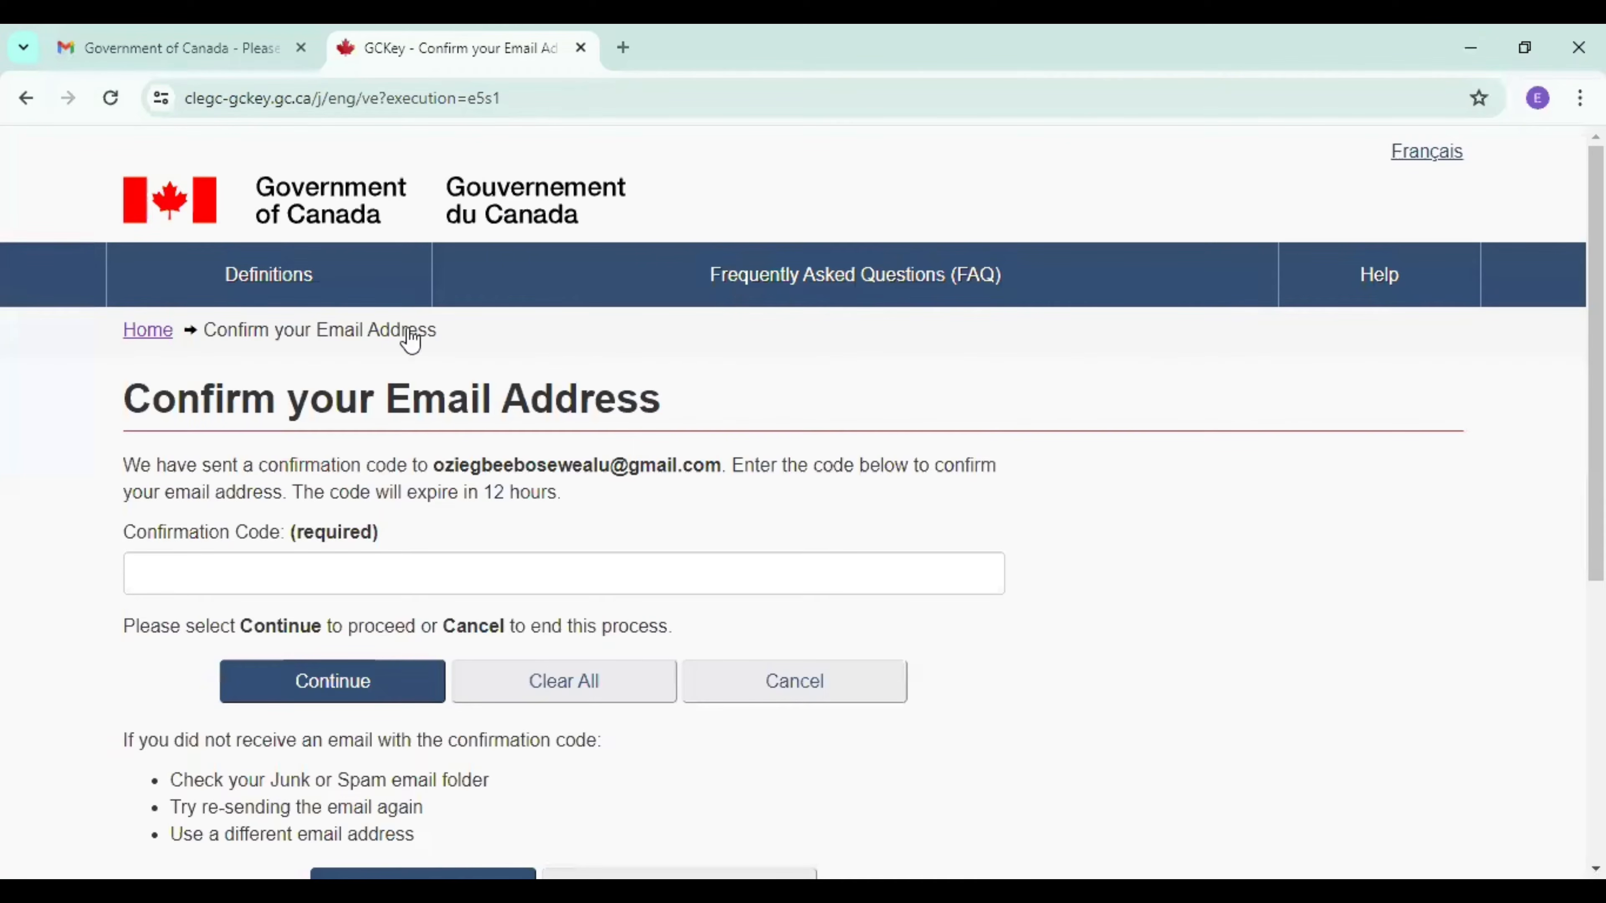
{"action": "left_click", "coordinate": [343, 569]}
{"action": "key", "text": "ctrl+v"}
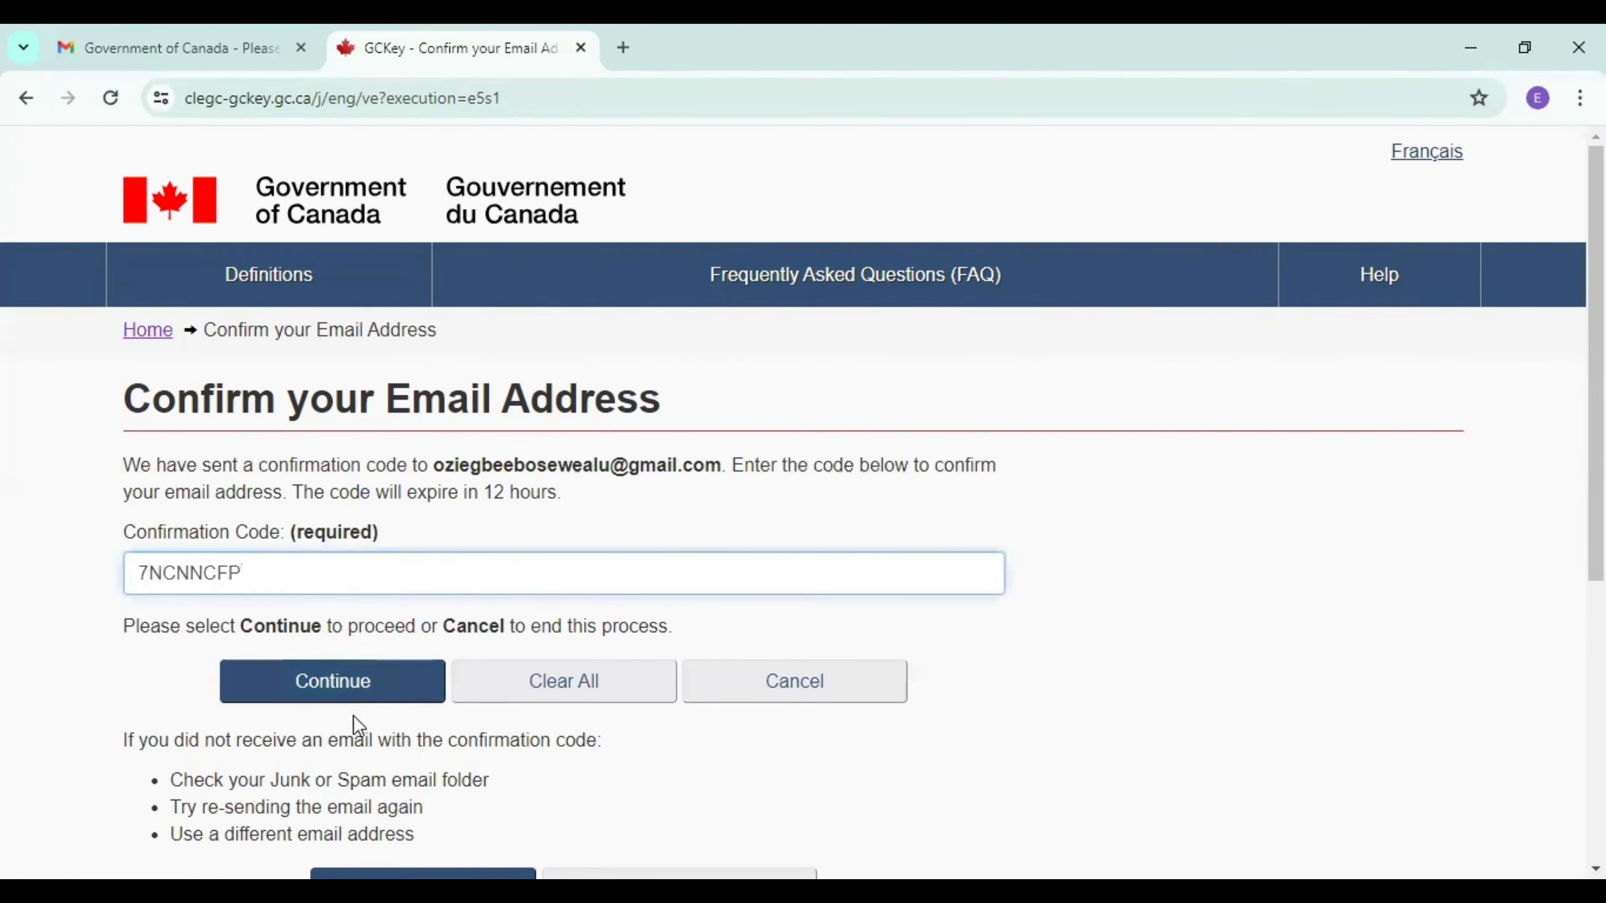
{"action": "left_click", "coordinate": [359, 687]}
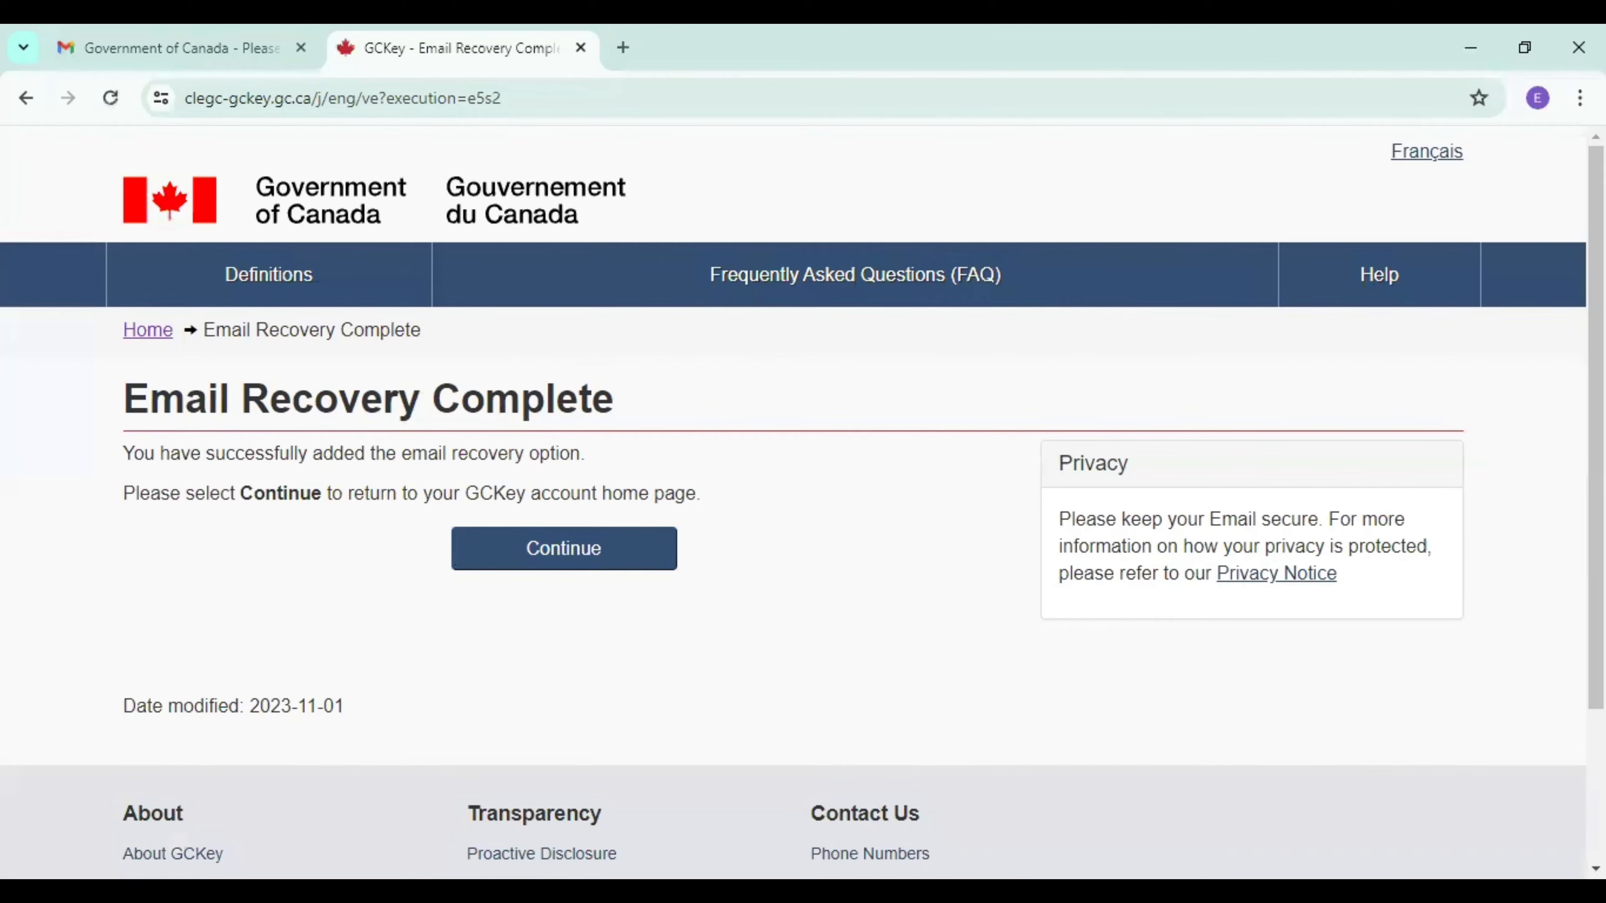
{"action": "left_click", "coordinate": [563, 565]}
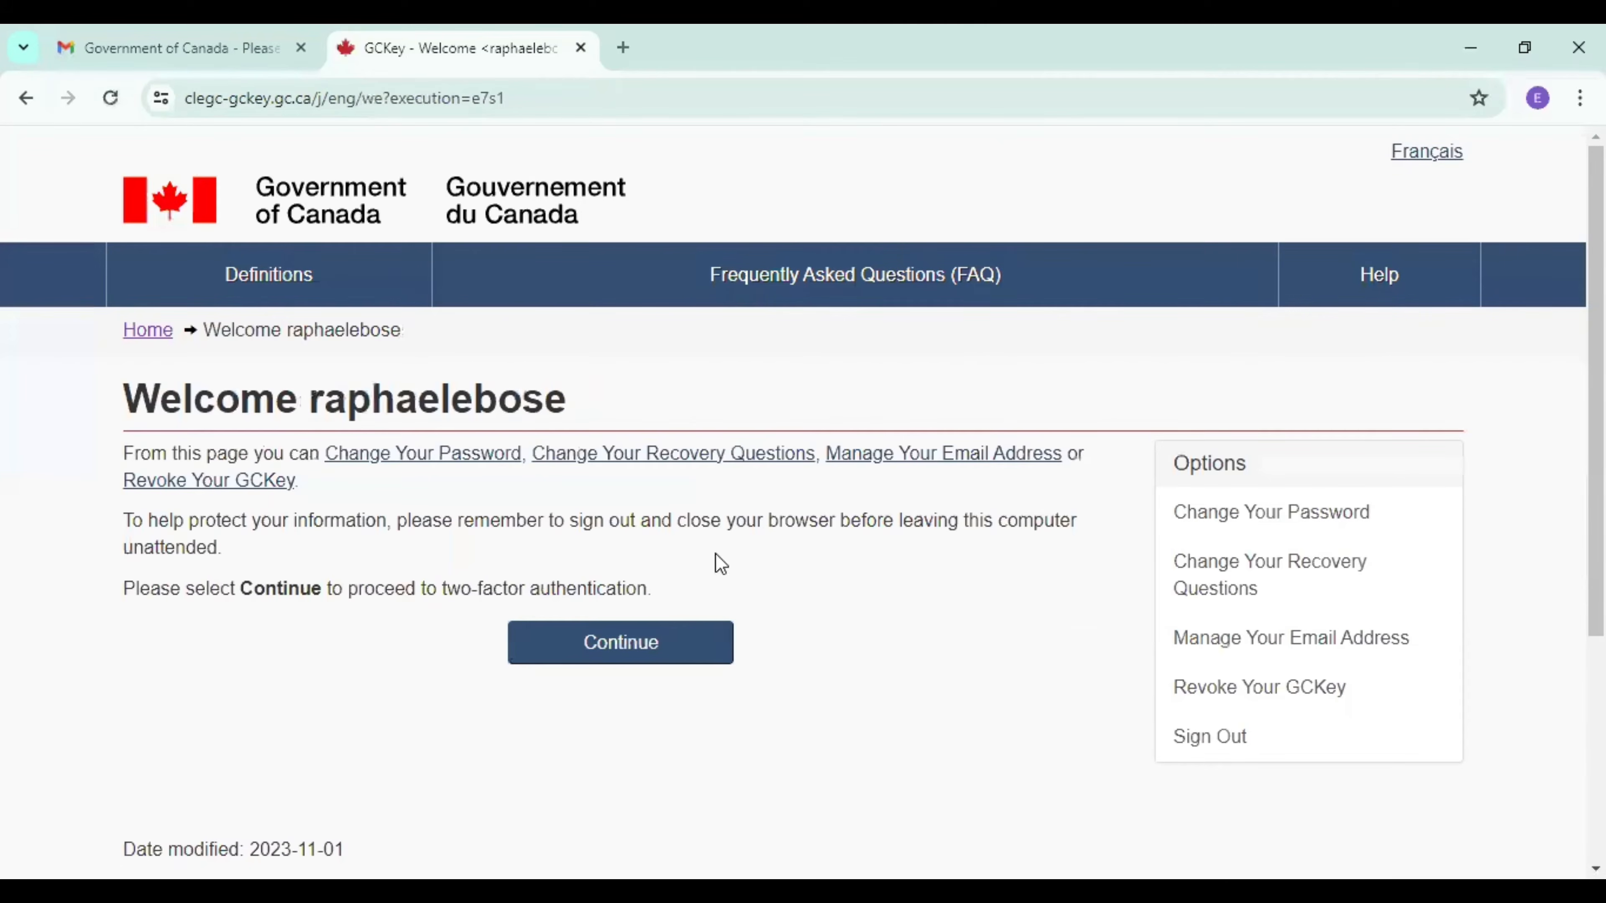
{"action": "left_click", "coordinate": [669, 640]}
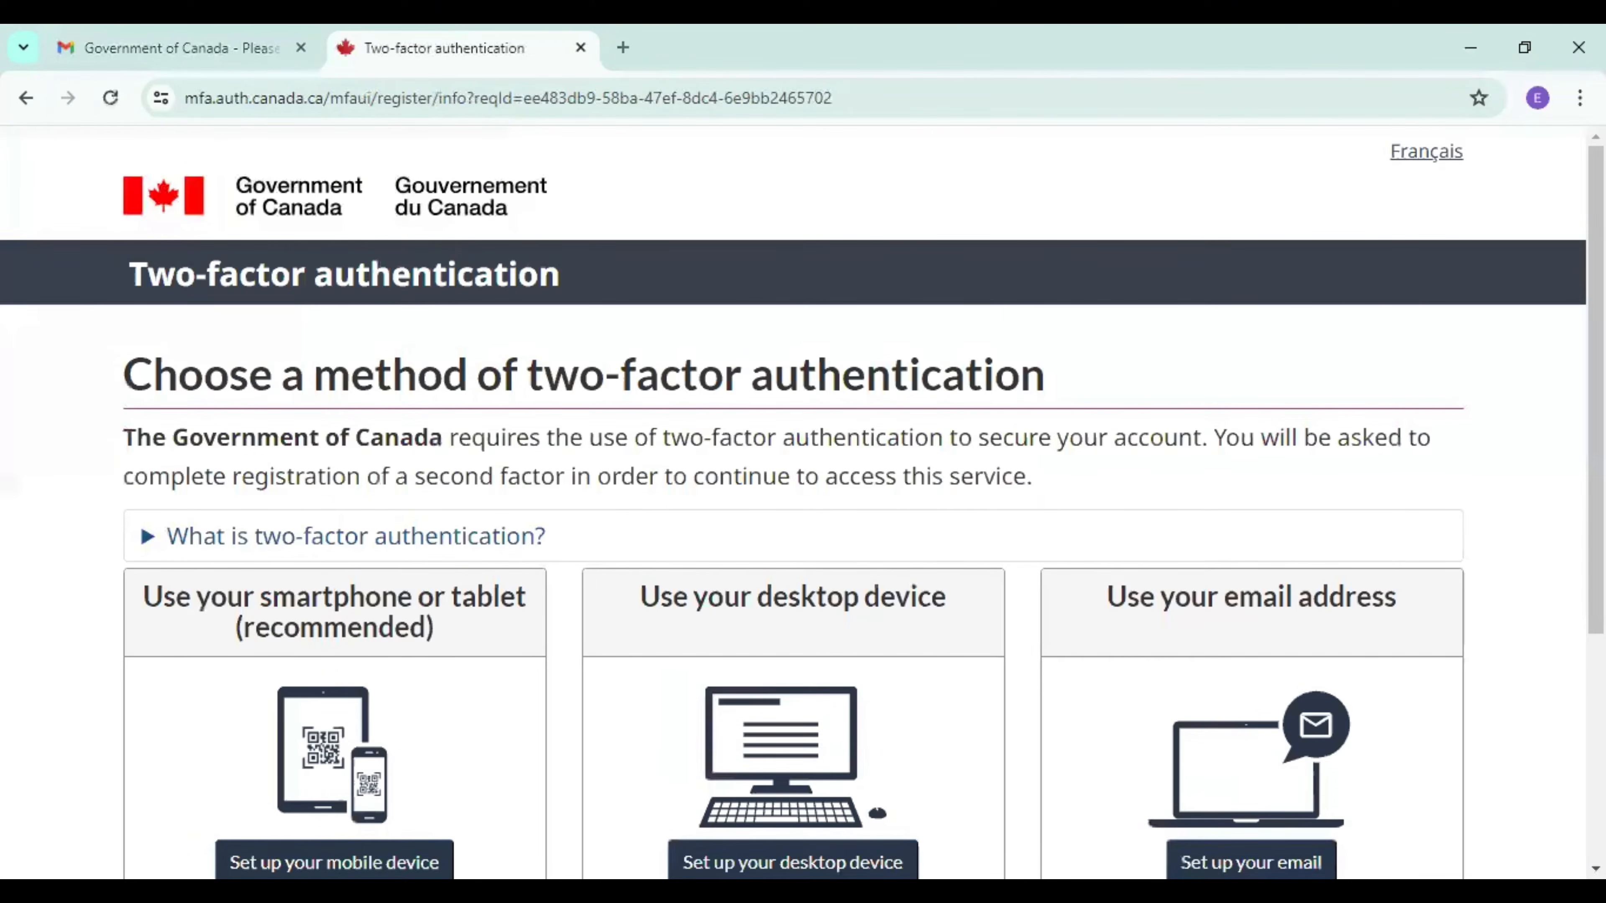
Choose the email address as the two-factor authentication method and accept the terms and conditions of use.
{"action": "scroll", "coordinate": [803, 503], "scroll_direction": "down", "scroll_amount": 3}
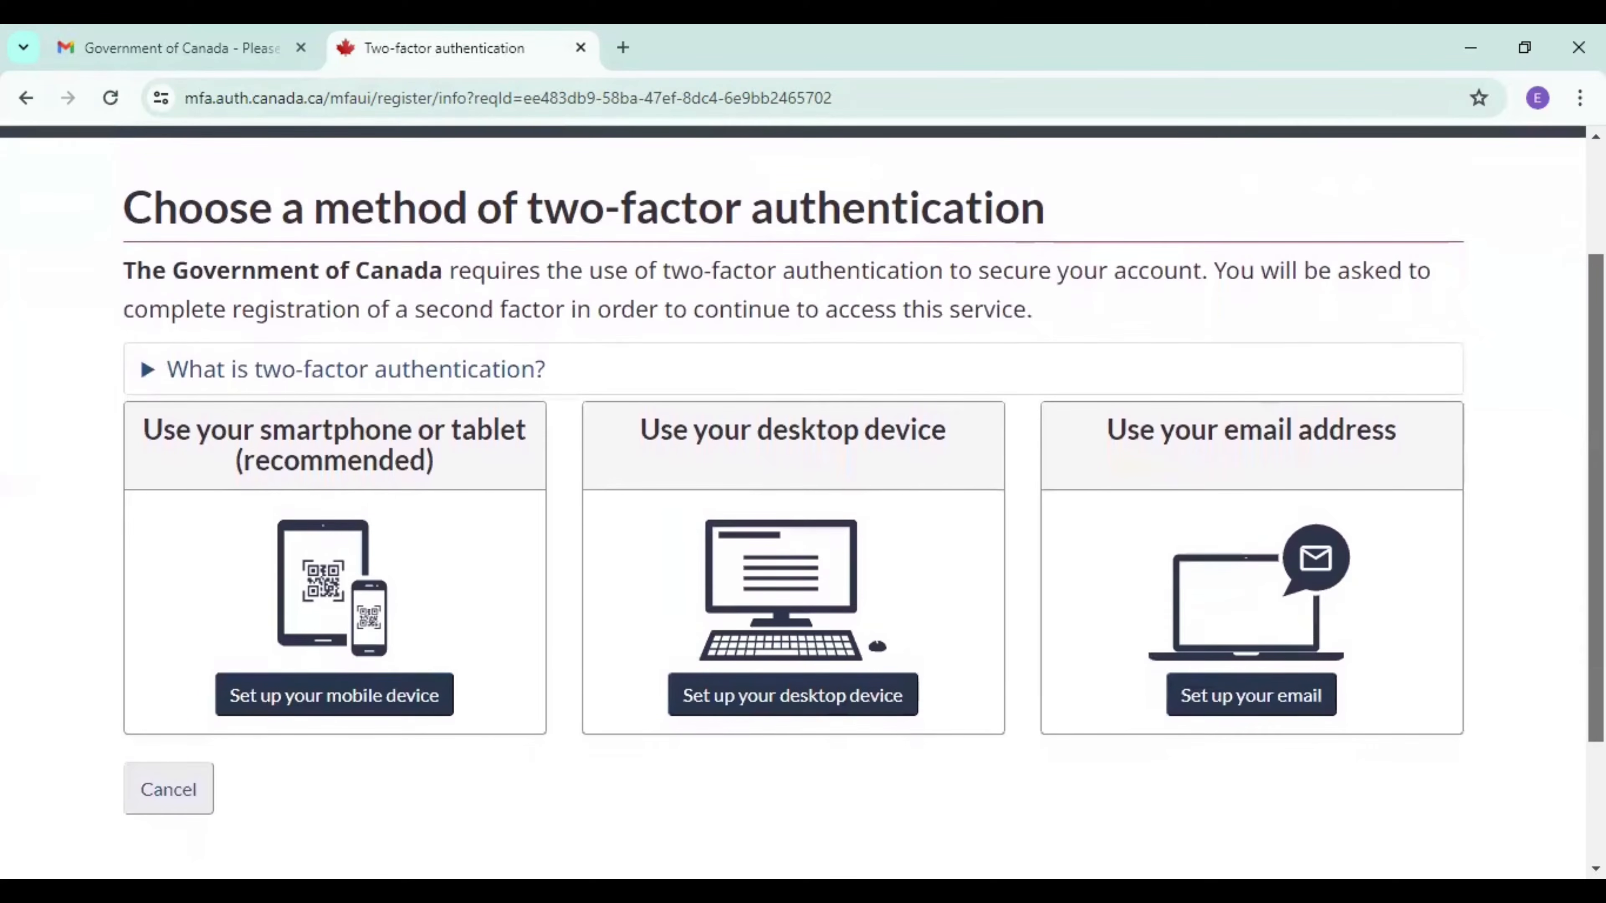
{"action": "scroll", "coordinate": [803, 503], "scroll_direction": "down", "scroll_amount": 1}
{"action": "scroll", "coordinate": [803, 503], "scroll_direction": "up", "scroll_amount": 1}
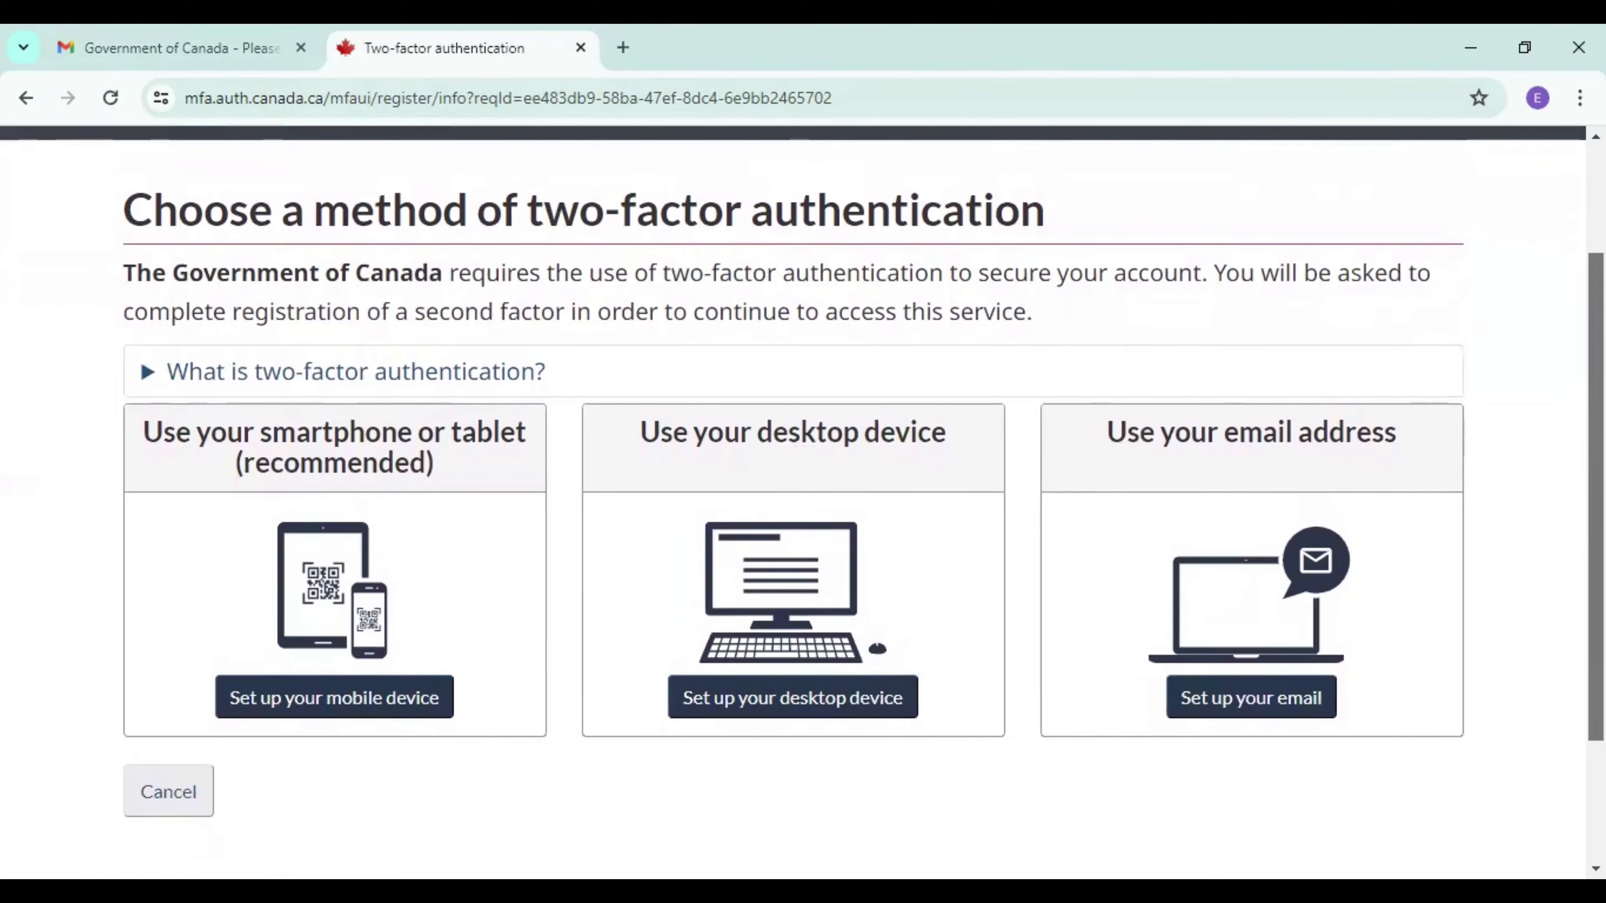
{"action": "scroll", "coordinate": [803, 503], "scroll_direction": "down", "scroll_amount": 1}
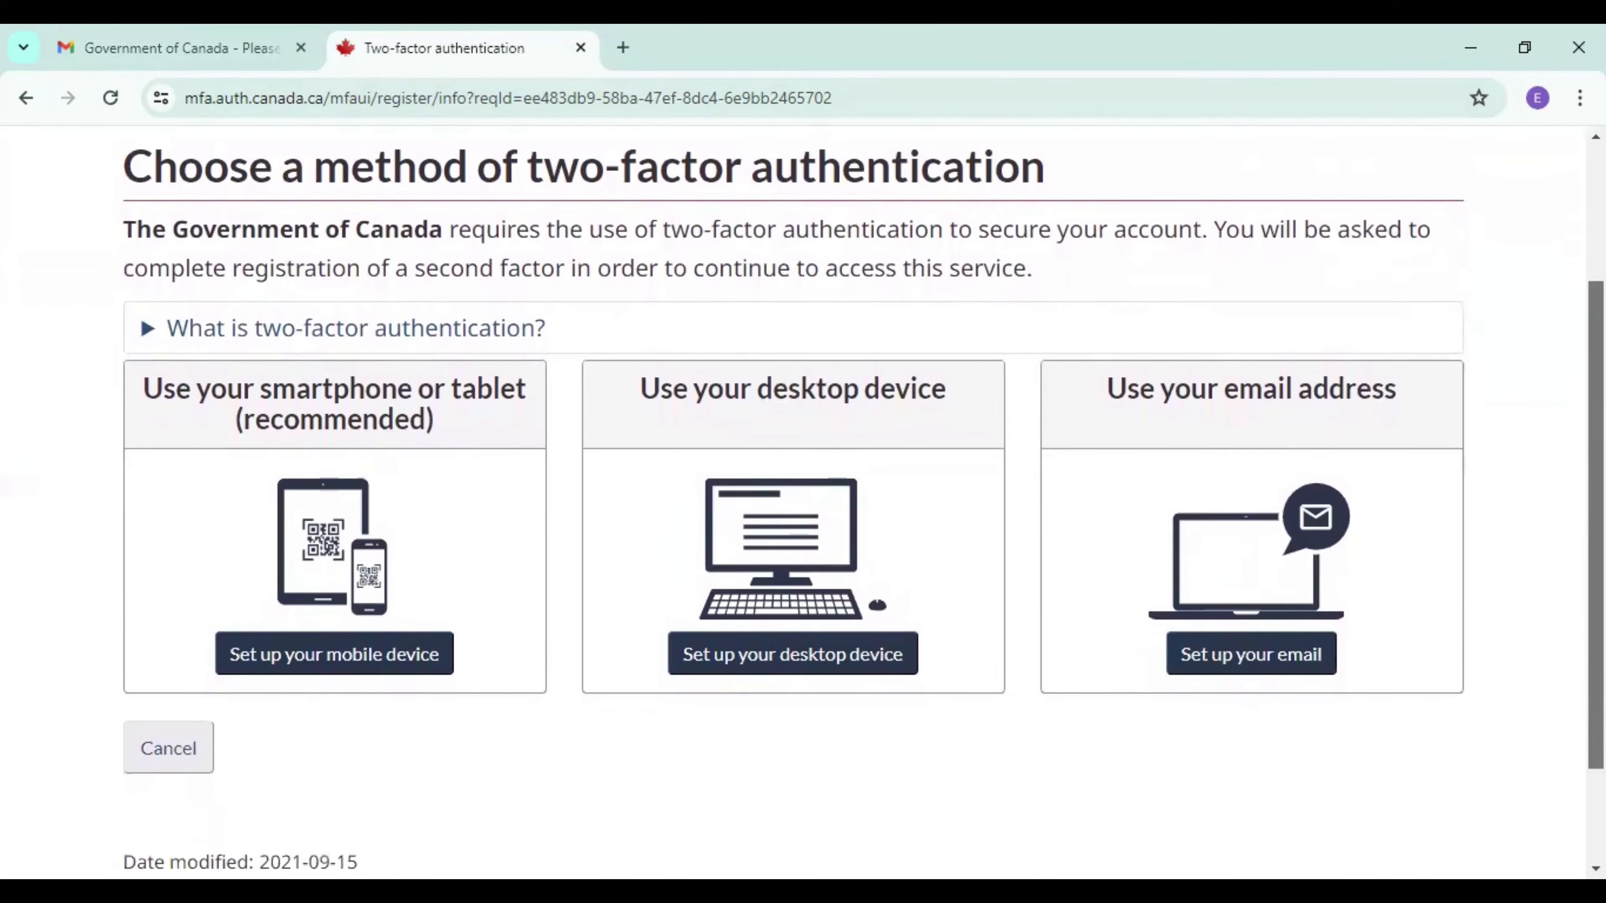
{"action": "scroll", "coordinate": [803, 503], "scroll_direction": "down", "scroll_amount": 1}
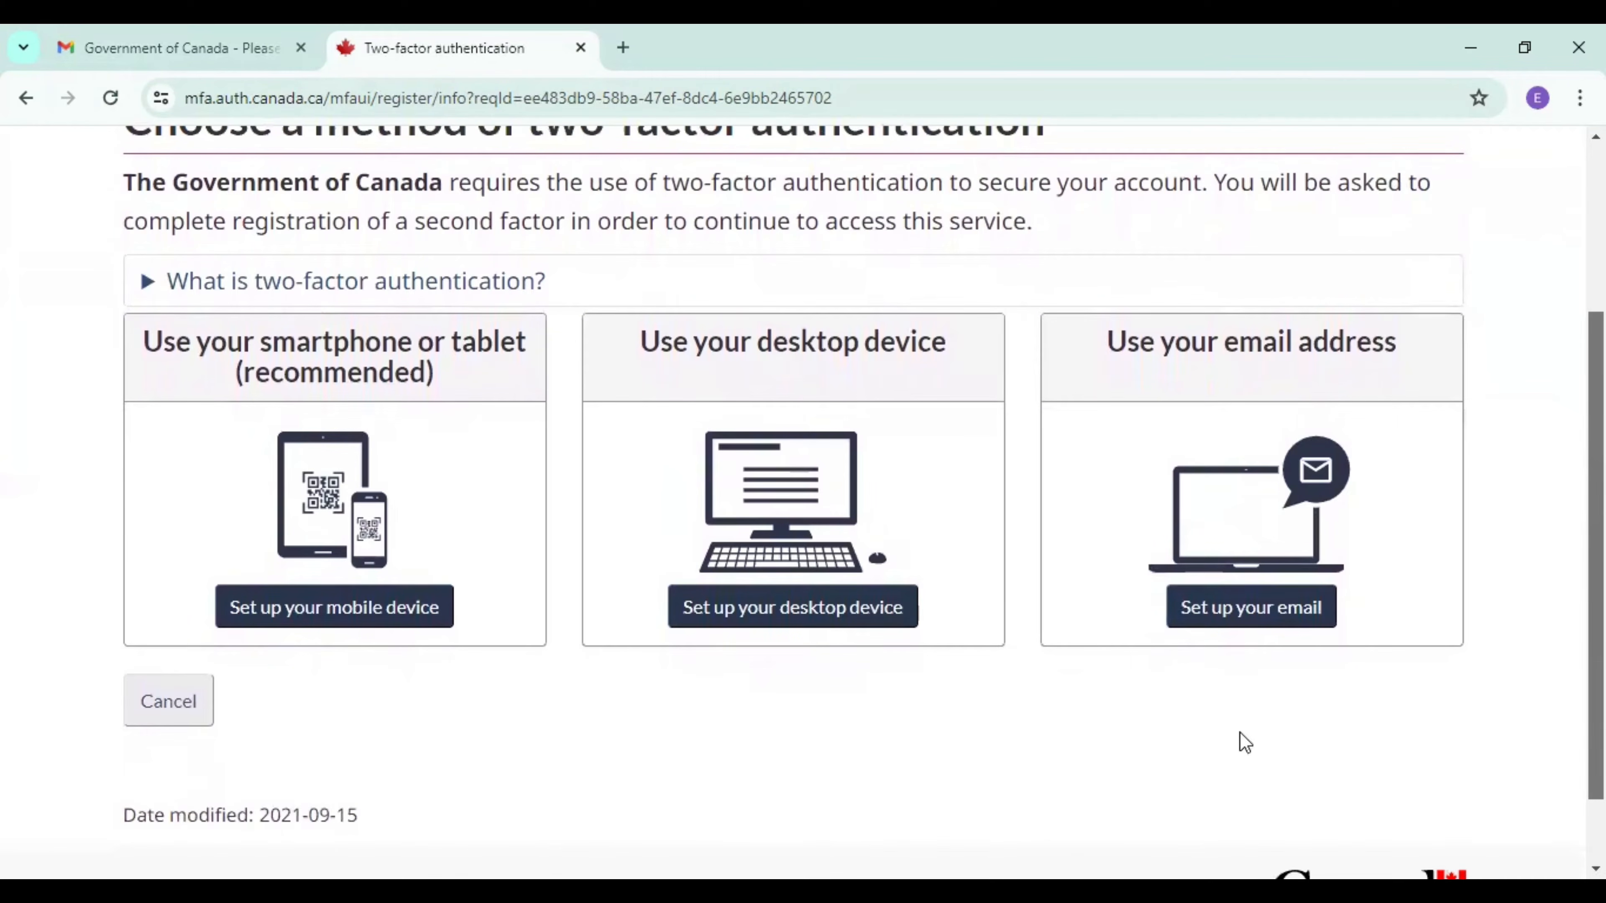
{"action": "left_click", "coordinate": [1213, 618]}
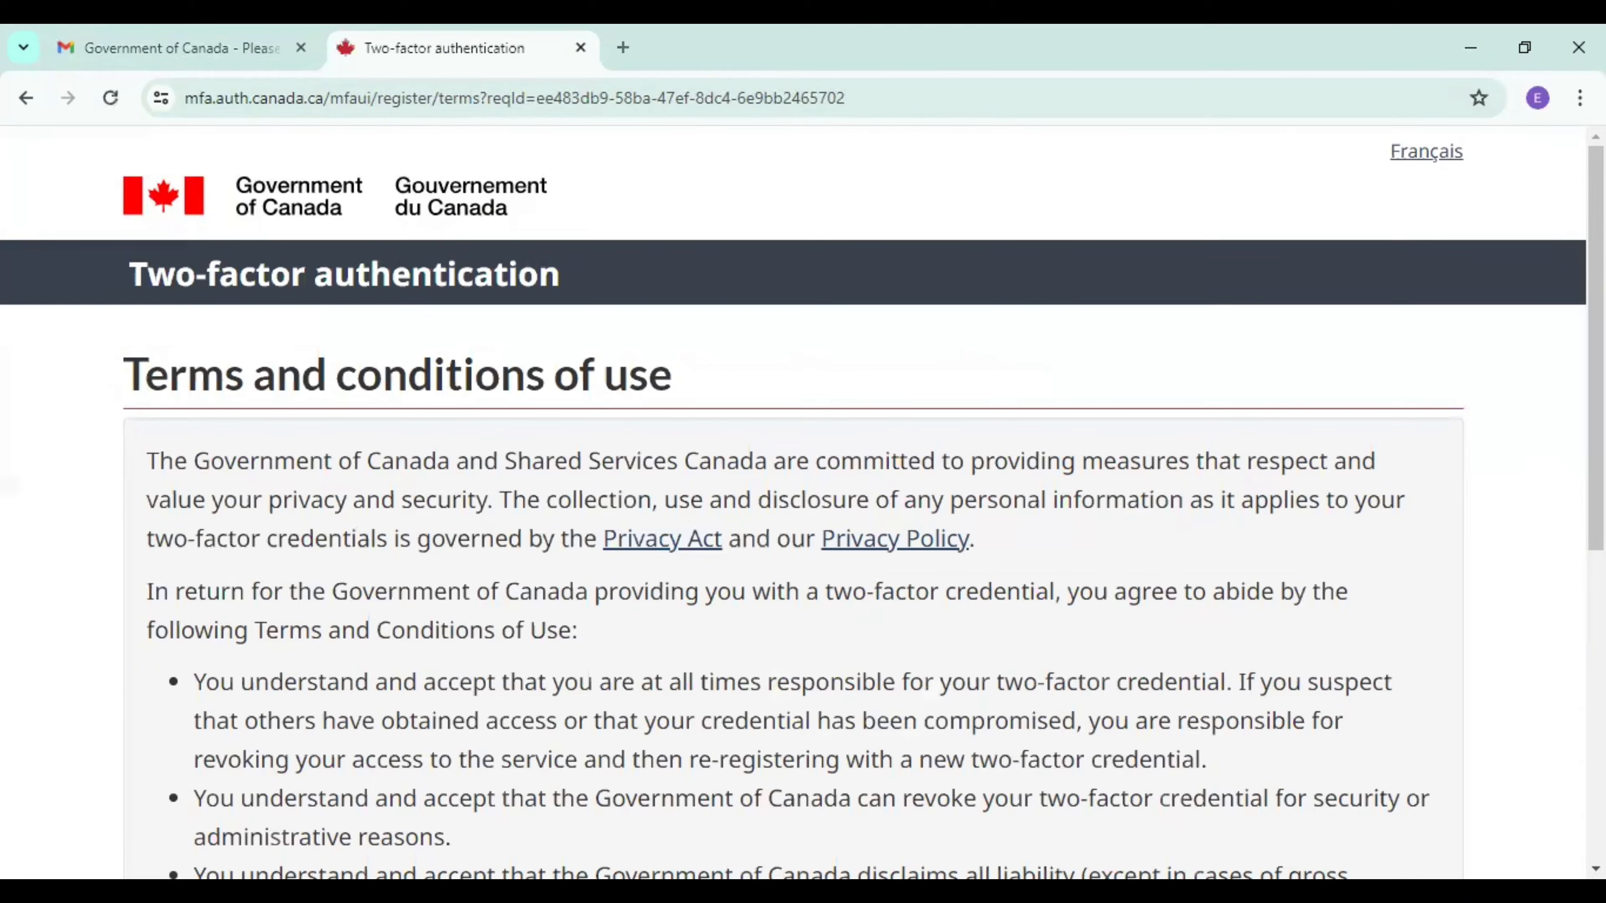
{"action": "scroll", "coordinate": [803, 503], "scroll_direction": "down", "scroll_amount": 10}
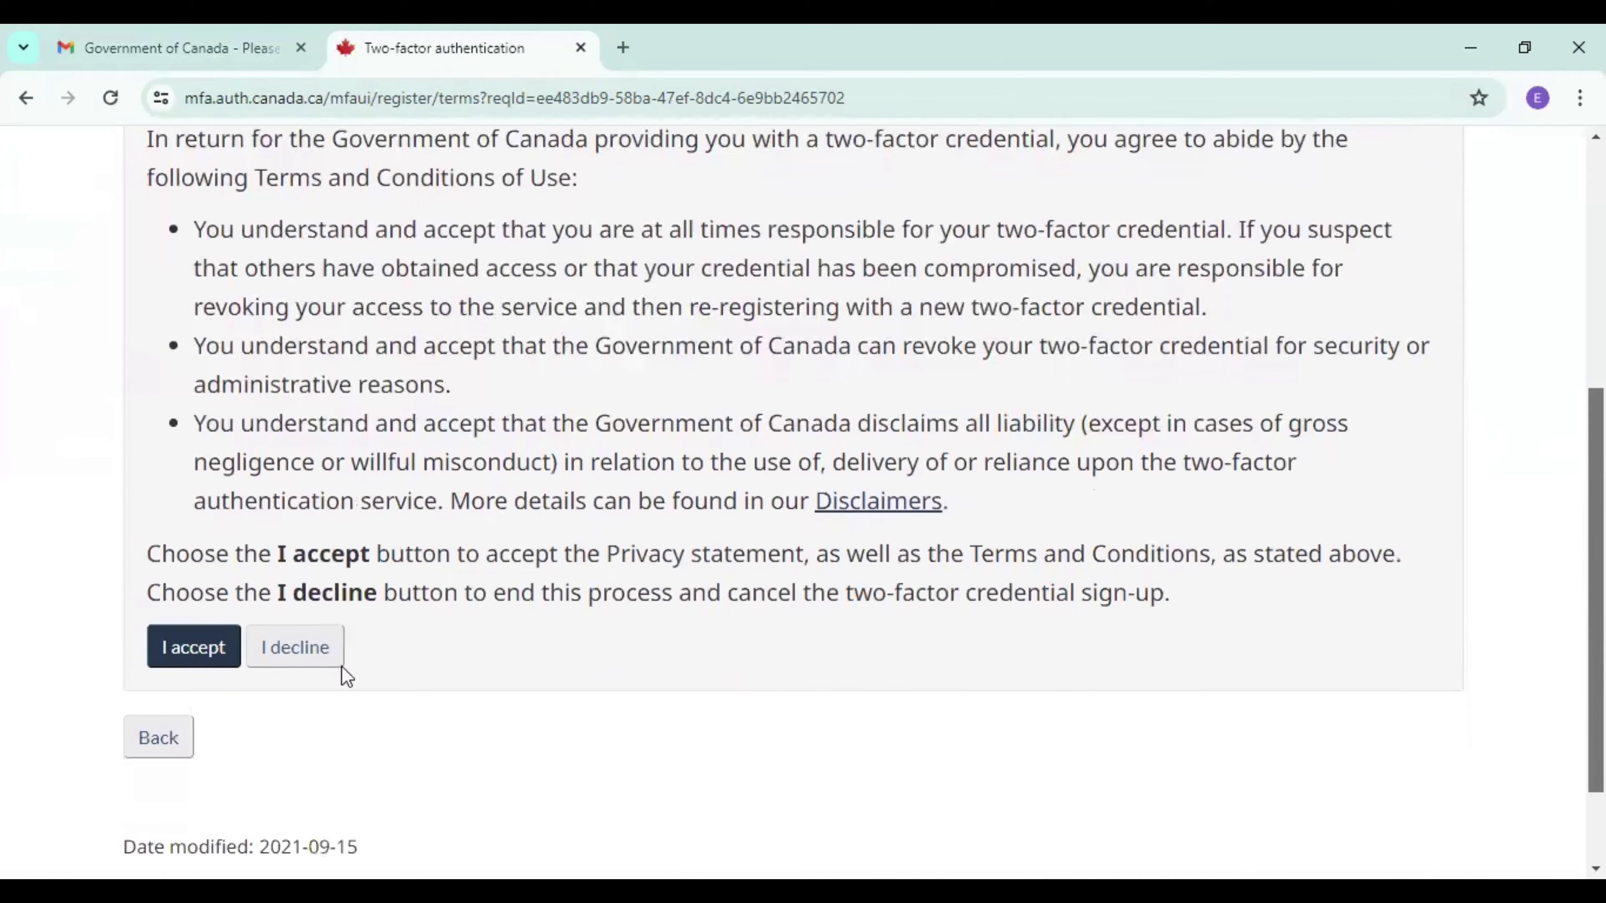
{"action": "left_click", "coordinate": [179, 651]}
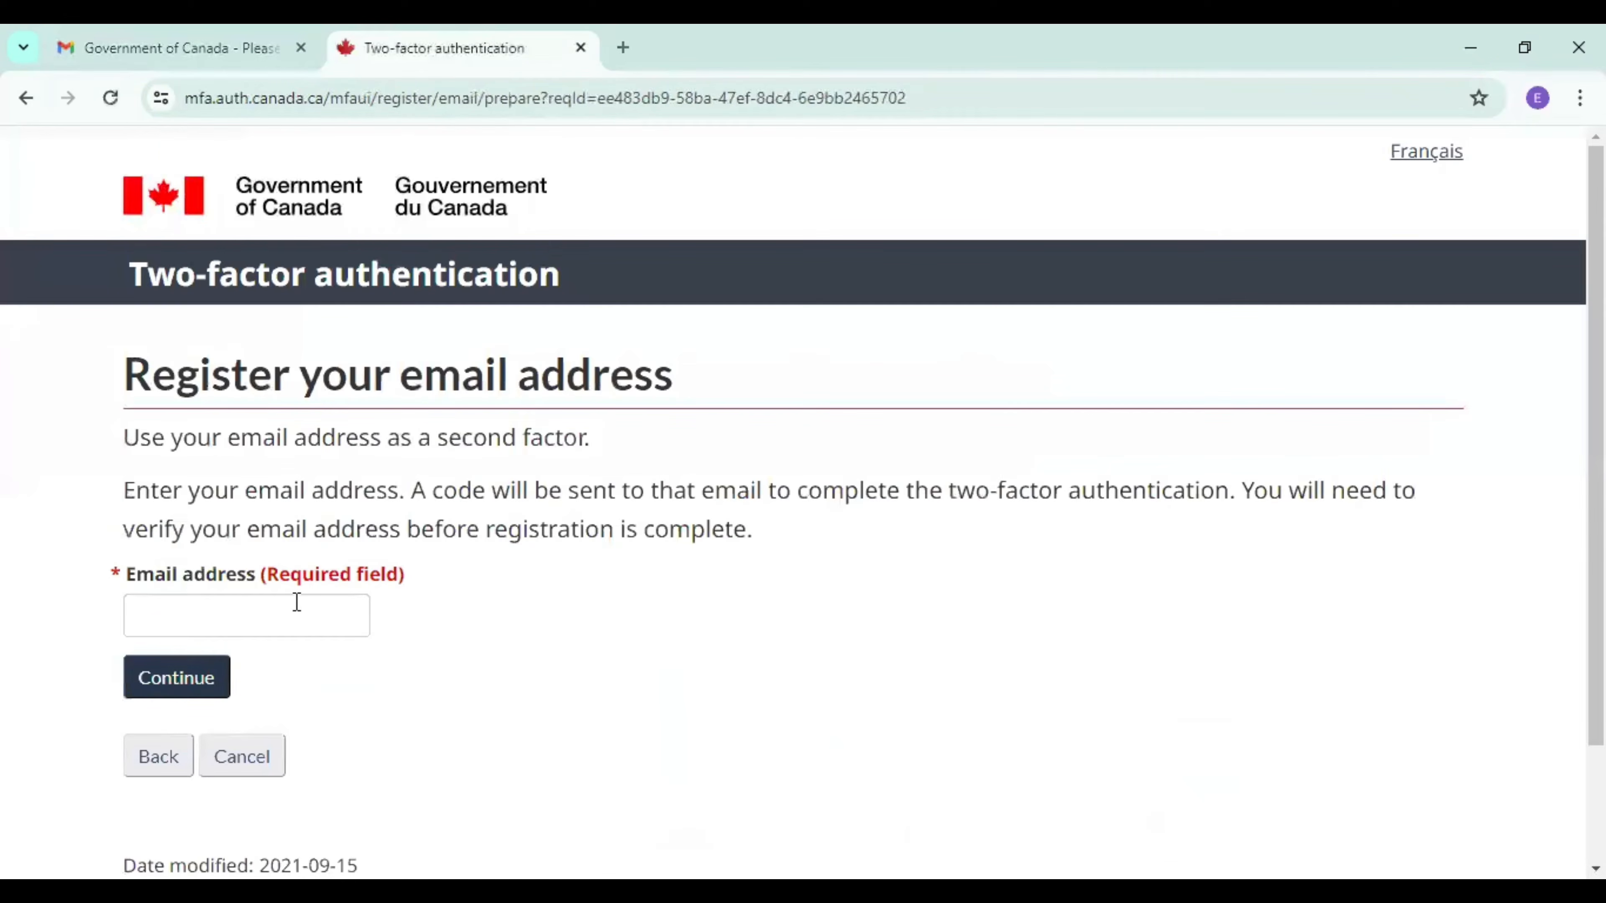
Enter the email address for two-factor authentication and submit it to request a one-time passcode.
{"action": "left_click", "coordinate": [221, 611]}
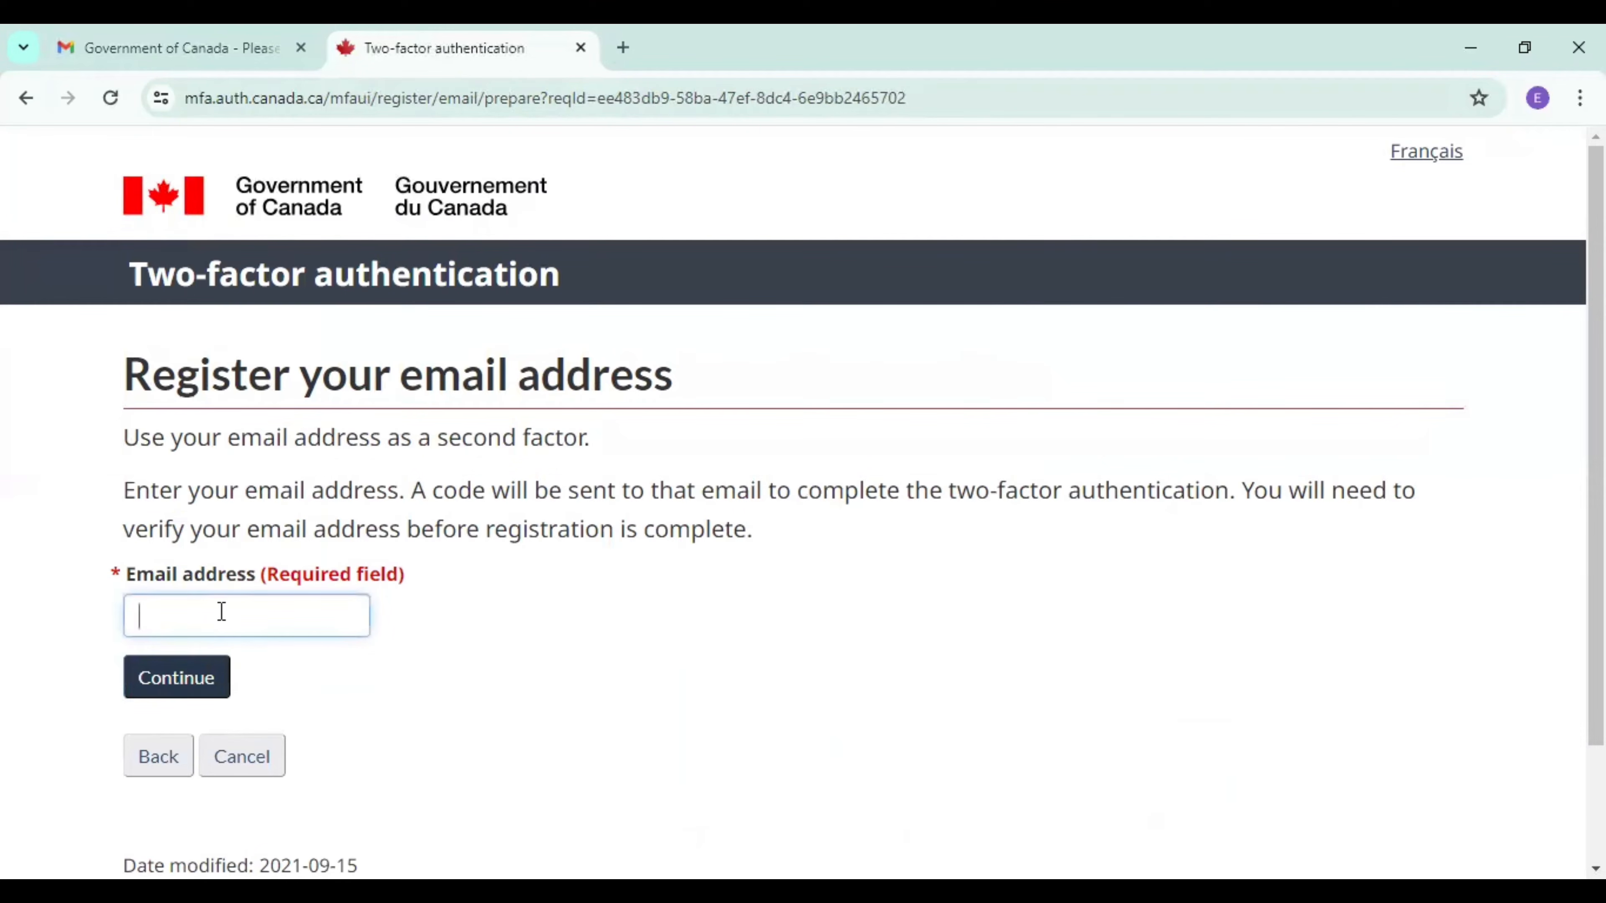
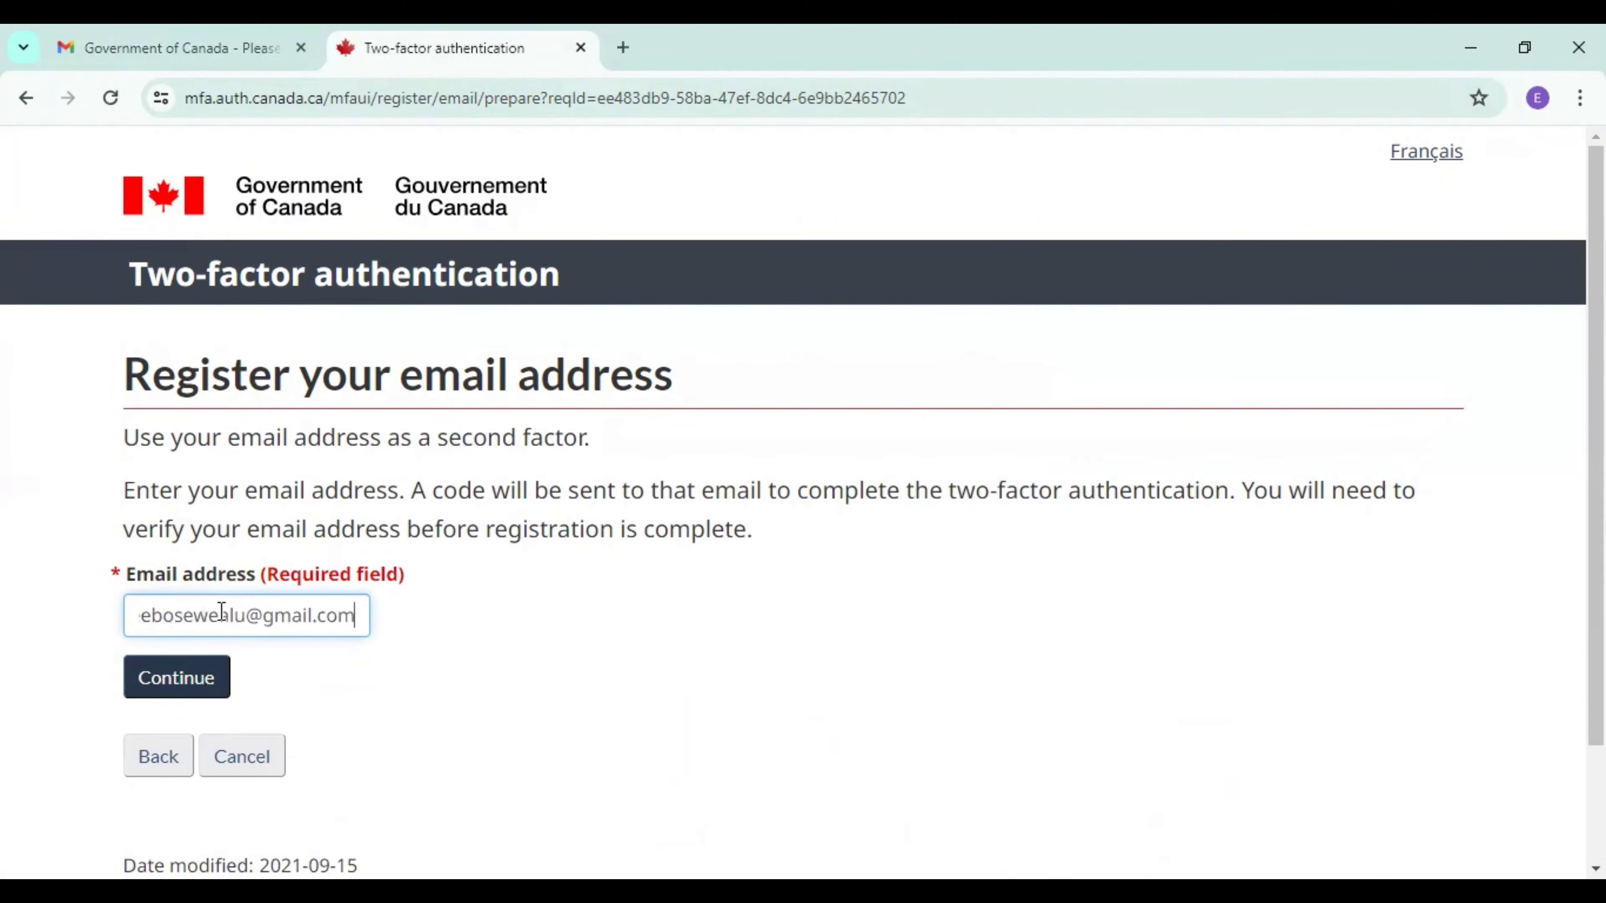
{"action": "left_click", "coordinate": [184, 683]}
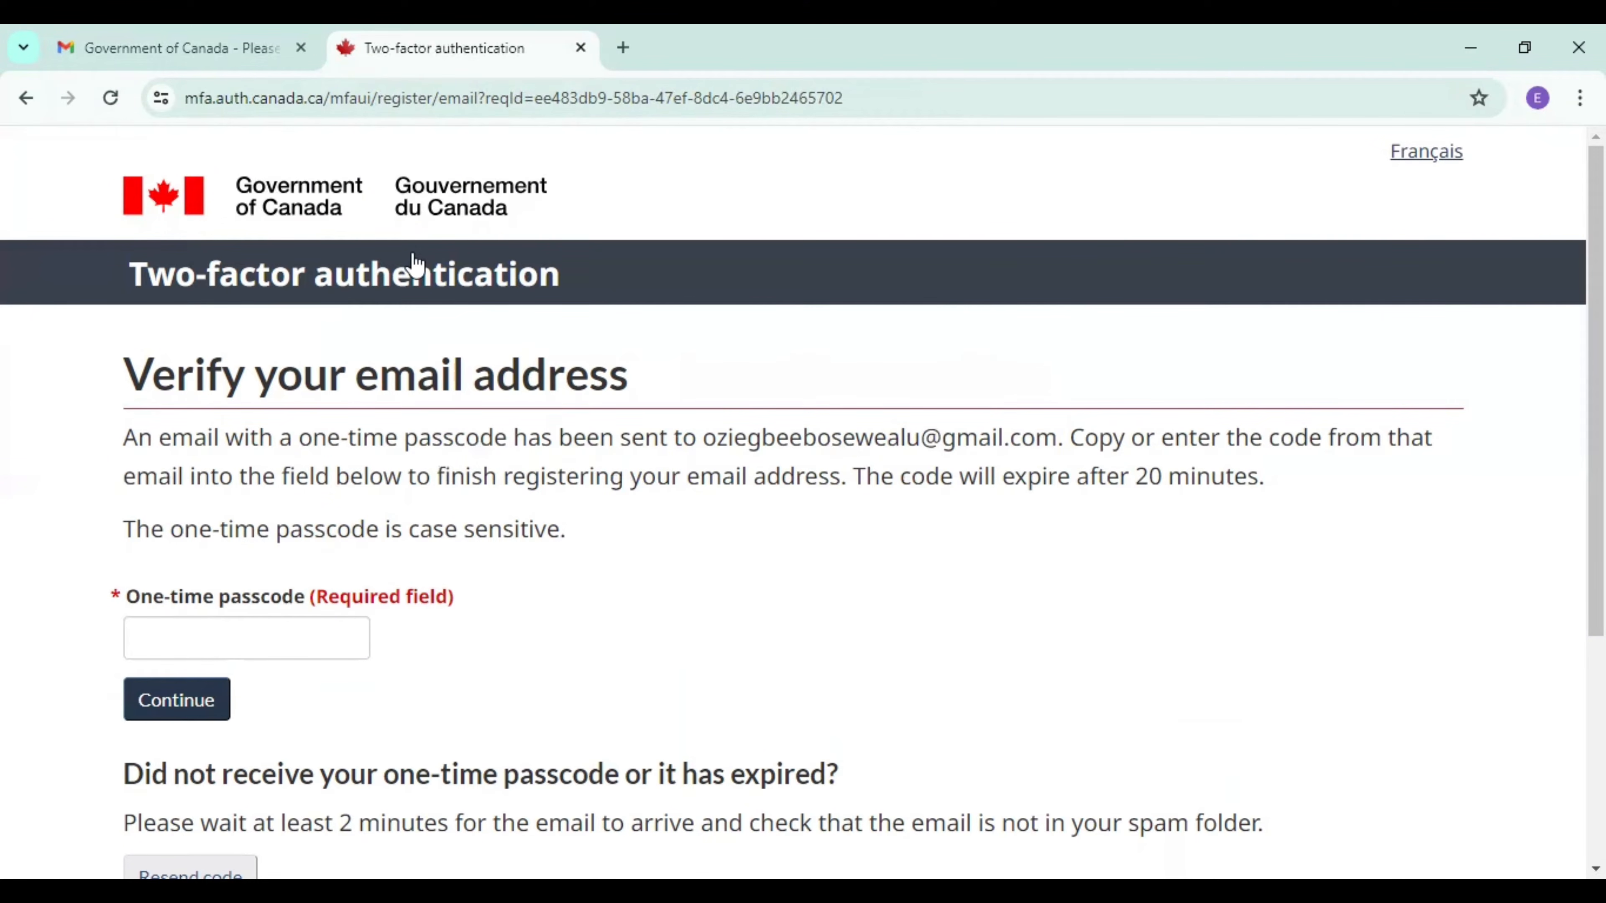
Switch to Gmail, open the "GCKey Sign-In" message in the inbox and copy its one-time passcode.
{"action": "left_click", "coordinate": [208, 50]}
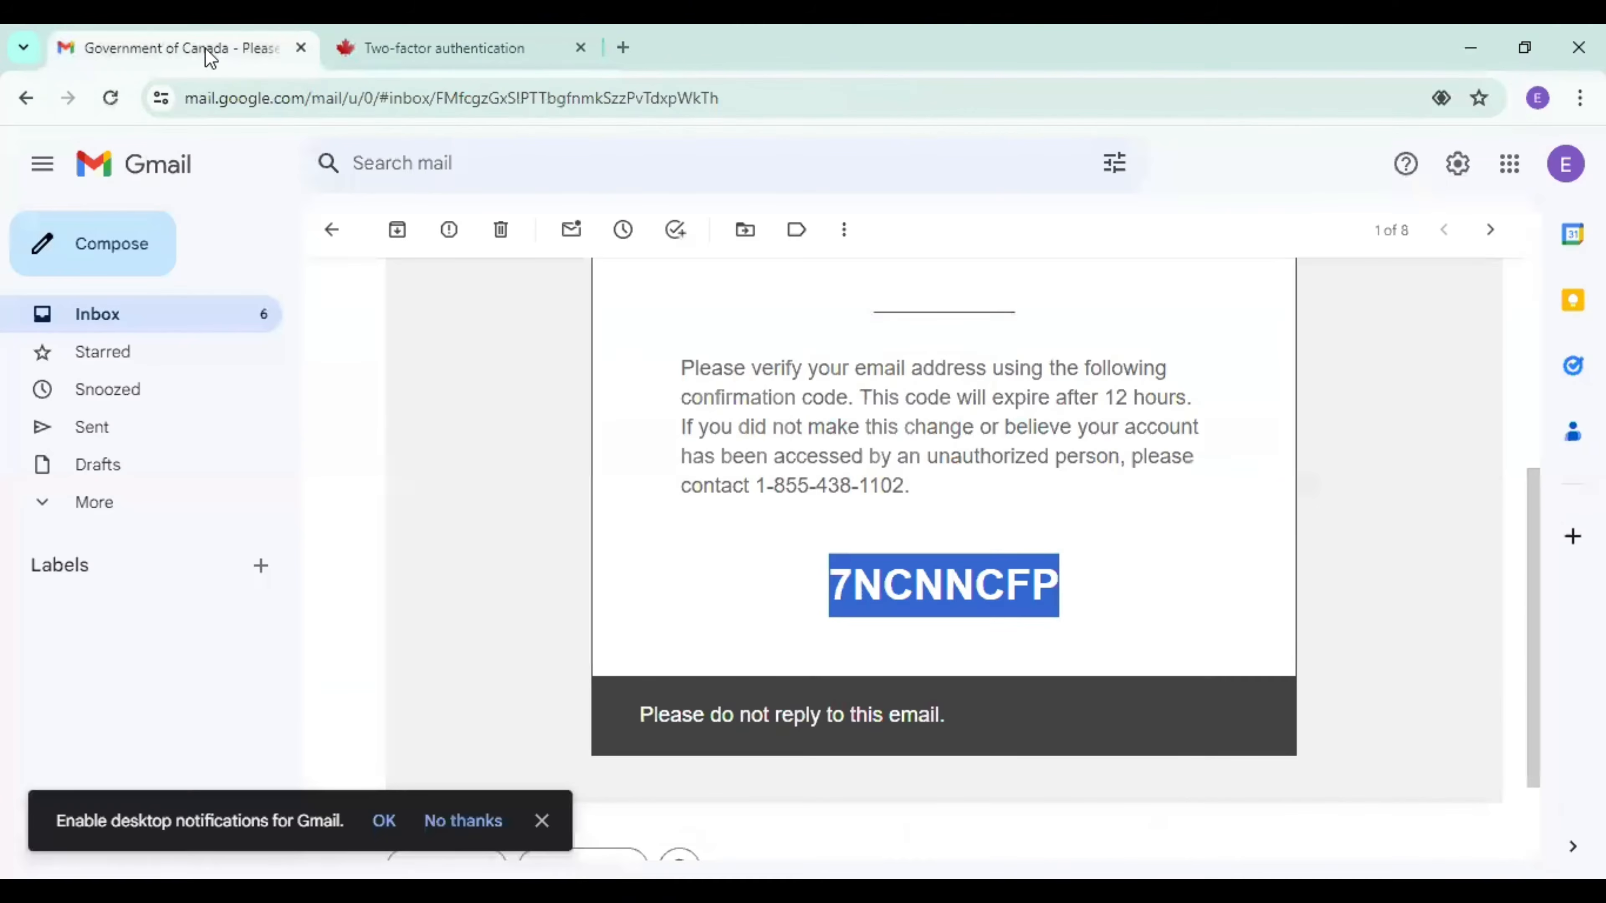
{"action": "left_click", "coordinate": [106, 324]}
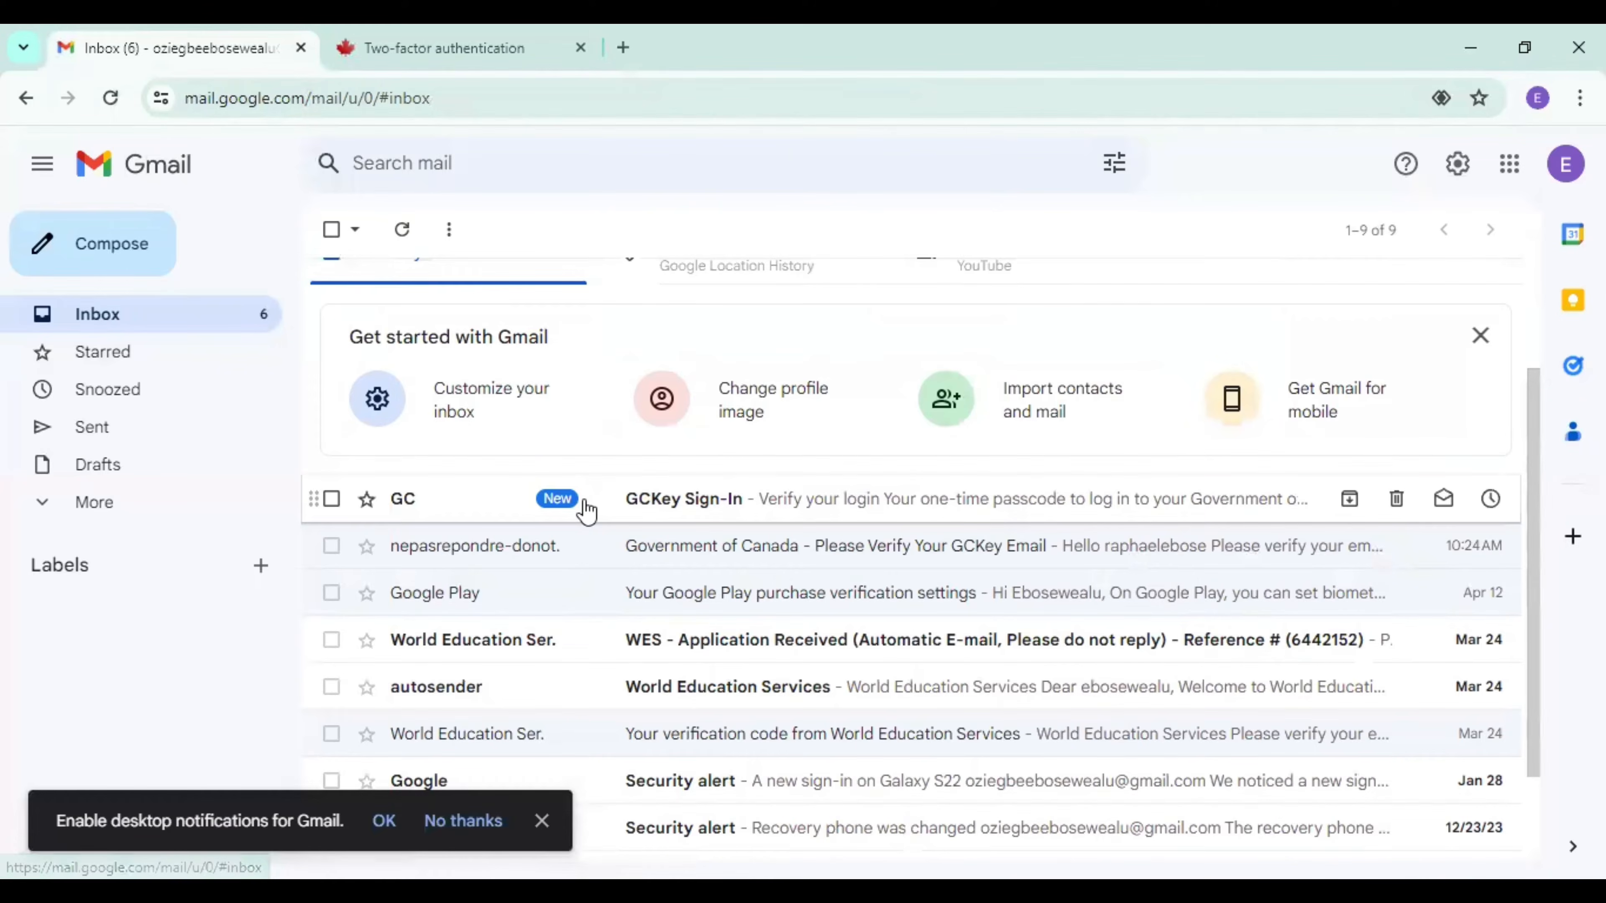
{"action": "left_click", "coordinate": [940, 514]}
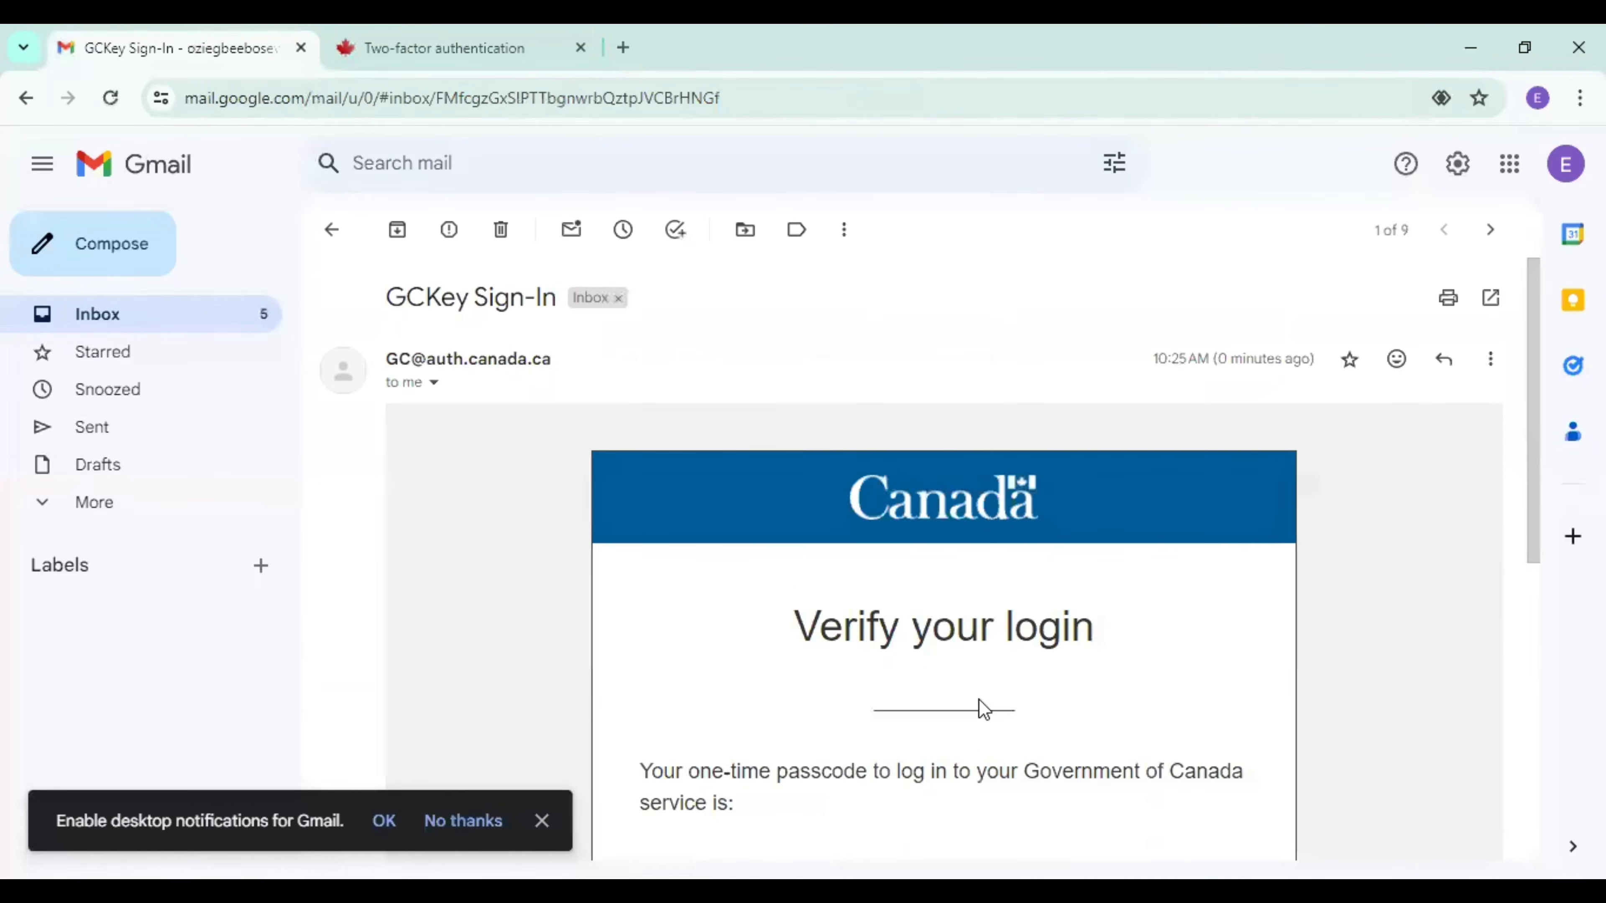
{"action": "left_click_drag", "start_coordinate": [1541, 544], "coordinate": [1545, 649]}
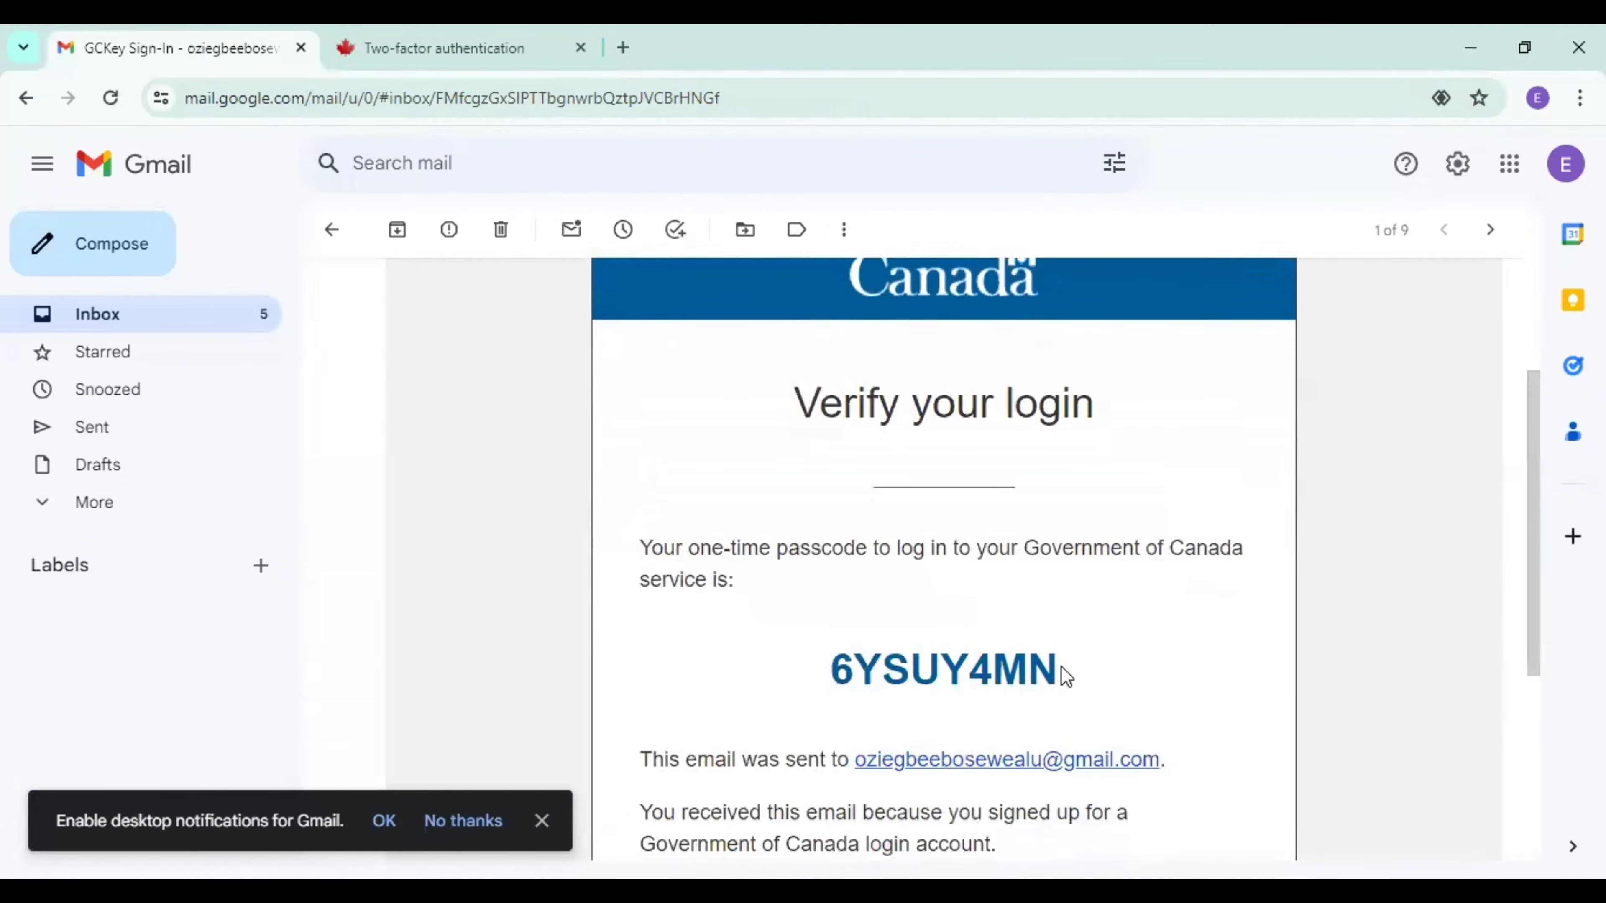
{"action": "left_click_drag", "start_coordinate": [1064, 672], "coordinate": [857, 707]}
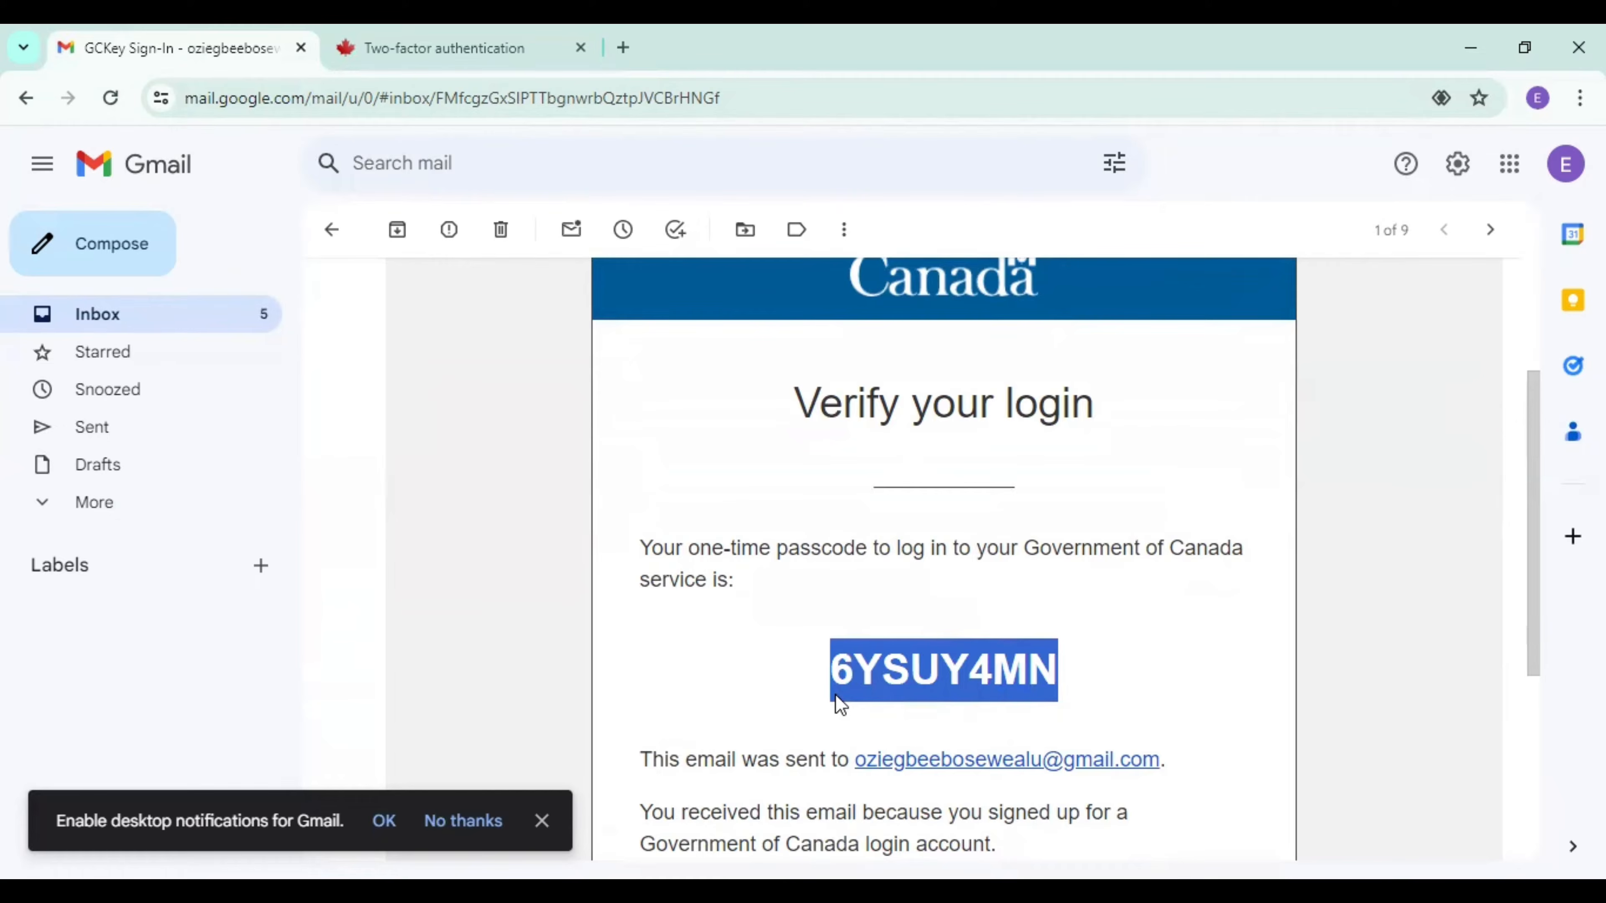
Return to the two-factor authentication page and submit the emailed one-time passcode to verify the email address.
{"action": "left_click", "coordinate": [491, 52]}
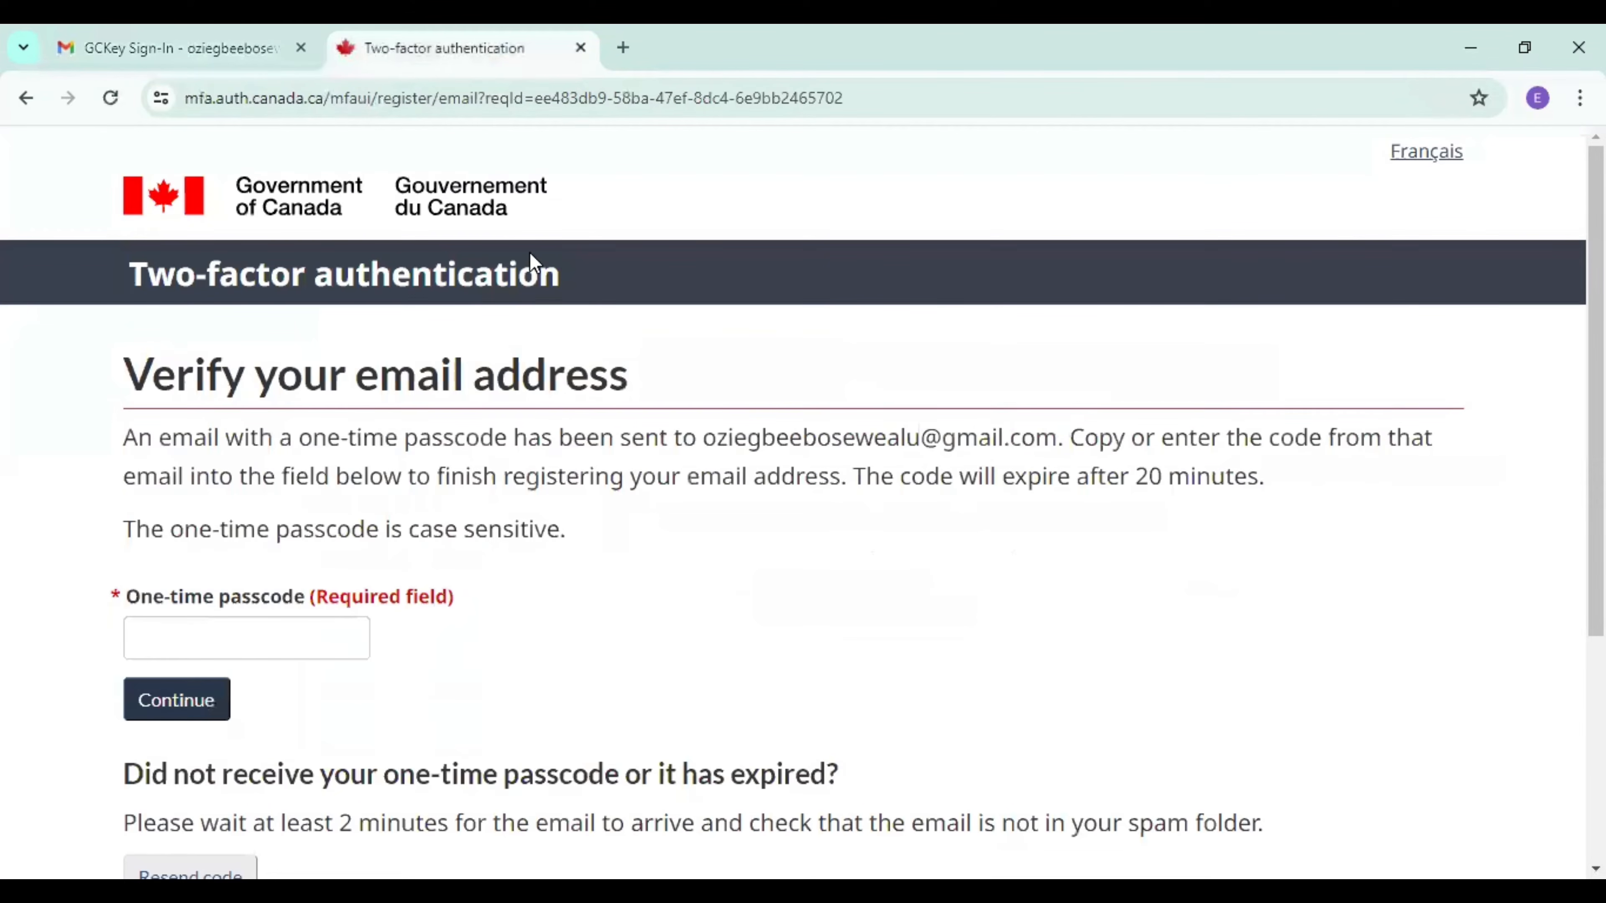
{"action": "left_click", "coordinate": [289, 646]}
{"action": "key", "text": "ctrl+v"}
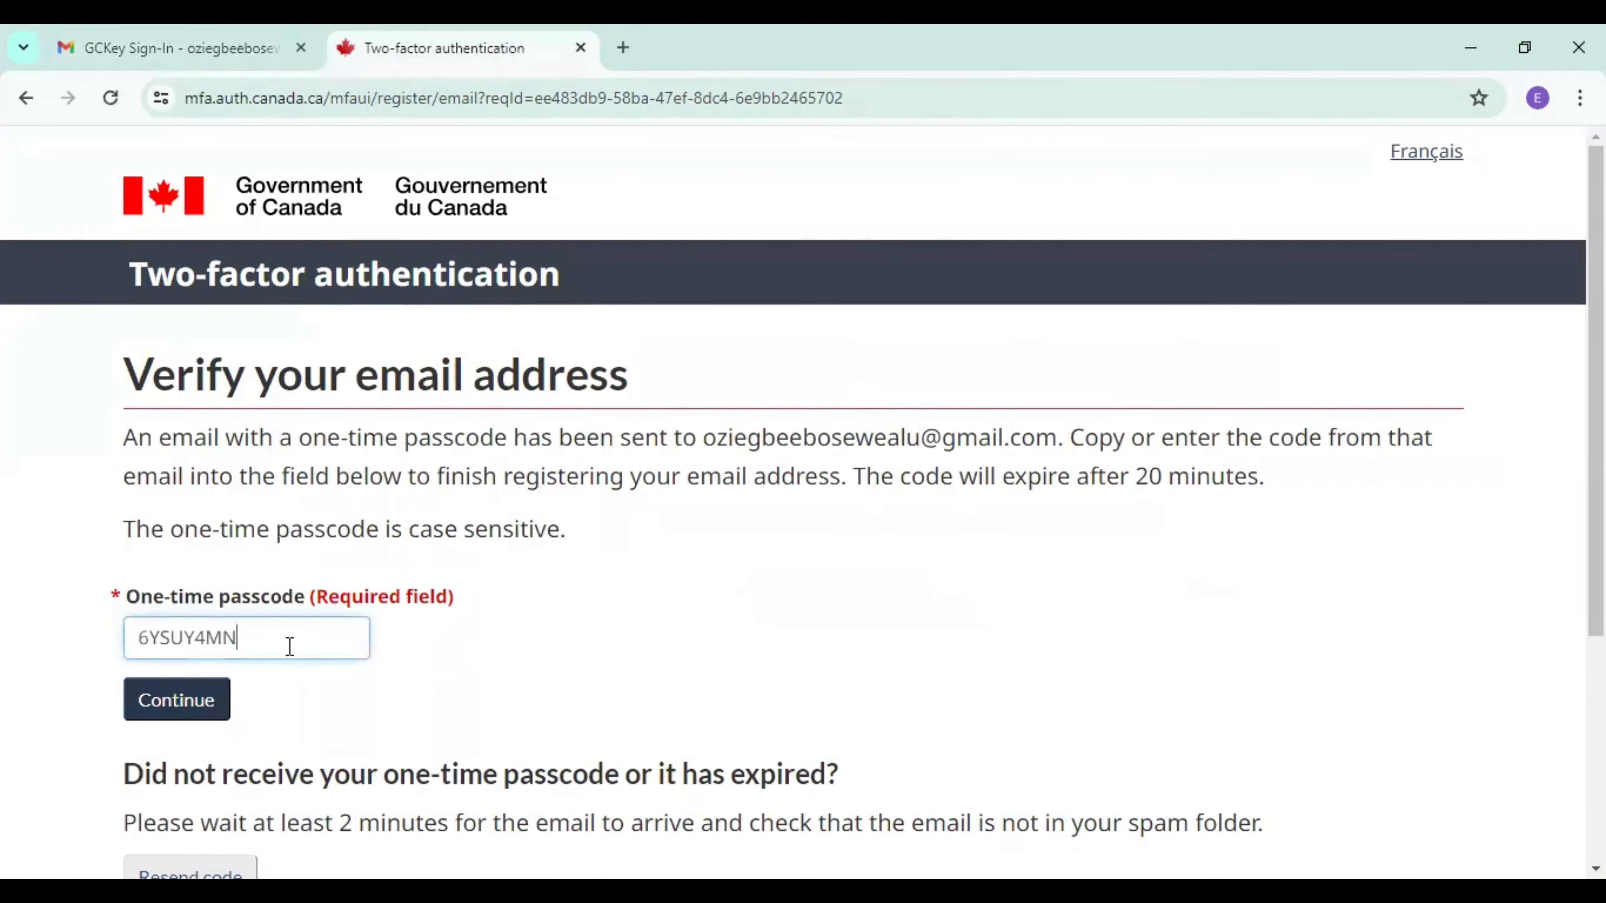
{"action": "left_click", "coordinate": [172, 701]}
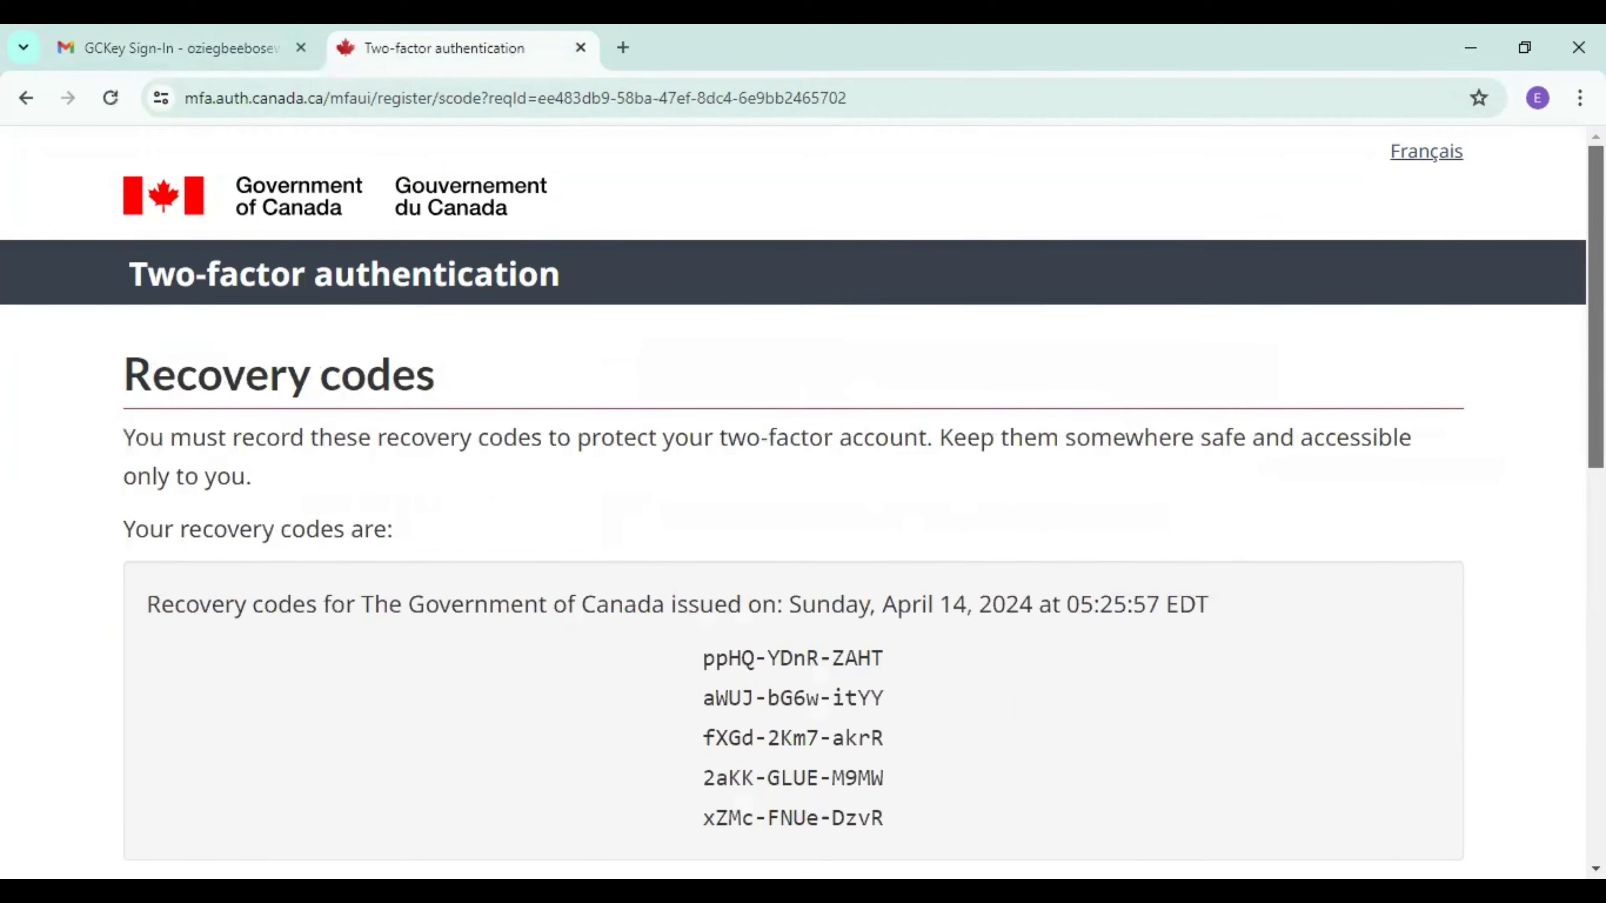
Print the recovery codes page with Microsoft Print to PDF, saving it in Documents as "canada code".
{"action": "scroll", "coordinate": [793, 500], "scroll_direction": "down", "scroll_amount": 3}
{"action": "scroll", "coordinate": [803, 500], "scroll_direction": "down", "scroll_amount": 1}
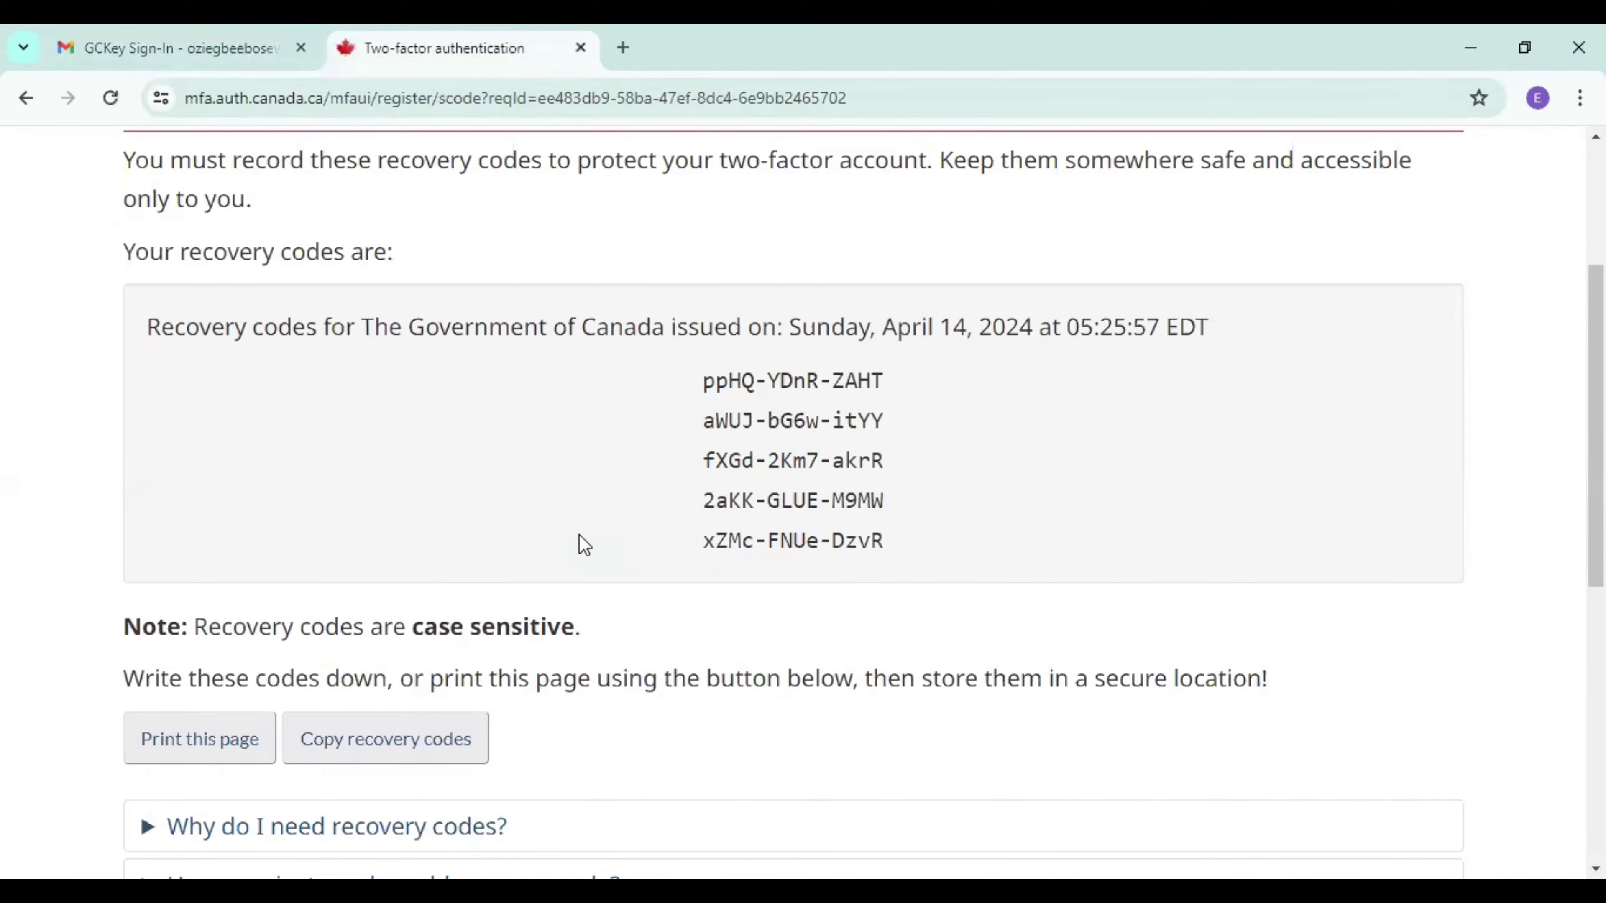
{"action": "key", "text": "ctrl+p"}
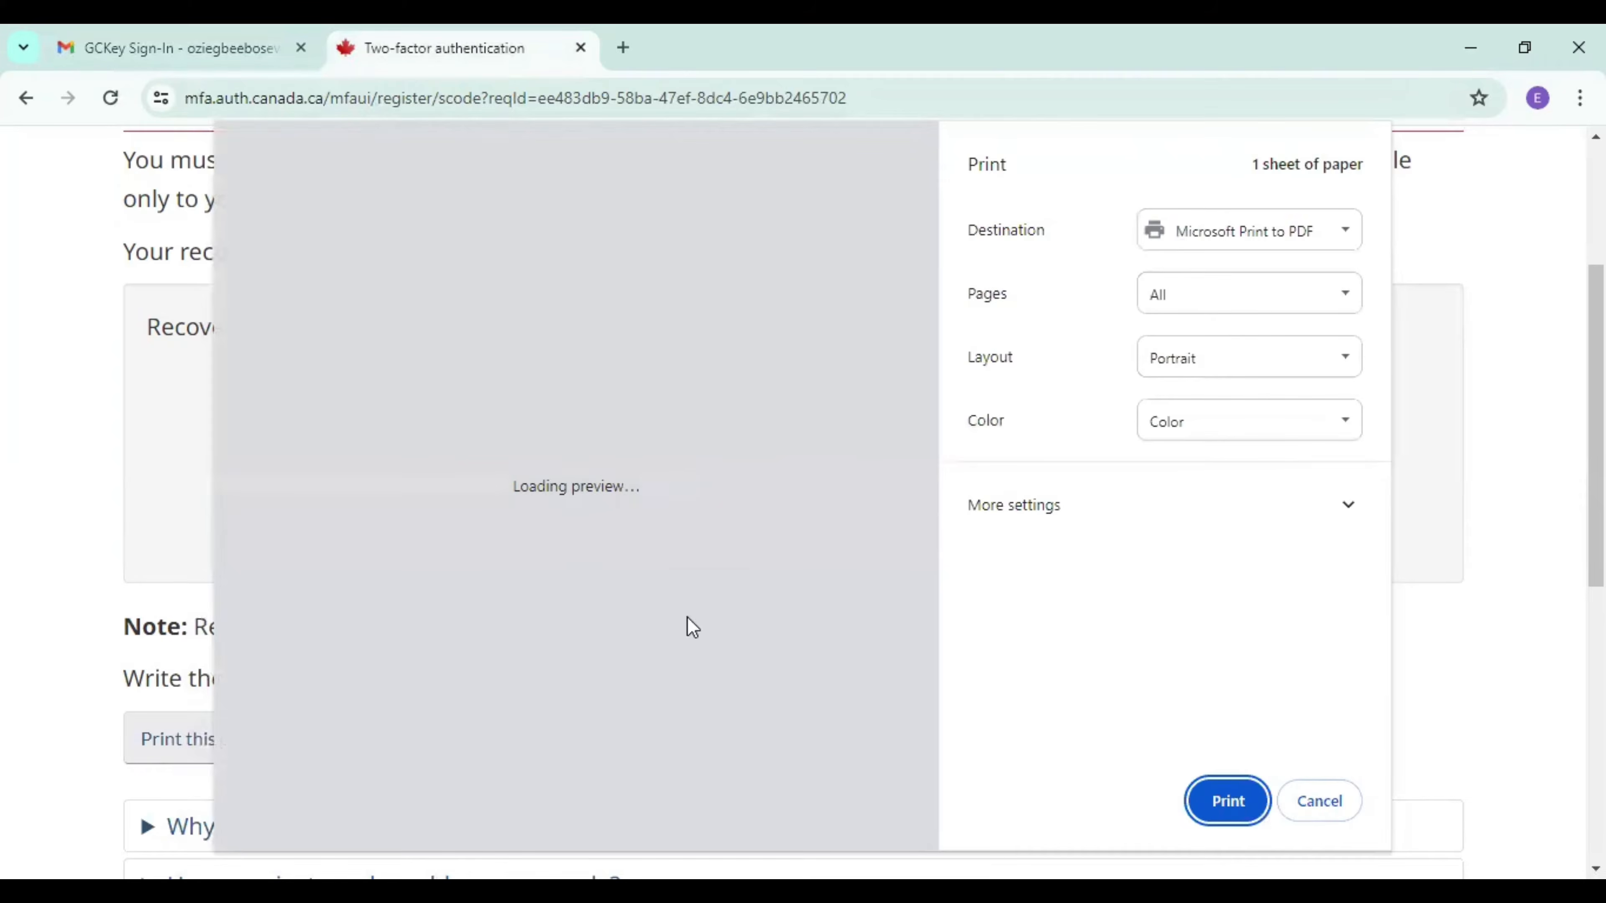
{"action": "left_click", "coordinate": [1236, 798]}
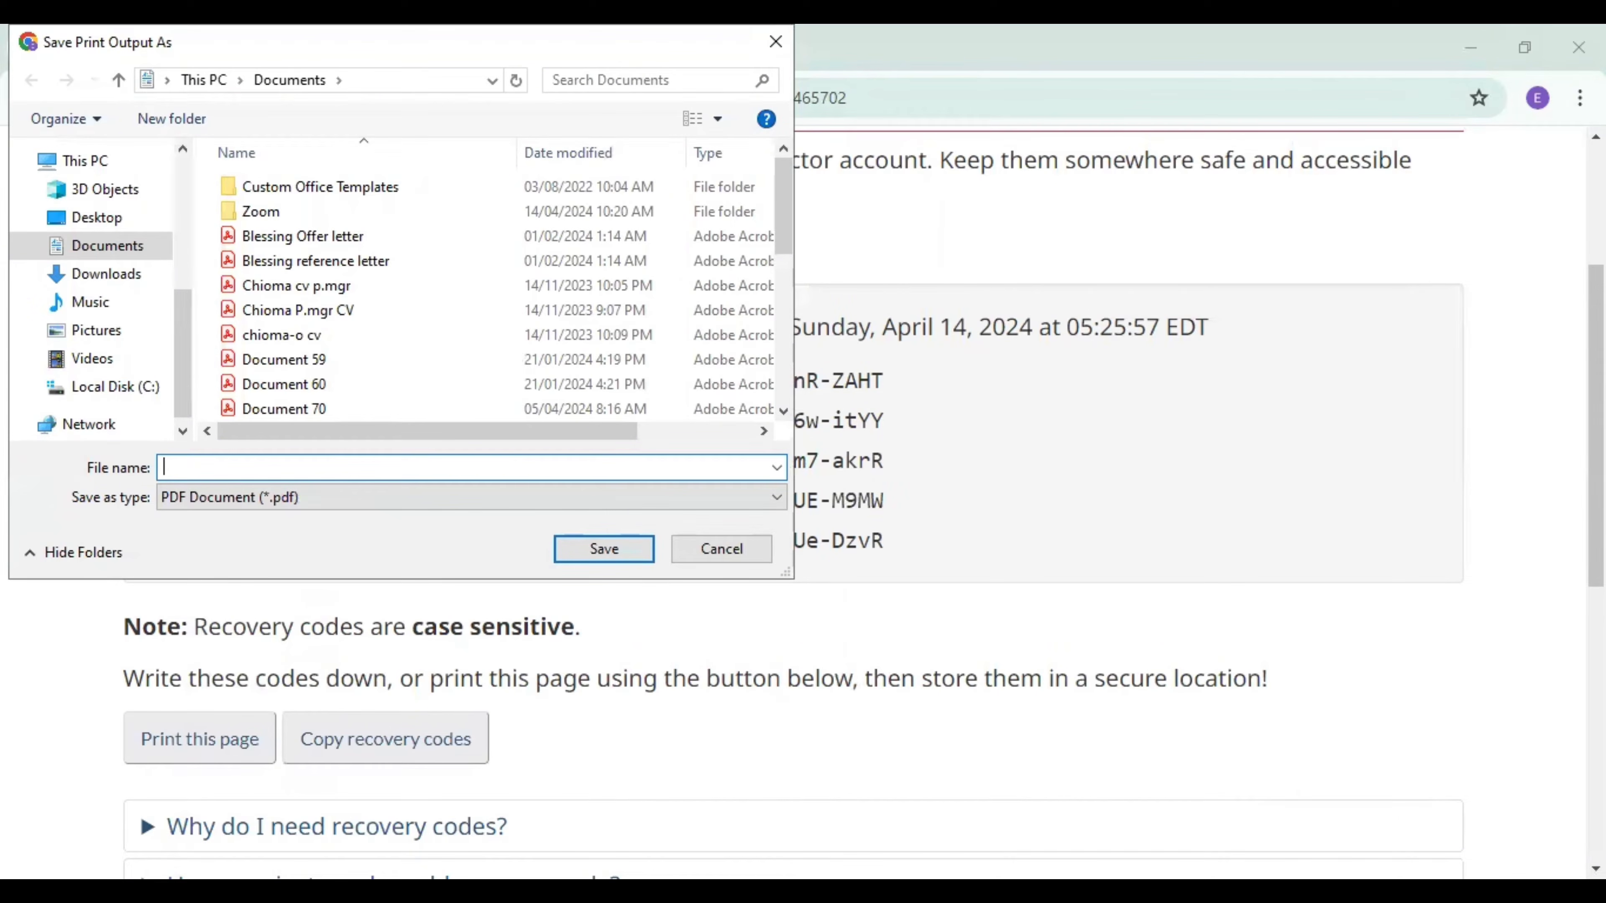
{"action": "type", "text": "canada code"}
{"action": "left_click", "coordinate": [595, 557]}
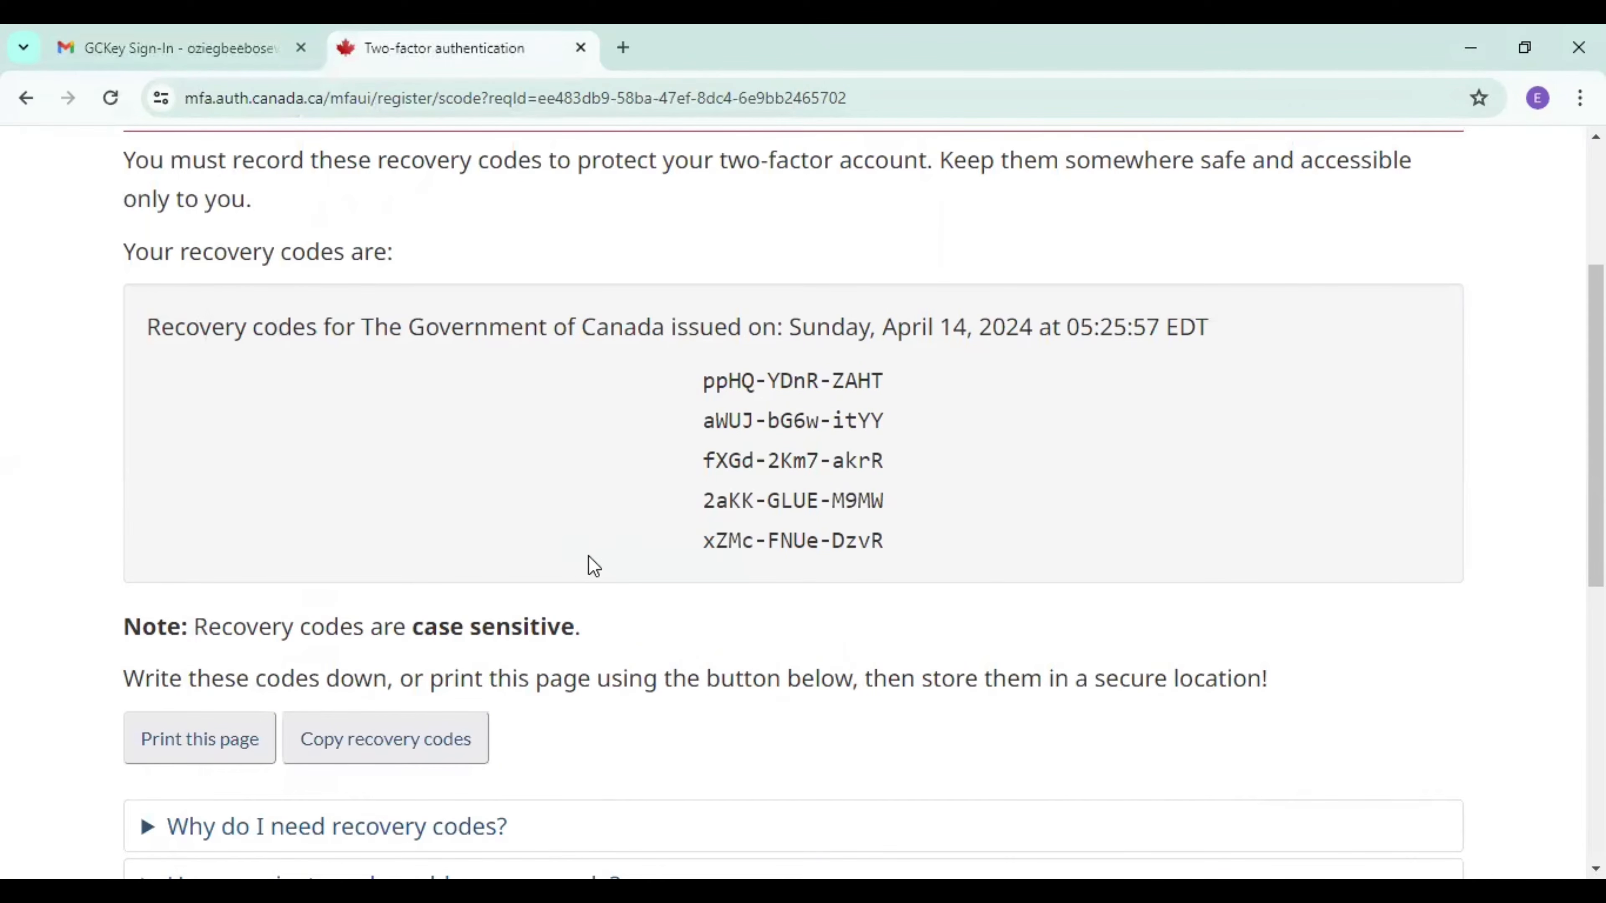
Confirm that the recovery codes have been securely recorded and stored, and continue.
{"action": "scroll", "coordinate": [803, 499], "scroll_direction": "down", "scroll_amount": 9}
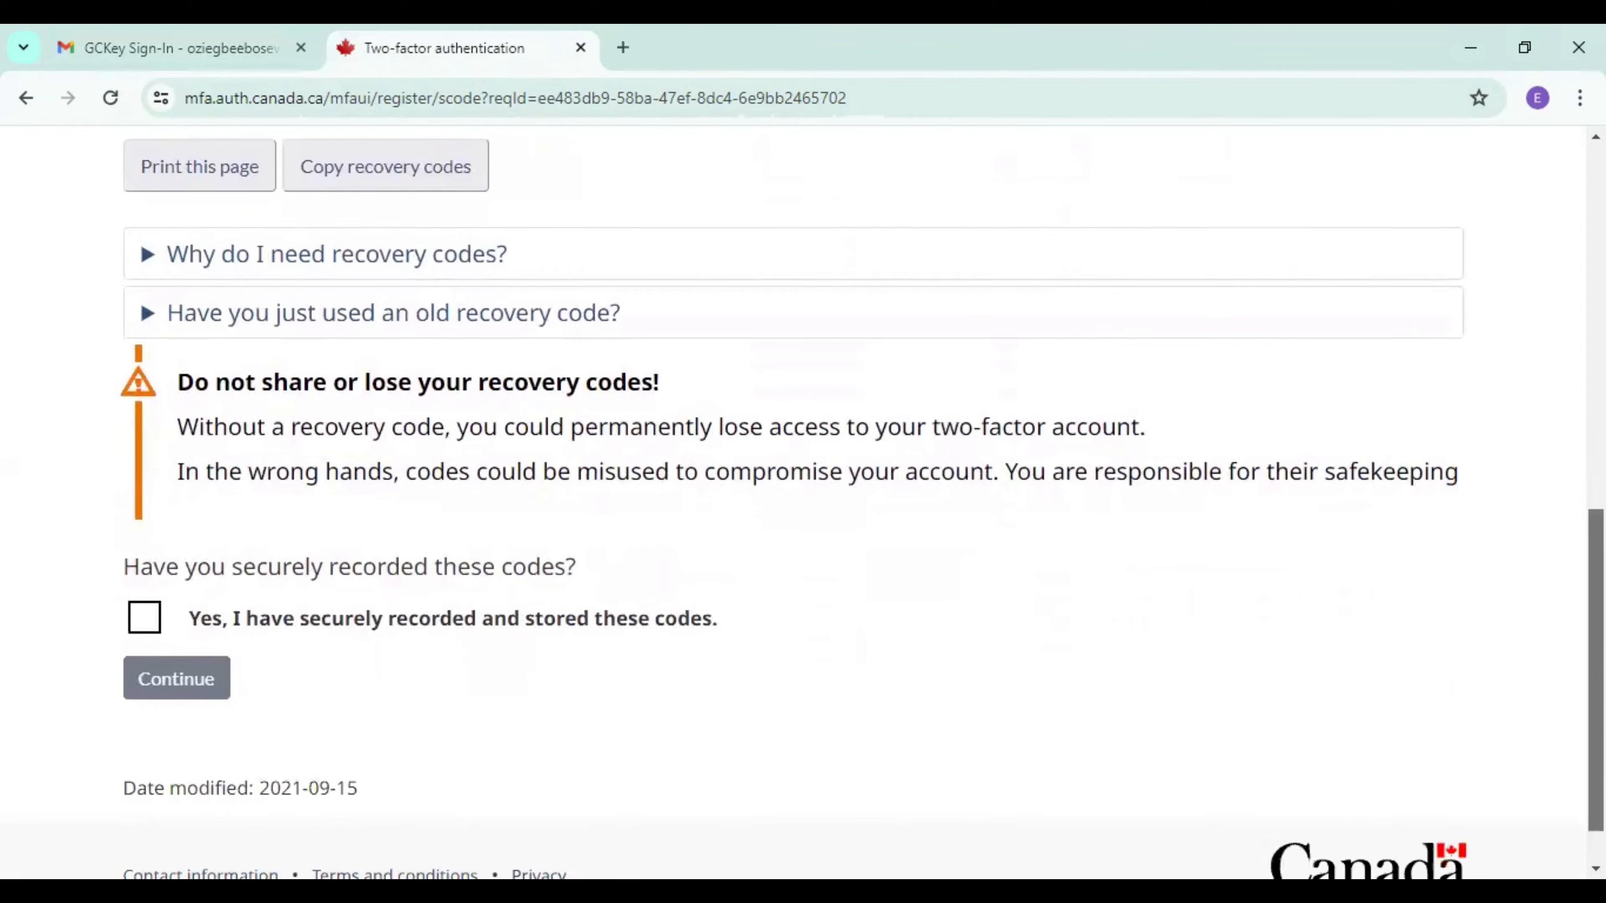
{"action": "scroll", "coordinate": [551, 425], "scroll_direction": "down", "scroll_amount": 1}
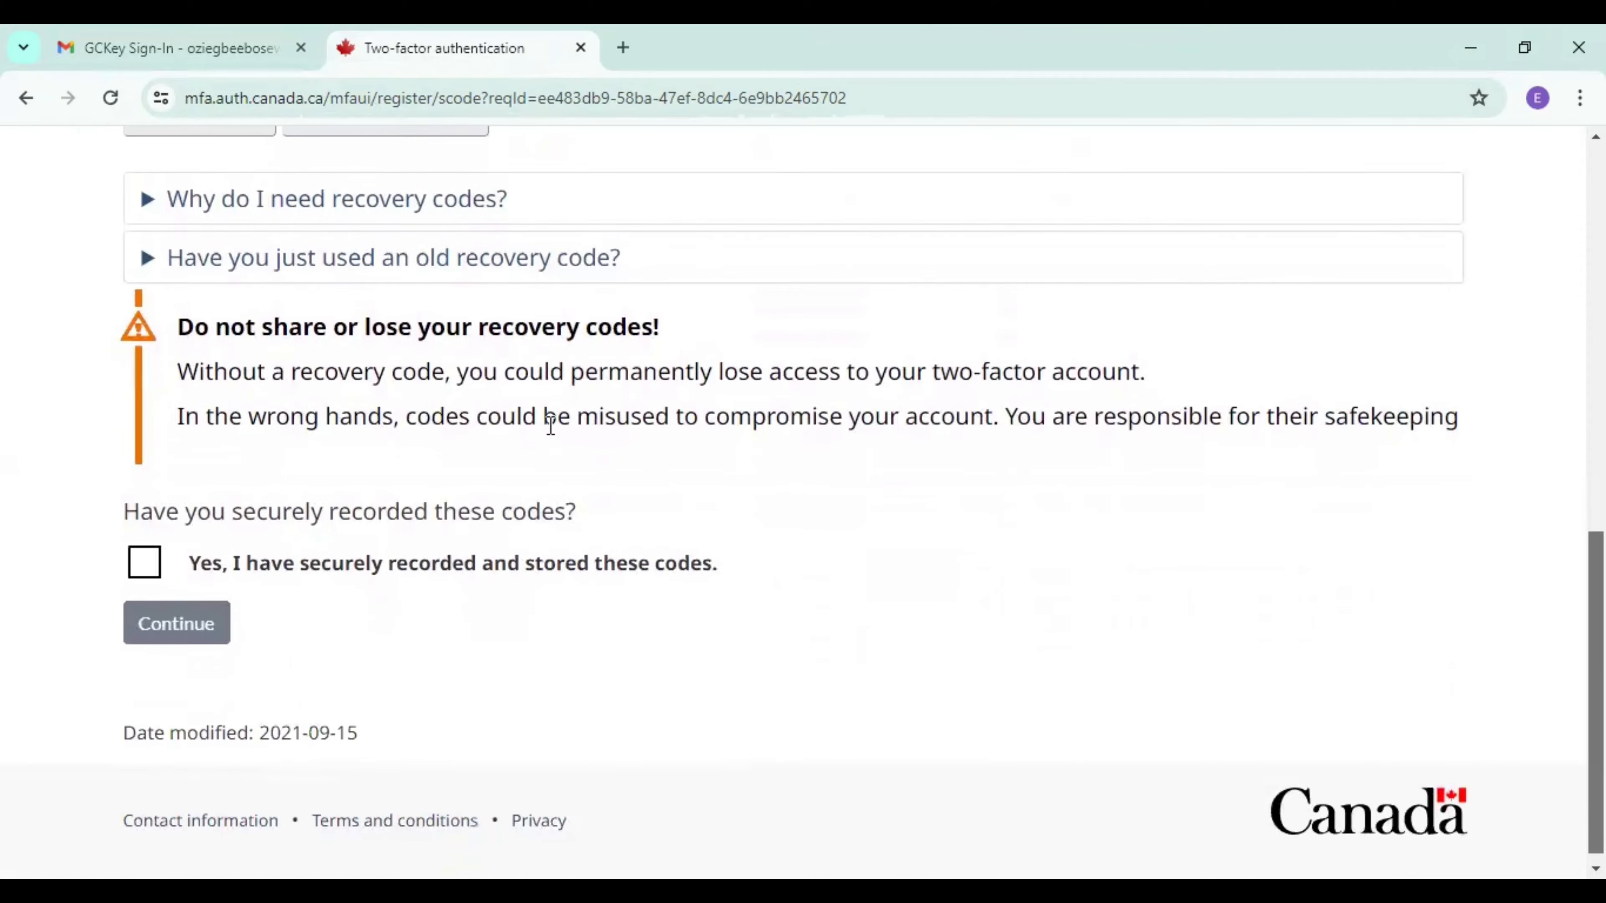
{"action": "left_click", "coordinate": [147, 575]}
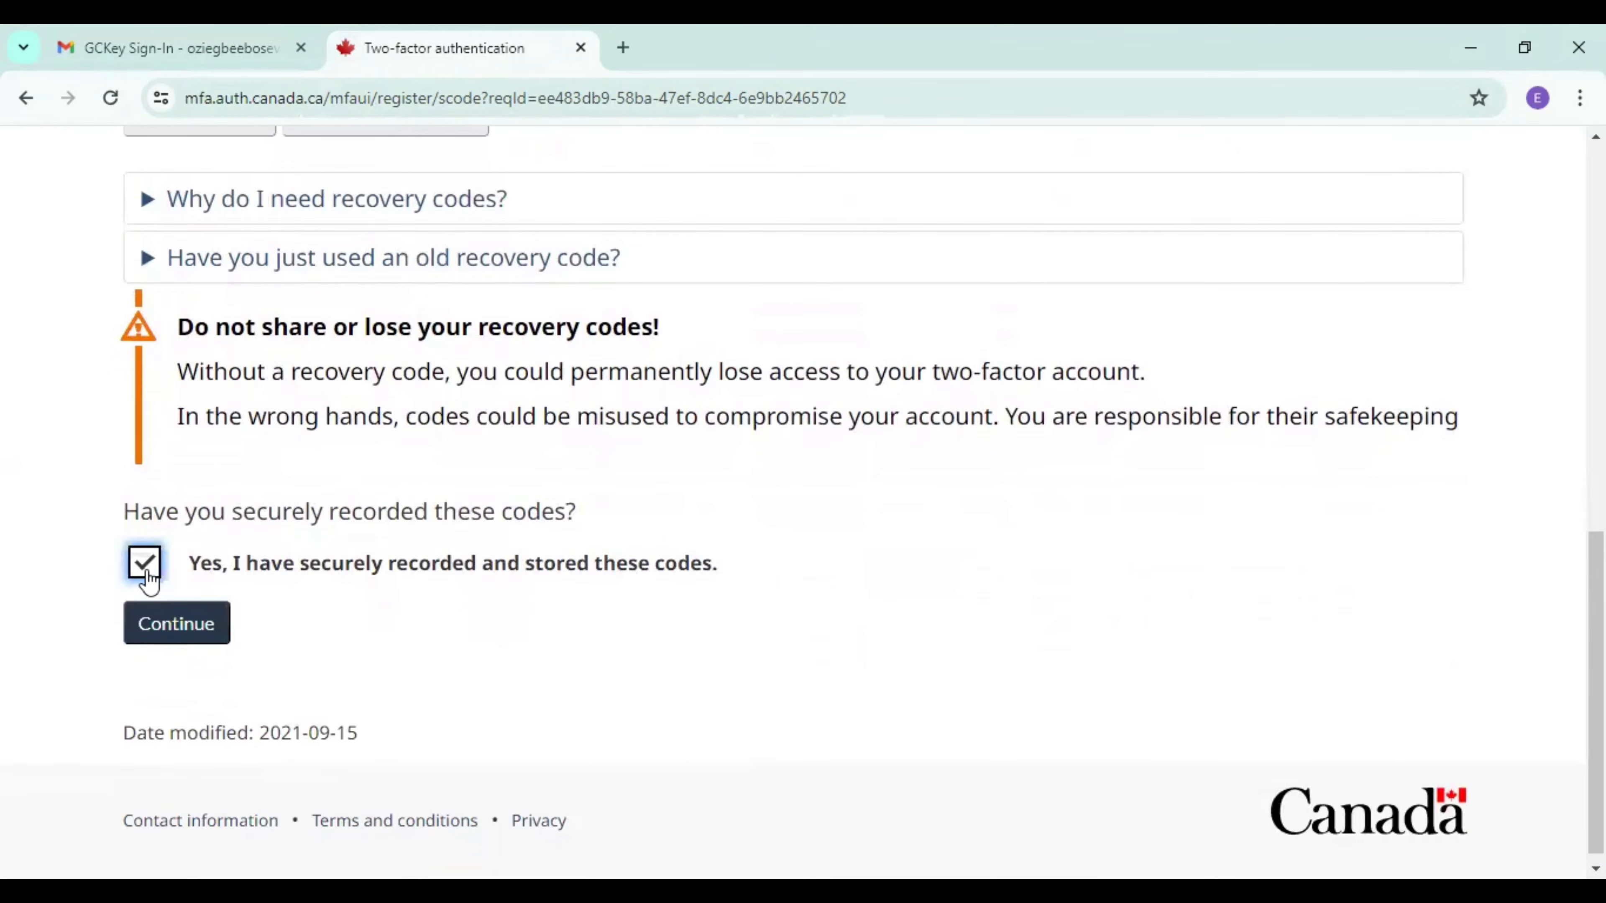
{"action": "left_click", "coordinate": [181, 633]}
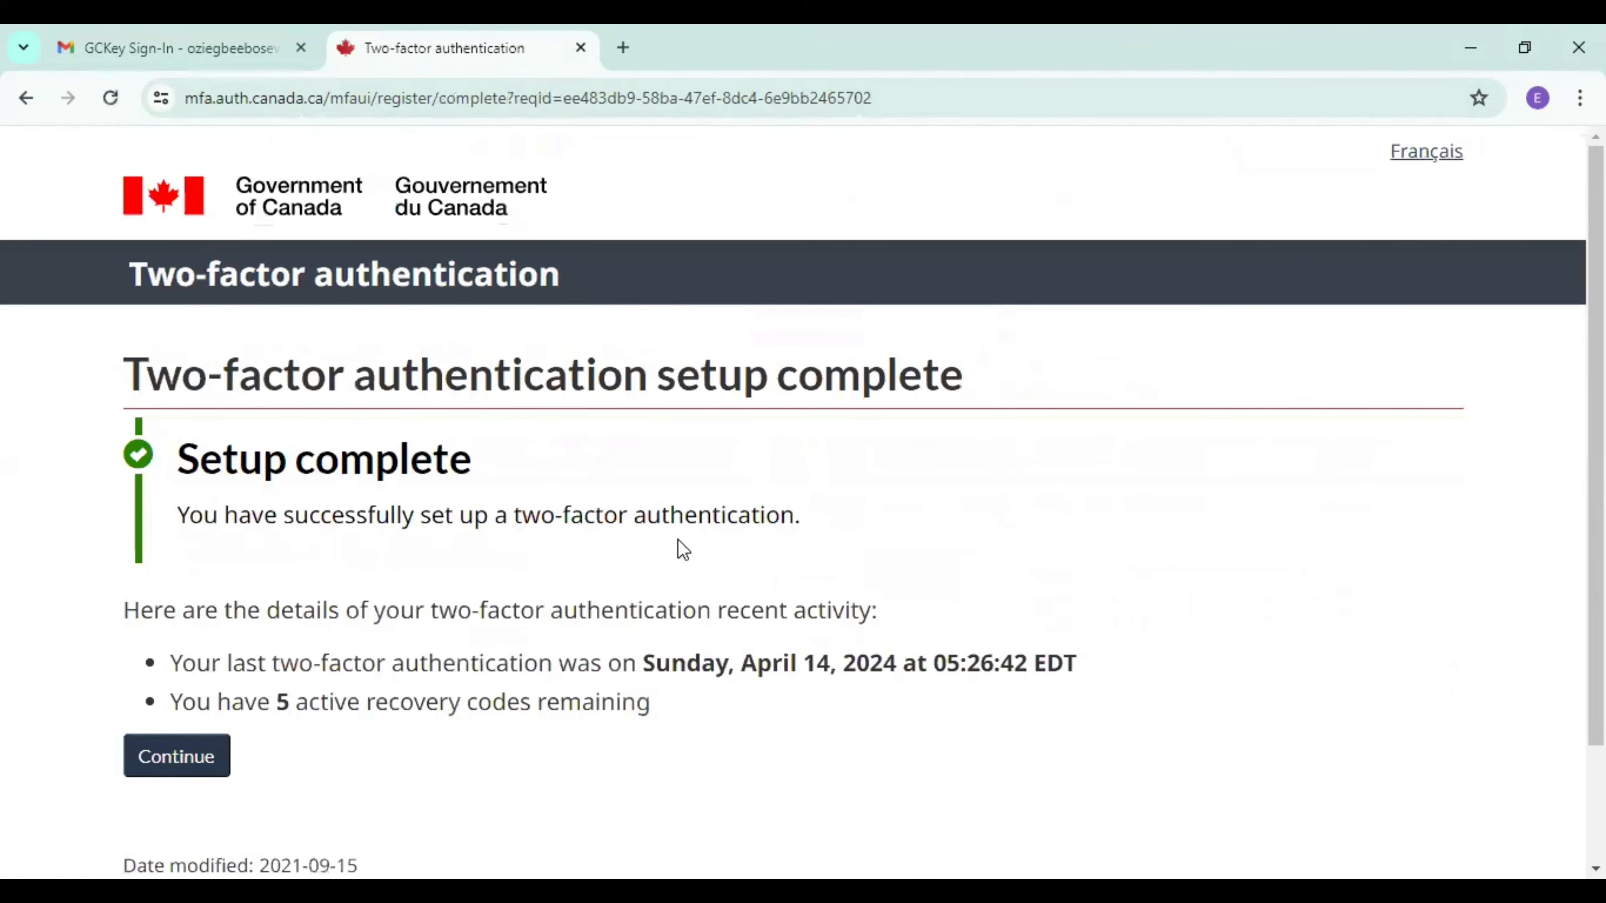
Continue from the completed two-factor setup to the account's Terms and Conditions and accept them.
{"action": "left_click", "coordinate": [168, 761]}
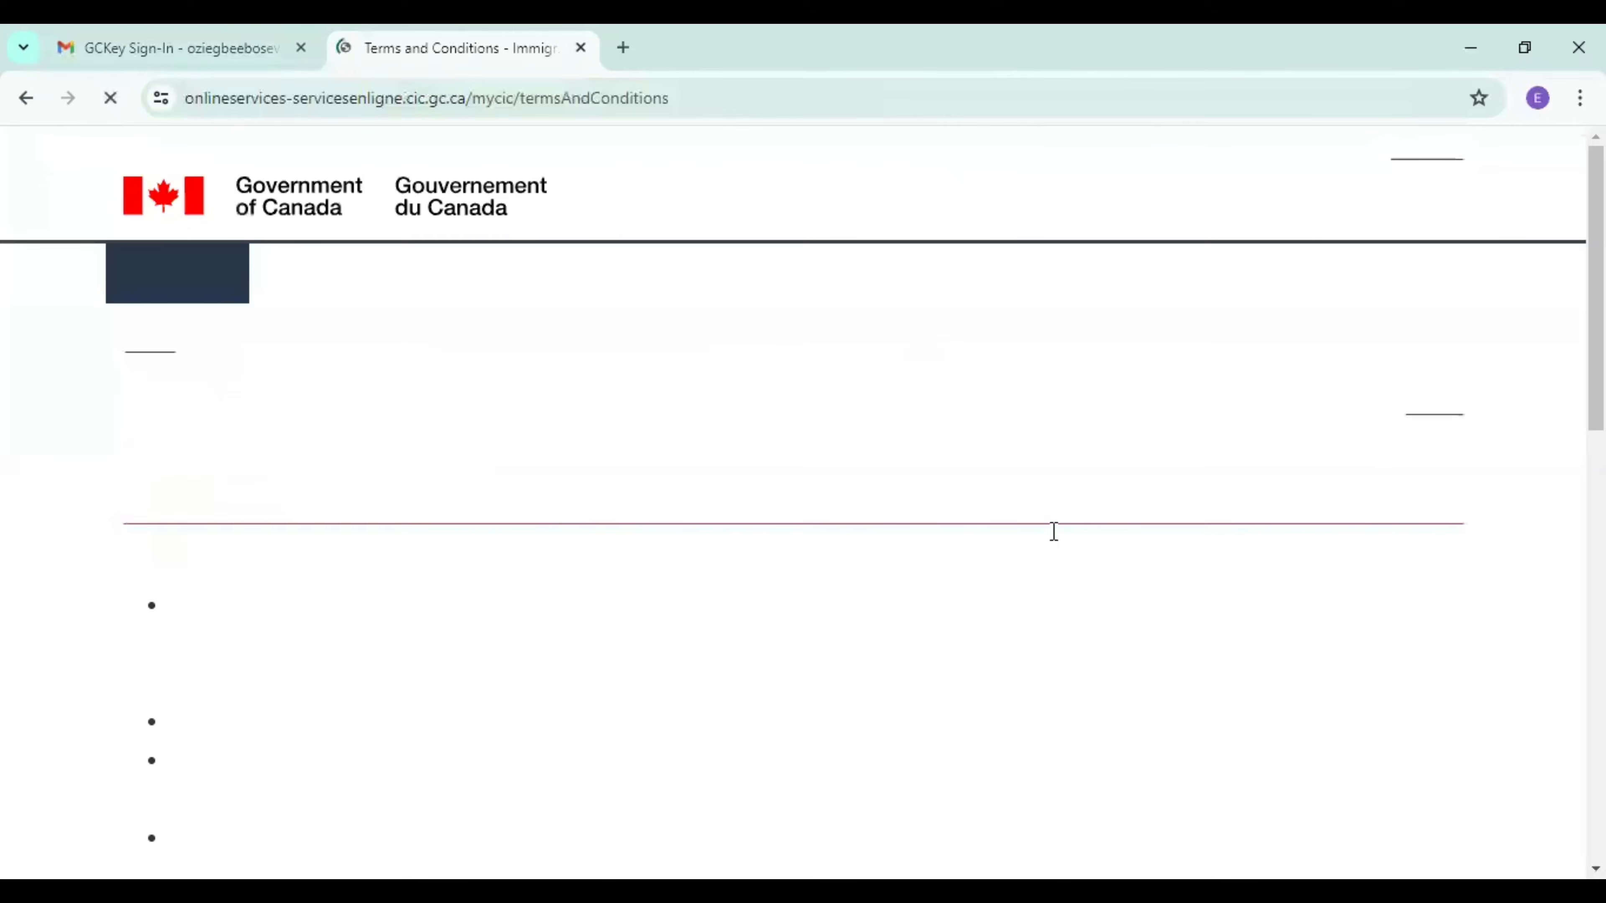
{"action": "scroll", "coordinate": [409, 561], "scroll_direction": "down", "scroll_amount": 10}
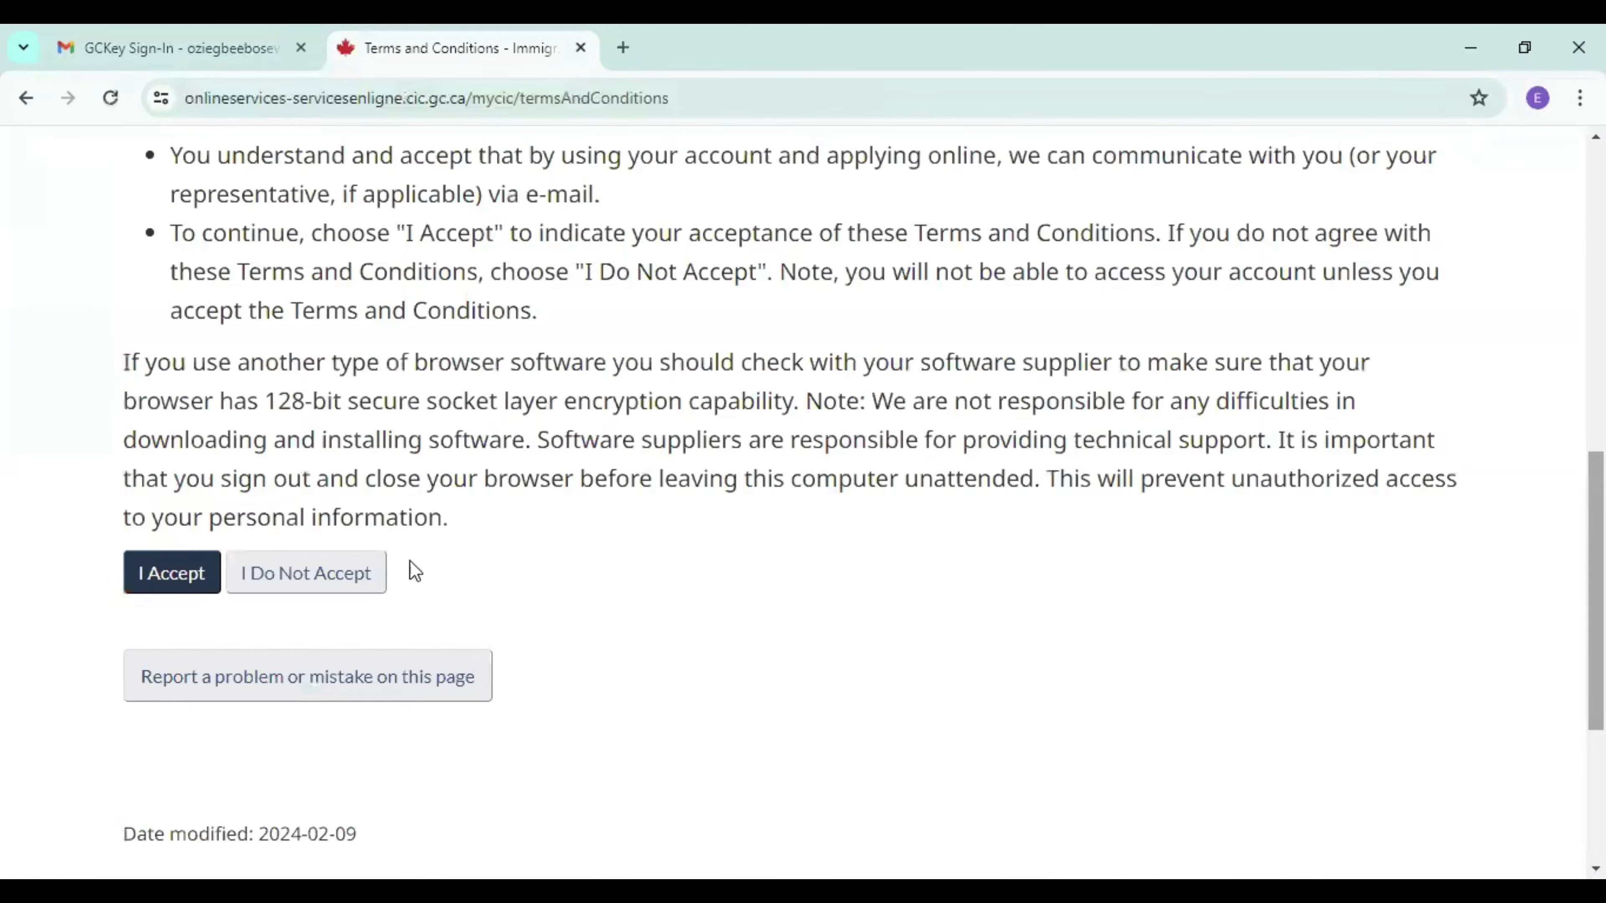
{"action": "left_click", "coordinate": [145, 572]}
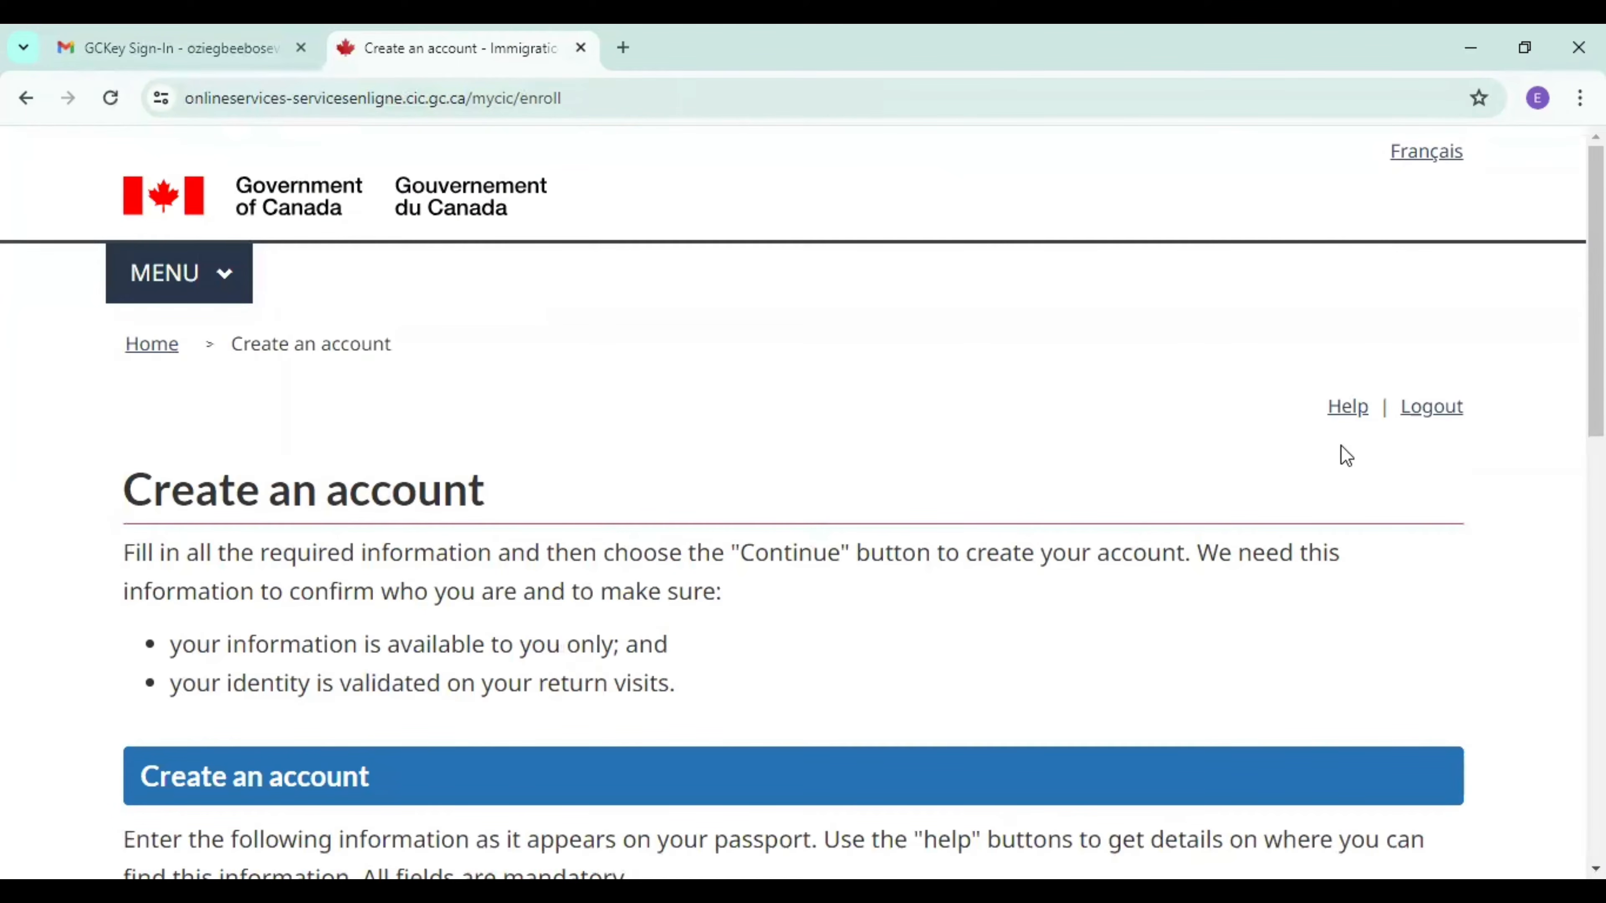
Fill in the applicant's given name and last name on the account creation form.
{"action": "scroll", "coordinate": [803, 506], "scroll_direction": "down", "scroll_amount": 7}
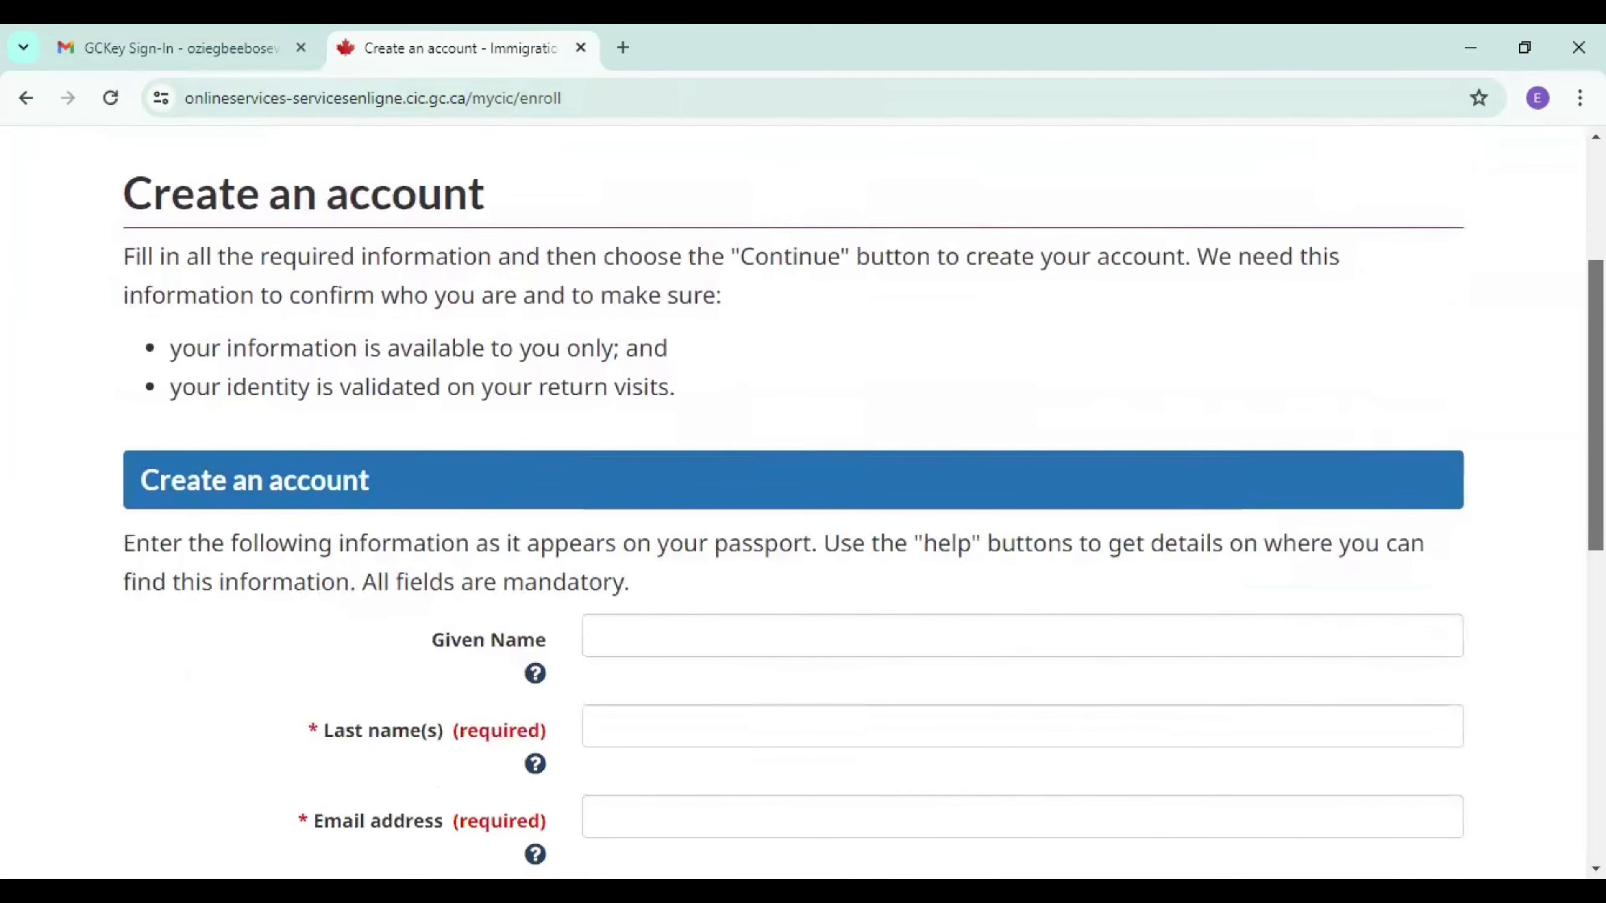
{"action": "scroll", "coordinate": [803, 506], "scroll_direction": "up", "scroll_amount": 2}
{"action": "scroll", "coordinate": [803, 506], "scroll_direction": "up", "scroll_amount": 1}
{"action": "scroll", "coordinate": [803, 506], "scroll_direction": "down", "scroll_amount": 4}
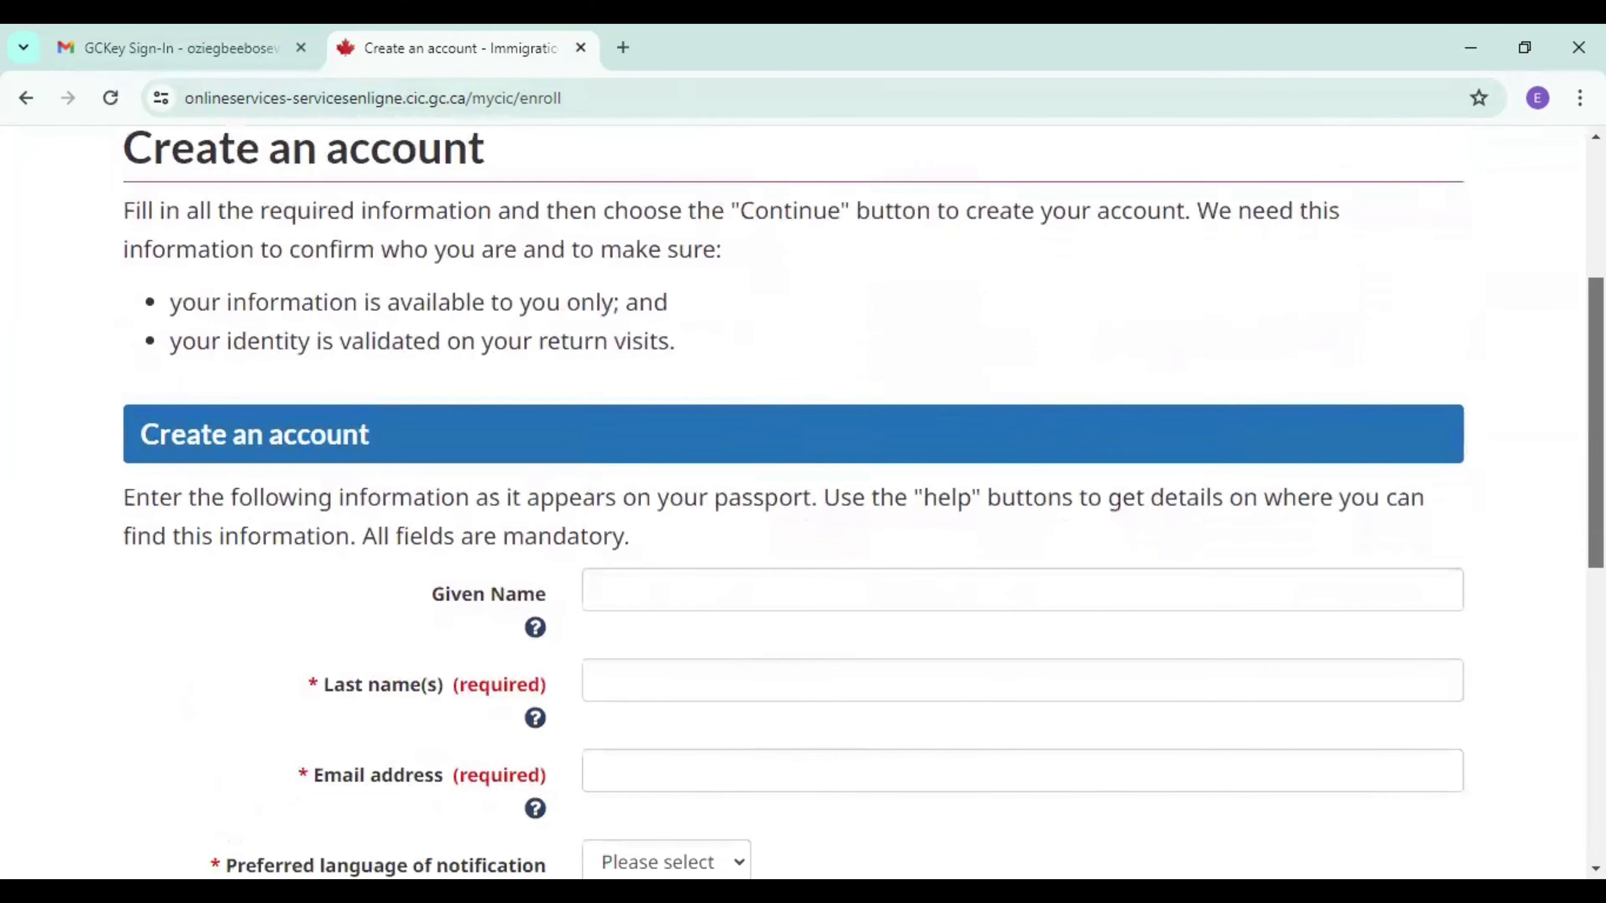
{"action": "scroll", "coordinate": [803, 506], "scroll_direction": "down", "scroll_amount": 1}
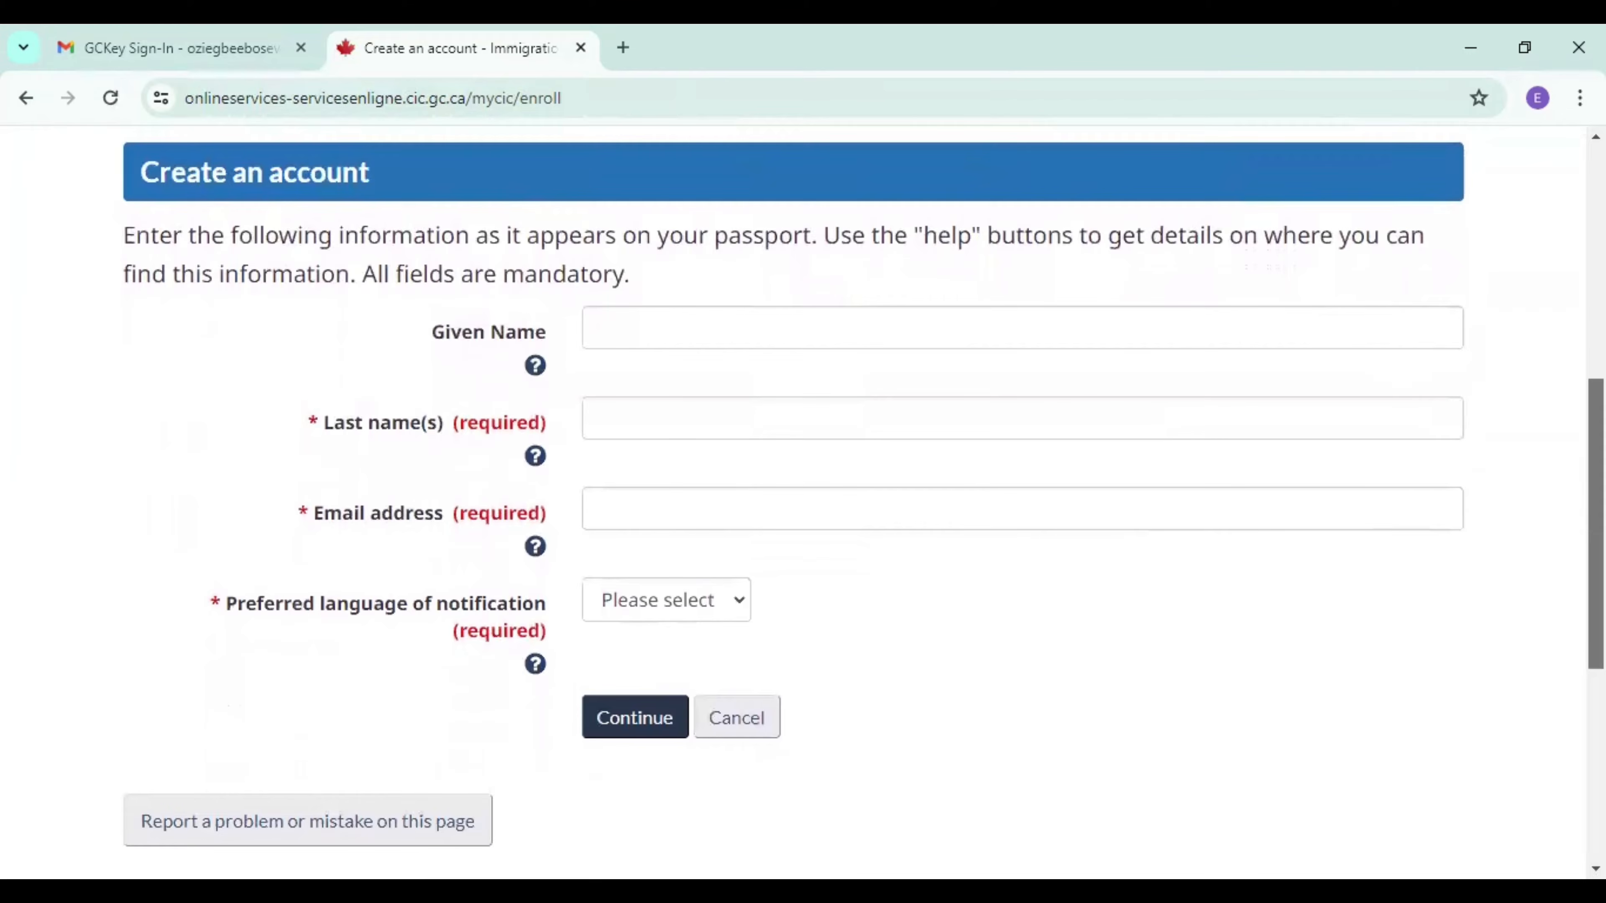
{"action": "left_click", "coordinate": [747, 315]}
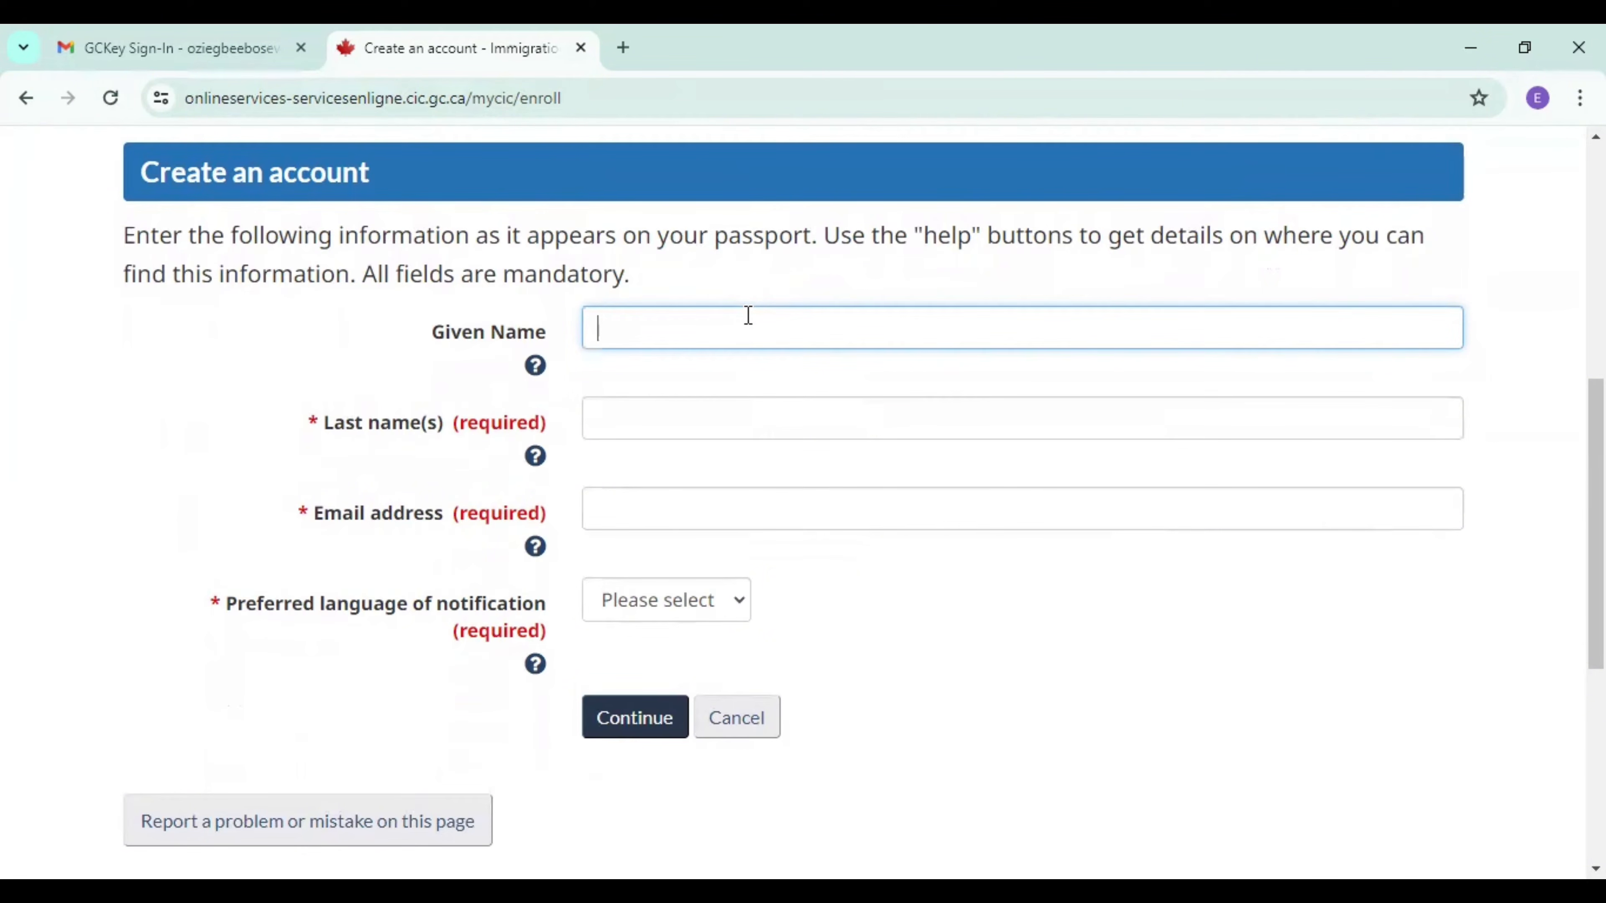
{"action": "left_click", "coordinate": [692, 425]}
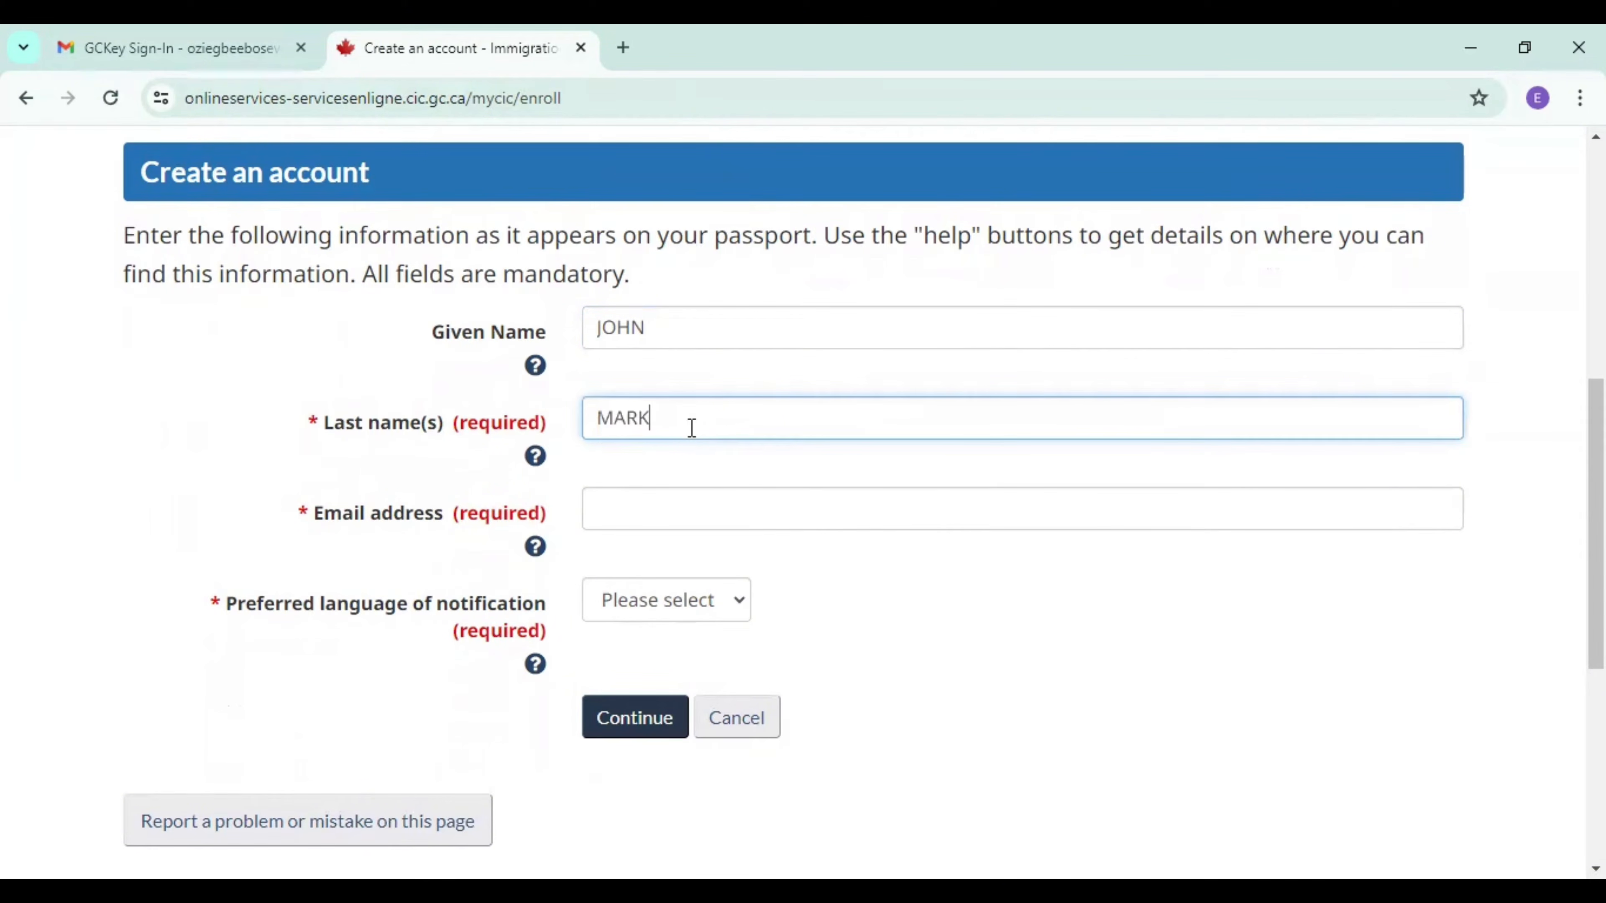
Fill in the applicant's email address on the account creation form.
{"action": "left_click", "coordinate": [713, 505]}
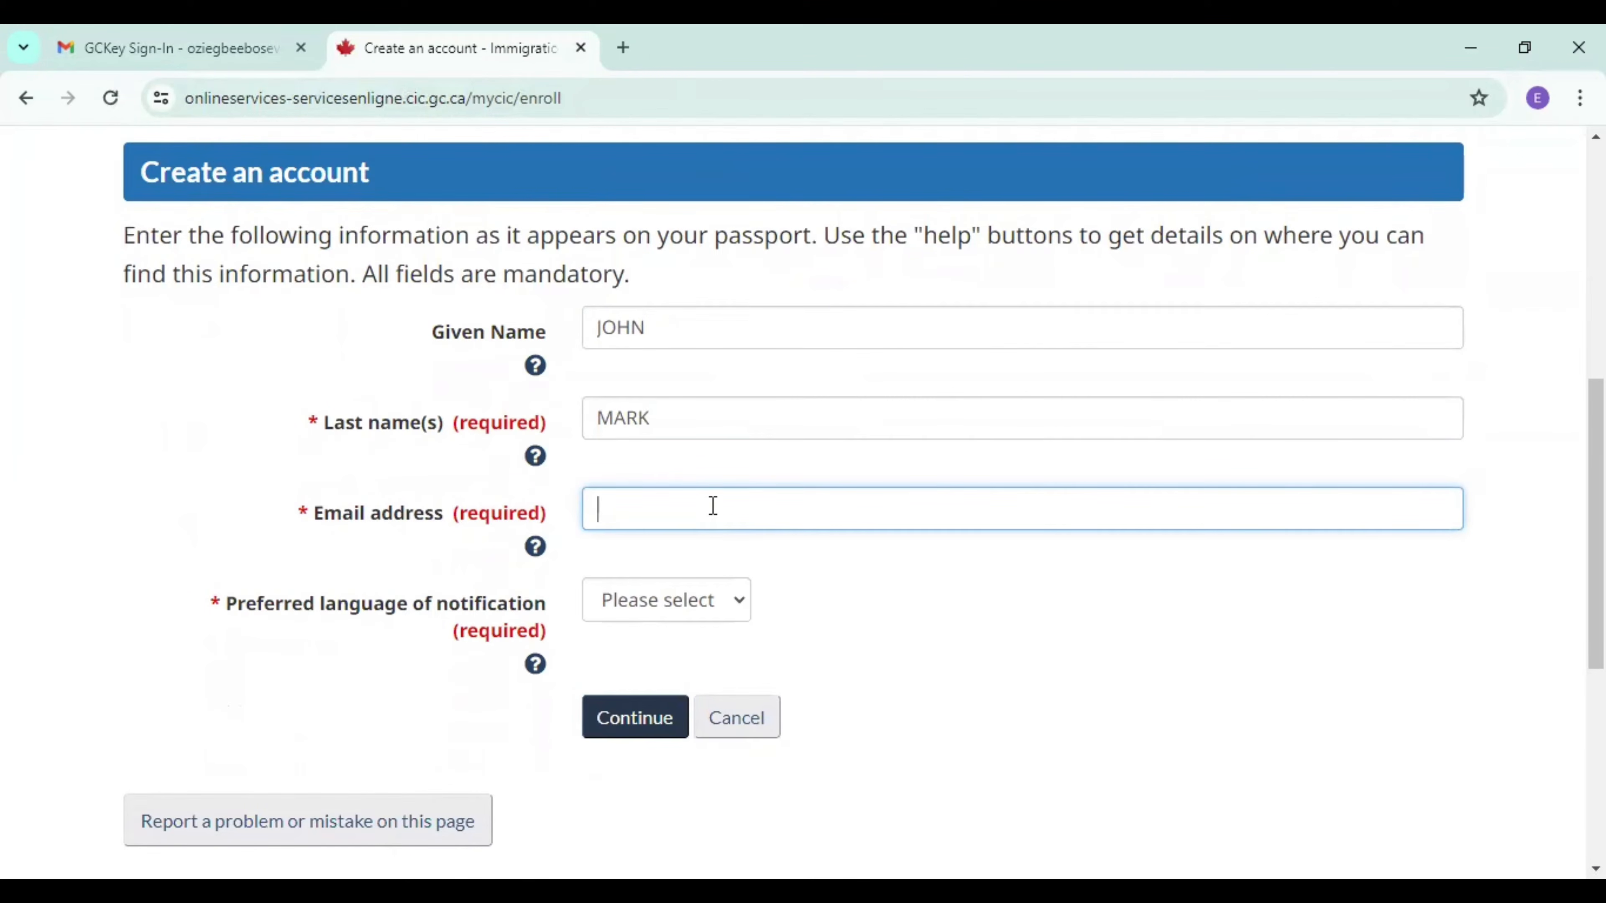
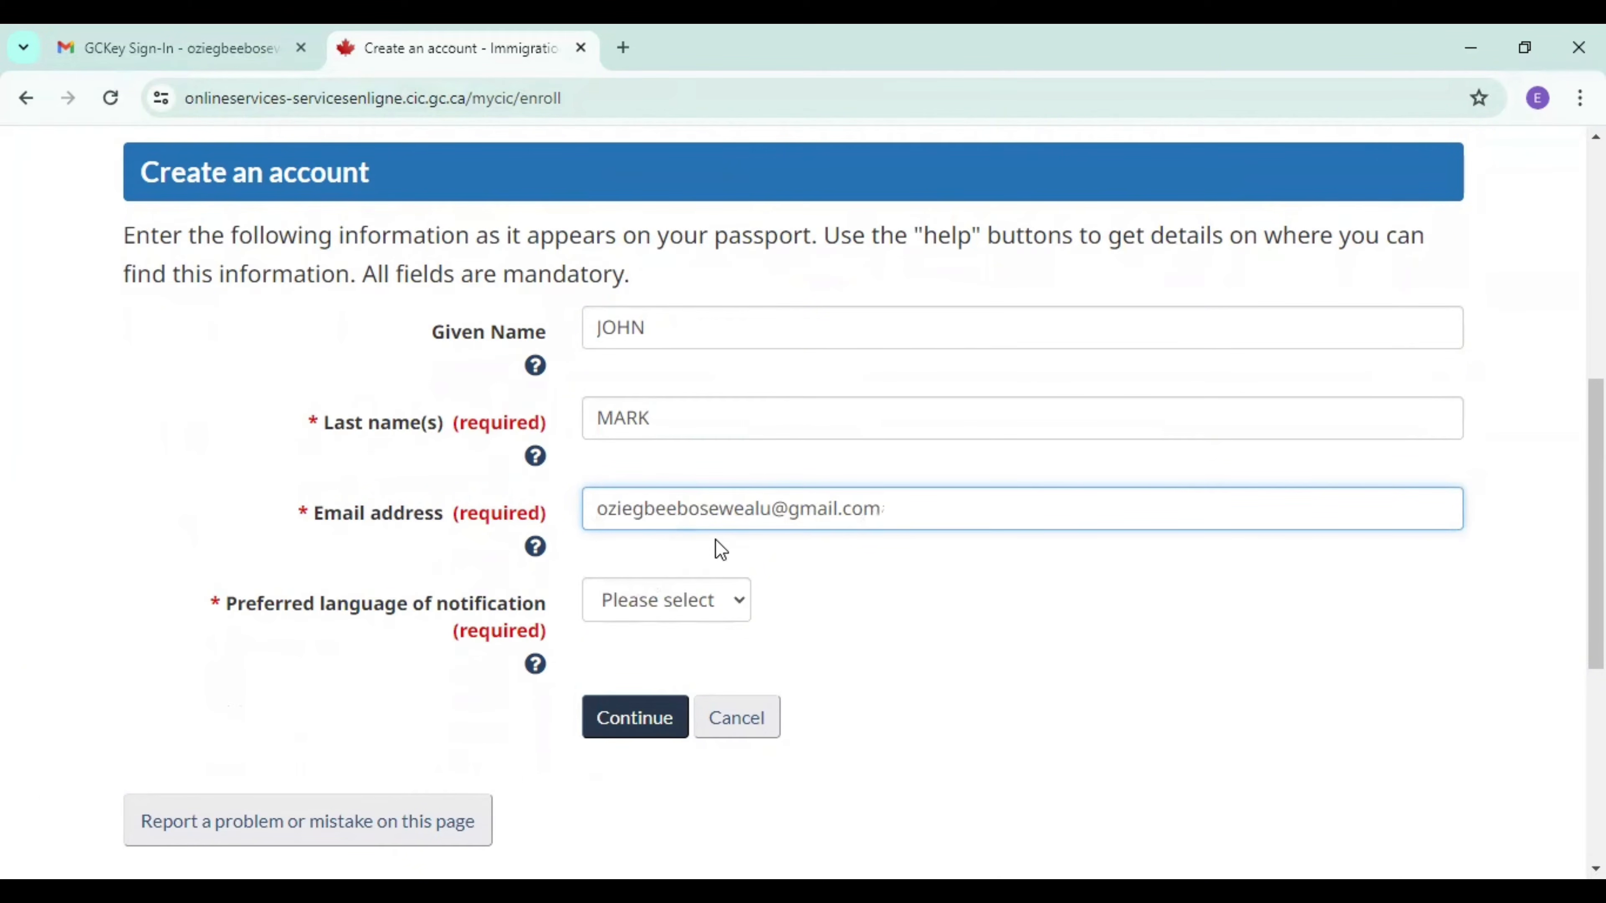
Set the preferred language of notification to English and submit the account creation form.
{"action": "left_click", "coordinate": [715, 600]}
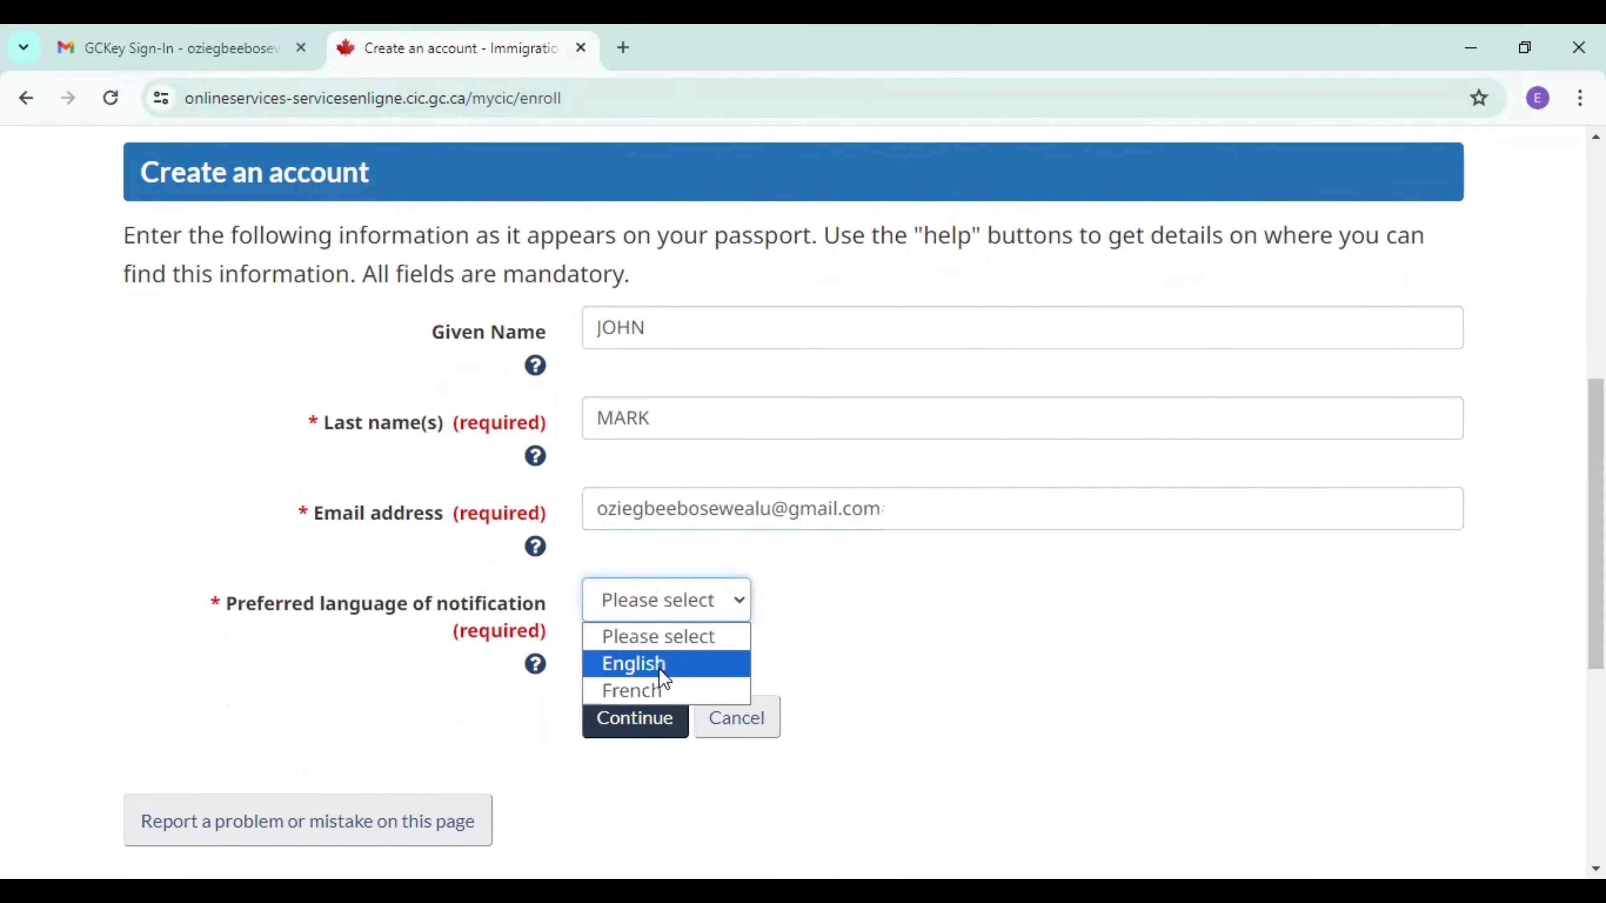
{"action": "left_click", "coordinate": [639, 727]}
{"action": "left_click", "coordinate": [639, 727]}
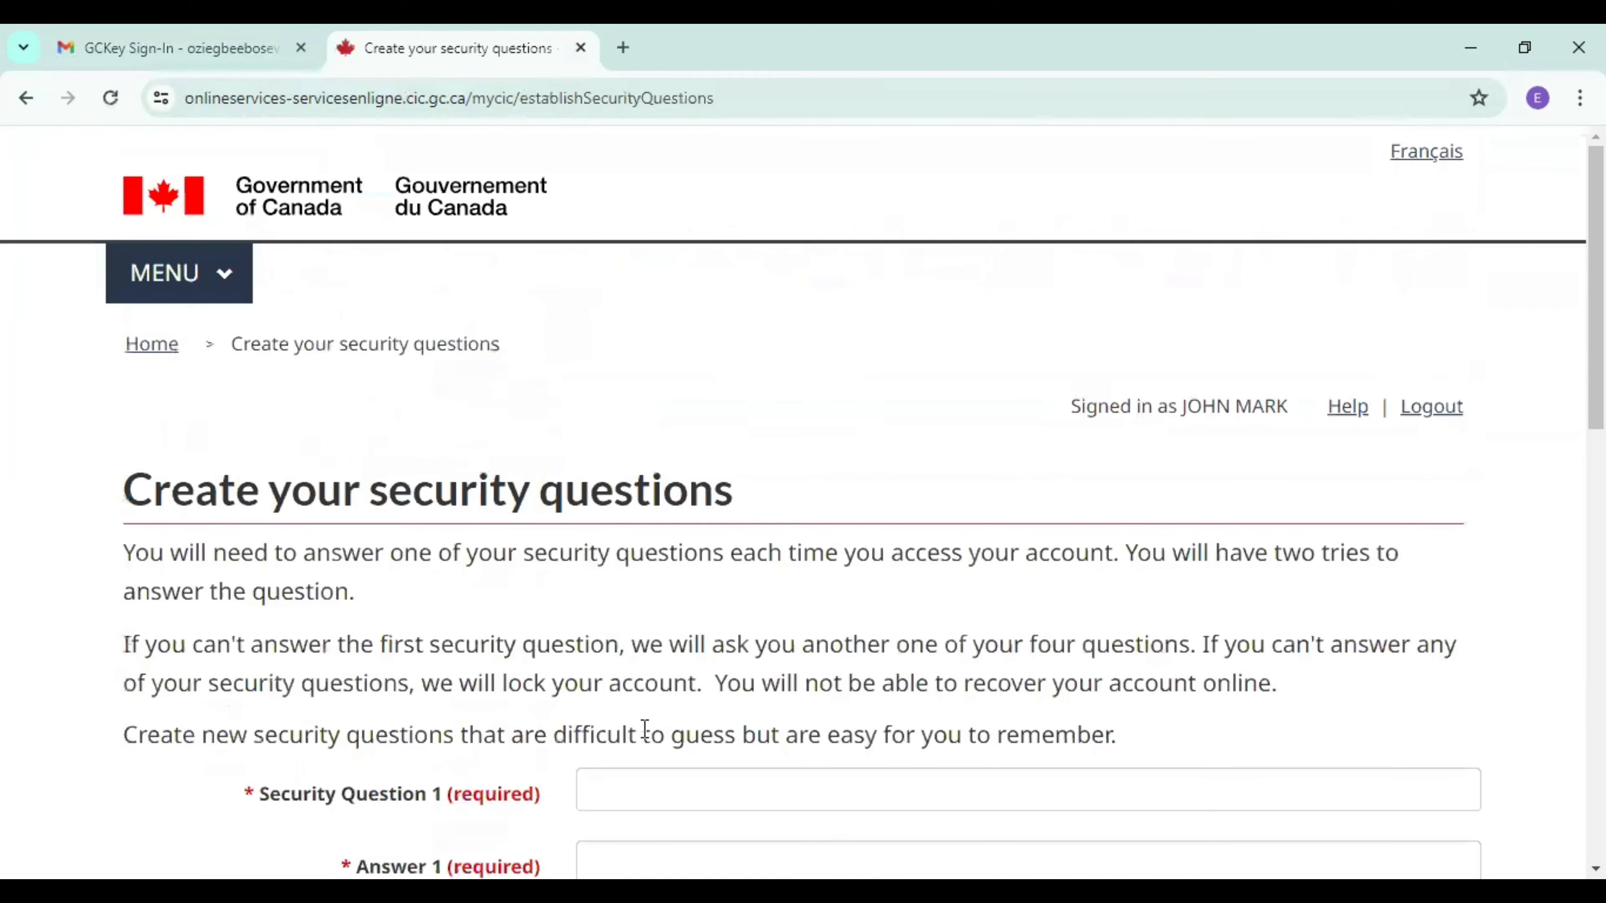
Set Security Question 1 to "my best name is" and enter its security answer.
{"action": "scroll", "coordinate": [803, 505], "scroll_direction": "down", "scroll_amount": 5}
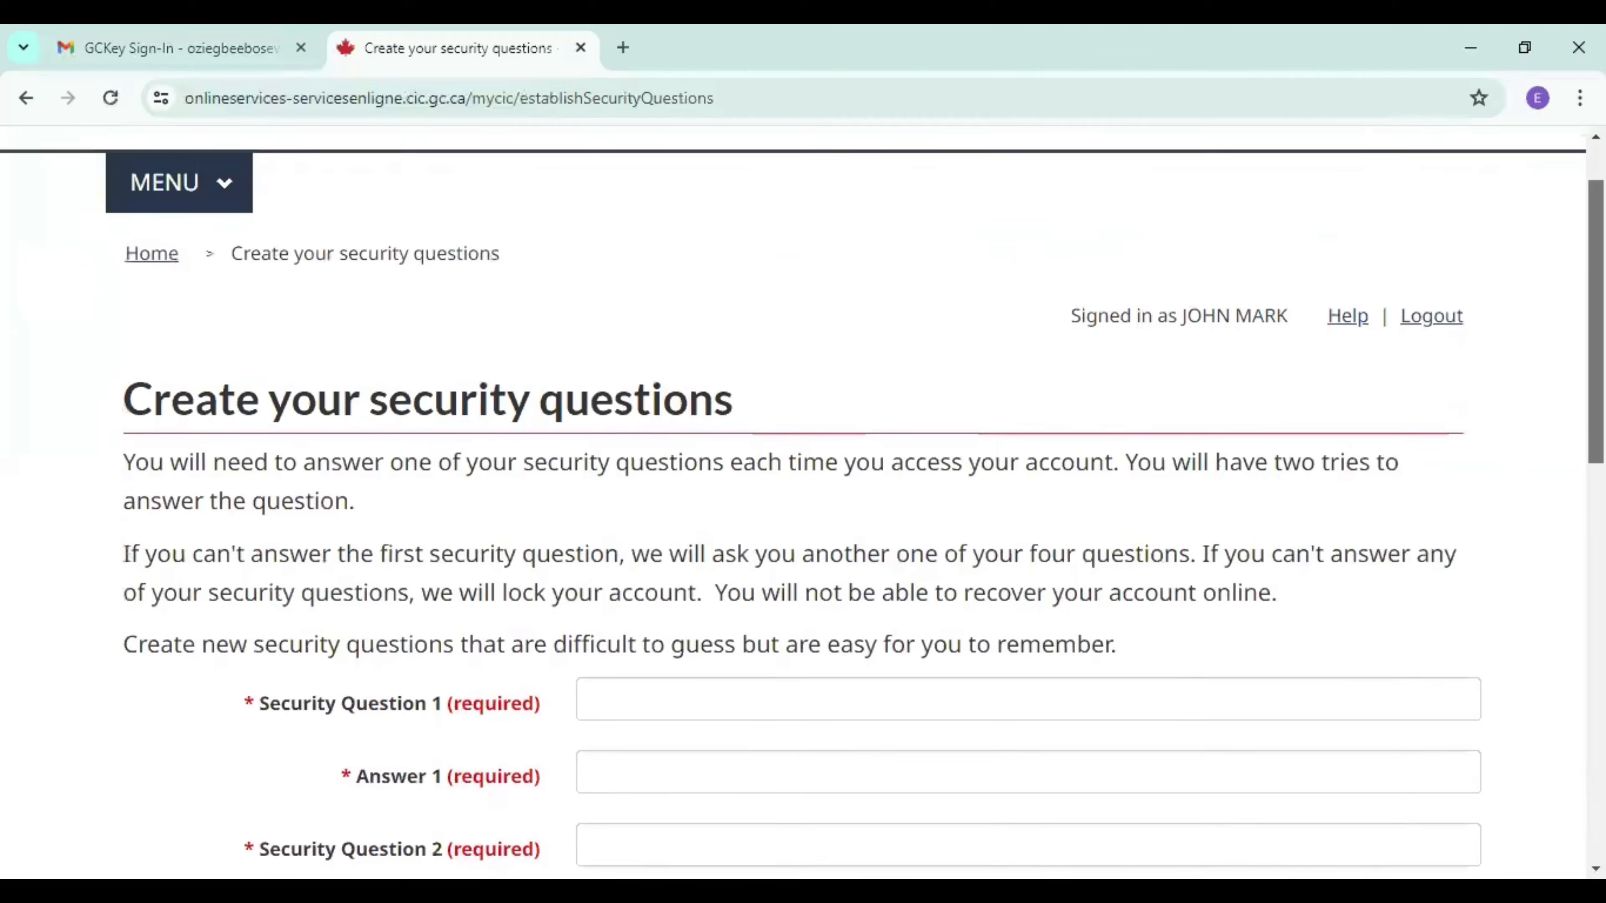
{"action": "left_click_drag", "start_coordinate": [1596, 416], "coordinate": [1596, 421]}
{"action": "left_click", "coordinate": [949, 448]}
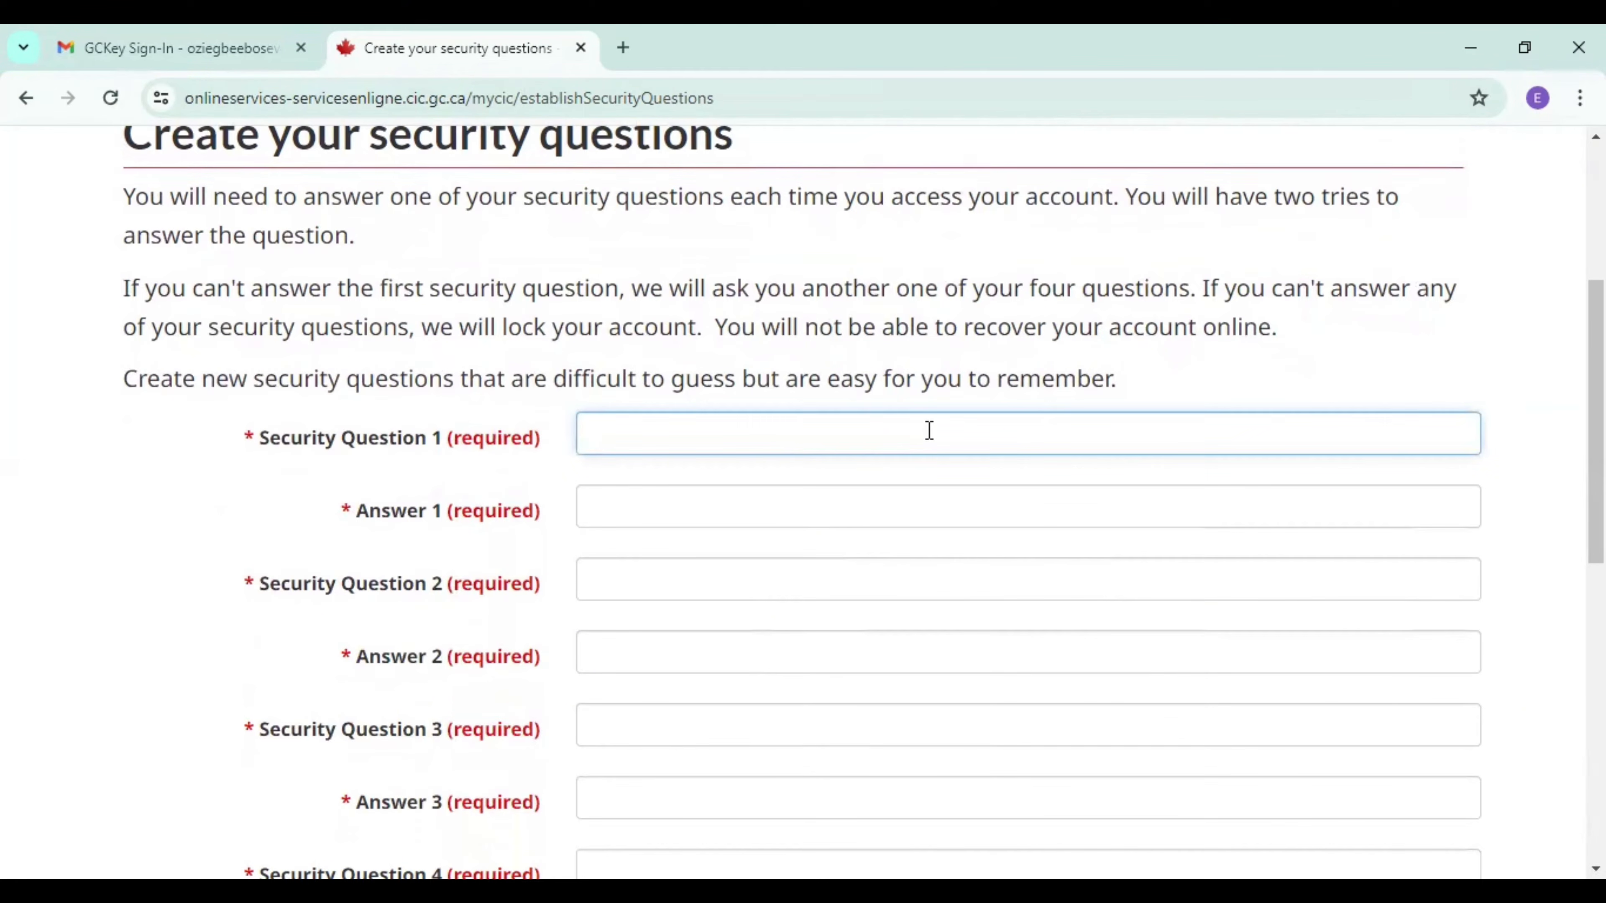
{"action": "type", "text": "my best name is"}
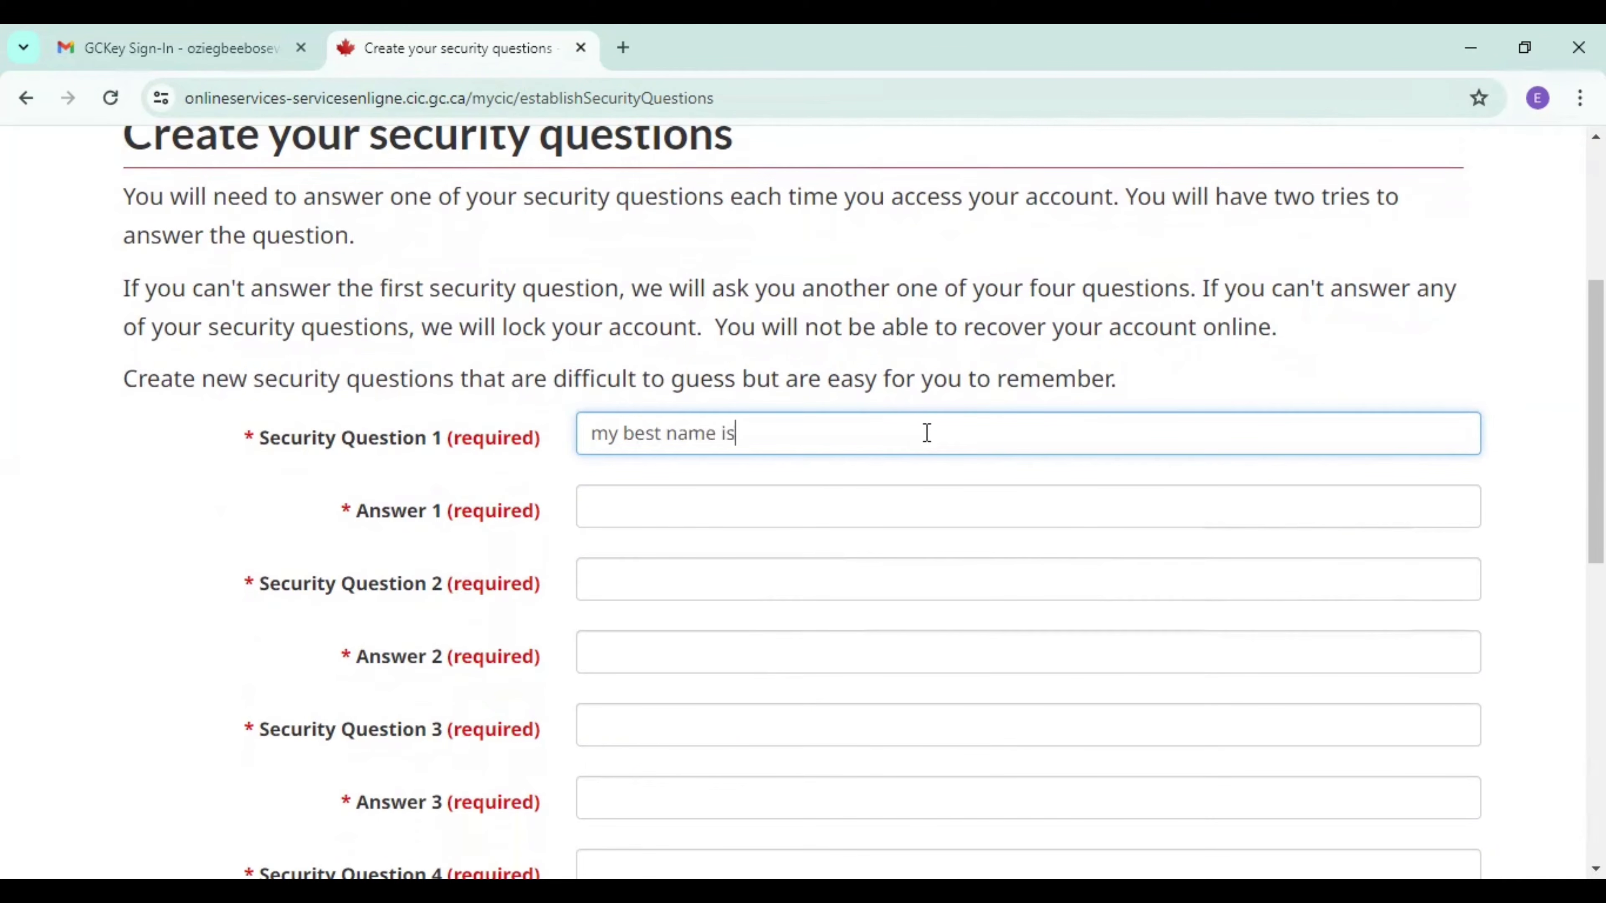
{"action": "left_click", "coordinate": [840, 519]}
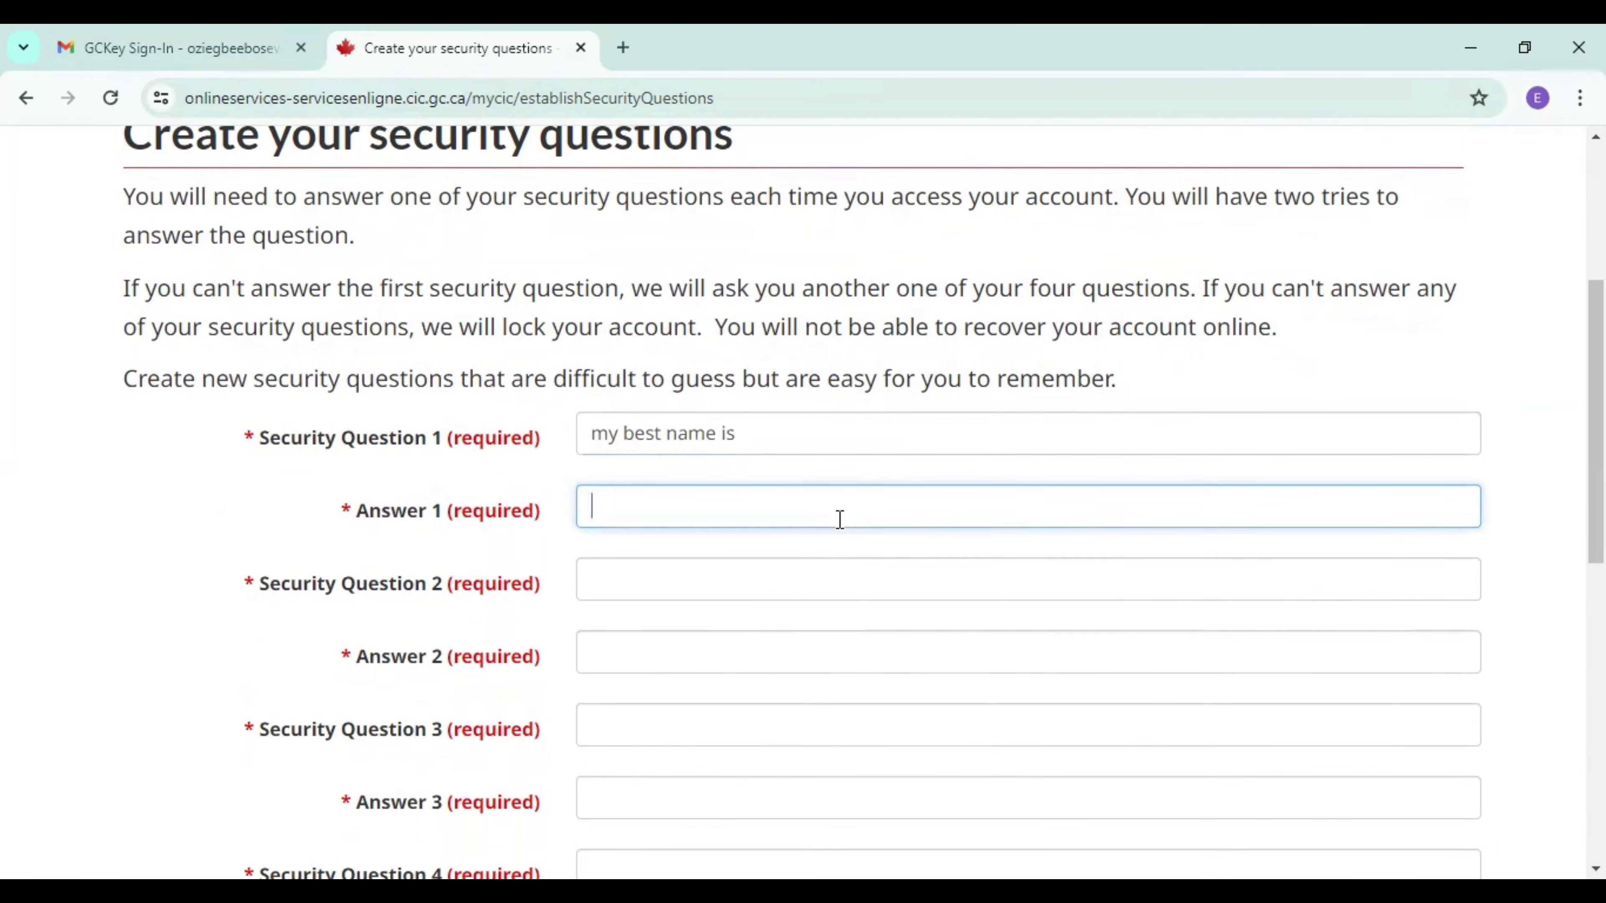
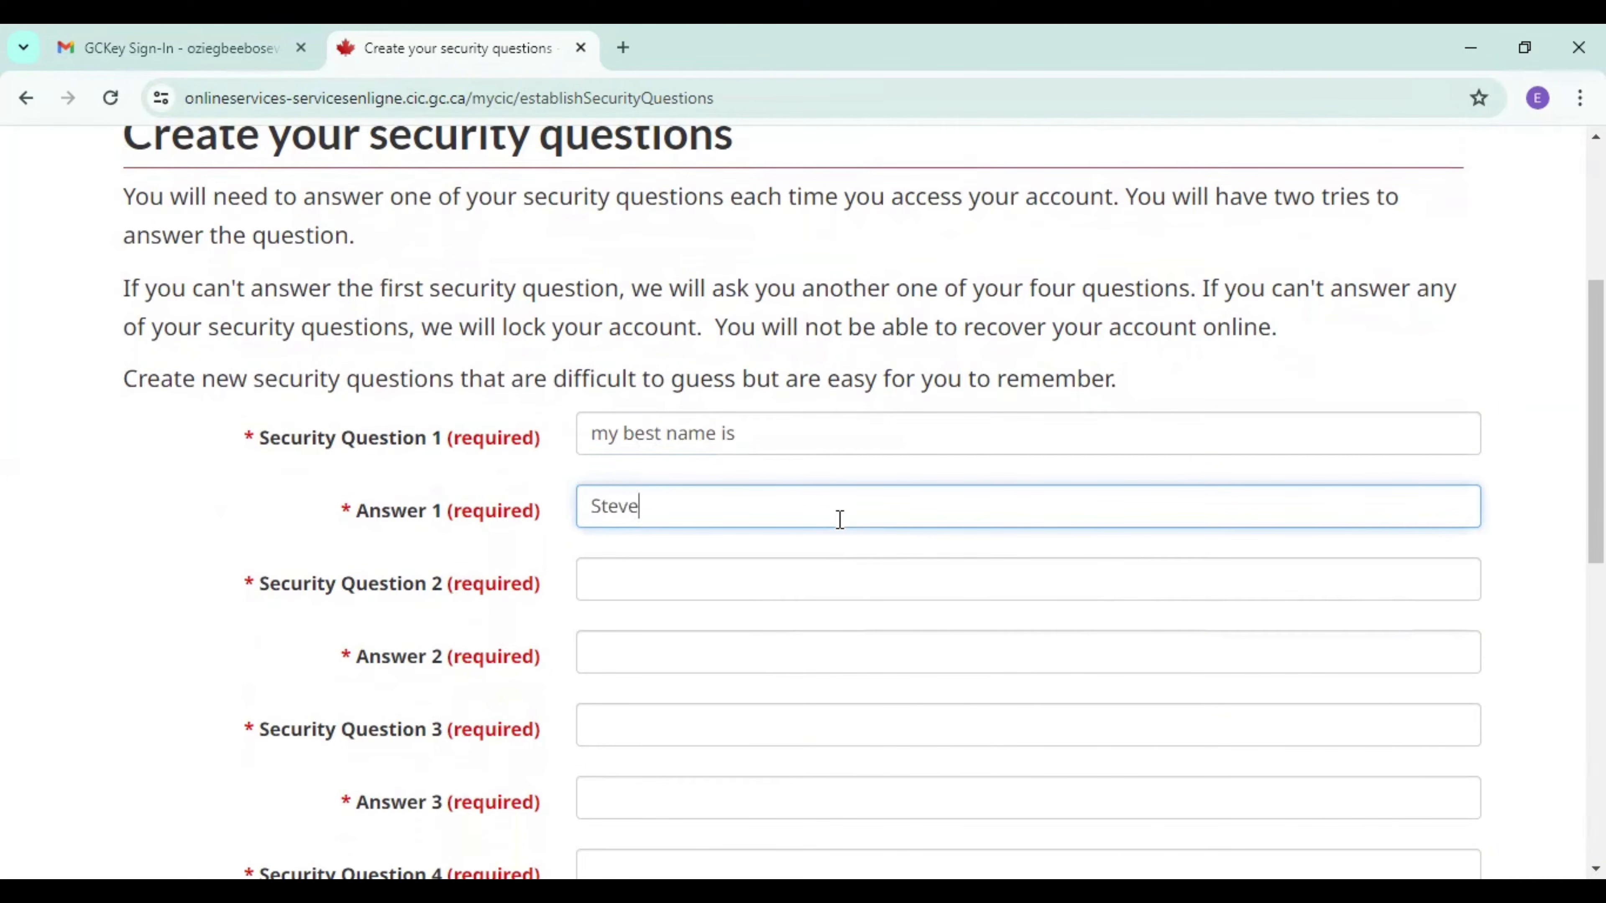
Set Security Question 2 to "my best job" and enter its security answer.
{"action": "left_click", "coordinate": [811, 572]}
{"action": "type", "text": "m"}
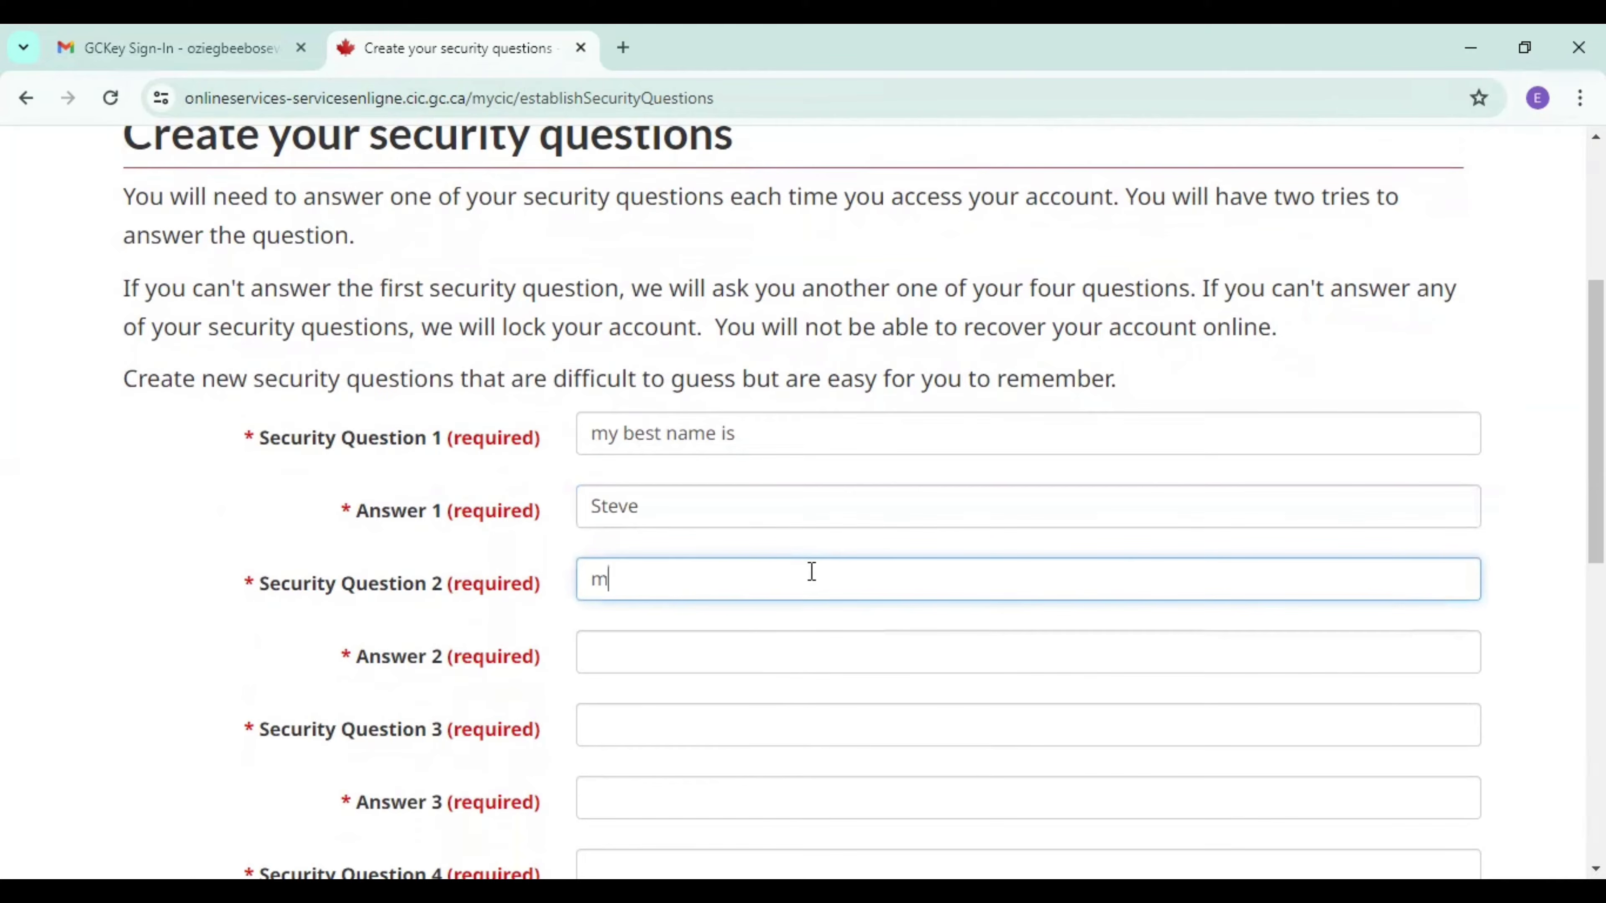
{"action": "type", "text": "y best job"}
{"action": "left_click", "coordinate": [770, 646]}
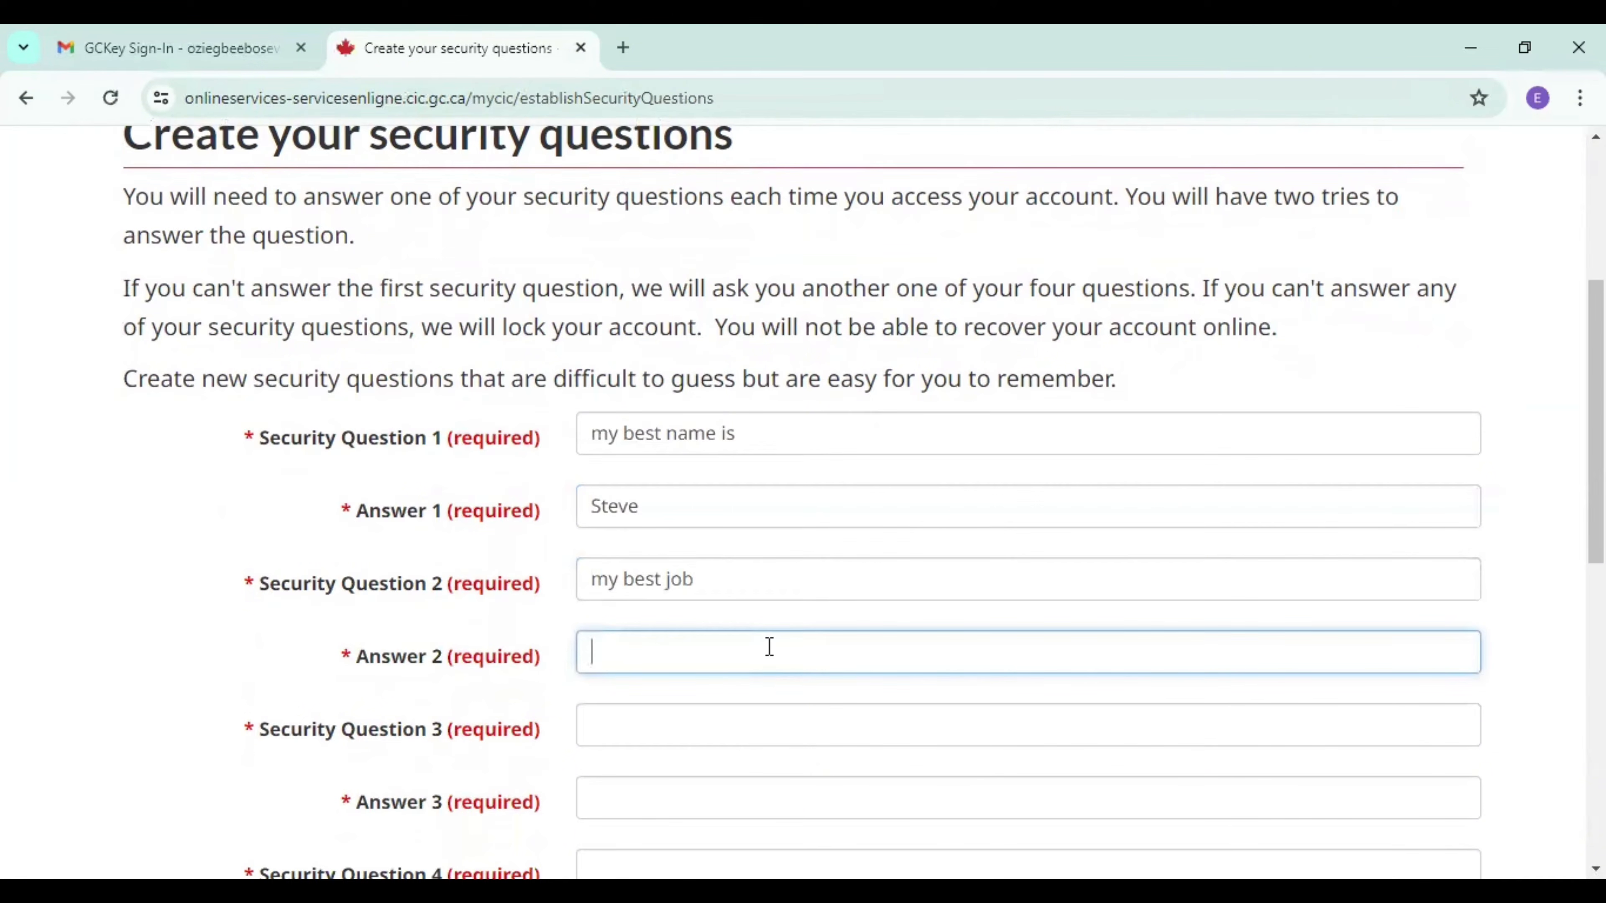
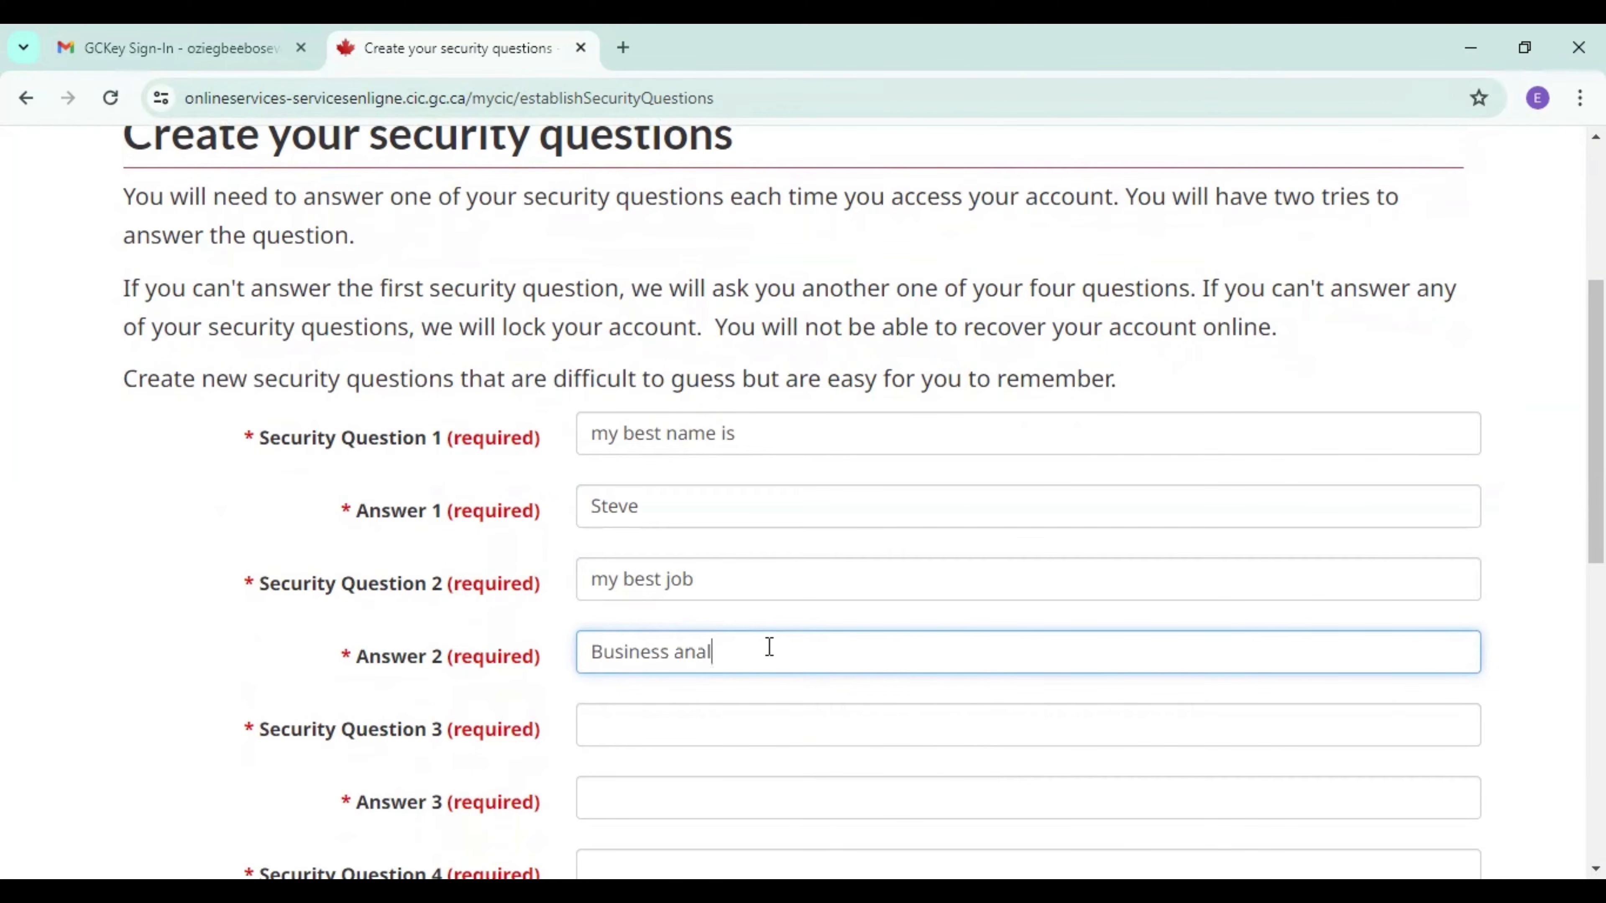
Set Security Question 3 to "My best friend car" and enter its security answer.
{"action": "left_click", "coordinate": [673, 731]}
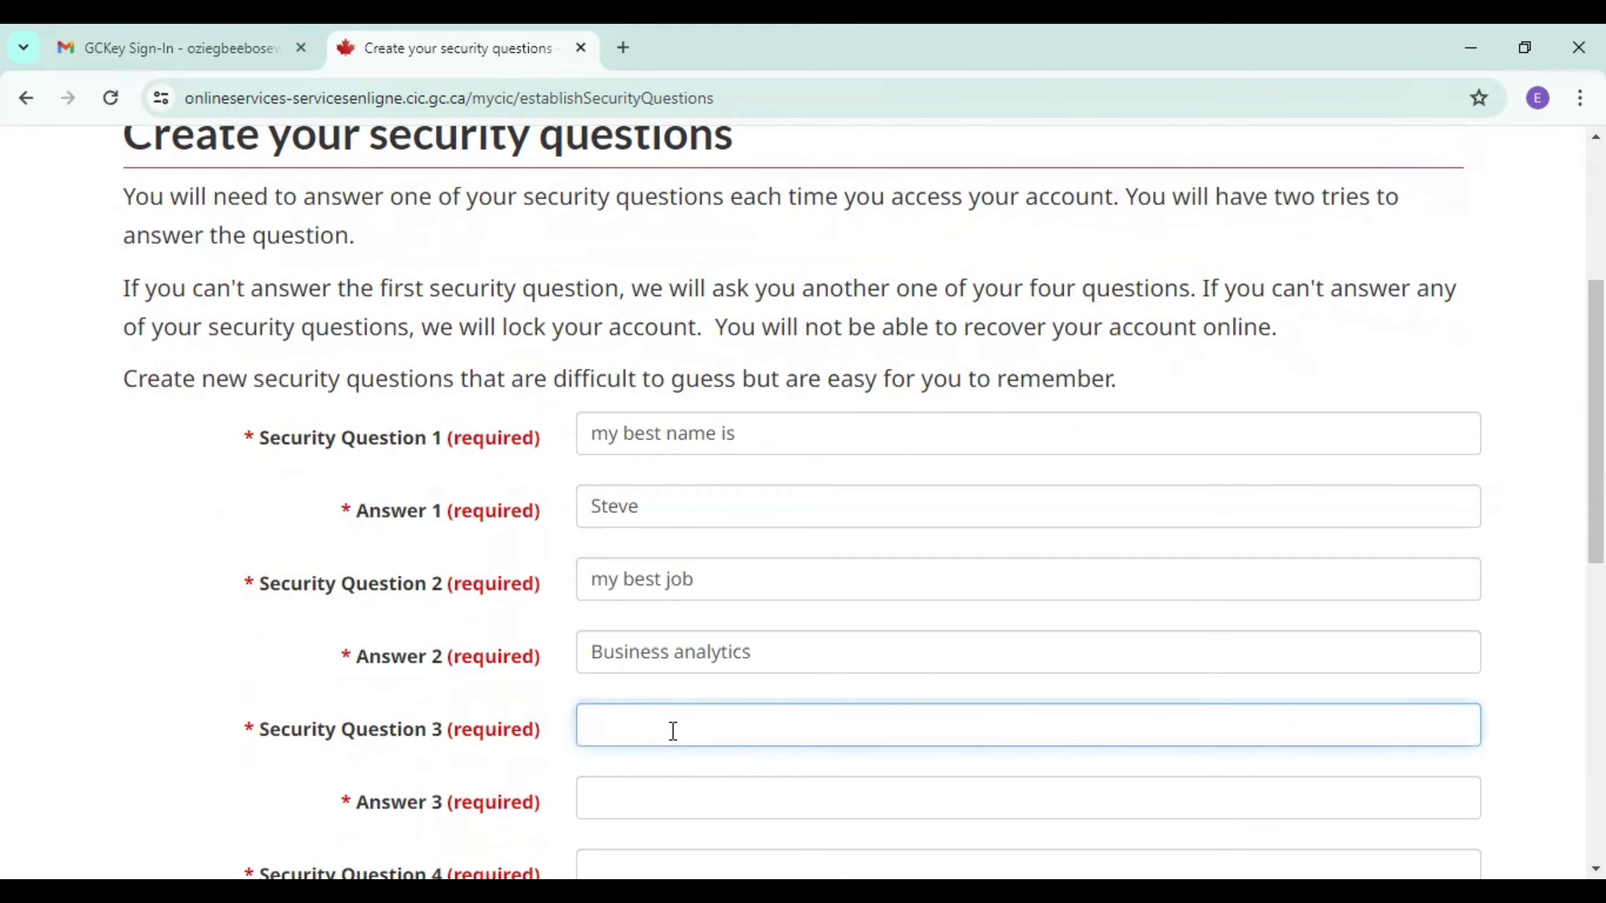
{"action": "type", "text": "MY"}
{"action": "key", "text": "BackSpace"}
{"action": "key", "text": "BackSpace"}
{"action": "type", "text": "y best friend car"}
{"action": "left_click", "coordinate": [673, 809]}
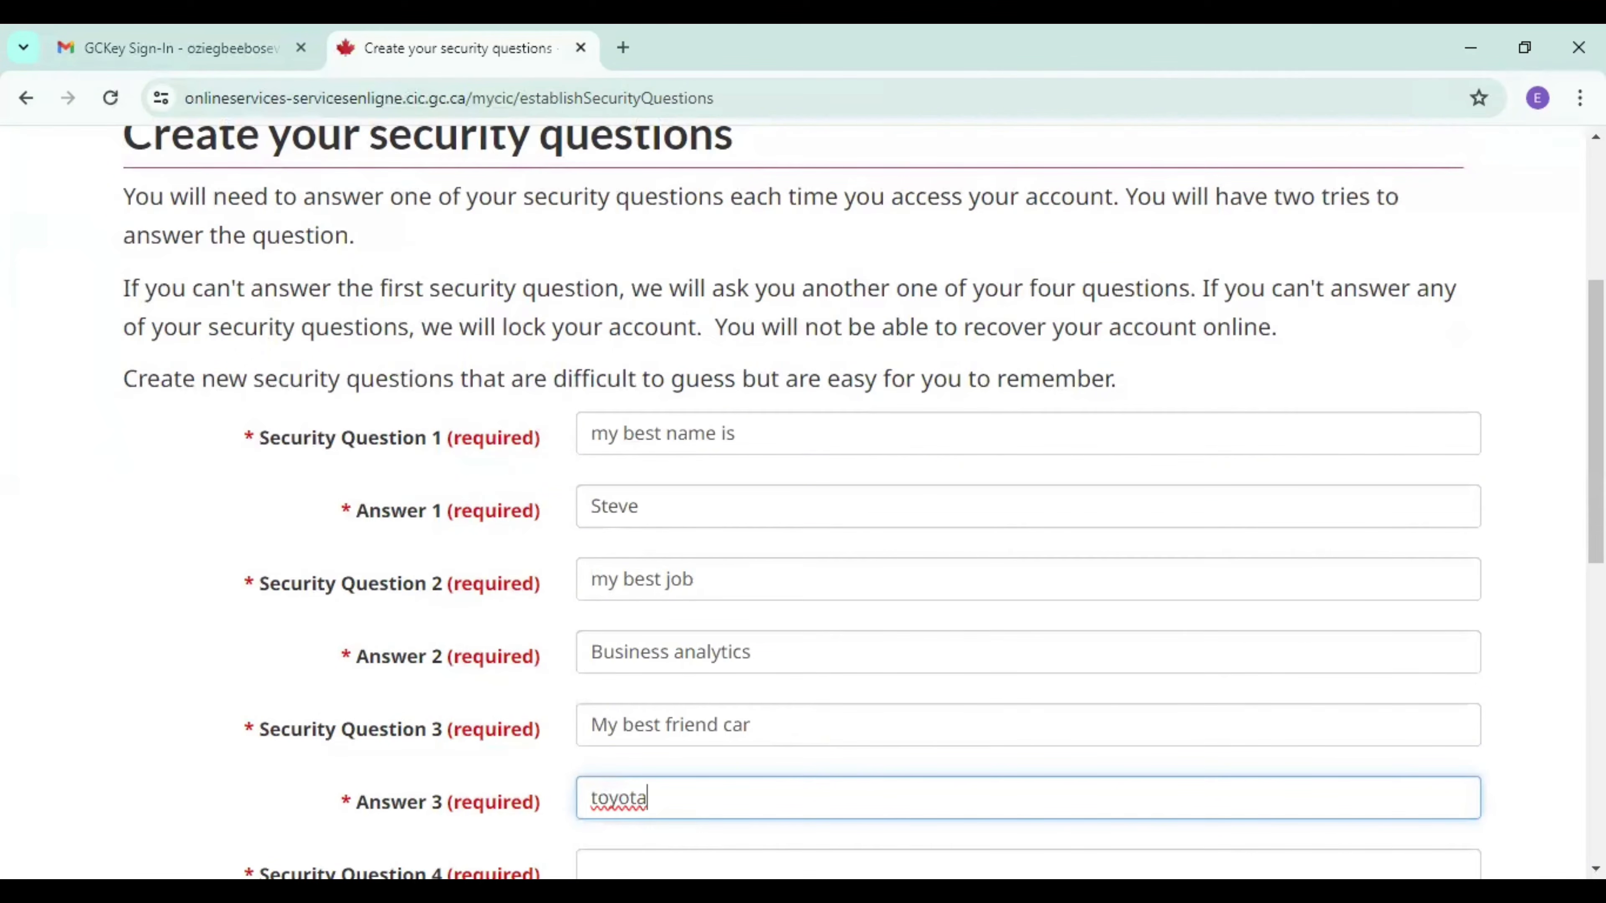
Set Security Question 4 to "my best friend lives", enter its security answer and submit the security questions.
{"action": "scroll", "coordinate": [1480, 526], "scroll_direction": "down", "scroll_amount": 5}
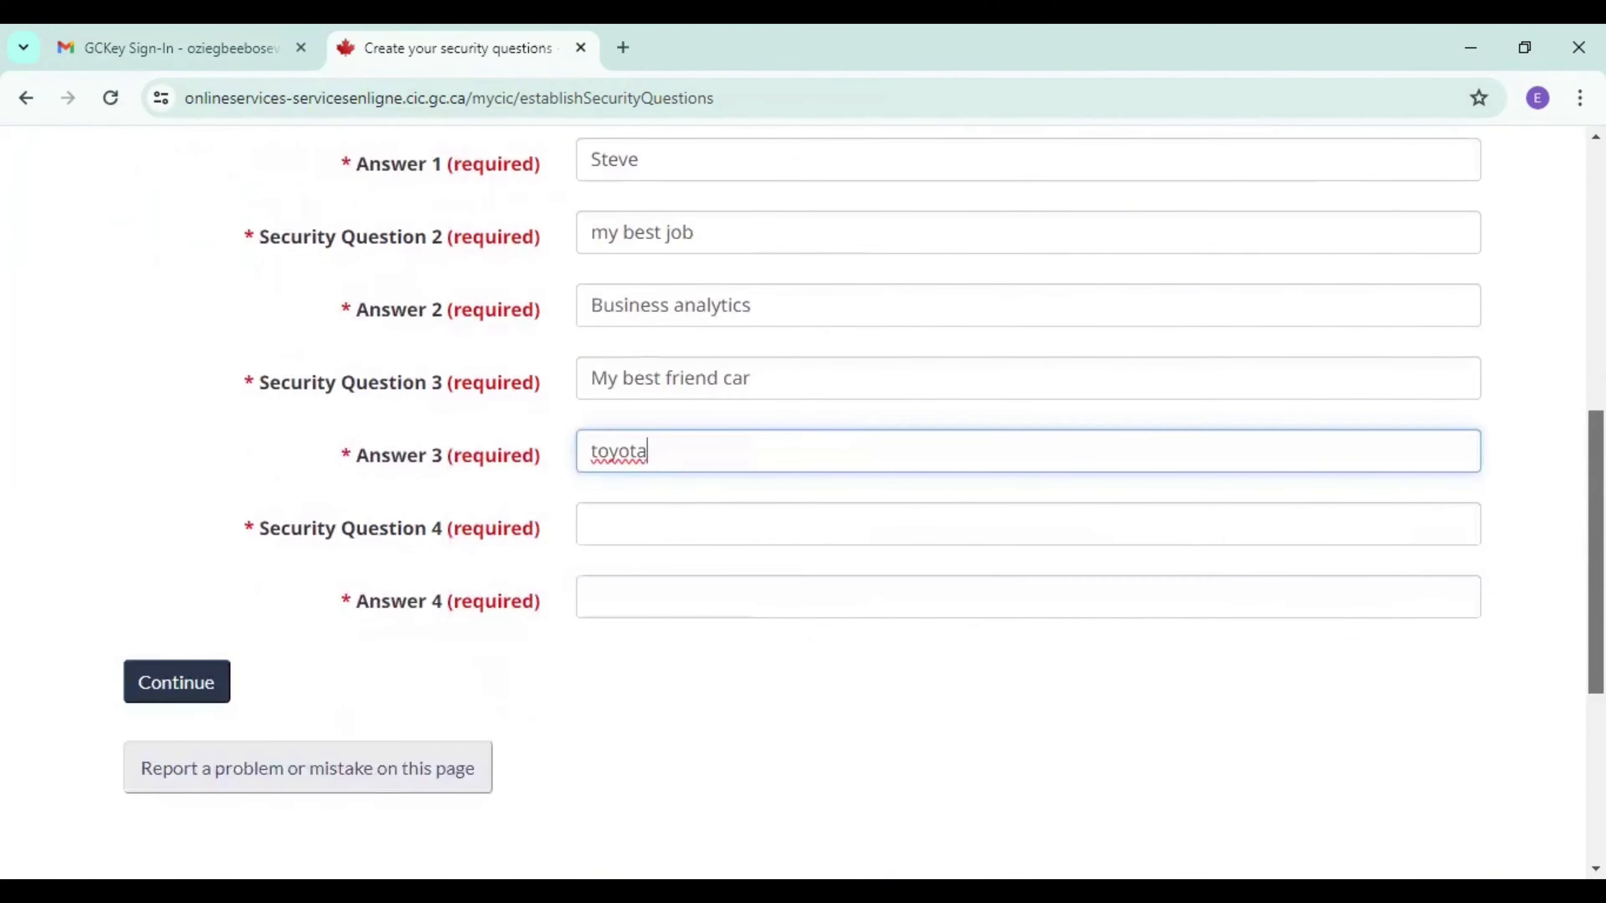
{"action": "left_click", "coordinate": [806, 533]}
{"action": "type", "text": "my best"}
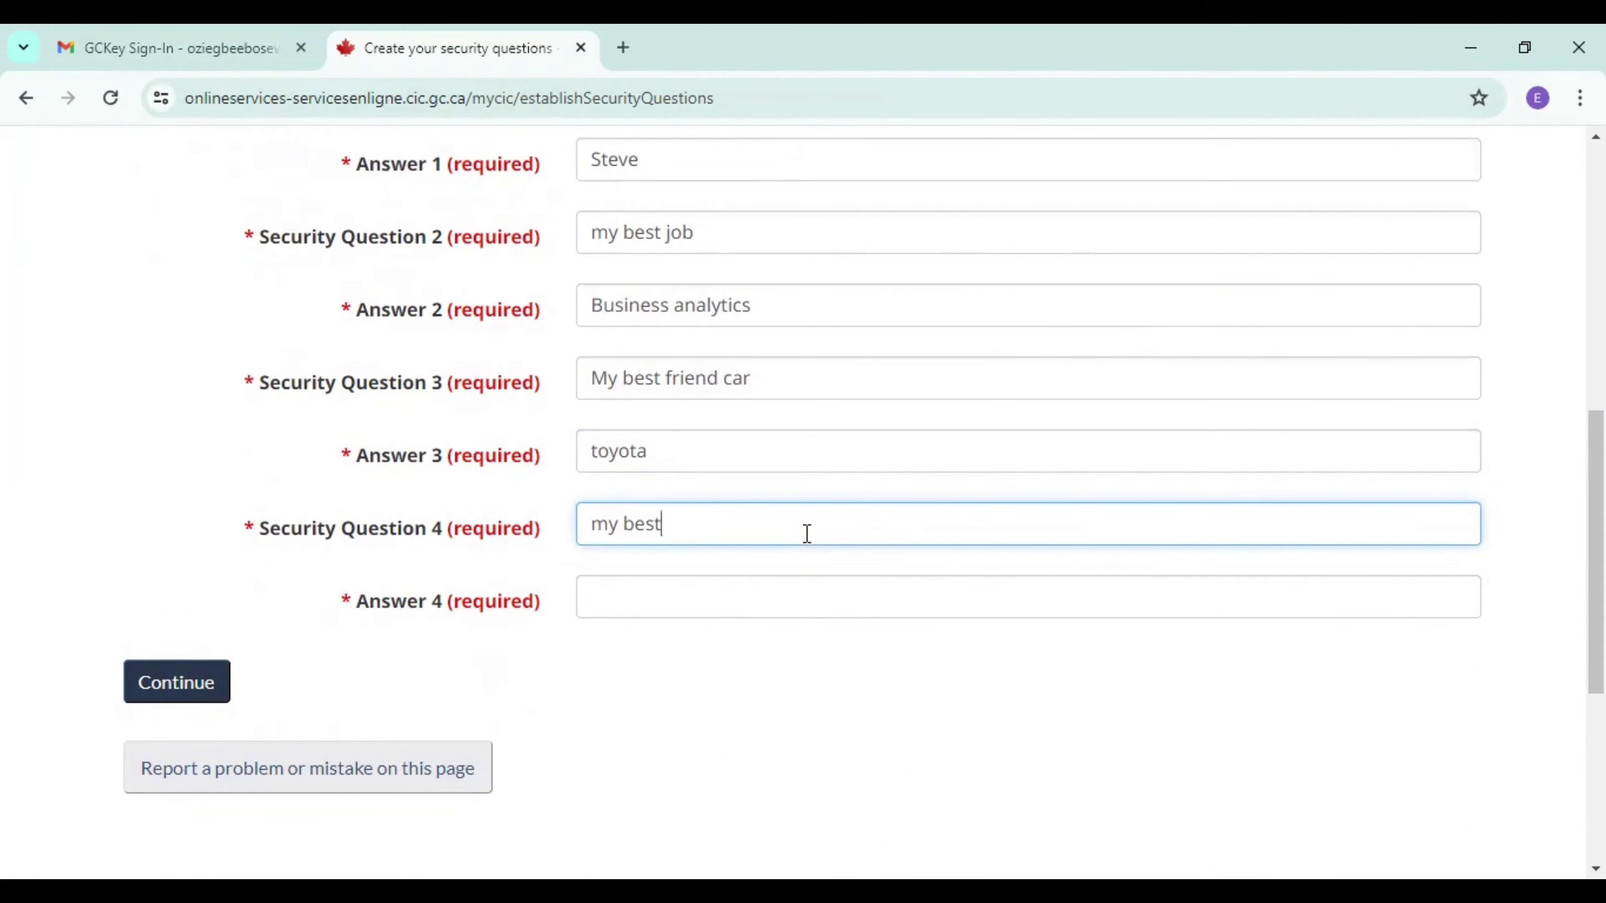
{"action": "type", "text": " friend lives"}
{"action": "left_click", "coordinate": [741, 588]}
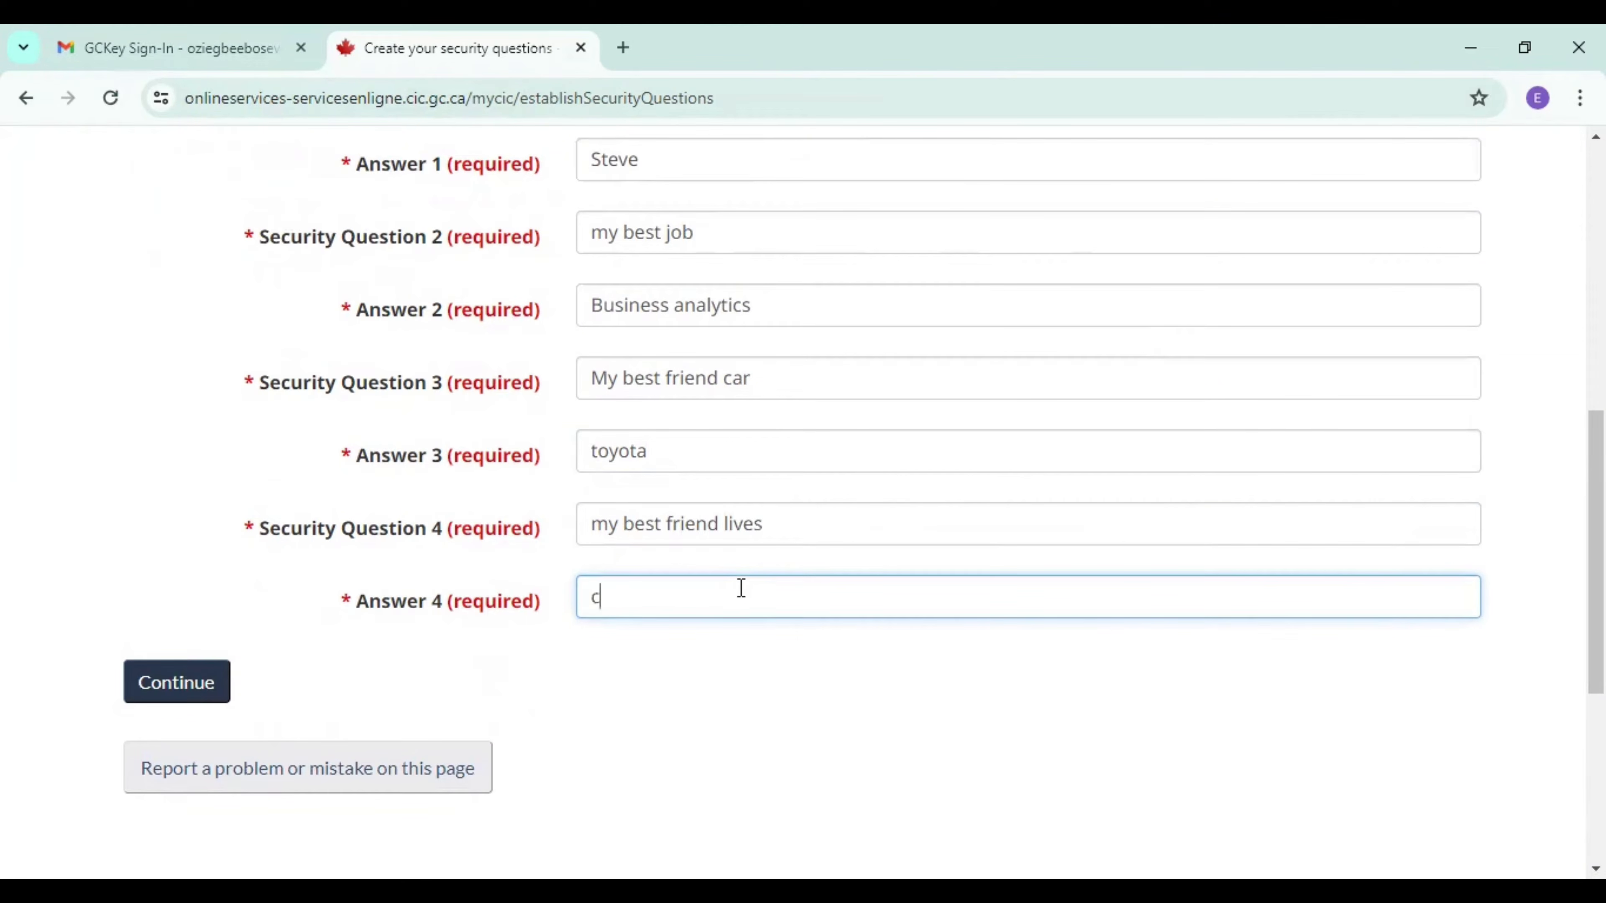
{"action": "left_click", "coordinate": [166, 690]}
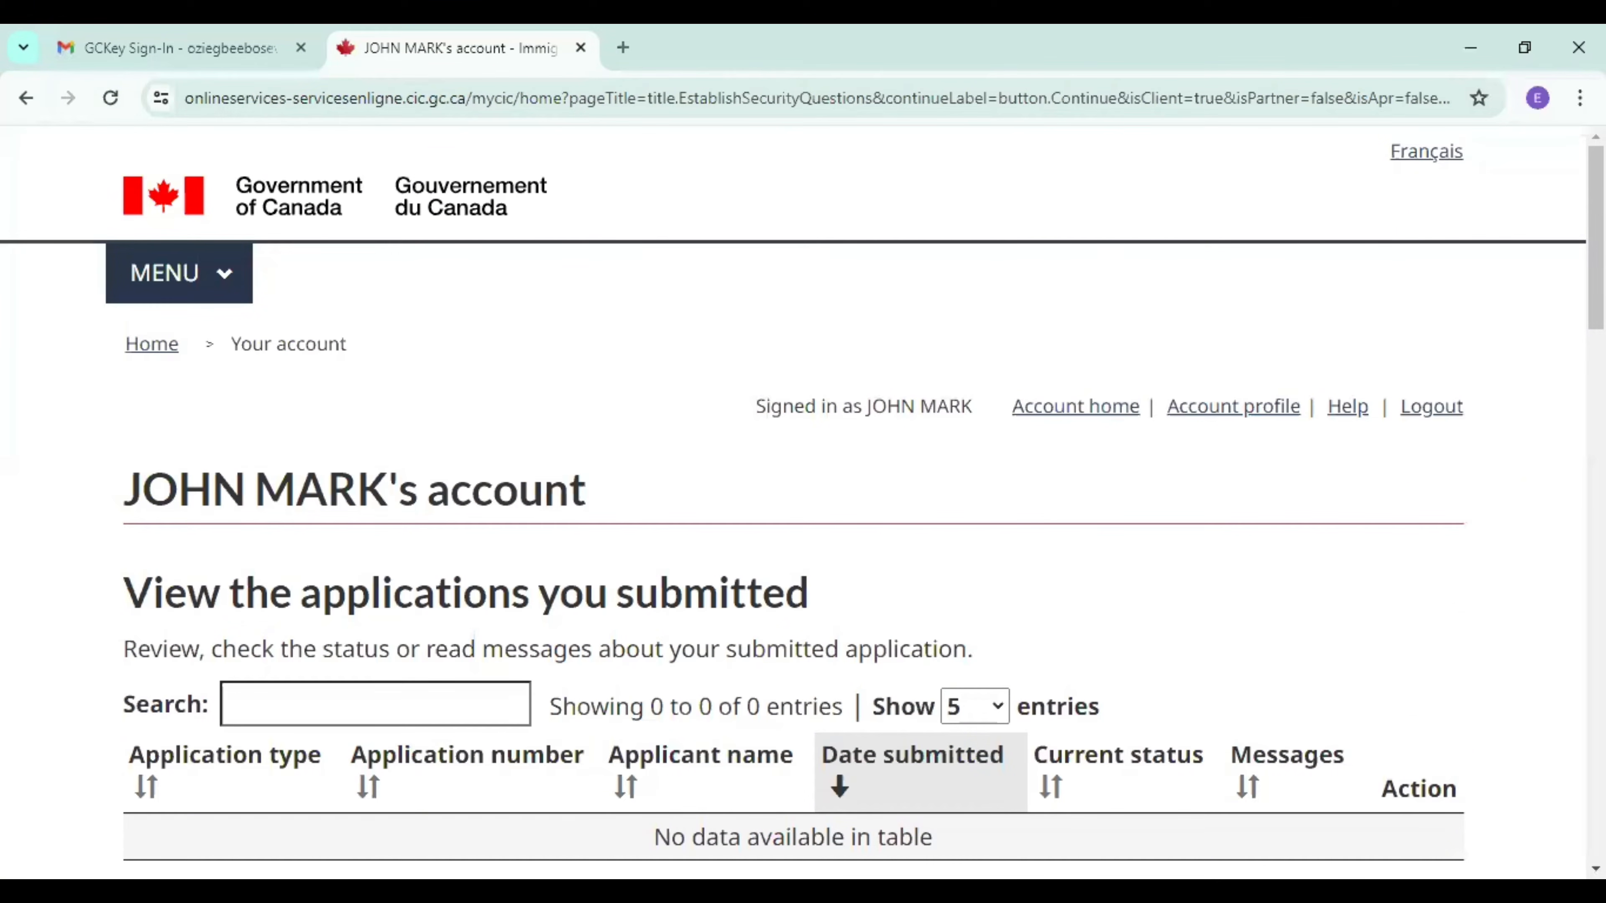
Review the account home page's sections for submitted applications, unsubmitted applications and starting an application.
{"action": "scroll", "coordinate": [802, 500], "scroll_direction": "down", "scroll_amount": 9}
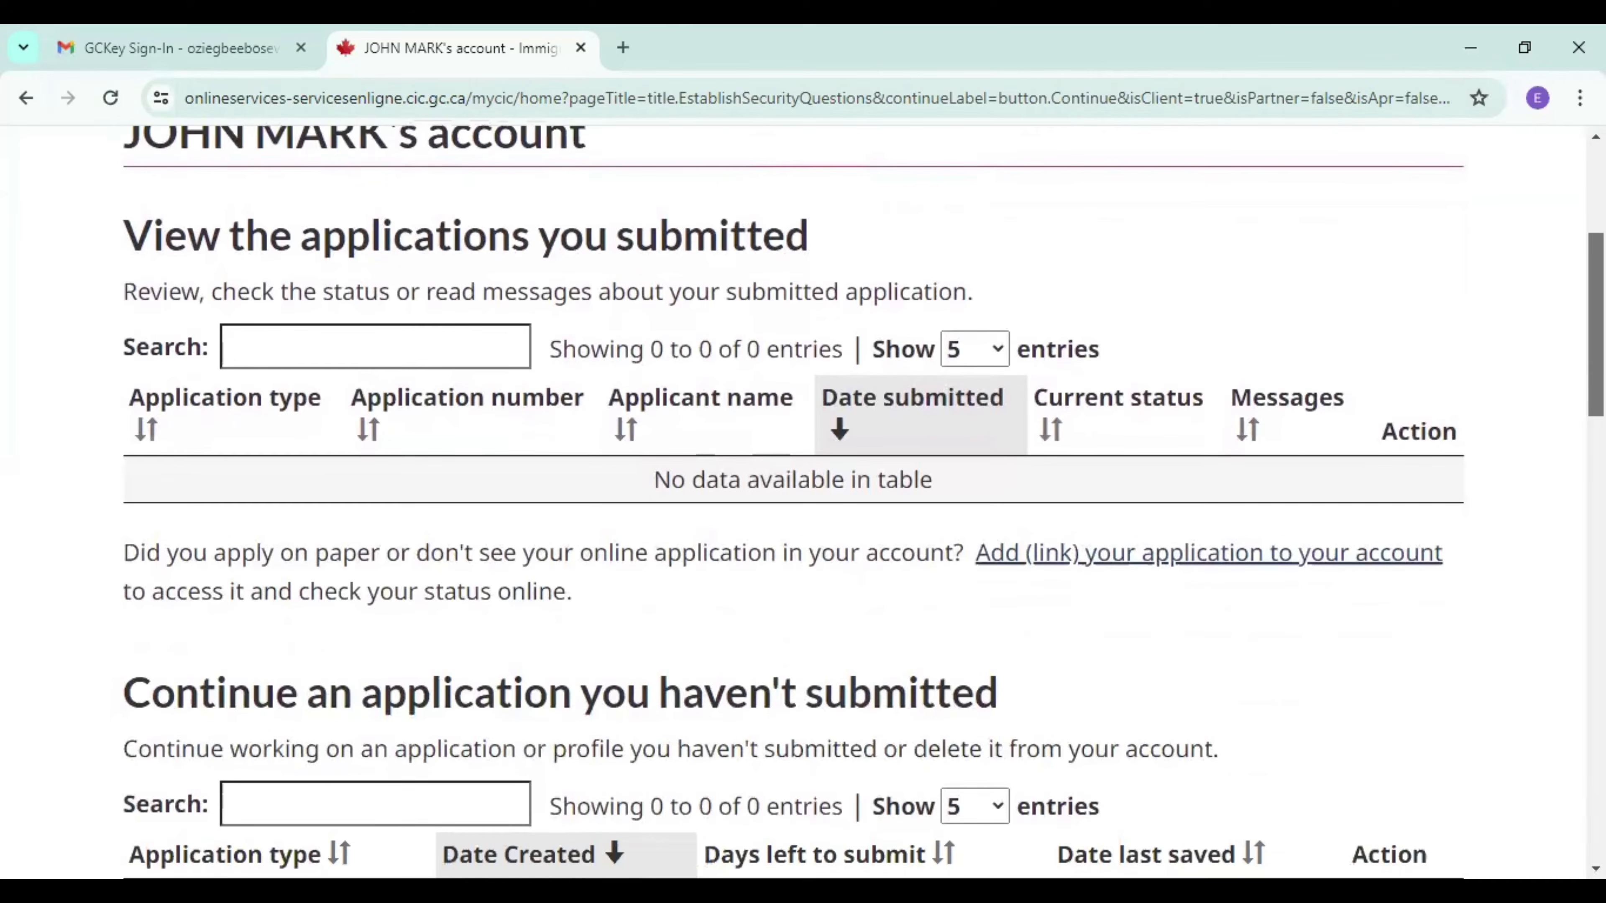
{"action": "scroll", "coordinate": [803, 499], "scroll_direction": "down", "scroll_amount": 3}
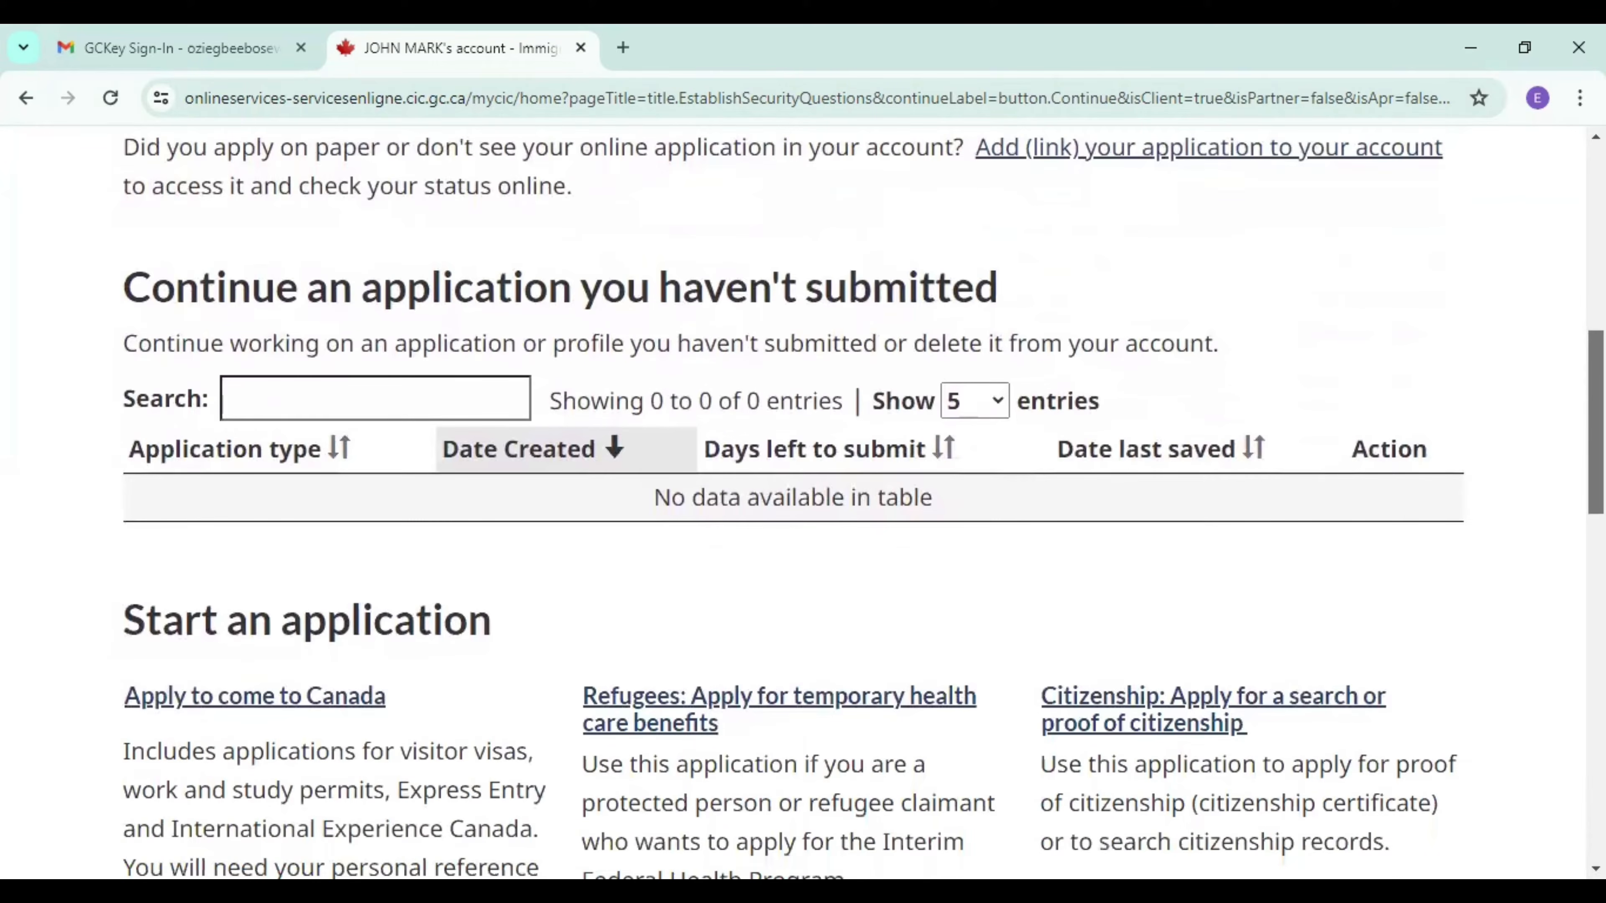
{"action": "scroll", "coordinate": [803, 500], "scroll_direction": "up", "scroll_amount": 2}
{"action": "scroll", "coordinate": [803, 500], "scroll_direction": "up", "scroll_amount": 2}
{"action": "scroll", "coordinate": [803, 499], "scroll_direction": "down", "scroll_amount": 6}
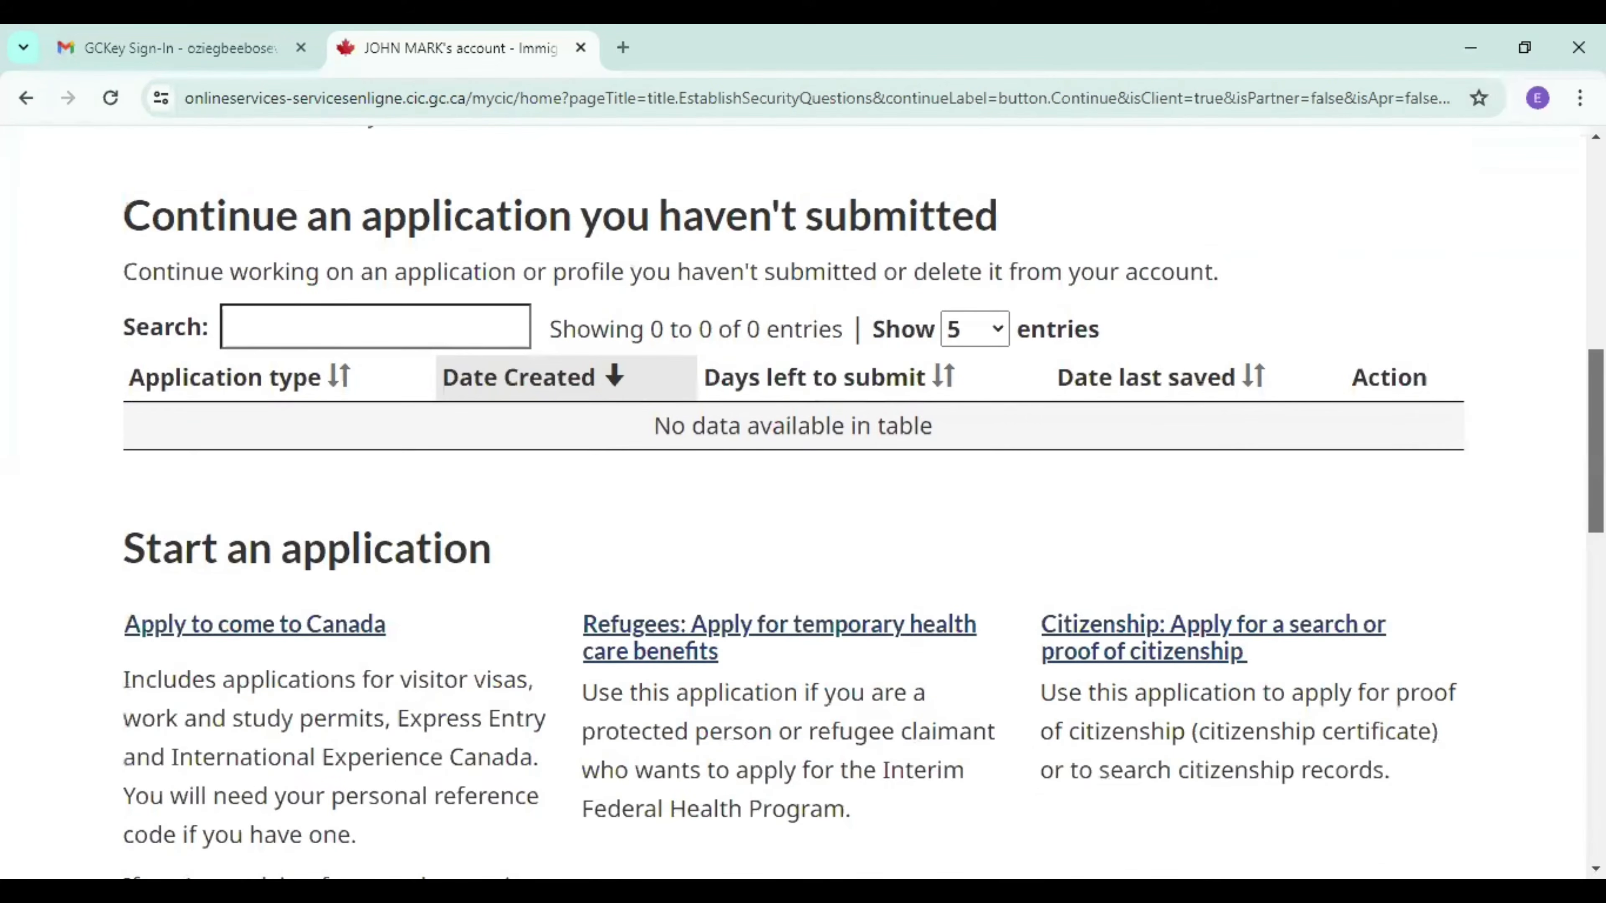
{"action": "scroll", "coordinate": [802, 499], "scroll_direction": "down", "scroll_amount": 5}
{"action": "scroll", "coordinate": [803, 500], "scroll_direction": "up", "scroll_amount": 10}
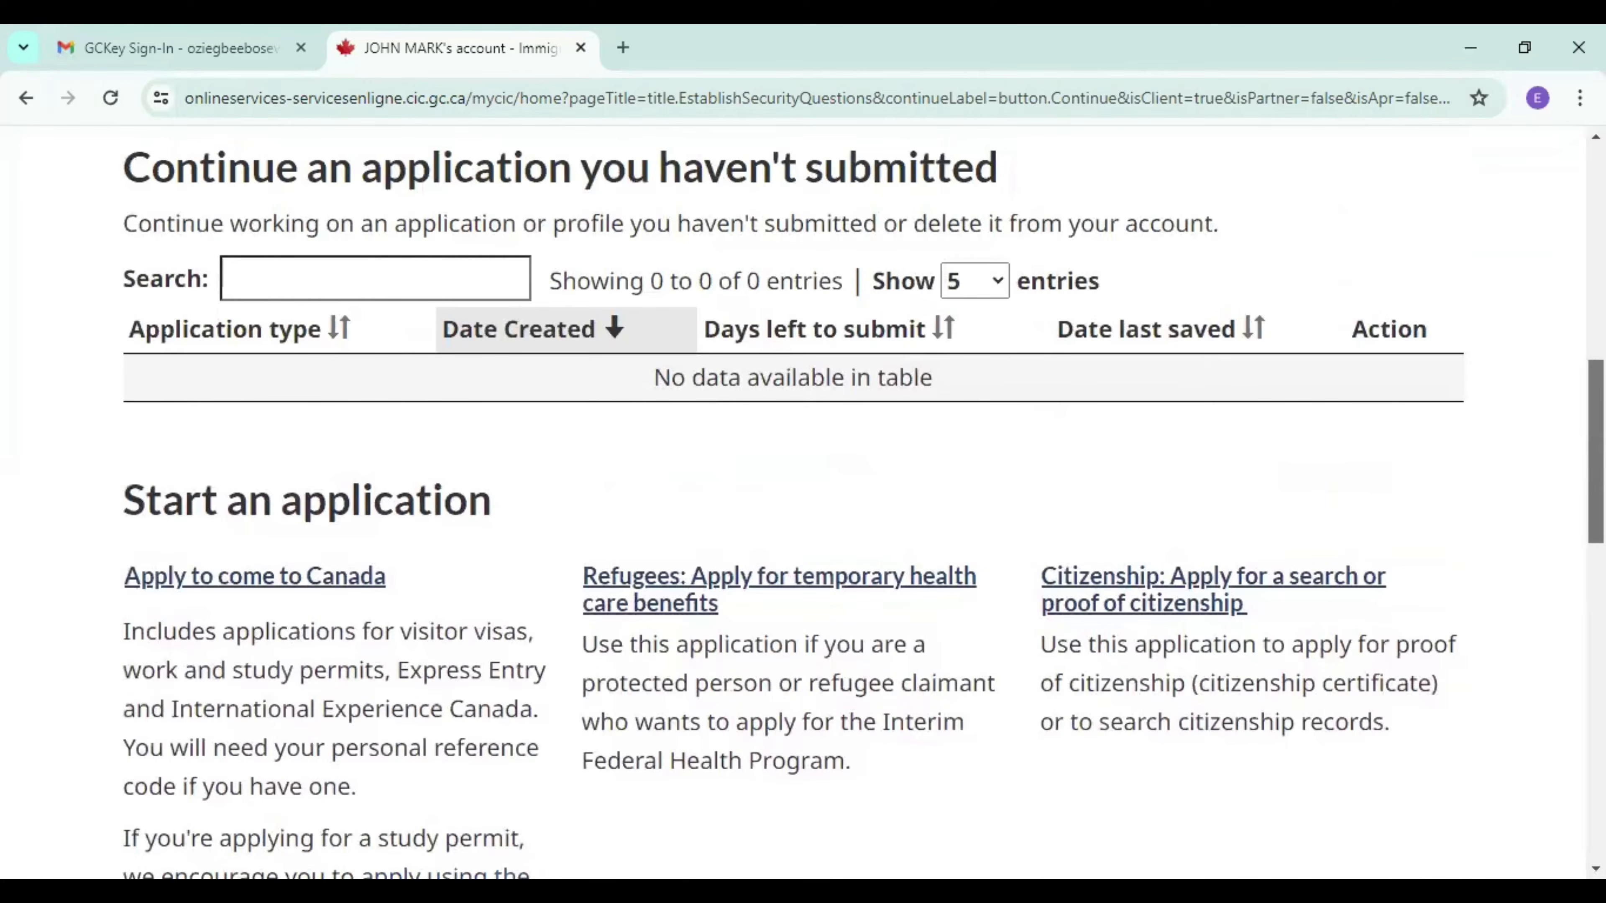
{"action": "scroll", "coordinate": [803, 499], "scroll_direction": "up", "scroll_amount": 4}
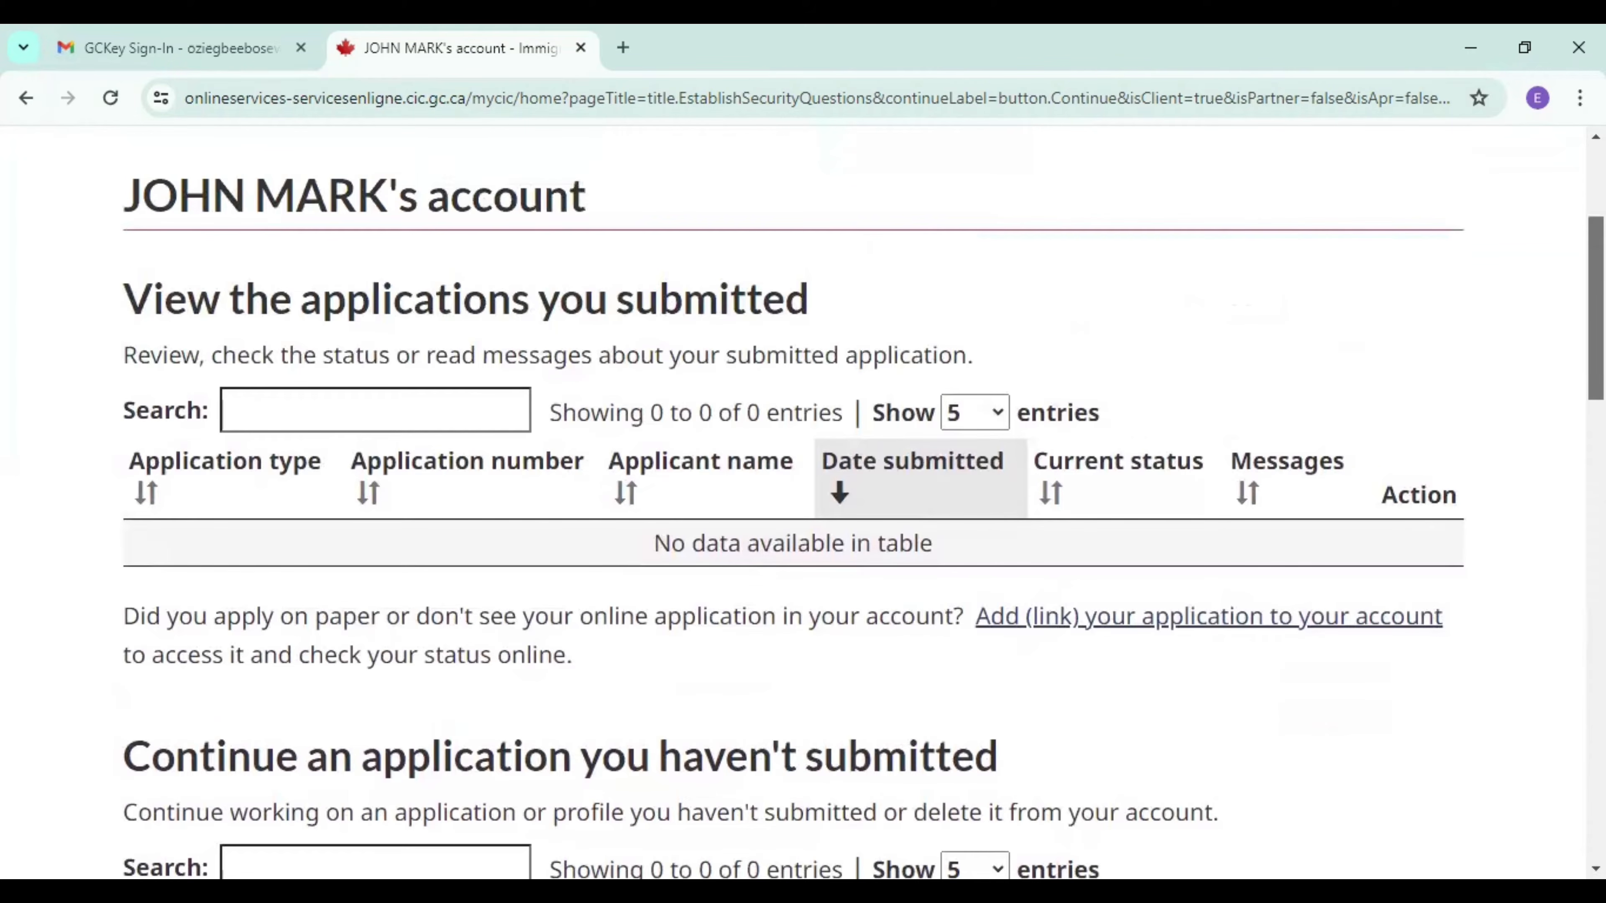
{"action": "scroll", "coordinate": [803, 500], "scroll_direction": "up", "scroll_amount": 2}
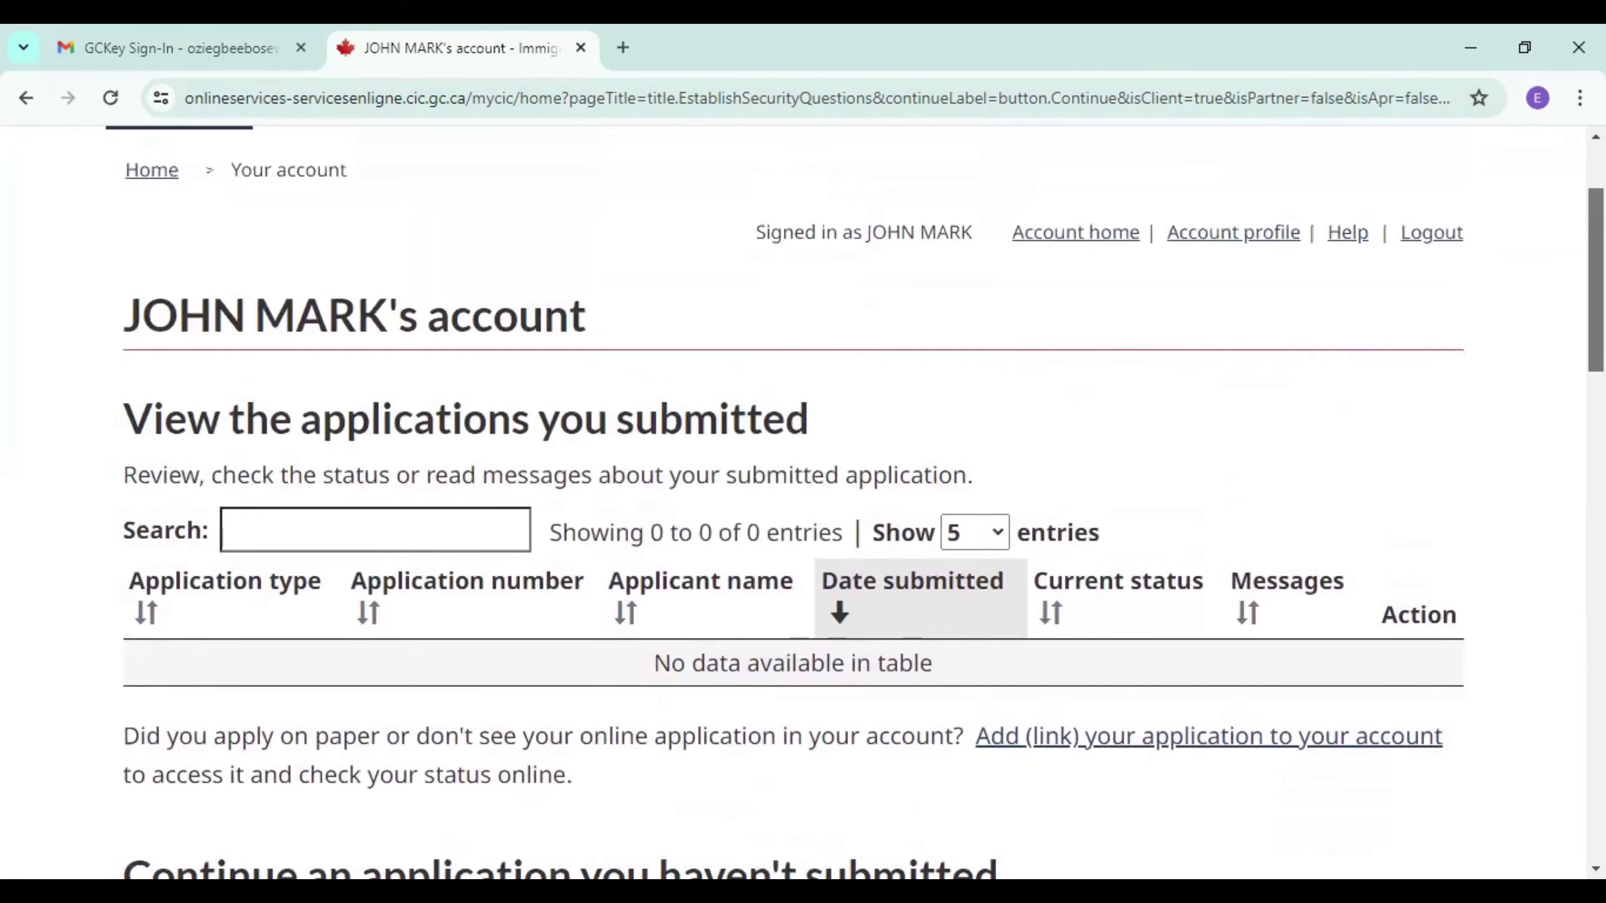
{"action": "scroll", "coordinate": [803, 500], "scroll_direction": "down", "scroll_amount": 2}
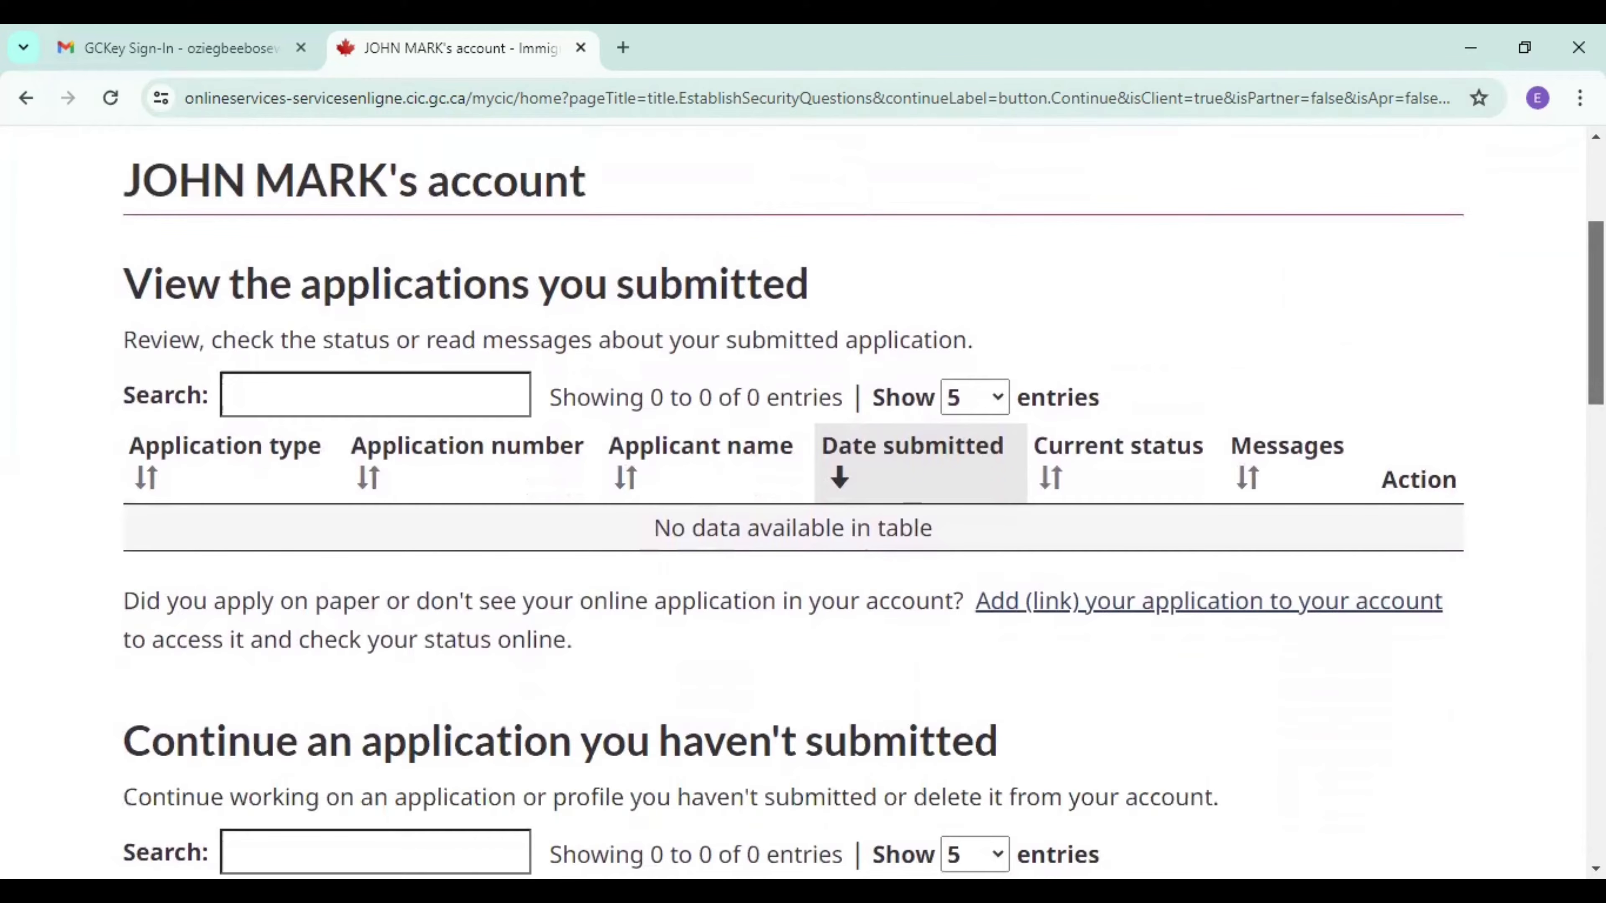
{"action": "scroll", "coordinate": [802, 500], "scroll_direction": "down", "scroll_amount": 4}
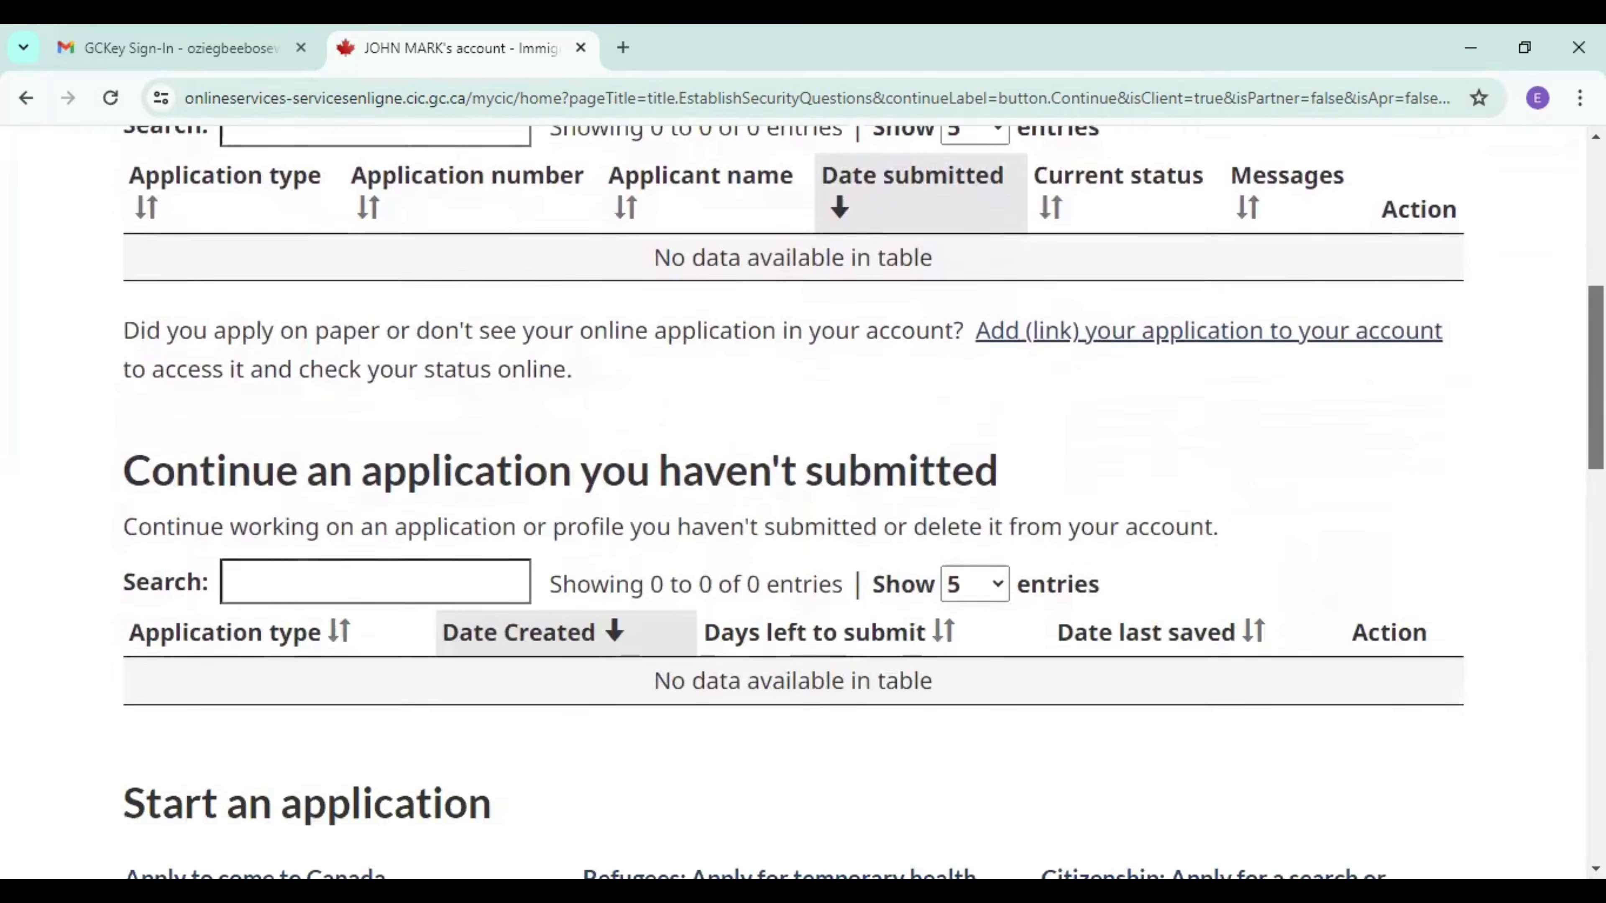
{"action": "scroll", "coordinate": [803, 500], "scroll_direction": "down", "scroll_amount": 6}
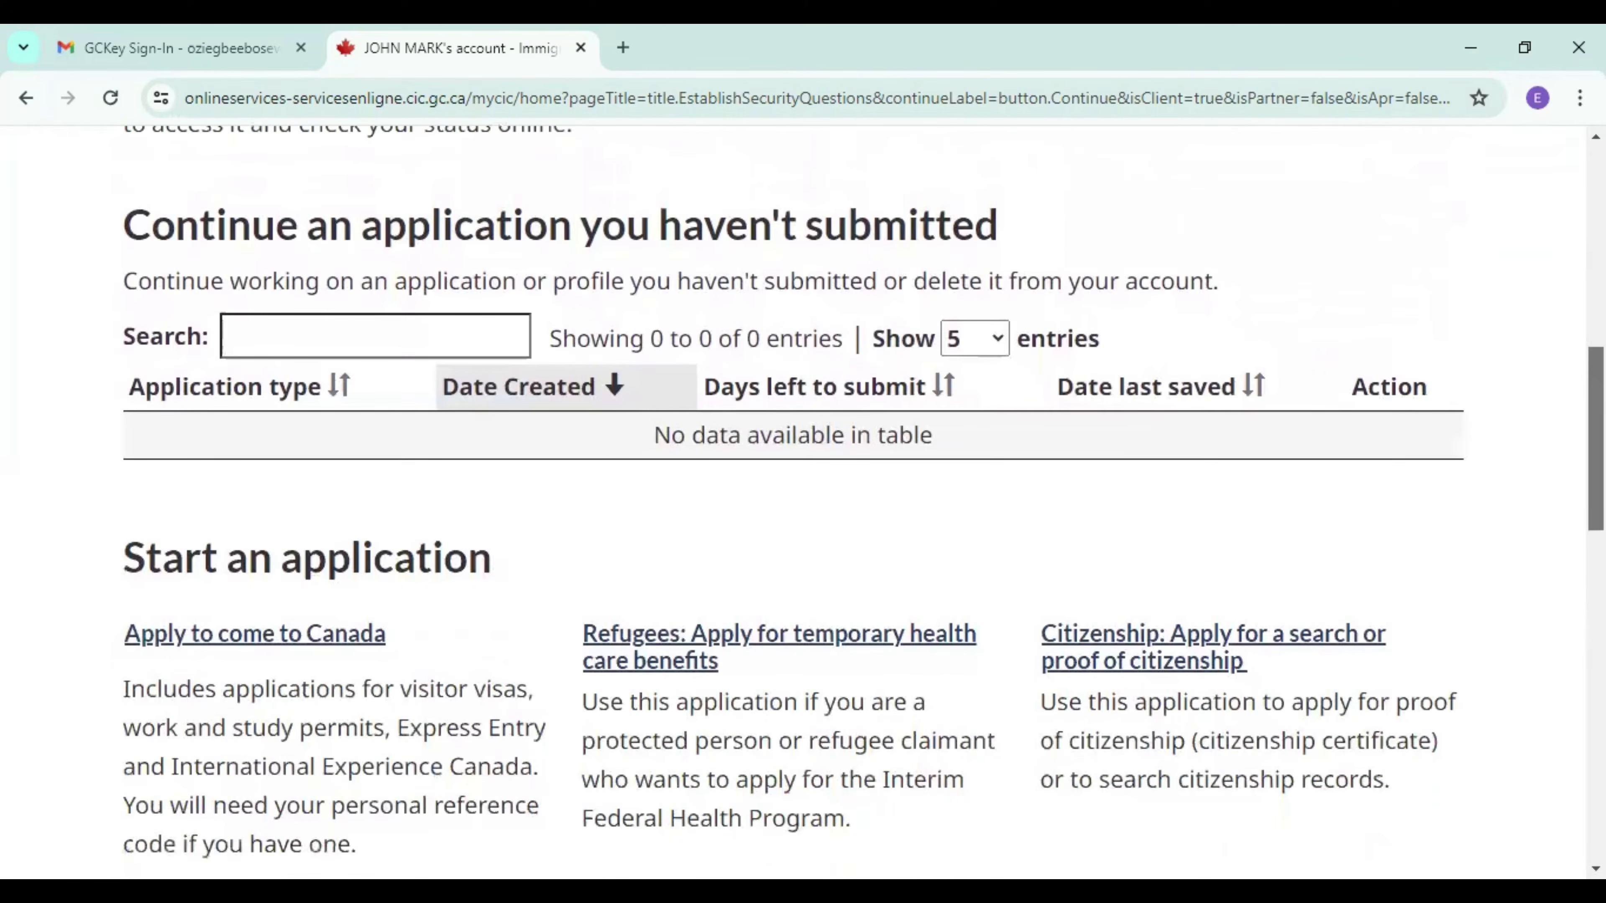
{"action": "scroll", "coordinate": [802, 500], "scroll_direction": "down", "scroll_amount": 6}
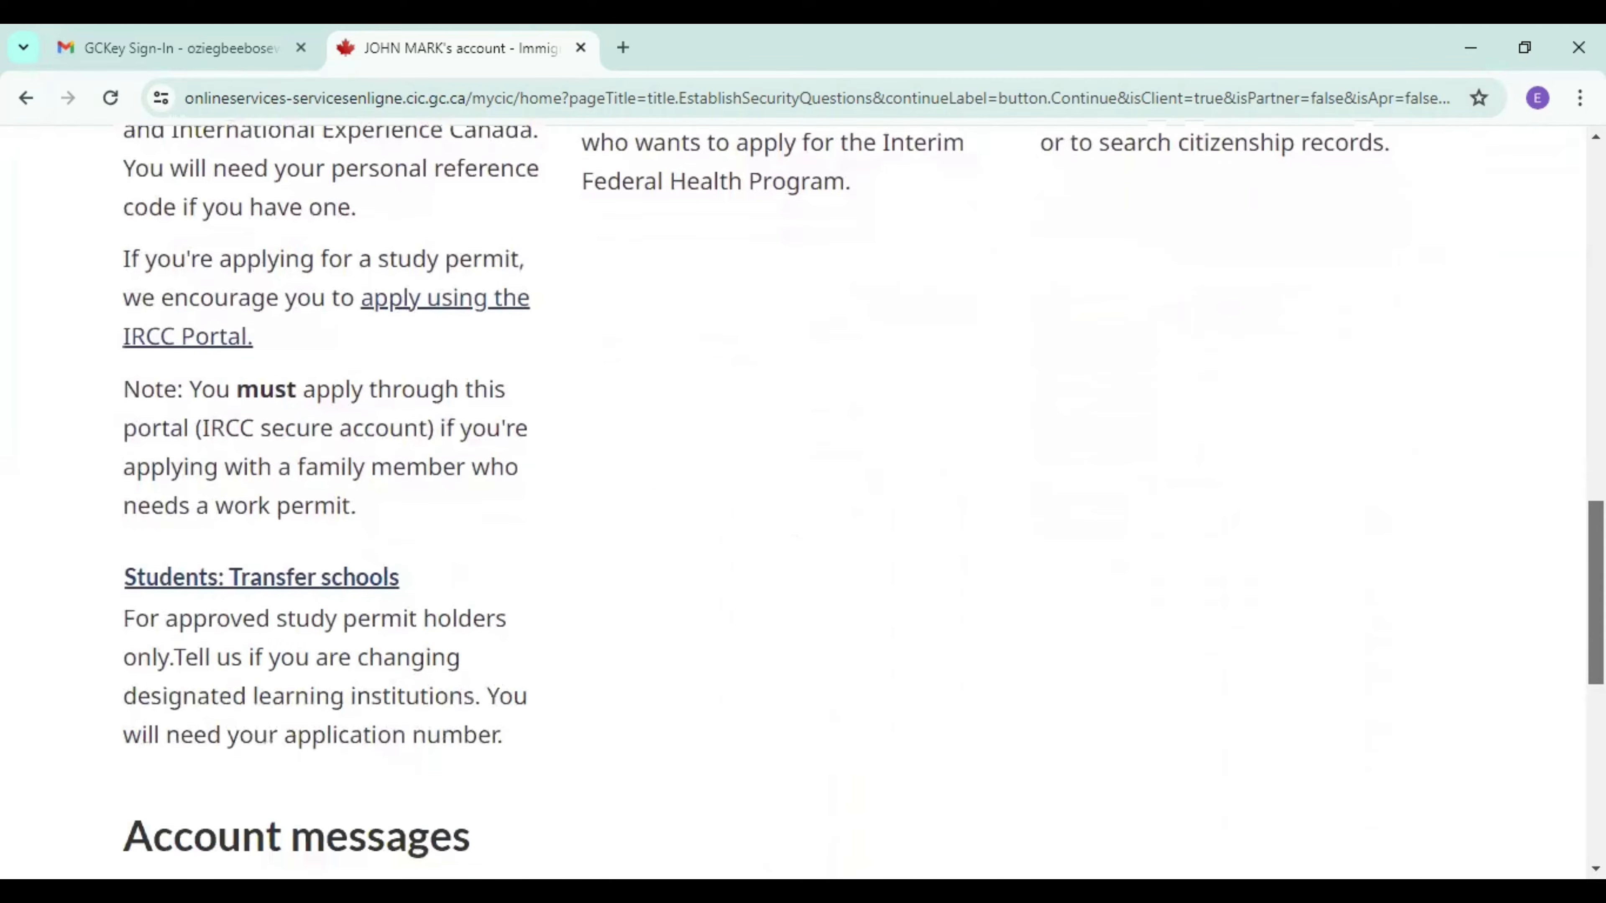
Start an "Apply to come to Canada" application and choose the Express Entry (EE) eligibility questionnaire without a personal reference code.
{"action": "scroll", "coordinate": [1552, 572], "scroll_direction": "up", "scroll_amount": 10}
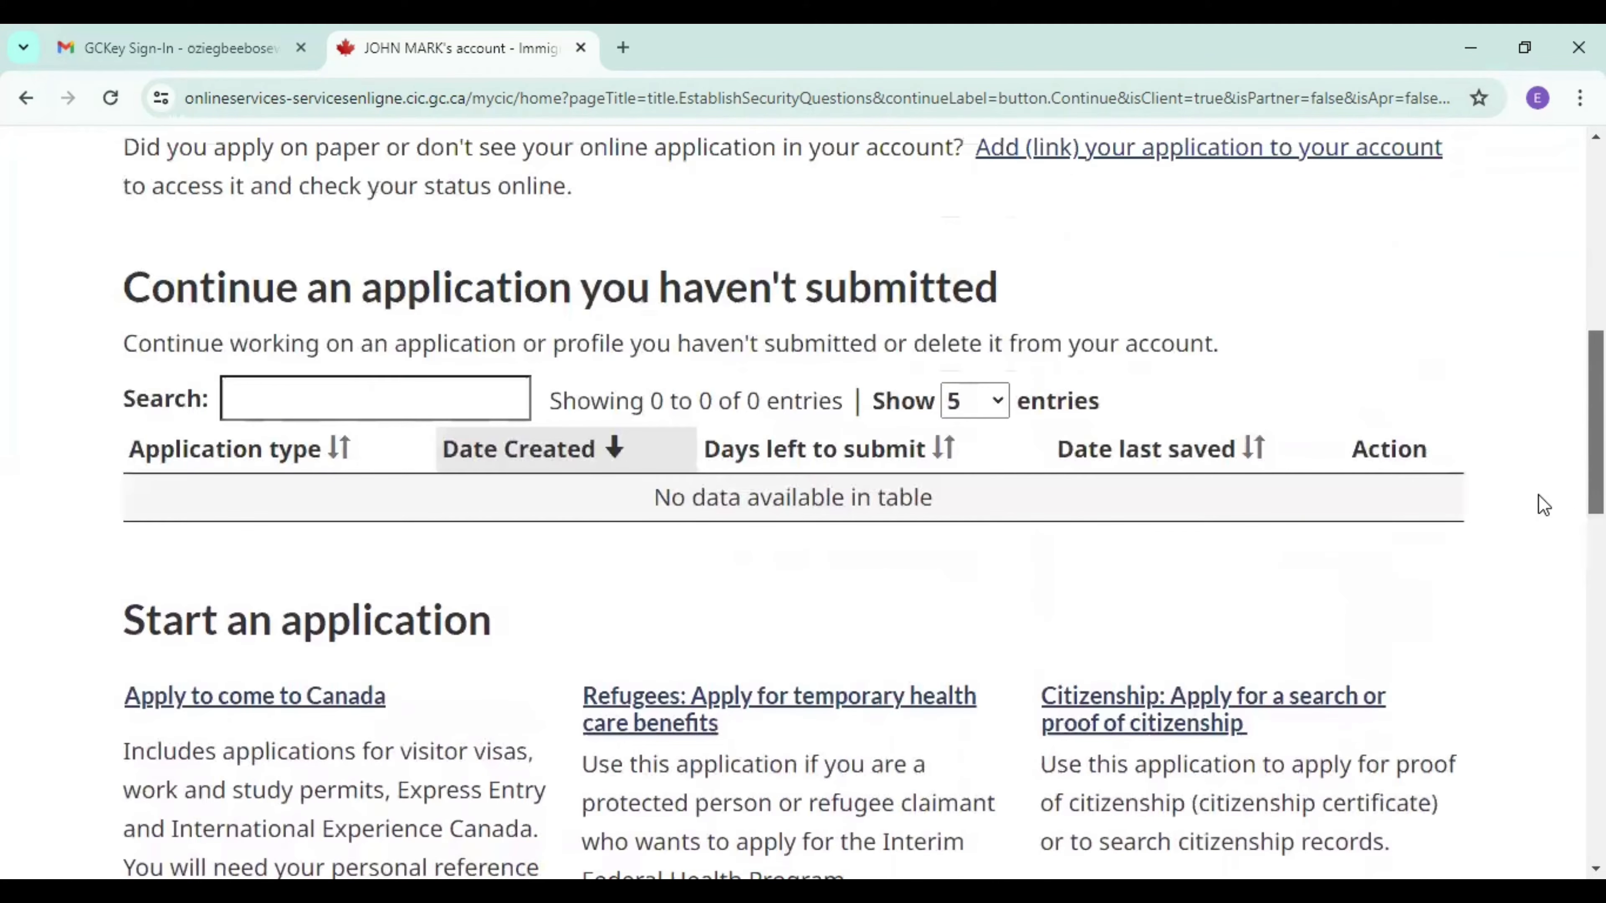
{"action": "left_click", "coordinate": [278, 702]}
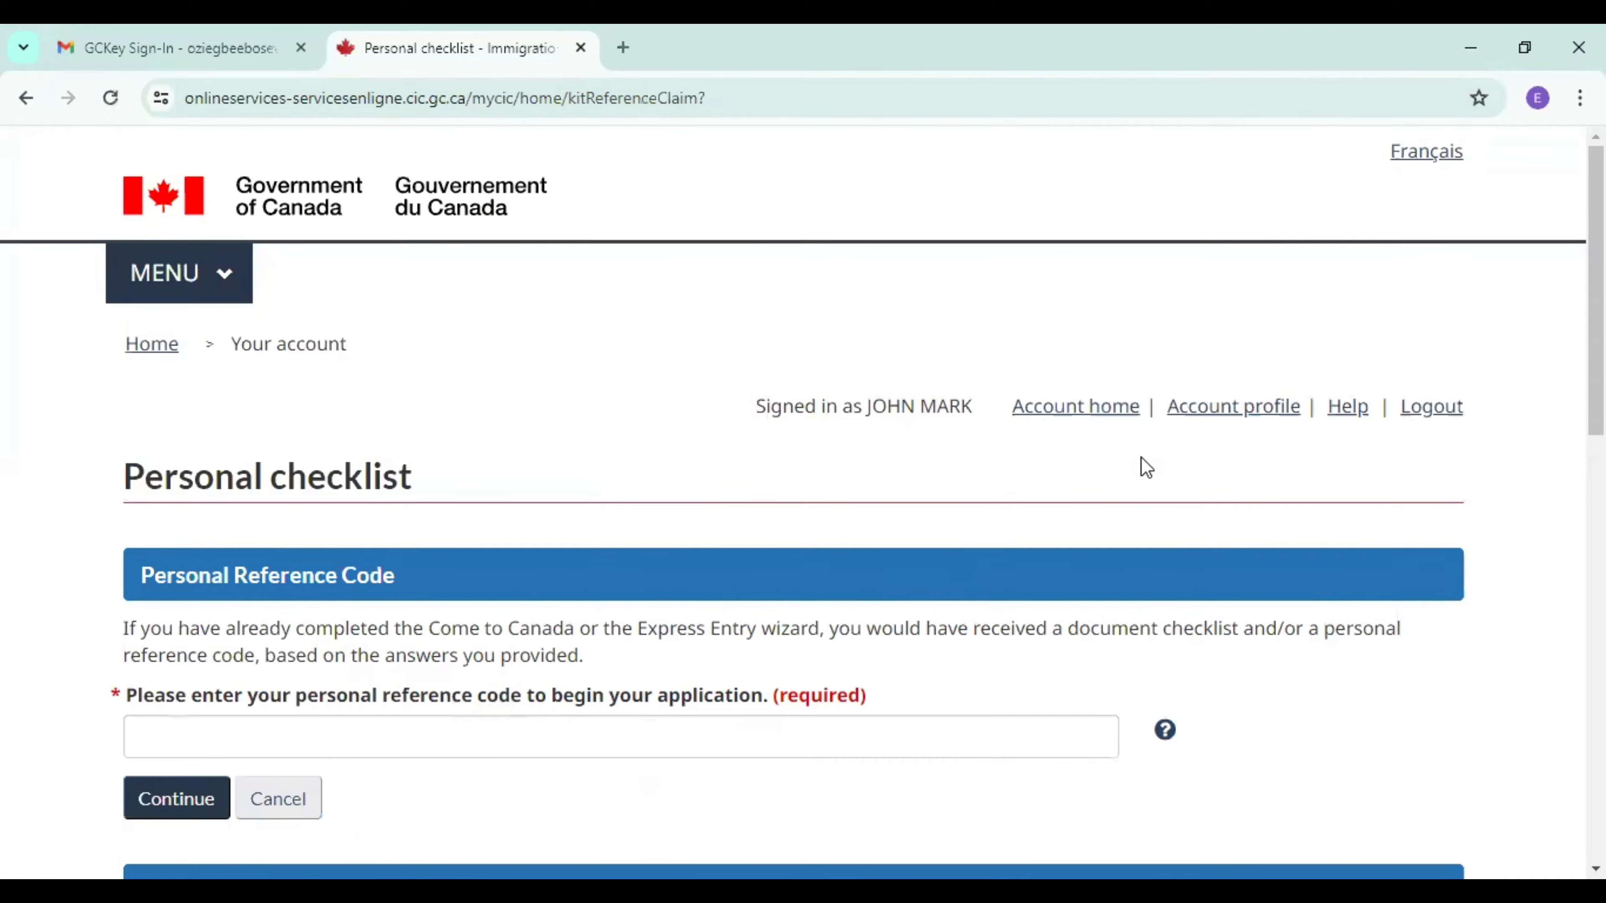
{"action": "scroll", "coordinate": [802, 500], "scroll_direction": "down", "scroll_amount": 2}
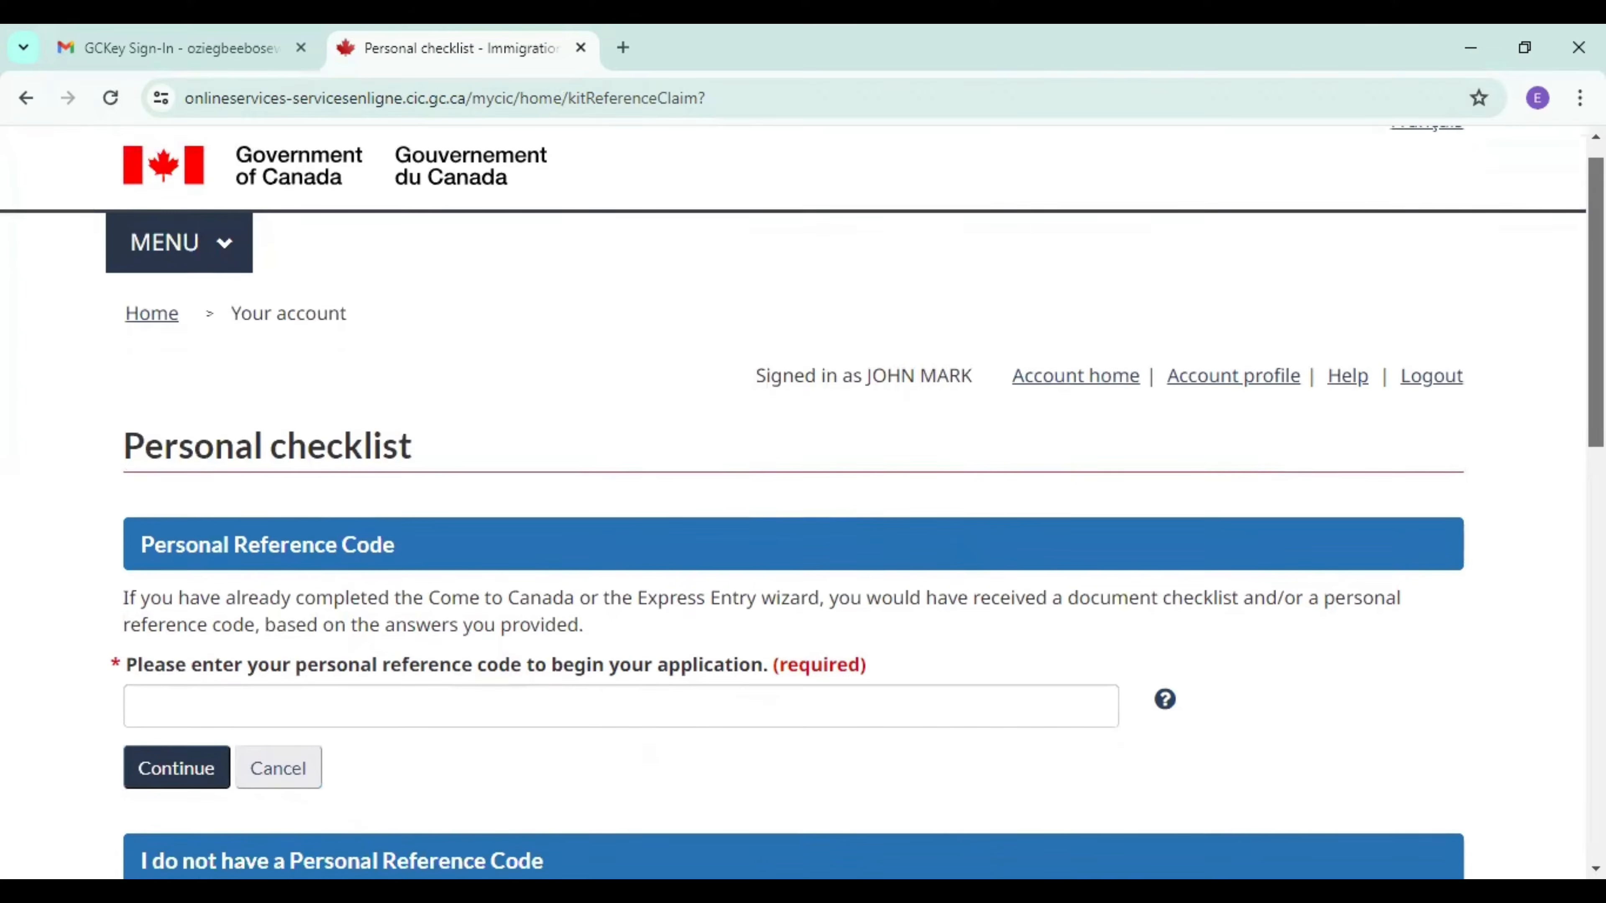
{"action": "scroll", "coordinate": [803, 500], "scroll_direction": "down", "scroll_amount": 1}
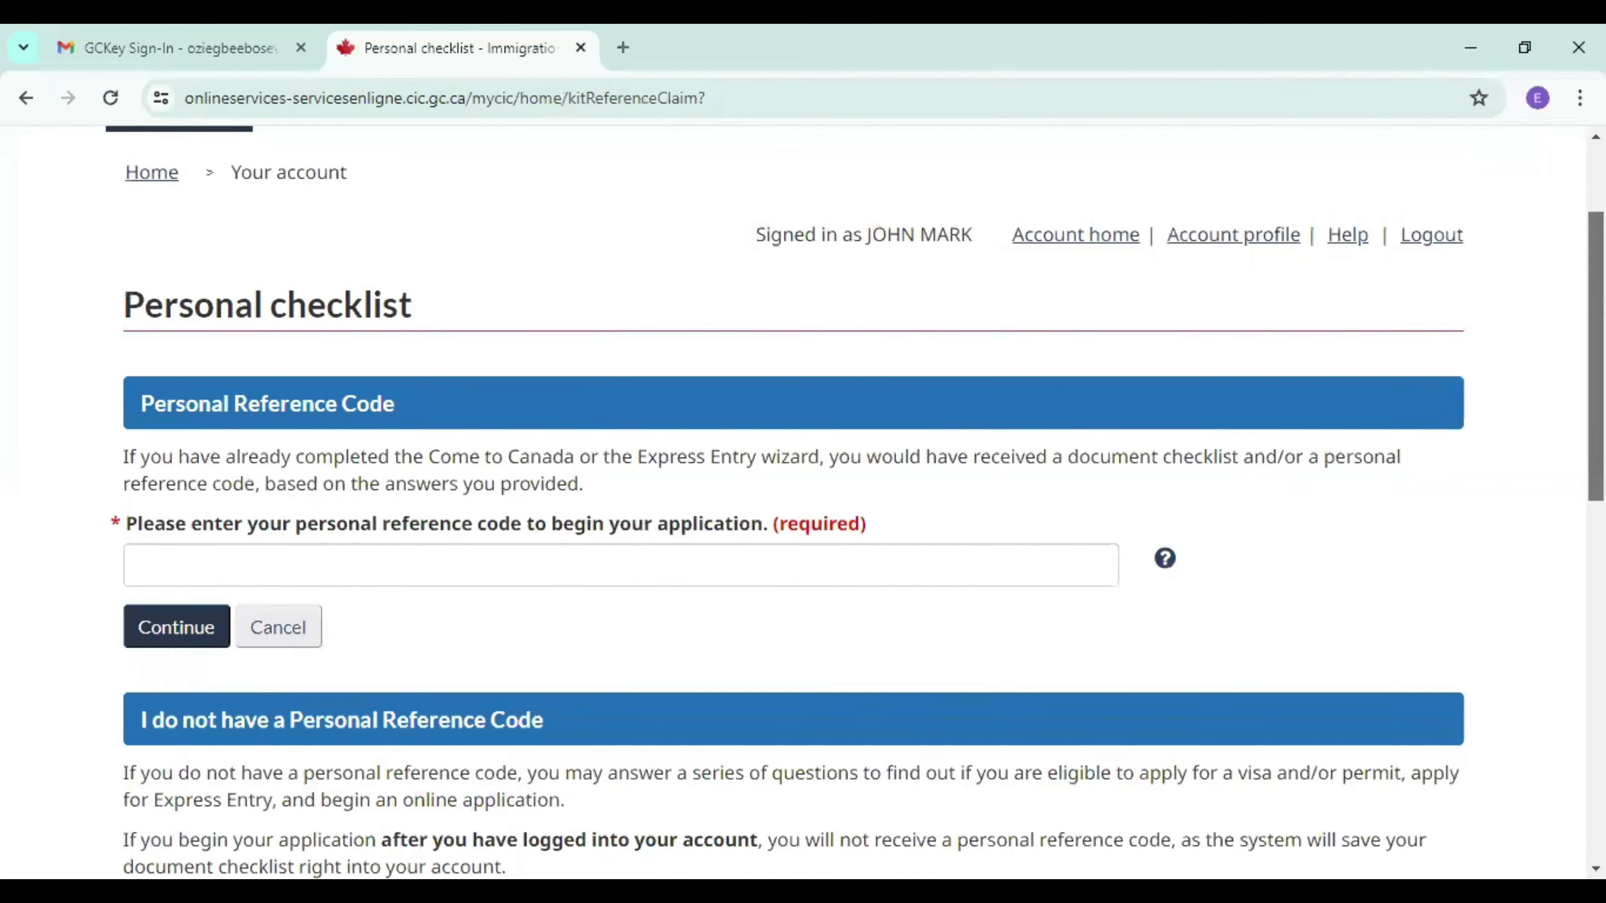
{"action": "scroll", "coordinate": [803, 500], "scroll_direction": "down", "scroll_amount": 1}
{"action": "scroll", "coordinate": [803, 500], "scroll_direction": "down", "scroll_amount": 5}
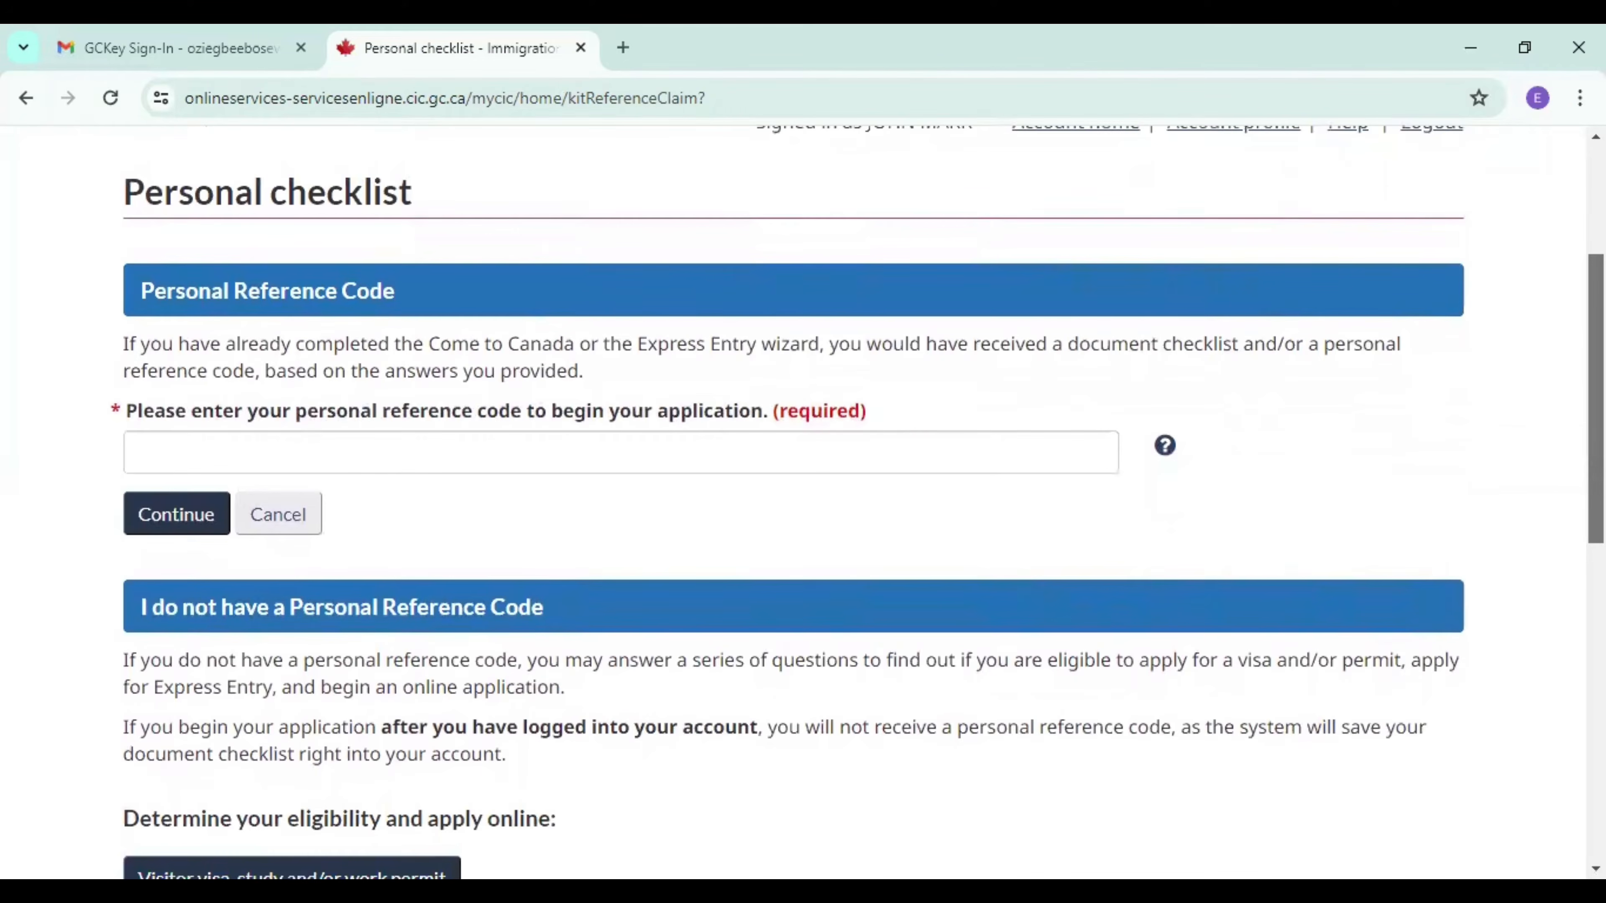
{"action": "scroll", "coordinate": [803, 500], "scroll_direction": "down", "scroll_amount": 1}
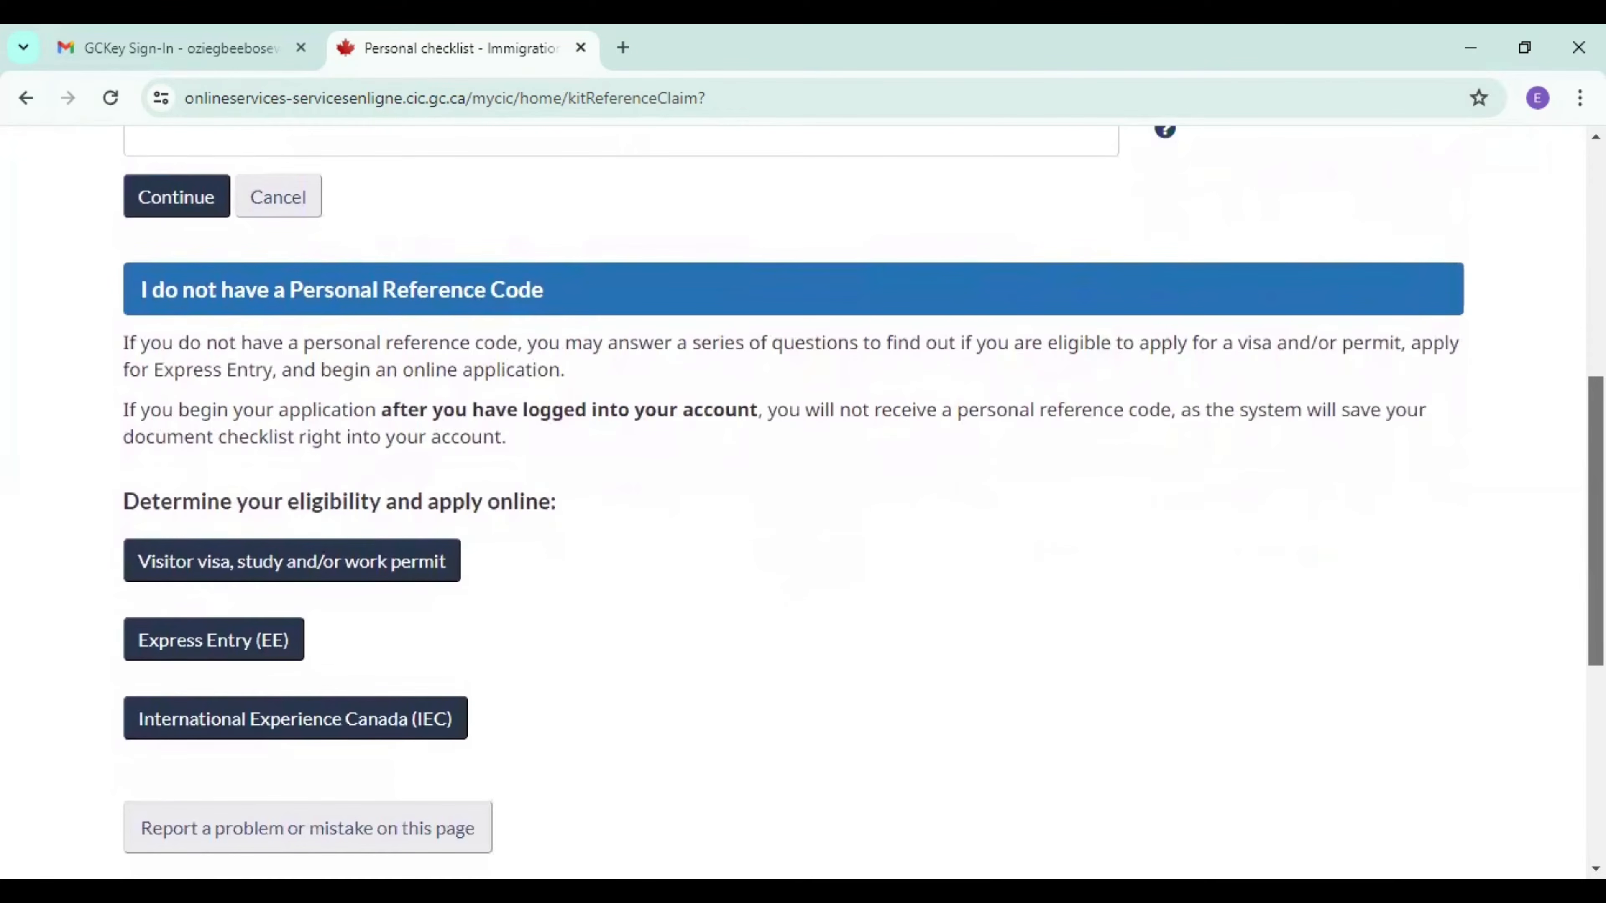
{"action": "left_click", "coordinate": [206, 641]}
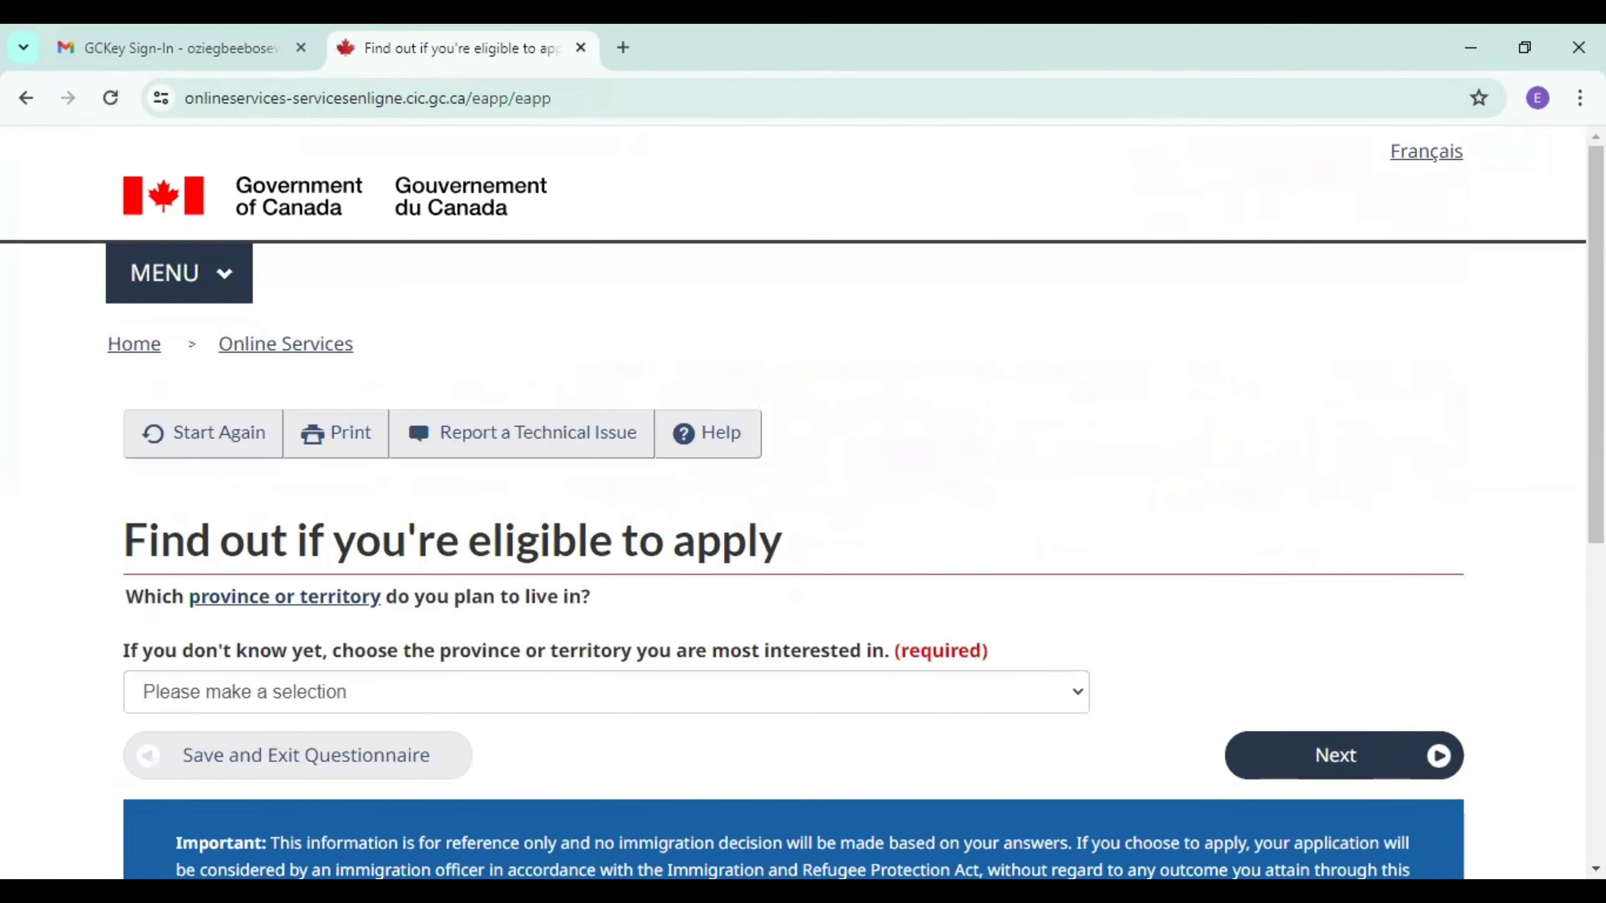
Answer the province or territory question with Ontario and continue to the following question.
{"action": "scroll", "coordinate": [803, 500], "scroll_direction": "down", "scroll_amount": 3}
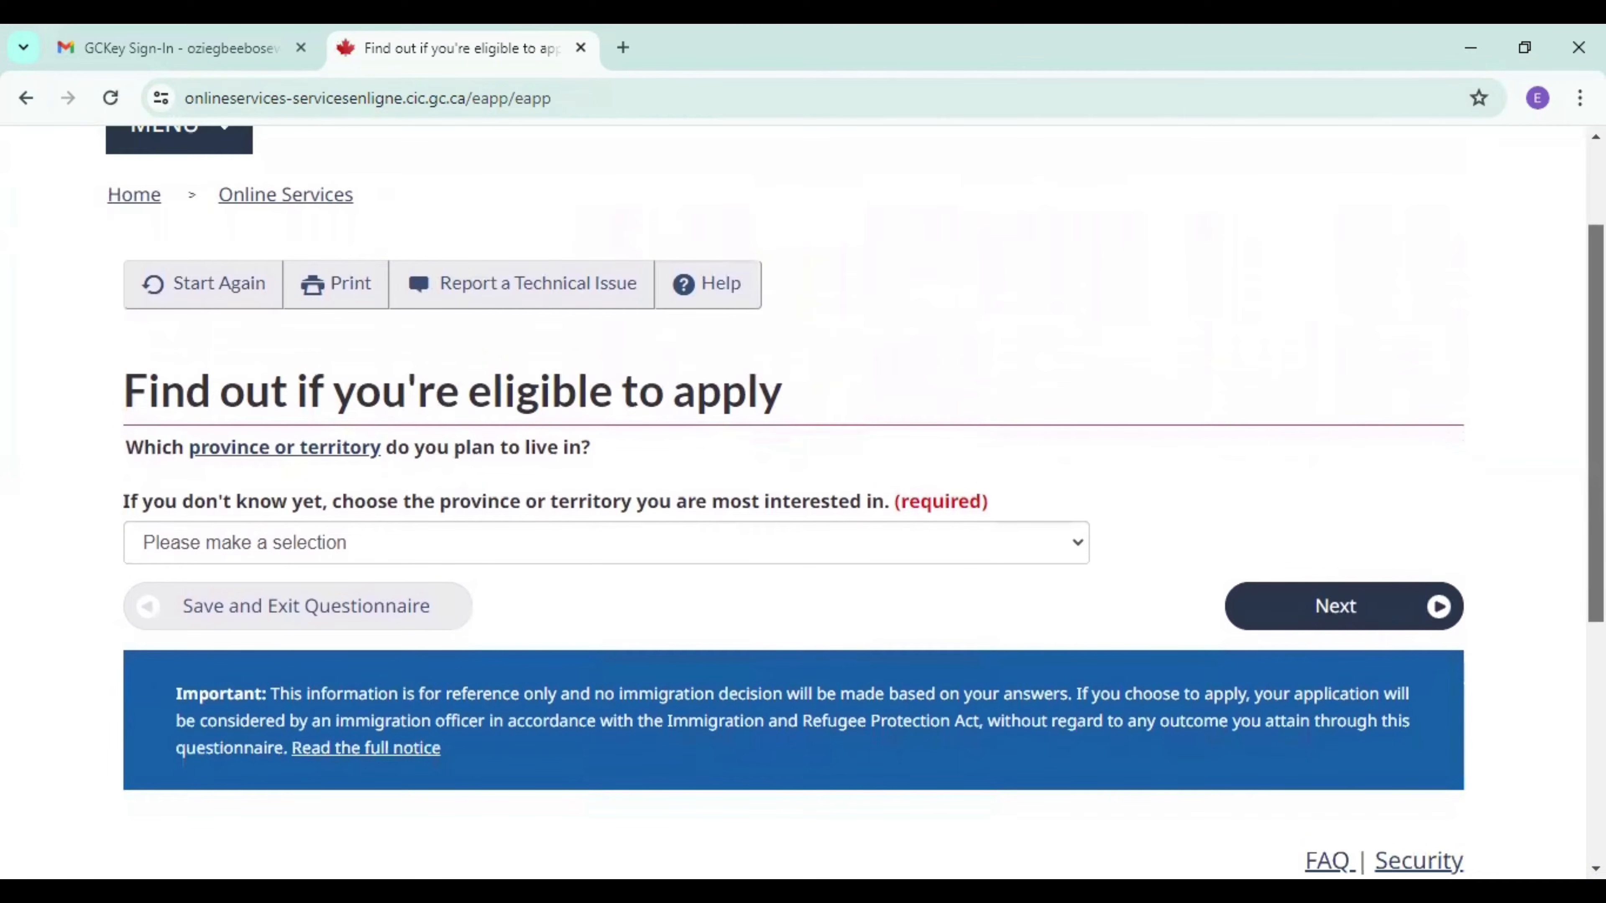
{"action": "scroll", "coordinate": [733, 474], "scroll_direction": "down", "scroll_amount": 2}
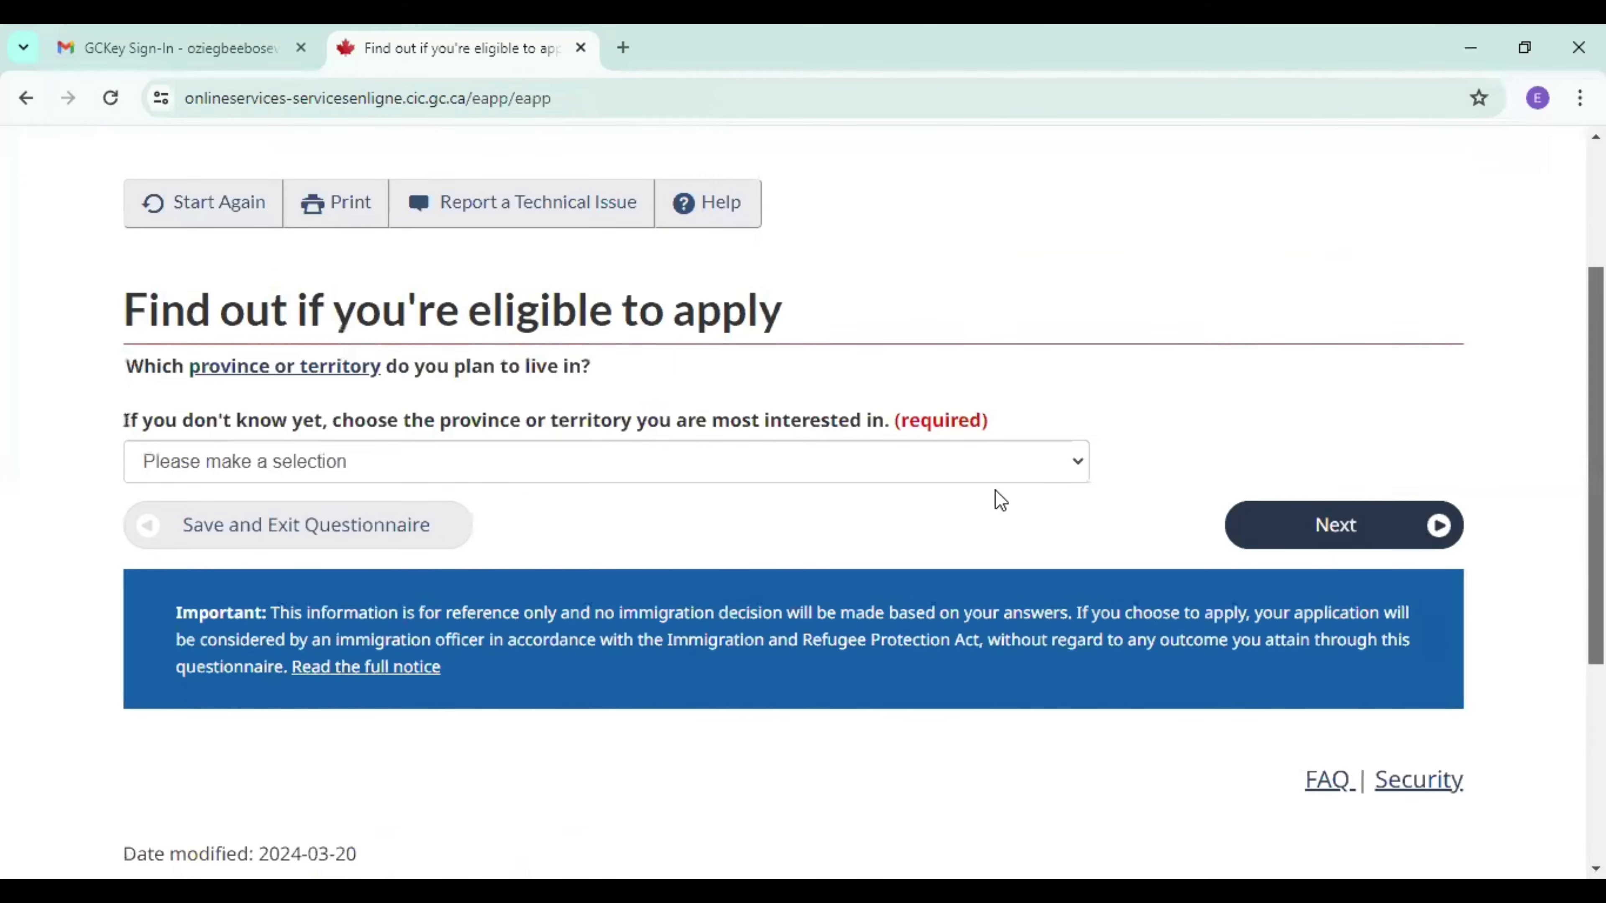
{"action": "left_click", "coordinate": [1011, 479]}
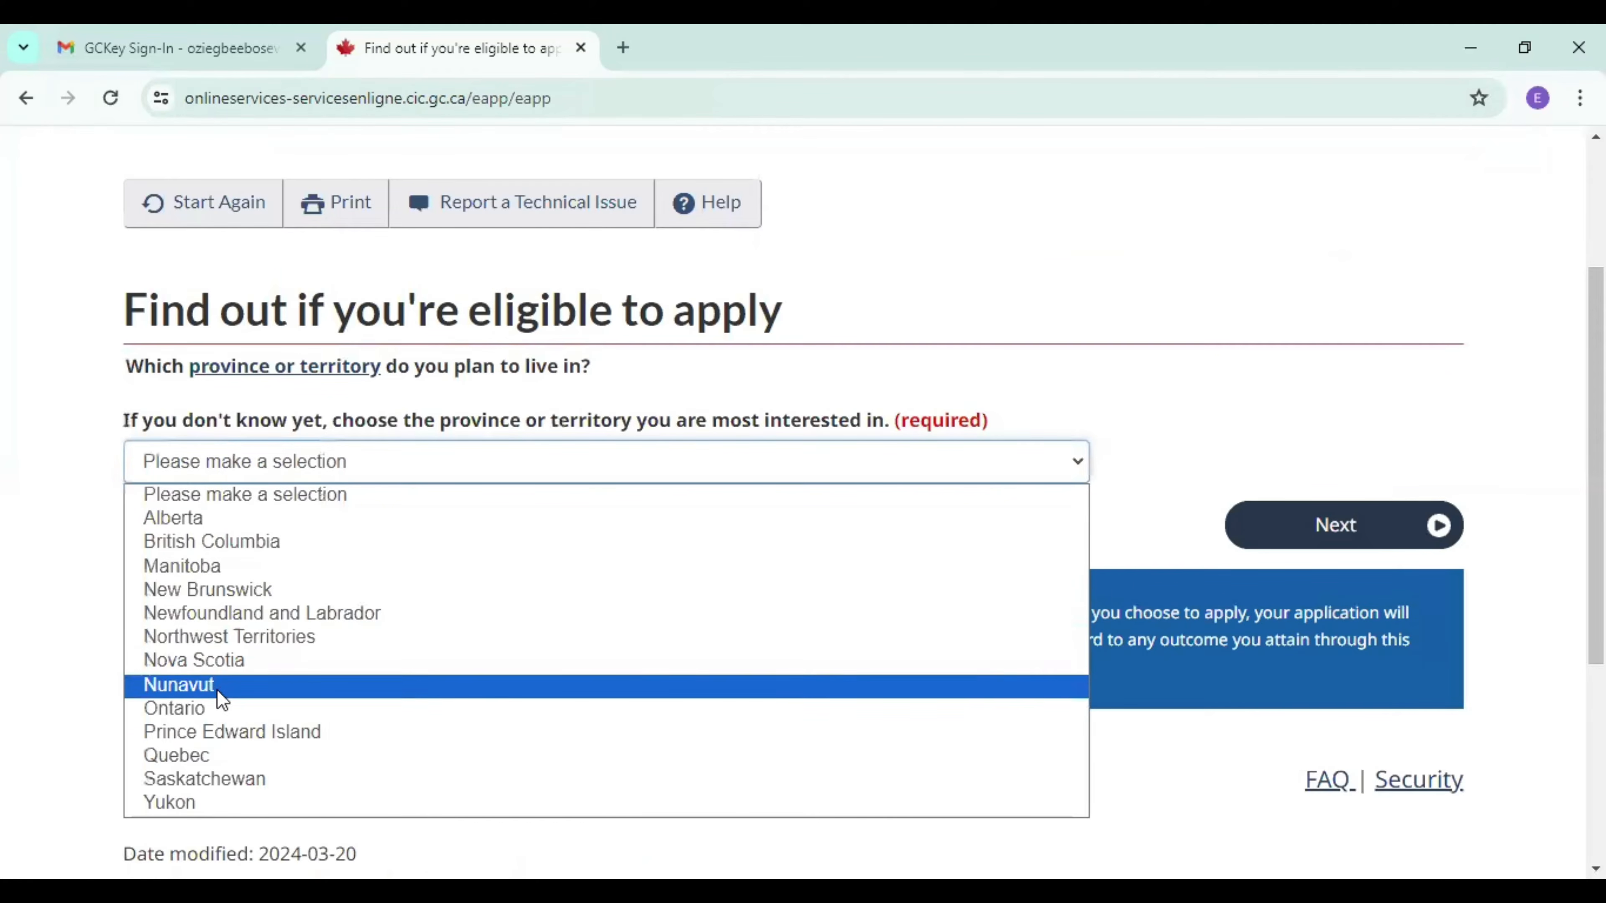
{"action": "left_click", "coordinate": [210, 709]}
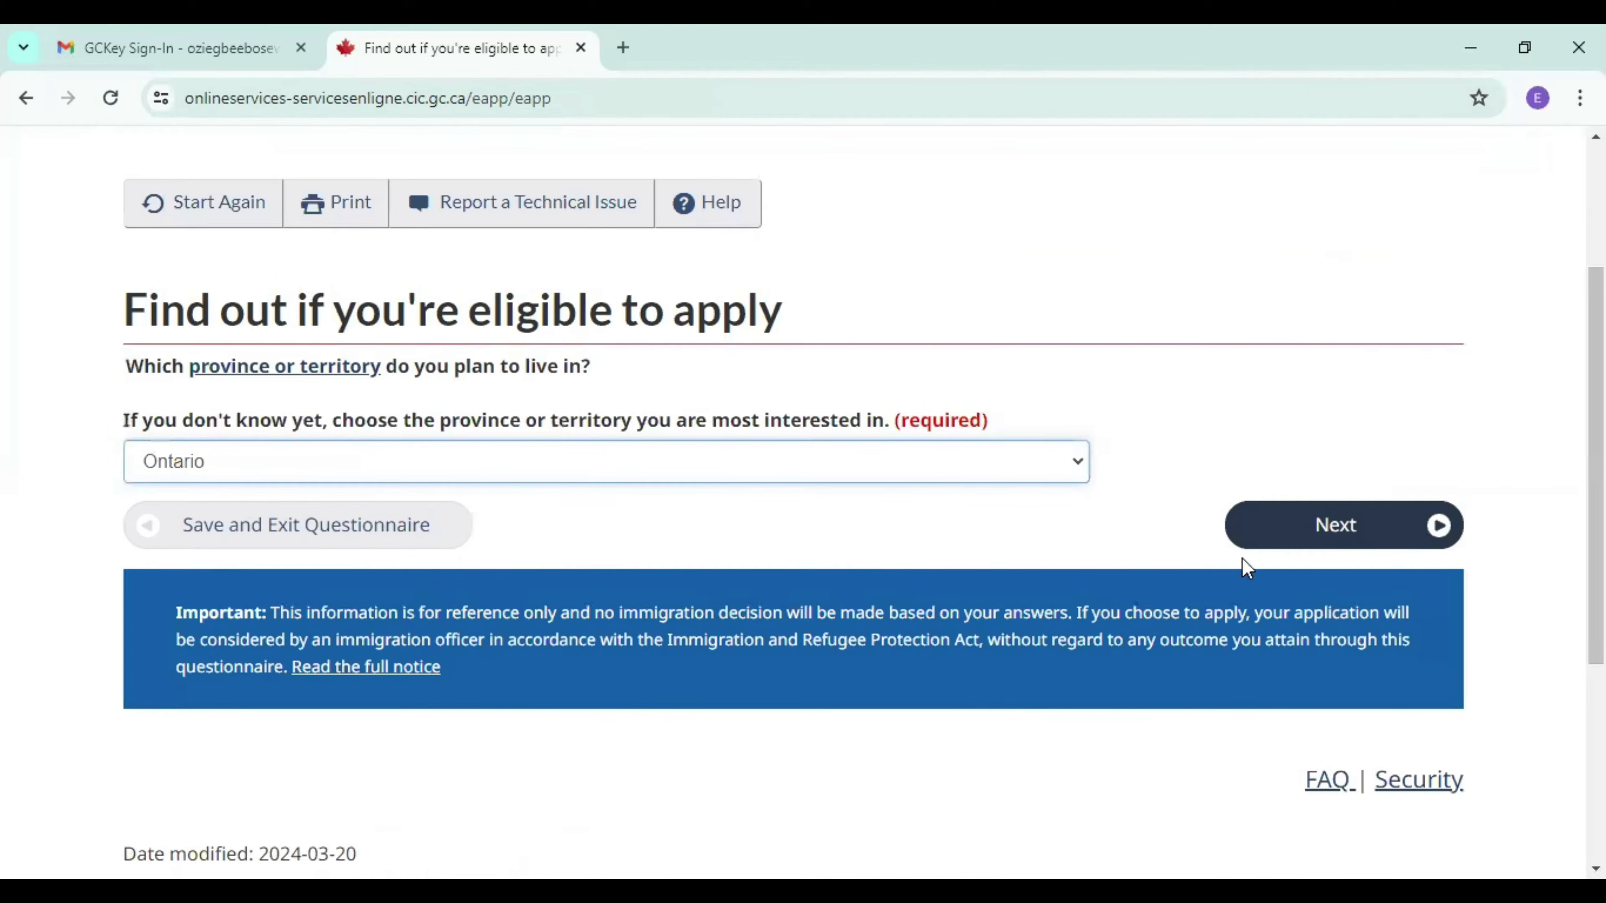
{"action": "left_click", "coordinate": [1320, 543]}
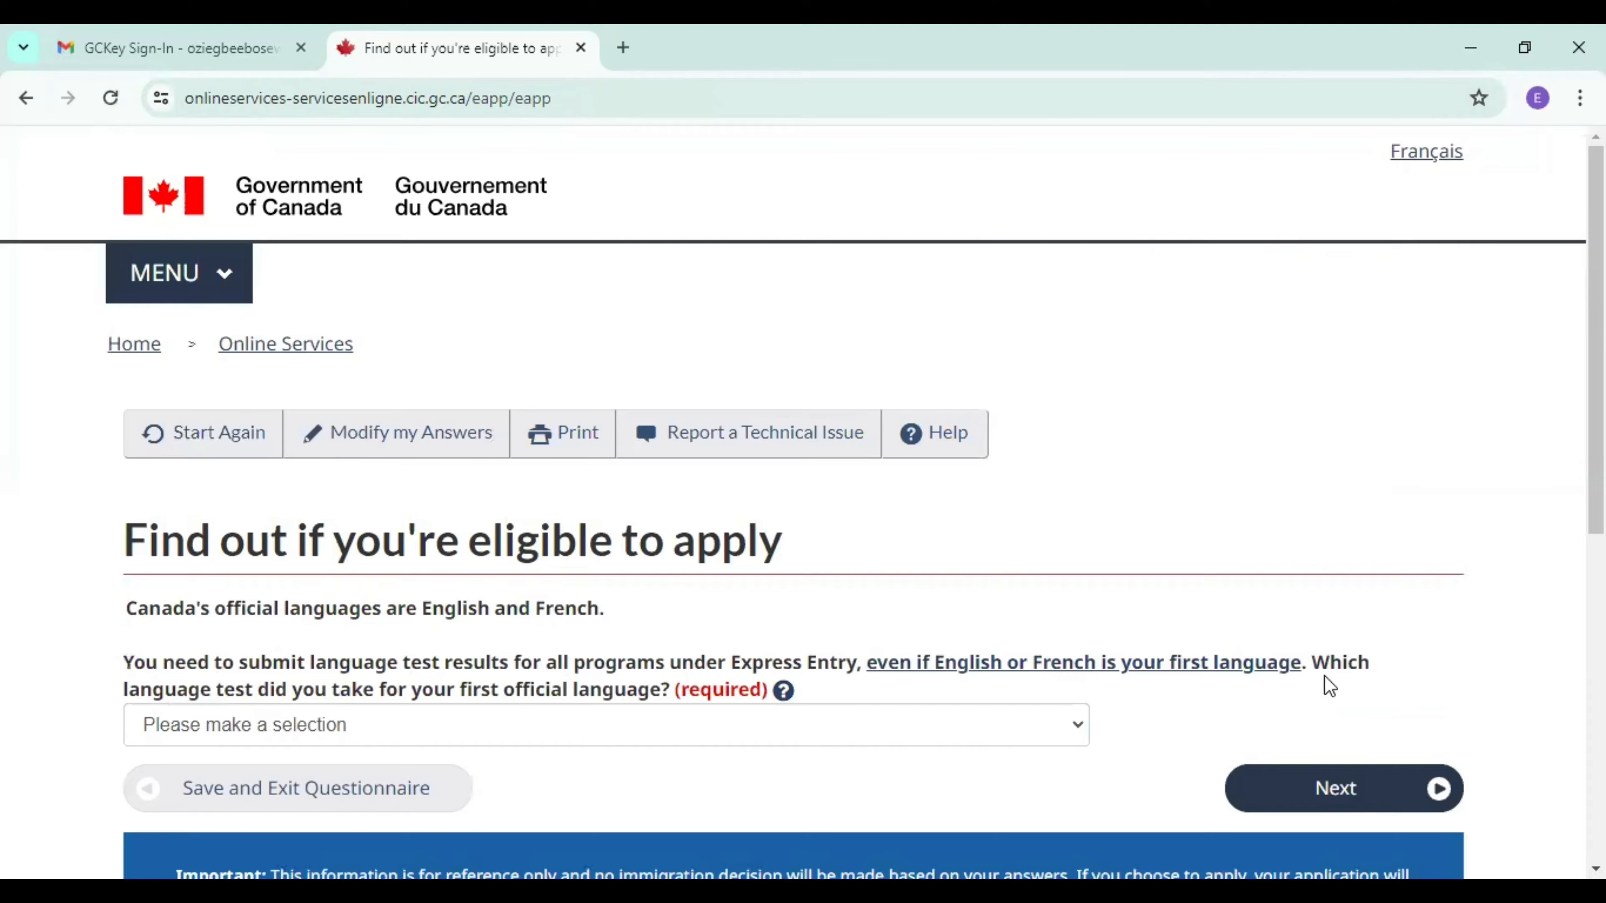
Choose CELPIP as the language test taken for the first official language and submit the answer.
{"action": "scroll", "coordinate": [611, 519], "scroll_direction": "down", "scroll_amount": 3}
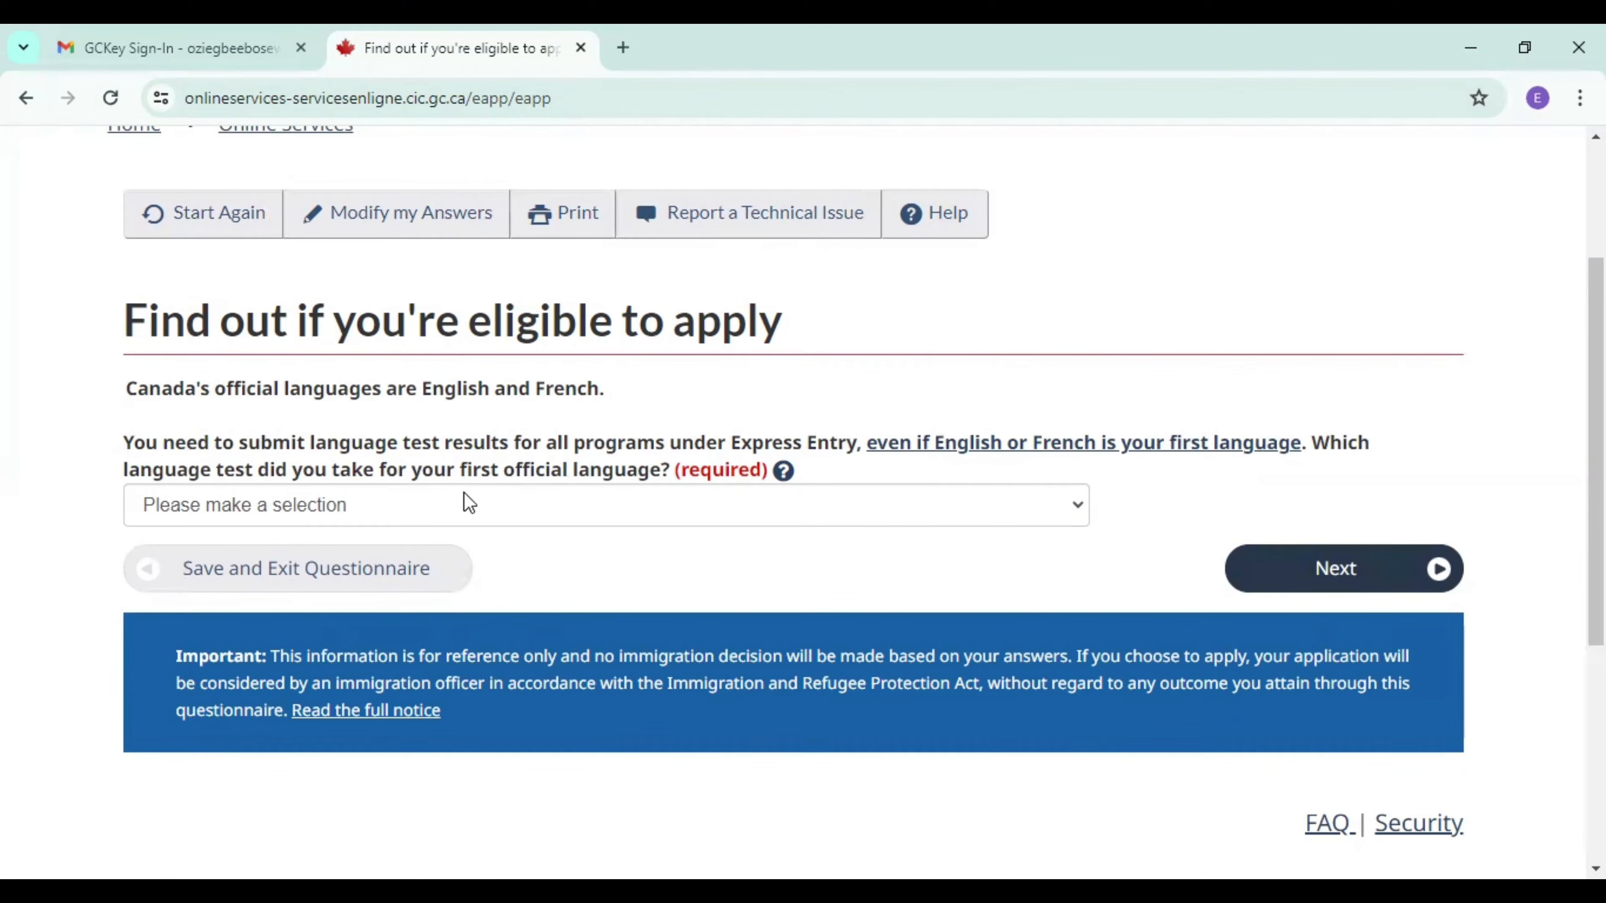
{"action": "left_click", "coordinate": [465, 507]}
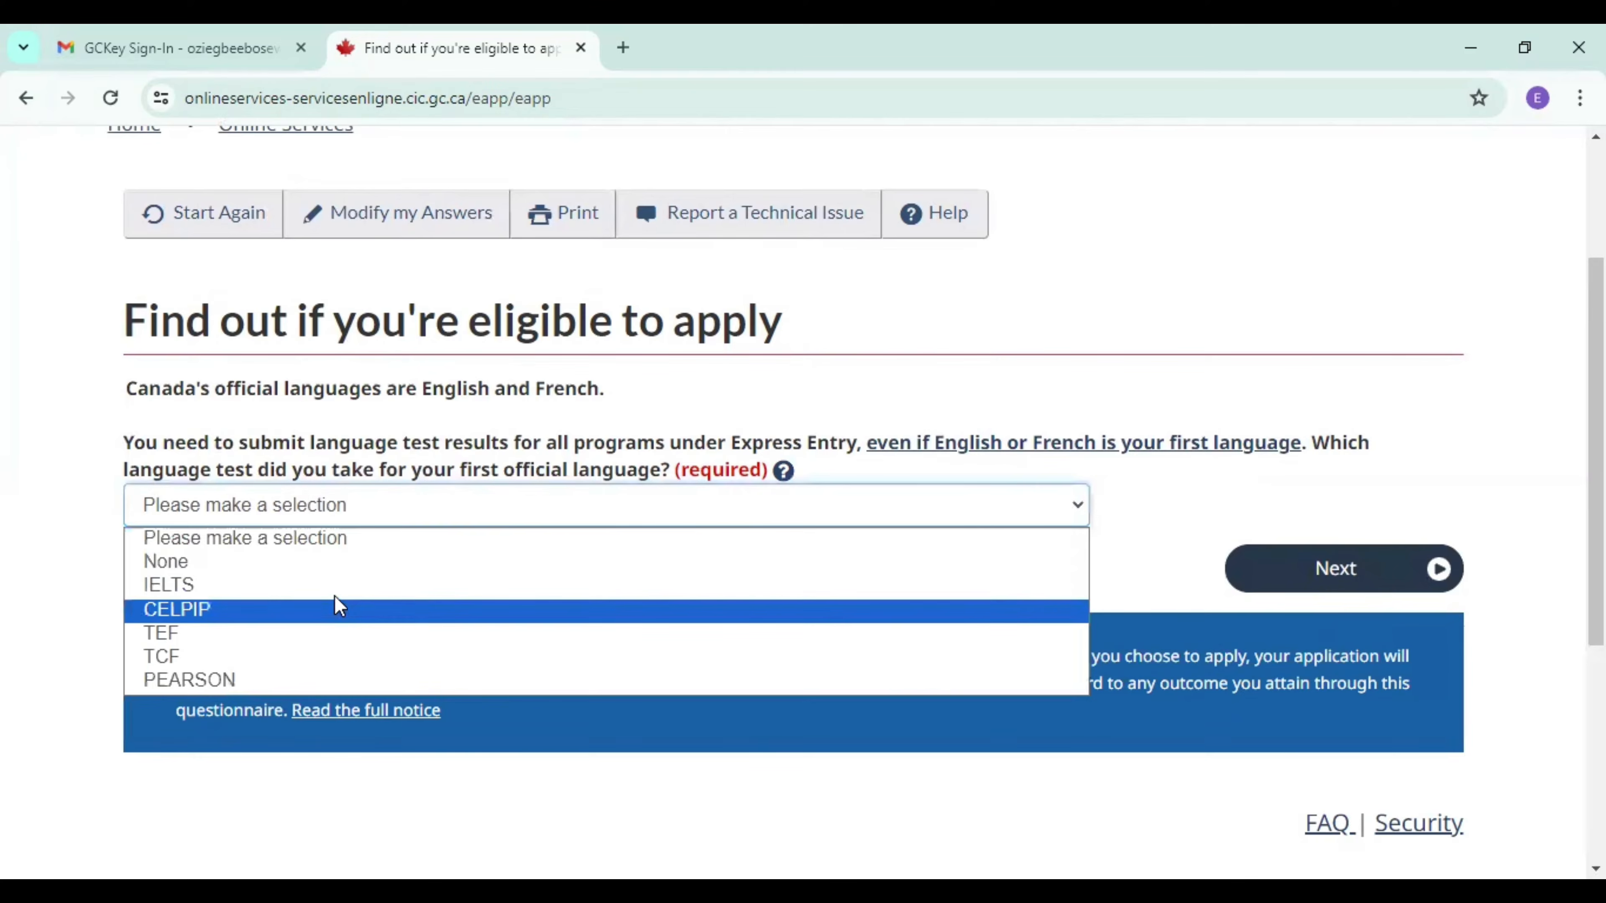
{"action": "left_click", "coordinate": [340, 597]}
{"action": "left_click", "coordinate": [1364, 577]}
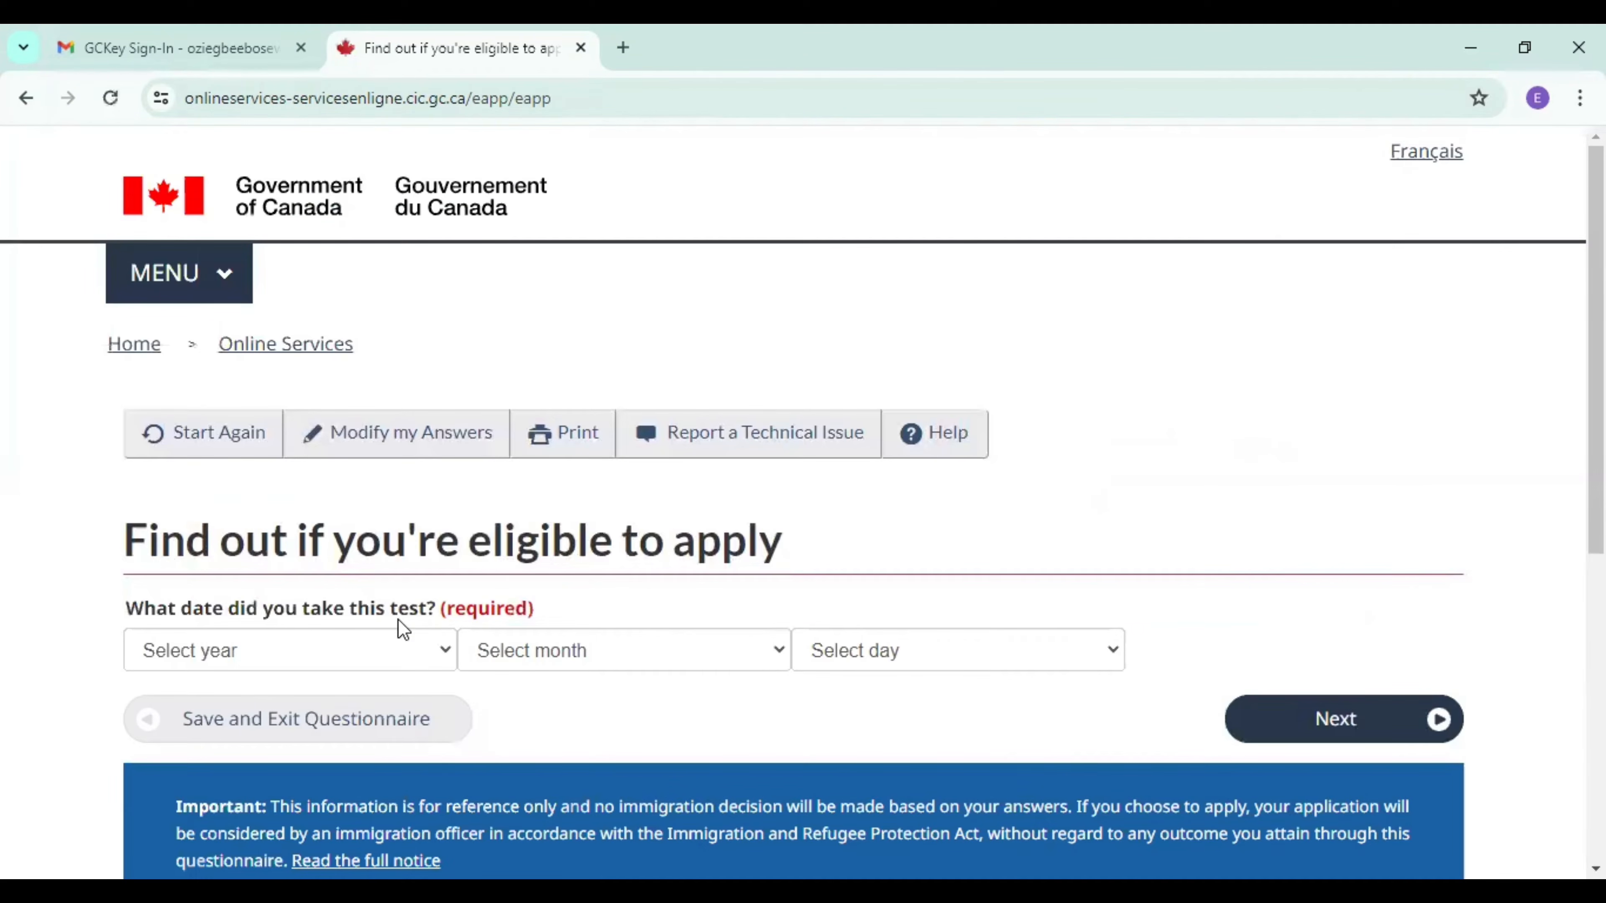
Enter January 8, 2024 as the date the language test was taken and continue to the test scores.
{"action": "left_click", "coordinate": [337, 657]}
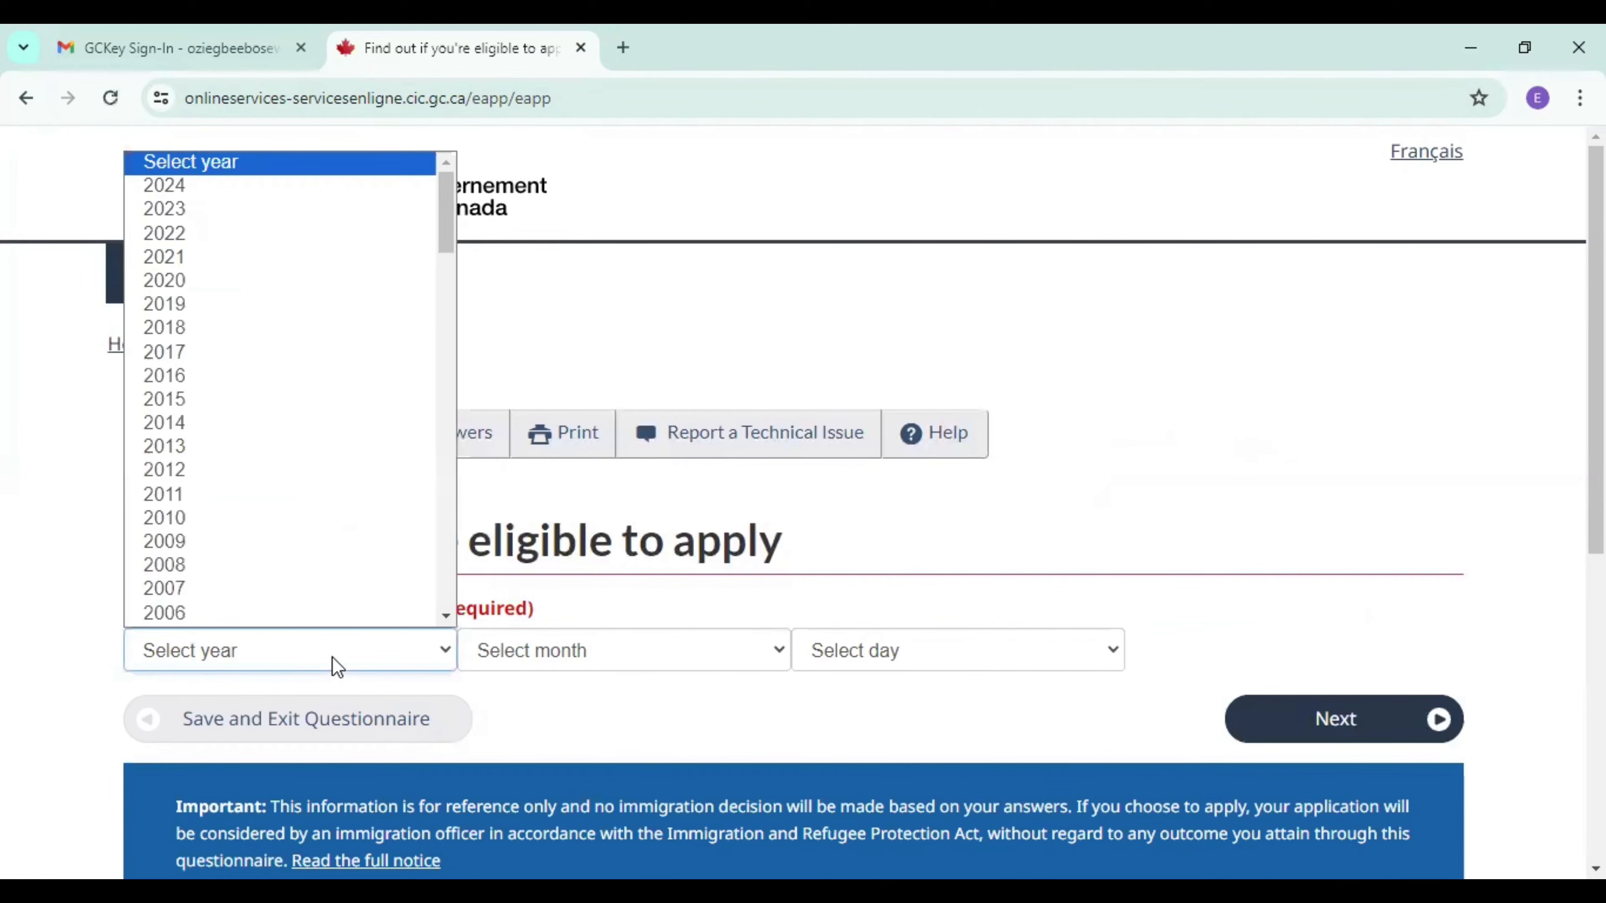
{"action": "key", "text": "Down"}
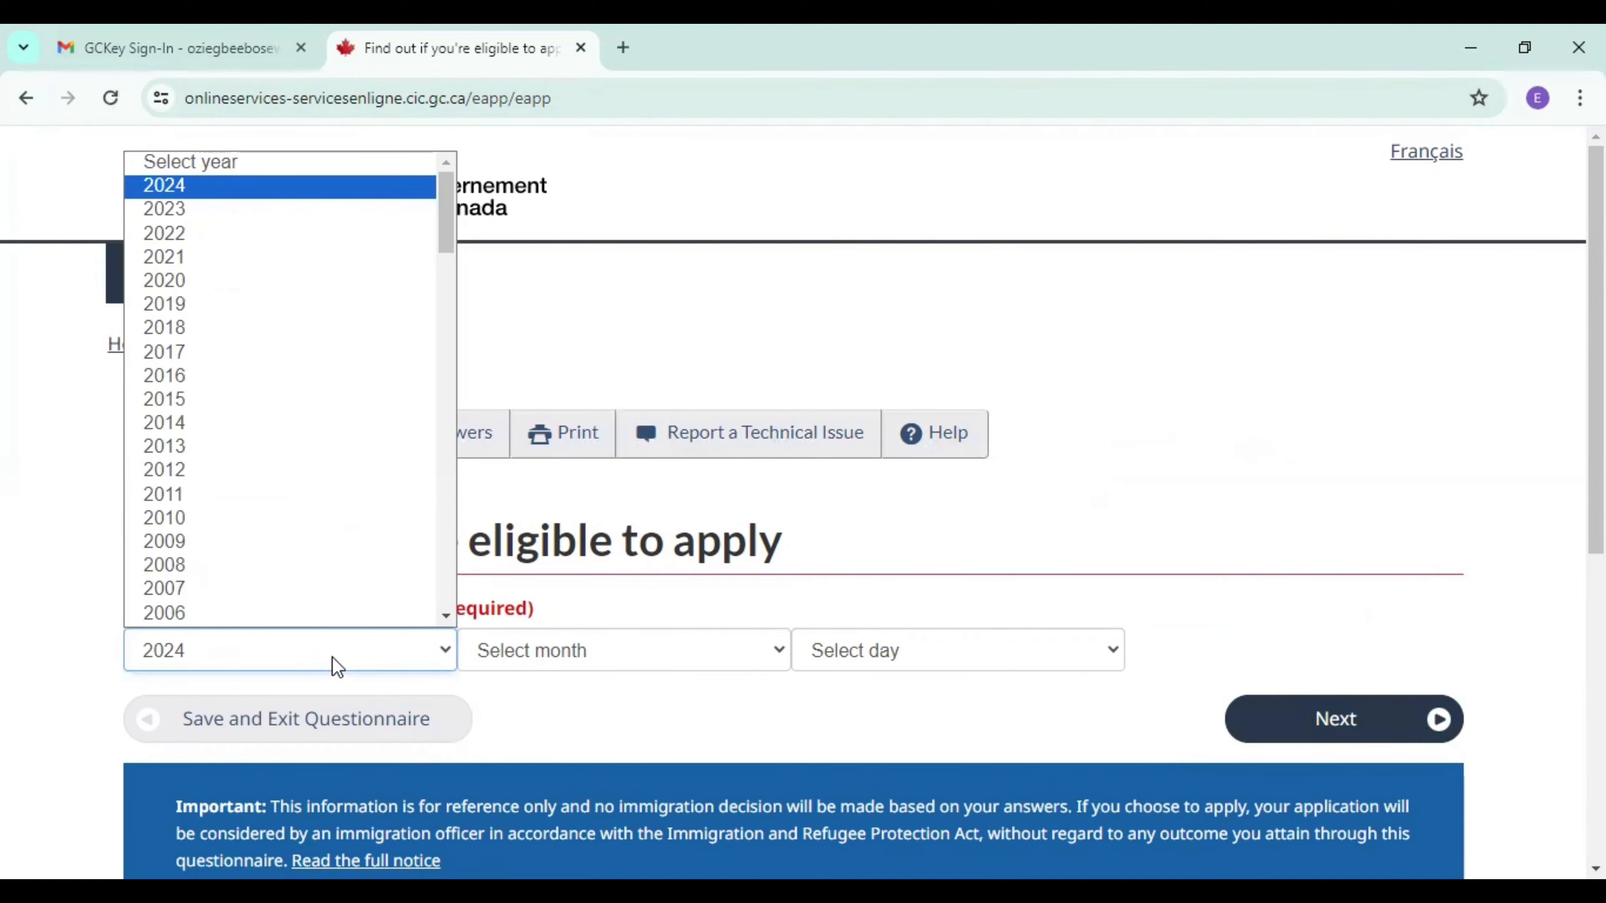
{"action": "scroll", "coordinate": [411, 618], "scroll_direction": "down", "scroll_amount": 1}
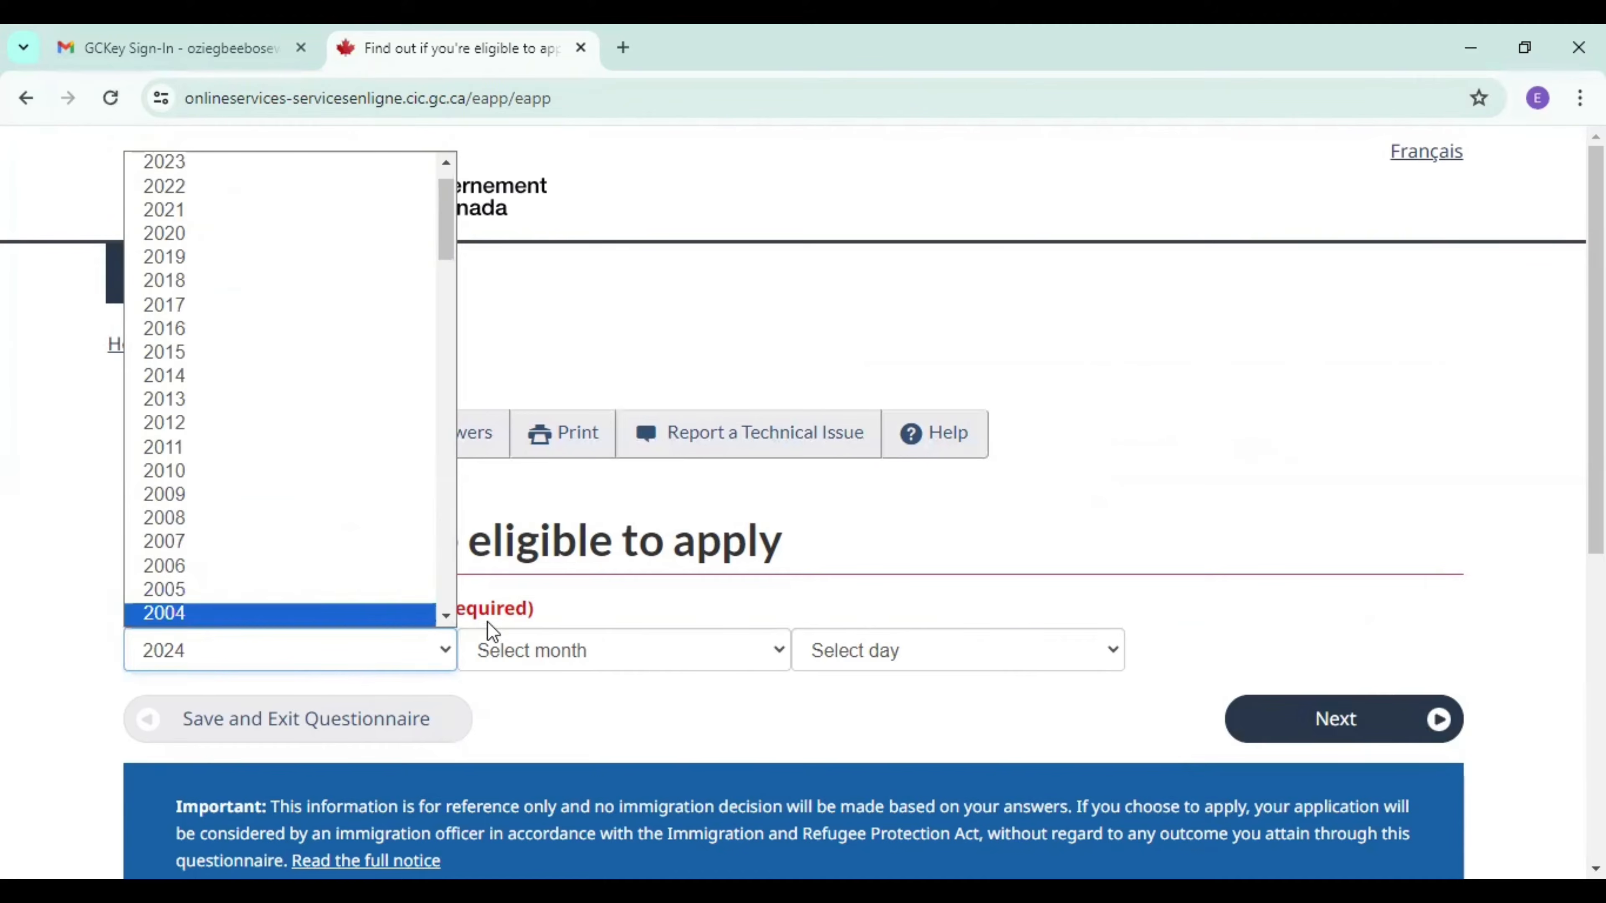
{"action": "left_click", "coordinate": [580, 656]}
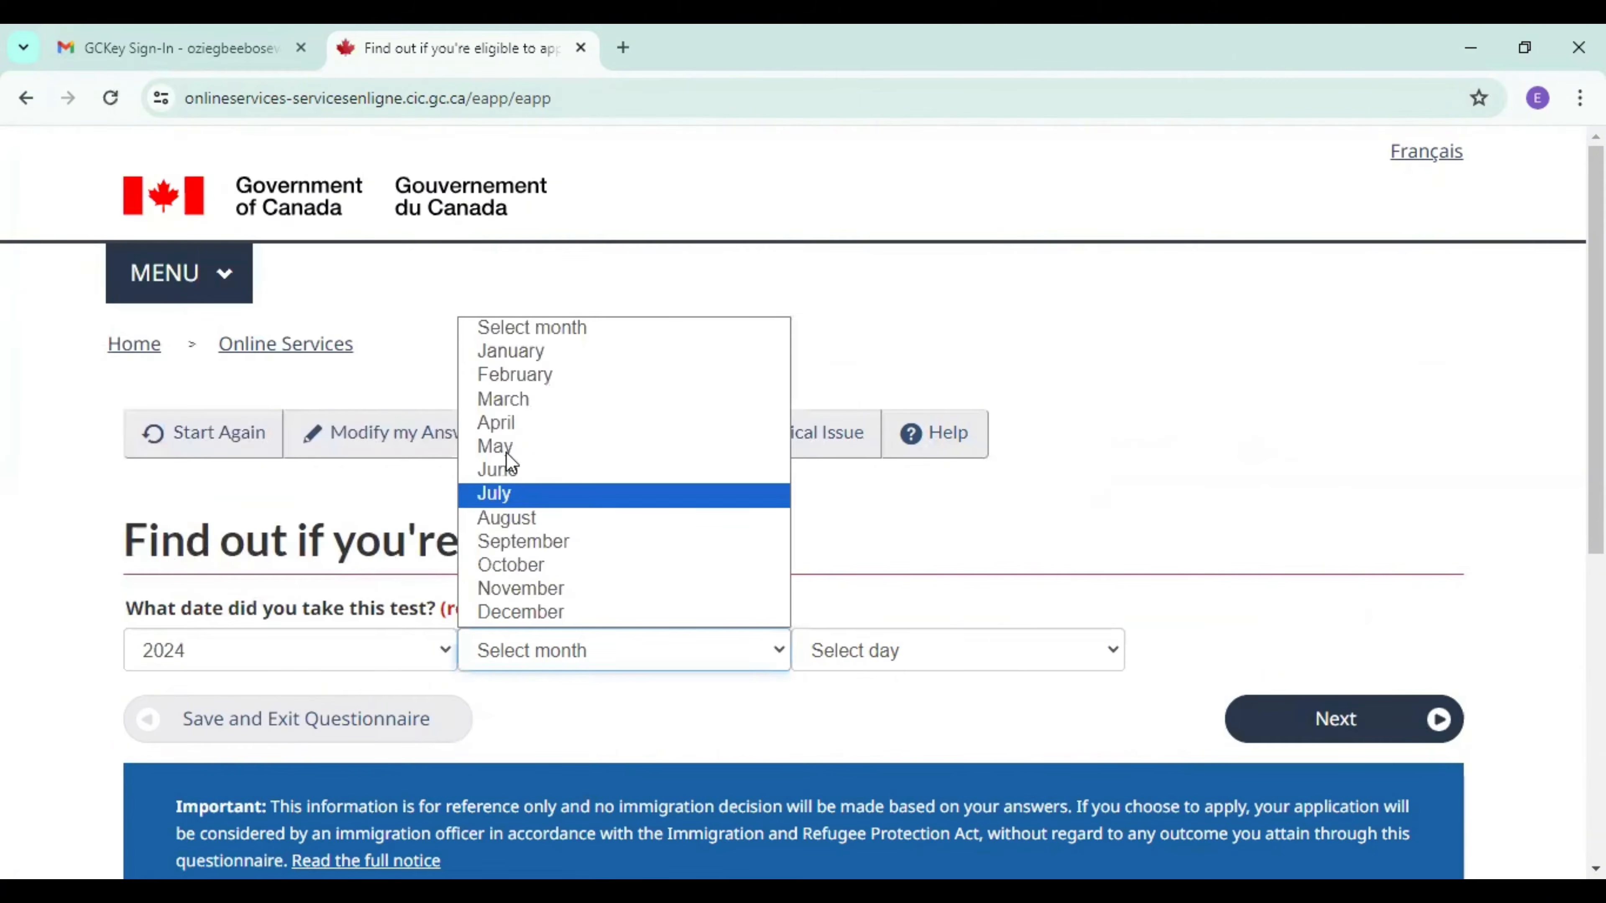
{"action": "left_click", "coordinate": [537, 352]}
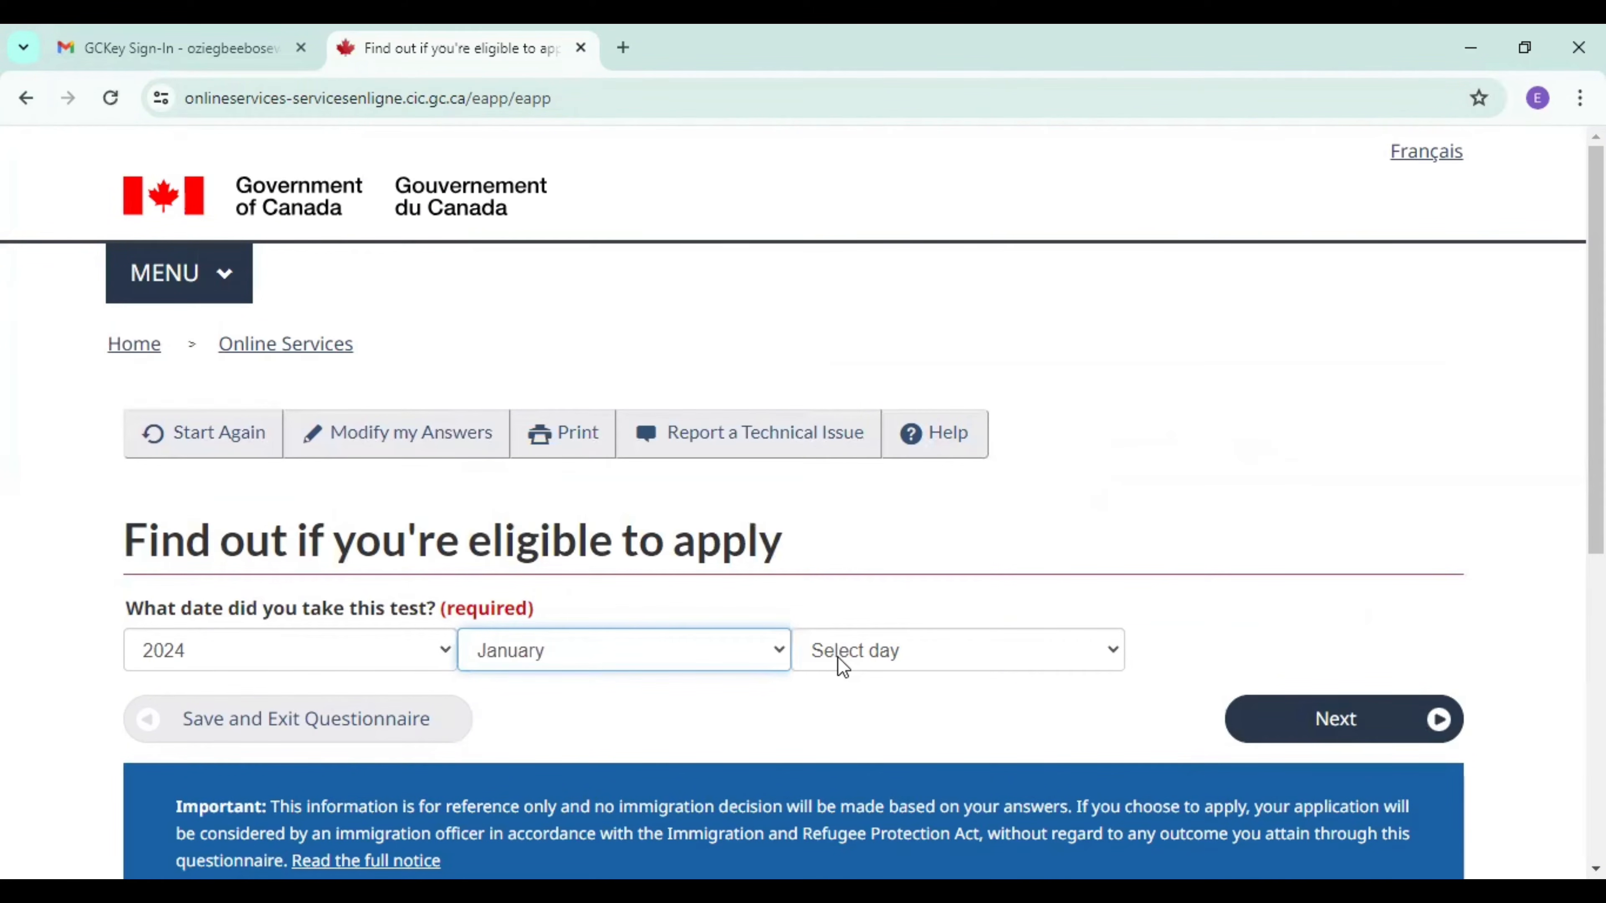
{"action": "left_click", "coordinate": [842, 666]}
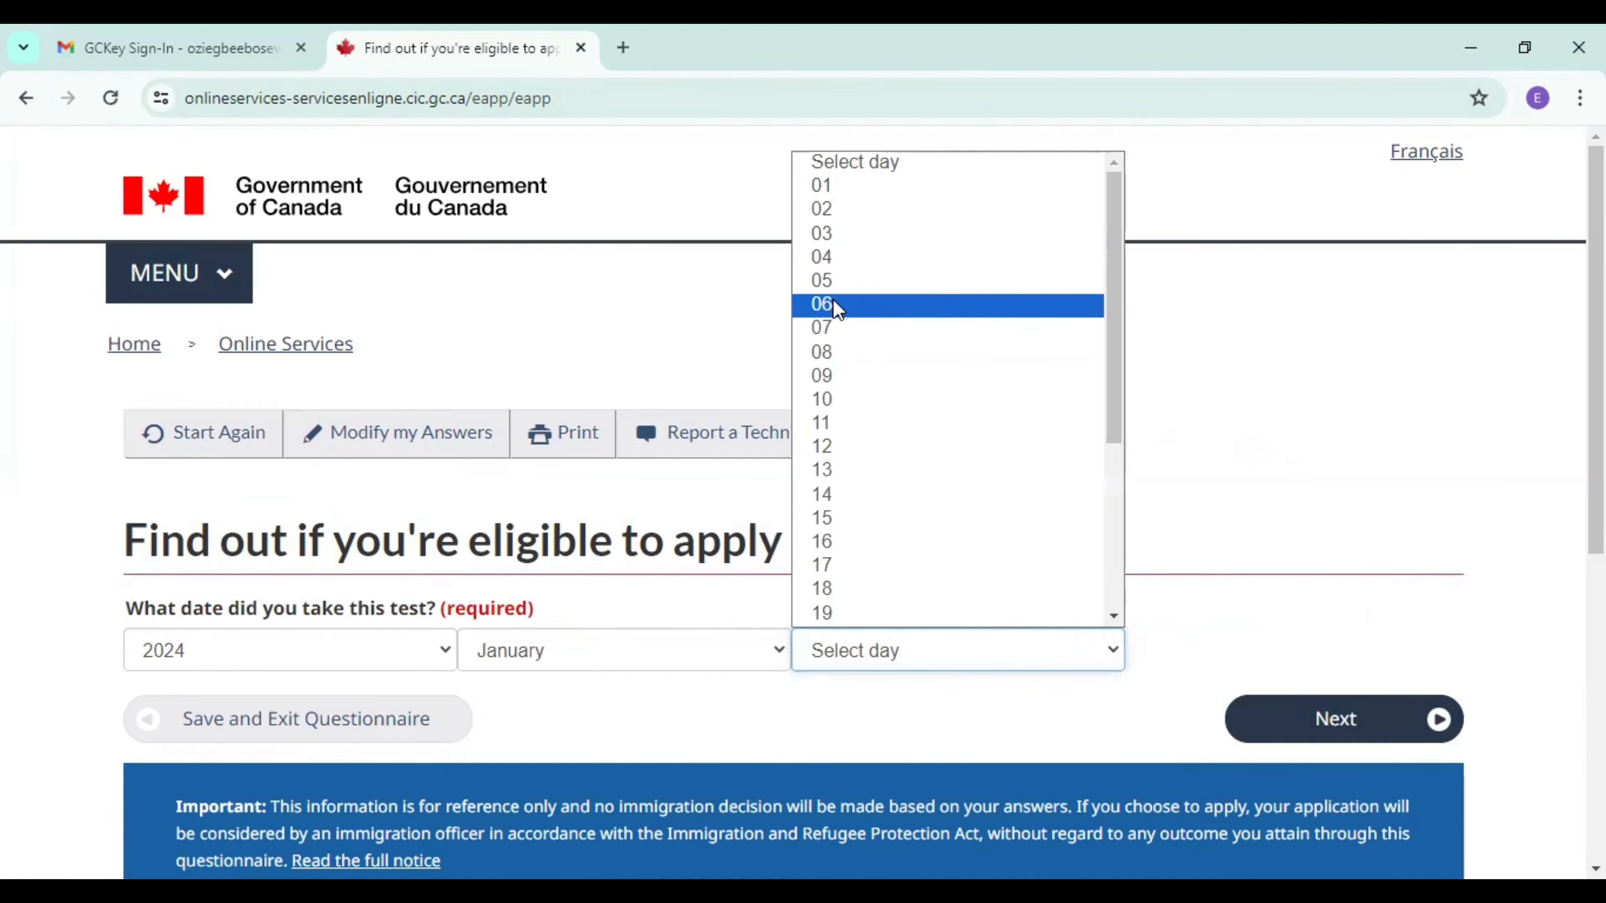
{"action": "left_click", "coordinate": [829, 353]}
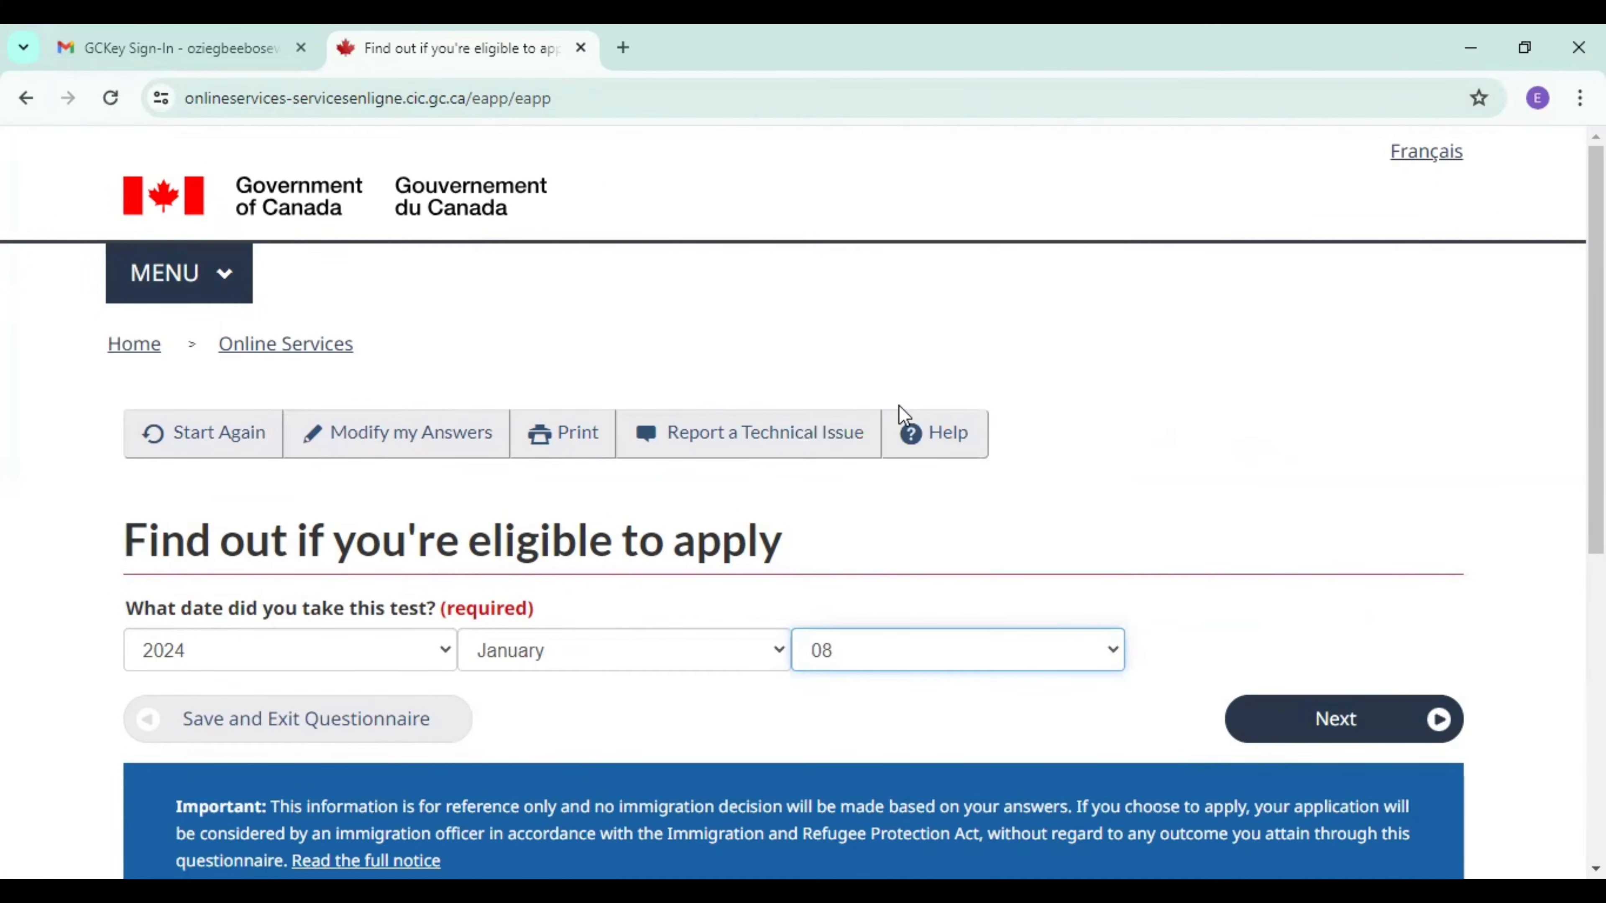
{"action": "left_click", "coordinate": [1379, 733]}
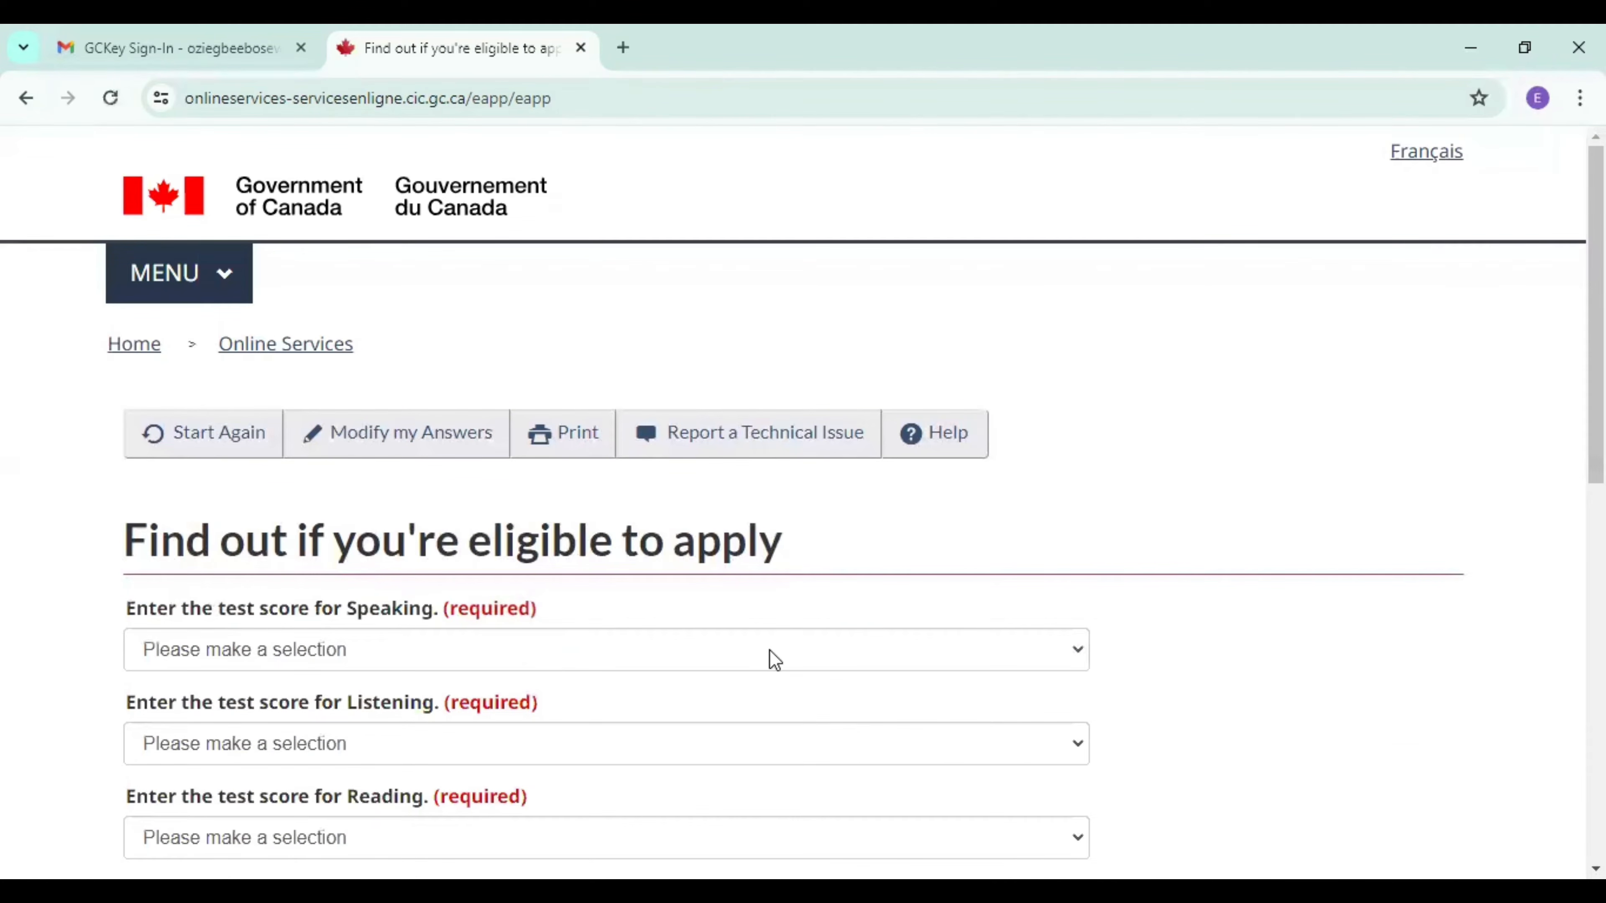
Enter the language test scores as Speaking 8.5, Listening 9, Reading 8.5 and Writing 8, and submit them.
{"action": "left_click", "coordinate": [475, 648]}
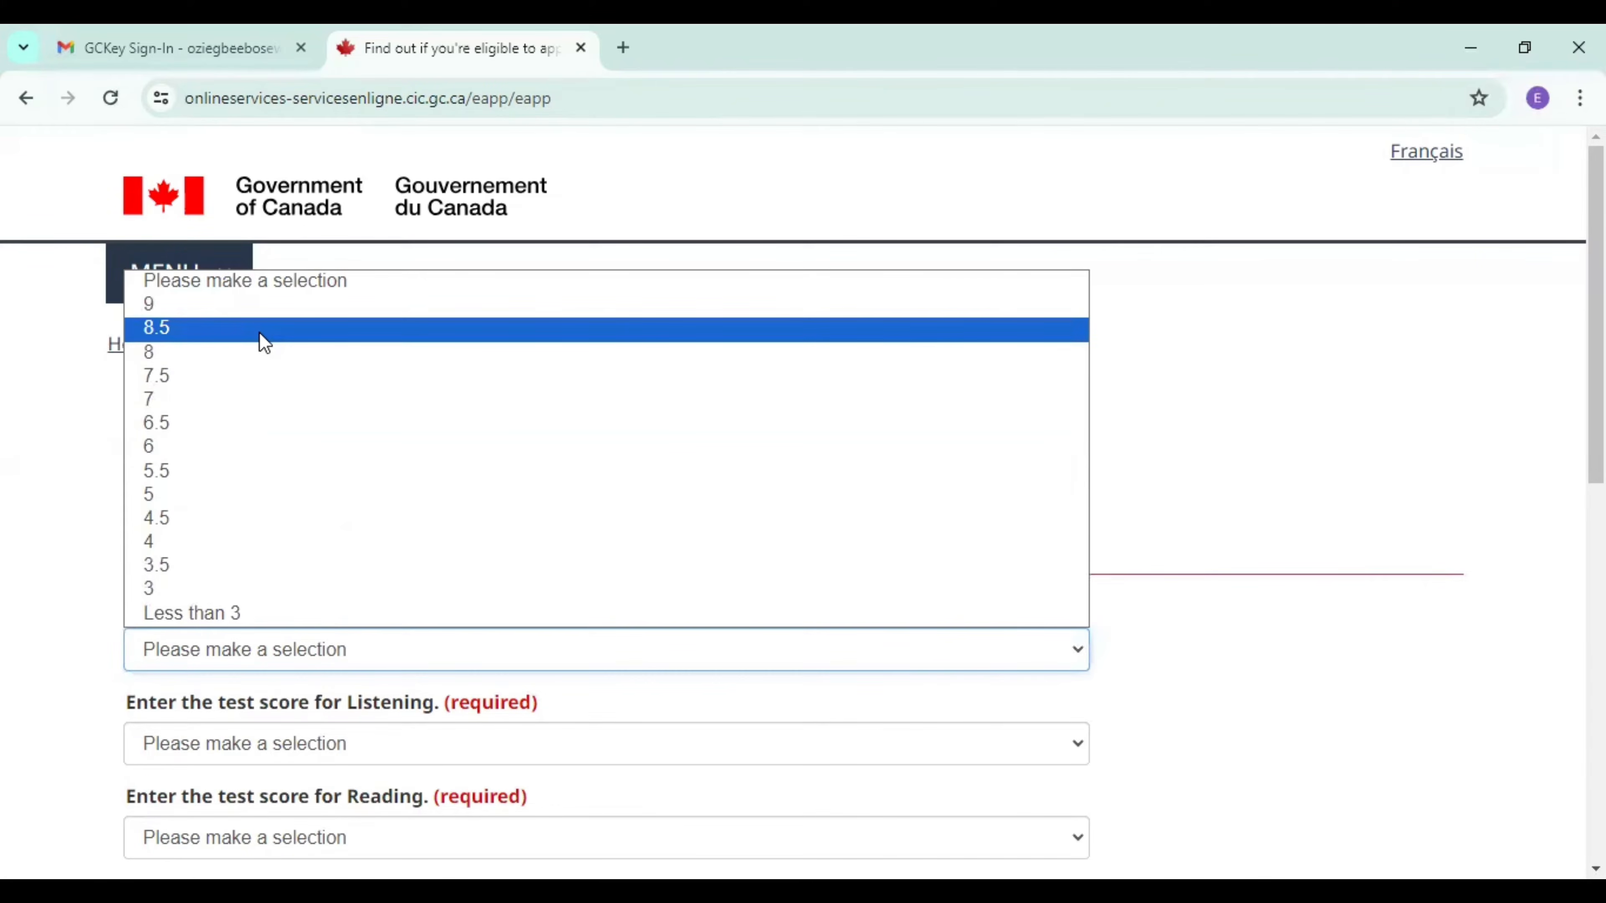
{"action": "left_click", "coordinate": [263, 342]}
{"action": "left_click", "coordinate": [212, 748]}
{"action": "left_click", "coordinate": [216, 400]}
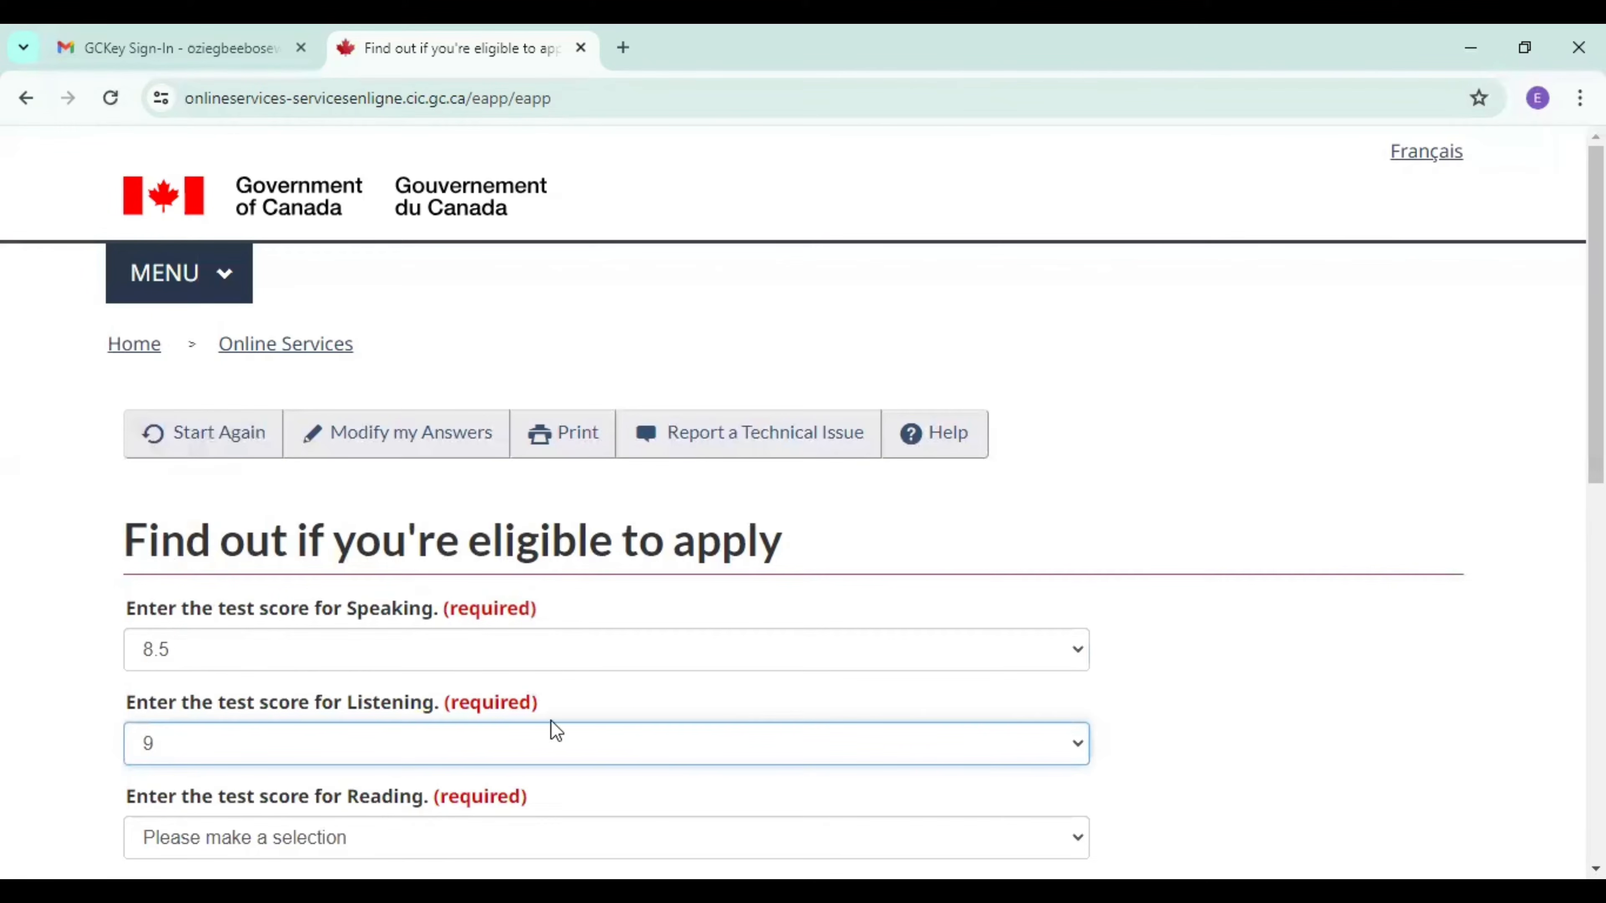
{"action": "scroll", "coordinate": [454, 522], "scroll_direction": "down", "scroll_amount": 5}
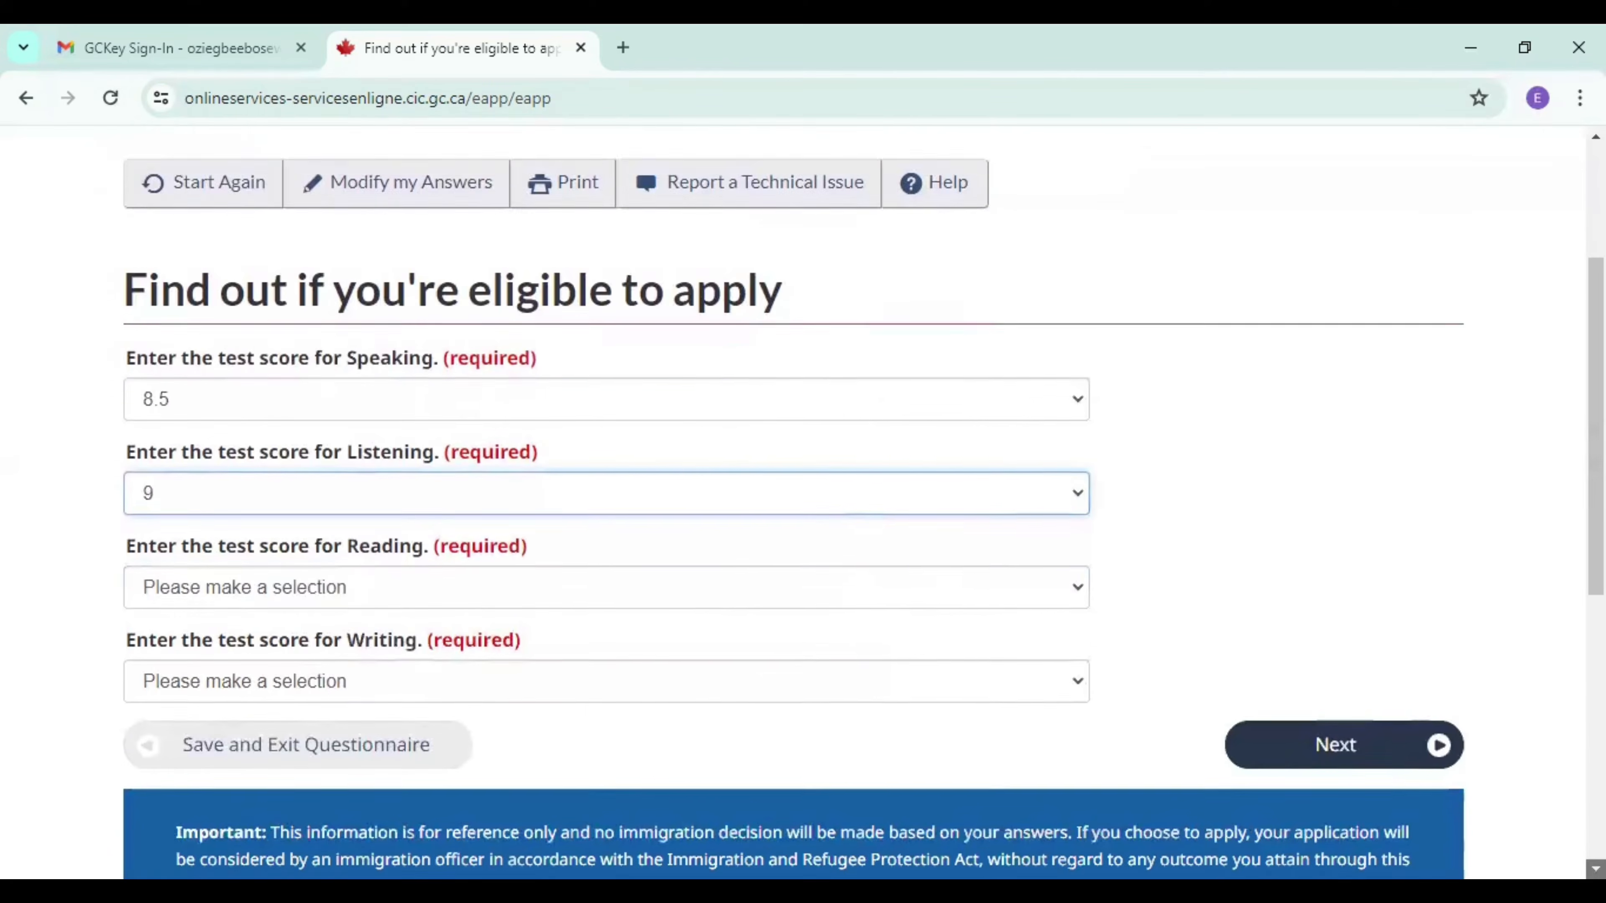
{"action": "left_click", "coordinate": [453, 517]}
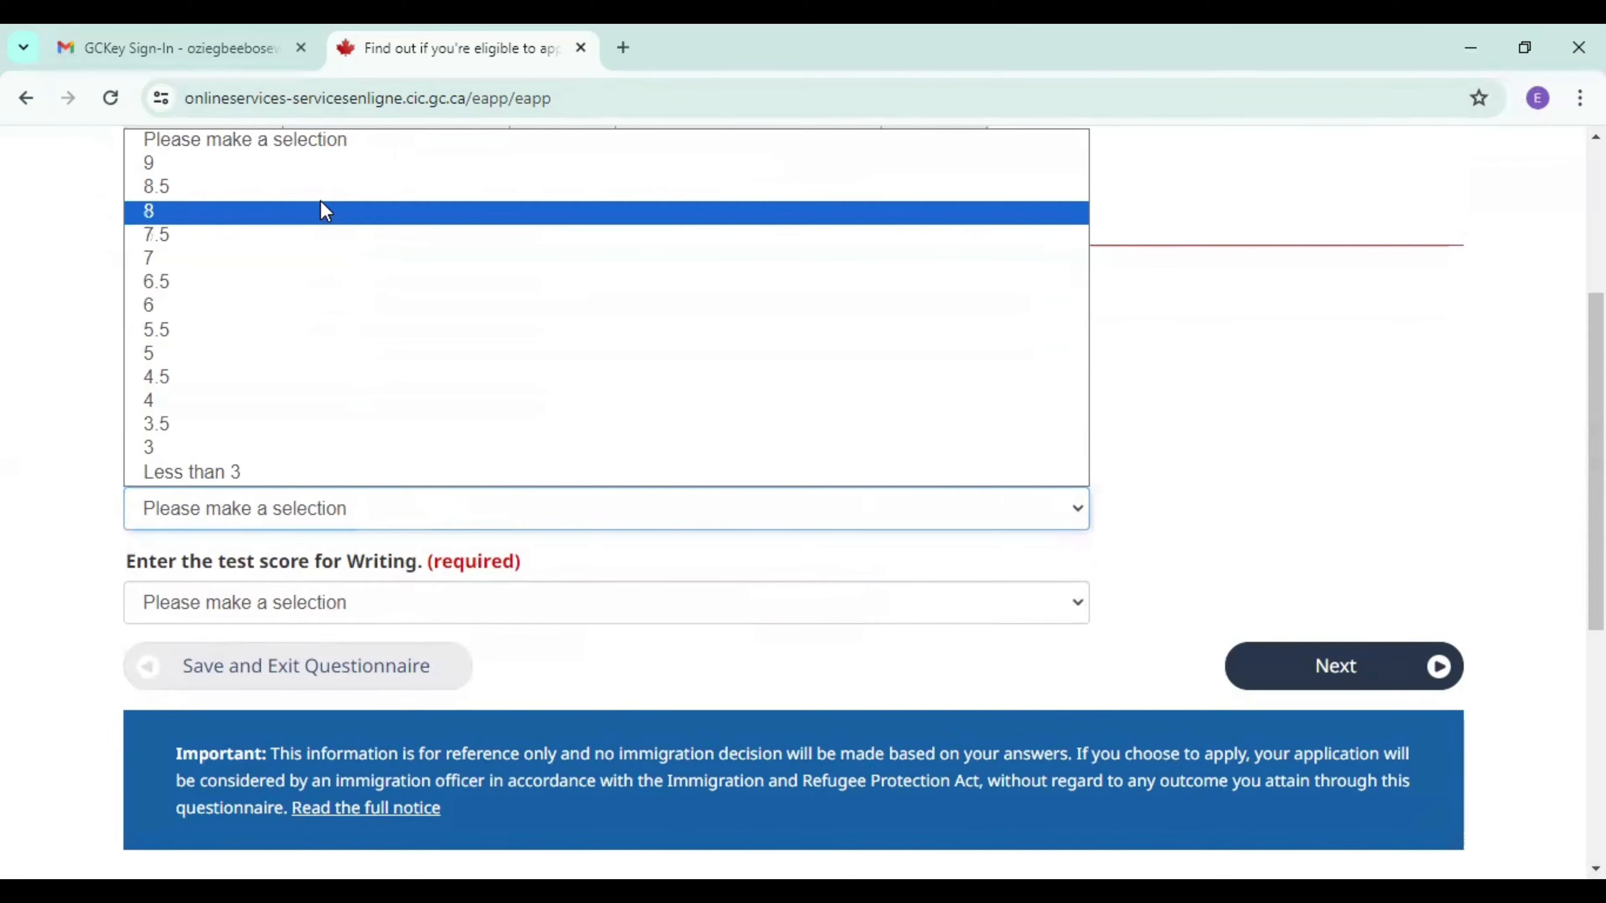
{"action": "left_click", "coordinate": [313, 190]}
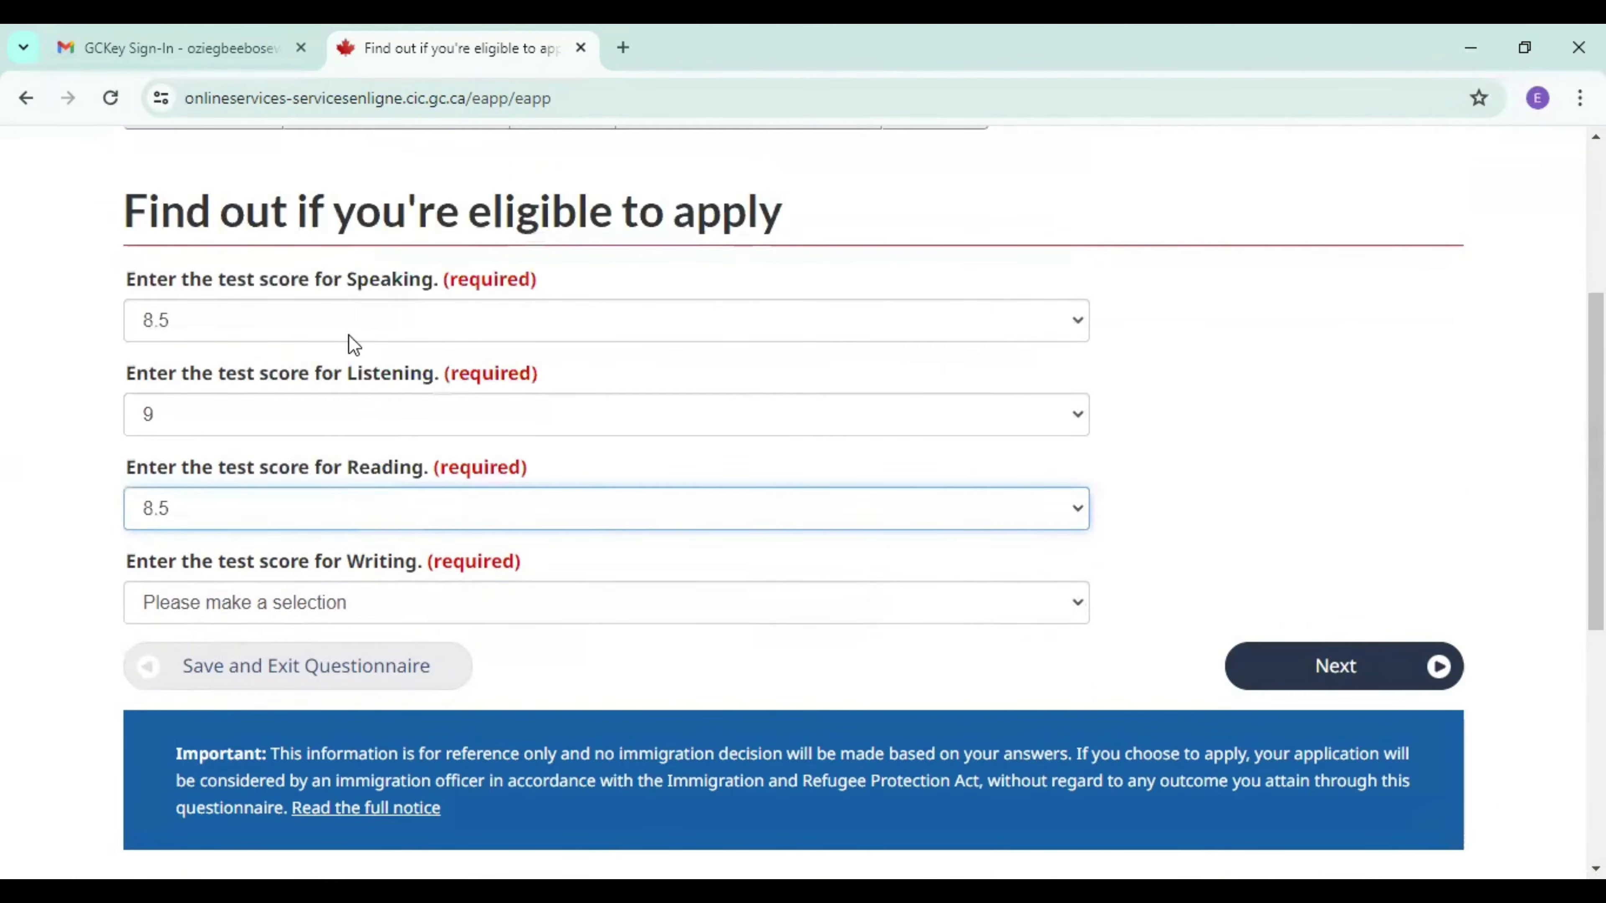
{"action": "left_click", "coordinate": [325, 607]}
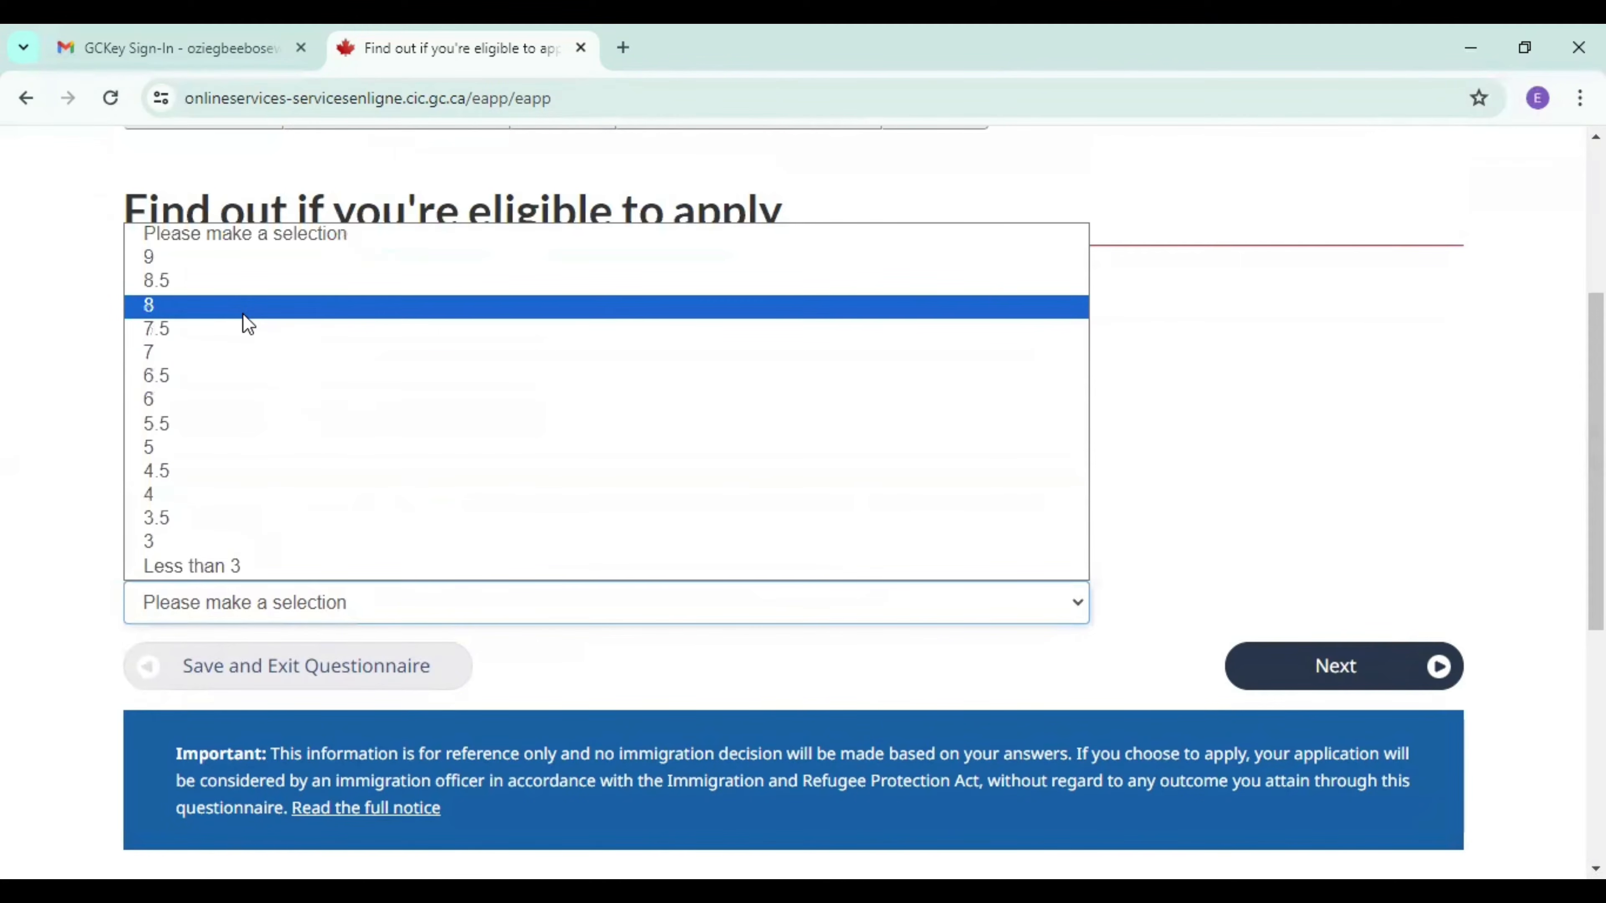
{"action": "left_click", "coordinate": [244, 315]}
{"action": "left_click", "coordinate": [1333, 670]}
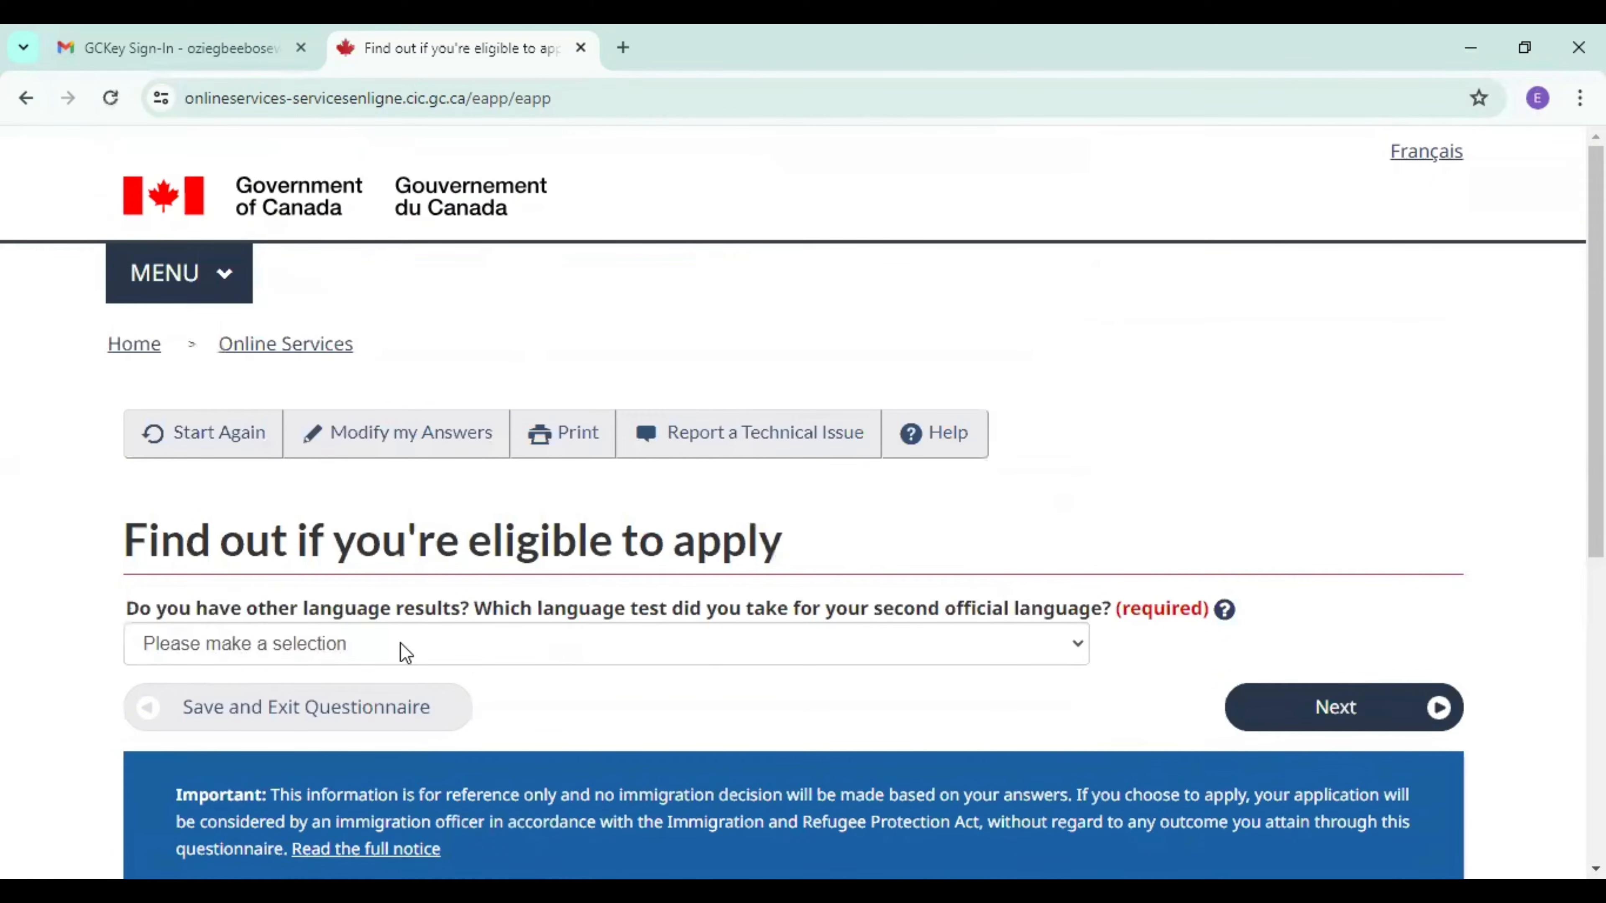
Answer None for the second official language test and continue to the Canadian work experience questions.
{"action": "left_click", "coordinate": [593, 656]}
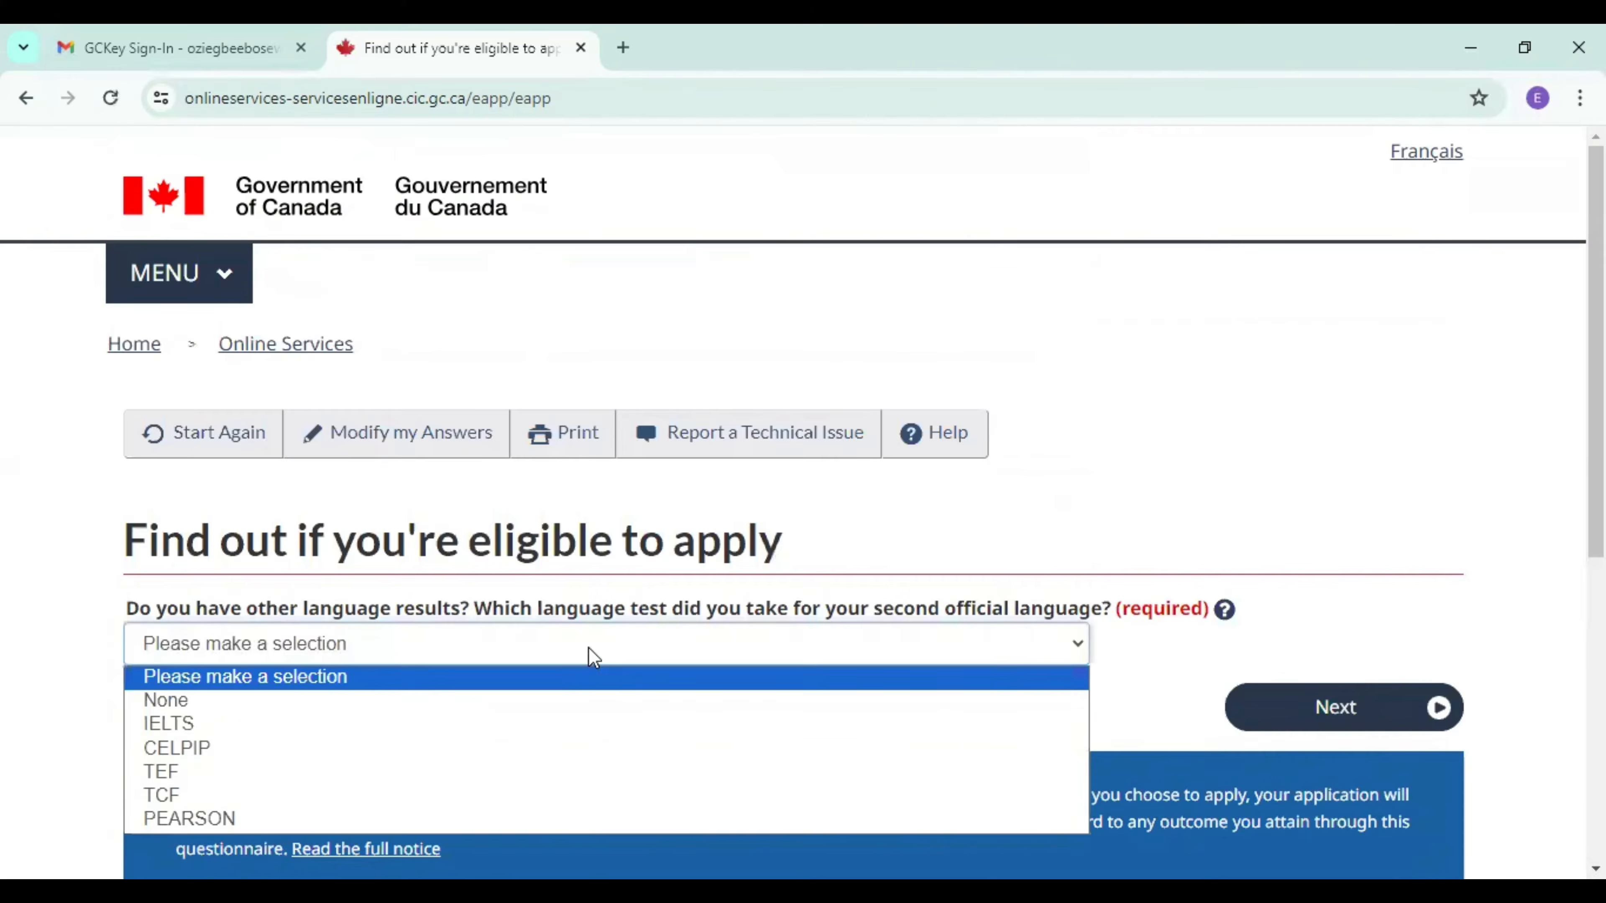
{"action": "left_click", "coordinate": [499, 705]}
{"action": "left_click", "coordinate": [1333, 725]}
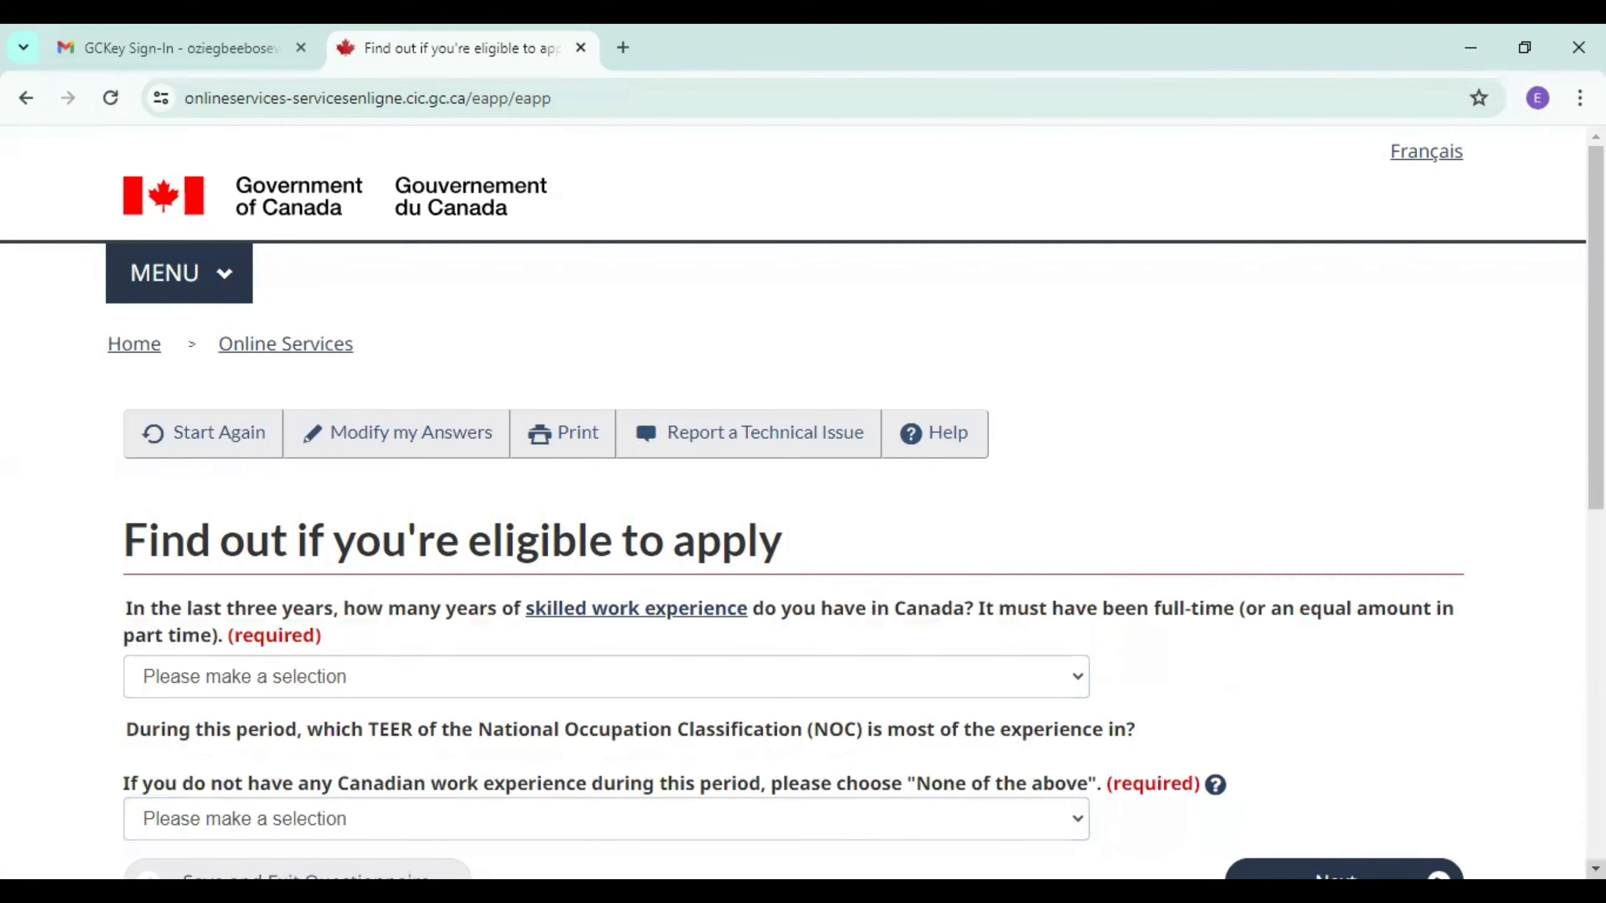
Set skilled work experience in Canada to None and its NOC TEER category to "None of the above", and submit the answers.
{"action": "scroll", "coordinate": [858, 531], "scroll_direction": "down", "scroll_amount": 3}
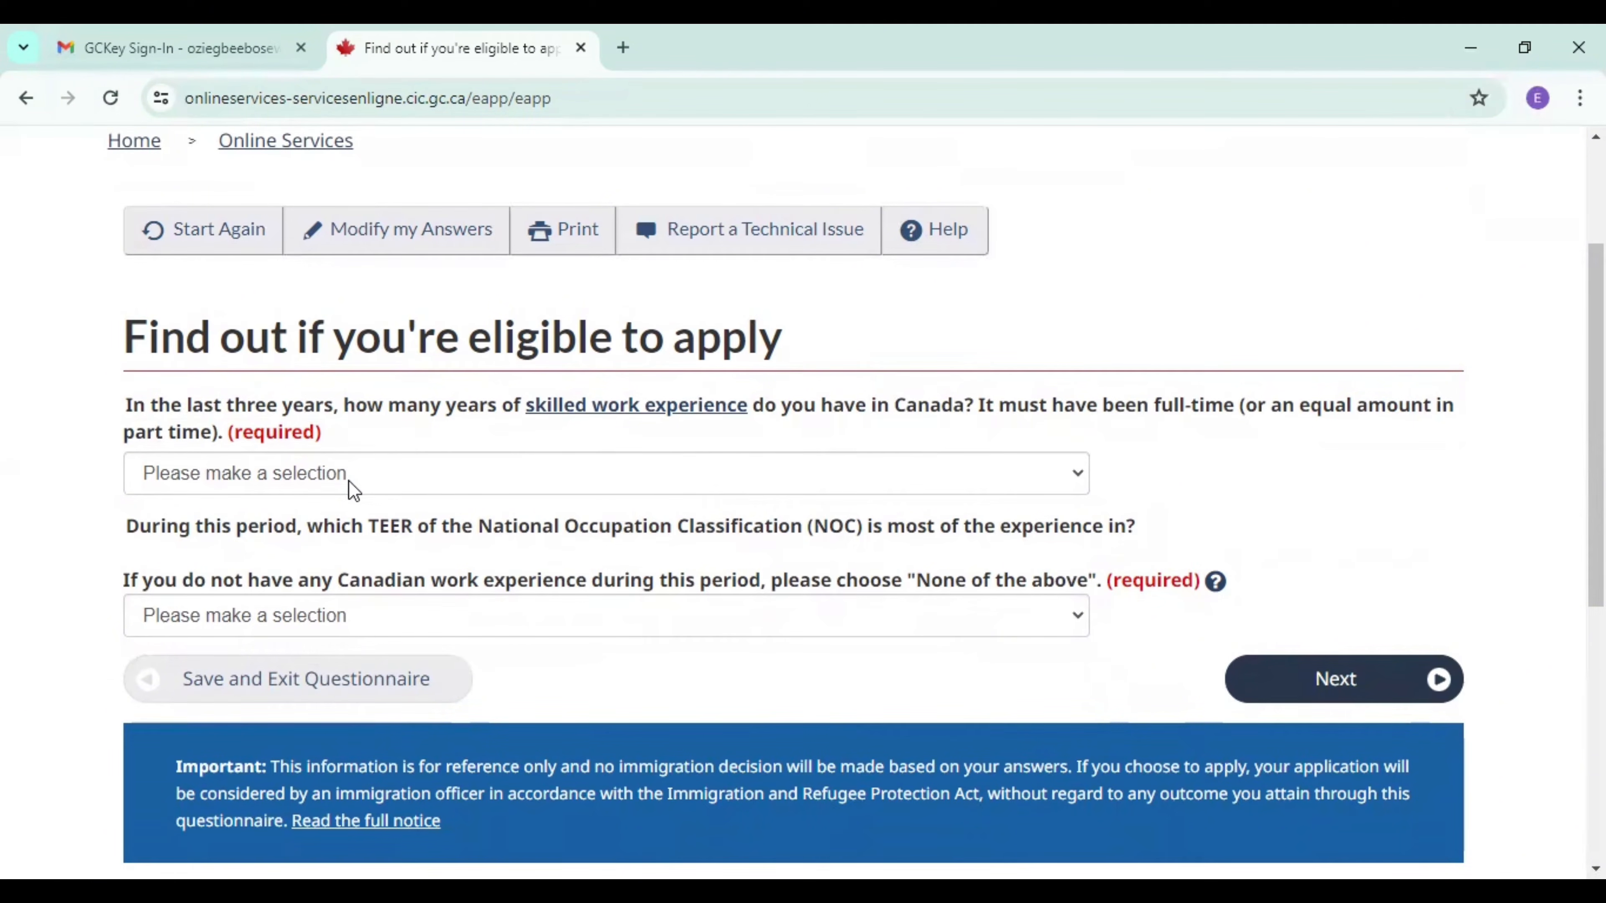
{"action": "left_click", "coordinate": [353, 491]}
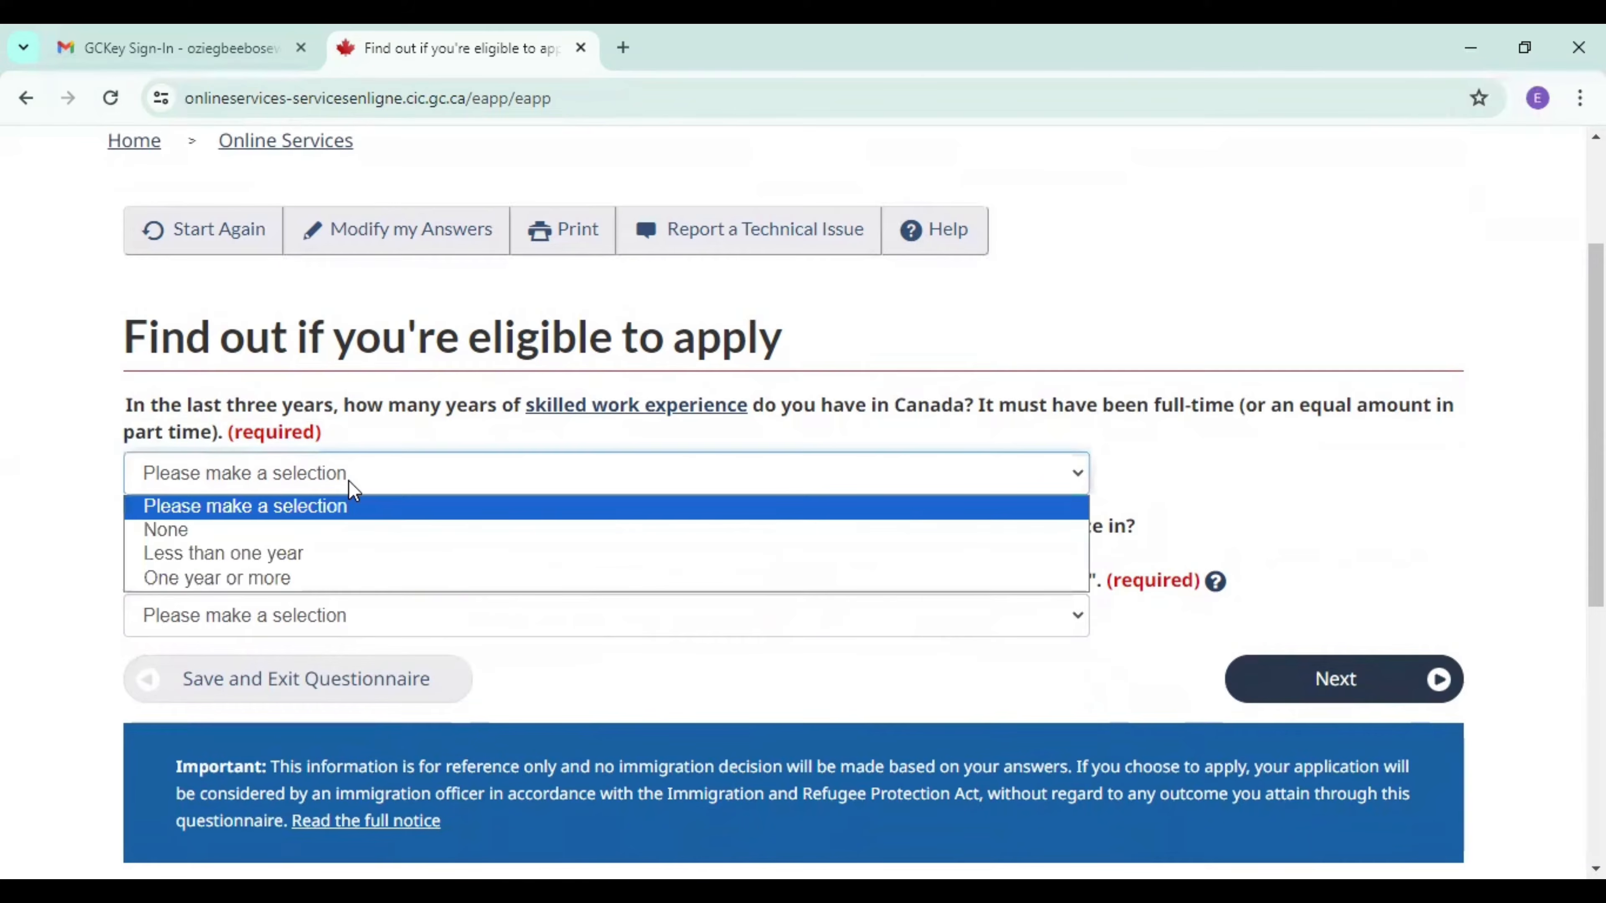
{"action": "left_click", "coordinate": [212, 535]}
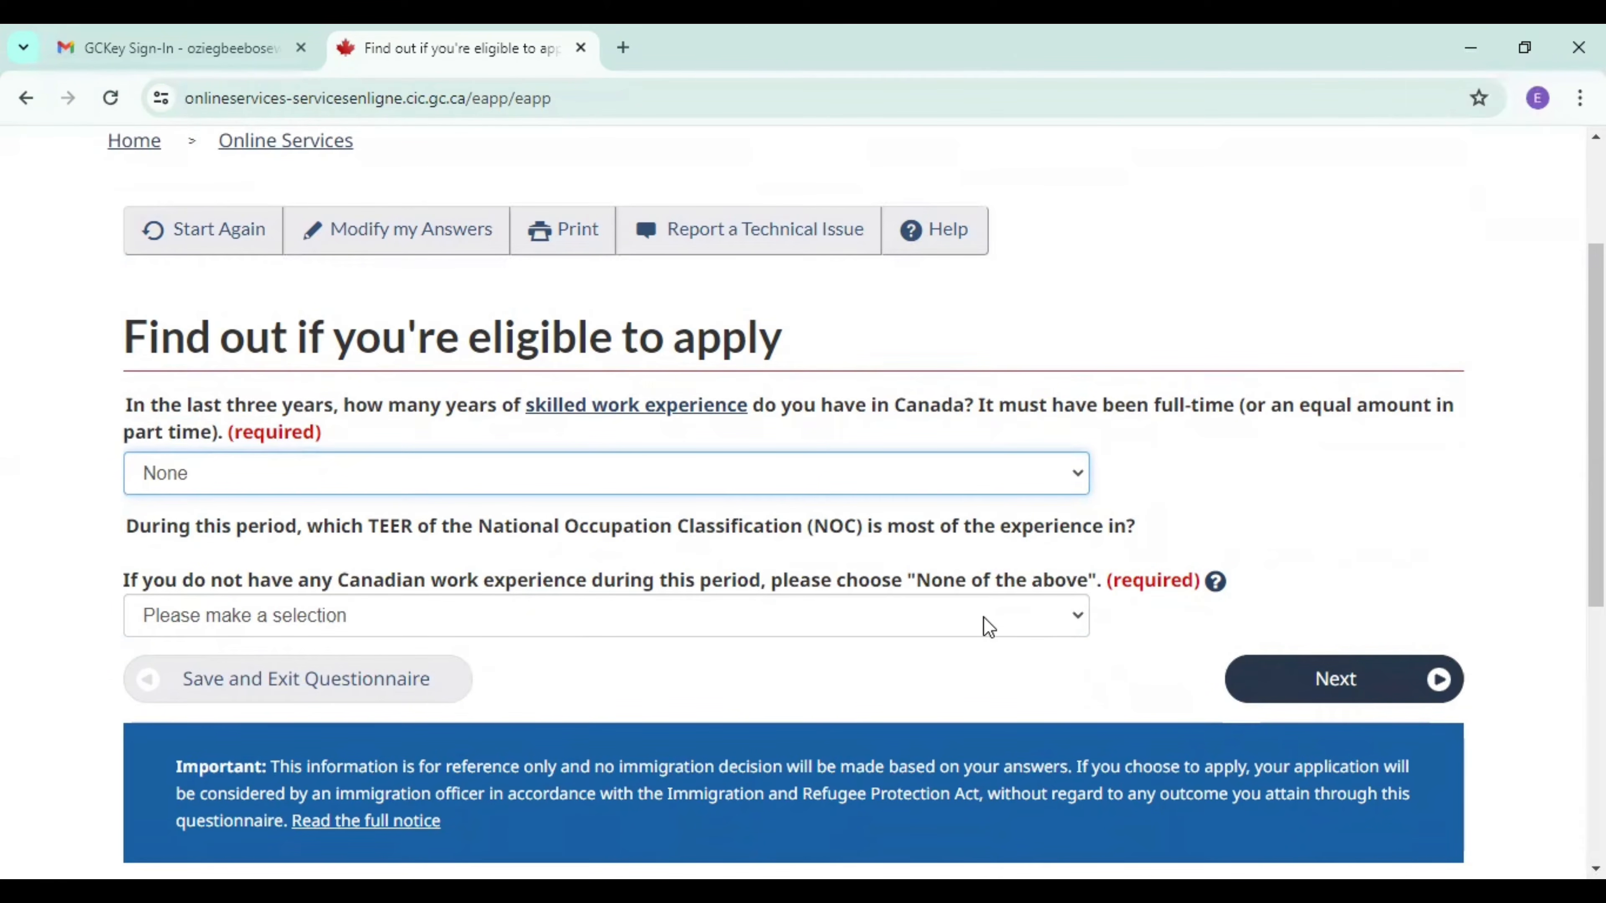
{"action": "left_click", "coordinate": [1000, 621]}
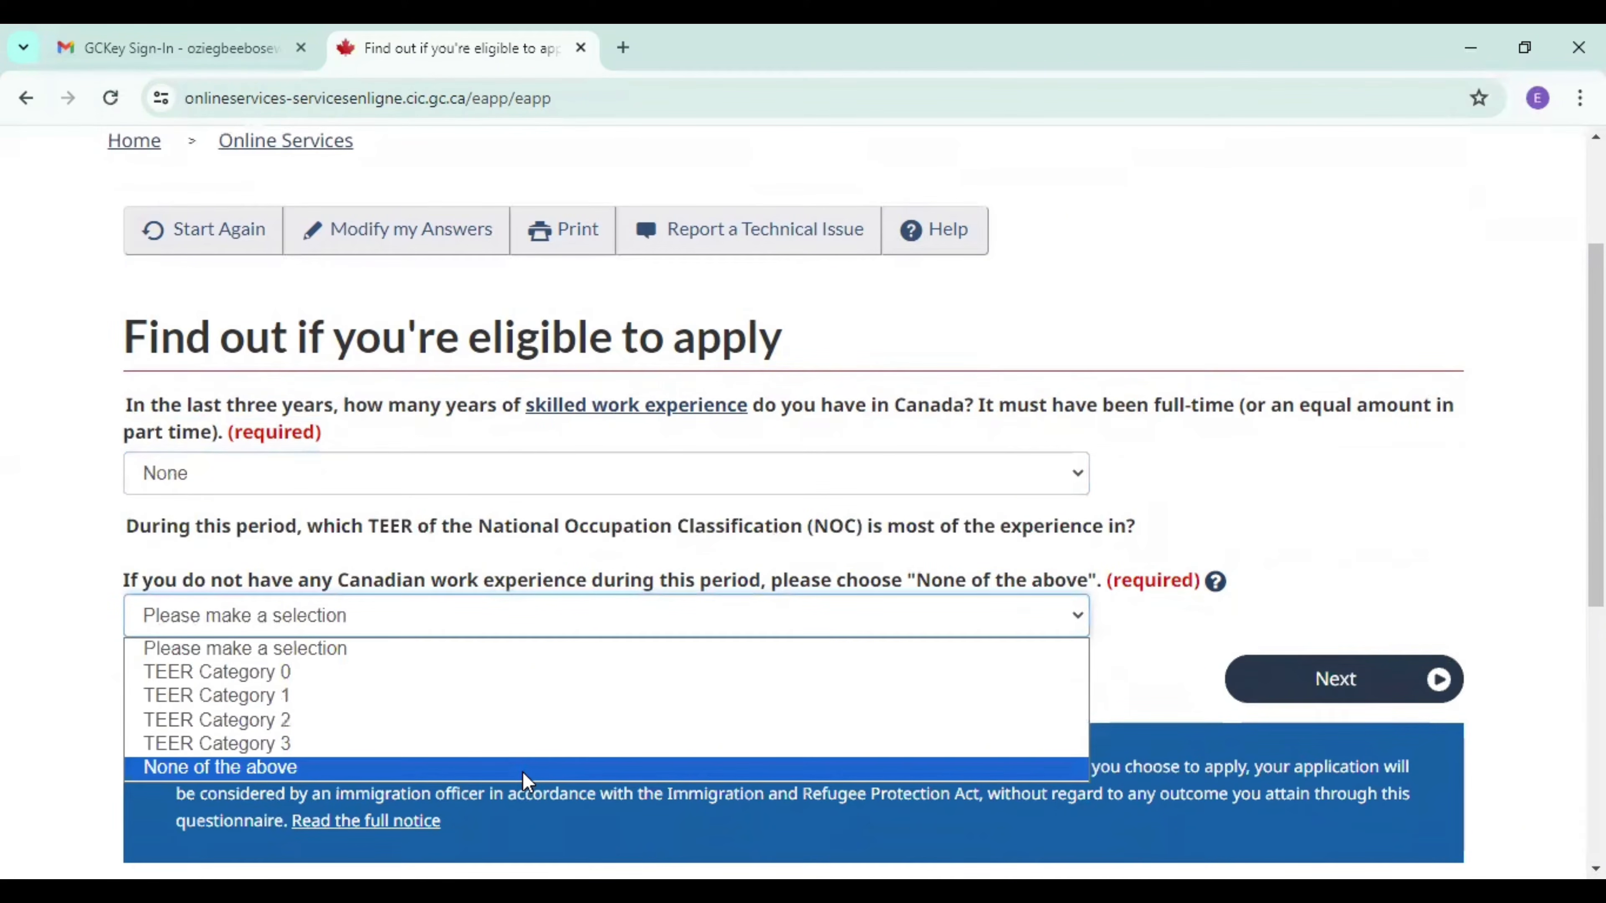
{"action": "left_click", "coordinate": [528, 768]}
{"action": "left_click", "coordinate": [1307, 696]}
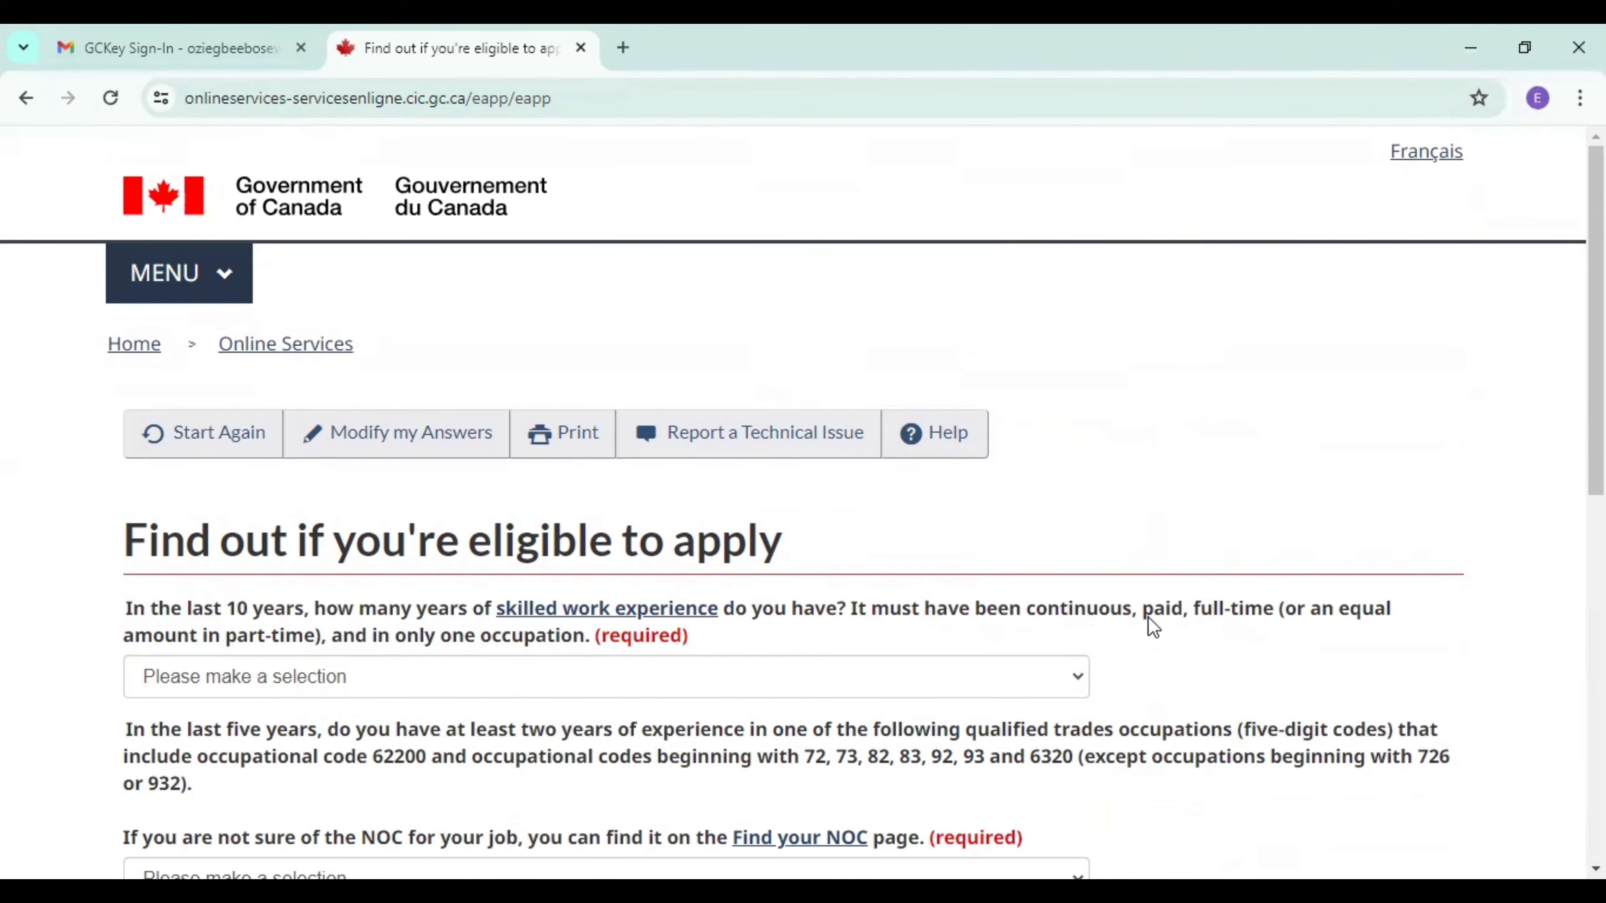
Answer Two to Three years of skilled work experience in the last 10 years and open the choices for the qualified trades question.
{"action": "scroll", "coordinate": [782, 442], "scroll_direction": "down", "scroll_amount": 4}
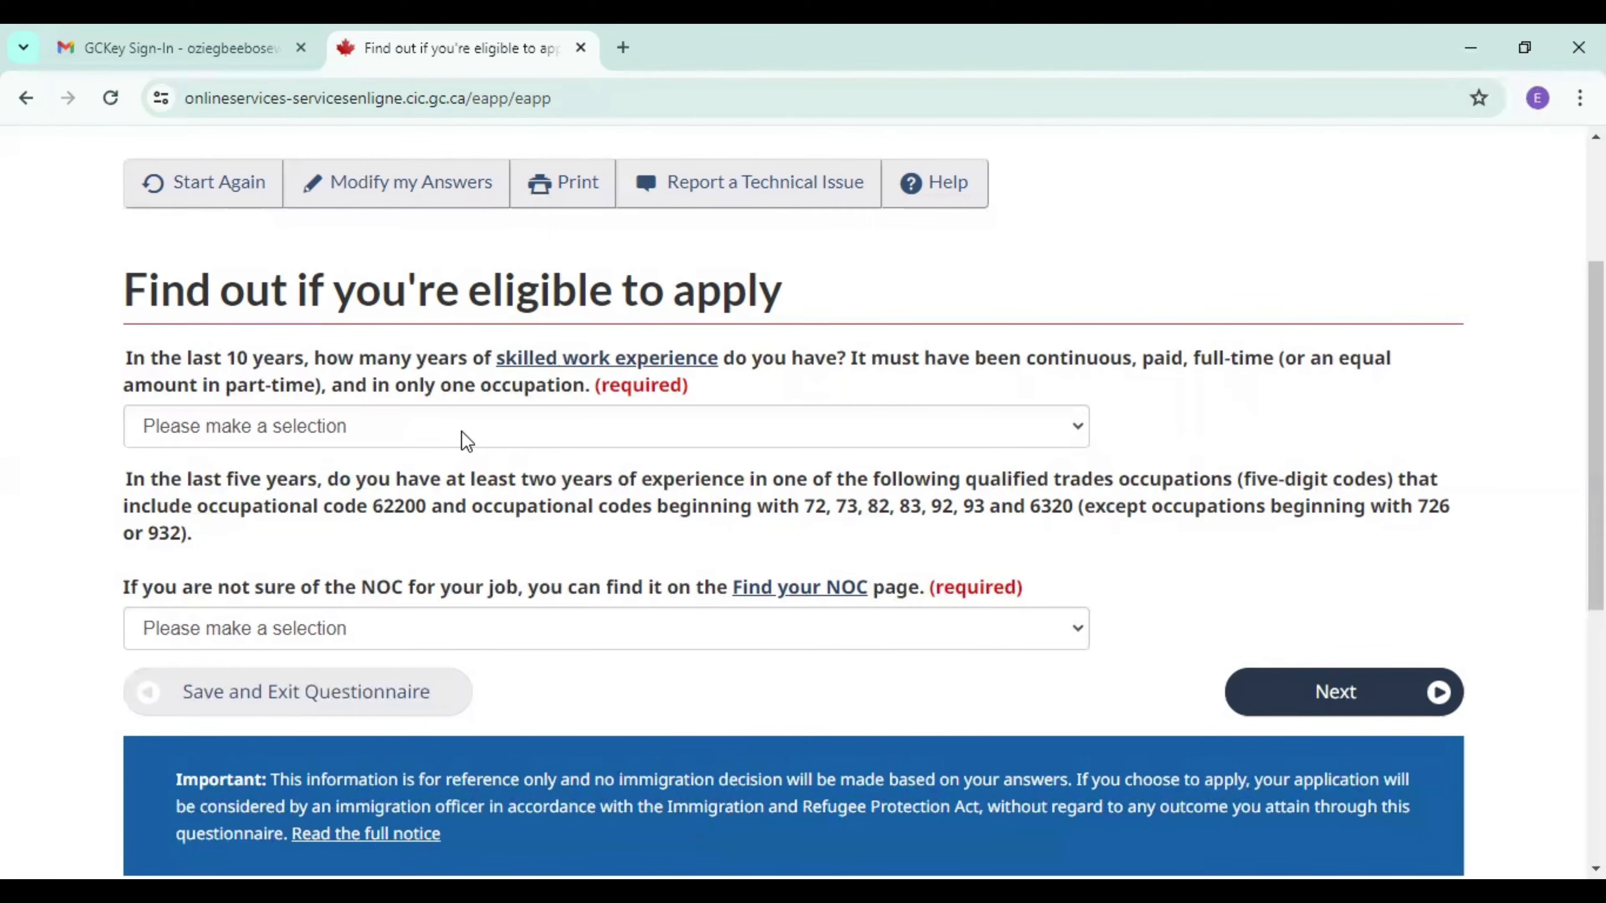
{"action": "left_click", "coordinate": [430, 443]}
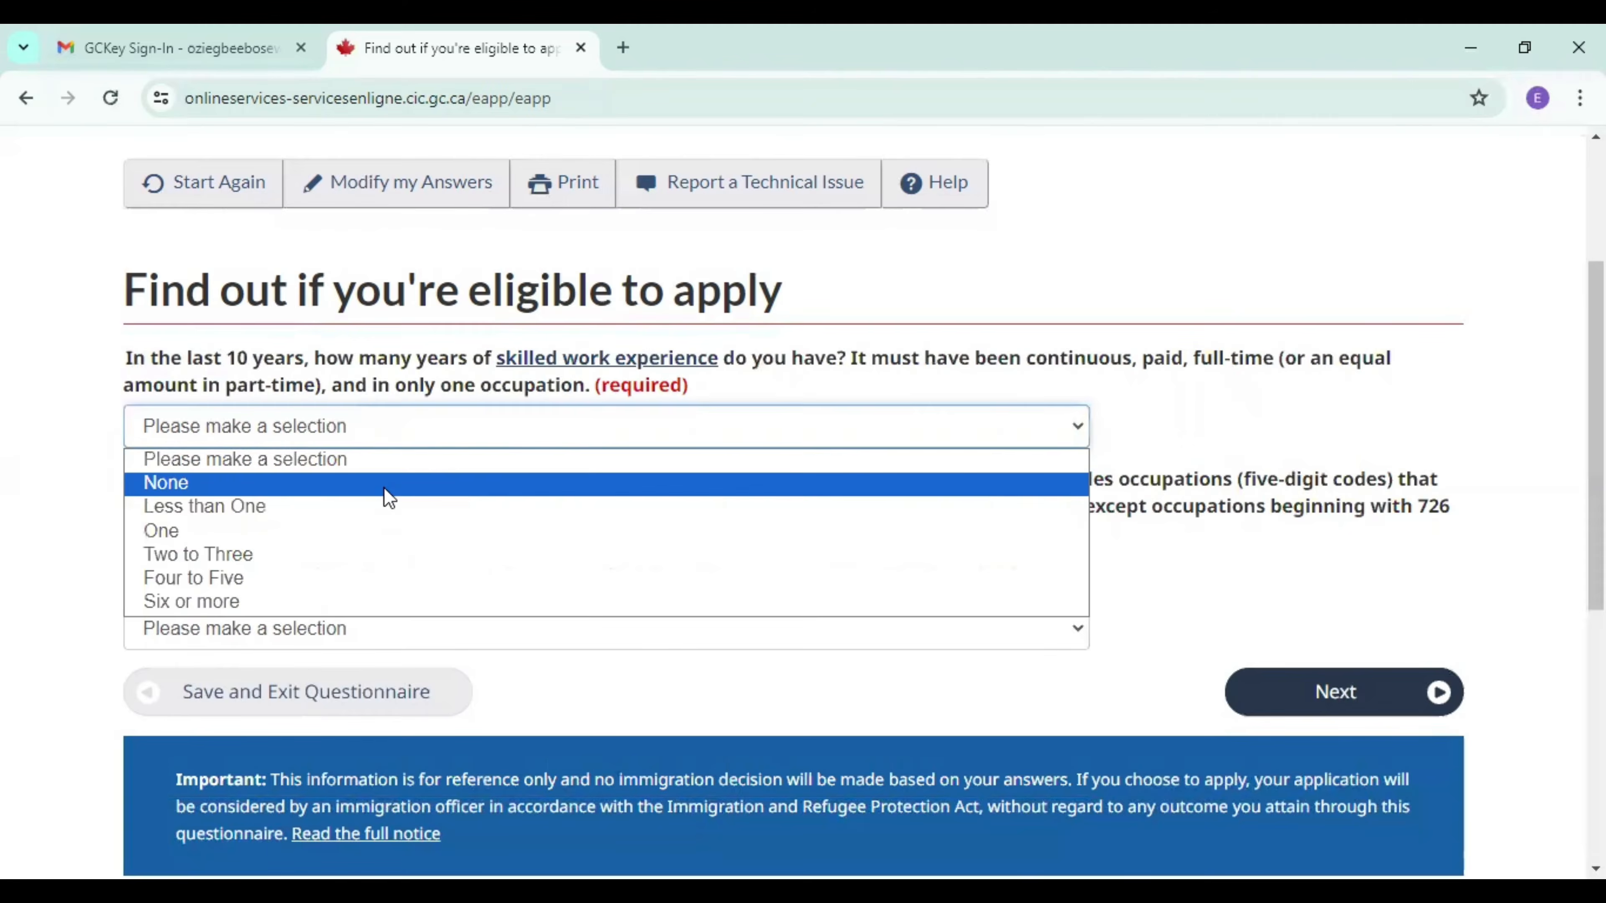
{"action": "left_click", "coordinate": [330, 556]}
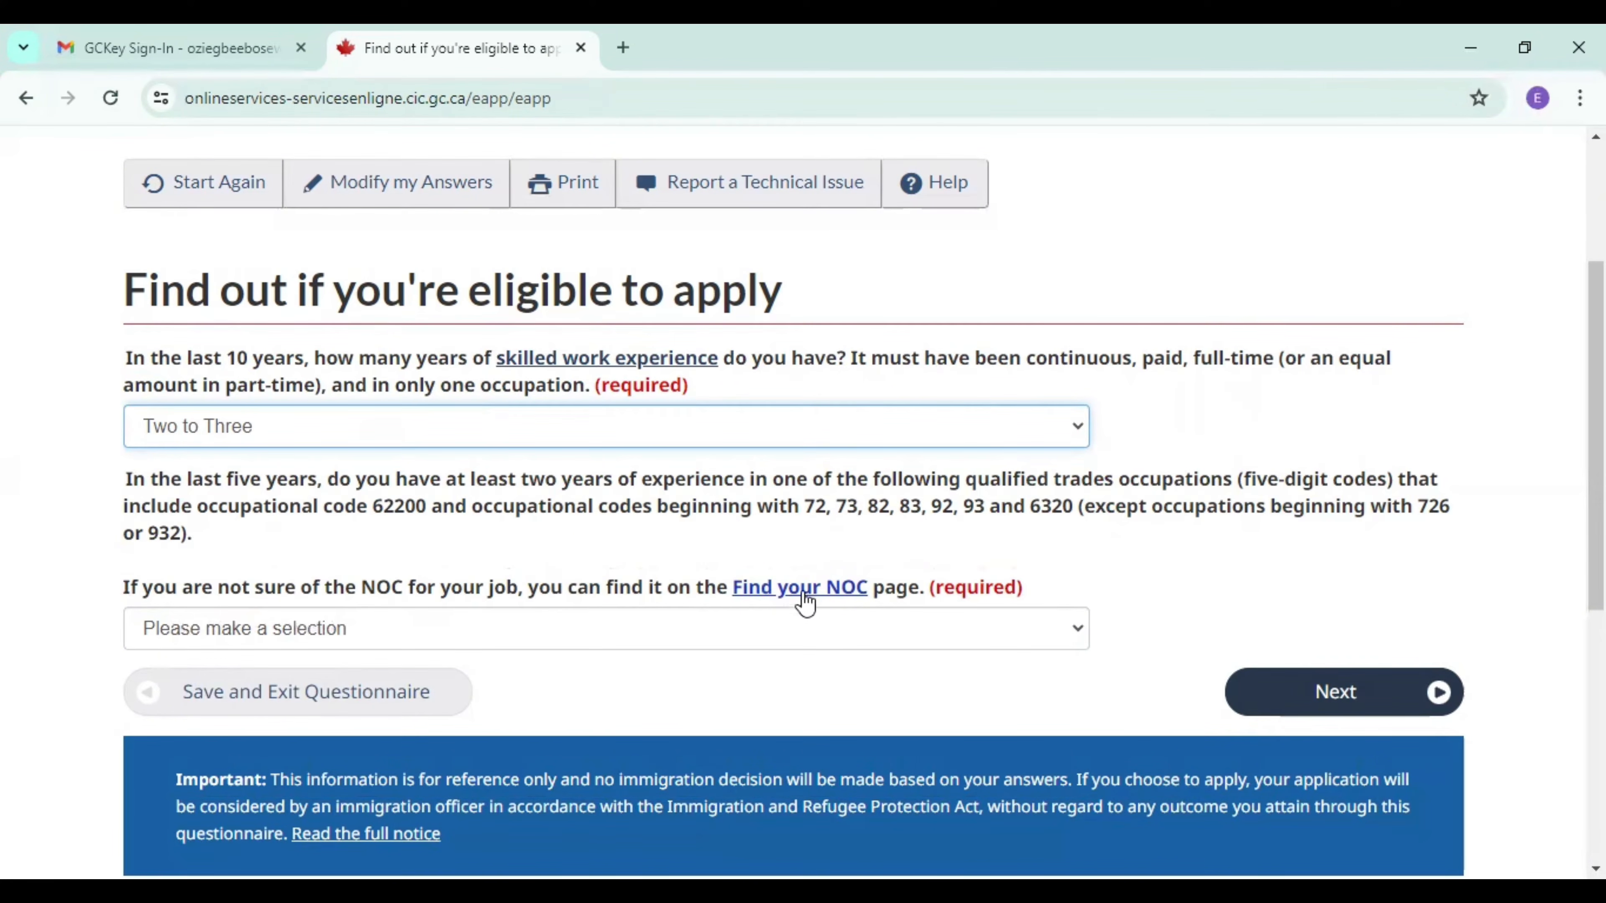
{"action": "left_click", "coordinate": [795, 632]}
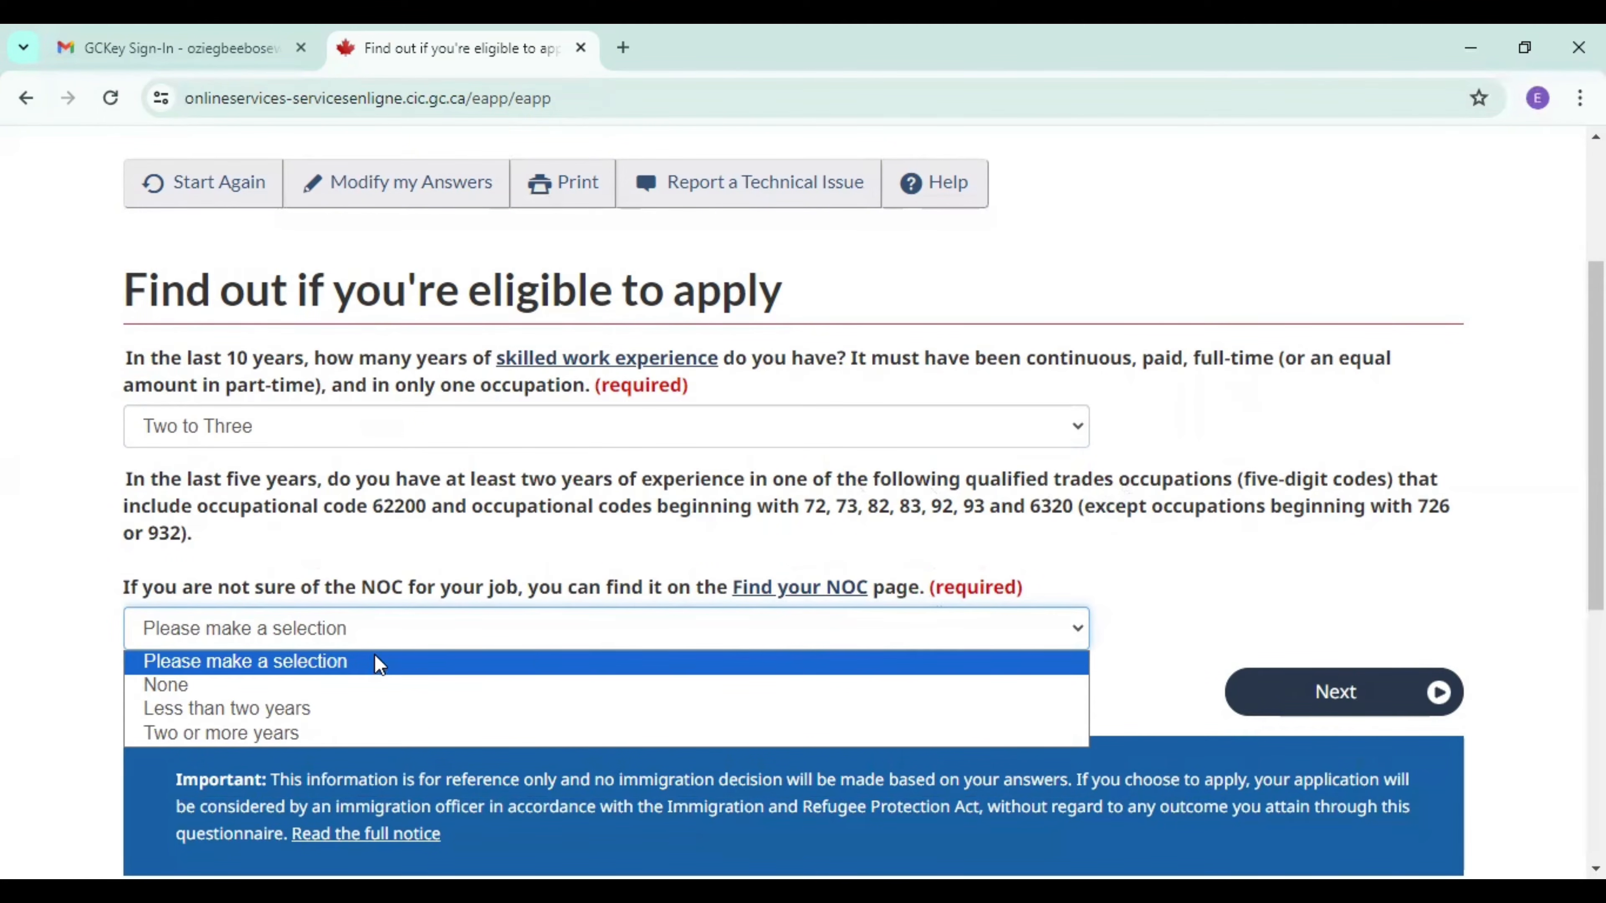
Open the "Find your NOC" page and review its TEER categories, job examples and NOC code table.
{"action": "left_click", "coordinate": [807, 597]}
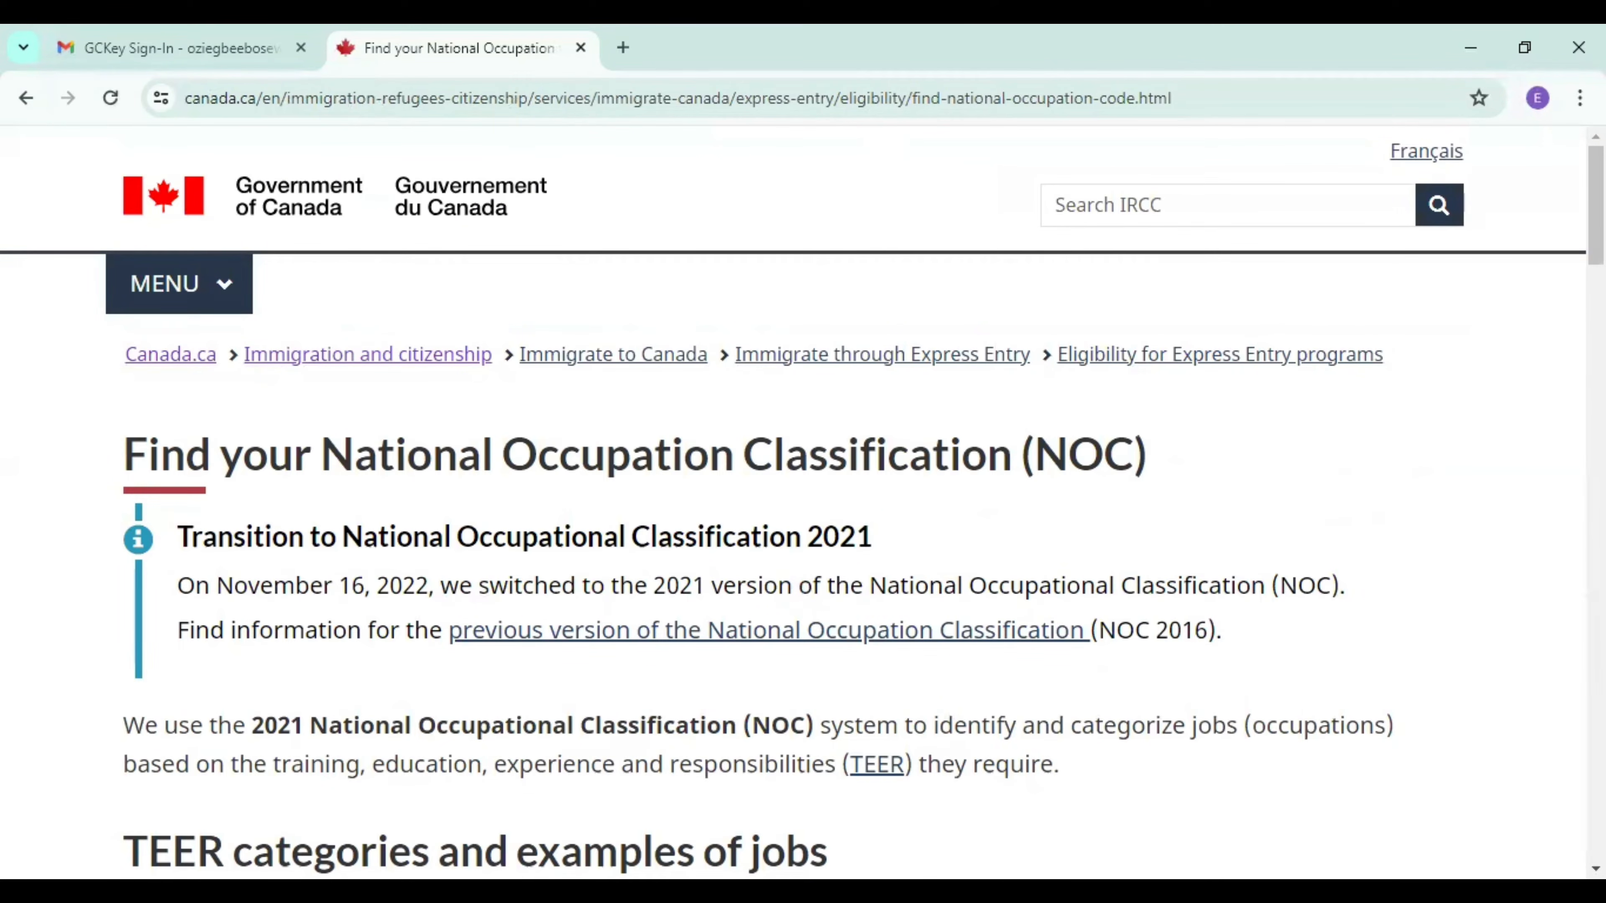
{"action": "scroll", "coordinate": [802, 500], "scroll_direction": "down", "scroll_amount": 15}
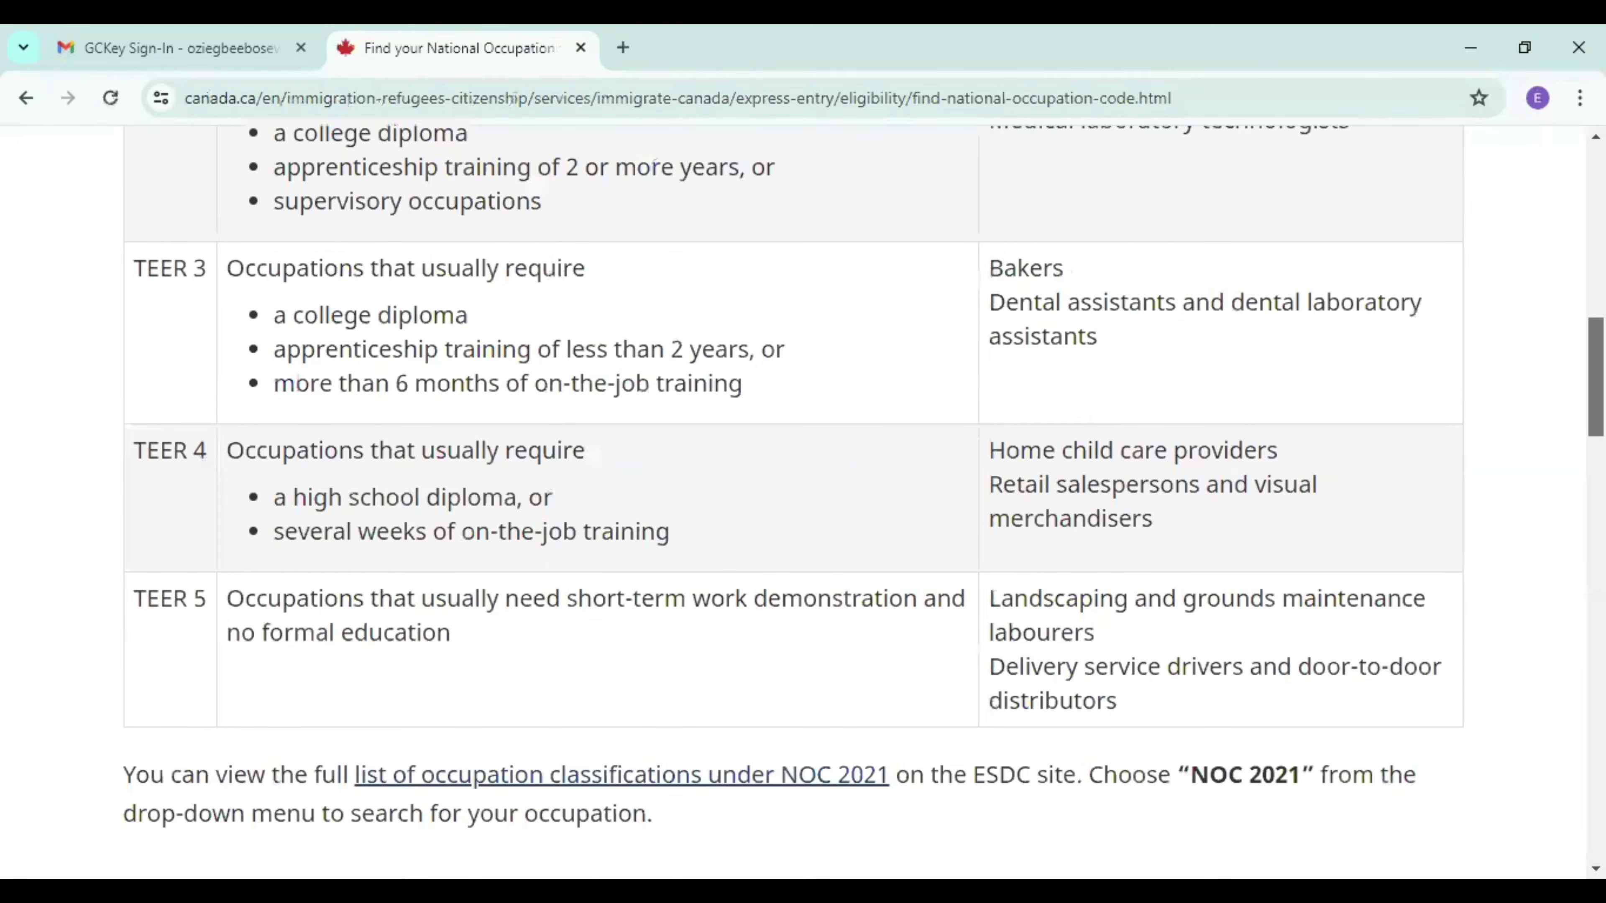
{"action": "scroll", "coordinate": [802, 500], "scroll_direction": "down", "scroll_amount": 20}
{"action": "scroll", "coordinate": [803, 500], "scroll_direction": "down", "scroll_amount": 5}
{"action": "scroll", "coordinate": [803, 500], "scroll_direction": "up", "scroll_amount": 5}
{"action": "scroll", "coordinate": [802, 499], "scroll_direction": "down", "scroll_amount": 5}
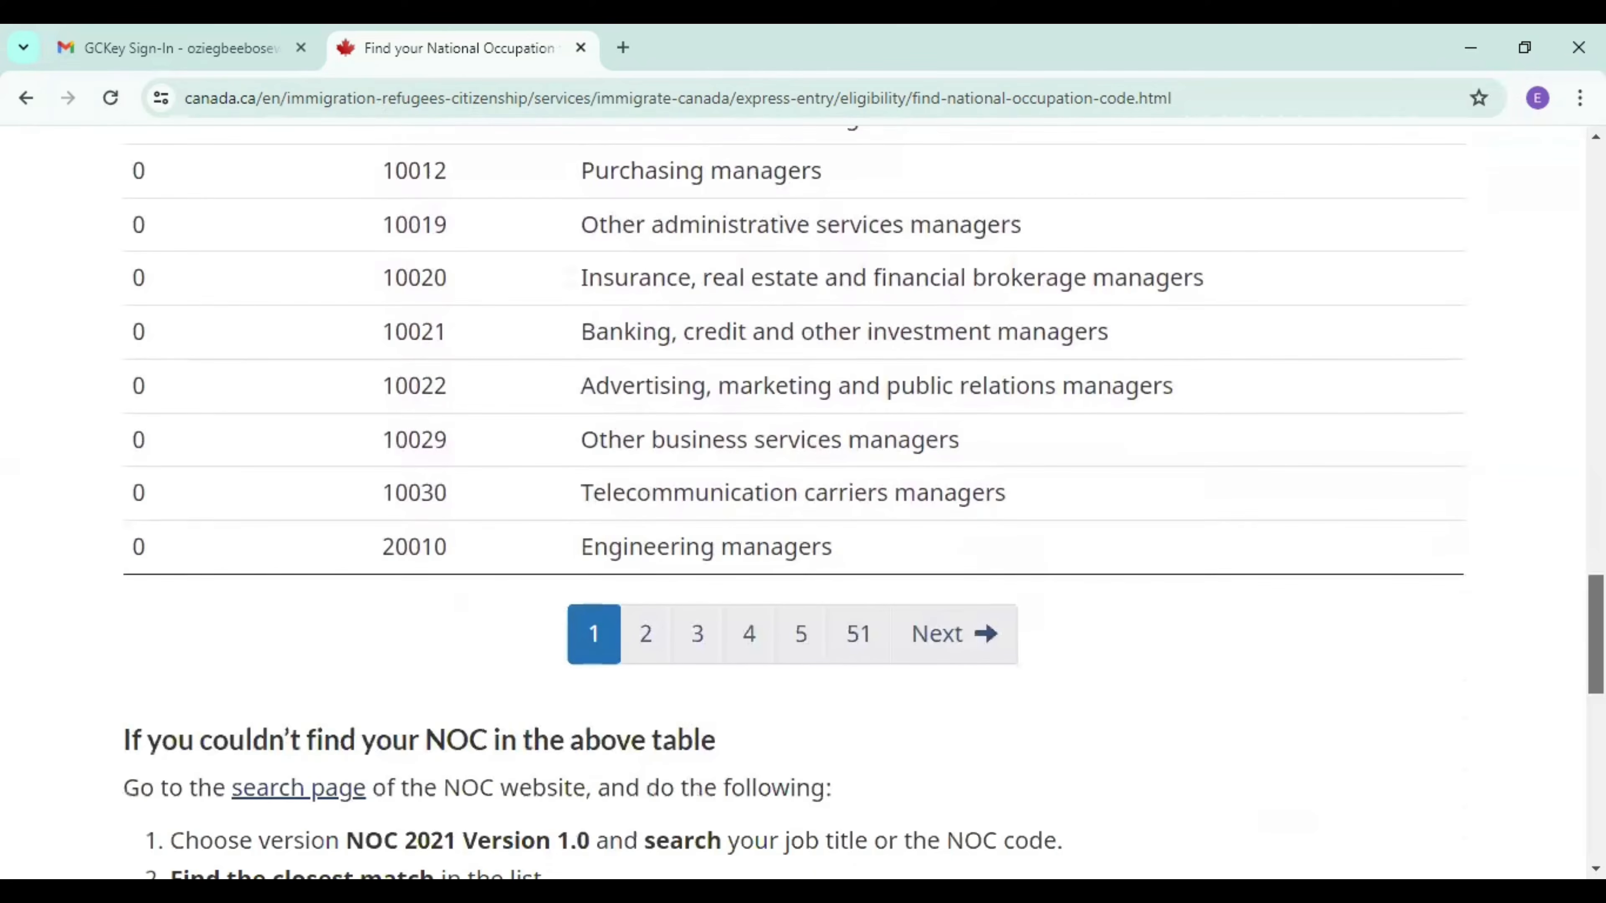
{"action": "scroll", "coordinate": [803, 500], "scroll_direction": "up", "scroll_amount": 20}
{"action": "scroll", "coordinate": [802, 499], "scroll_direction": "down", "scroll_amount": 4}
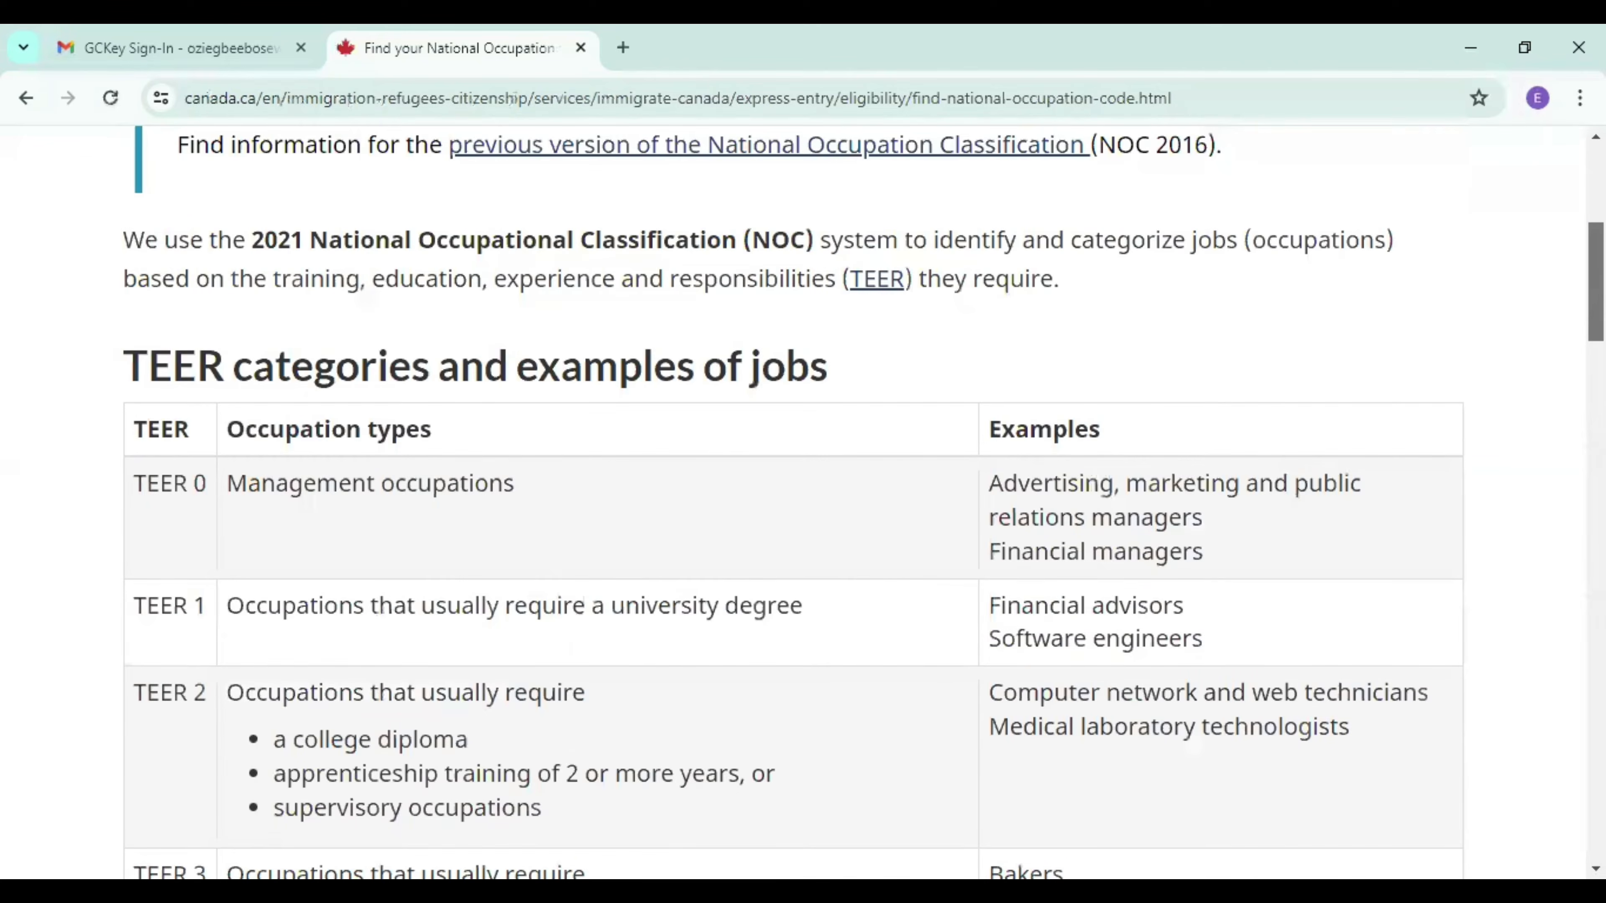
{"action": "scroll", "coordinate": [803, 500], "scroll_direction": "down", "scroll_amount": 15}
{"action": "scroll", "coordinate": [803, 499], "scroll_direction": "up", "scroll_amount": 1}
{"action": "scroll", "coordinate": [803, 499], "scroll_direction": "down", "scroll_amount": 8}
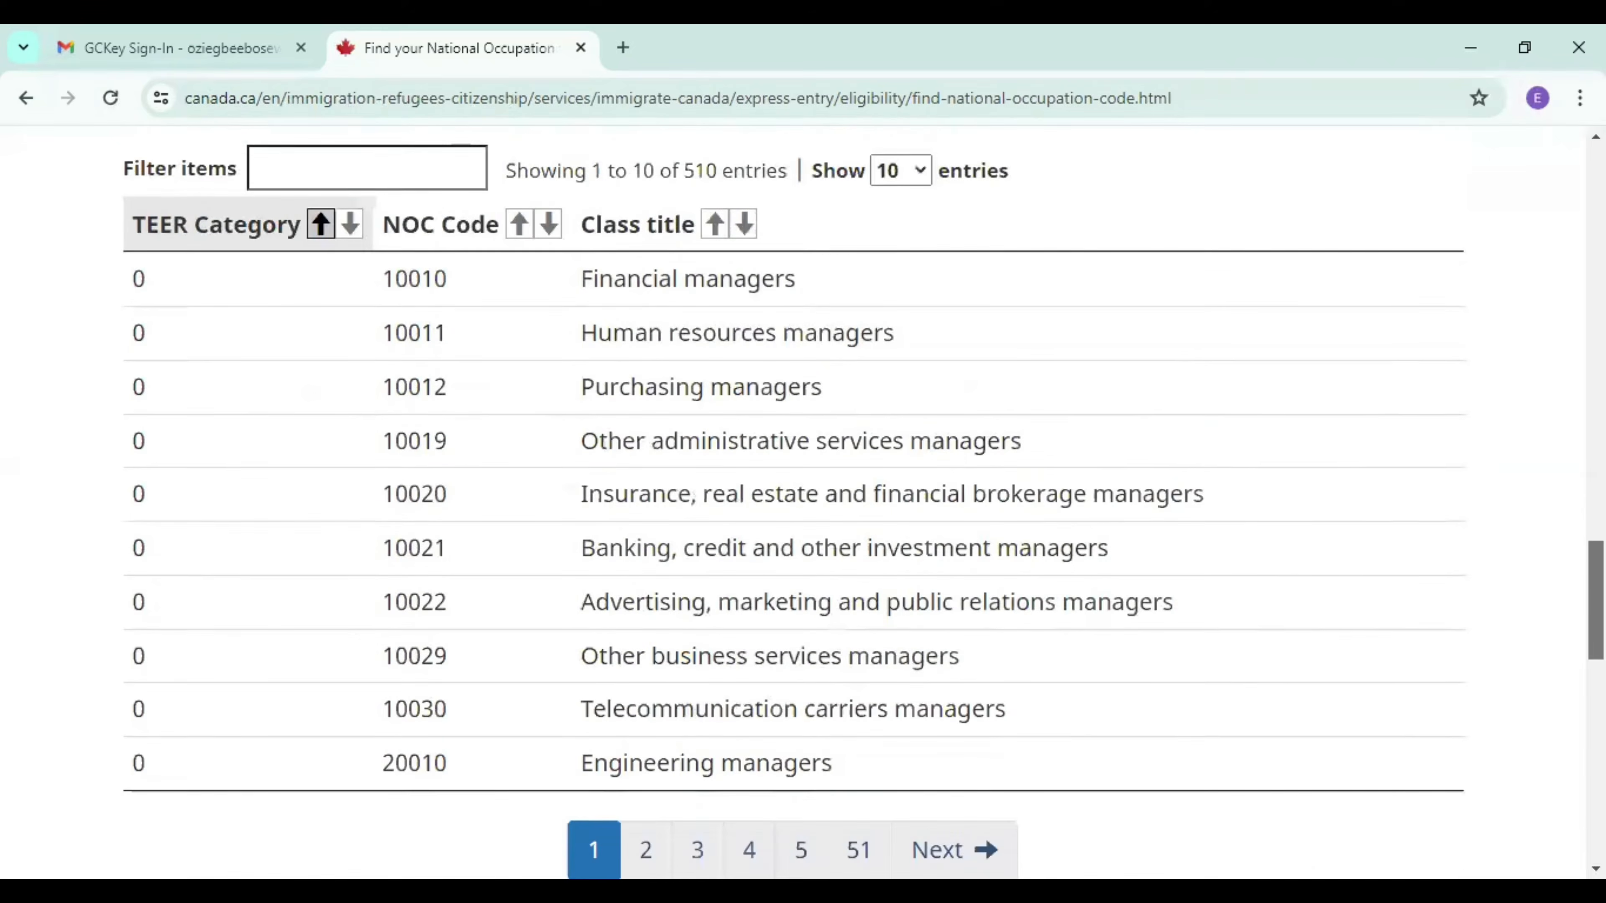
{"action": "scroll", "coordinate": [802, 500], "scroll_direction": "down", "scroll_amount": 2}
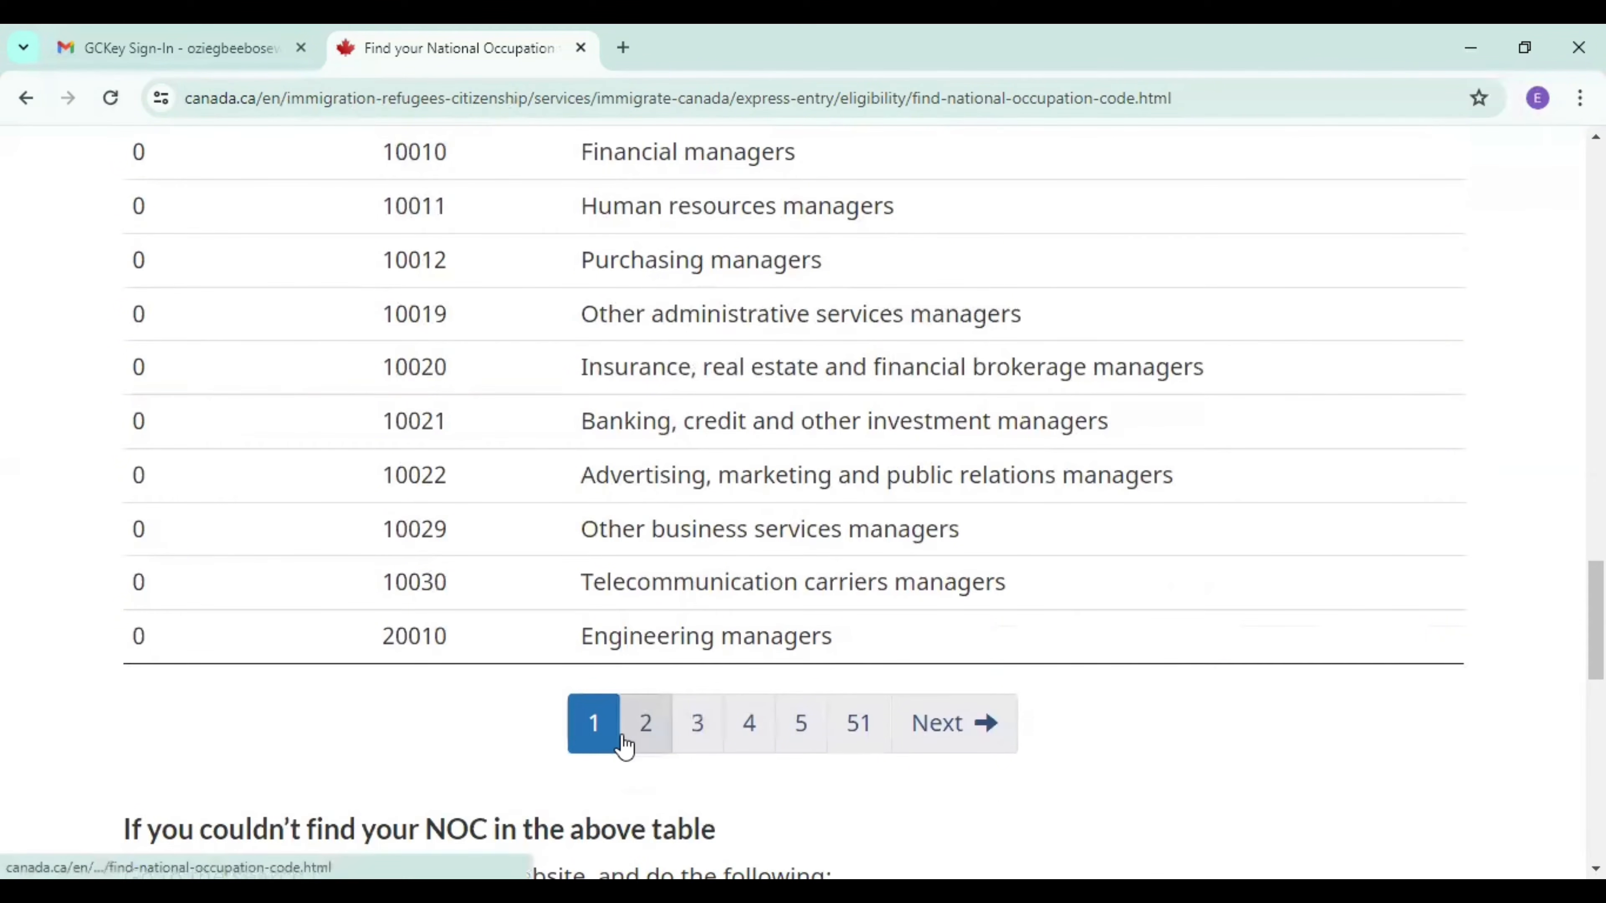
Browse the NOC code table's second and third pages of occupations.
{"action": "left_click", "coordinate": [655, 744]}
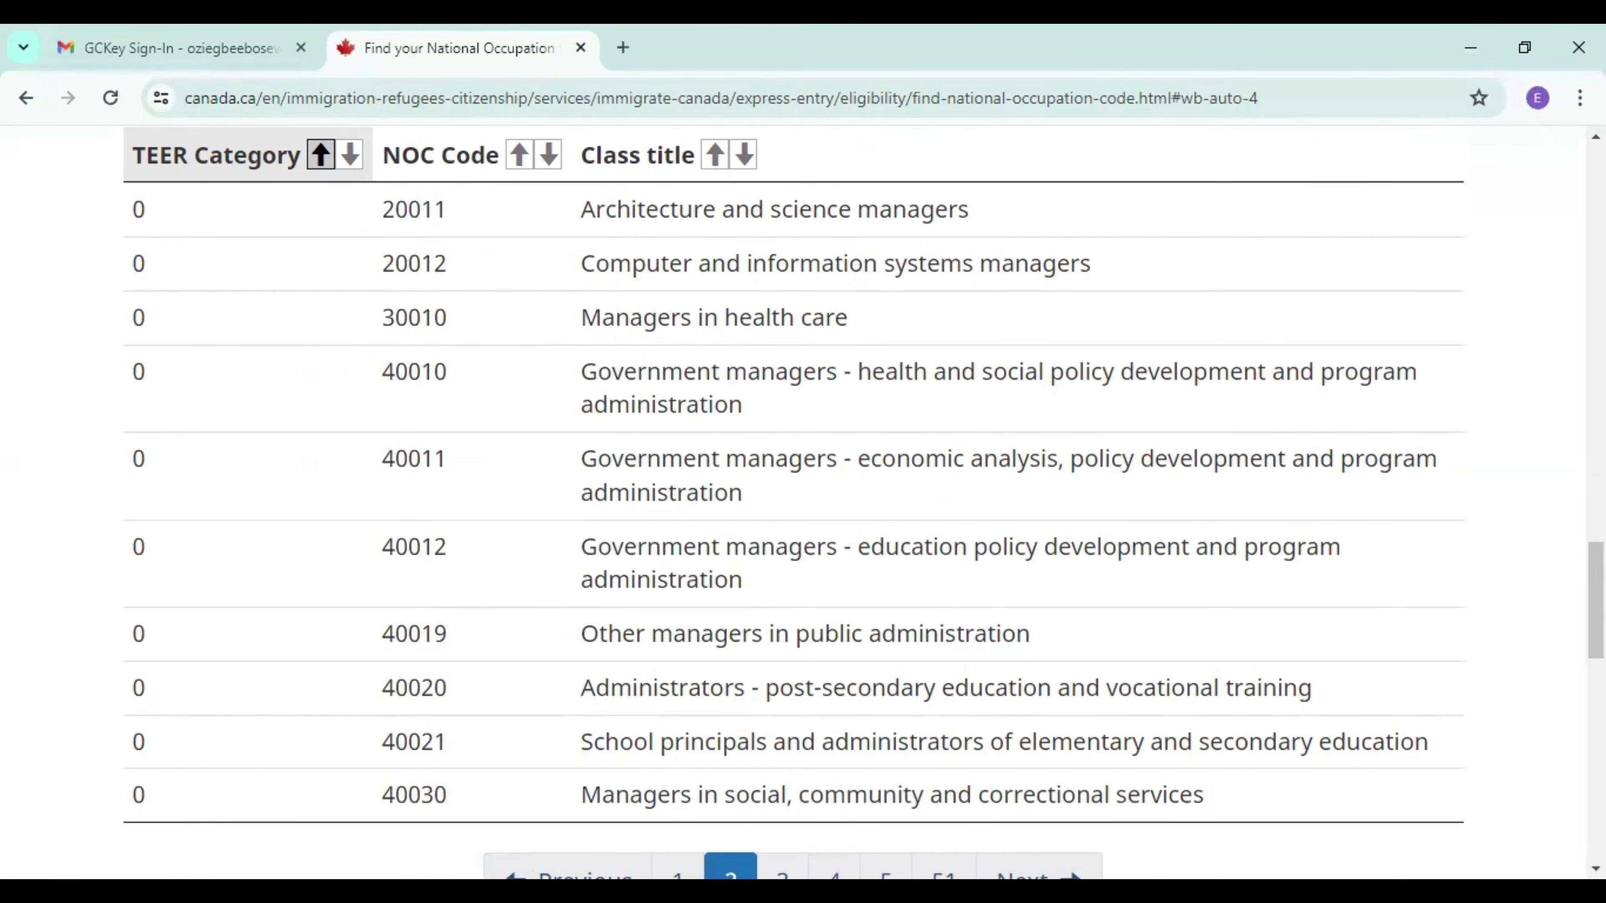
{"action": "scroll", "coordinate": [1520, 681], "scroll_direction": "up", "scroll_amount": 1}
{"action": "scroll", "coordinate": [1520, 681], "scroll_direction": "down", "scroll_amount": 5}
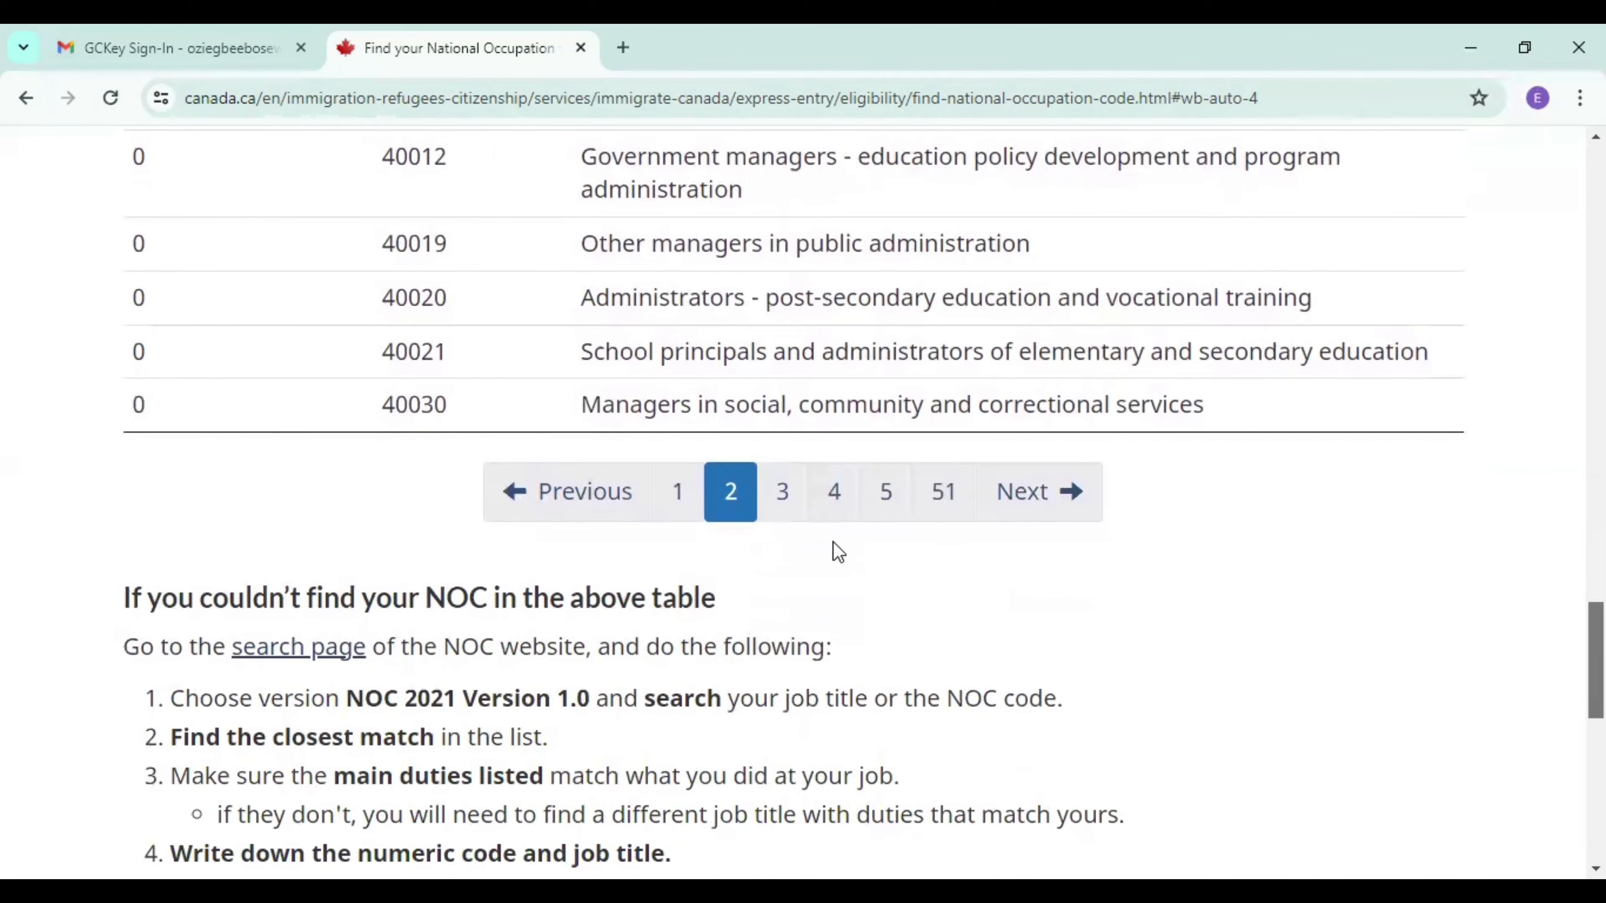
{"action": "left_click", "coordinate": [783, 490]}
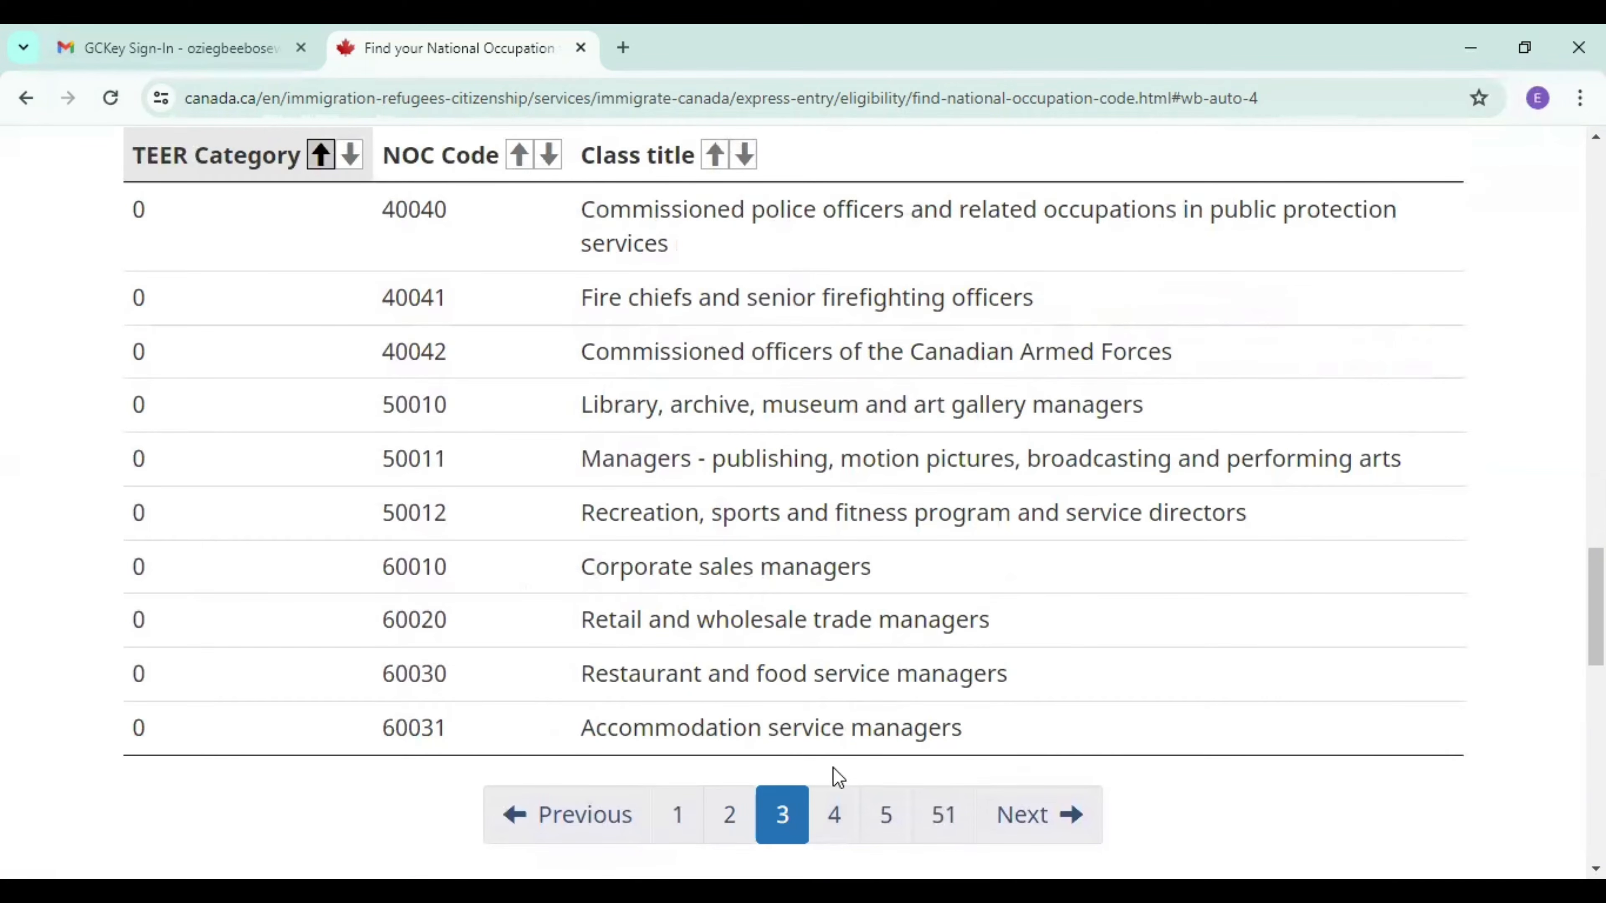
Browse the NOC code table from page 4 through page 11, return to page 10, and go back to the page heading.
{"action": "left_click", "coordinate": [835, 819]}
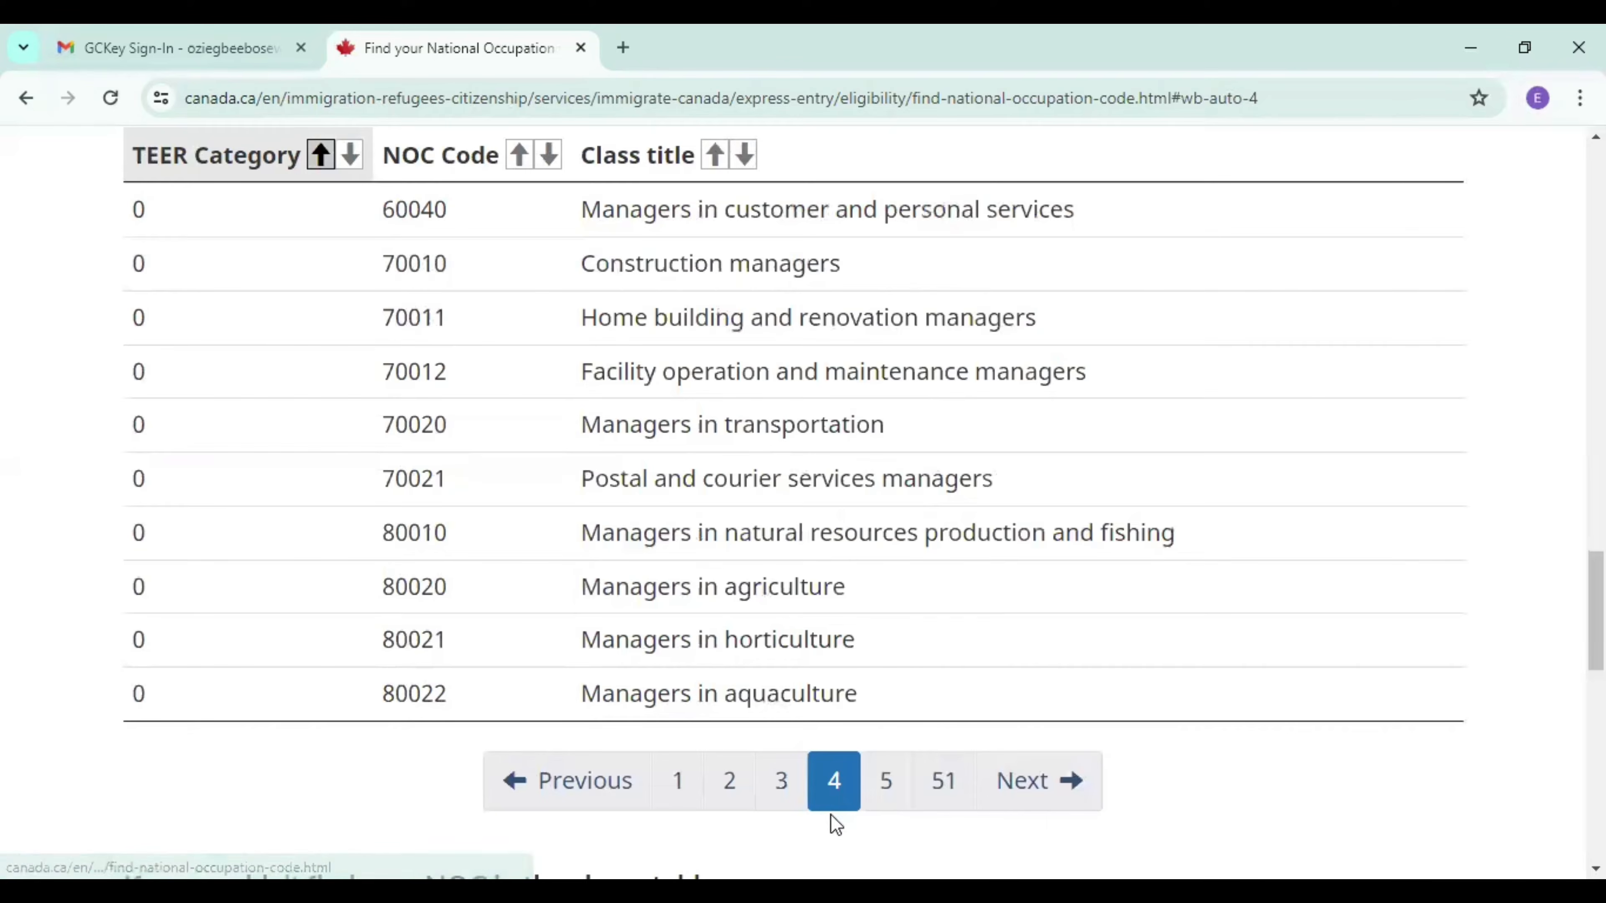
{"action": "left_click", "coordinate": [902, 796]}
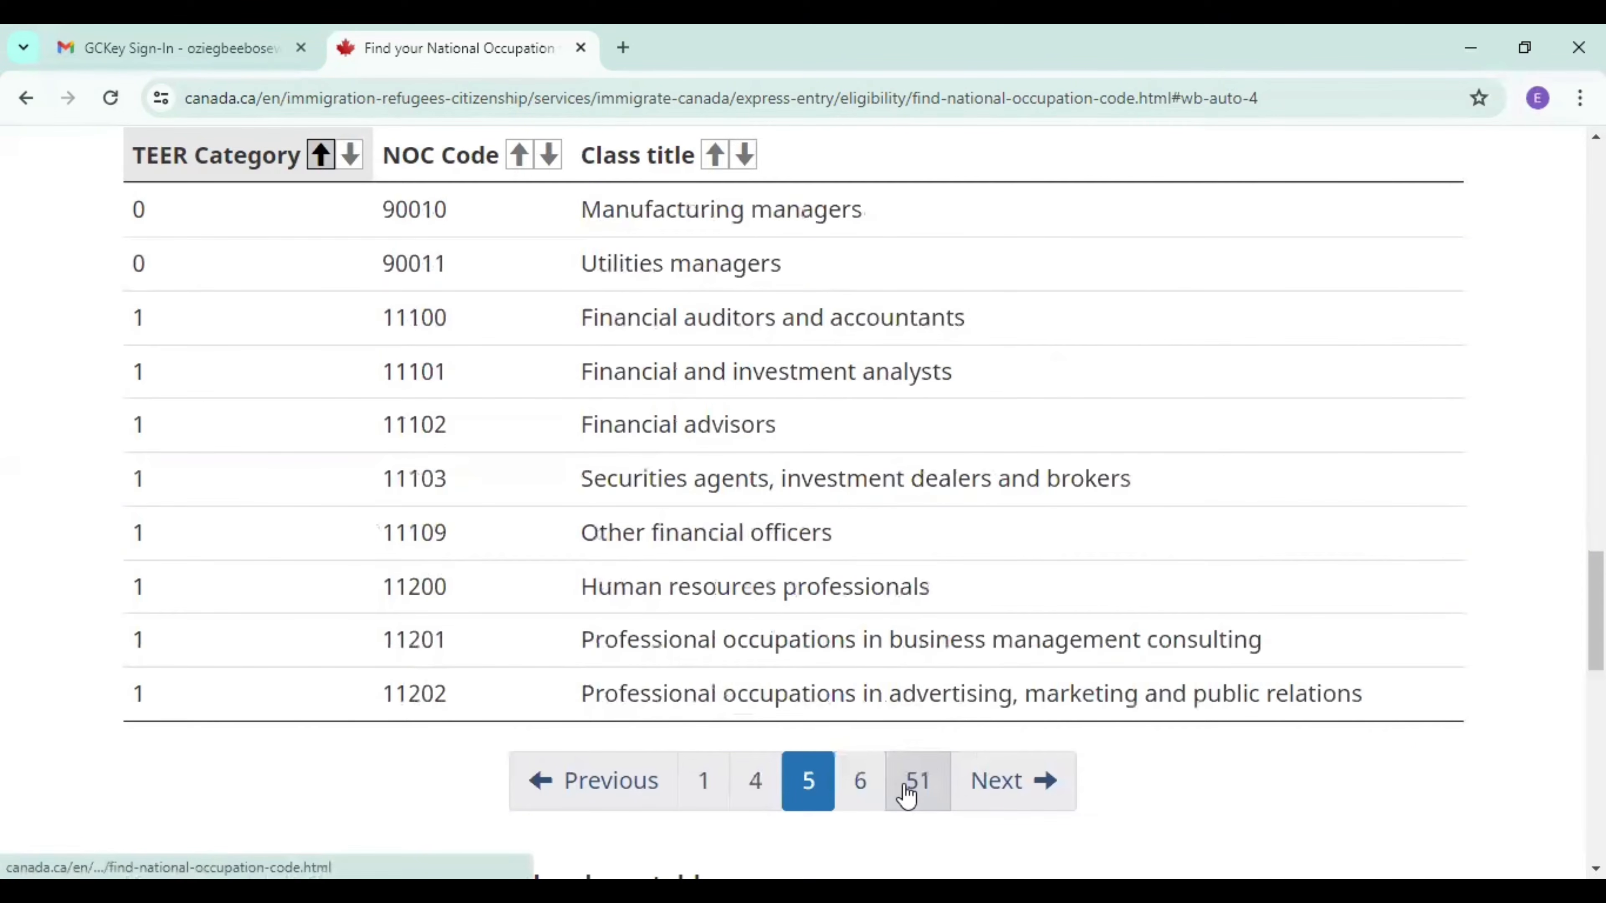
{"action": "left_click", "coordinate": [871, 796]}
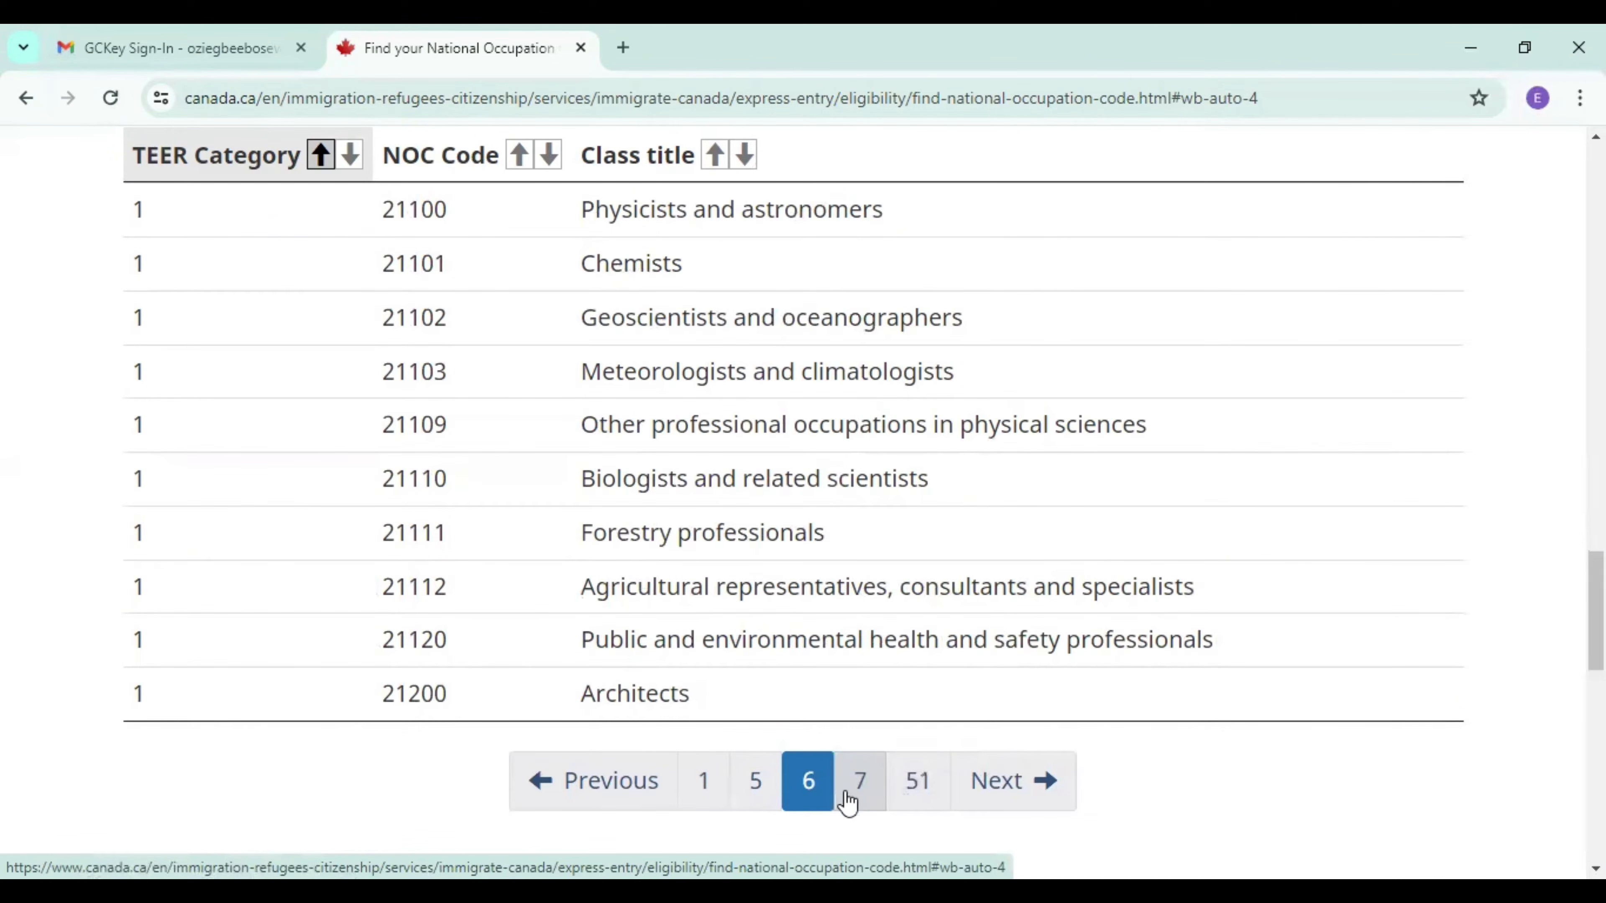
{"action": "left_click", "coordinate": [863, 795]}
{"action": "left_click", "coordinate": [861, 784]}
{"action": "left_click", "coordinate": [861, 785]}
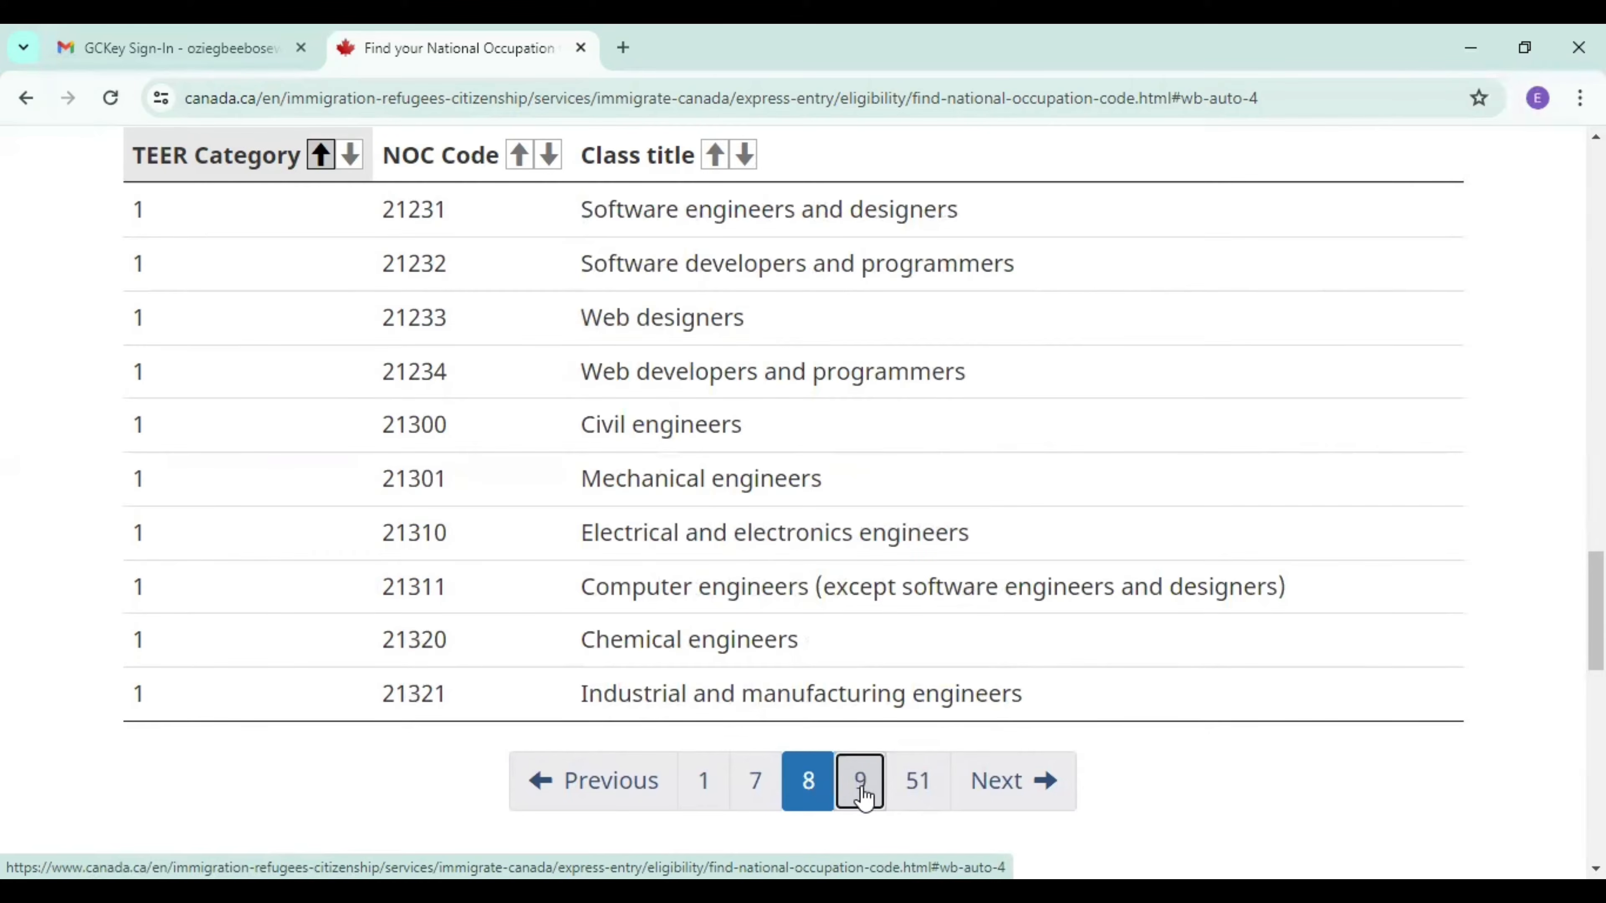
{"action": "left_click", "coordinate": [864, 795]}
{"action": "left_click", "coordinate": [864, 796]}
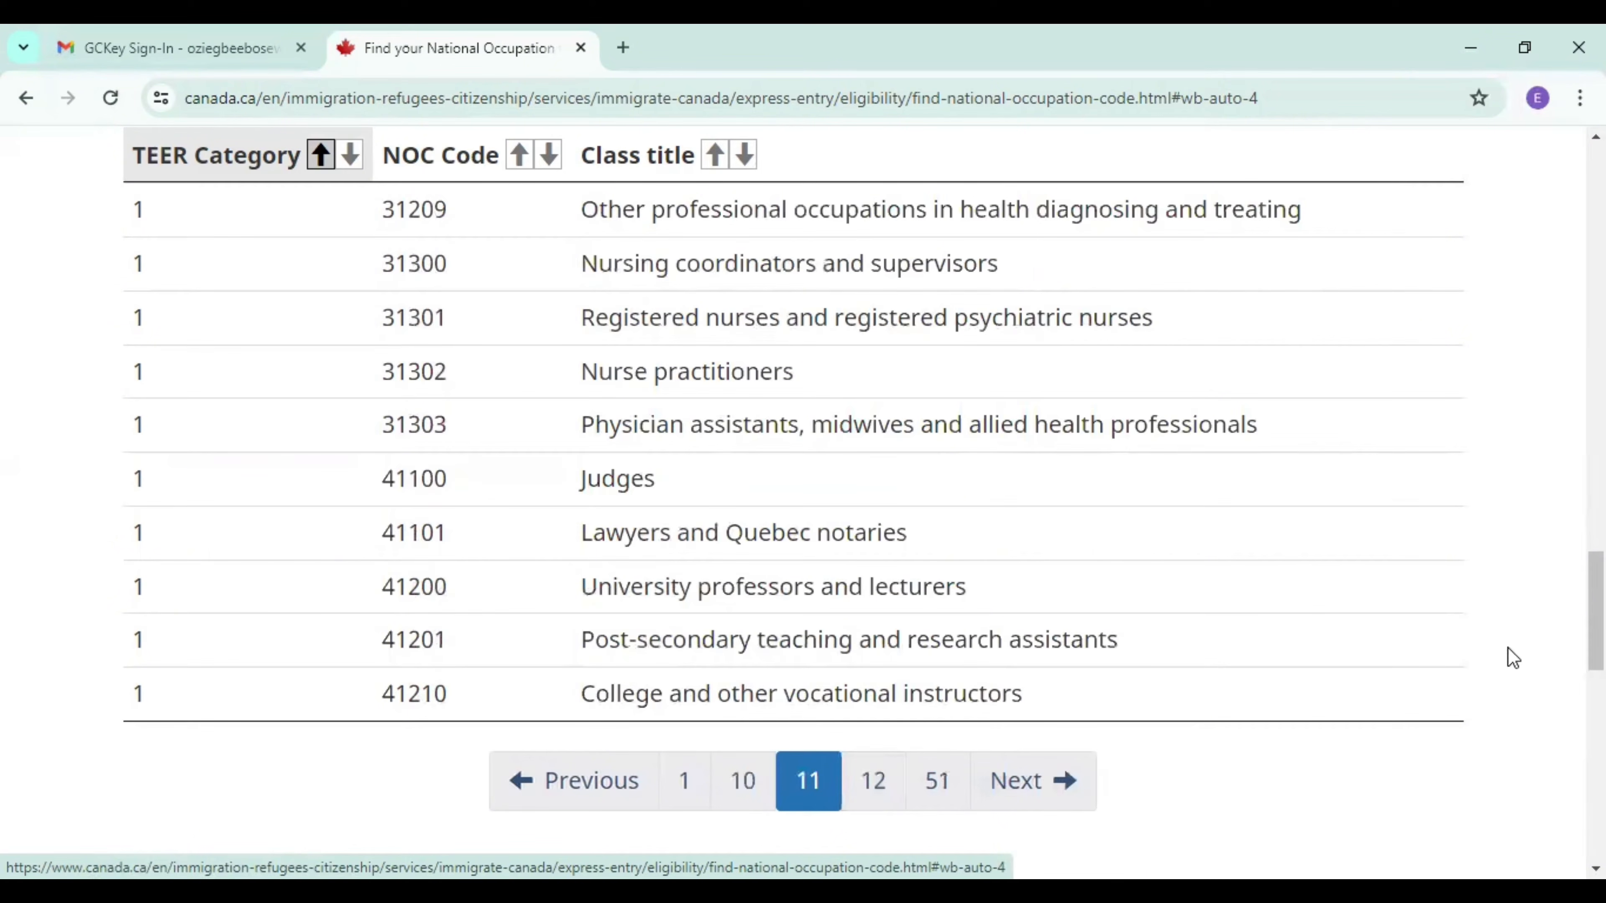
{"action": "mouse_move", "coordinate": [1596, 610]}
{"action": "left_mouse_down"}
{"action": "mouse_move", "coordinate": [1596, 595]}
{"action": "mouse_move", "coordinate": [1596, 643]}
{"action": "mouse_move", "coordinate": [1595, 629]}
{"action": "left_mouse_up"}
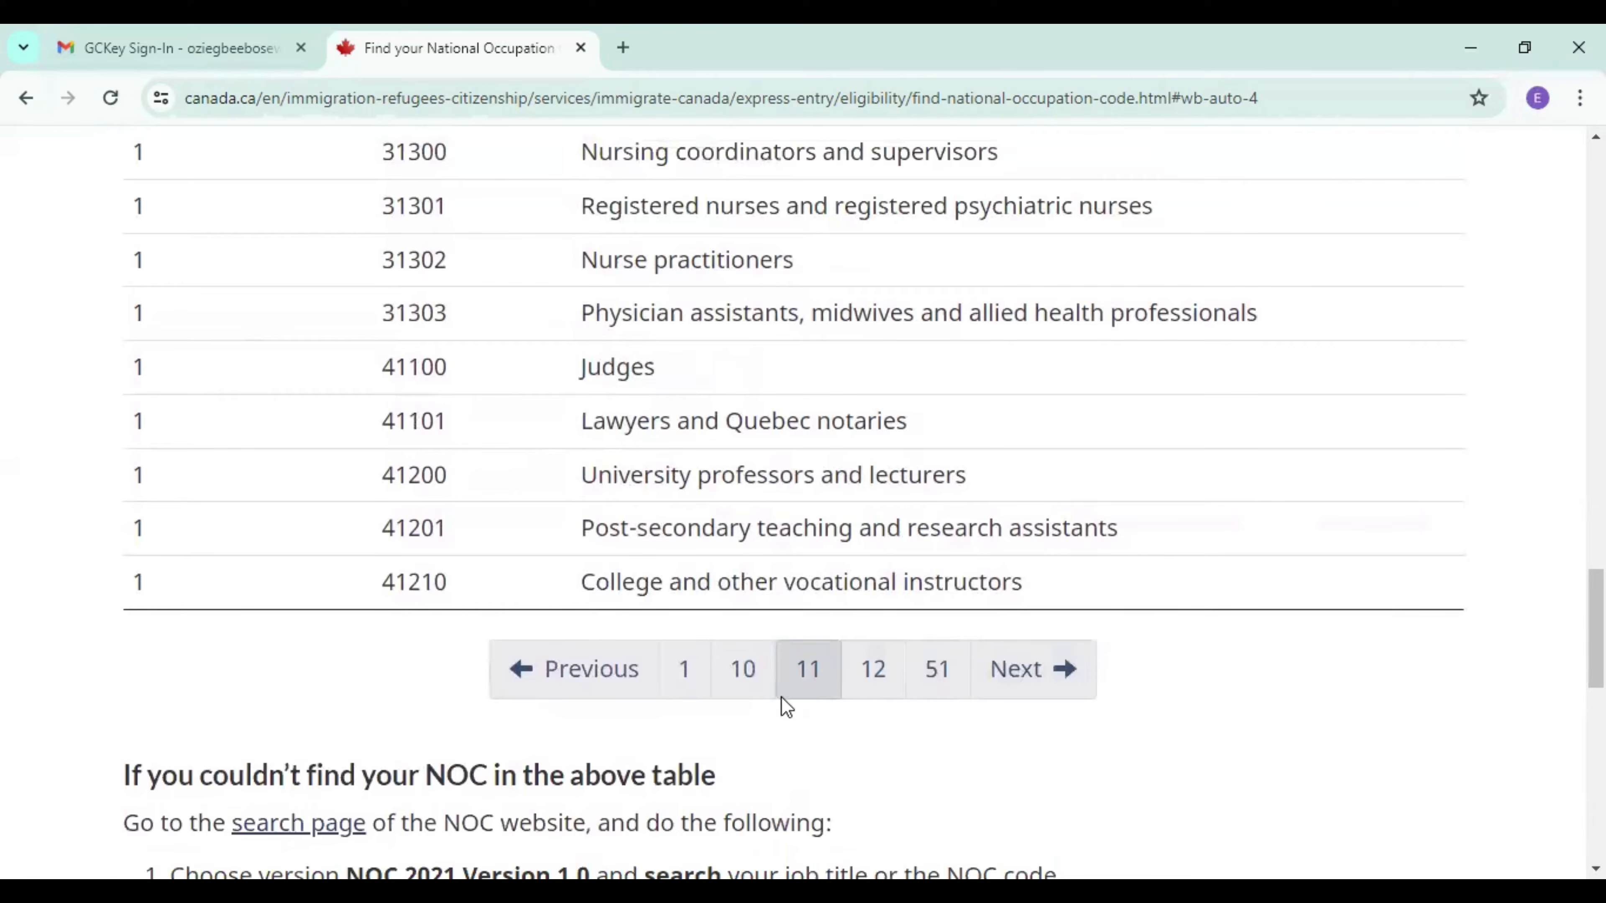
{"action": "left_click", "coordinate": [743, 683]}
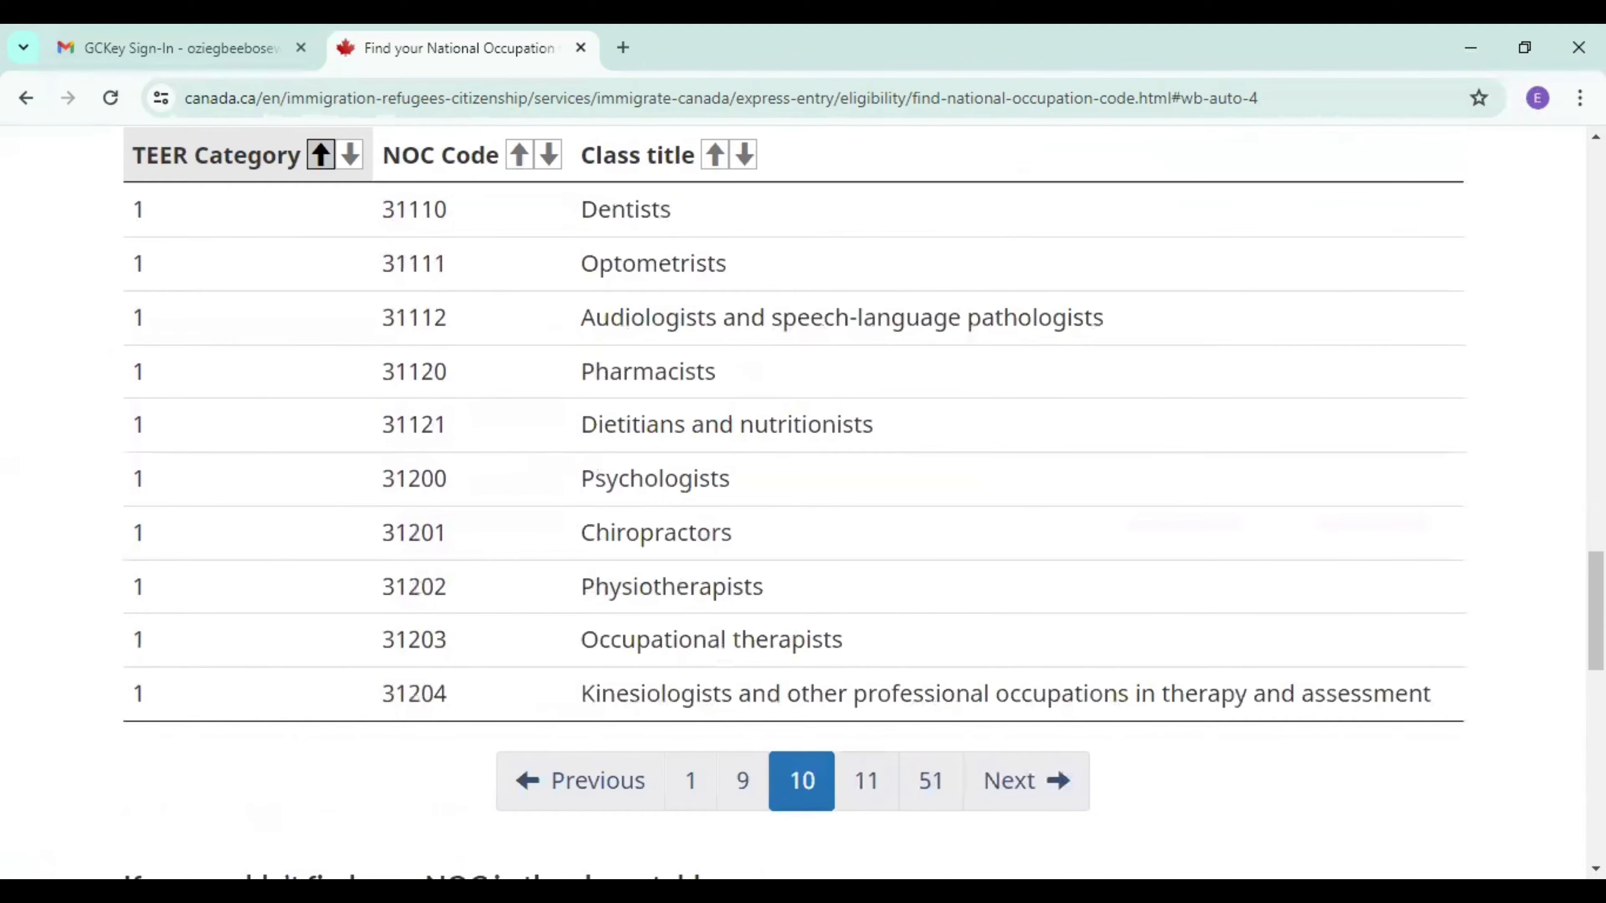
{"action": "left_click_drag", "start_coordinate": [1595, 626], "coordinate": [1560, 232]}
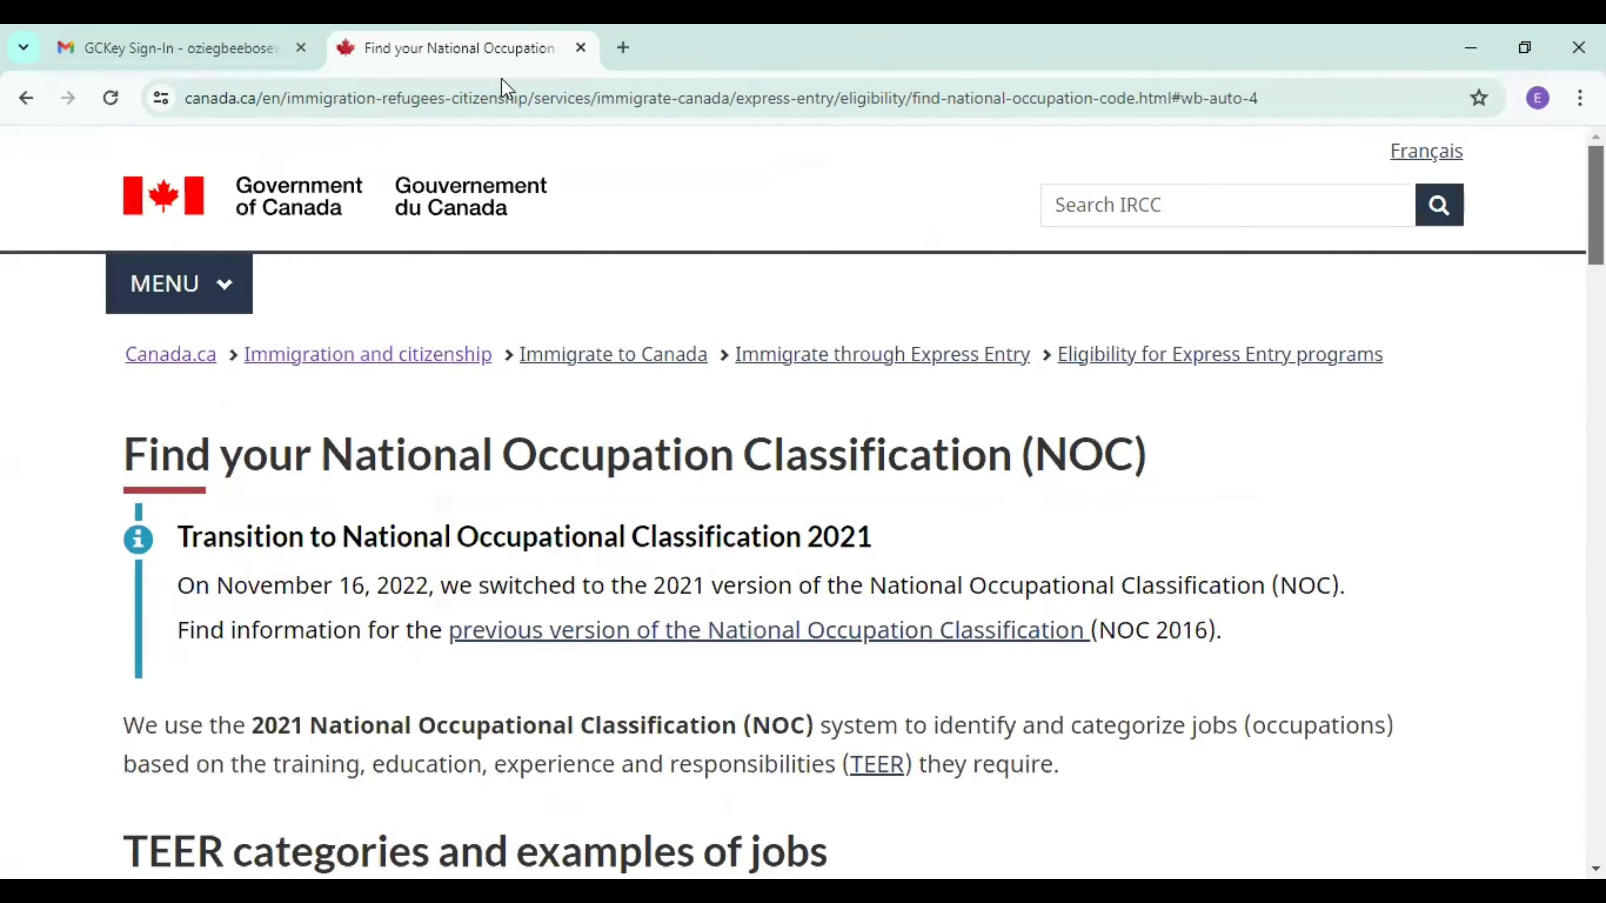
Return to the eligibility questionnaire, answer None for experience in the qualified trades occupations, and submit the answers.
{"action": "left_click", "coordinate": [20, 98]}
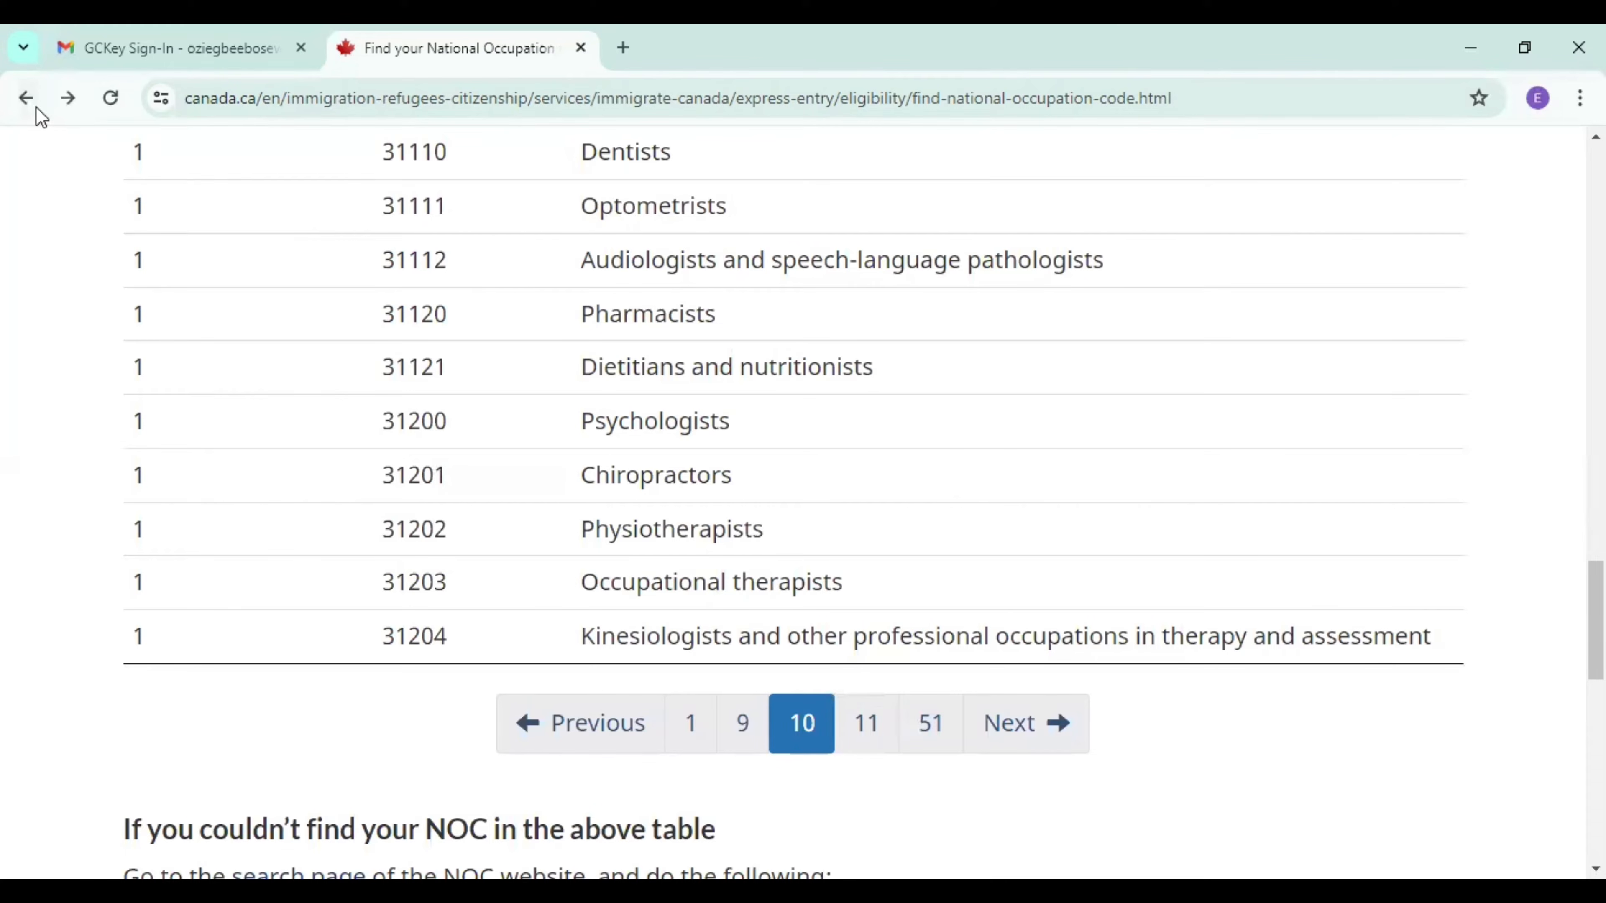
{"action": "left_click", "coordinate": [19, 97]}
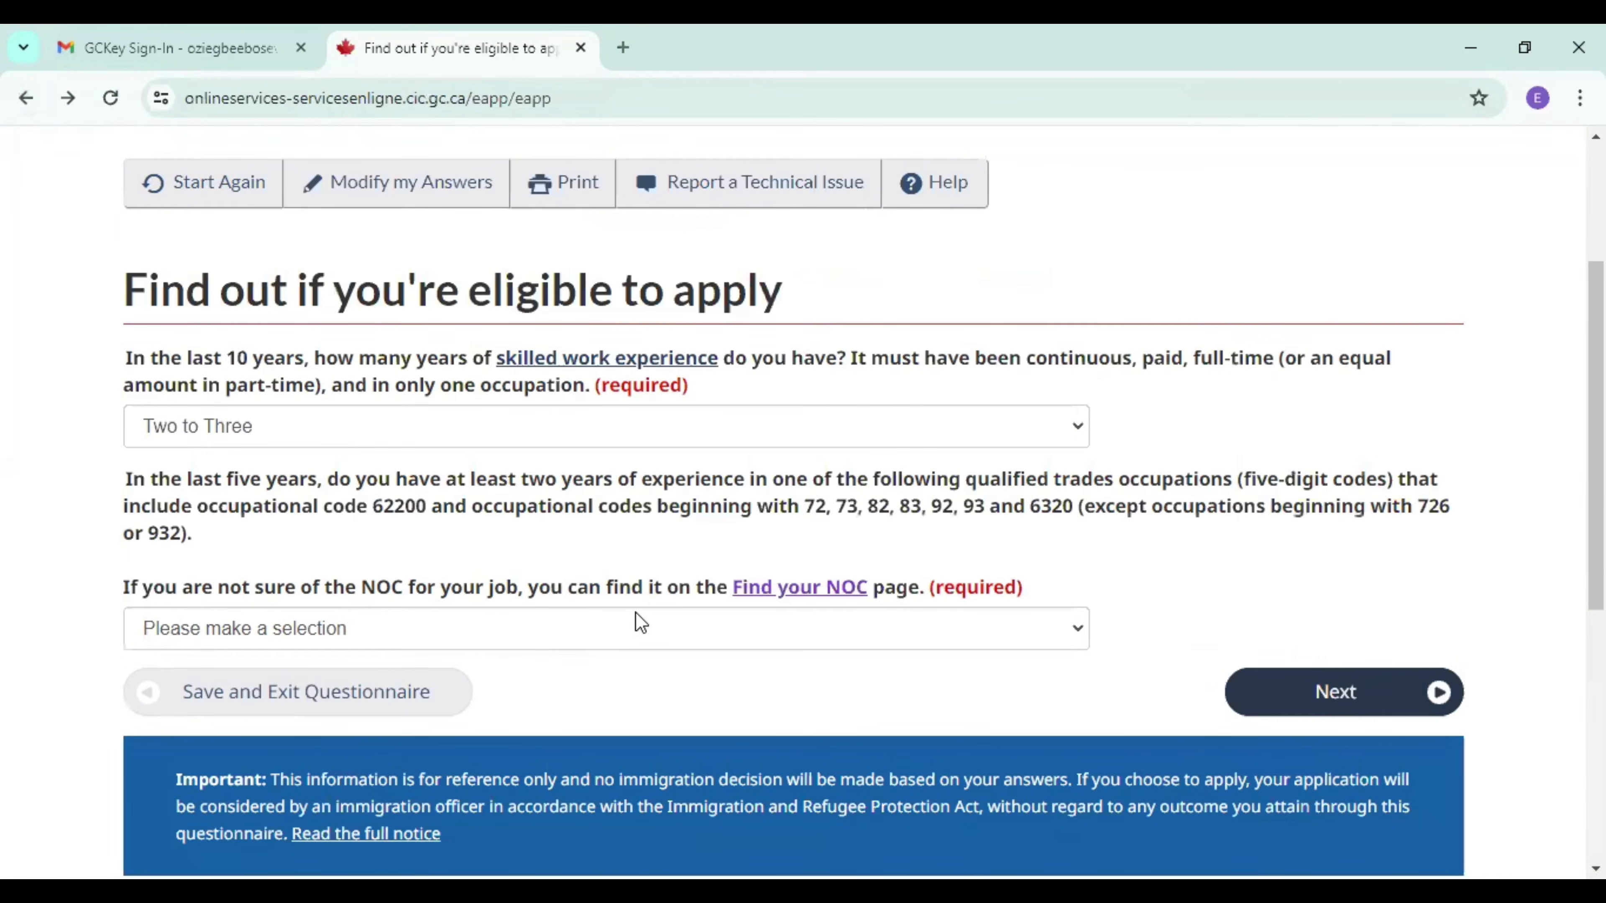
{"action": "left_click", "coordinate": [638, 629]}
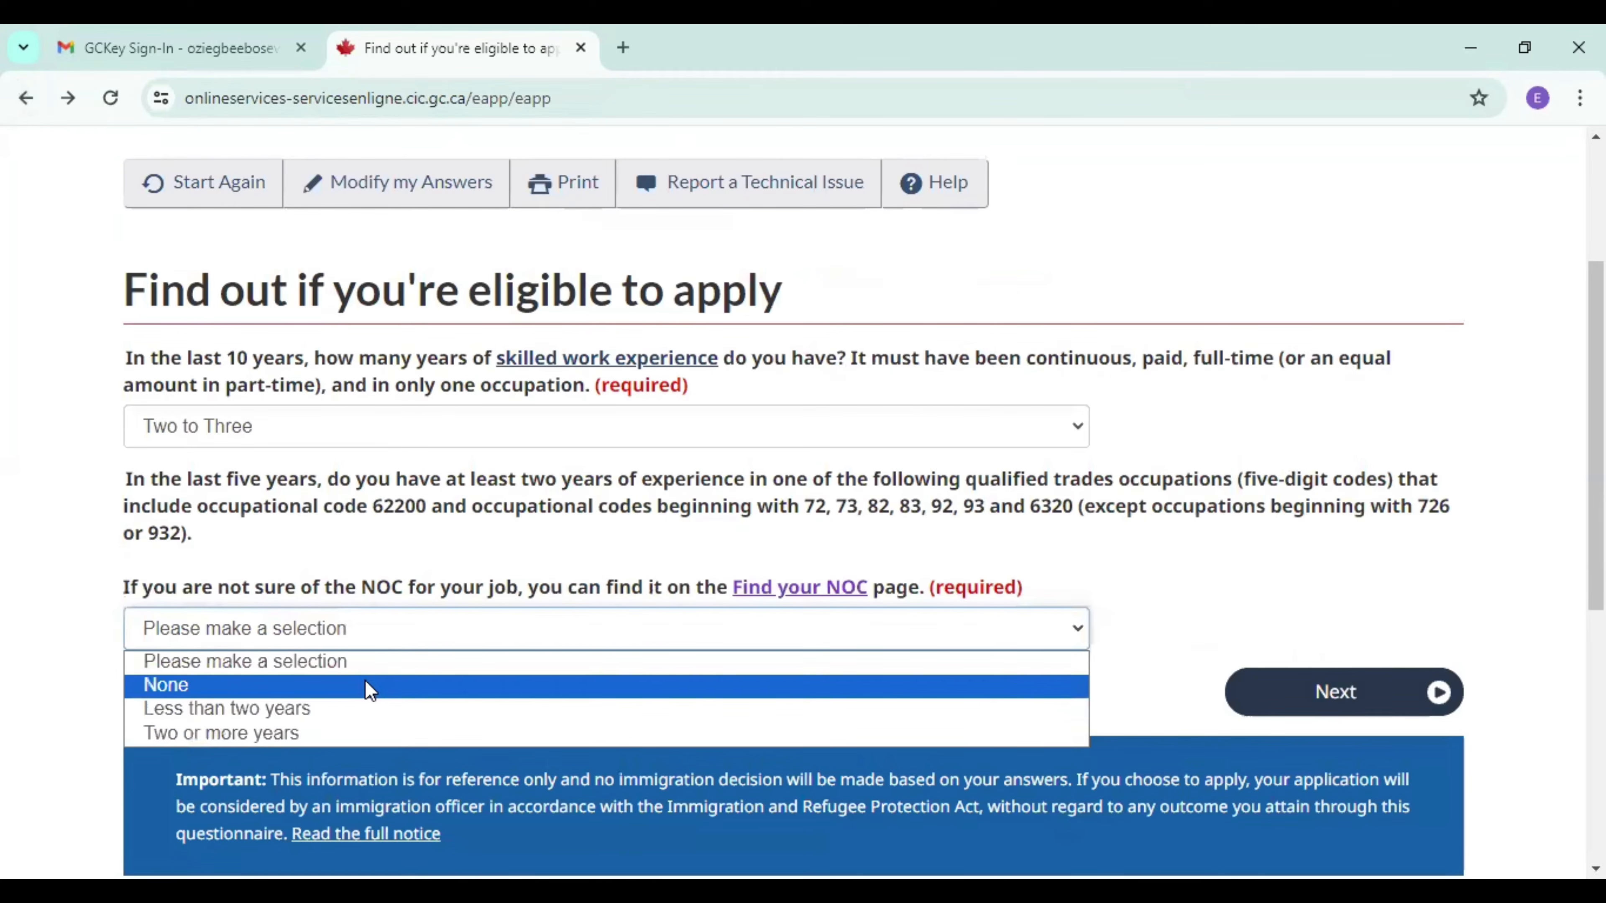
{"action": "left_click", "coordinate": [369, 685]}
{"action": "left_click", "coordinate": [1324, 711]}
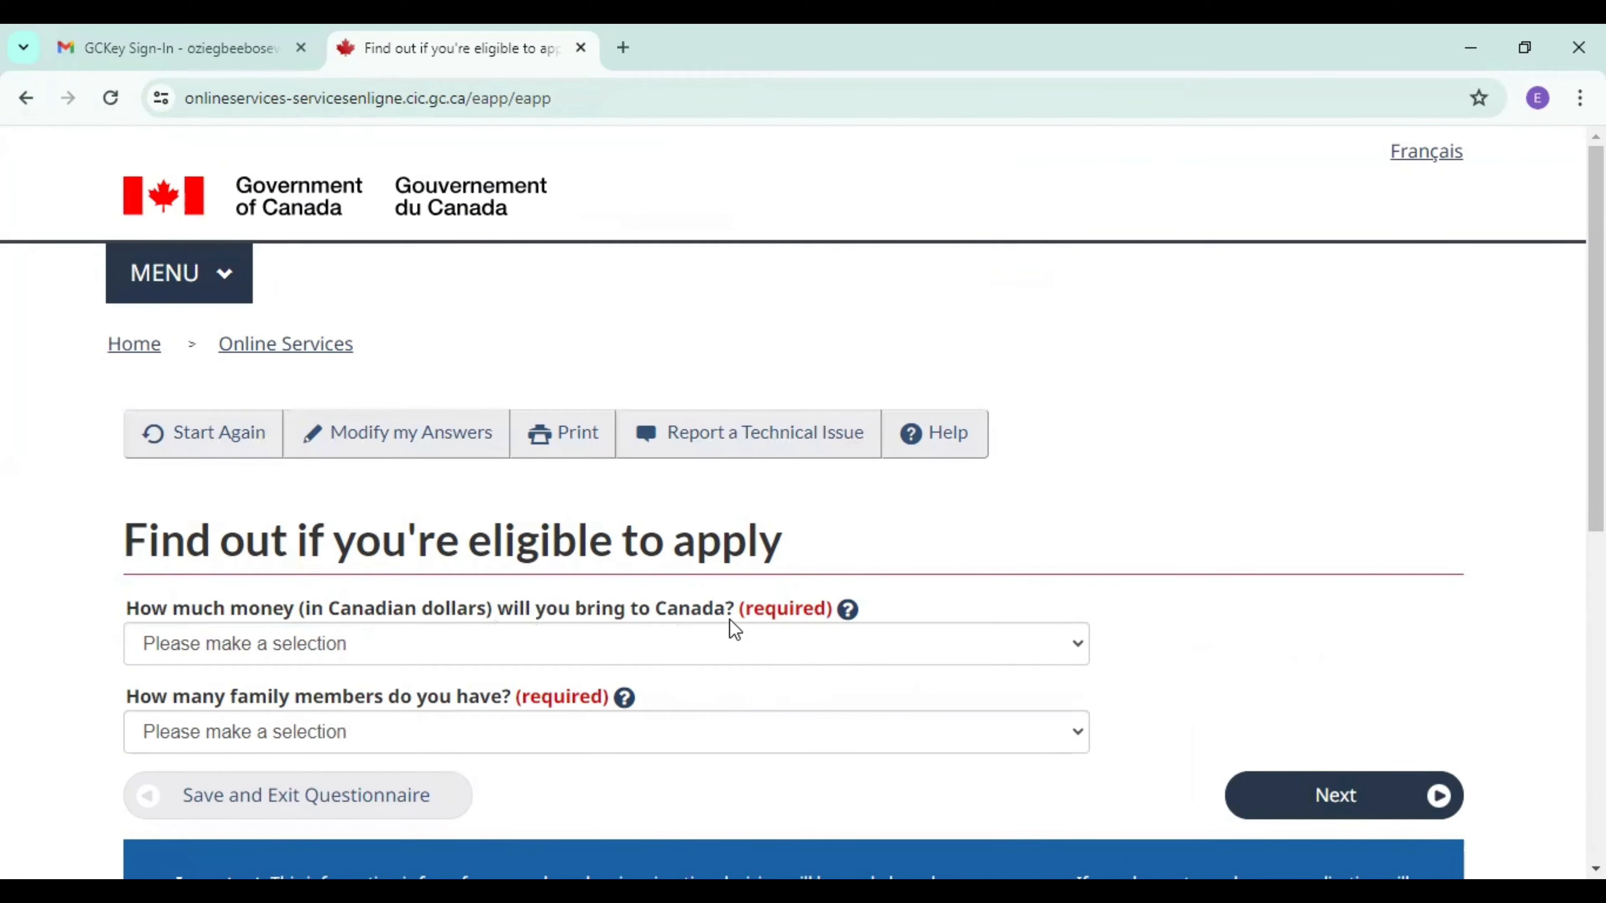
Read the help on money brought to Canada, try its linked funds table, and cancel exiting the questionnaire.
{"action": "left_click", "coordinate": [849, 612]}
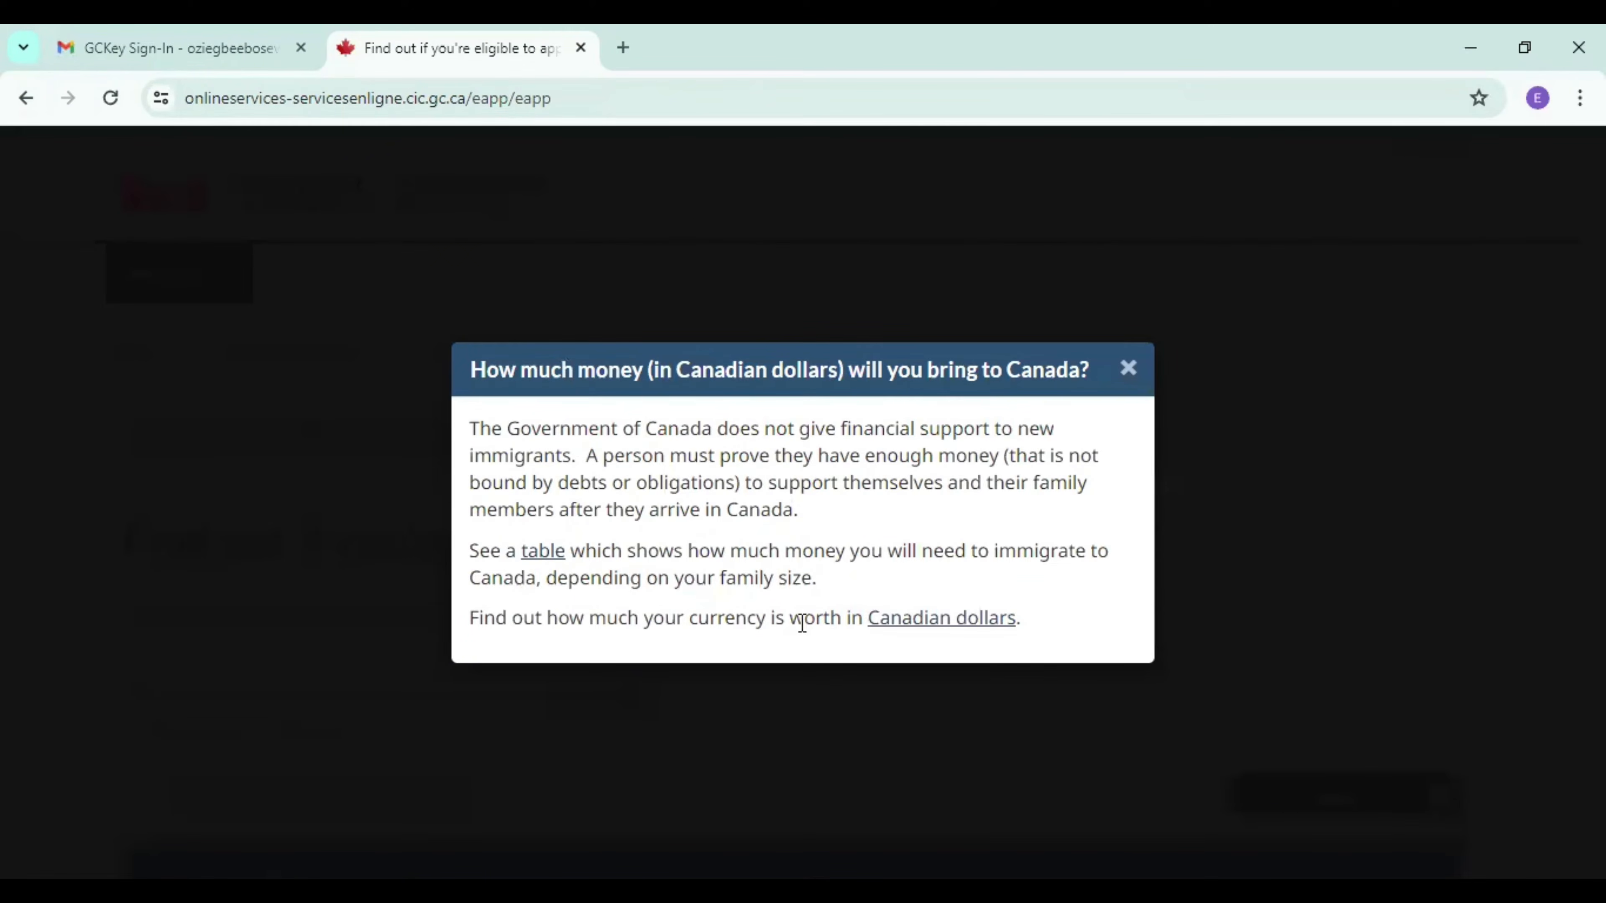
{"action": "left_click", "coordinate": [543, 560]}
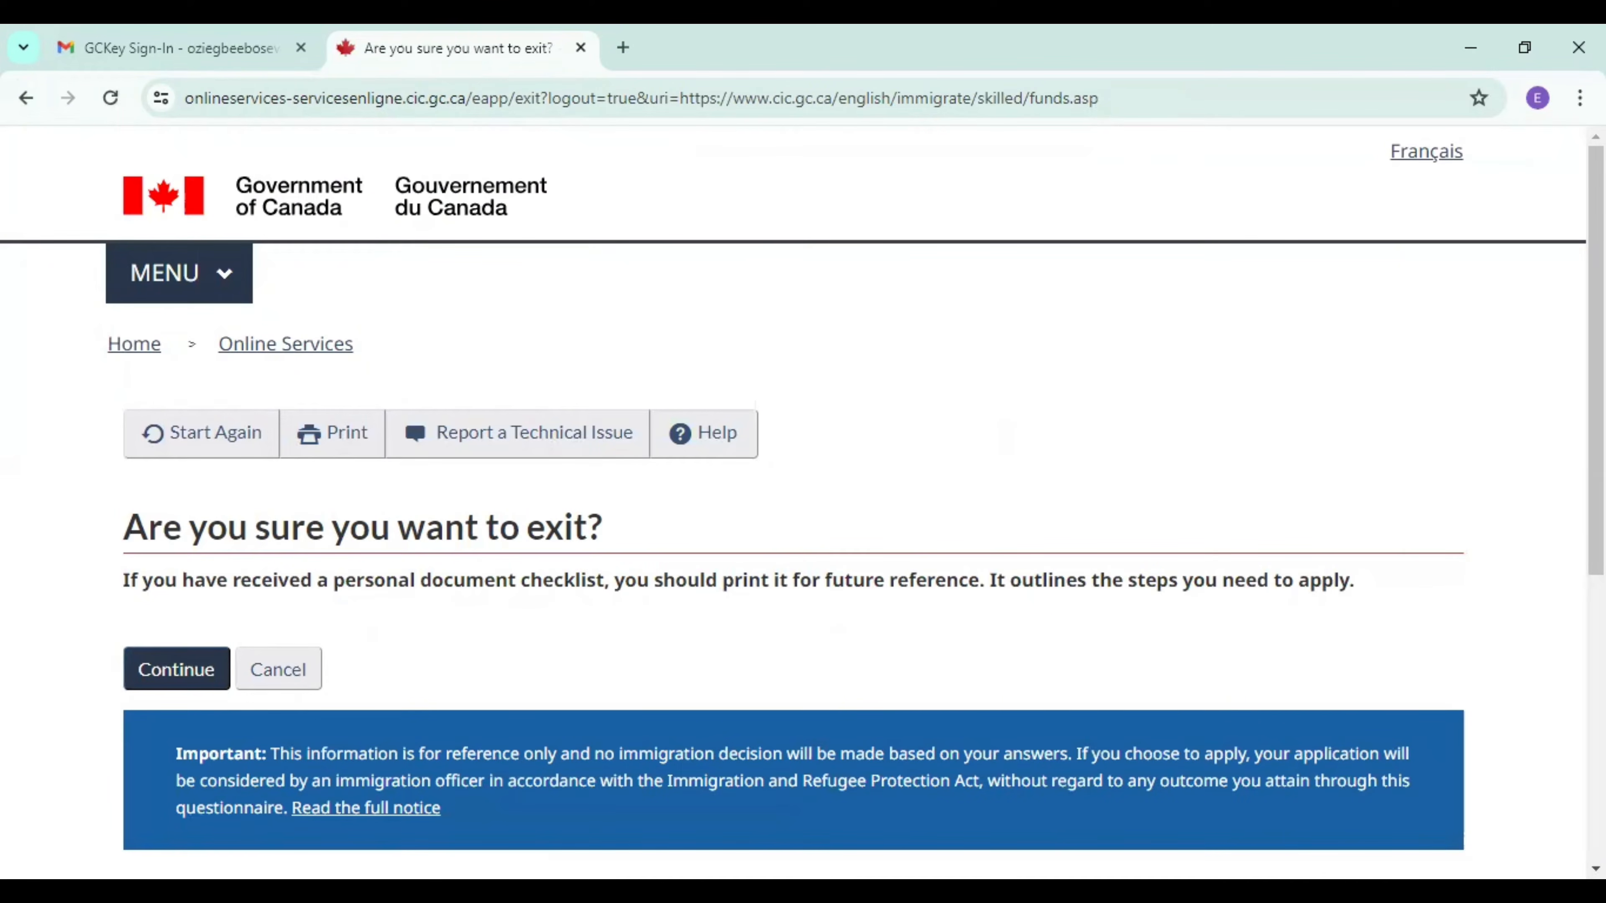
{"action": "scroll", "coordinate": [803, 499], "scroll_direction": "down", "scroll_amount": 2}
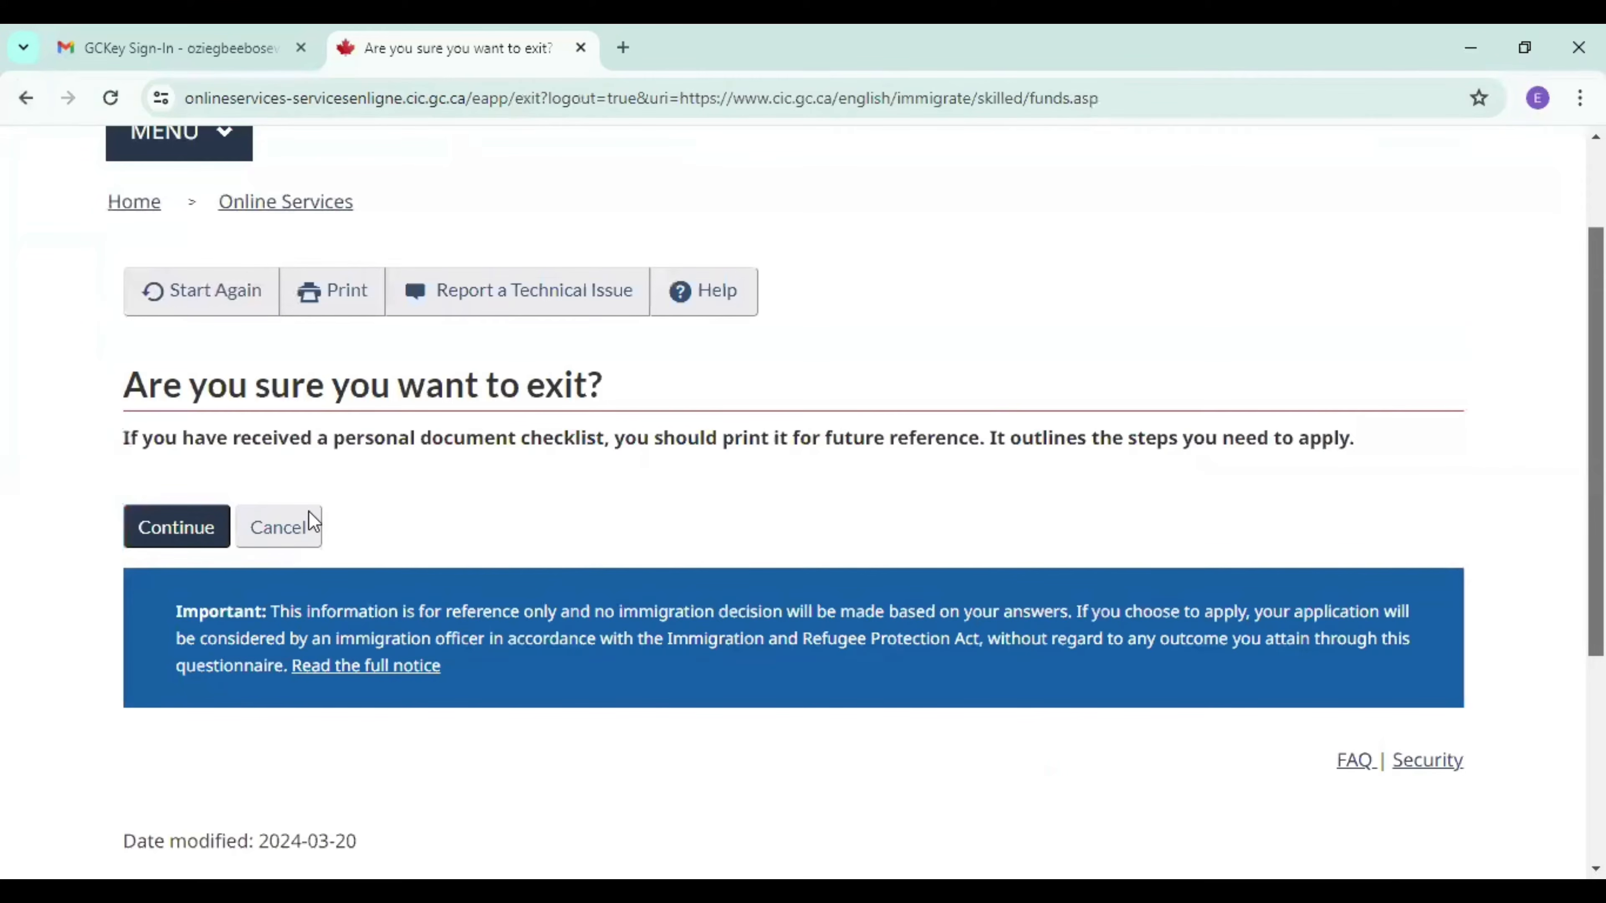
{"action": "left_click", "coordinate": [260, 532]}
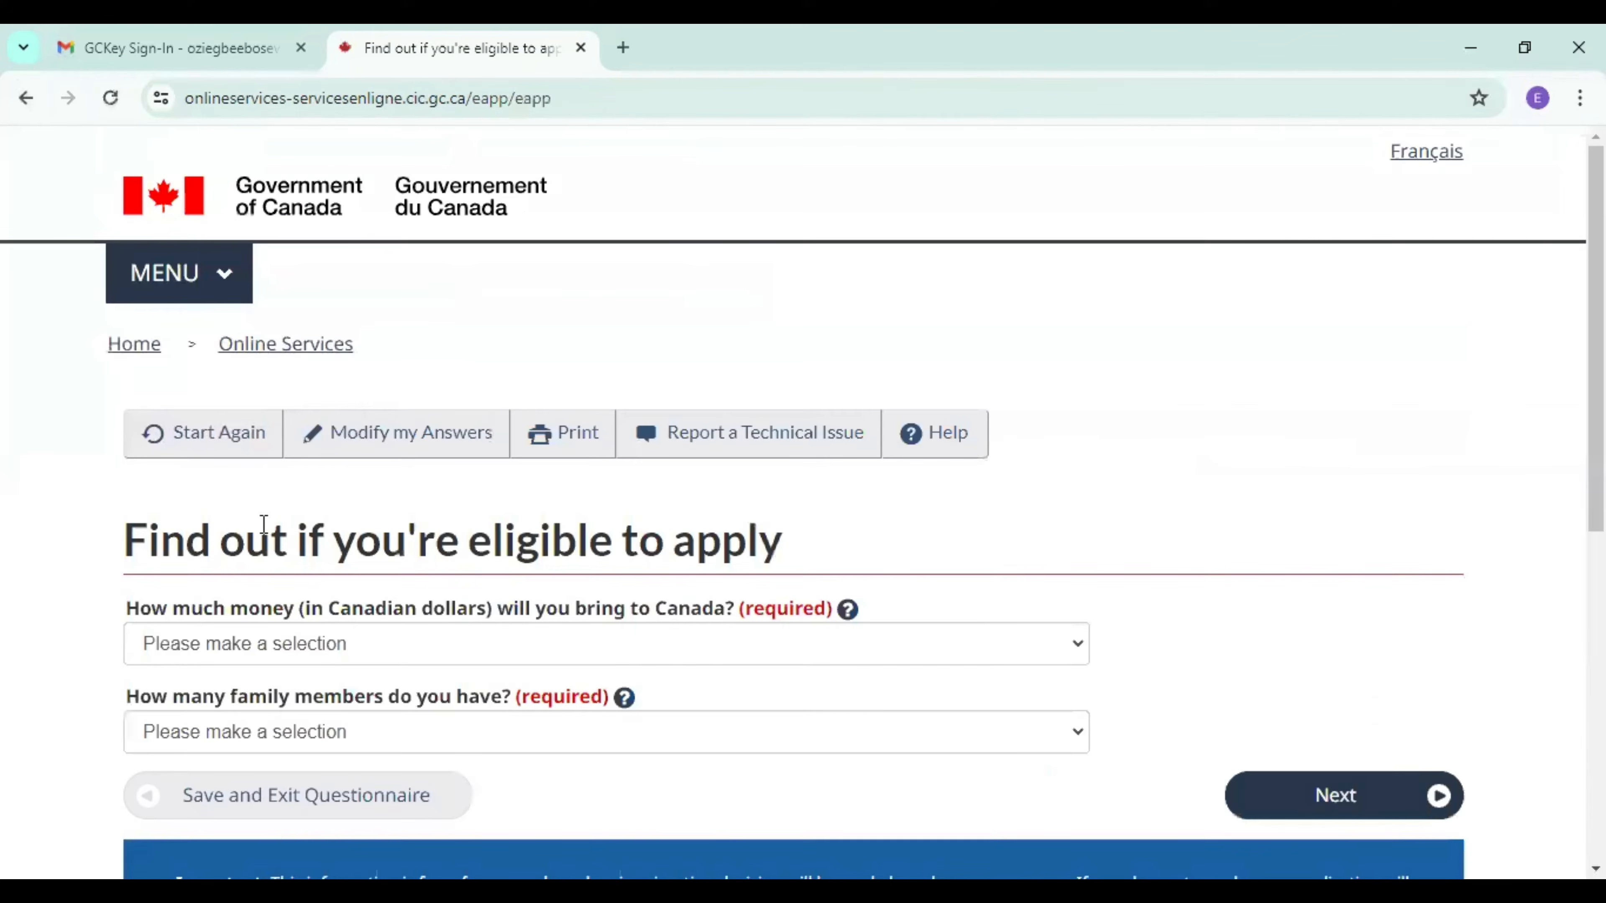
Search the web in a new tab for "proof of funds express entry" and open the Canada.ca proof of funds page.
{"action": "left_click", "coordinate": [623, 47]}
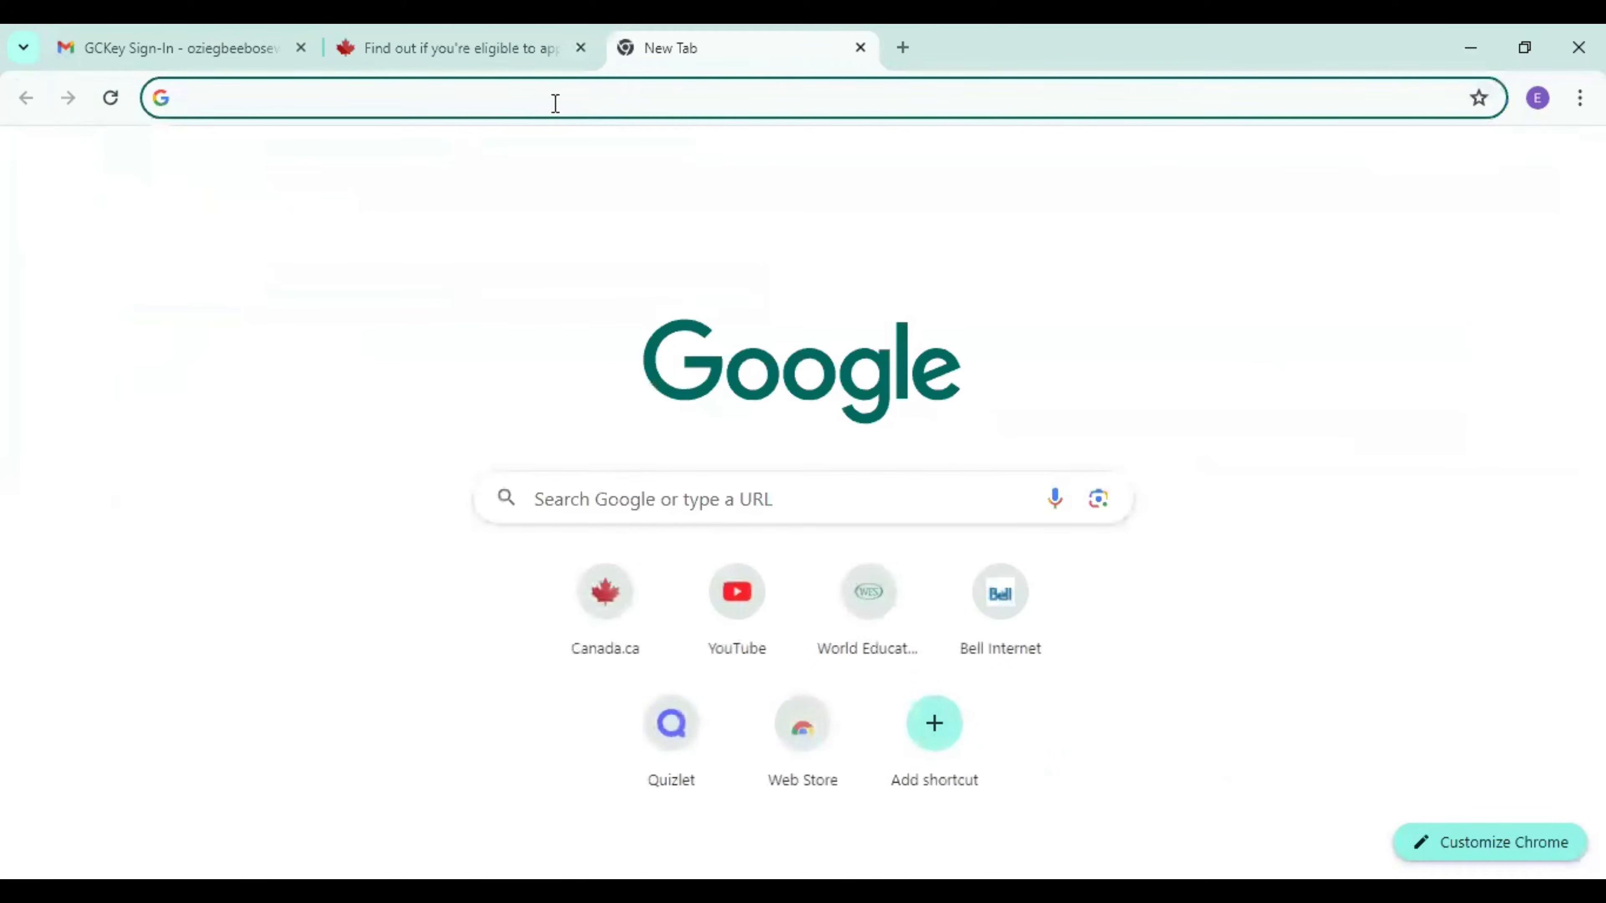
{"action": "left_click", "coordinate": [556, 101]}
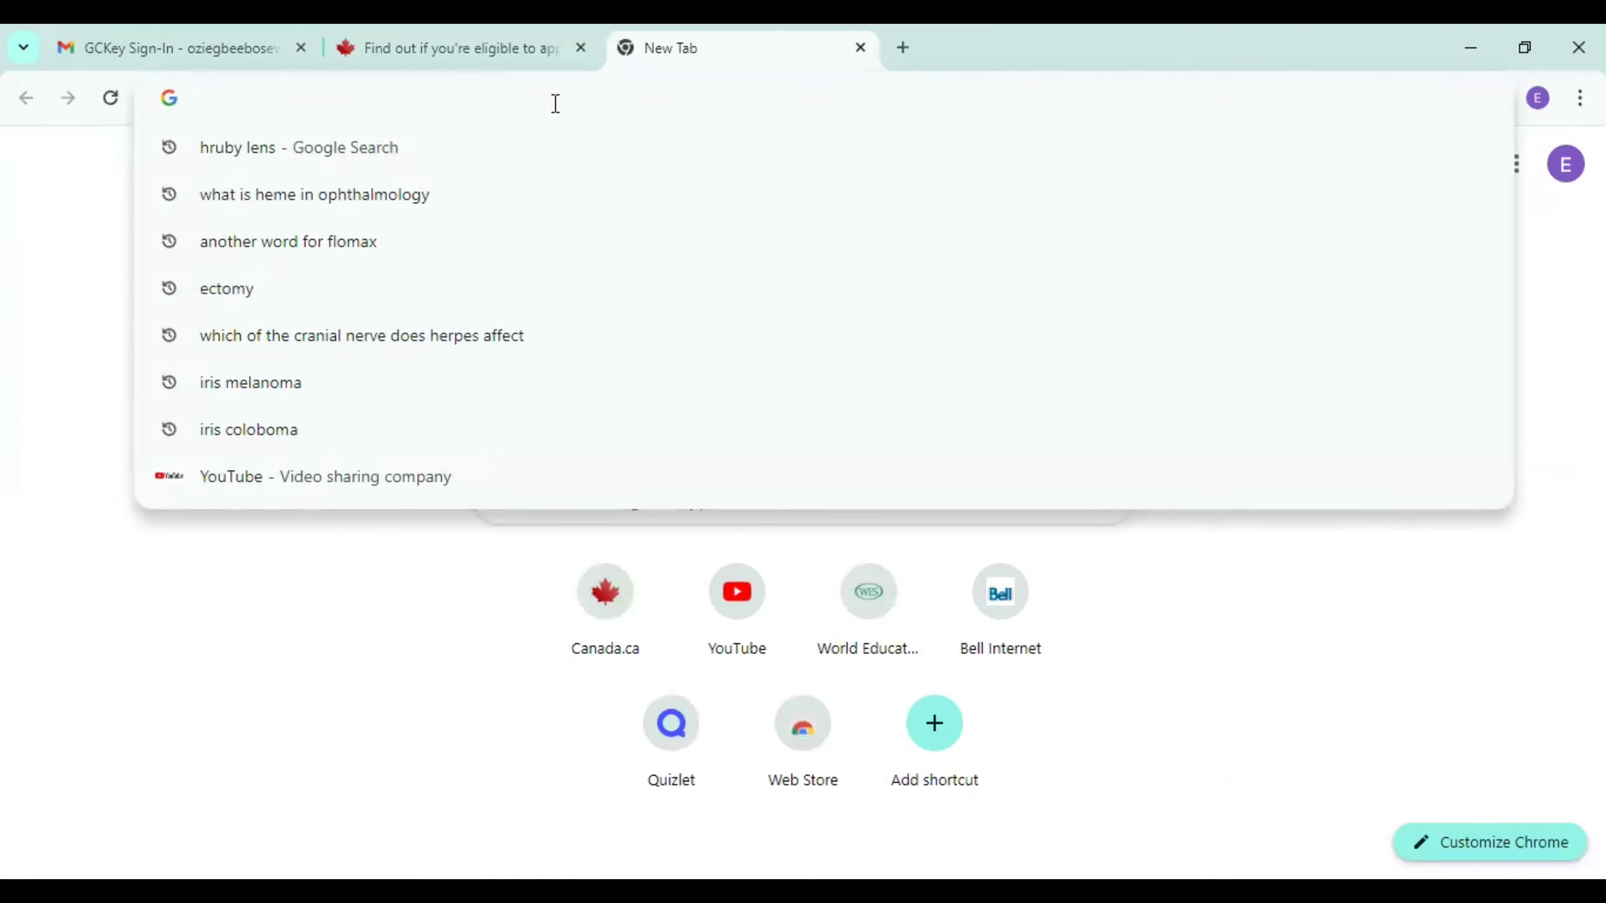
{"action": "type", "text": "proo"}
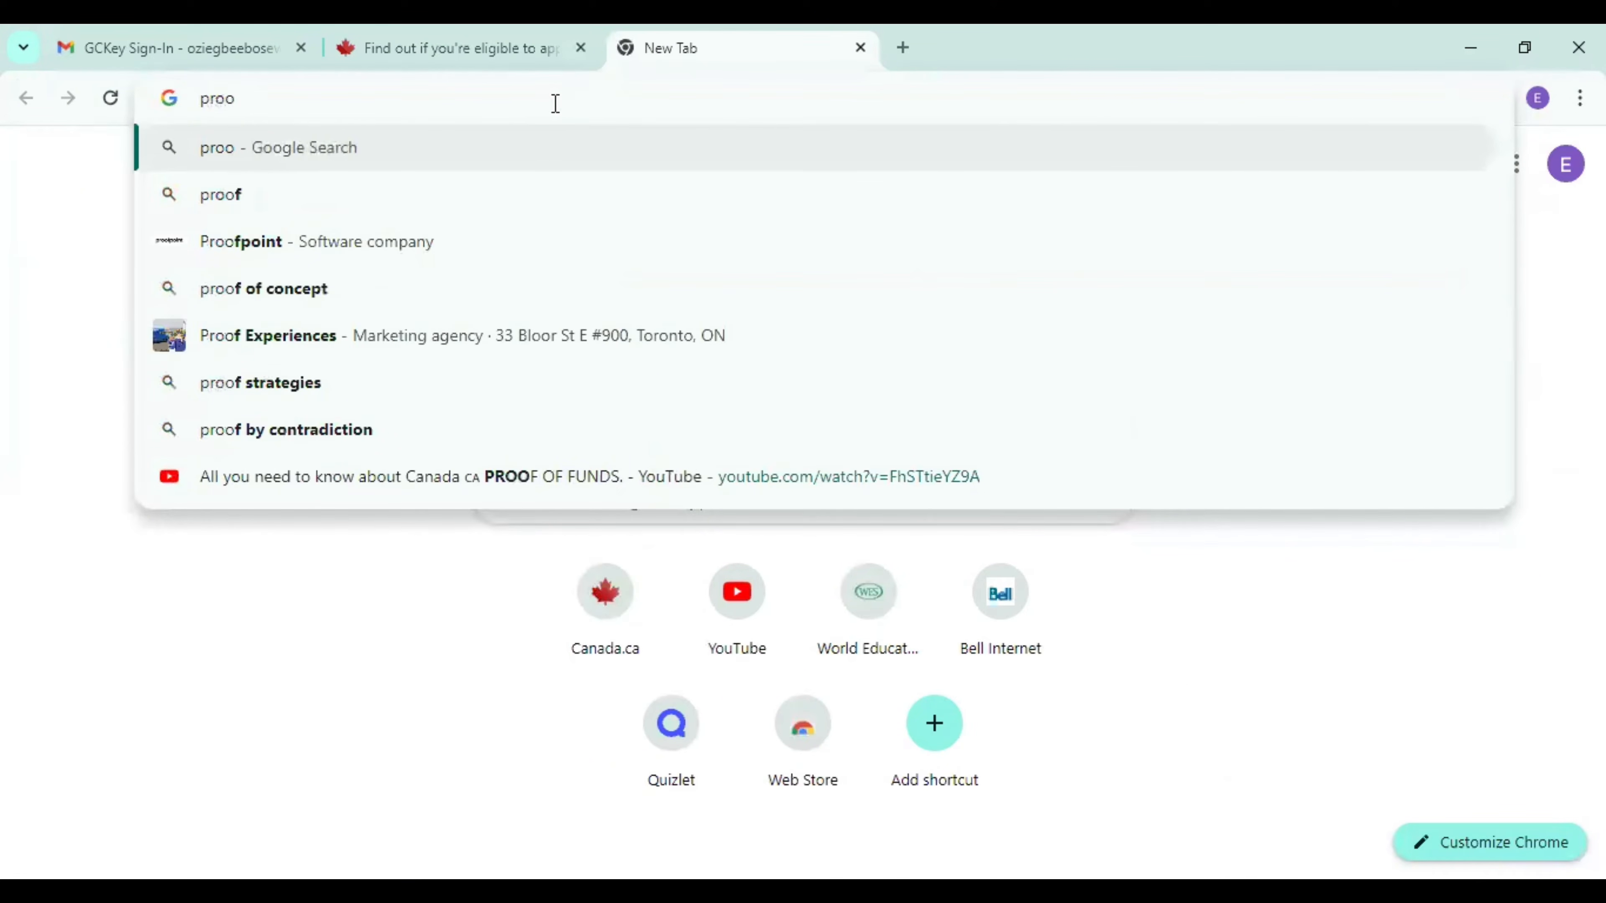
{"action": "type", "text": "f of"}
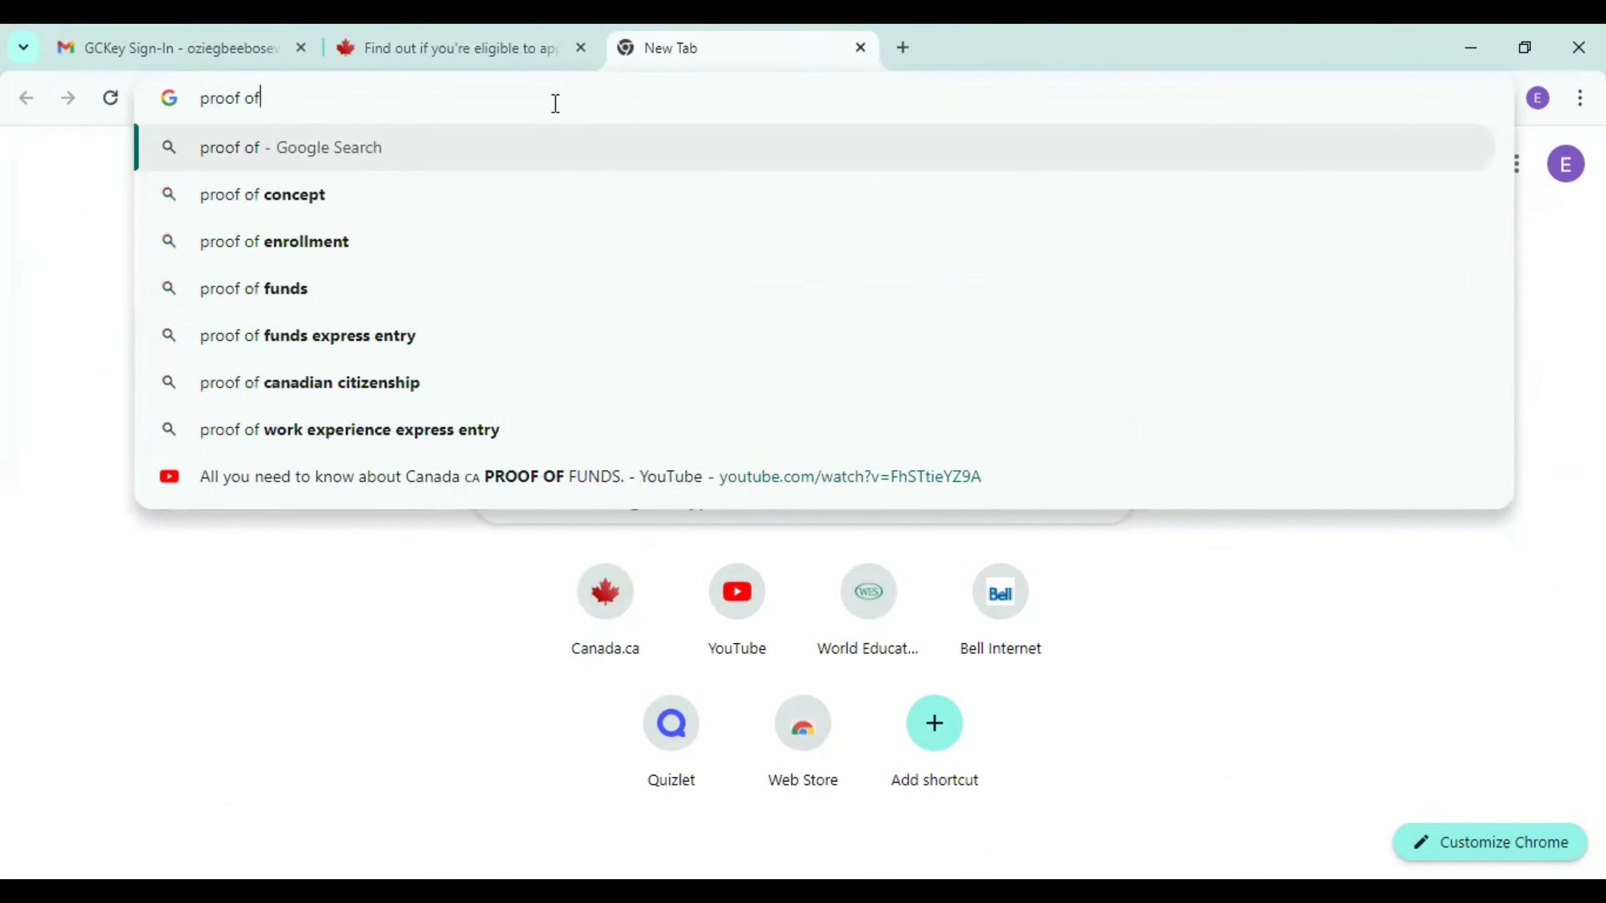
{"action": "type", "text": " funds"}
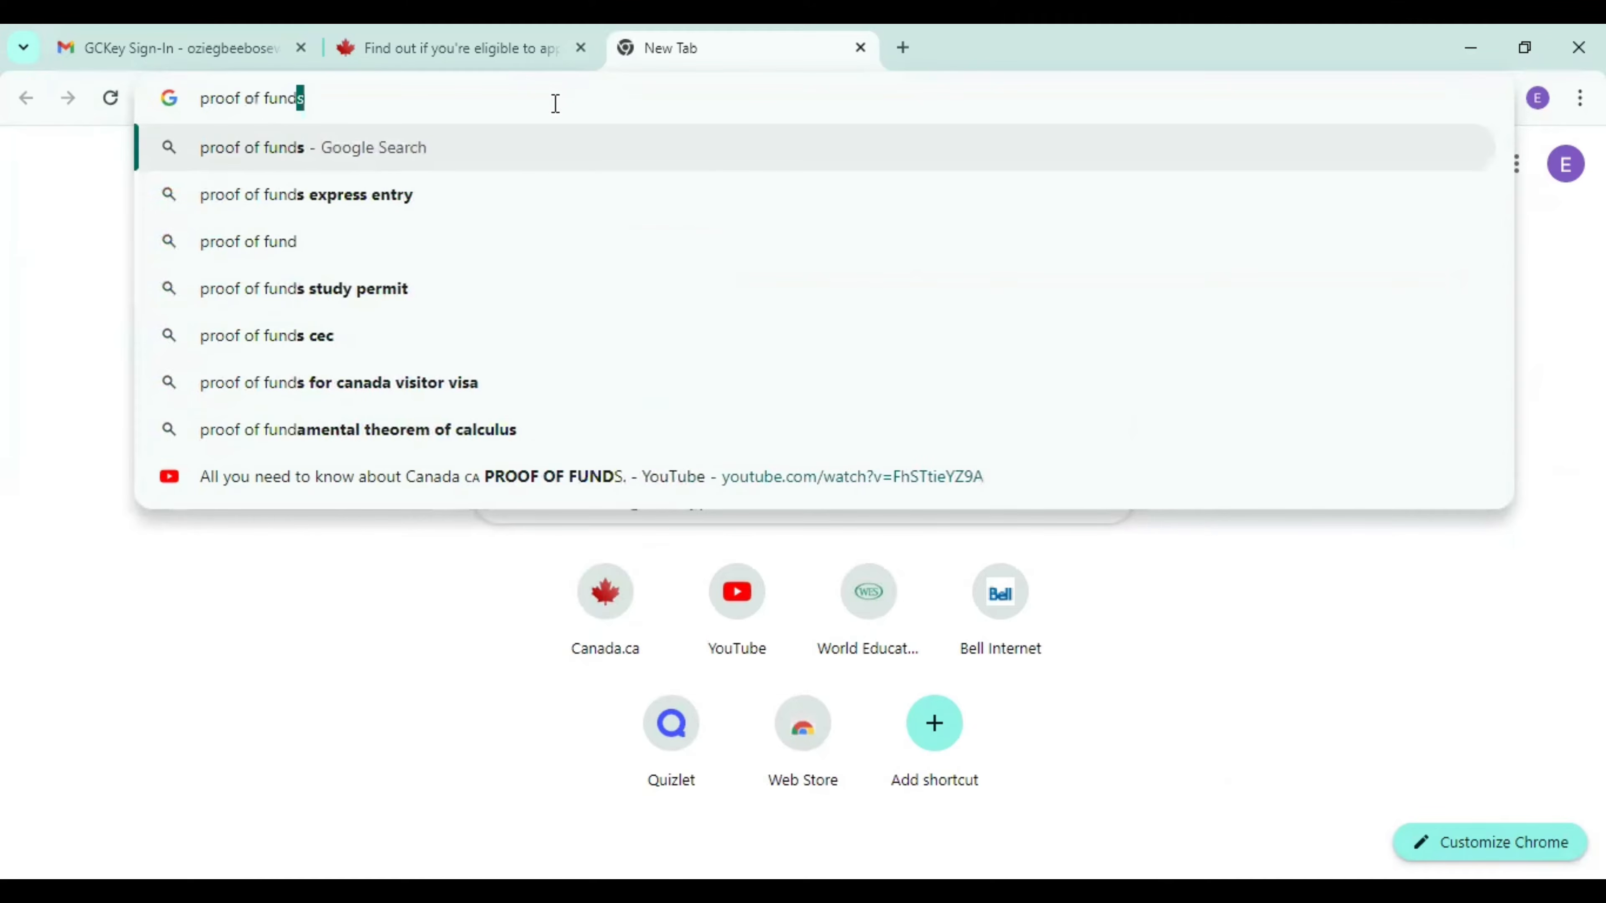
{"action": "left_click", "coordinate": [322, 199]}
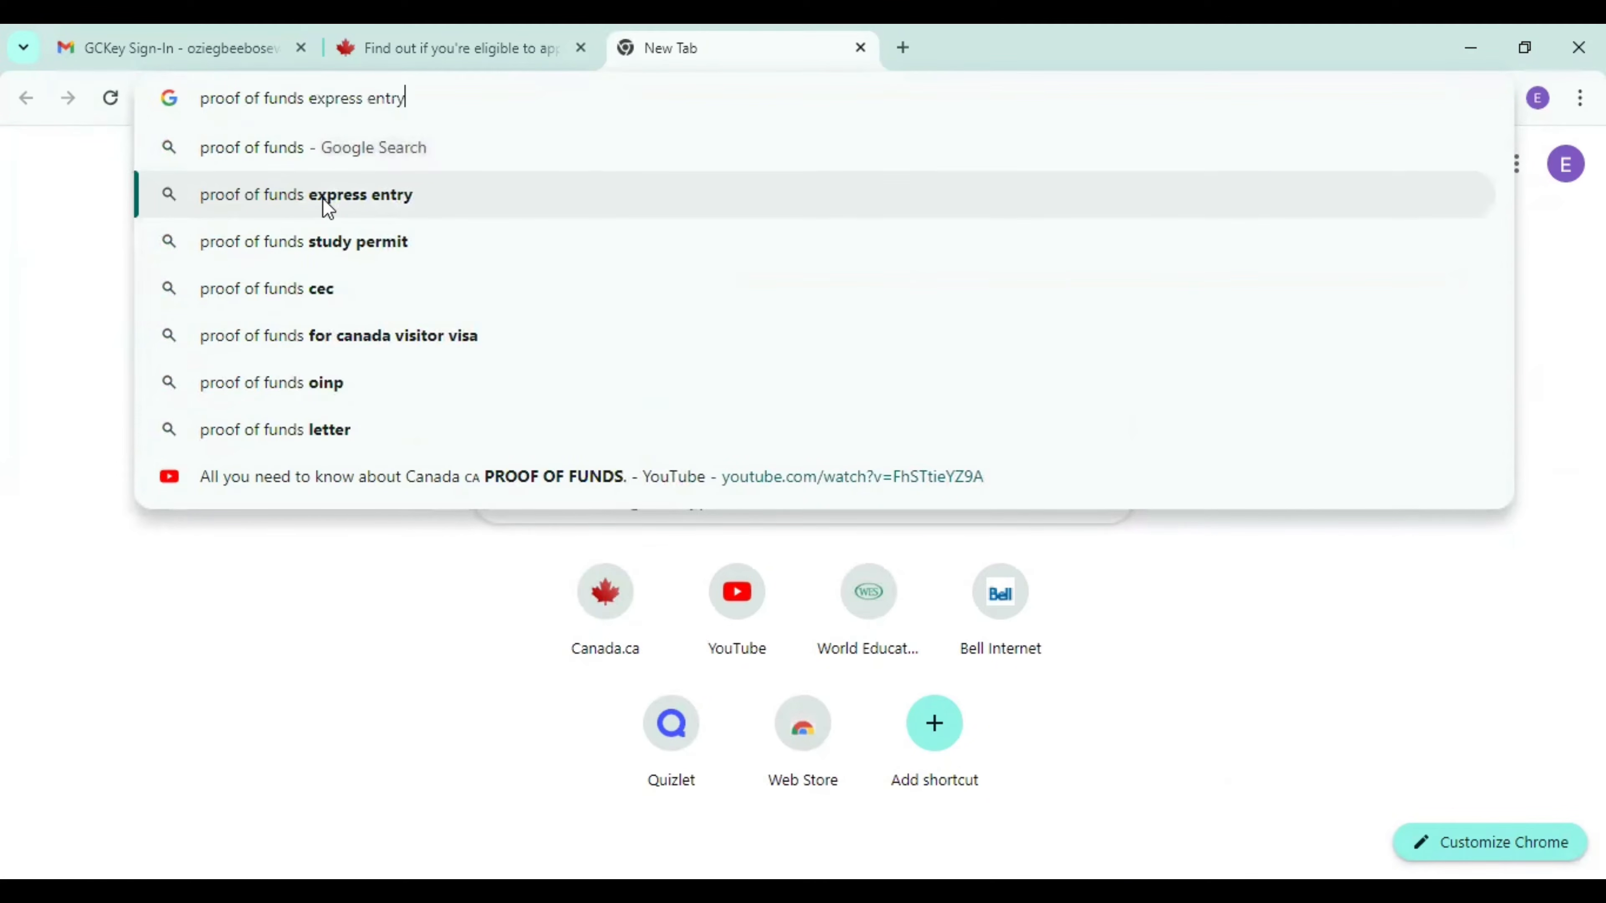
{"action": "left_click", "coordinate": [411, 473]}
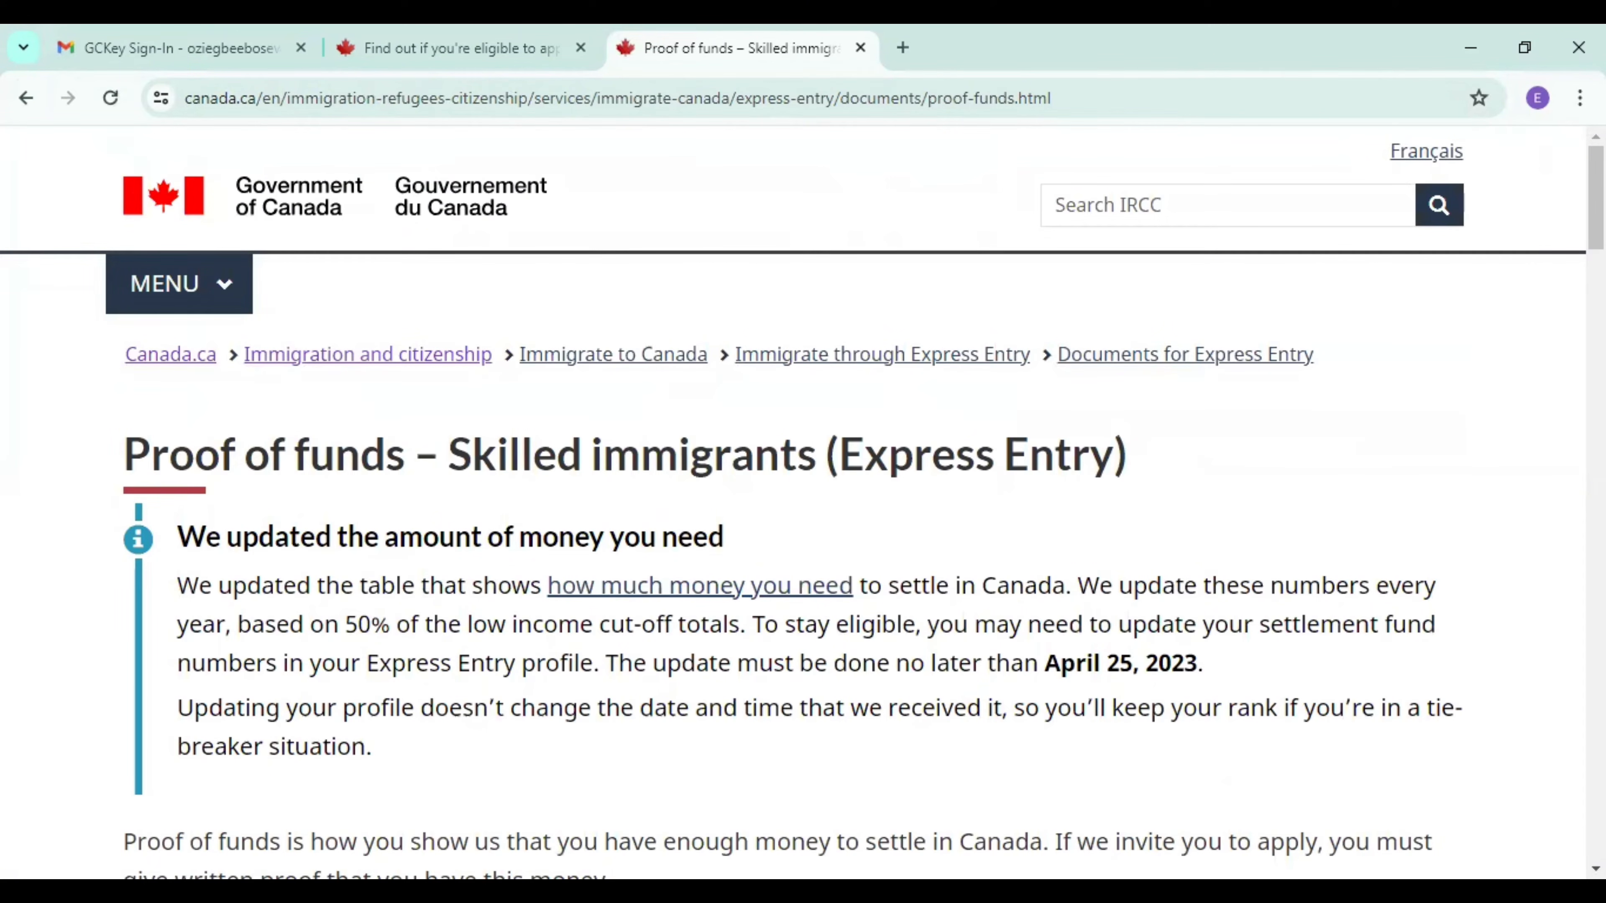
Review the minimum funds table by number of family members and highlight the amount required for three.
{"action": "scroll", "coordinate": [793, 503], "scroll_direction": "down", "scroll_amount": 20}
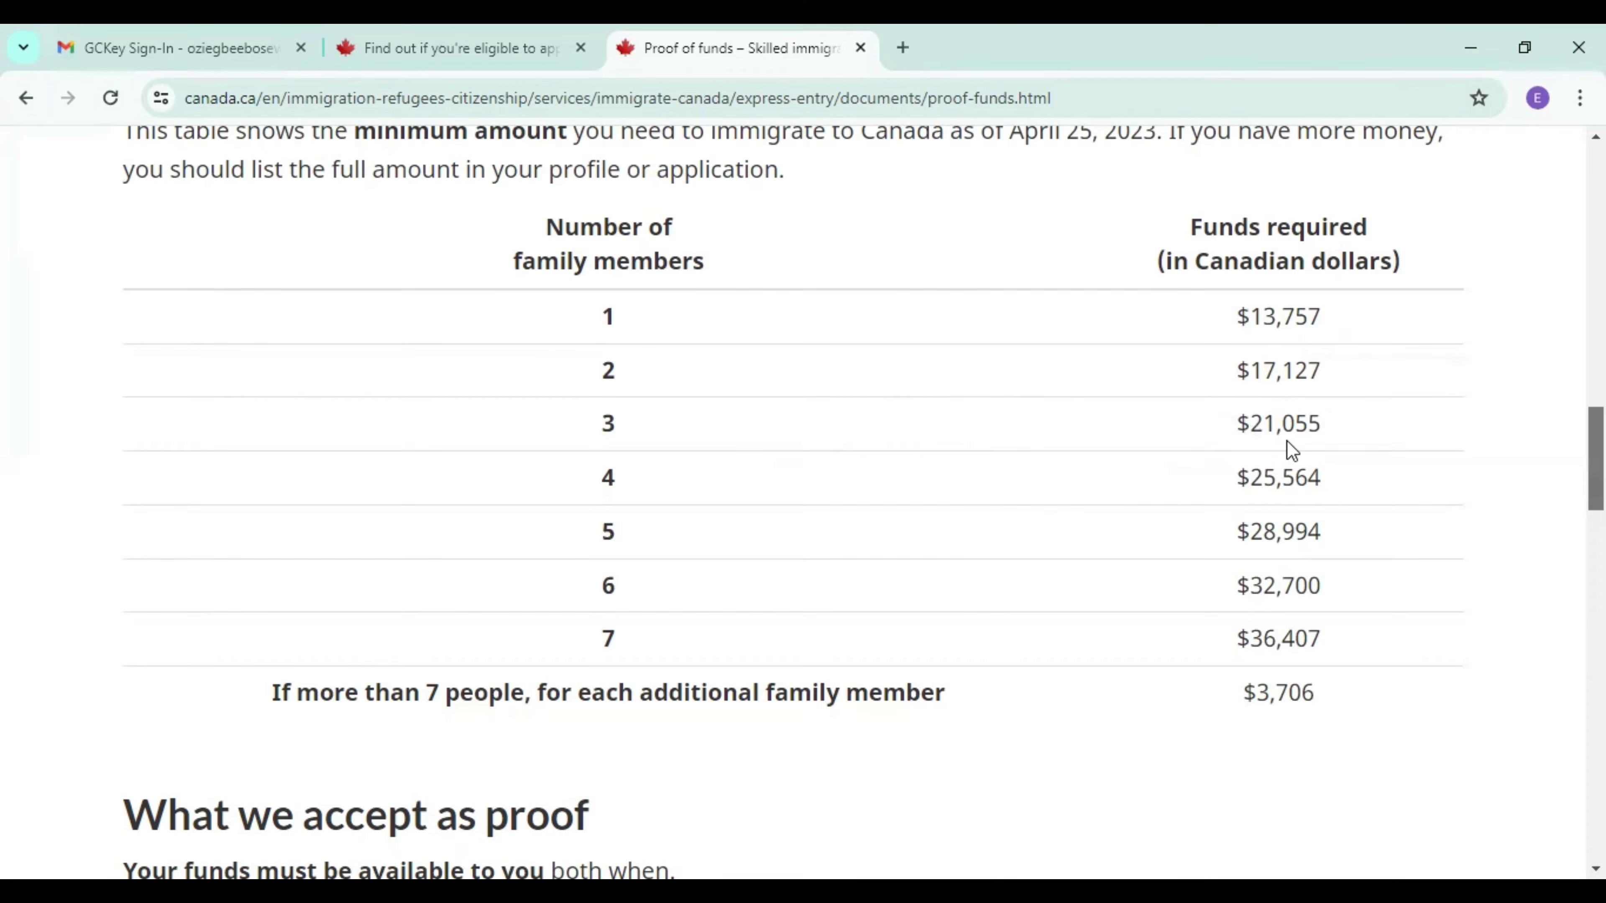
{"action": "left_click_drag", "start_coordinate": [1321, 424], "coordinate": [1256, 422]}
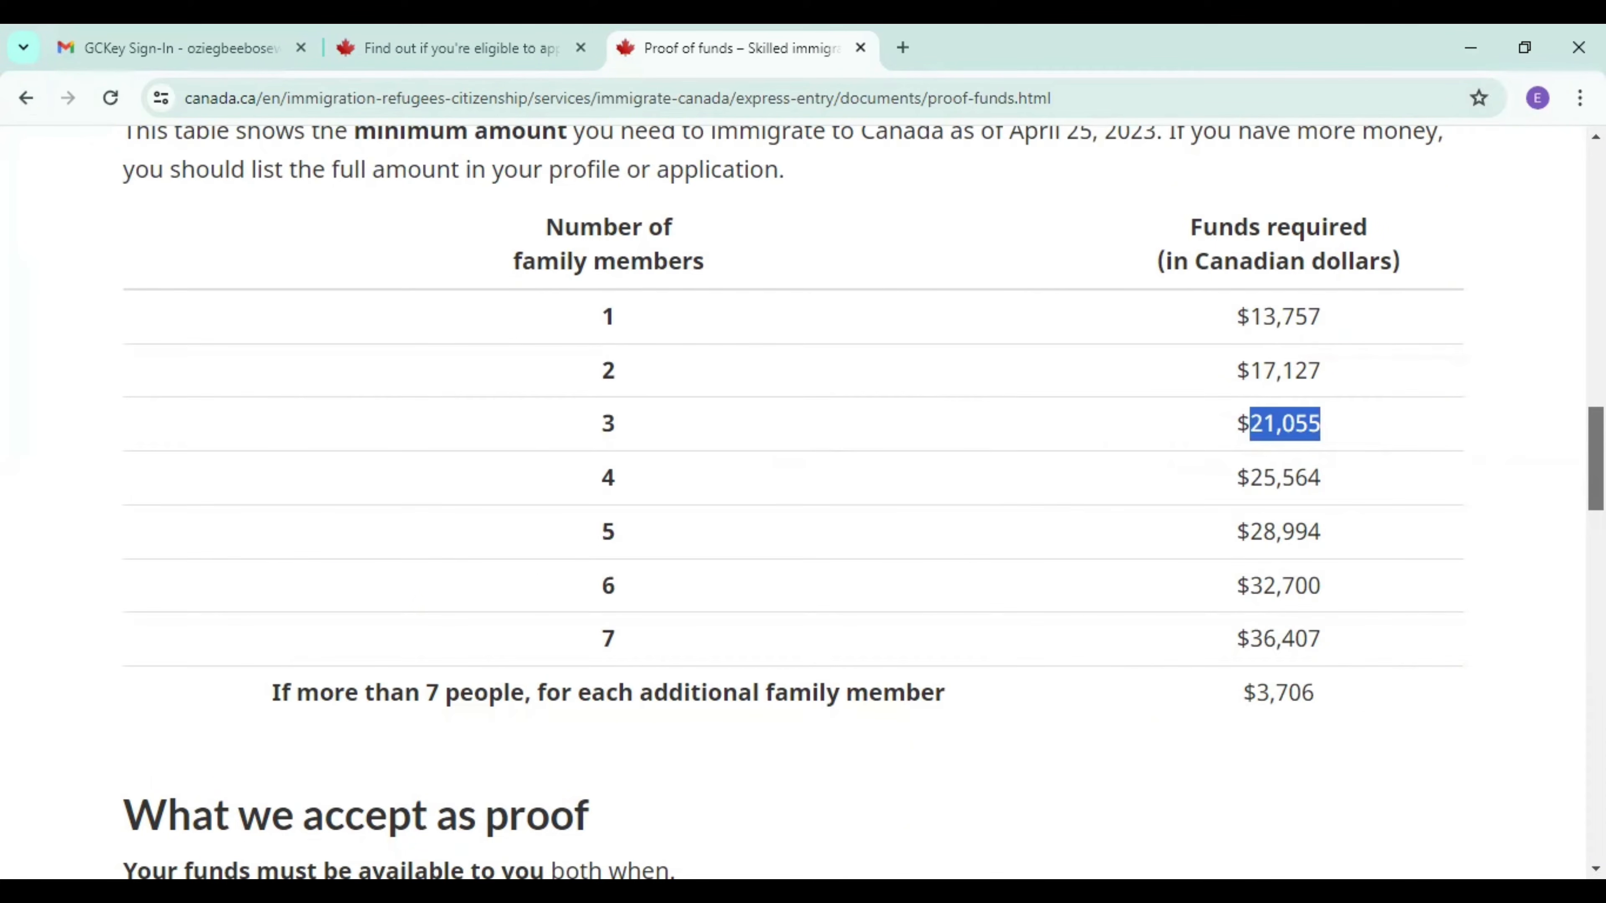
{"action": "scroll", "coordinate": [803, 499], "scroll_direction": "up", "scroll_amount": 3}
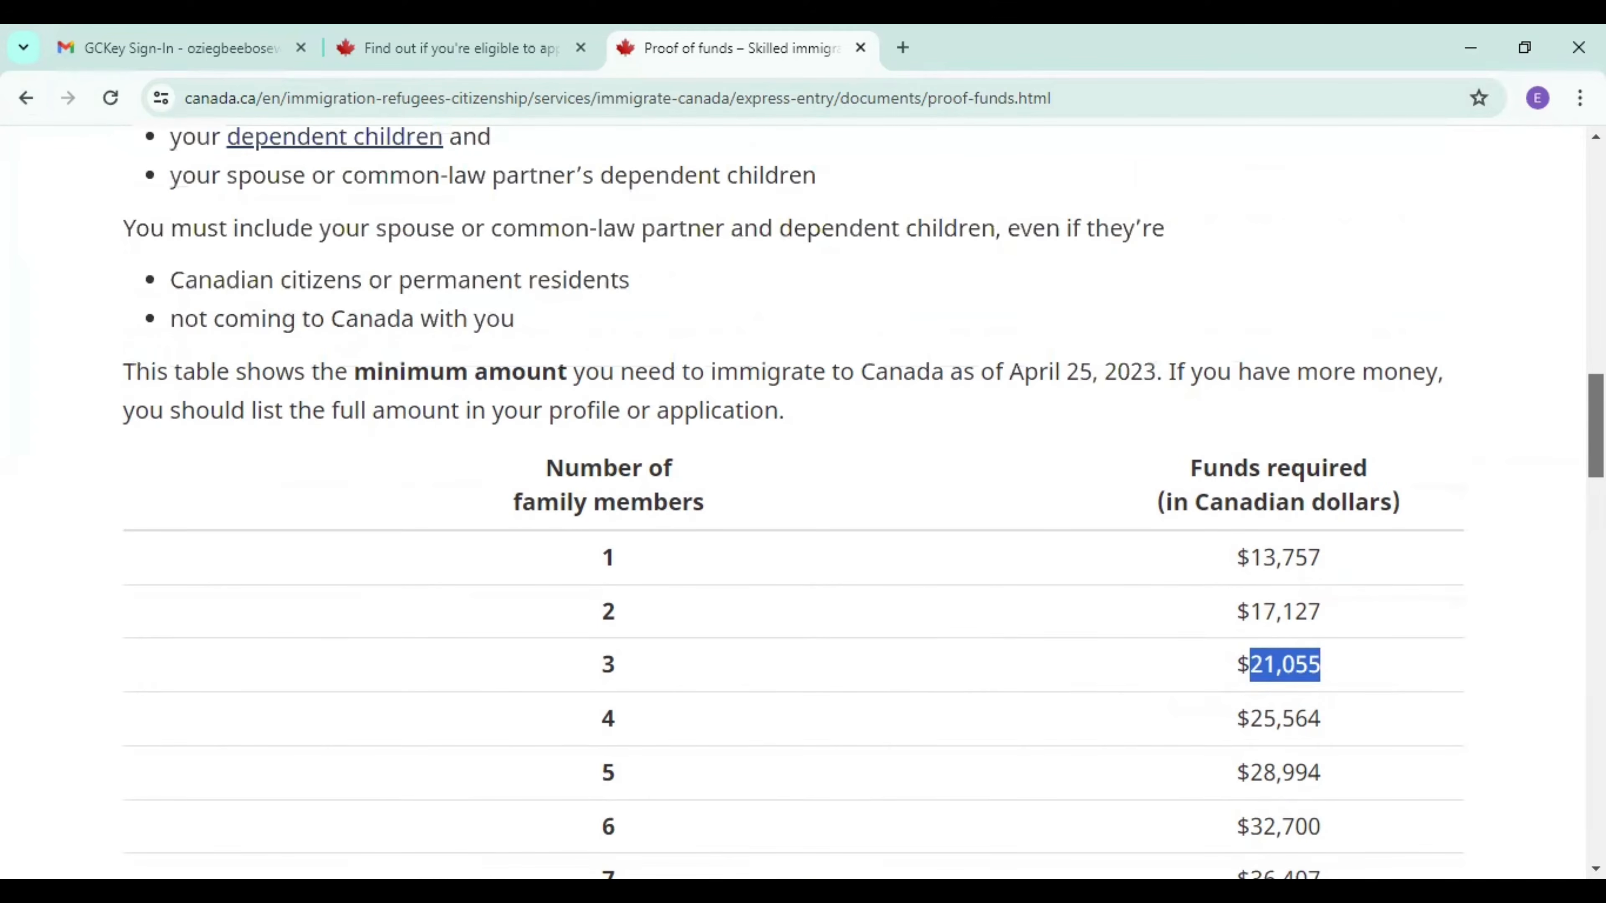
{"action": "scroll", "coordinate": [802, 500], "scroll_direction": "down", "scroll_amount": 2}
{"action": "scroll", "coordinate": [802, 499], "scroll_direction": "up", "scroll_amount": 1}
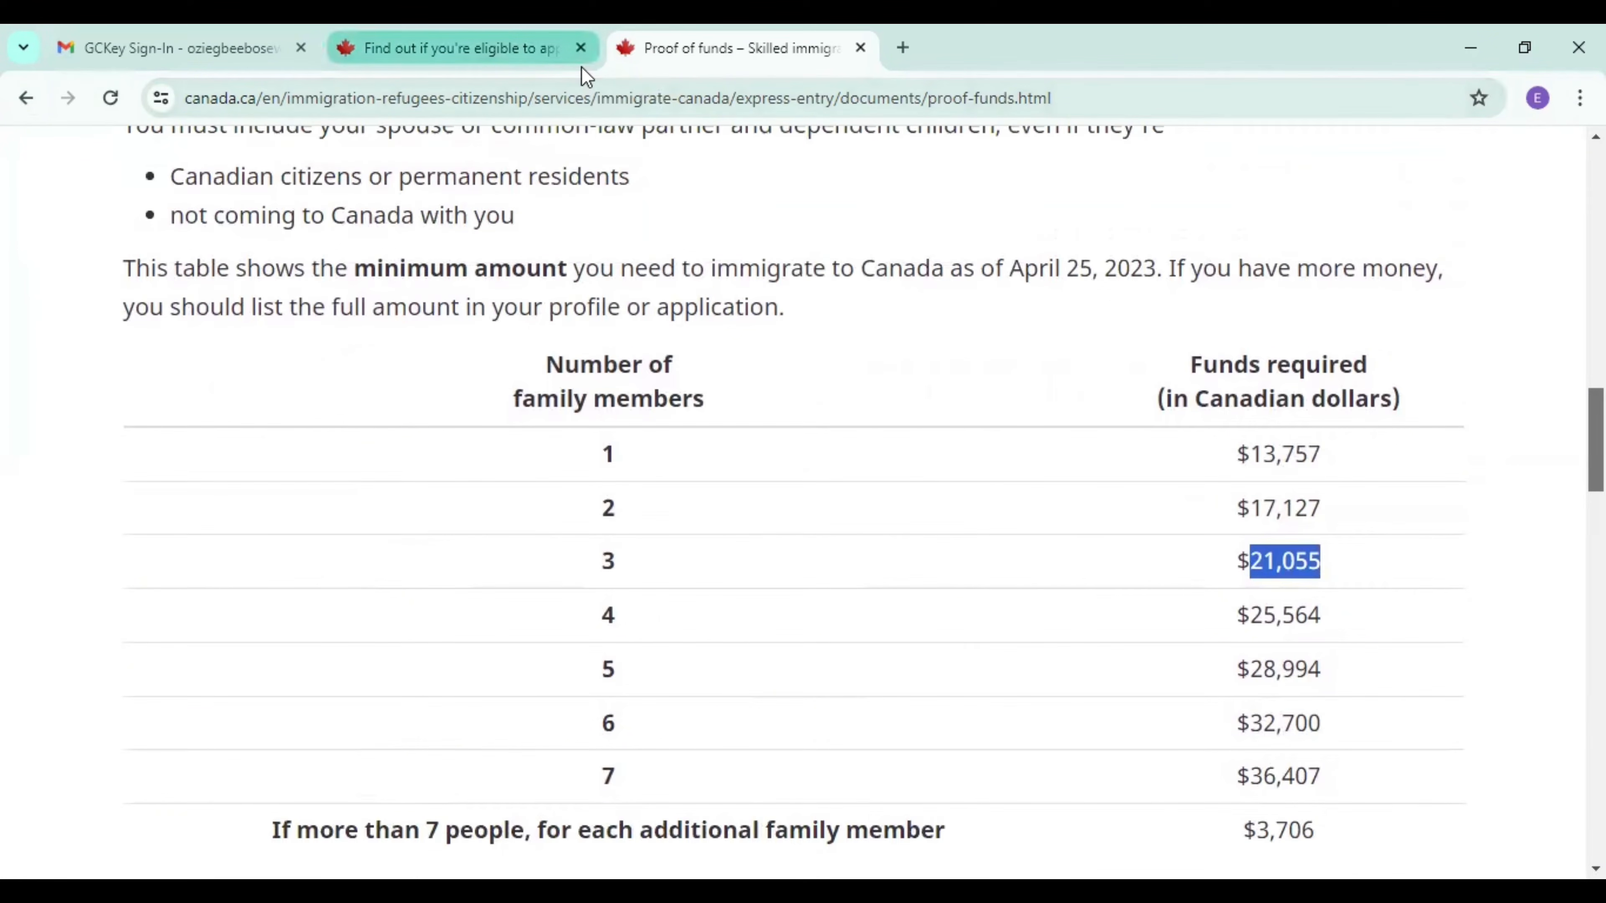
In the questionnaire, set the money brought to Canada to 21,055 - 25,563 and family members to 3, and submit the answers.
{"action": "left_click", "coordinate": [550, 49]}
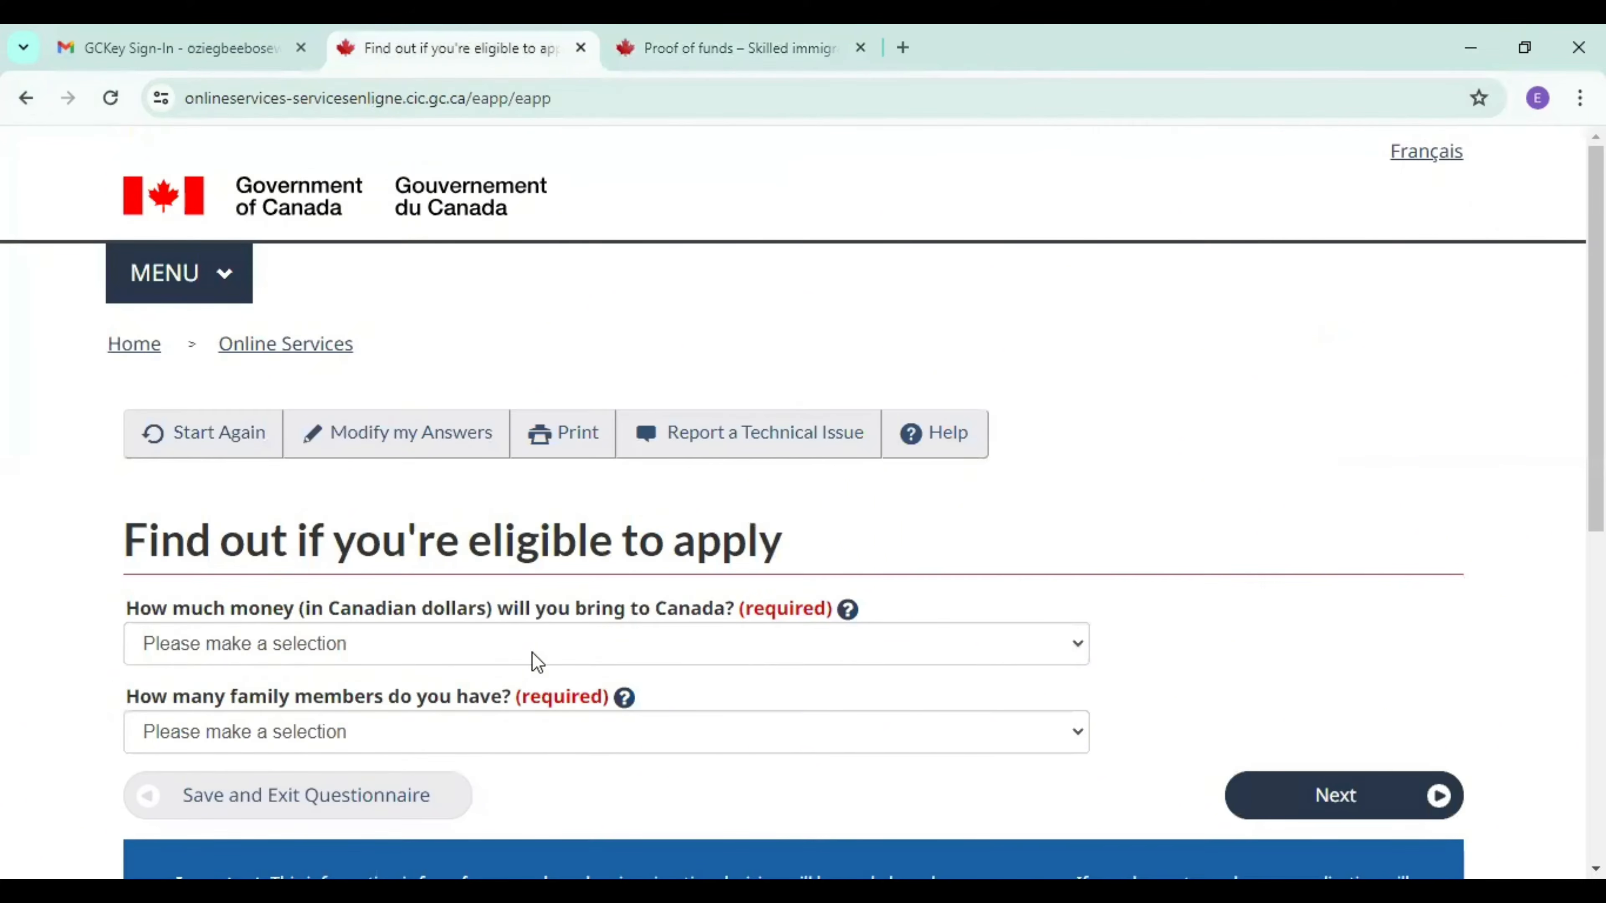
{"action": "left_click", "coordinate": [794, 658]}
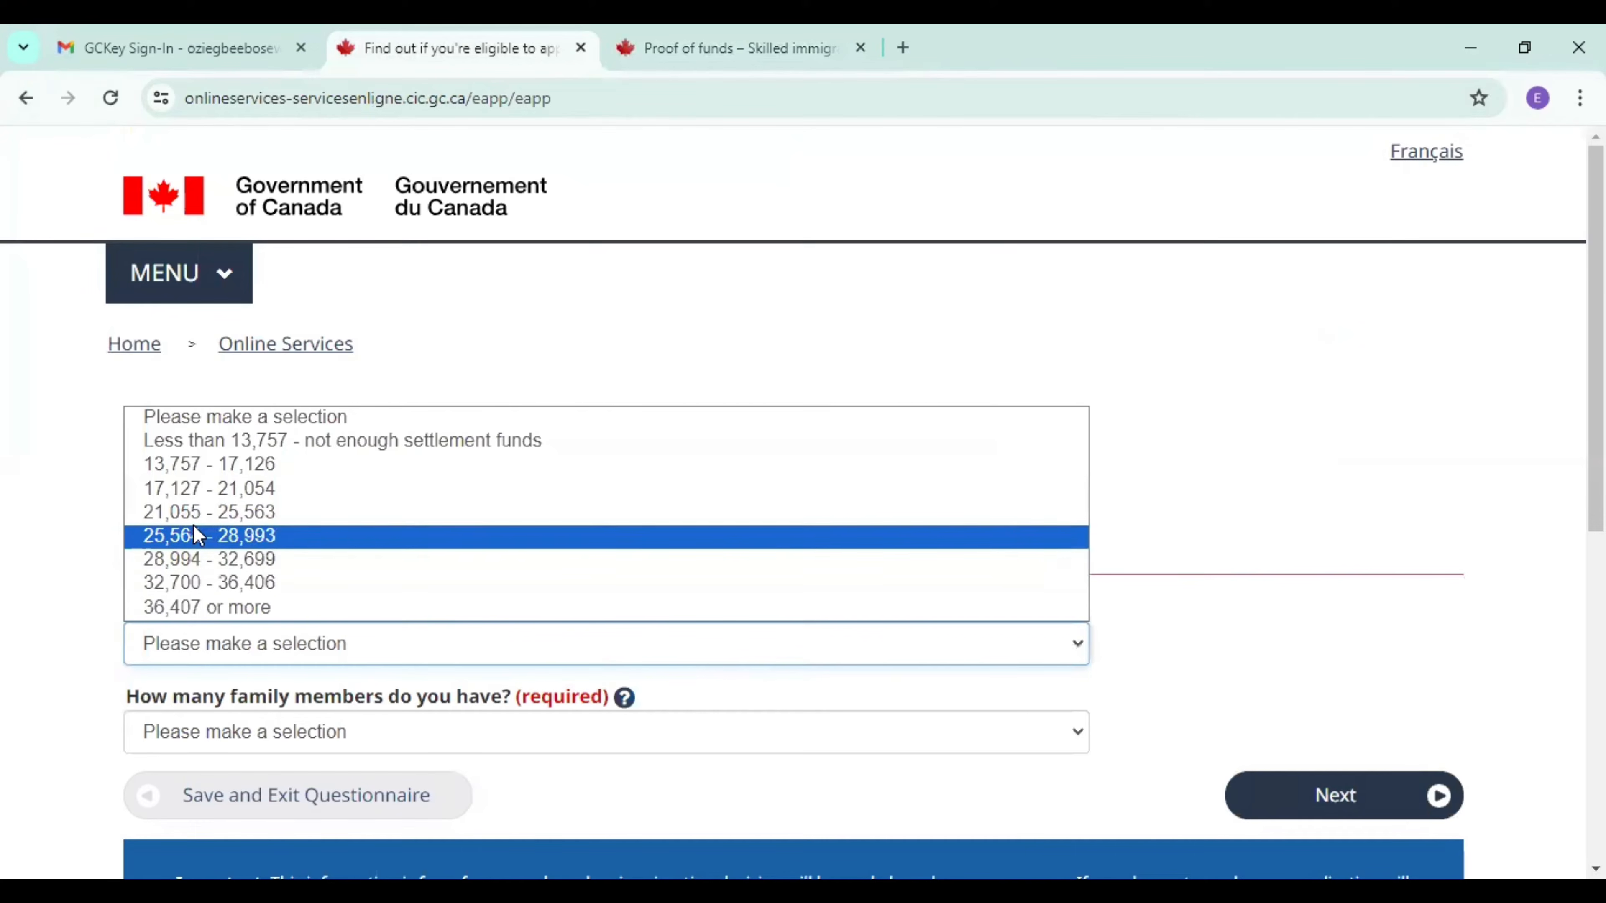
{"action": "left_click", "coordinate": [172, 513]}
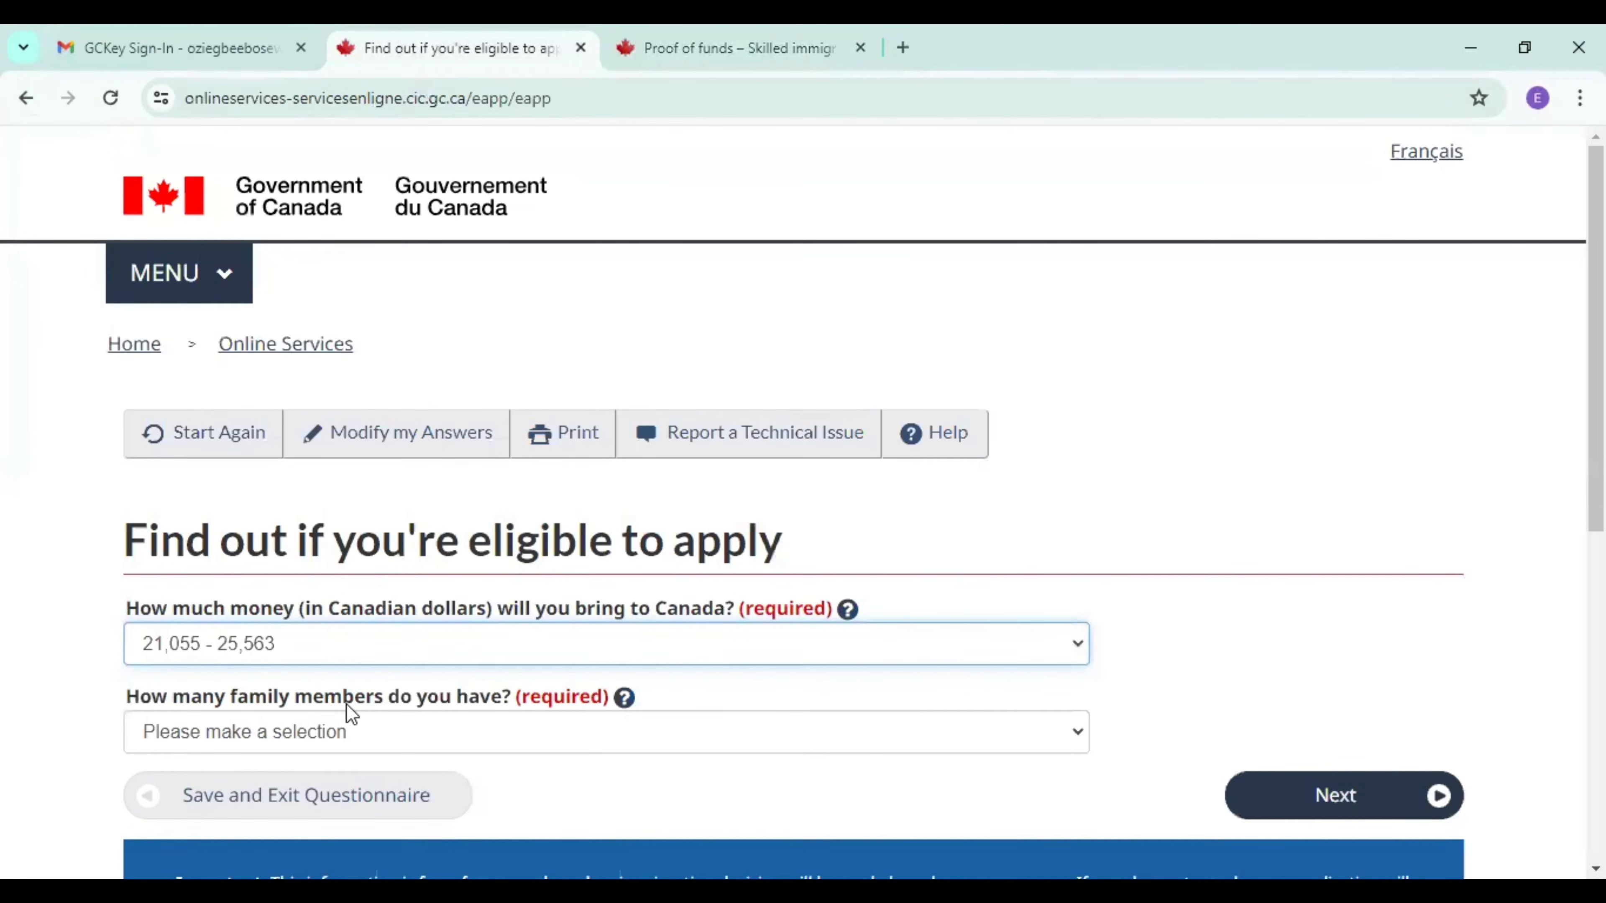
{"action": "left_click", "coordinate": [503, 734]}
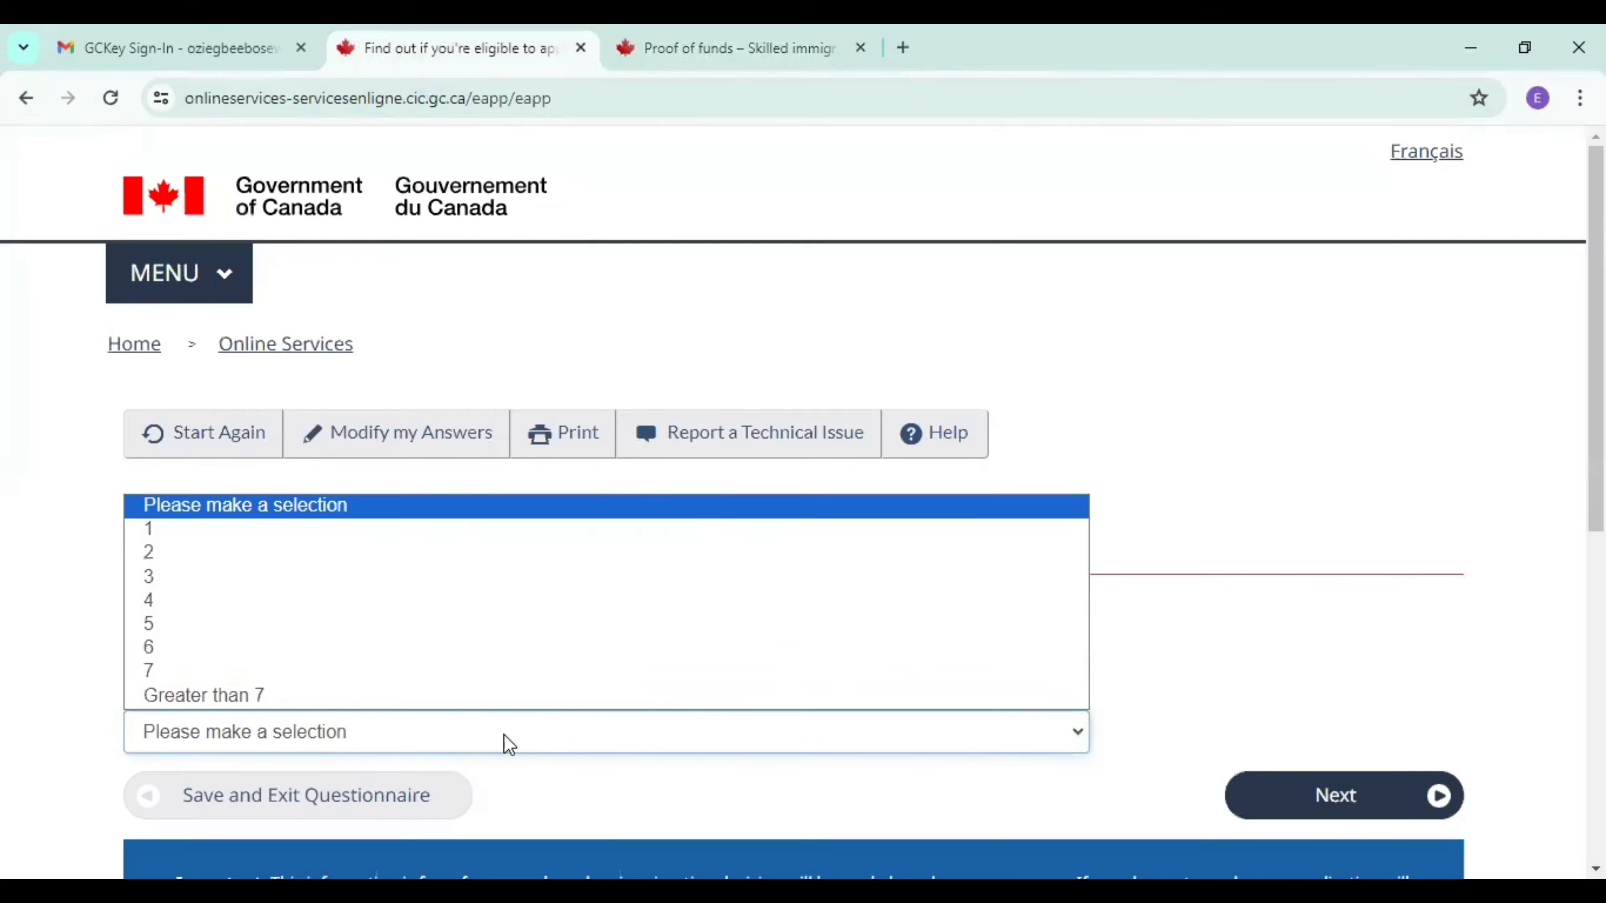
{"action": "left_click", "coordinate": [246, 577]}
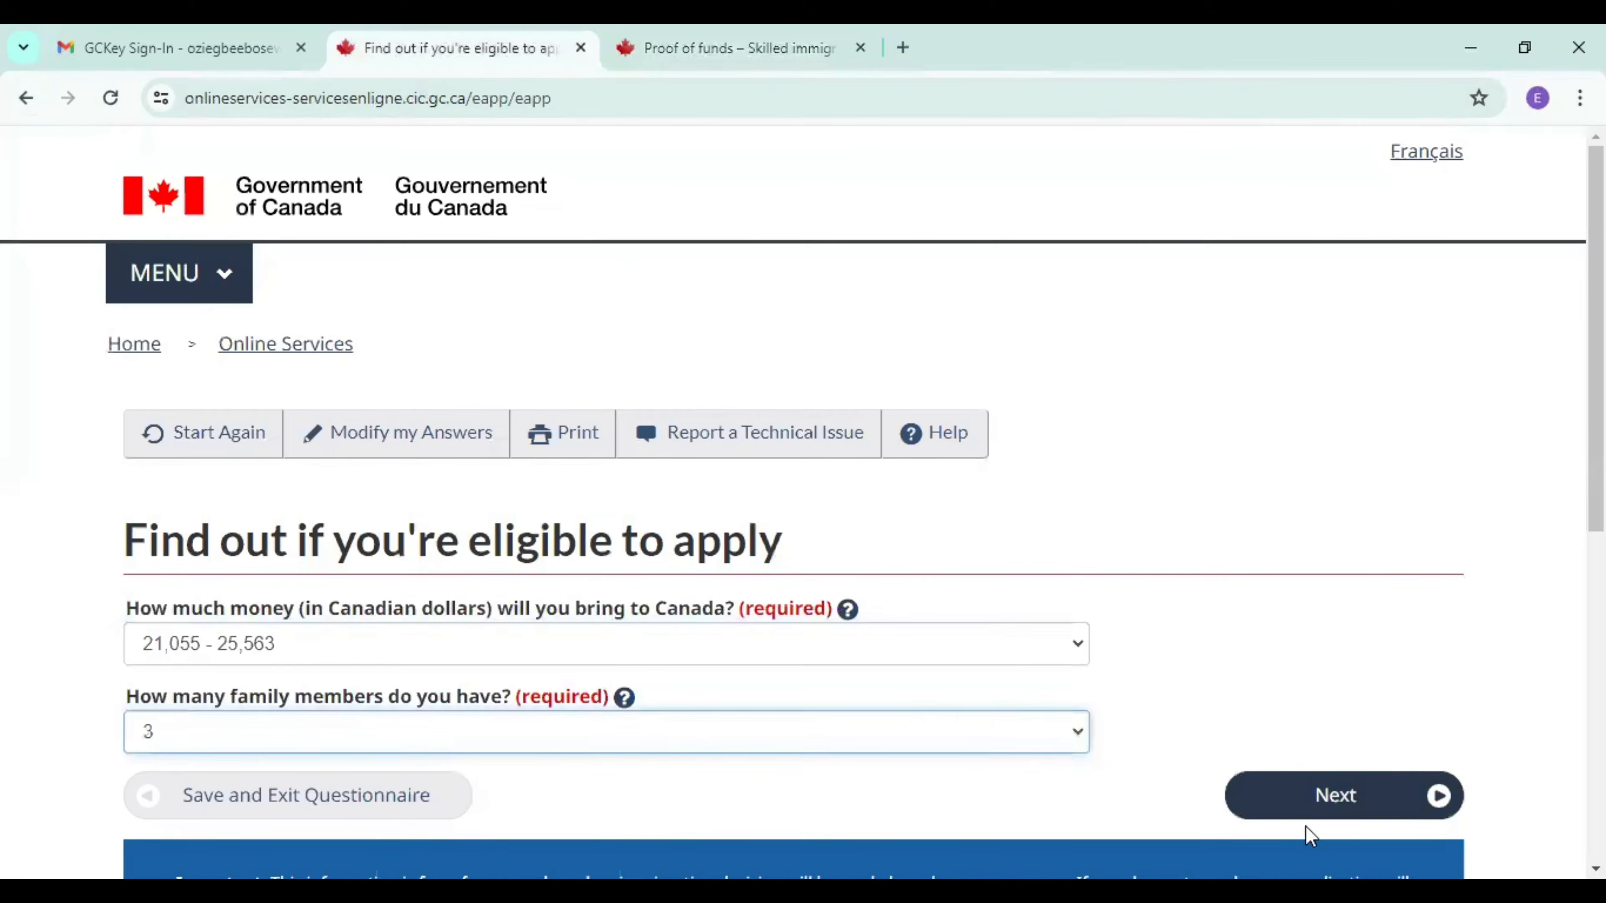
{"action": "left_click", "coordinate": [1334, 803]}
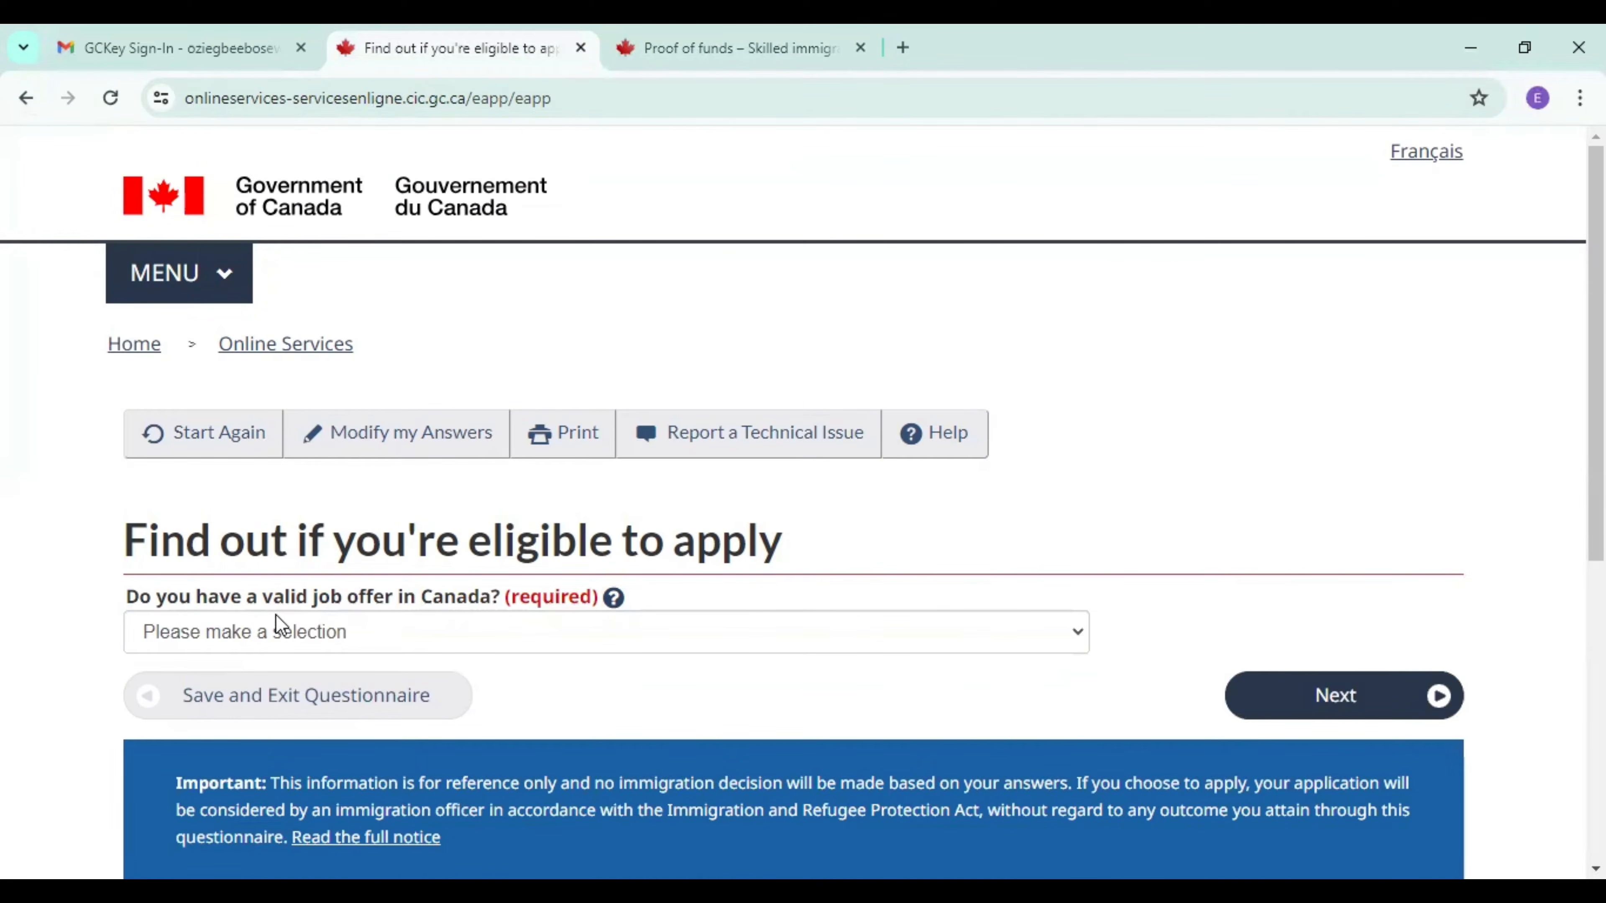
Answer No to having a valid job offer in Canada and submit the answer.
{"action": "left_click", "coordinate": [468, 633]}
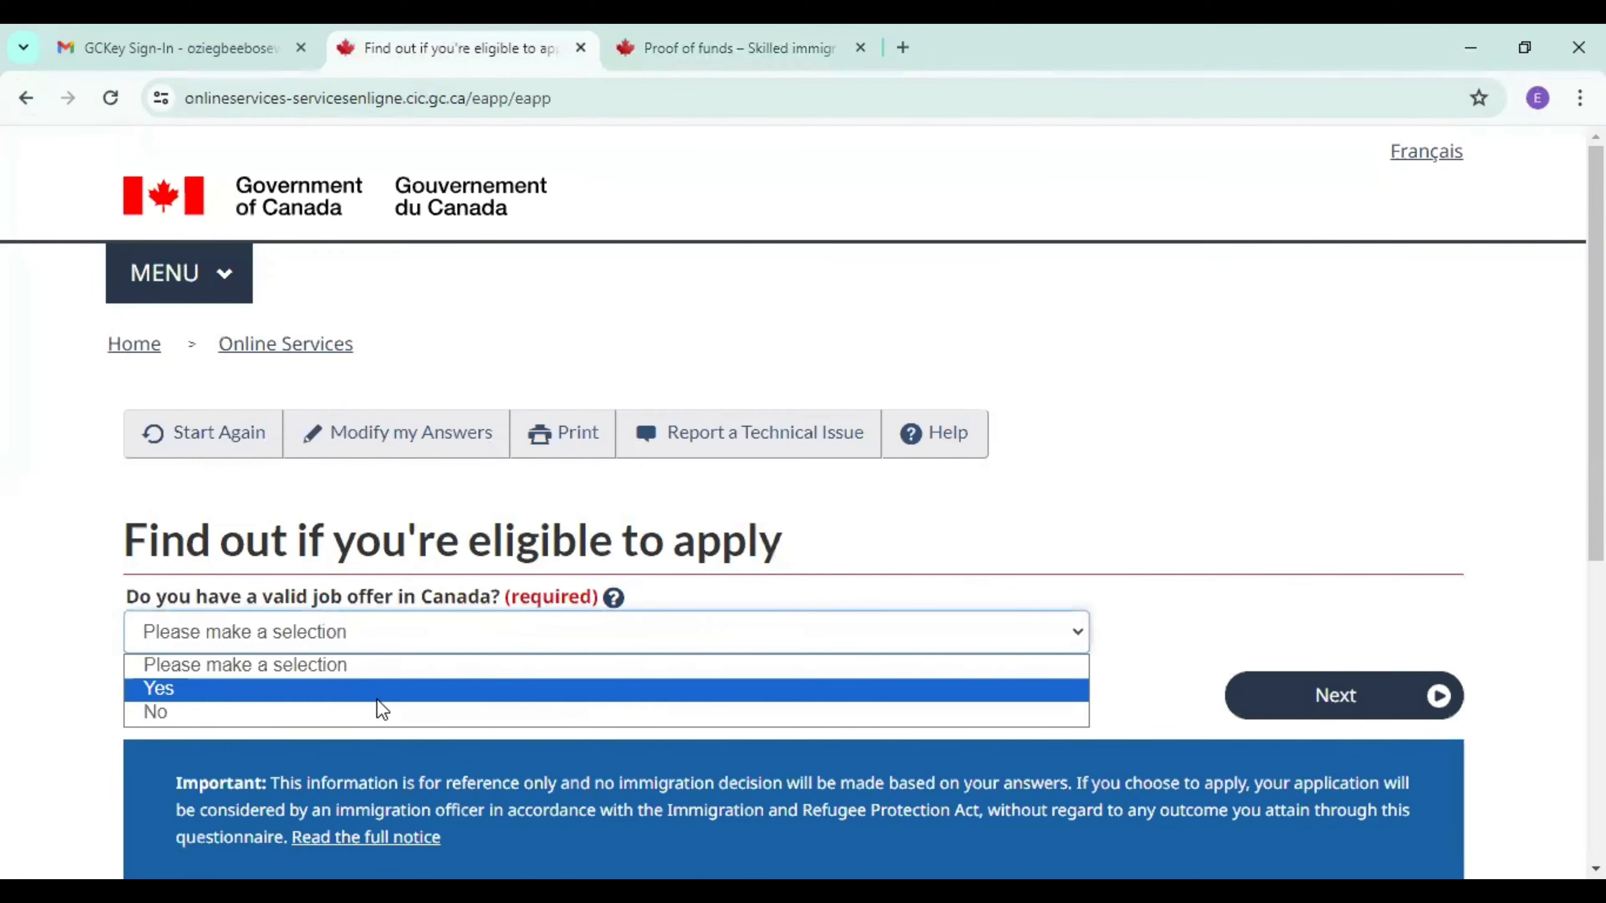
{"action": "left_click", "coordinate": [369, 712]}
{"action": "left_click", "coordinate": [1323, 700]}
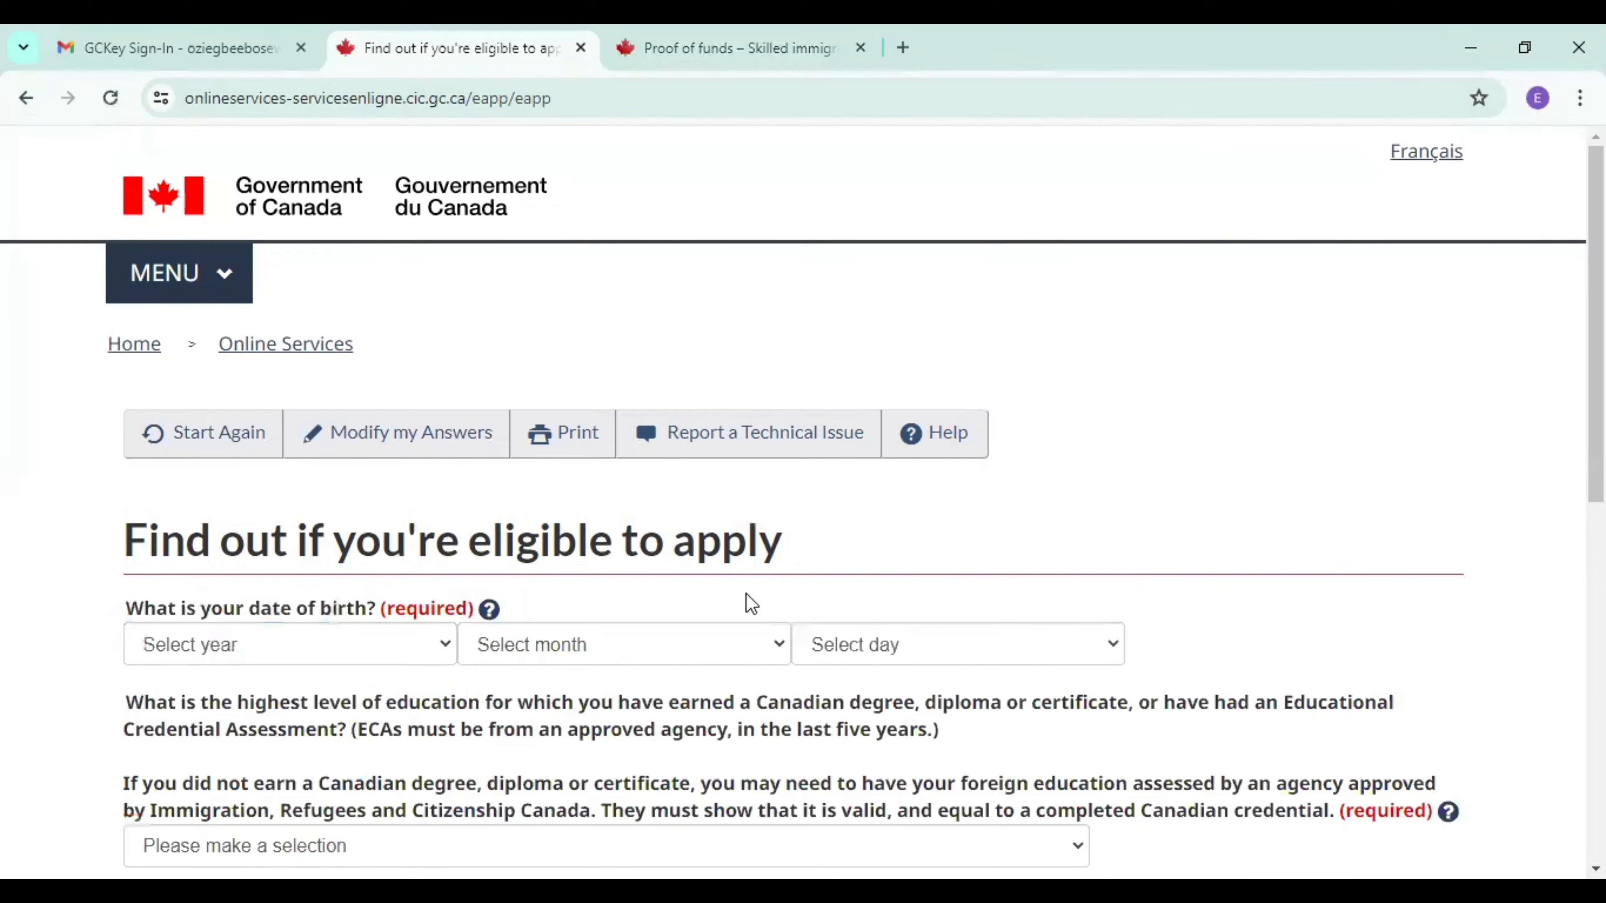
Fill in the applicant's date of birth in the eligibility questionnaire by choosing the year, month and day.
{"action": "left_click", "coordinate": [190, 650]}
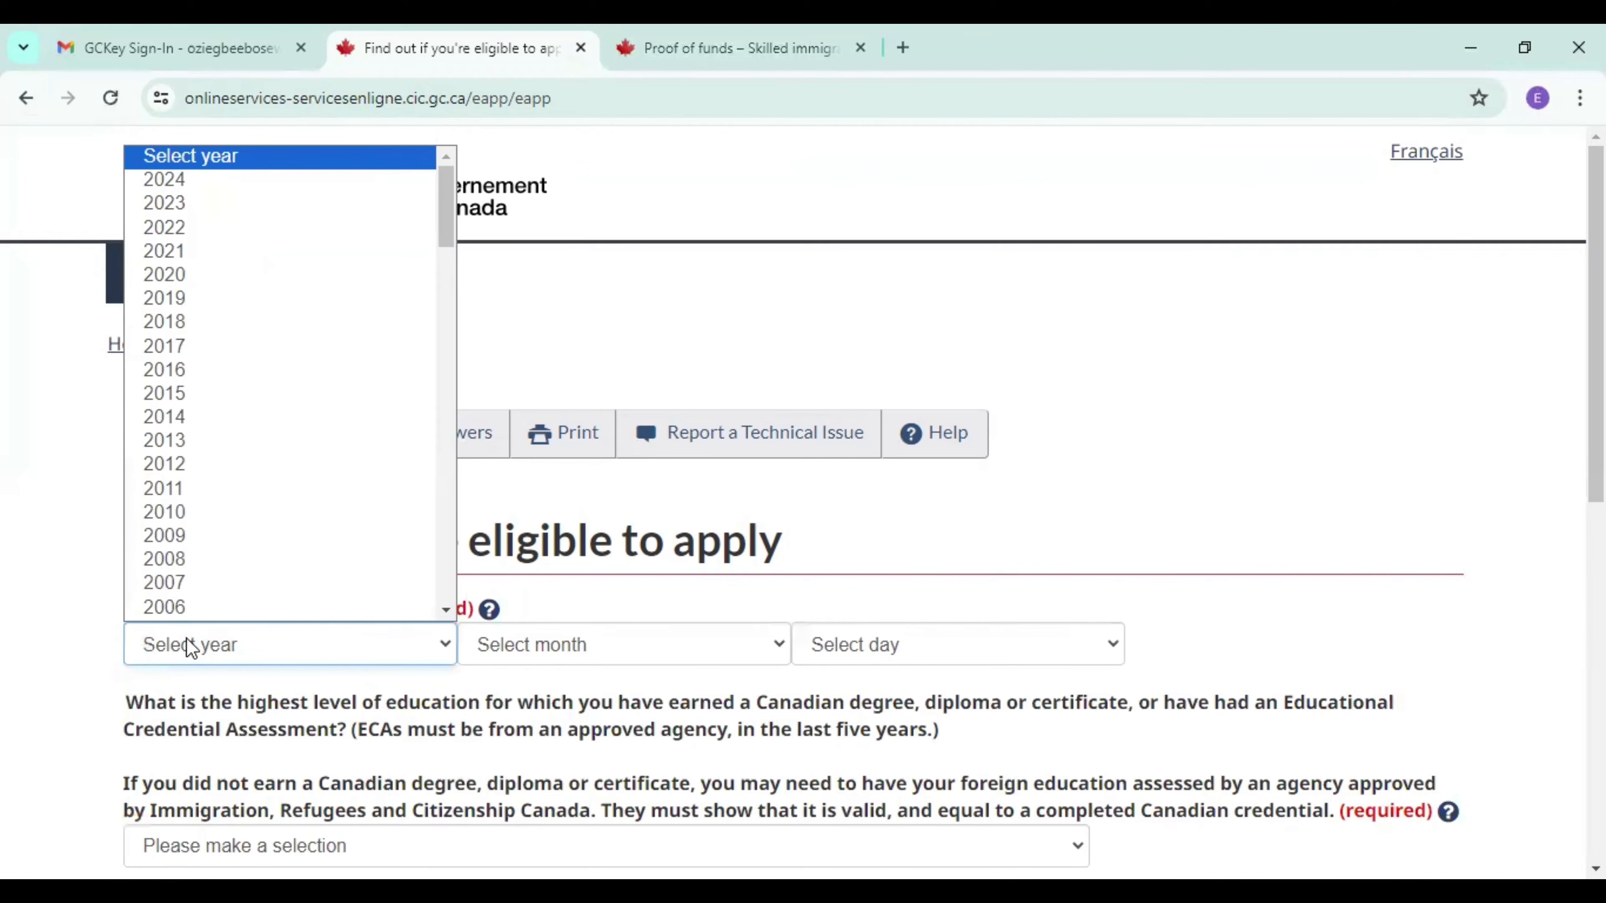
{"action": "scroll", "coordinate": [183, 606], "scroll_direction": "down", "scroll_amount": 1}
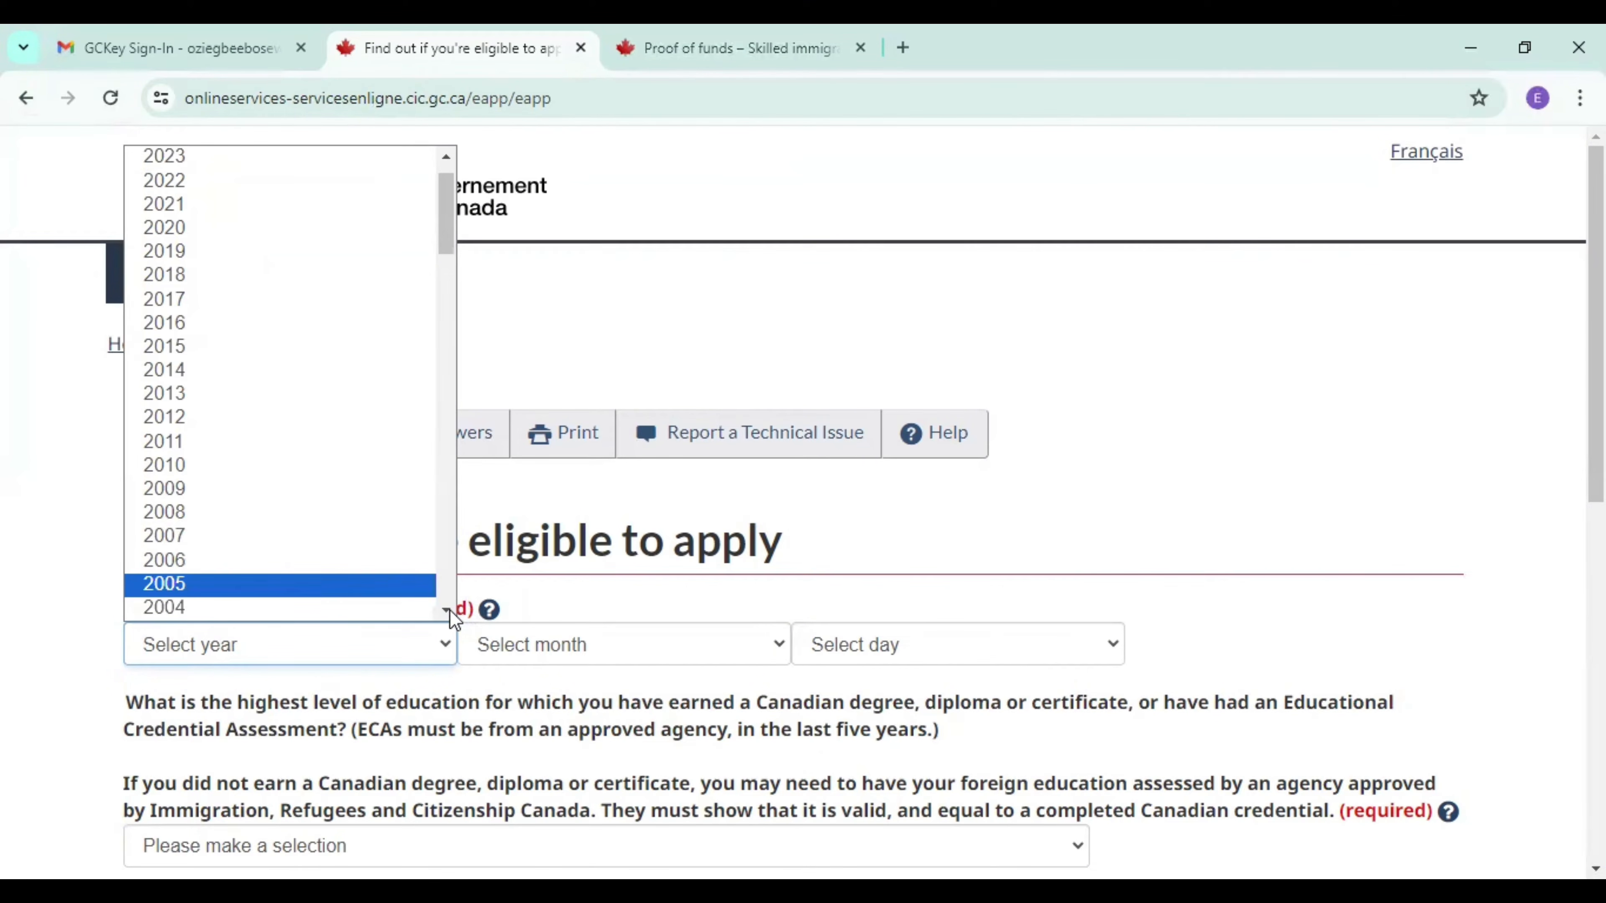
{"action": "scroll", "coordinate": [449, 610], "scroll_direction": "down", "scroll_amount": 5}
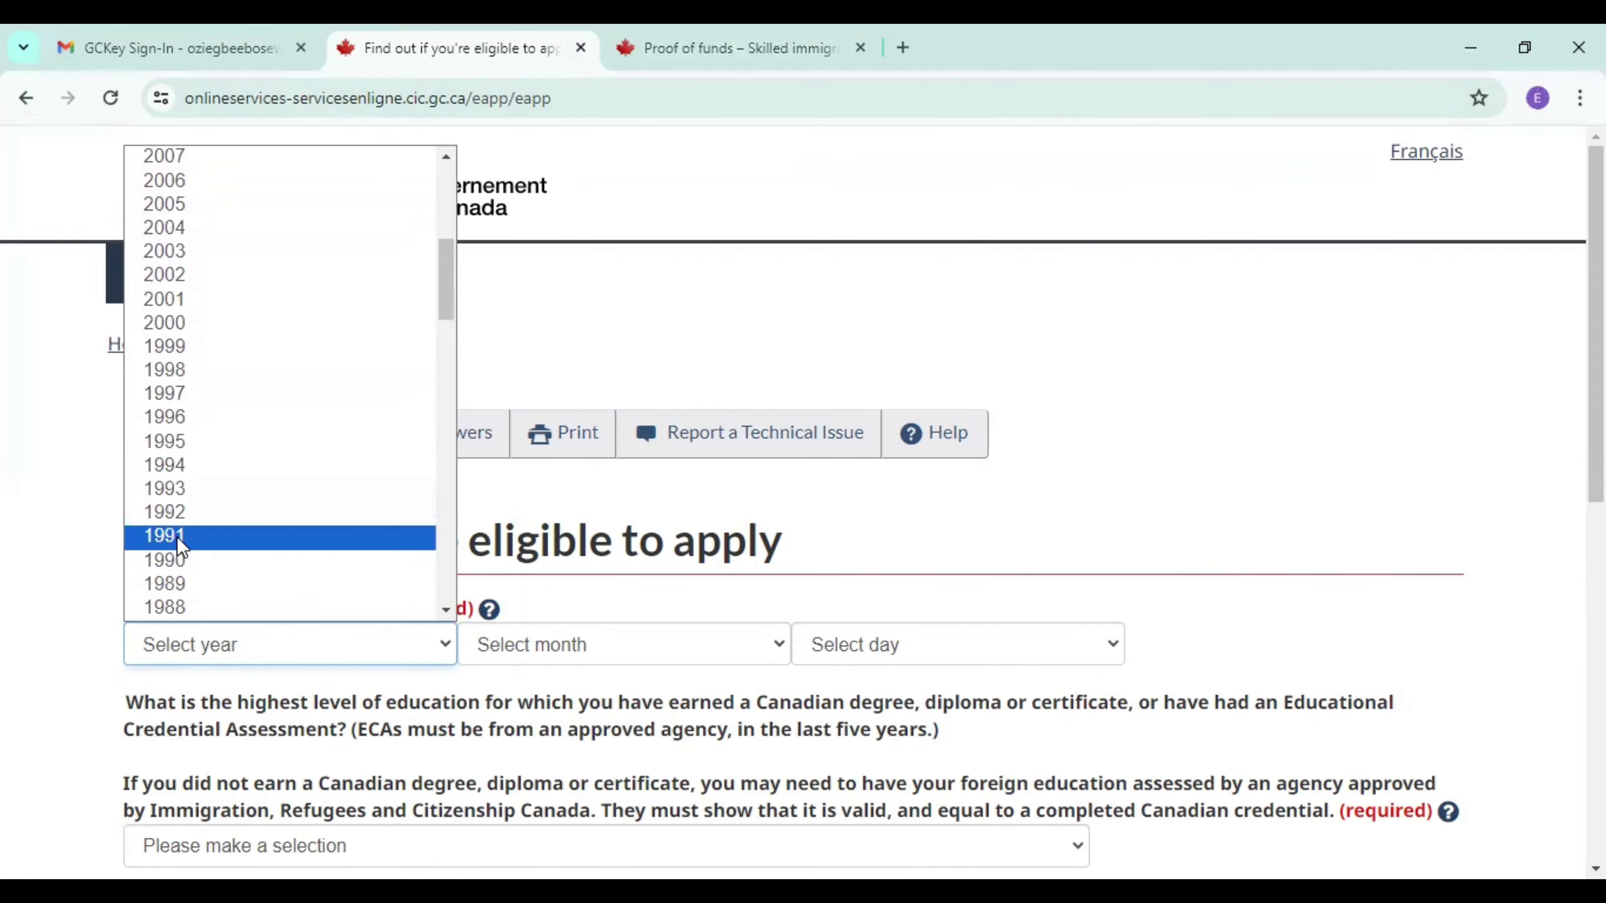
{"action": "left_click", "coordinate": [180, 538]}
{"action": "left_click", "coordinate": [532, 654]}
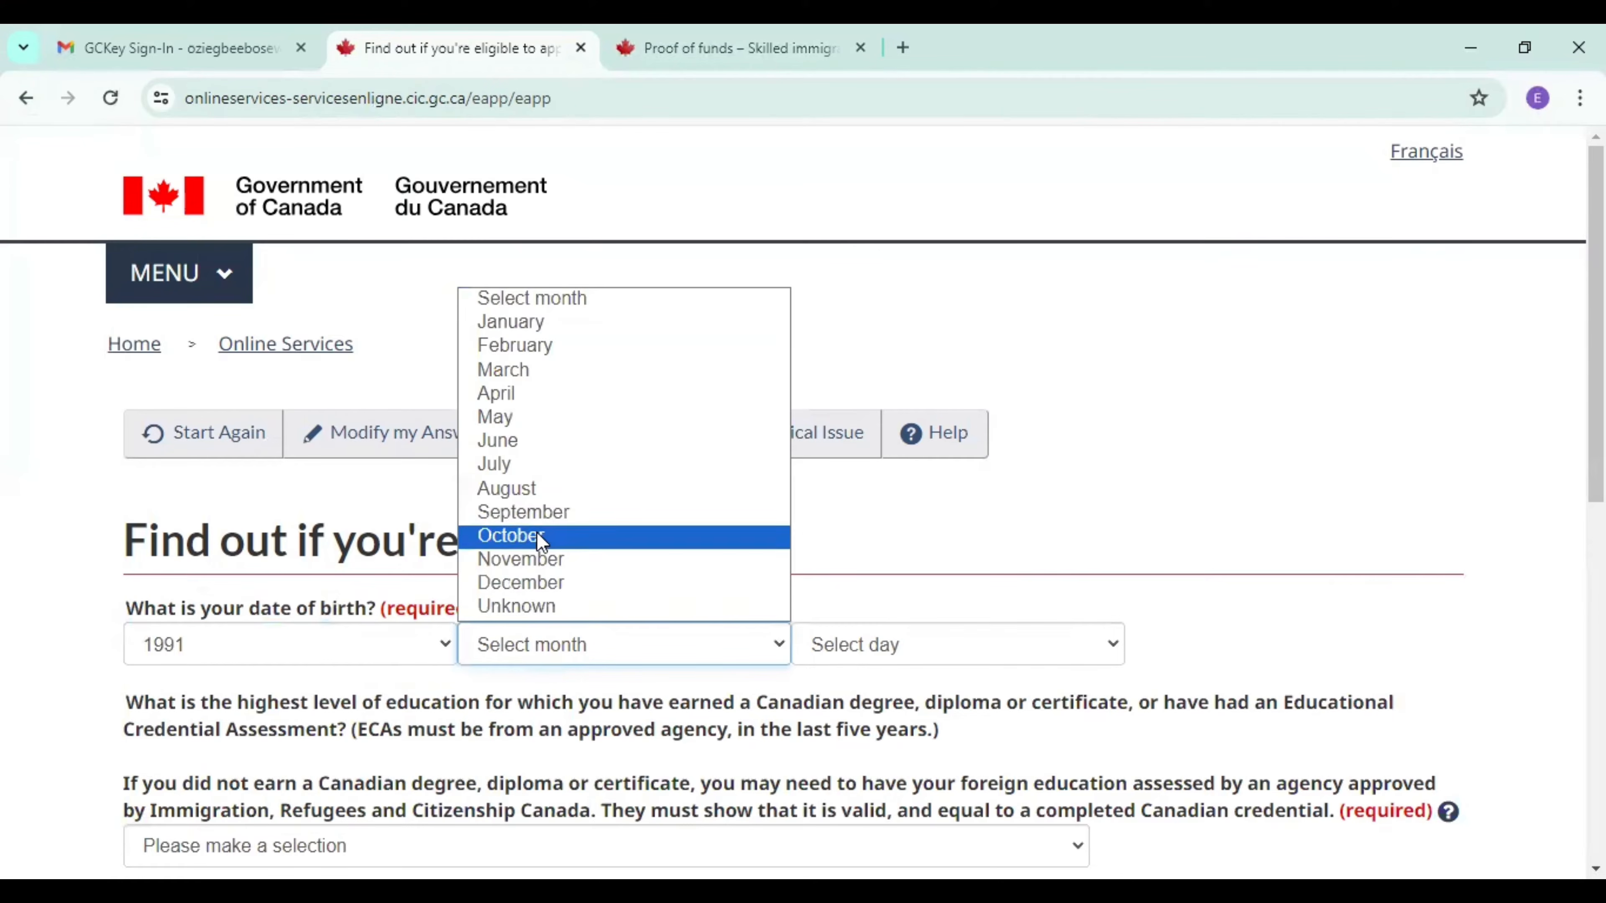
{"action": "left_click", "coordinate": [543, 583]}
{"action": "left_click", "coordinate": [967, 655]}
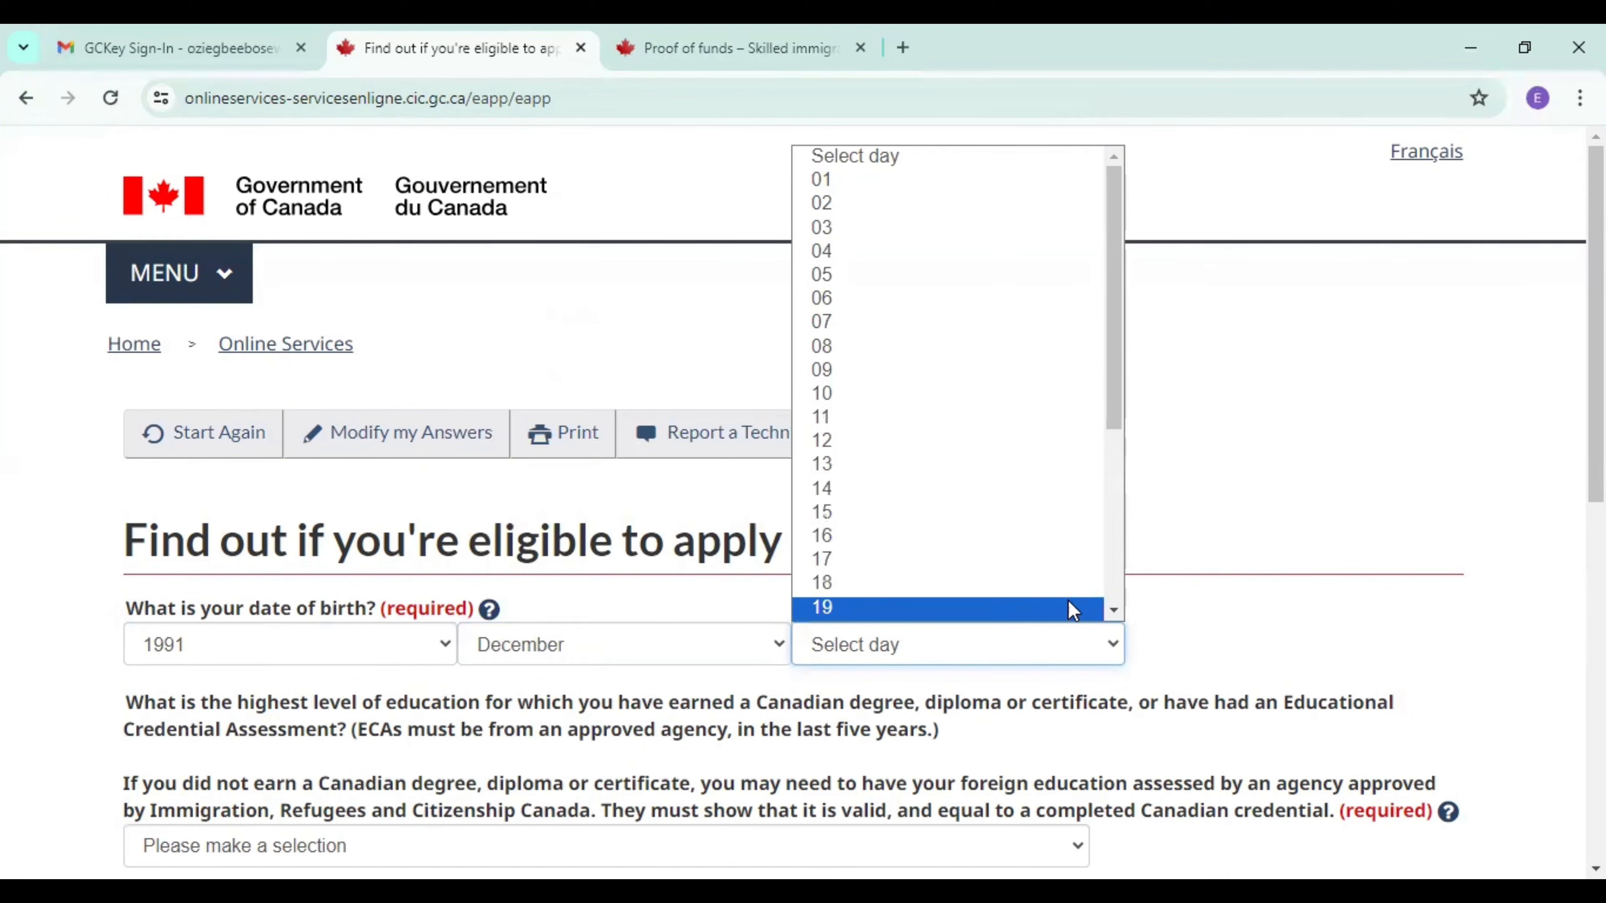
{"action": "left_click", "coordinate": [1114, 610]}
{"action": "scroll", "coordinate": [1116, 623], "scroll_direction": "down", "scroll_amount": 3}
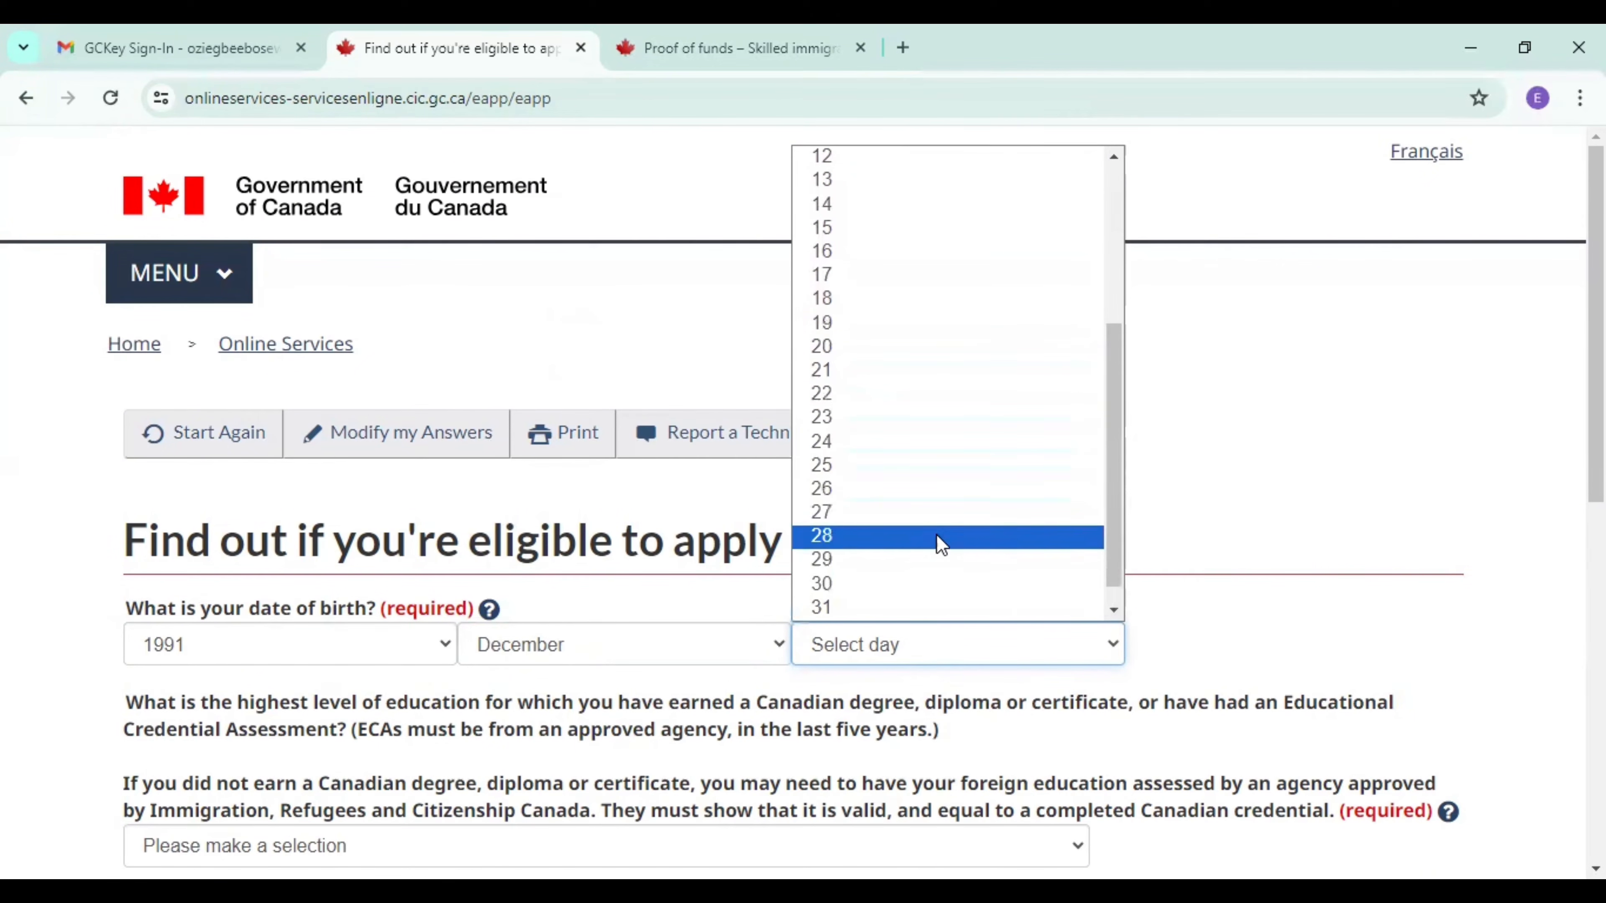
{"action": "left_click", "coordinate": [896, 584]}
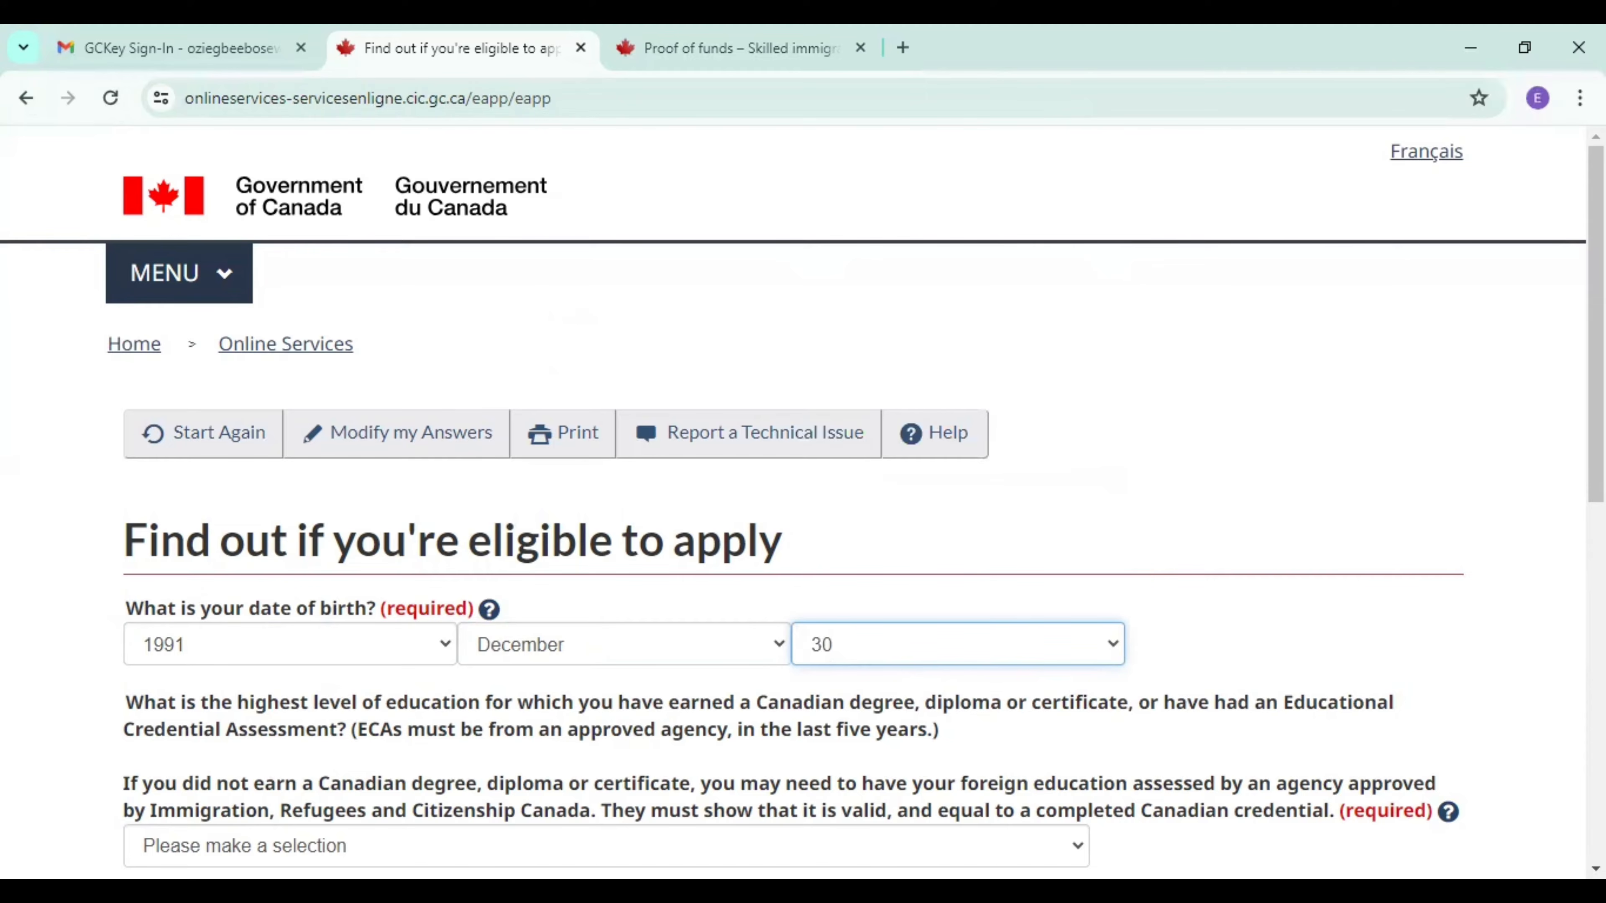
{"action": "scroll", "coordinate": [690, 393], "scroll_direction": "down", "scroll_amount": 5}
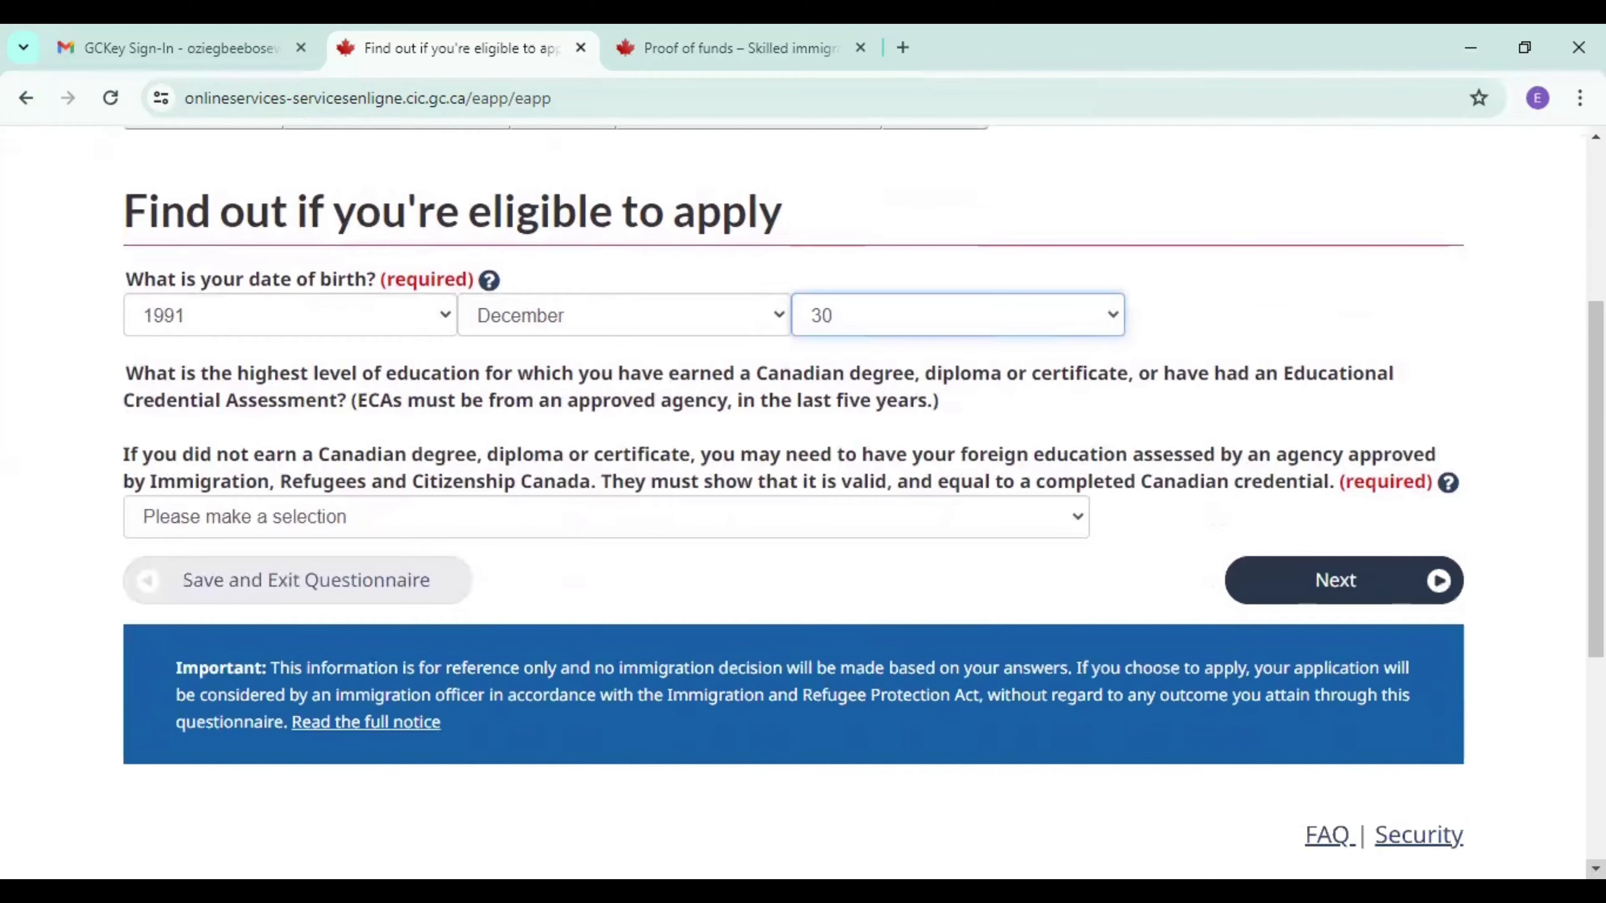
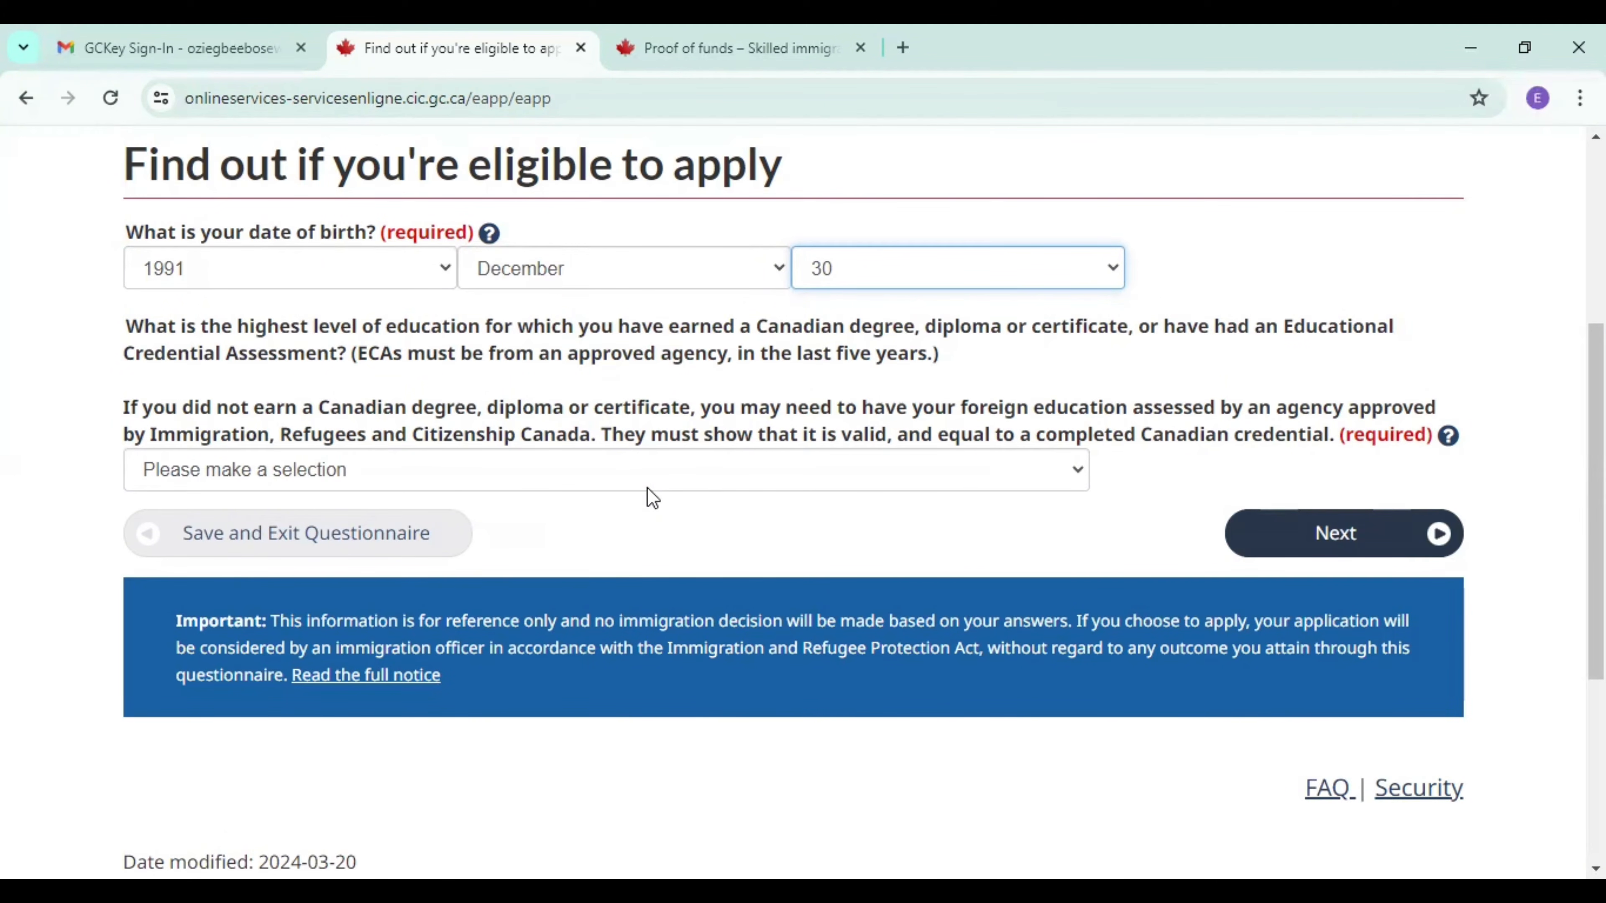
Set the highest level of education to Master's degree, or professional degree needed to practice in a licensed profession, and submit the answer.
{"action": "left_click", "coordinate": [651, 476]}
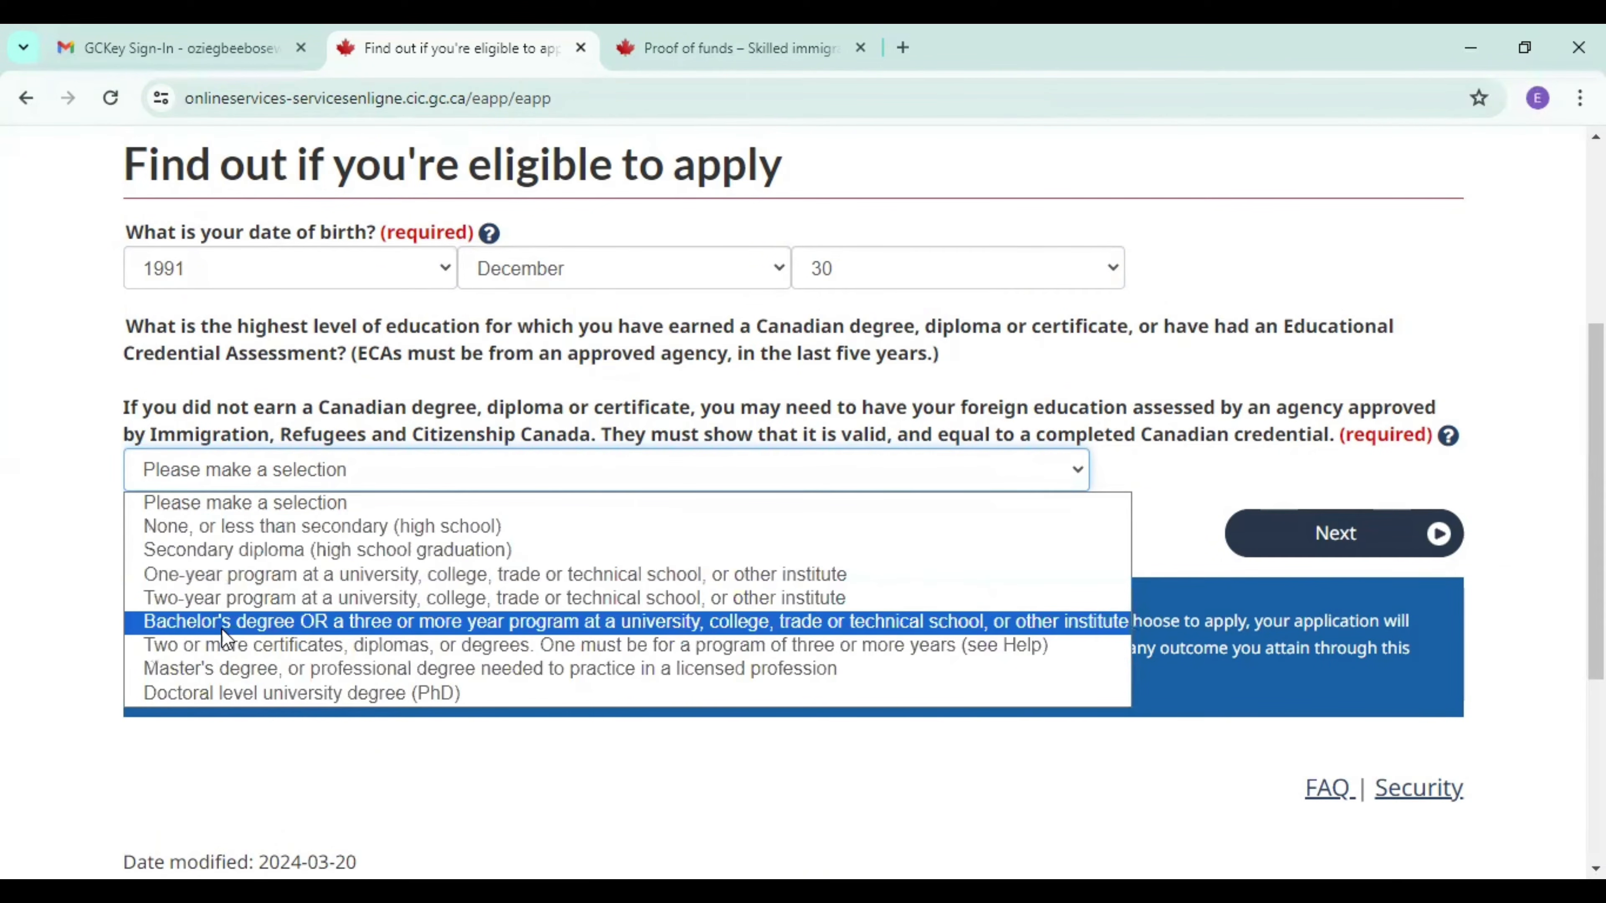
{"action": "left_click", "coordinate": [409, 672]}
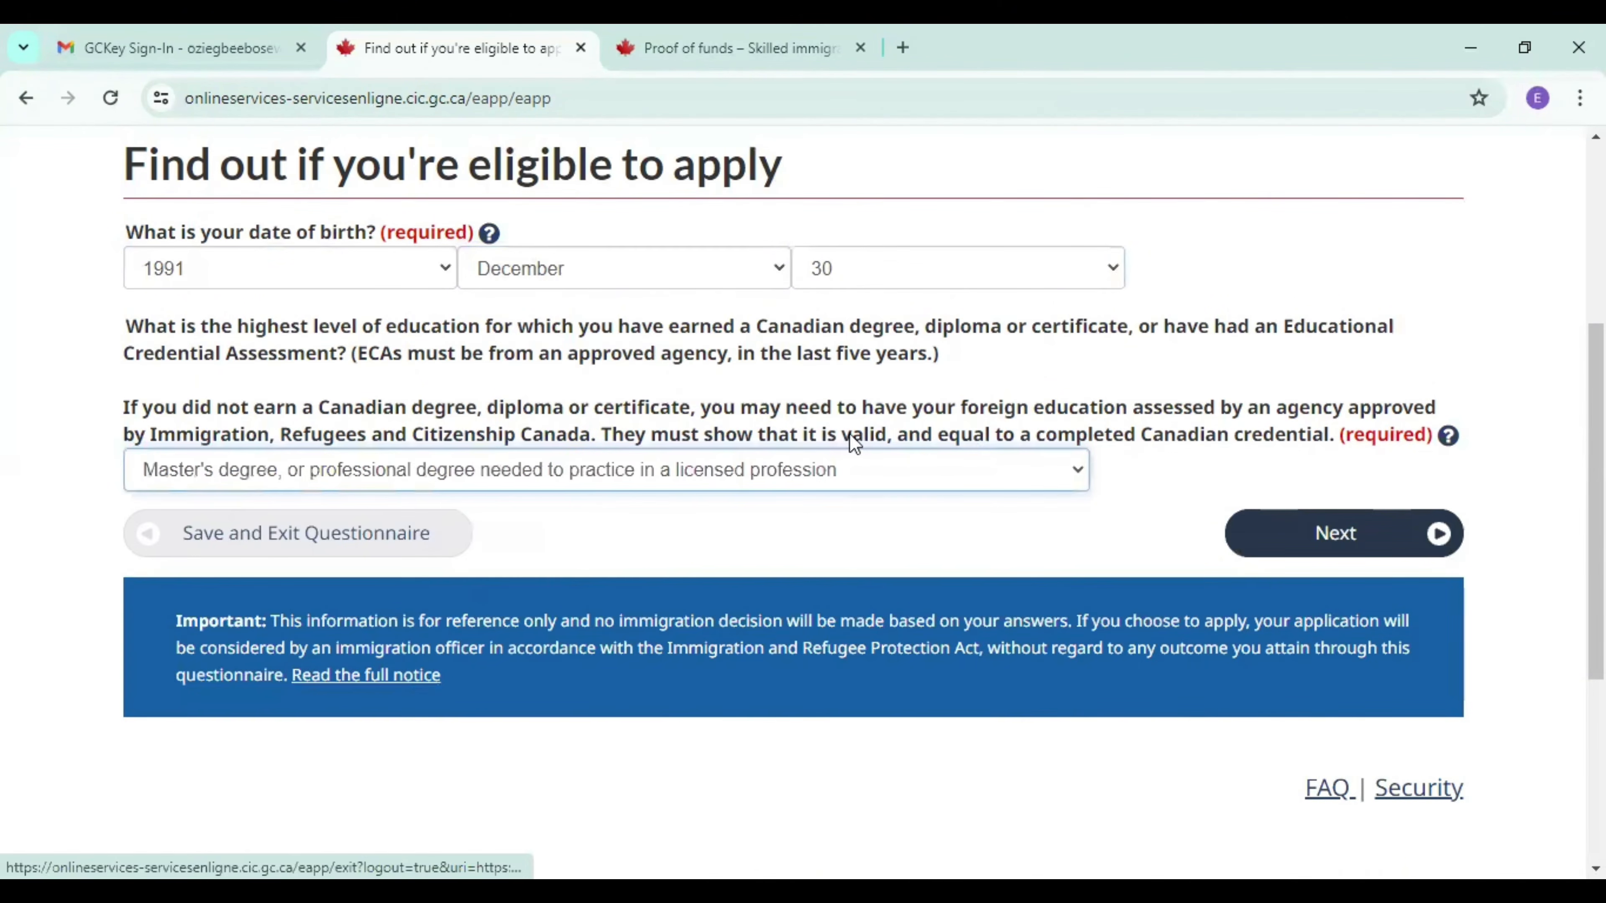
{"action": "left_click", "coordinate": [1334, 537]}
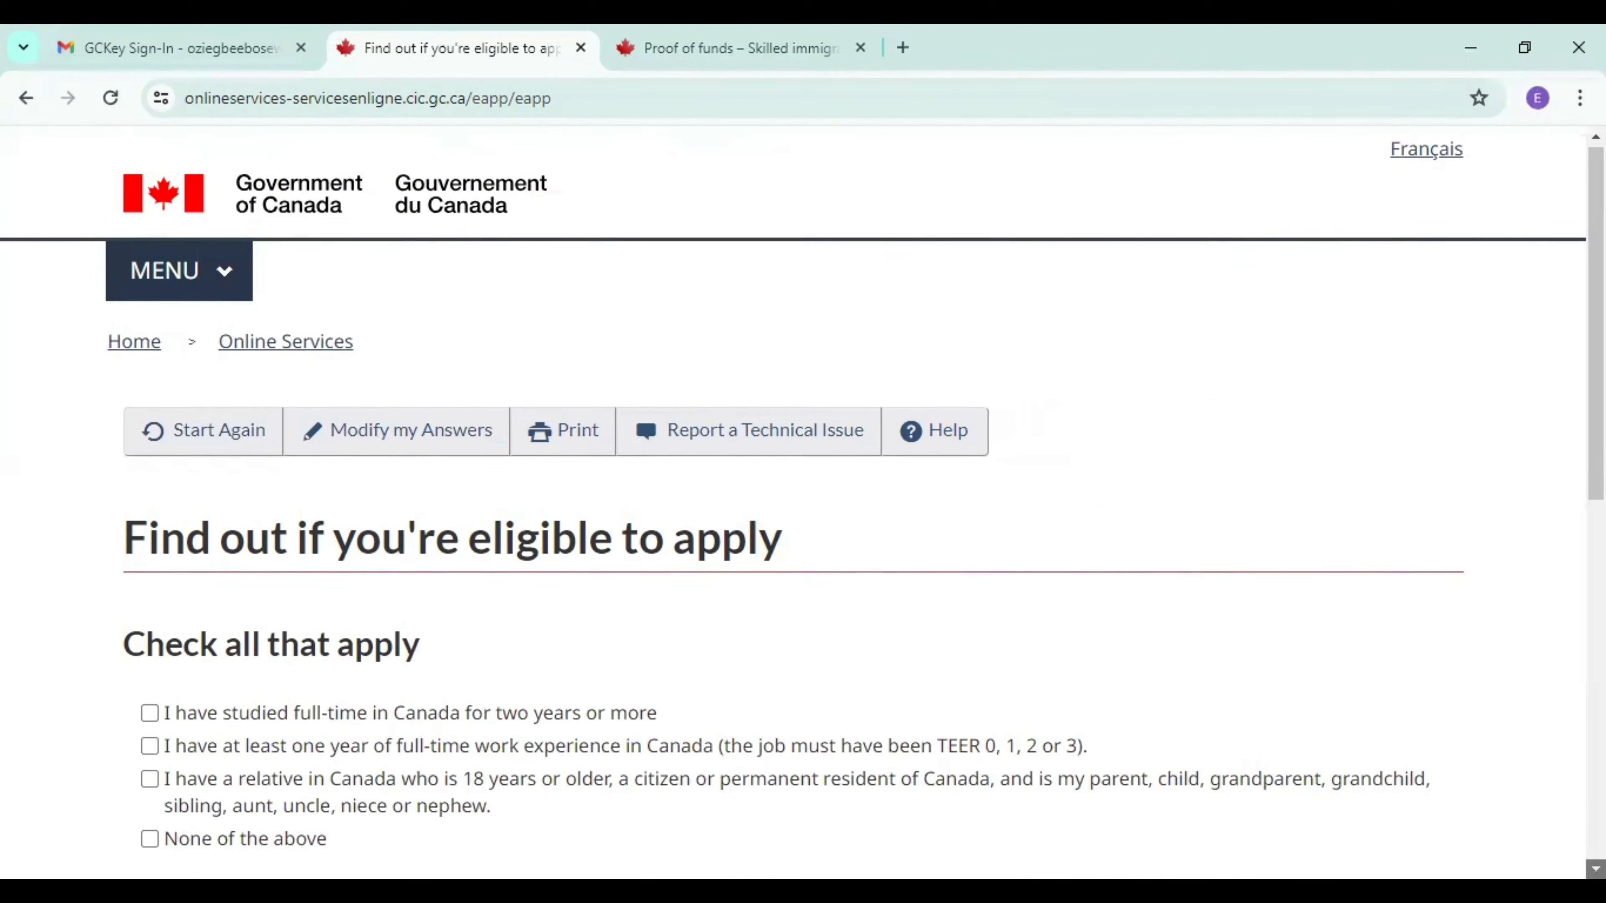
Choose None of the above for Canadian study, Canadian work experience and relatives in Canada, and submit the answer.
{"action": "scroll", "coordinate": [1065, 481], "scroll_direction": "down", "scroll_amount": 3}
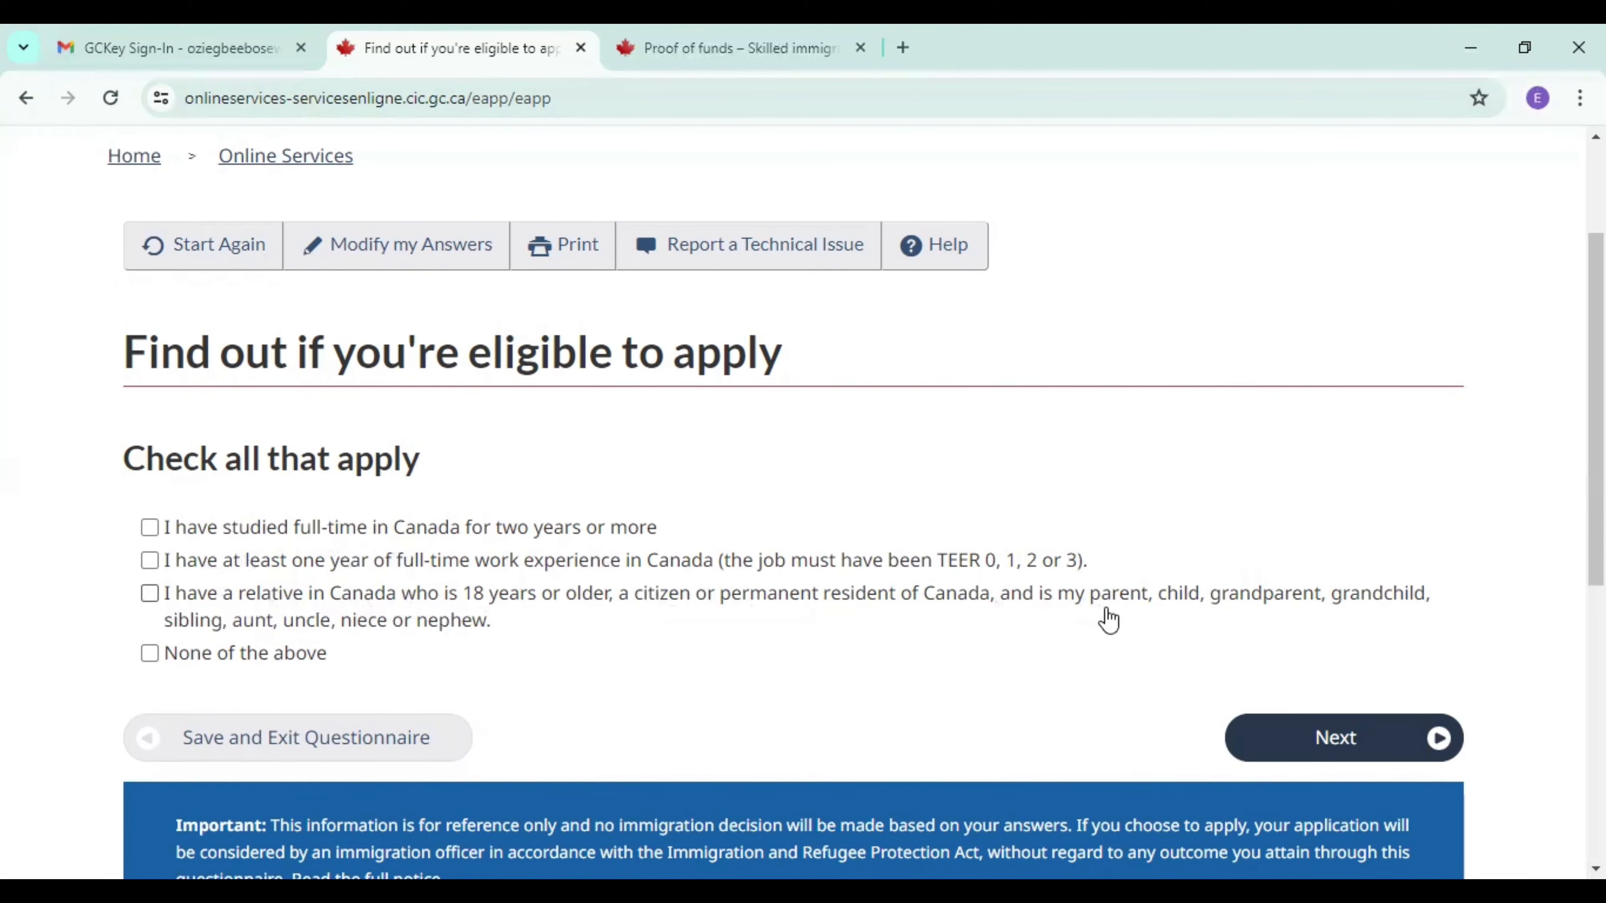
{"action": "left_click", "coordinate": [149, 655]}
{"action": "left_click", "coordinate": [1366, 747]}
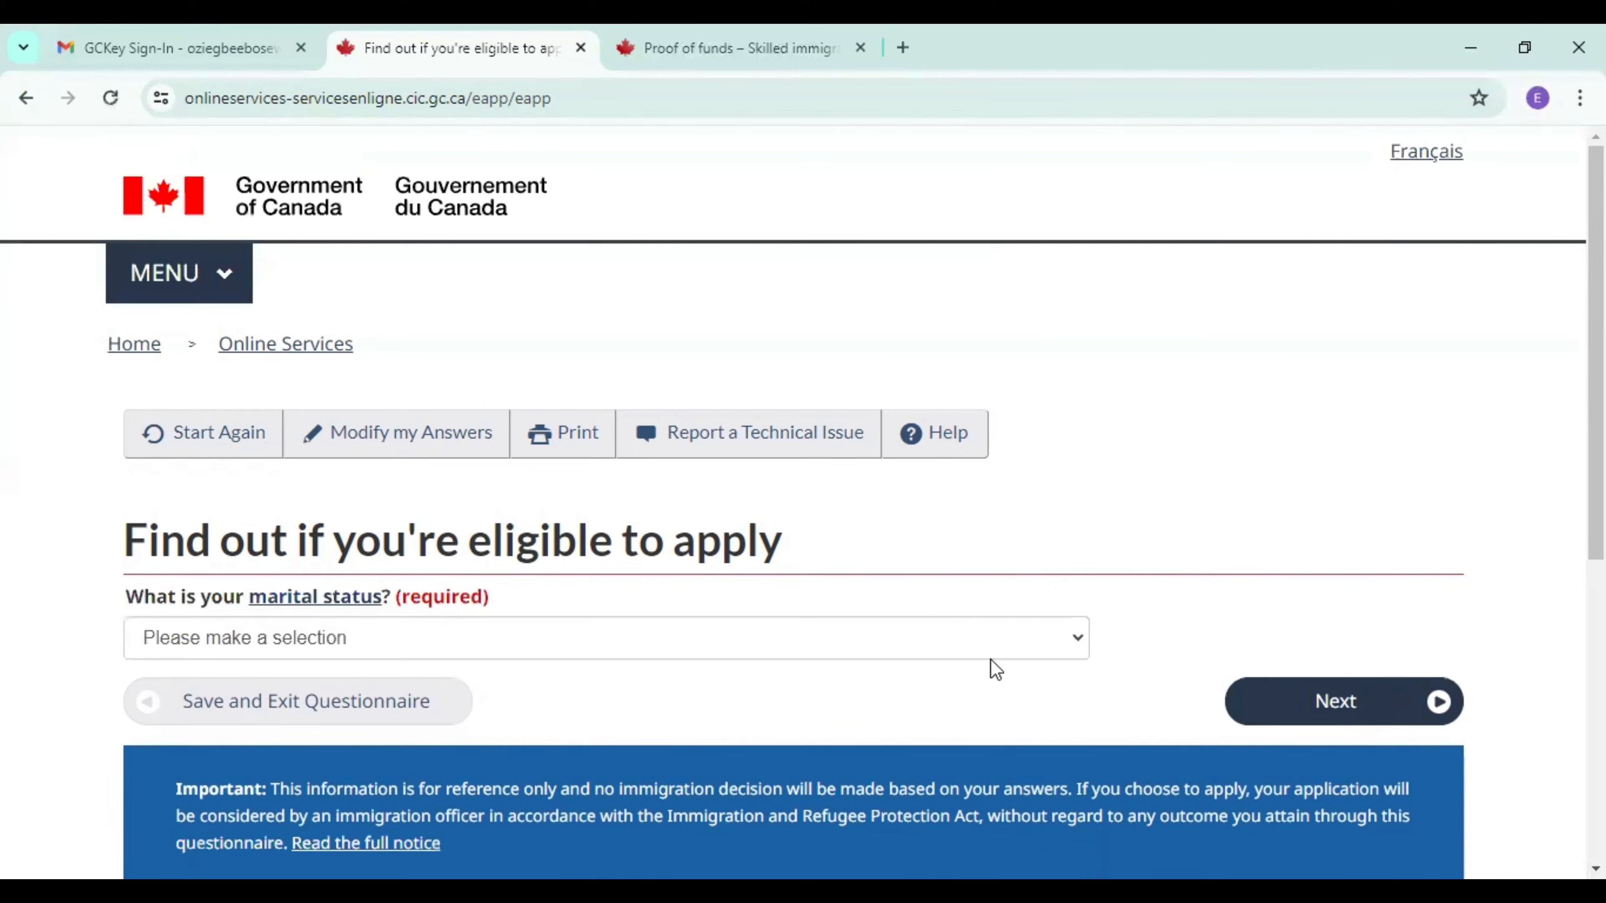
Set the marital status to Married and submit the answer.
{"action": "left_click", "coordinate": [363, 644]}
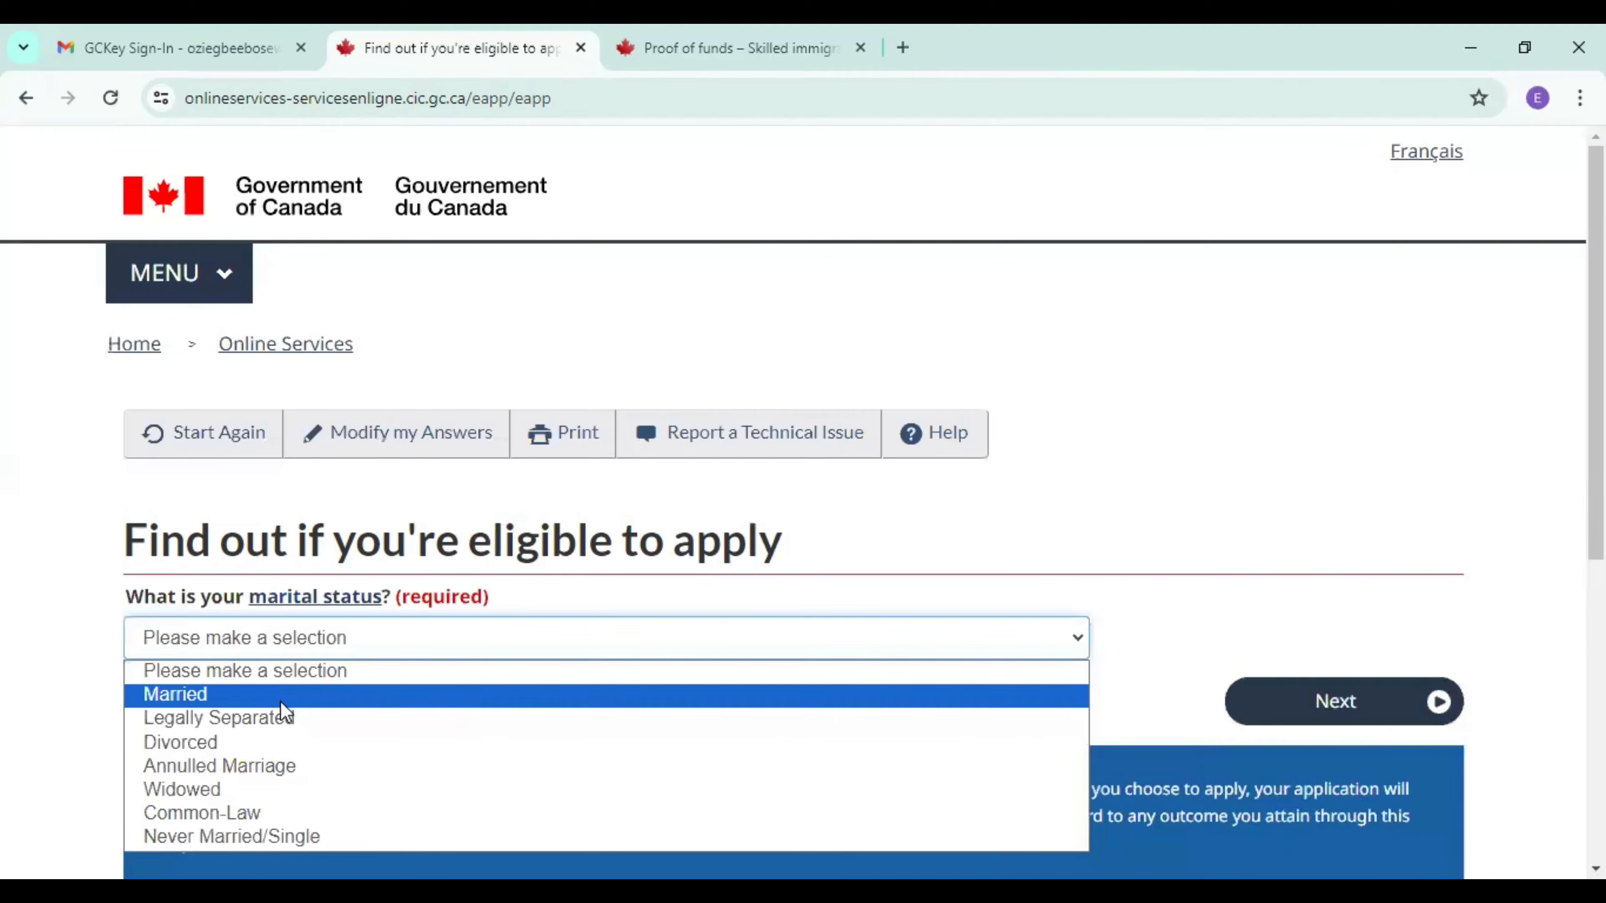
{"action": "left_click", "coordinate": [285, 696]}
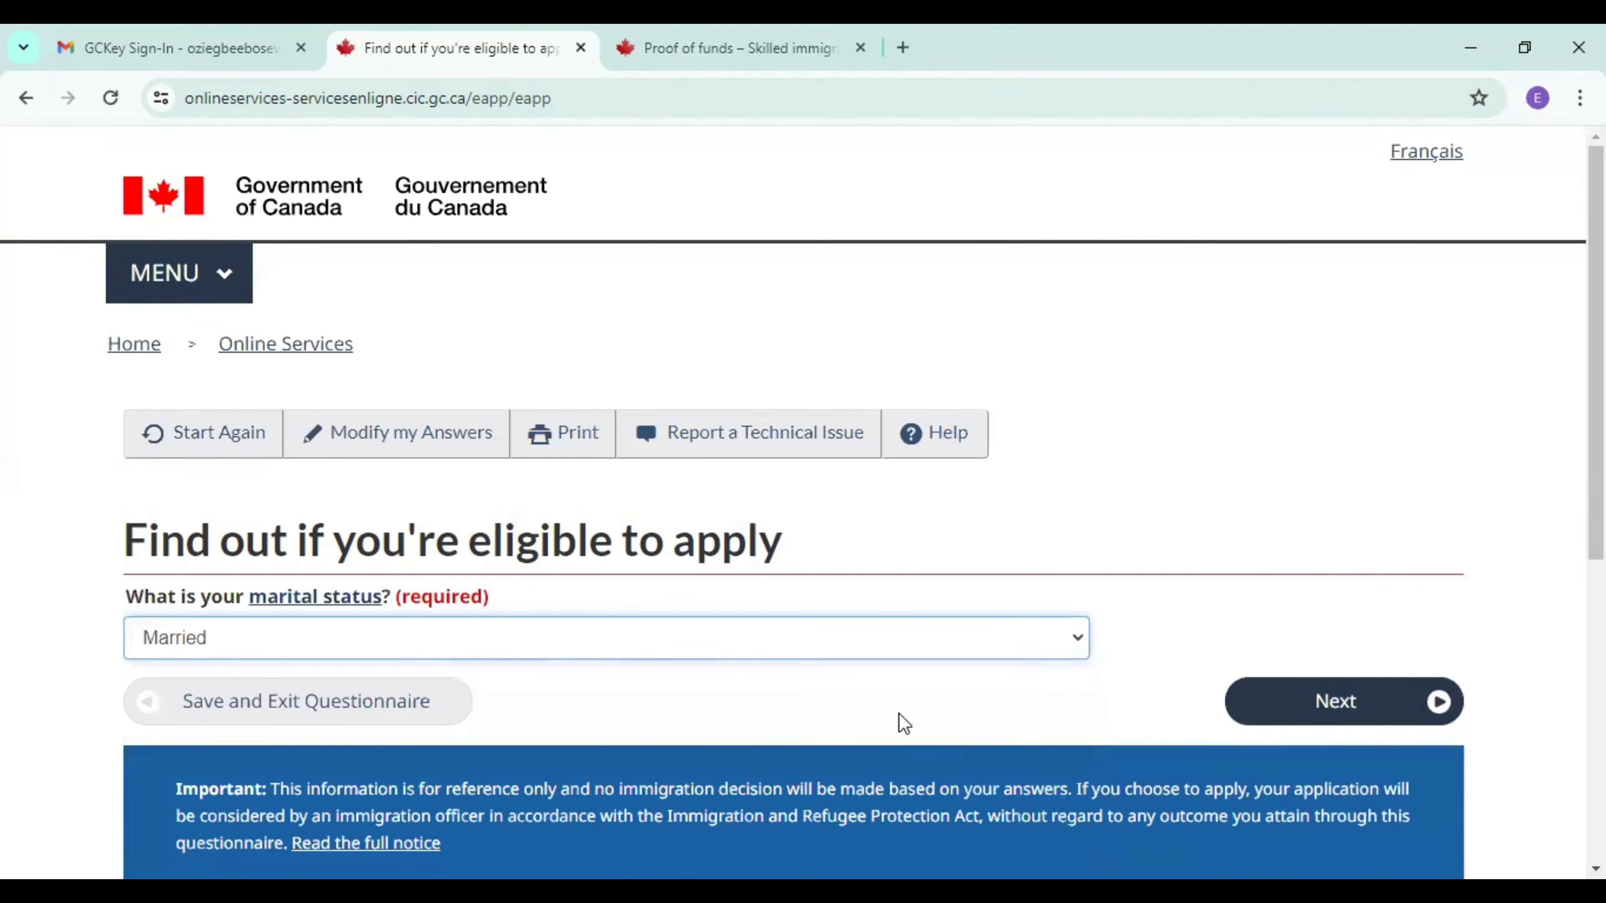
{"action": "left_click", "coordinate": [1324, 703]}
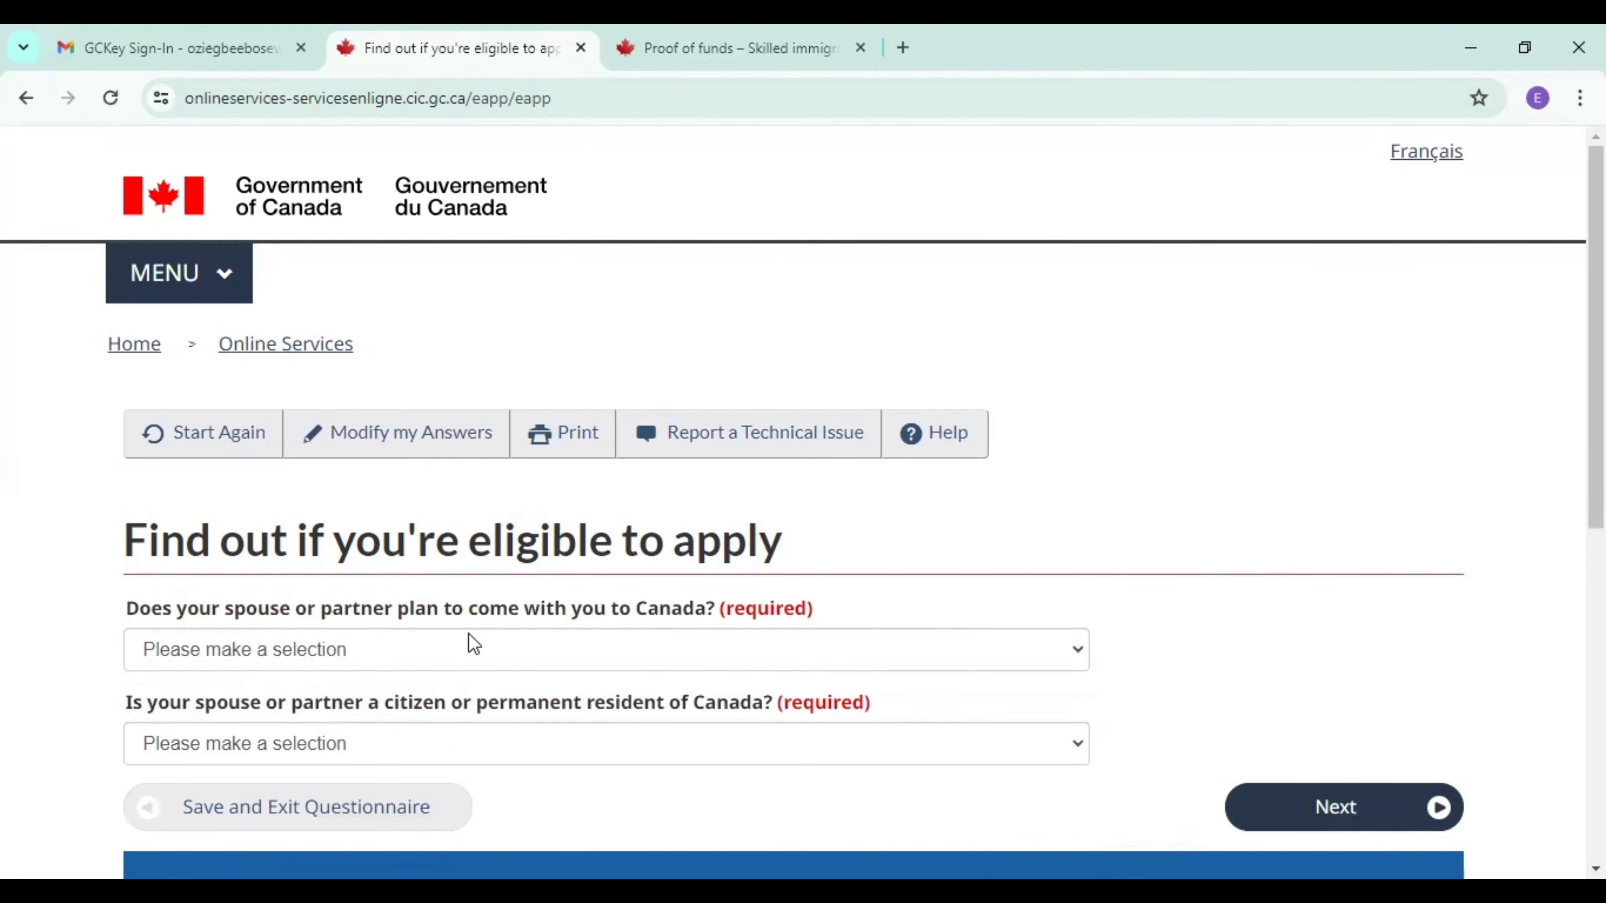
Answer Yes to the spouse coming to Canada and No to the spouse being a citizen or permanent resident, and submit the answers.
{"action": "left_click", "coordinate": [564, 662]}
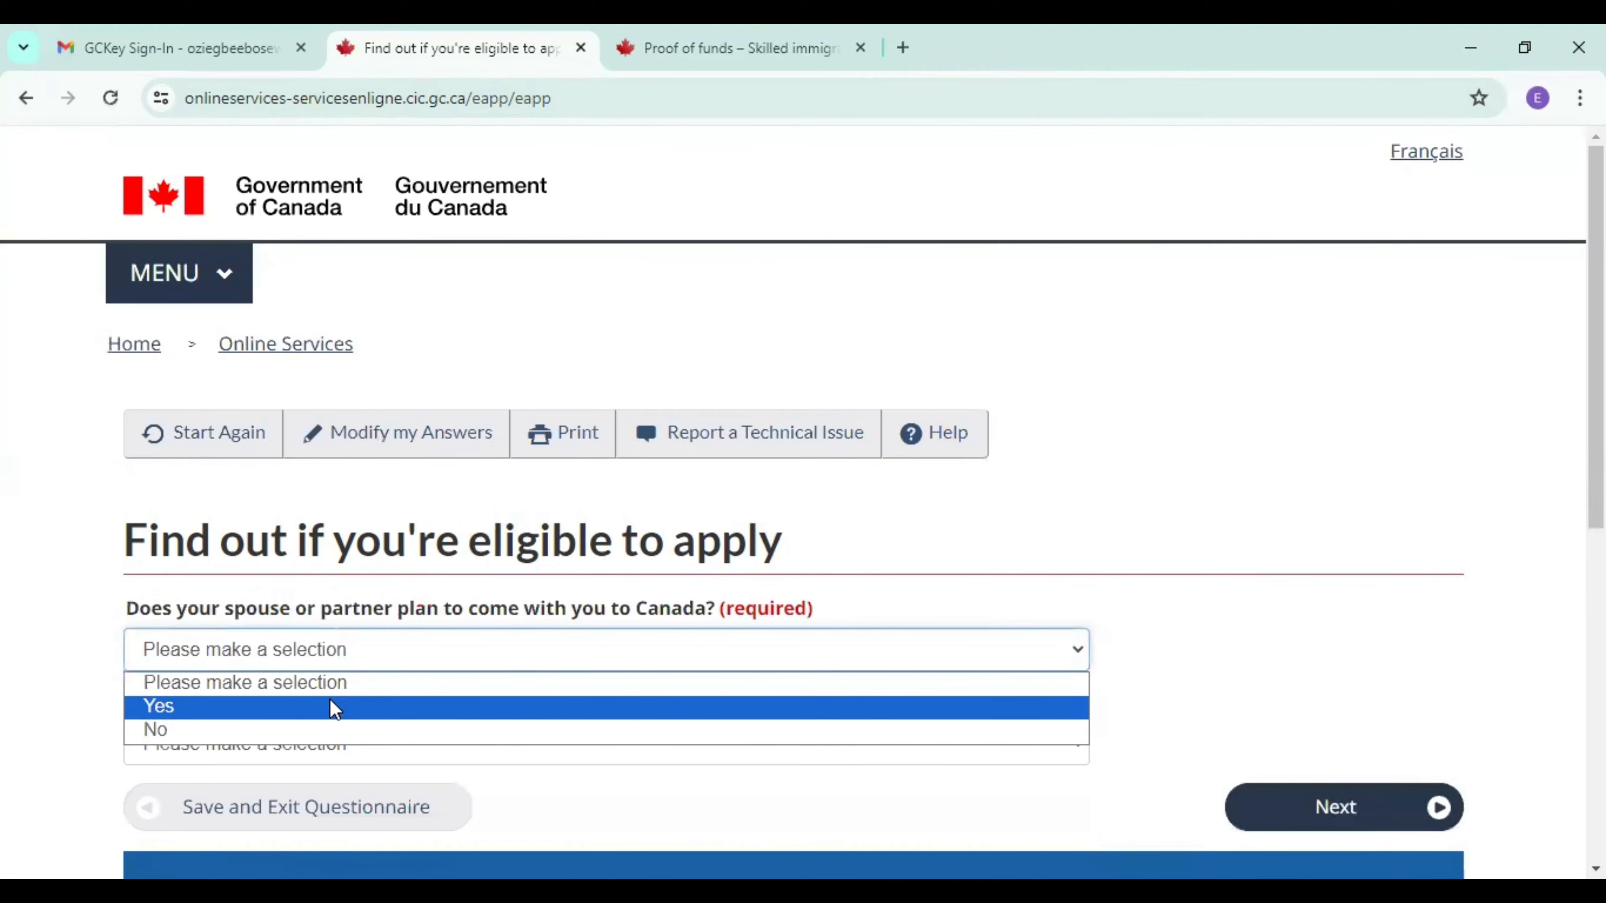
{"action": "left_click", "coordinate": [332, 707]}
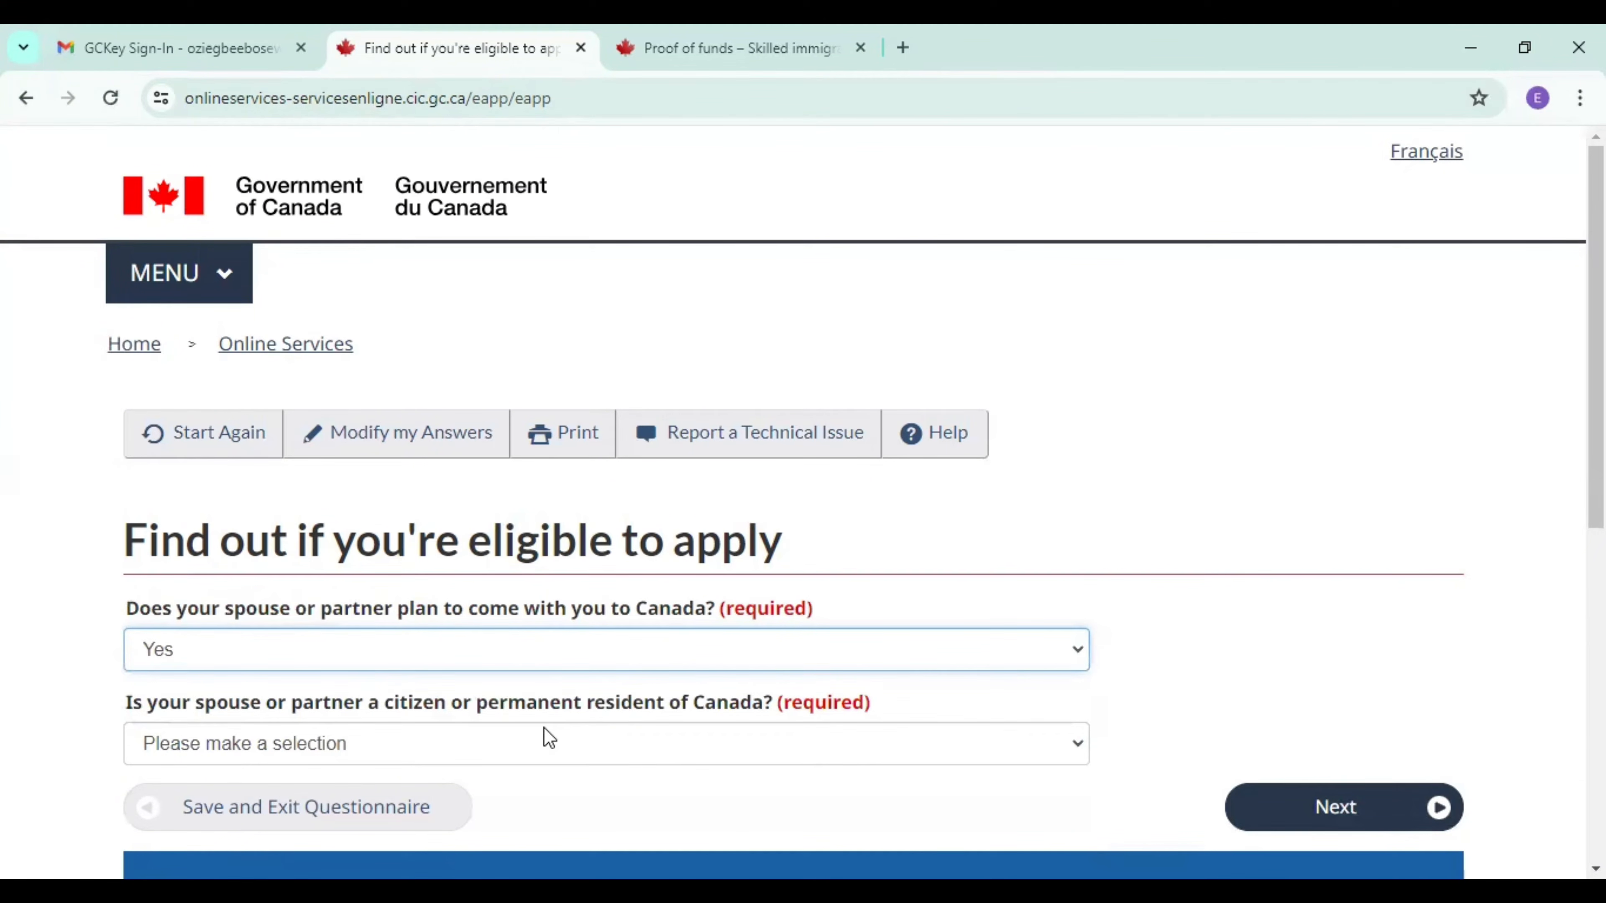
{"action": "left_click", "coordinate": [568, 753]}
{"action": "left_click", "coordinate": [218, 825]}
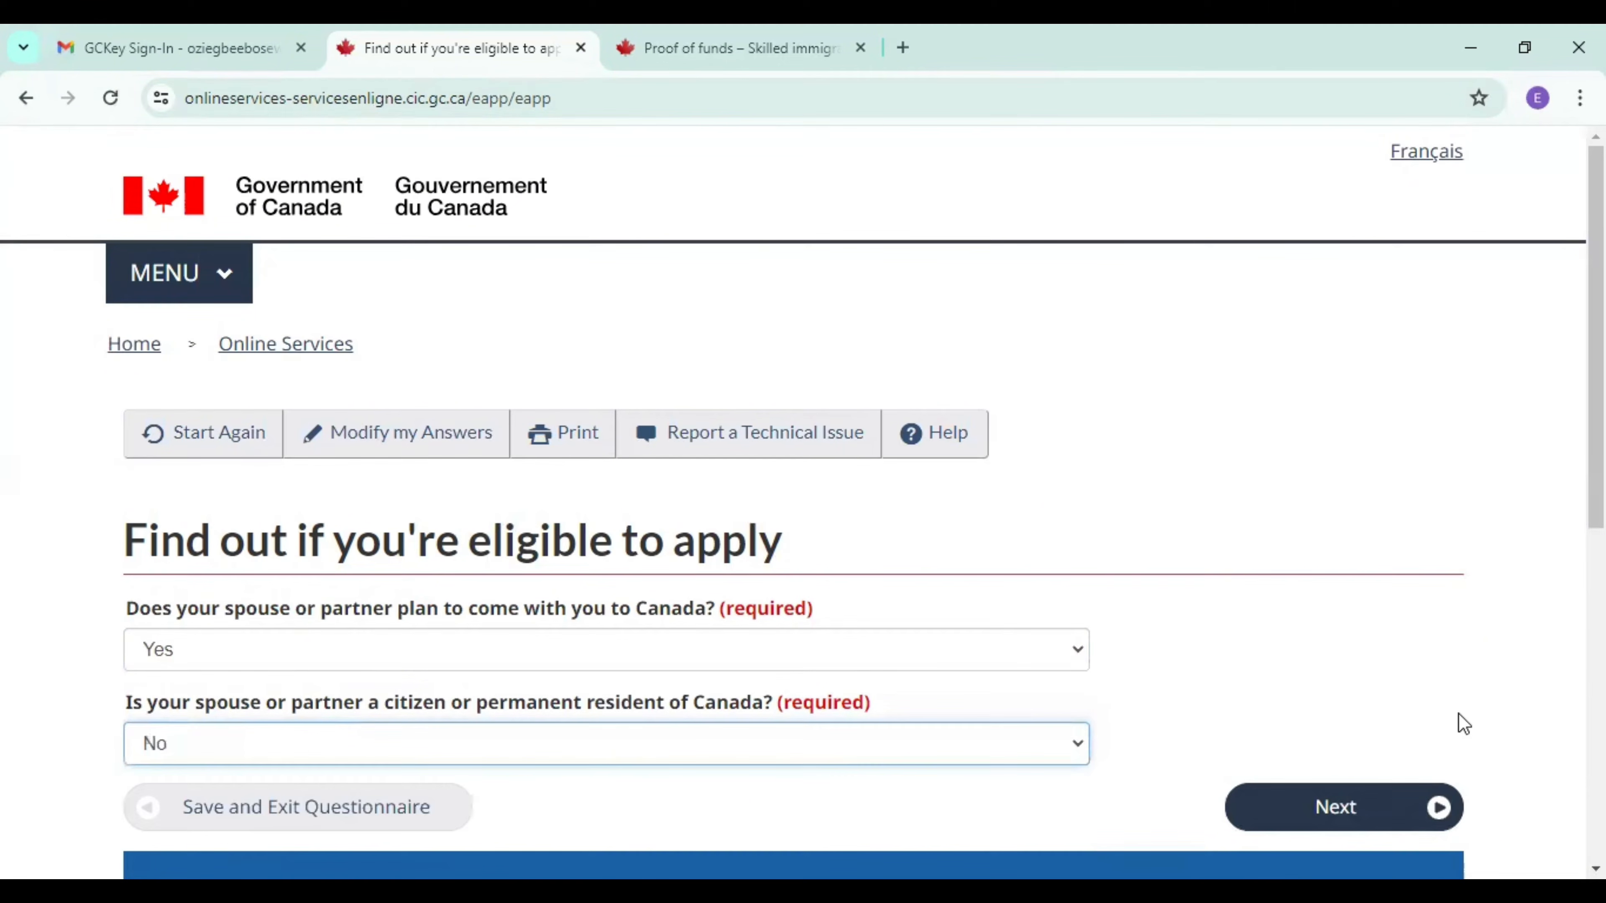
{"action": "scroll", "coordinate": [1294, 625], "scroll_direction": "down", "scroll_amount": 2}
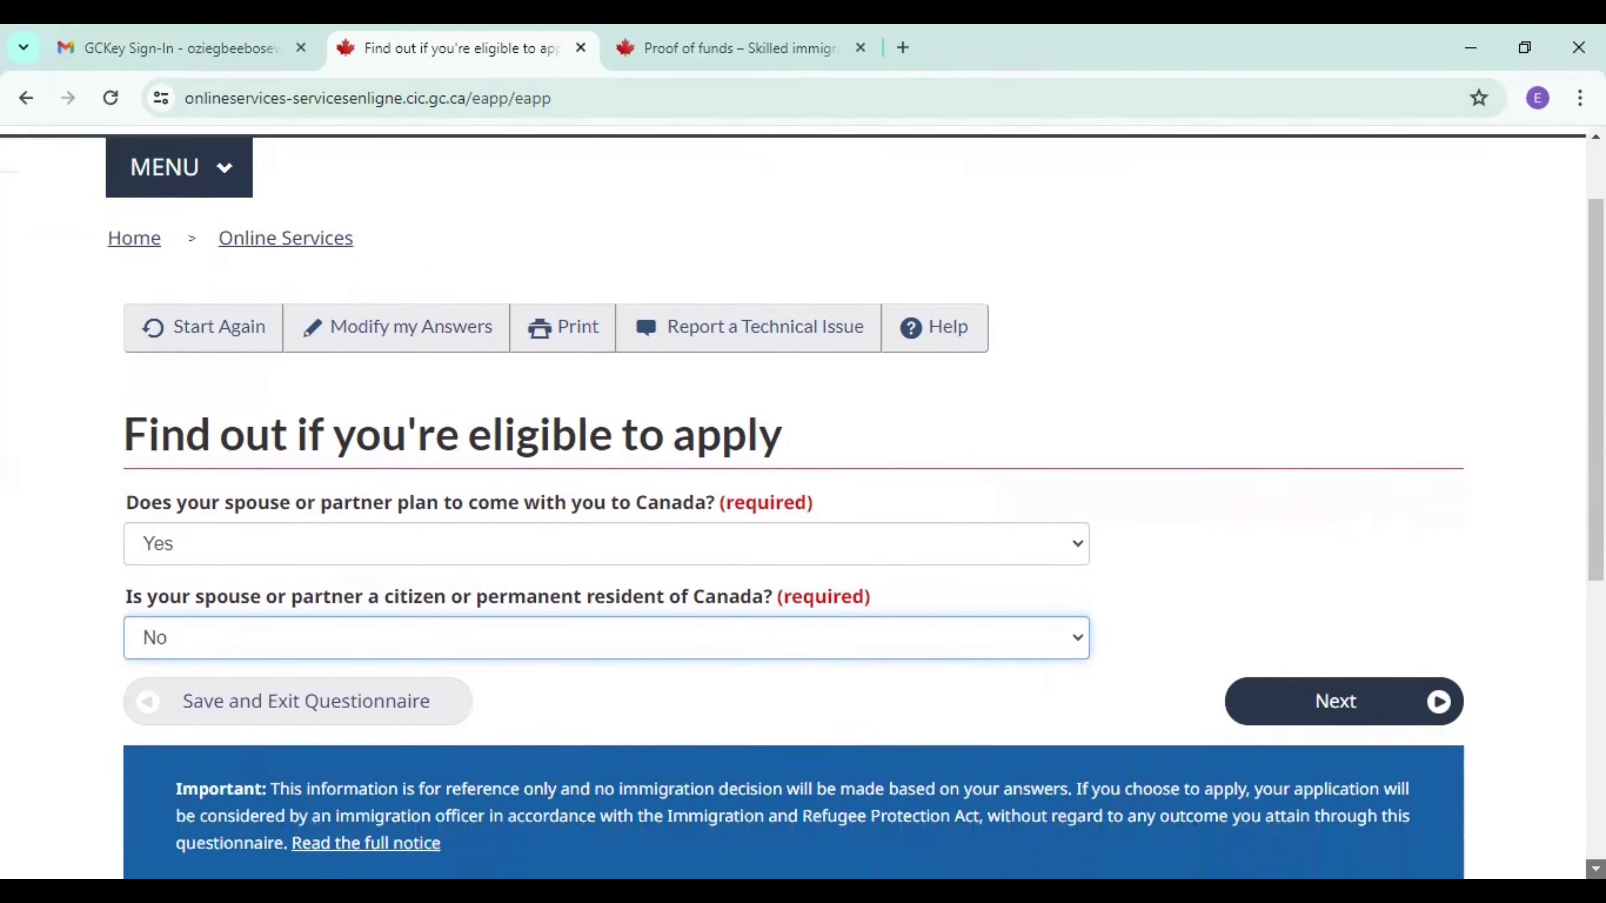
{"action": "left_click", "coordinate": [1328, 667]}
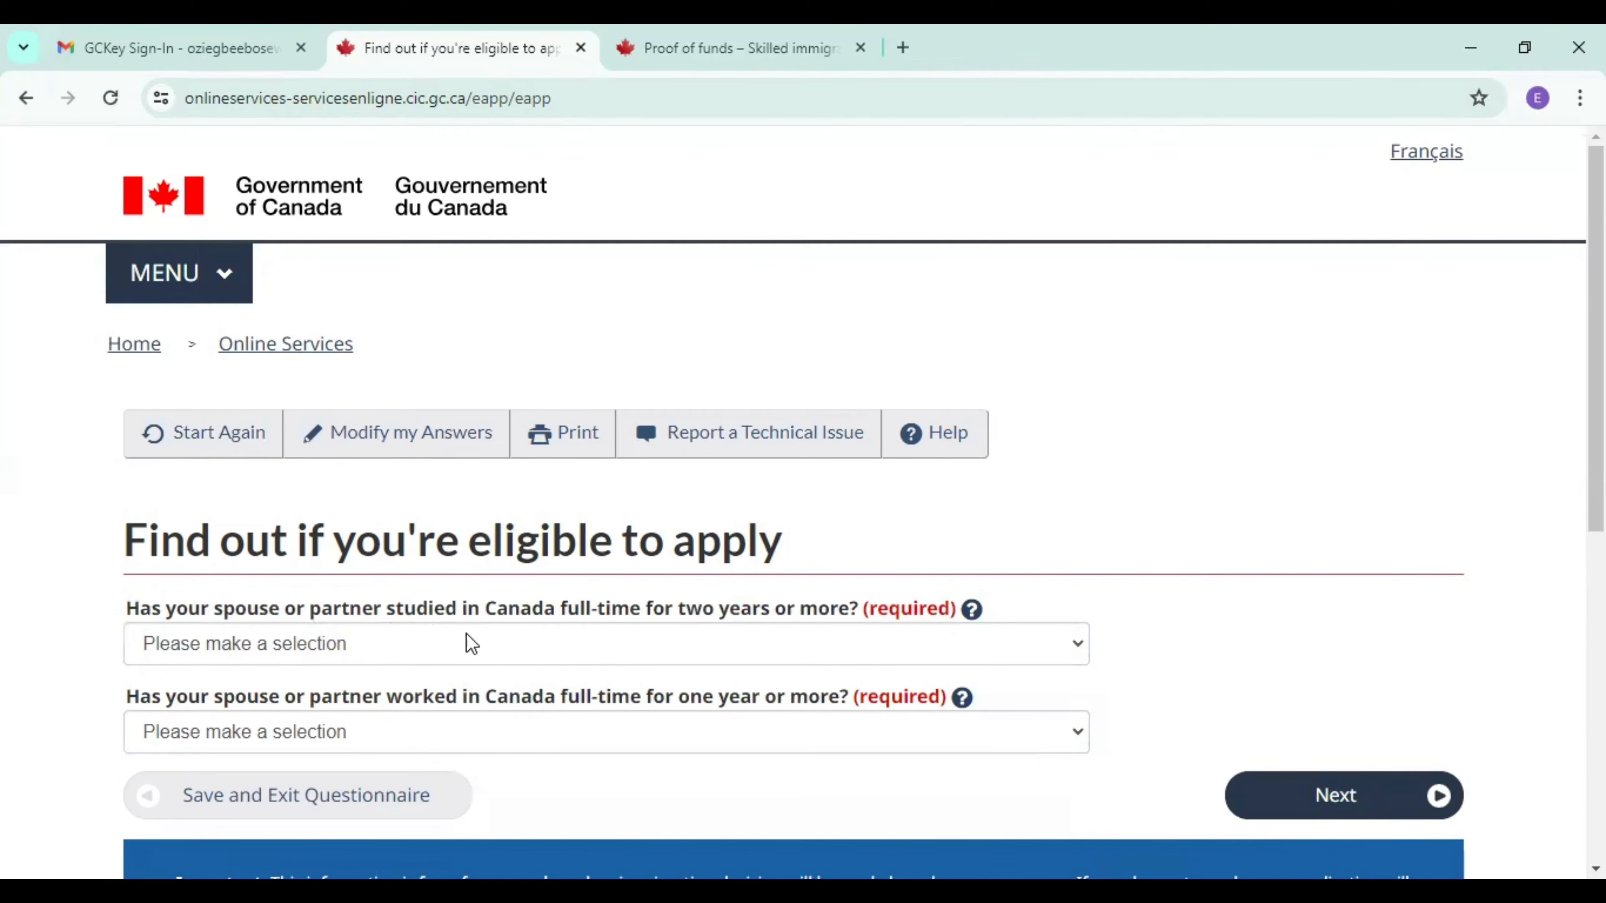
Answer No to the spouse having studied full-time in Canada and No to having worked there full-time, and submit the answers.
{"action": "left_click", "coordinate": [595, 635]}
{"action": "left_click", "coordinate": [384, 723]}
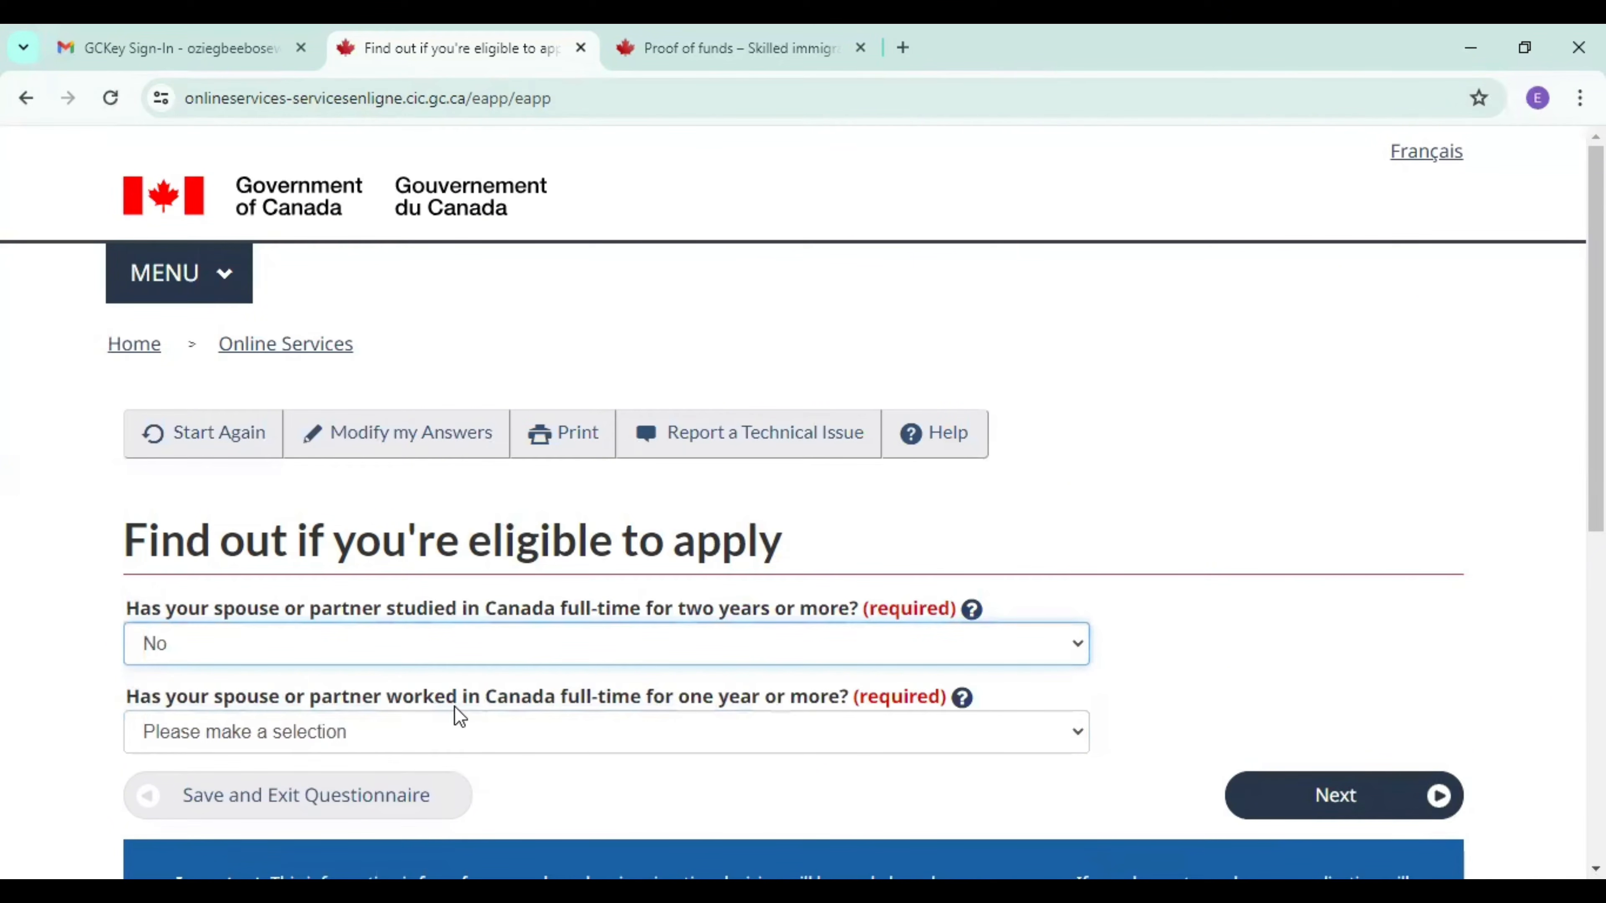
{"action": "left_click", "coordinate": [534, 734]}
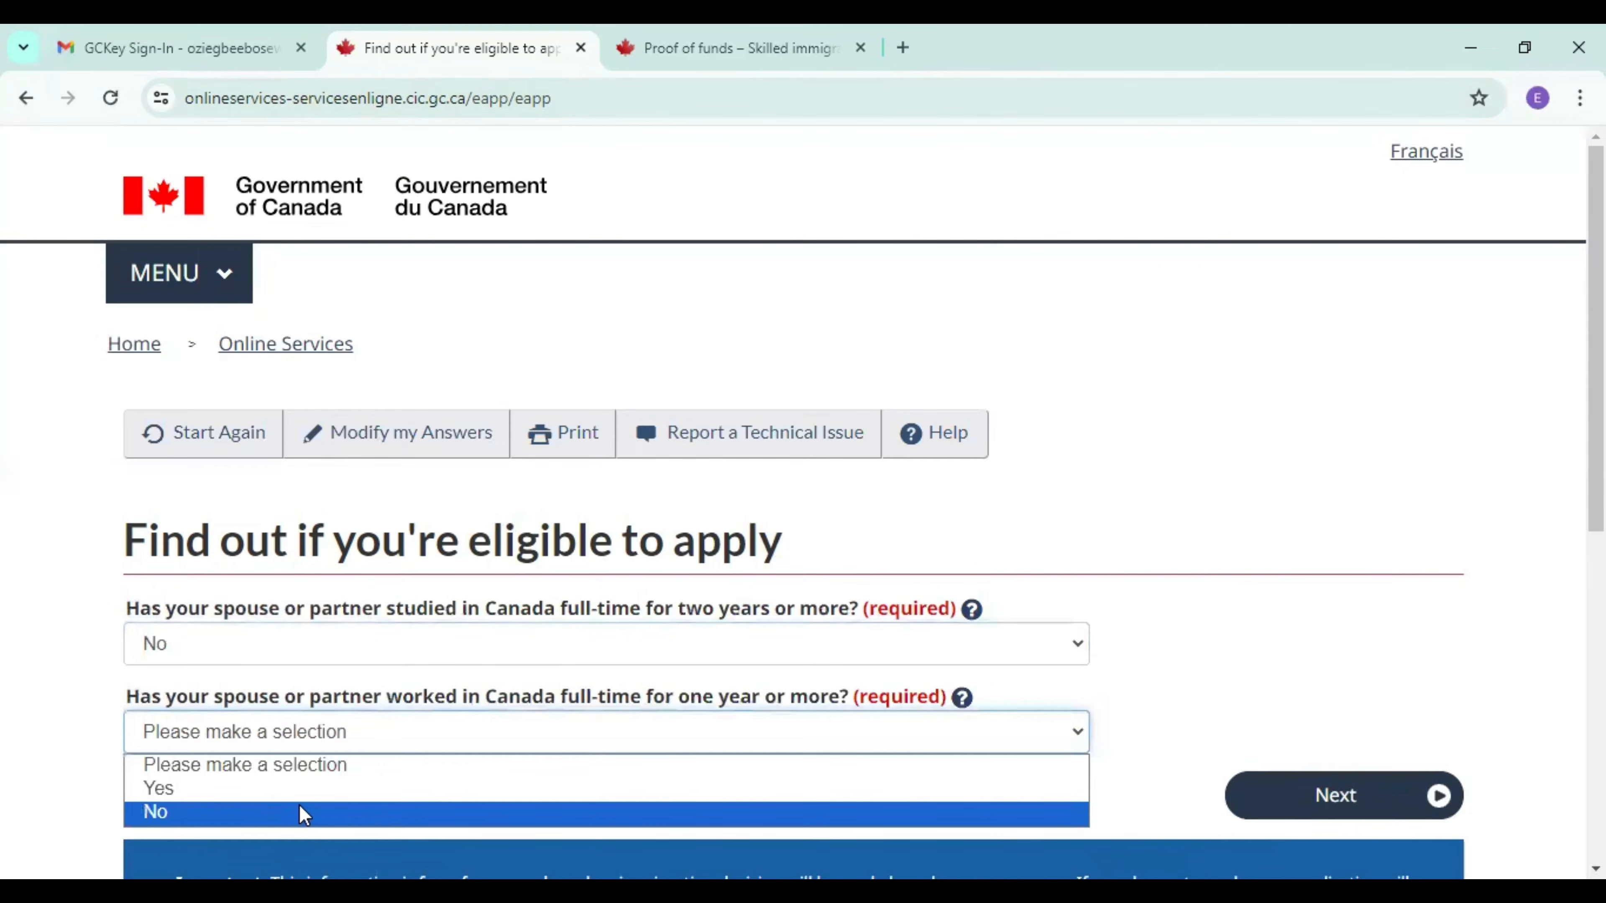
{"action": "left_click", "coordinate": [300, 809]}
{"action": "left_click", "coordinate": [1328, 800]}
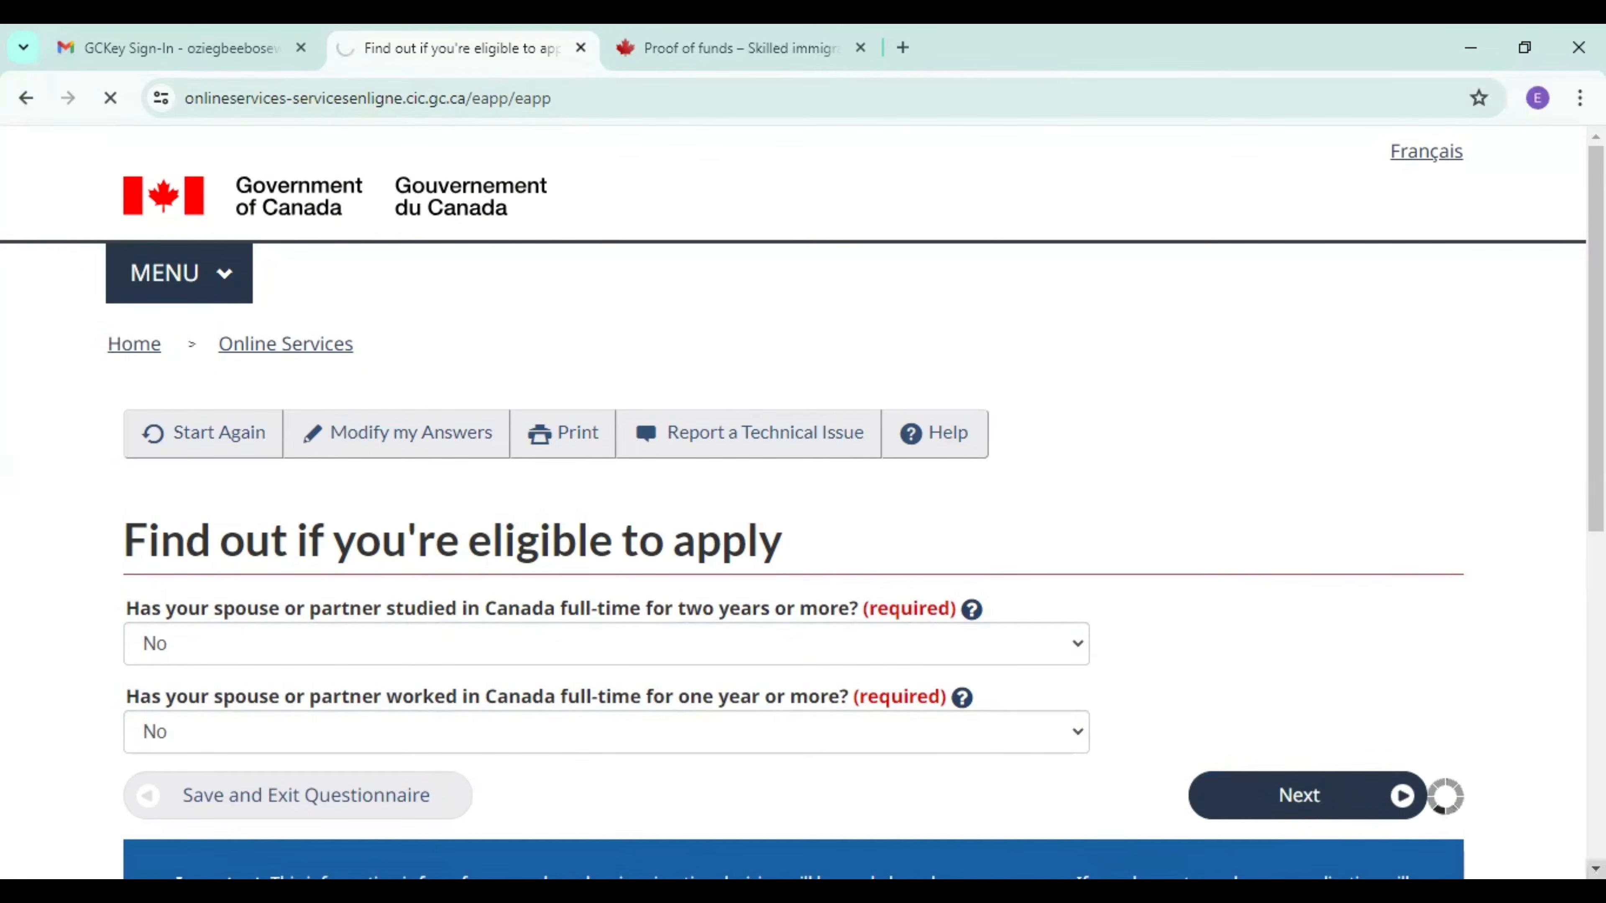
Choose IELTS as the language test taken by the spouse or partner and submit the answer.
{"action": "left_click", "coordinate": [1596, 869]}
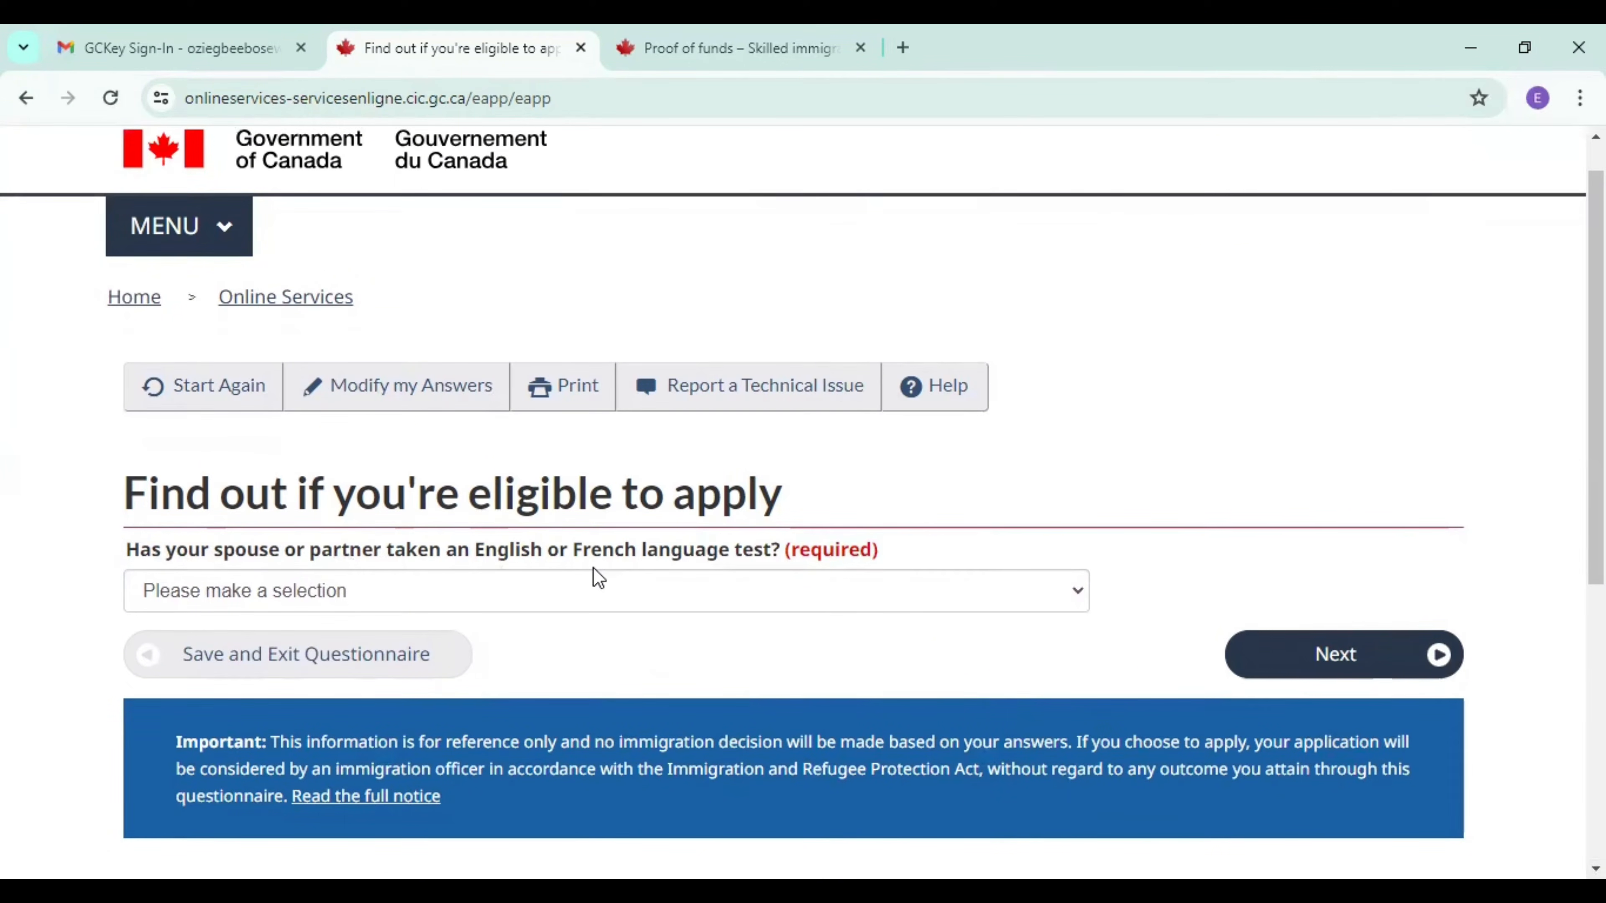
{"action": "left_click", "coordinate": [650, 574]}
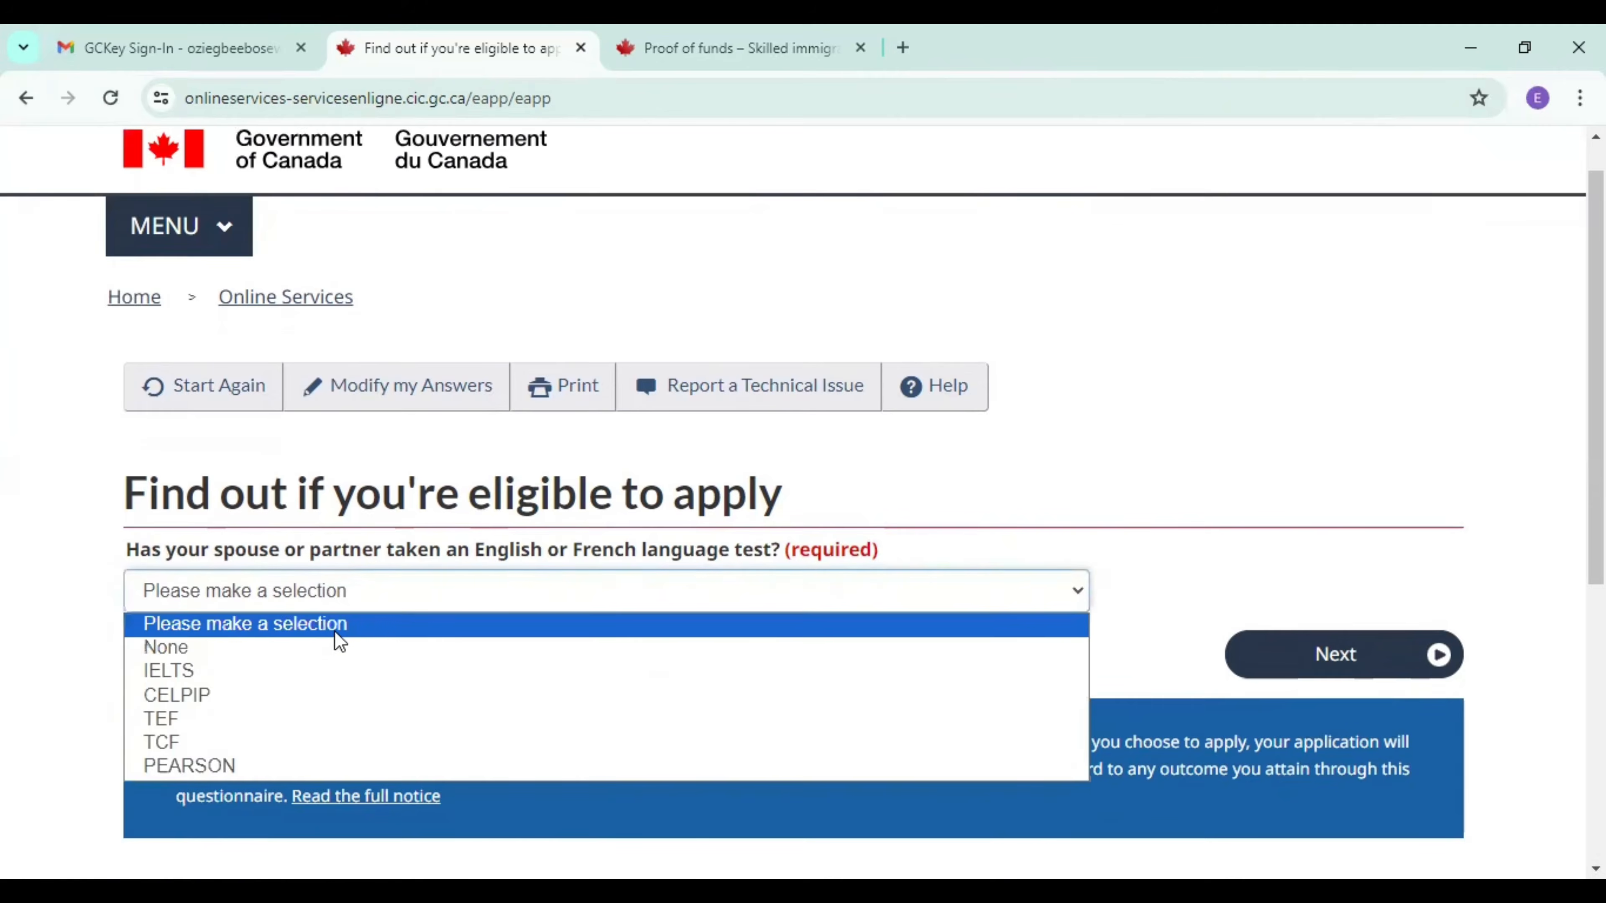
{"action": "left_click", "coordinate": [277, 670]}
{"action": "left_click", "coordinate": [1336, 658]}
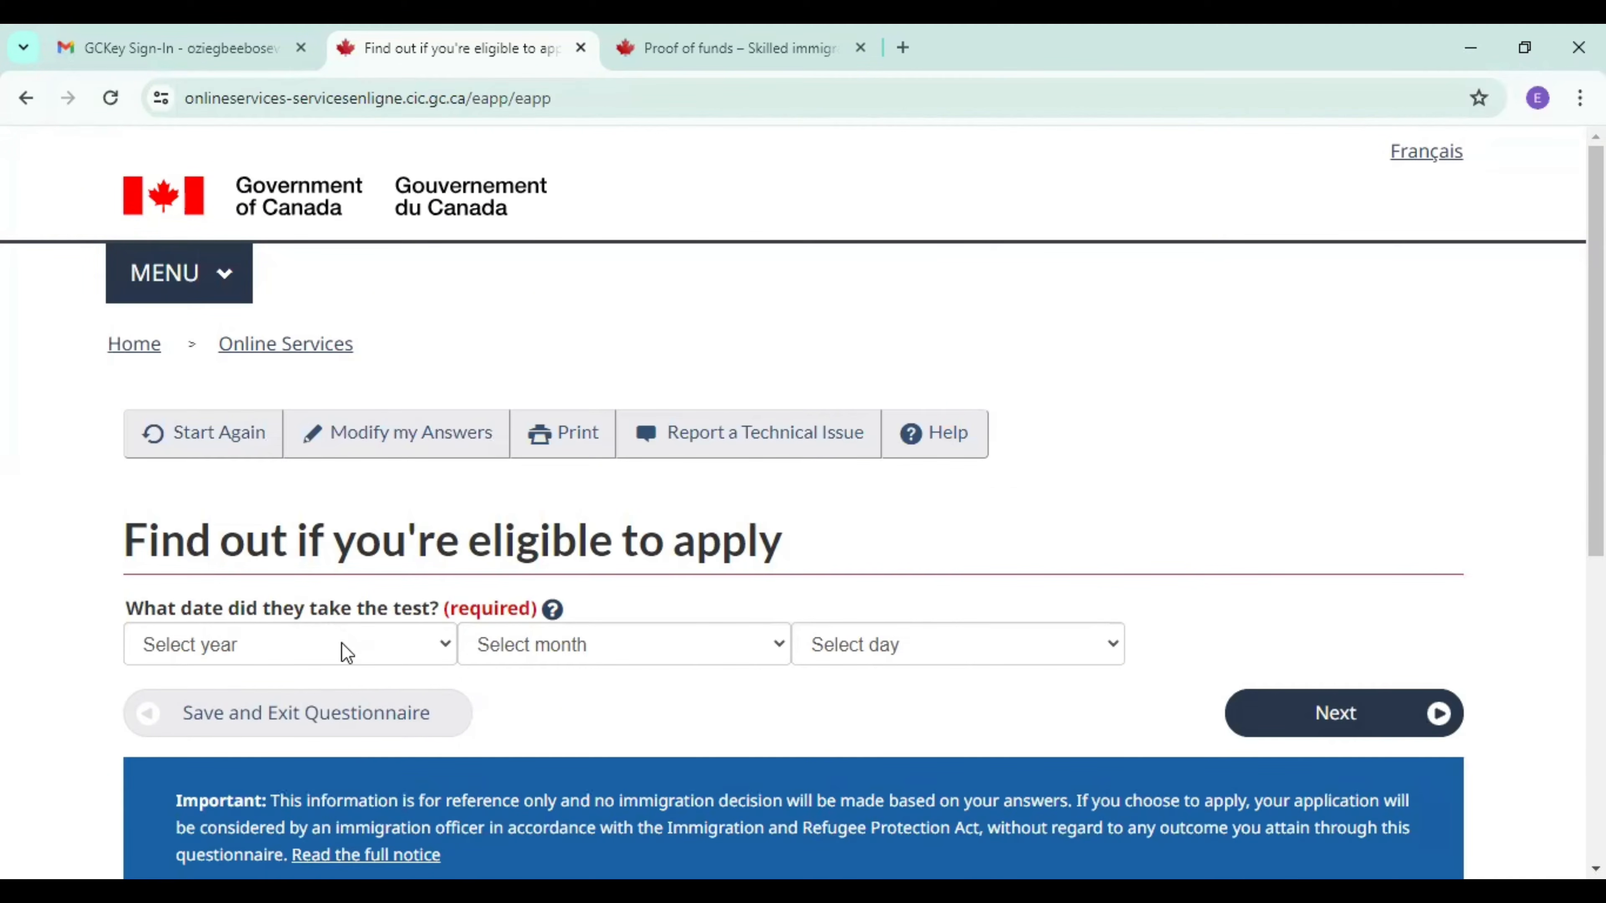
Set the date of the spouse's language test to 2024, January, 08 and submit it.
{"action": "left_click", "coordinate": [316, 644]}
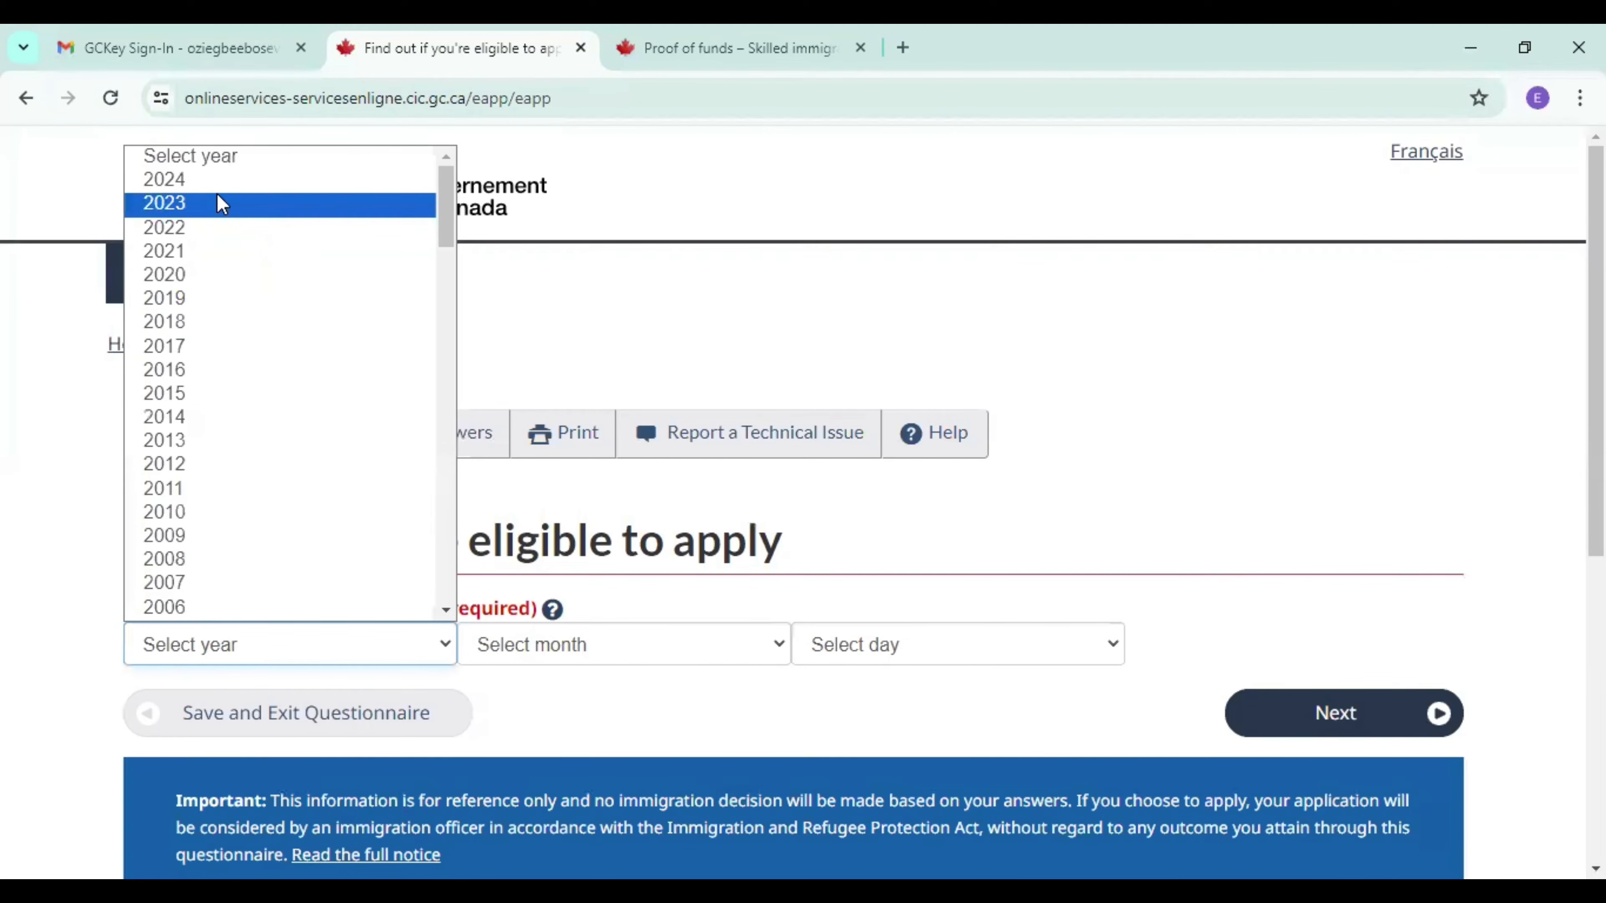
{"action": "left_click", "coordinate": [221, 192]}
{"action": "left_click", "coordinate": [524, 651]}
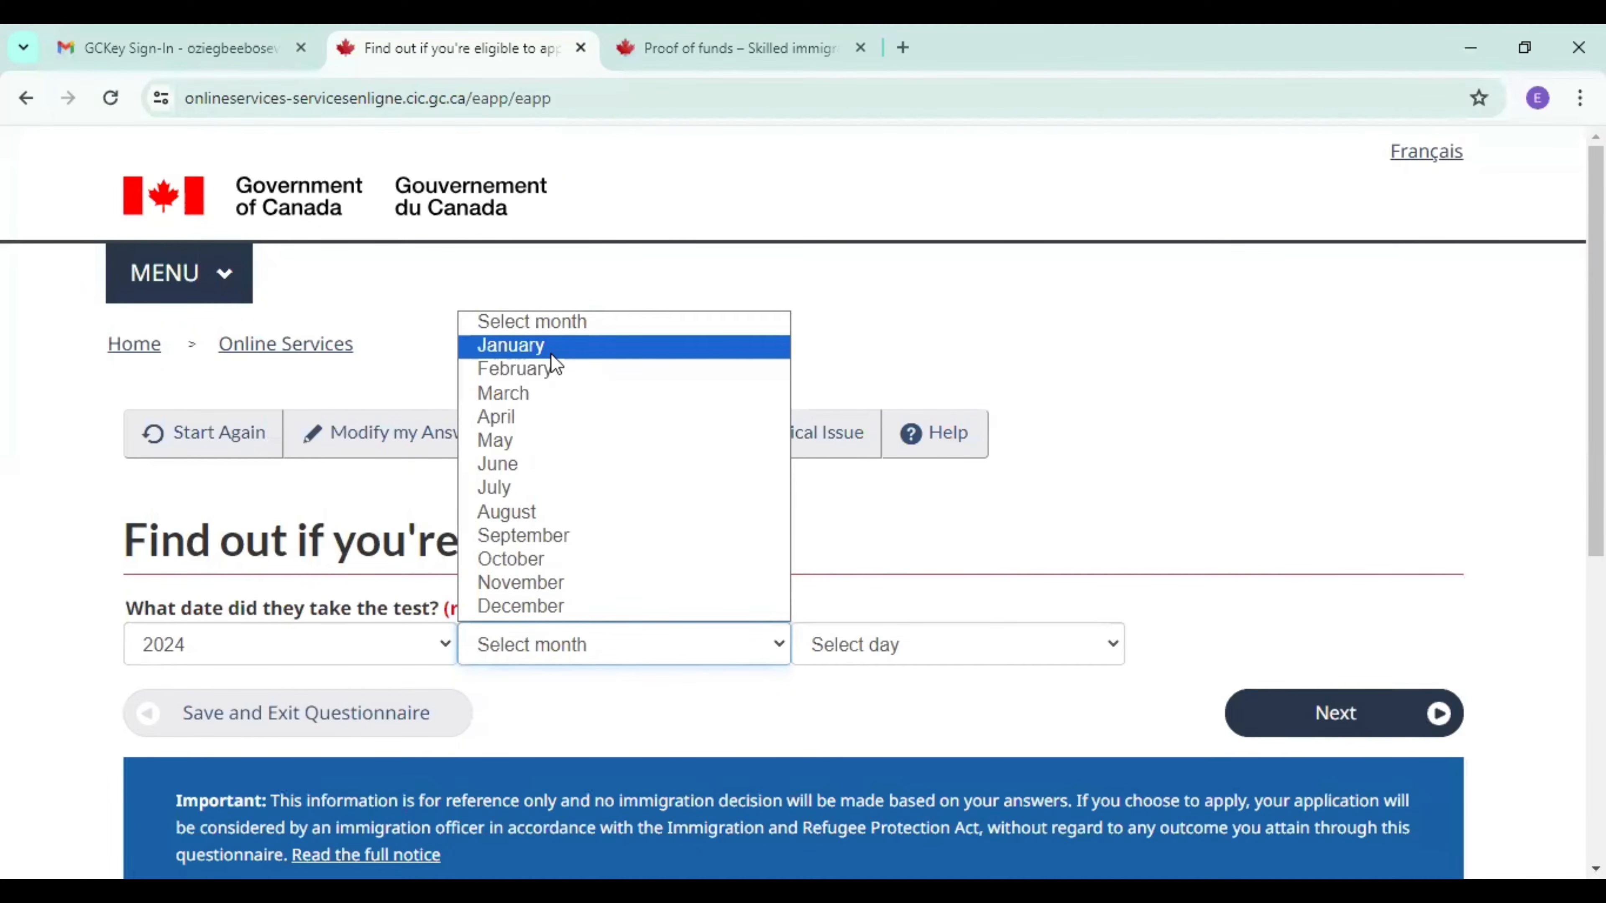
{"action": "left_click", "coordinate": [551, 350]}
{"action": "left_click", "coordinate": [879, 657]}
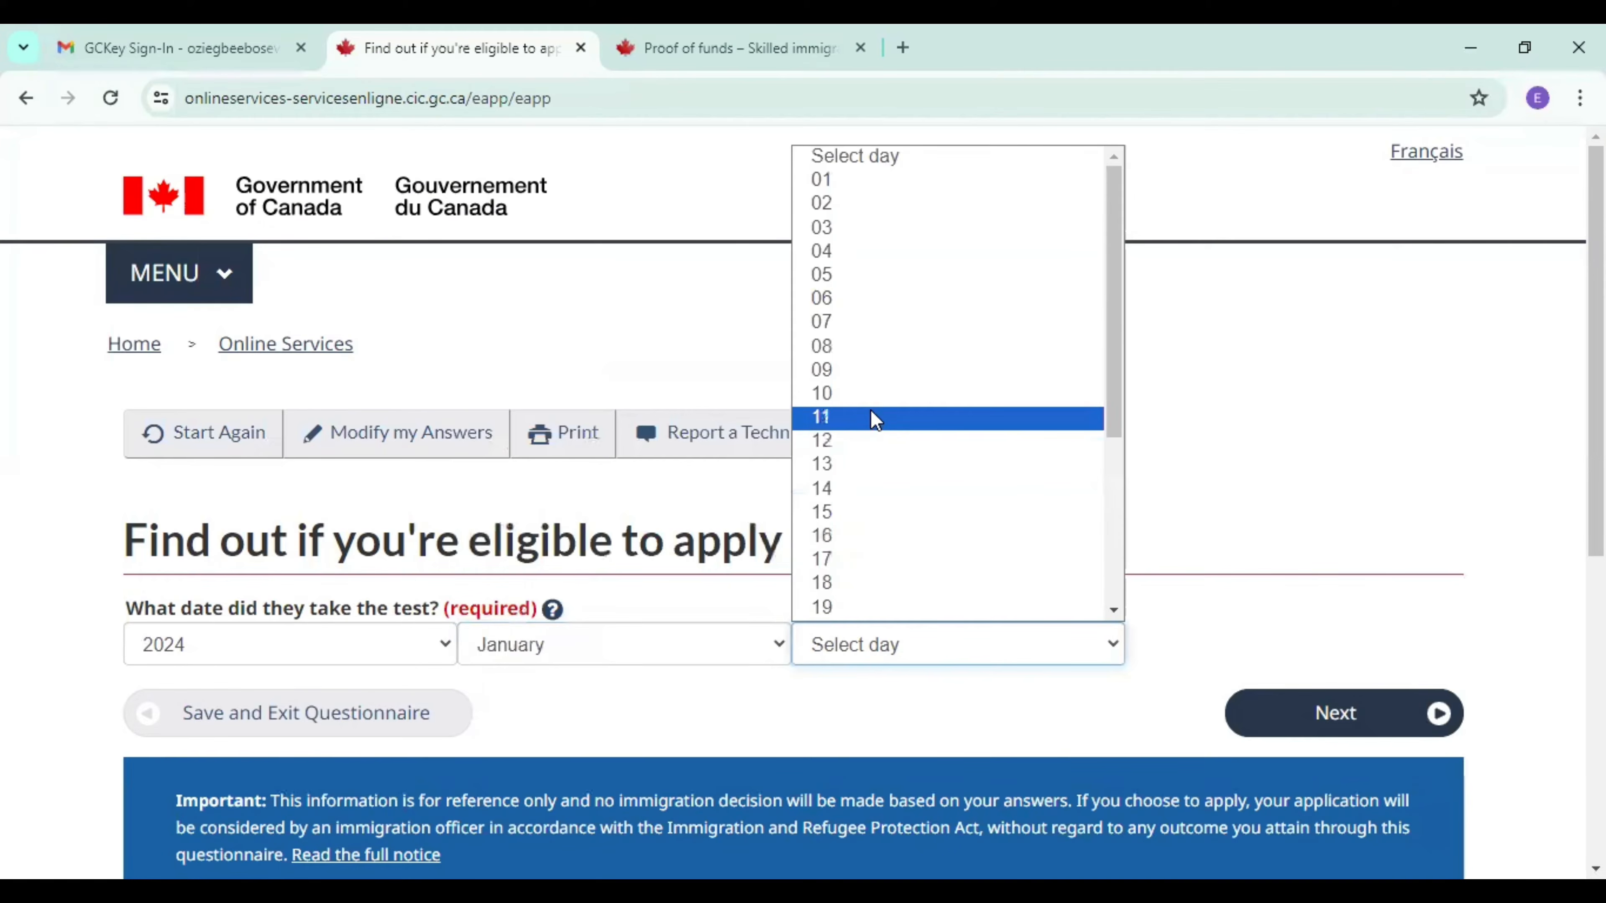
{"action": "left_click", "coordinate": [864, 348]}
{"action": "left_click", "coordinate": [1287, 721]}
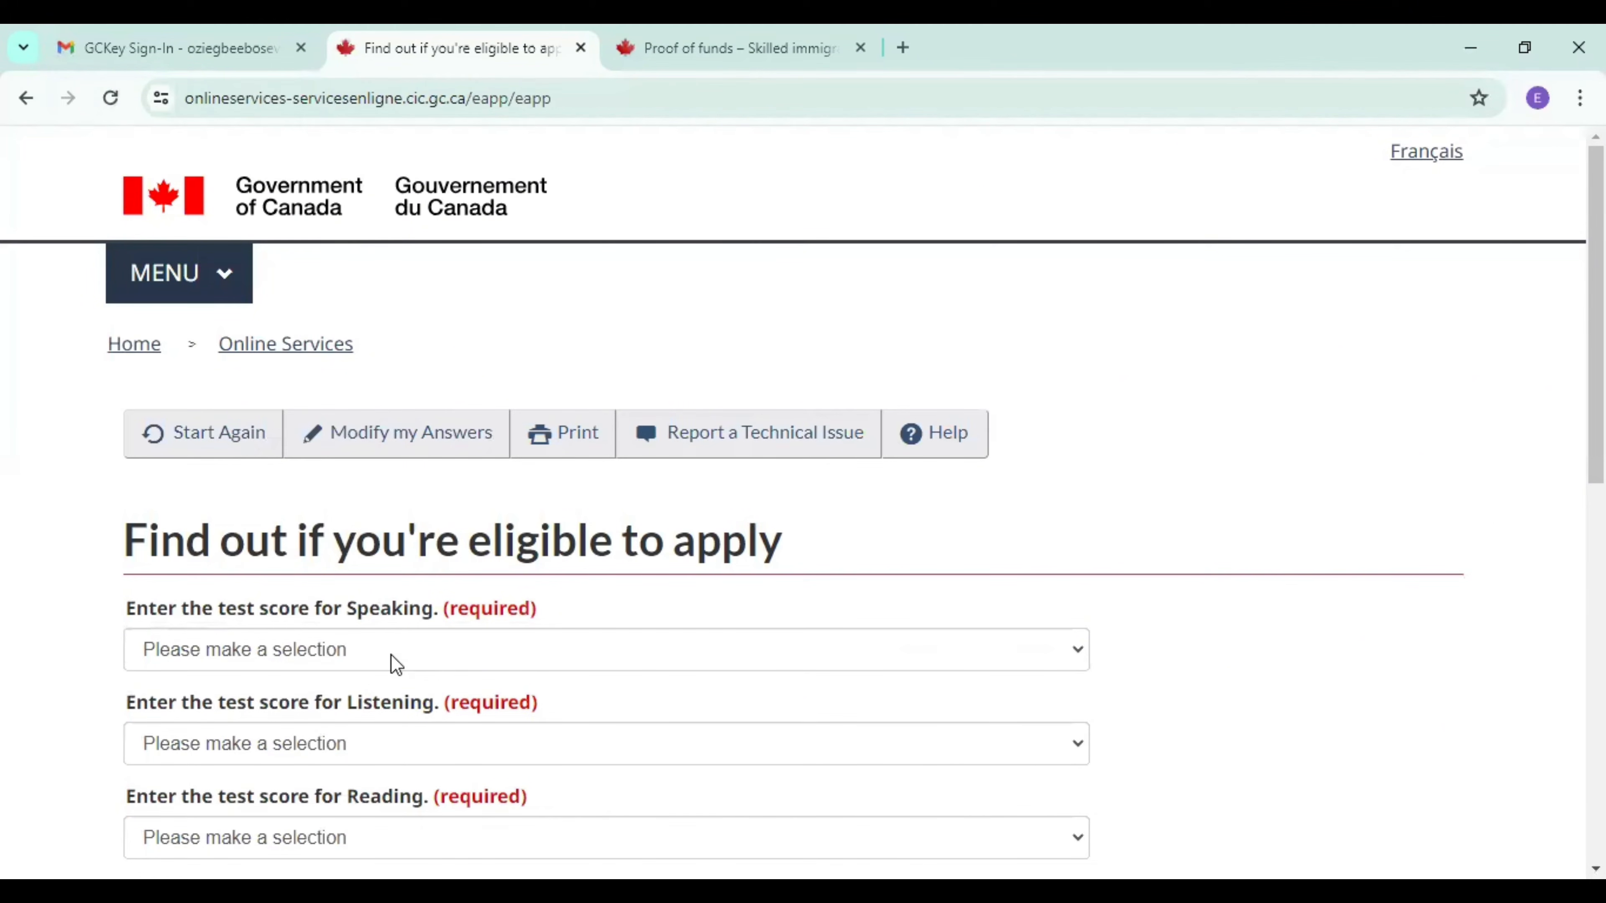
Set the spouse's test scores to 8.5 for Speaking and Listening and 8 for Reading and Writing, and submit them.
{"action": "left_click", "coordinate": [396, 664]}
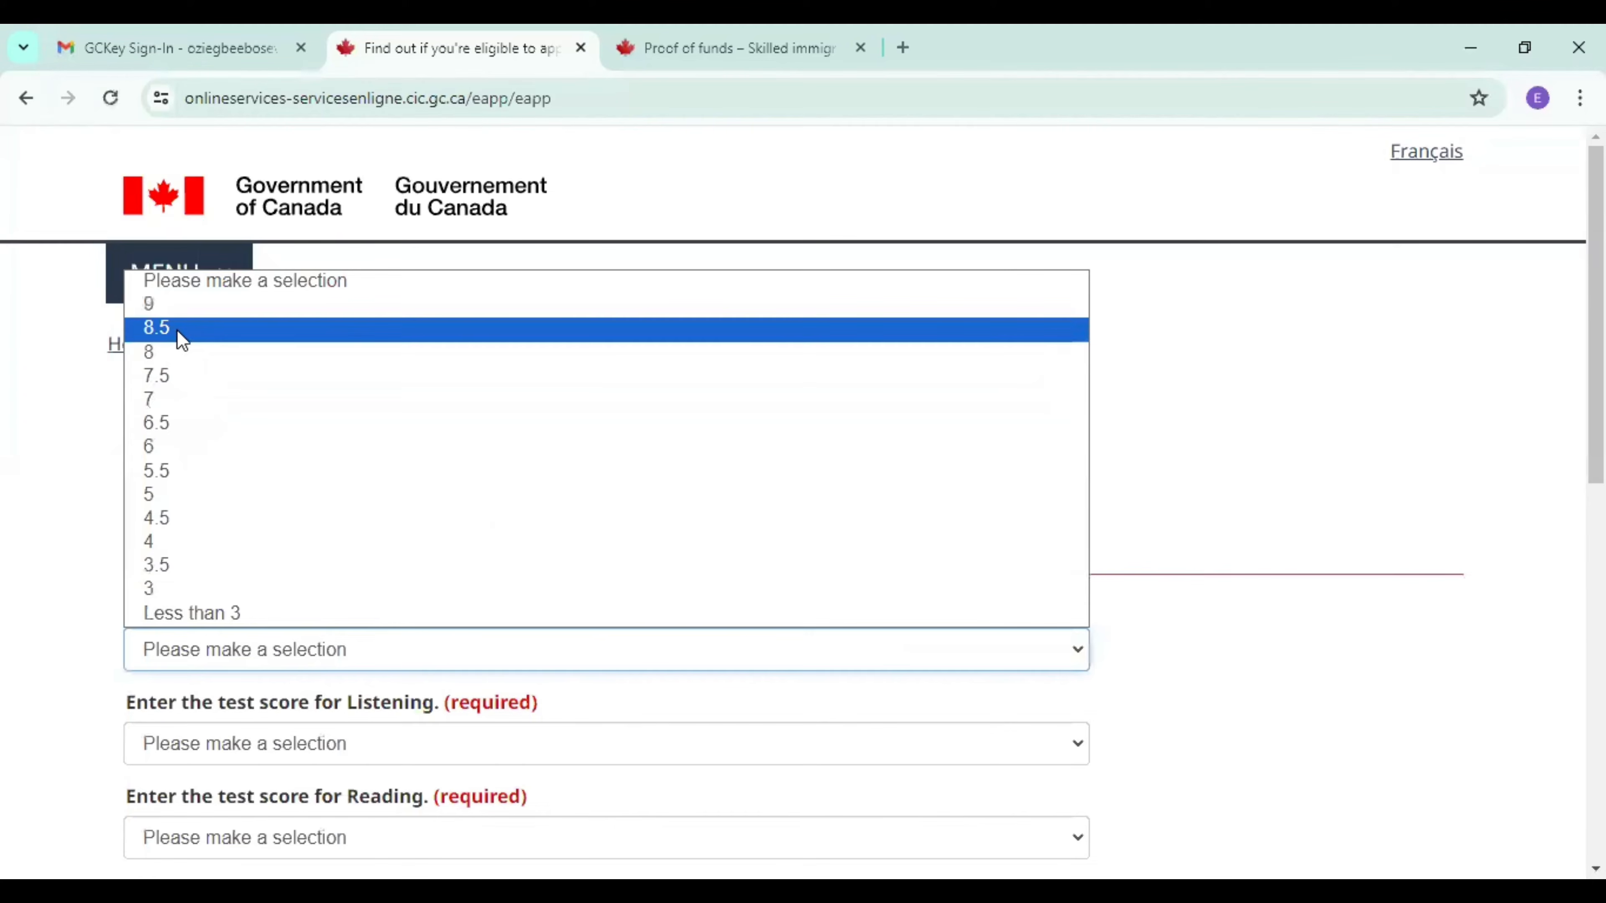
{"action": "left_click", "coordinate": [332, 649]}
{"action": "left_click", "coordinate": [280, 745]}
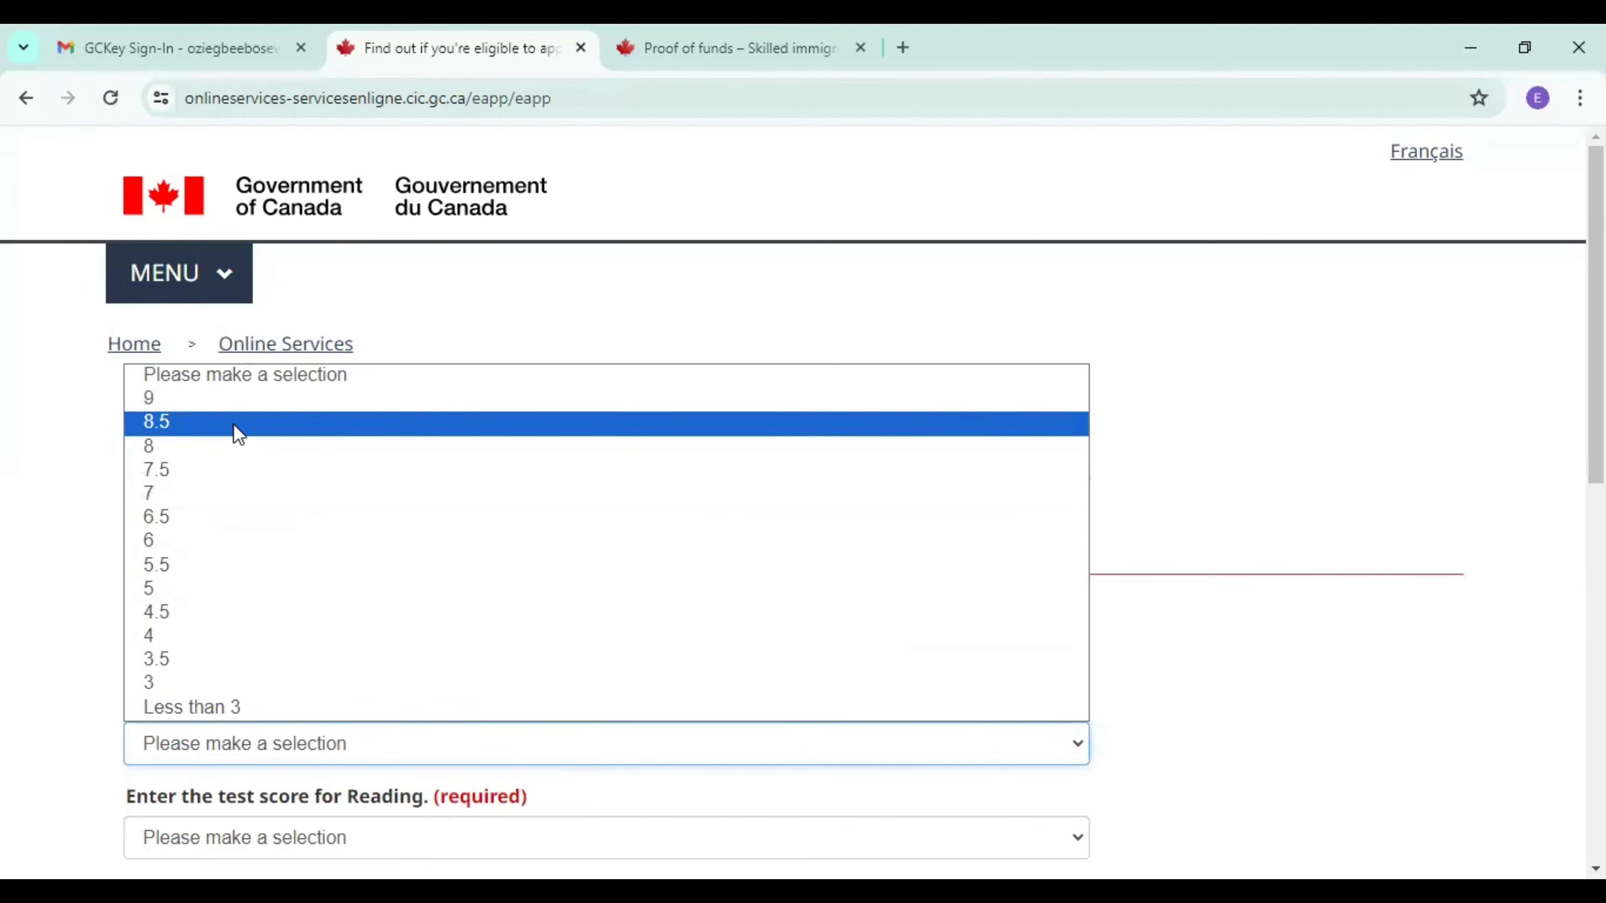
{"action": "key", "text": "Return"}
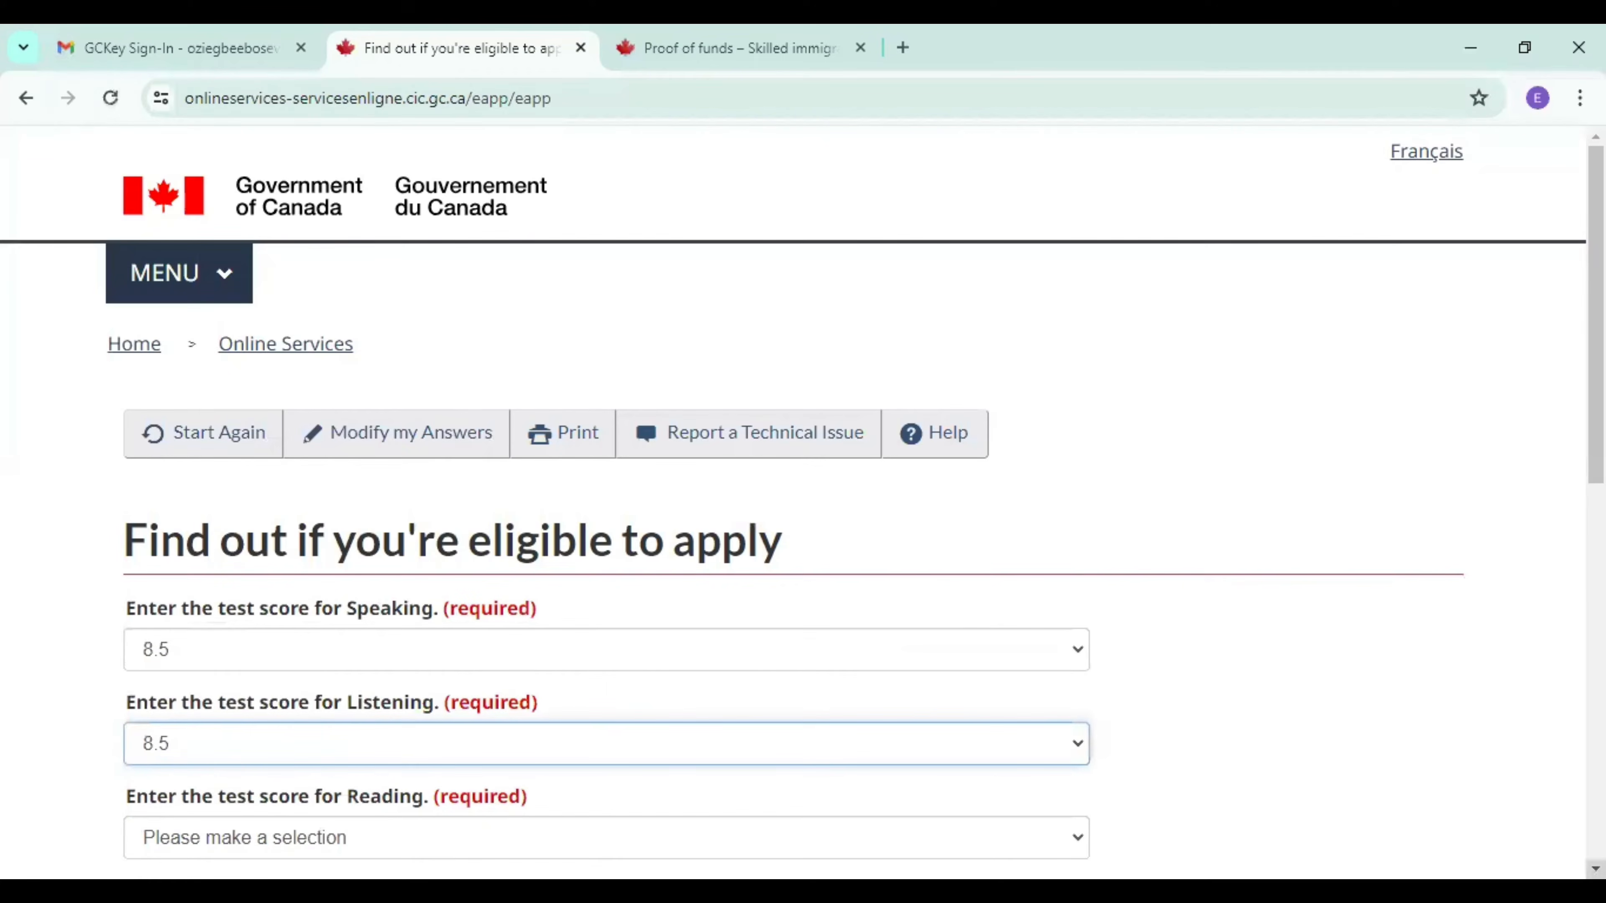
{"action": "scroll", "coordinate": [1233, 727], "scroll_direction": "down", "scroll_amount": 3}
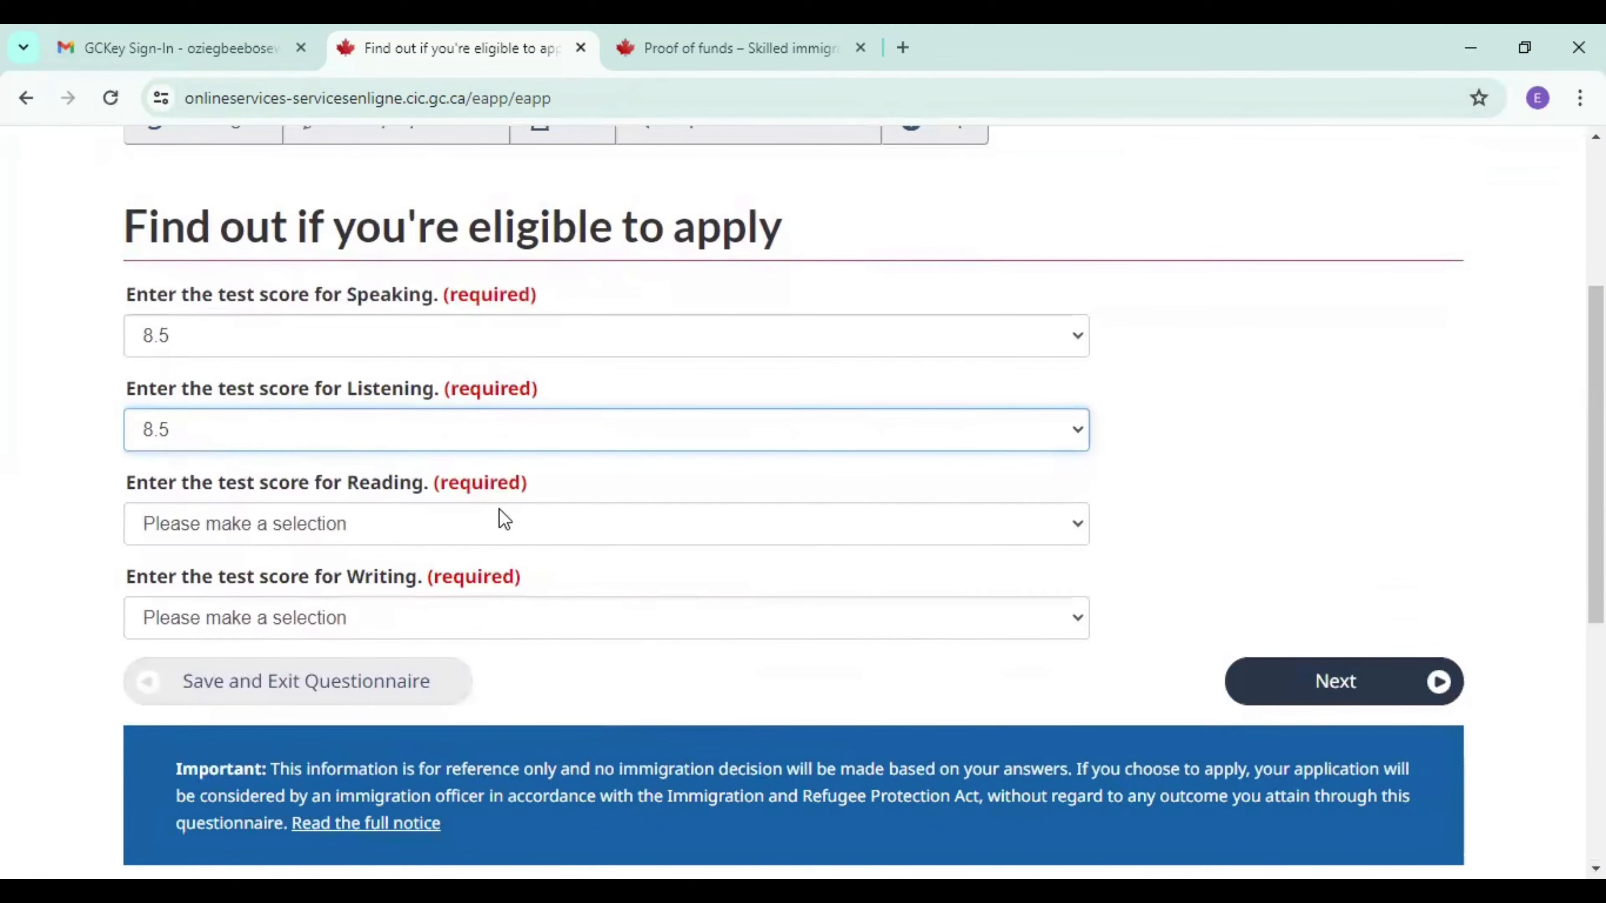
{"action": "left_click", "coordinate": [504, 524]}
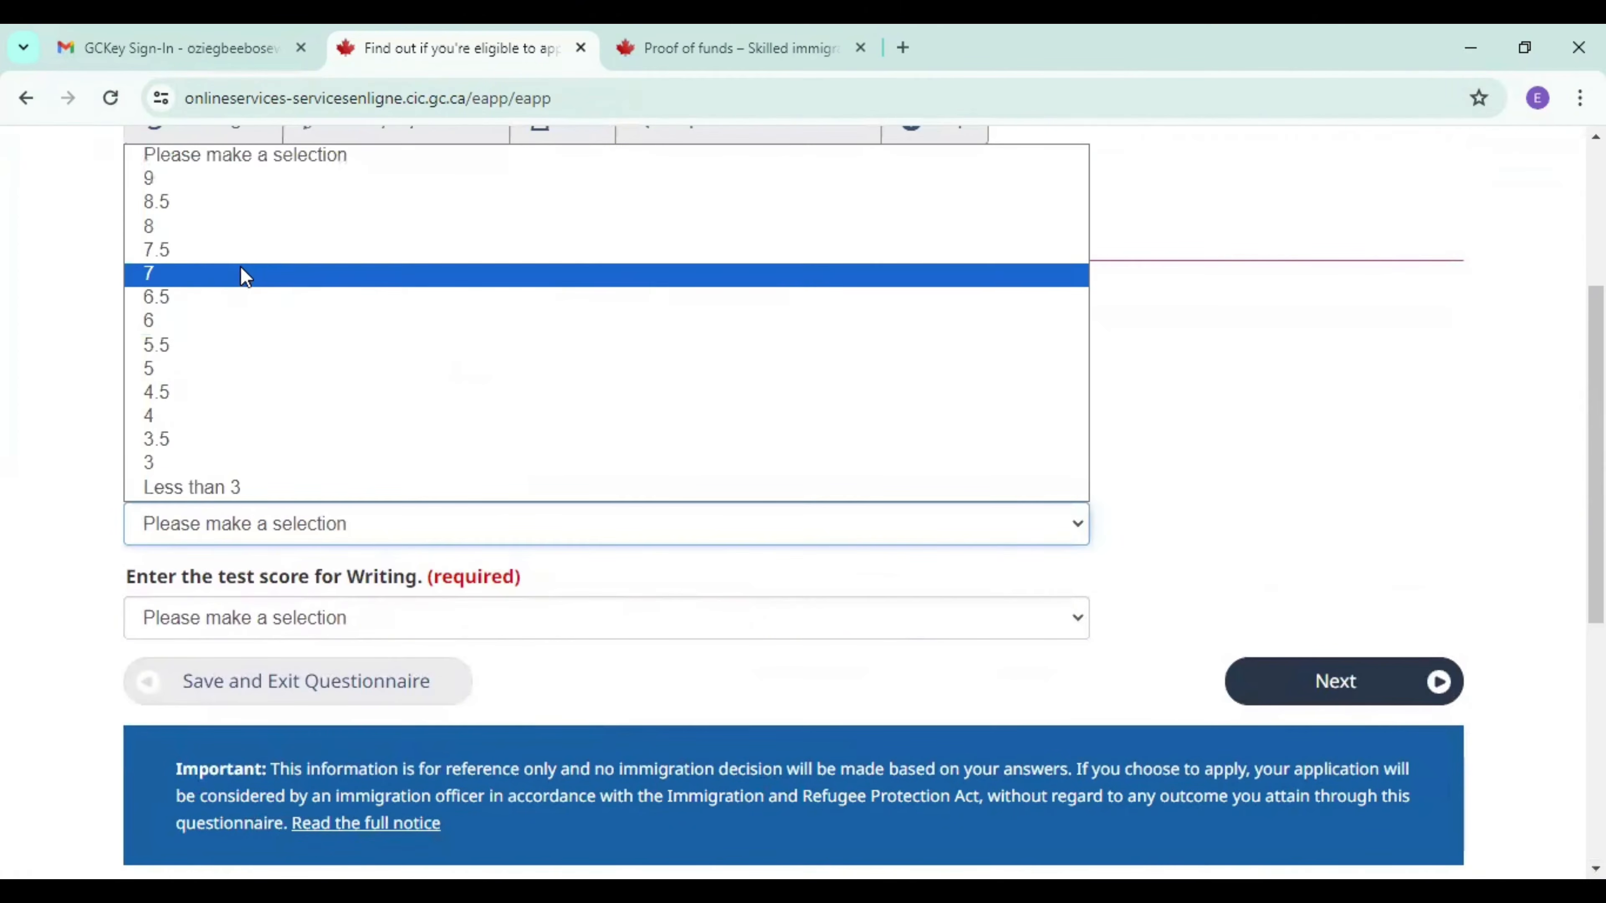
{"action": "left_click", "coordinate": [242, 228]}
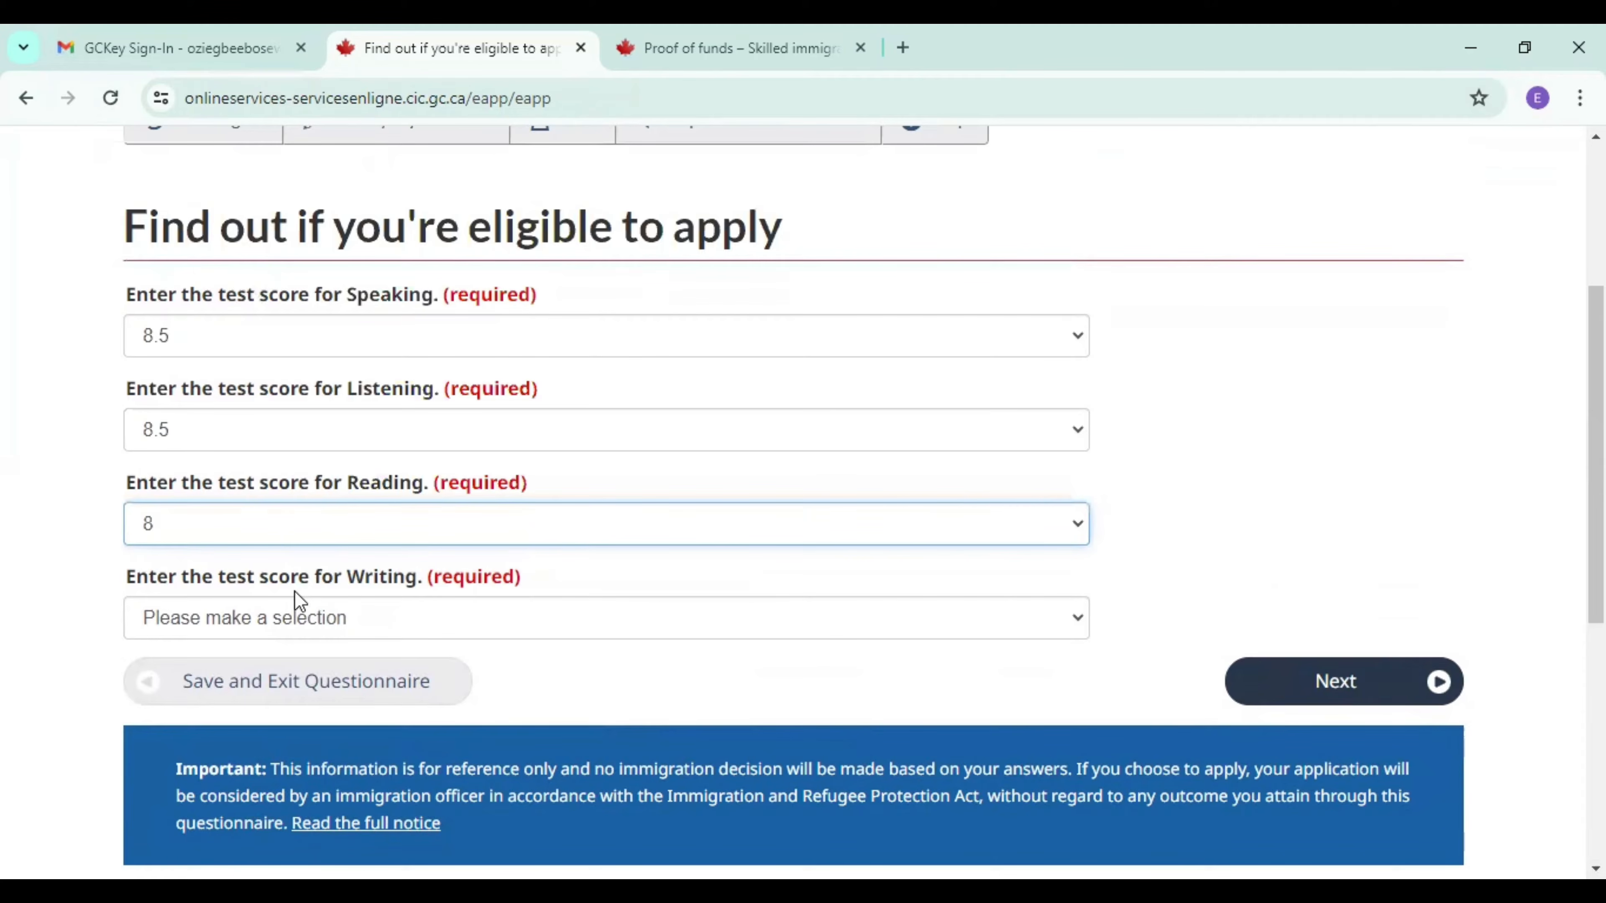
{"action": "left_click", "coordinate": [297, 628]}
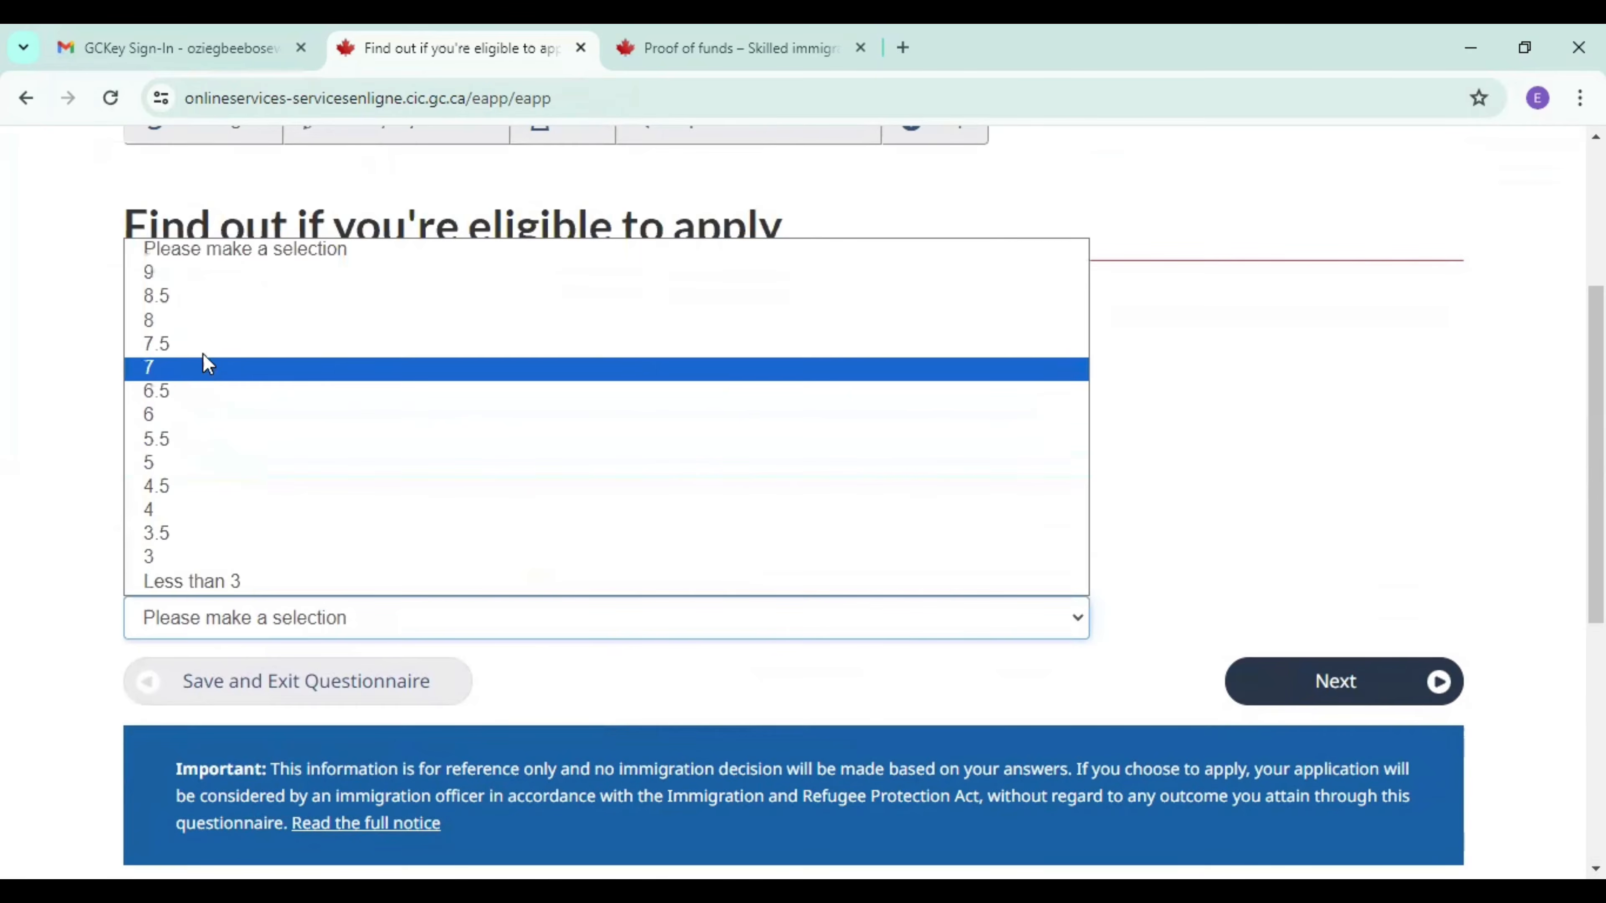
{"action": "left_click", "coordinate": [202, 321]}
{"action": "left_click", "coordinate": [1329, 692]}
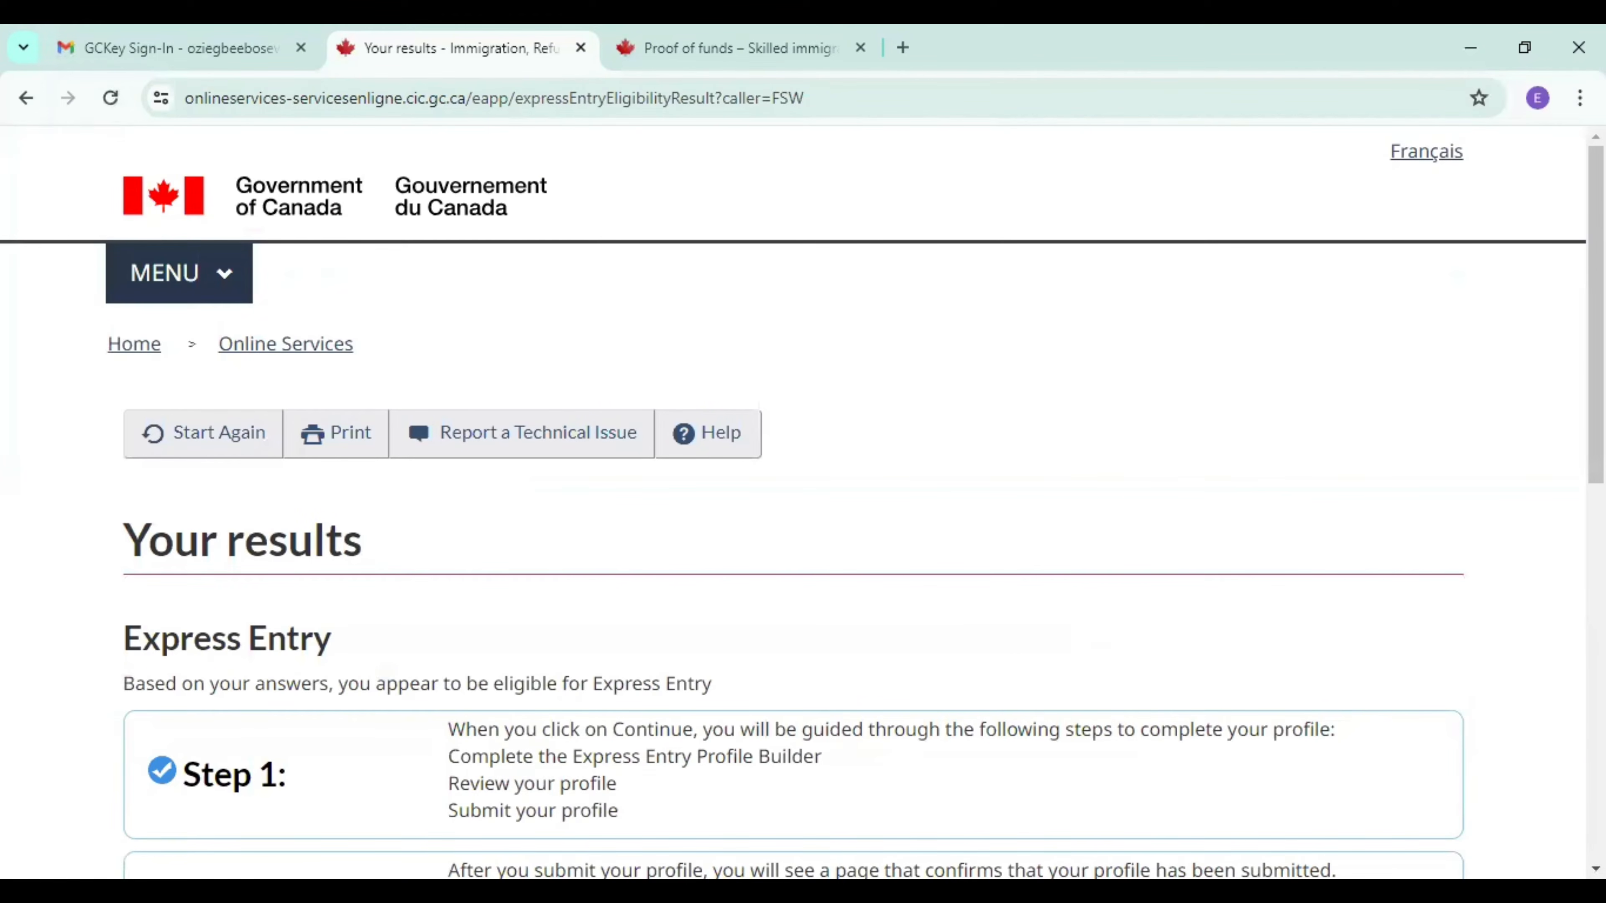
Continue from the Express Entry eligibility results to the form asking for the applicant's names, gender and date of birth.
{"action": "scroll", "coordinate": [803, 506], "scroll_direction": "down", "scroll_amount": 5}
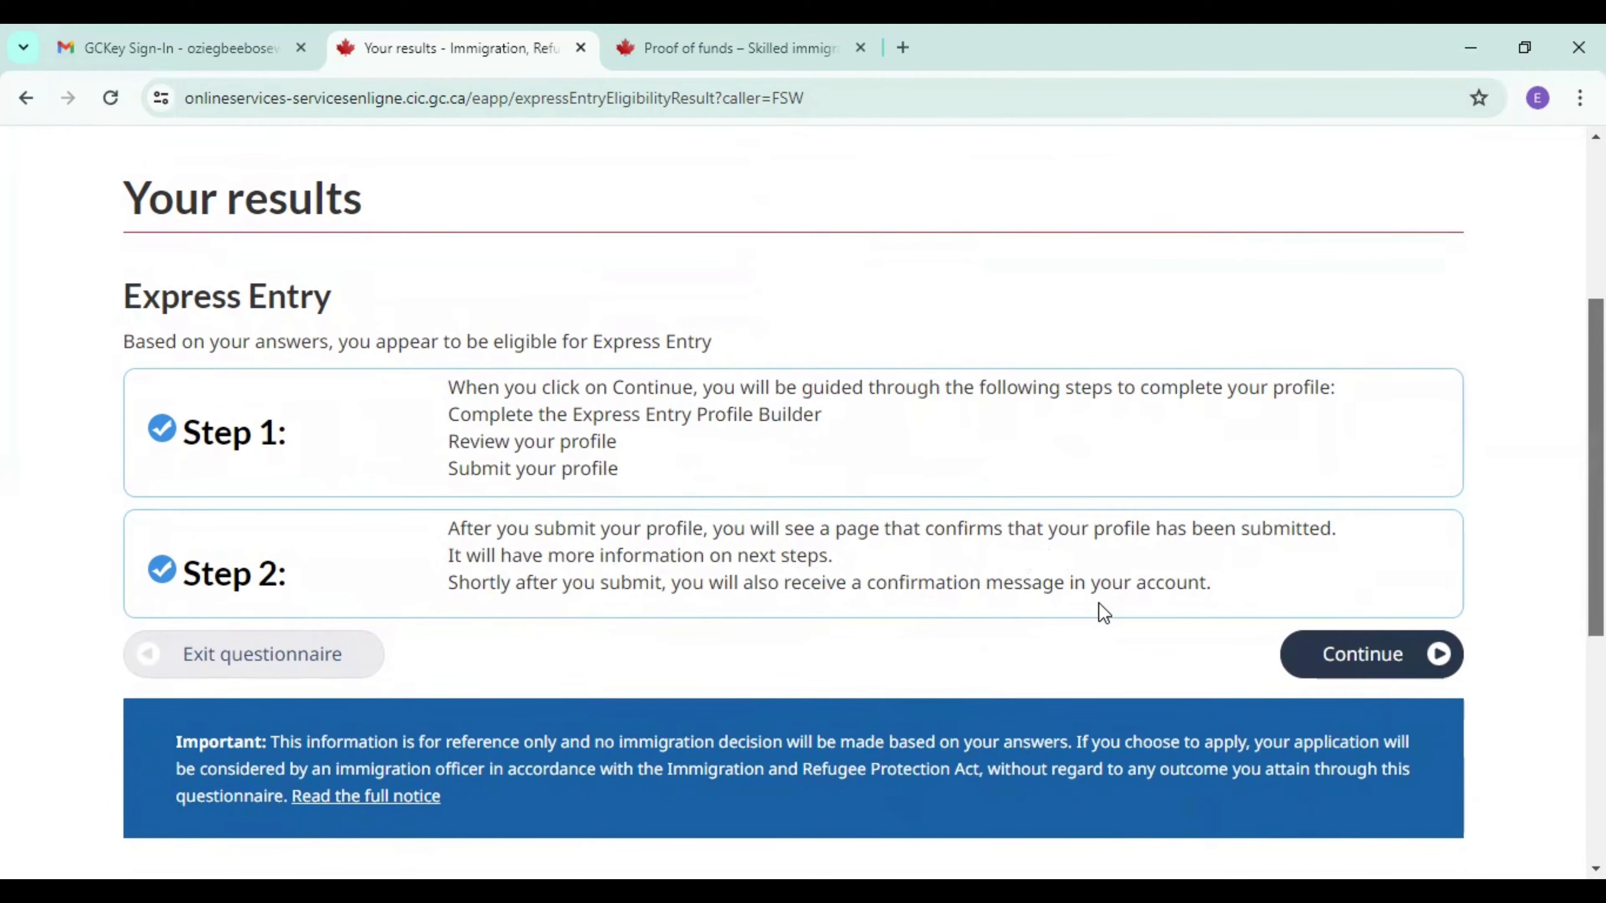
{"action": "left_click", "coordinate": [1359, 677]}
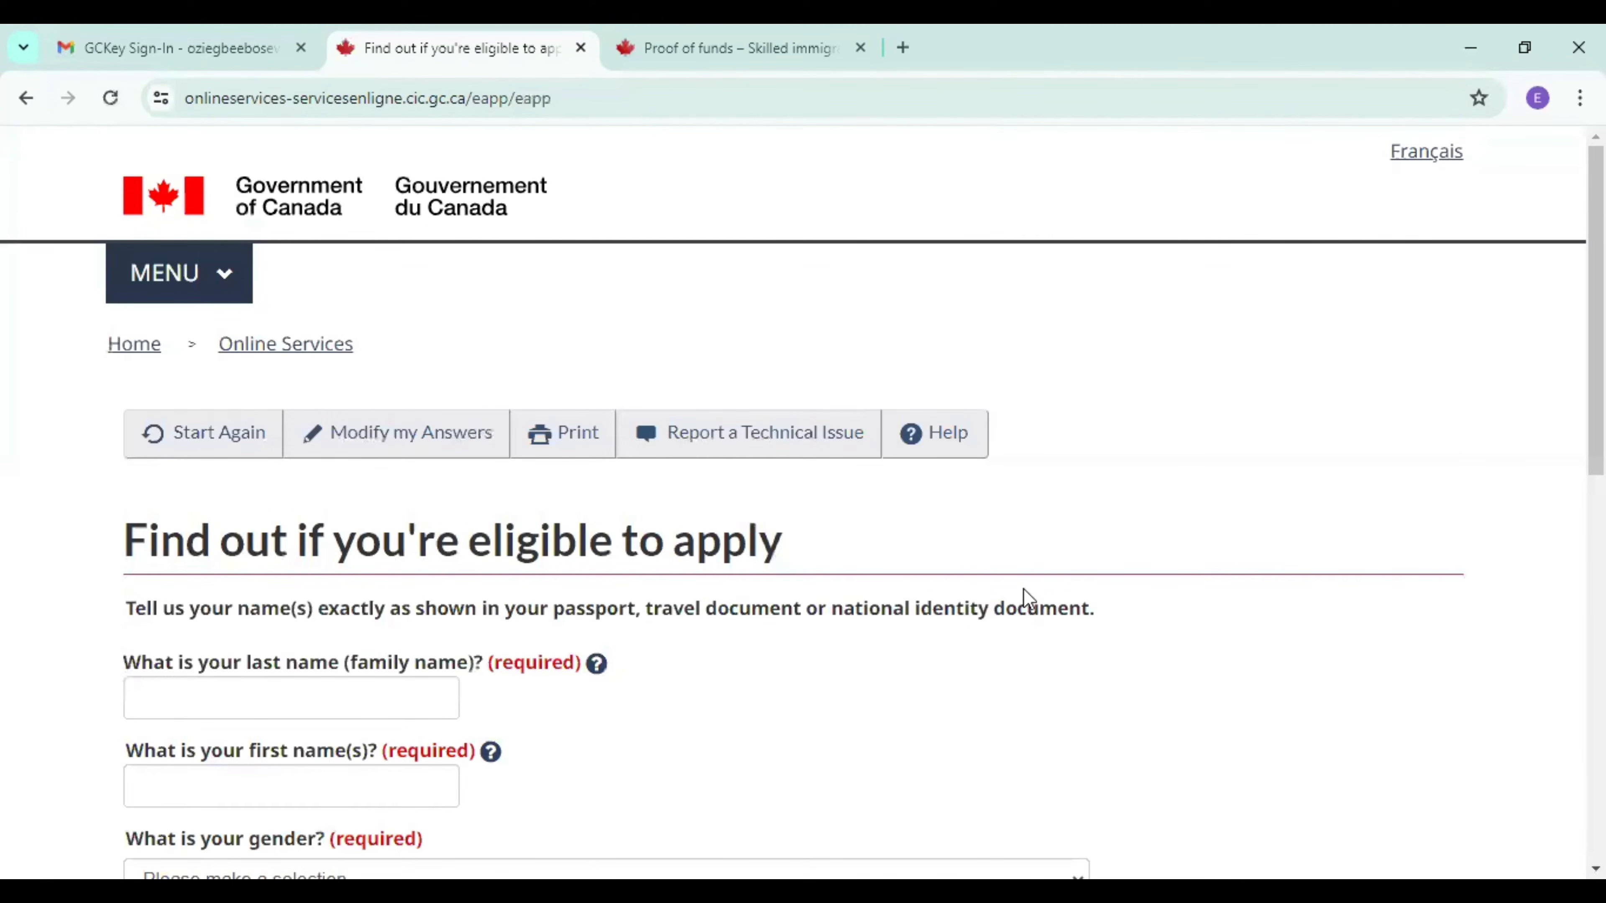
{"action": "scroll", "coordinate": [803, 503], "scroll_direction": "down", "scroll_amount": 4}
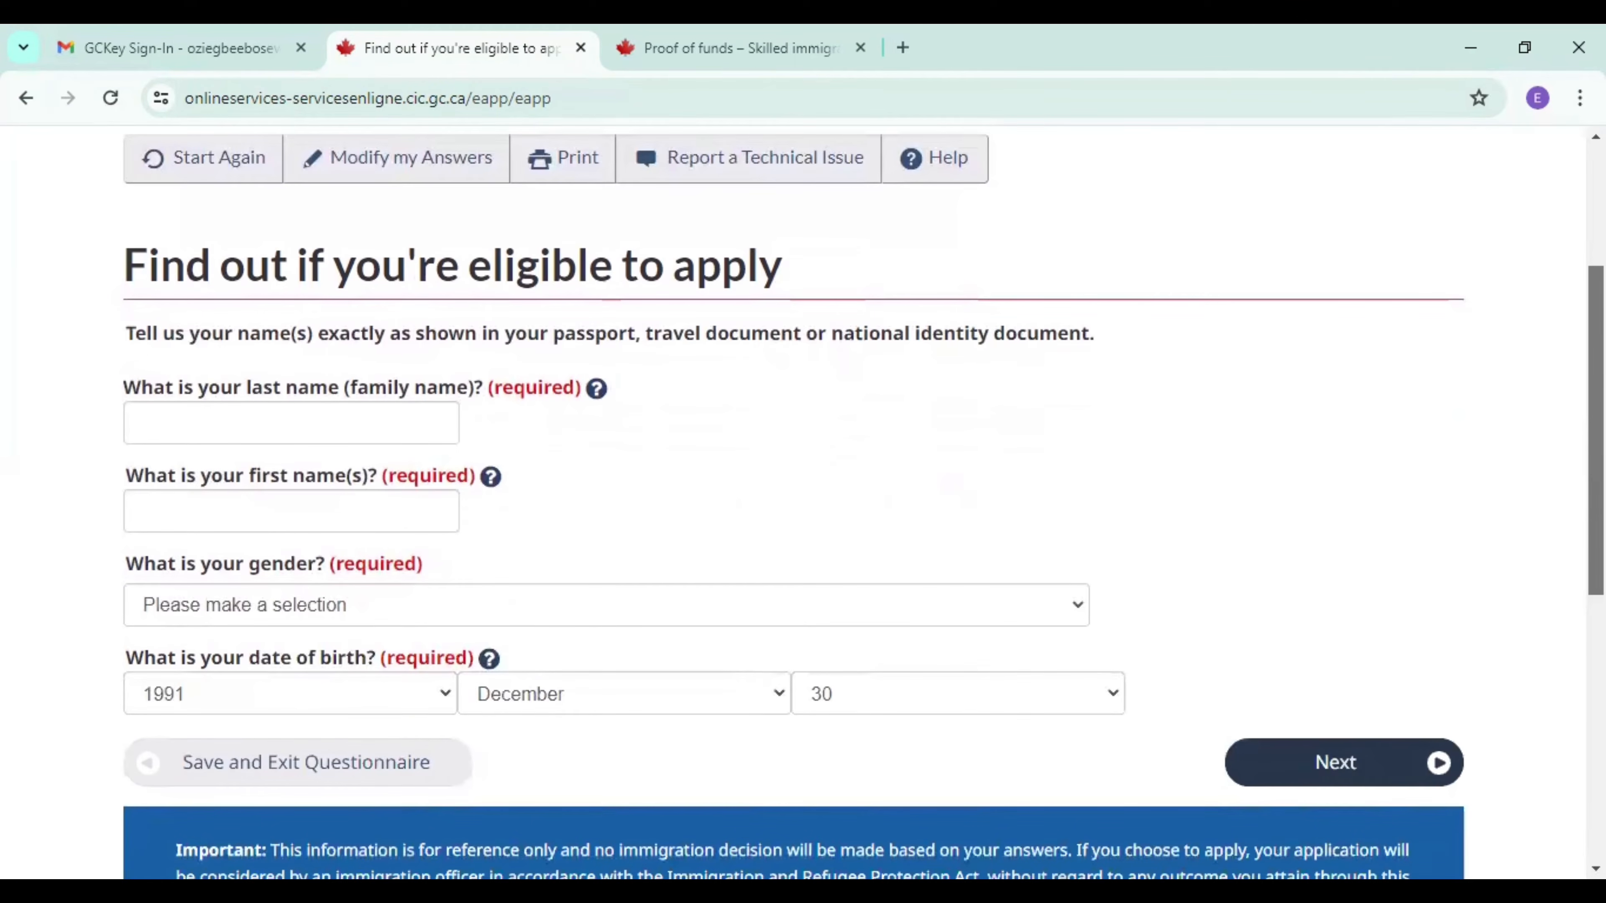
{"action": "scroll", "coordinate": [803, 503], "scroll_direction": "down", "scroll_amount": 1}
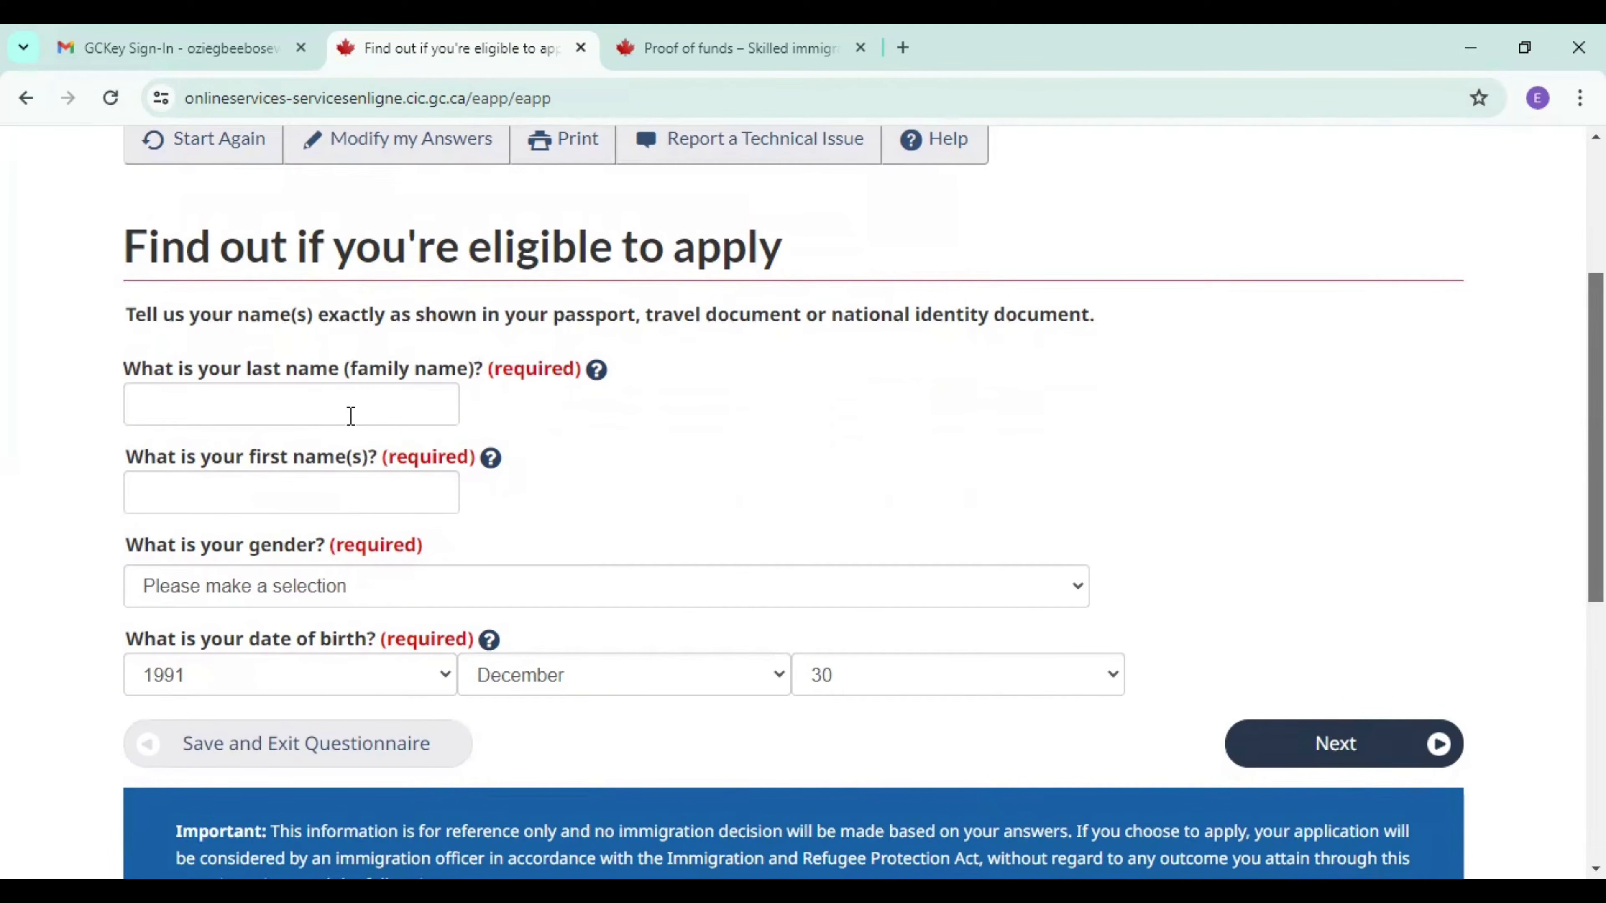
Enter the applicant's last name and first name in the eligibility form.
{"action": "left_click", "coordinate": [295, 411]}
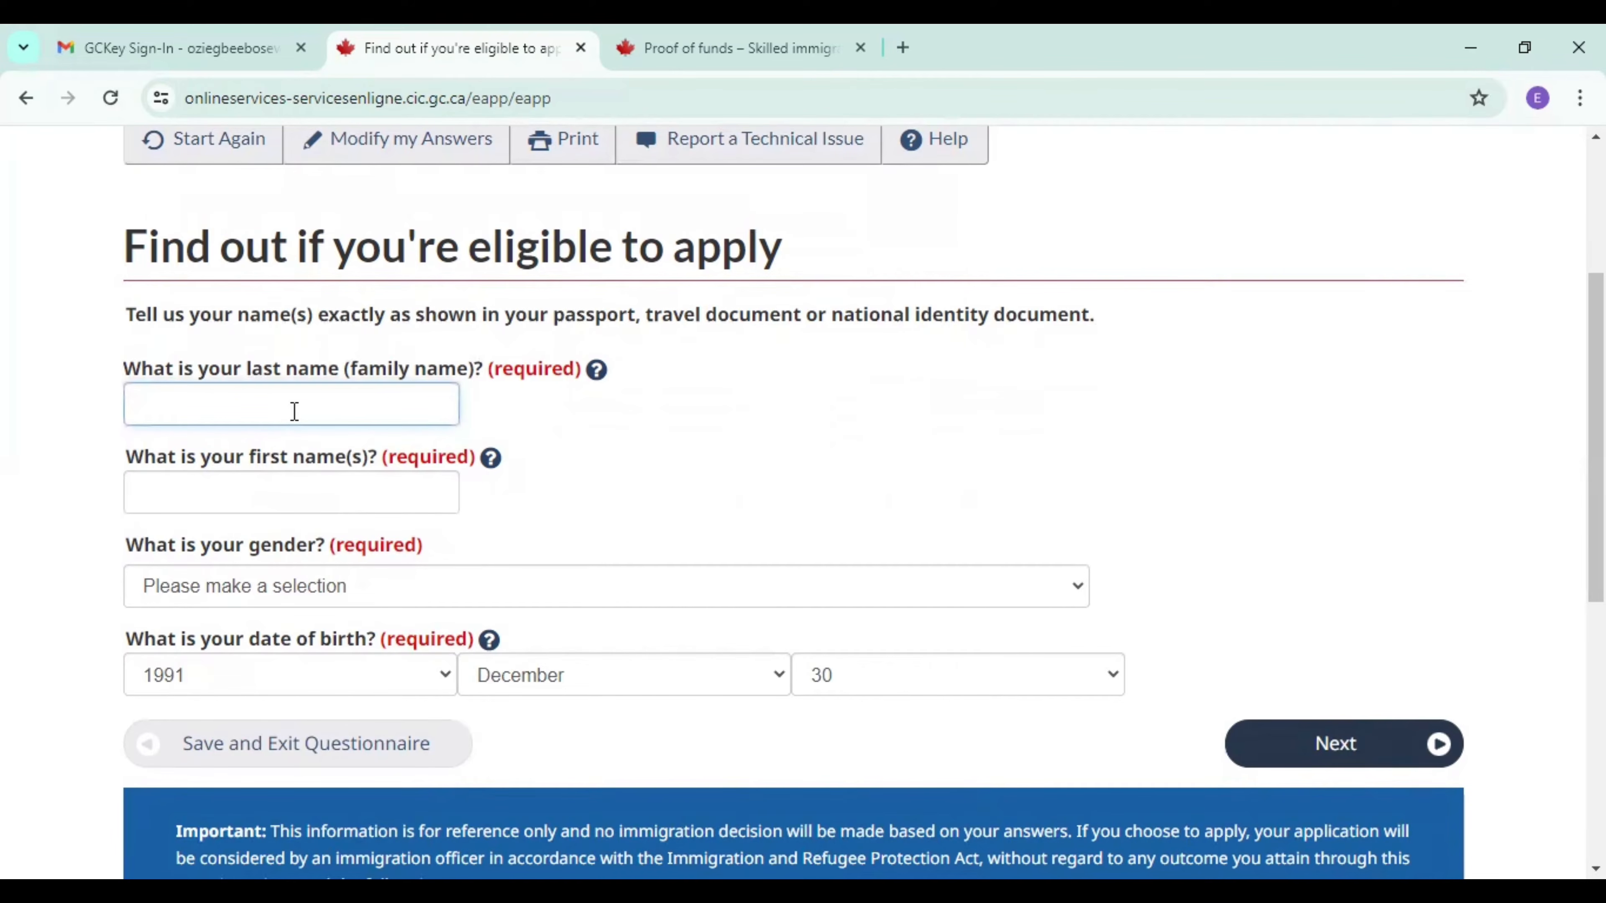
{"action": "type", "text": "j"}
{"action": "key", "text": "BackSpace"}
{"action": "left_click", "coordinate": [242, 510]}
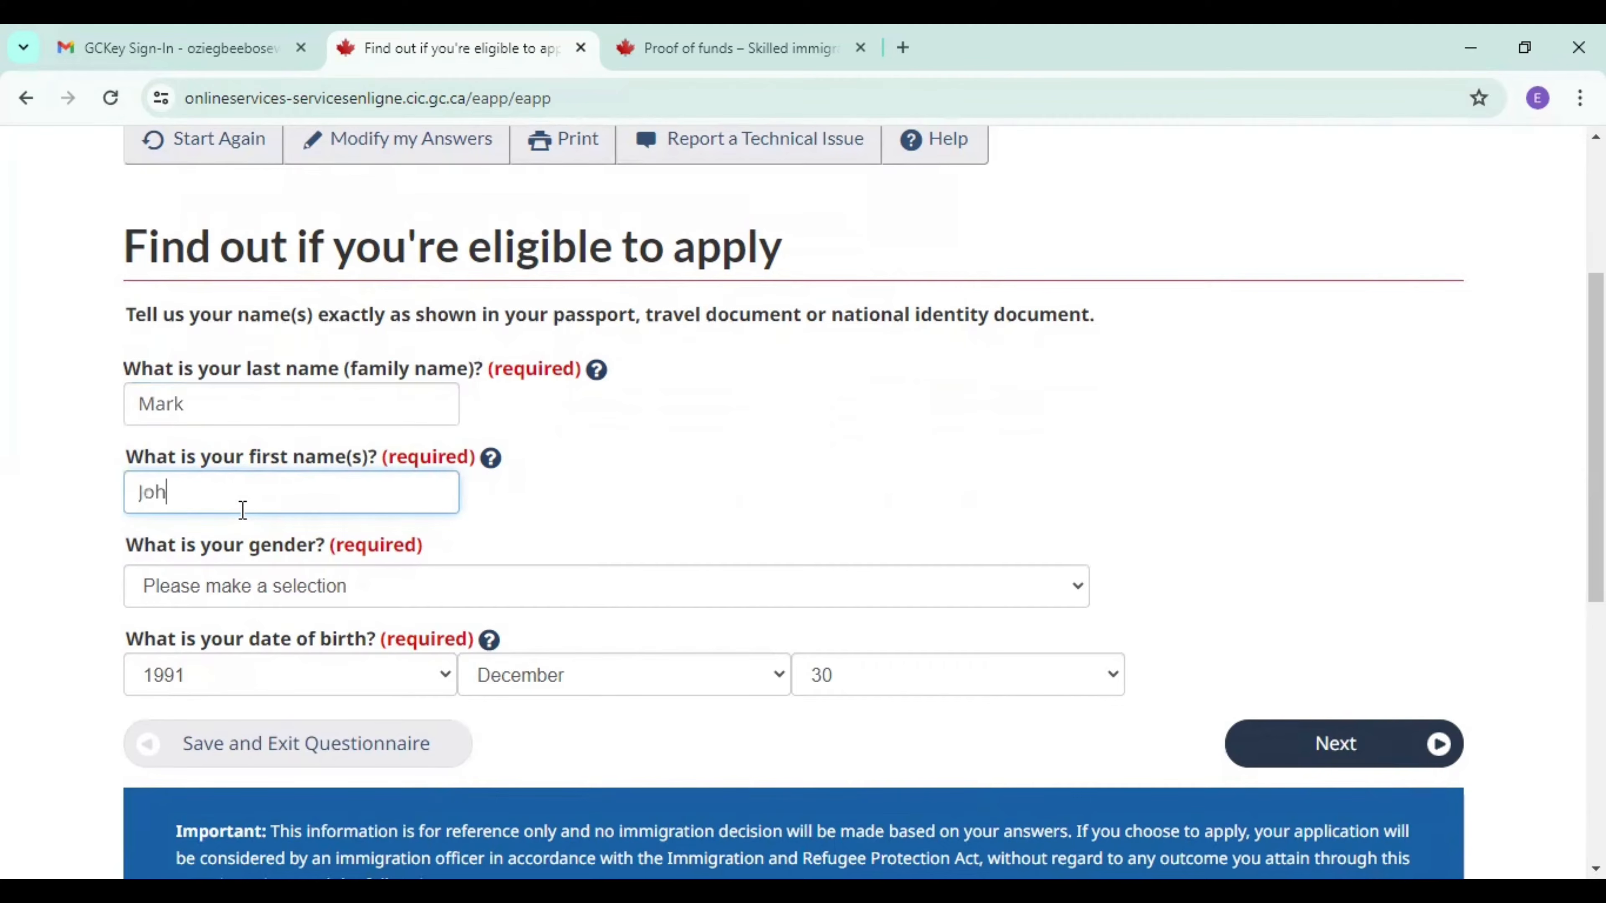
Set the applicant's gender to Male and submit the personal information.
{"action": "left_click", "coordinate": [278, 593]}
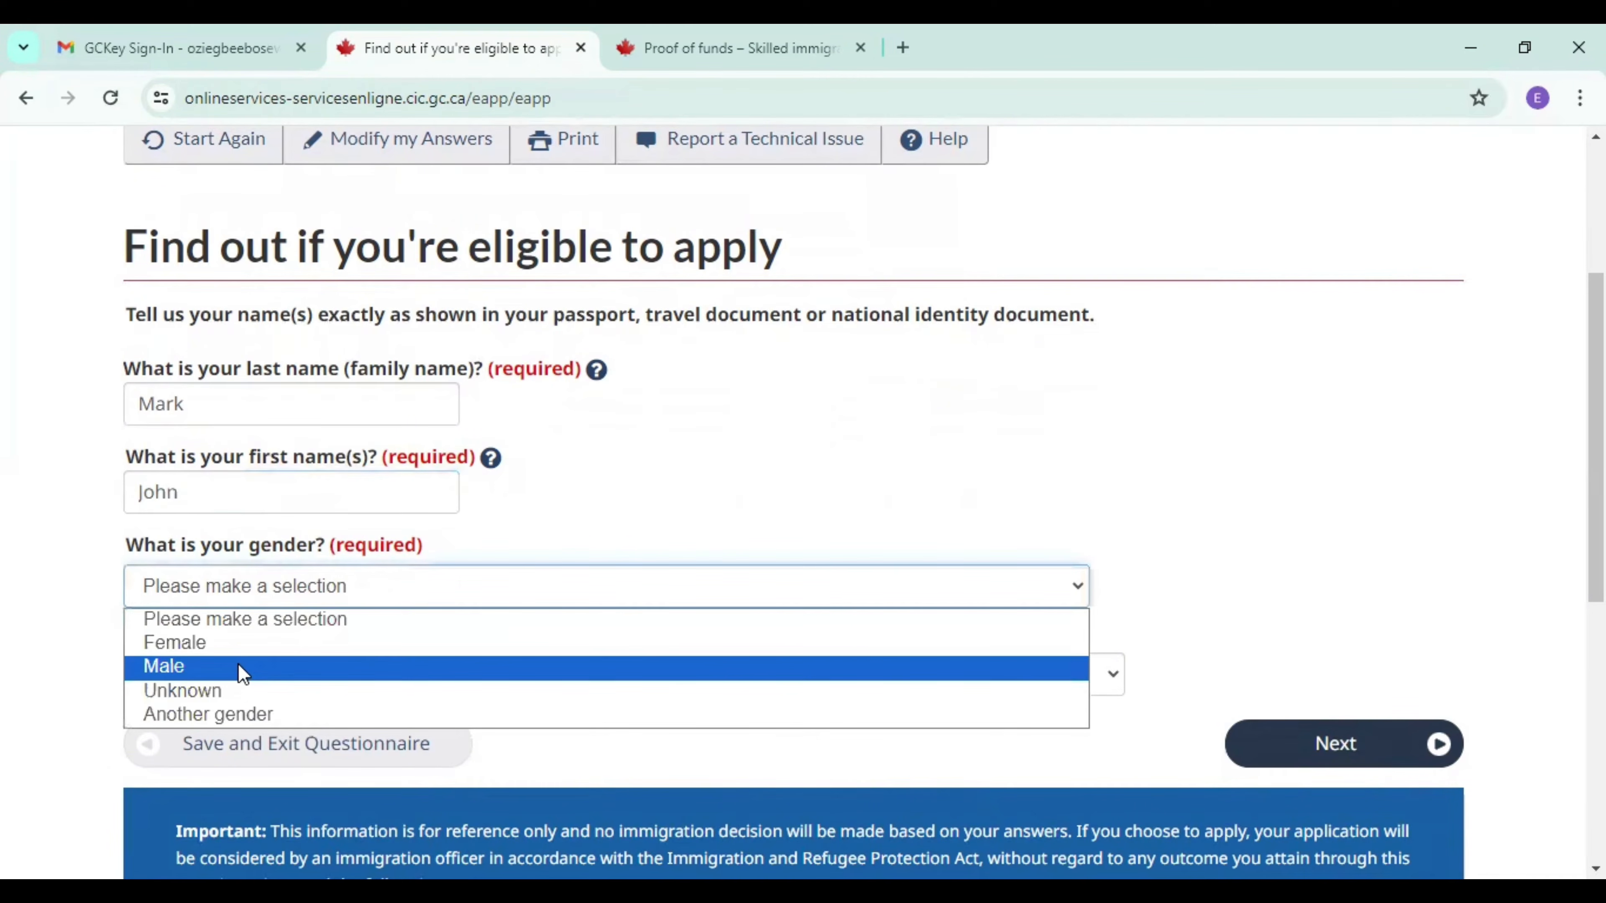
{"action": "left_click", "coordinate": [240, 666]}
{"action": "left_click", "coordinate": [1372, 759]}
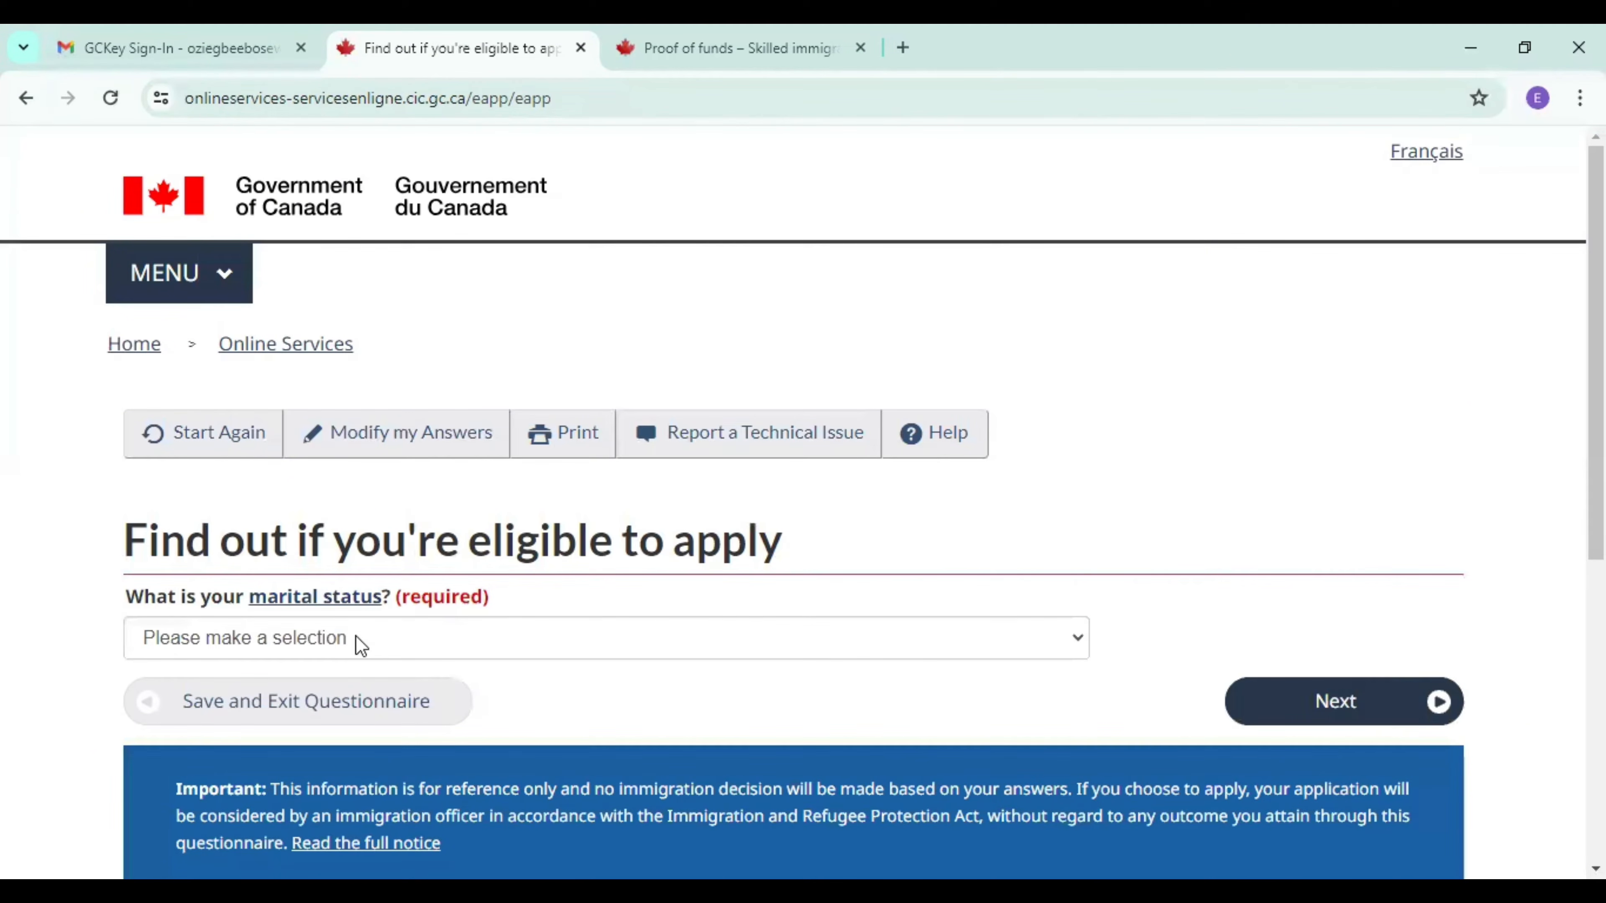
Submit Married as the marital status, and answer Yes to whether the spouse will accompany the applicant to Canada.
{"action": "left_click", "coordinate": [355, 635]}
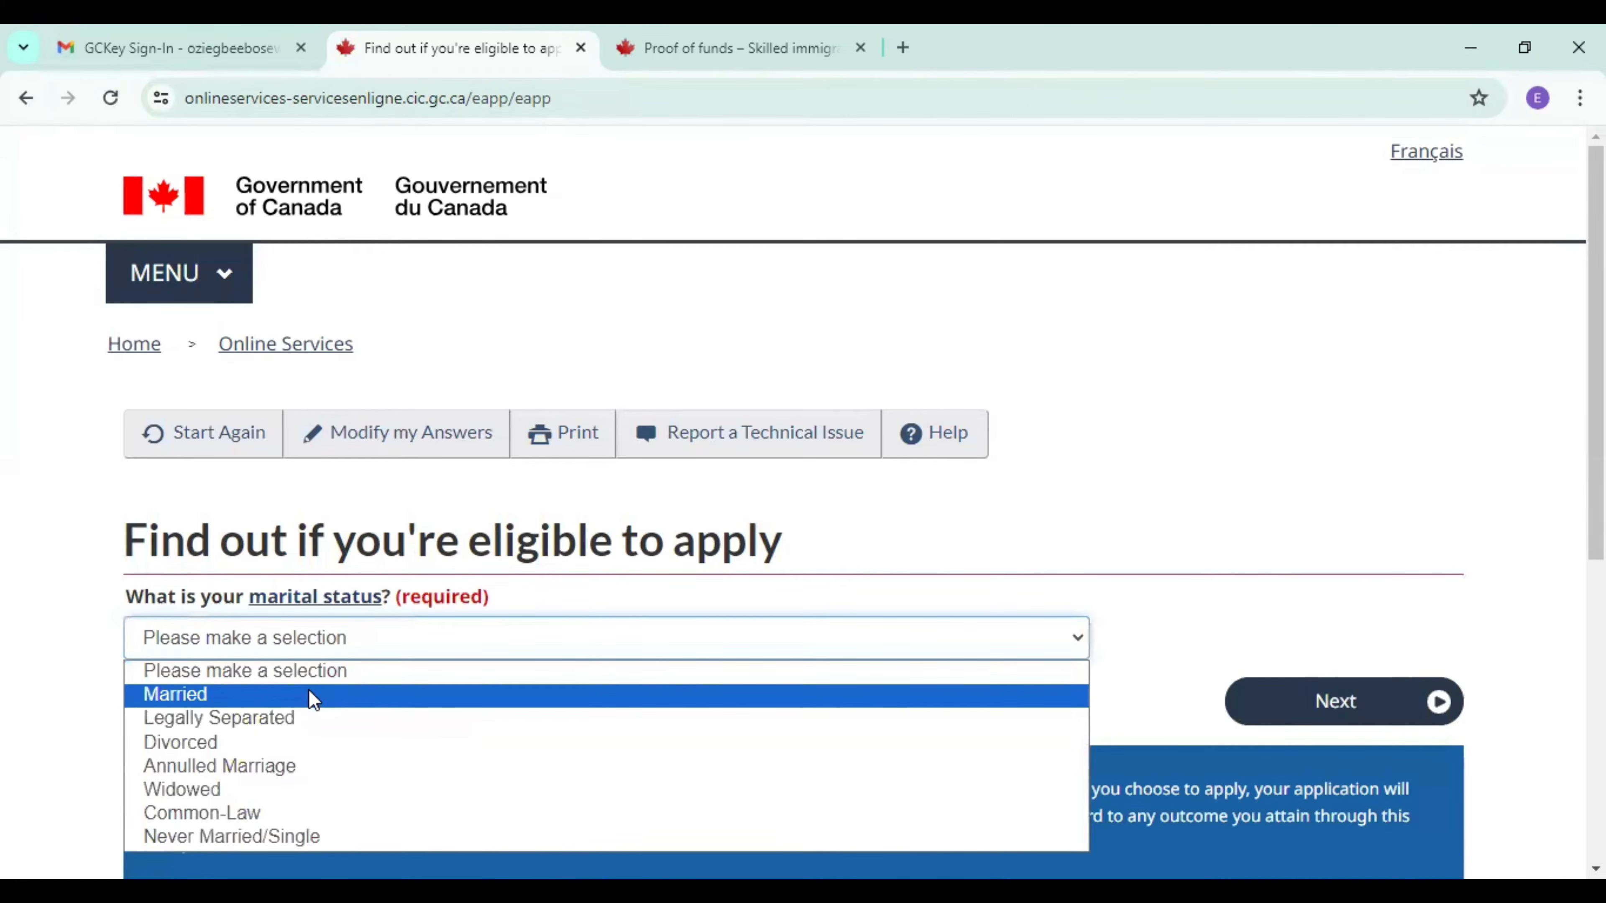
{"action": "left_click", "coordinate": [314, 696]}
{"action": "left_click", "coordinate": [1342, 712]}
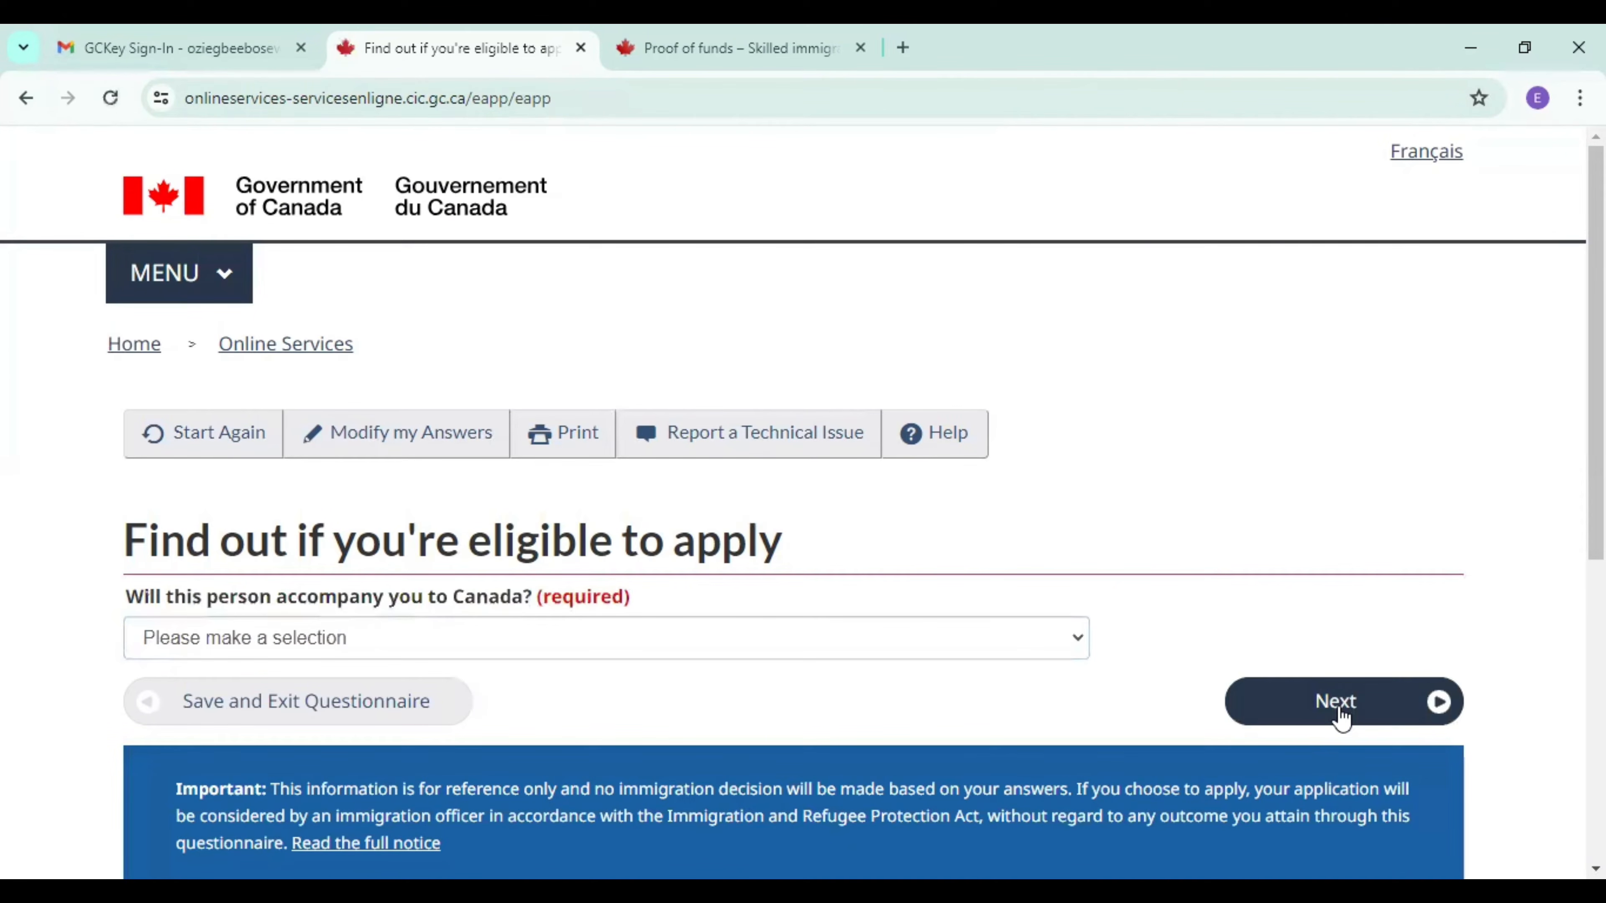
{"action": "left_click", "coordinate": [443, 640]}
{"action": "left_click", "coordinate": [357, 696]}
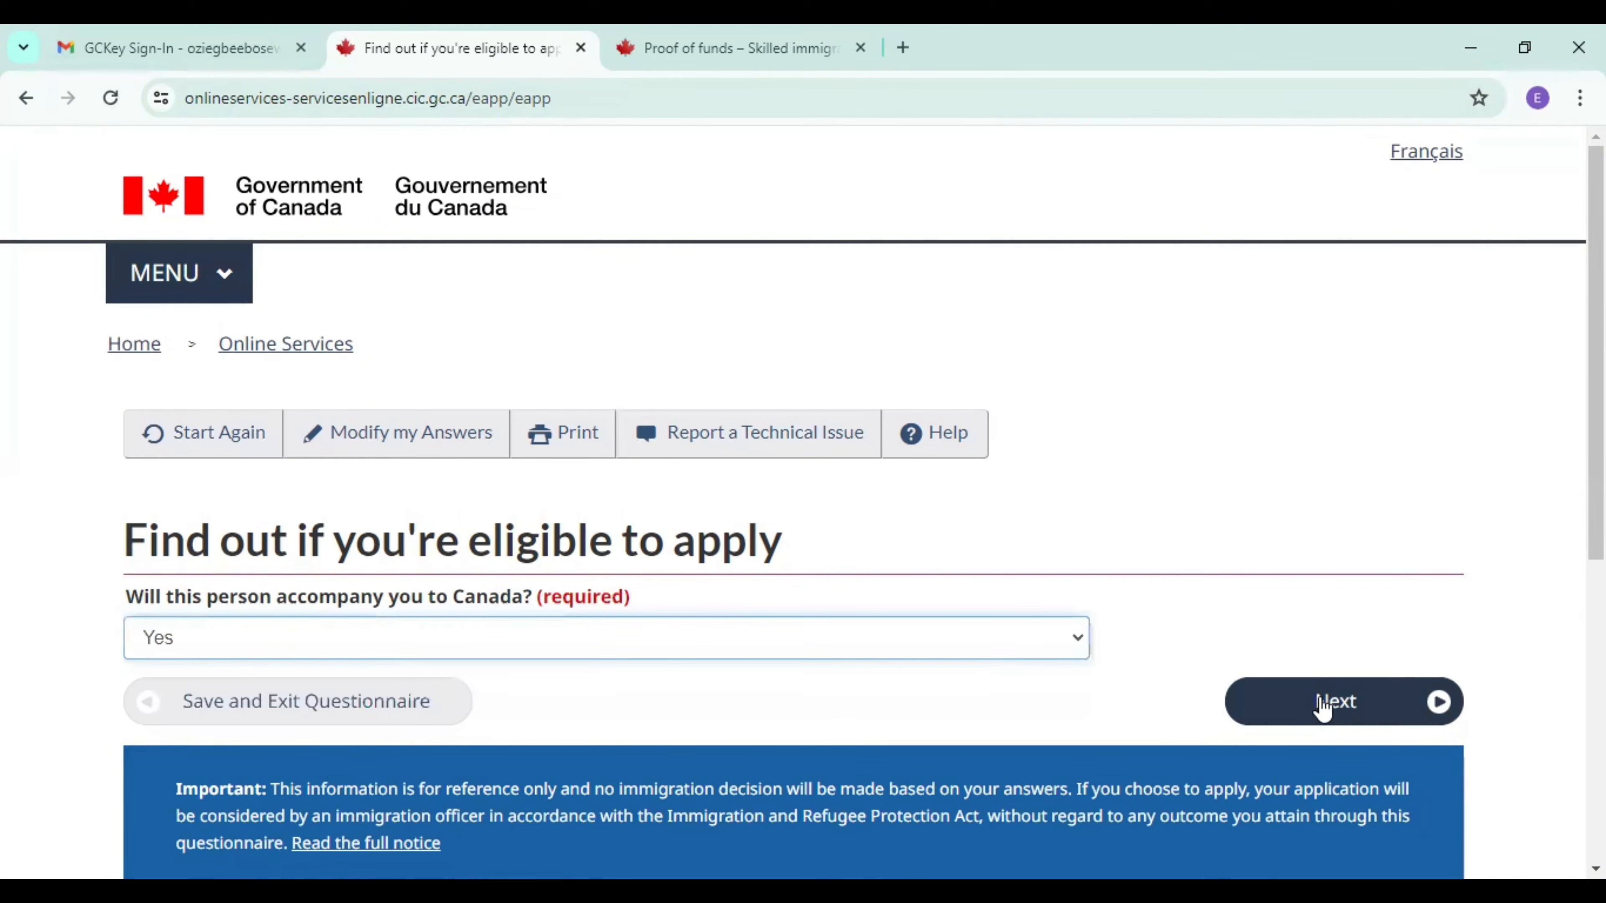
{"action": "left_click", "coordinate": [1326, 704]}
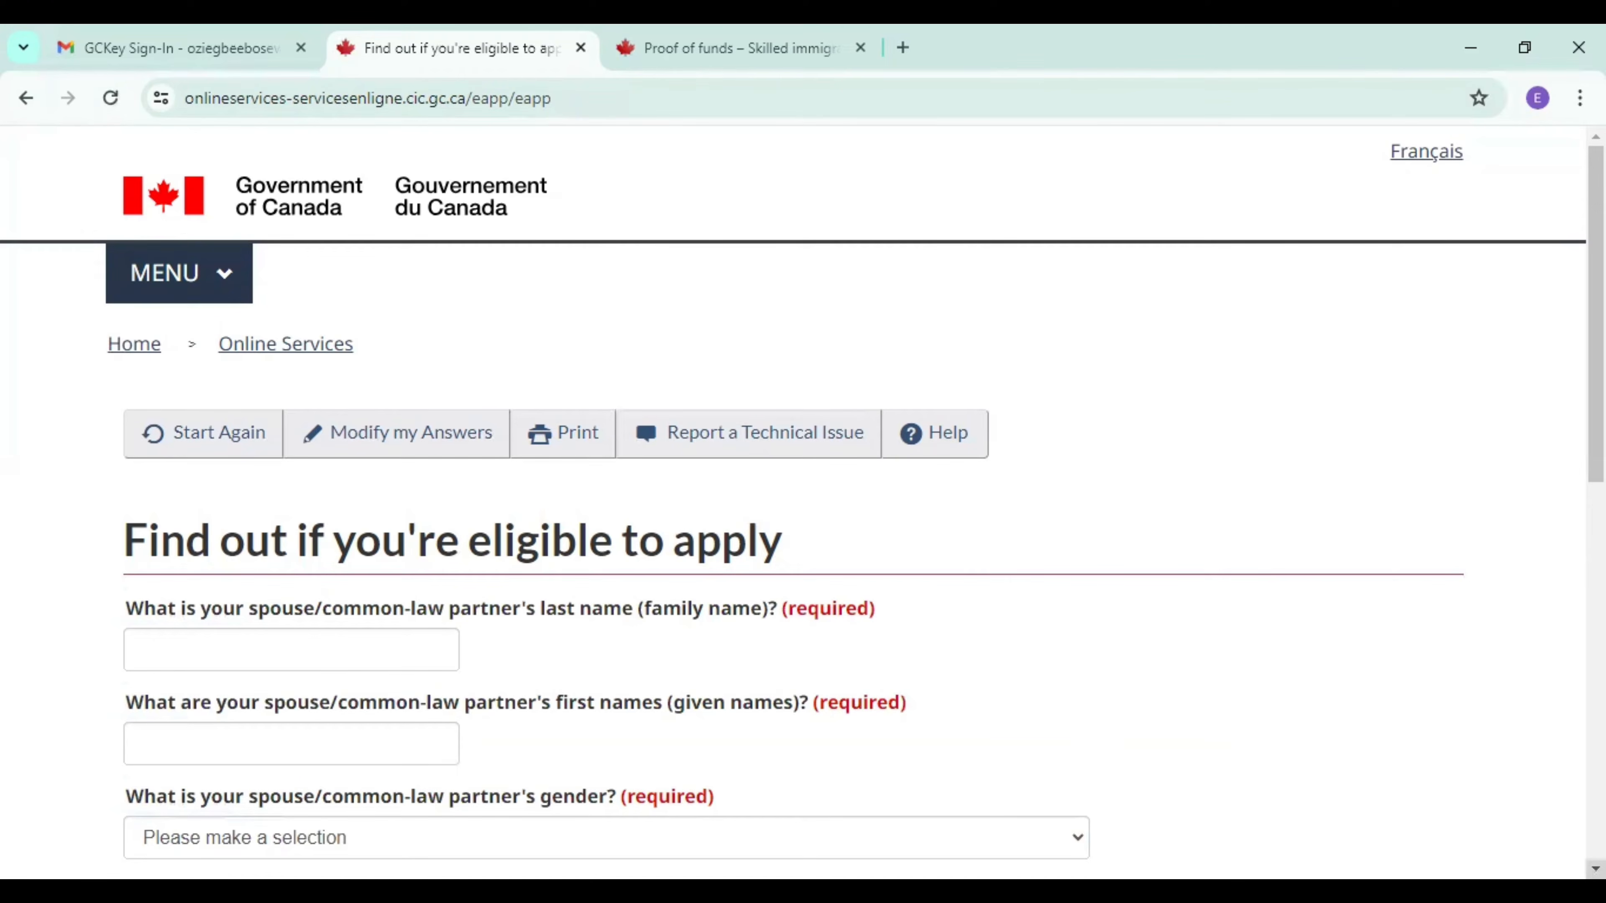
Fill in the spouse's last name and first name, and set the spouse's gender to Female.
{"action": "scroll", "coordinate": [569, 505], "scroll_direction": "down", "scroll_amount": 4}
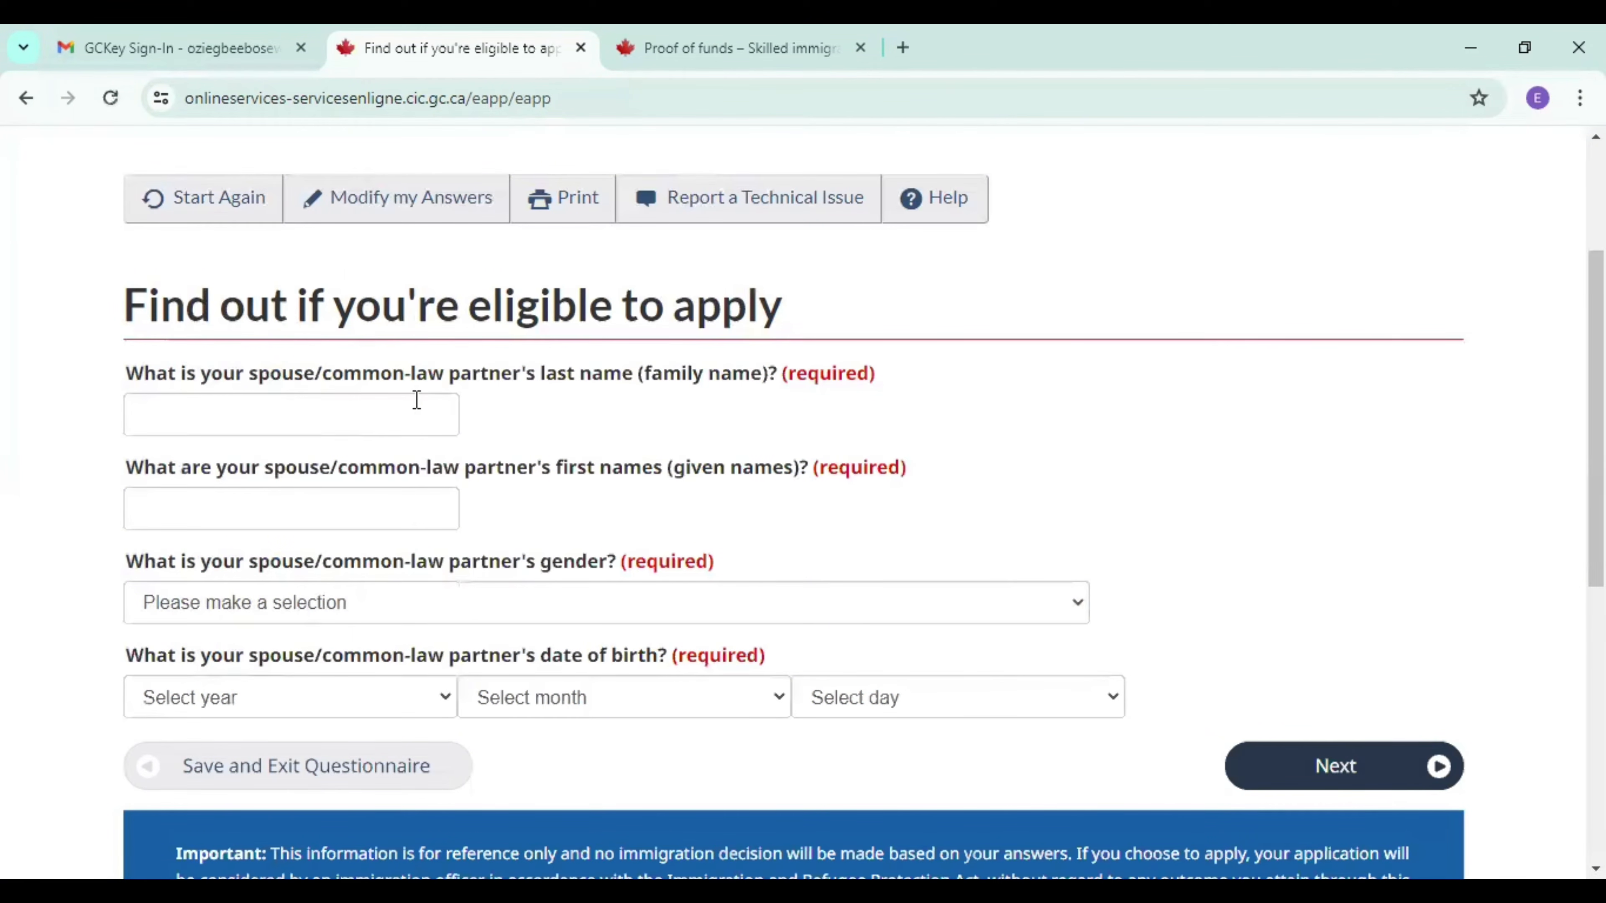
{"action": "left_click", "coordinate": [411, 420]}
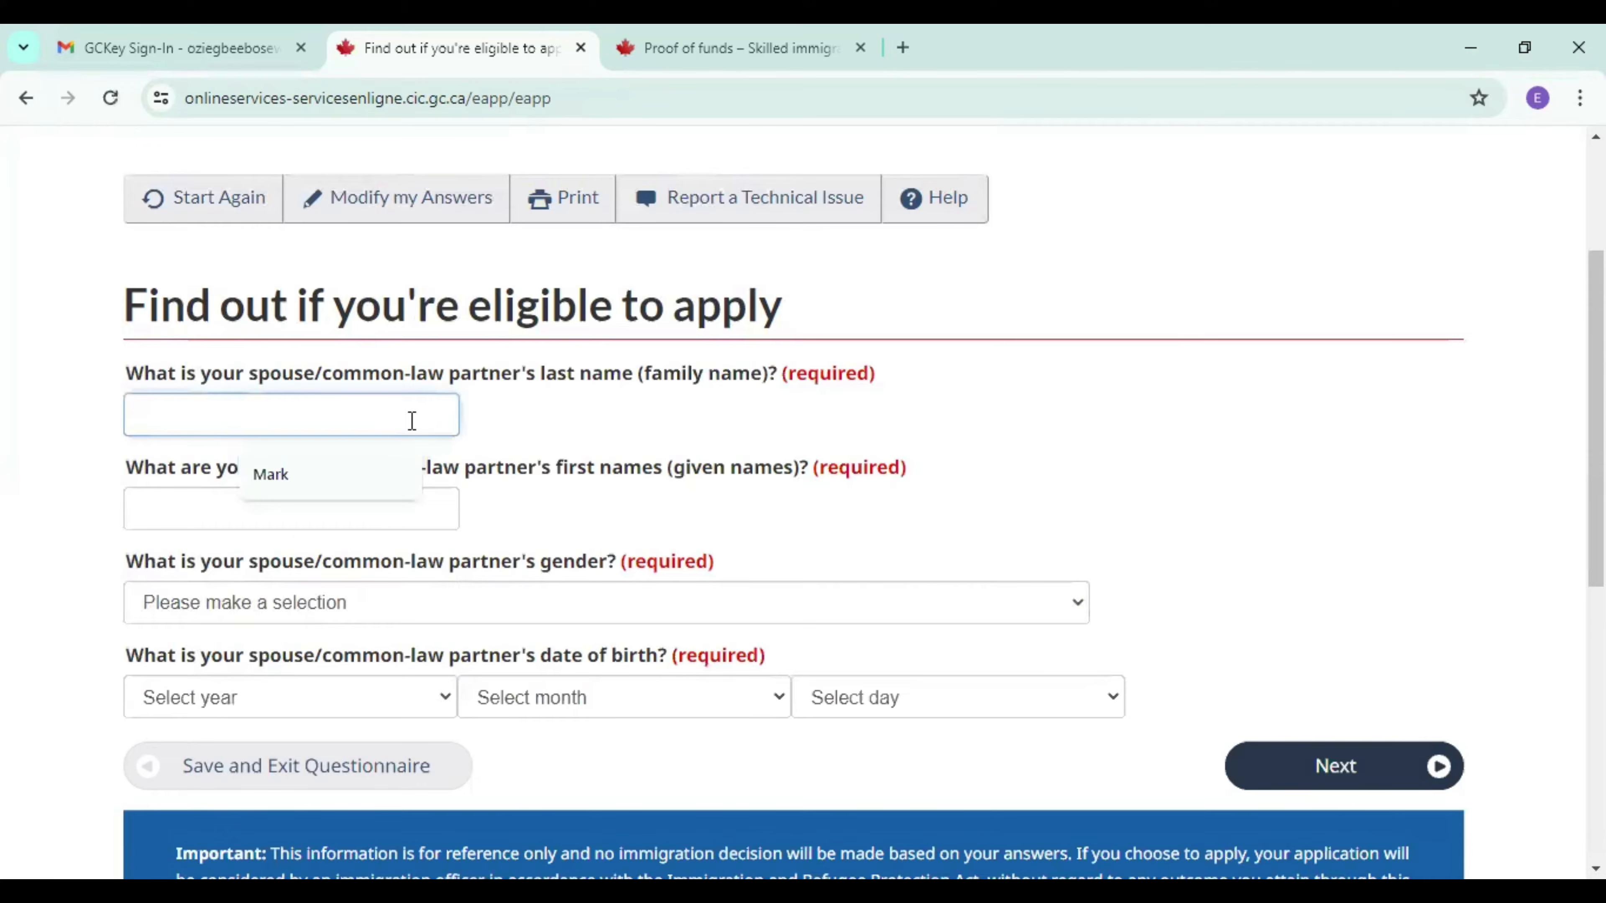
{"action": "left_click", "coordinate": [341, 475]}
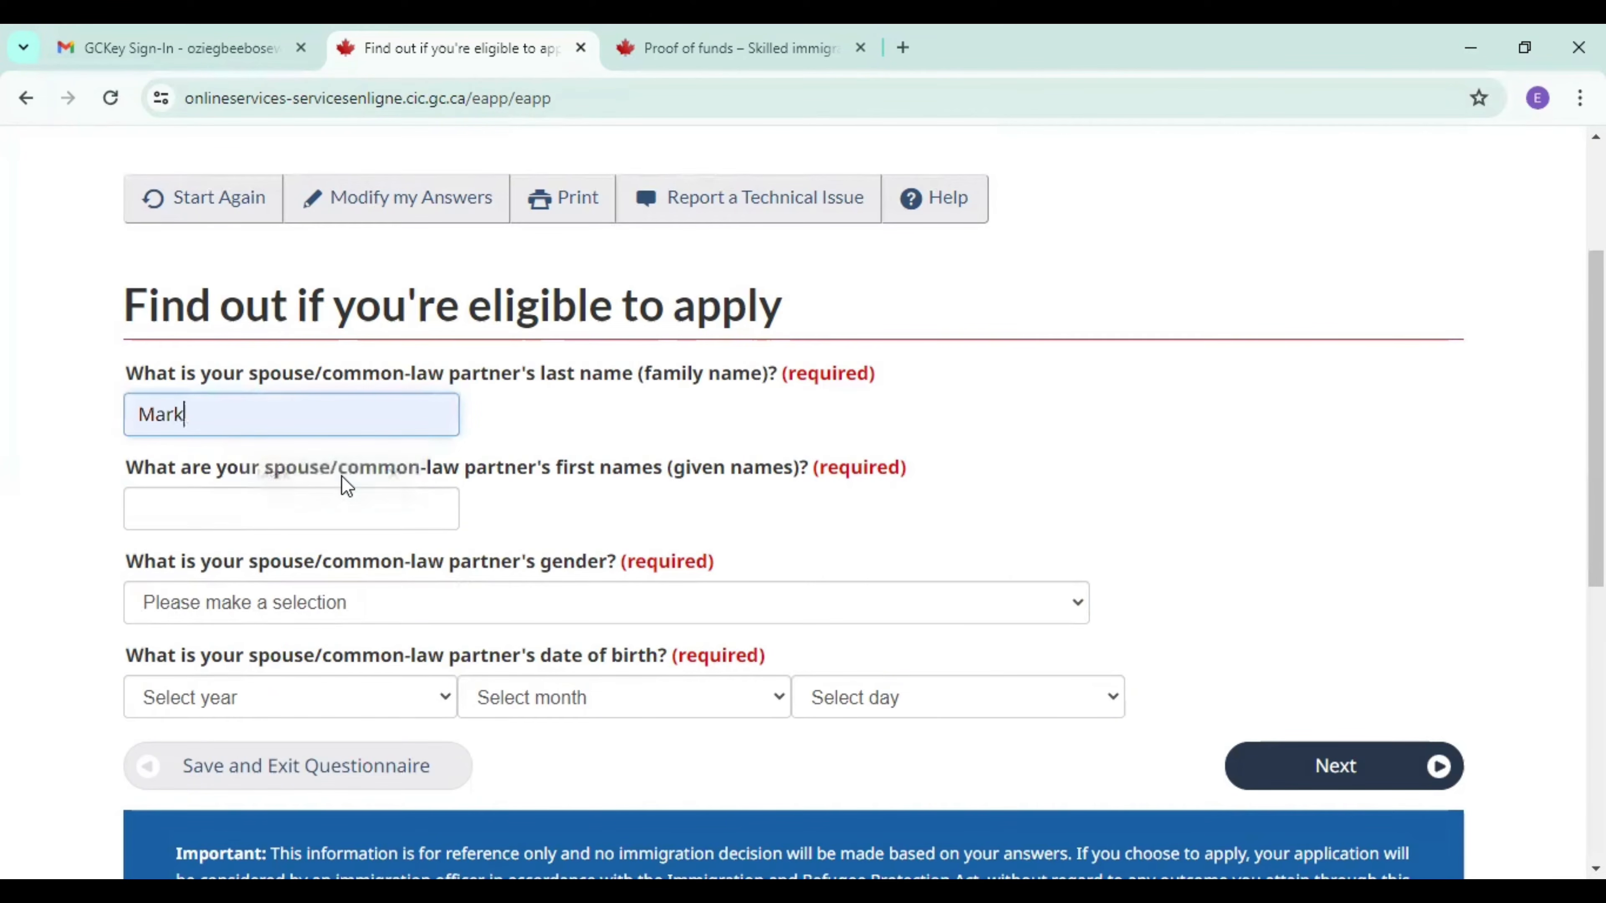
{"action": "left_click", "coordinate": [292, 517]}
{"action": "type", "text": "M"}
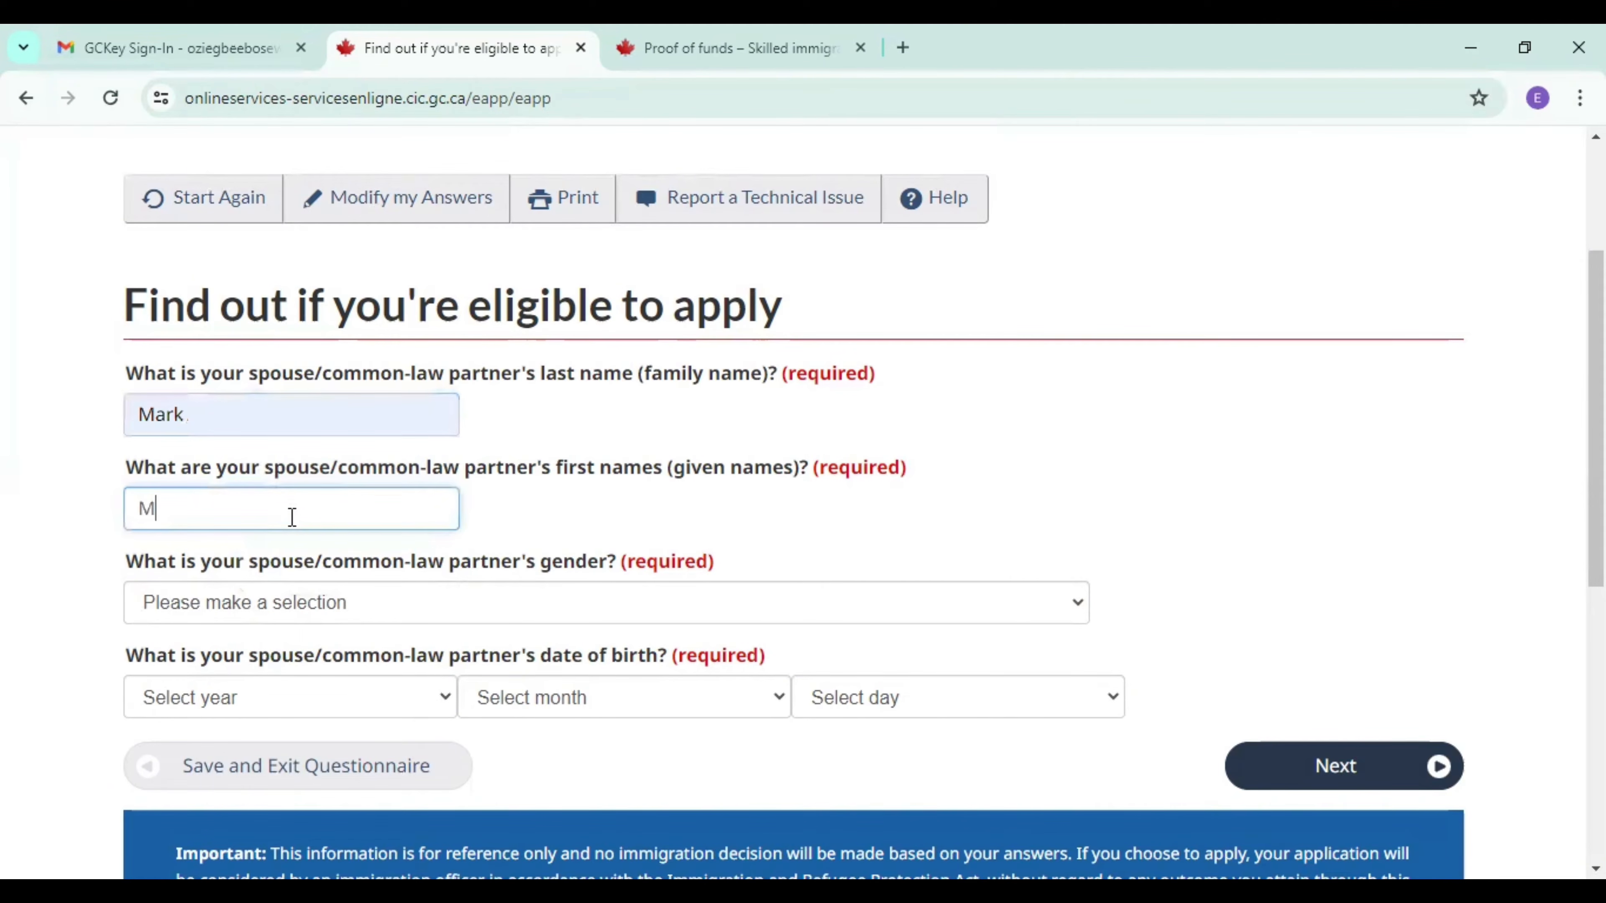
{"action": "type", "text": "ary"}
{"action": "left_click", "coordinate": [269, 603]}
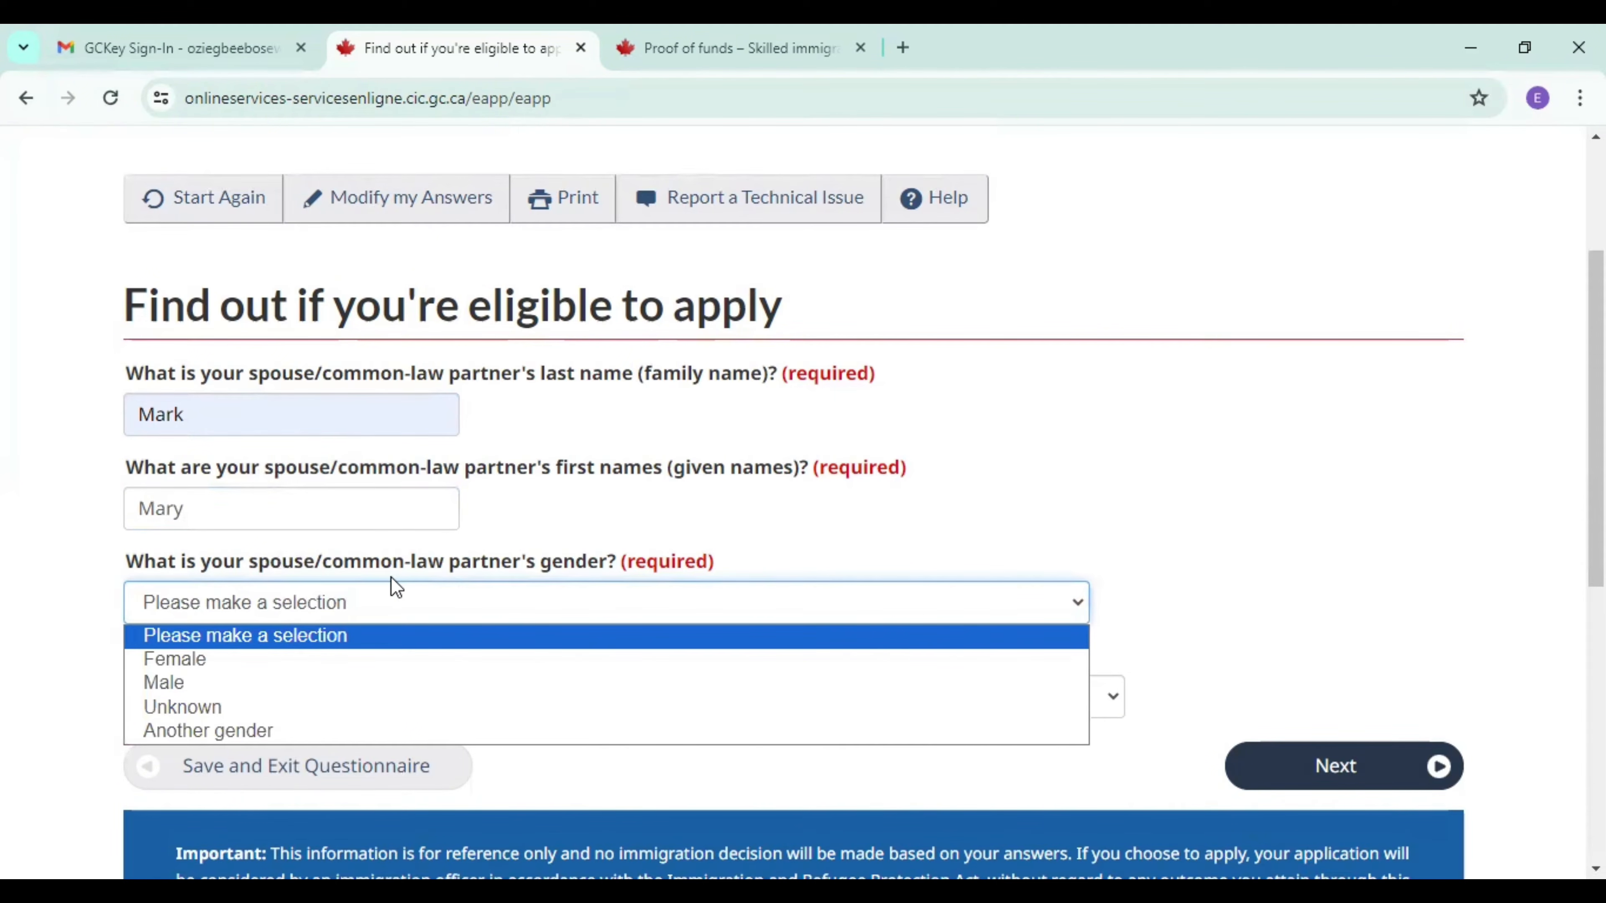
{"action": "left_click", "coordinate": [262, 671]}
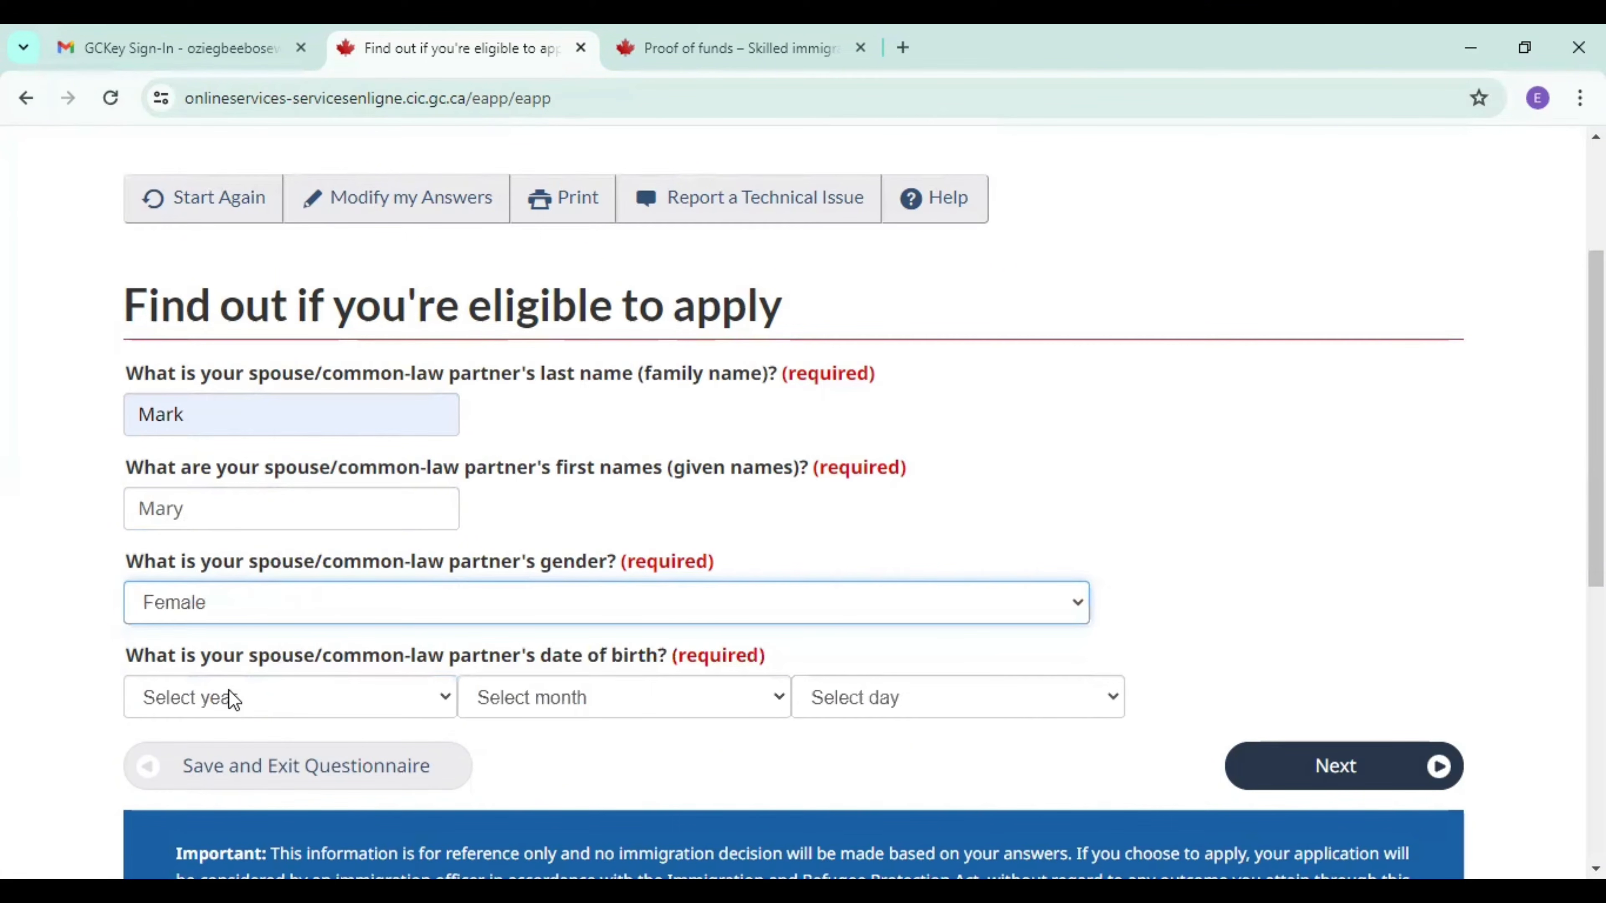
Select the year, month and day of the spouse's date of birth and submit the spouse's details.
{"action": "left_click", "coordinate": [228, 696]}
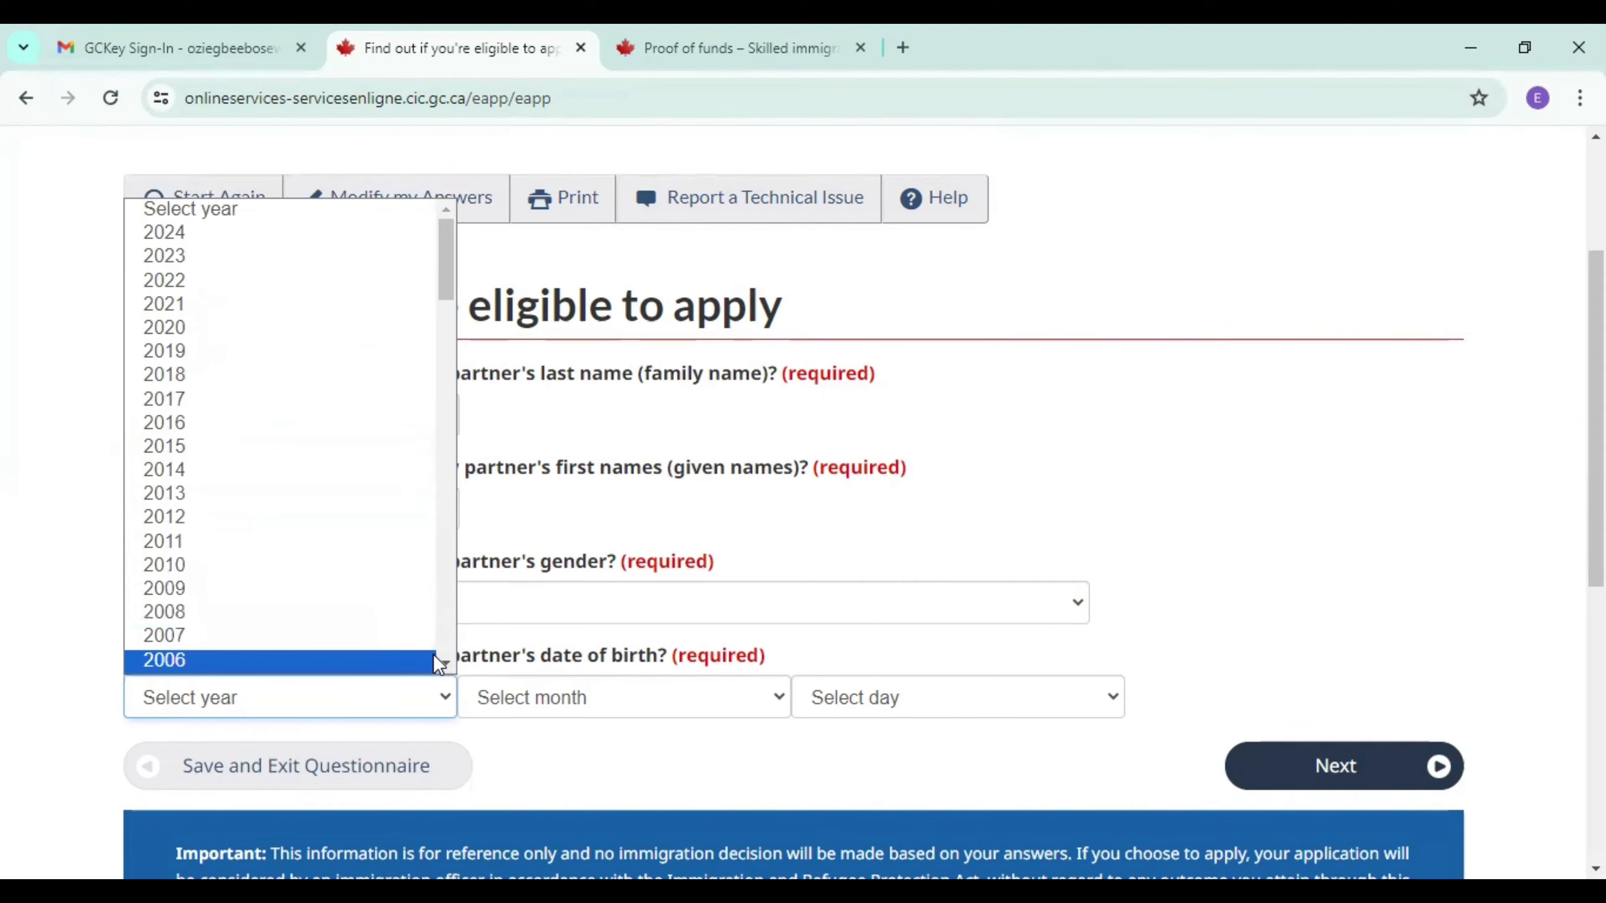
{"action": "left_click", "coordinate": [447, 663]}
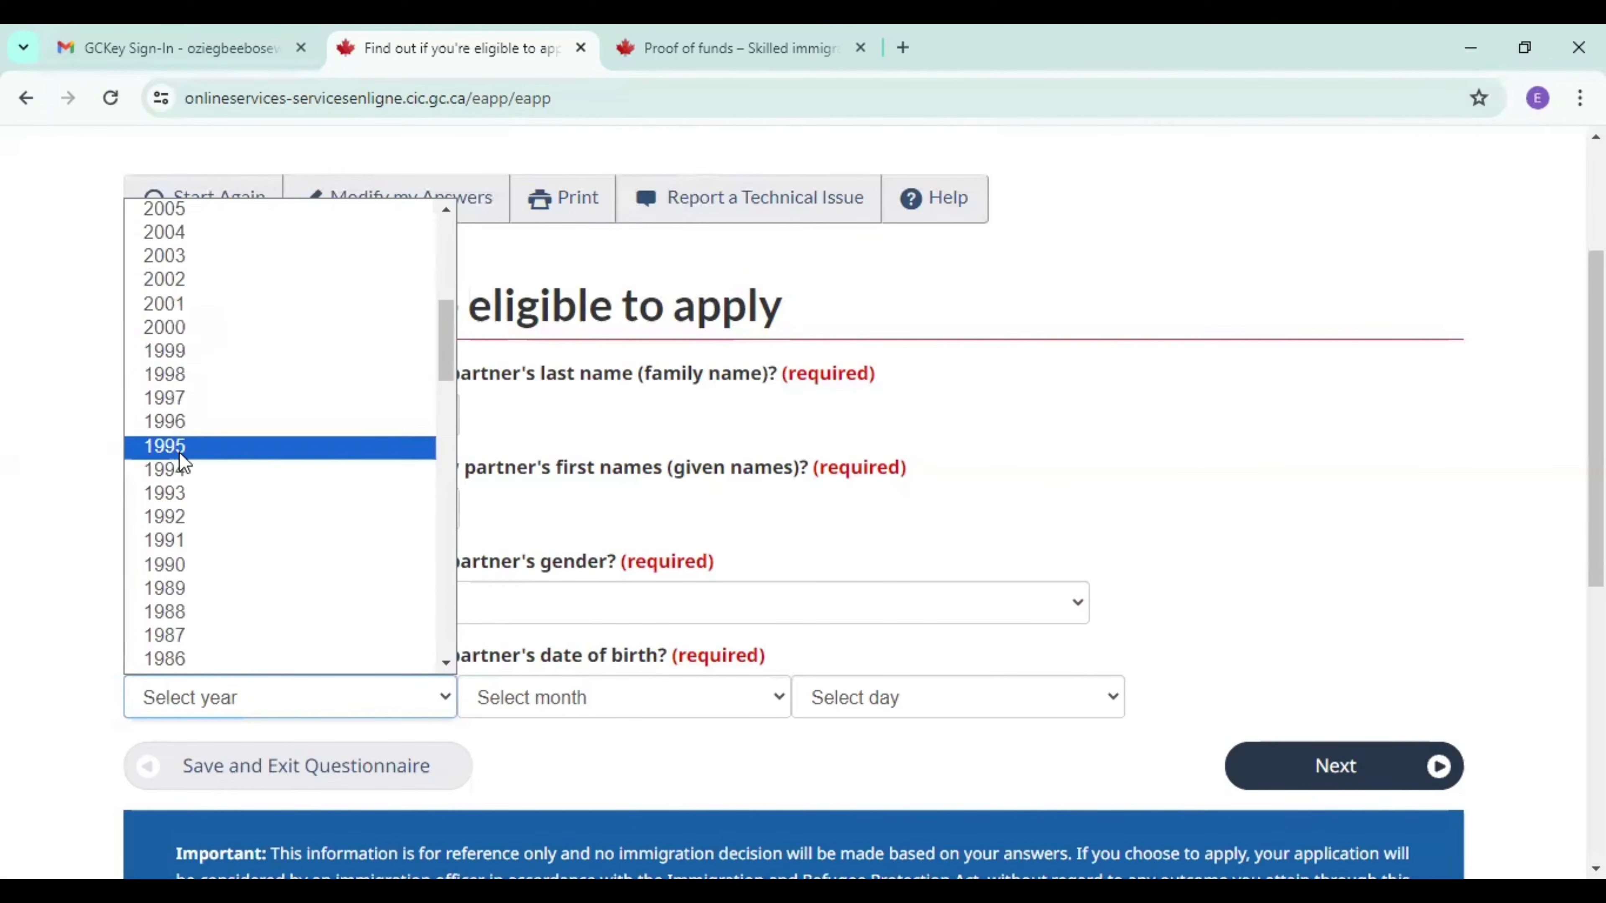
{"action": "left_click", "coordinate": [183, 494]}
{"action": "left_click", "coordinate": [551, 697]}
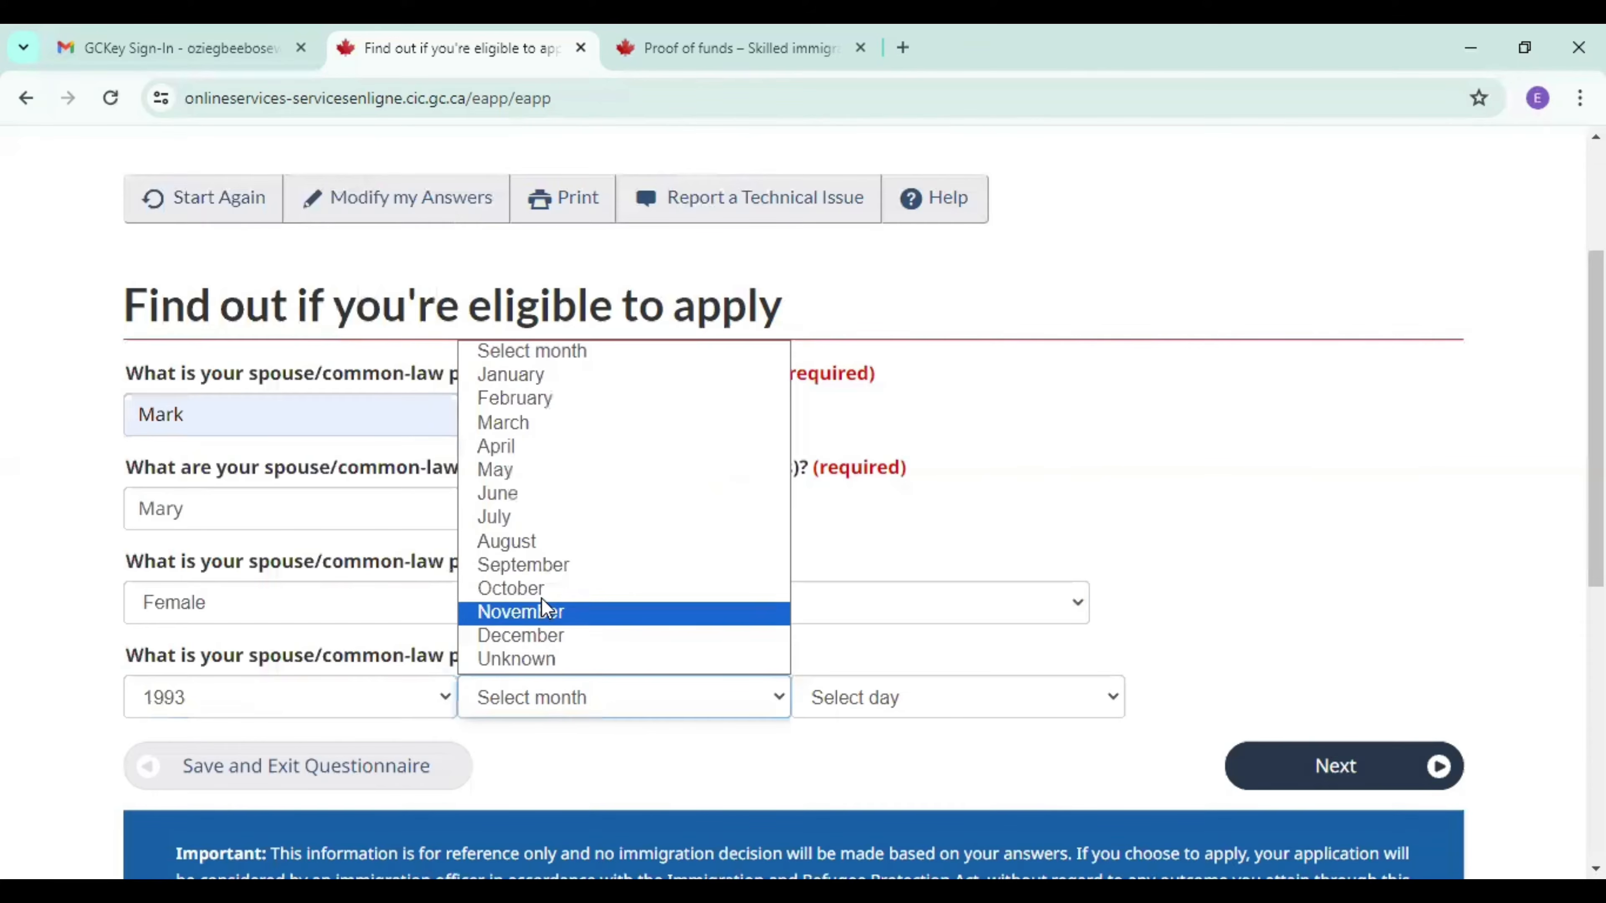
{"action": "left_click", "coordinate": [548, 566]}
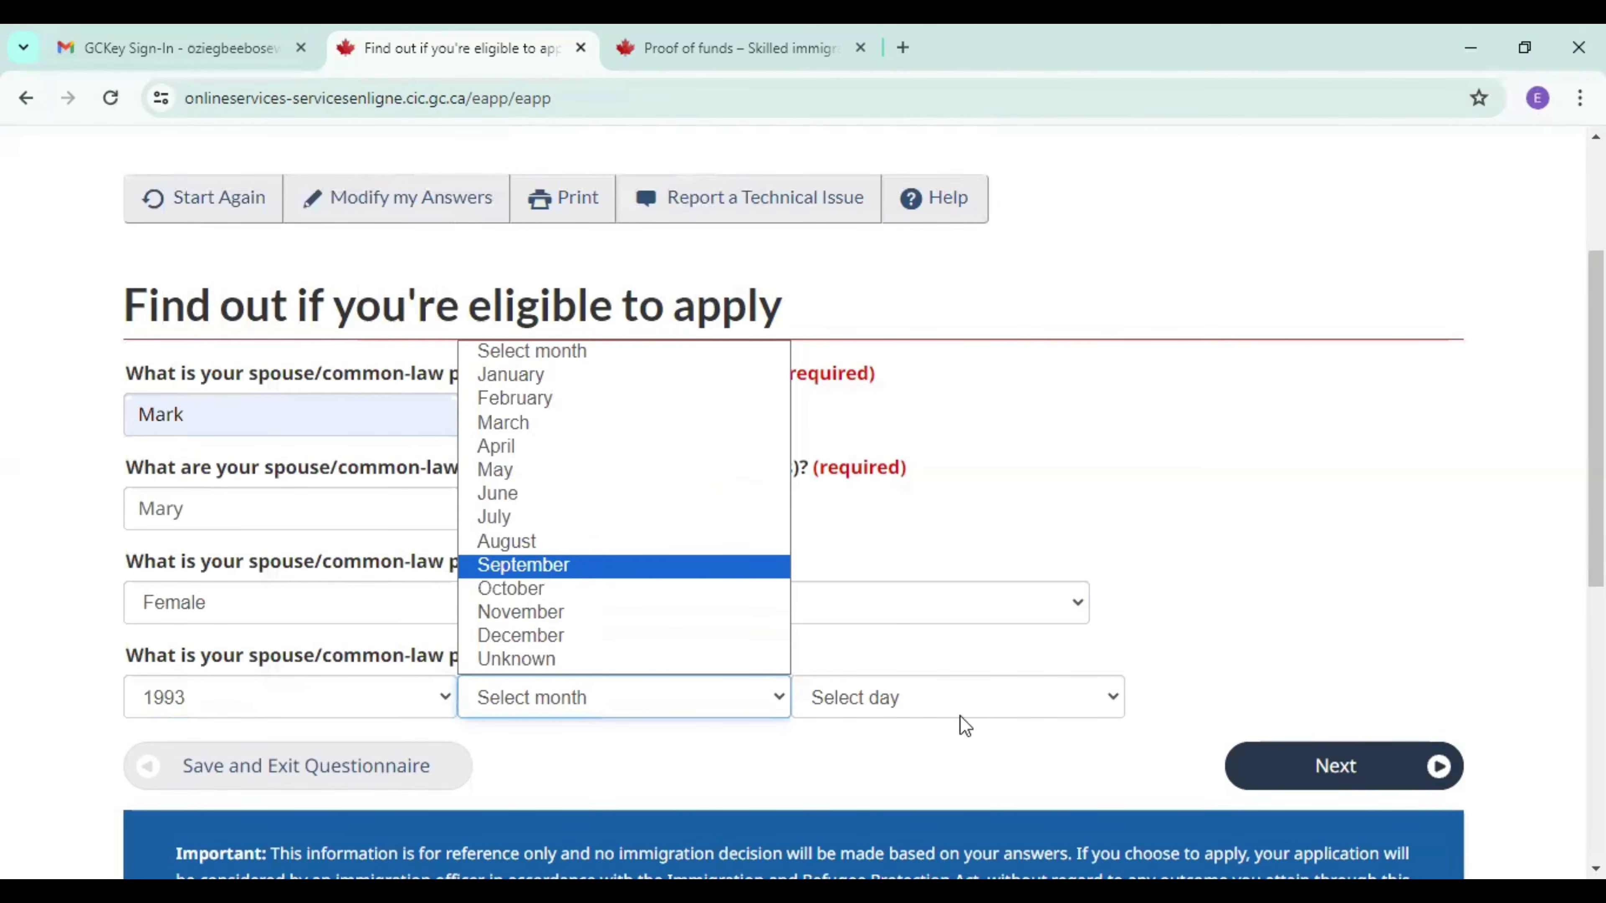
{"action": "left_click", "coordinate": [949, 706]}
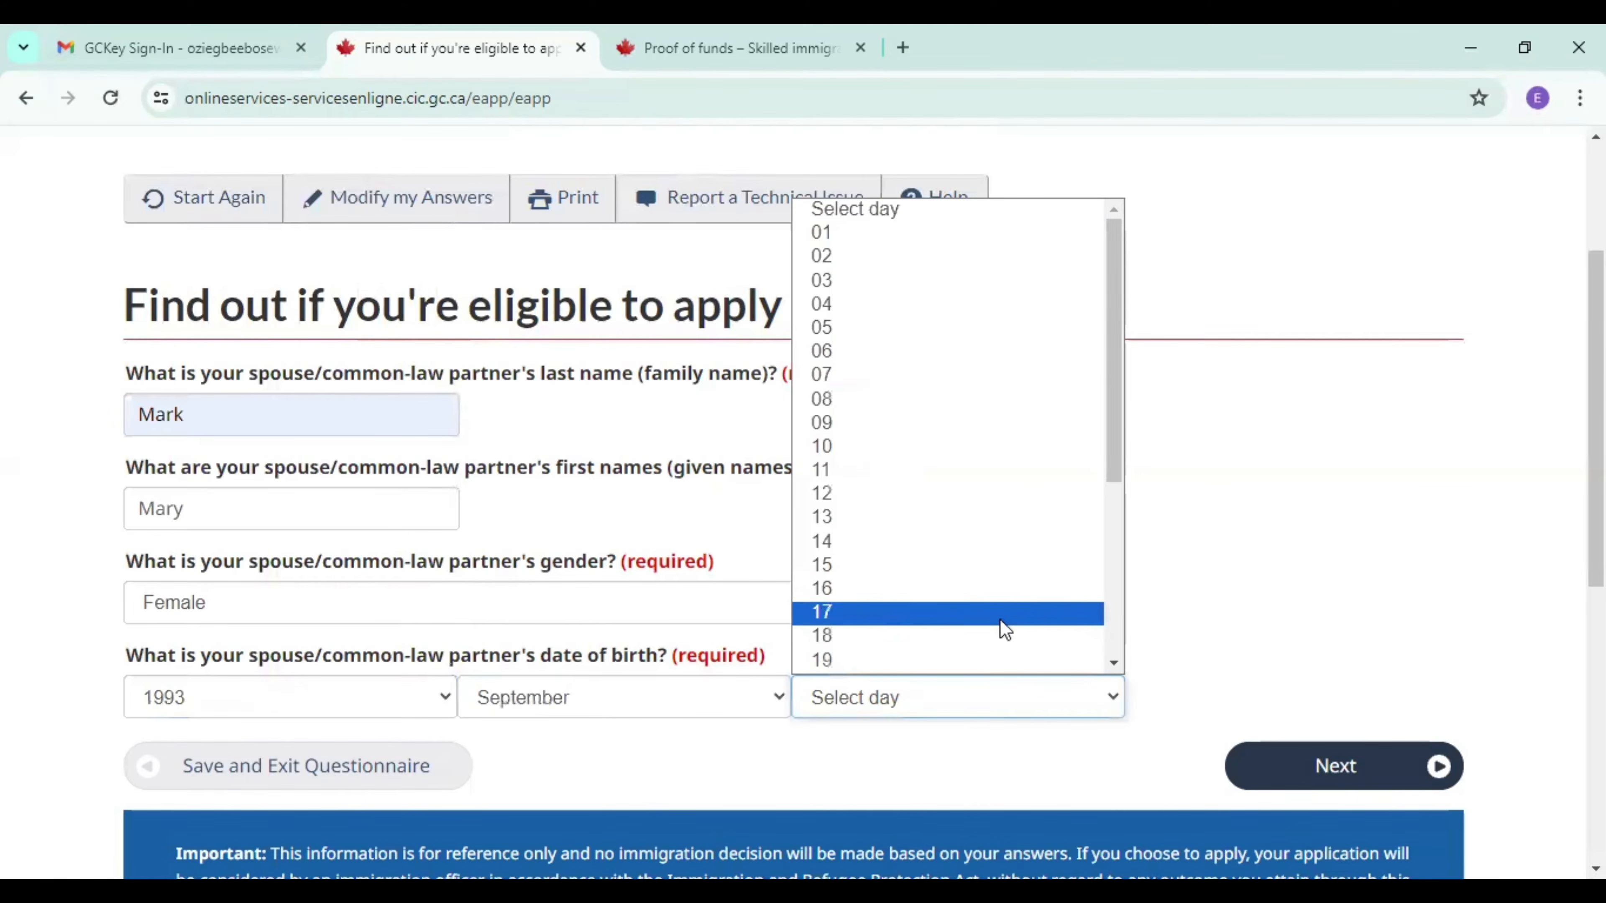
{"action": "left_click", "coordinate": [1114, 663]}
{"action": "scroll", "coordinate": [1114, 664], "scroll_direction": "down", "scroll_amount": 4}
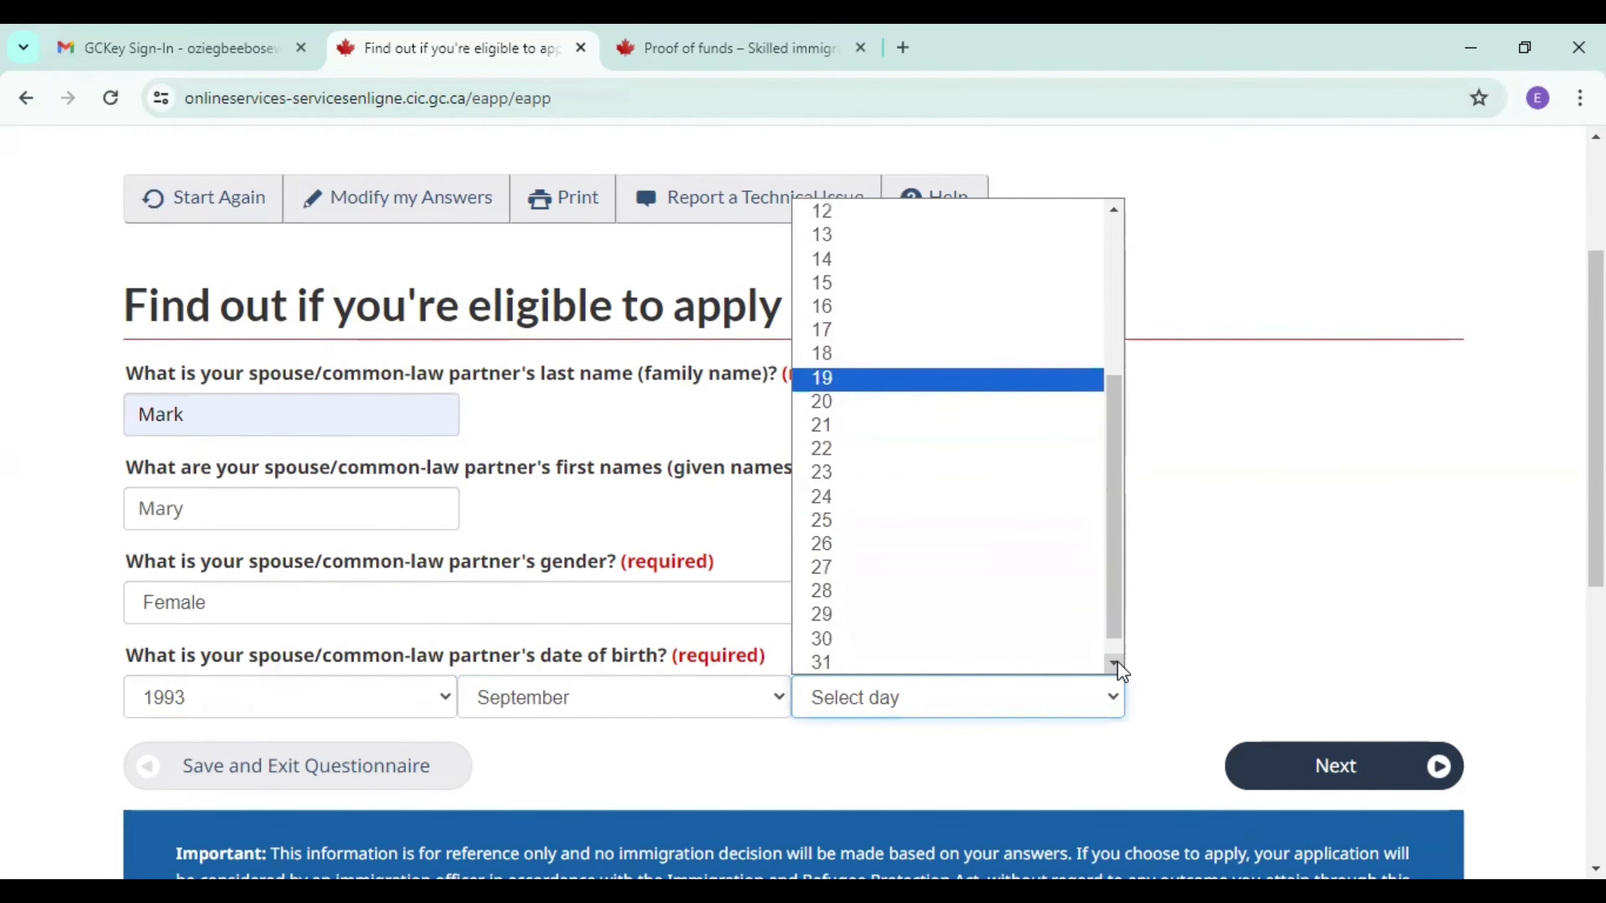
{"action": "left_click", "coordinate": [960, 612]}
{"action": "left_click", "coordinate": [1349, 759]}
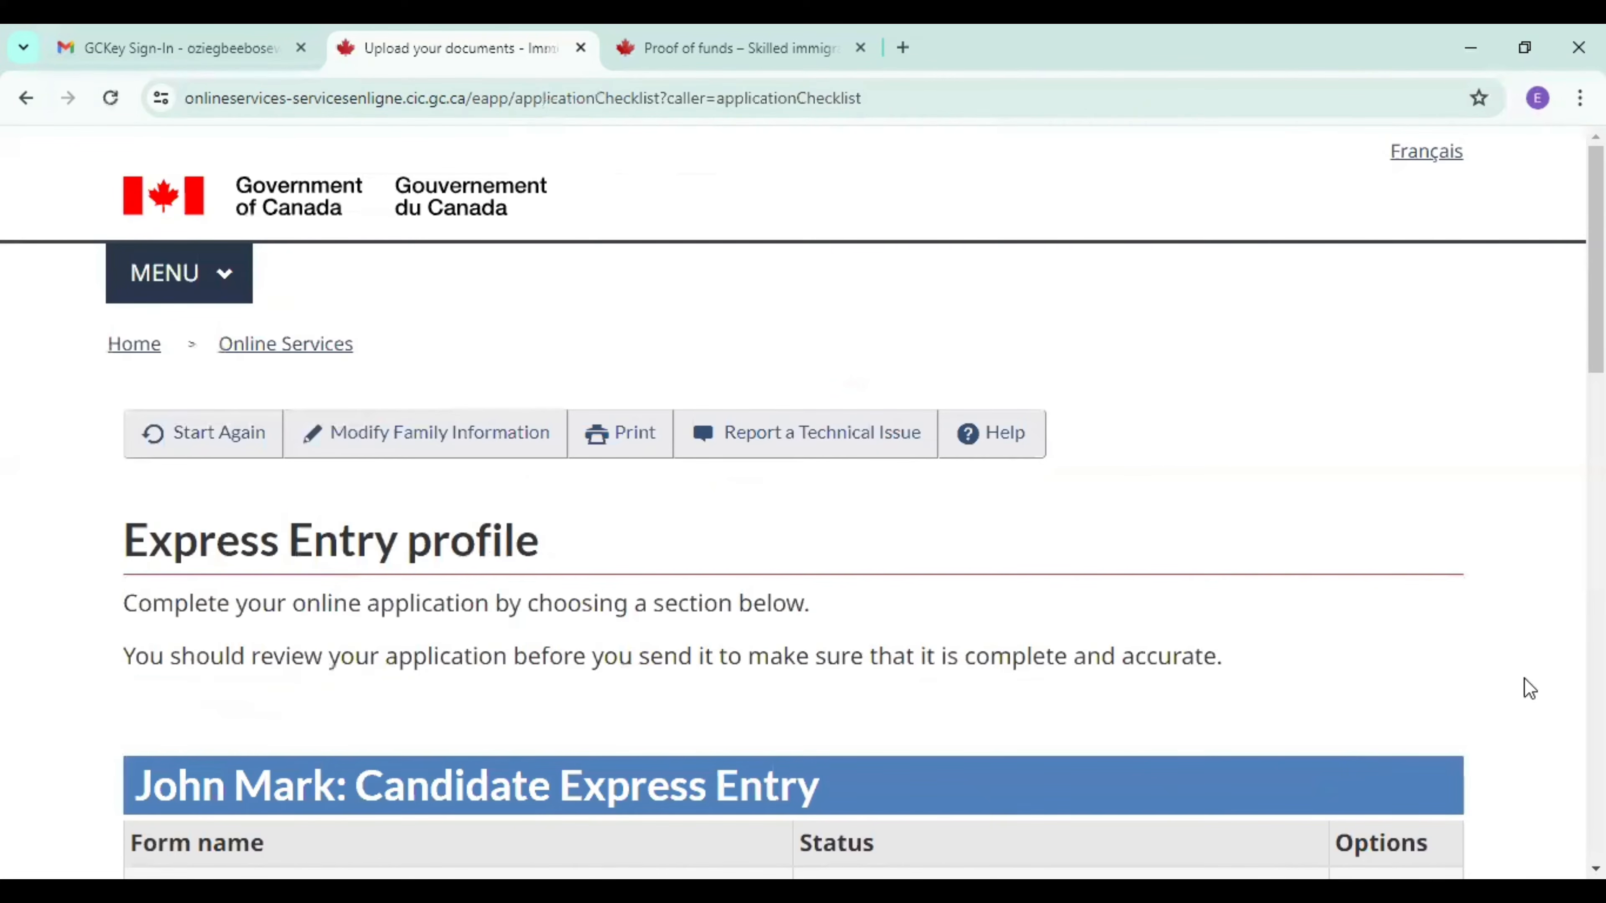
Review the Express Entry profile checklist, examining the forms listed for the candidate and the accompanying spouse.
{"action": "scroll", "coordinate": [803, 506], "scroll_direction": "down", "scroll_amount": 5}
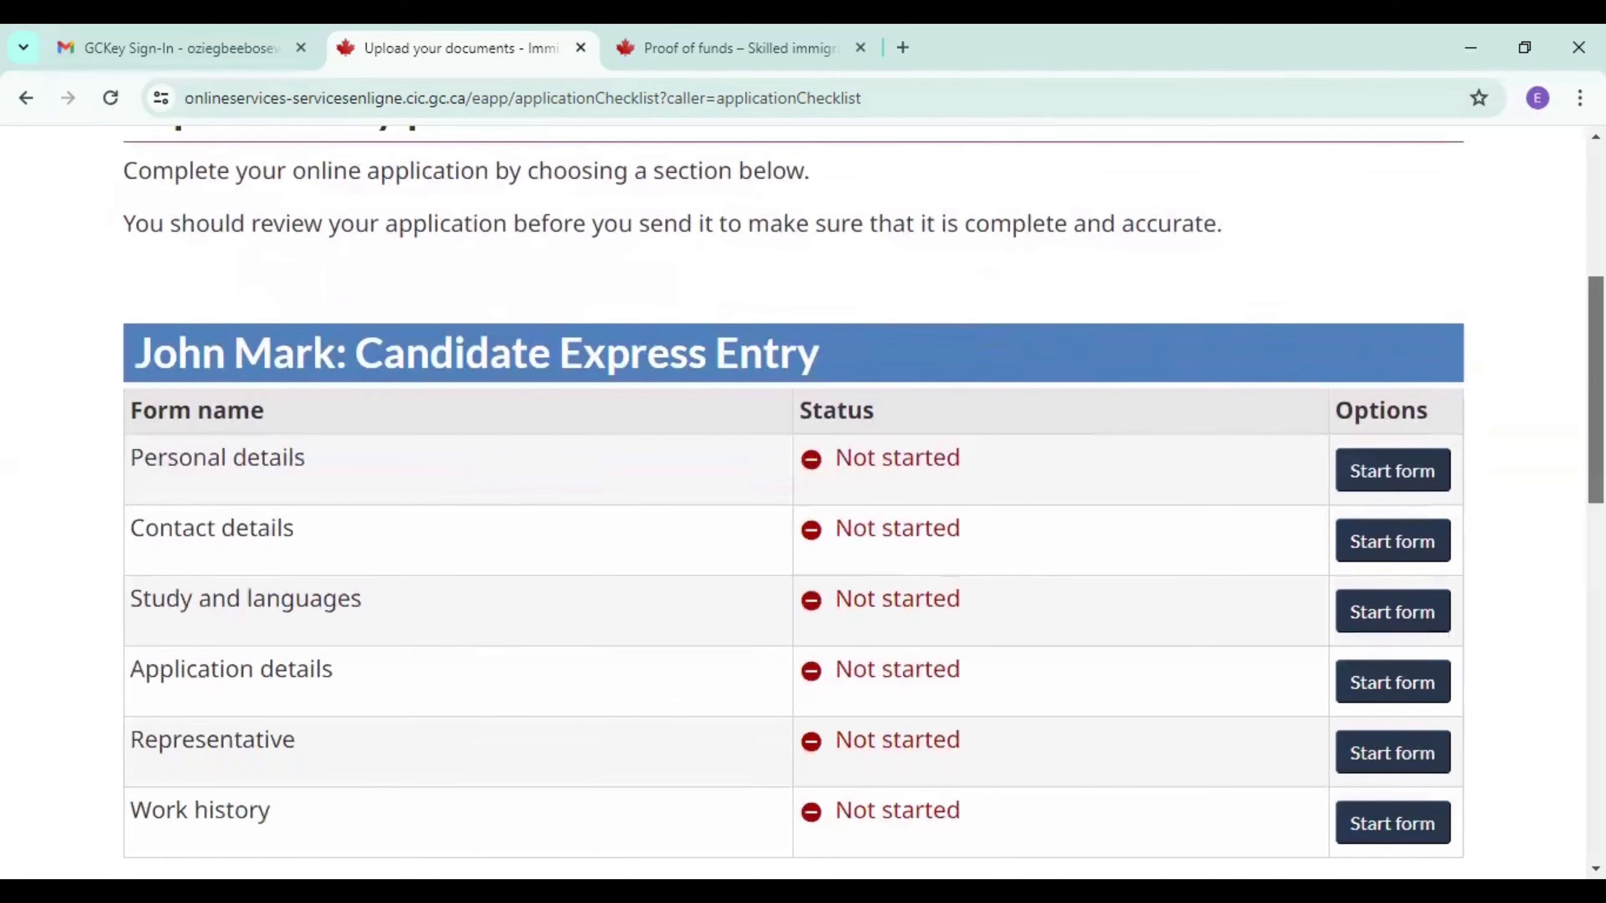
{"action": "scroll", "coordinate": [803, 506], "scroll_direction": "down", "scroll_amount": 7}
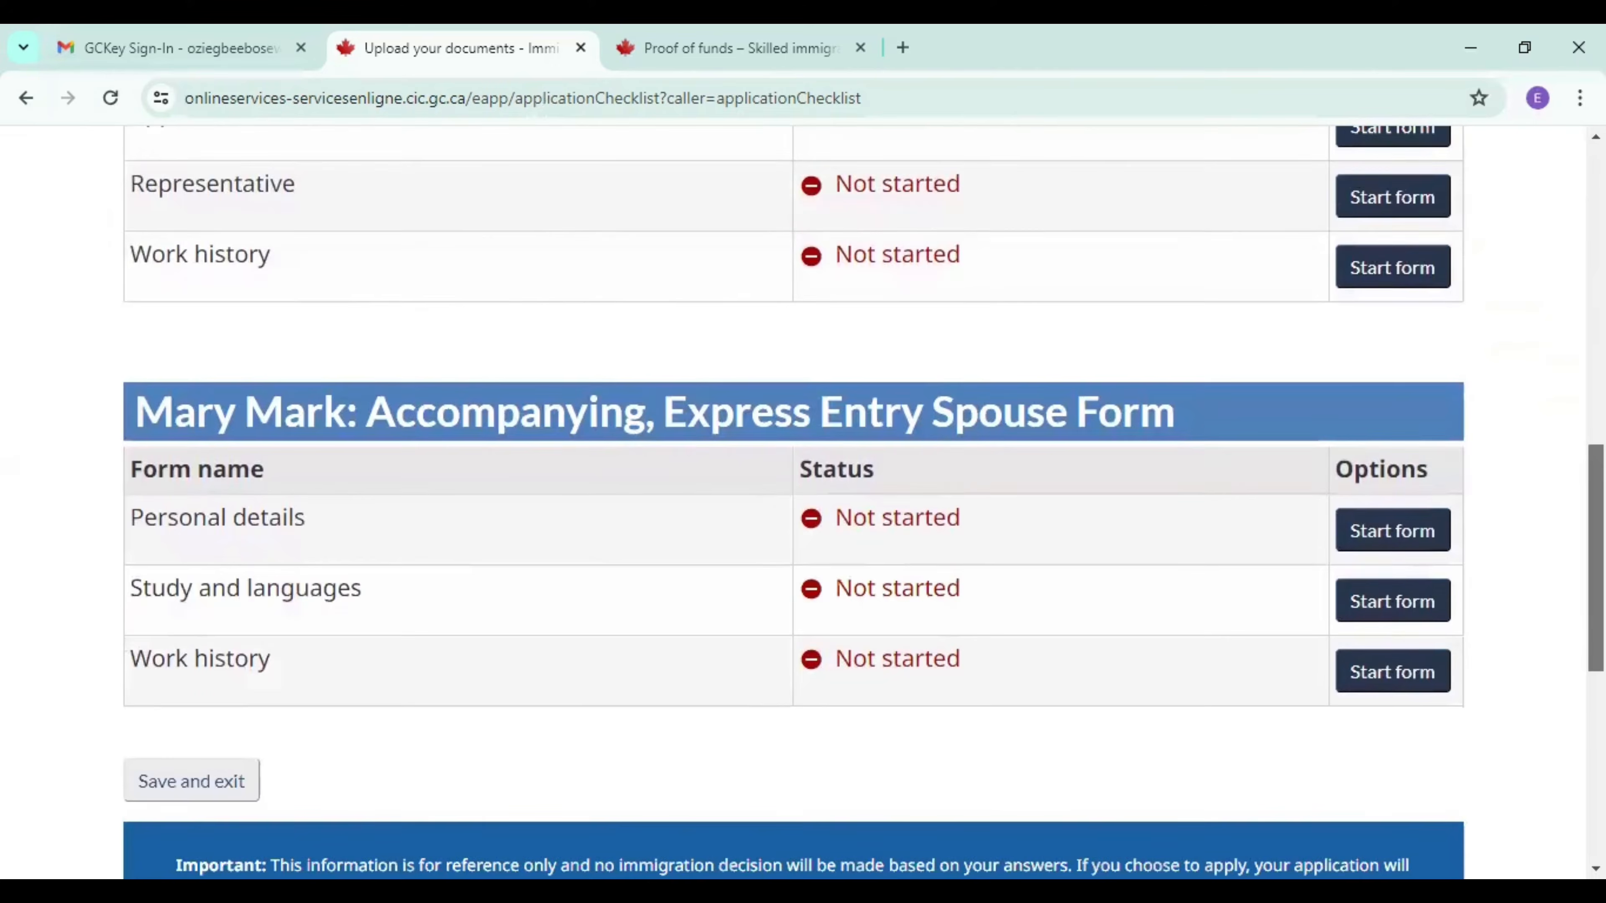
{"action": "scroll", "coordinate": [803, 506], "scroll_direction": "down", "scroll_amount": 2}
{"action": "scroll", "coordinate": [803, 506], "scroll_direction": "up", "scroll_amount": 7}
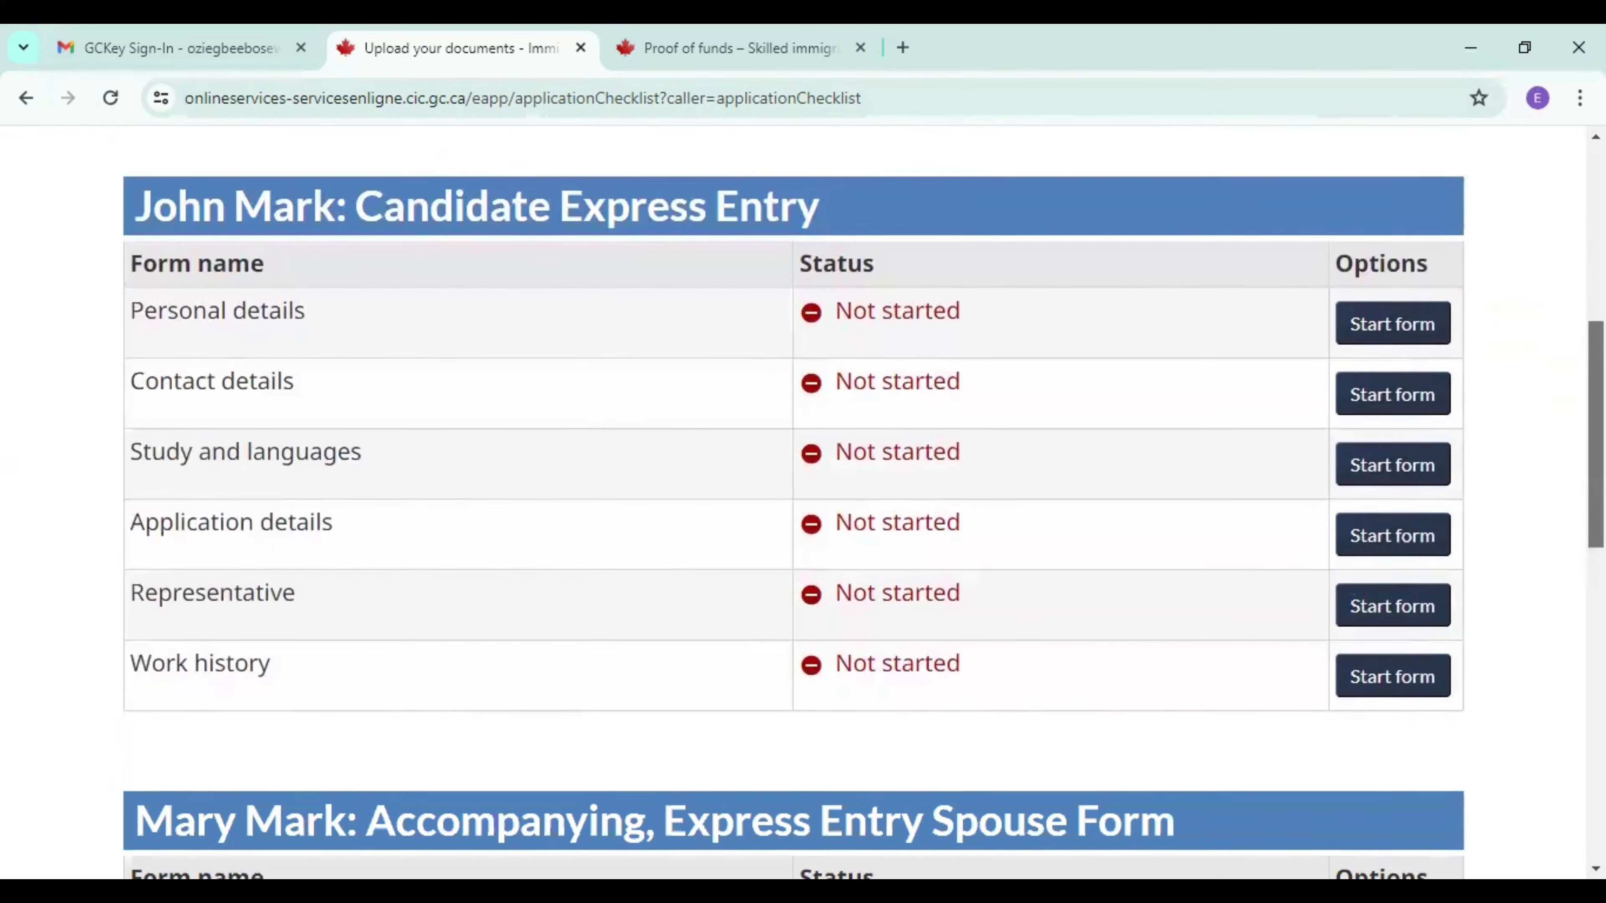
{"action": "scroll", "coordinate": [803, 506], "scroll_direction": "up", "scroll_amount": 3}
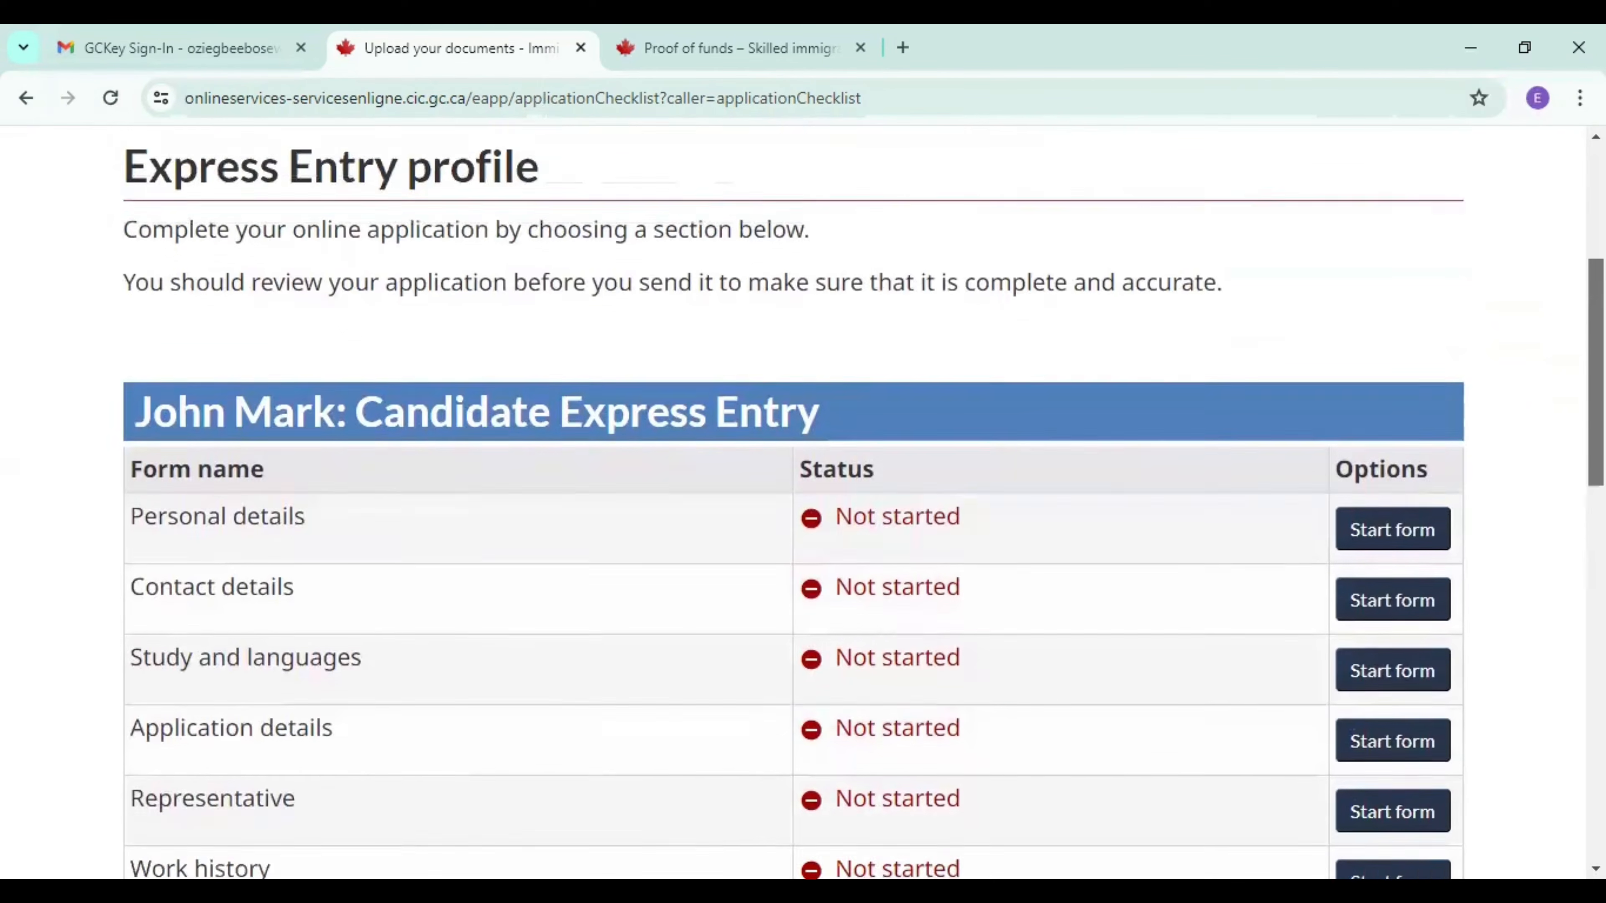
{"action": "scroll", "coordinate": [803, 506], "scroll_direction": "down", "scroll_amount": 2}
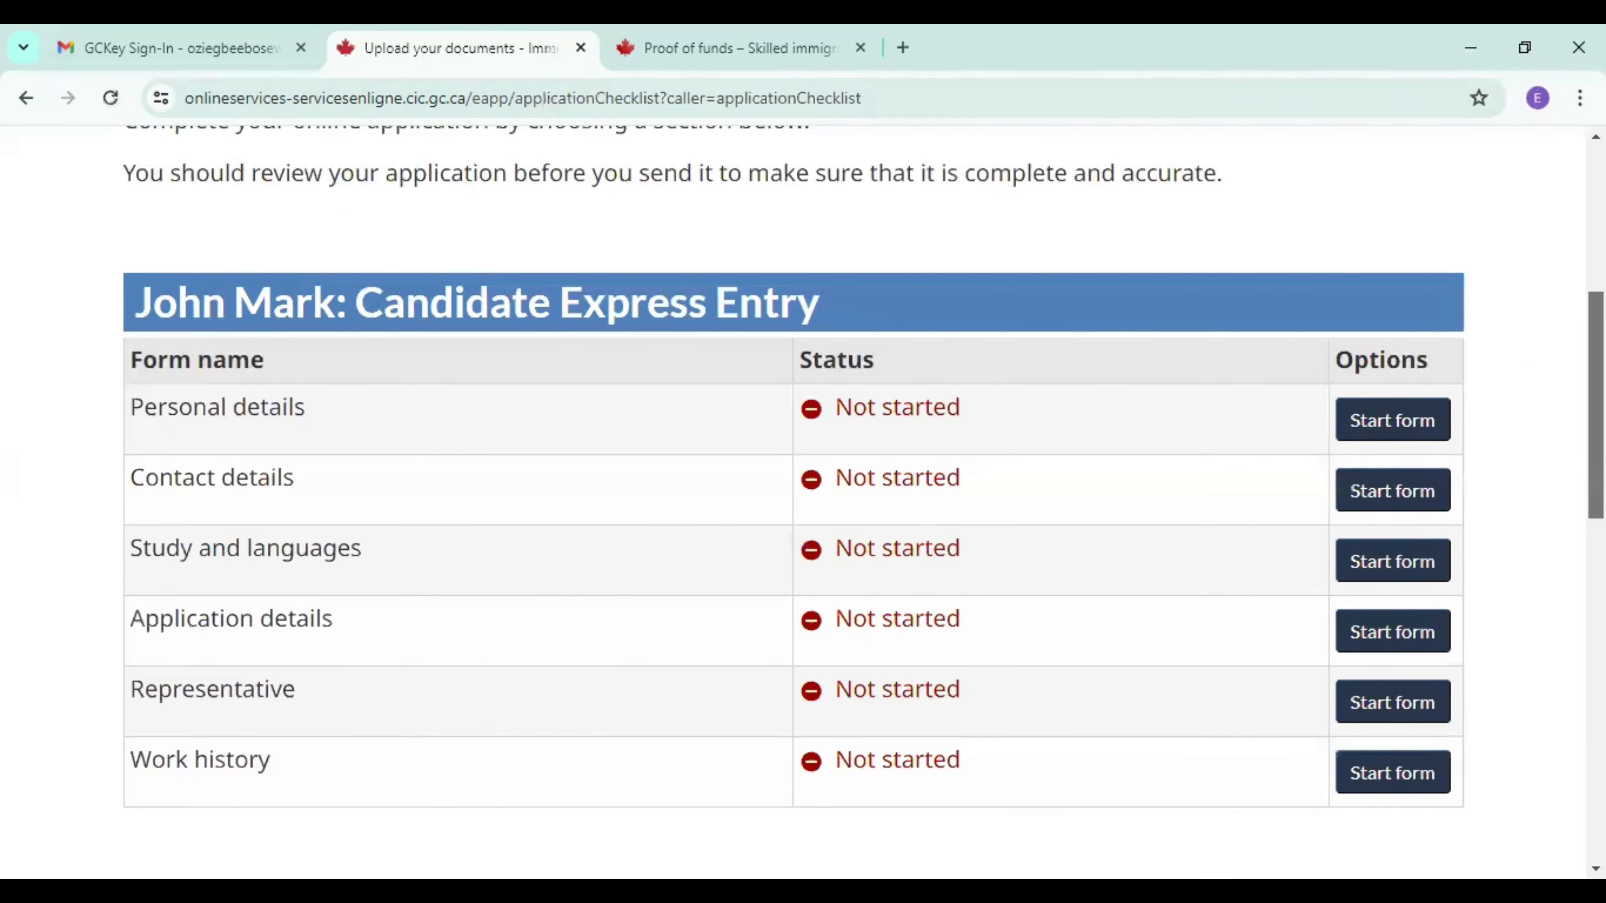
{"action": "scroll", "coordinate": [803, 506], "scroll_direction": "down", "scroll_amount": 9}
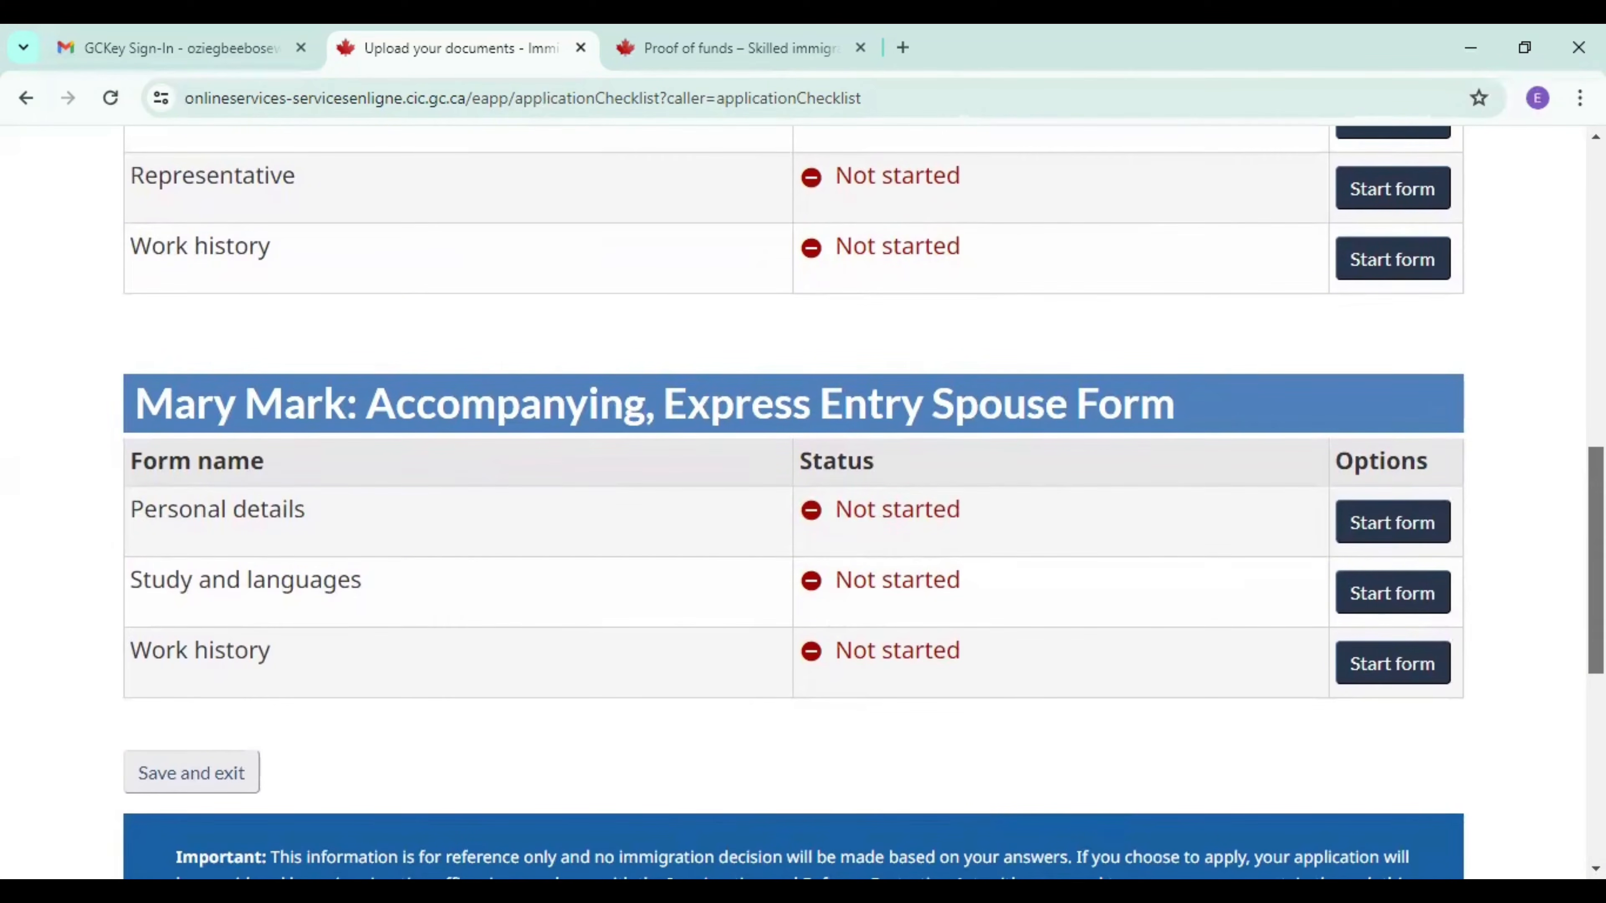
{"action": "scroll", "coordinate": [802, 506], "scroll_direction": "up", "scroll_amount": 13}
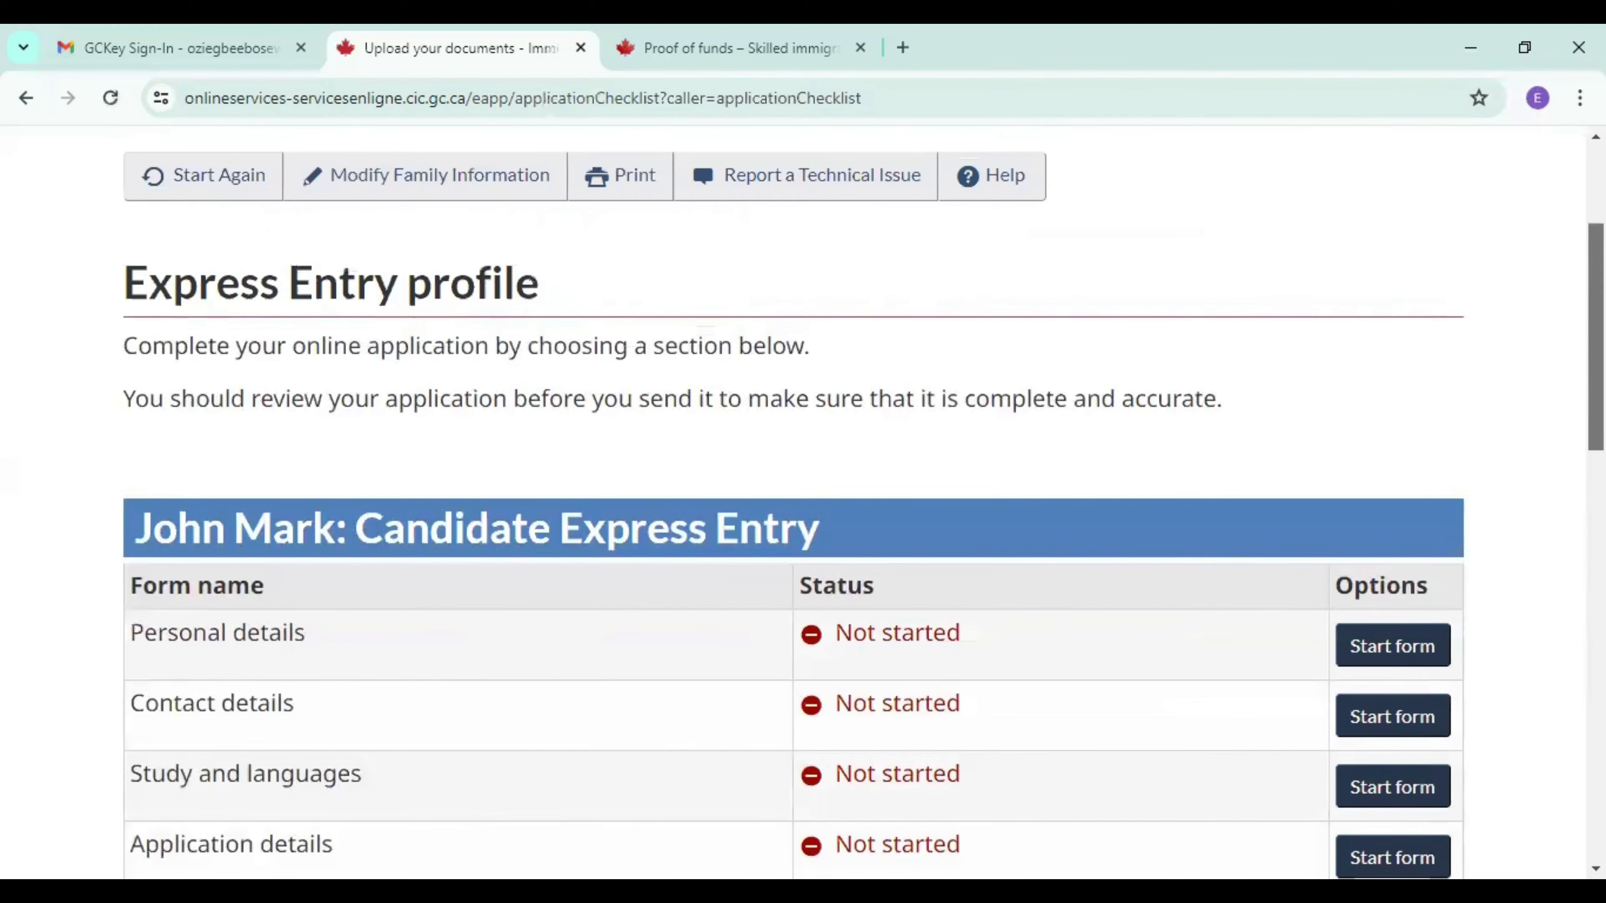
{"action": "scroll", "coordinate": [802, 506], "scroll_direction": "down", "scroll_amount": 2}
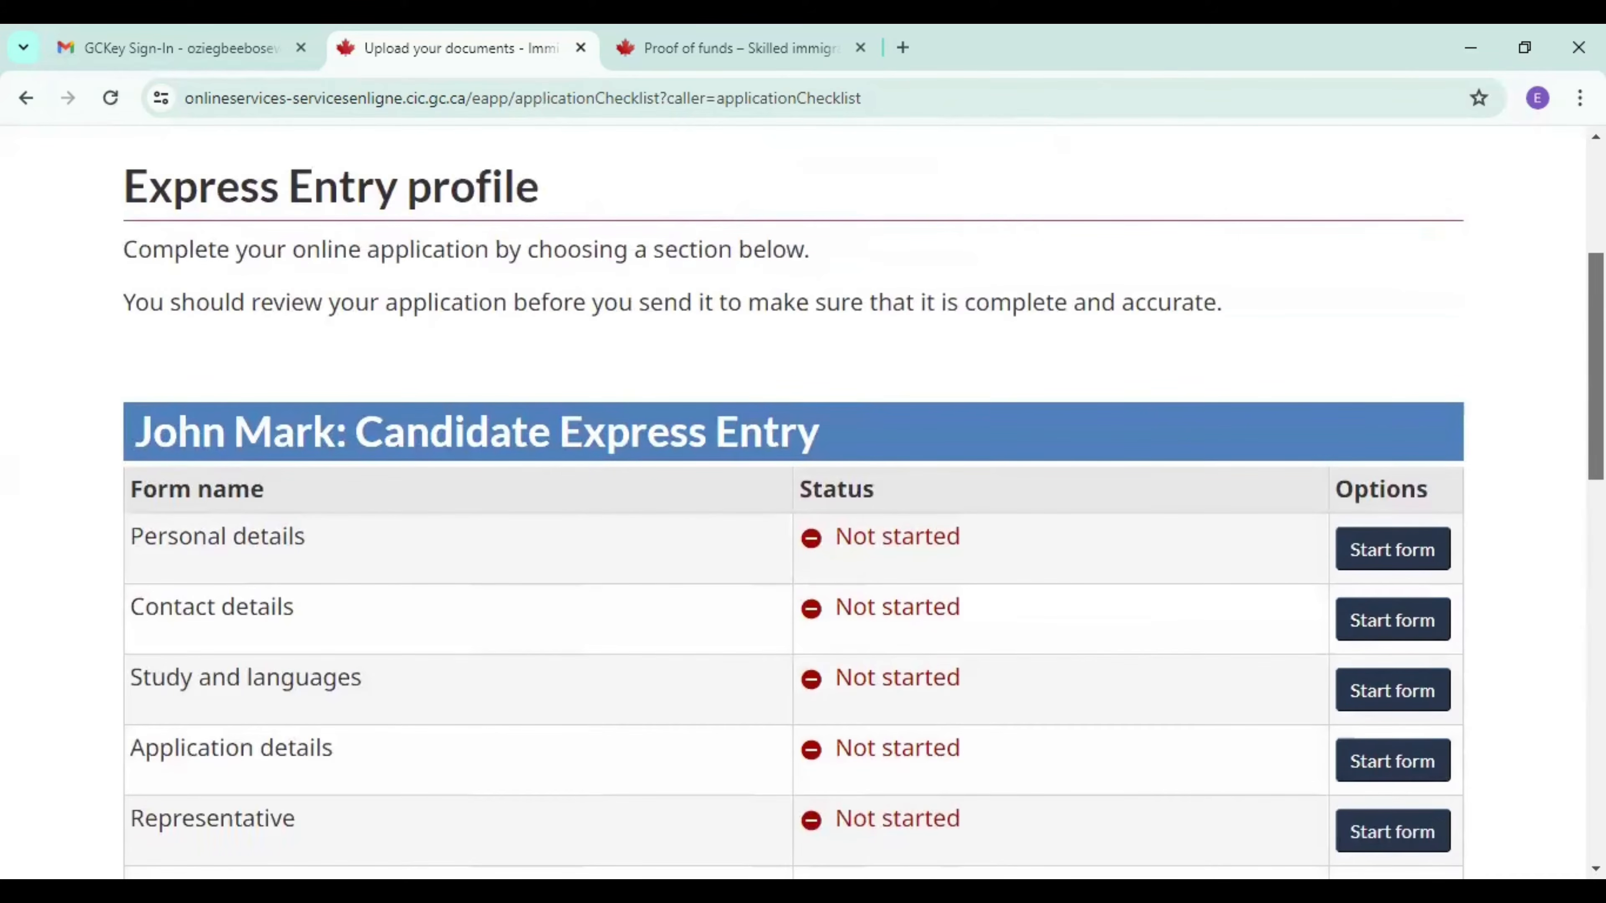
{"action": "scroll", "coordinate": [803, 506], "scroll_direction": "down", "scroll_amount": 5}
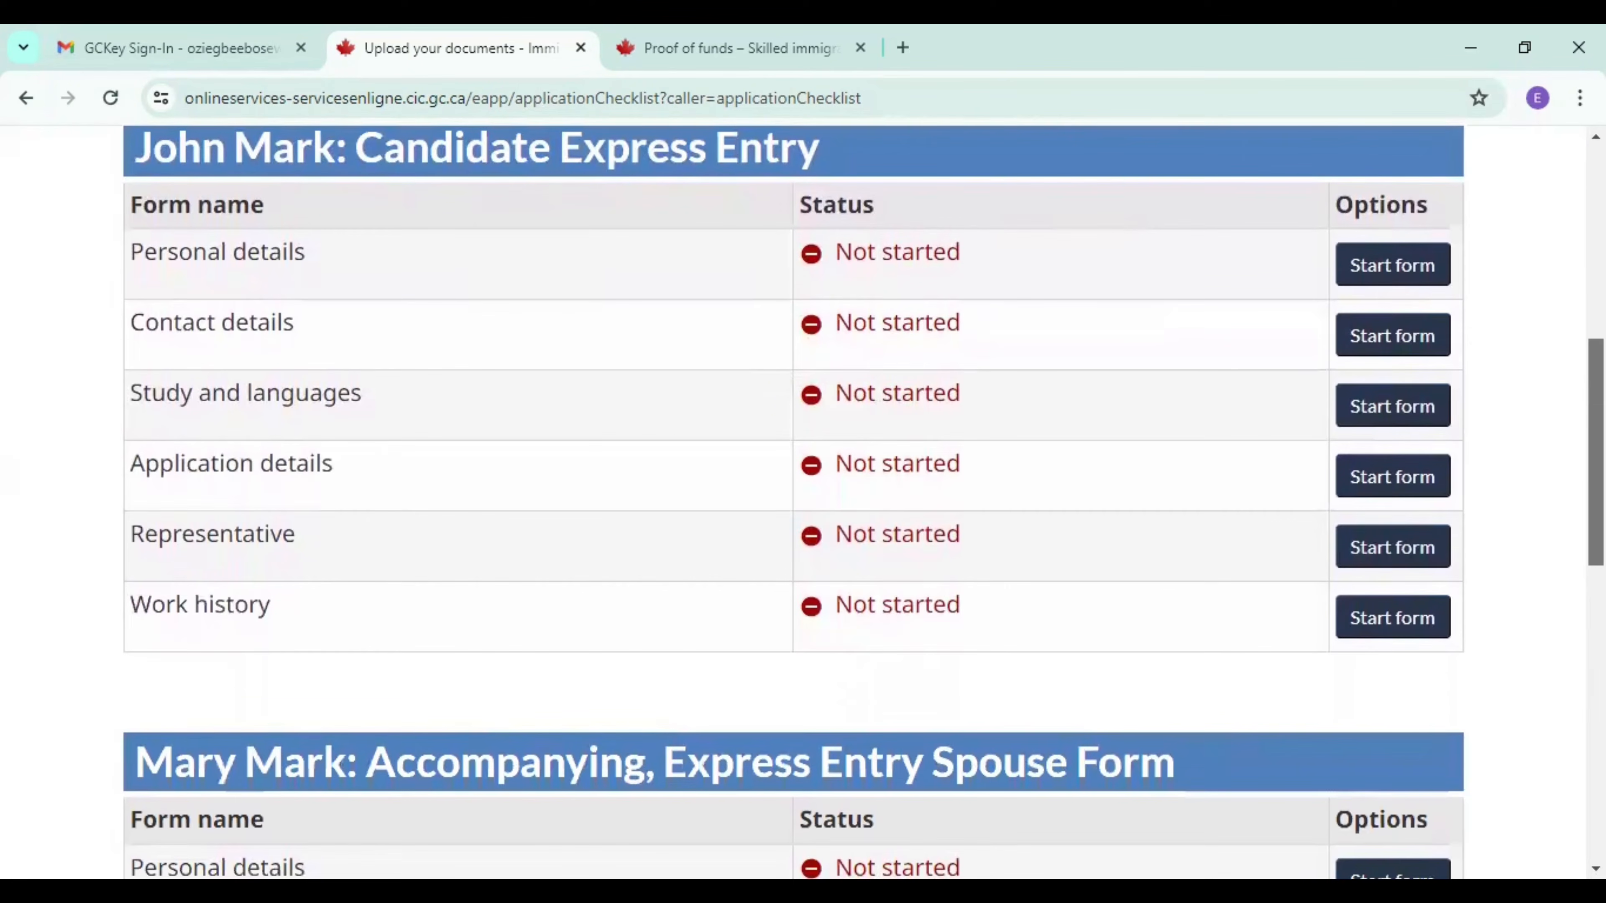
{"action": "scroll", "coordinate": [803, 506], "scroll_direction": "down", "scroll_amount": 3}
{"action": "scroll", "coordinate": [803, 506], "scroll_direction": "up", "scroll_amount": 5}
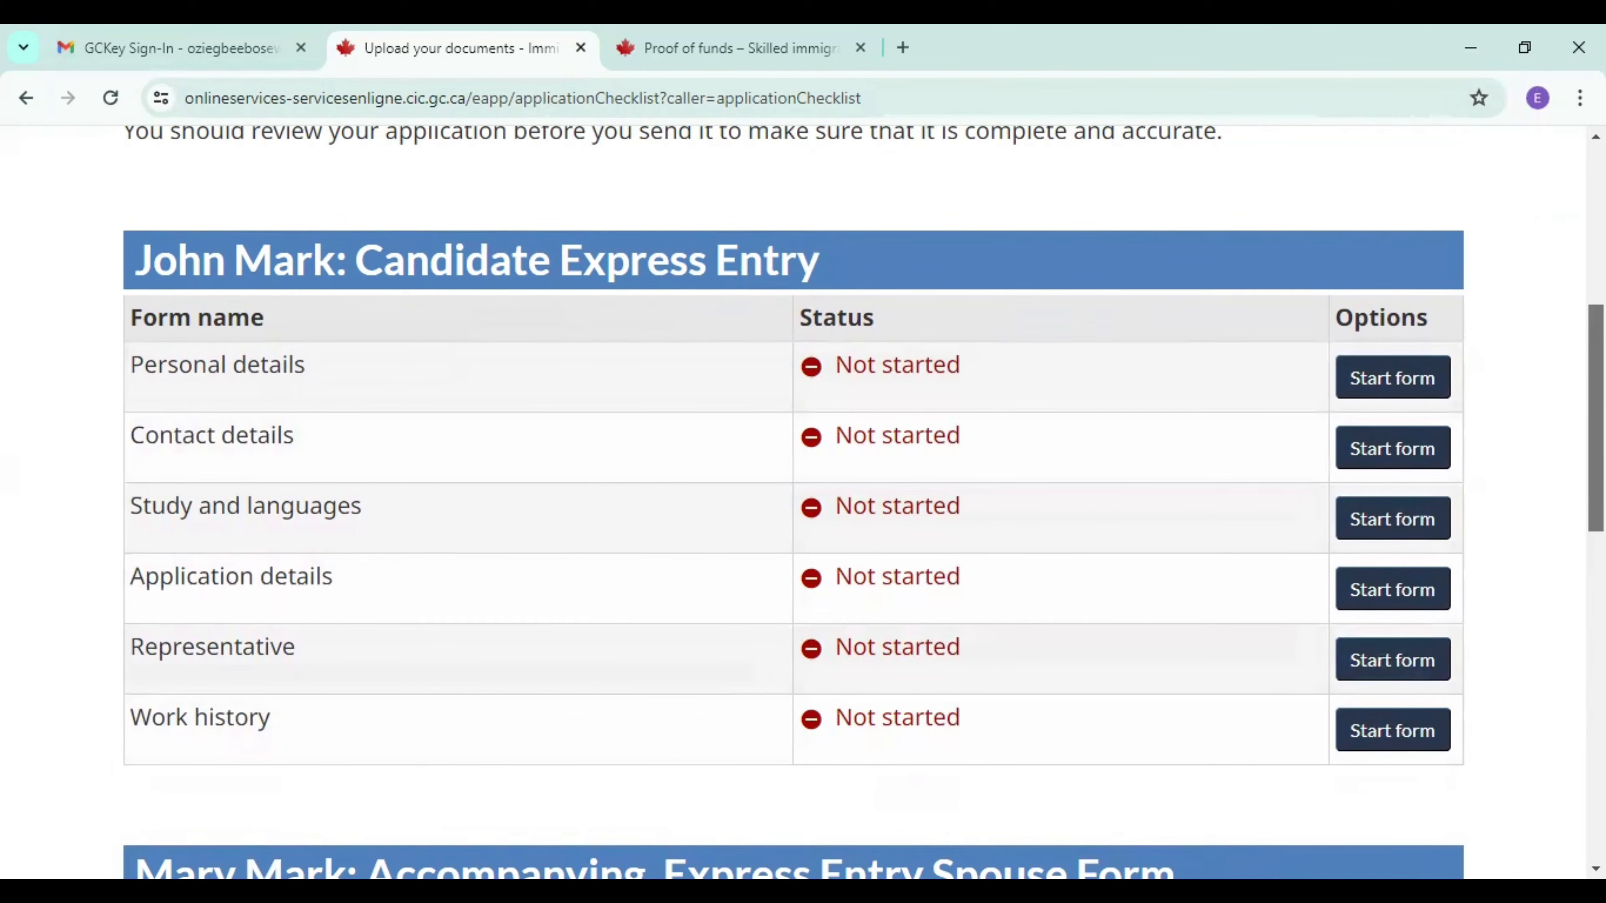
{"action": "scroll", "coordinate": [794, 500], "scroll_direction": "down", "scroll_amount": 2}
{"action": "scroll", "coordinate": [794, 500], "scroll_direction": "up", "scroll_amount": 2}
{"action": "scroll", "coordinate": [794, 499], "scroll_direction": "down", "scroll_amount": 1}
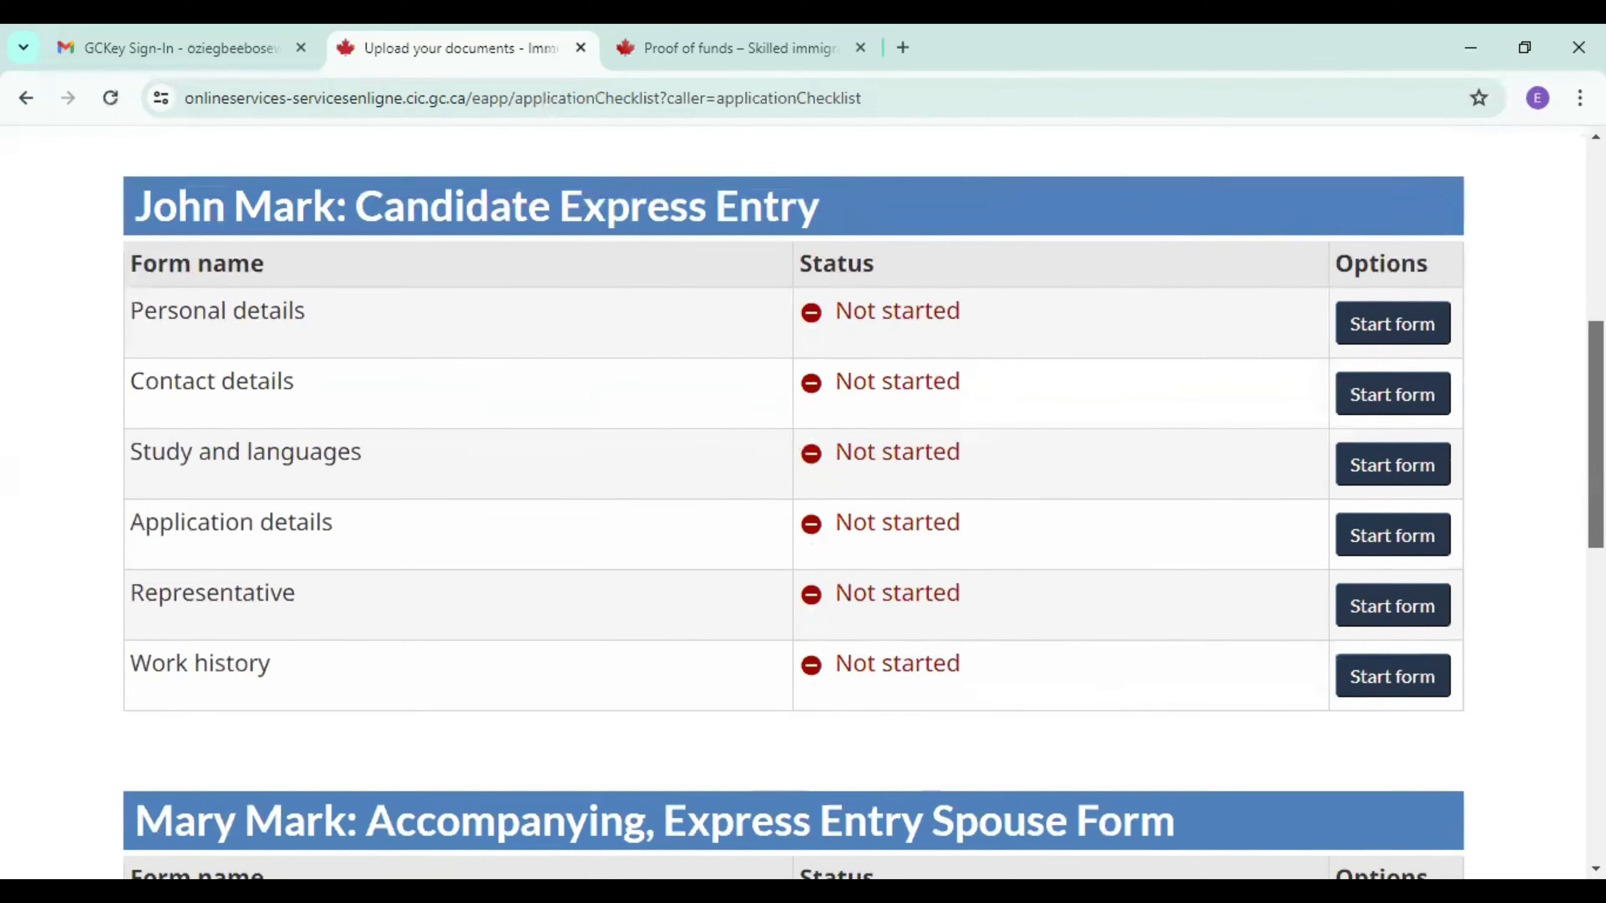
Start the candidate's Representative form and bring up its question about appointing a representative.
{"action": "scroll", "coordinate": [794, 500], "scroll_direction": "down", "scroll_amount": 1}
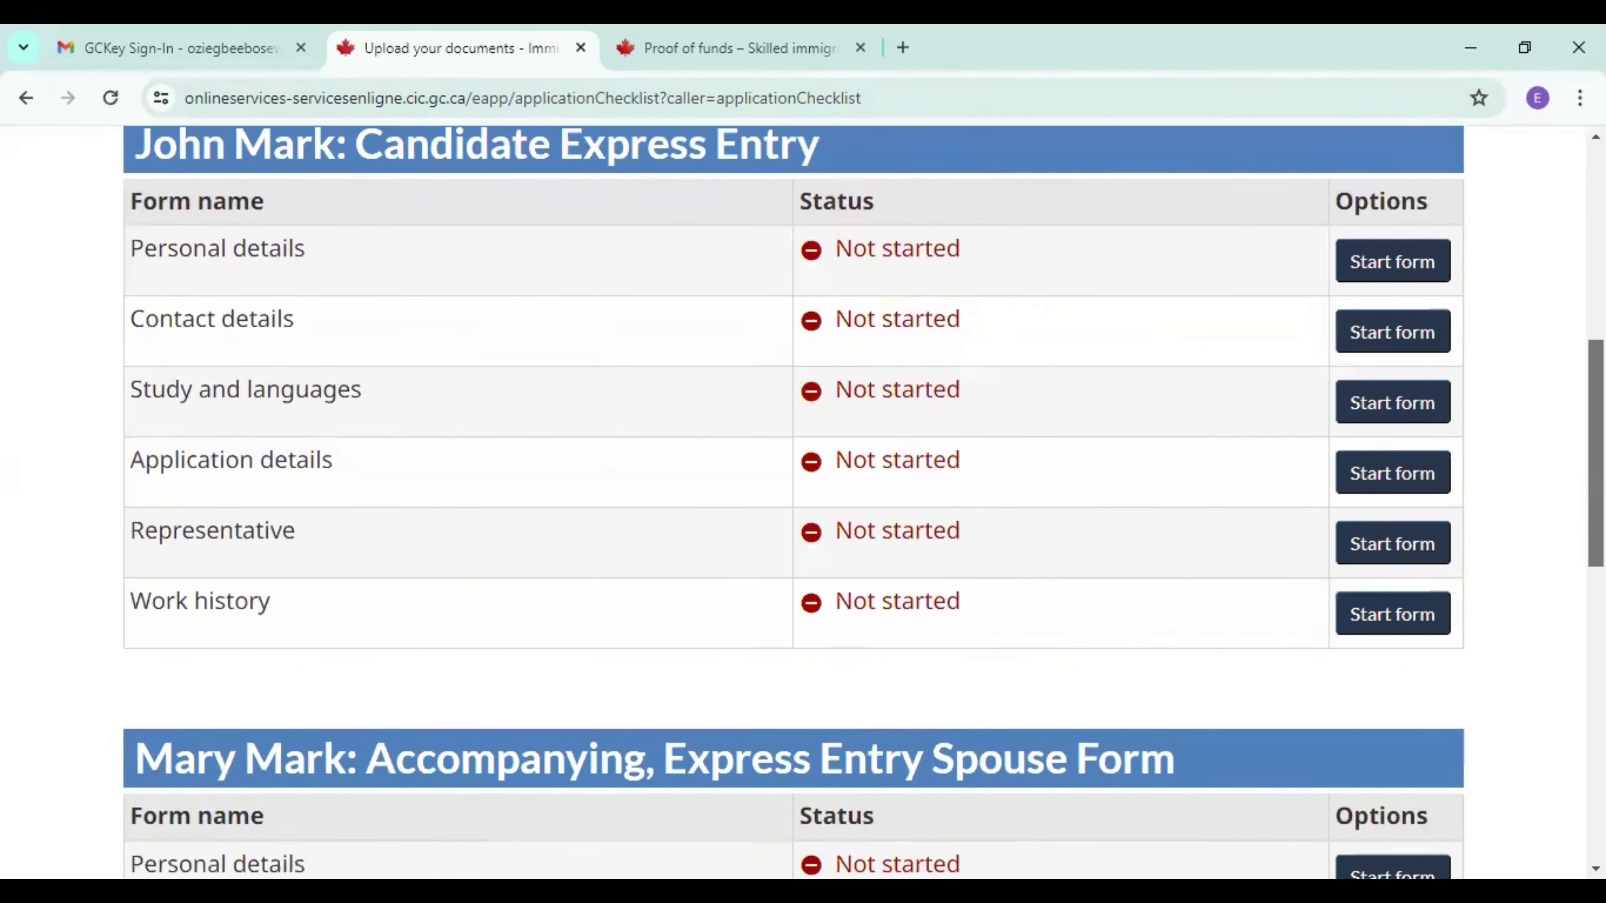
{"action": "left_click", "coordinate": [1391, 549]}
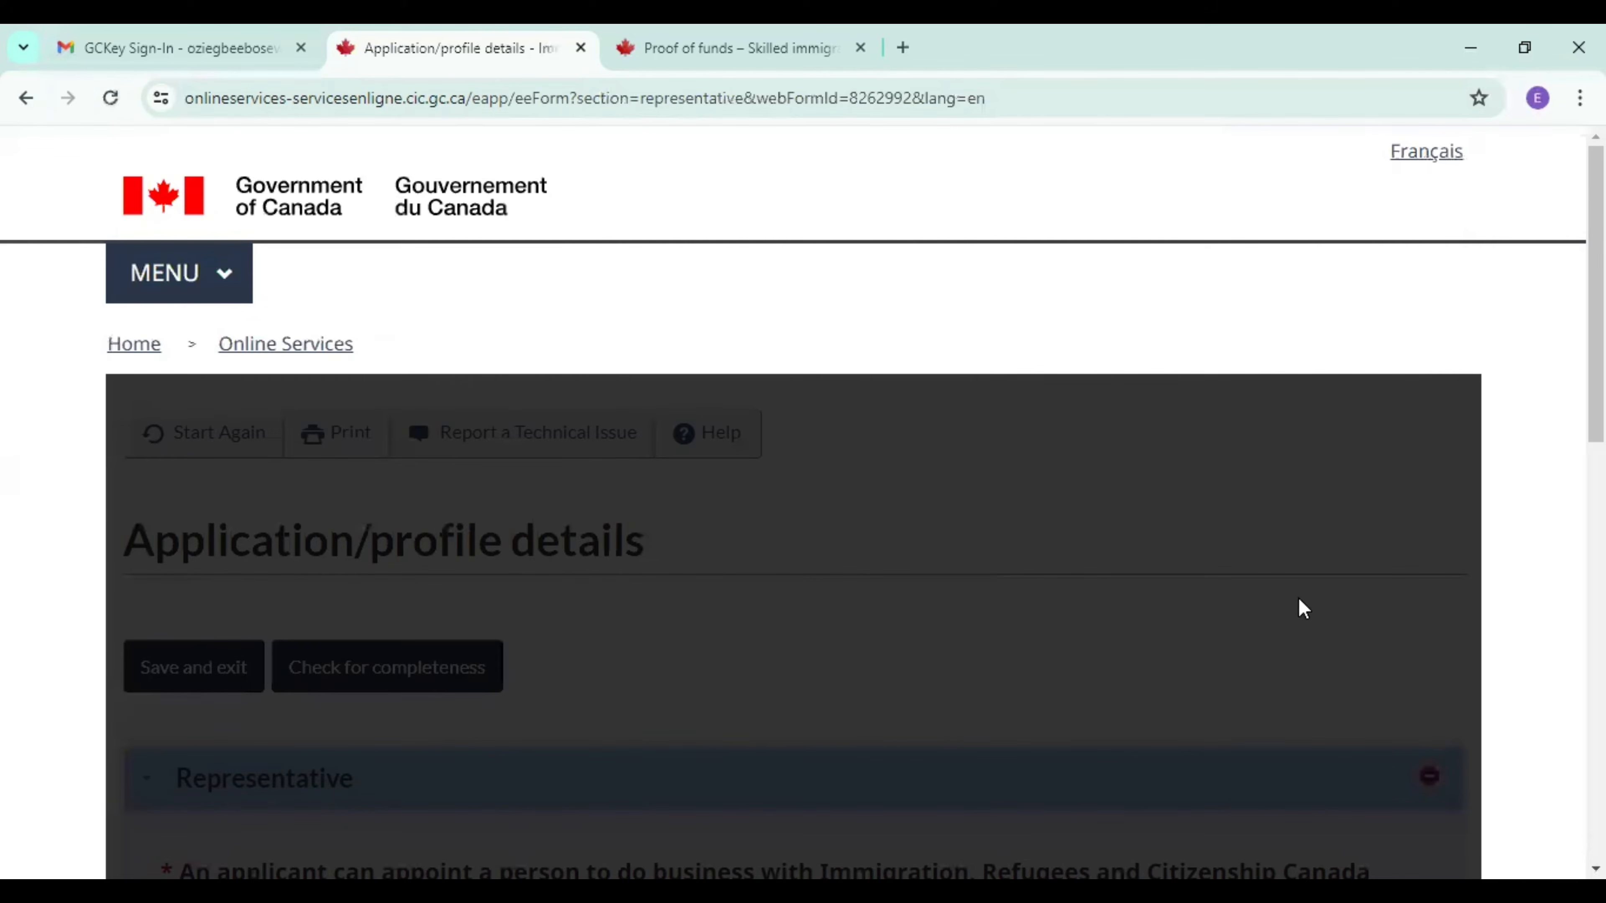
{"action": "scroll", "coordinate": [775, 526], "scroll_direction": "down", "scroll_amount": 6}
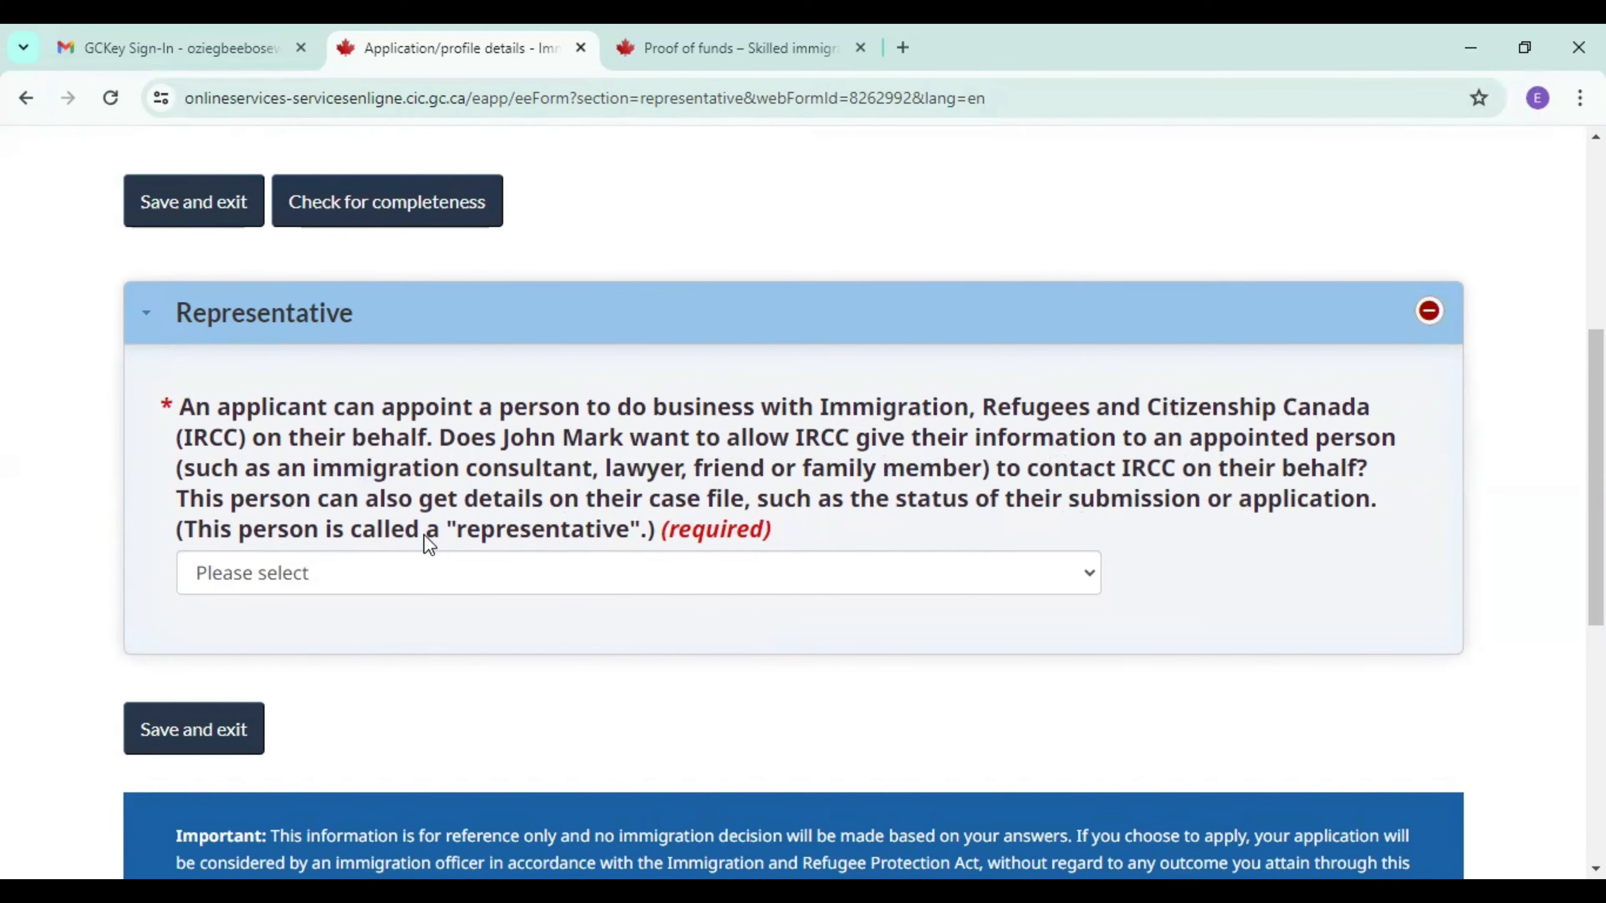
Answer No to the question about appointing a representative for the candidate, and save and exit the Representative form.
{"action": "left_click", "coordinate": [621, 587]}
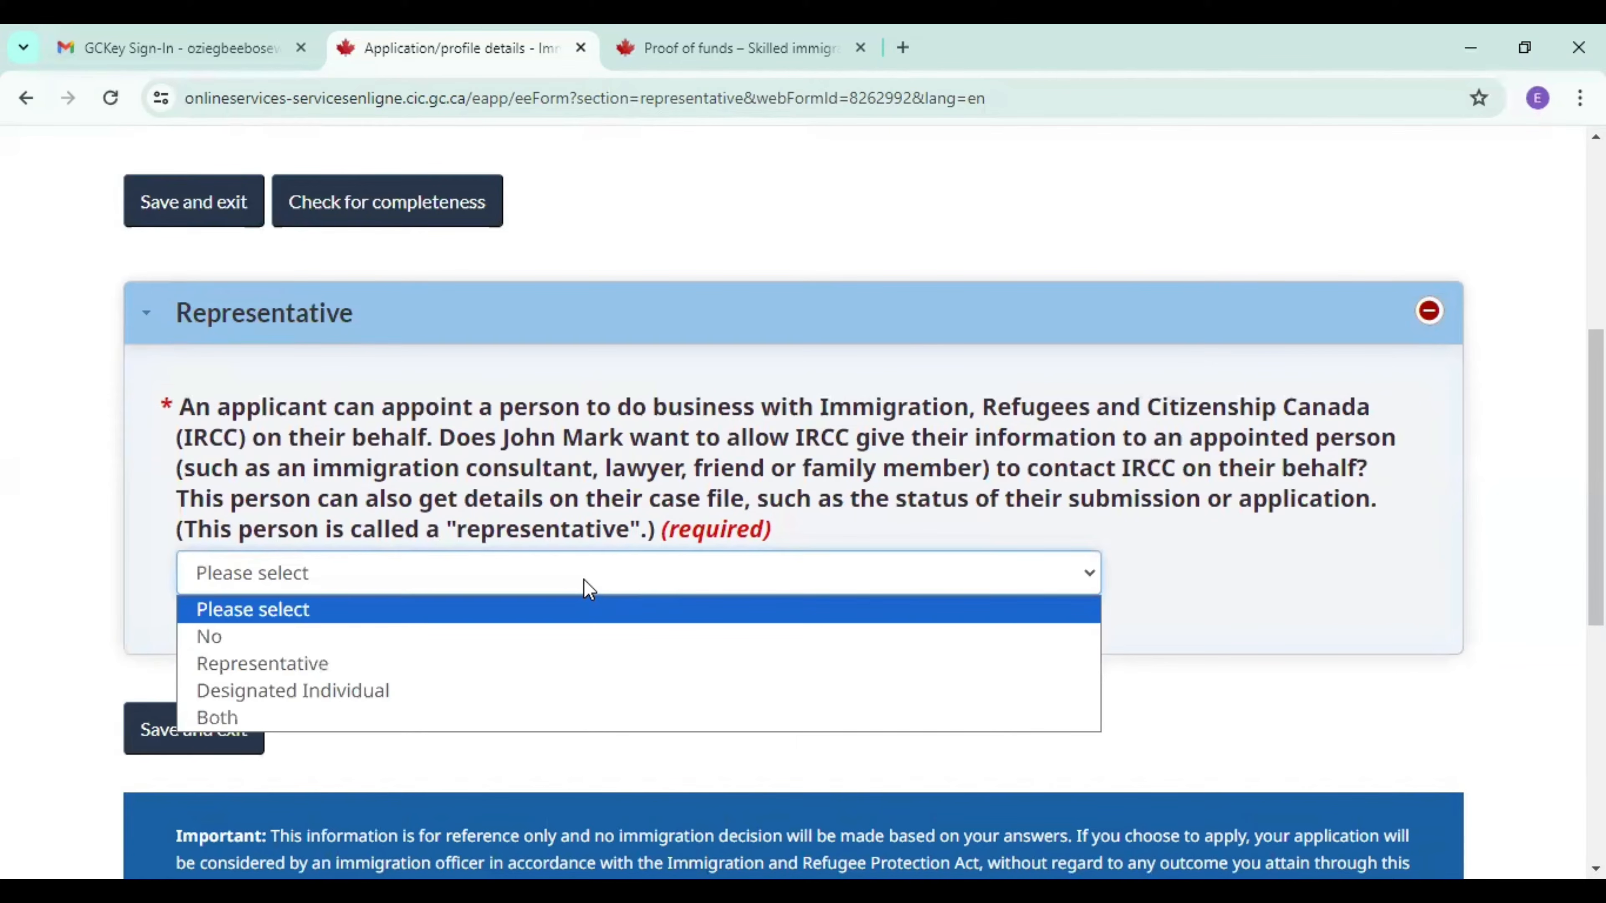
{"action": "left_click", "coordinate": [491, 629]}
{"action": "left_click", "coordinate": [194, 746]}
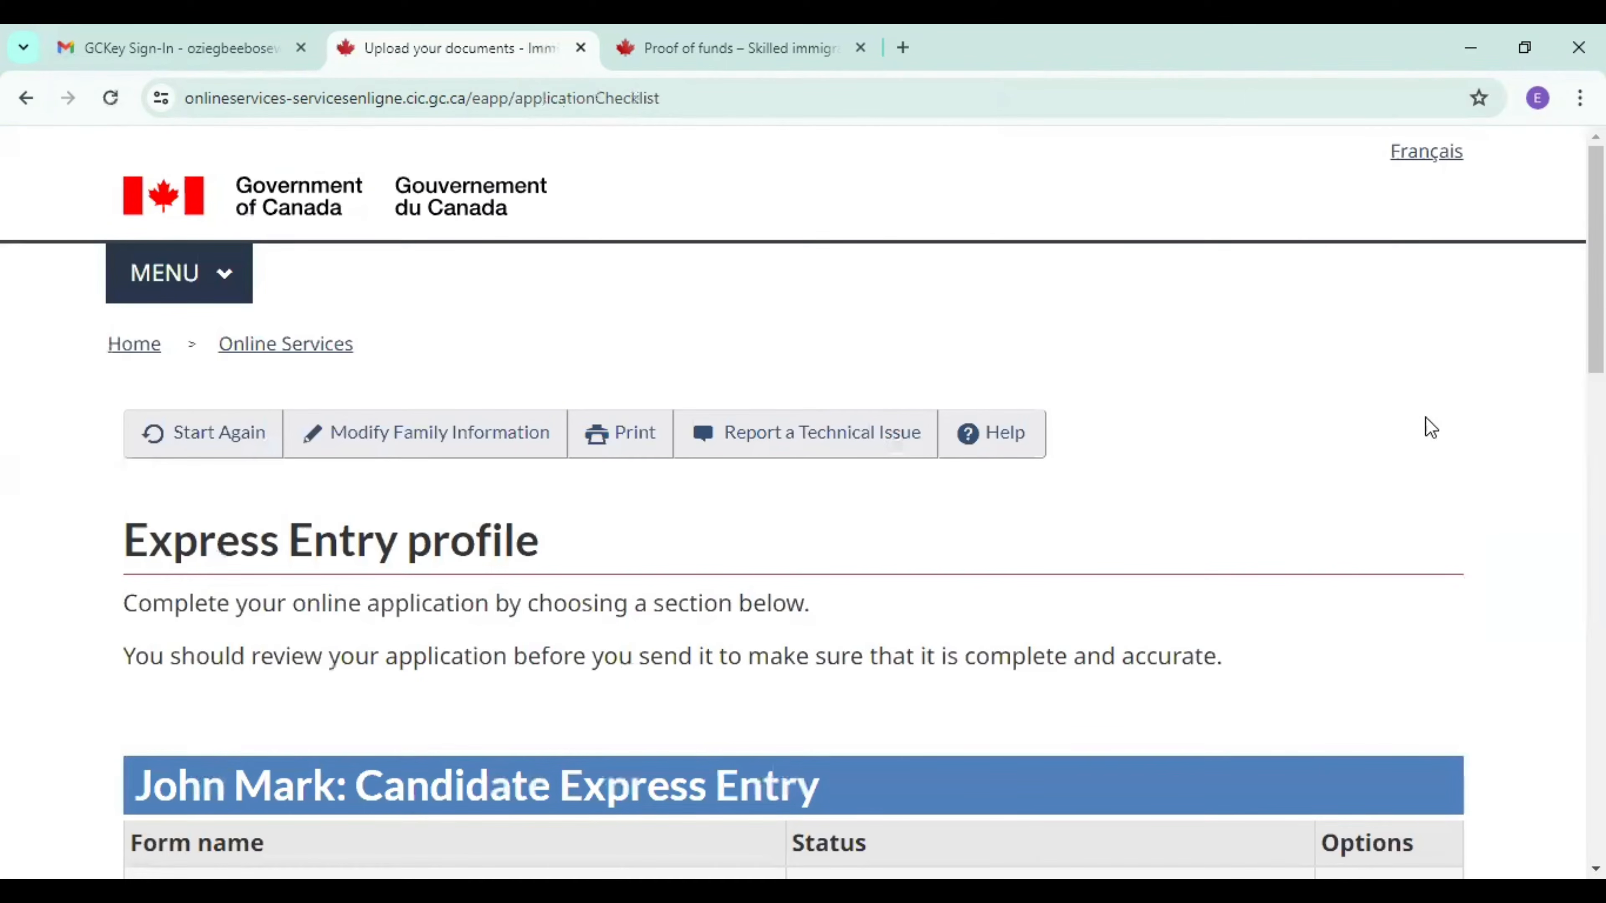
Start the candidate's Contact details form, set the language of correspondence to English, and continue to the email address section.
{"action": "scroll", "coordinate": [802, 506], "scroll_direction": "down", "scroll_amount": 10}
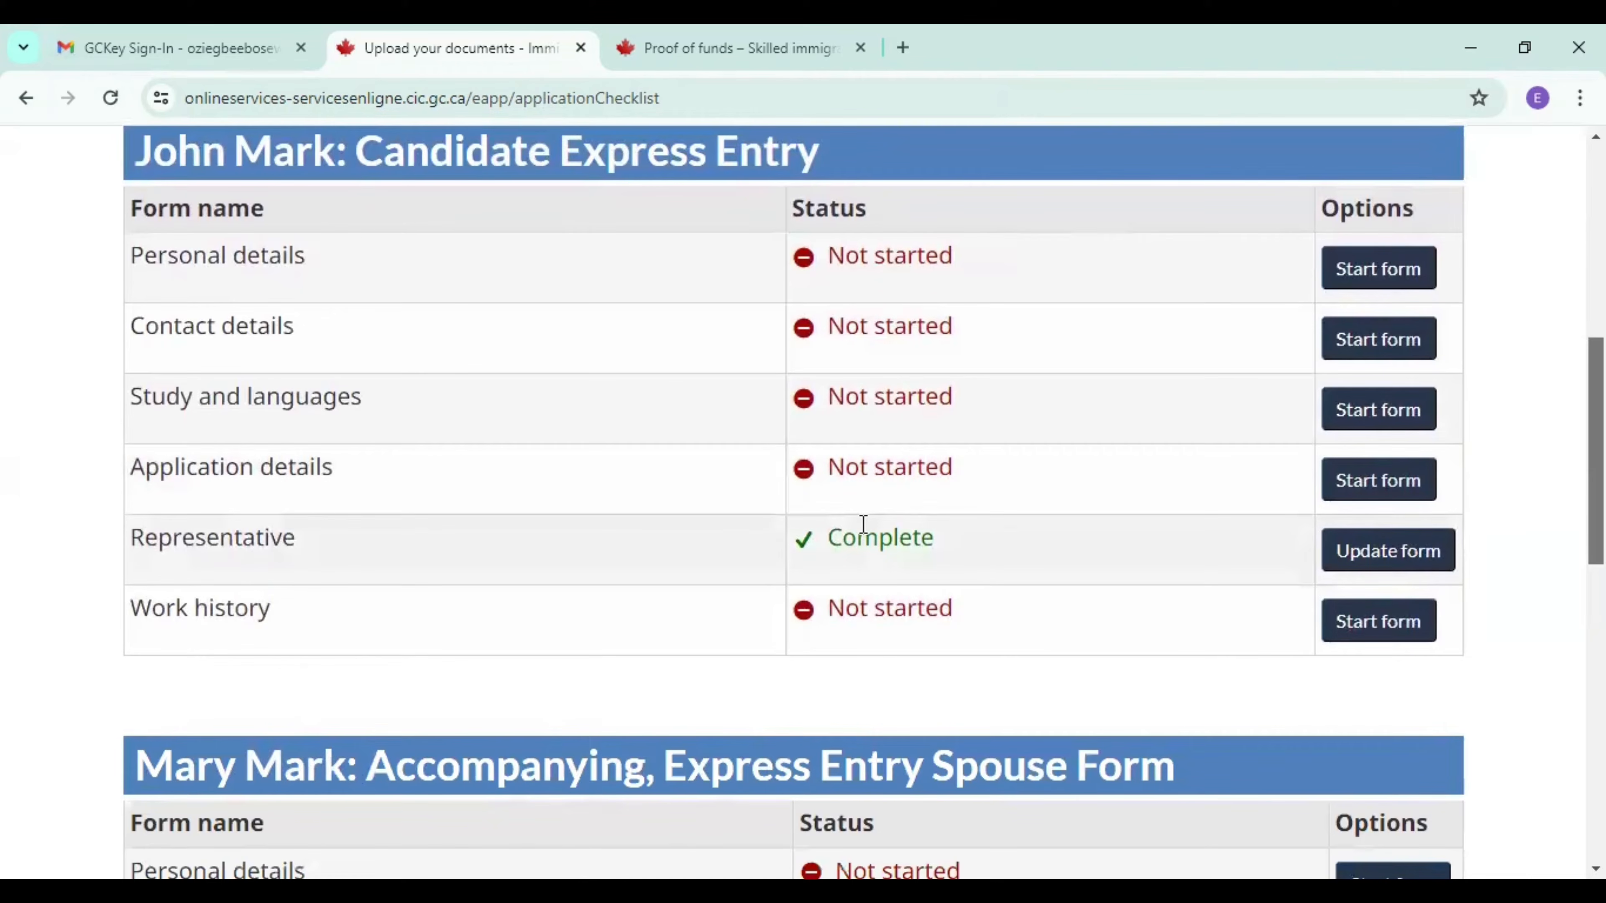
{"action": "left_click", "coordinate": [1375, 349]}
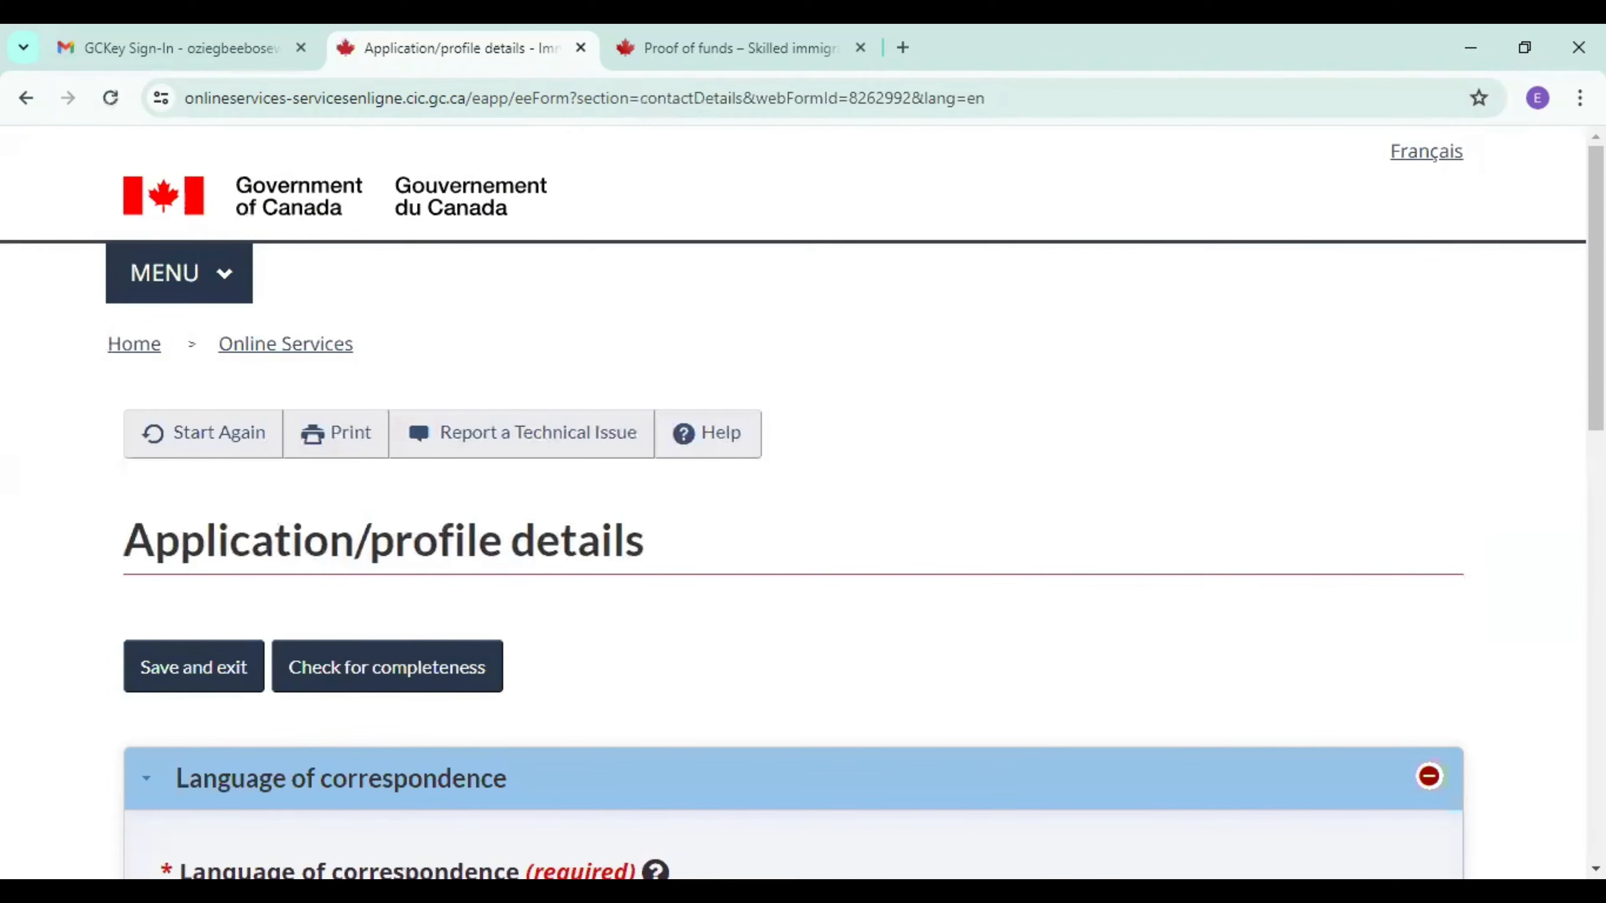
{"action": "scroll", "coordinate": [765, 569], "scroll_direction": "down", "scroll_amount": 6}
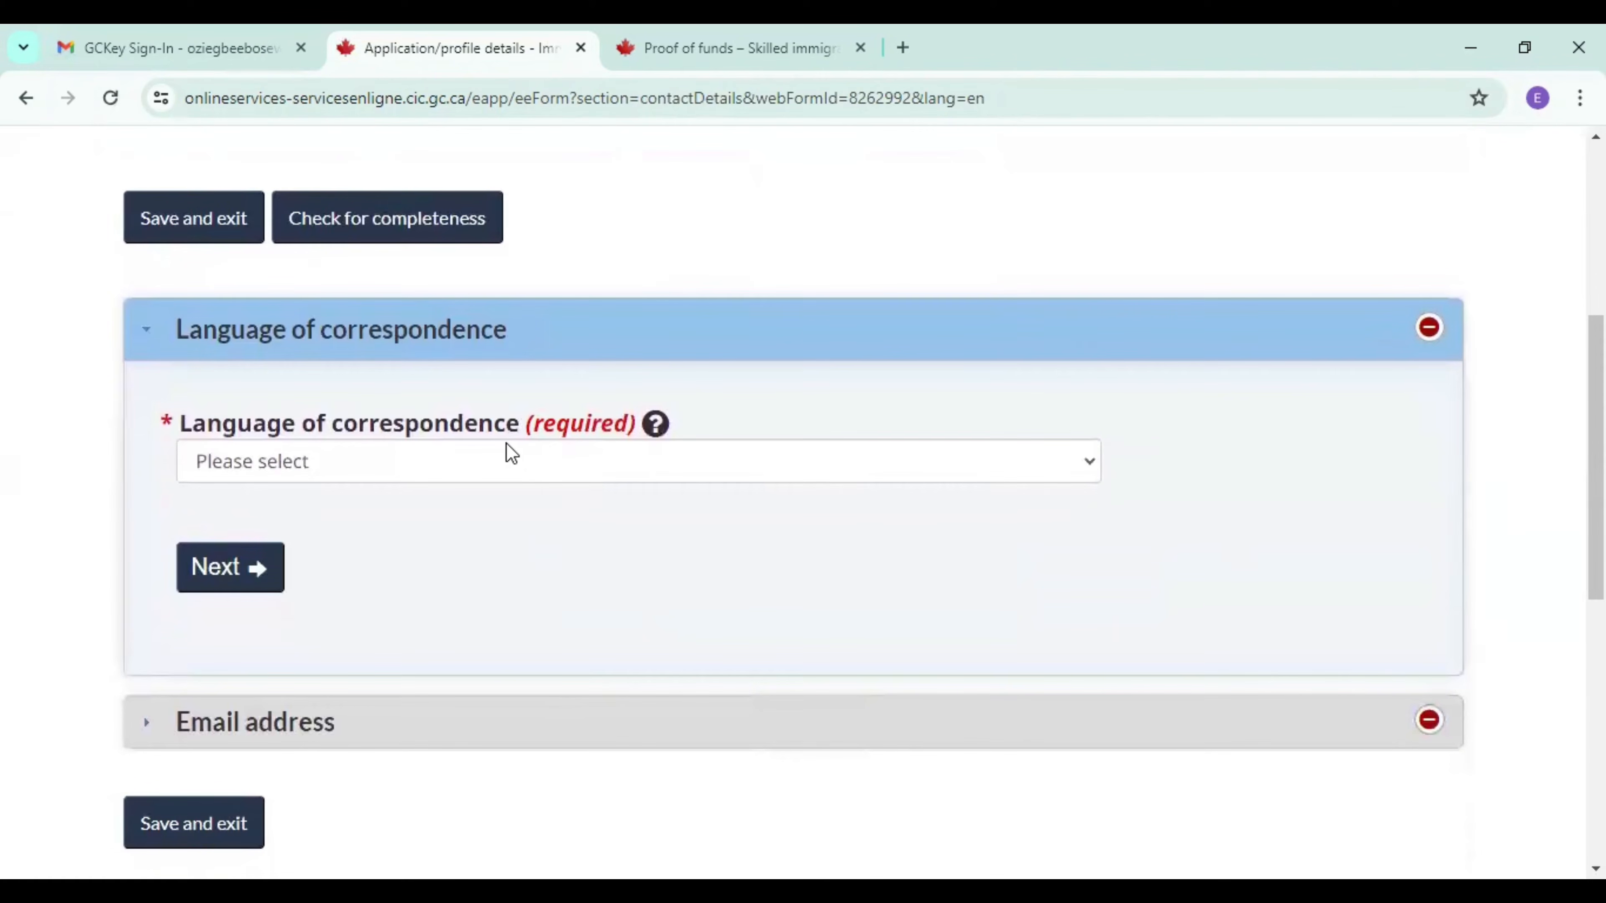
{"action": "left_click", "coordinate": [500, 468]}
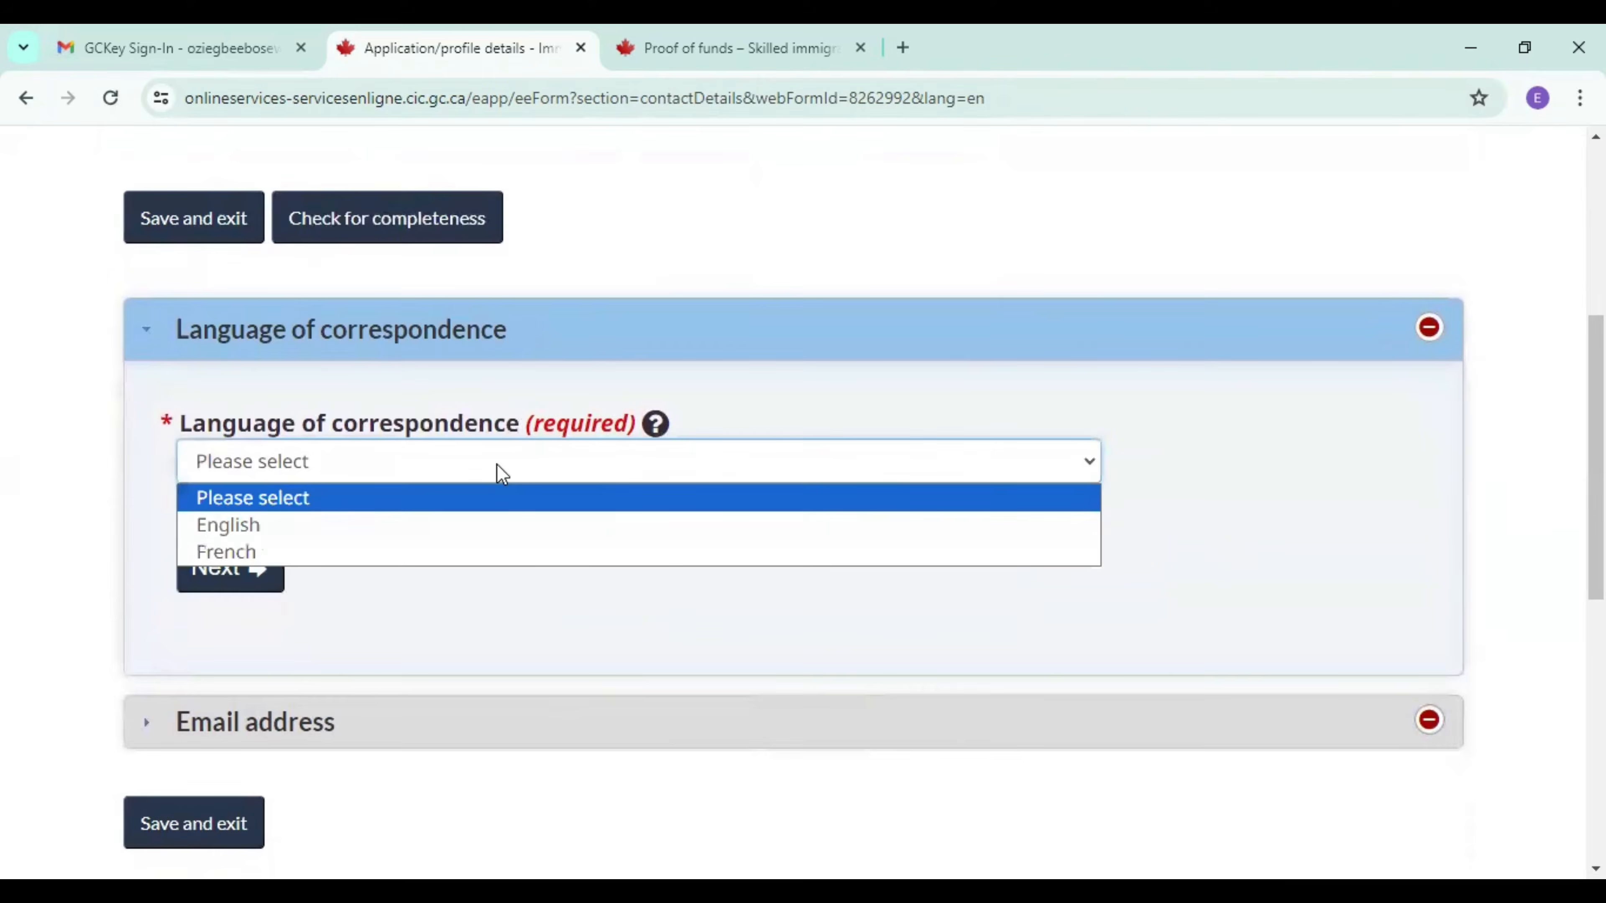
{"action": "left_click", "coordinate": [365, 538]}
{"action": "left_click", "coordinate": [232, 587]}
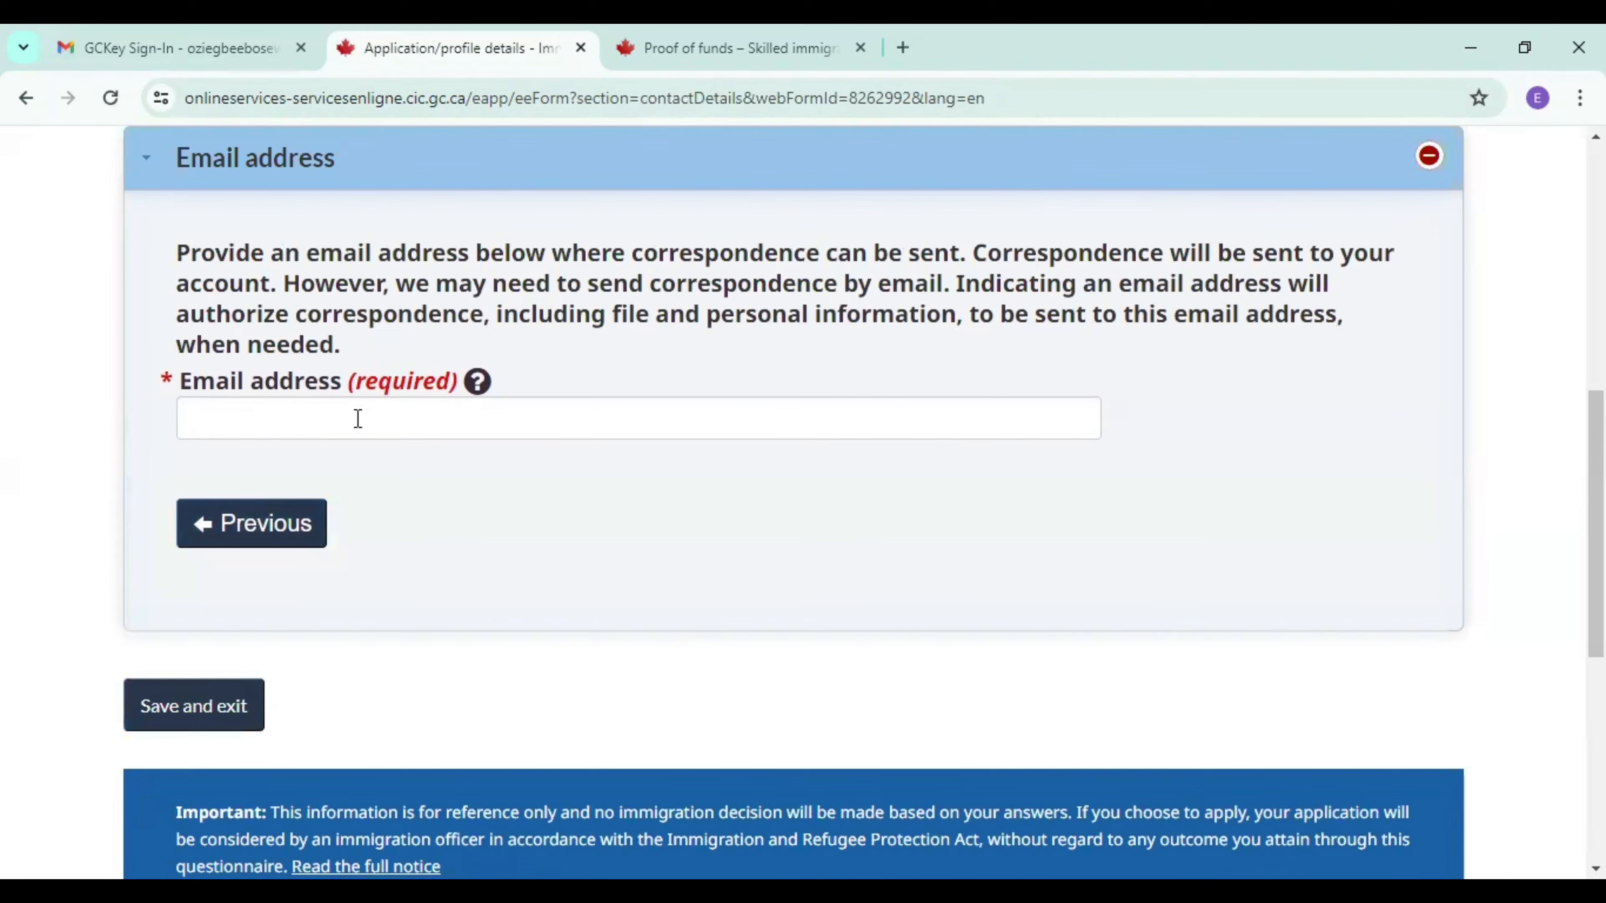
Enter the candidate's email address from the saved suggestion, and save and exit the Contact details form.
{"action": "left_click", "coordinate": [358, 418]}
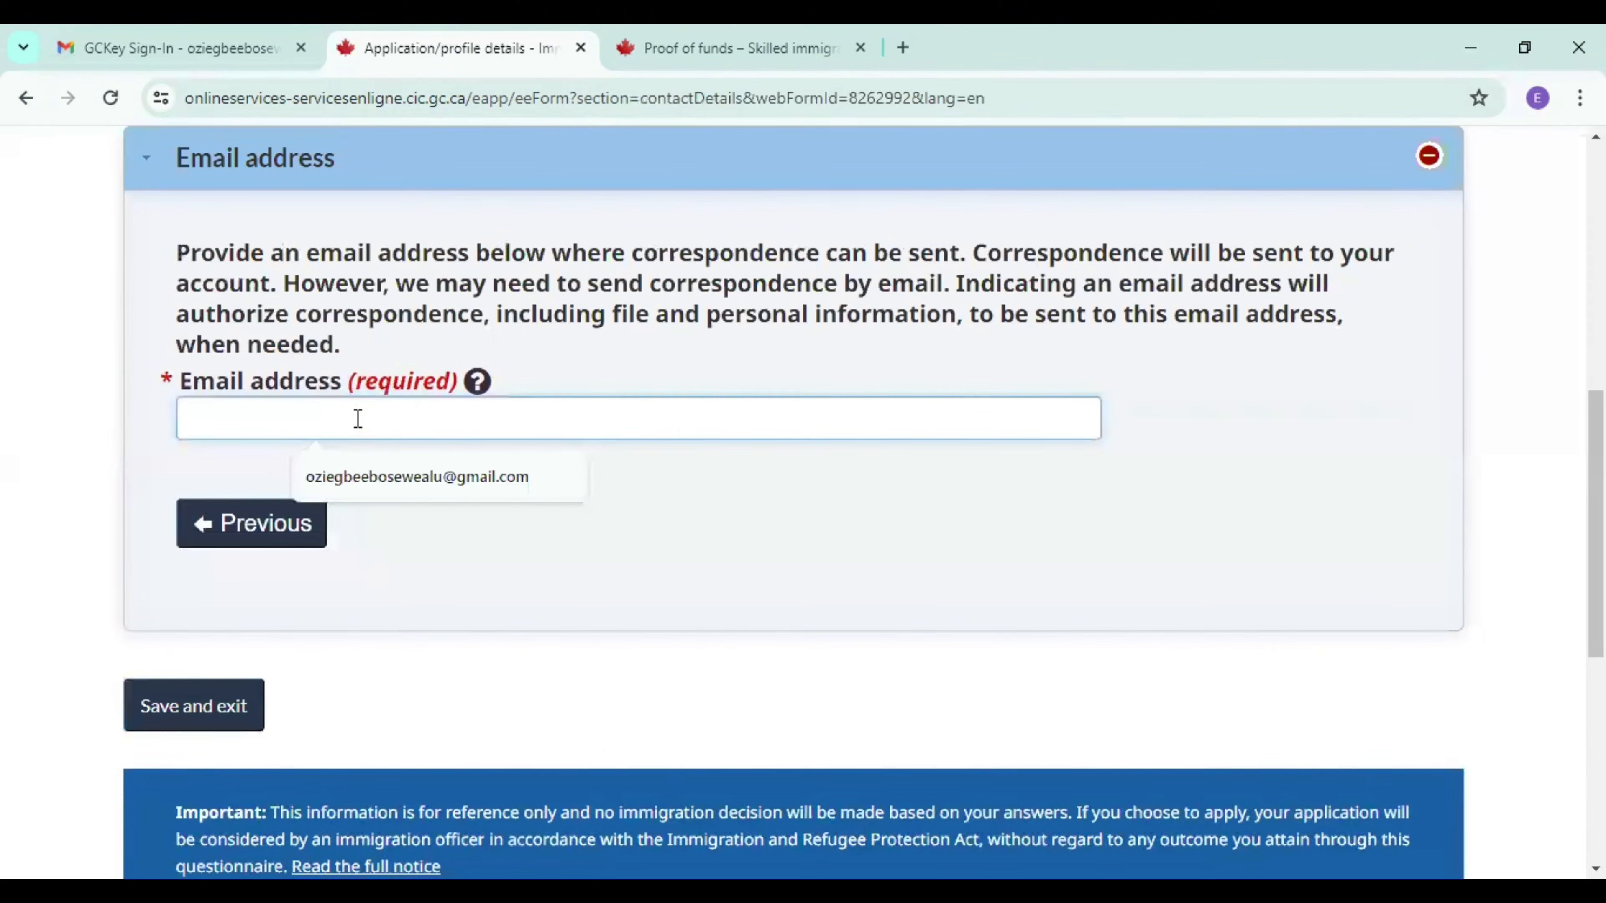
{"action": "left_click", "coordinate": [368, 476]}
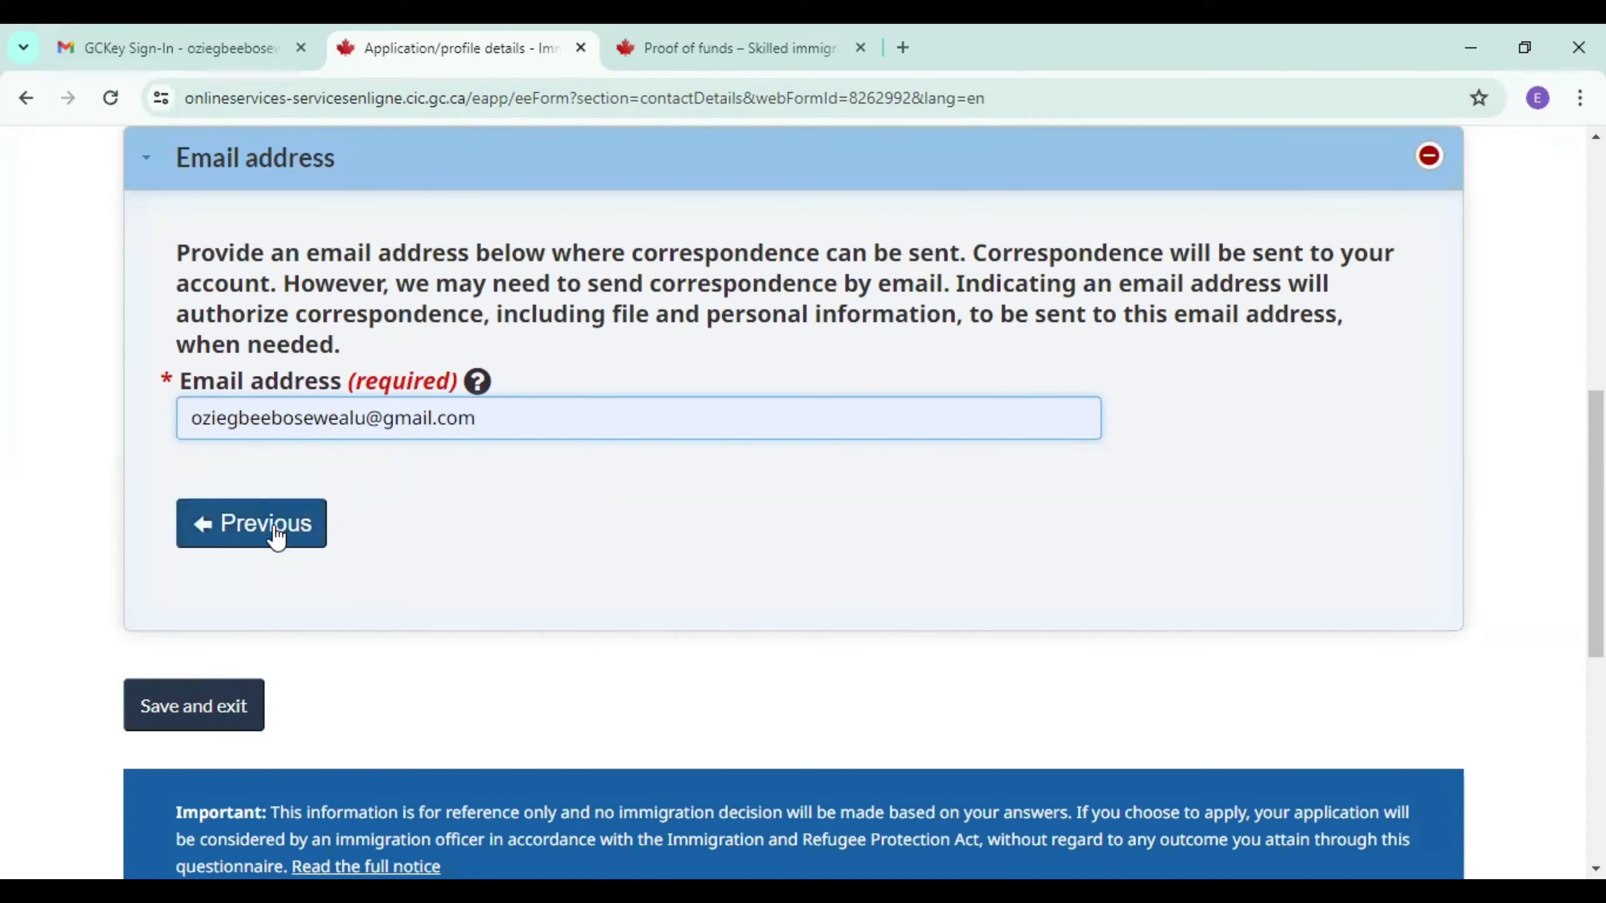
{"action": "left_click", "coordinate": [207, 710]}
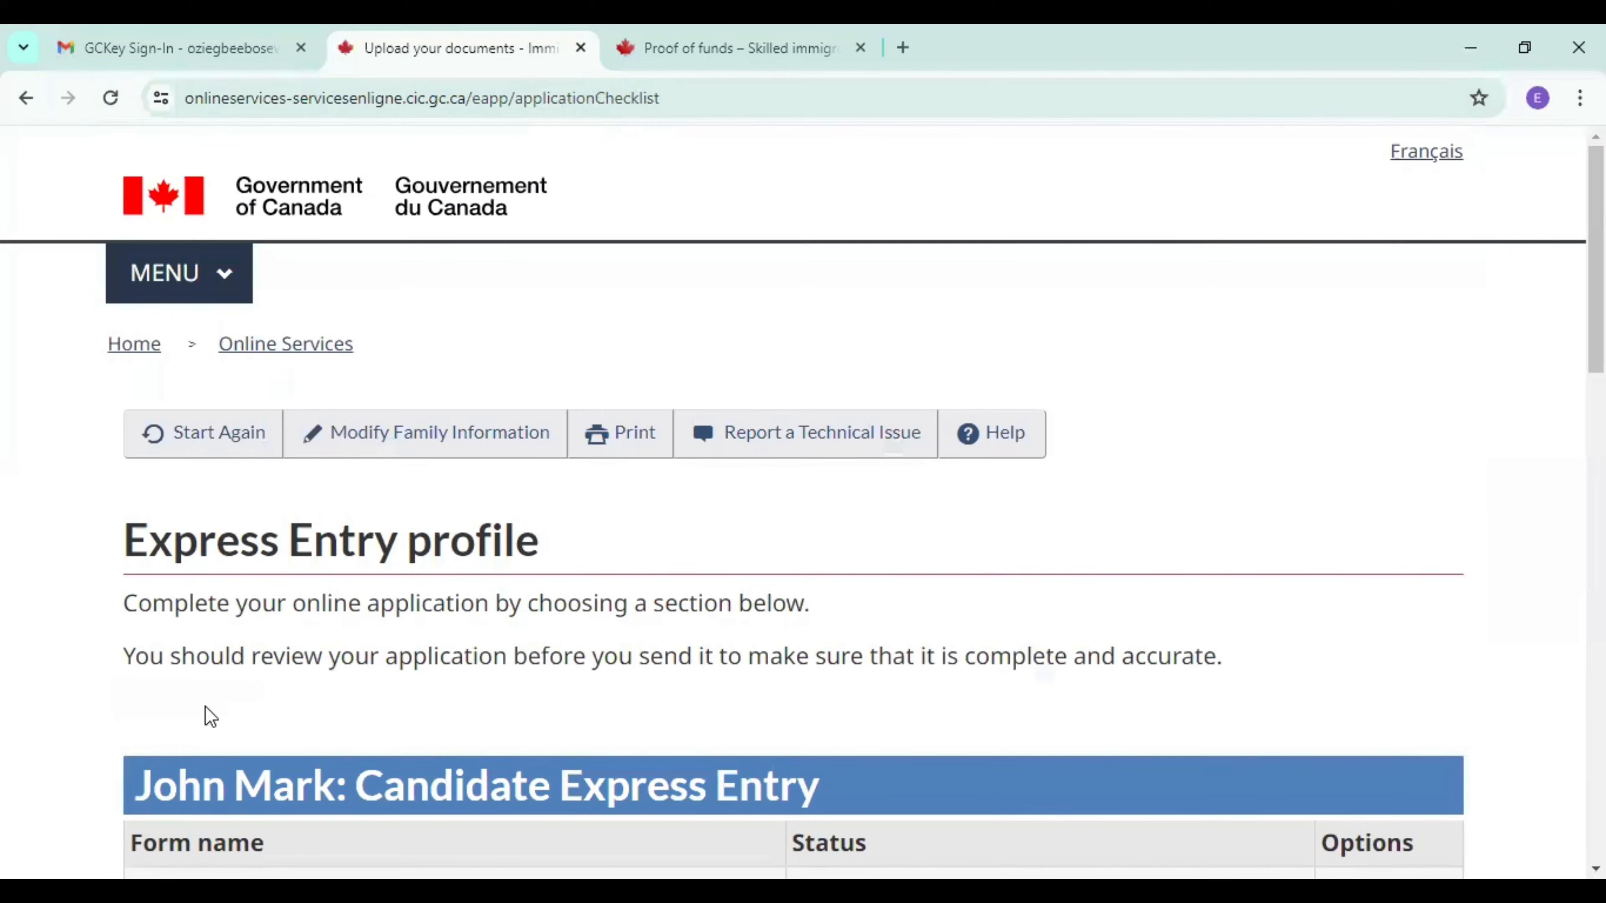
Check the status of the candidate's and accompanying spouse's forms in the Express Entry profile checklist.
{"action": "scroll", "coordinate": [802, 503], "scroll_direction": "down", "scroll_amount": 10}
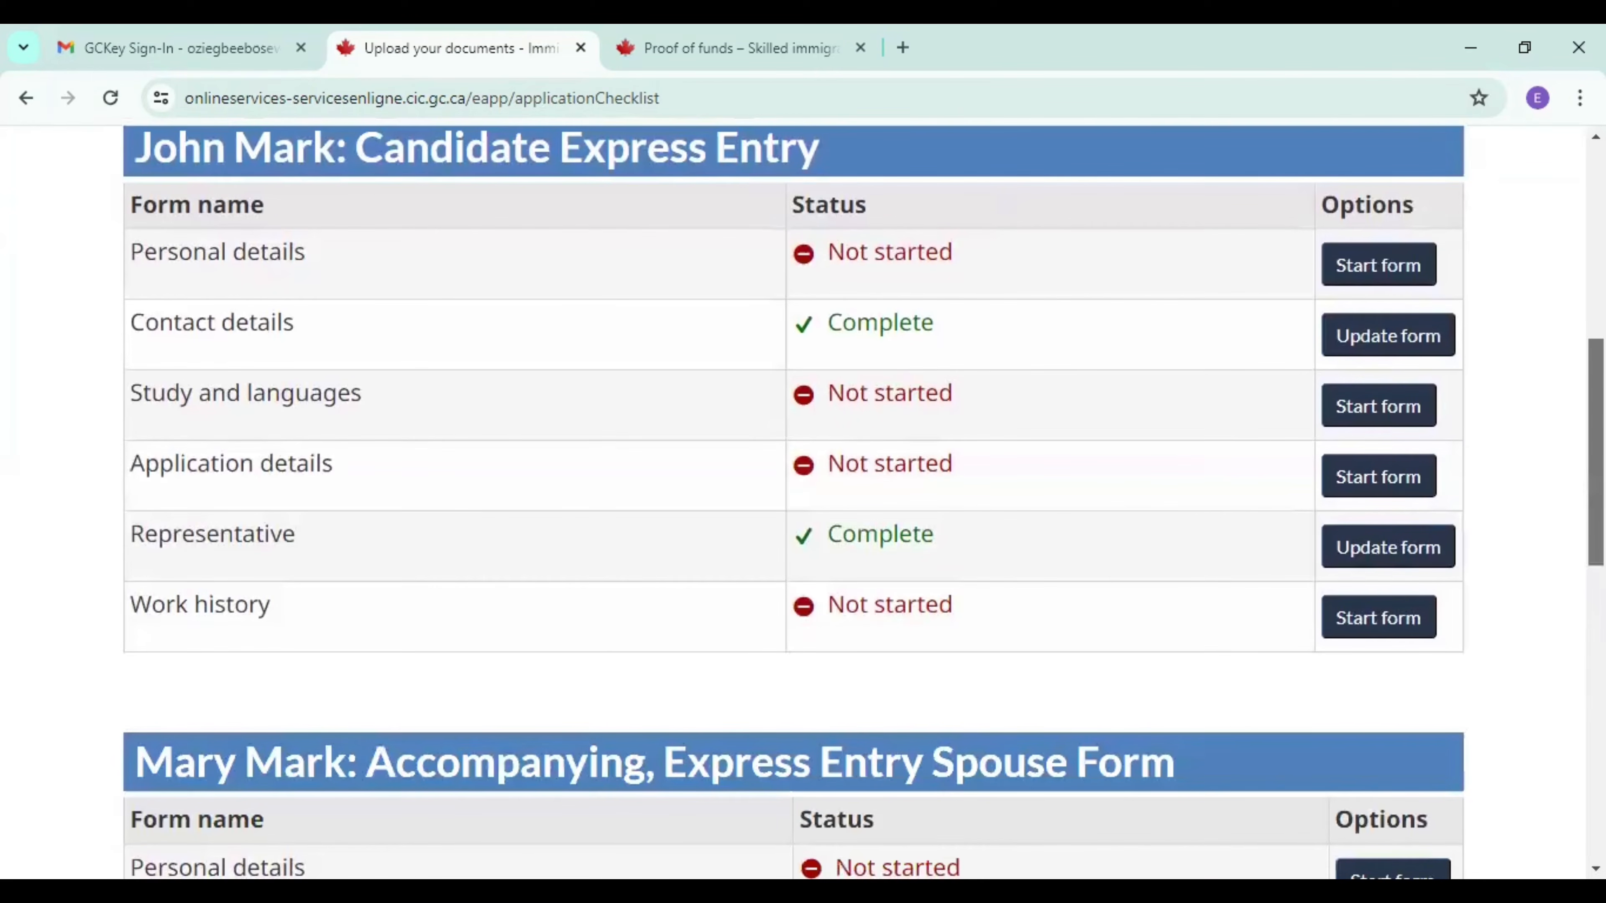
{"action": "scroll", "coordinate": [803, 503], "scroll_direction": "down", "scroll_amount": 1}
{"action": "scroll", "coordinate": [803, 503], "scroll_direction": "up", "scroll_amount": 1}
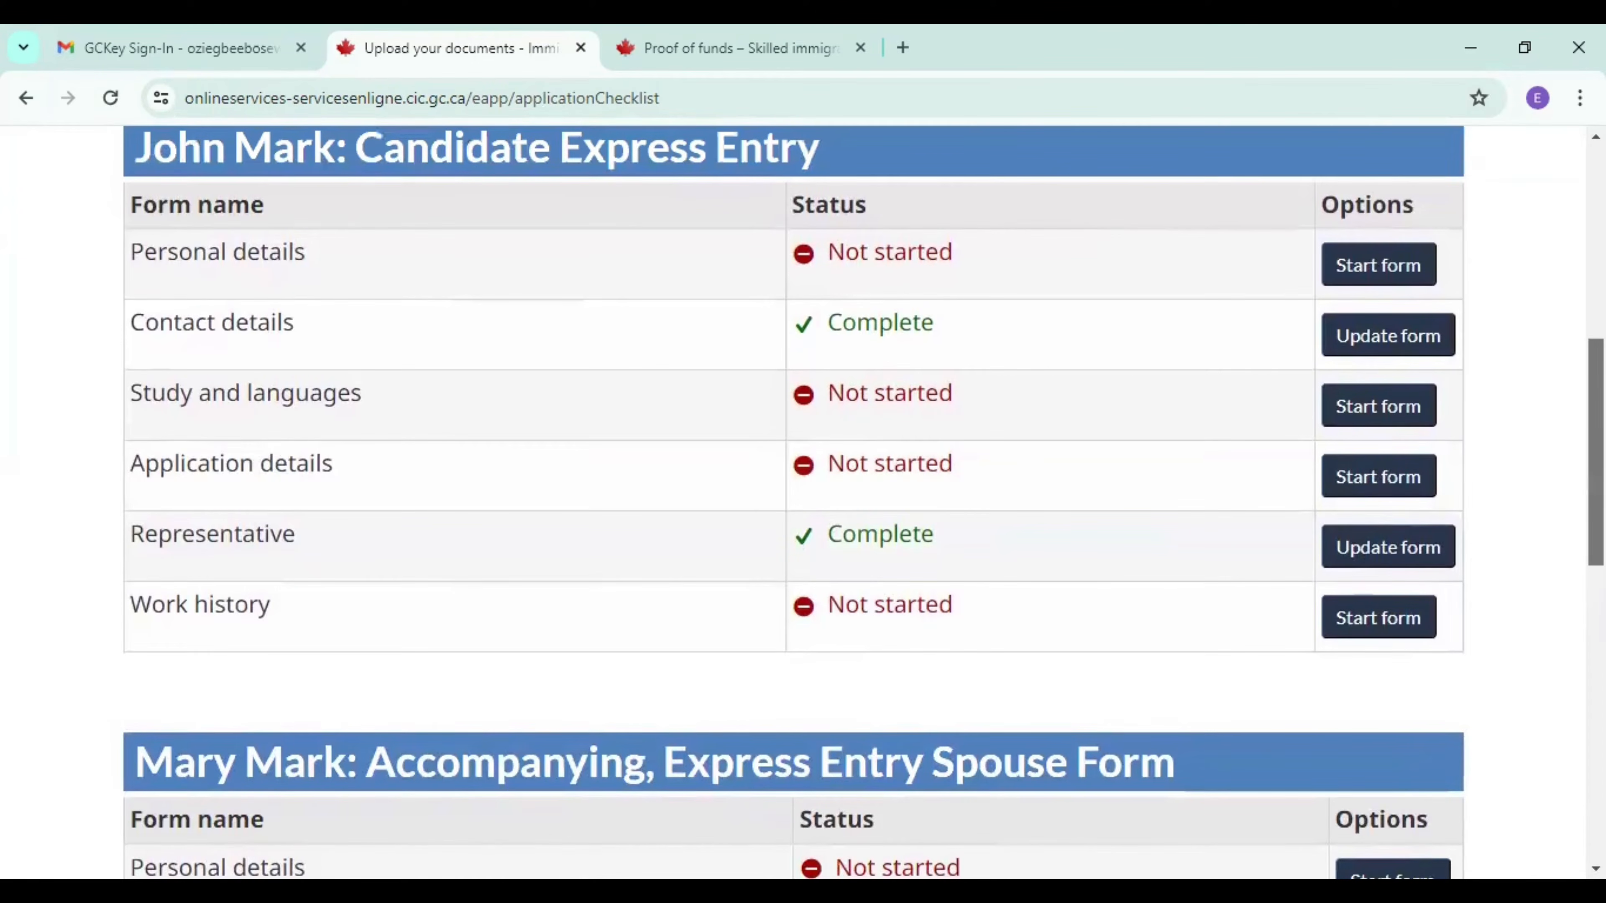
{"action": "scroll", "coordinate": [803, 503], "scroll_direction": "up", "scroll_amount": 1}
{"action": "scroll", "coordinate": [803, 503], "scroll_direction": "down", "scroll_amount": 1}
{"action": "scroll", "coordinate": [803, 503], "scroll_direction": "up", "scroll_amount": 2}
{"action": "scroll", "coordinate": [803, 503], "scroll_direction": "down", "scroll_amount": 7}
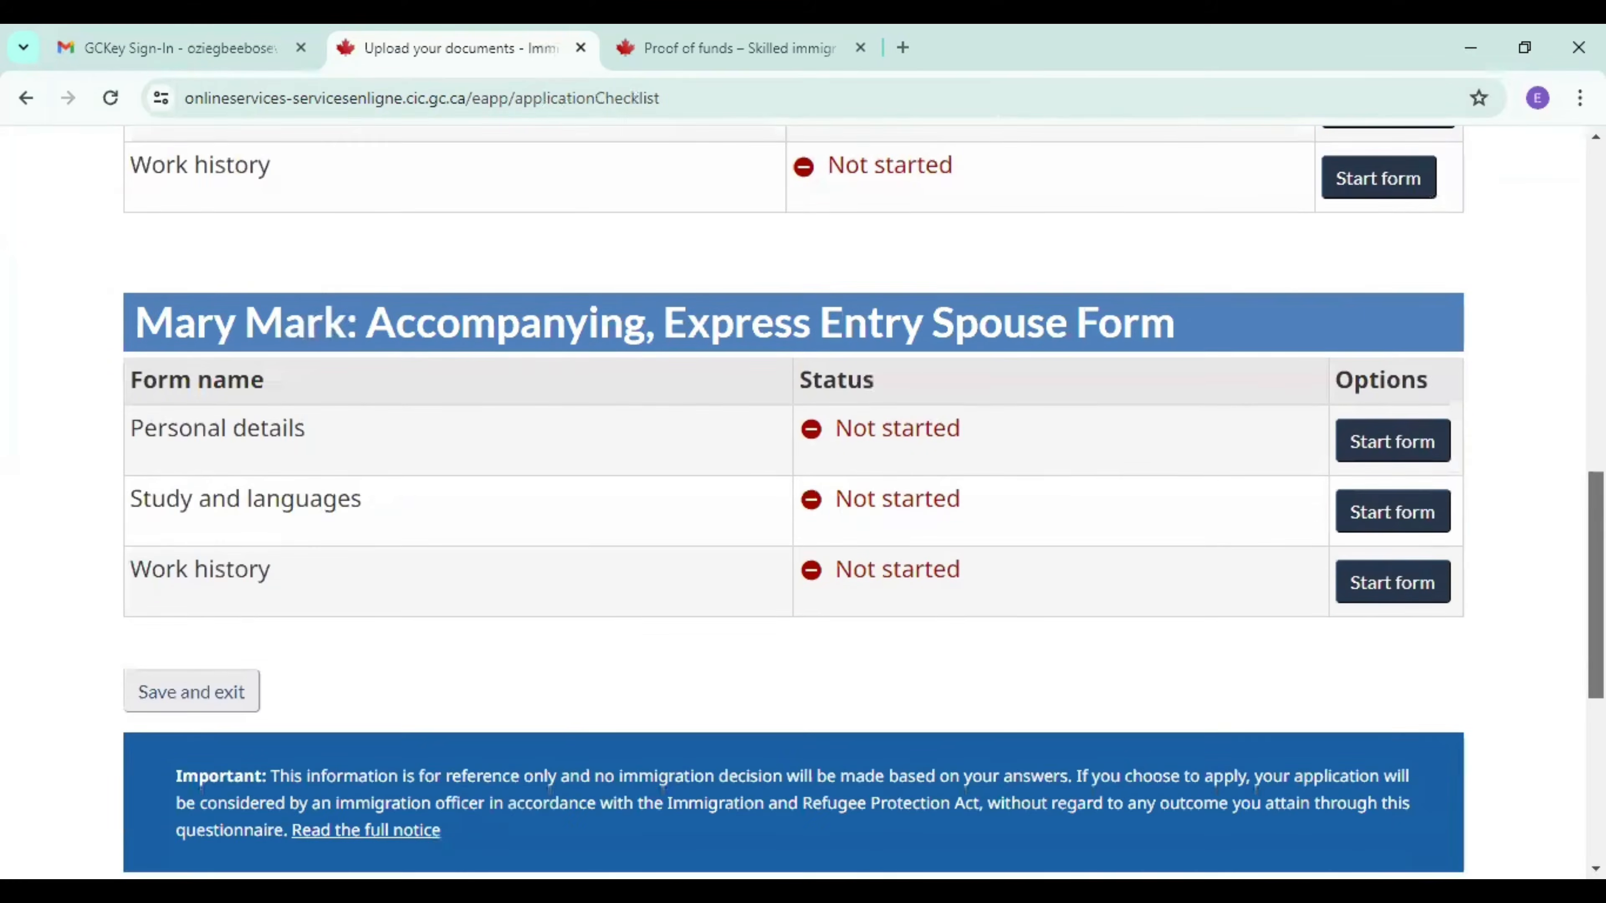
{"action": "scroll", "coordinate": [802, 503], "scroll_direction": "down", "scroll_amount": 1}
{"action": "scroll", "coordinate": [803, 503], "scroll_direction": "up", "scroll_amount": 8}
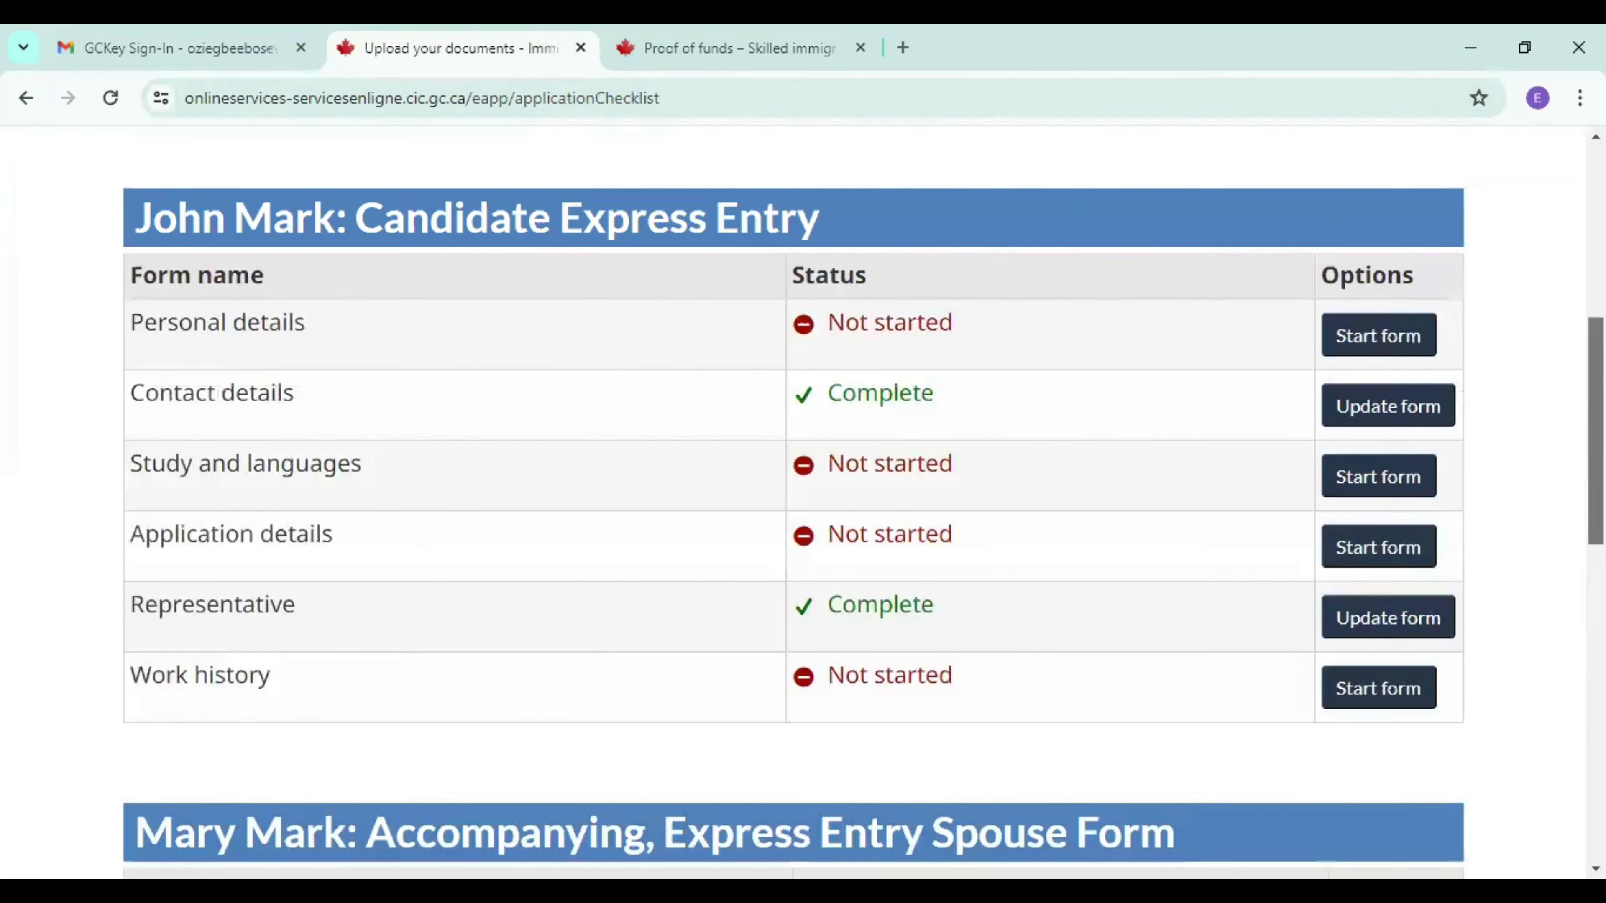
{"action": "scroll", "coordinate": [803, 503], "scroll_direction": "up", "scroll_amount": 1}
Start the candidate's Personal details form and continue past the prefilled names to the personal description.
{"action": "left_click", "coordinate": [1362, 414]}
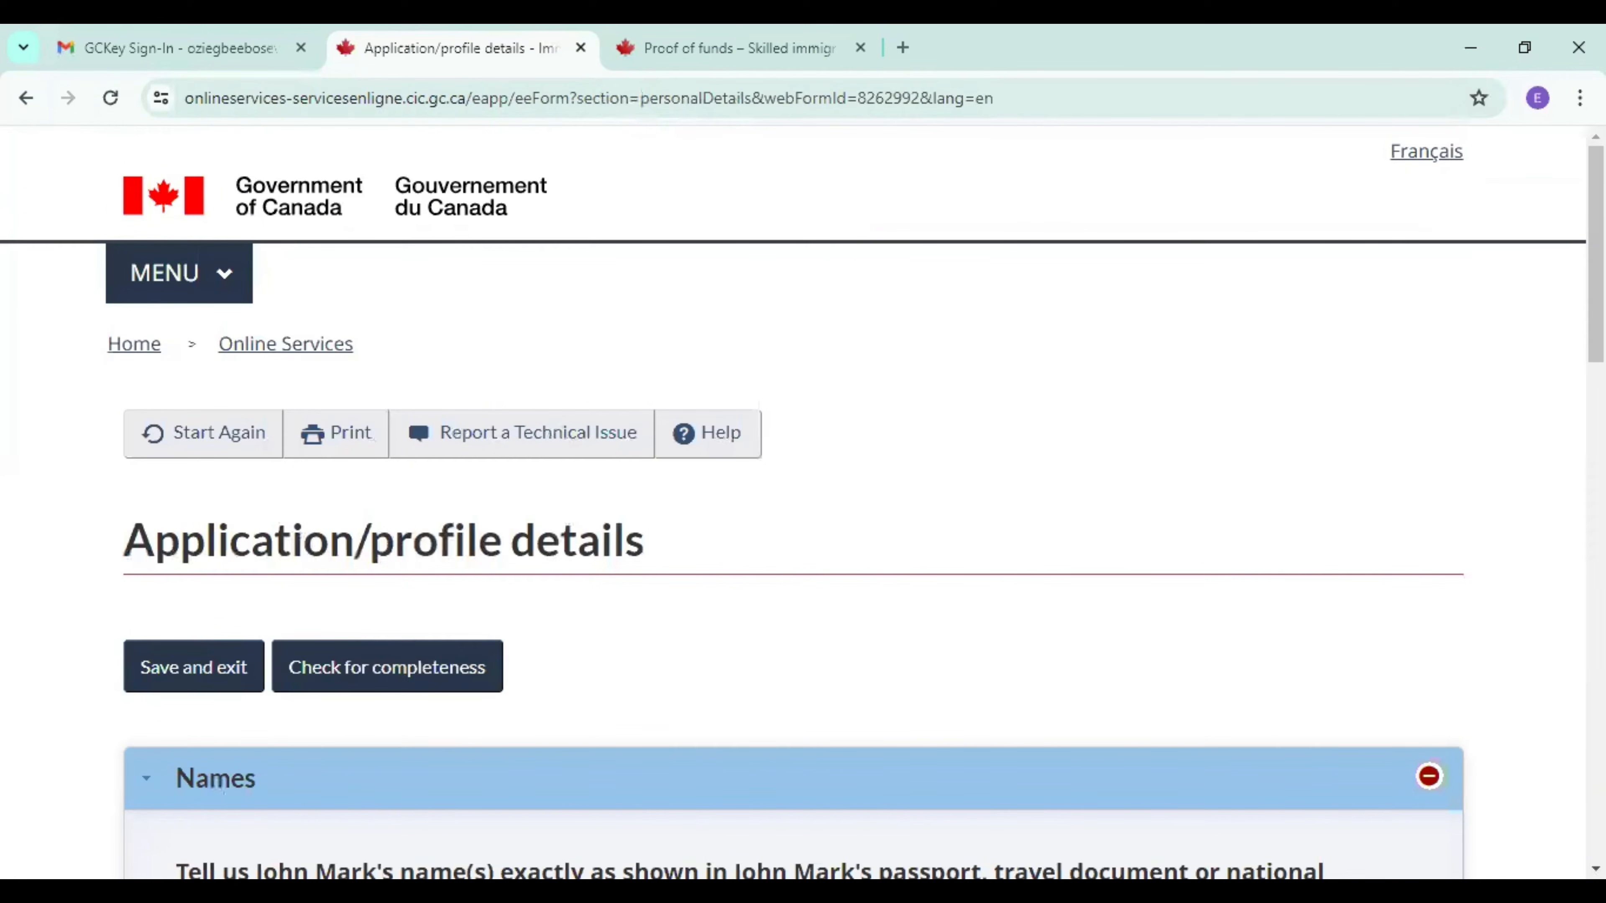
{"action": "scroll", "coordinate": [803, 506], "scroll_direction": "down", "scroll_amount": 10}
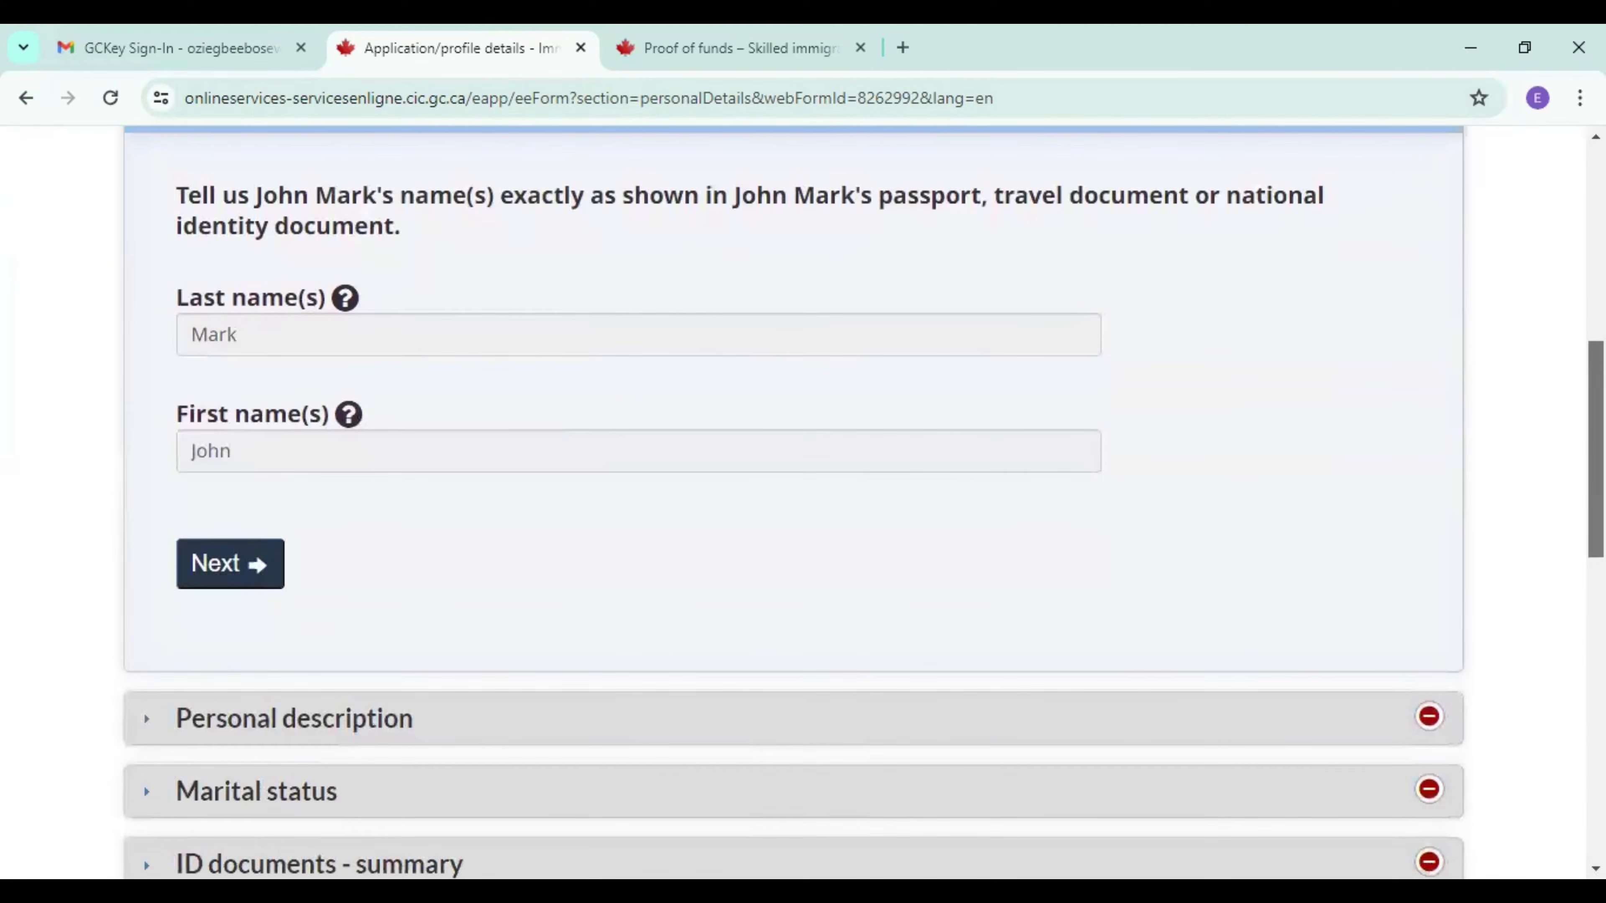
{"action": "scroll", "coordinate": [544, 420], "scroll_direction": "down", "scroll_amount": 3}
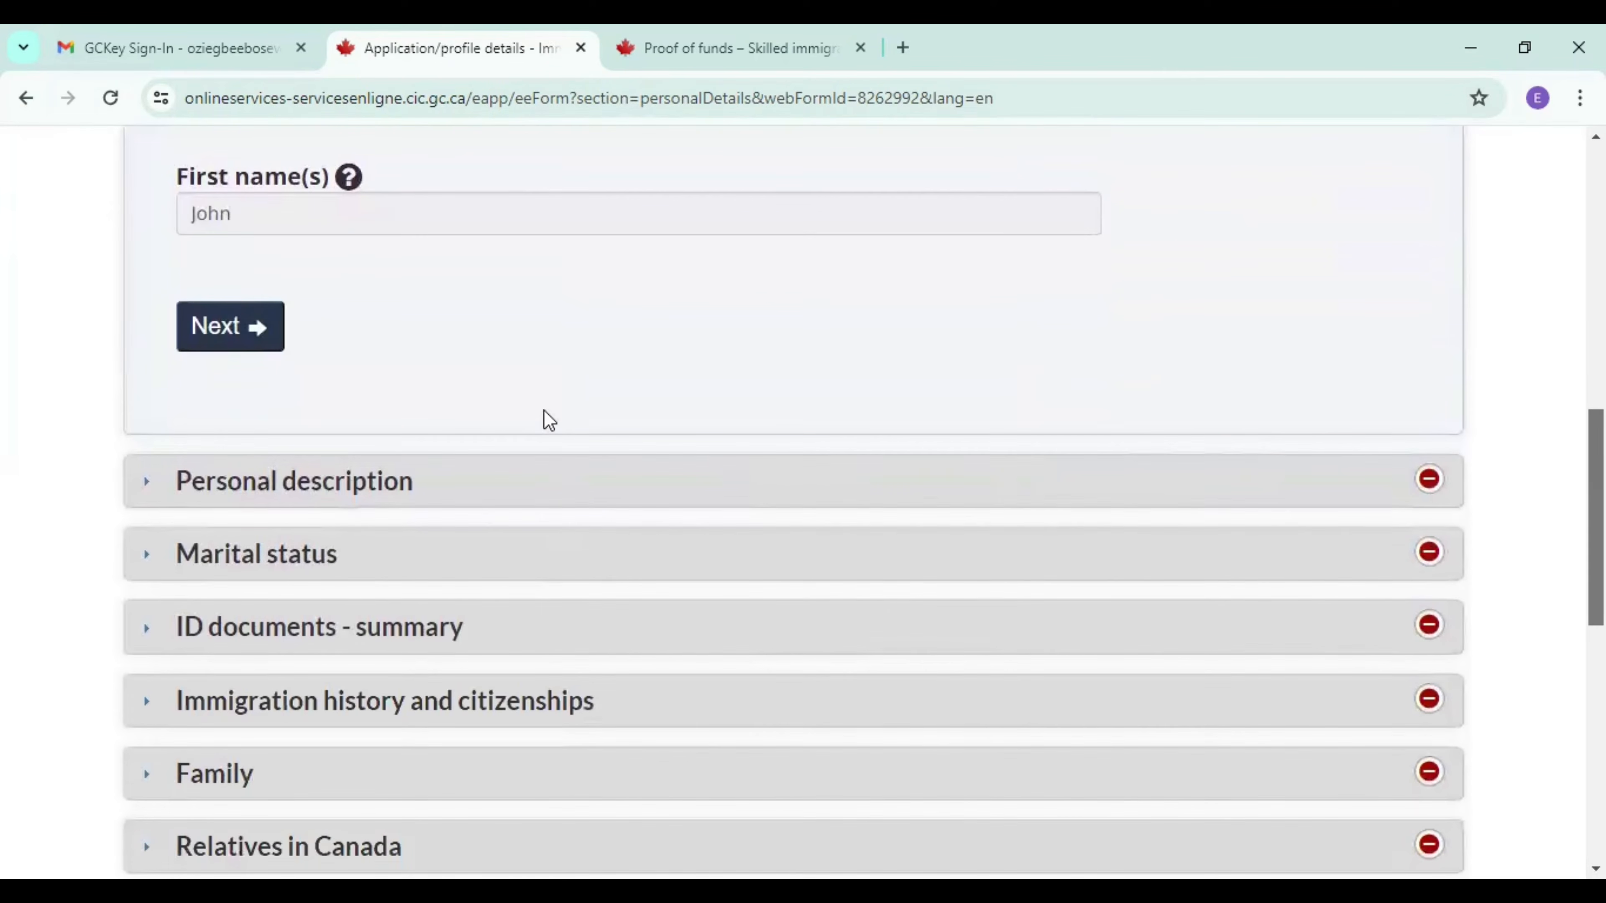
{"action": "left_click", "coordinate": [255, 337]}
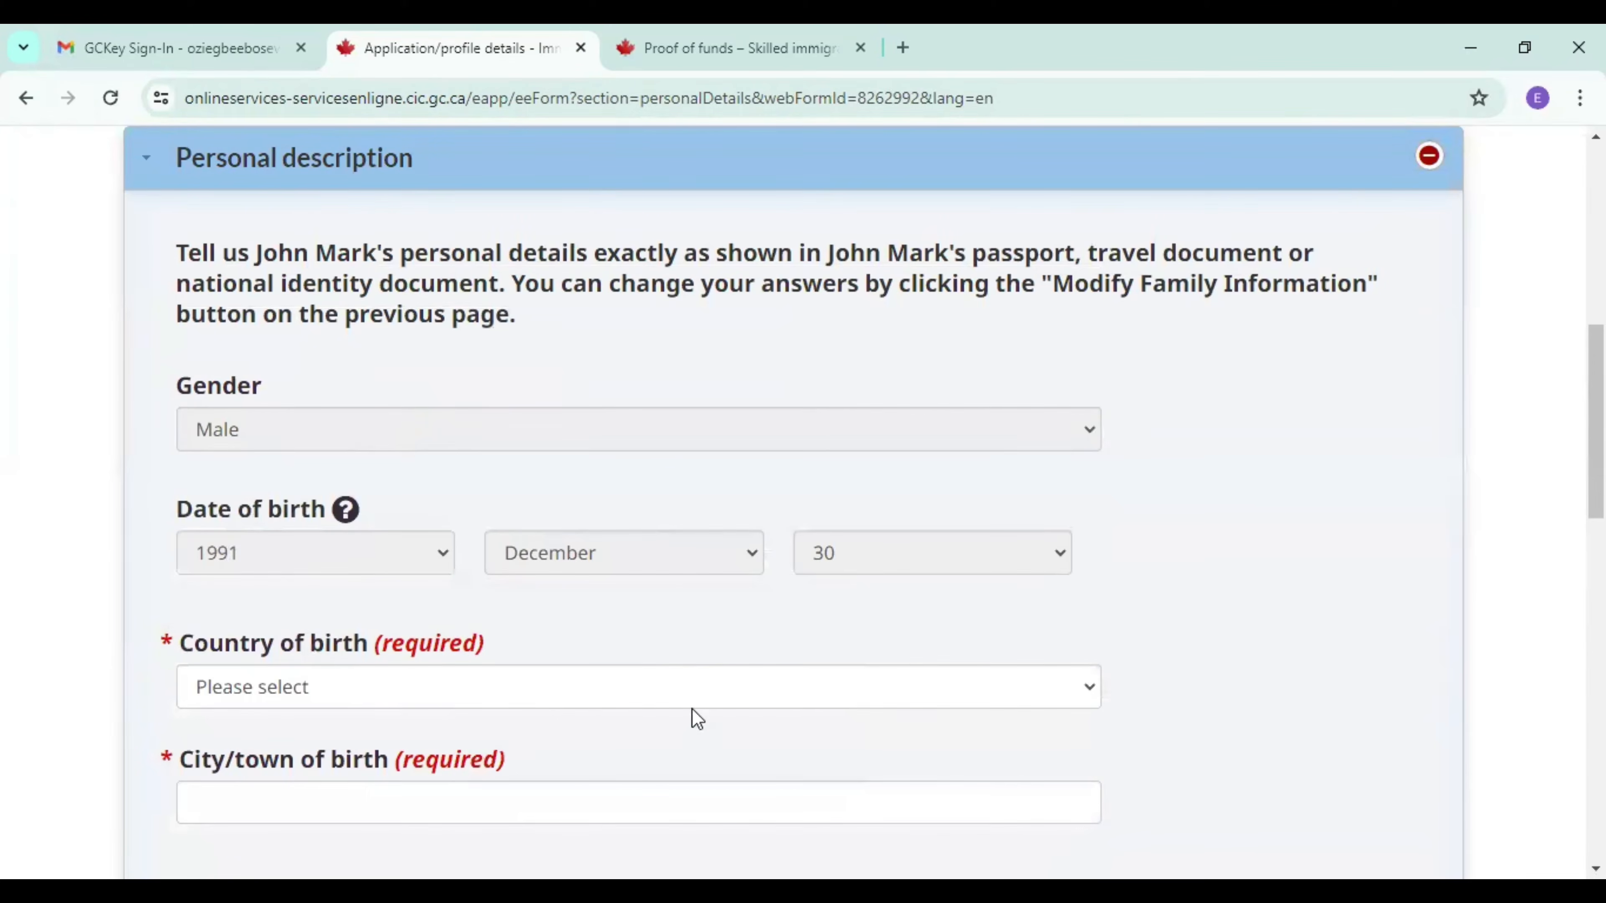
Set the candidate's country of birth to Canada.
{"action": "left_click", "coordinate": [489, 681]}
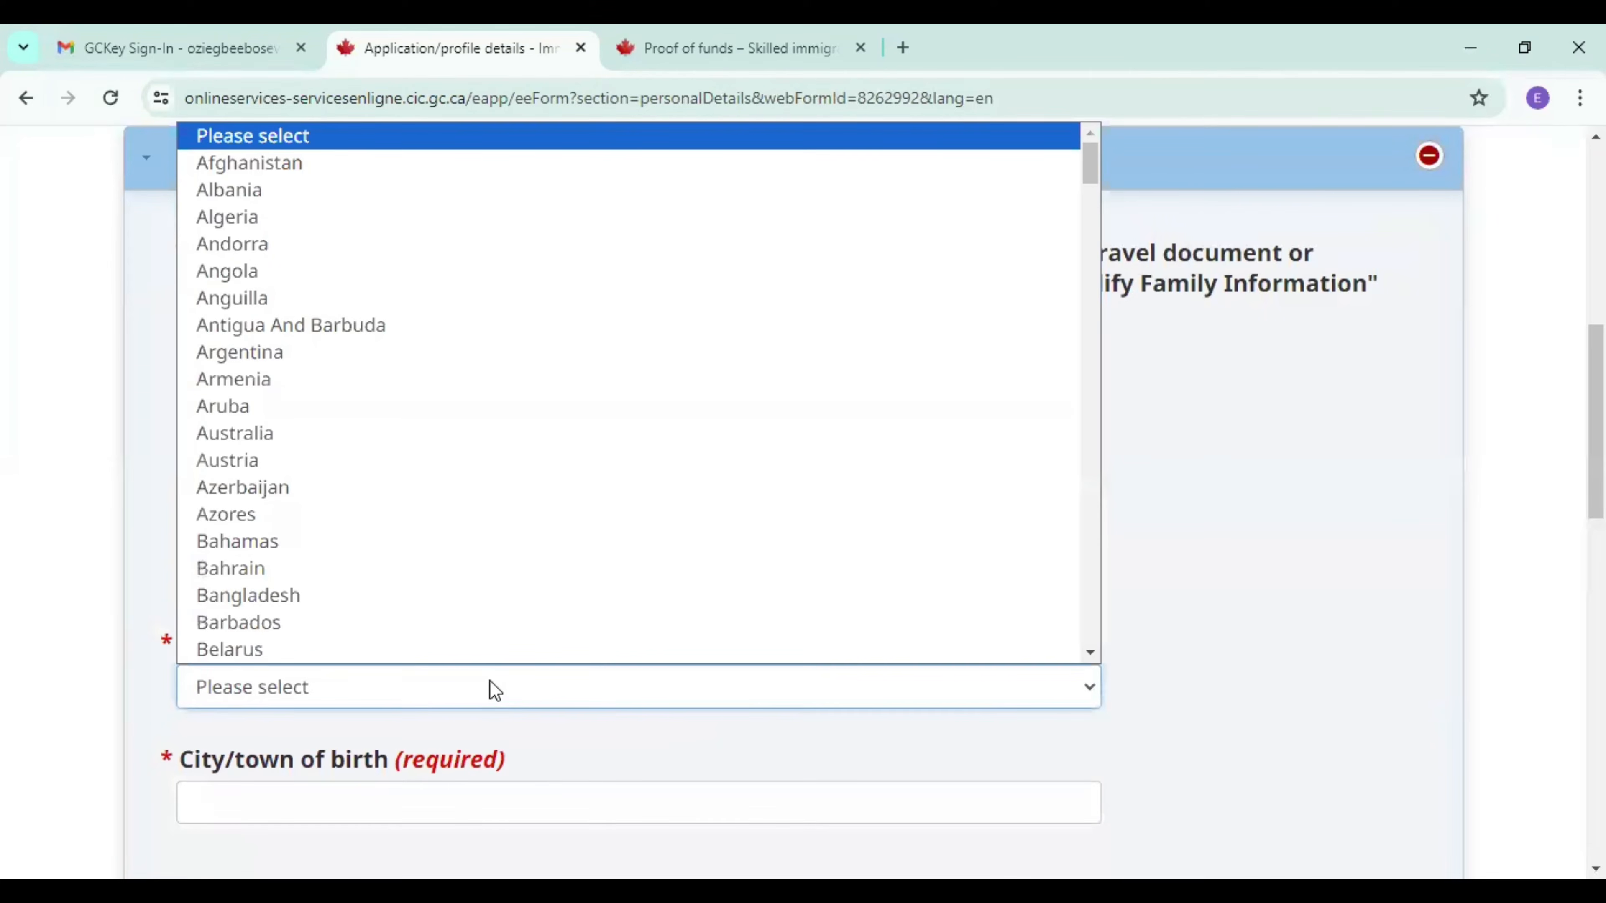
{"action": "type", "text": "can"}
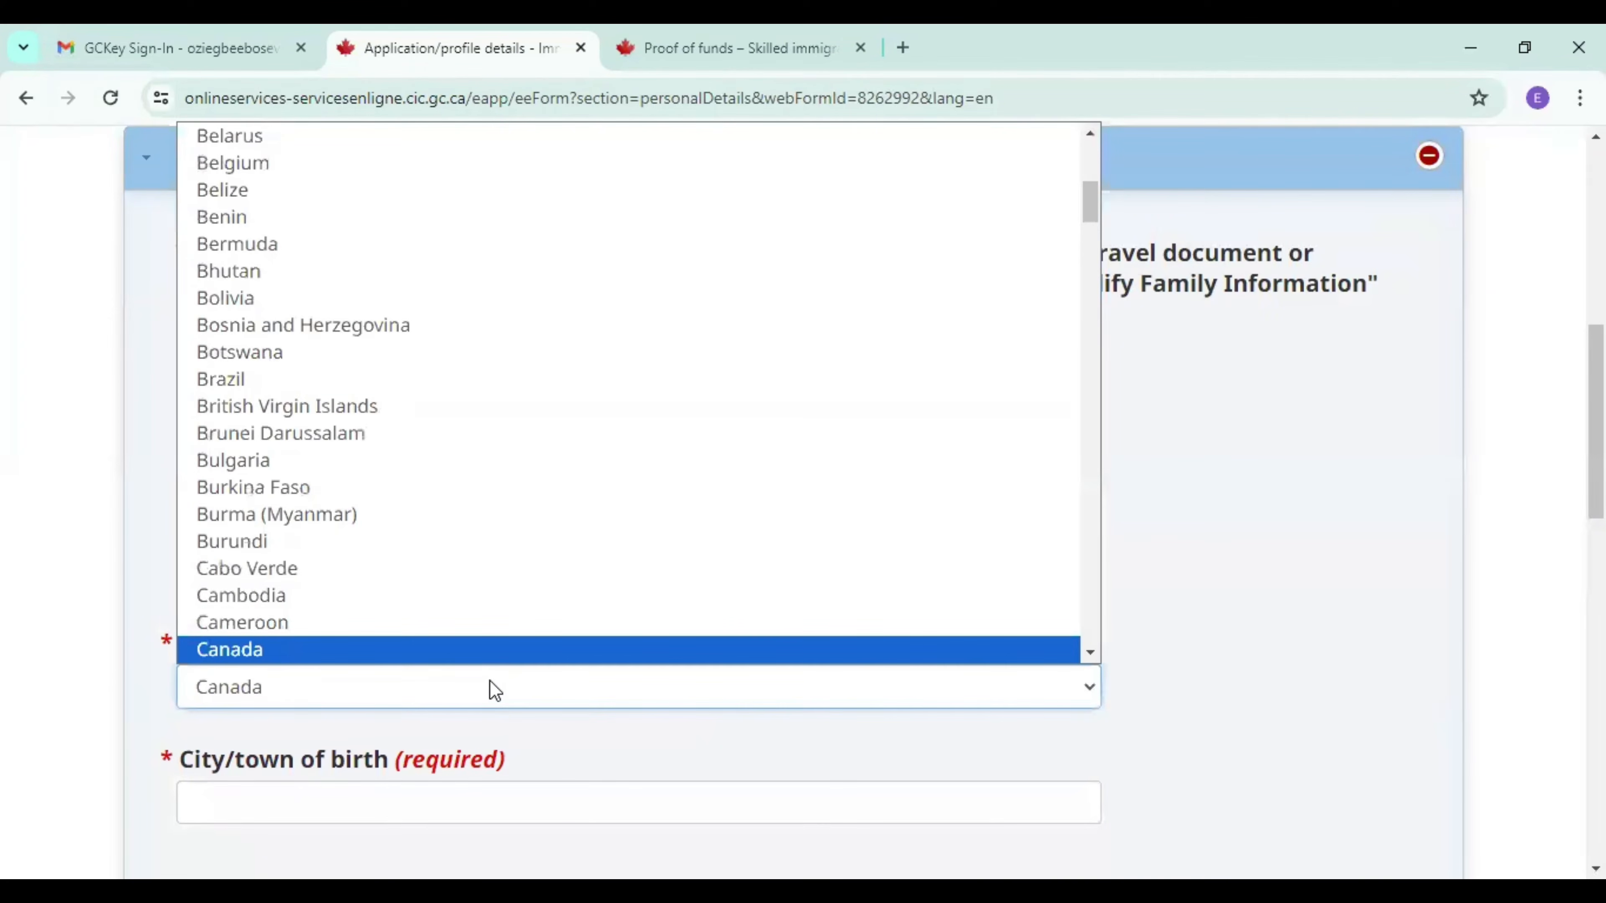
{"action": "left_click", "coordinate": [476, 651]}
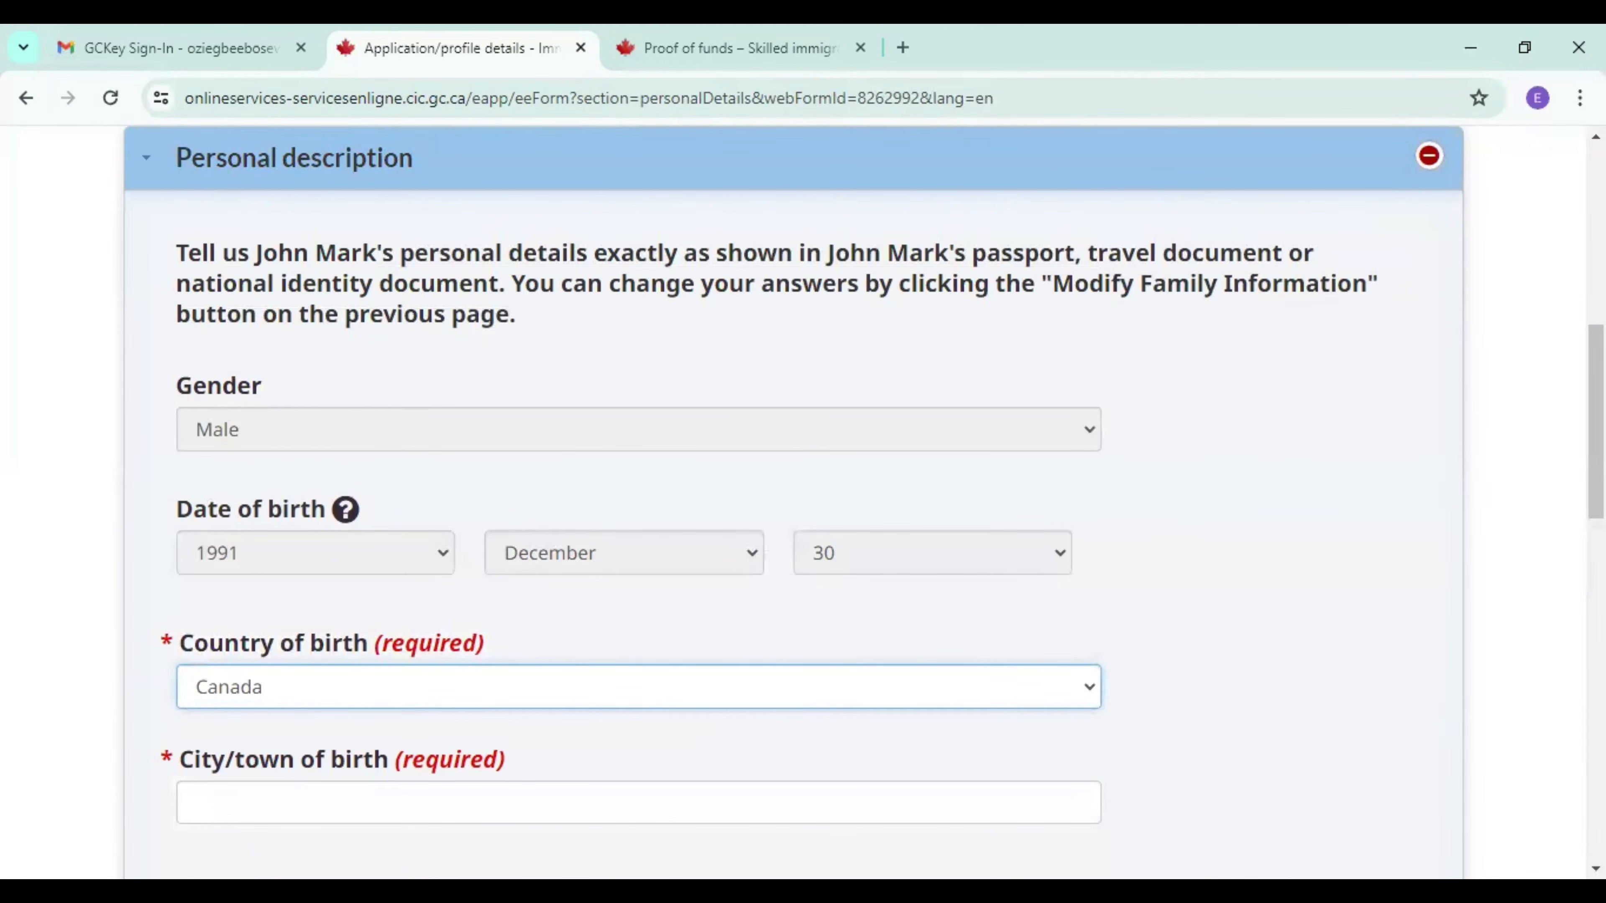
Set the candidate's country of birth to Nigeria, enter lagos as the city of birth, and continue to the marital status.
{"action": "scroll", "coordinate": [516, 481], "scroll_direction": "down", "scroll_amount": 4}
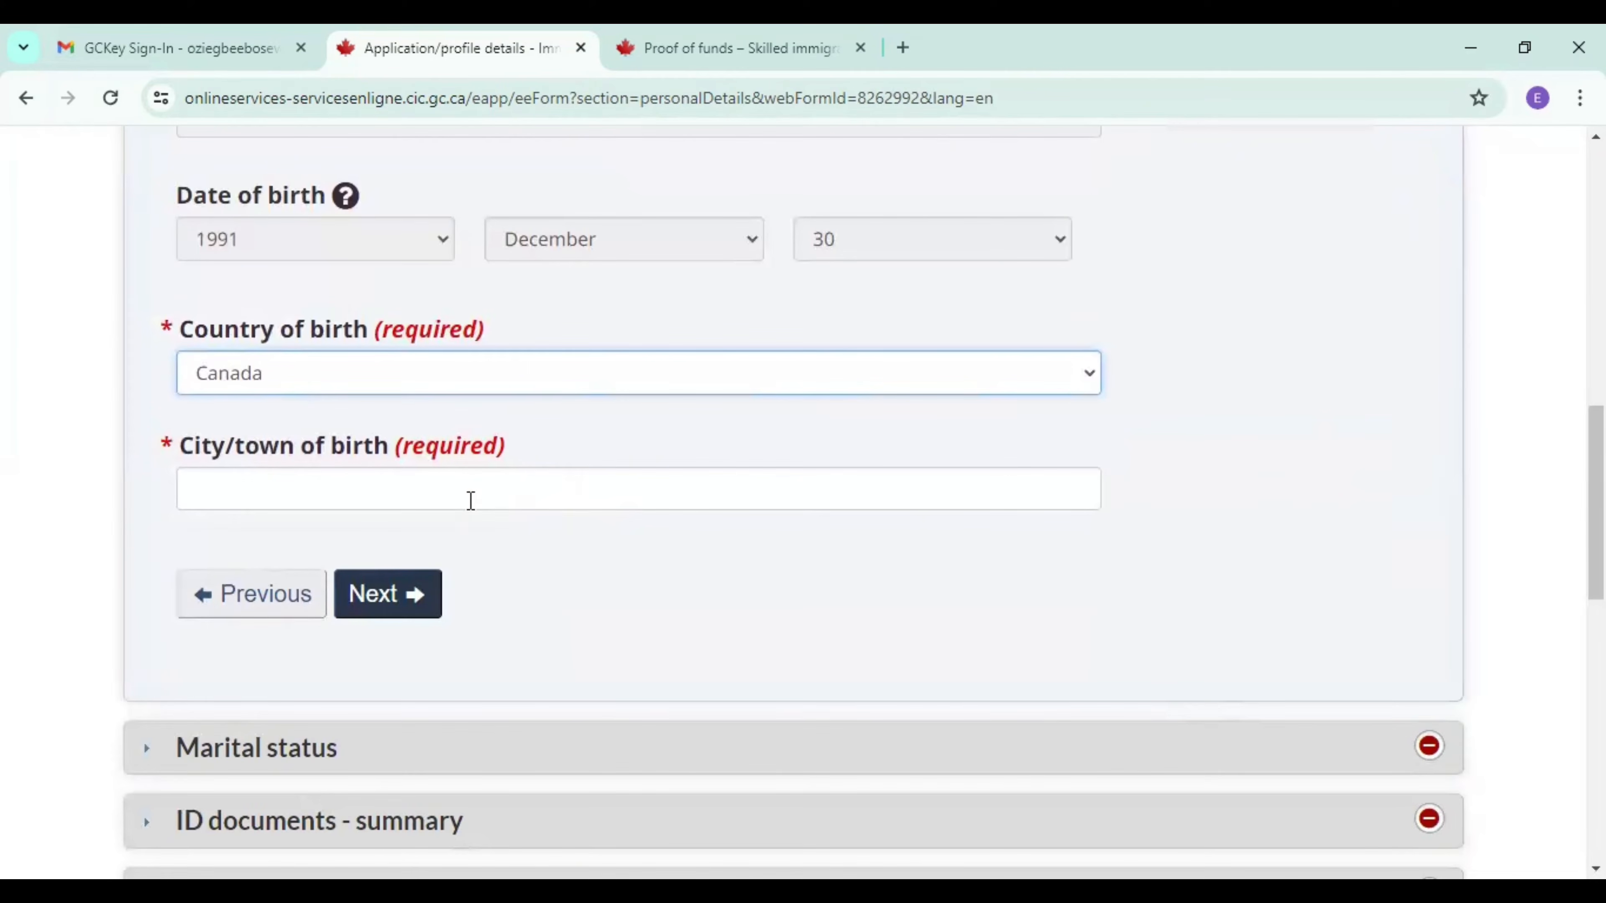
{"action": "left_click", "coordinate": [273, 382]}
{"action": "type", "text": "nig"}
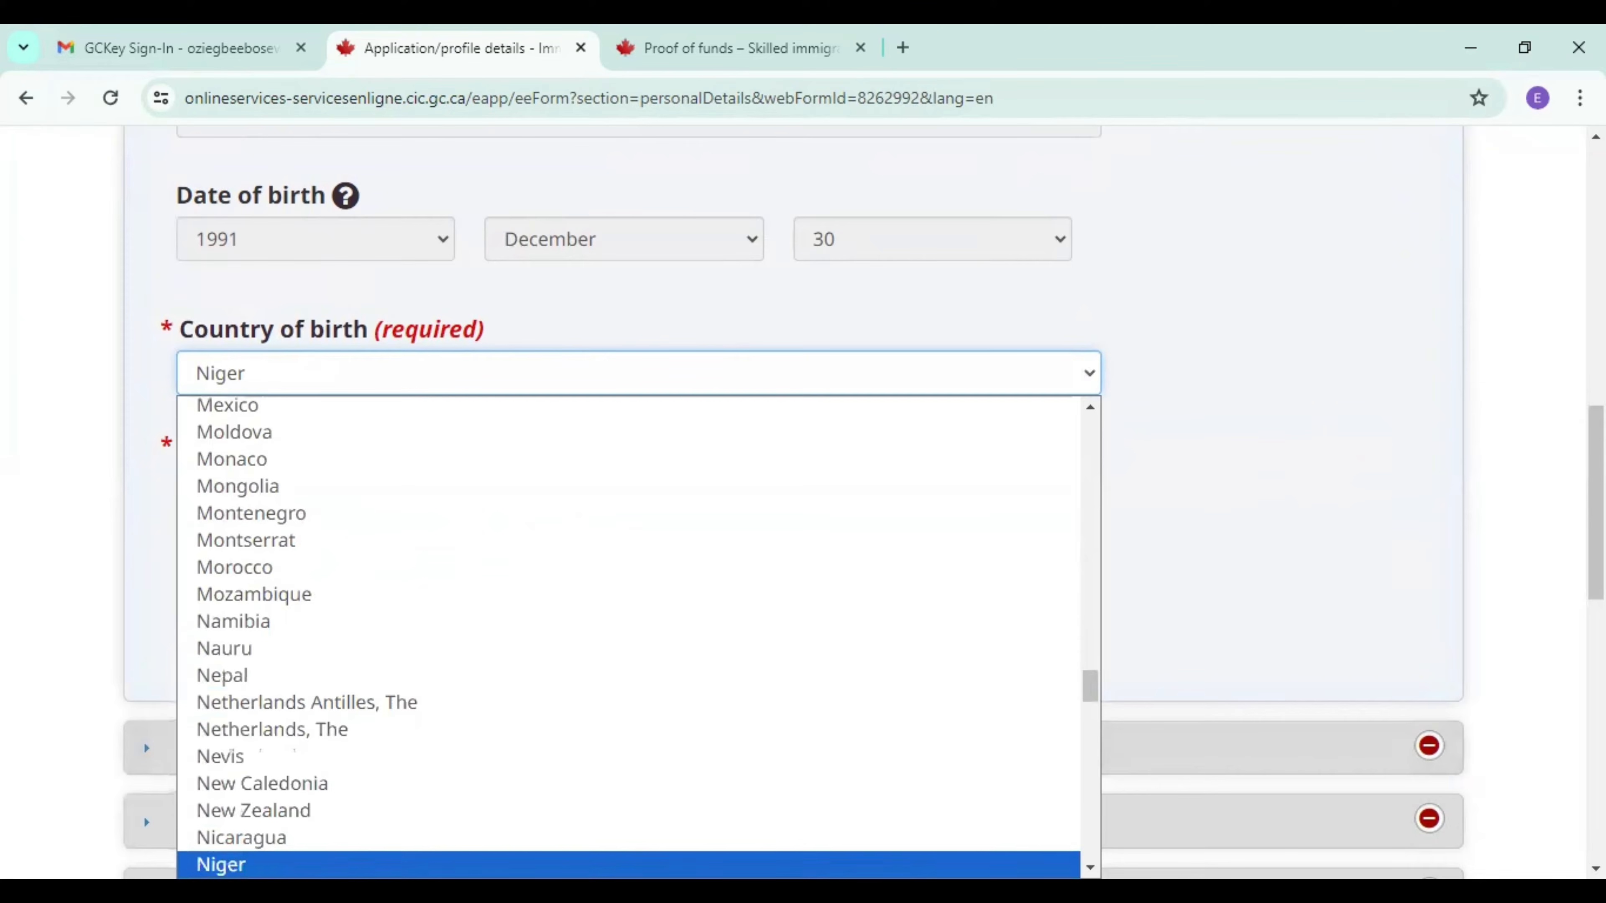
{"action": "scroll", "coordinate": [918, 835], "scroll_direction": "down", "scroll_amount": 3}
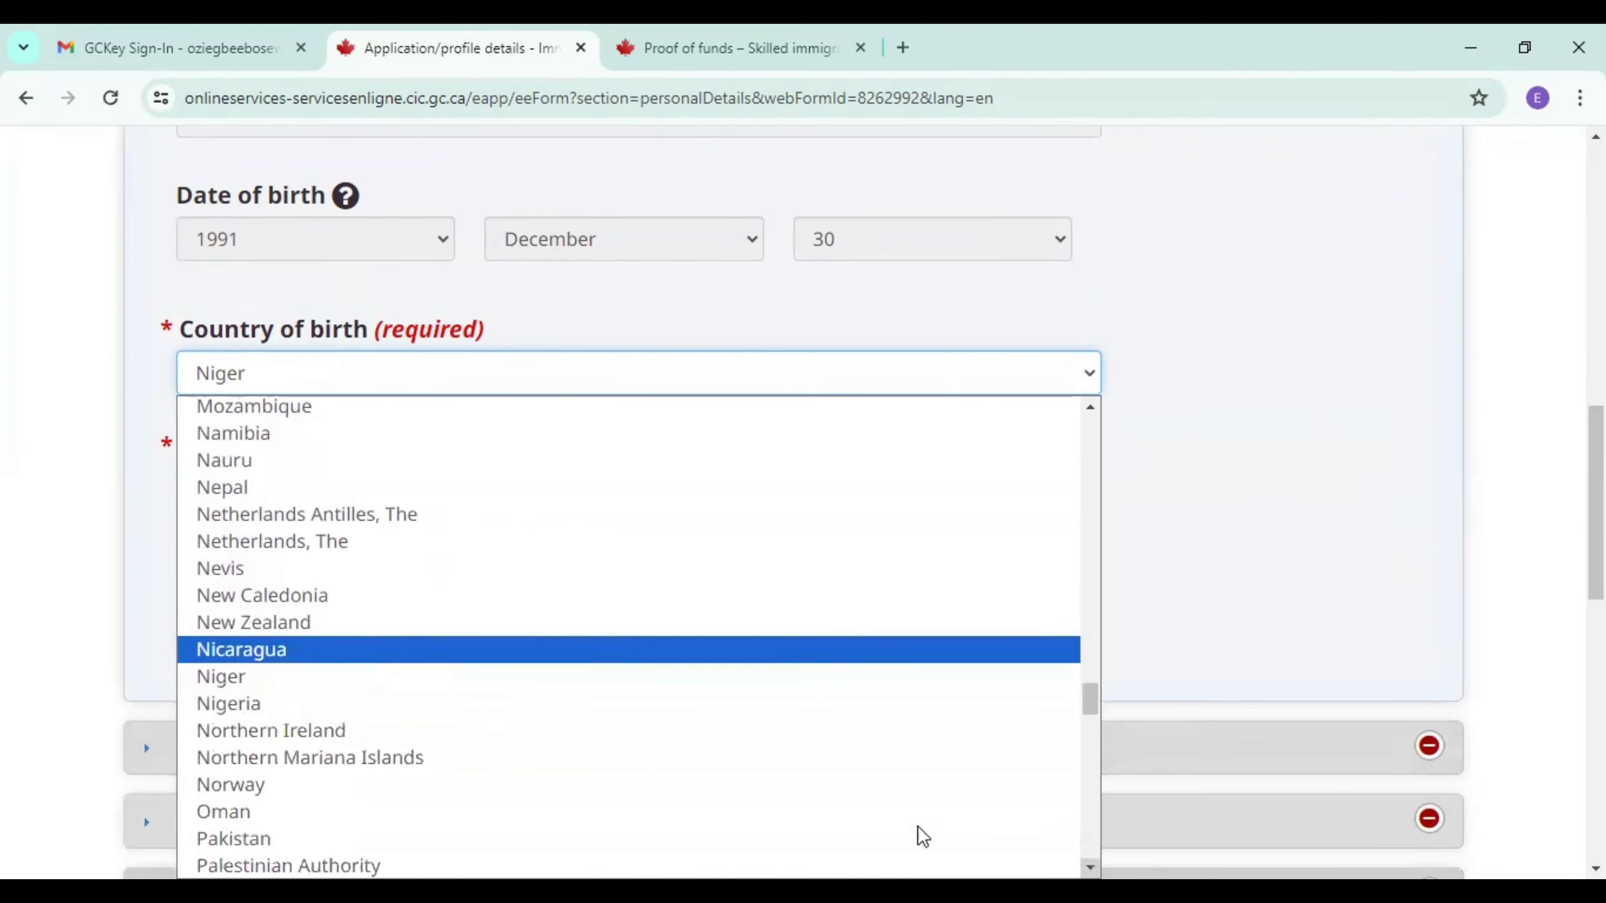
{"action": "left_click", "coordinate": [466, 702]}
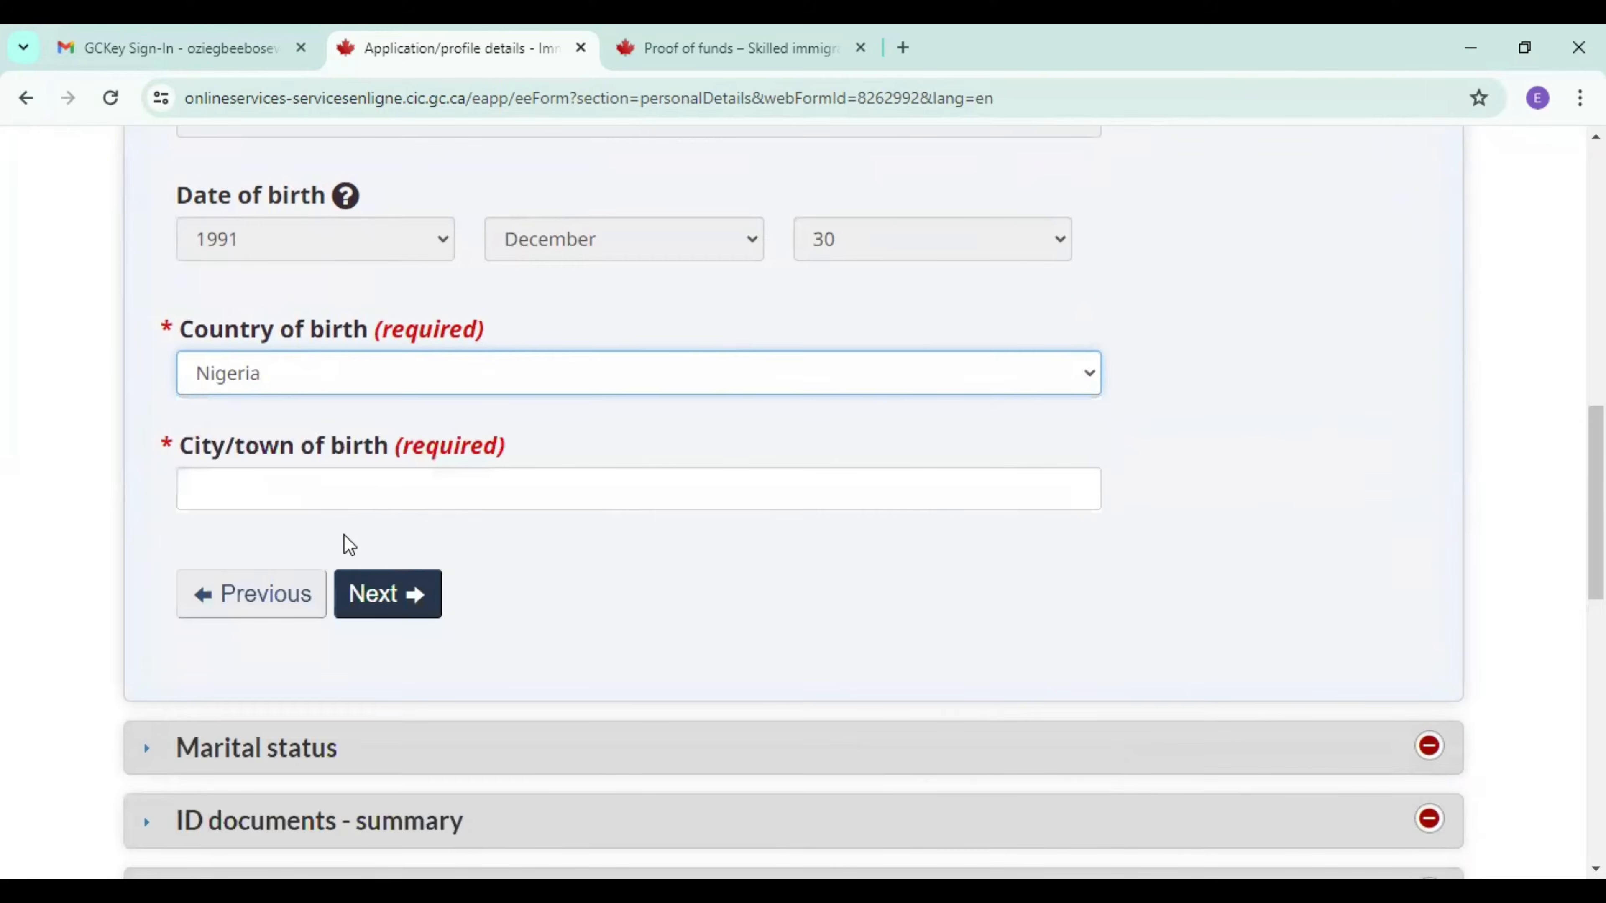
{"action": "left_click", "coordinate": [372, 492]}
{"action": "type", "text": "lagos"}
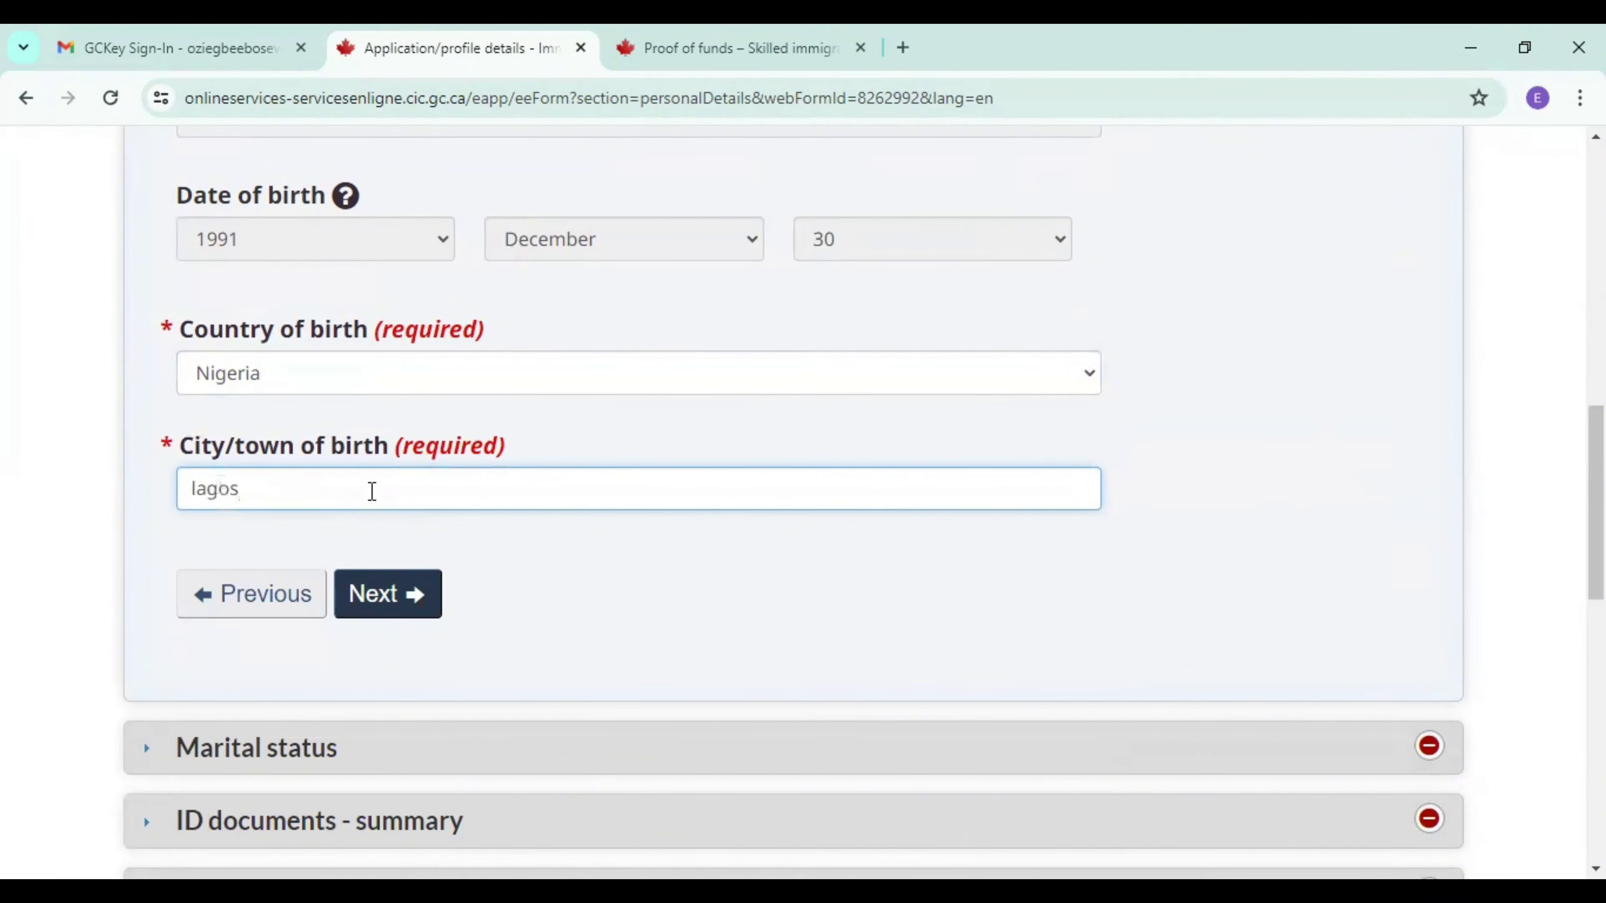
{"action": "left_click", "coordinate": [393, 608]}
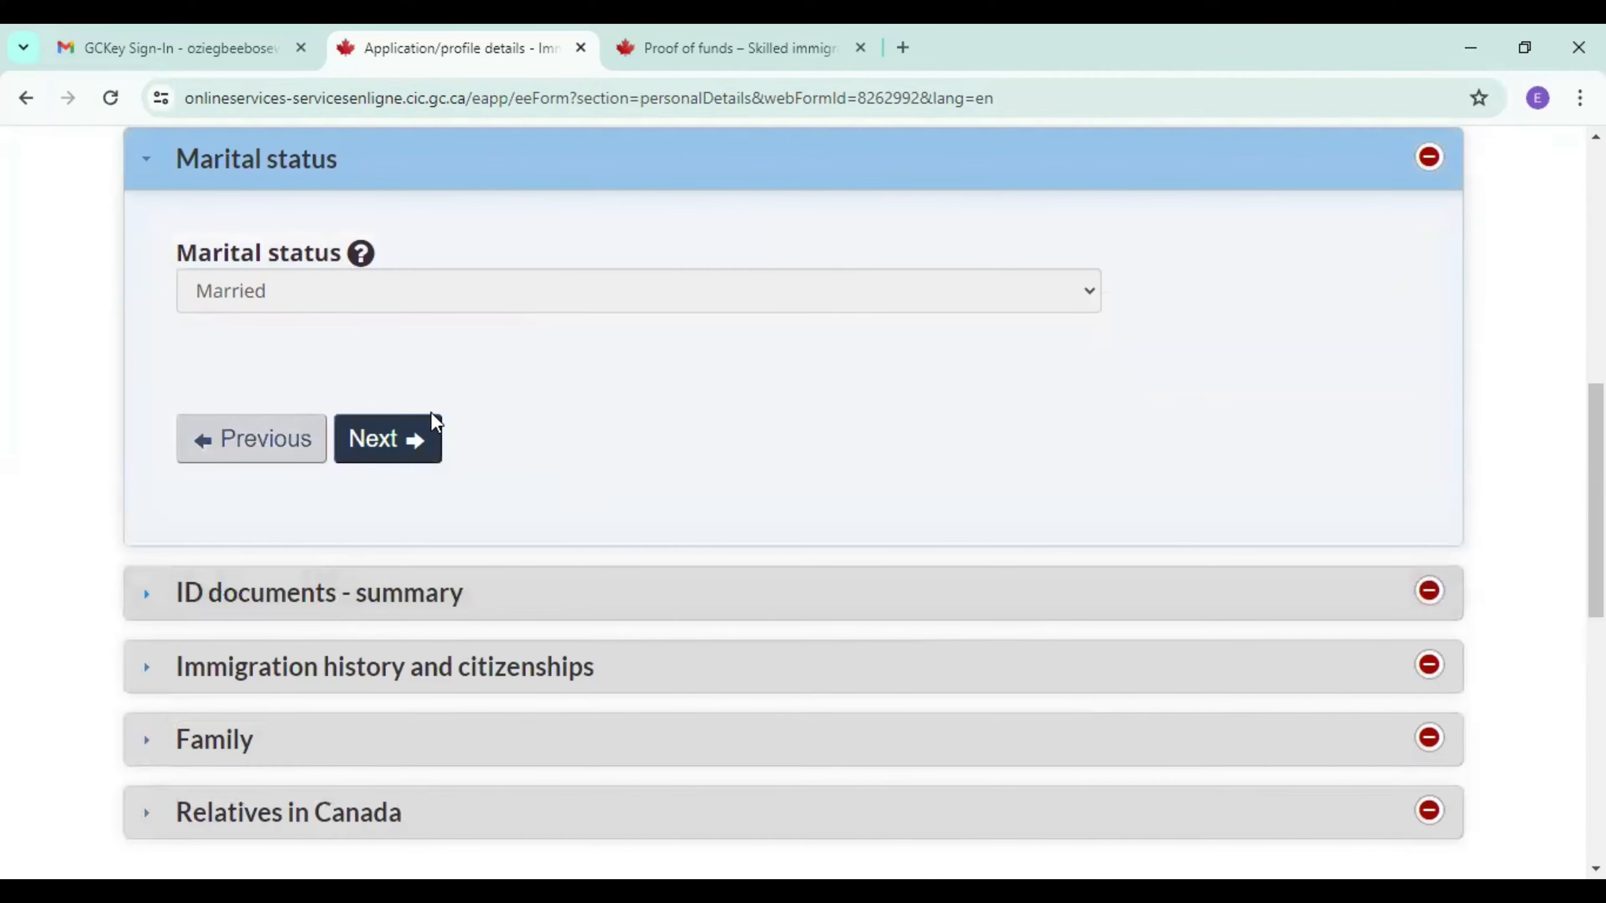
Continue past the marital status, answer Yes to having a passport or National ID, and choose Passport/travel document as the ID type.
{"action": "left_click", "coordinate": [410, 444]}
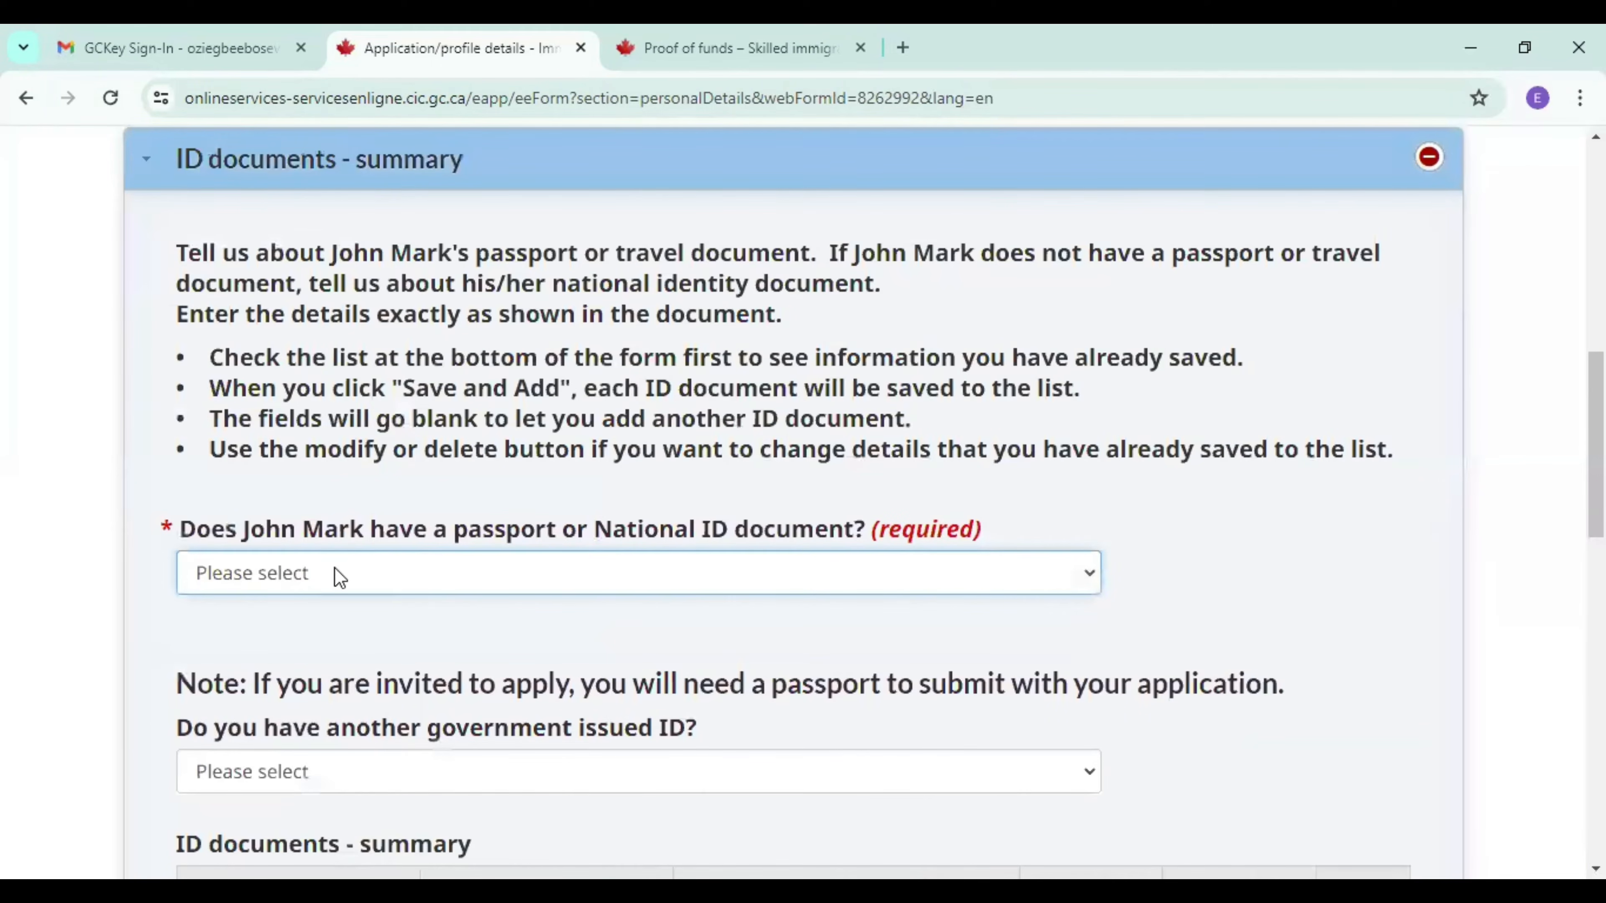
{"action": "left_click", "coordinate": [339, 589]}
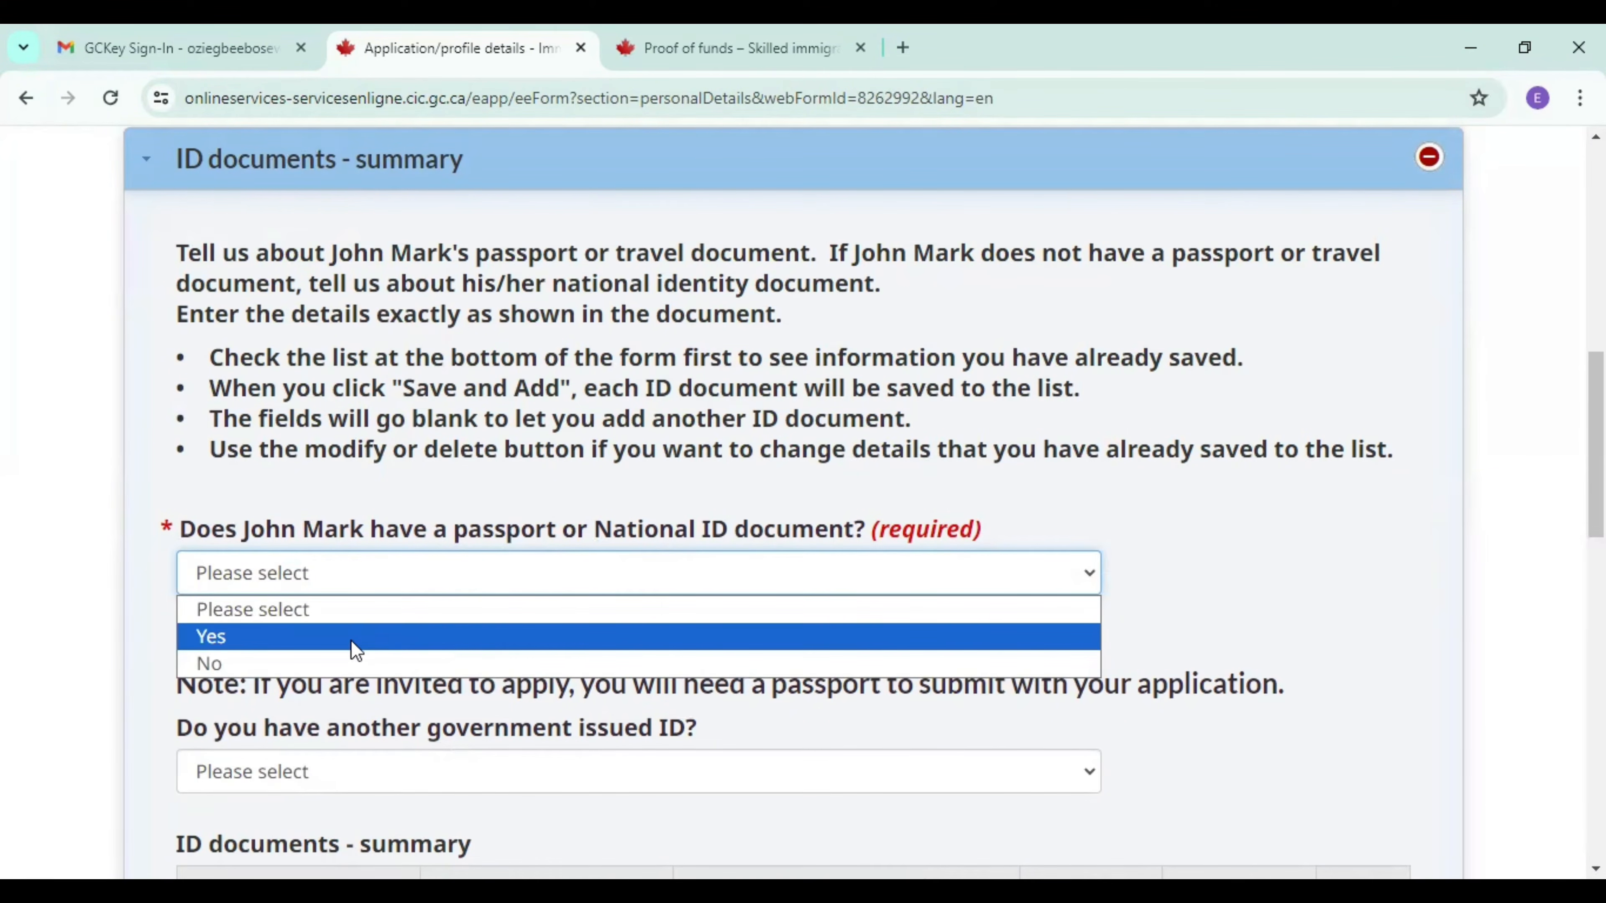
{"action": "left_click", "coordinate": [350, 640]}
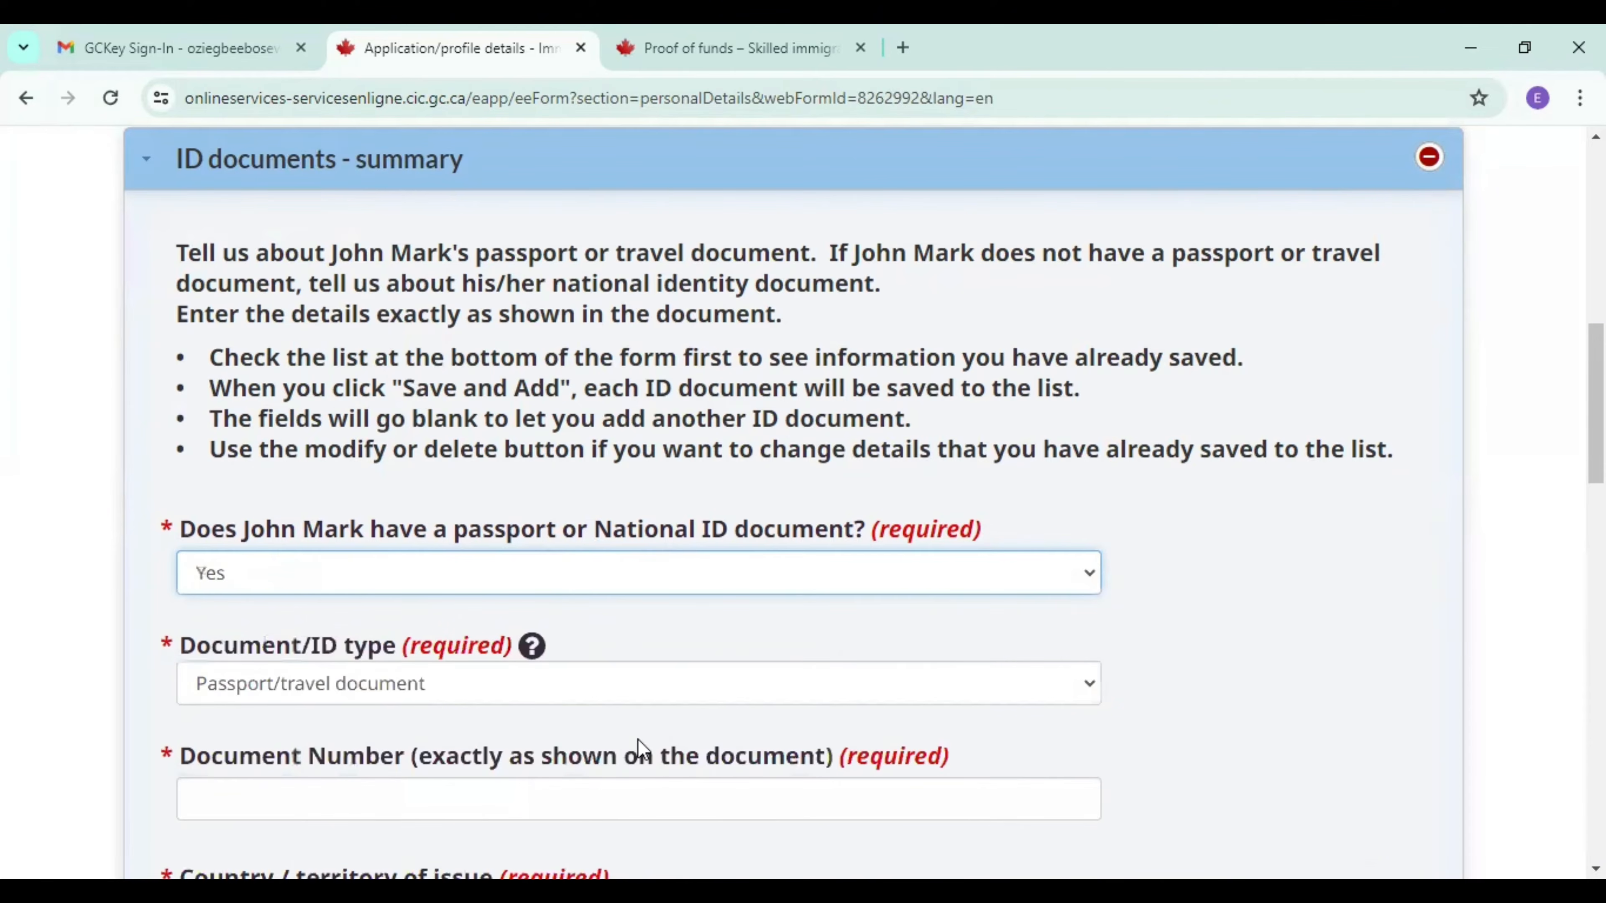
{"action": "left_click", "coordinate": [419, 690]}
{"action": "left_click", "coordinate": [375, 751]}
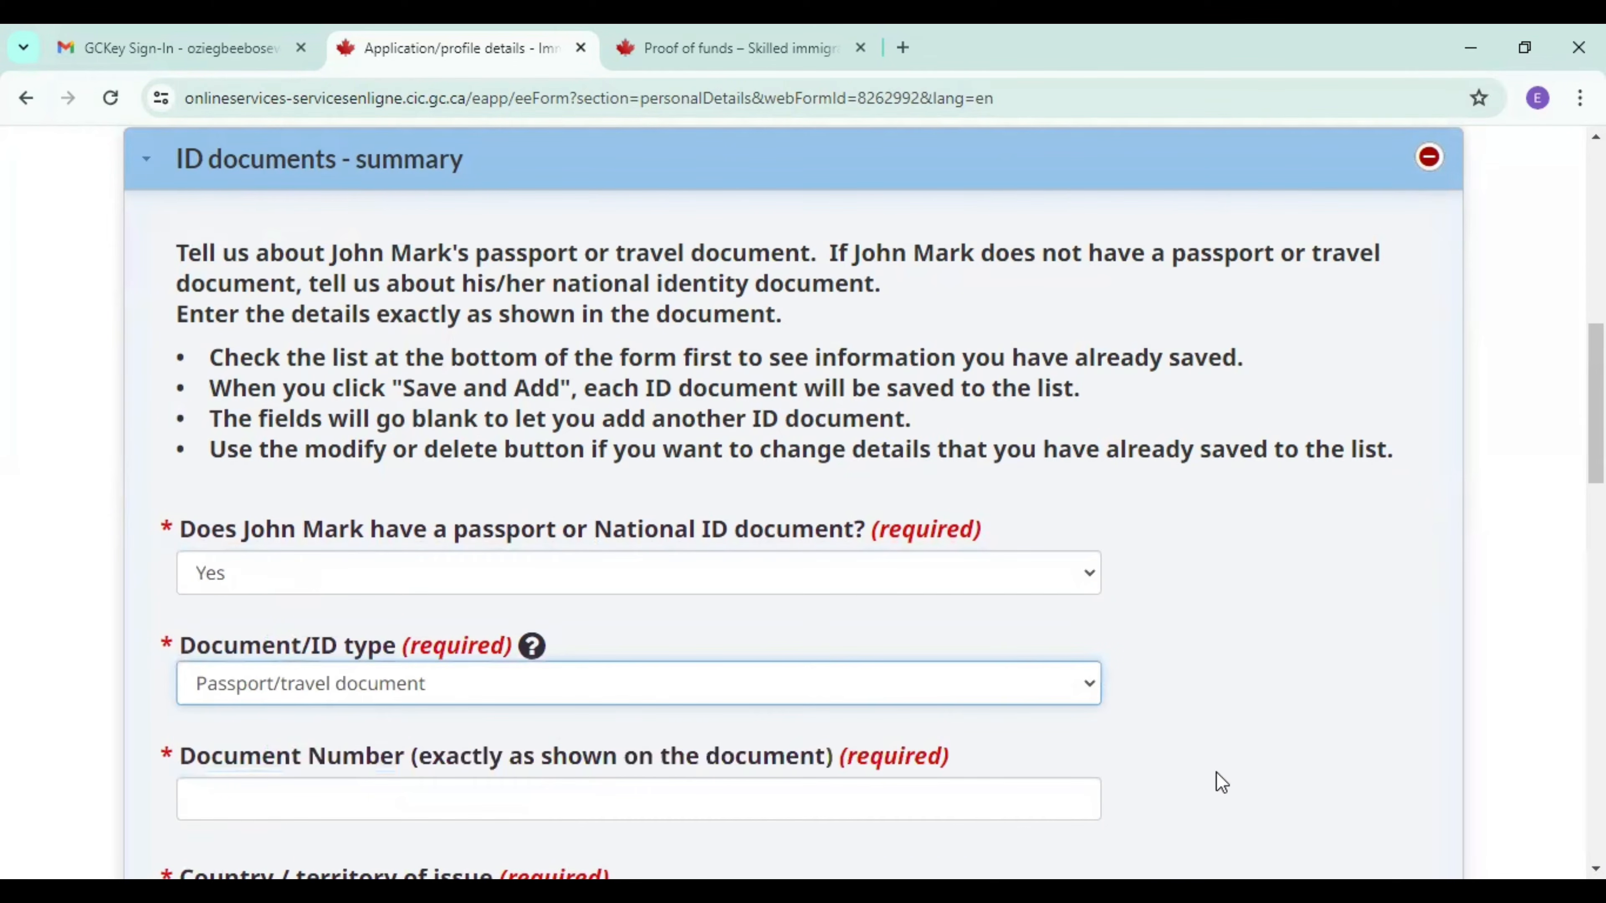
Fill in the document number of the candidate's passport, correcting the last digits.
{"action": "scroll", "coordinate": [1221, 781], "scroll_direction": "down", "scroll_amount": 1}
{"action": "scroll", "coordinate": [1308, 807], "scroll_direction": "down", "scroll_amount": 3}
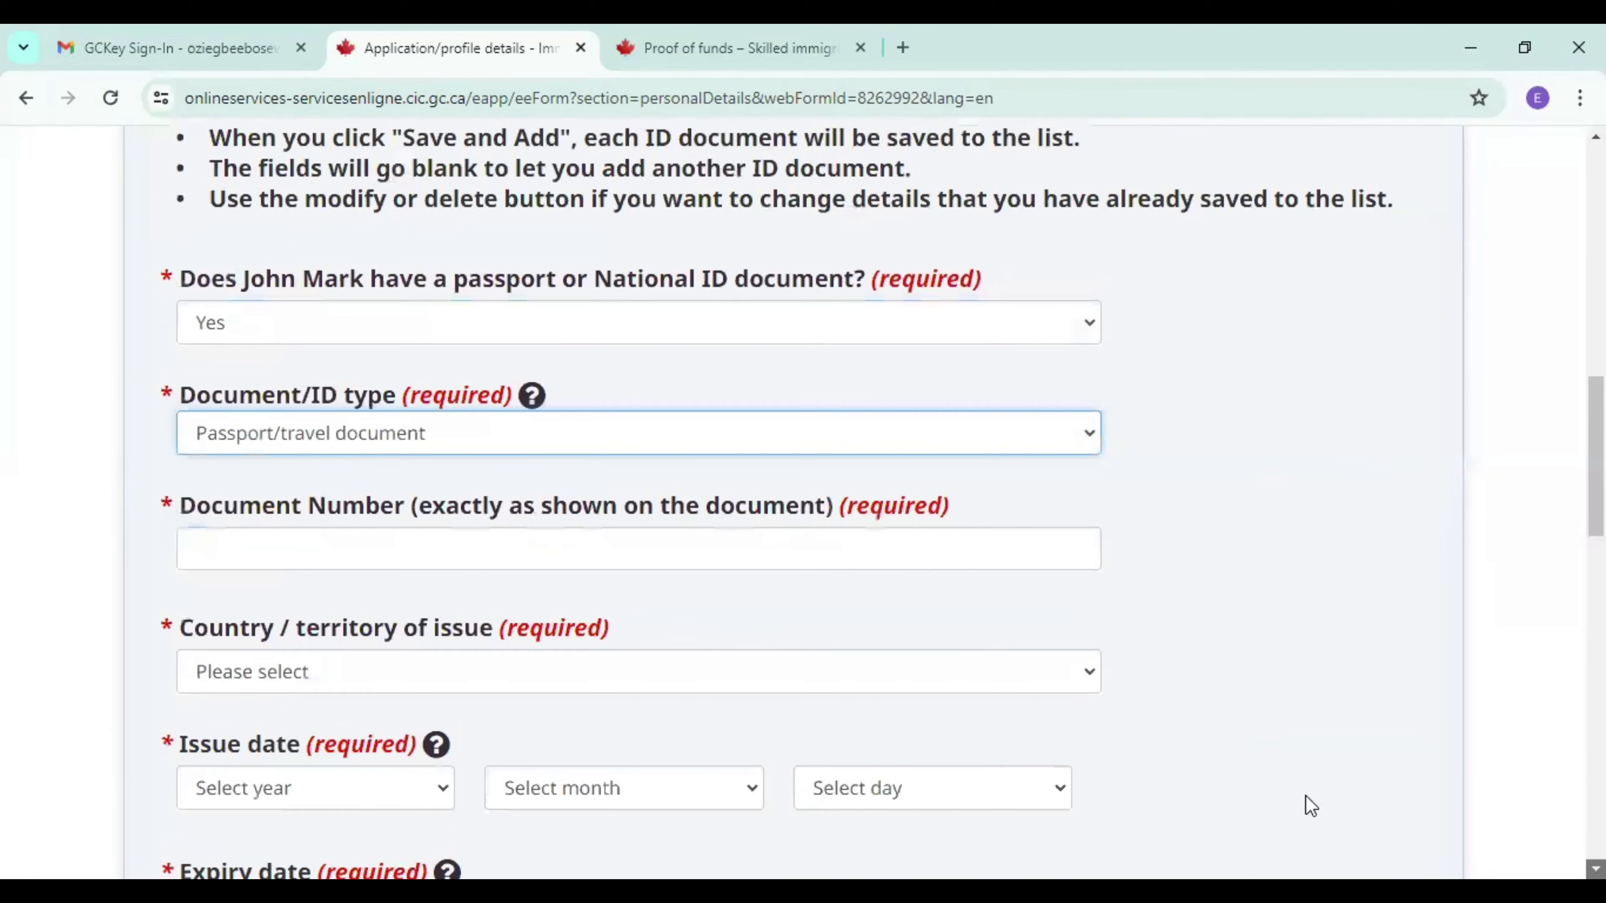
{"action": "left_click", "coordinate": [680, 549]}
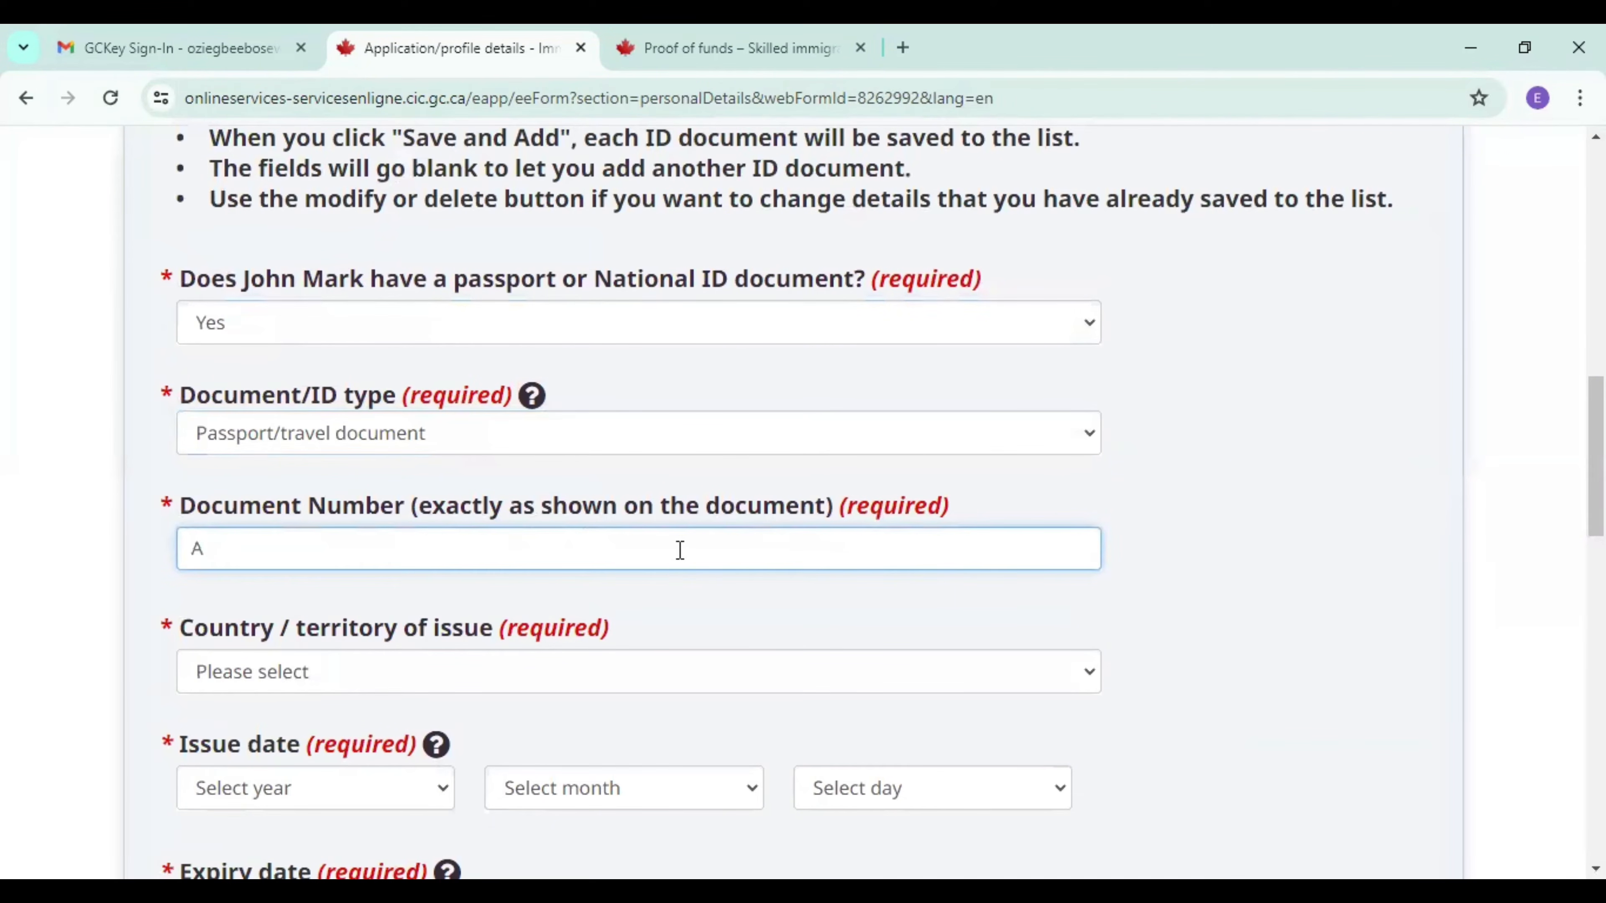
Set the passport's country of issue to NGA (Nigeria).
{"action": "left_click", "coordinate": [586, 687]}
{"action": "key", "text": "n"}
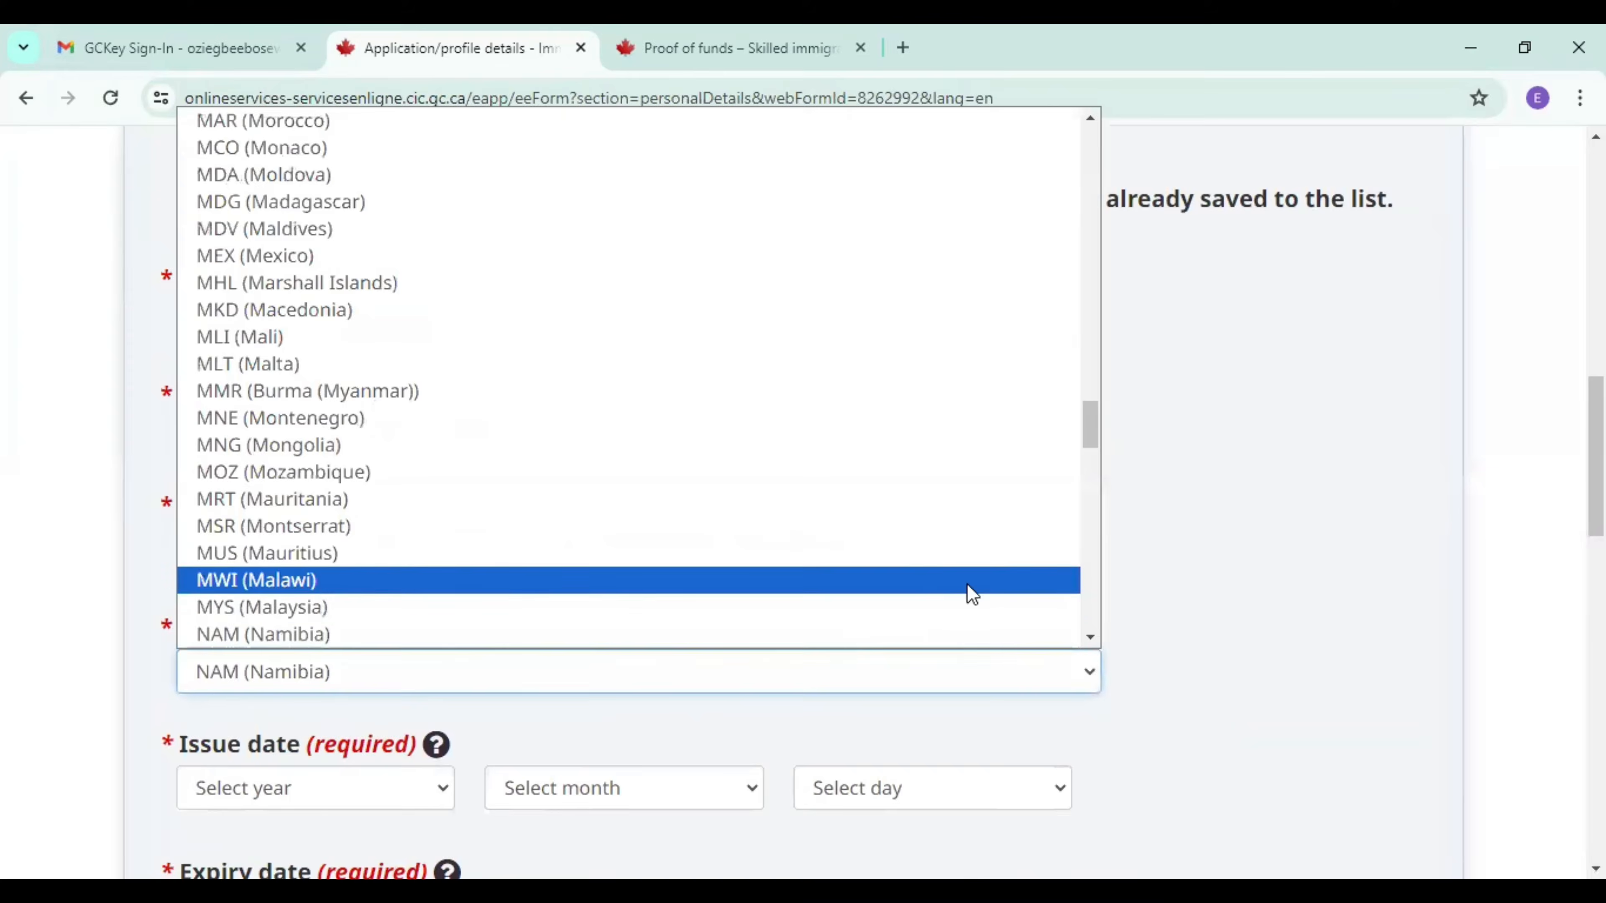
{"action": "left_click", "coordinate": [1090, 639]}
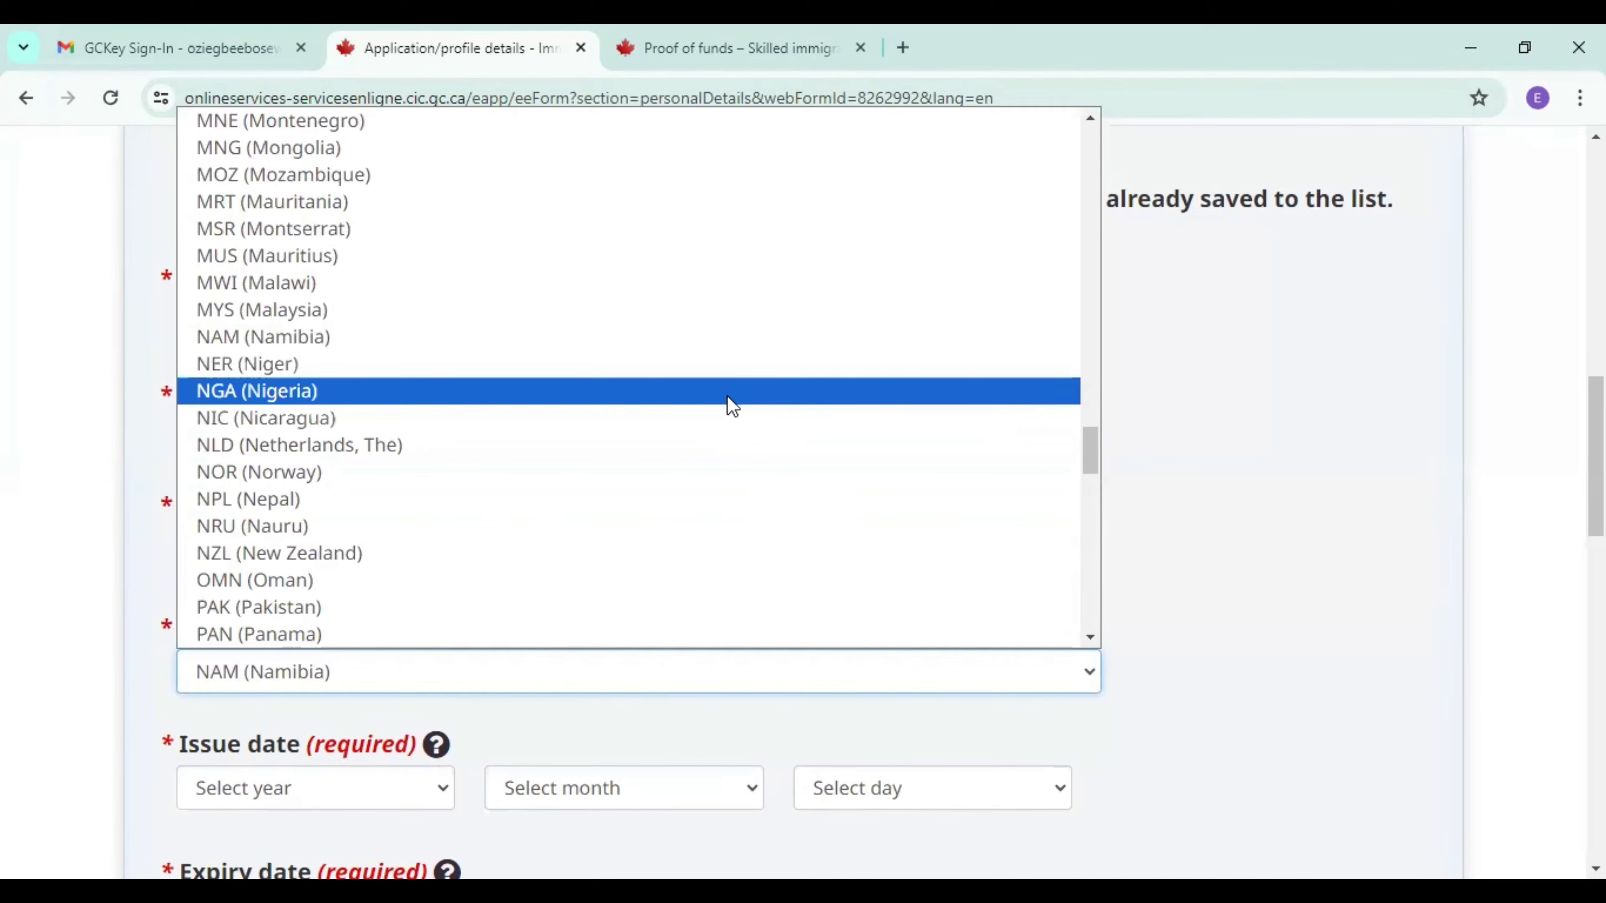
{"action": "left_click", "coordinate": [733, 407]}
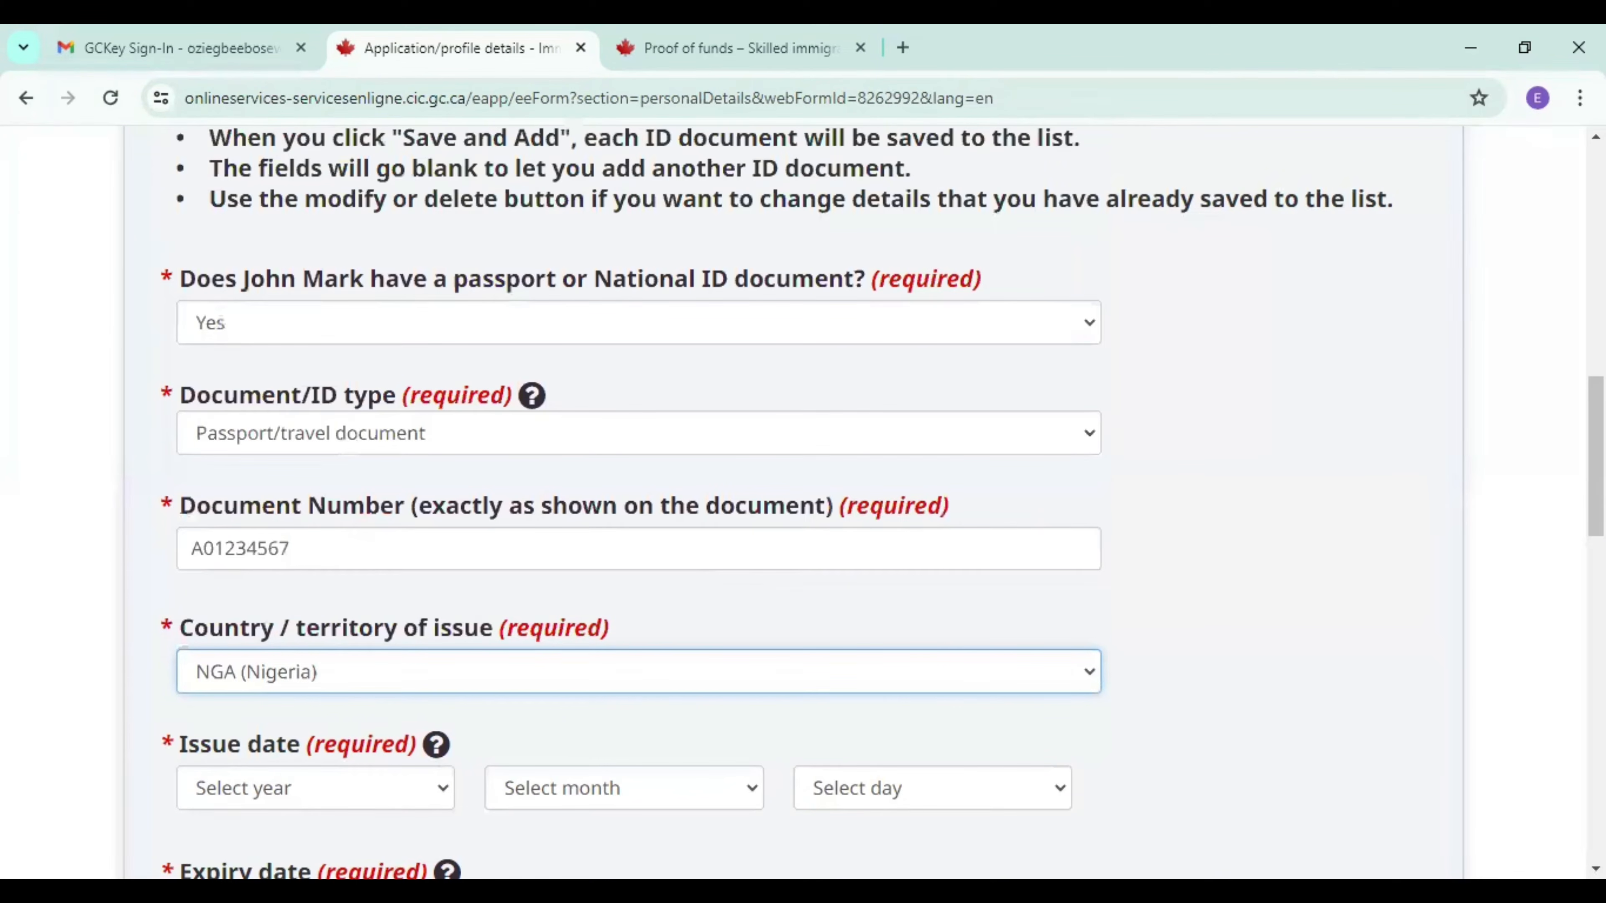
Set the passport's issue date to 30 December 2023.
{"action": "scroll", "coordinate": [503, 575], "scroll_direction": "down", "scroll_amount": 3}
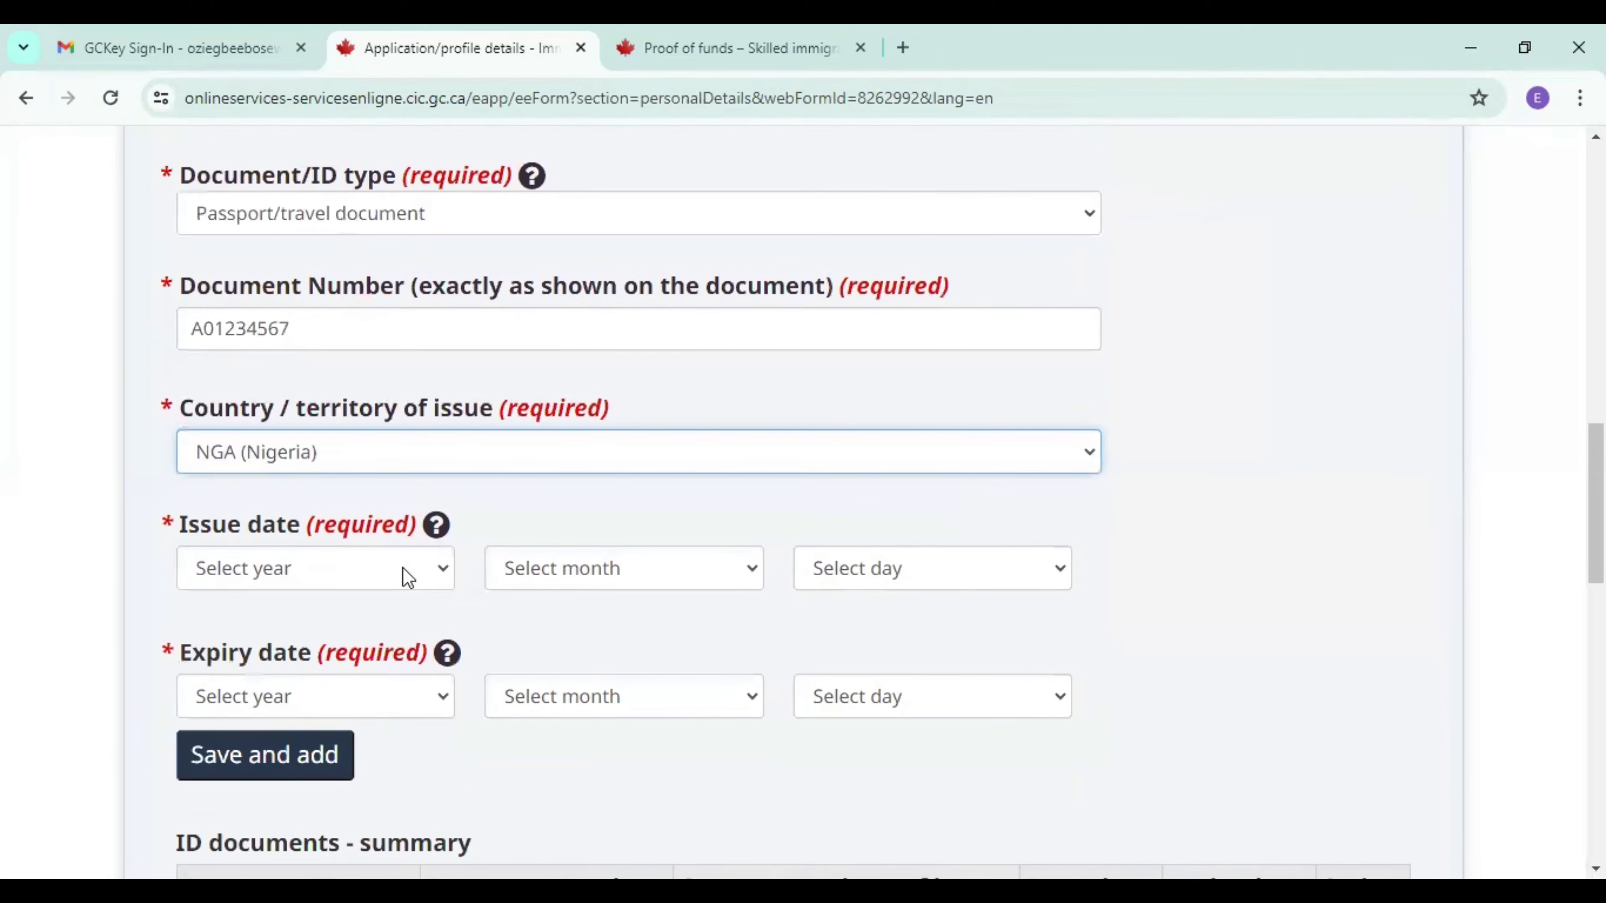
{"action": "left_click", "coordinate": [408, 576]}
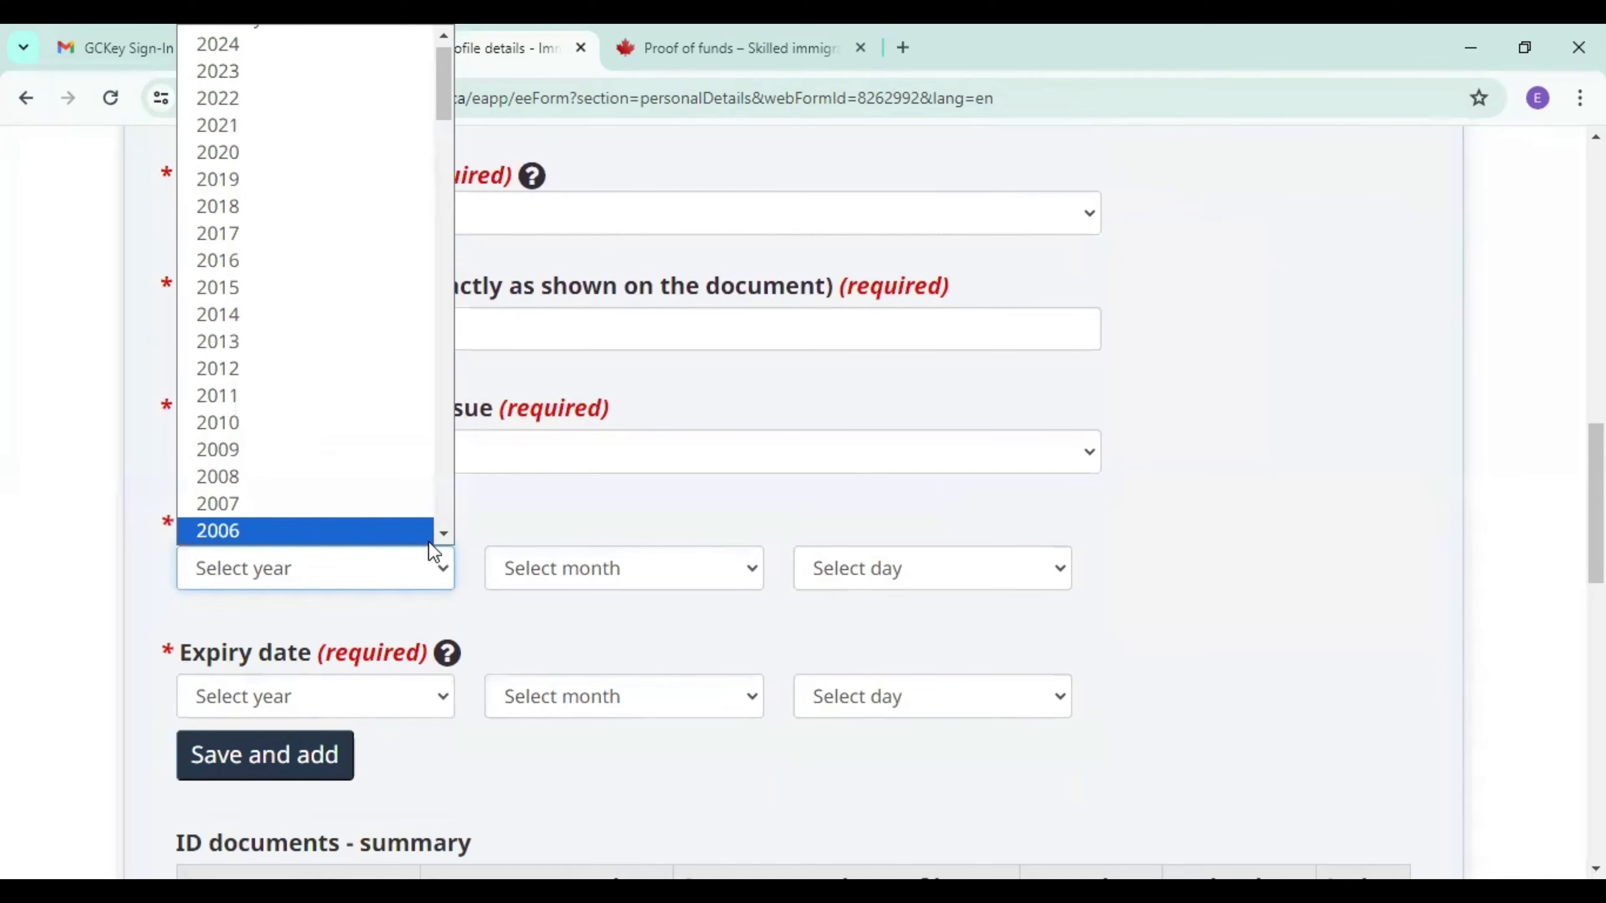
{"action": "left_click", "coordinate": [287, 70]}
{"action": "left_click", "coordinate": [565, 568]}
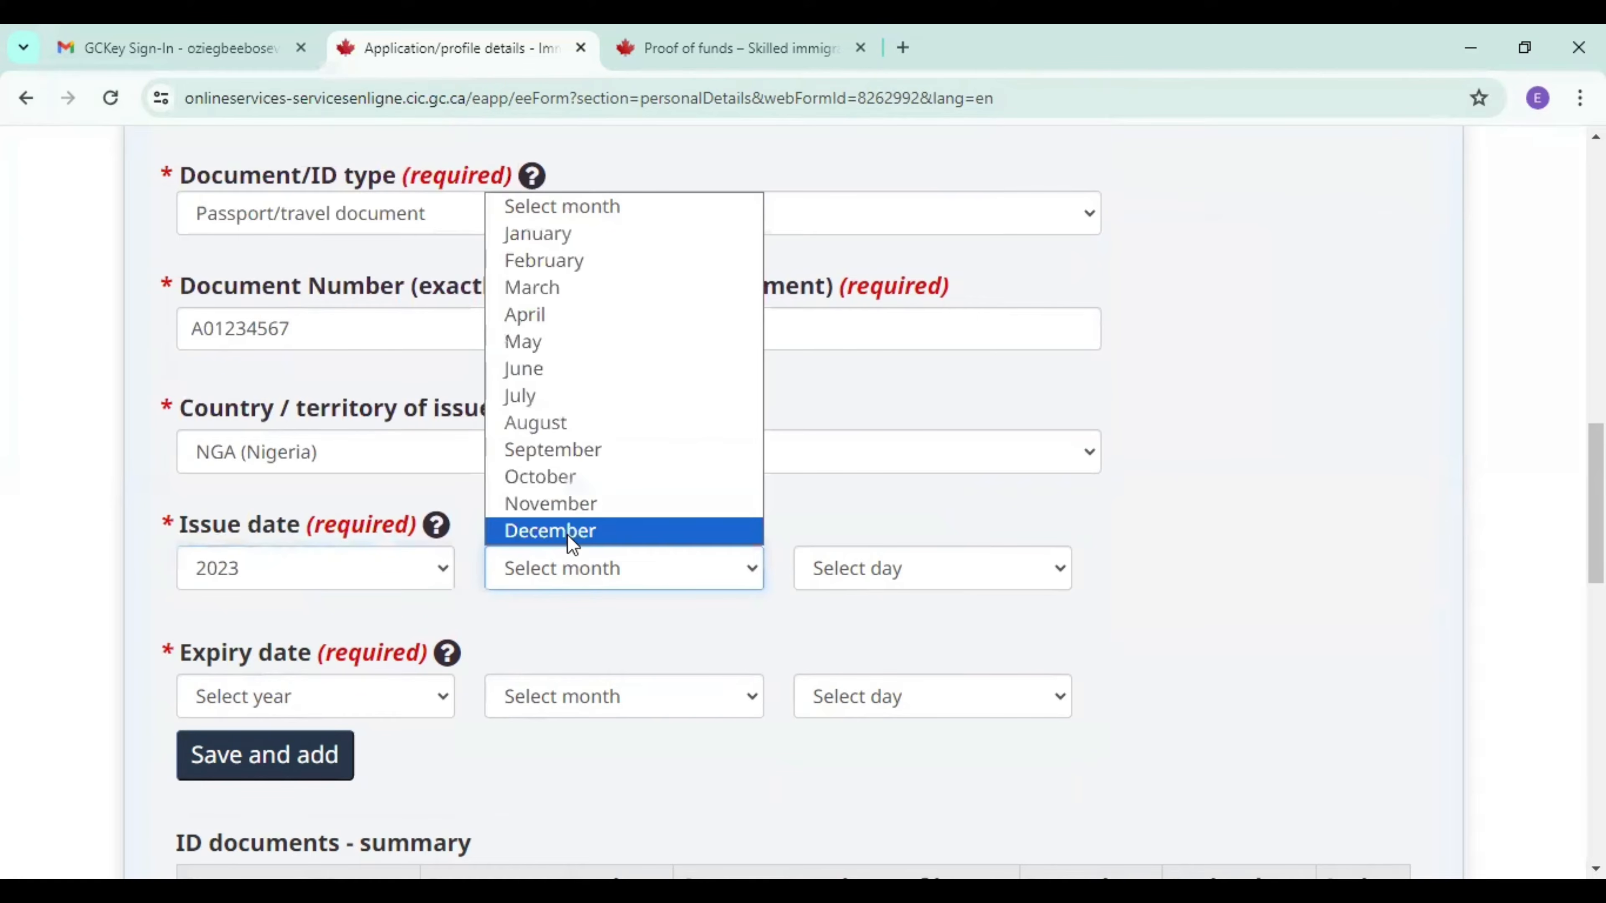
{"action": "left_click", "coordinate": [578, 530]}
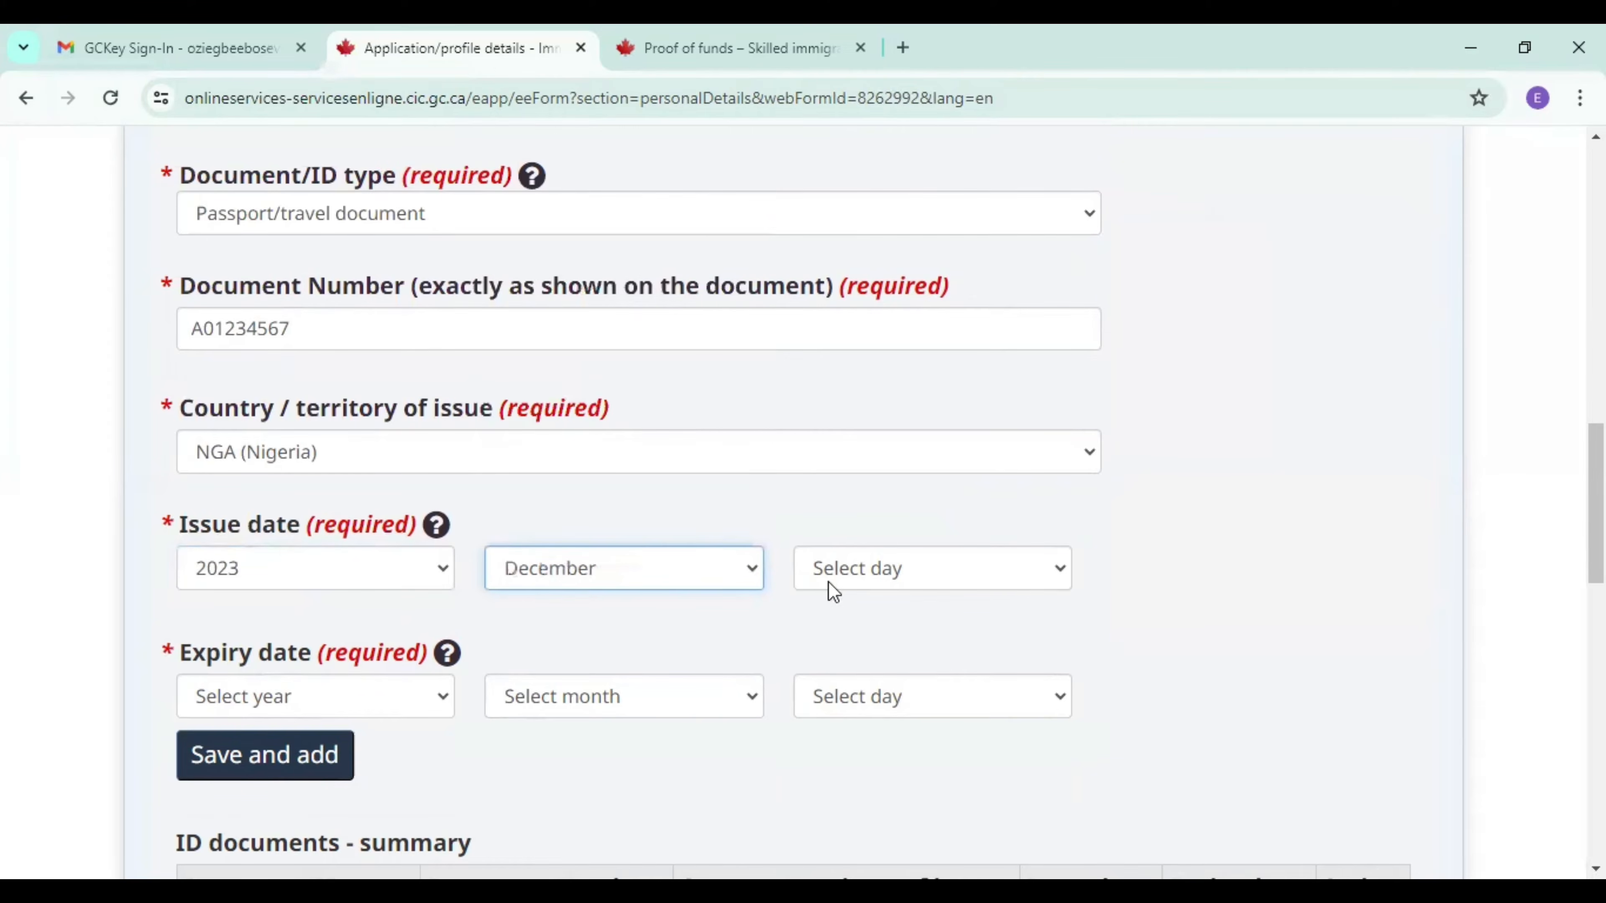
{"action": "left_click", "coordinate": [828, 582]}
{"action": "left_click", "coordinate": [1061, 533]}
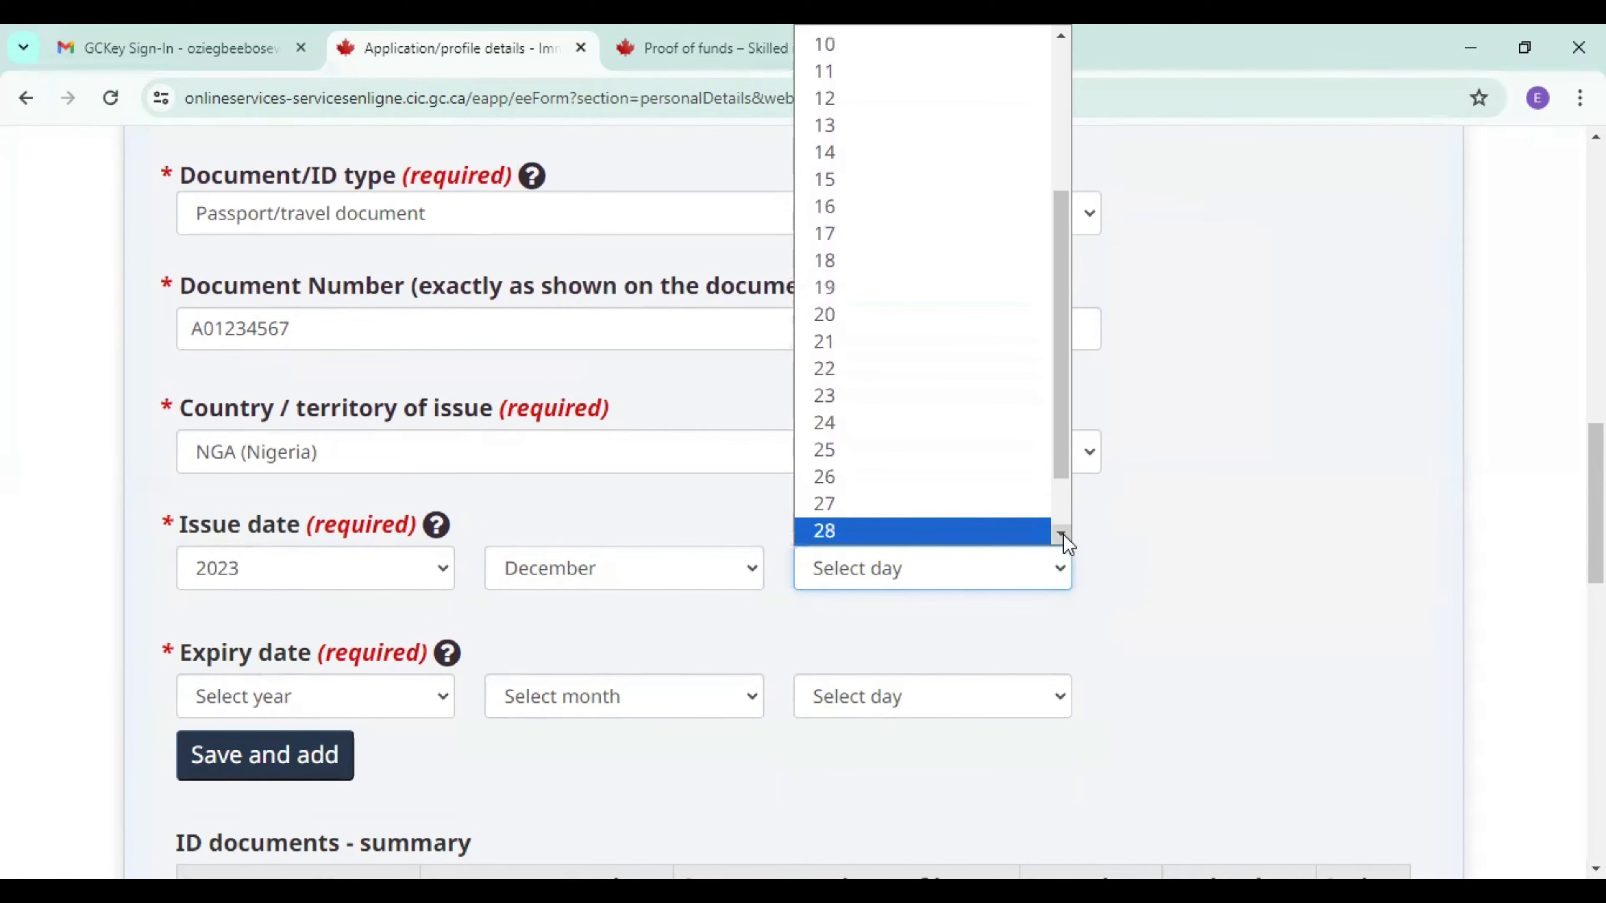
{"action": "left_click", "coordinate": [1062, 535]}
{"action": "left_click", "coordinate": [968, 506]}
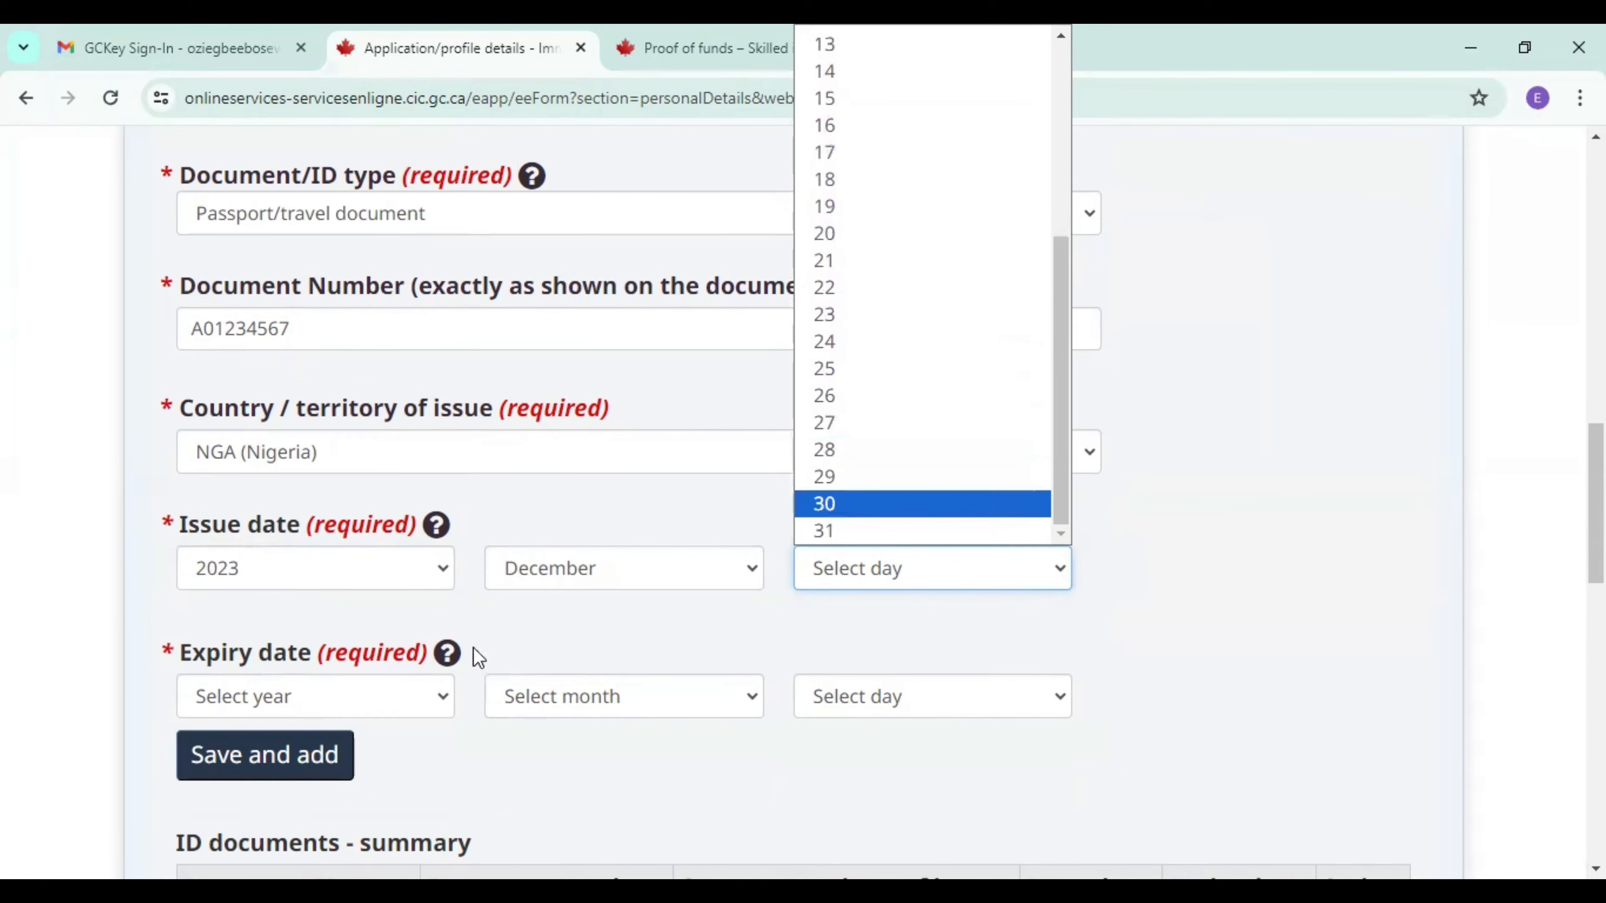
Set the passport's expiry date to 29 December 2028.
{"action": "left_click", "coordinate": [368, 692]}
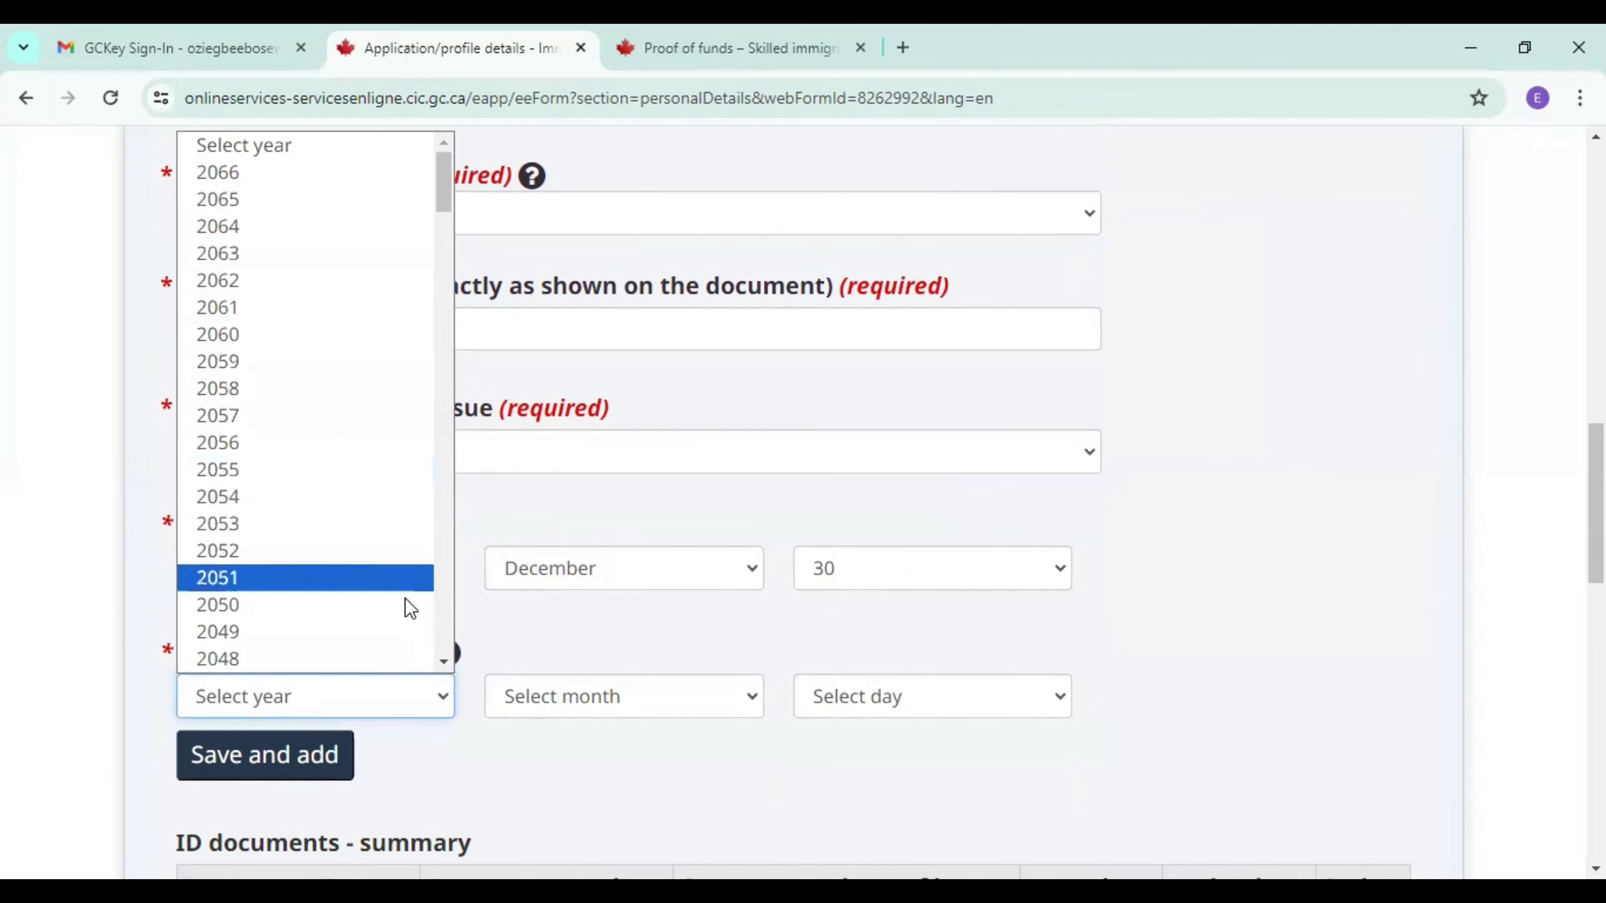
{"action": "left_click_drag", "start_coordinate": [447, 660], "coordinate": [447, 660]}
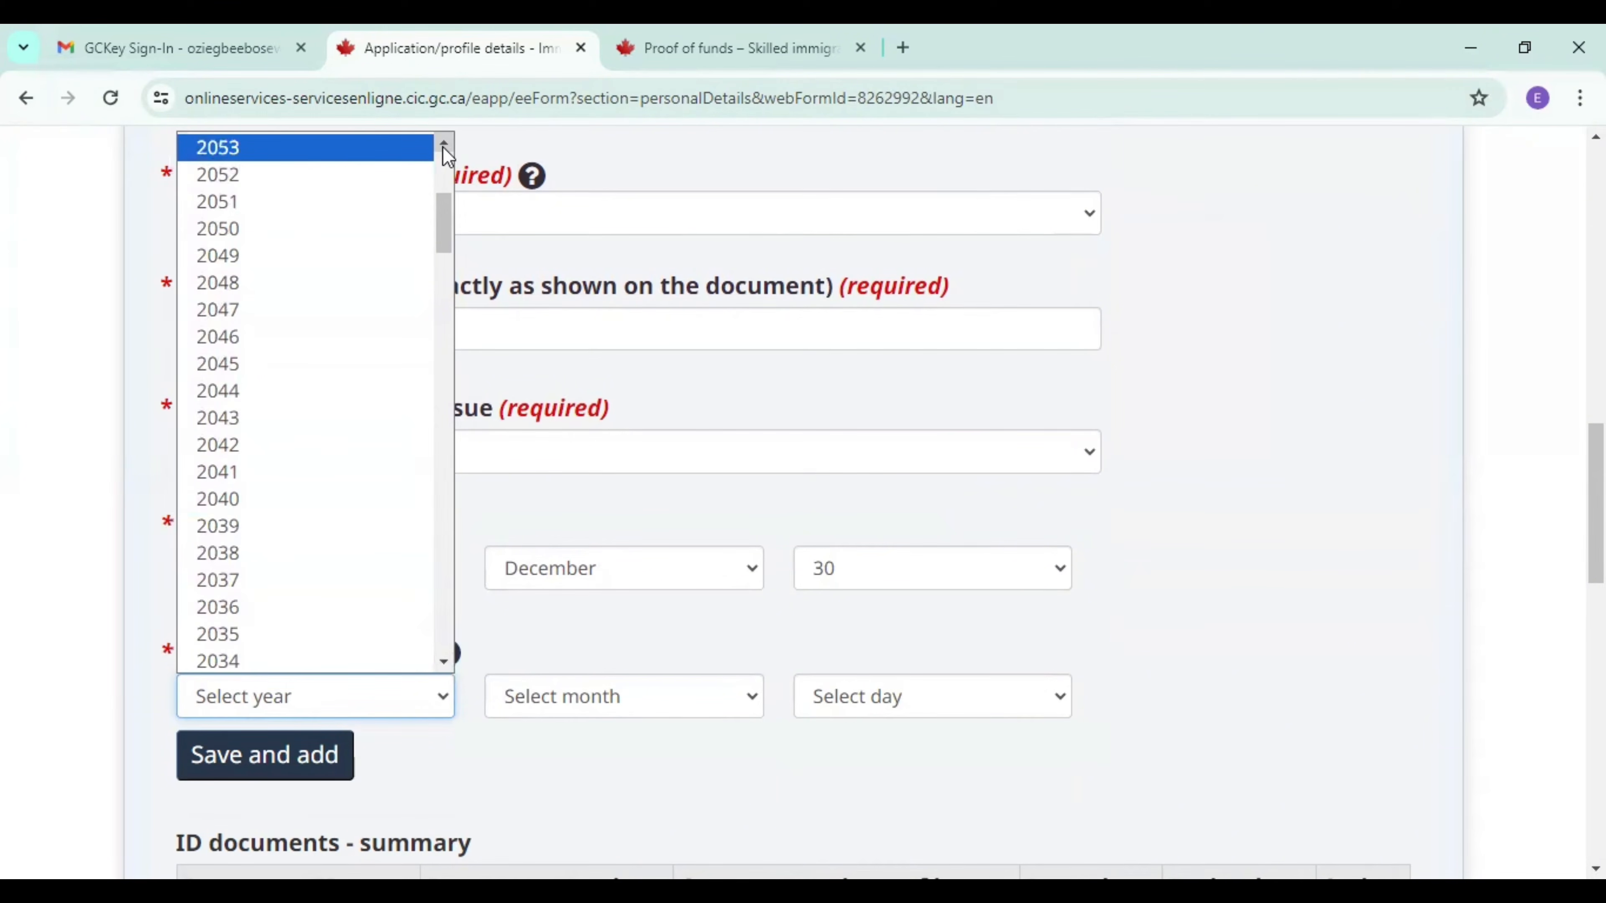
{"action": "left_click", "coordinate": [441, 661]}
{"action": "left_click_drag", "start_coordinate": [442, 670], "coordinate": [441, 667]}
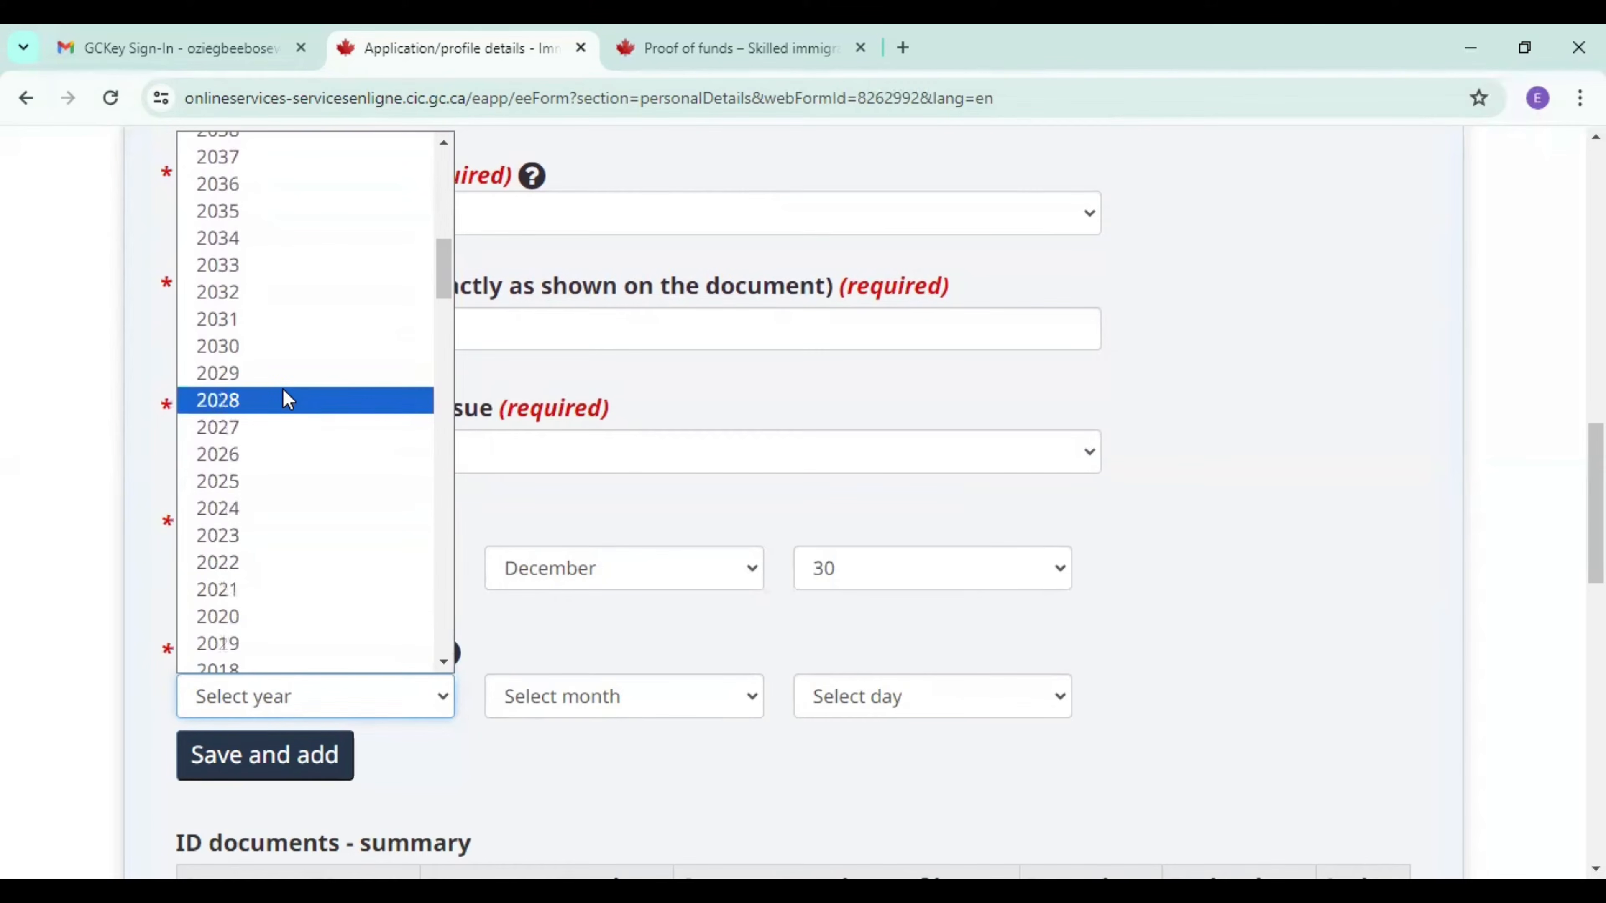
{"action": "left_click", "coordinate": [283, 400]}
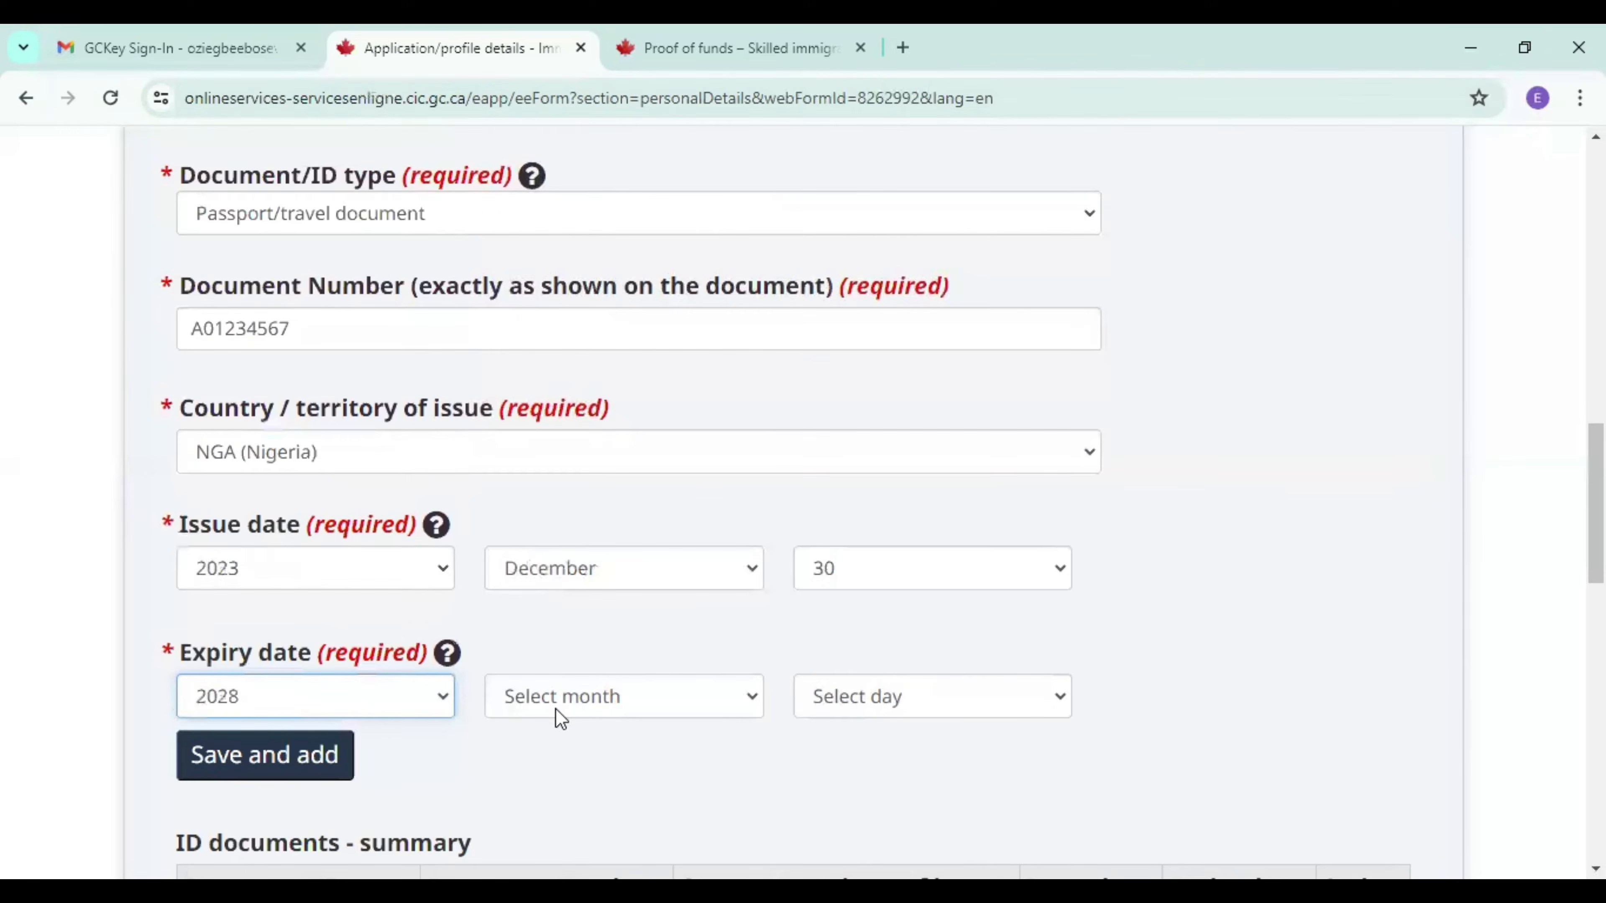
{"action": "left_click", "coordinate": [556, 708]}
{"action": "left_click", "coordinate": [581, 659]}
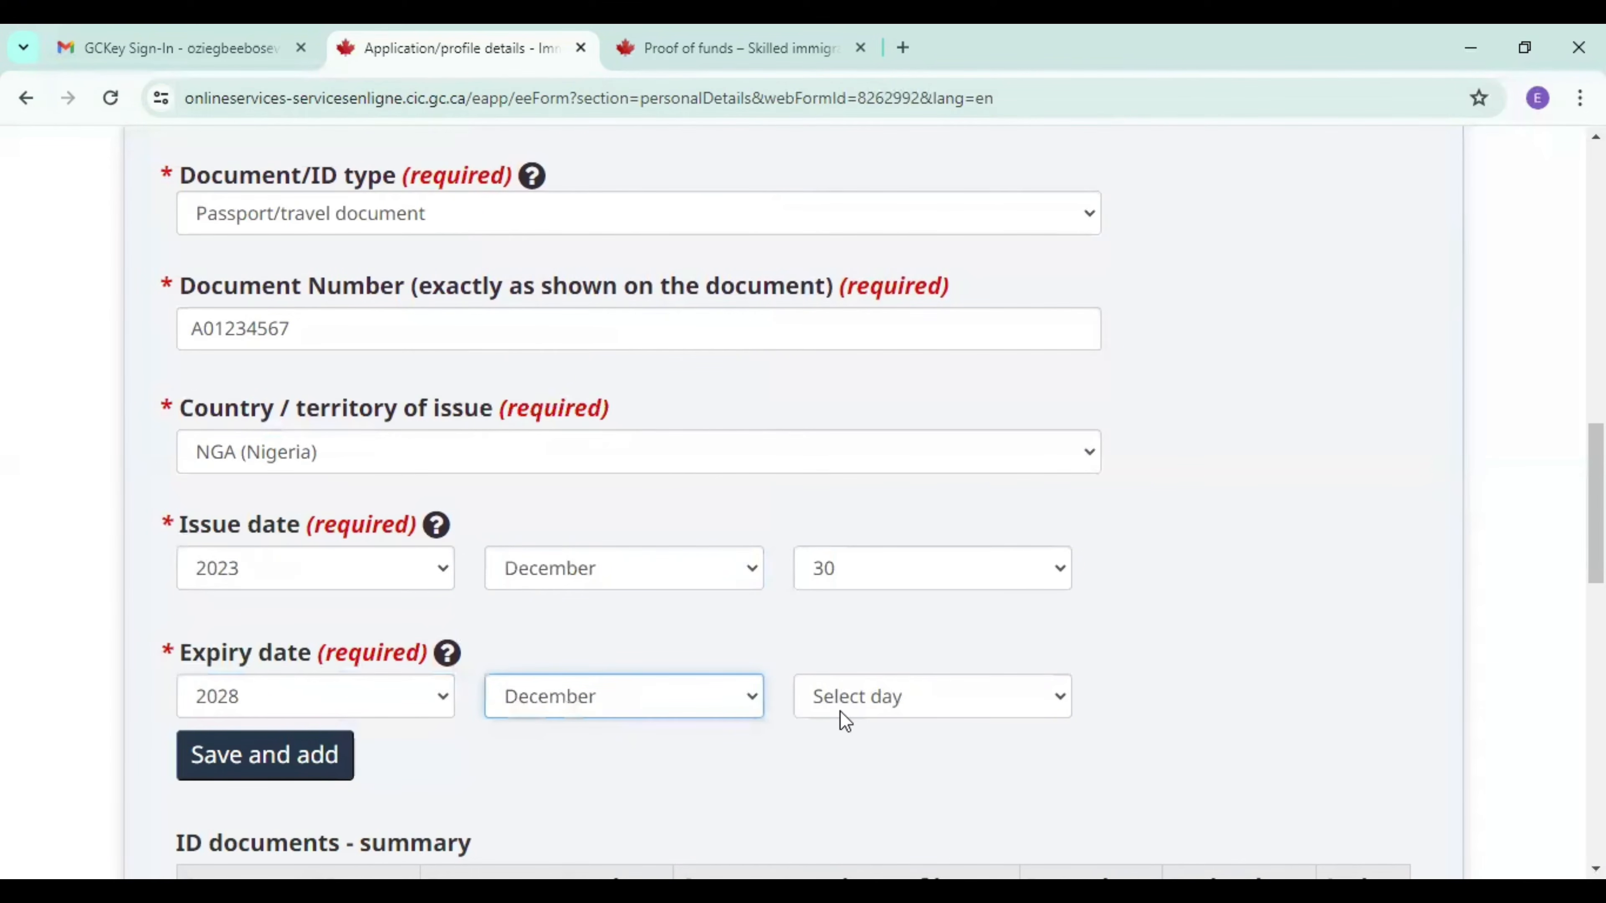
{"action": "left_click", "coordinate": [840, 711]}
{"action": "left_click_drag", "start_coordinate": [1067, 671], "coordinate": [1060, 667]}
{"action": "left_click", "coordinate": [880, 606]}
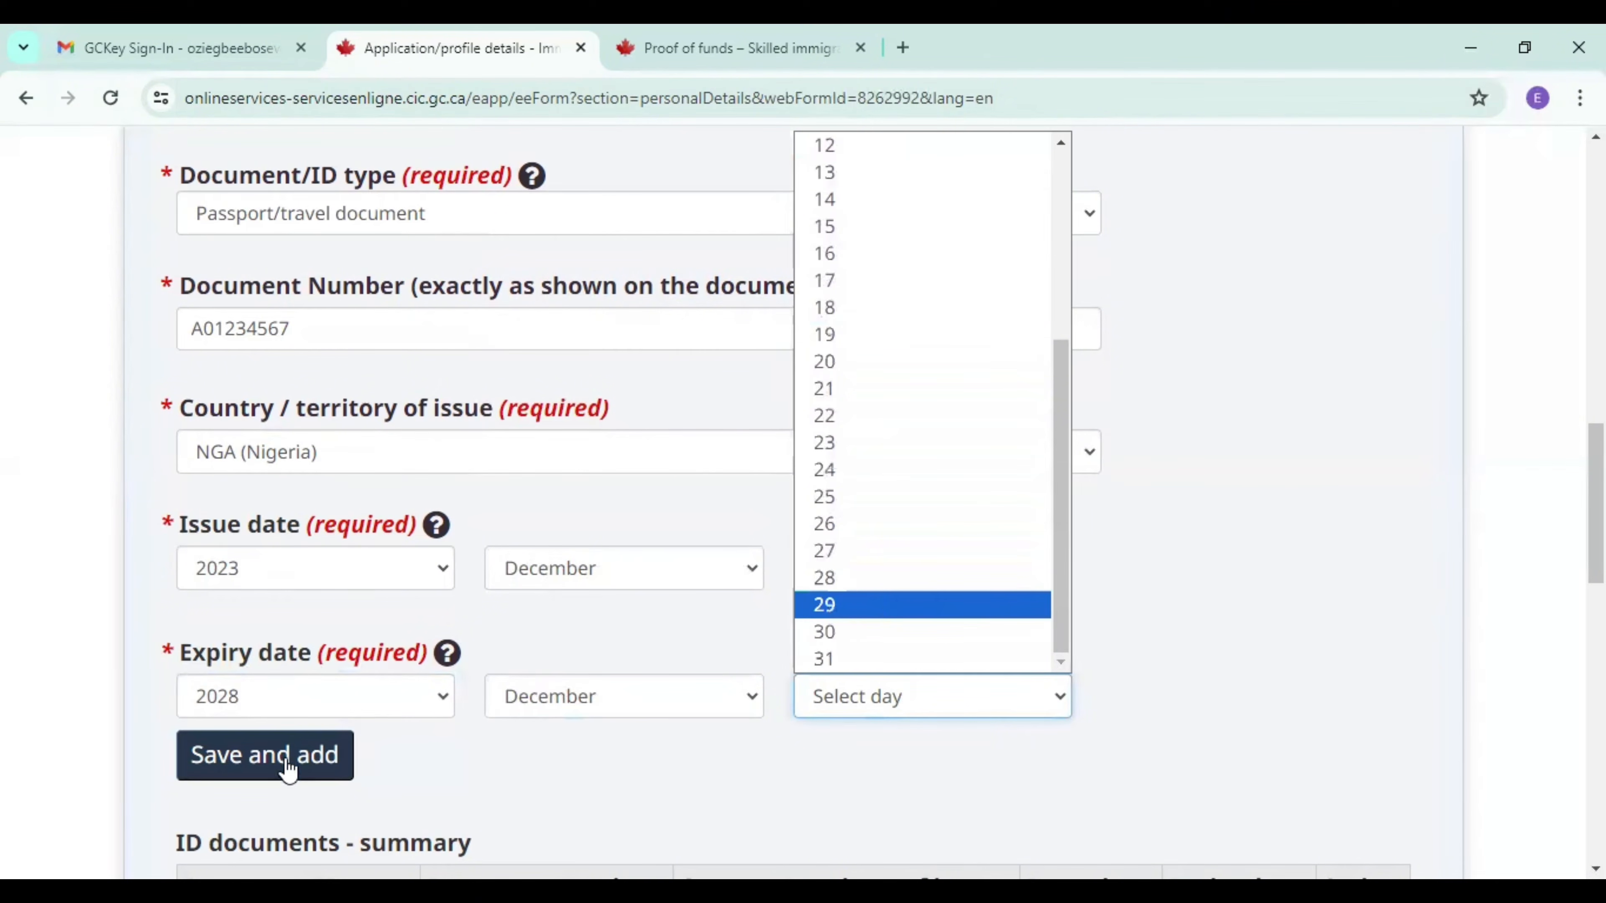
Save the passport to the ID documents list and continue to Immigration history and citizenships.
{"action": "left_click", "coordinate": [281, 765]}
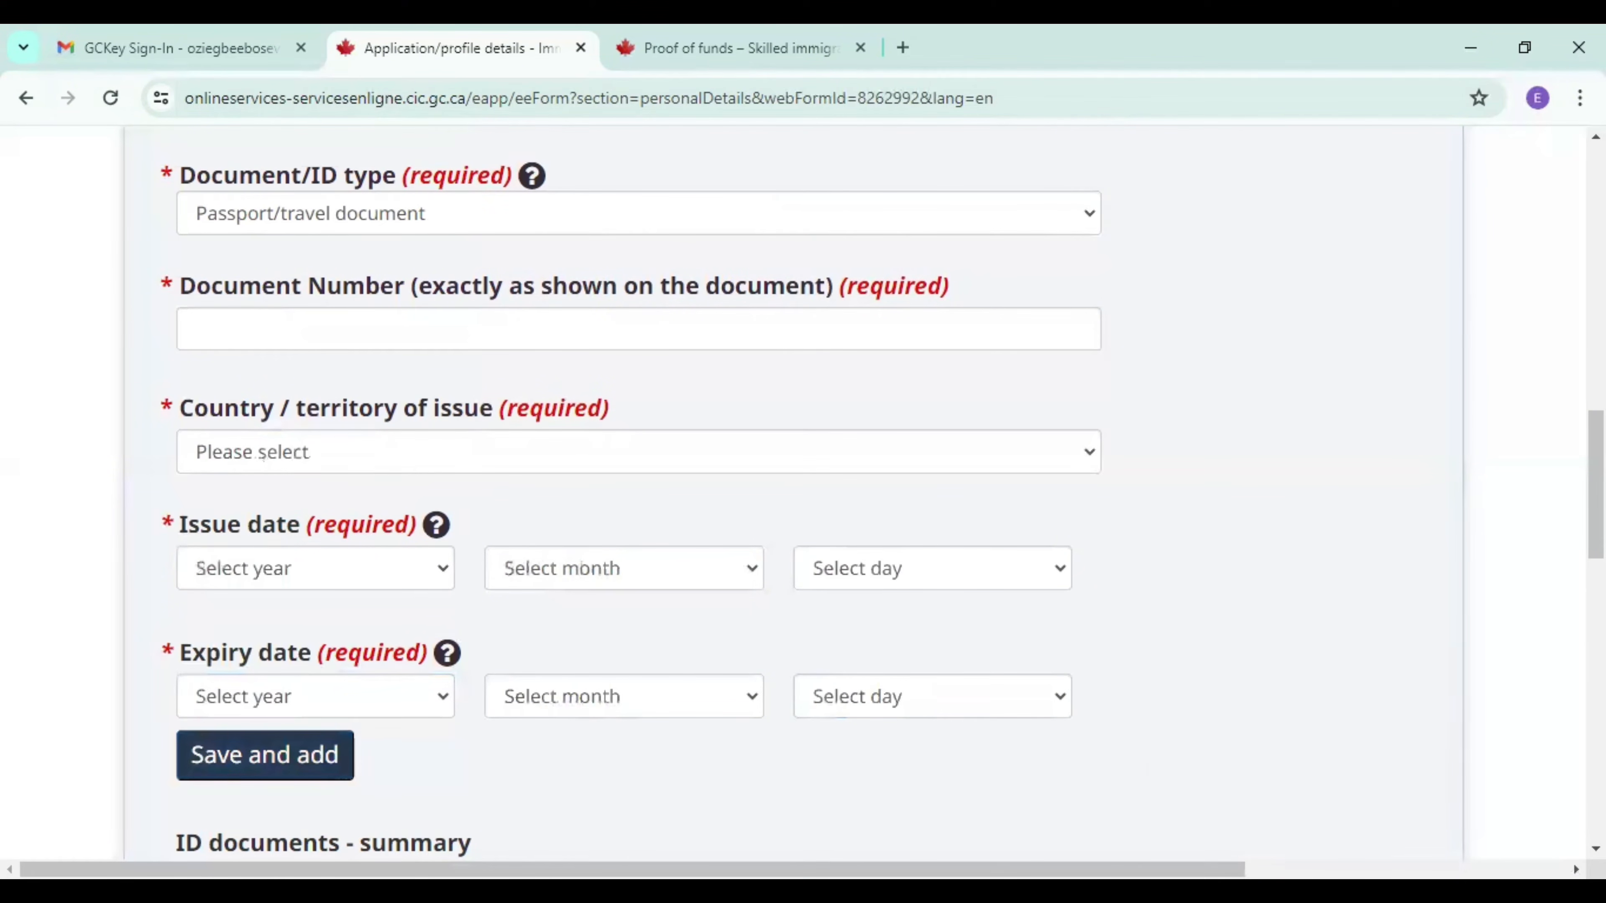
{"action": "scroll", "coordinate": [745, 670], "scroll_direction": "down", "scroll_amount": 5}
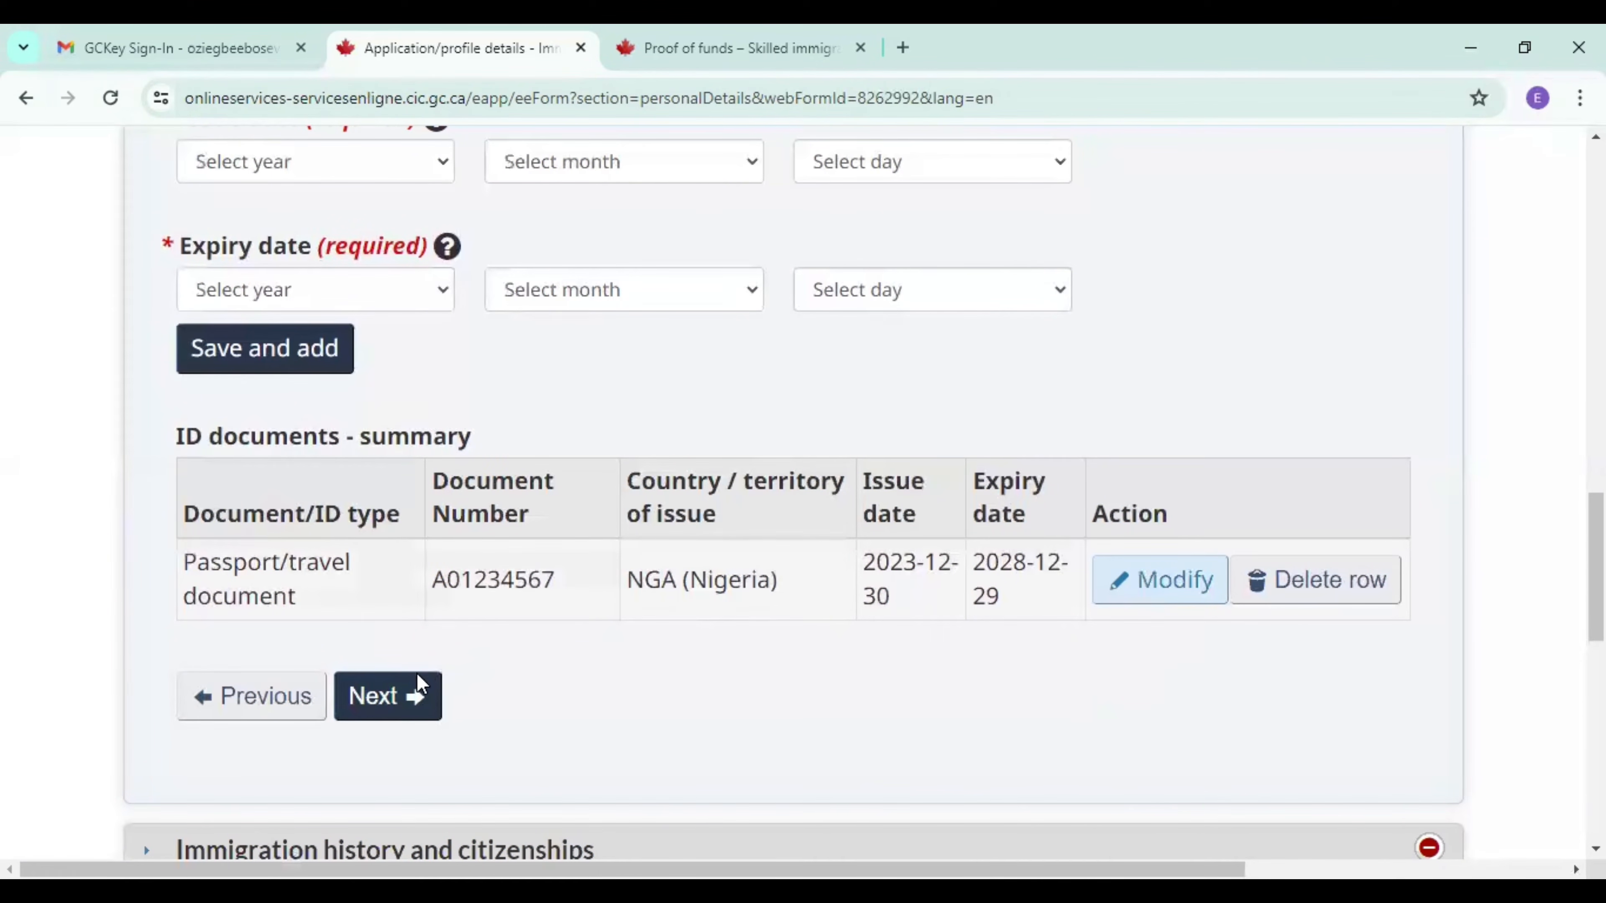
{"action": "left_click", "coordinate": [400, 720]}
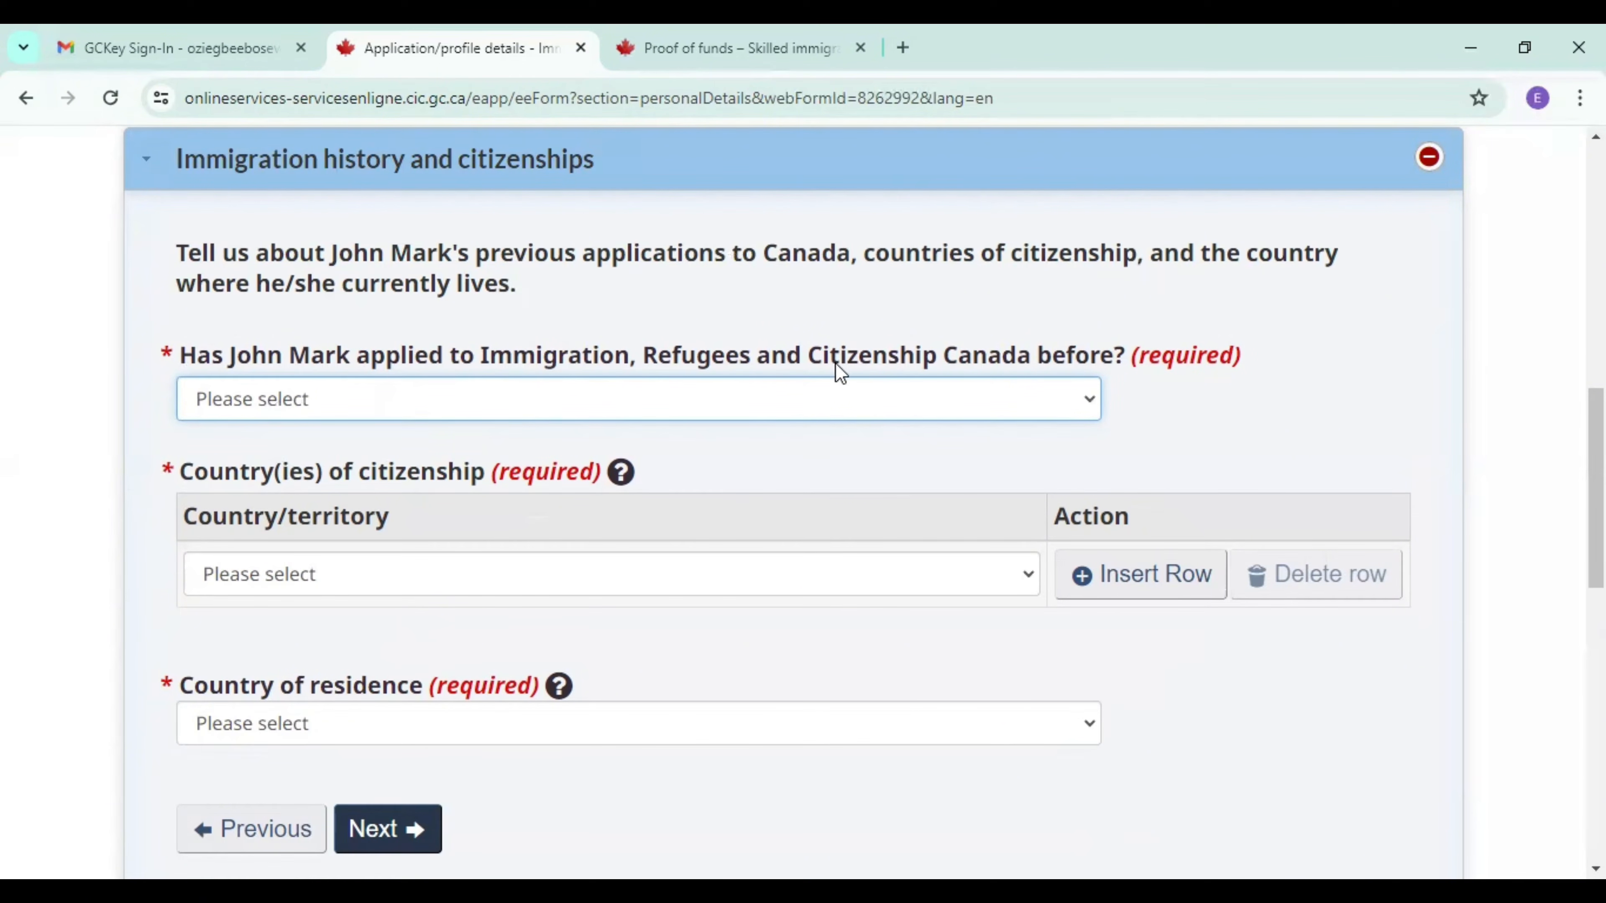
Answer No to having applied to Immigration, Refugees and Citizenship Canada before, and set the country of citizenship to Nigeria.
{"action": "left_click", "coordinate": [1028, 408]}
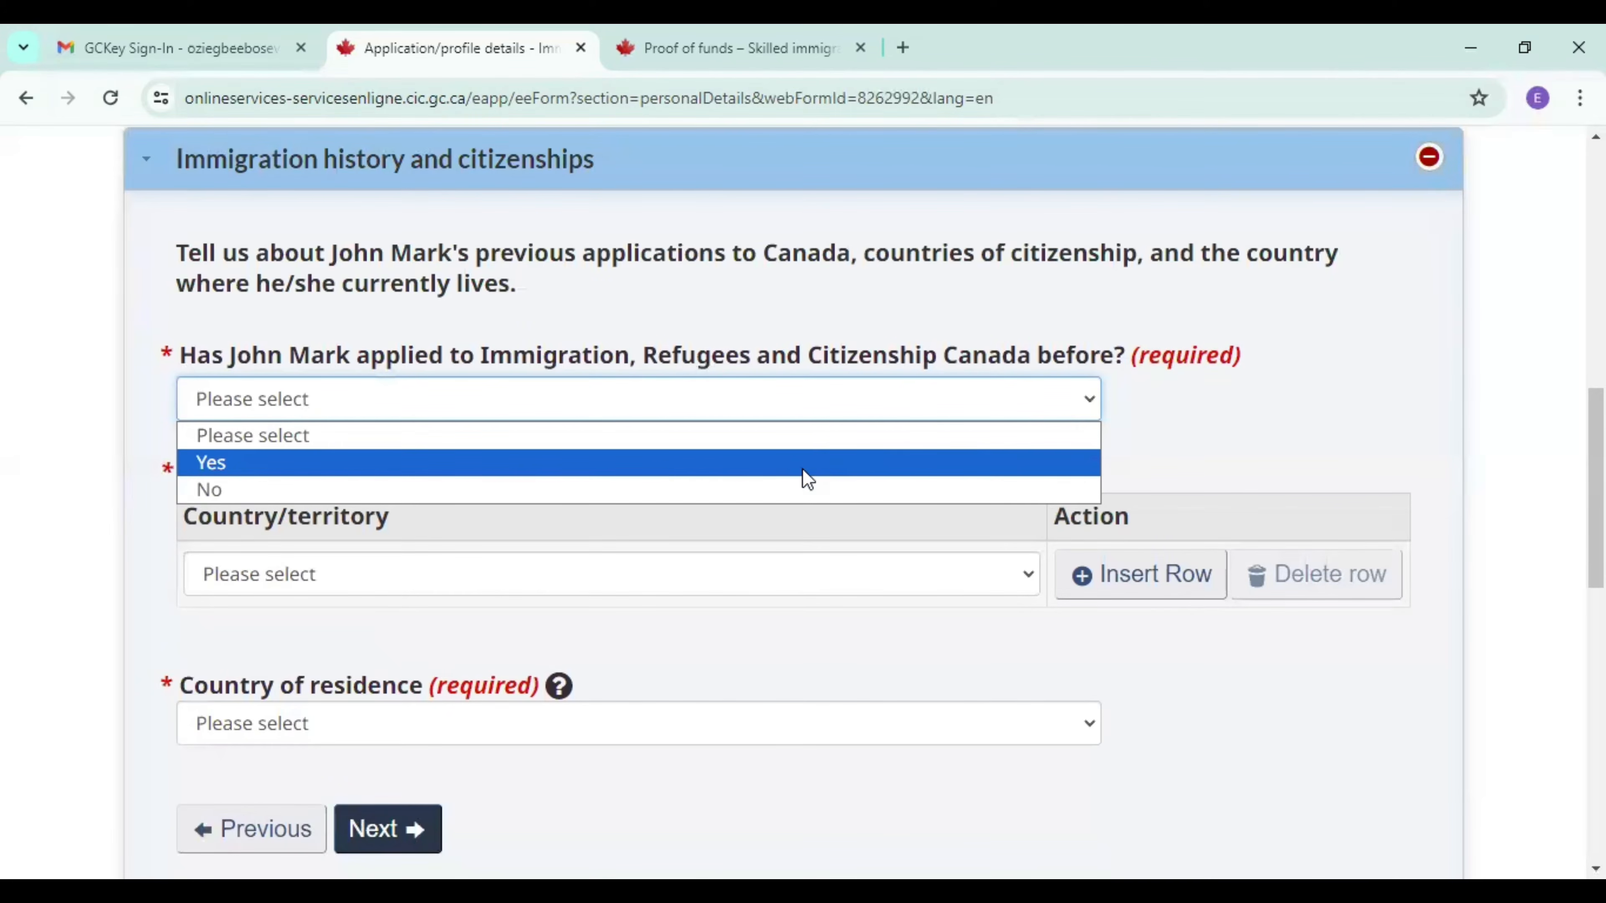
{"action": "left_click", "coordinate": [646, 500]}
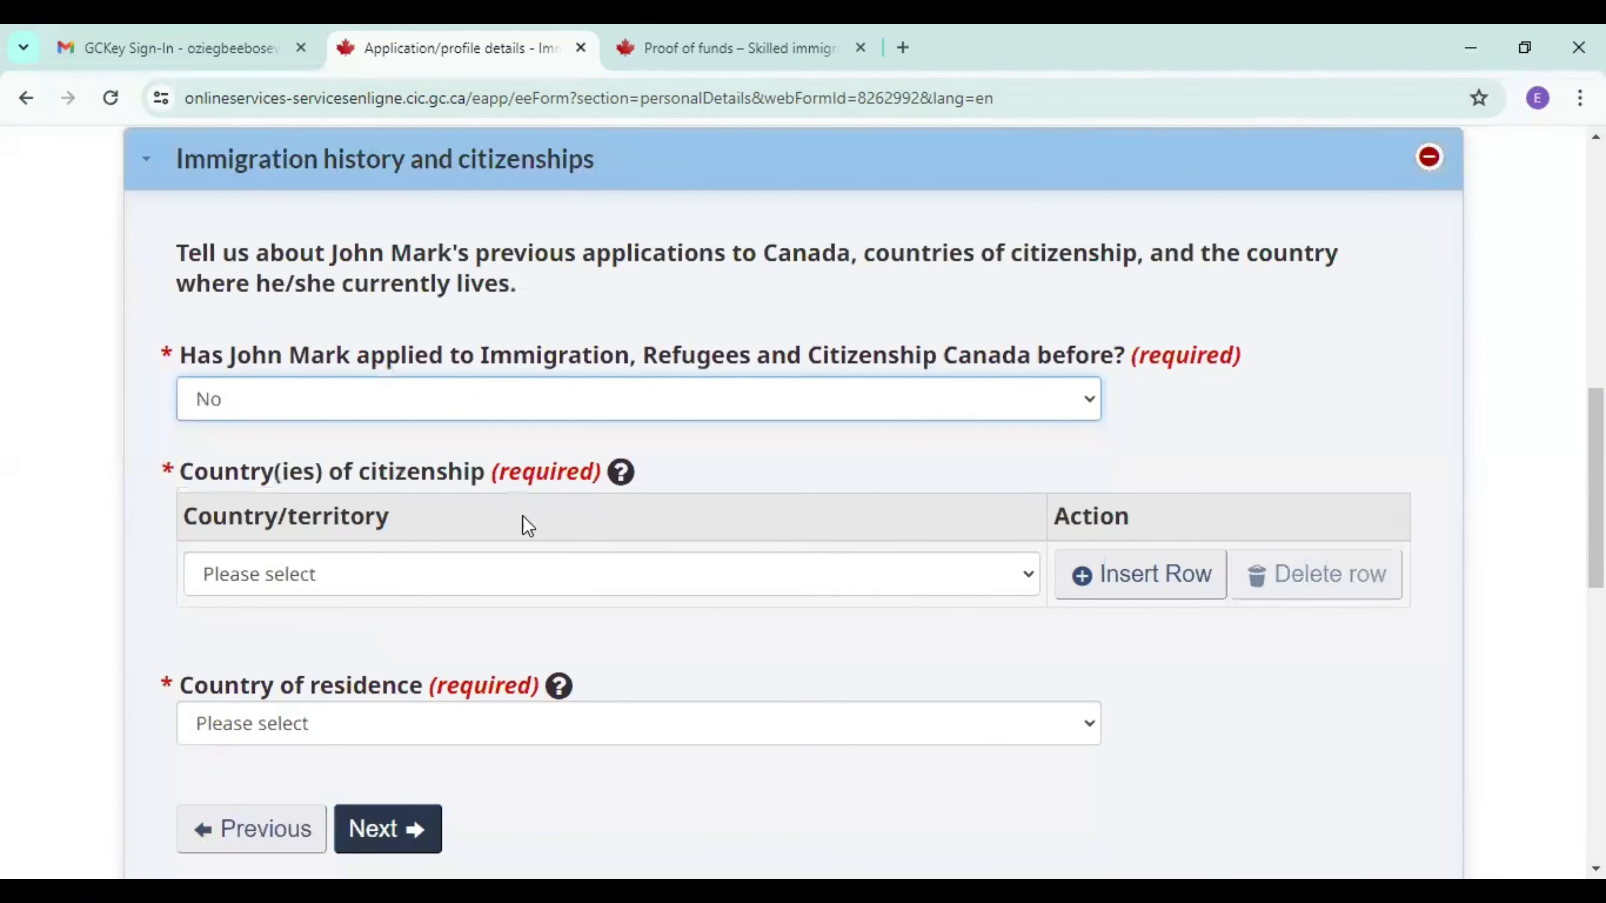
{"action": "left_click", "coordinate": [393, 589]}
{"action": "type", "text": "nig"}
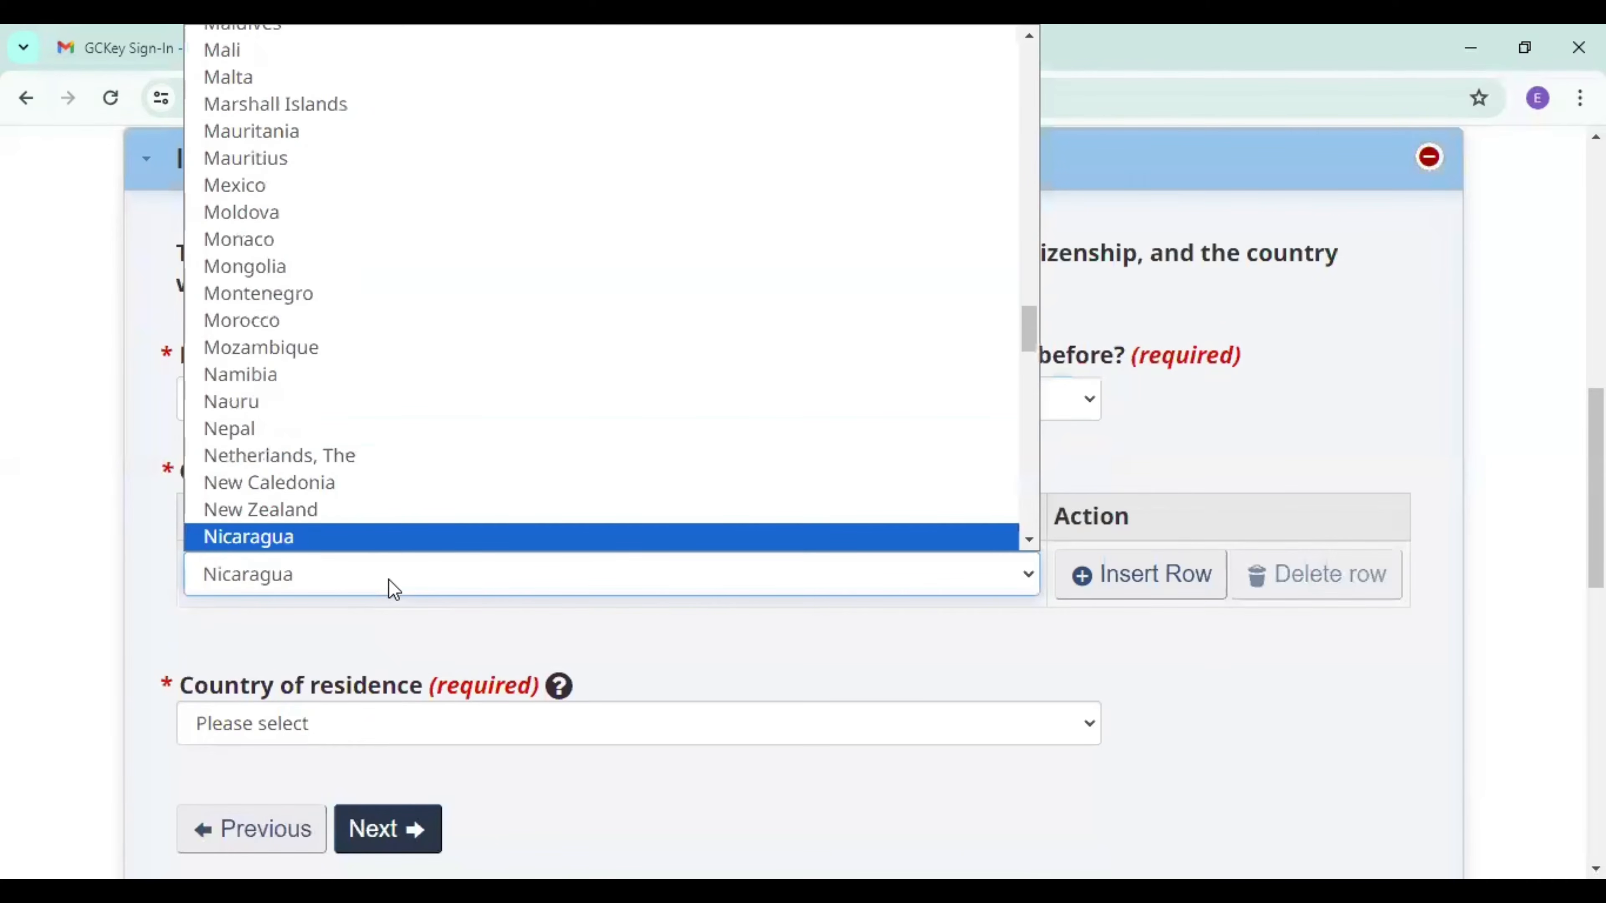
{"action": "left_click", "coordinate": [1029, 539]}
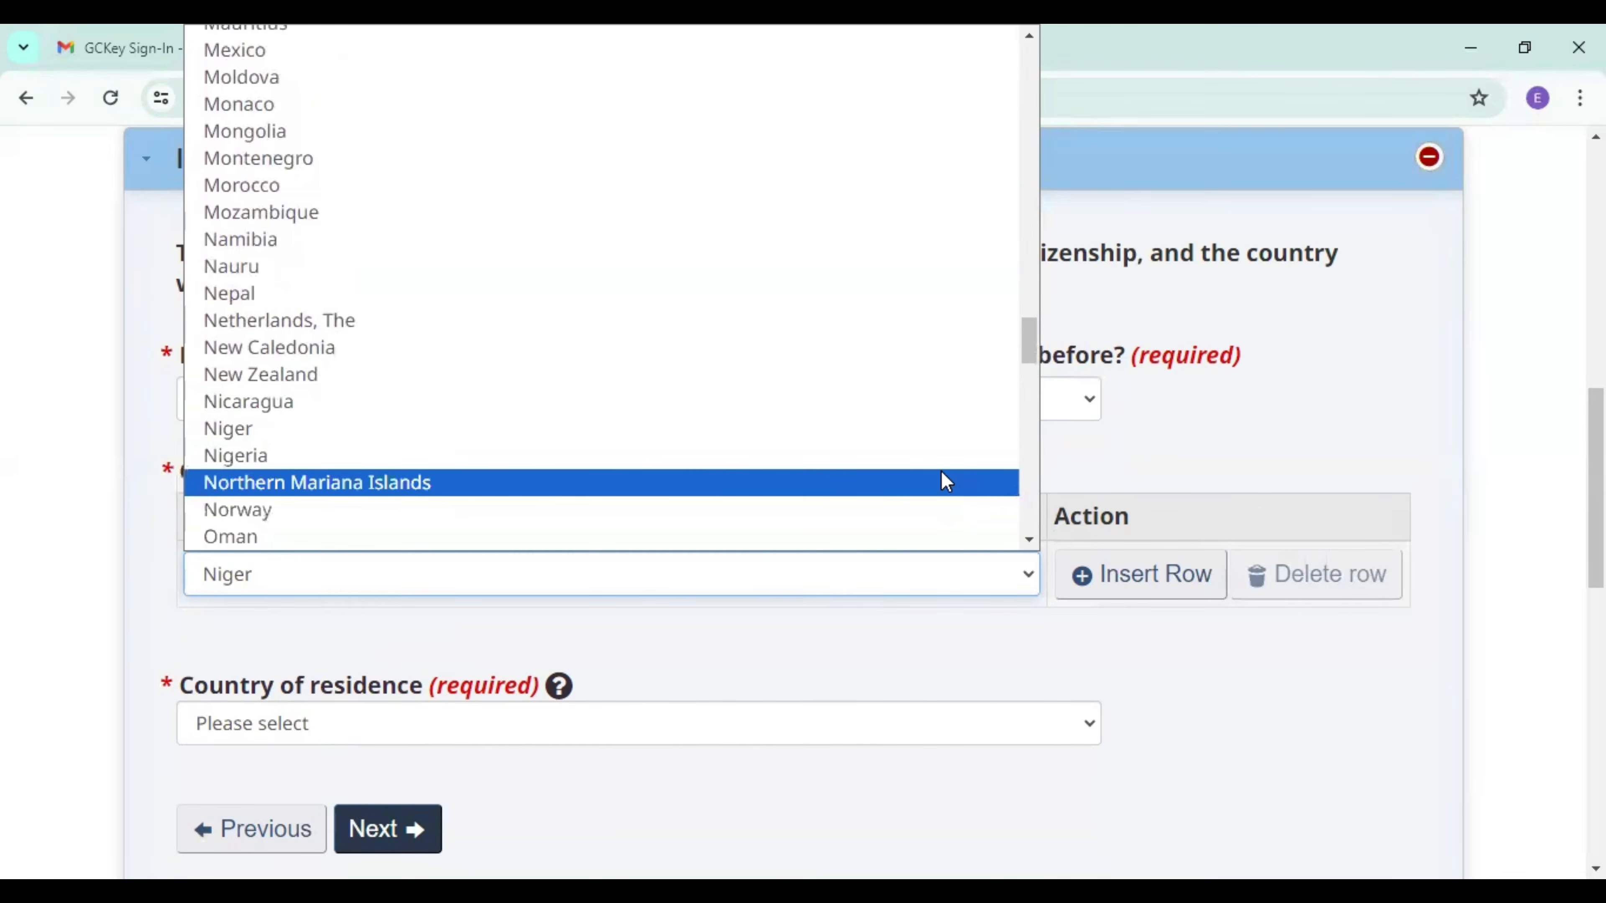
{"action": "left_click", "coordinate": [940, 458]}
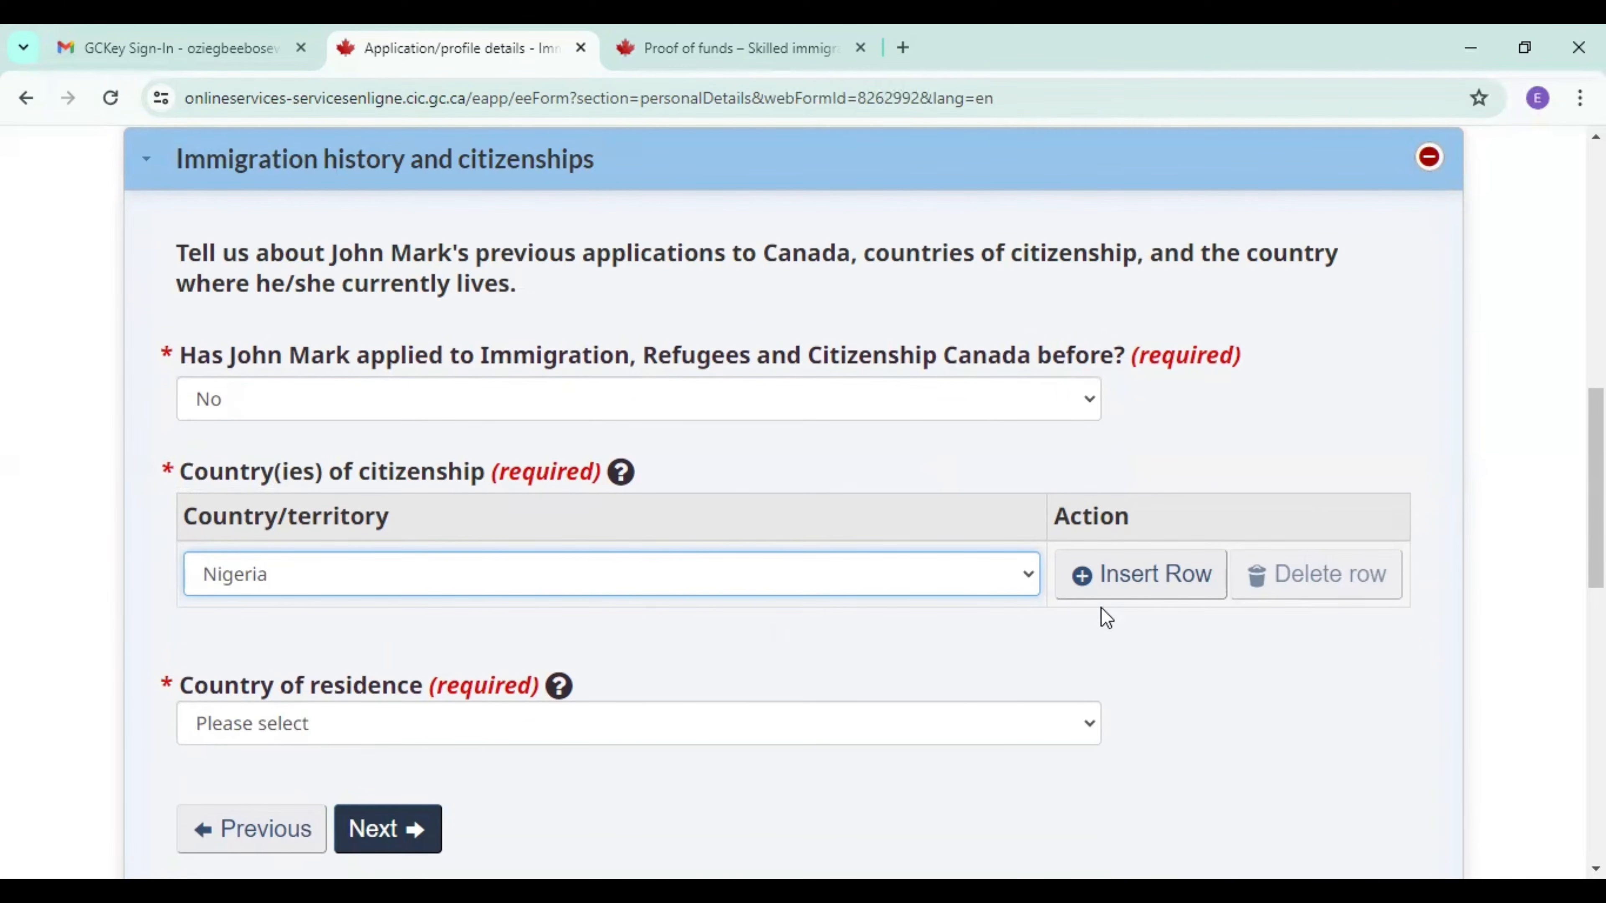
Set the candidate's country of residence to Nigeria and continue to the Family section.
{"action": "left_click", "coordinate": [1088, 729]}
{"action": "key", "text": "c"}
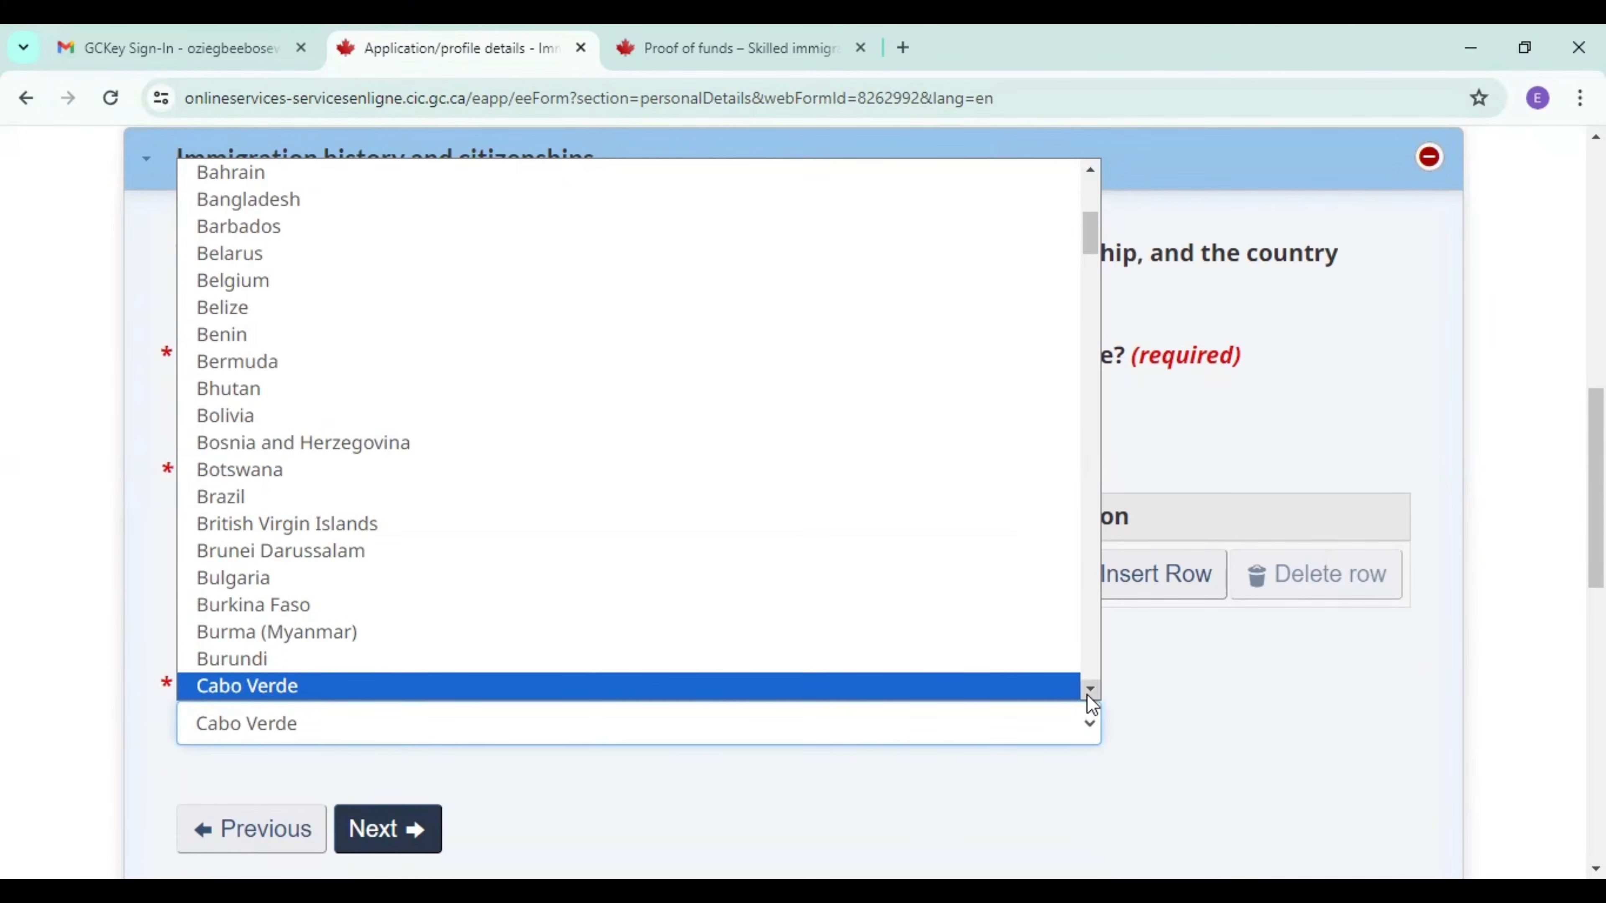
{"action": "type", "text": "ni"}
{"action": "scroll", "coordinate": [1089, 692], "scroll_direction": "down", "scroll_amount": 2}
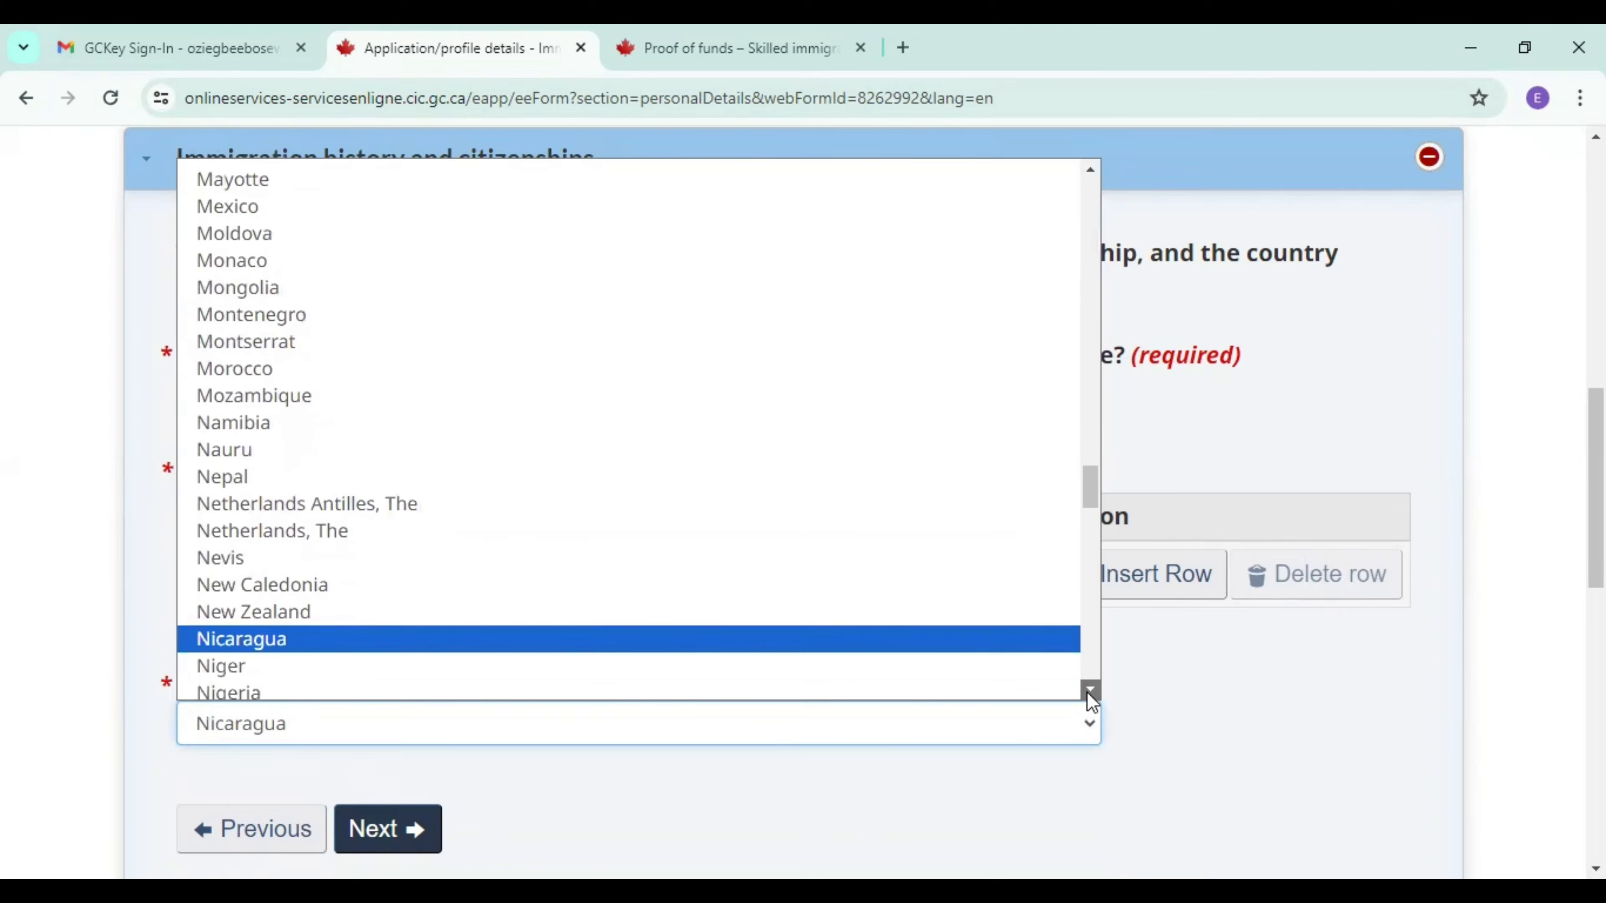
{"action": "left_click", "coordinate": [745, 599]}
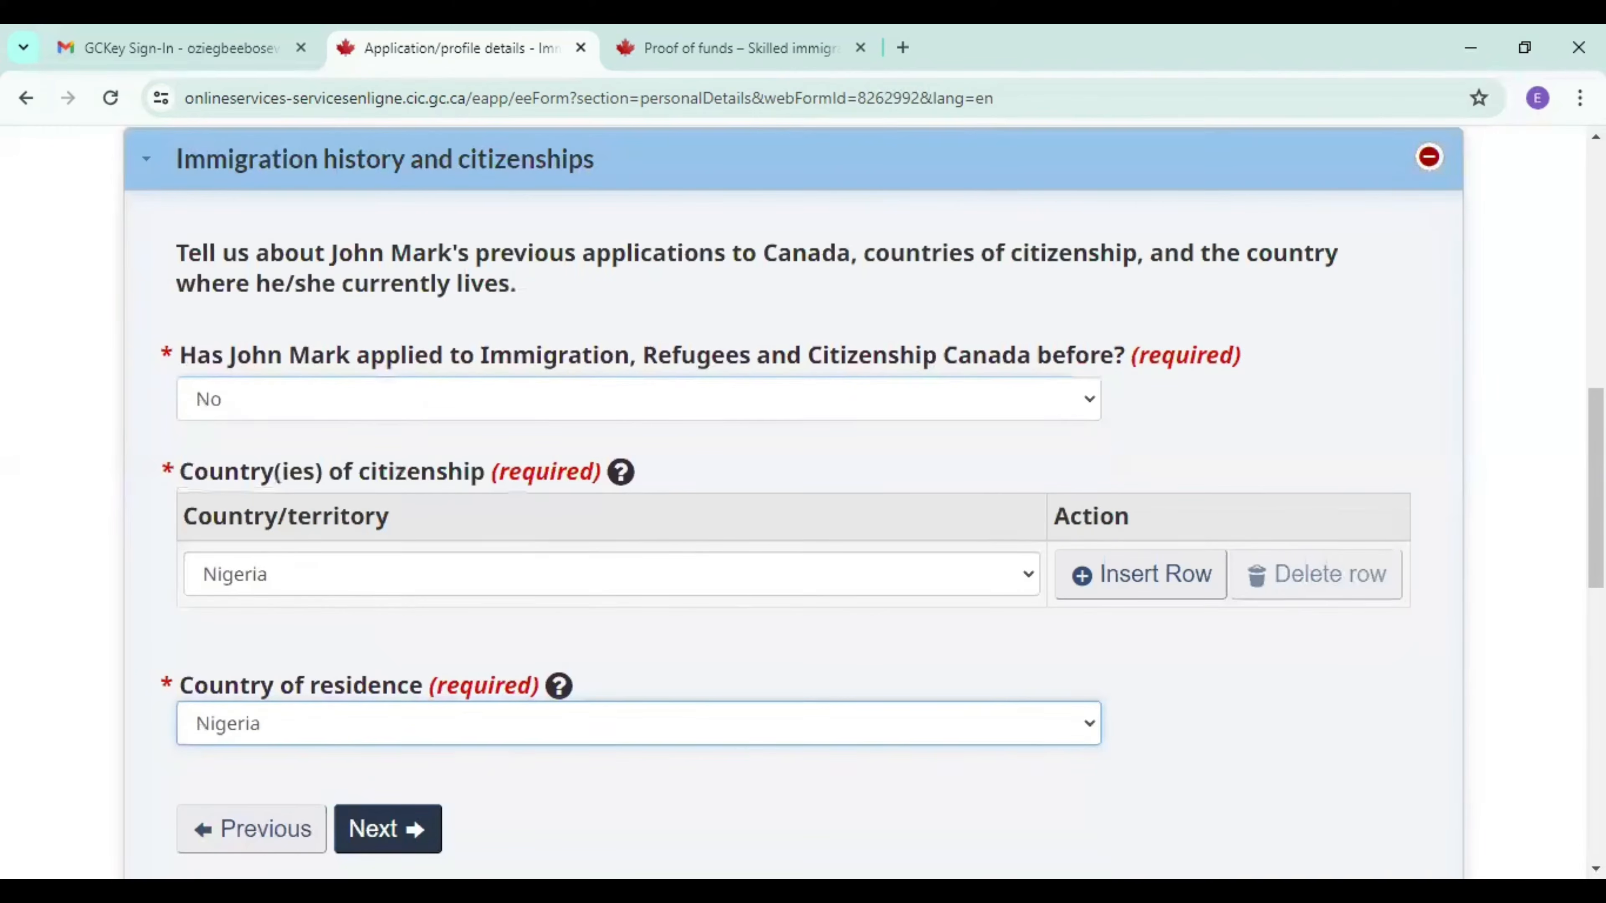
{"action": "scroll", "coordinate": [417, 676], "scroll_direction": "down", "scroll_amount": 3}
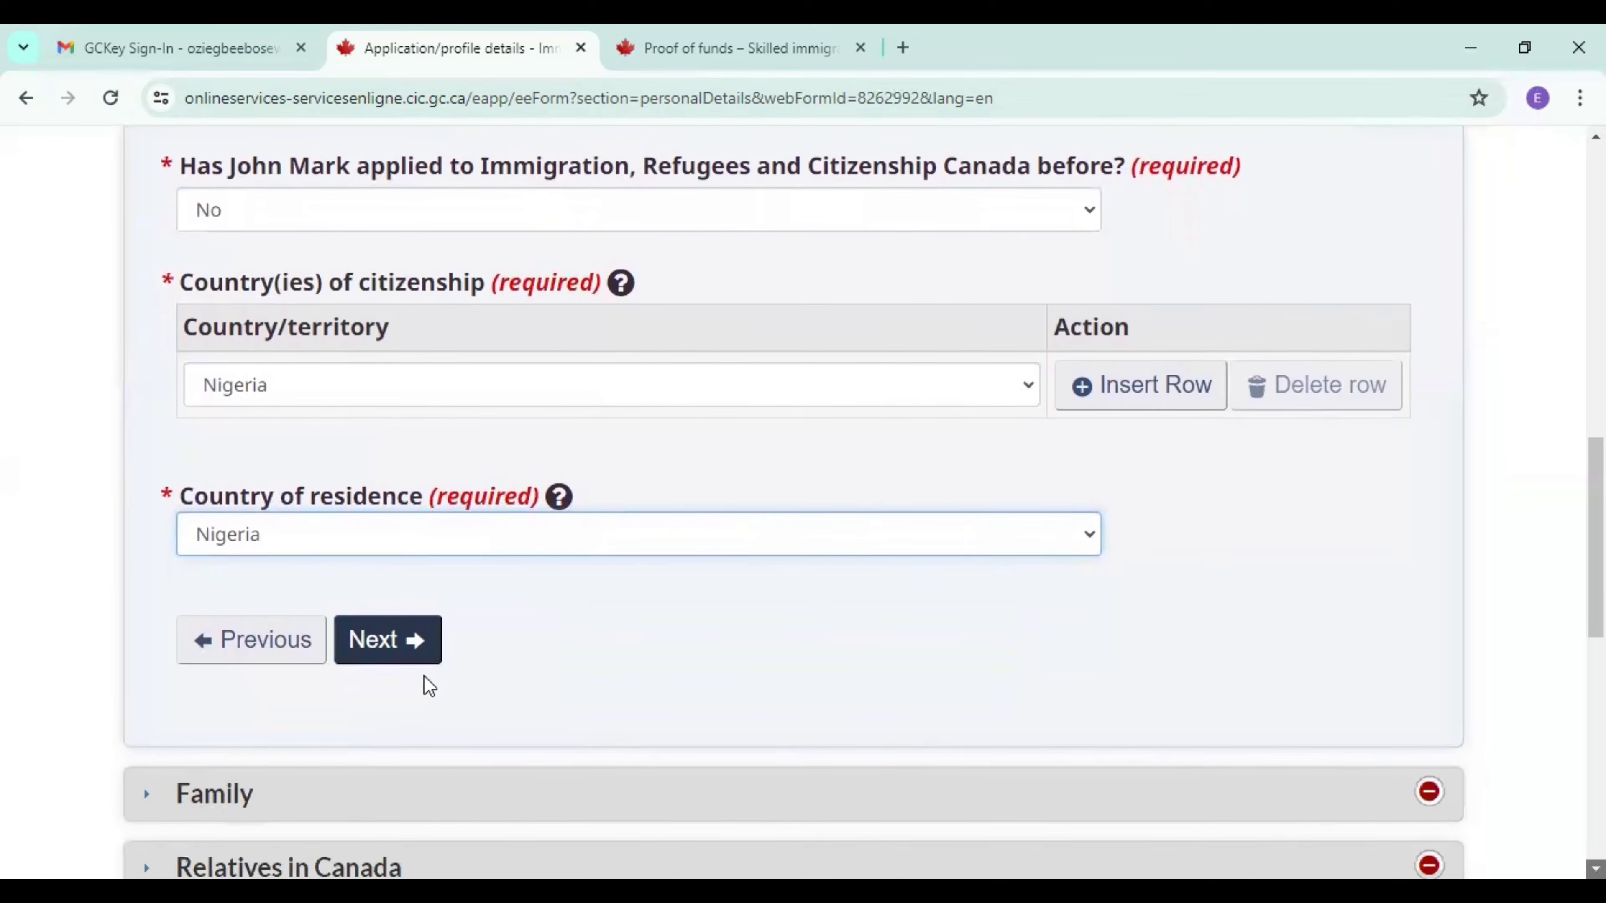
{"action": "left_click", "coordinate": [404, 658]}
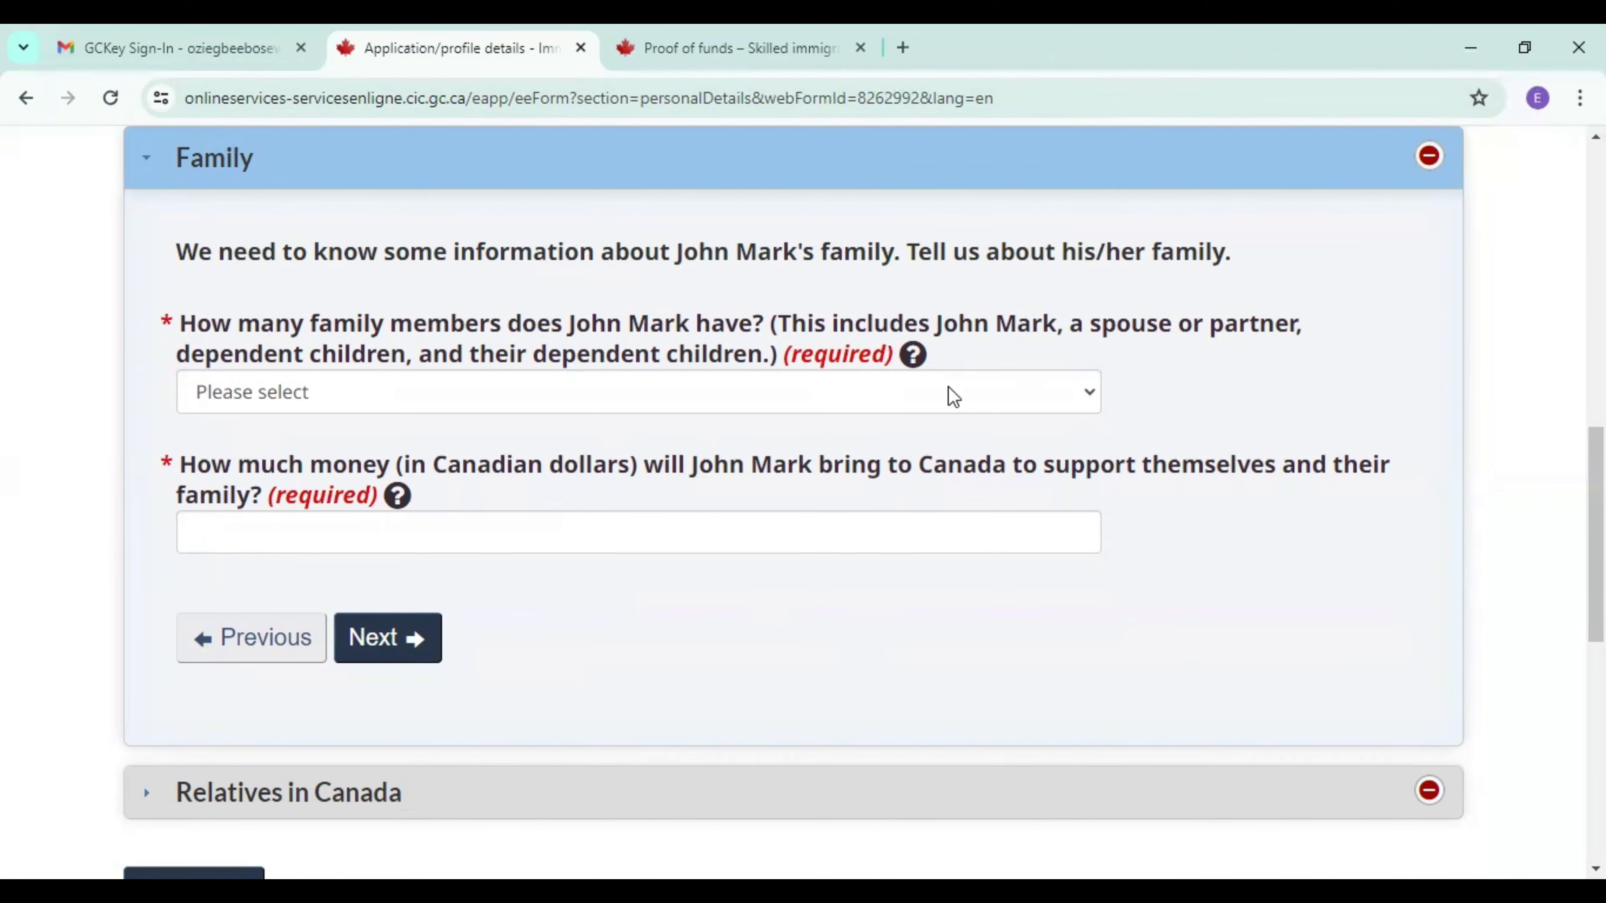
Set the number of family members to 3 and enter the matching proof-of-funds amount, 21,055, as the money brought to Canada.
{"action": "left_click", "coordinate": [488, 400]}
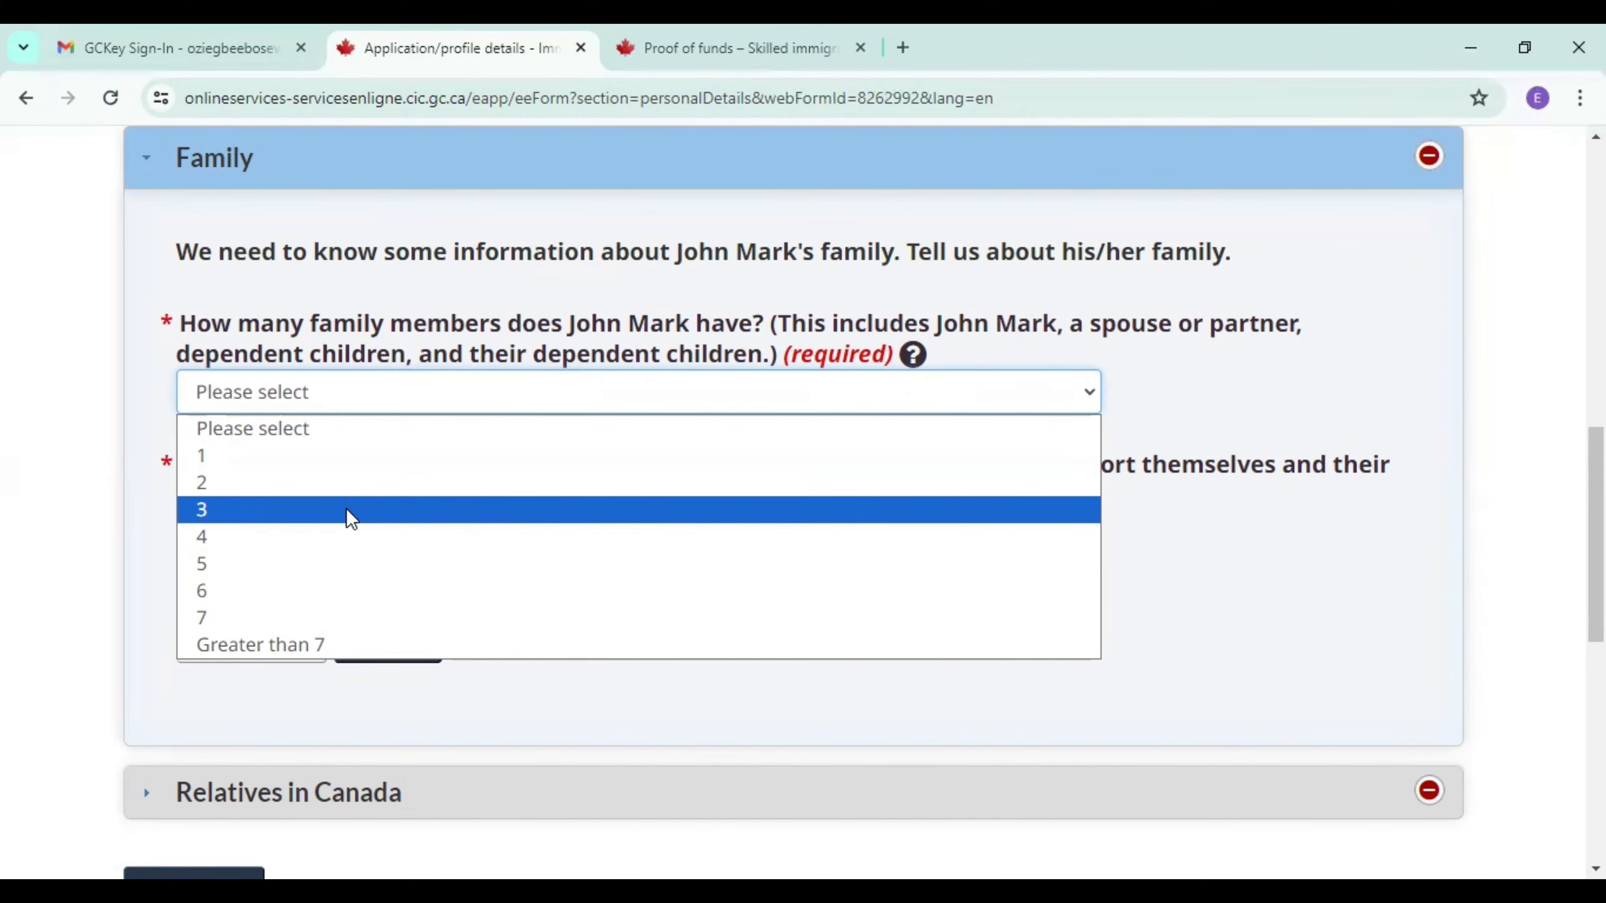
{"action": "left_click", "coordinate": [349, 517]}
{"action": "left_click", "coordinate": [332, 533]}
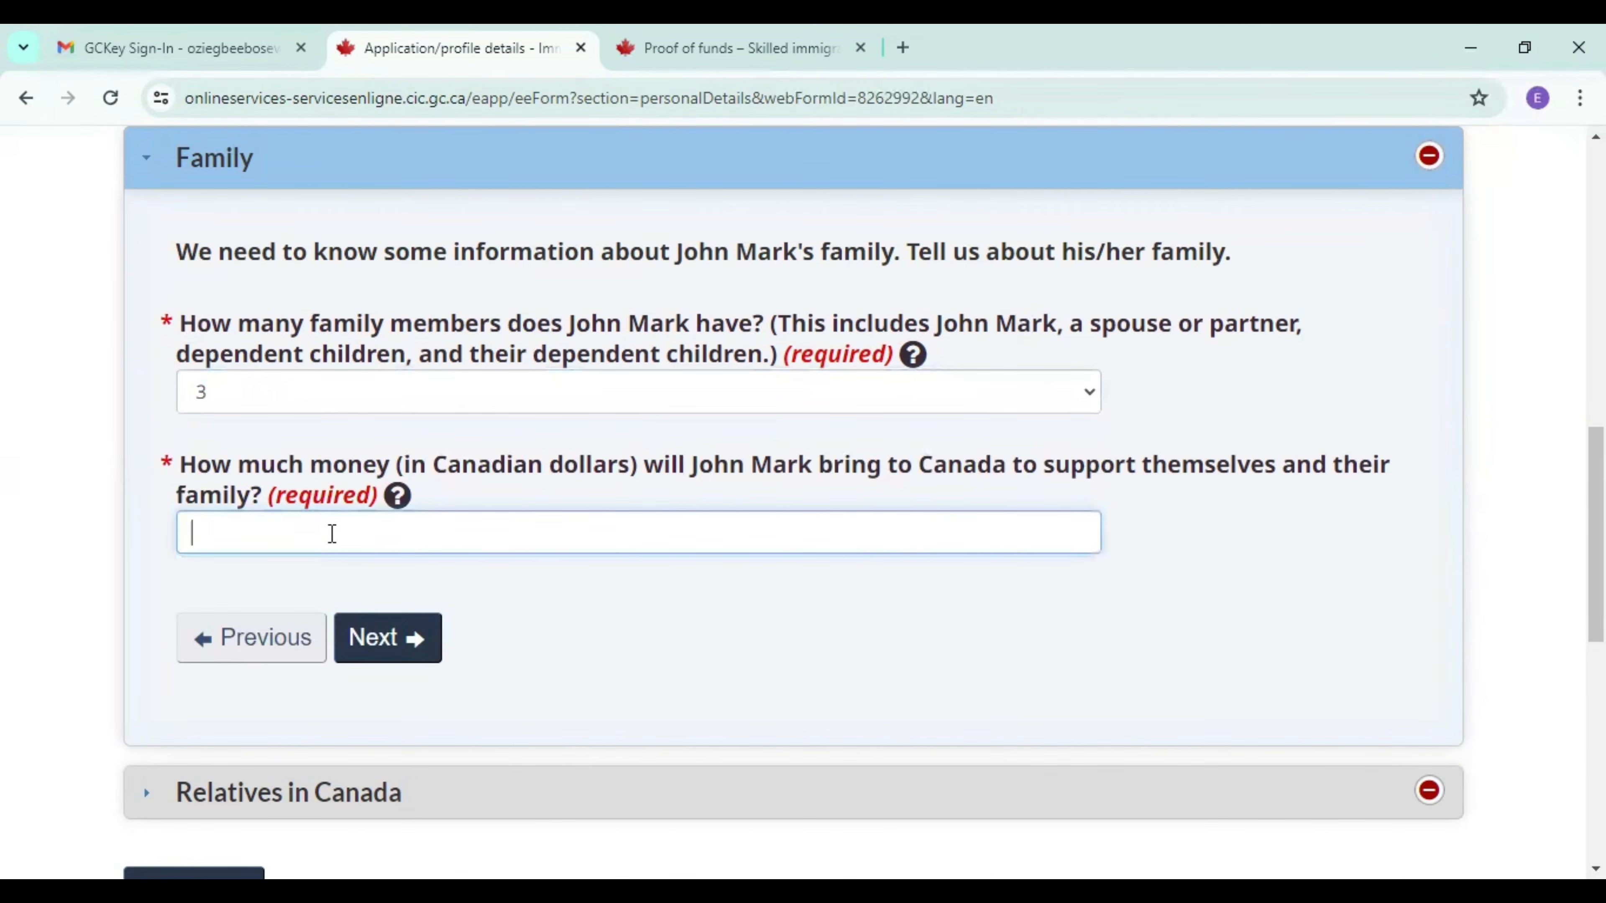
{"action": "type", "text": "21,055"}
{"action": "left_click", "coordinate": [747, 50]}
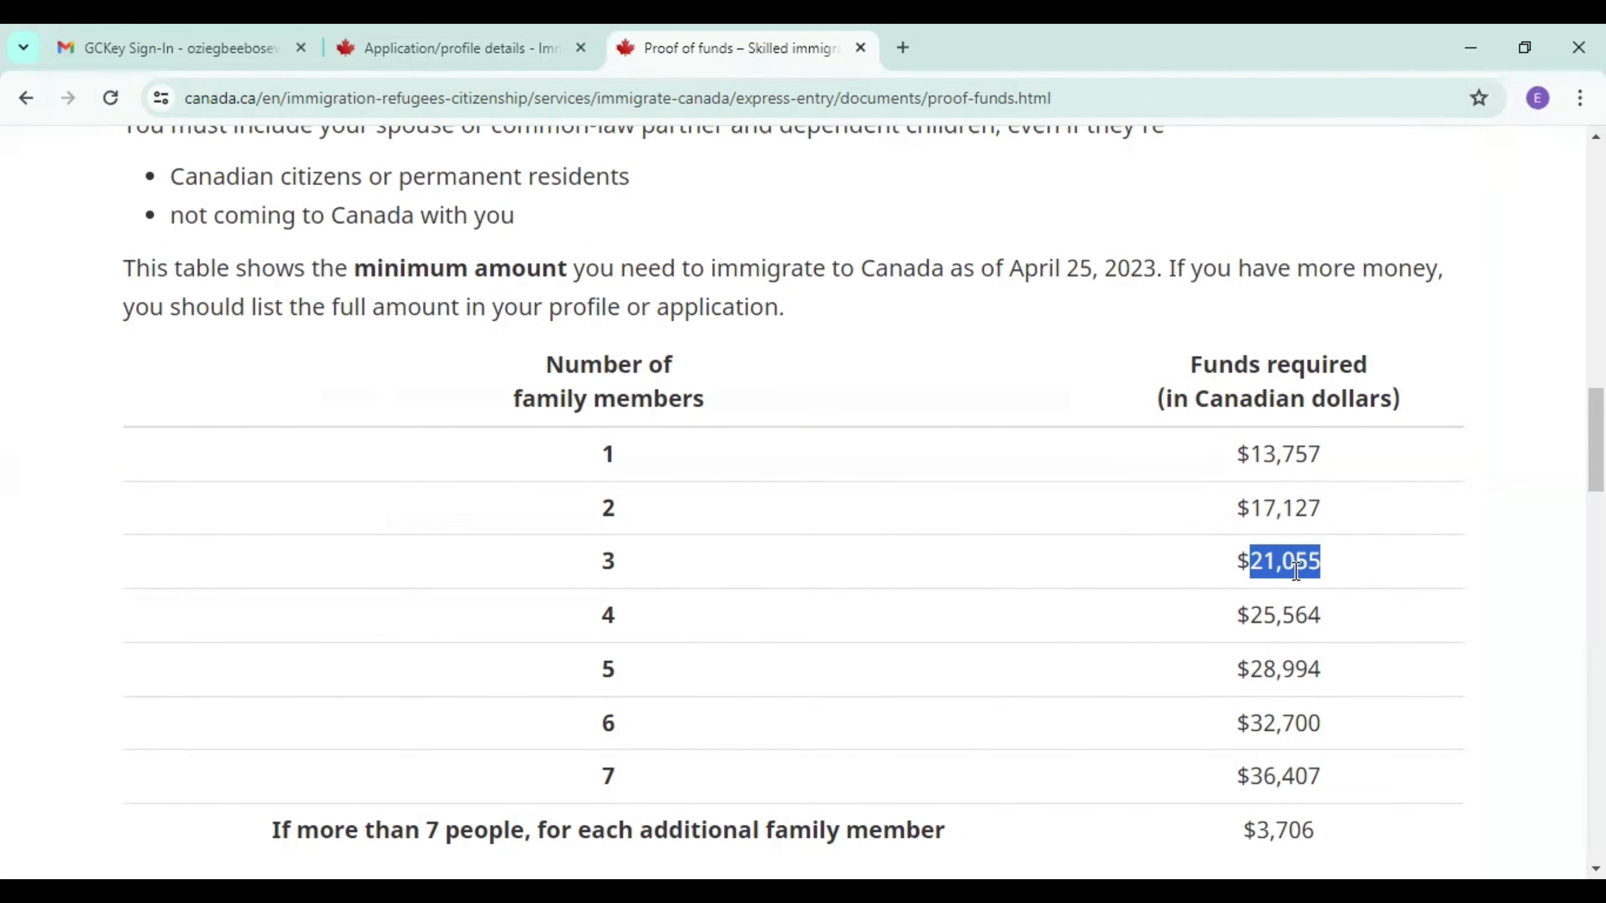
{"action": "left_click", "coordinate": [422, 51]}
{"action": "left_click", "coordinate": [410, 644]}
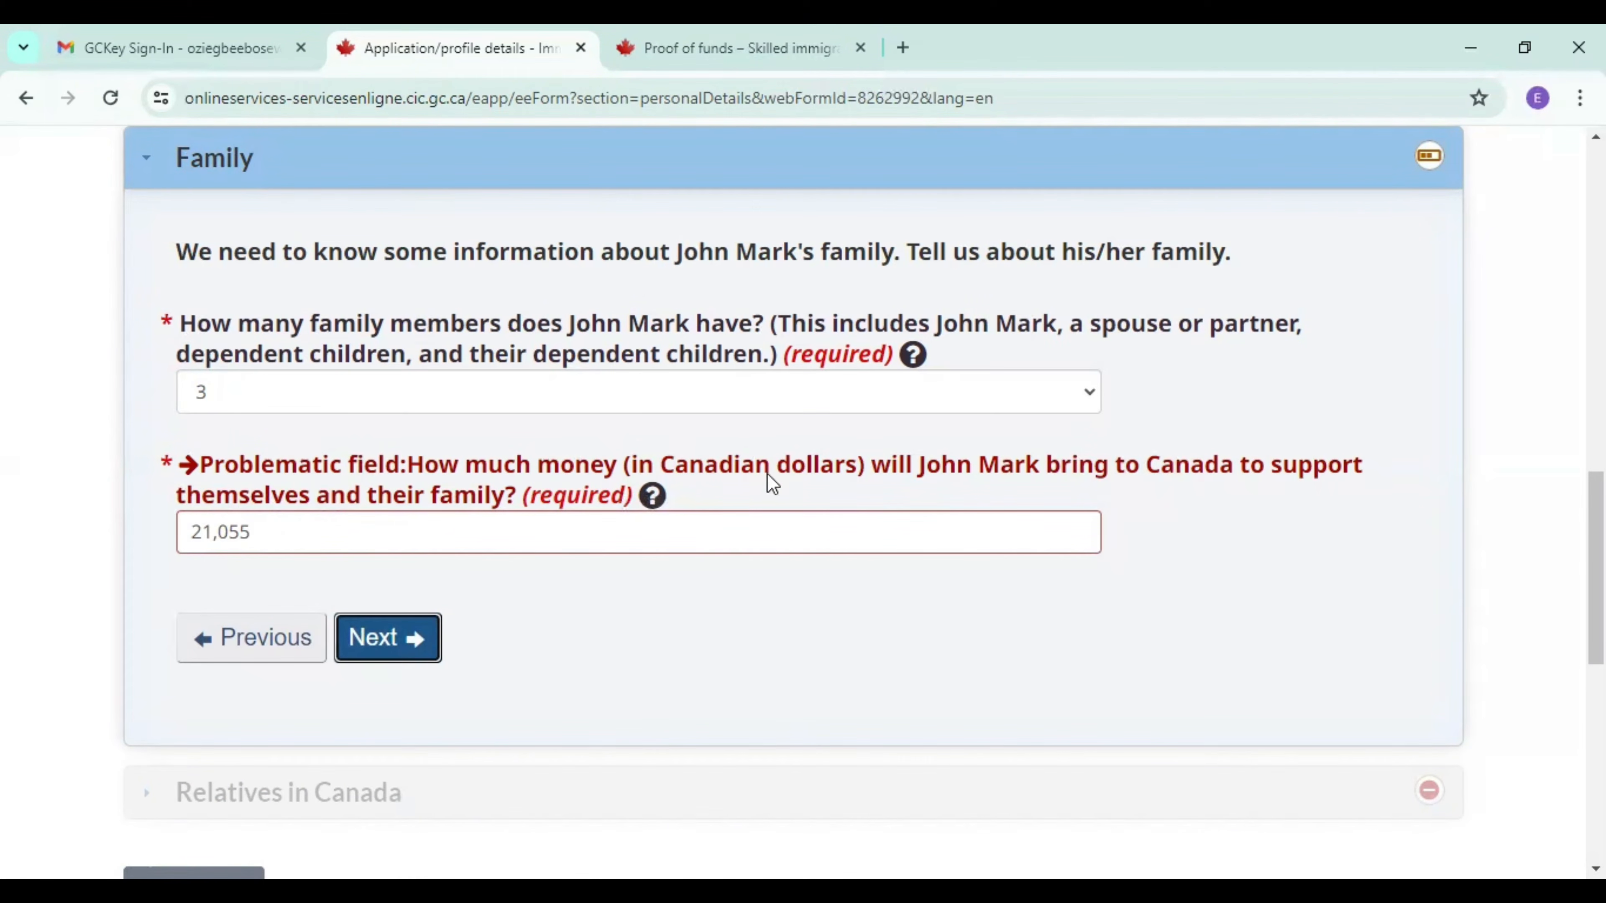
Remove the comma from the funds amount so it reads 21055, and continue to Relatives in Canada.
{"action": "left_click", "coordinate": [218, 538]}
{"action": "key", "text": "BackSpace"}
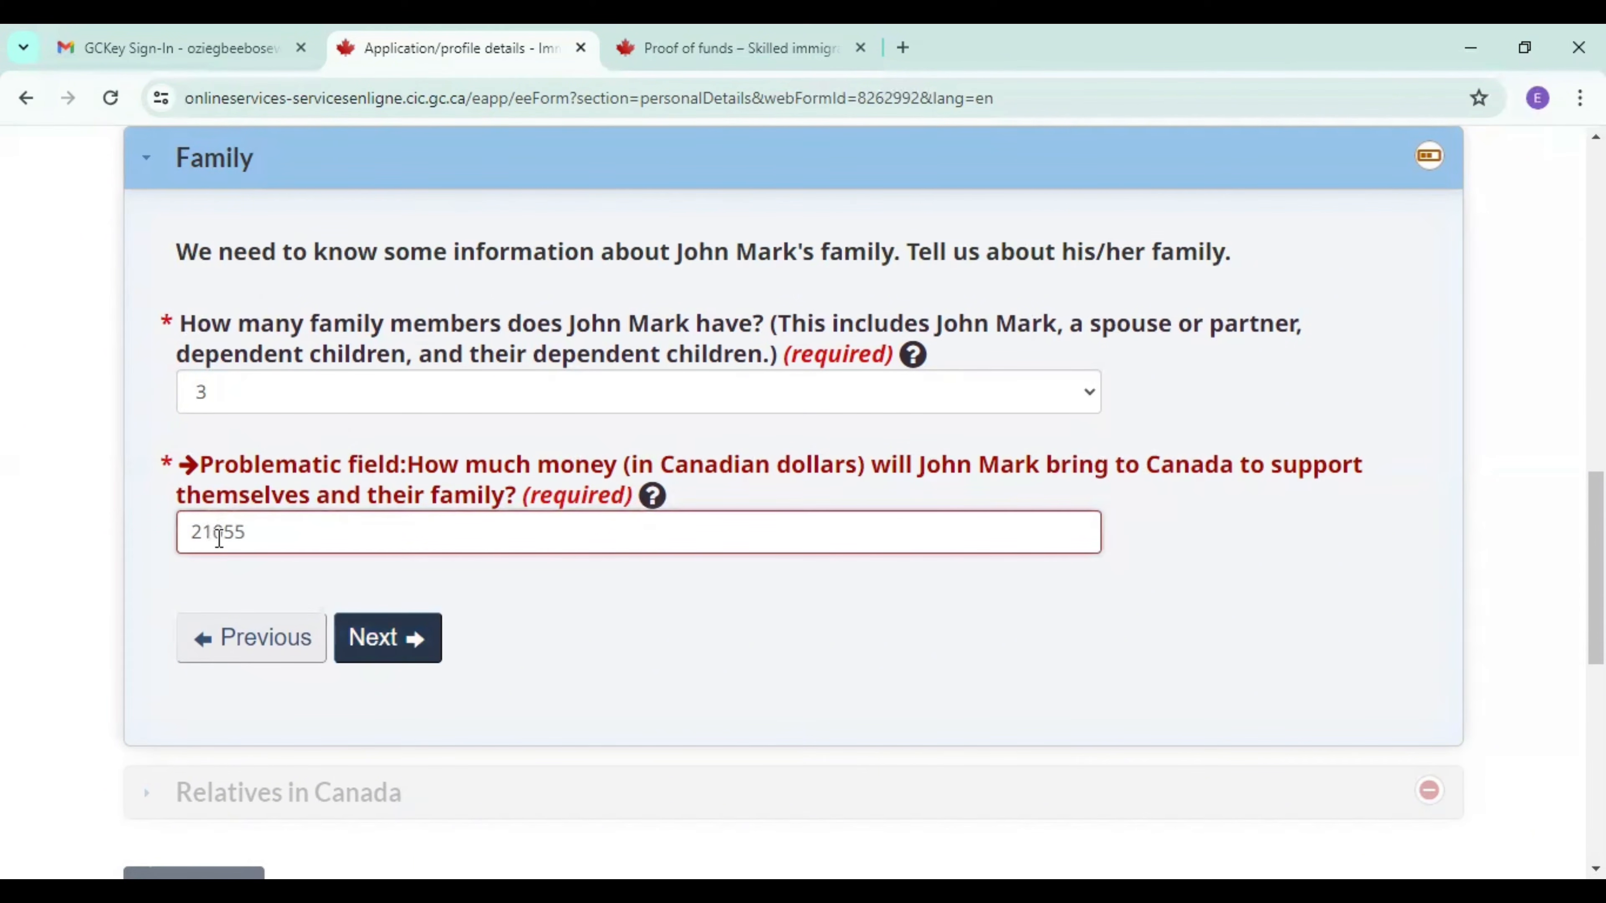
{"action": "left_click", "coordinate": [379, 640]}
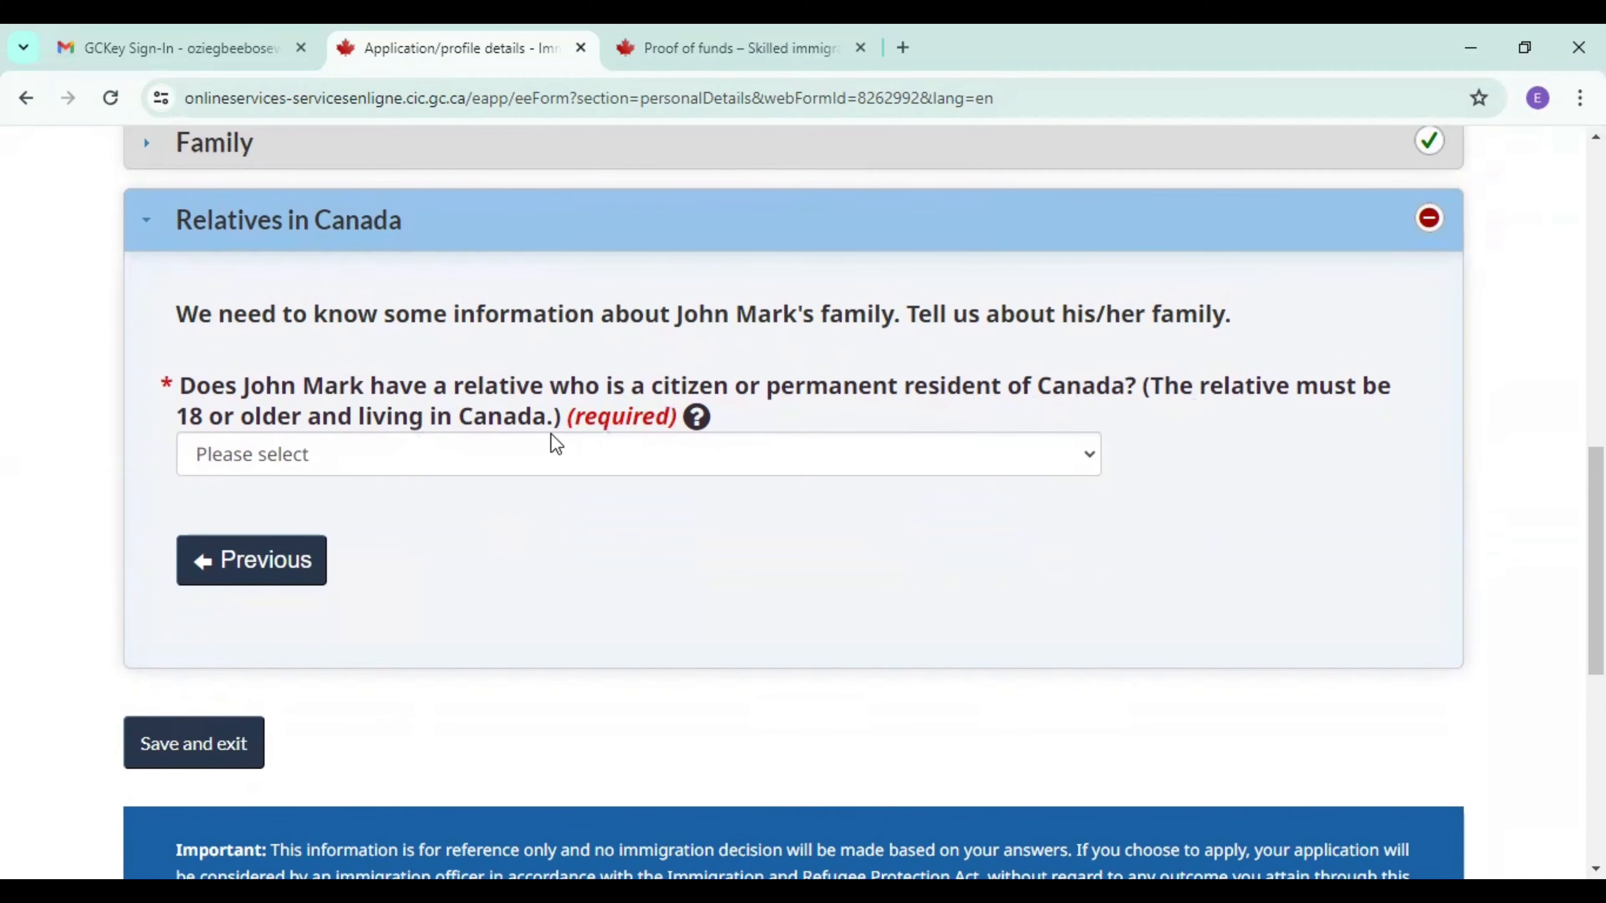
Answer No to the candidate having a relative who is a citizen or permanent resident of Canada, and save and exit the form.
{"action": "left_click", "coordinate": [577, 458]}
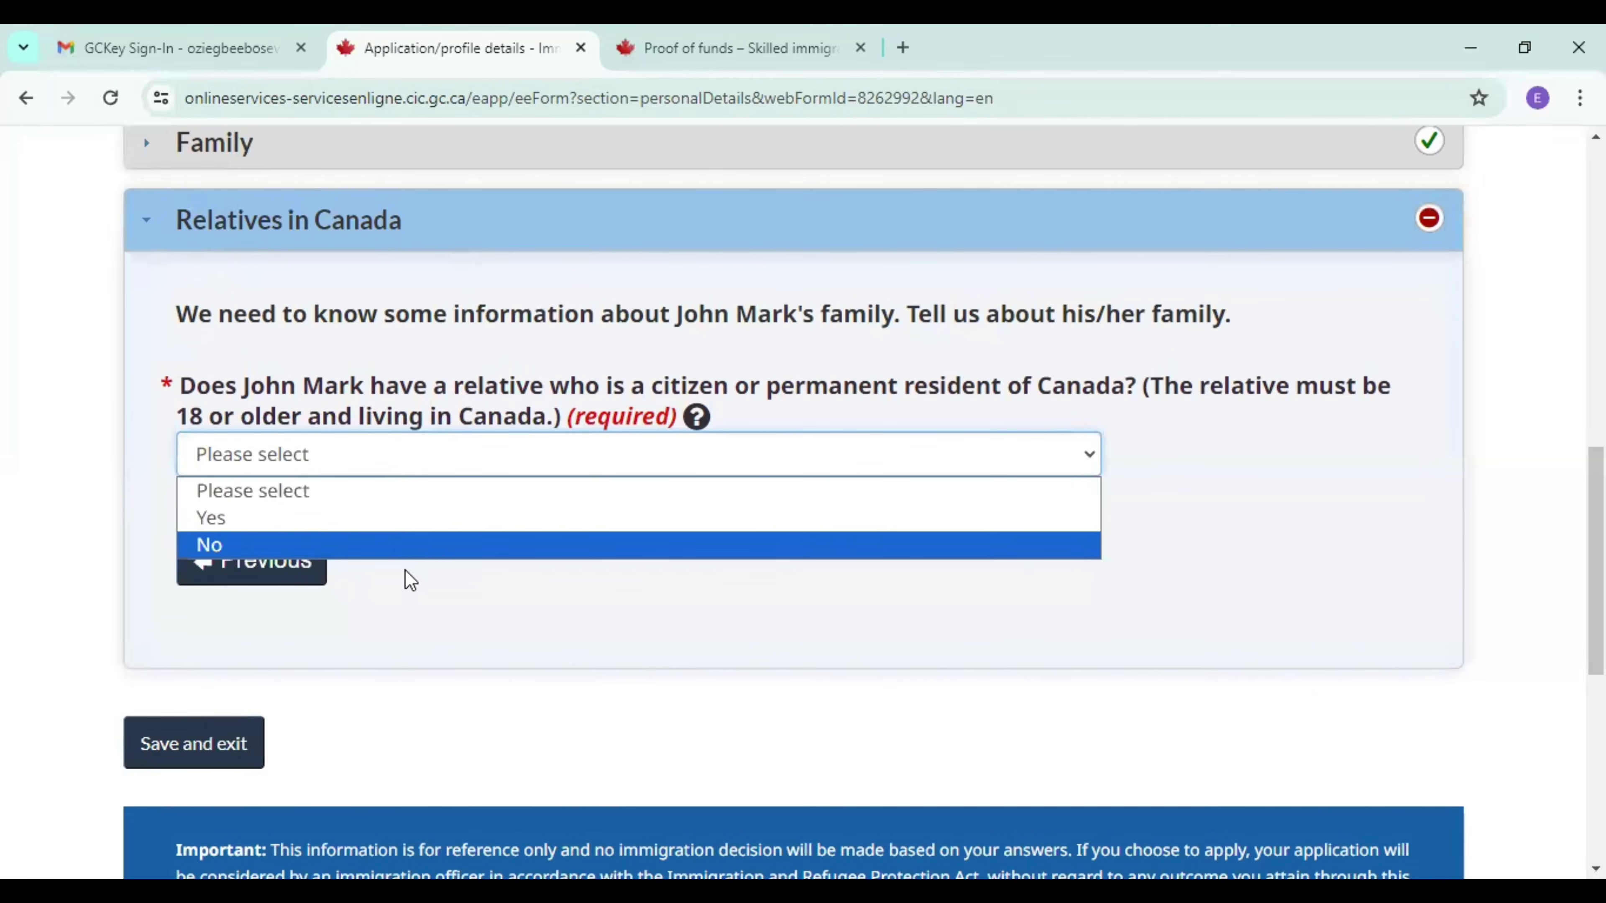
{"action": "left_click", "coordinate": [417, 557]}
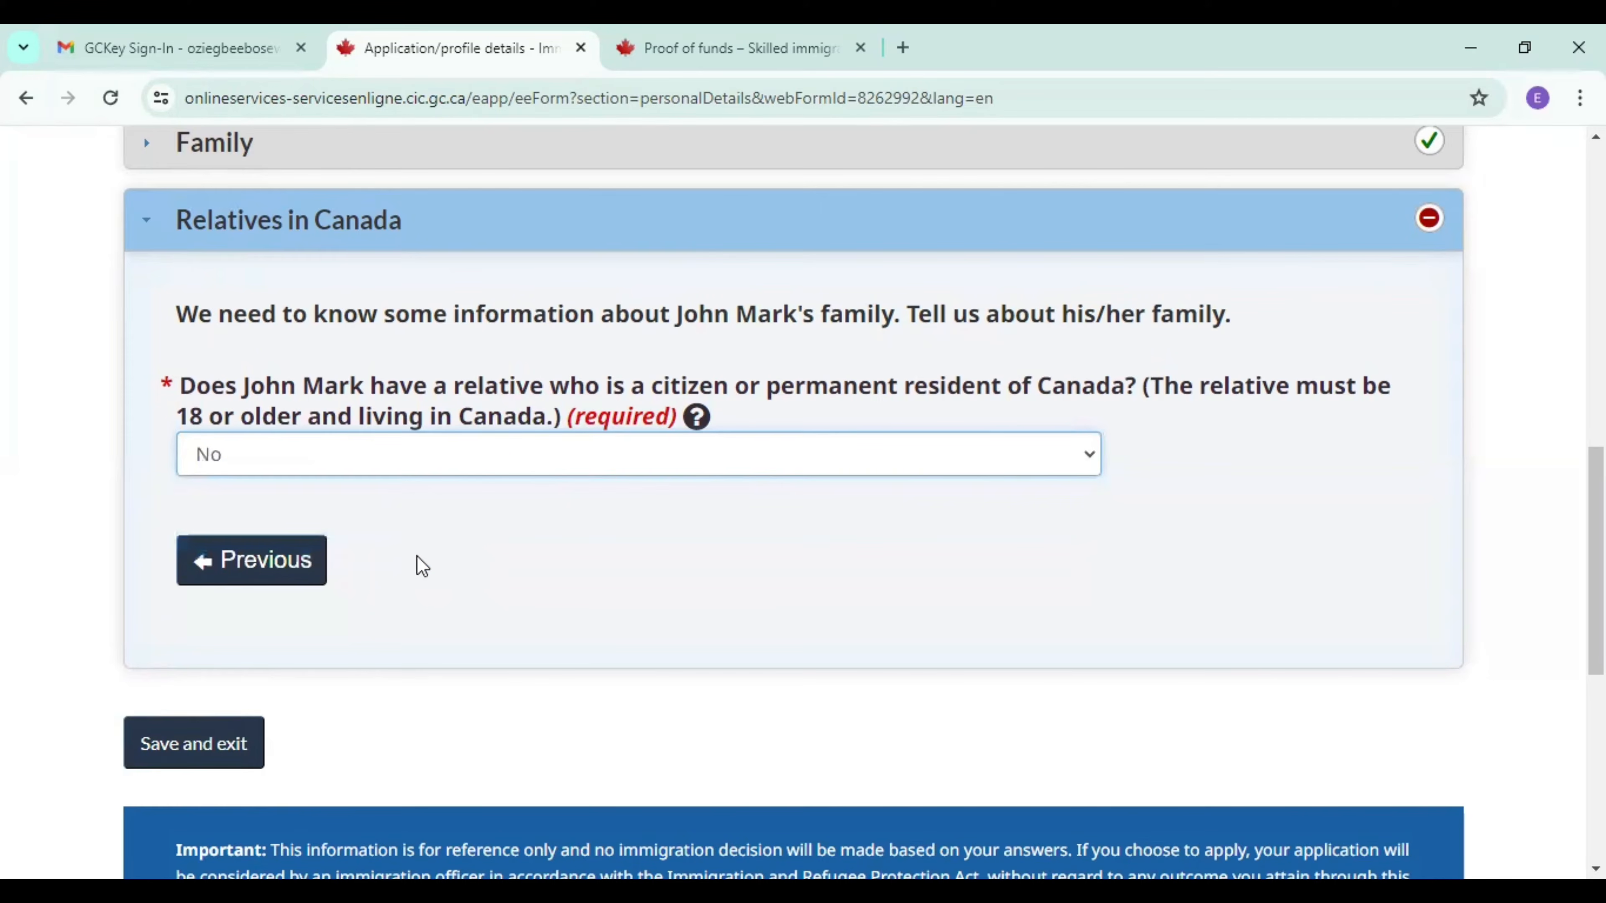
{"action": "left_click", "coordinate": [209, 749]}
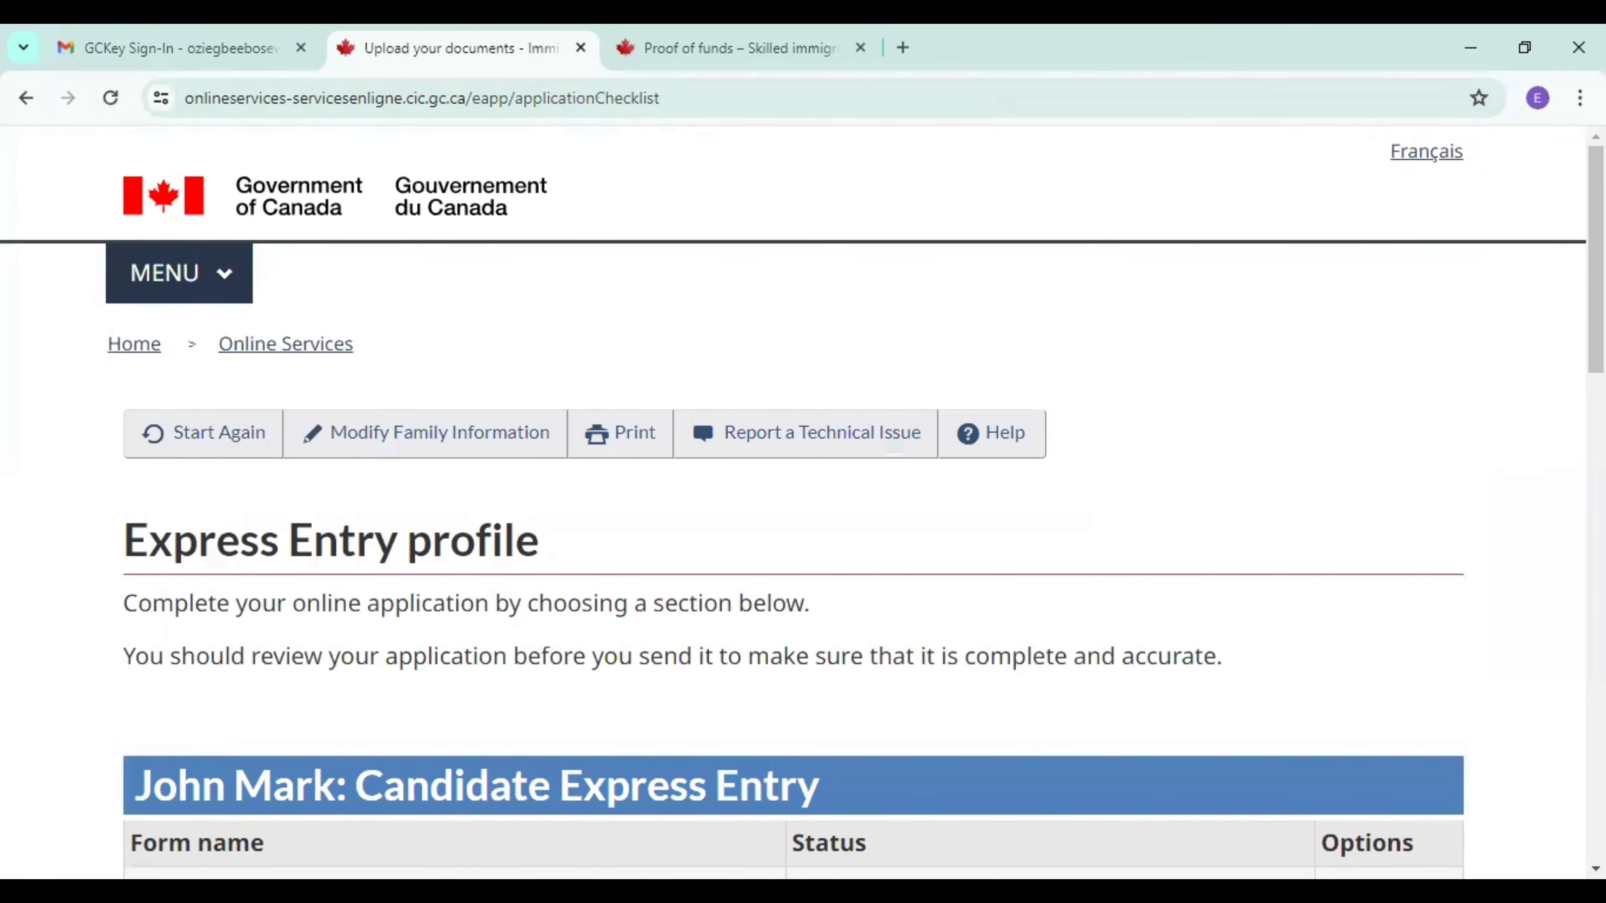
Start the candidate's Study and languages form from the Express Entry profile checklist.
{"action": "scroll", "coordinate": [967, 331], "scroll_direction": "down", "scroll_amount": 8}
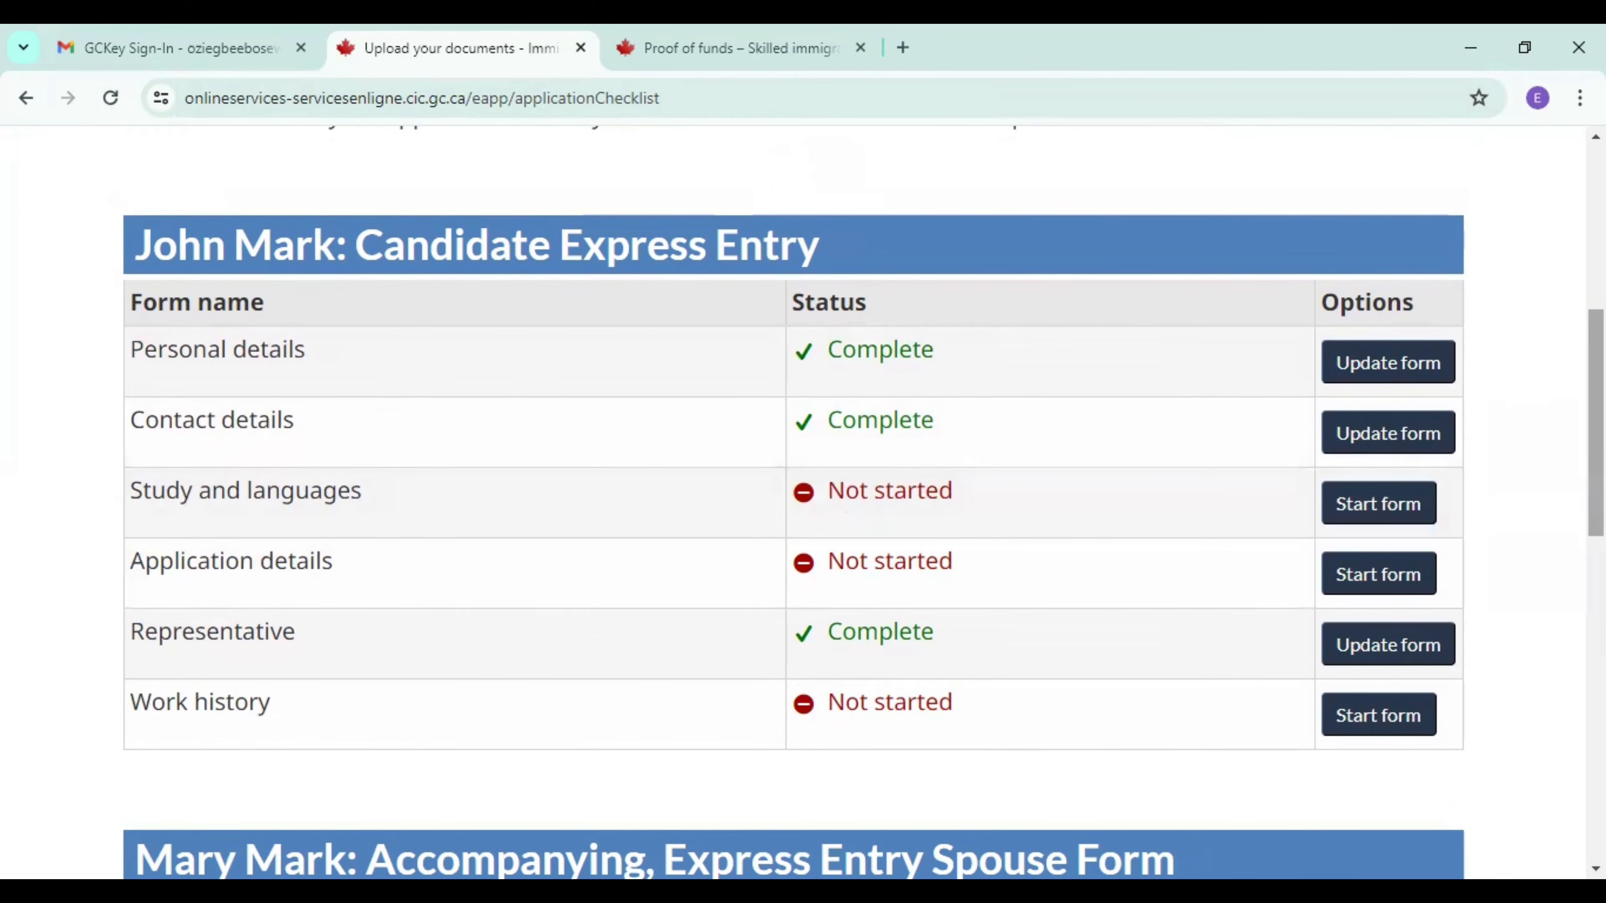
{"action": "scroll", "coordinate": [1194, 440], "scroll_direction": "down", "scroll_amount": 2}
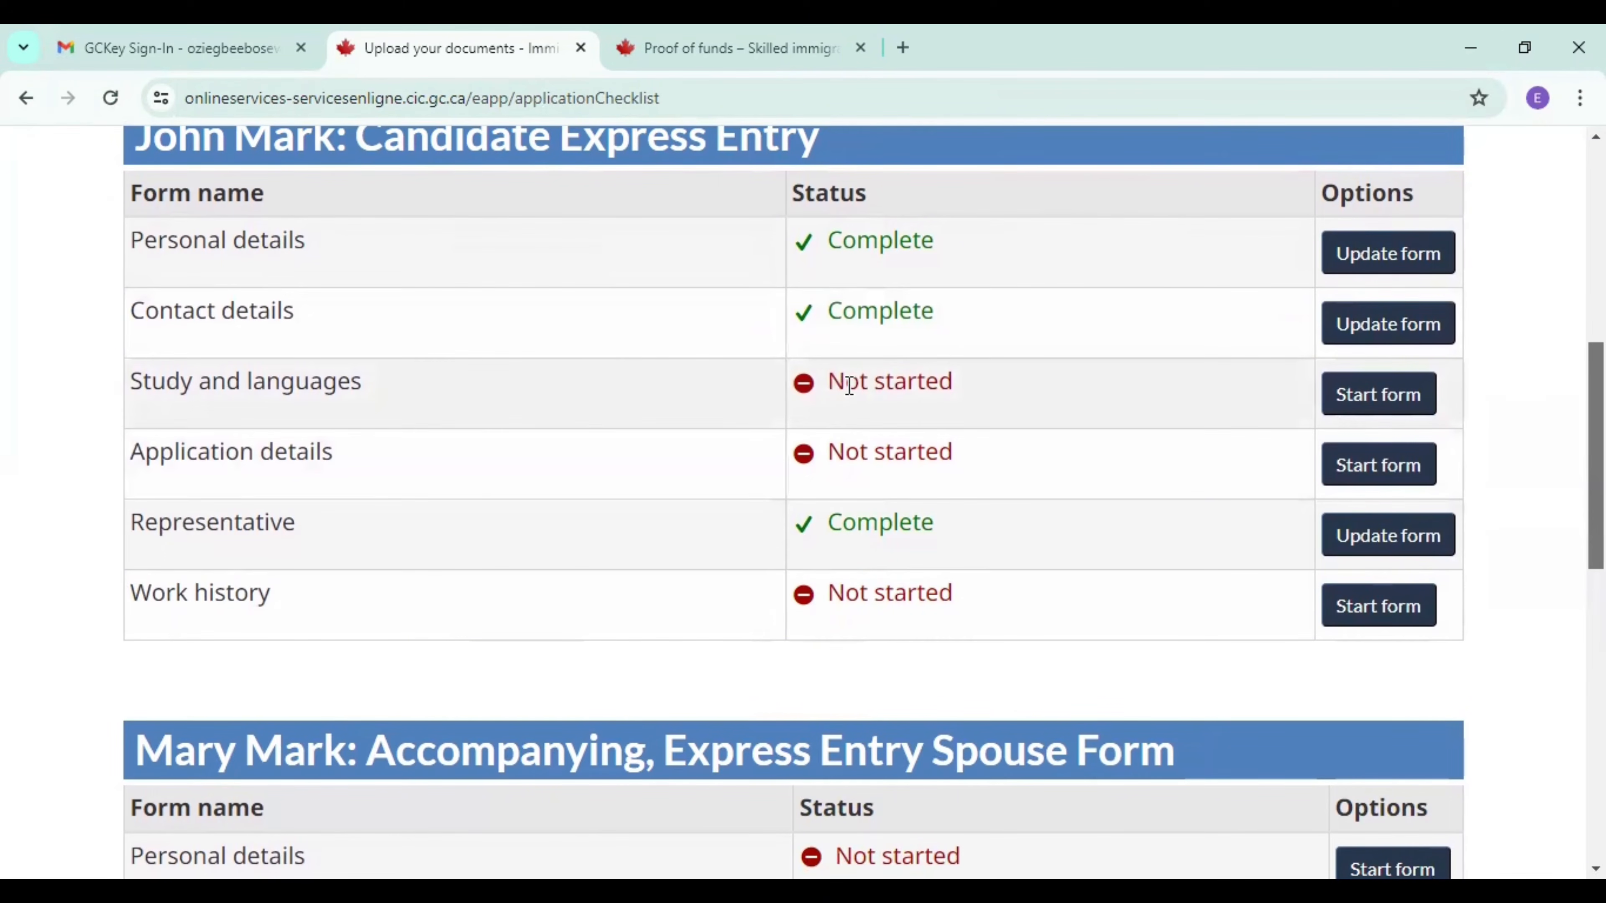
{"action": "left_click", "coordinate": [1384, 402]}
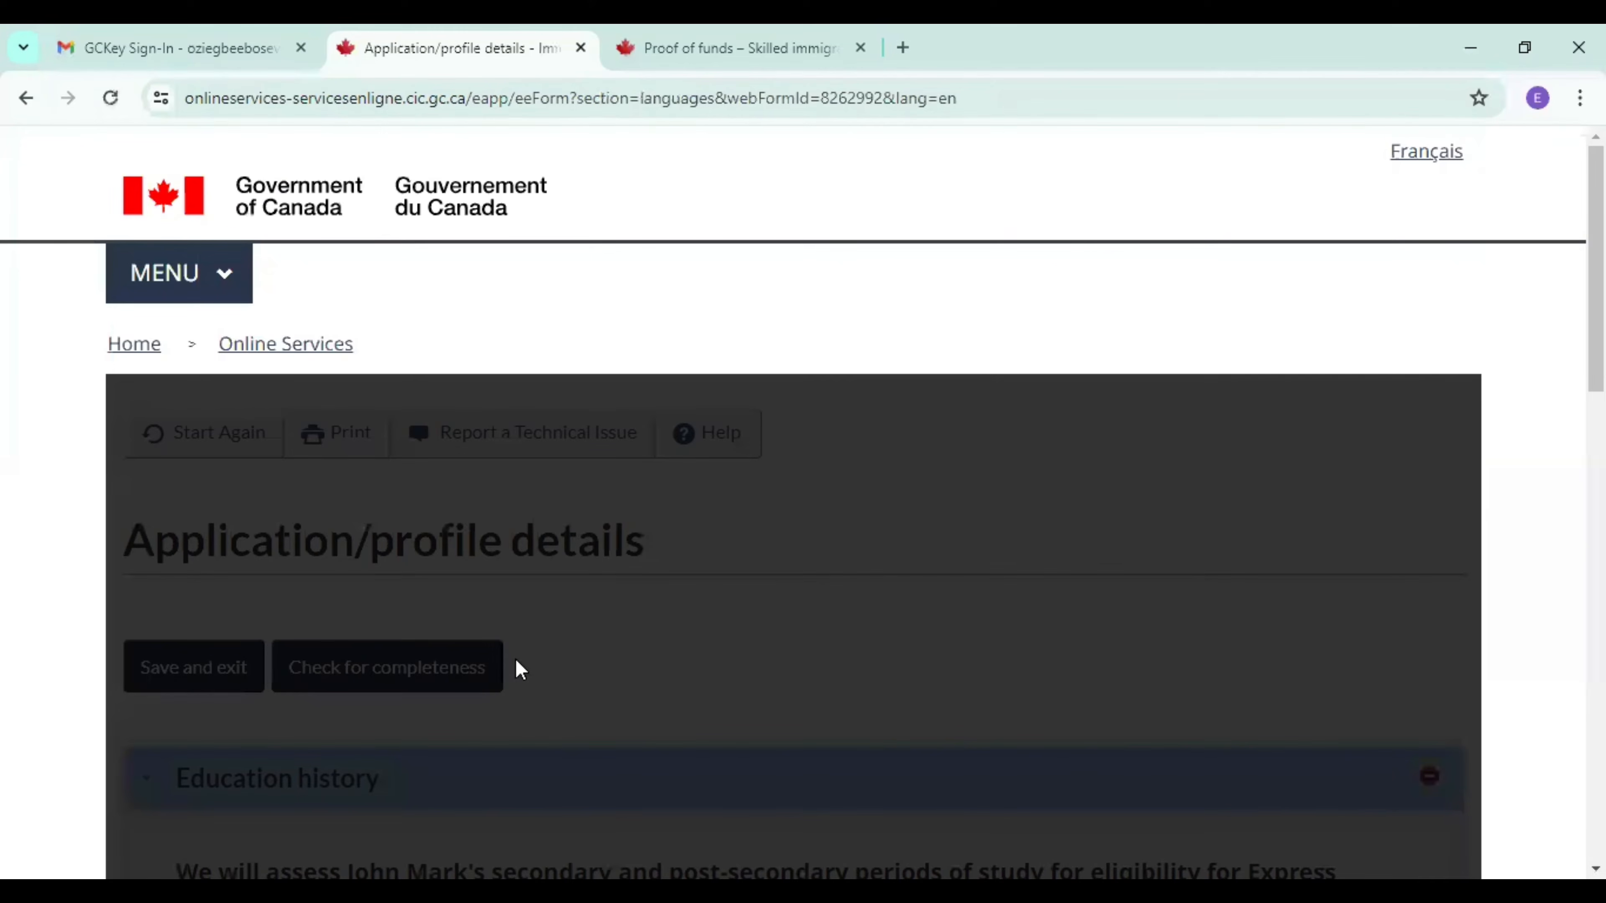
Answer Yes to having finished high school or higher education, and set the field of study to Medicine.
{"action": "scroll", "coordinate": [261, 790], "scroll_direction": "down", "scroll_amount": 10}
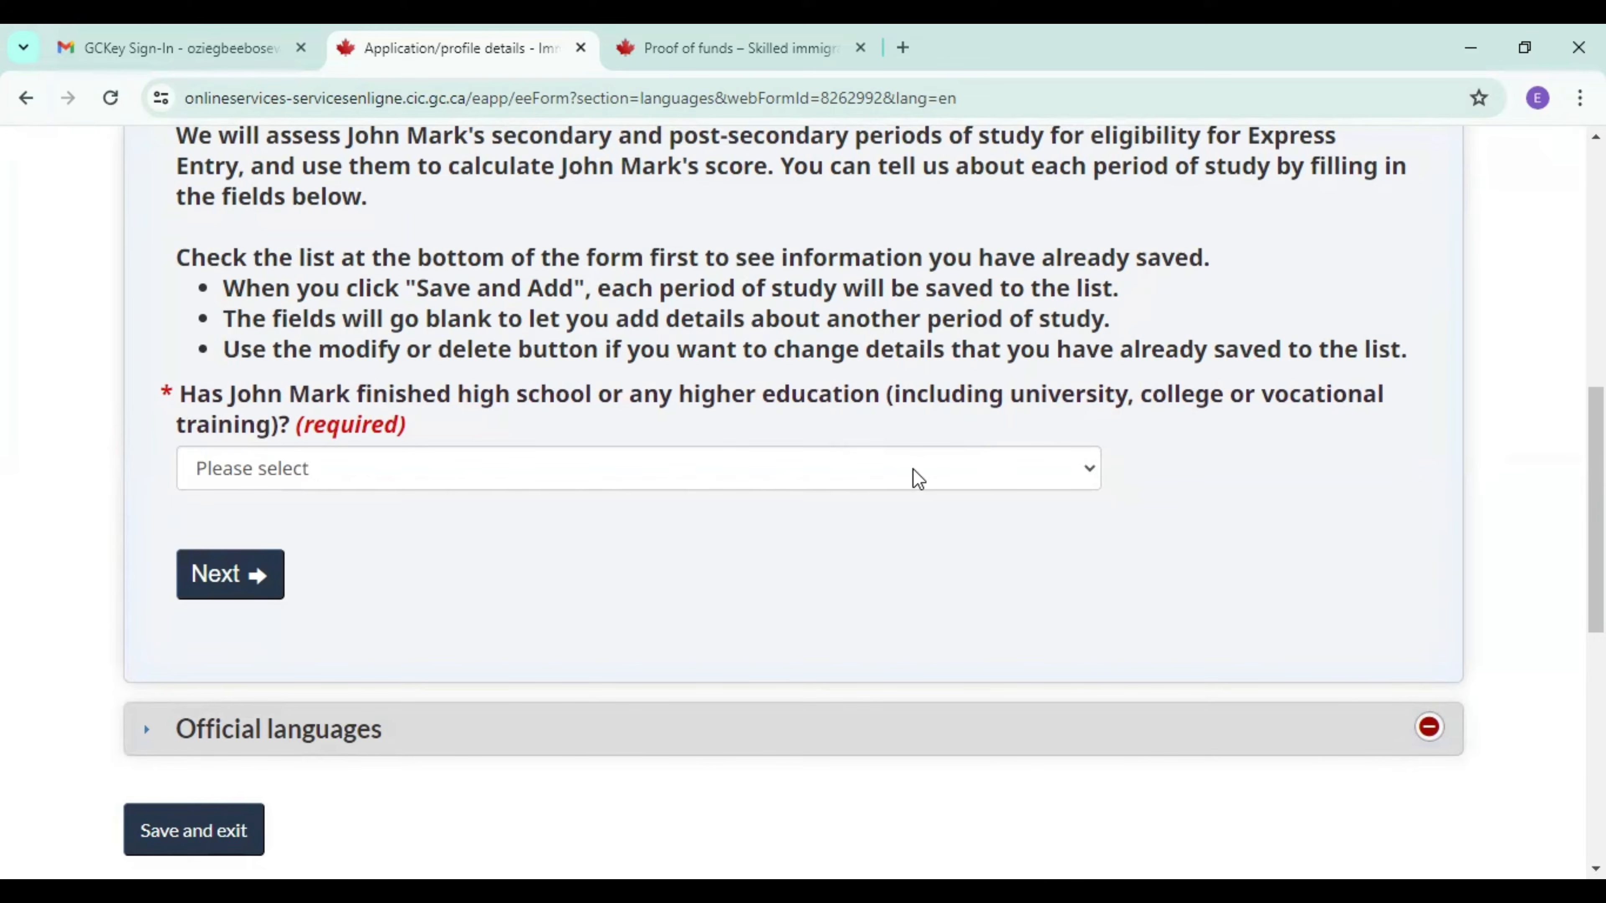
{"action": "left_click", "coordinate": [918, 478]}
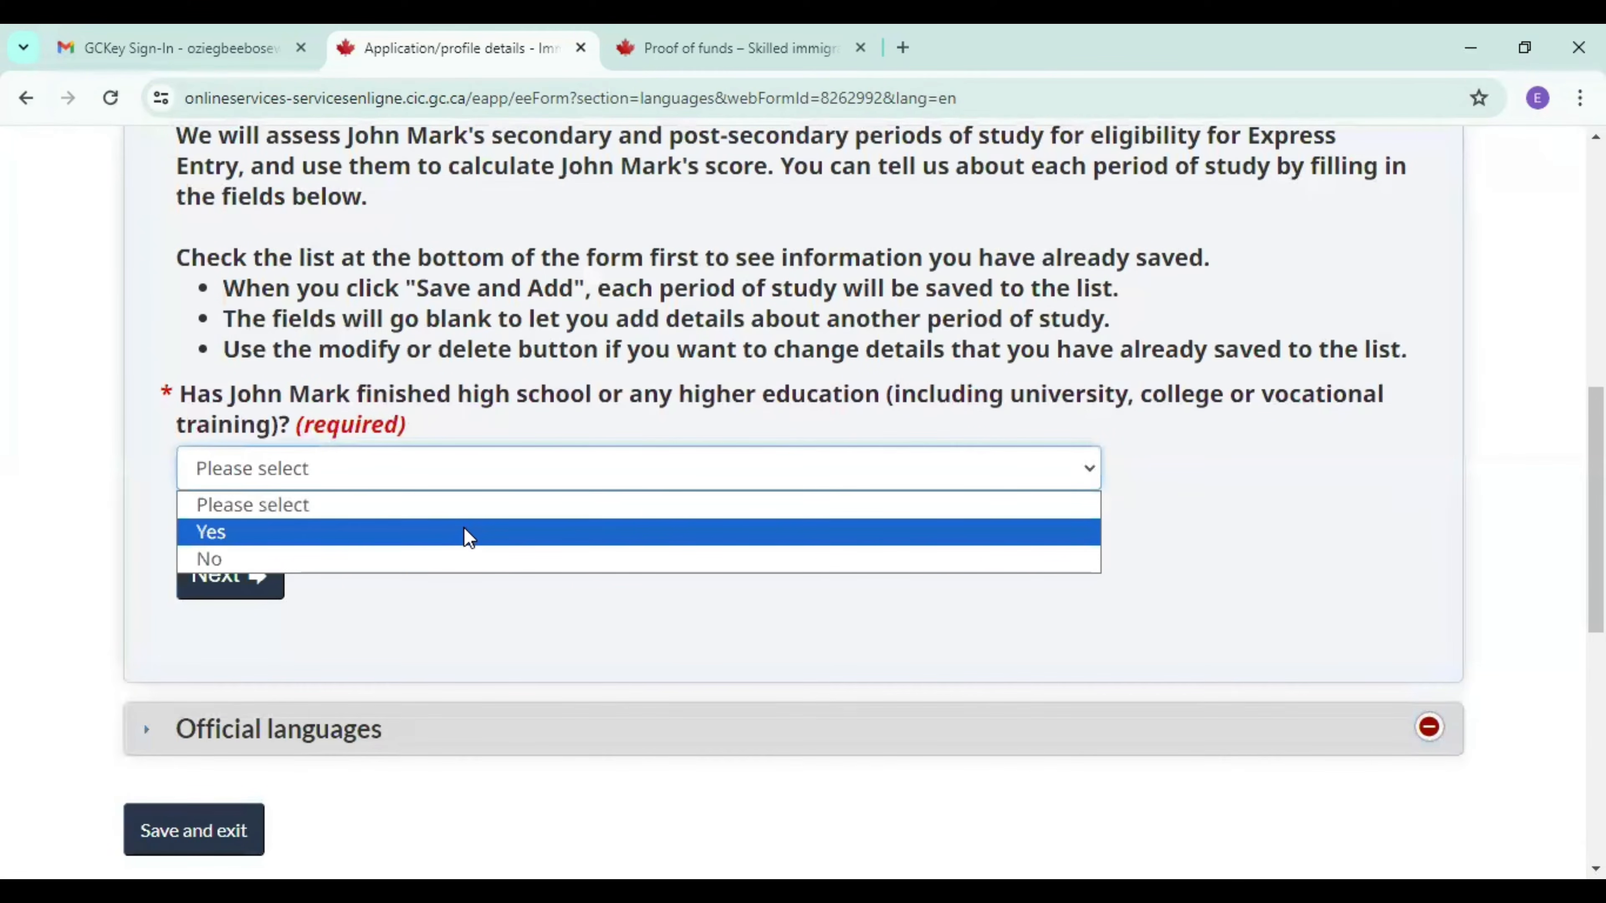
{"action": "left_click", "coordinate": [468, 537]}
{"action": "left_click", "coordinate": [353, 587]}
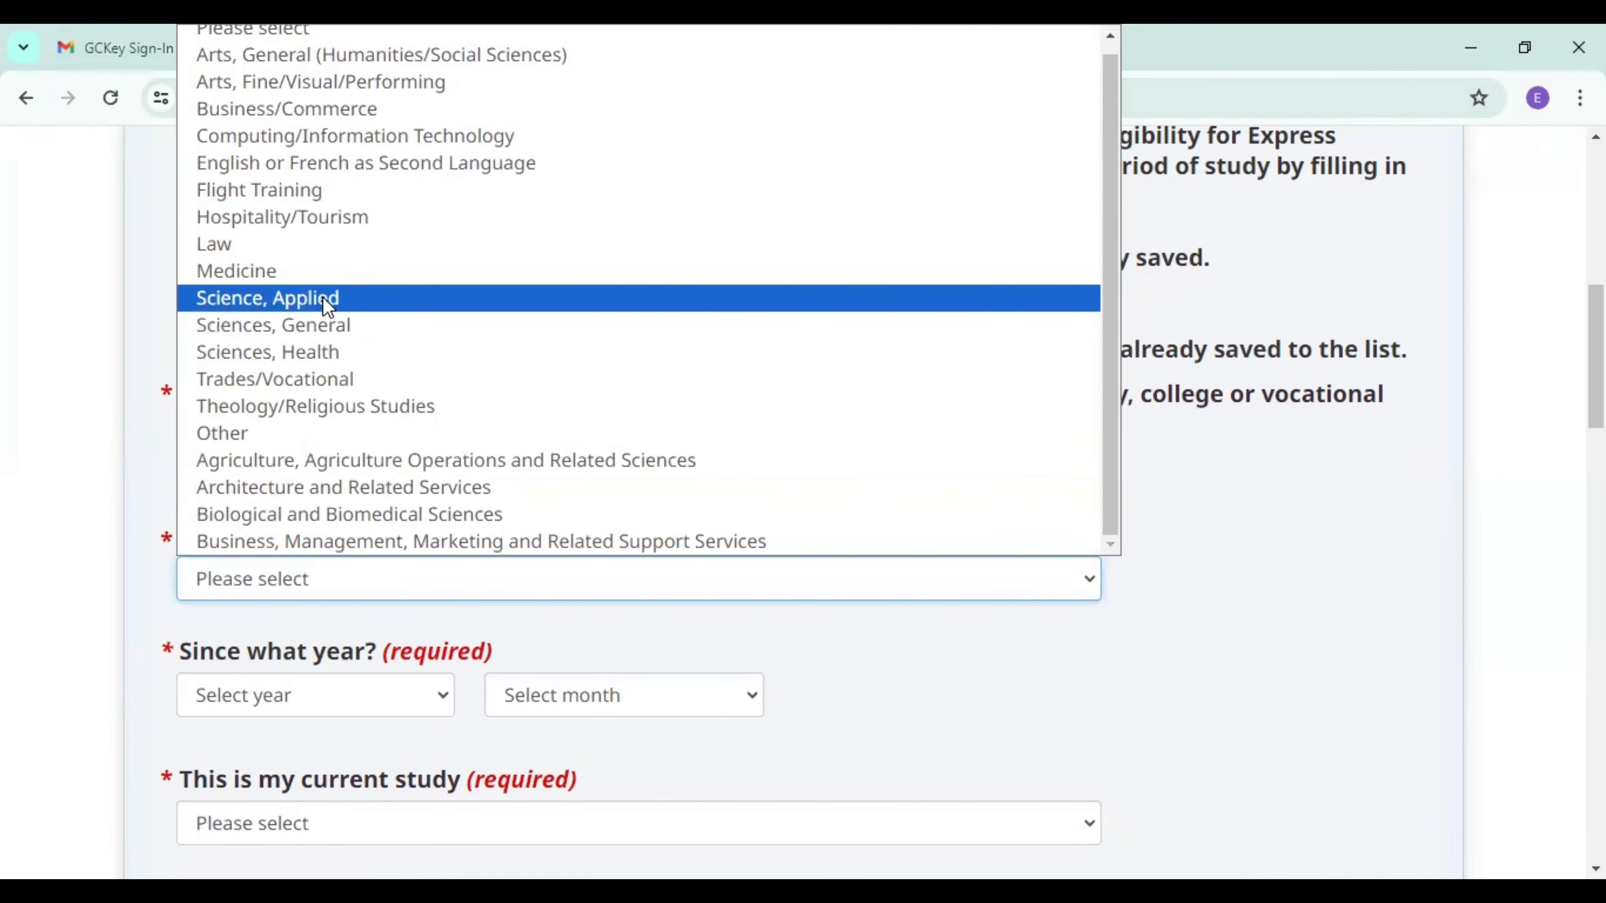
{"action": "left_click", "coordinate": [319, 272]}
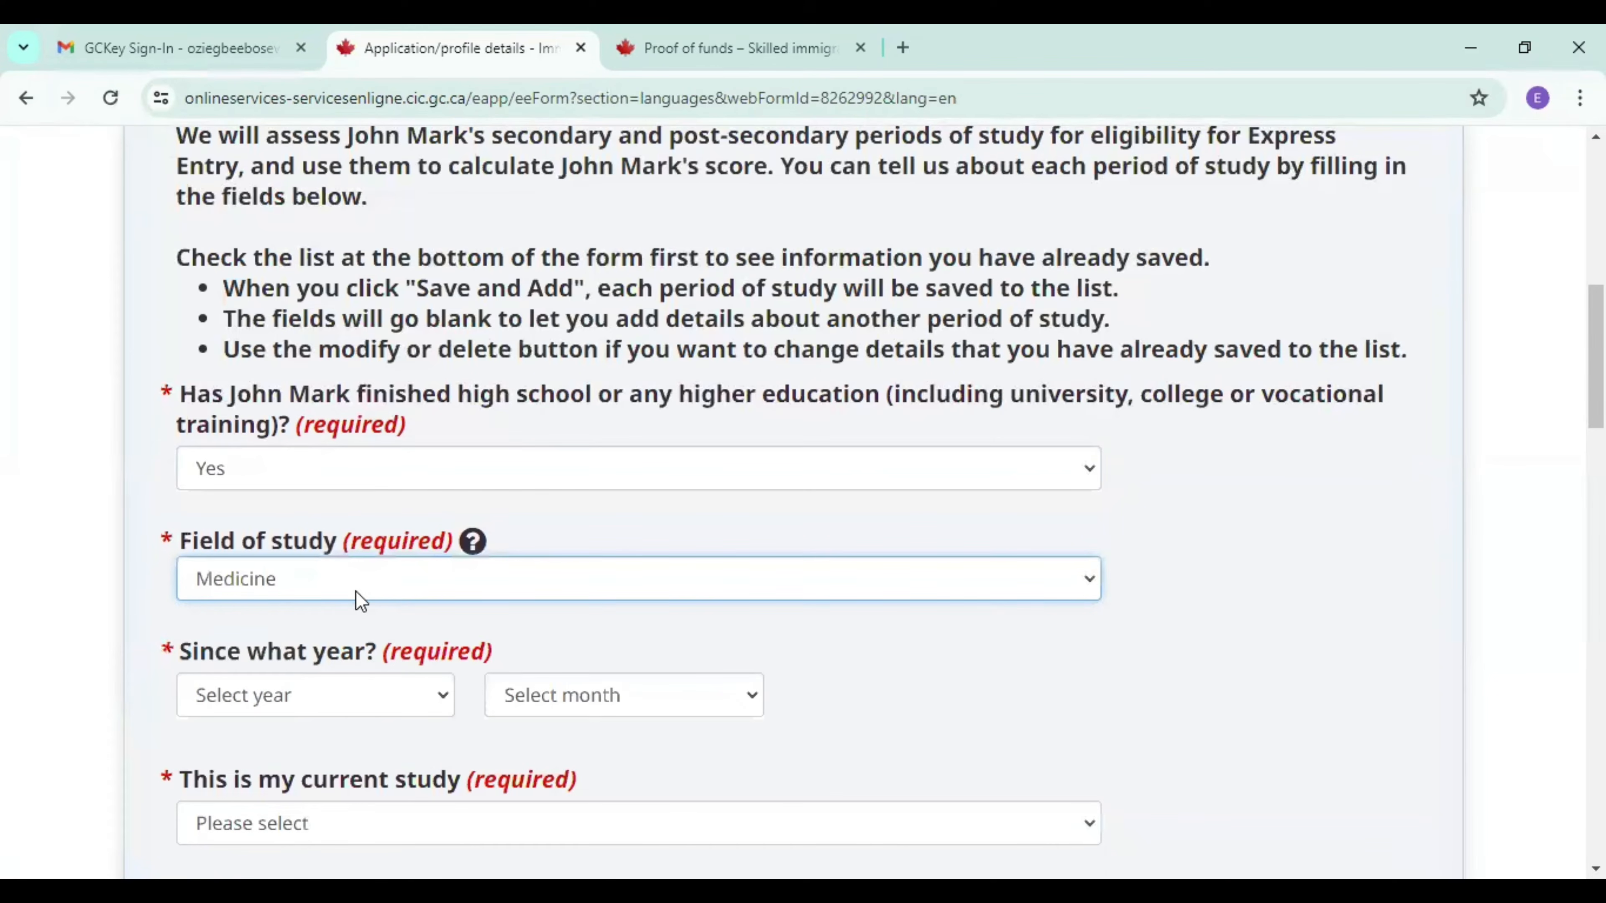
Set the start of the study period to December 2013.
{"action": "left_click", "coordinate": [312, 702]}
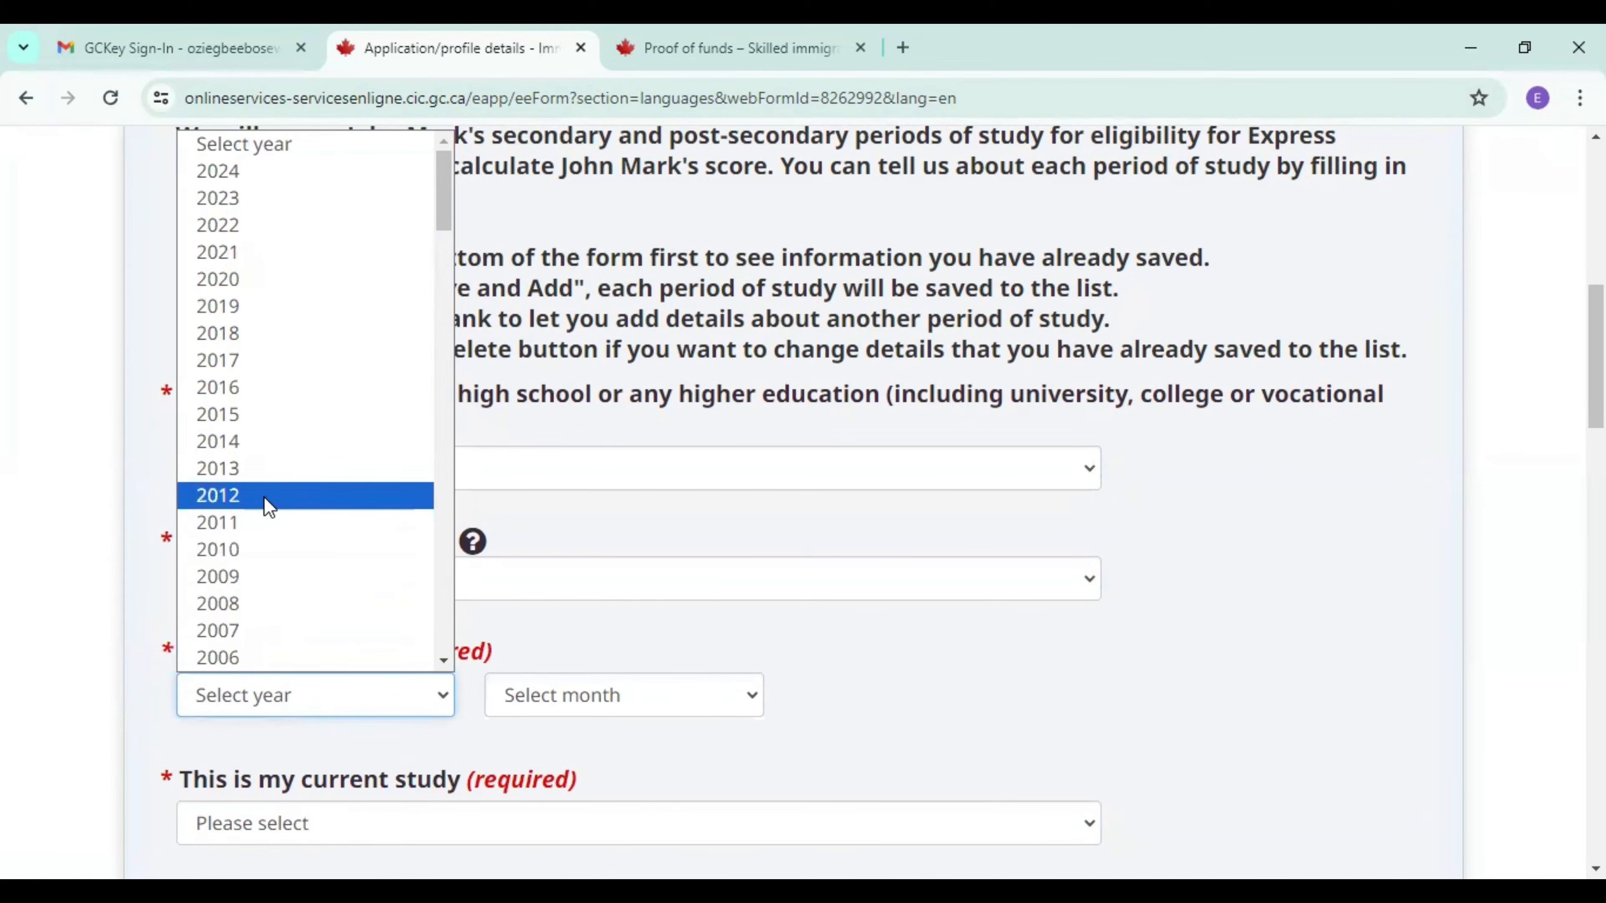
{"action": "left_click", "coordinate": [260, 476]}
{"action": "left_click", "coordinate": [512, 699]}
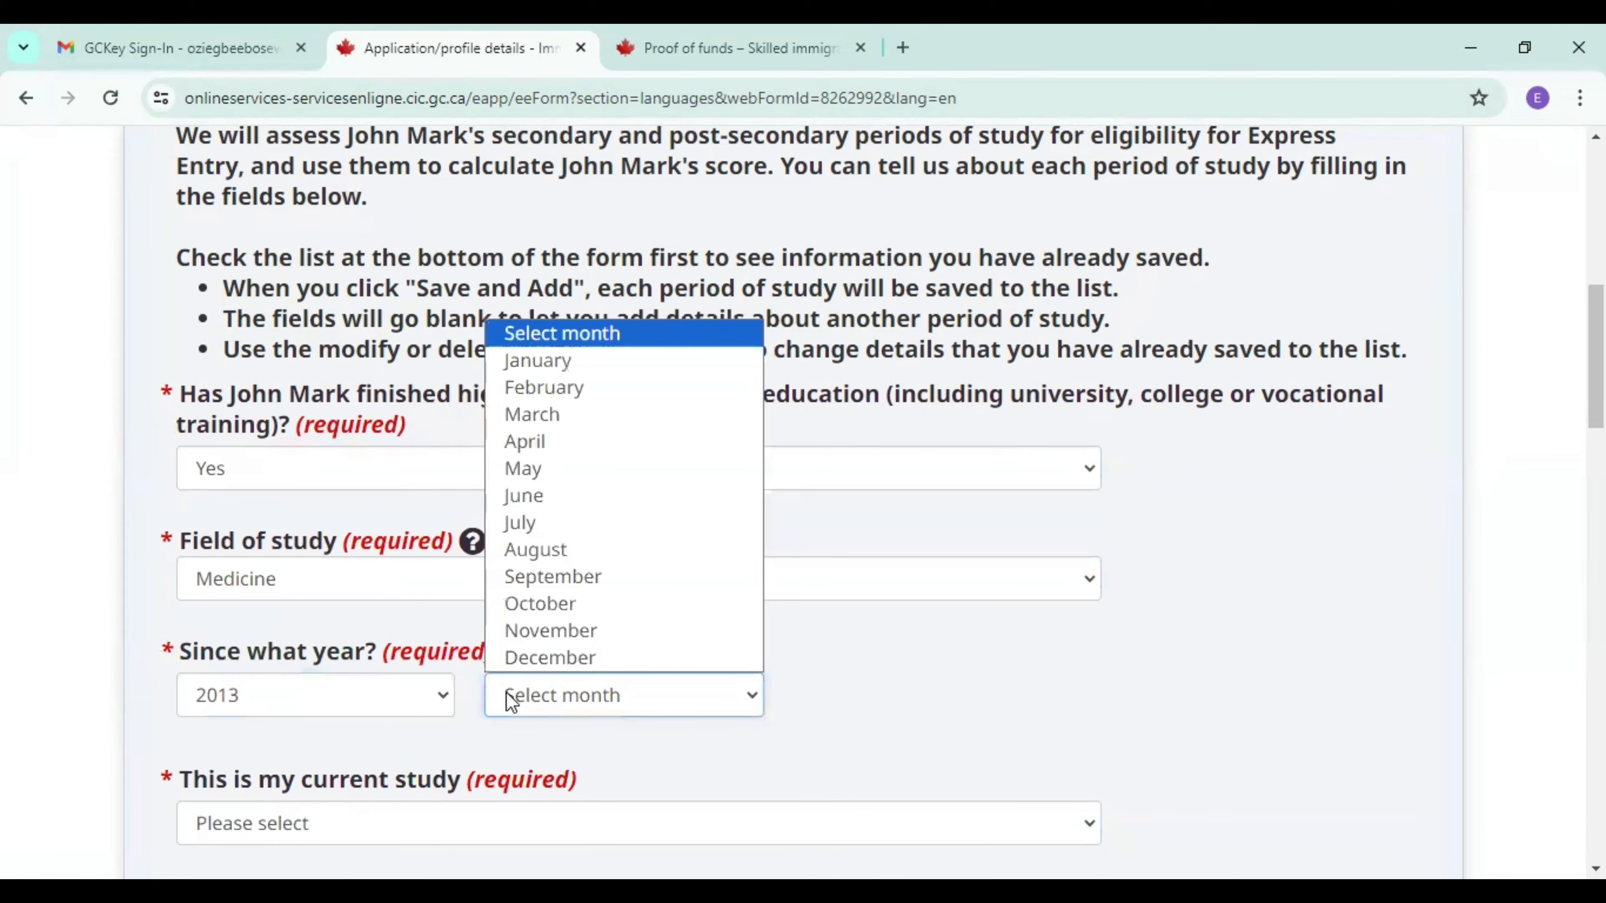
{"action": "left_click", "coordinate": [548, 661]}
Answer No to this being the current study, and set the study period's end to December 2013.
{"action": "scroll", "coordinate": [787, 544], "scroll_direction": "down", "scroll_amount": 5}
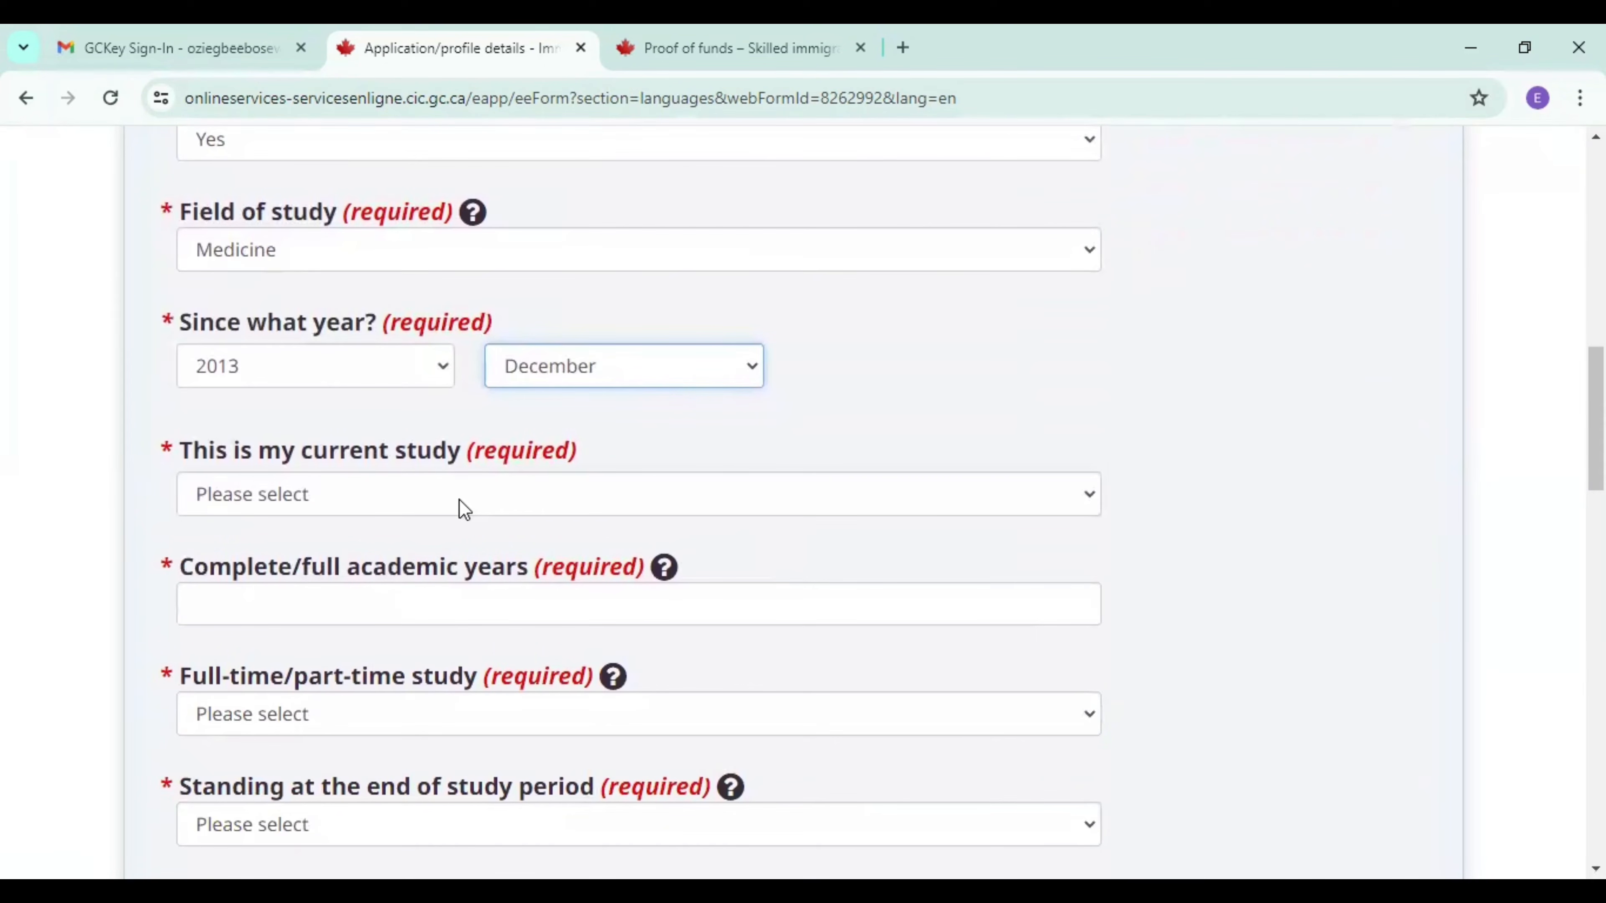
{"action": "left_click", "coordinate": [464, 500]}
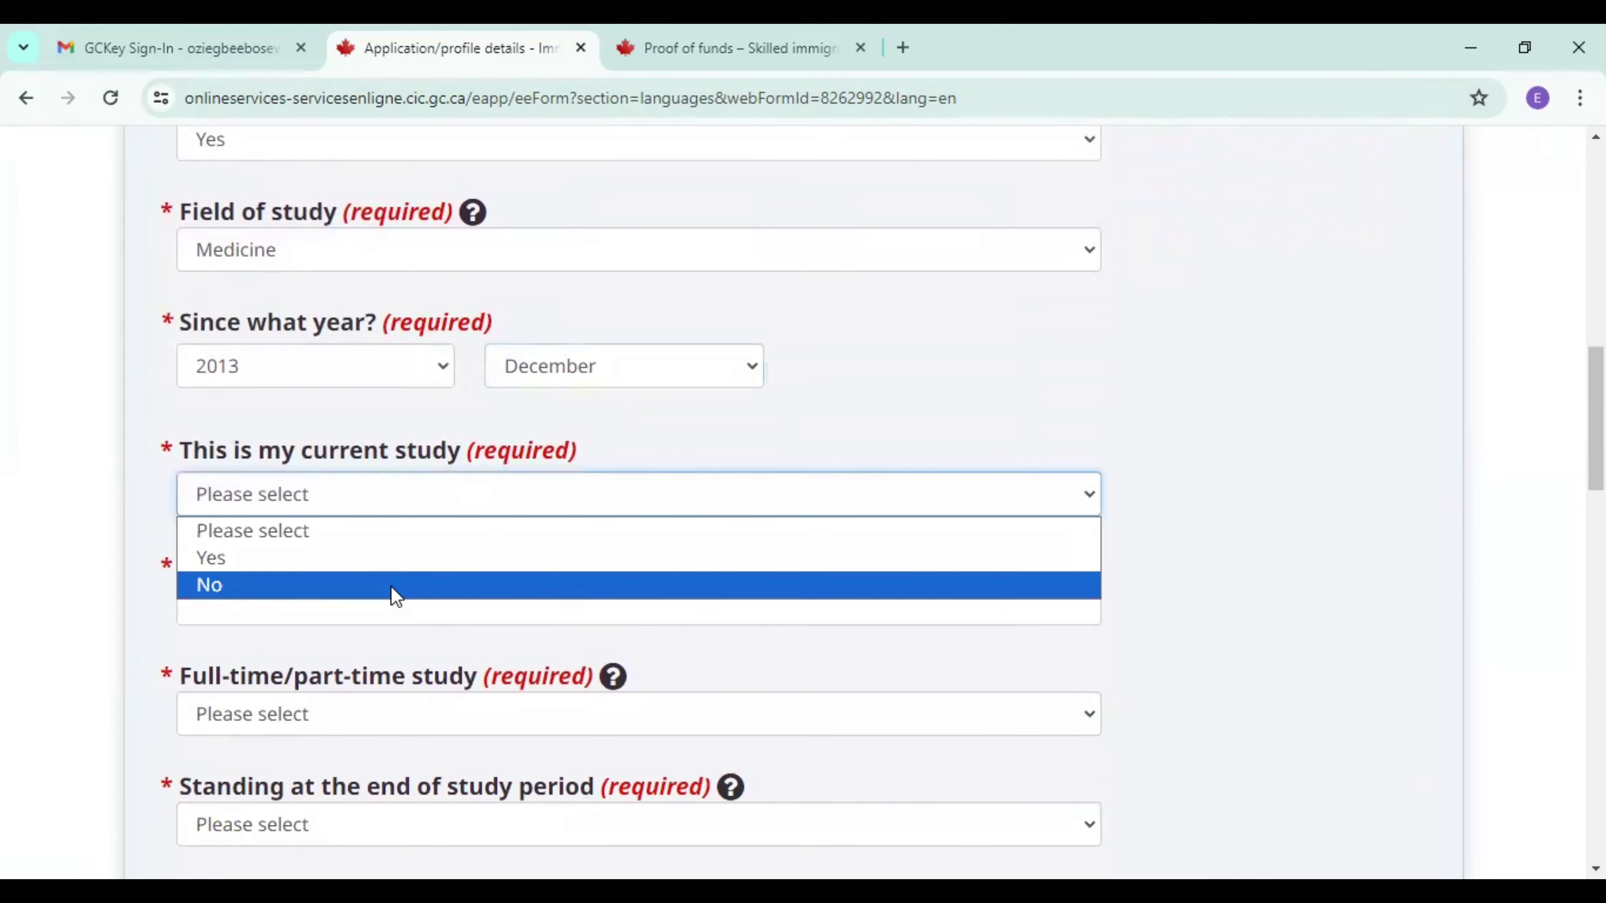
{"action": "left_click", "coordinate": [396, 585]}
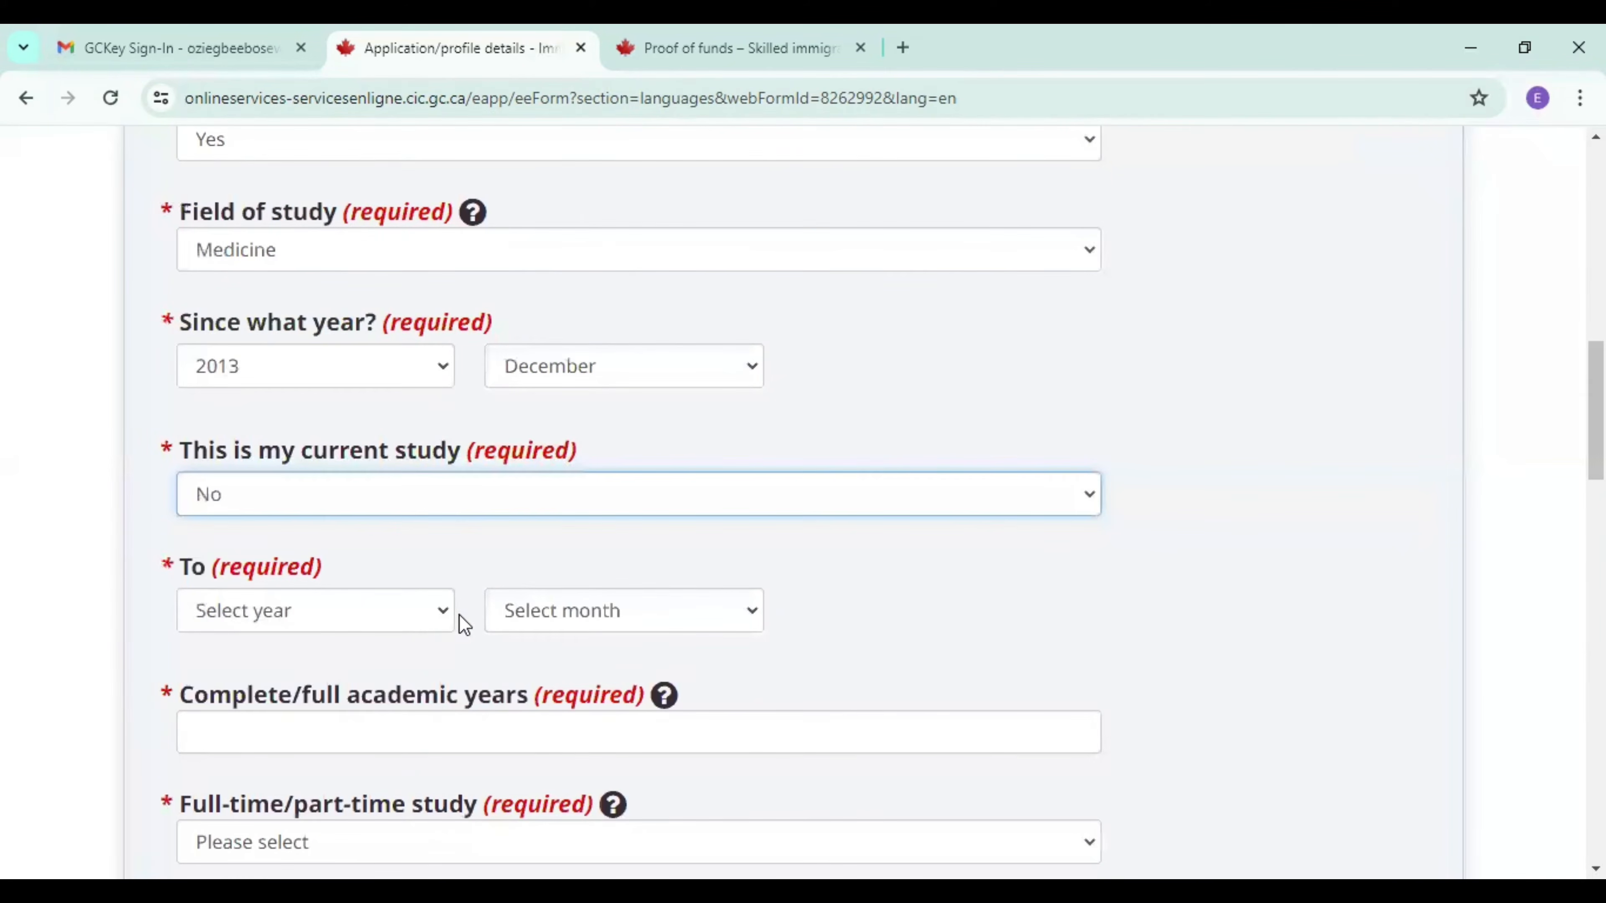
{"action": "left_click", "coordinate": [444, 611]}
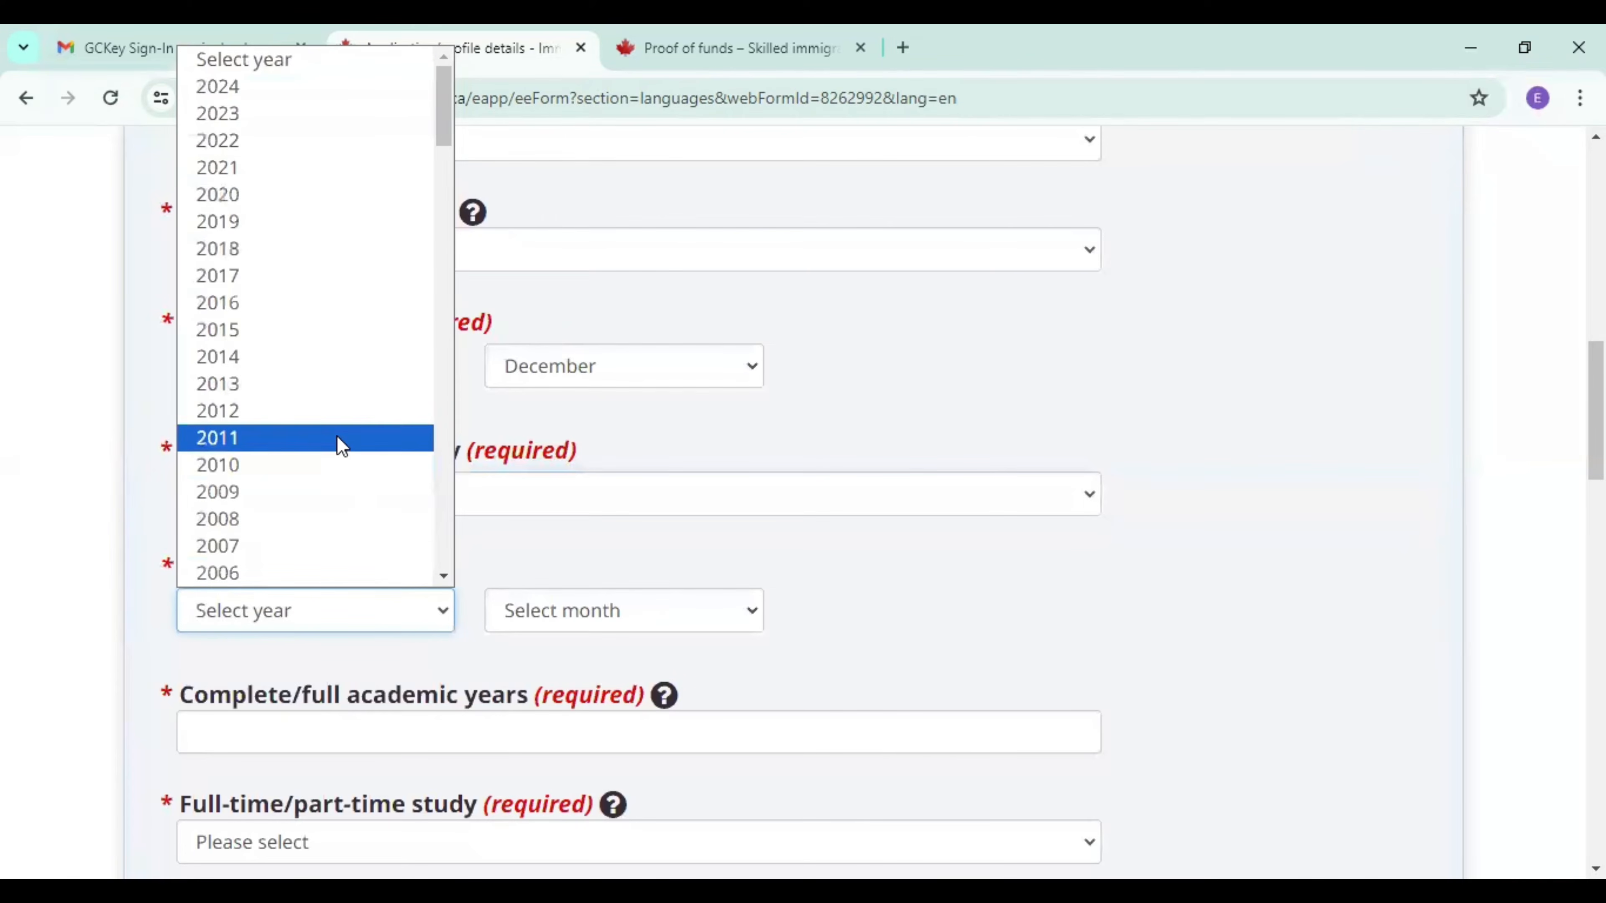
{"action": "left_click", "coordinate": [327, 385]}
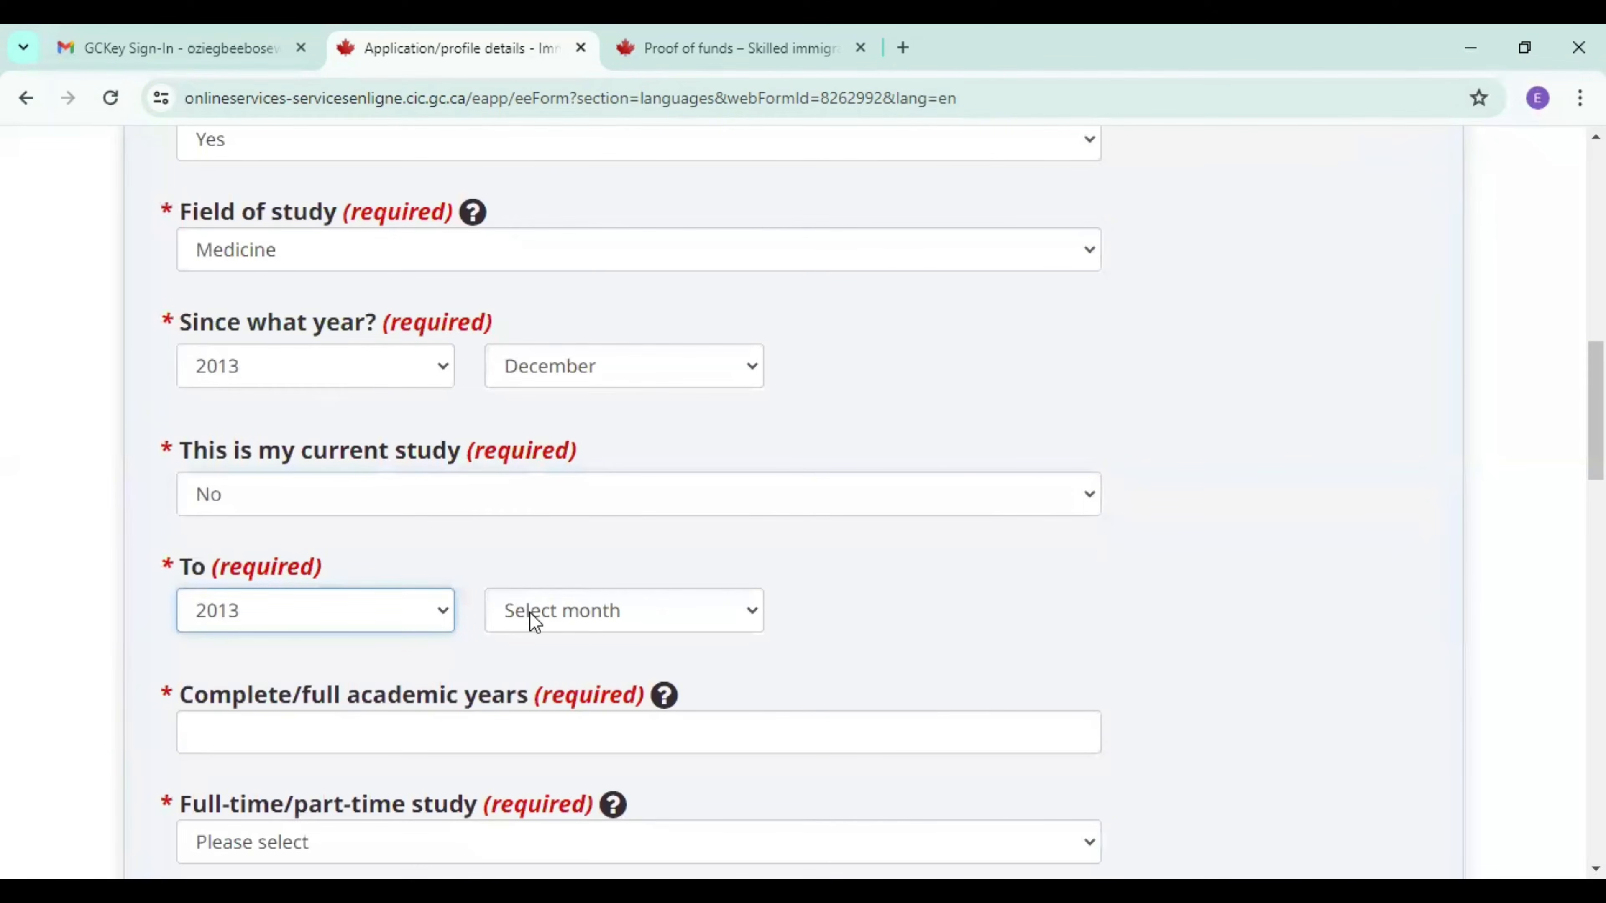
{"action": "left_click", "coordinate": [541, 605]}
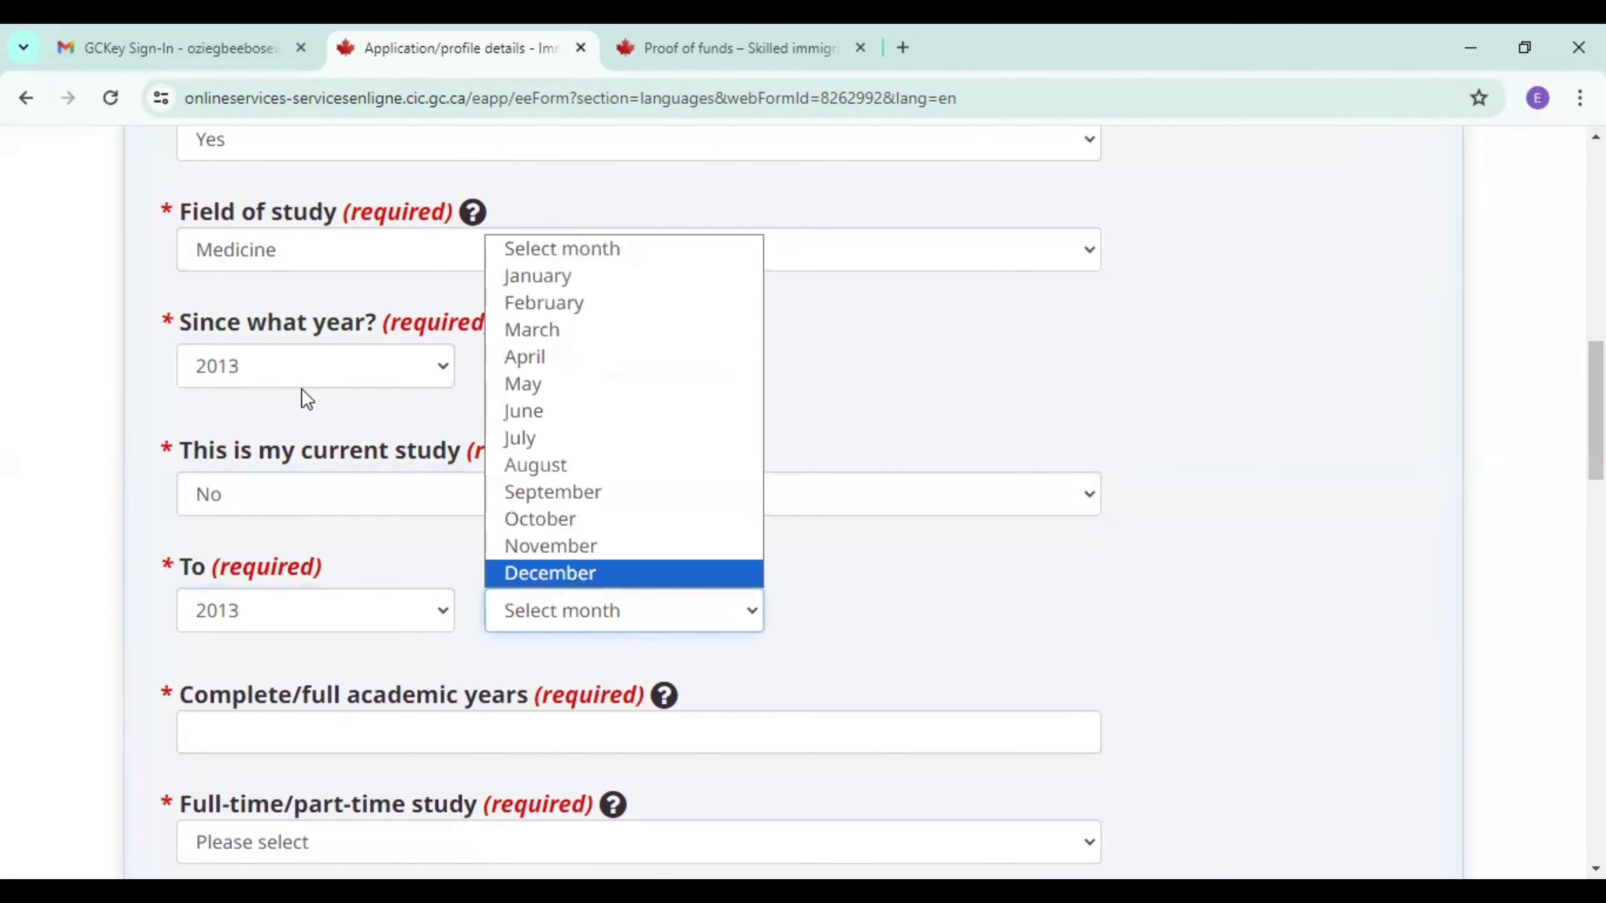
{"action": "key", "text": "Return"}
Change the study period's start year to 2007.
{"action": "left_click", "coordinate": [257, 374]}
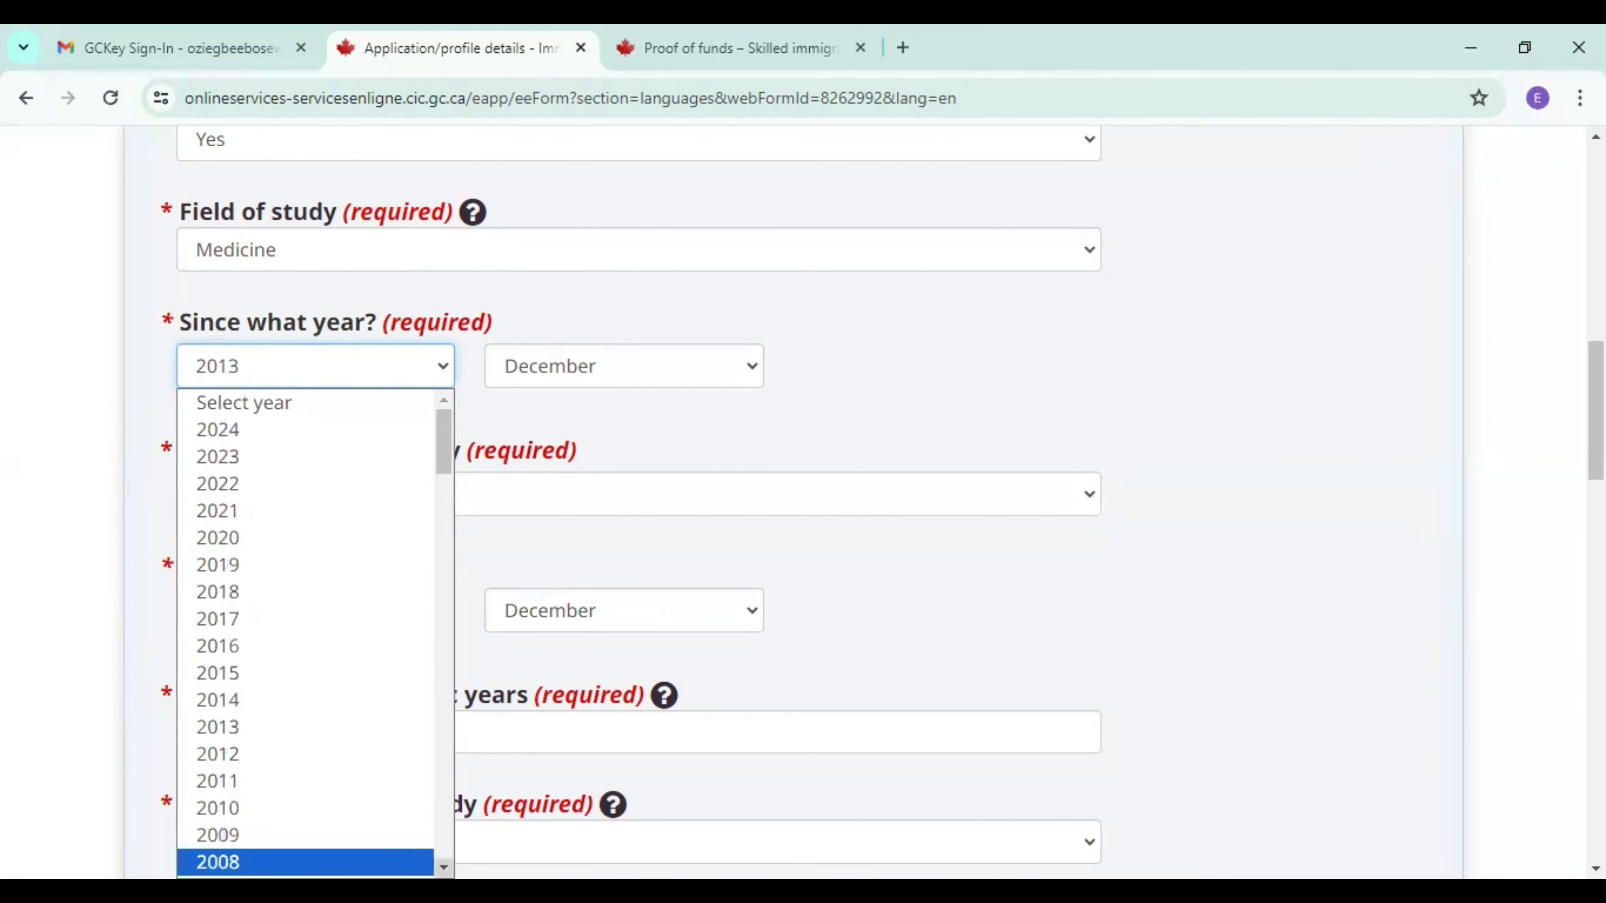
{"action": "scroll", "coordinate": [372, 815], "scroll_direction": "down", "scroll_amount": 3}
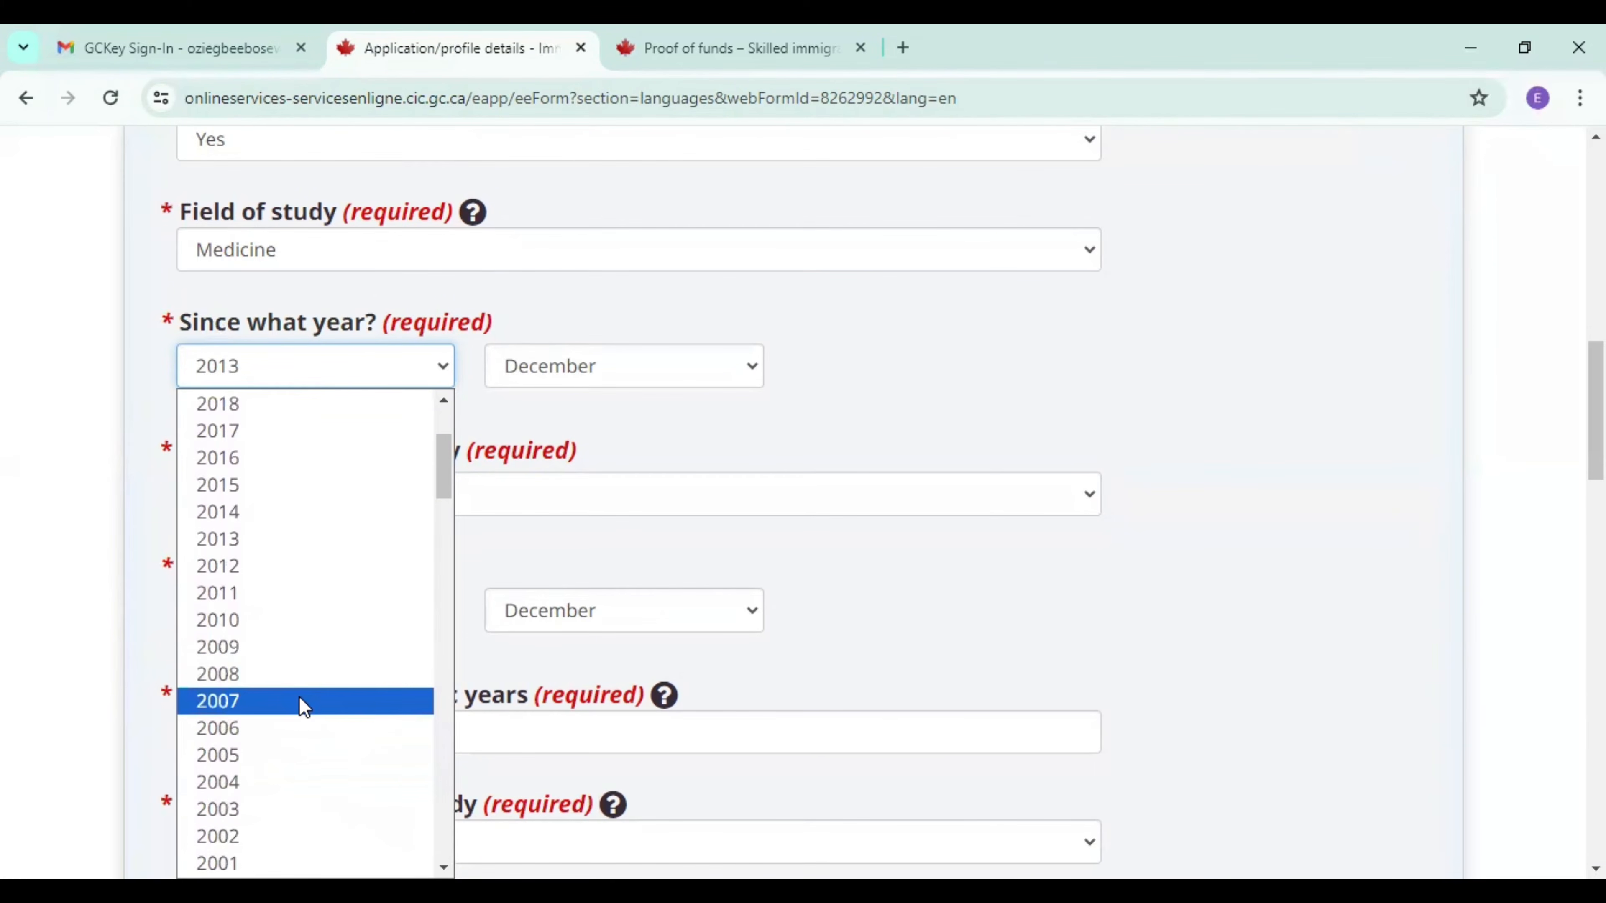
{"action": "left_click", "coordinate": [304, 702]}
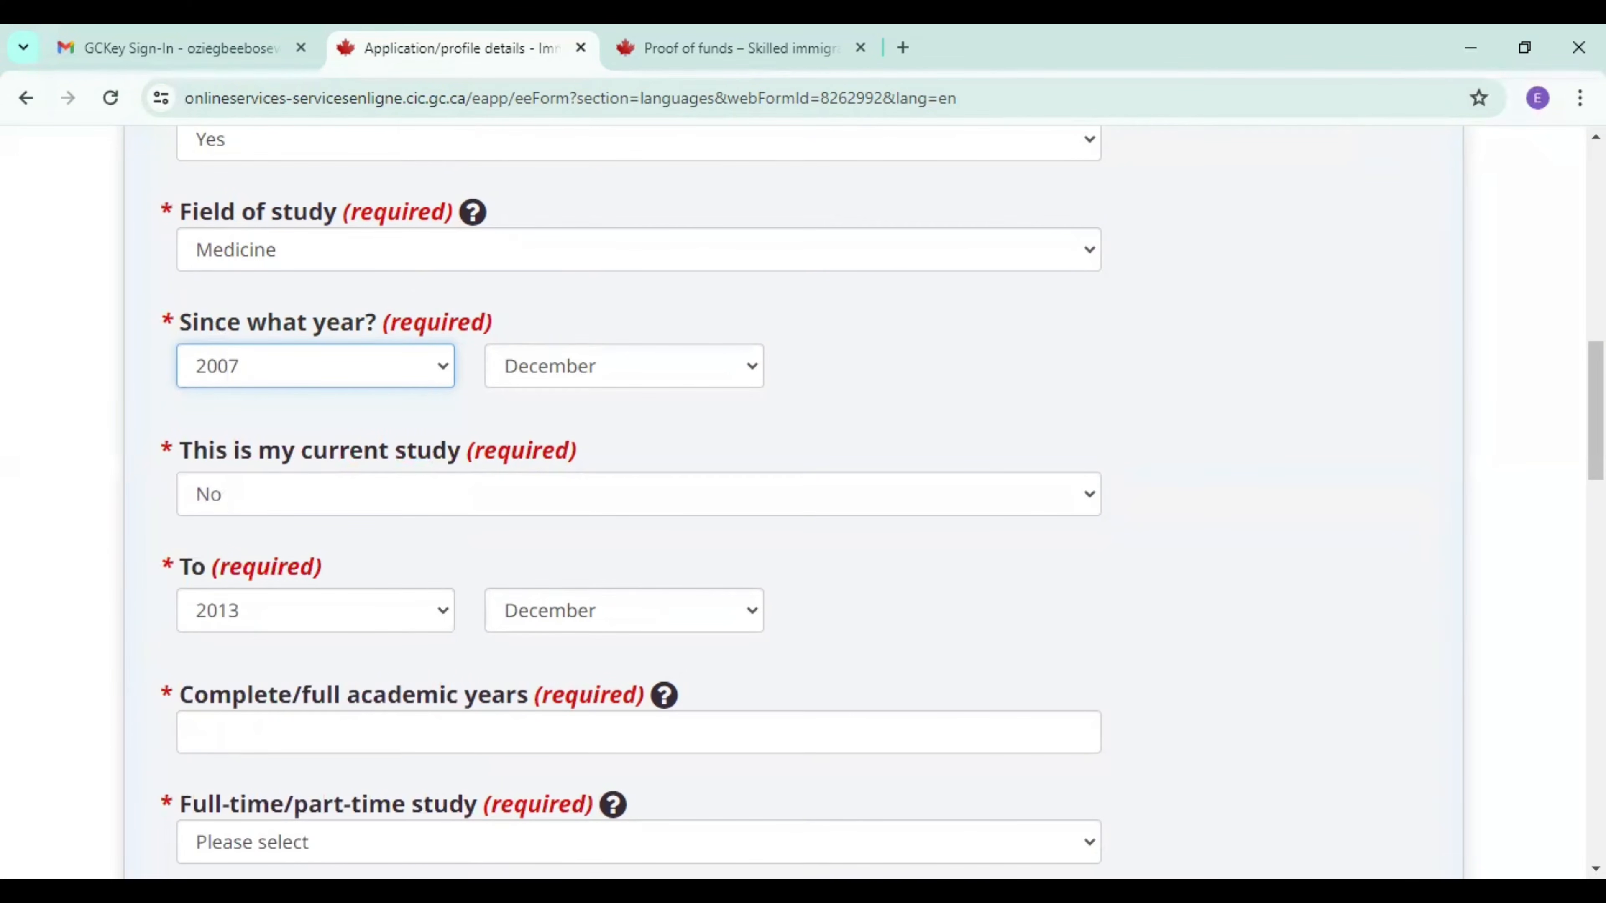
Enter 6 complete academic years and set the study type to Full Time.
{"action": "scroll", "coordinate": [701, 519], "scroll_direction": "down", "scroll_amount": 4}
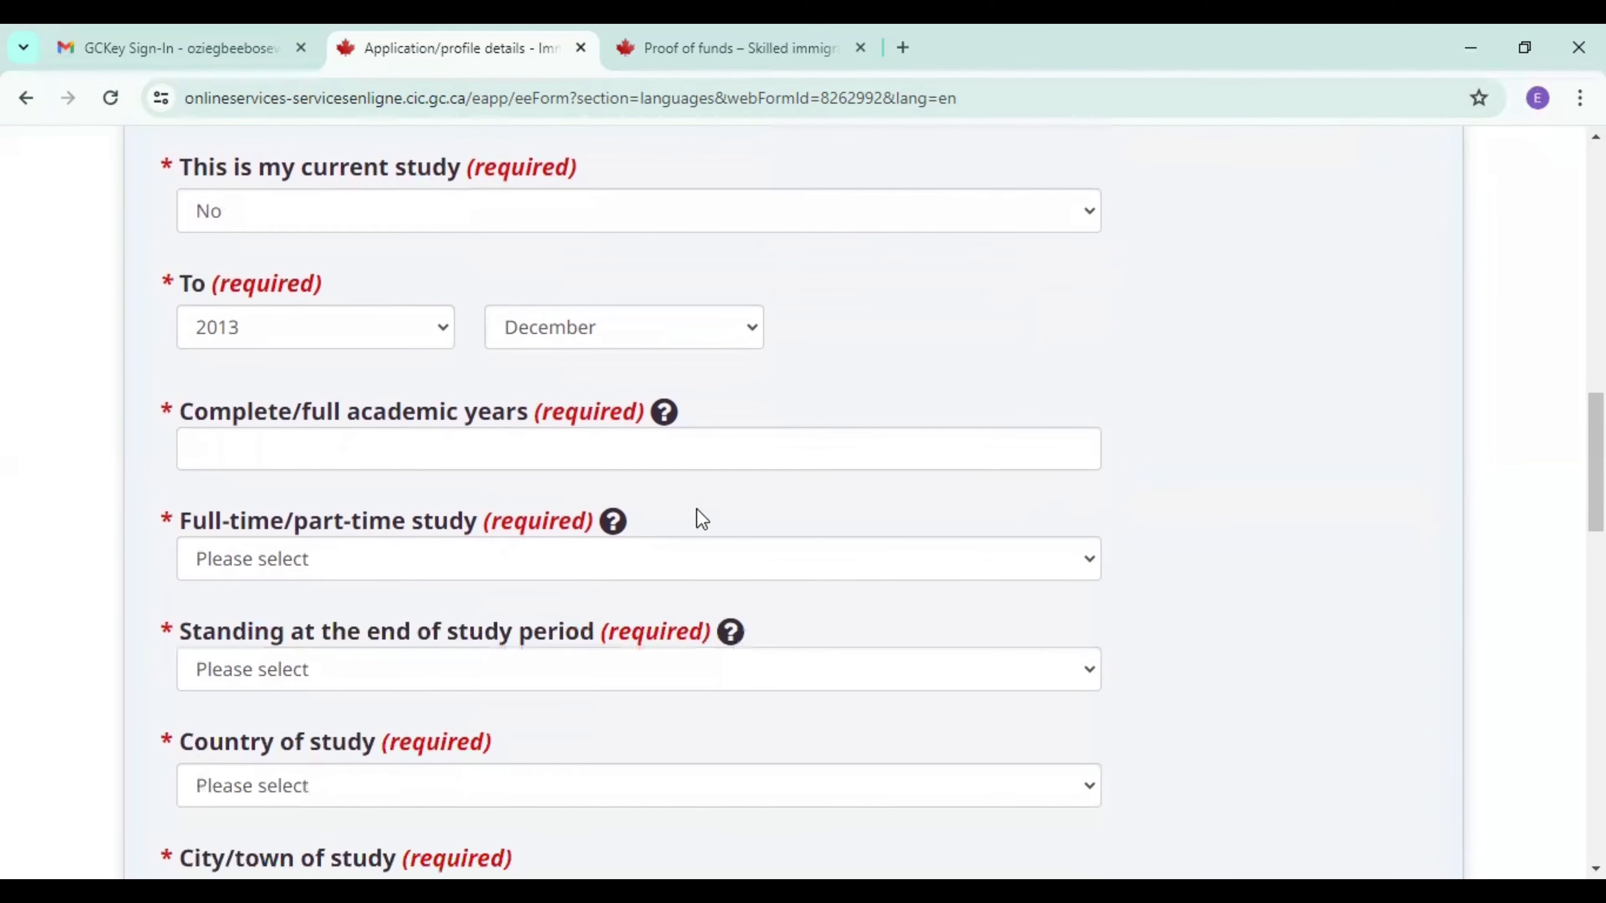
{"action": "left_click", "coordinate": [647, 454]}
{"action": "type", "text": "6"}
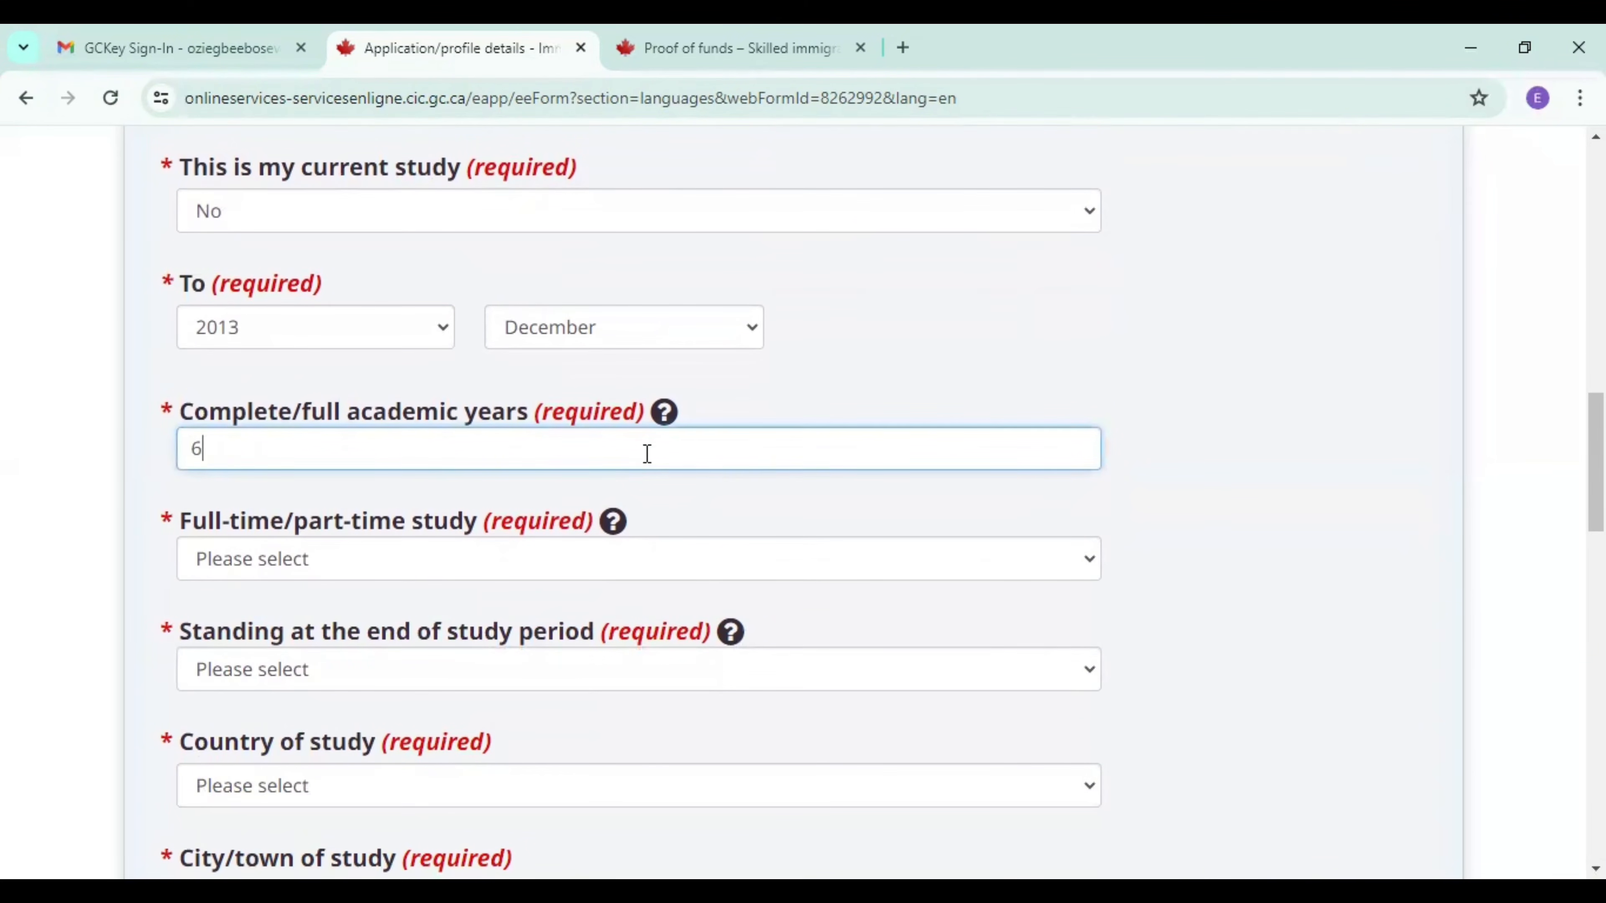
{"action": "left_click", "coordinate": [567, 556]}
{"action": "left_click", "coordinate": [465, 629]}
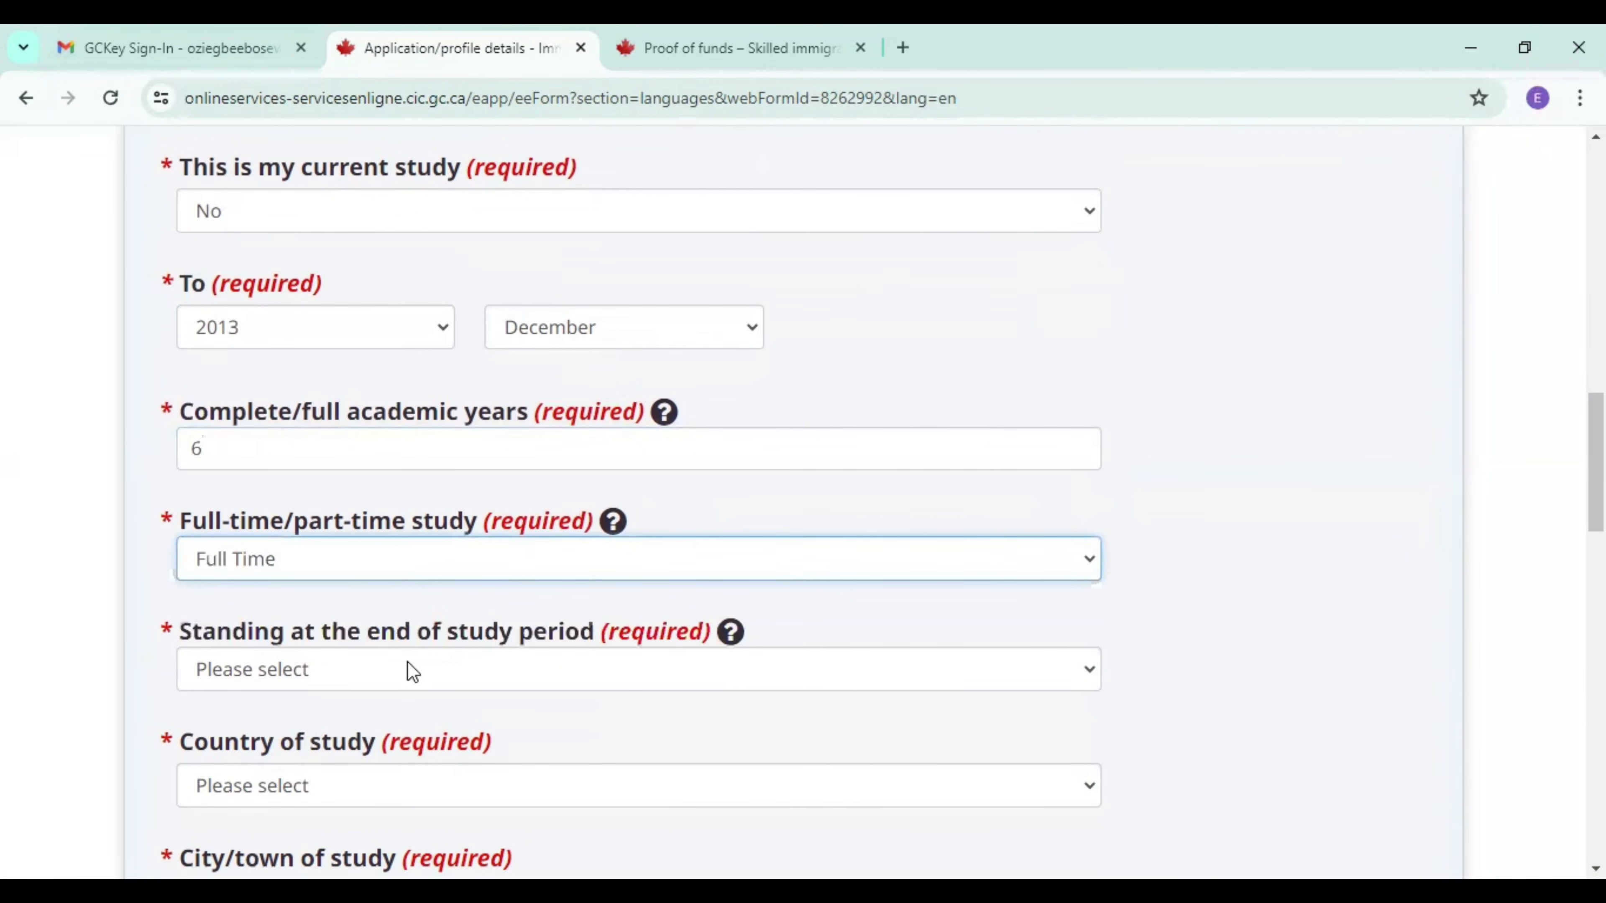
Set the standing at the end of study to Certificate or diploma or degree awarded, and the country of study to Nigeria.
{"action": "left_click", "coordinate": [412, 669]}
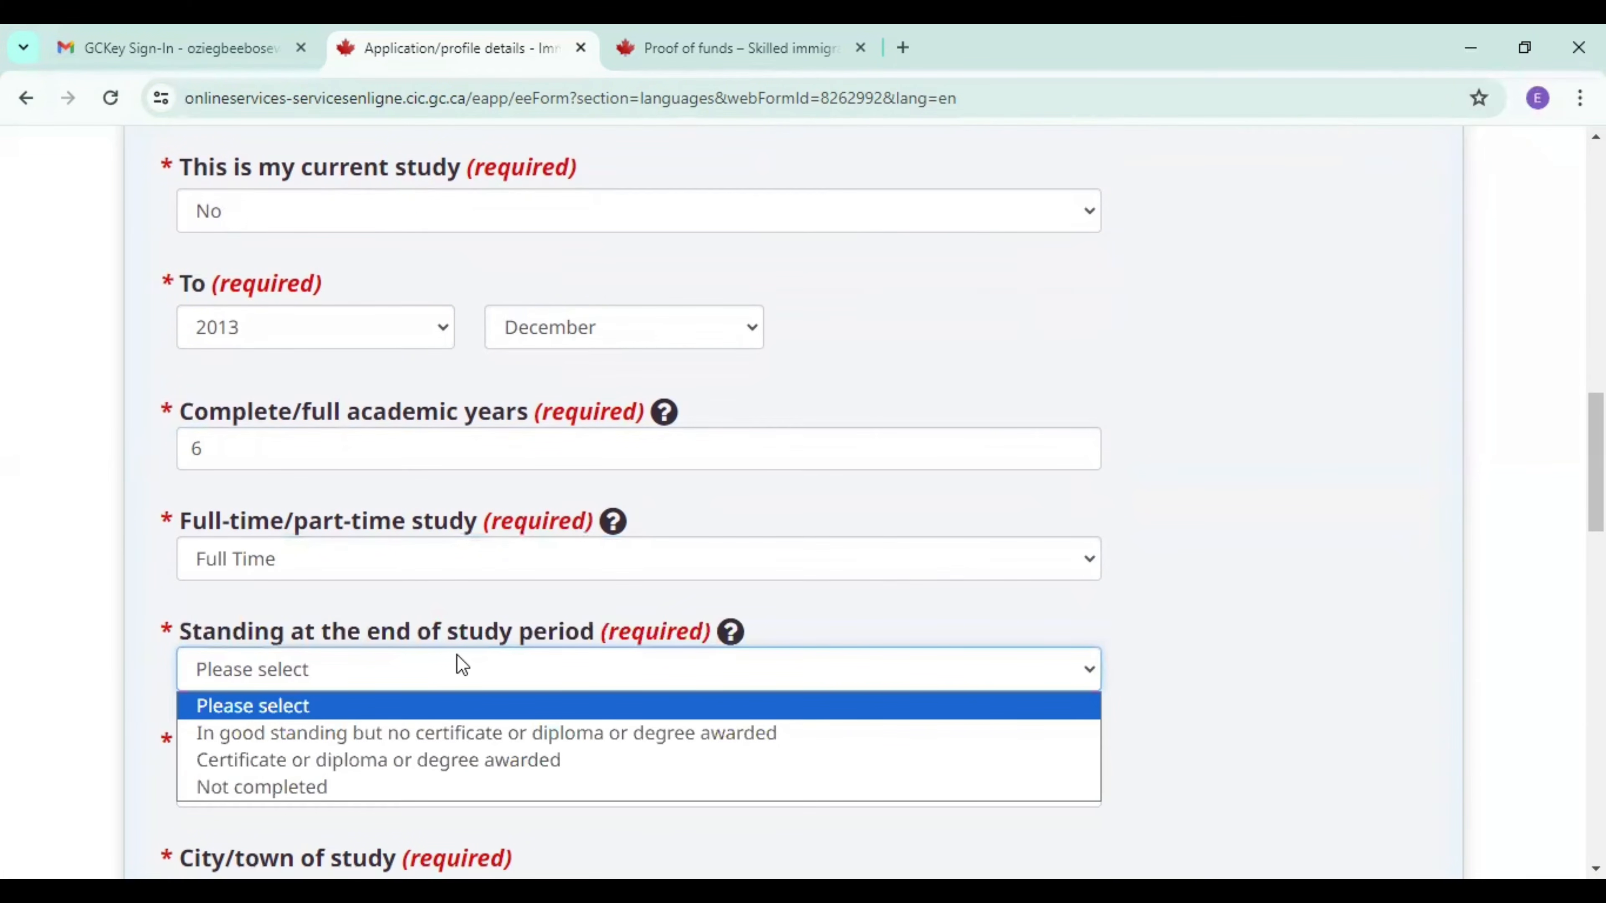
{"action": "left_click", "coordinate": [387, 762]}
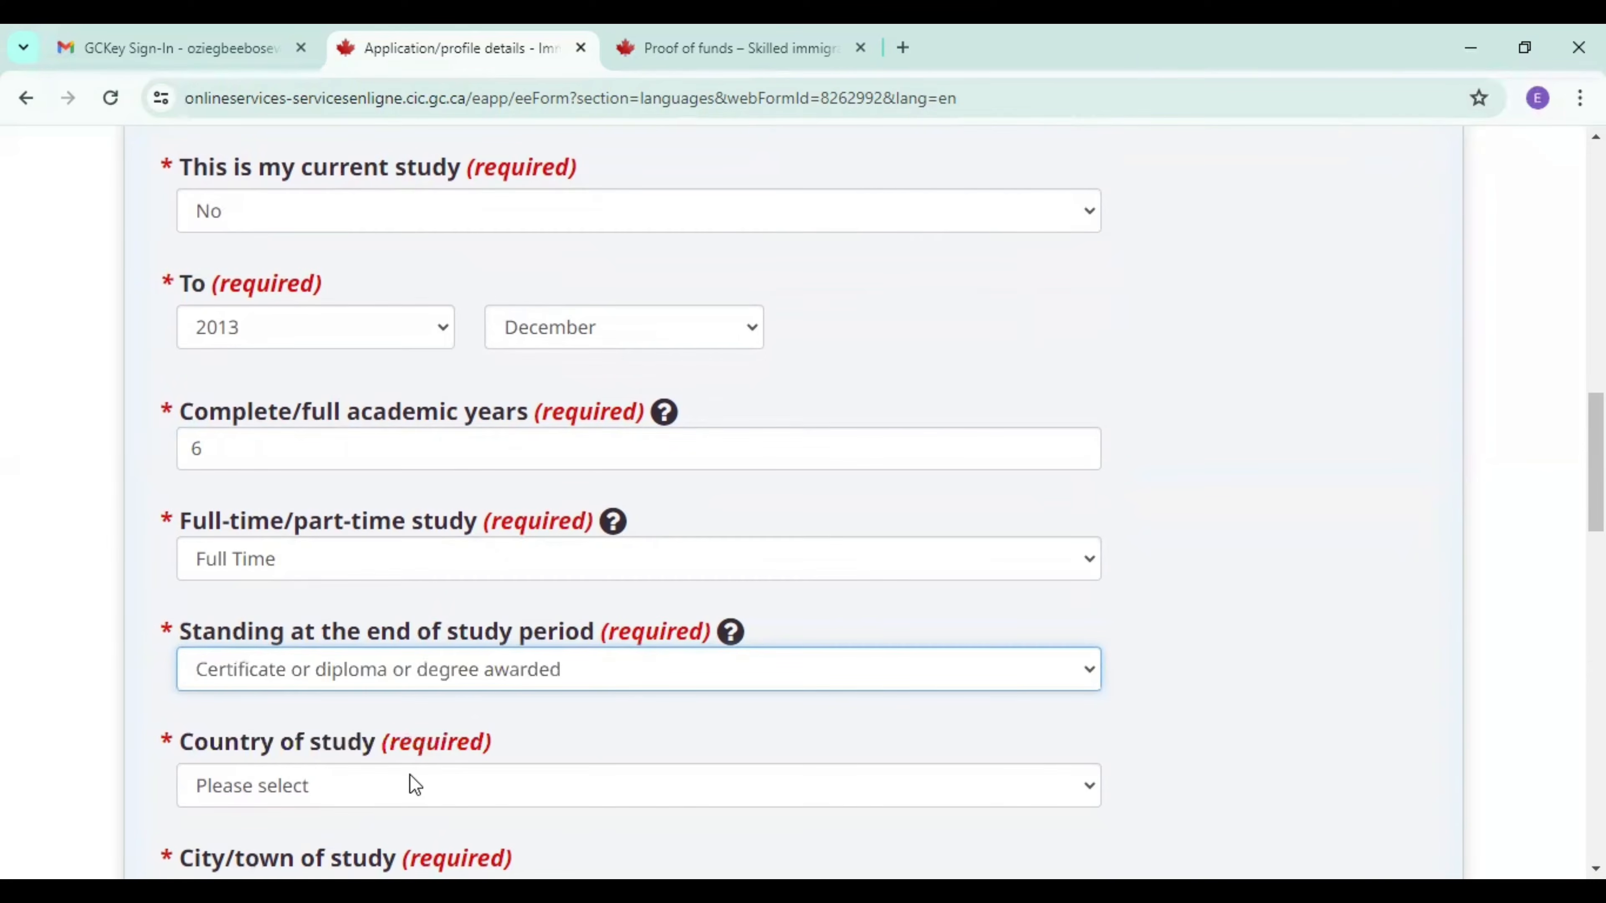
{"action": "left_click", "coordinate": [409, 774]}
{"action": "key", "text": "n"}
{"action": "key", "text": "i"}
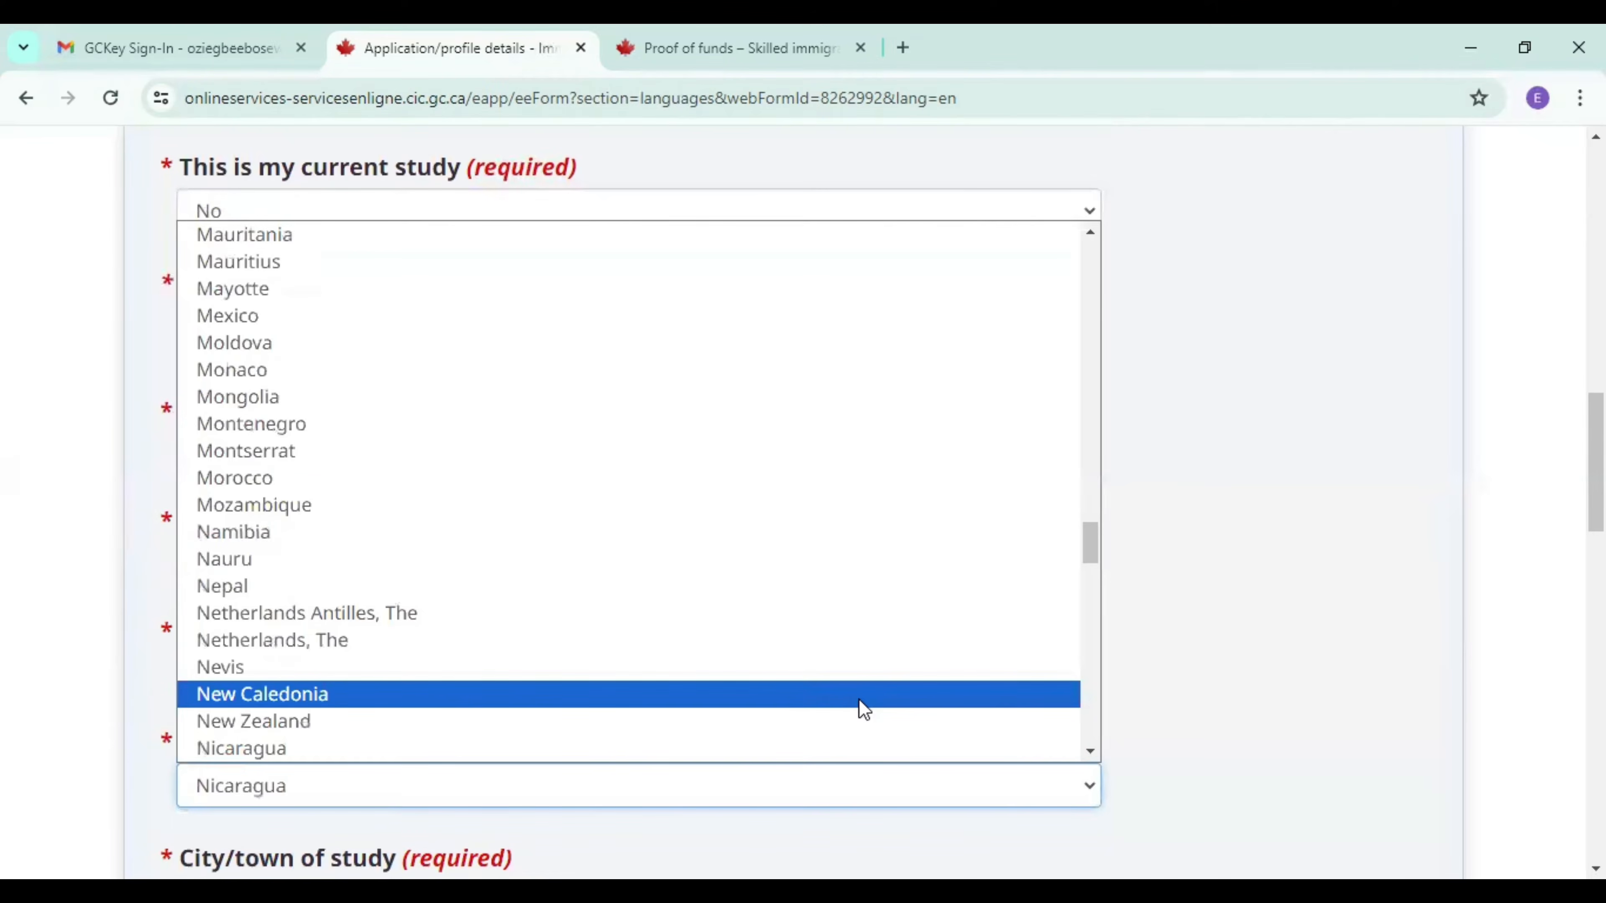
{"action": "left_click", "coordinate": [1088, 752]}
{"action": "left_click", "coordinate": [1089, 754]}
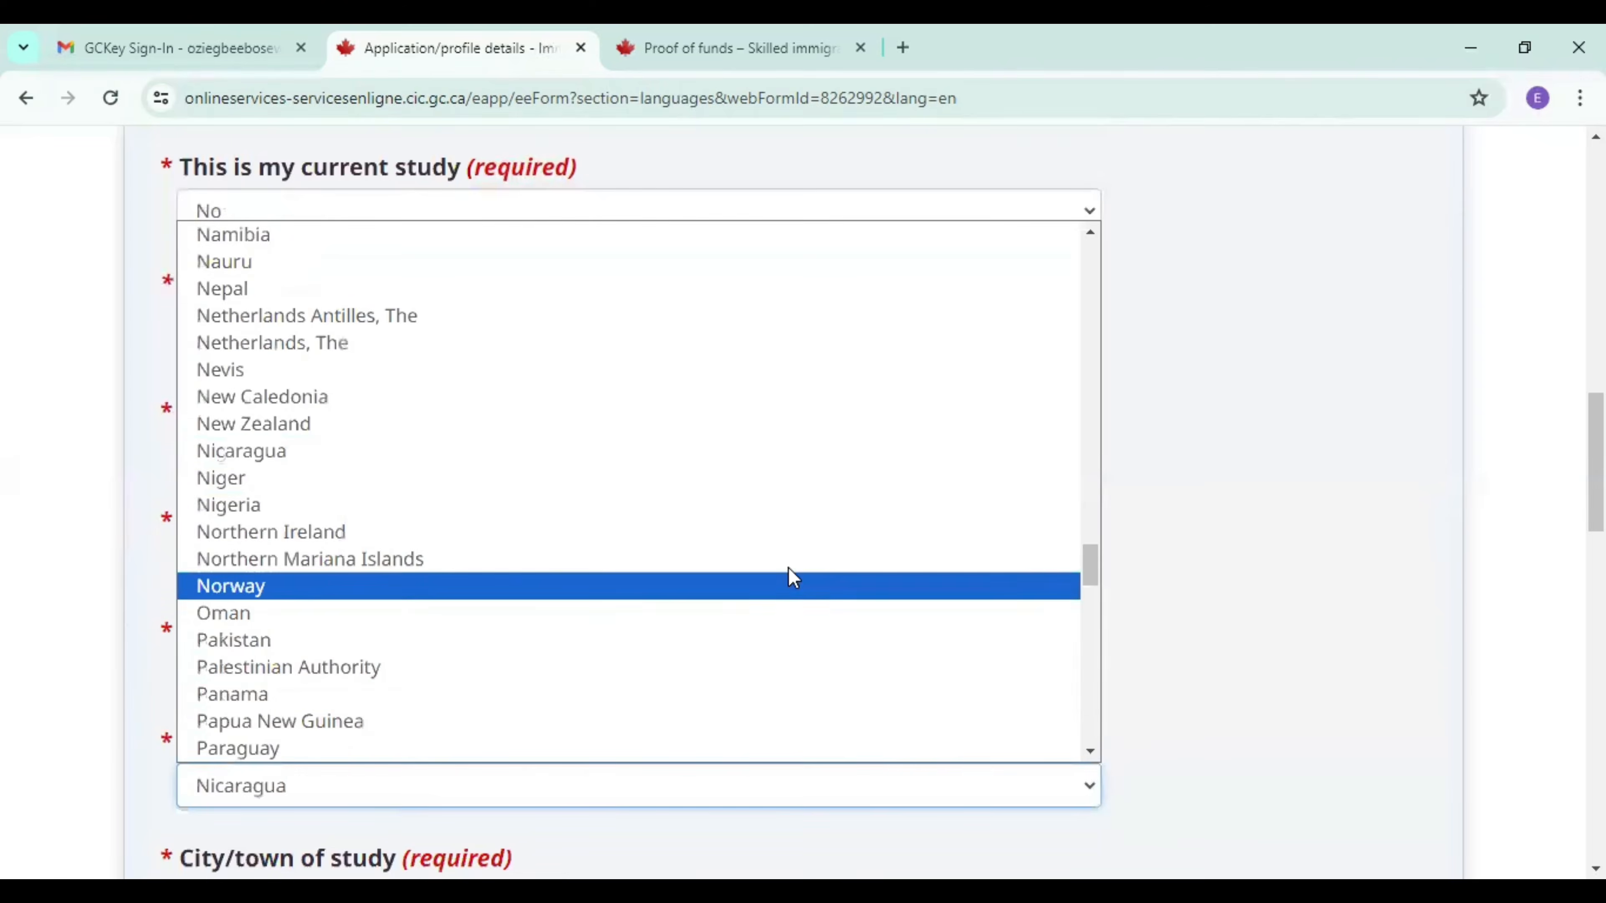
{"action": "left_click", "coordinate": [782, 509]}
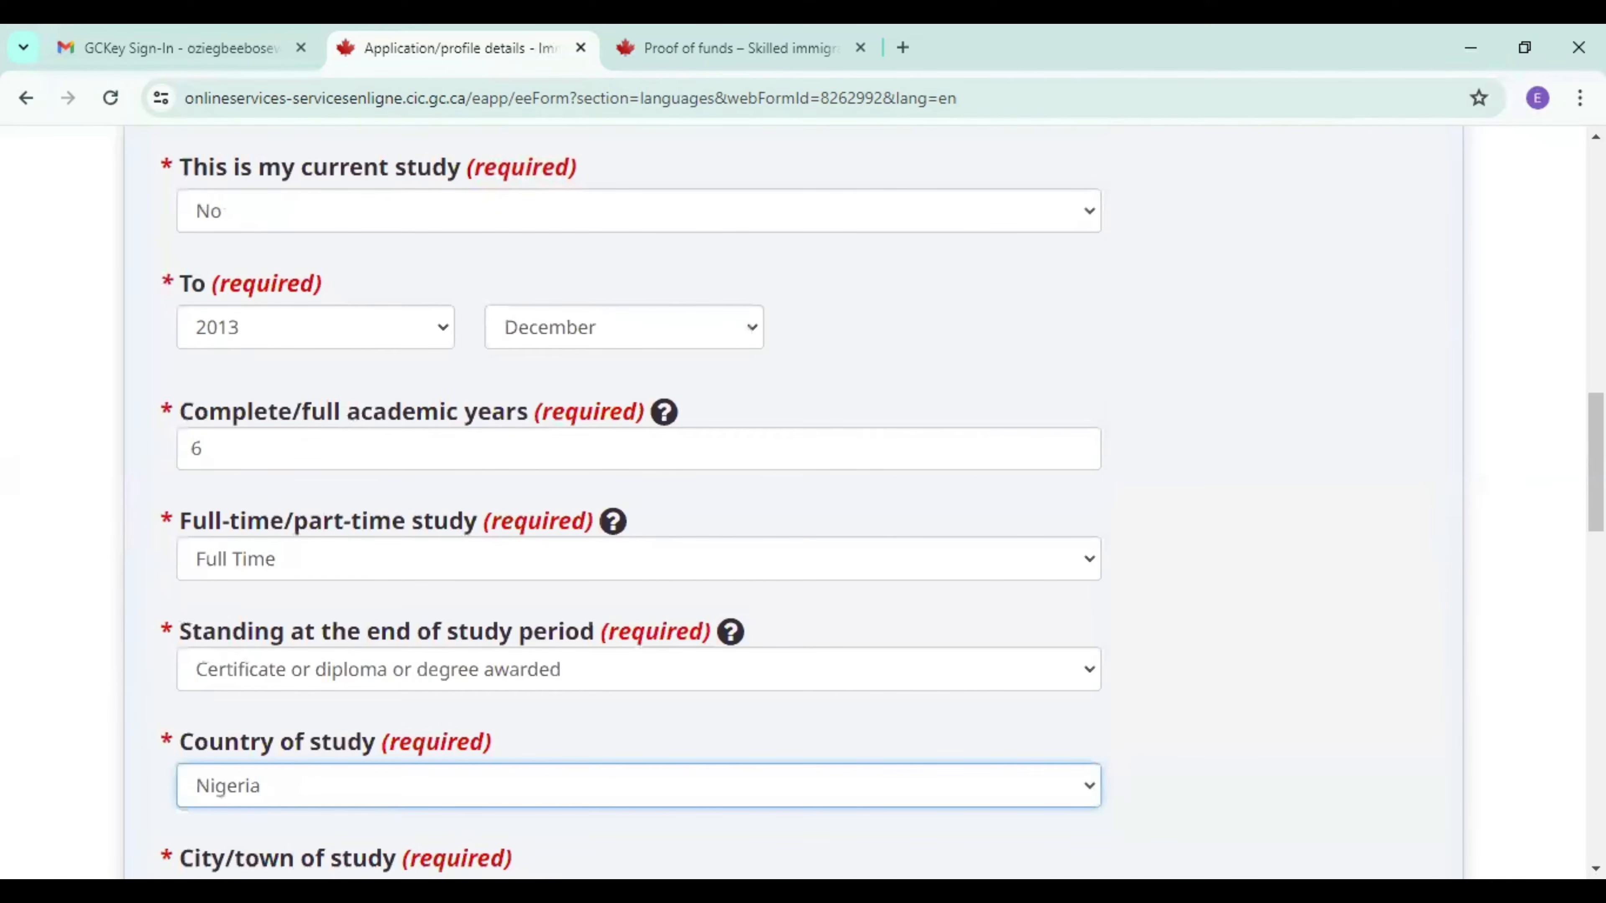
Enter lagos as the city/town of study.
{"action": "scroll", "coordinate": [803, 503], "scroll_direction": "down", "scroll_amount": 5}
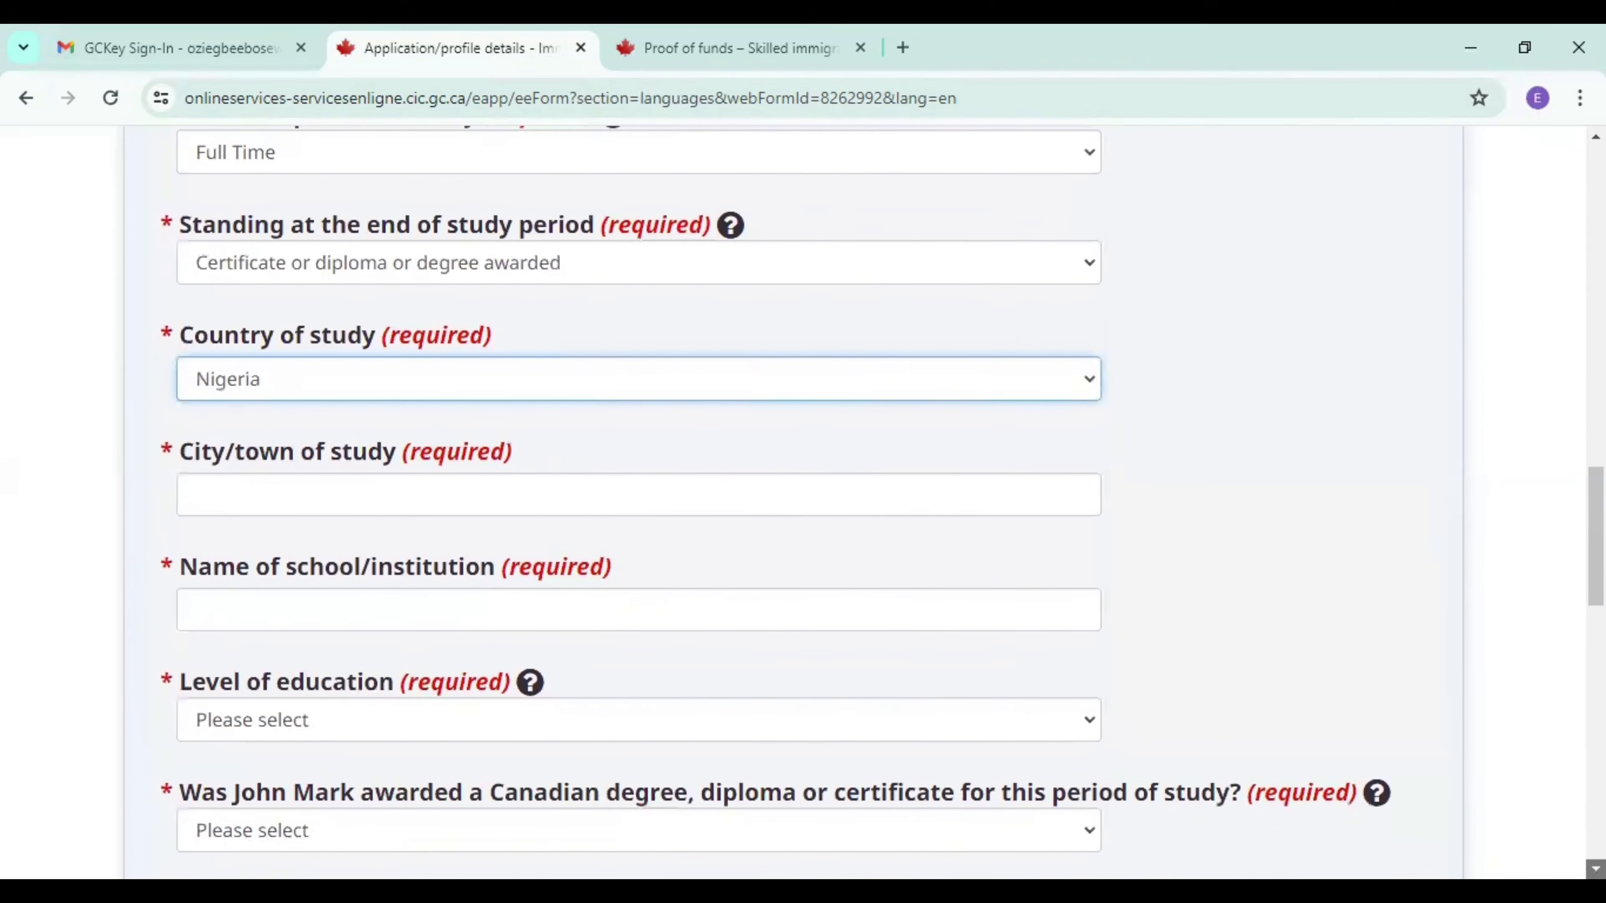
{"action": "left_click", "coordinate": [728, 489]}
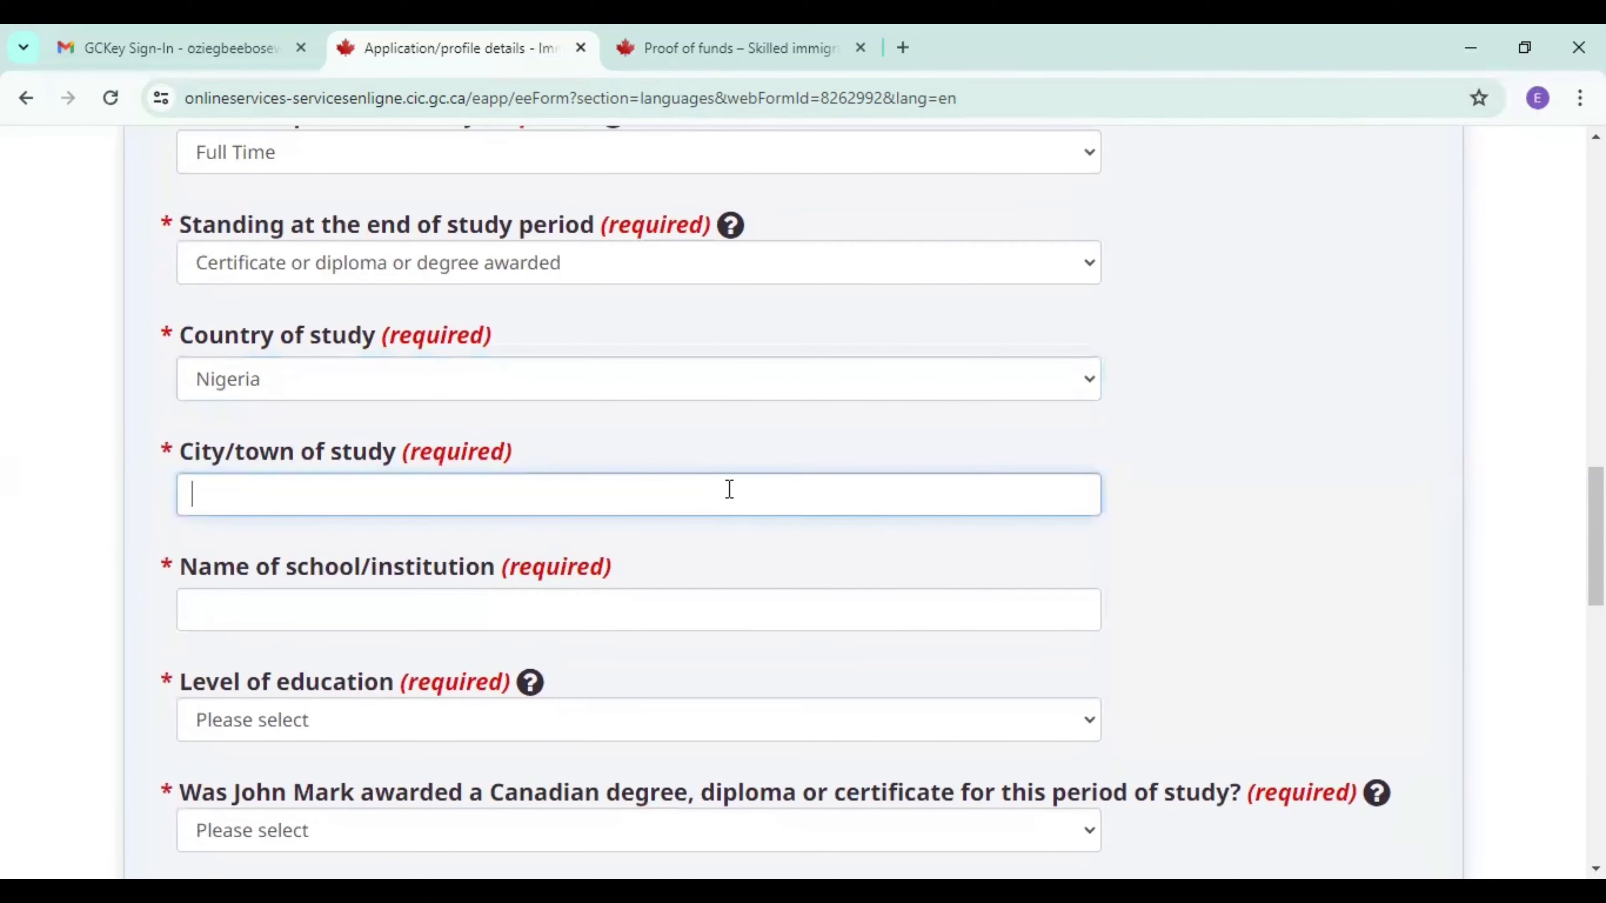
{"action": "type", "text": "lagos"}
Enter University of Lagos as the institution and set the level of education to Master's degree, or professional degree needed to practice in a licensed profession.
{"action": "left_click", "coordinate": [442, 611]}
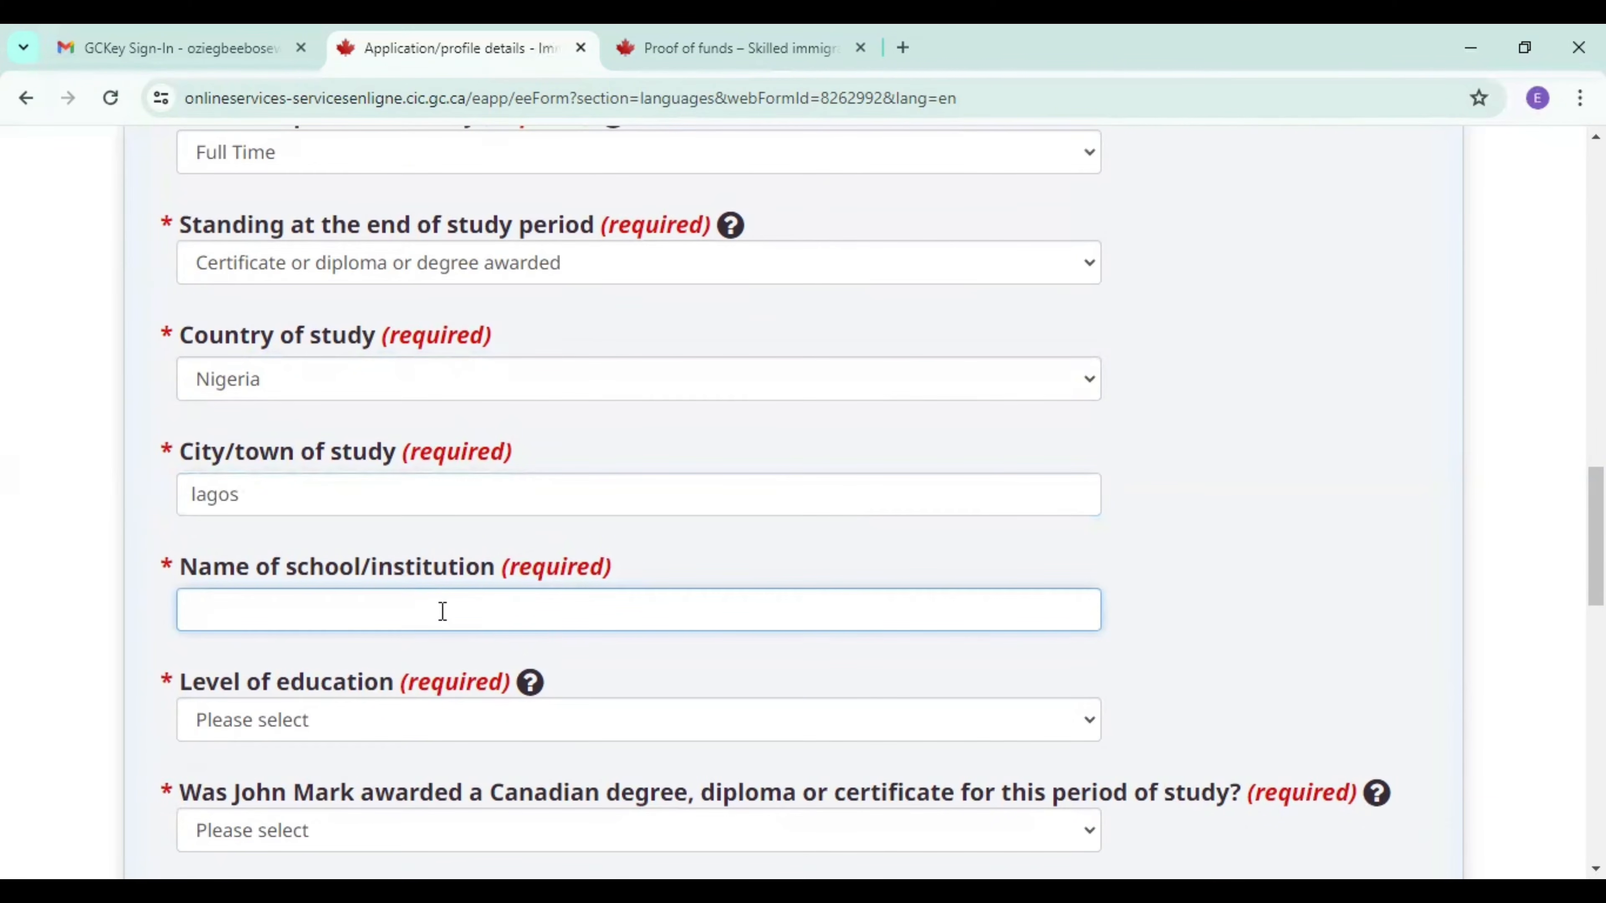
{"action": "type", "text": "University of Lag"}
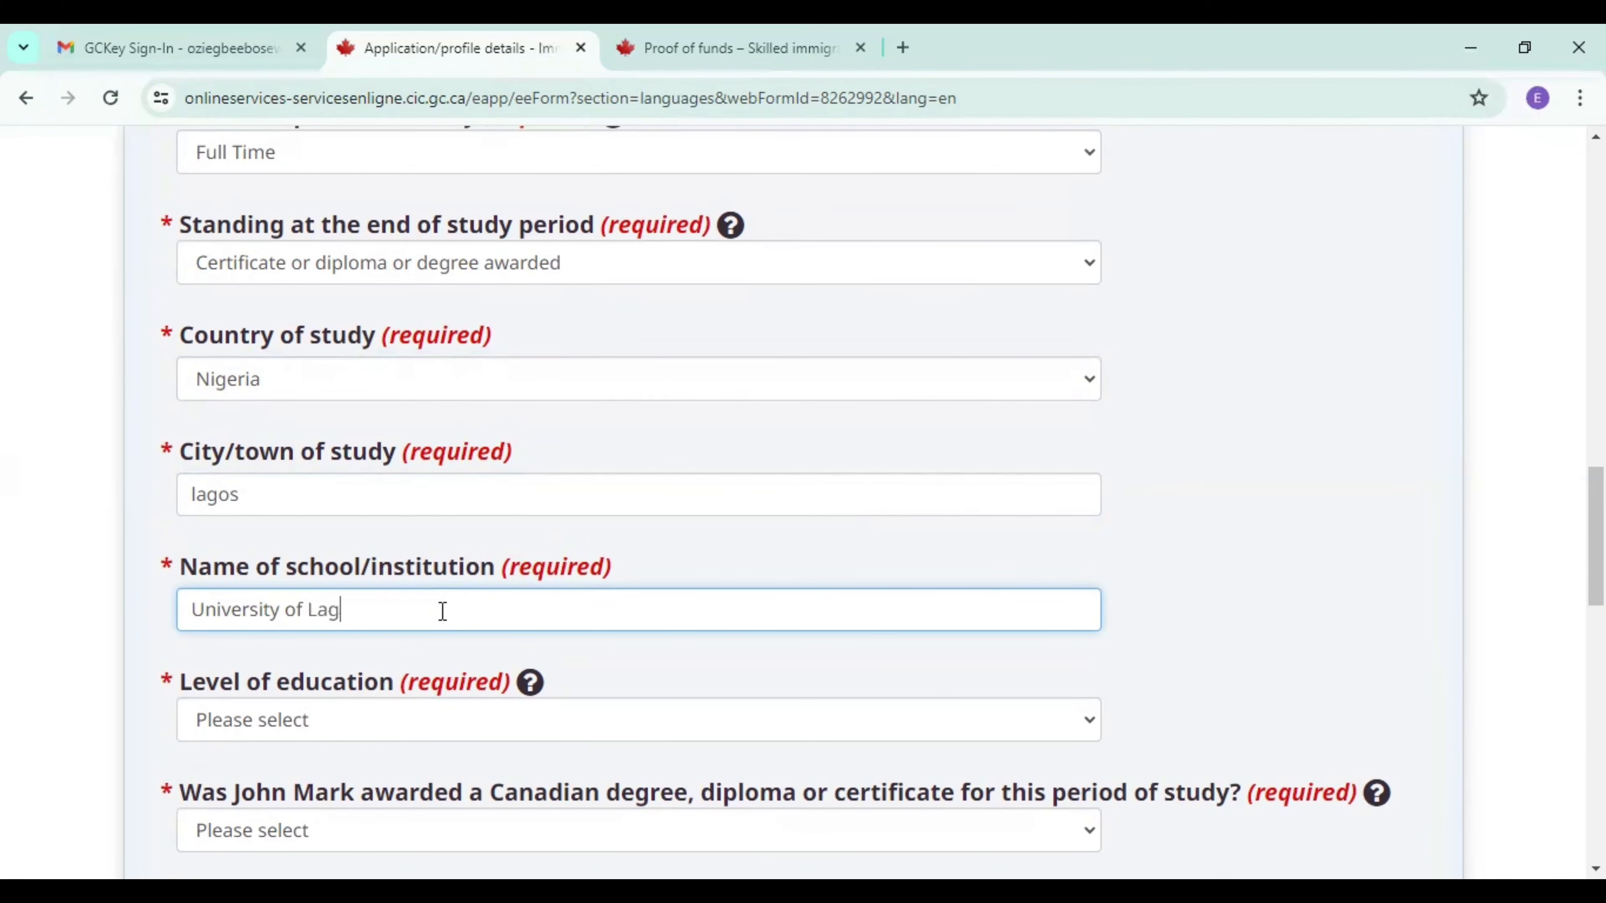
{"action": "type", "text": "os"}
{"action": "left_click", "coordinate": [370, 719]}
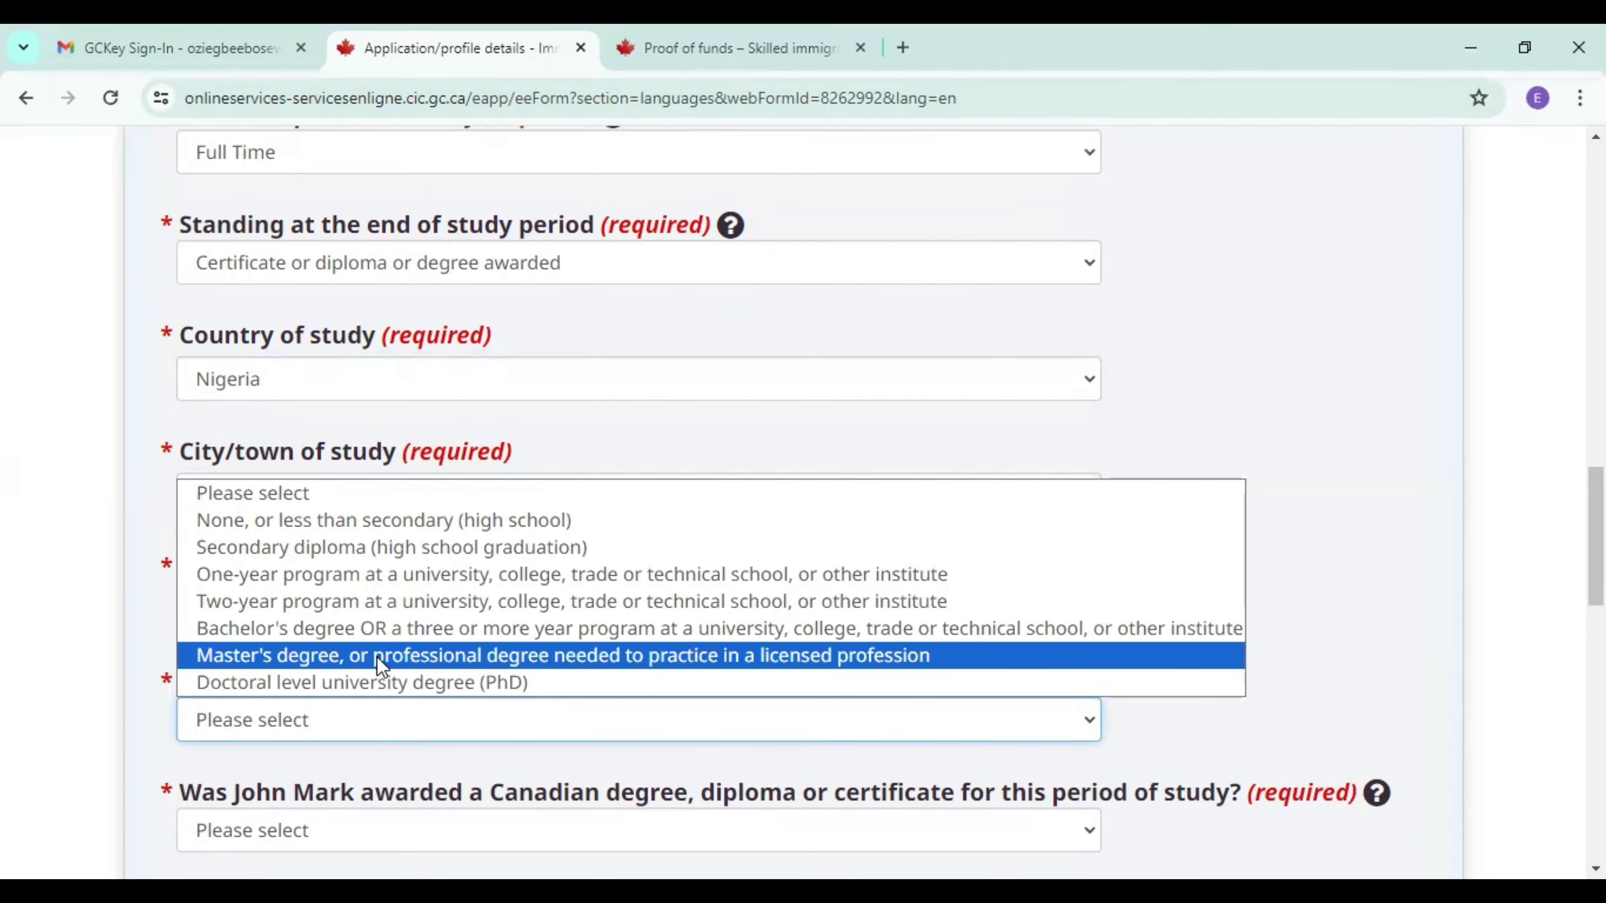
{"action": "left_click", "coordinate": [459, 658]}
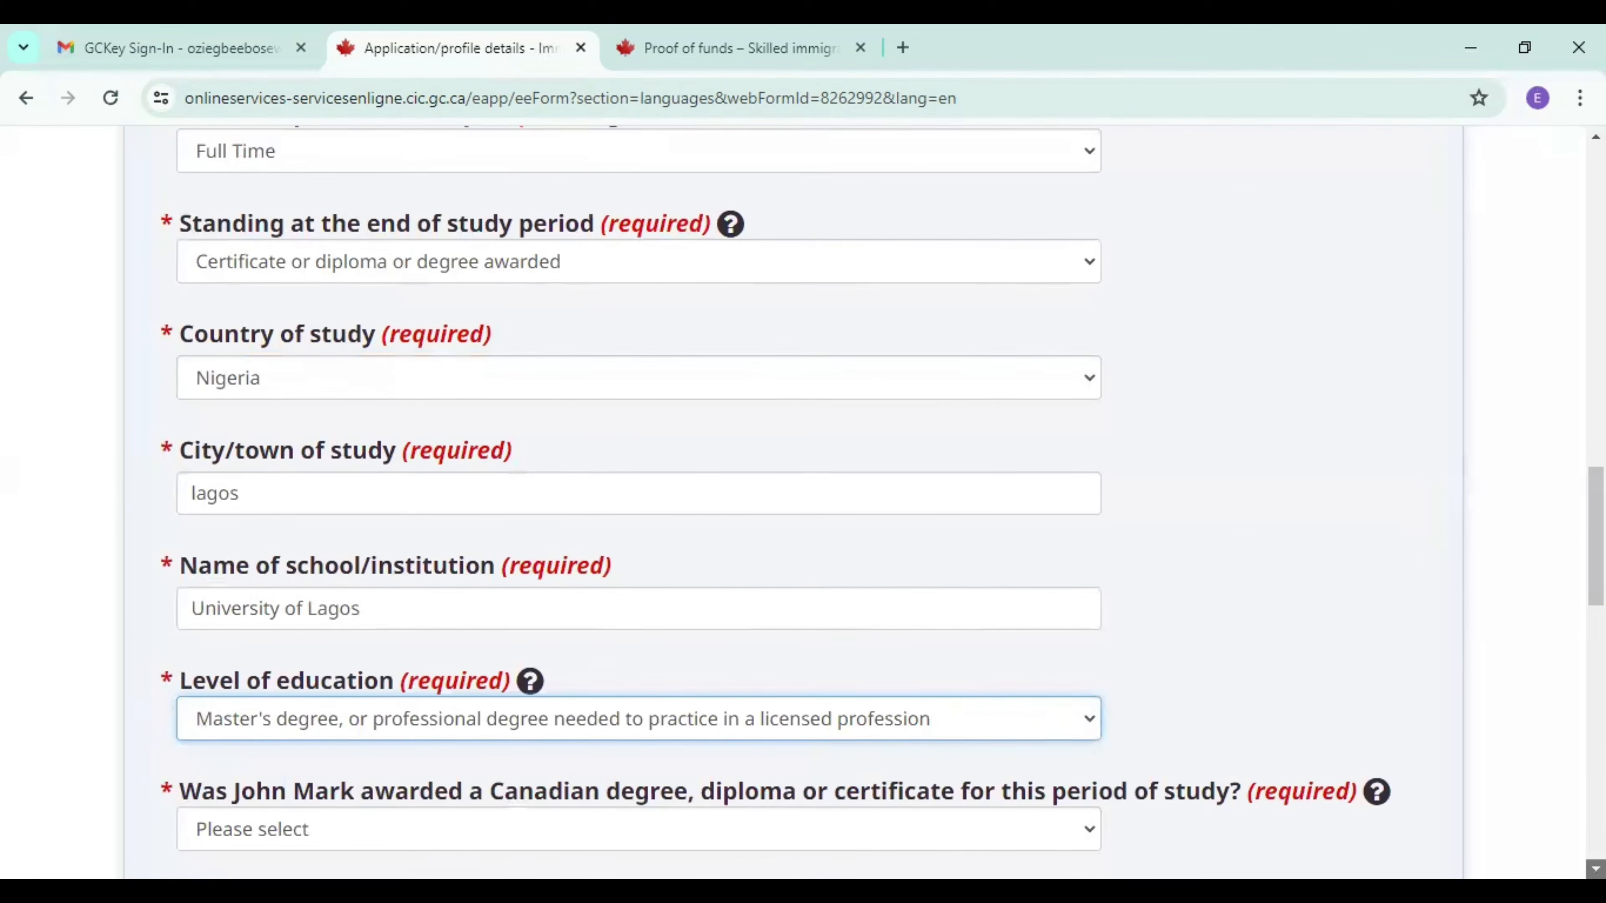
Answer No to the Canadian degree, diploma or certificate question and Yes to having an Educational Credential Assessment within the past five years.
{"action": "scroll", "coordinate": [917, 589], "scroll_direction": "down", "scroll_amount": 3}
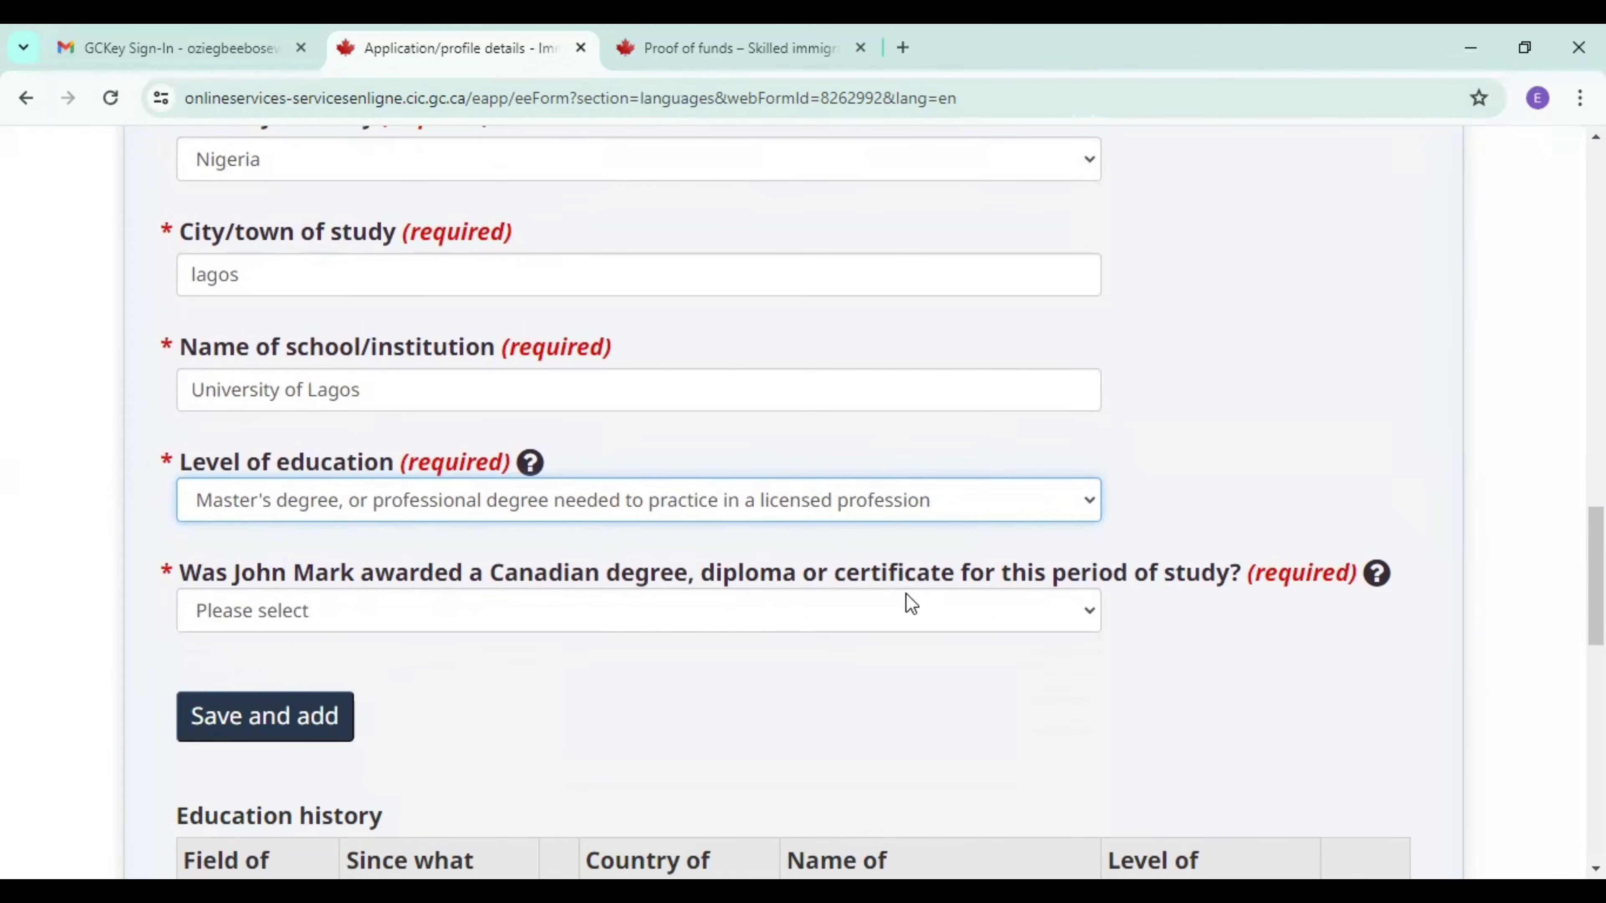
{"action": "left_click", "coordinate": [986, 617]}
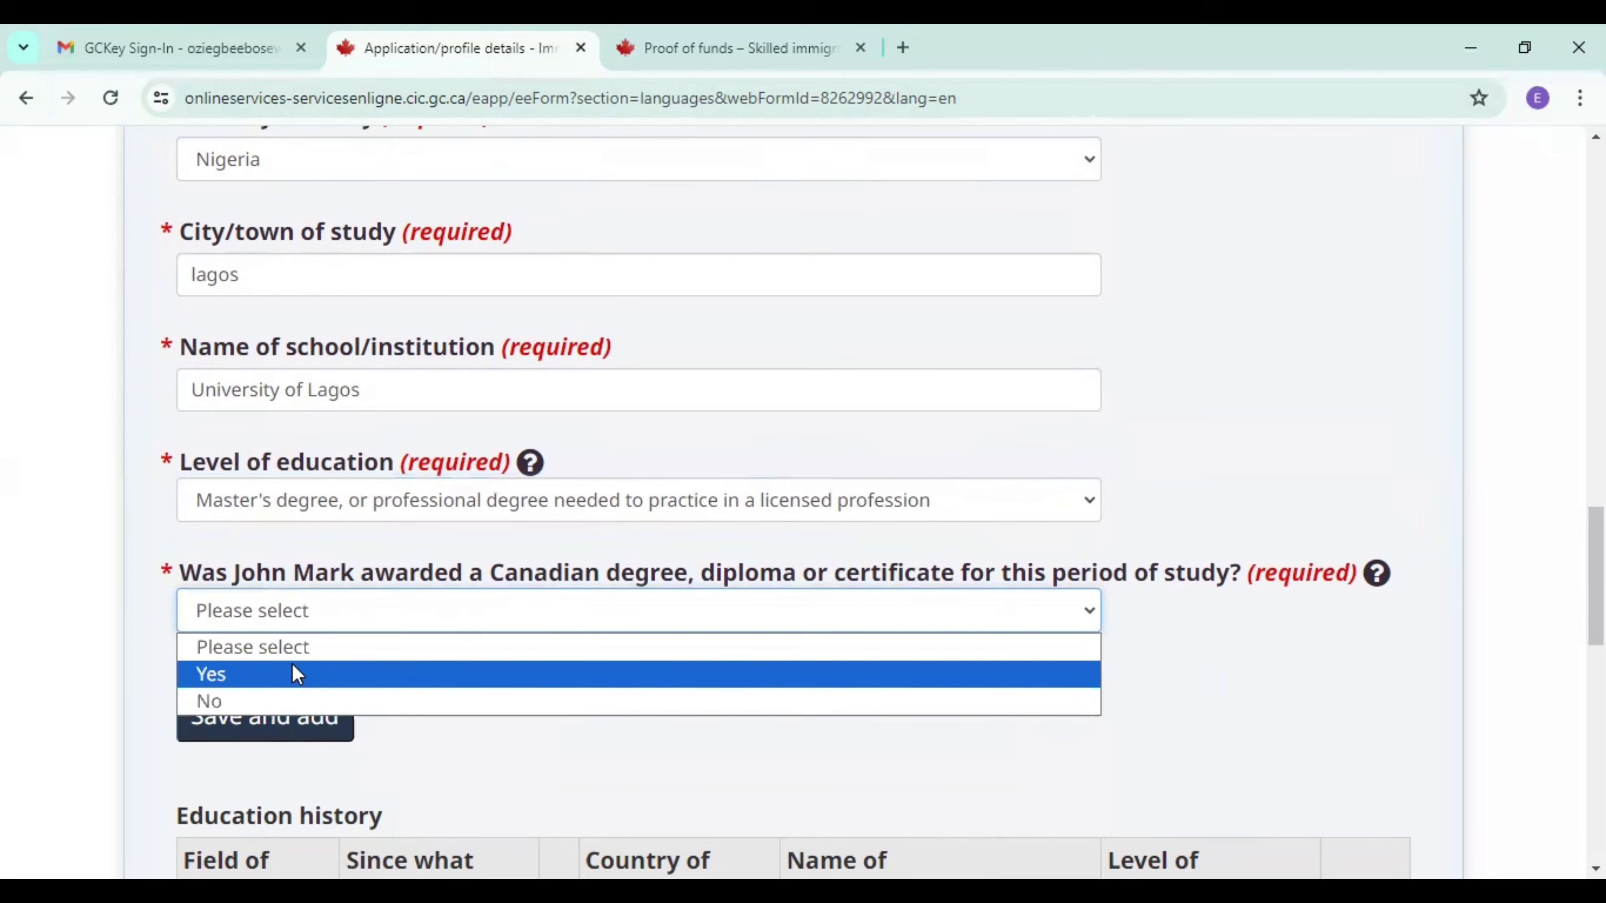
{"action": "left_click", "coordinate": [266, 702]}
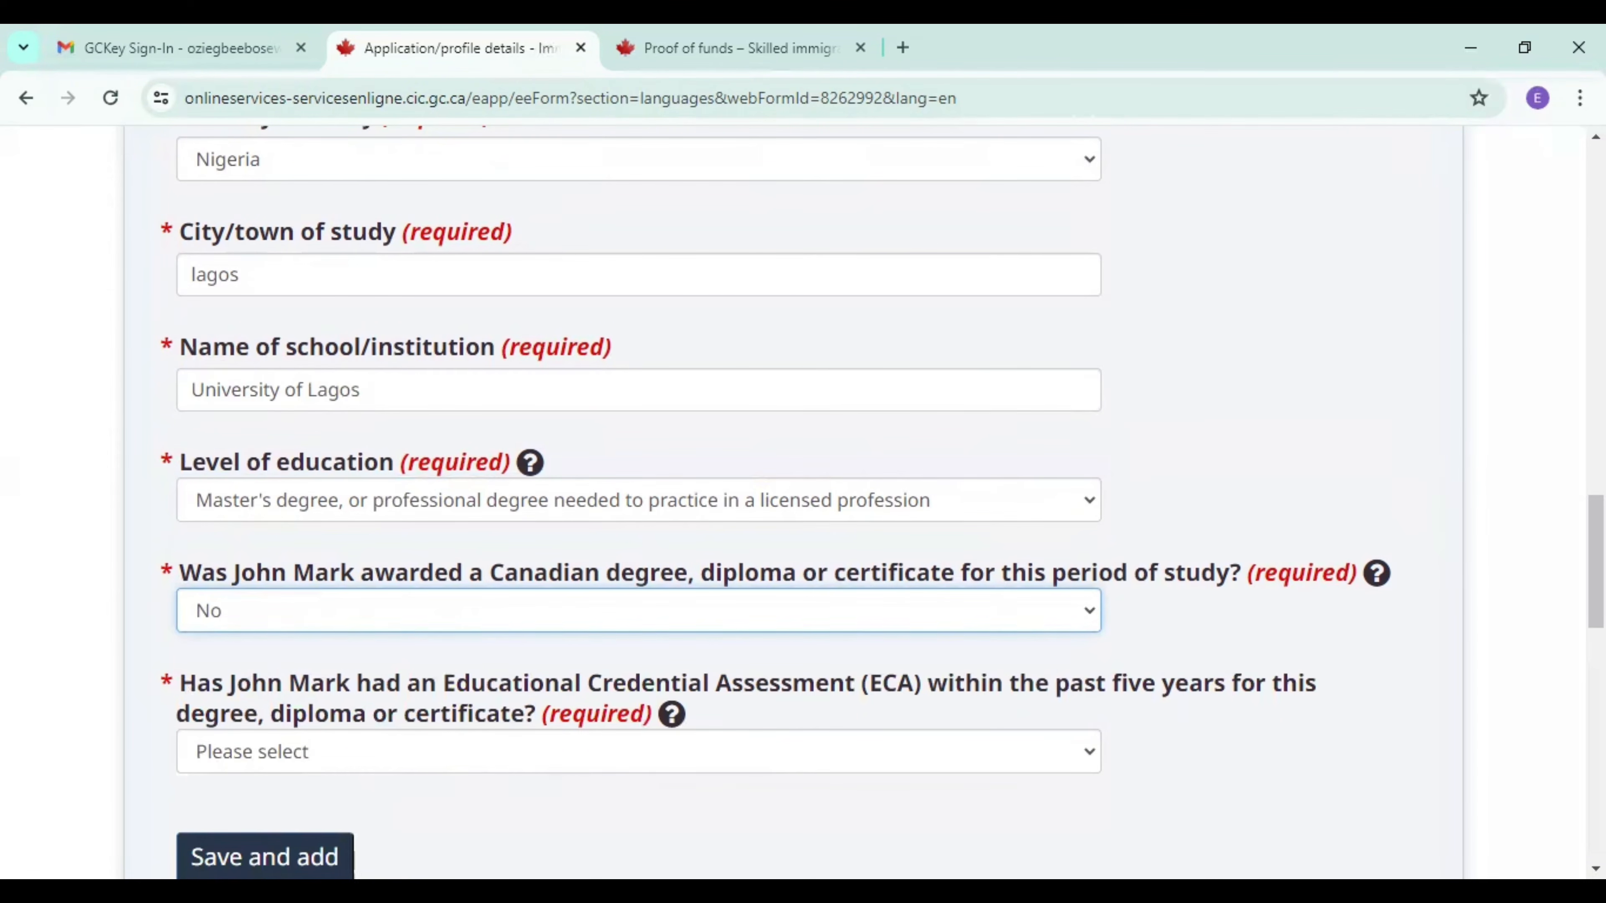
{"action": "scroll", "coordinate": [960, 575], "scroll_direction": "down", "scroll_amount": 3}
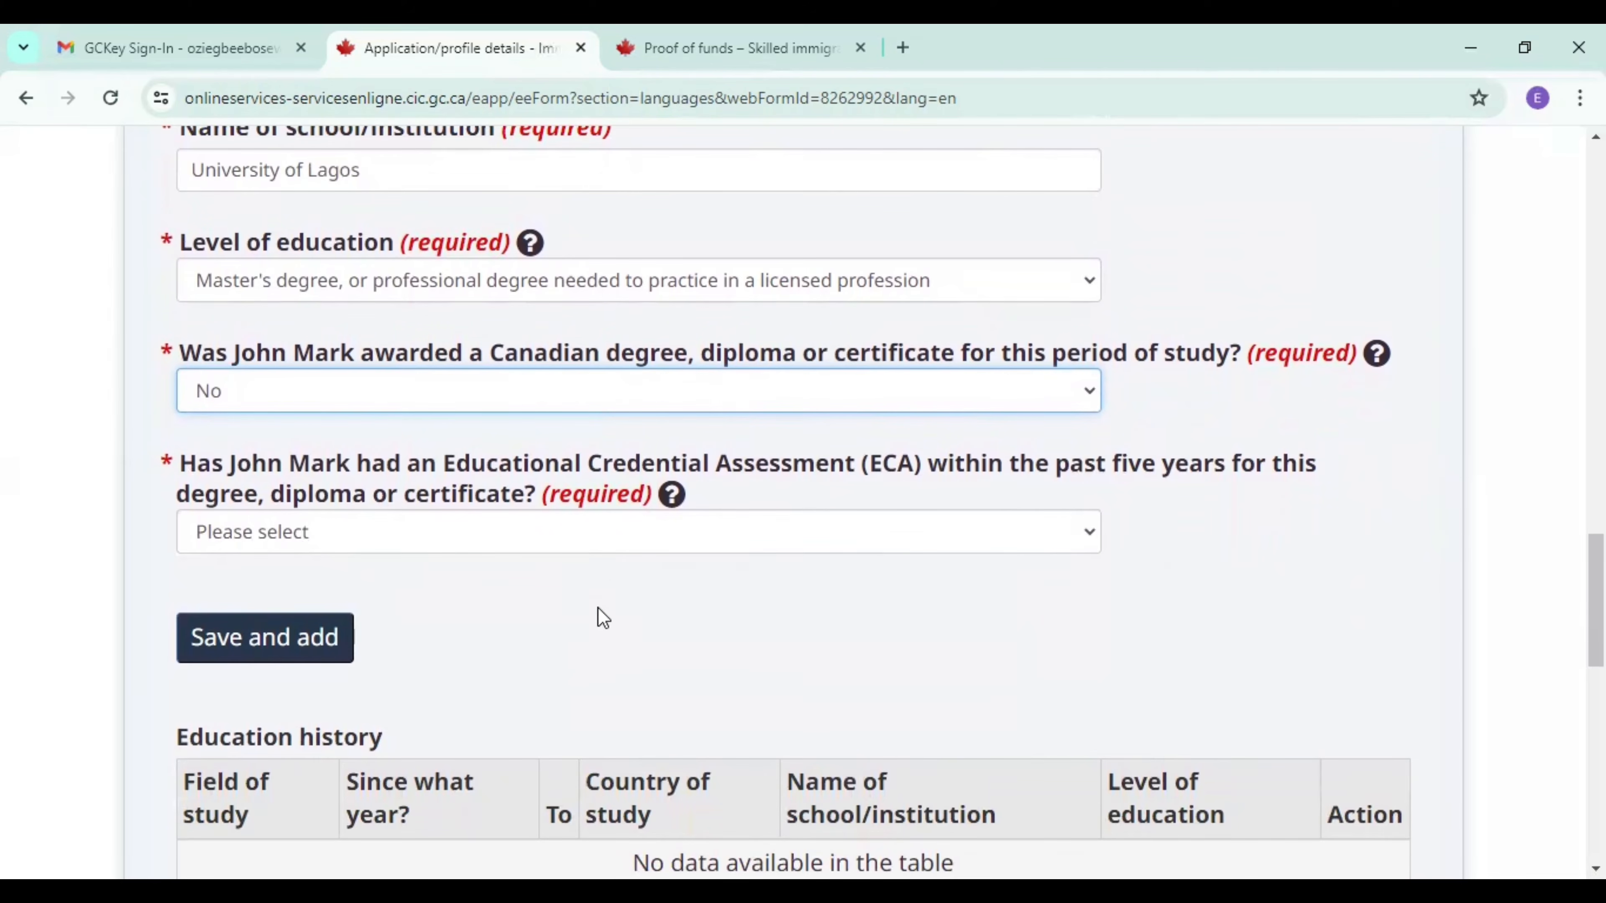
{"action": "left_click", "coordinate": [611, 549]}
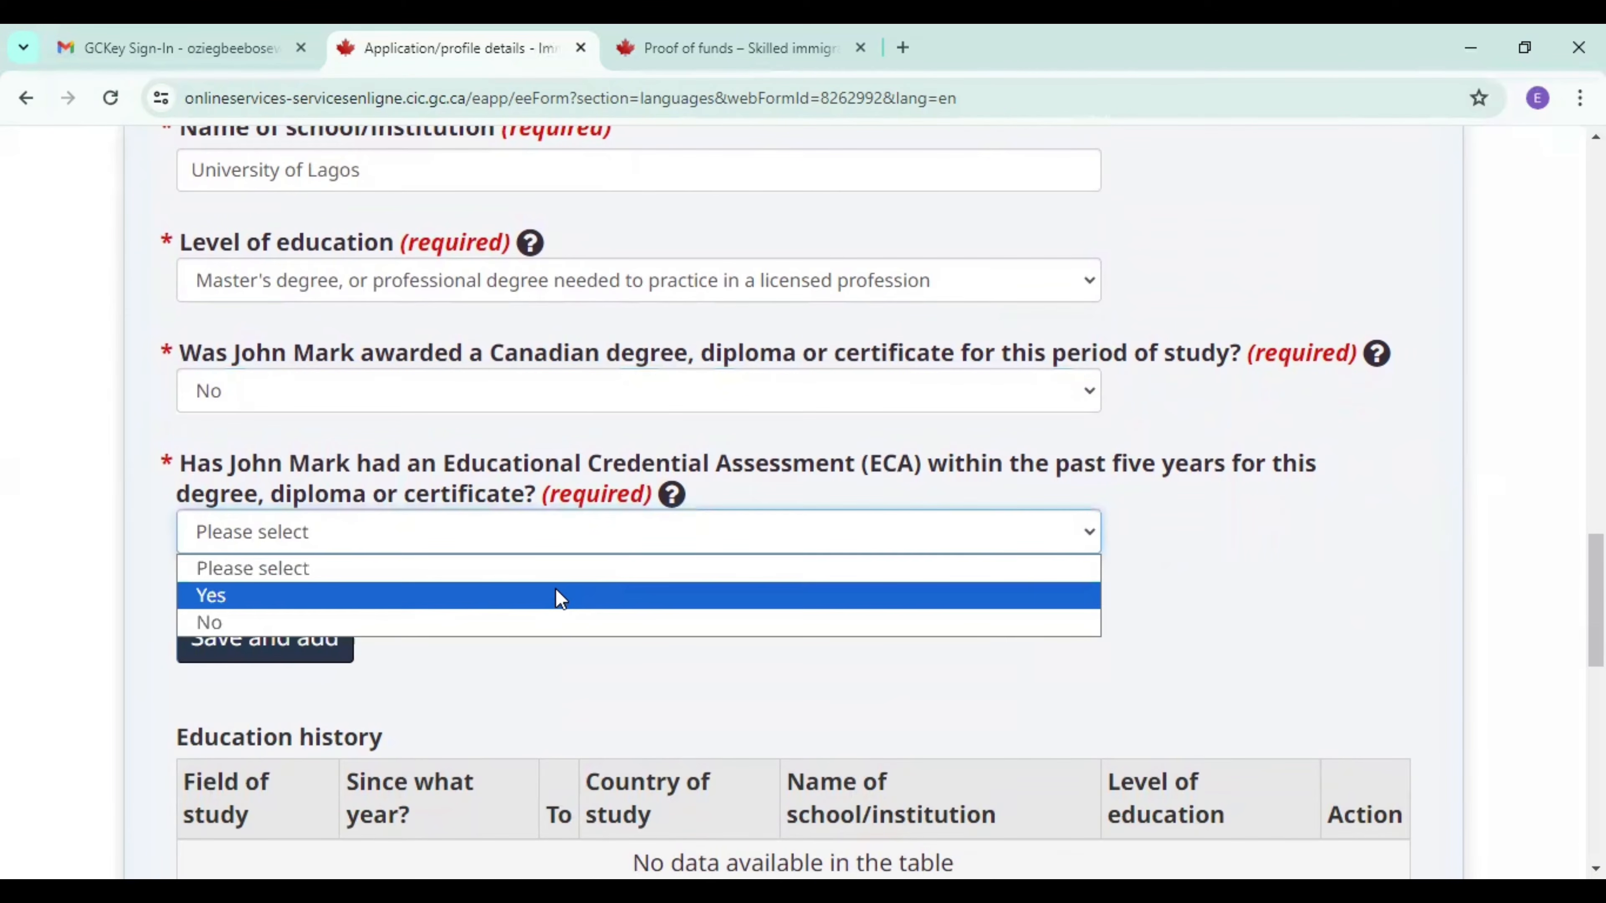
{"action": "left_click", "coordinate": [554, 604]}
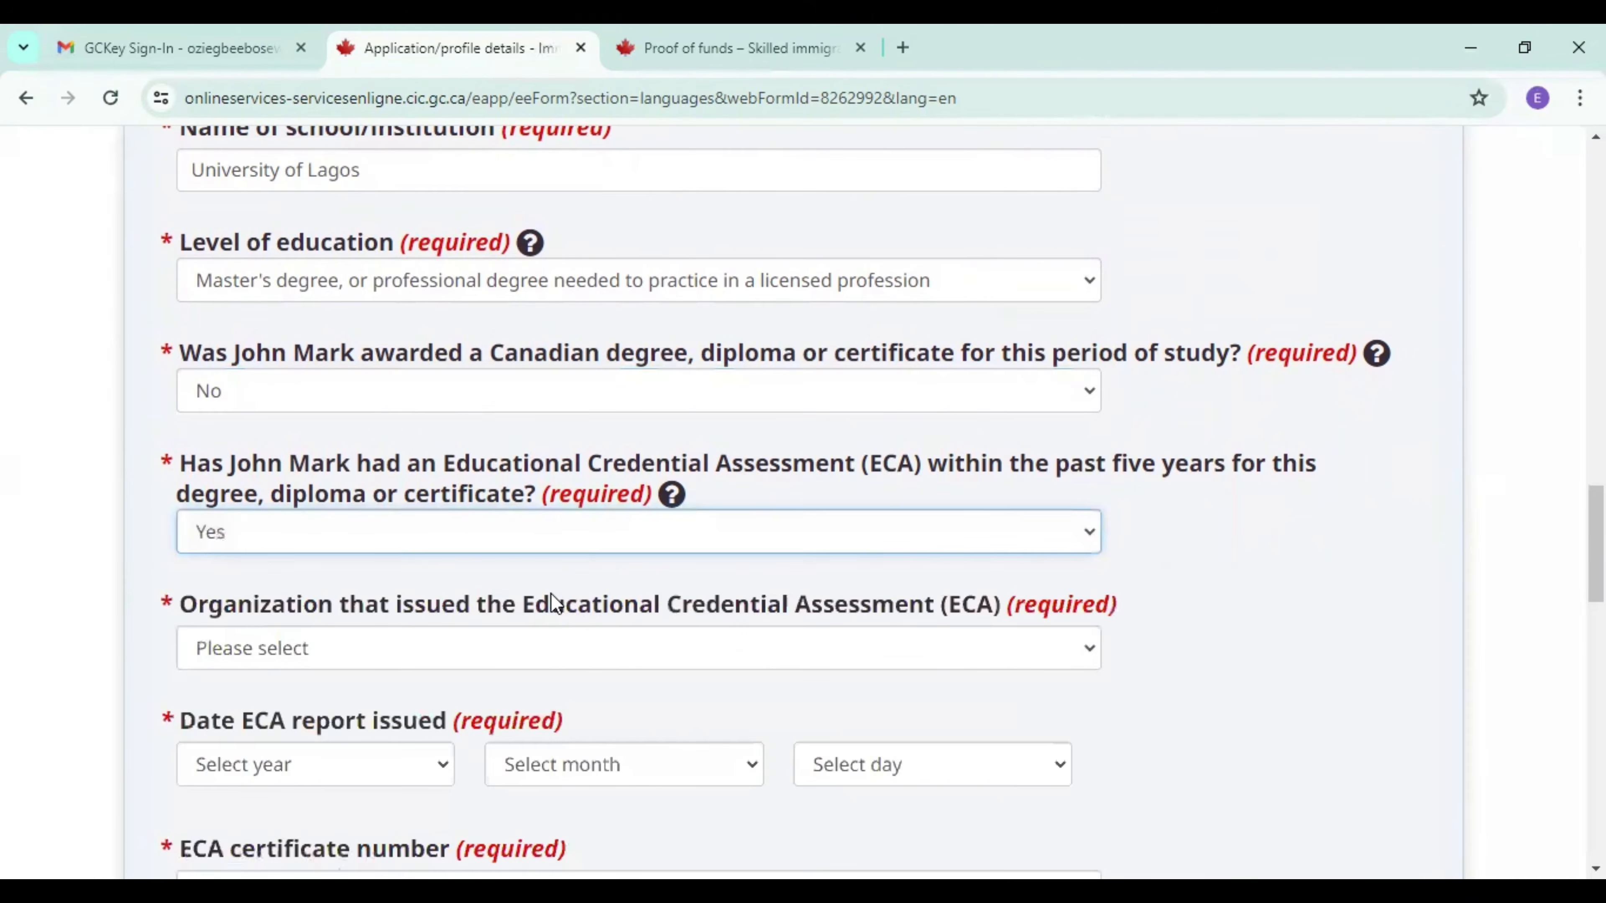
Set the ECA issuing organization to World Education Services and the date the ECA report was issued to 2024 January 08.
{"action": "left_click", "coordinate": [463, 652]}
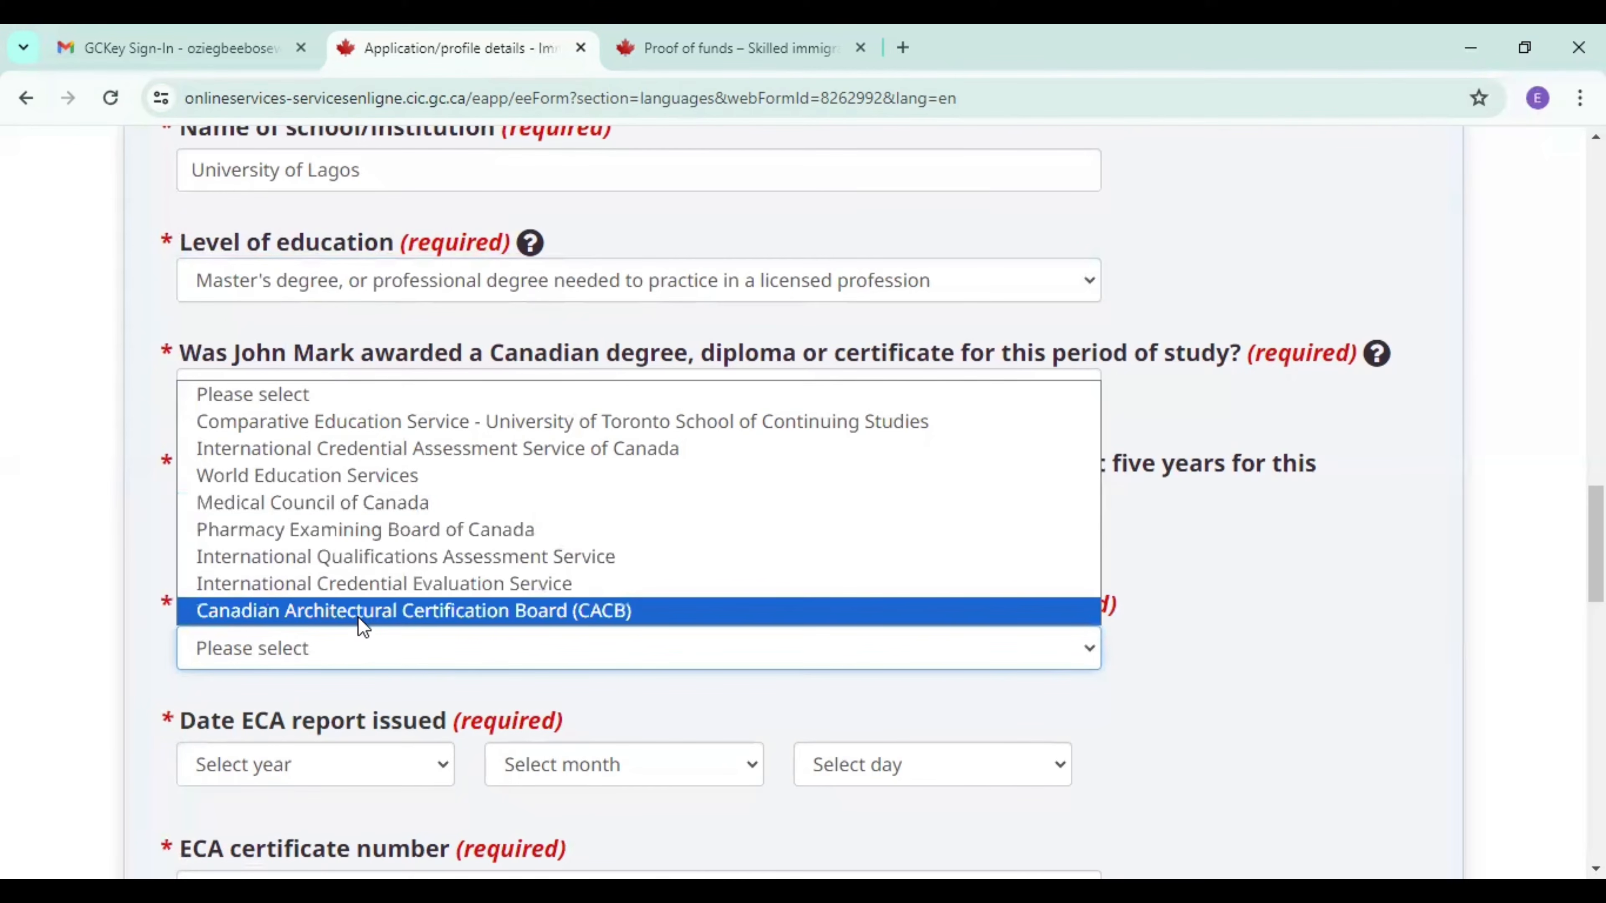
{"action": "left_click", "coordinate": [341, 480]}
{"action": "left_click", "coordinate": [395, 758]}
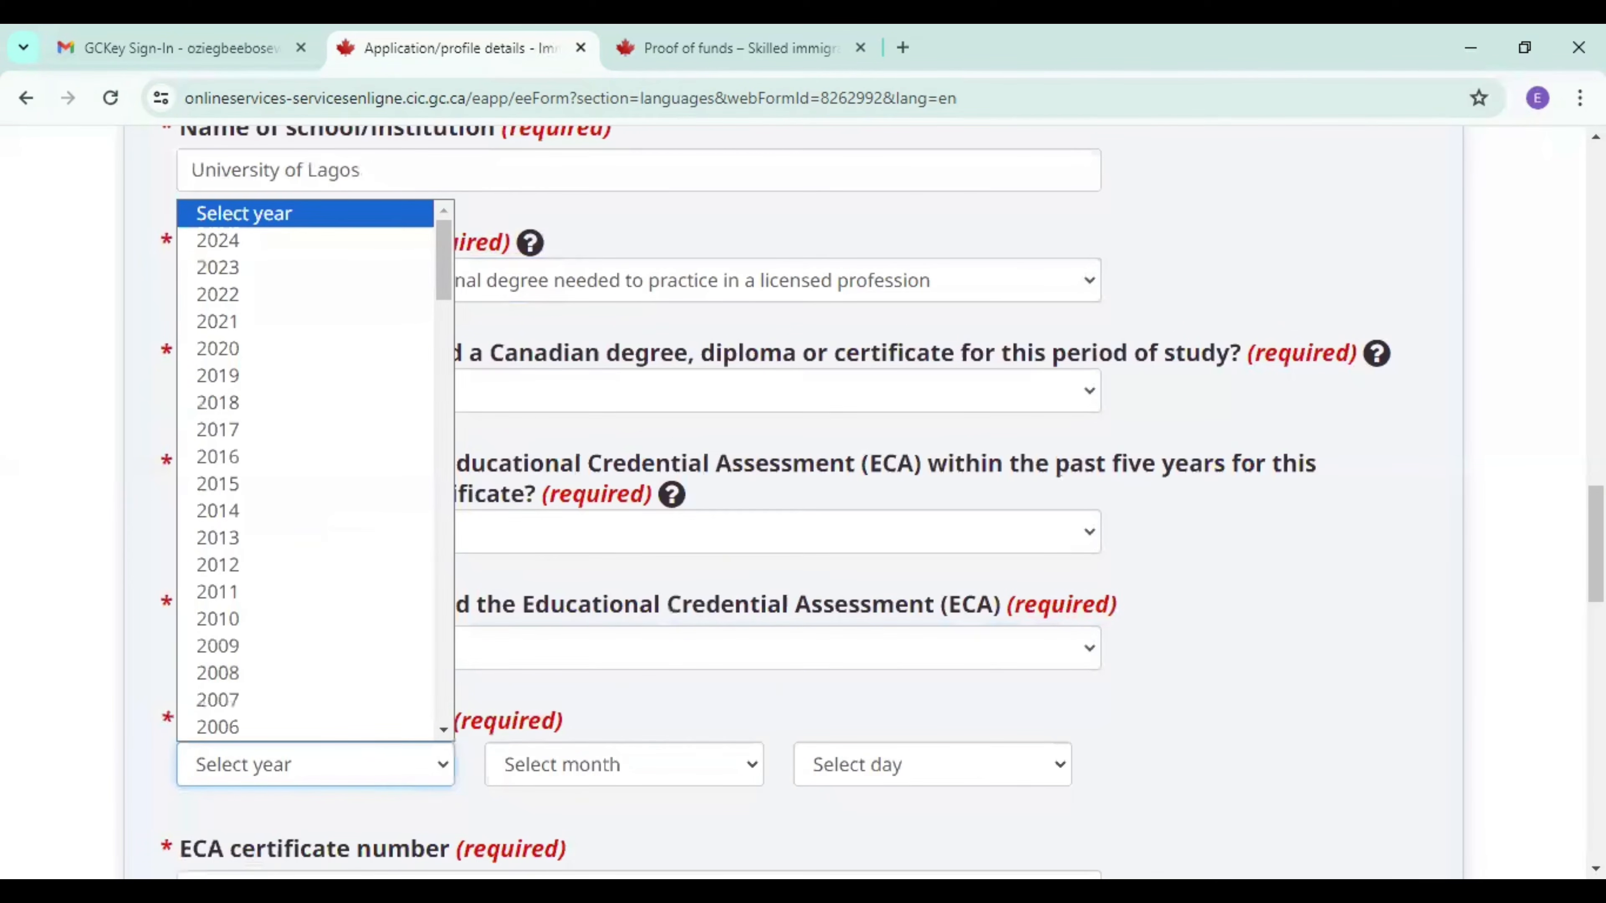
{"action": "scroll", "coordinate": [524, 465], "scroll_direction": "down", "scroll_amount": 2}
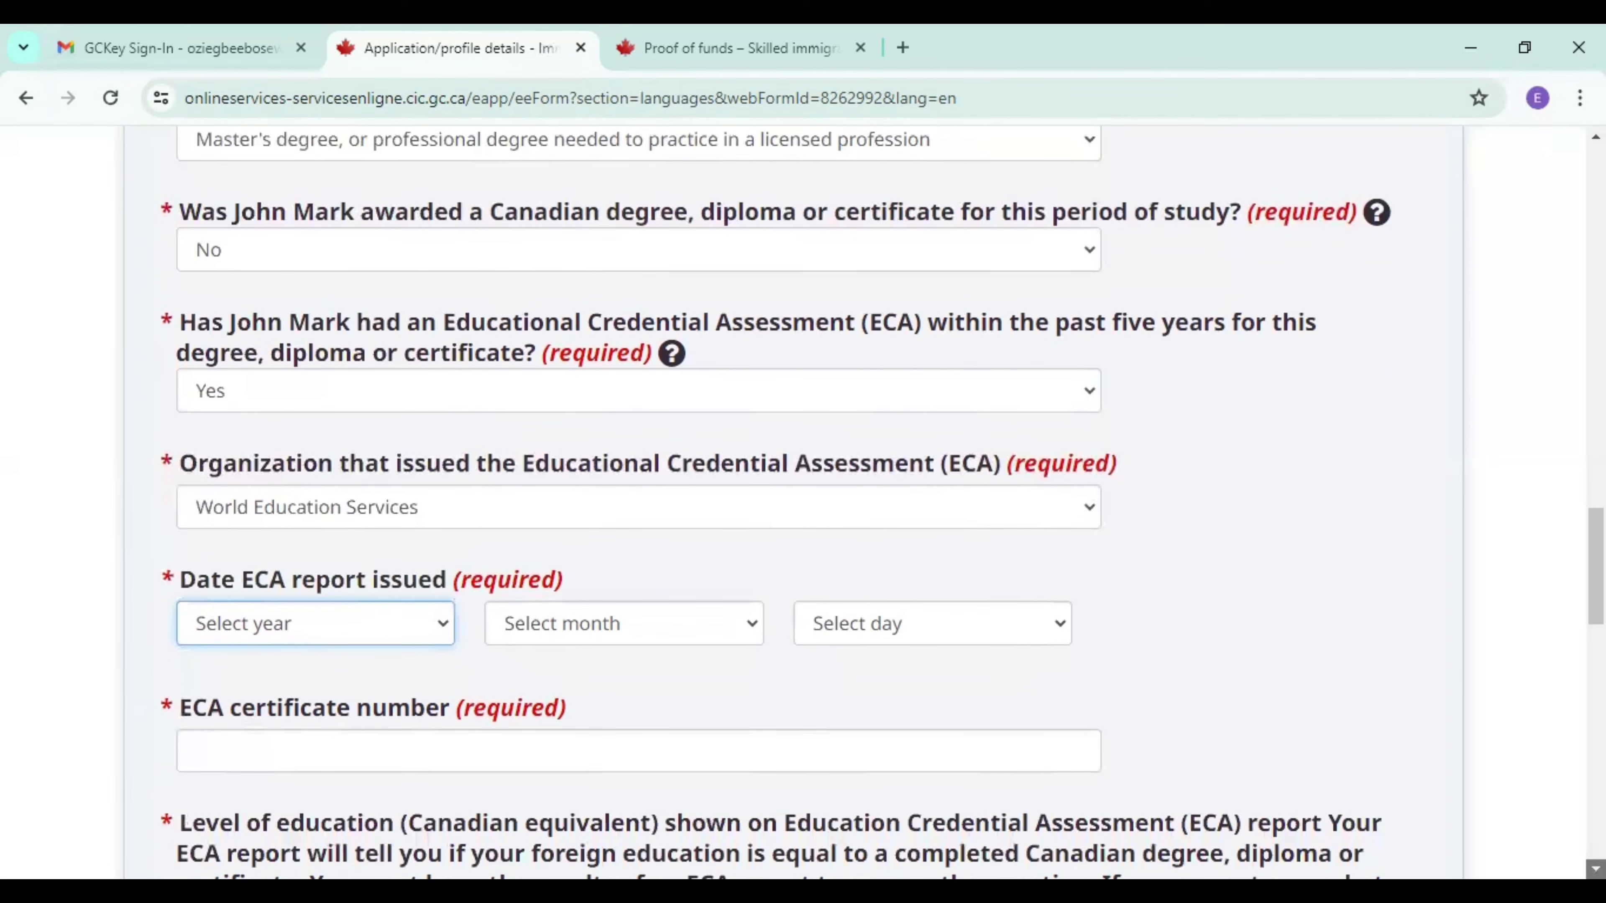
{"action": "scroll", "coordinate": [524, 466], "scroll_direction": "down", "scroll_amount": 1}
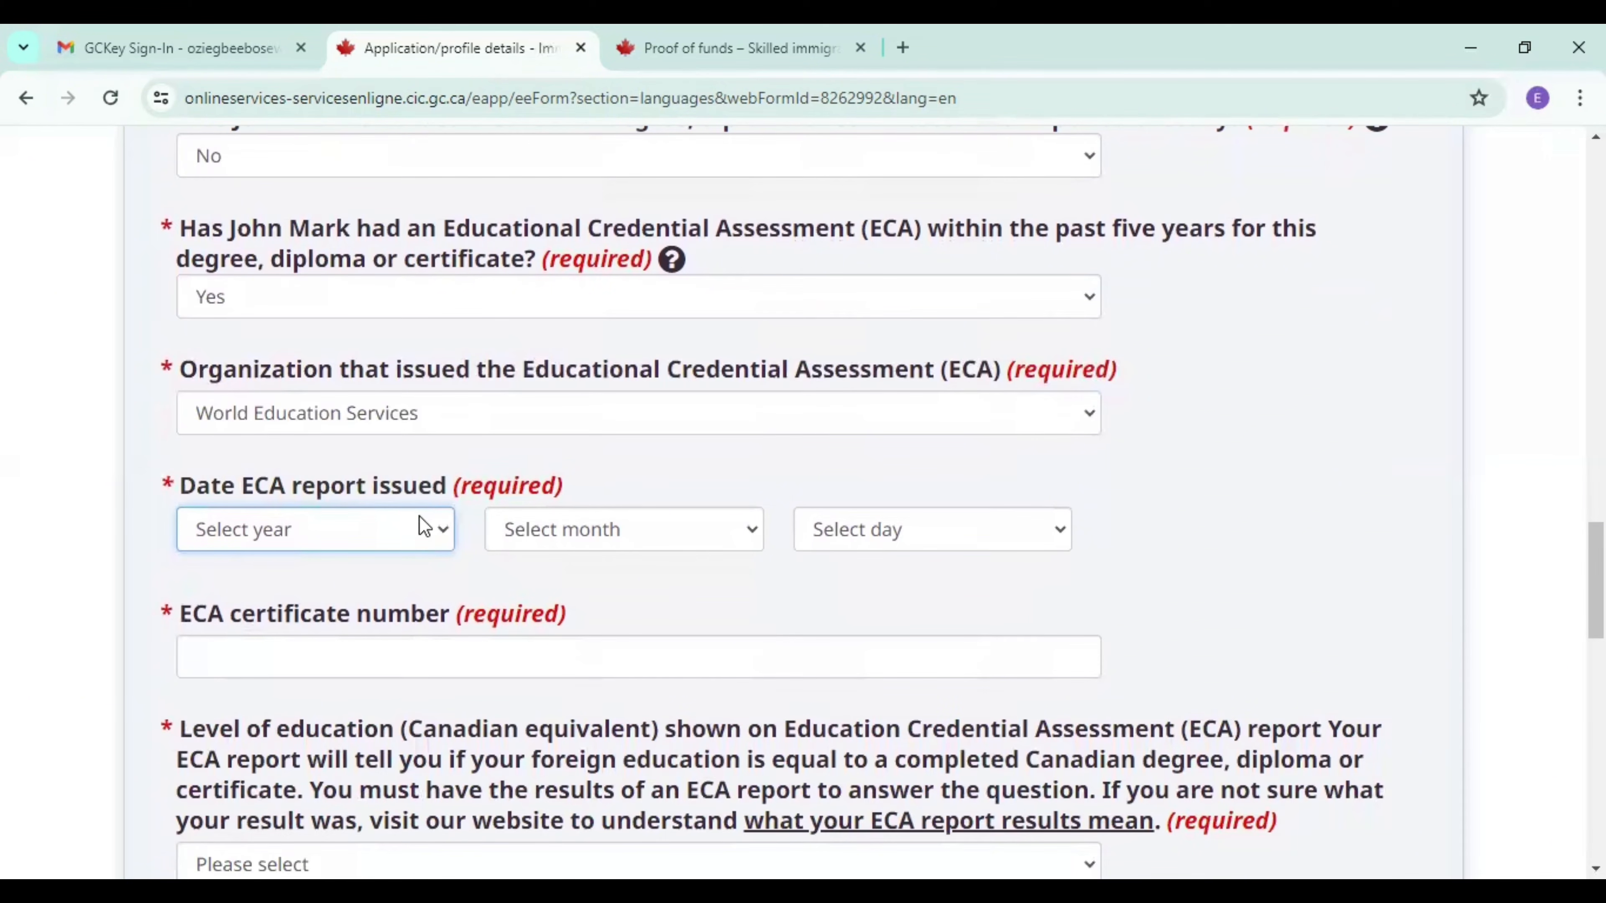
{"action": "left_click", "coordinate": [405, 527]}
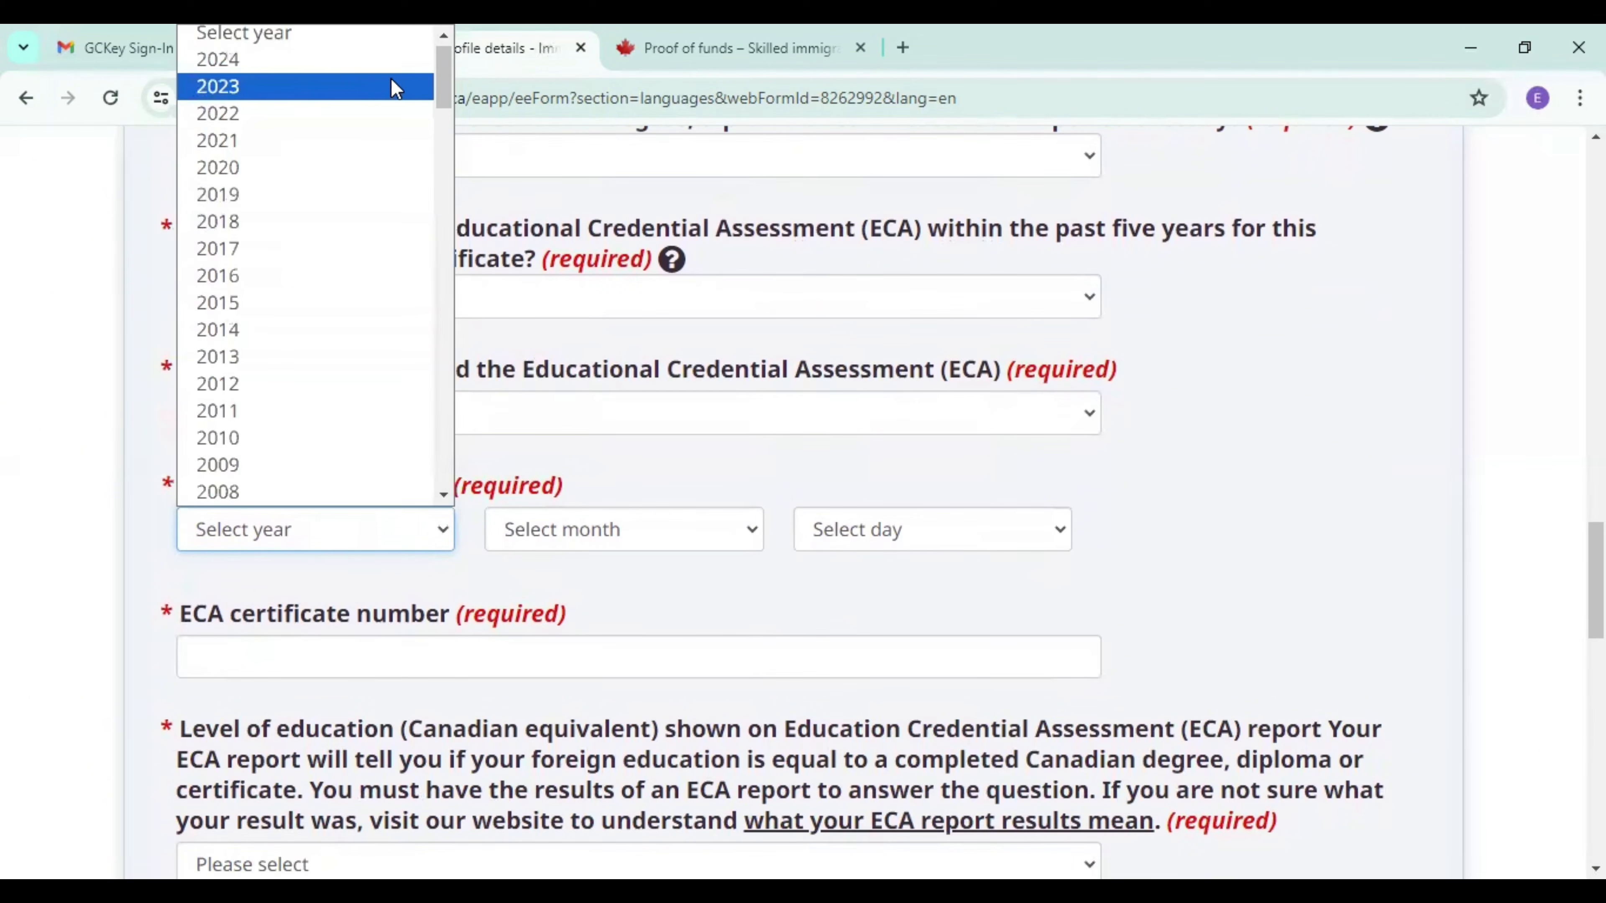
{"action": "left_click", "coordinate": [287, 62]}
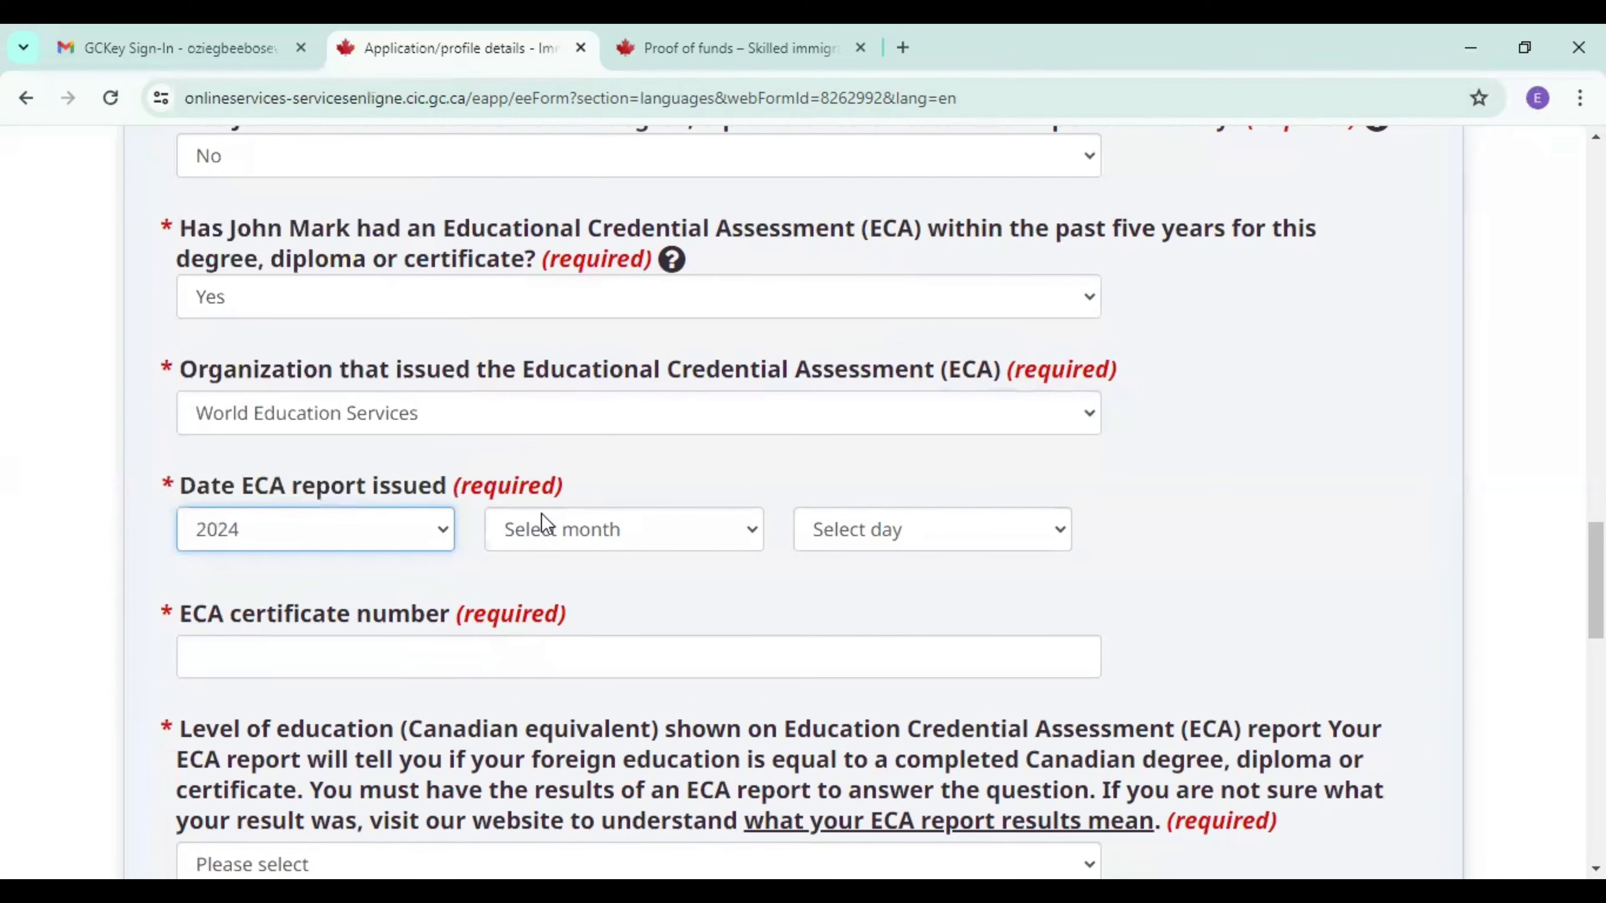
{"action": "left_click", "coordinate": [540, 531]}
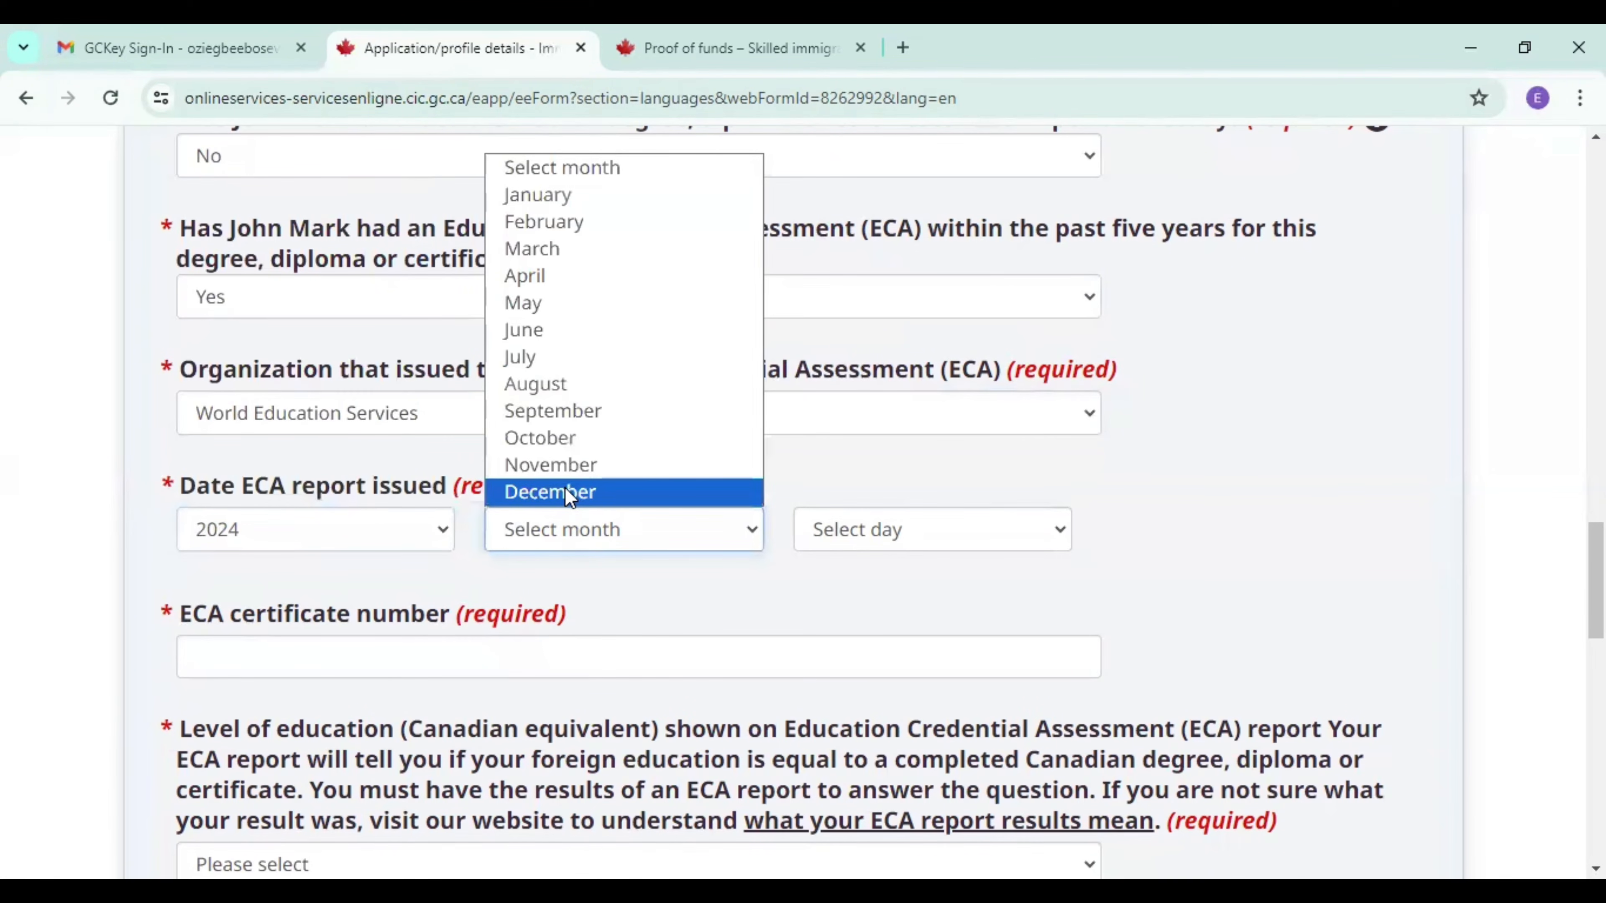
{"action": "left_click", "coordinate": [569, 196]}
{"action": "left_click", "coordinate": [864, 547]}
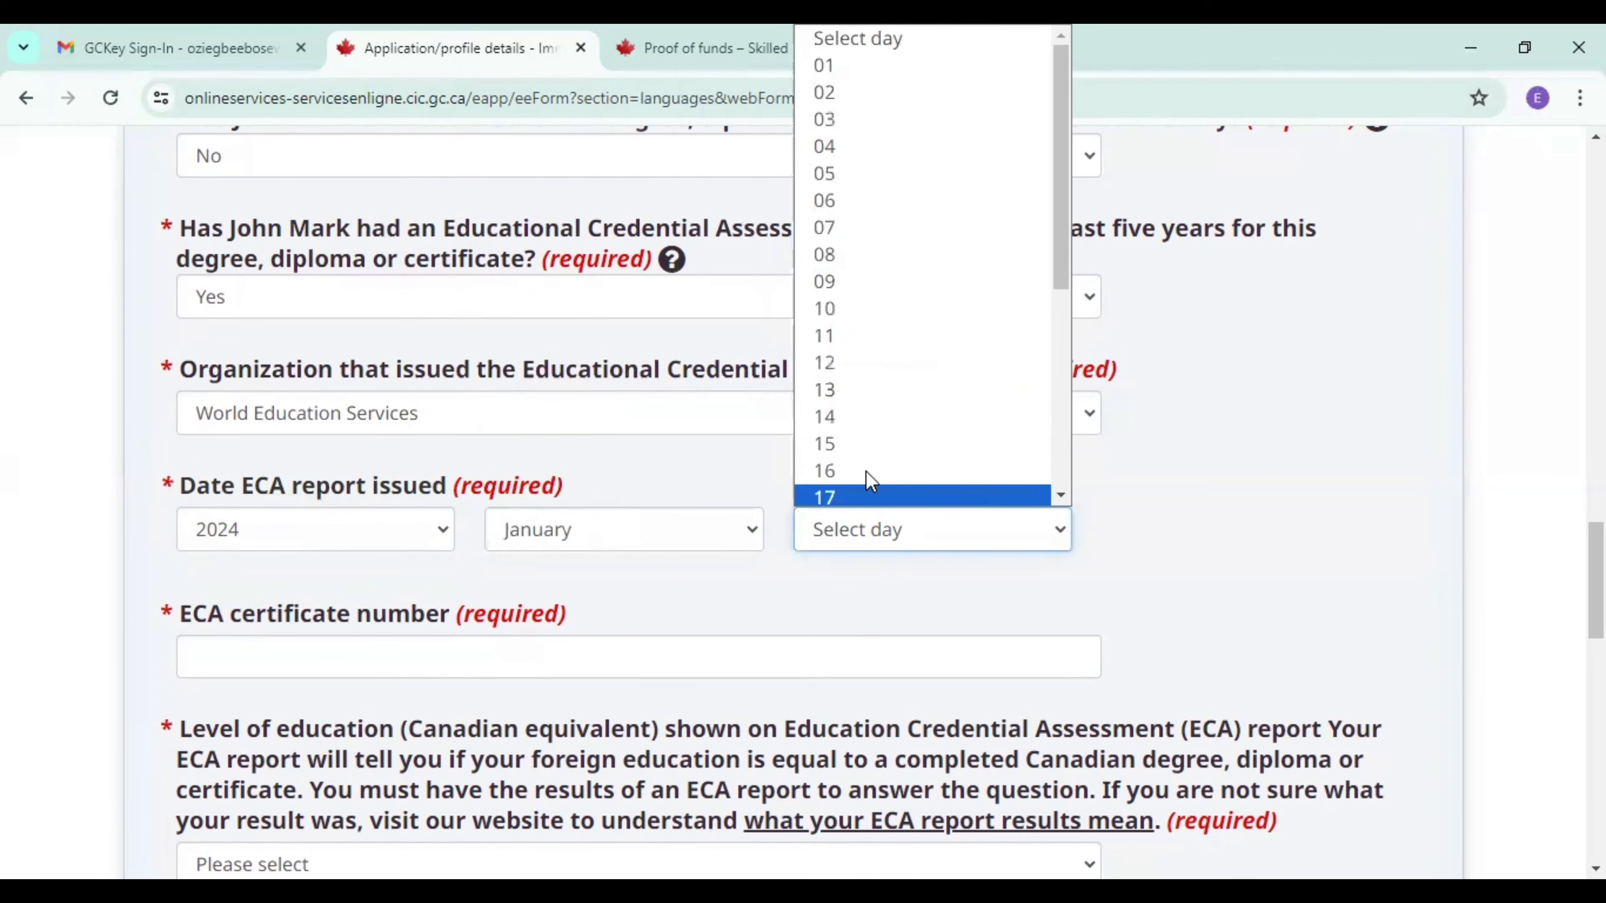
{"action": "left_click", "coordinate": [854, 253]}
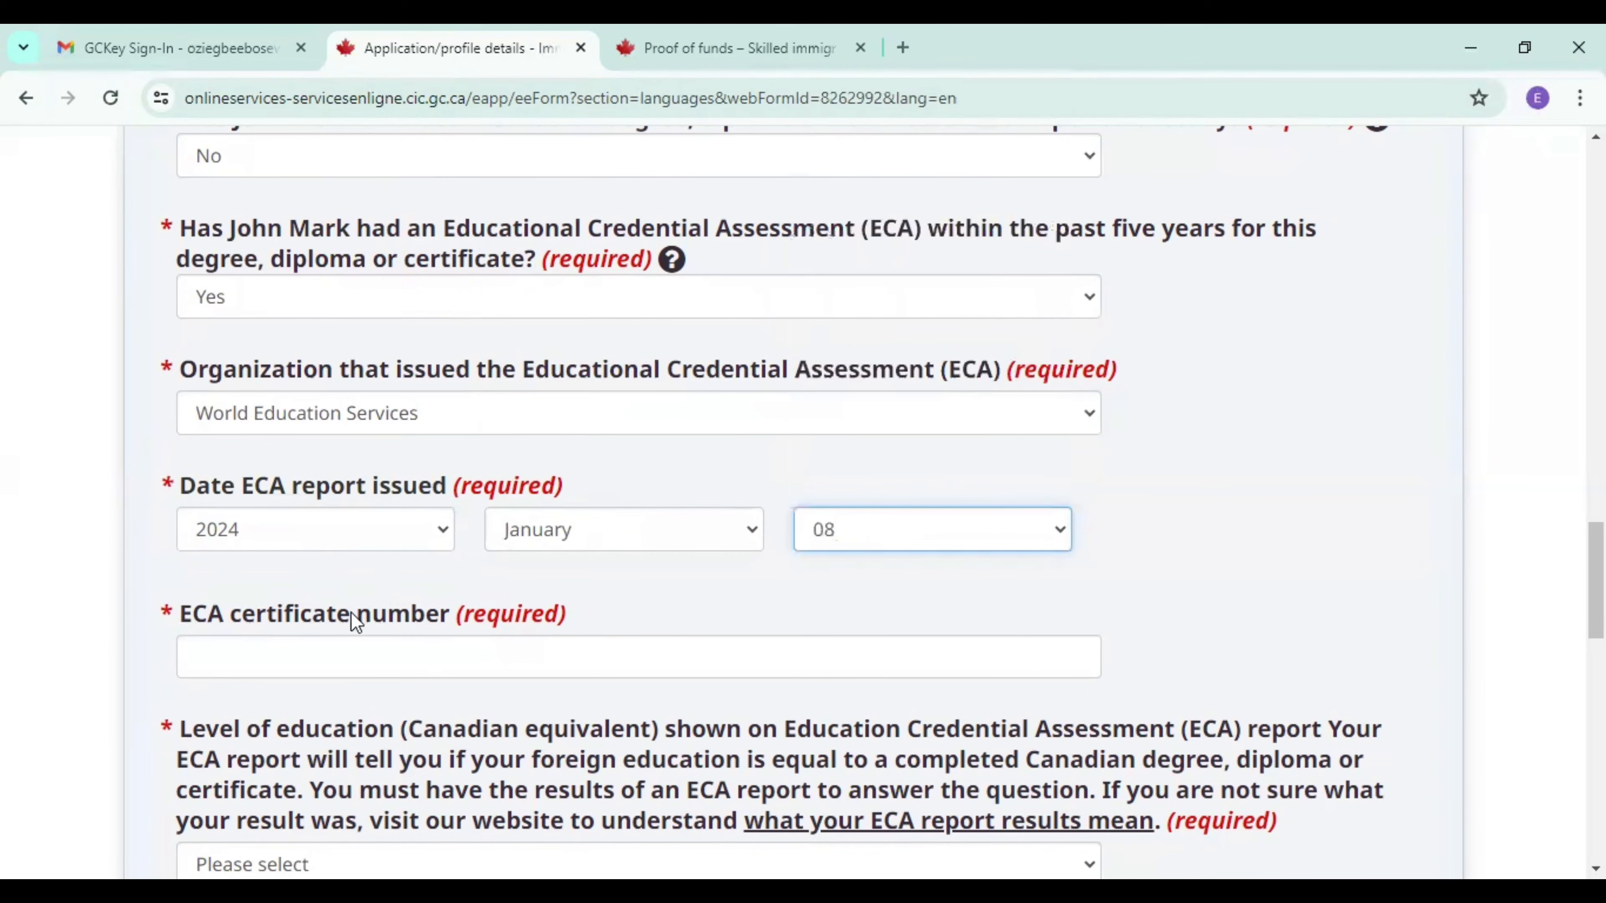
Enter the candidate's ECA certificate number.
{"action": "left_click", "coordinate": [337, 651]}
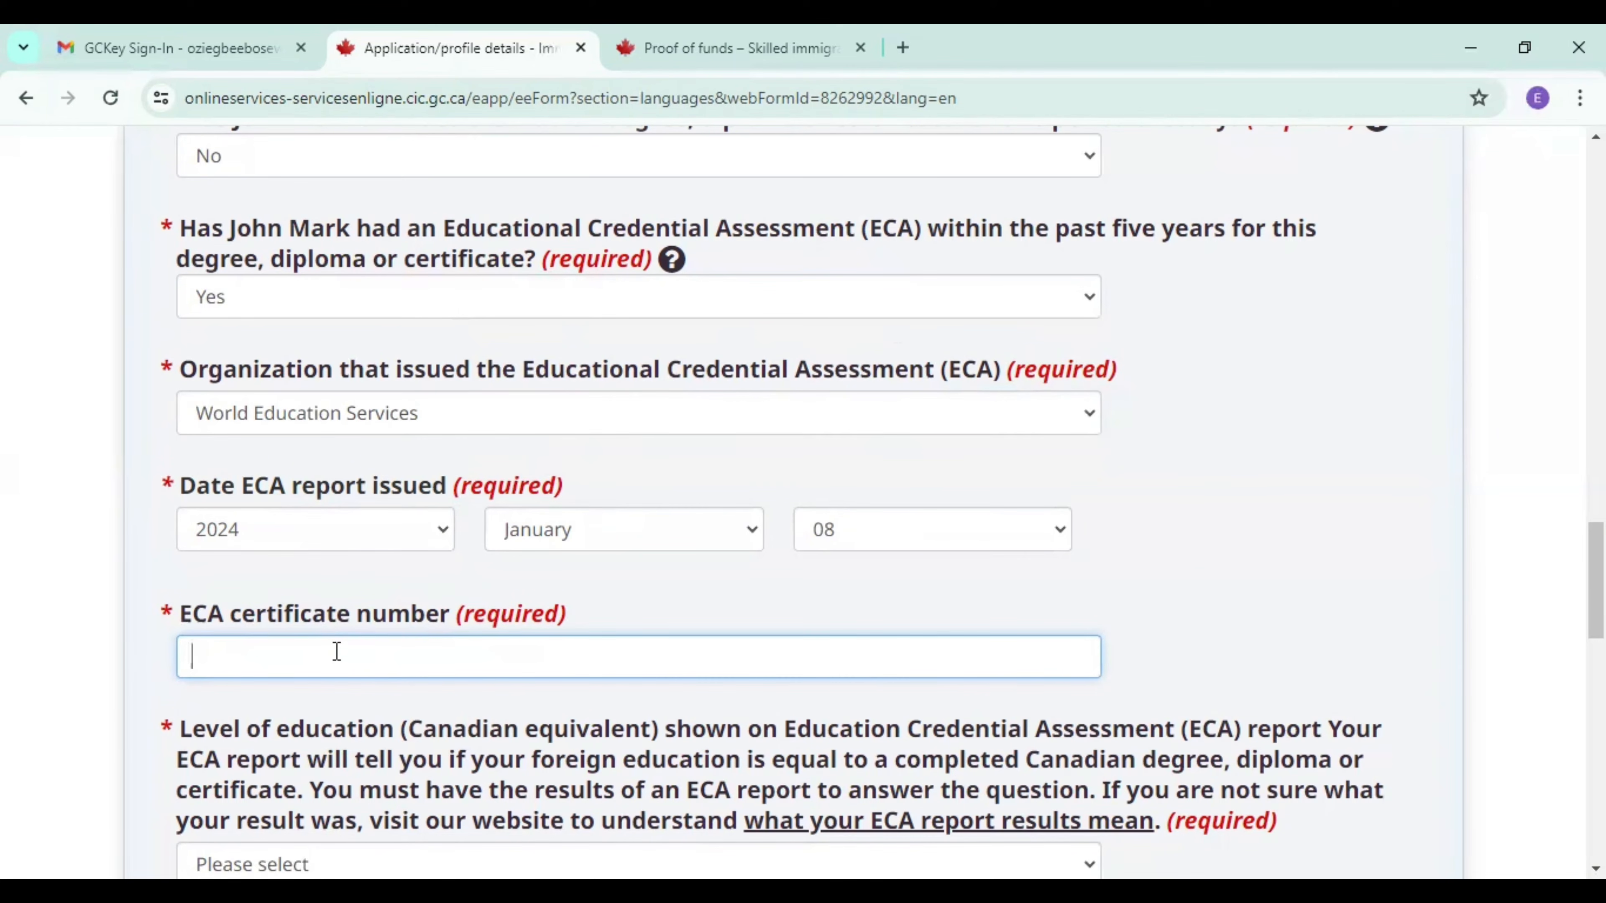
{"action": "type", "text": "7654321IMM"}
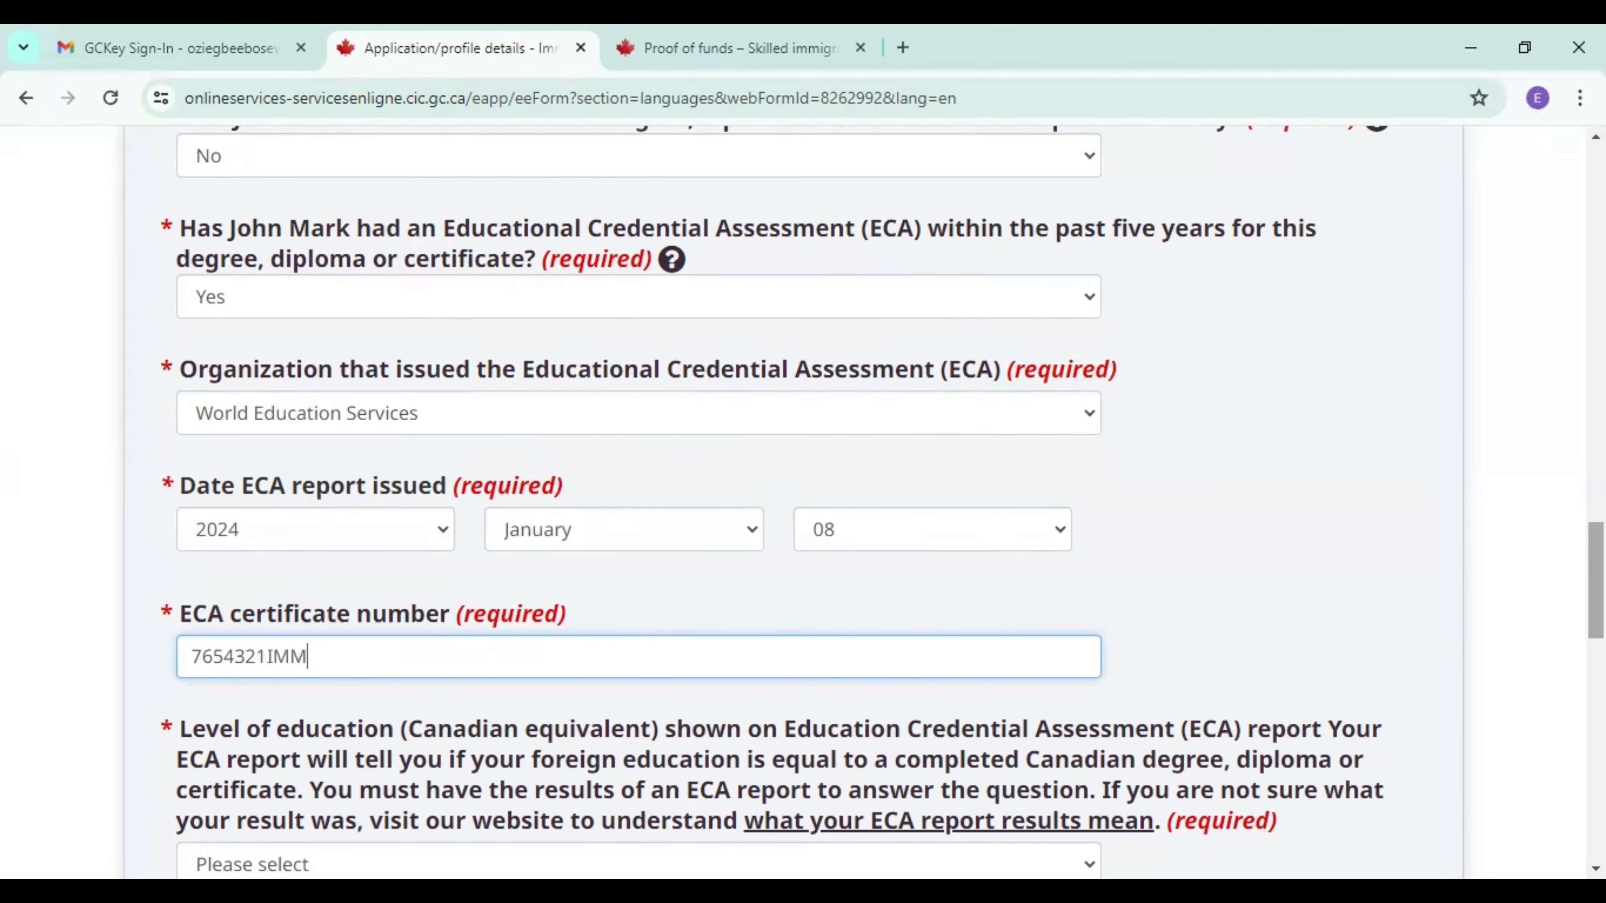
Set the ECA's Canadian equivalent to Master's degree, or professional degree needed to practice in a licensed profession, and save the entry to the education history.
{"action": "scroll", "coordinate": [803, 506], "scroll_direction": "down", "scroll_amount": 4}
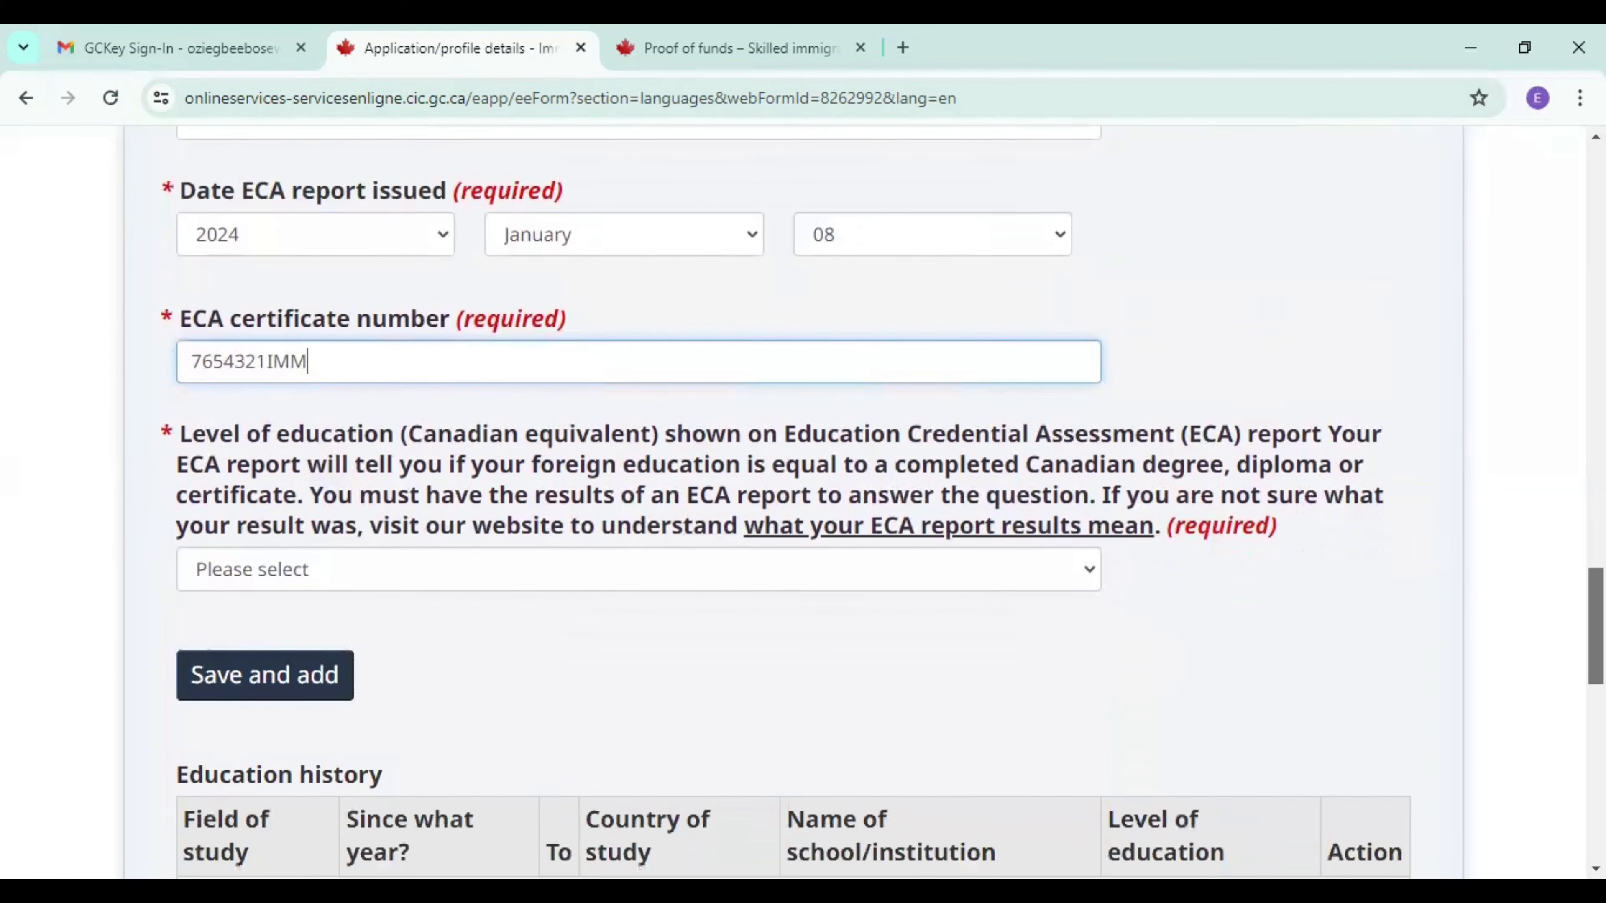
{"action": "scroll", "coordinate": [883, 501], "scroll_direction": "down", "scroll_amount": 1}
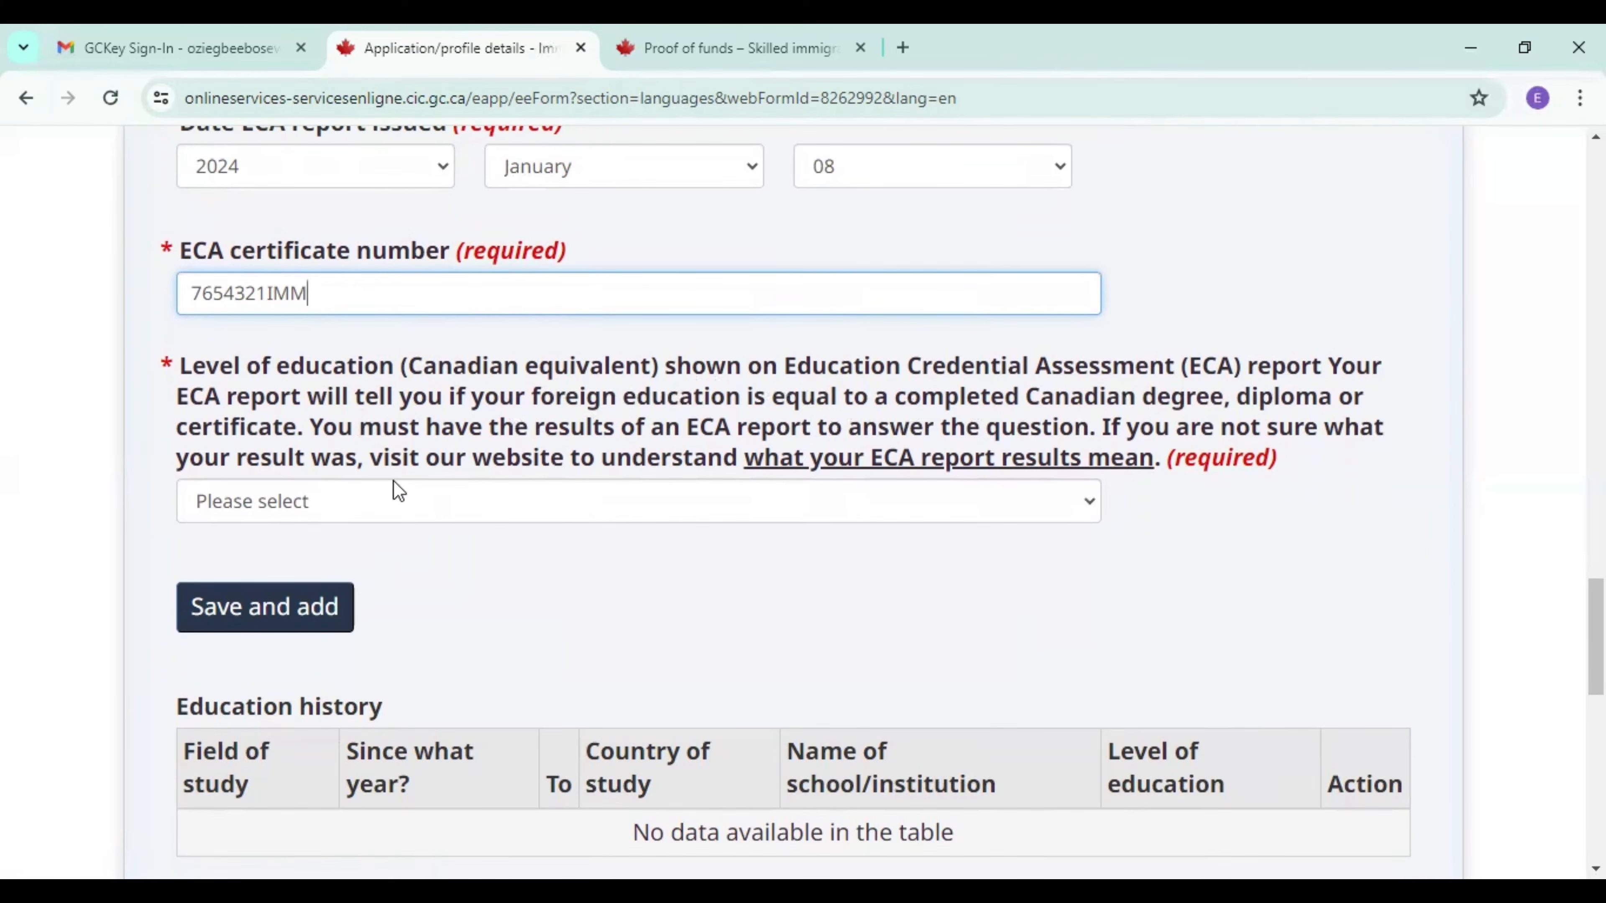
{"action": "left_click", "coordinate": [474, 515]}
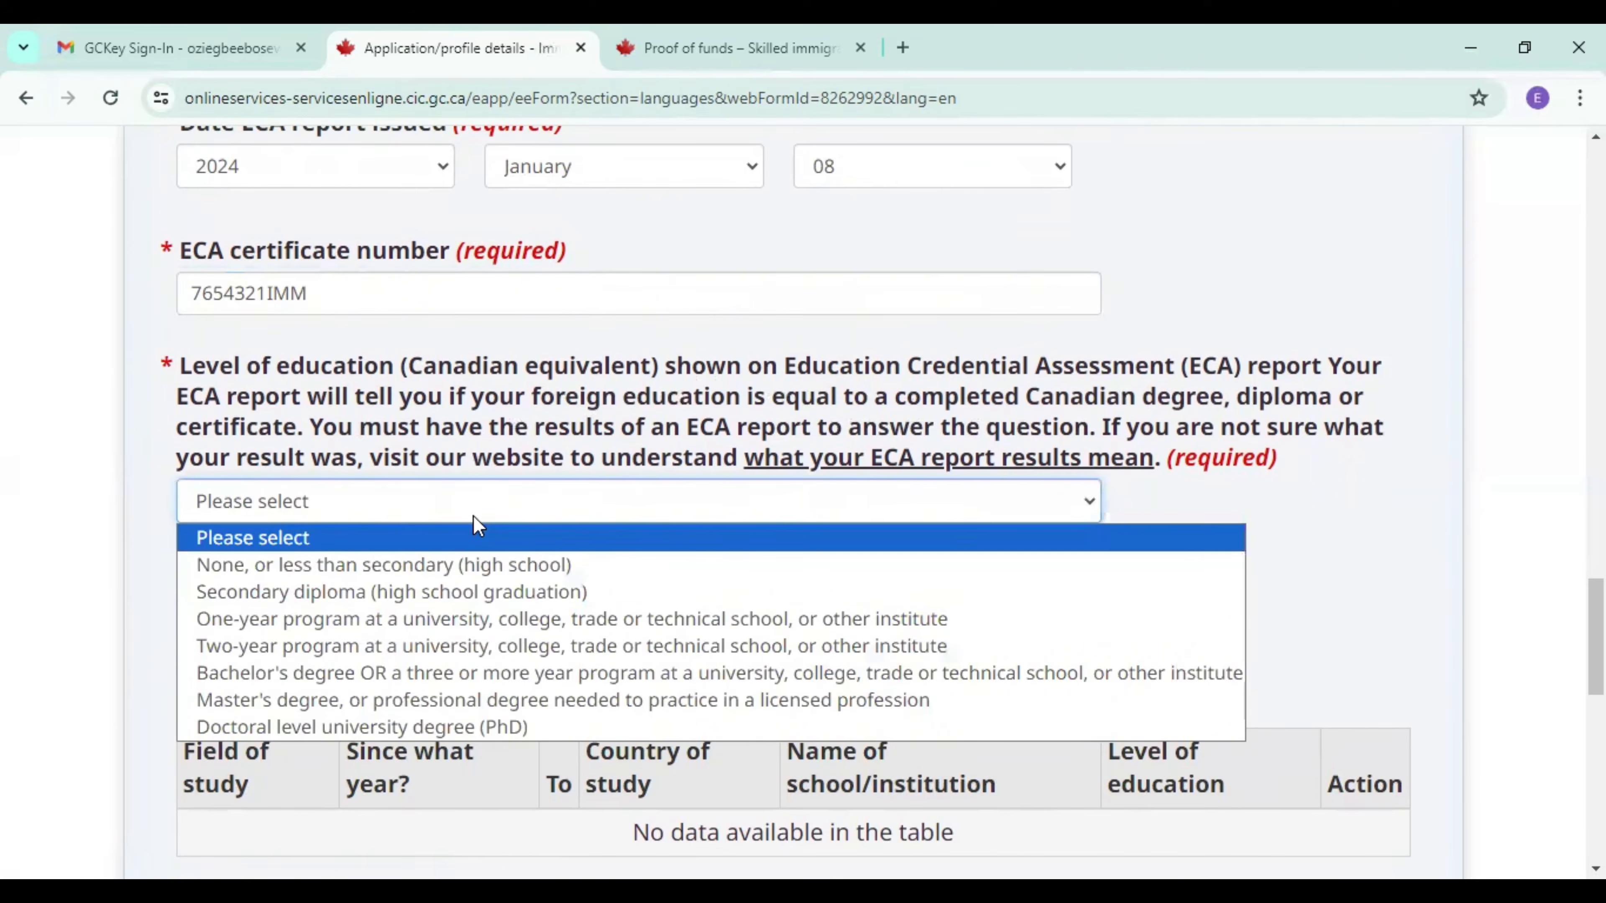
{"action": "left_click", "coordinate": [410, 698]}
{"action": "left_click", "coordinate": [288, 613]}
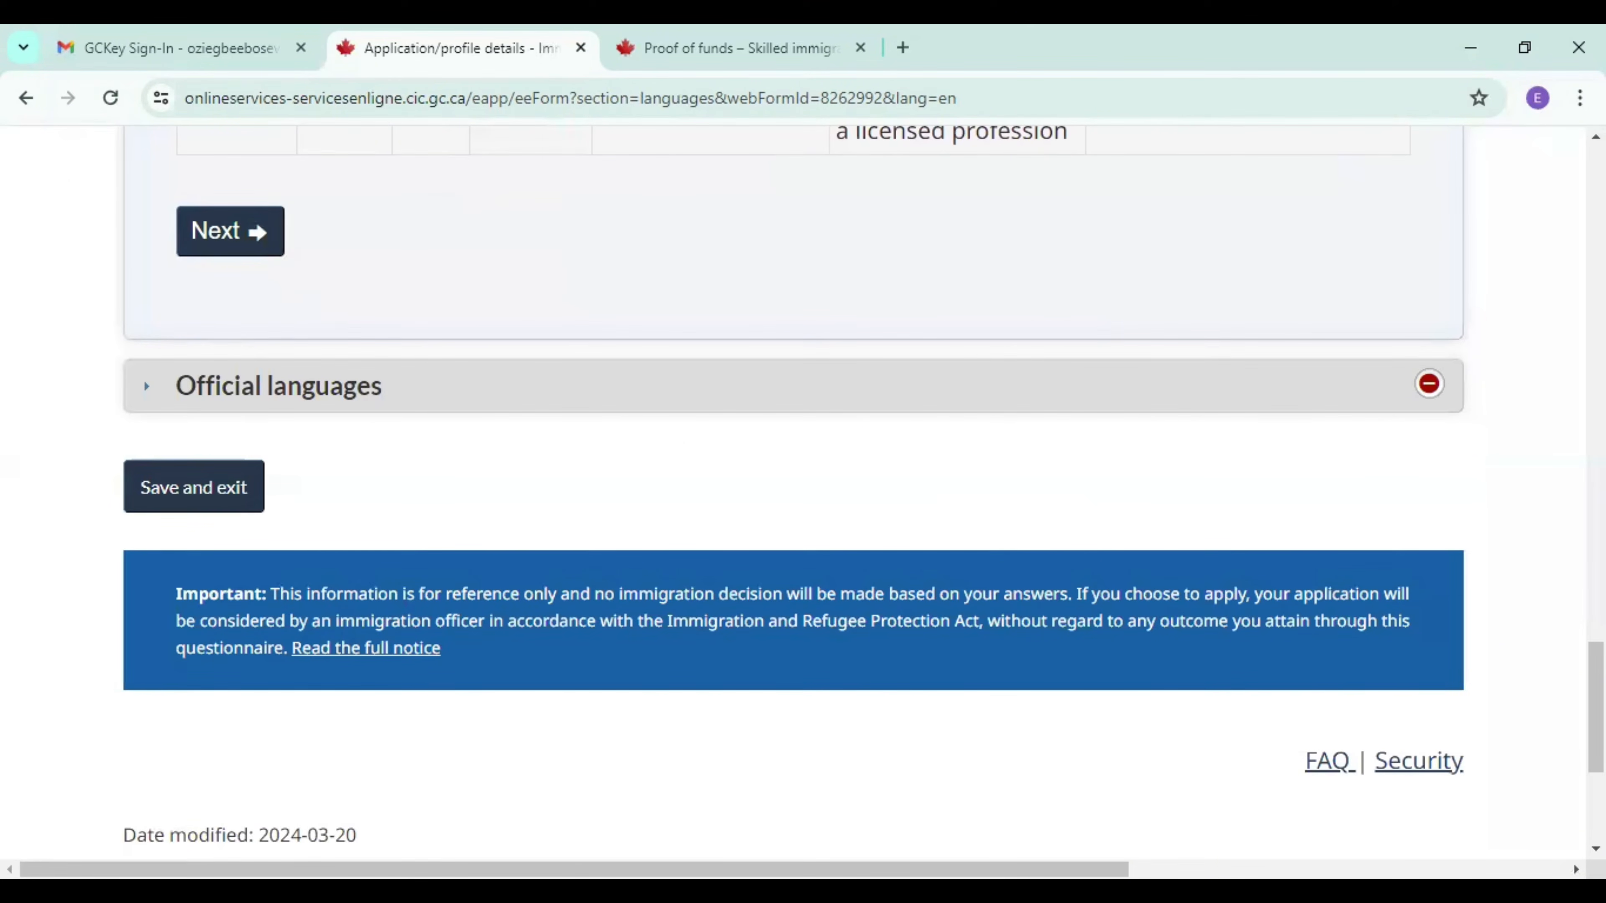
{"action": "scroll", "coordinate": [533, 501], "scroll_direction": "up", "scroll_amount": 7}
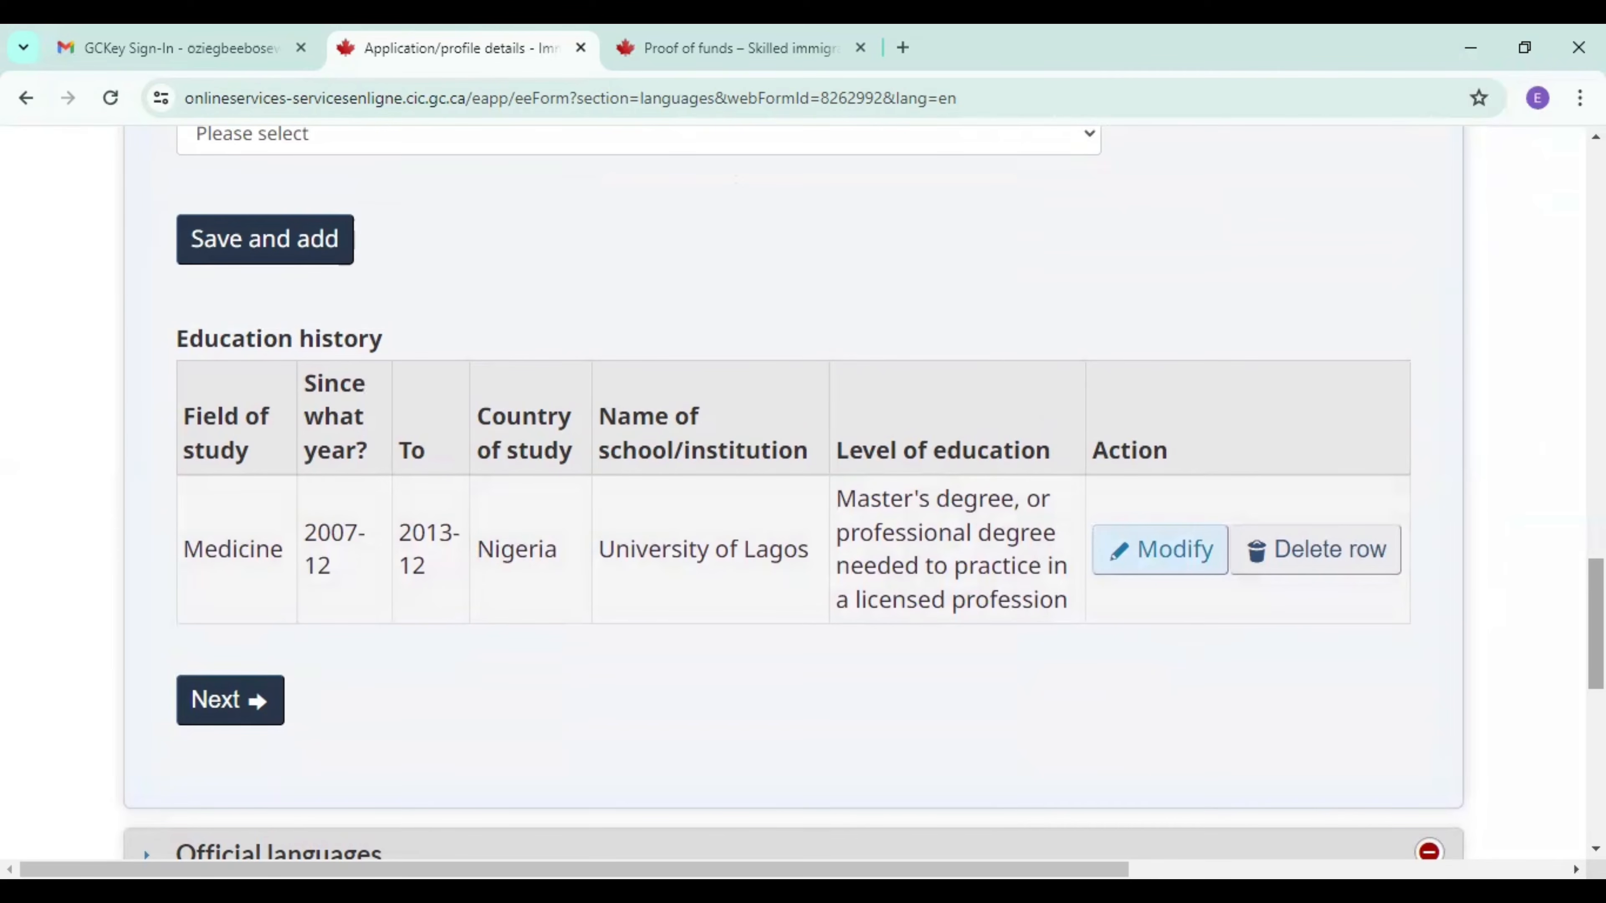
{"action": "scroll", "coordinate": [768, 390], "scroll_direction": "down", "scroll_amount": 6}
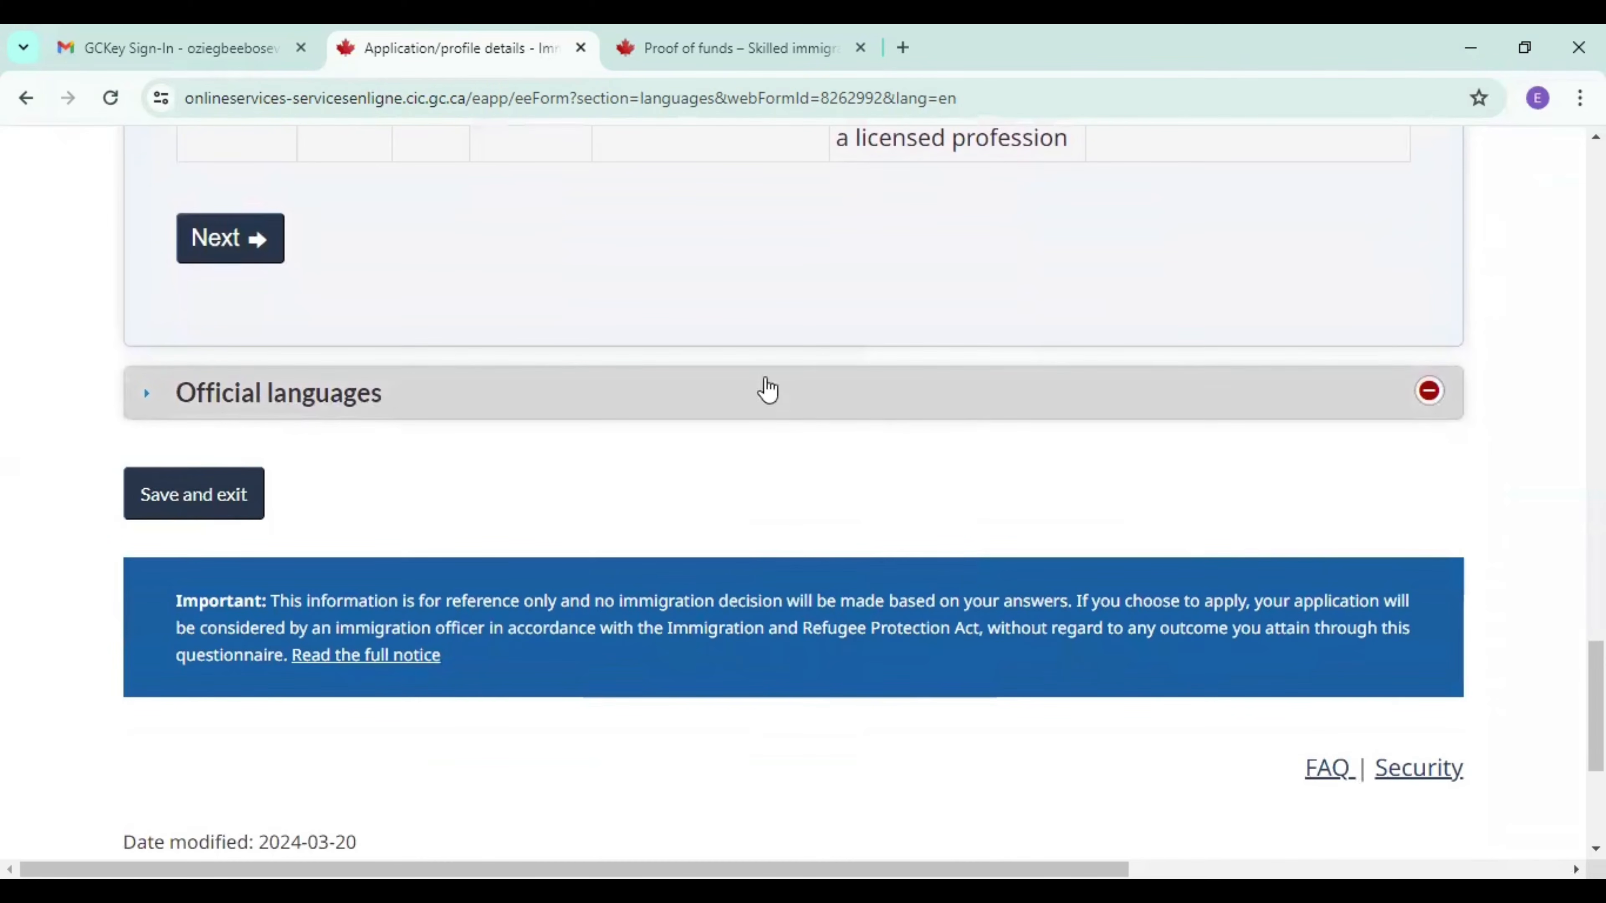
Continue to the Official languages section and set the candidate's language of communication to English.
{"action": "left_click", "coordinate": [208, 250]}
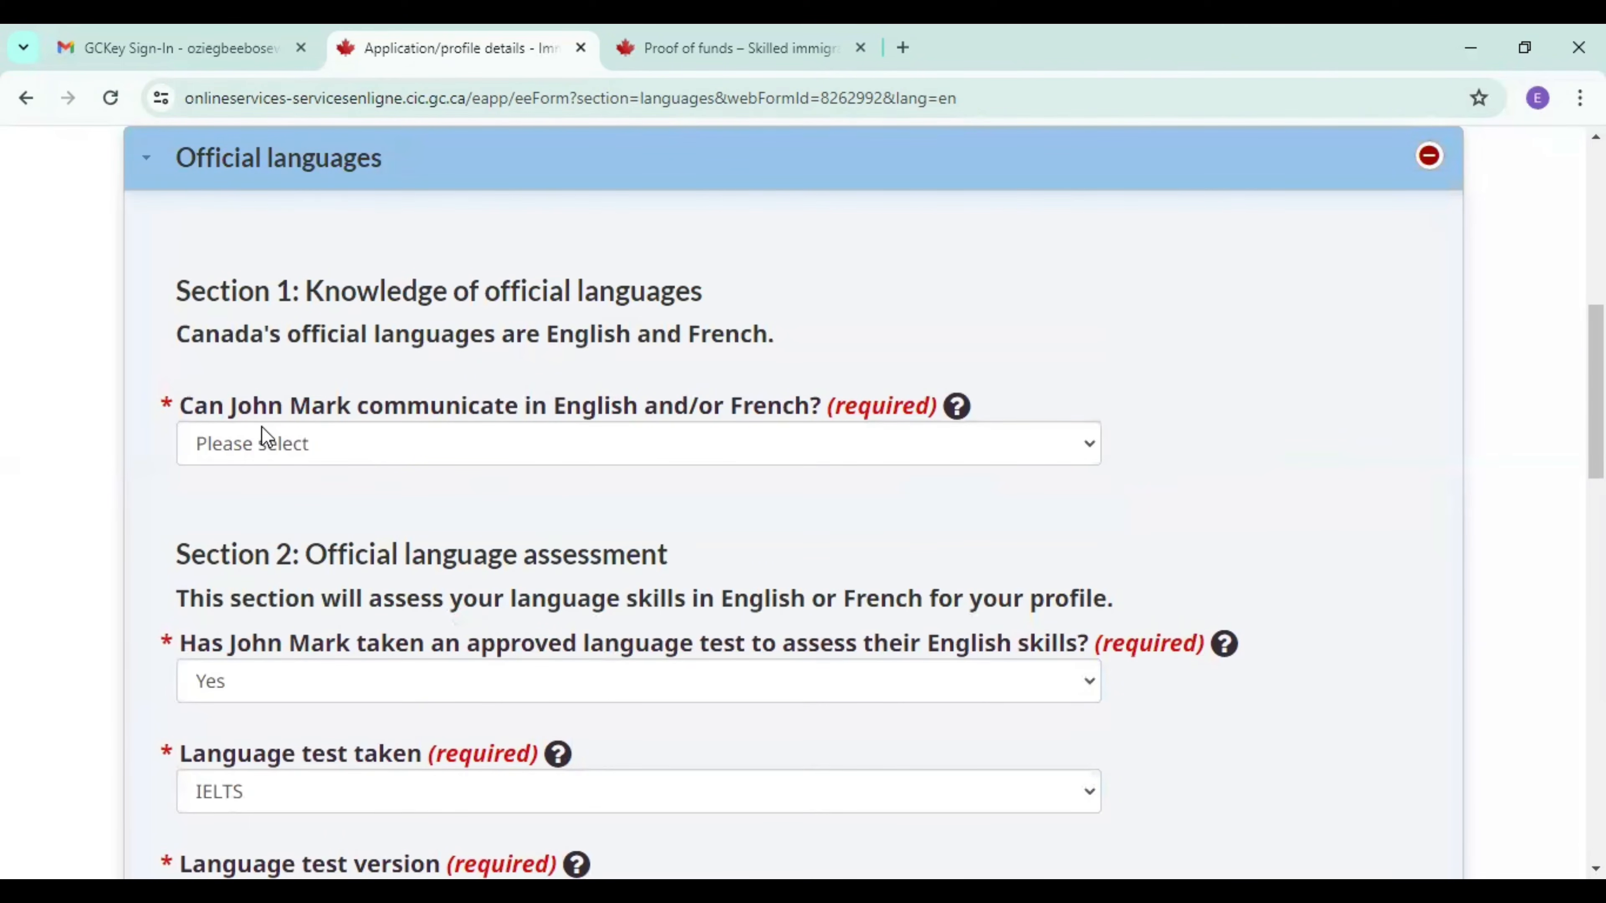
{"action": "left_click", "coordinate": [597, 464]}
{"action": "left_click", "coordinate": [495, 522]}
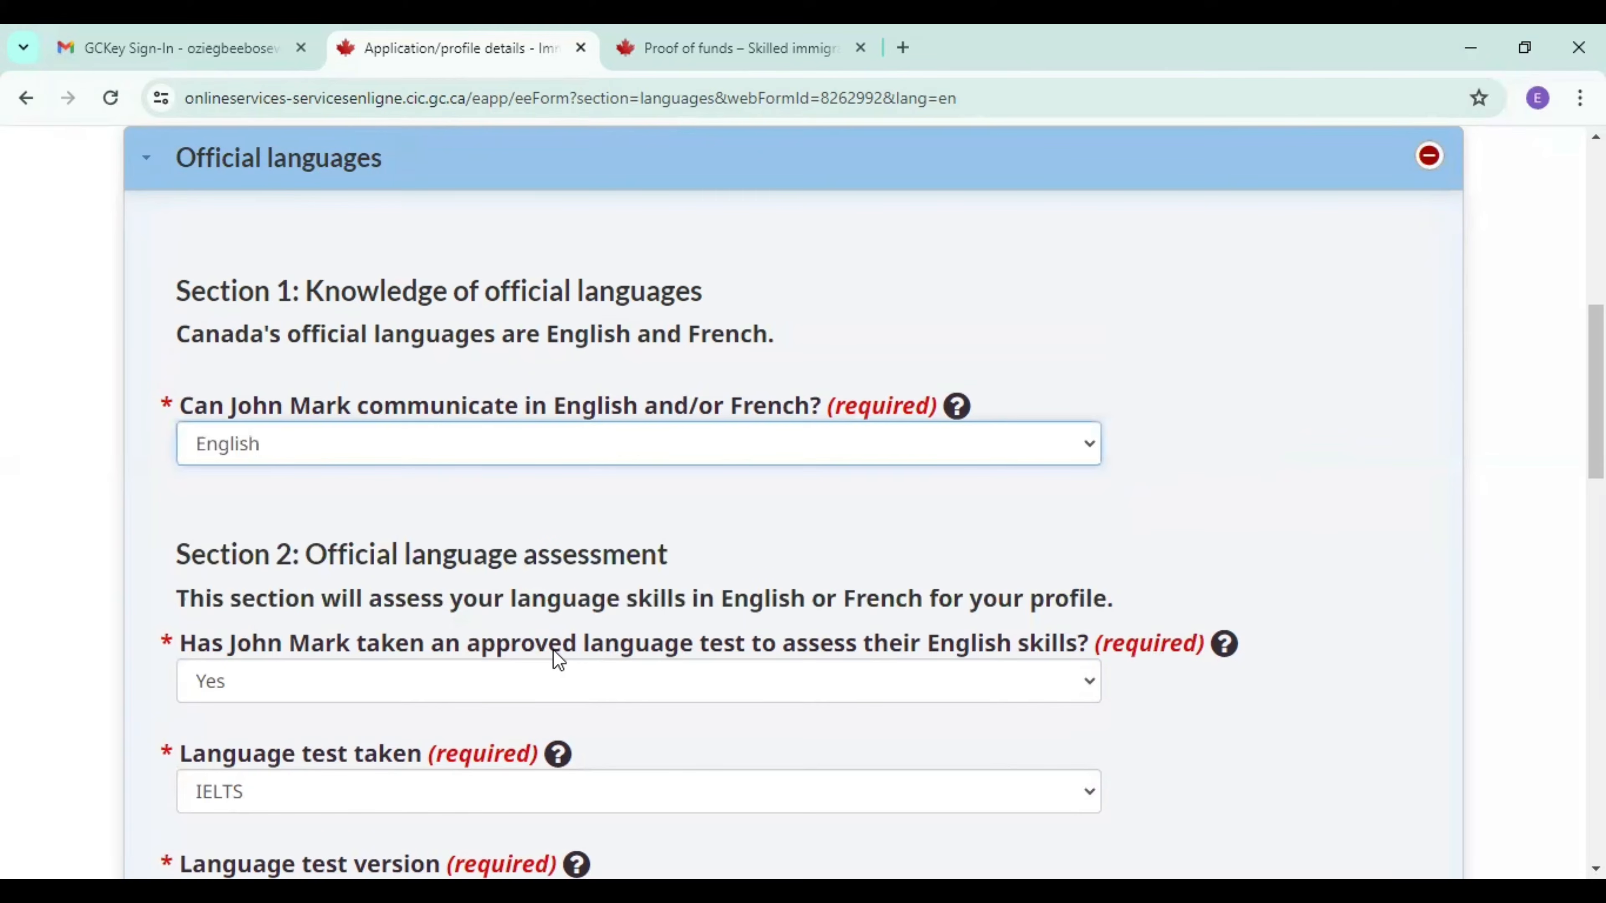
Set the language test version to IELTS General Training.
{"action": "scroll", "coordinate": [871, 491], "scroll_direction": "down", "scroll_amount": 5}
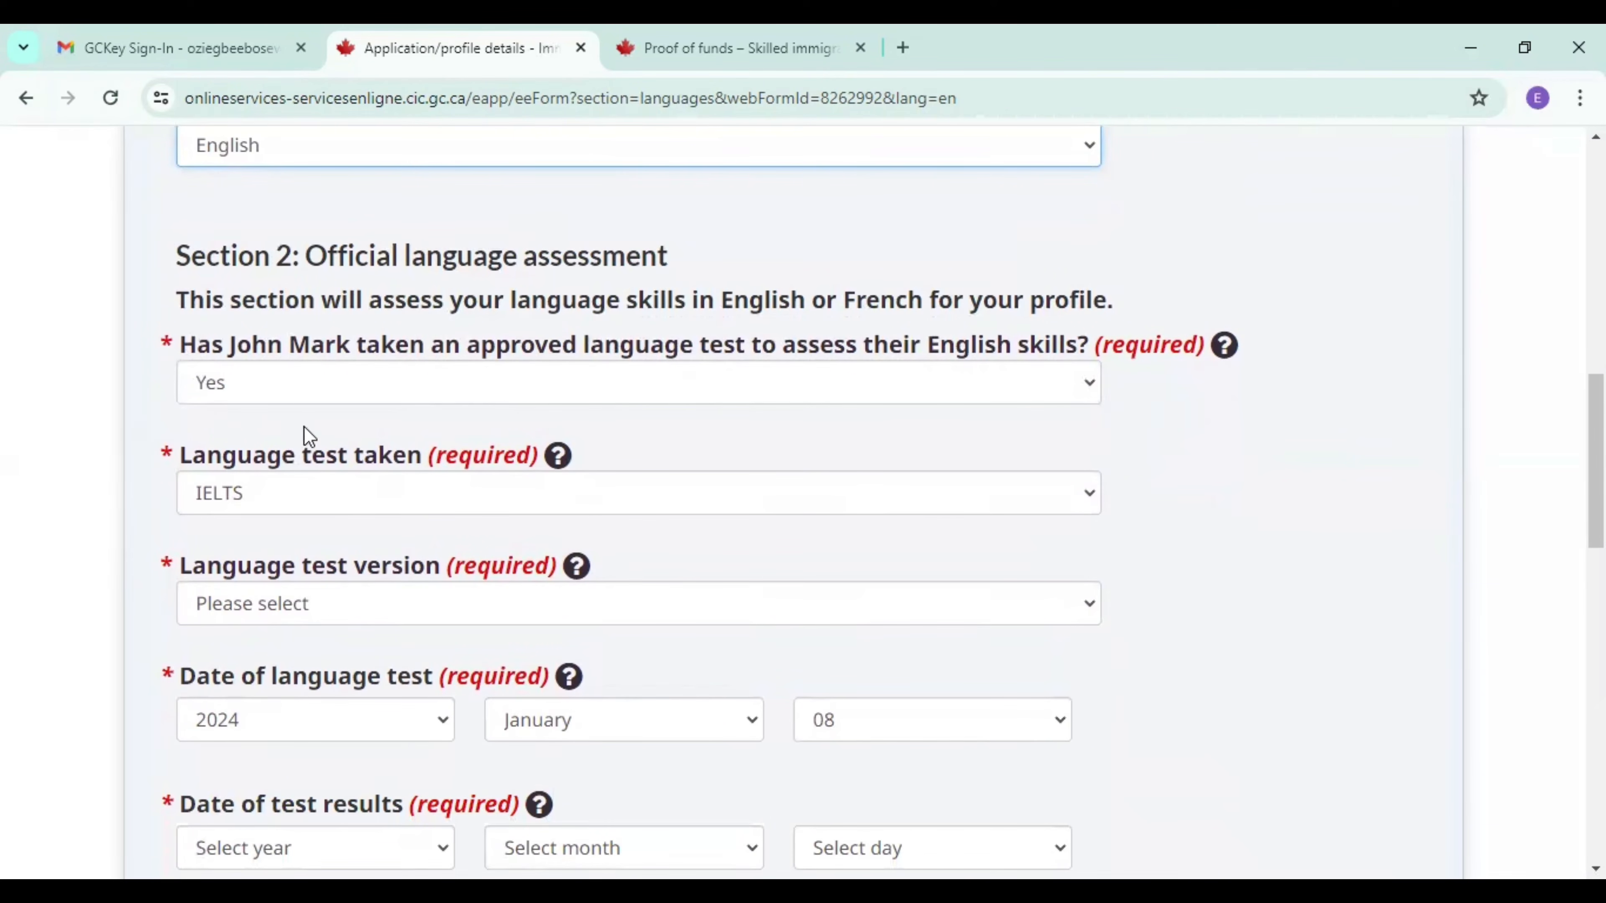
{"action": "left_click", "coordinate": [353, 611]}
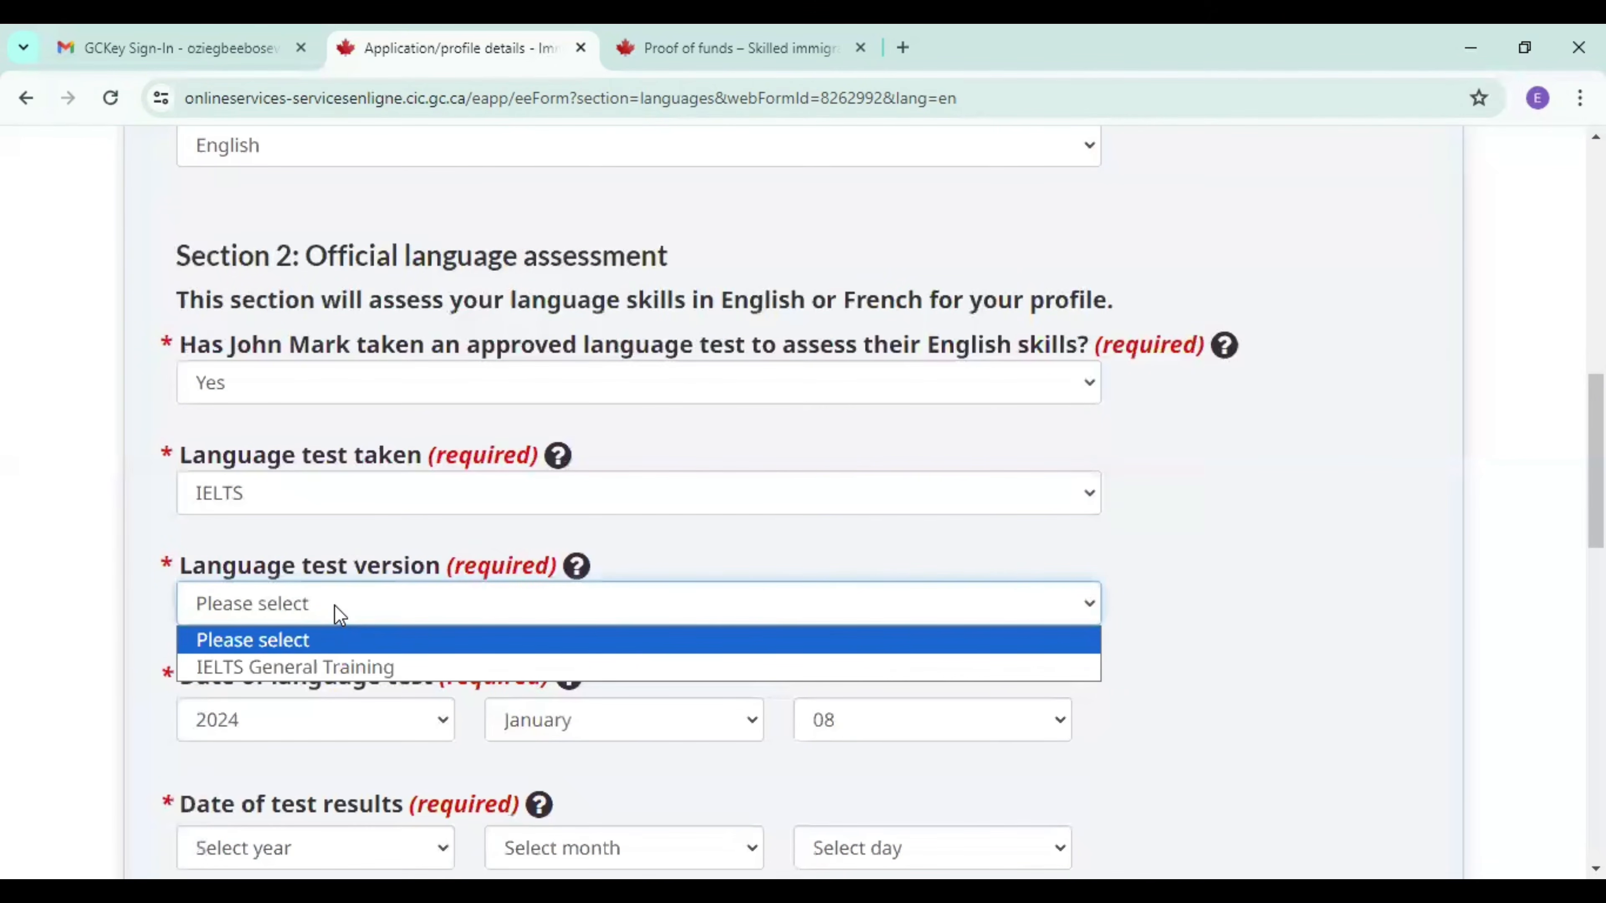
{"action": "left_click", "coordinate": [334, 668]}
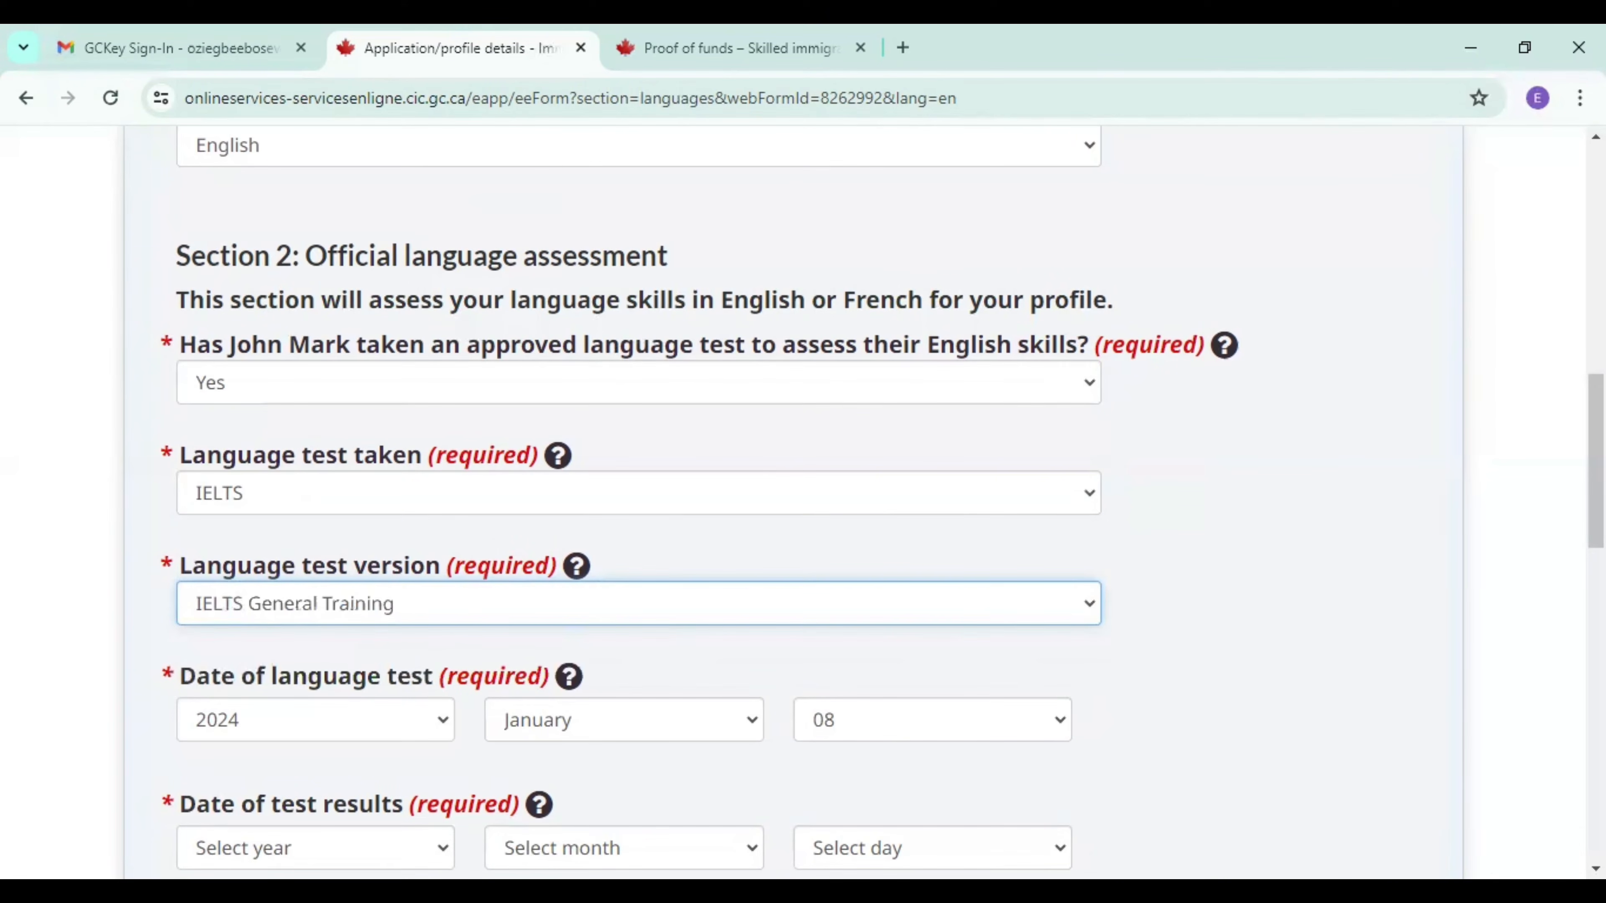
Set the date of the candidate's language test results to 21 January 2024.
{"action": "scroll", "coordinate": [1022, 664], "scroll_direction": "down", "scroll_amount": 2}
{"action": "scroll", "coordinate": [1014, 607], "scroll_direction": "down", "scroll_amount": 2}
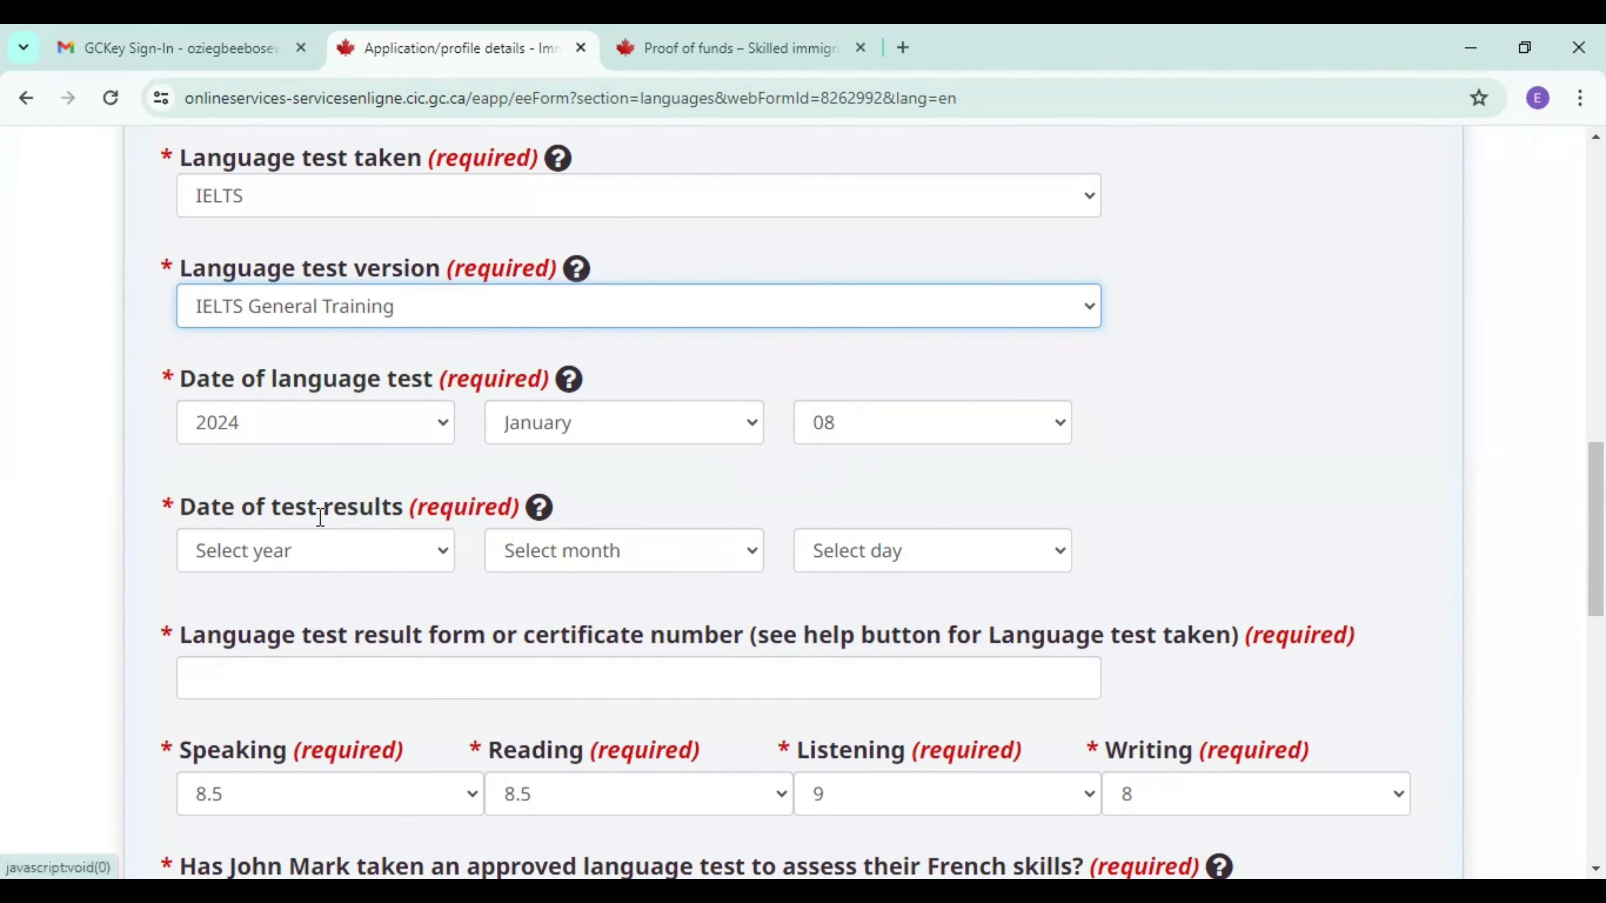
{"action": "left_click", "coordinate": [445, 559]}
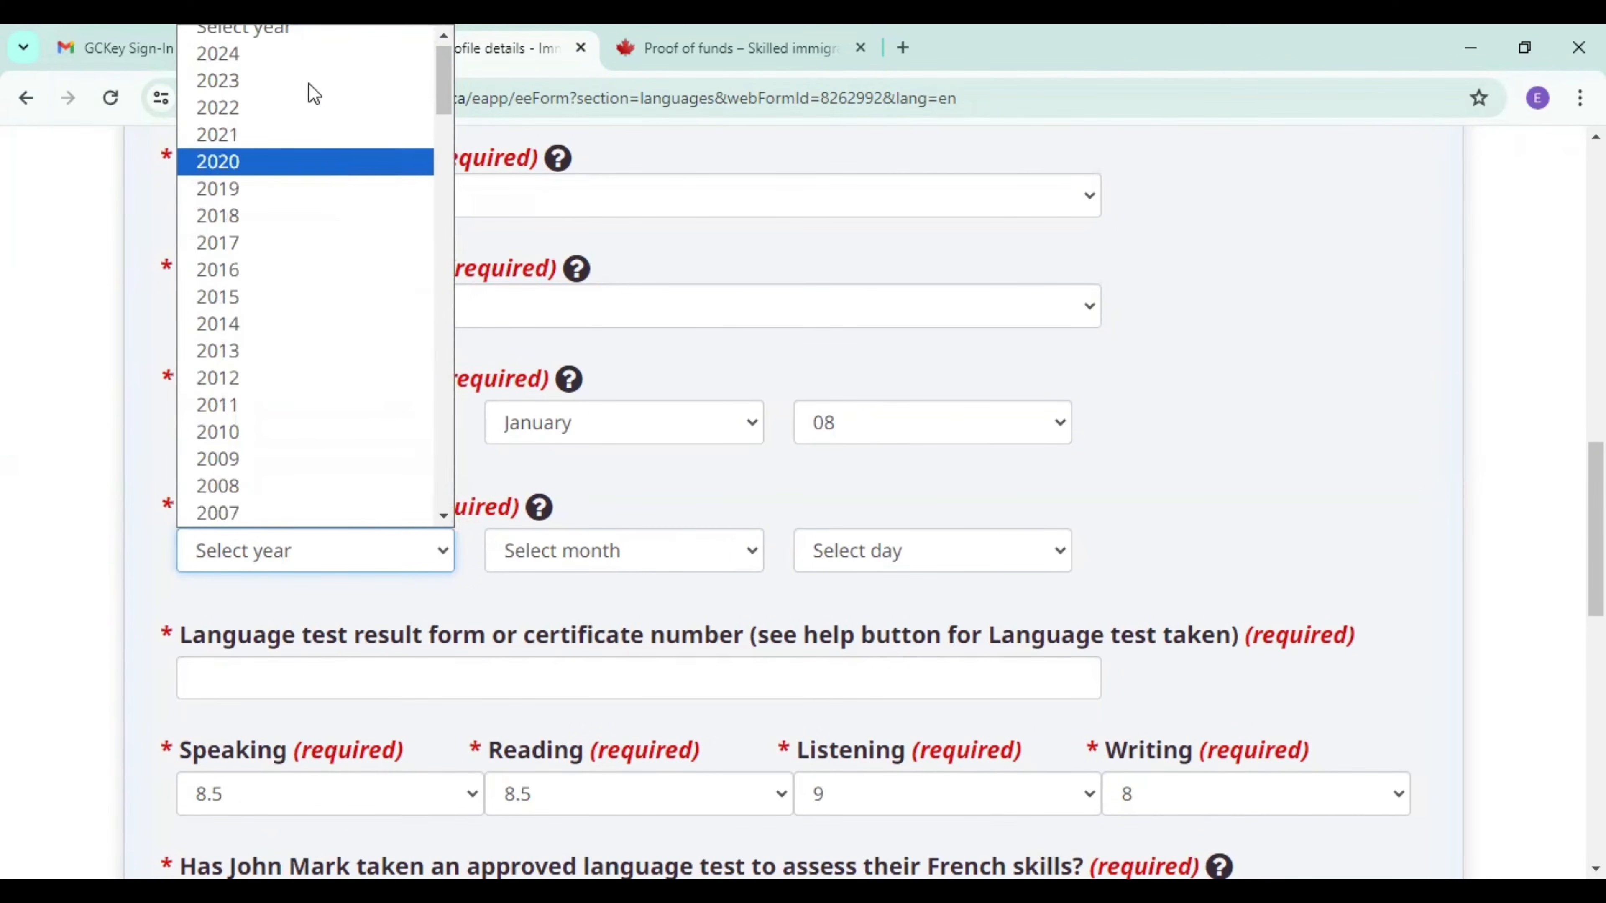
{"action": "left_click", "coordinate": [309, 55]}
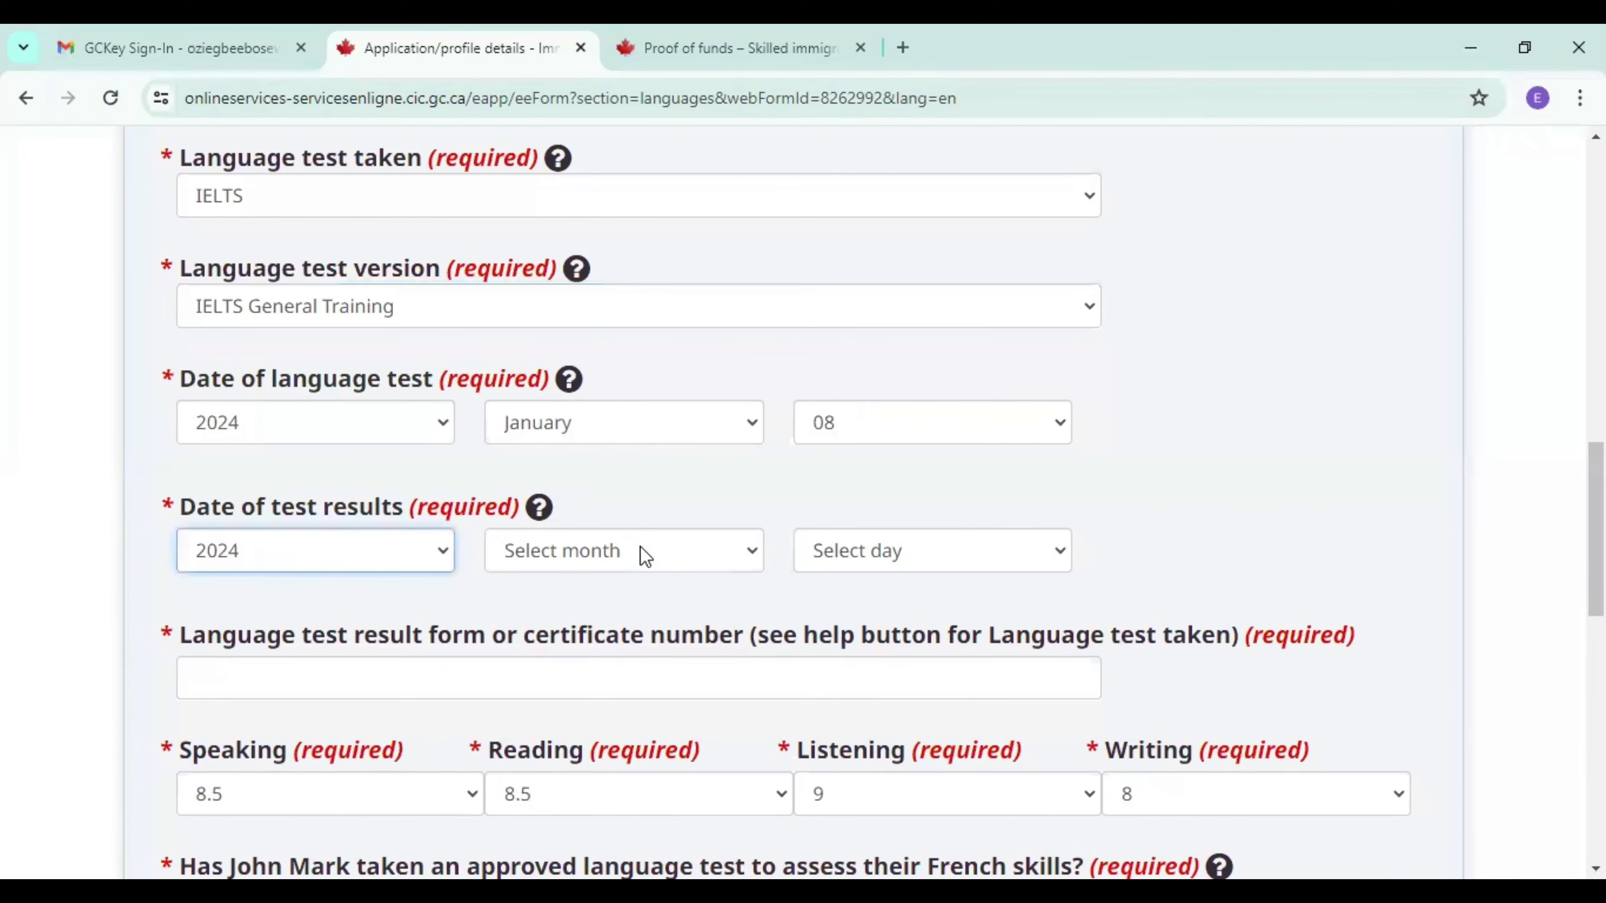
{"action": "left_click", "coordinate": [640, 553]}
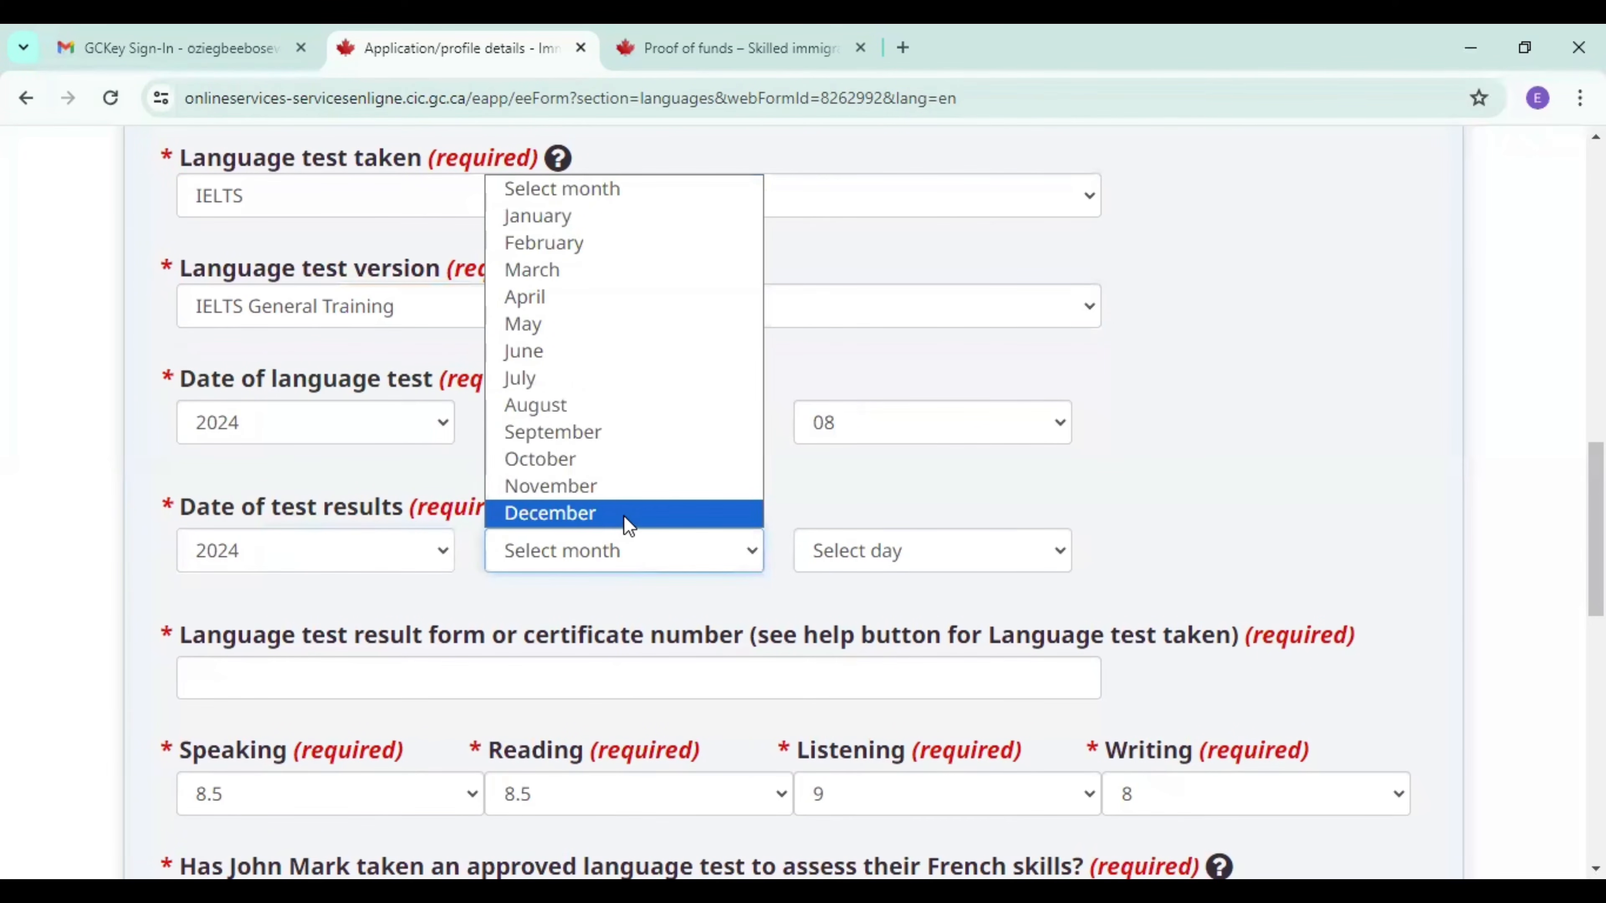
{"action": "left_click", "coordinate": [623, 515]}
{"action": "left_click", "coordinate": [624, 556]}
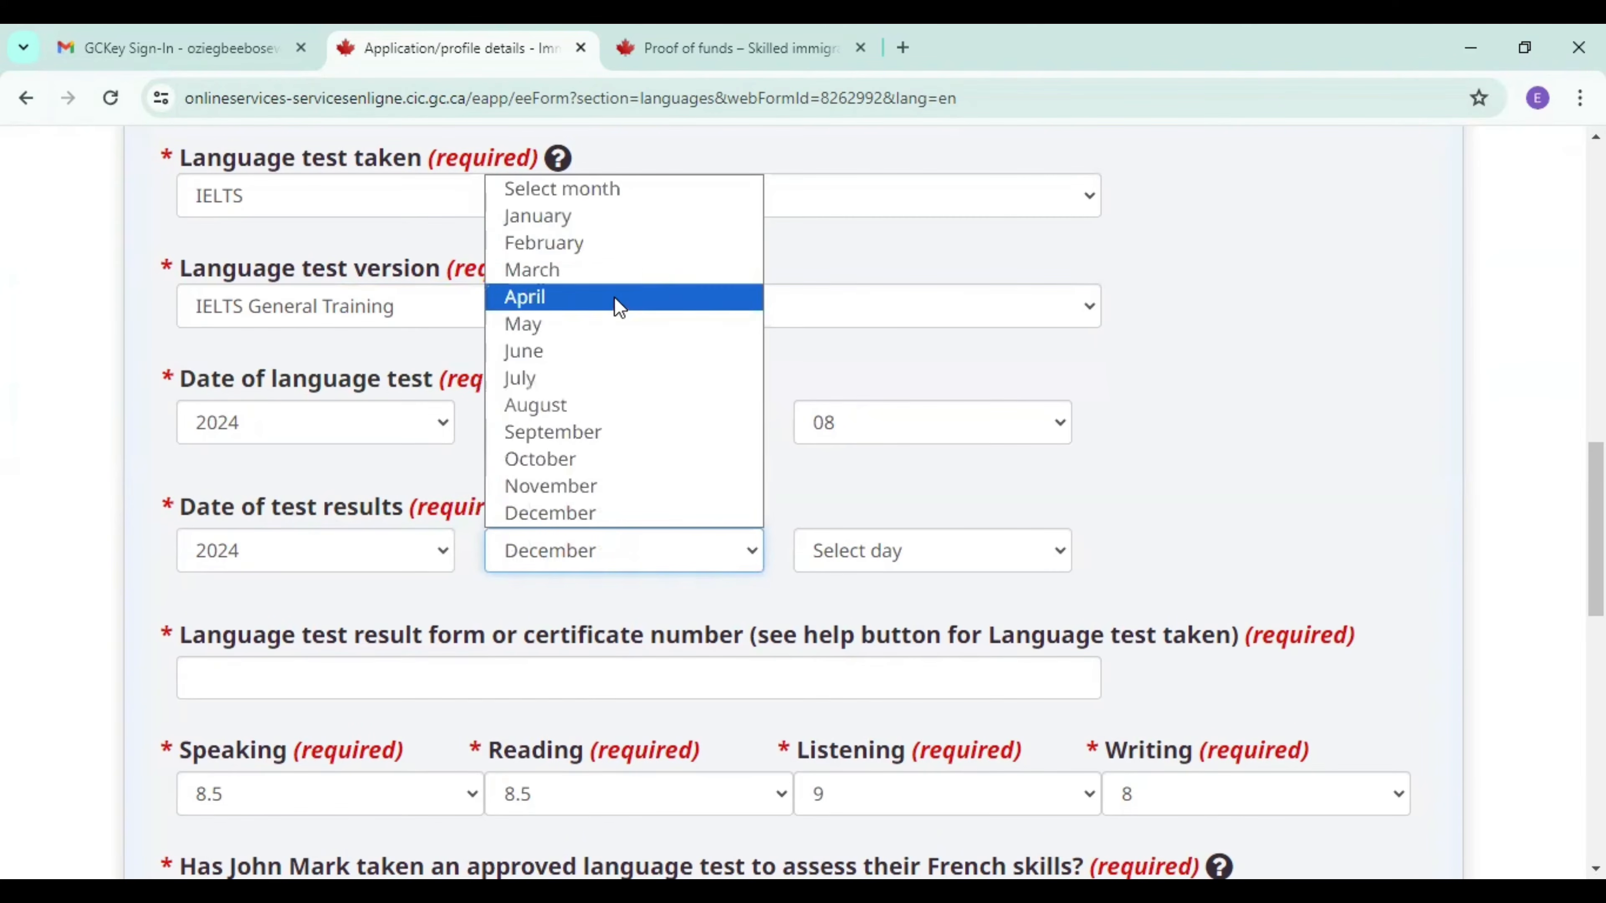
{"action": "left_click", "coordinate": [610, 225]}
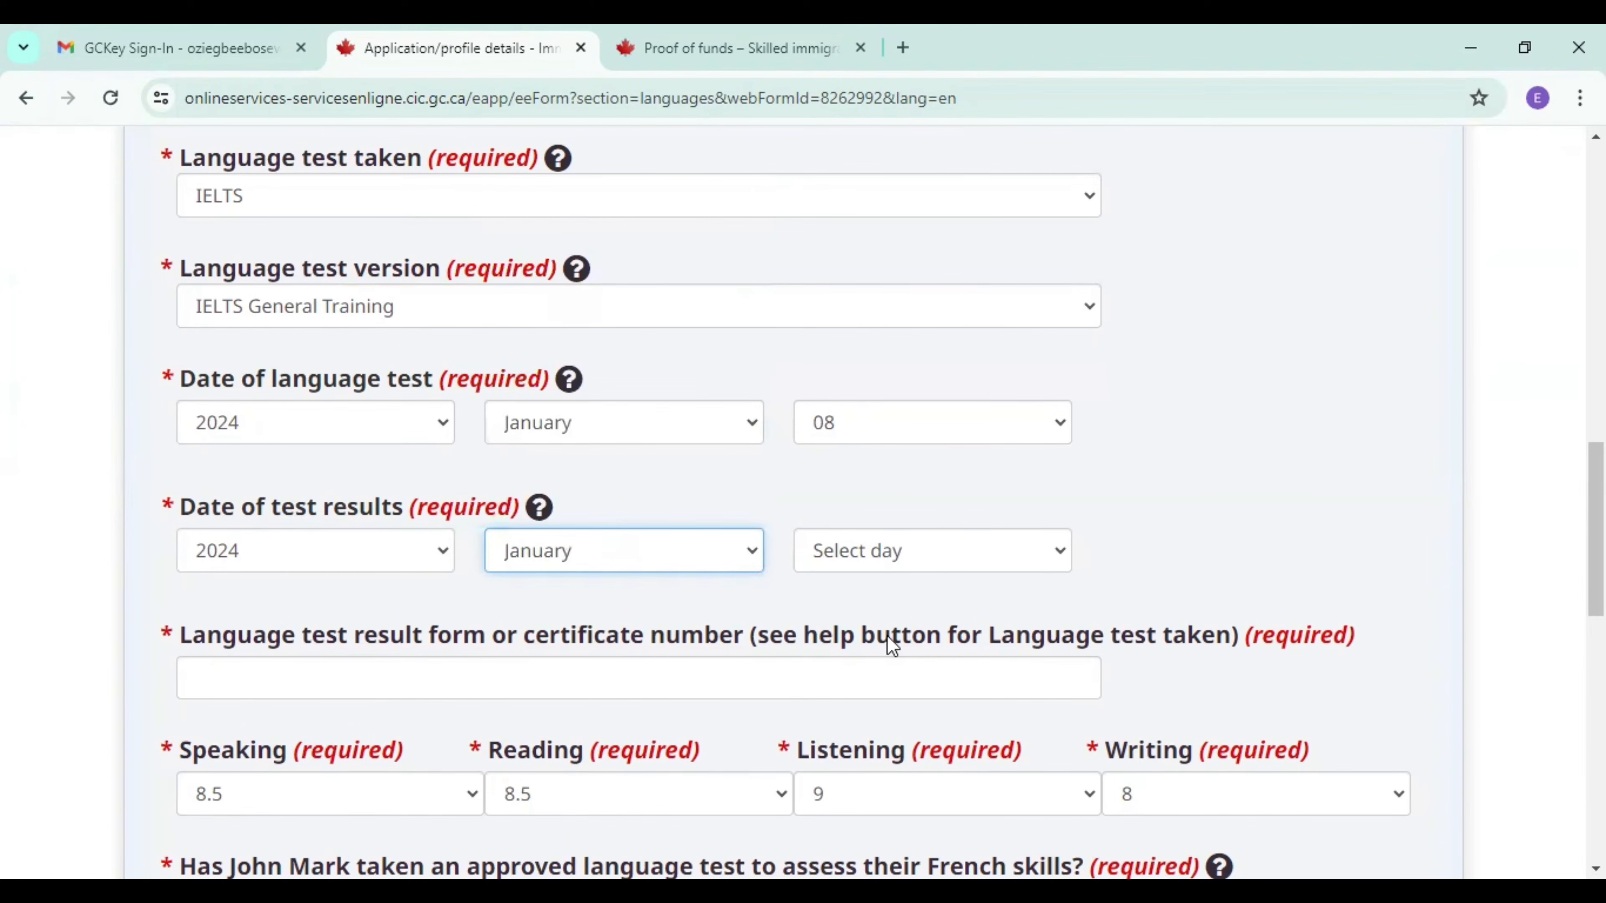
{"action": "left_click", "coordinate": [962, 560]}
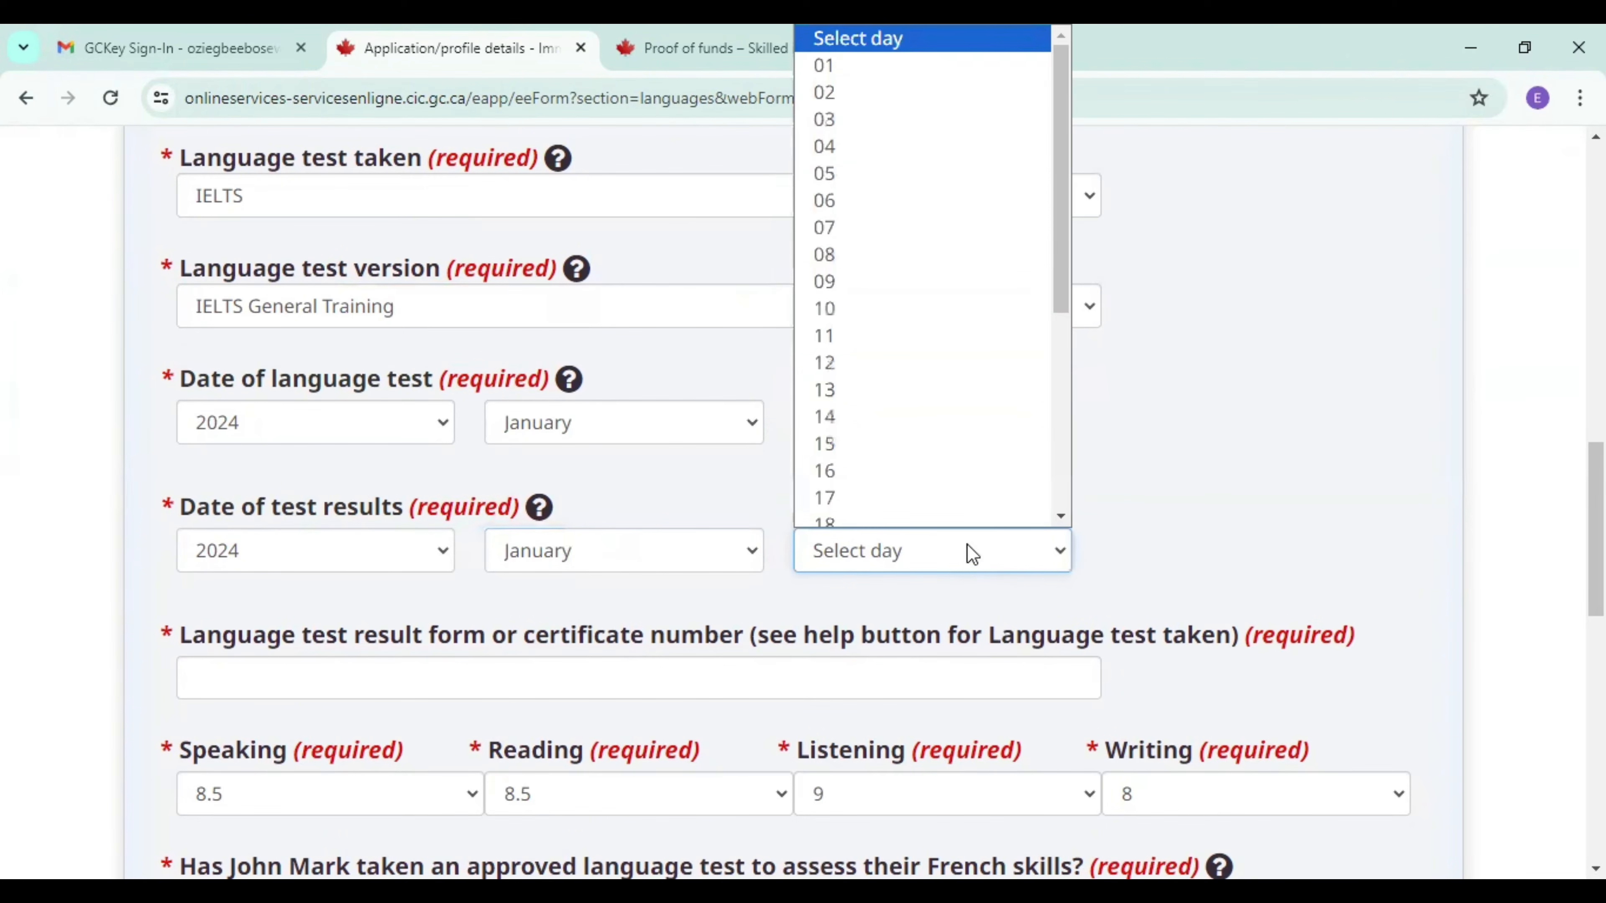
{"action": "left_click", "coordinate": [1062, 516]}
{"action": "scroll", "coordinate": [1067, 517], "scroll_direction": "down", "scroll_amount": 1}
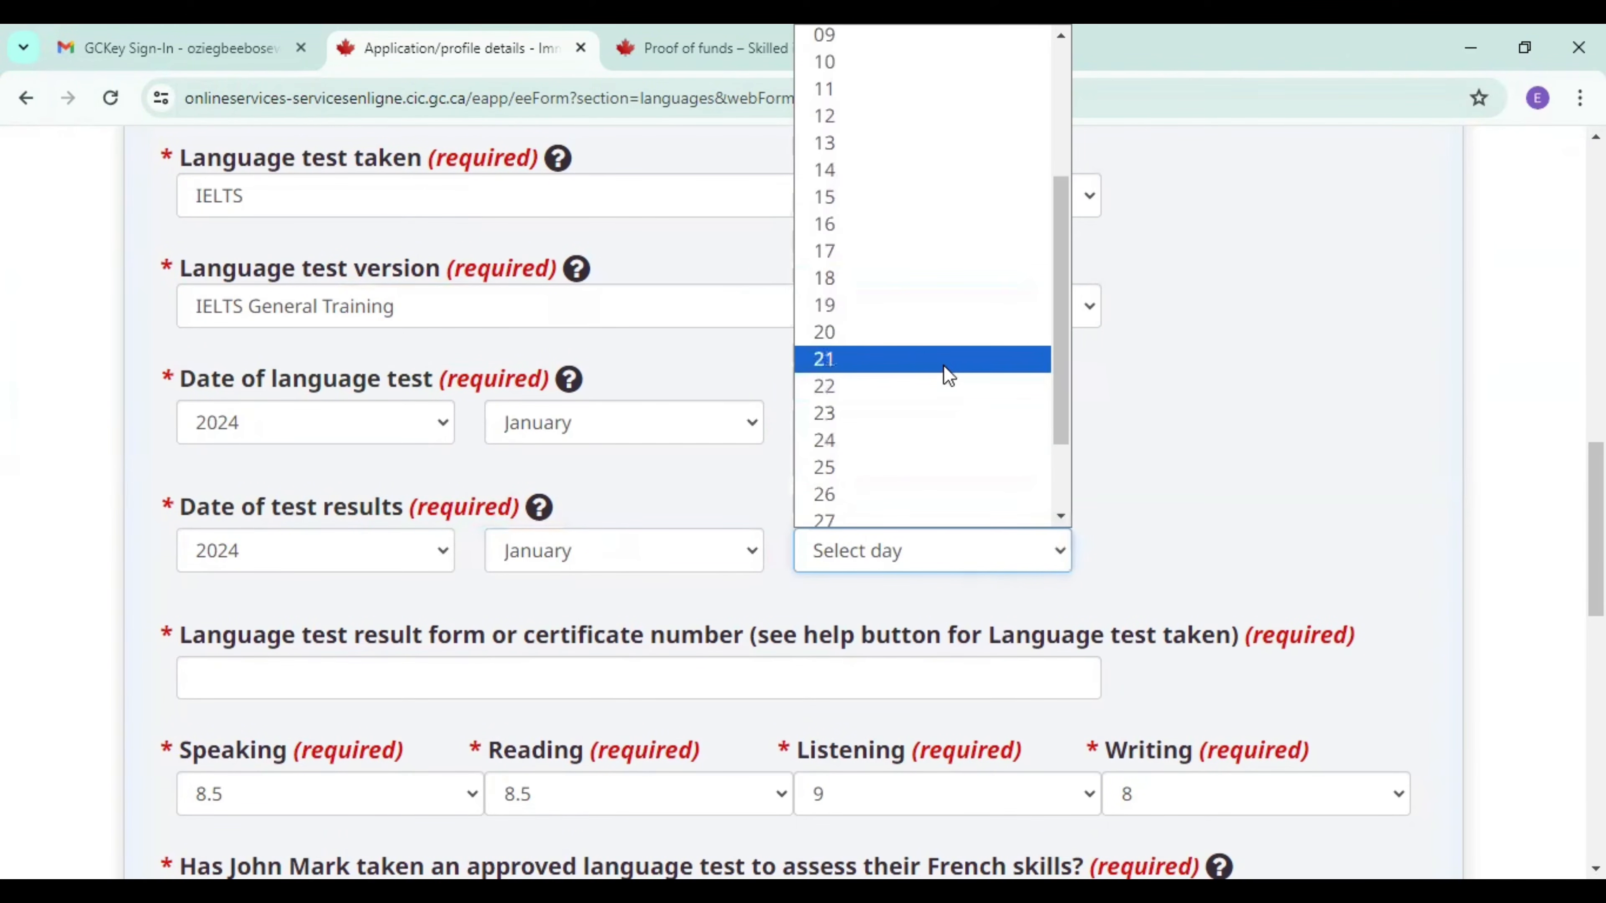
{"action": "left_click", "coordinate": [949, 373]}
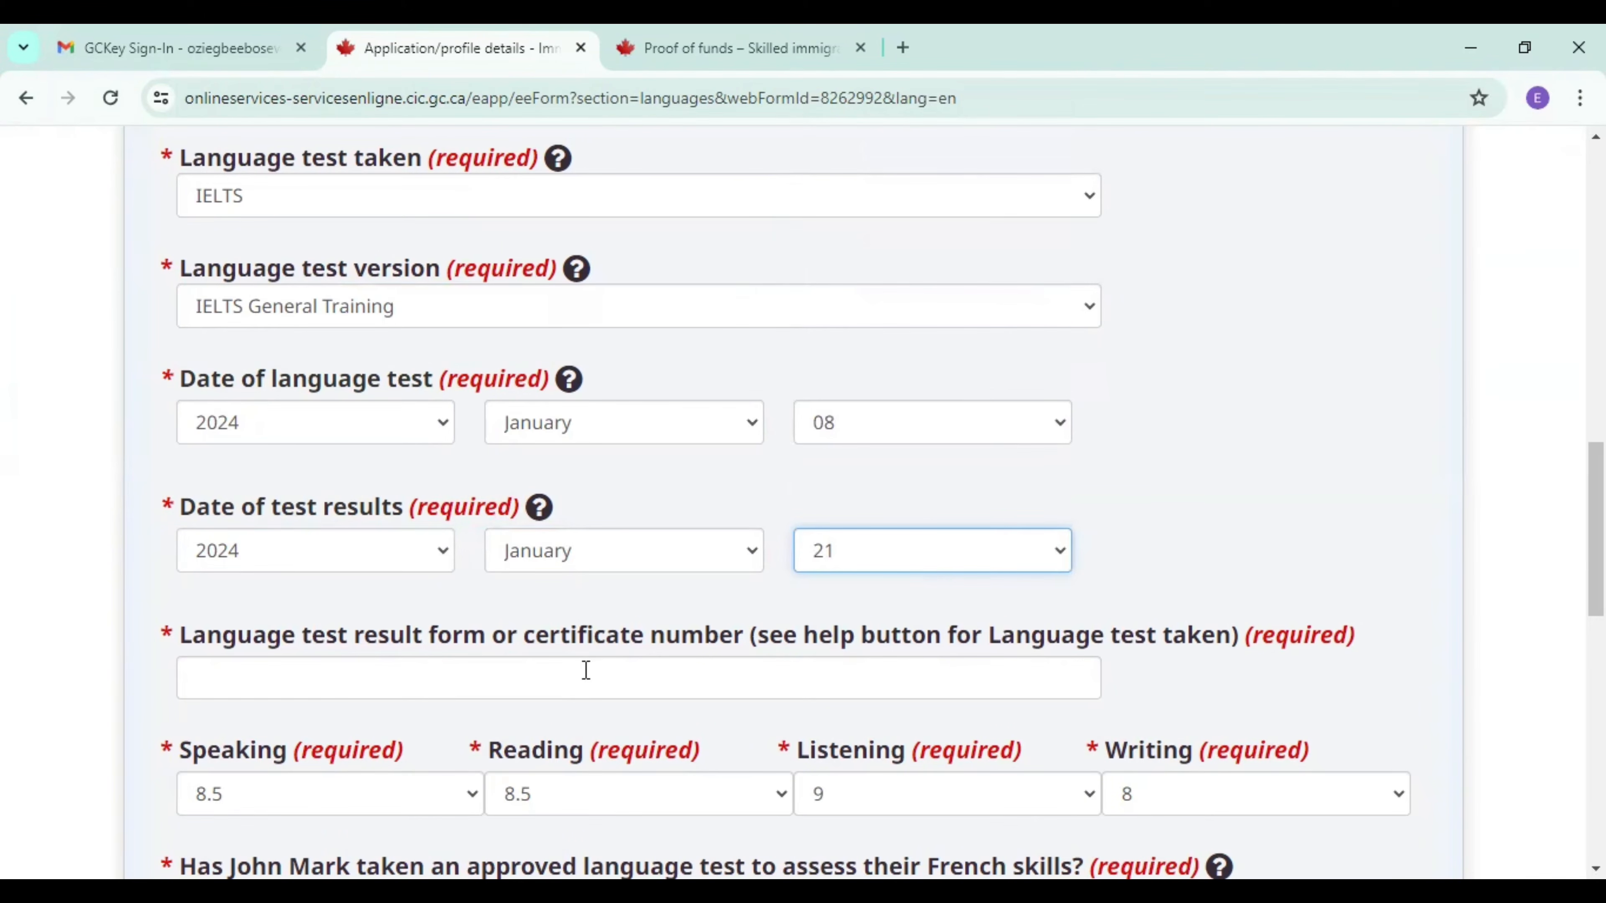
Enter the language test certificate number, and save and exit the Study and languages form.
{"action": "left_click", "coordinate": [767, 681]}
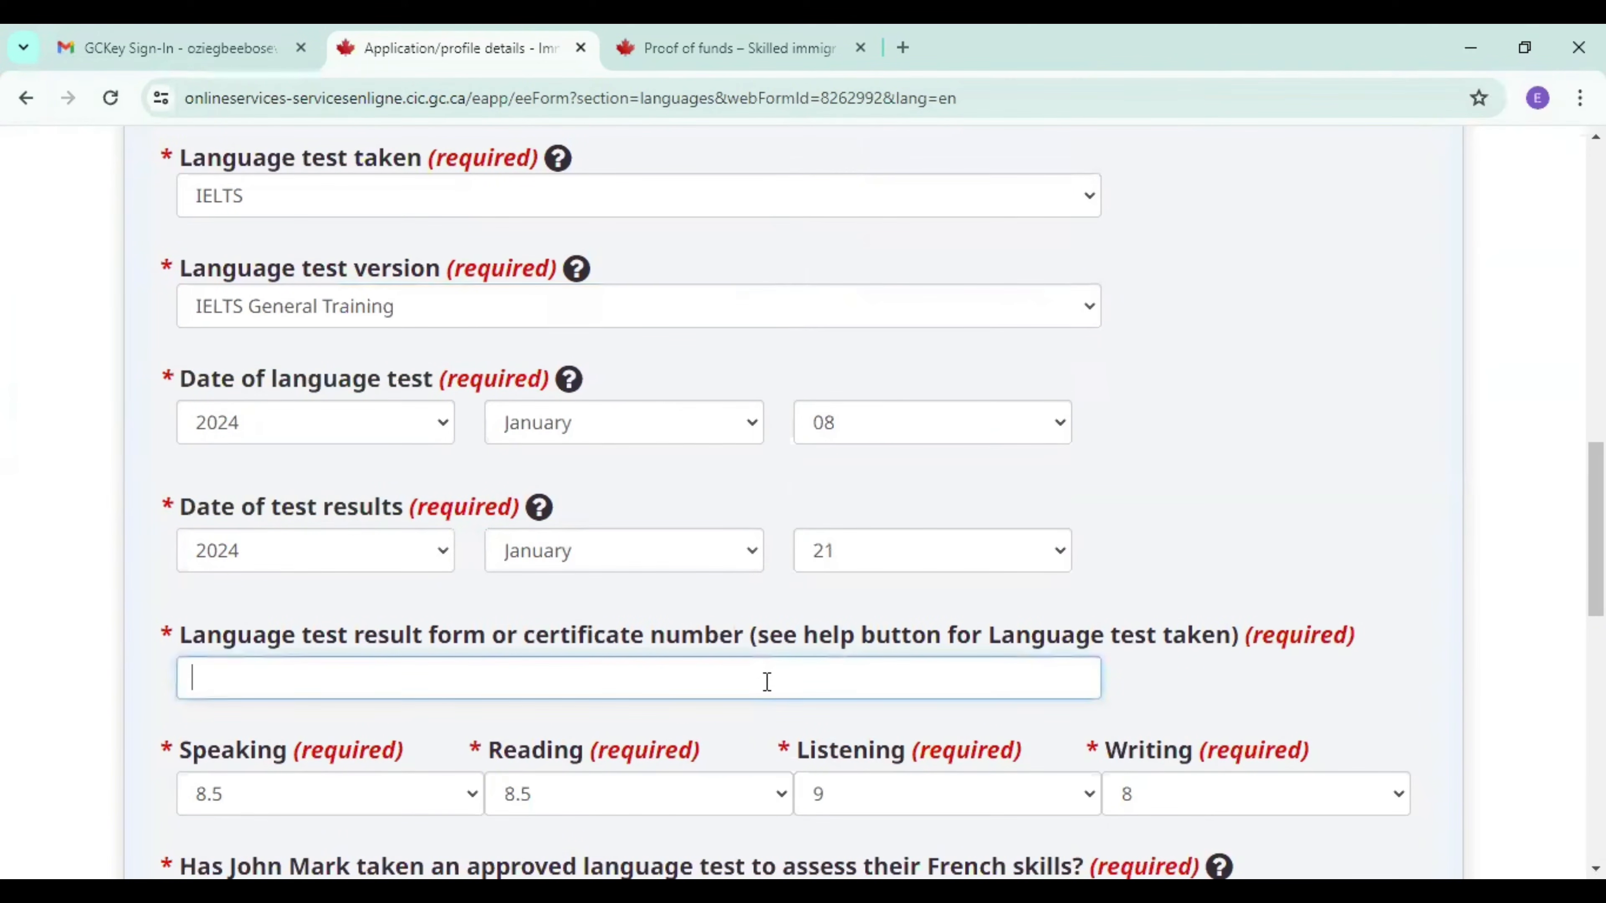
{"action": "type", "text": "NGA1234567890"}
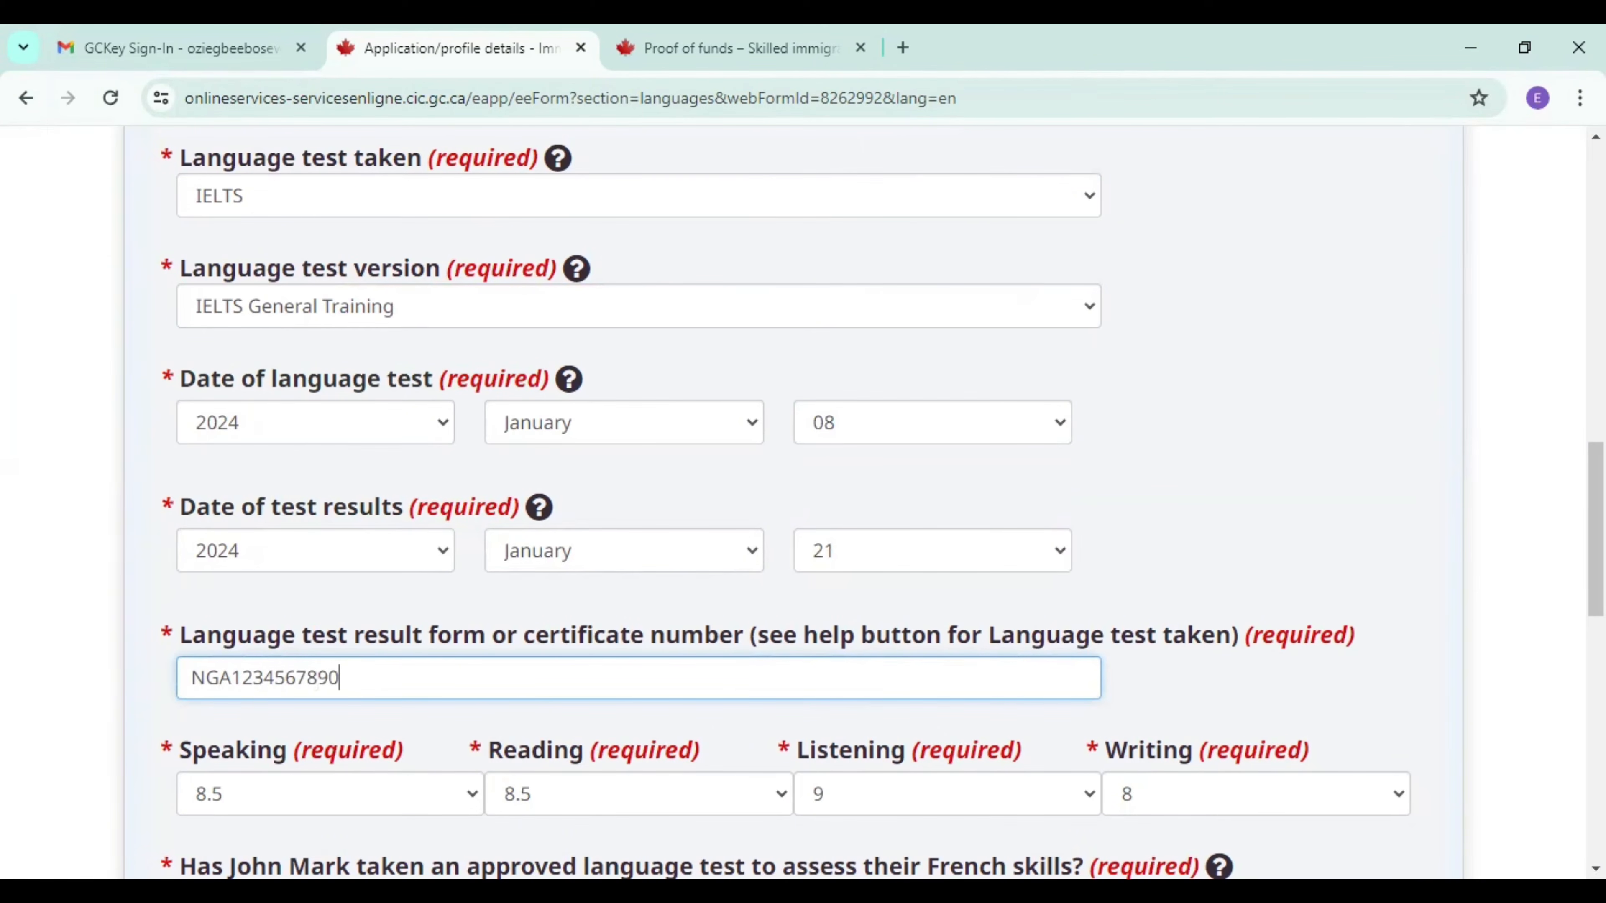
{"action": "scroll", "coordinate": [802, 506], "scroll_direction": "down", "scroll_amount": 5}
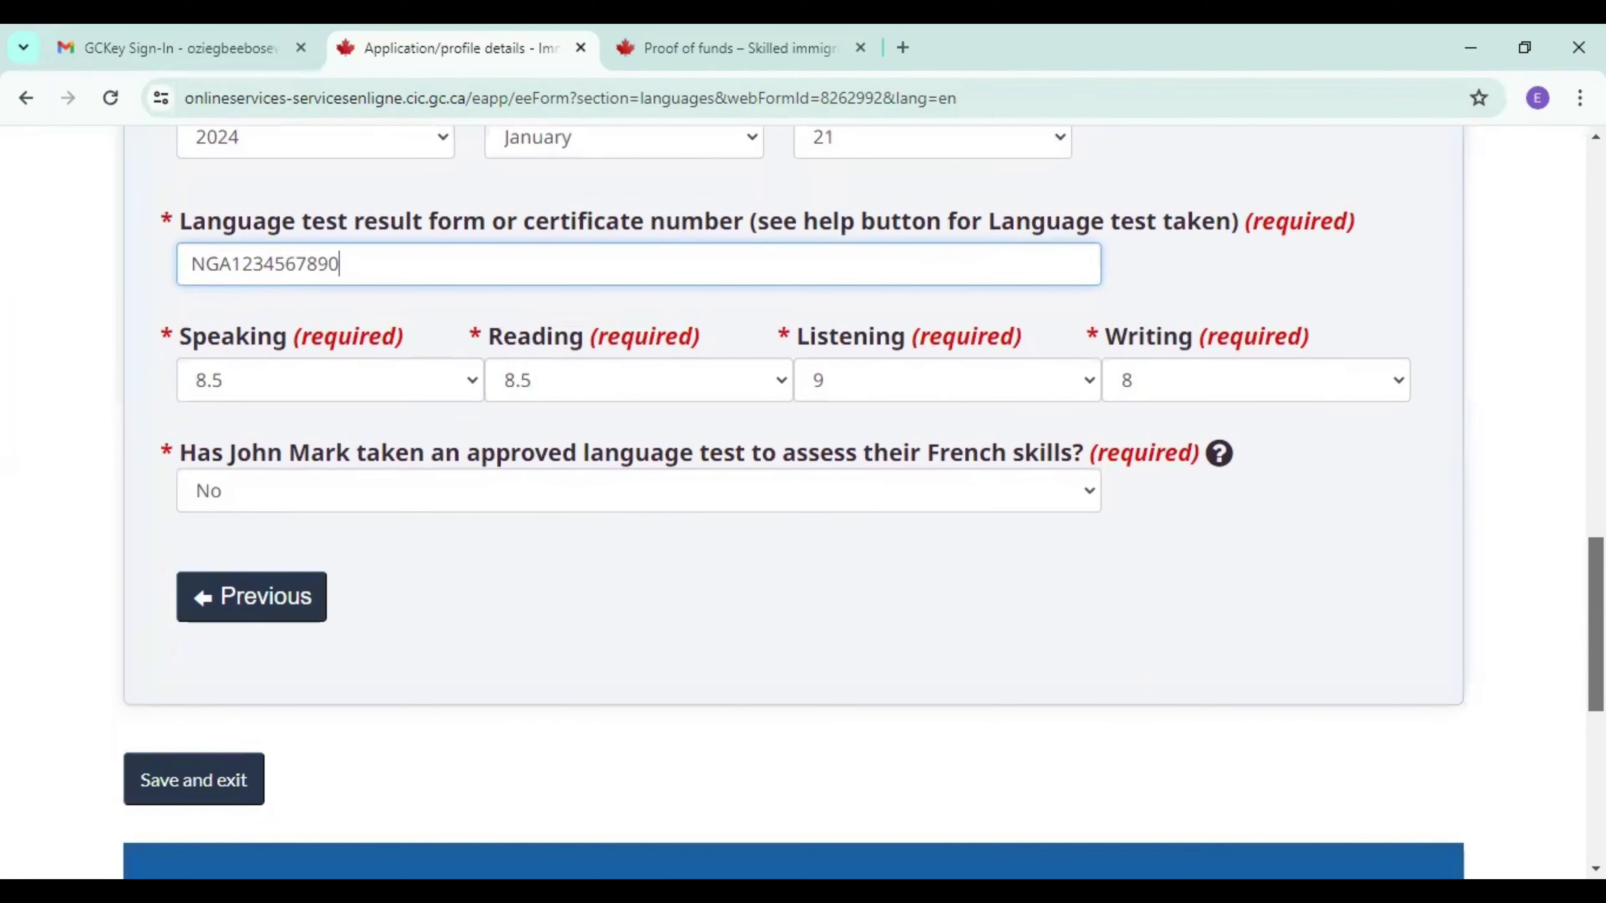
{"action": "left_click_drag", "start_coordinate": [1596, 633], "coordinate": [1596, 637]}
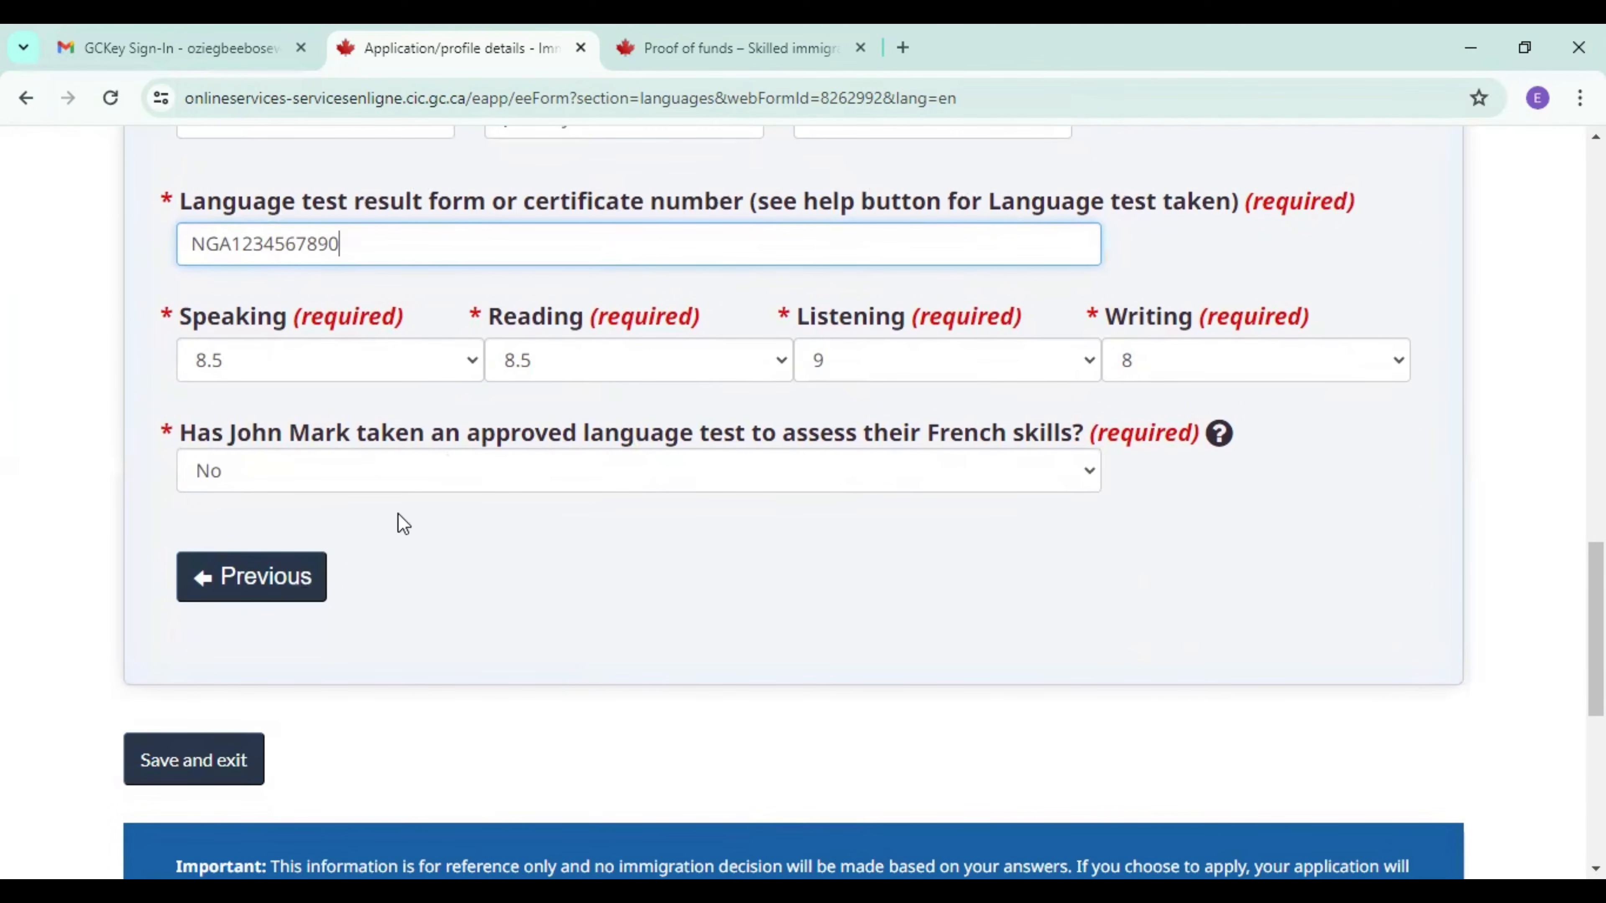
{"action": "left_click", "coordinate": [178, 766]}
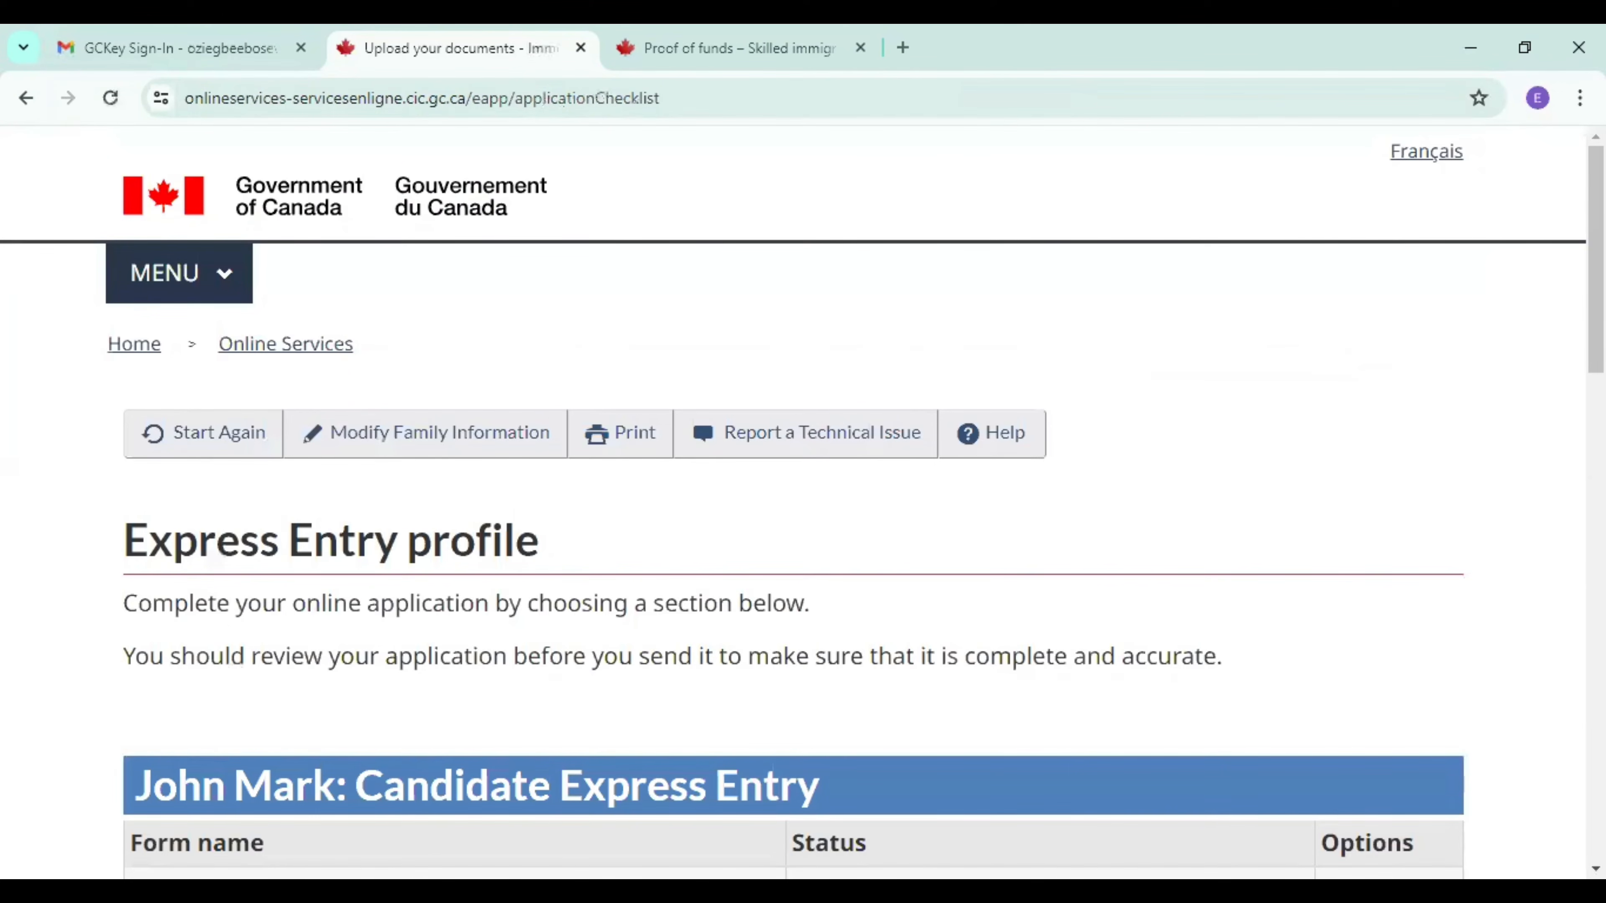
Start the candidate's Application details form from the Express Entry profile checklist.
{"action": "scroll", "coordinate": [803, 506], "scroll_direction": "down", "scroll_amount": 8}
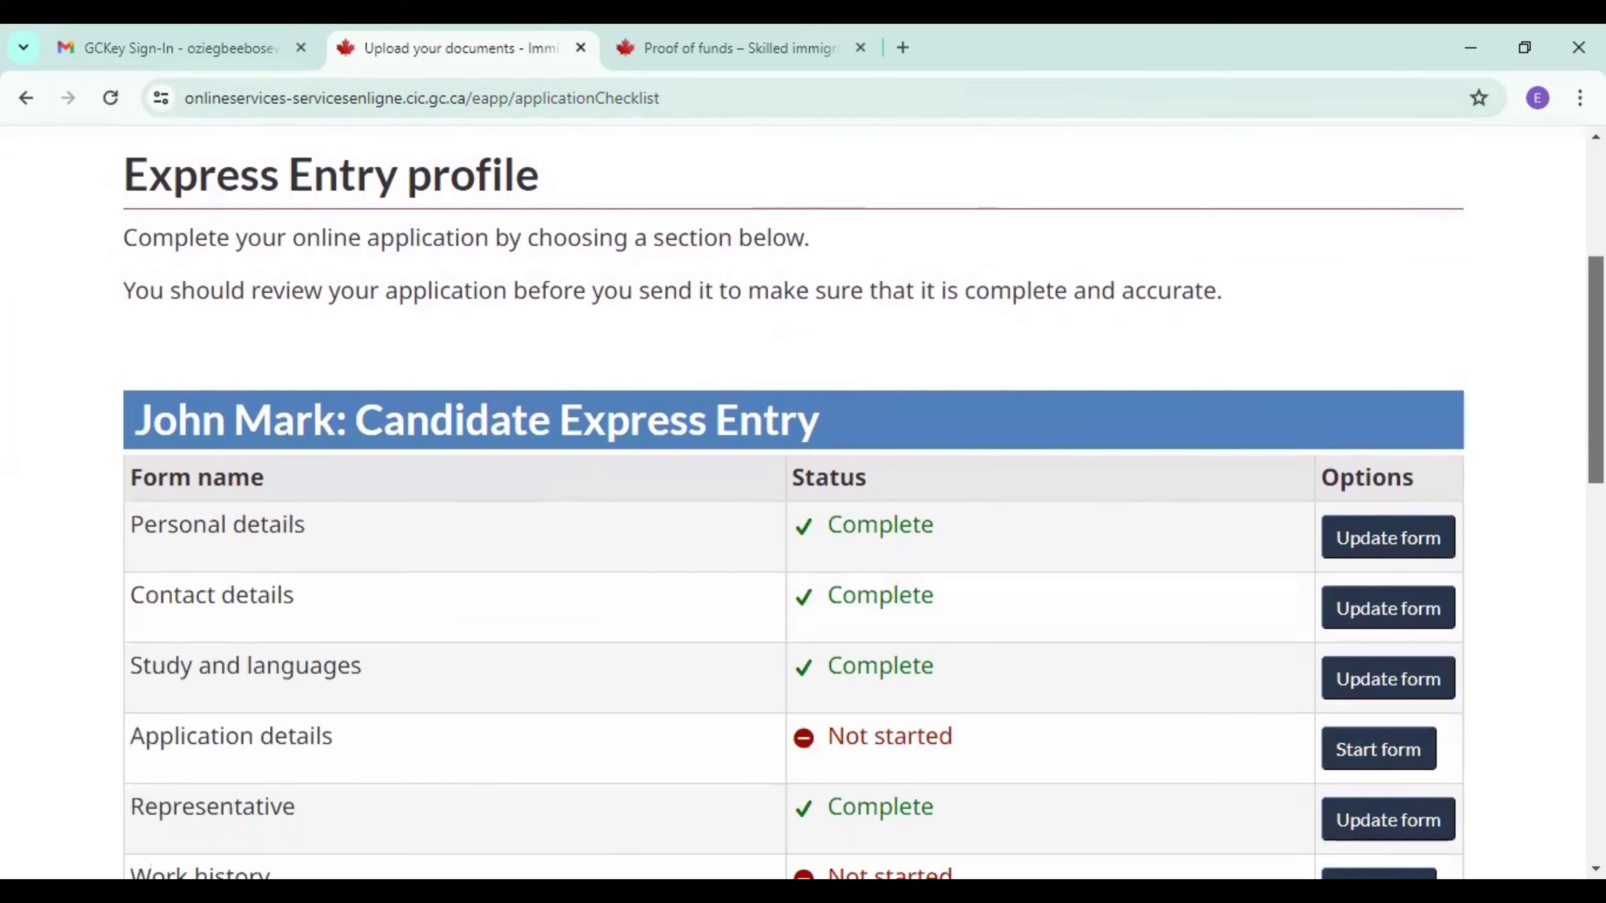
{"action": "scroll", "coordinate": [803, 506], "scroll_direction": "down", "scroll_amount": 1}
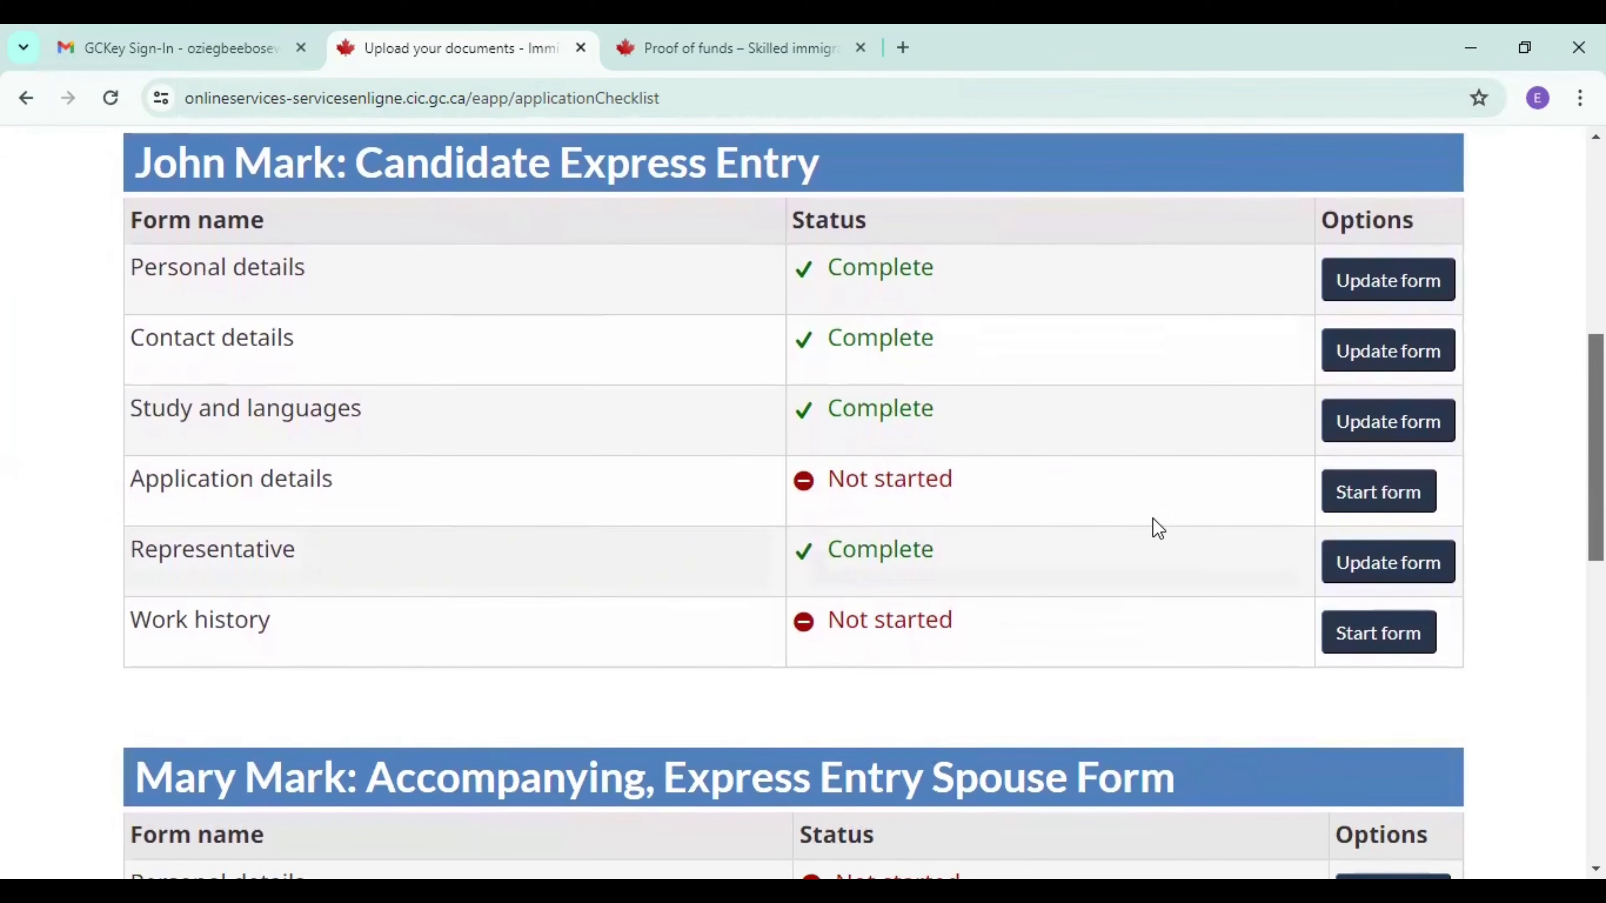
{"action": "left_click", "coordinate": [1366, 506]}
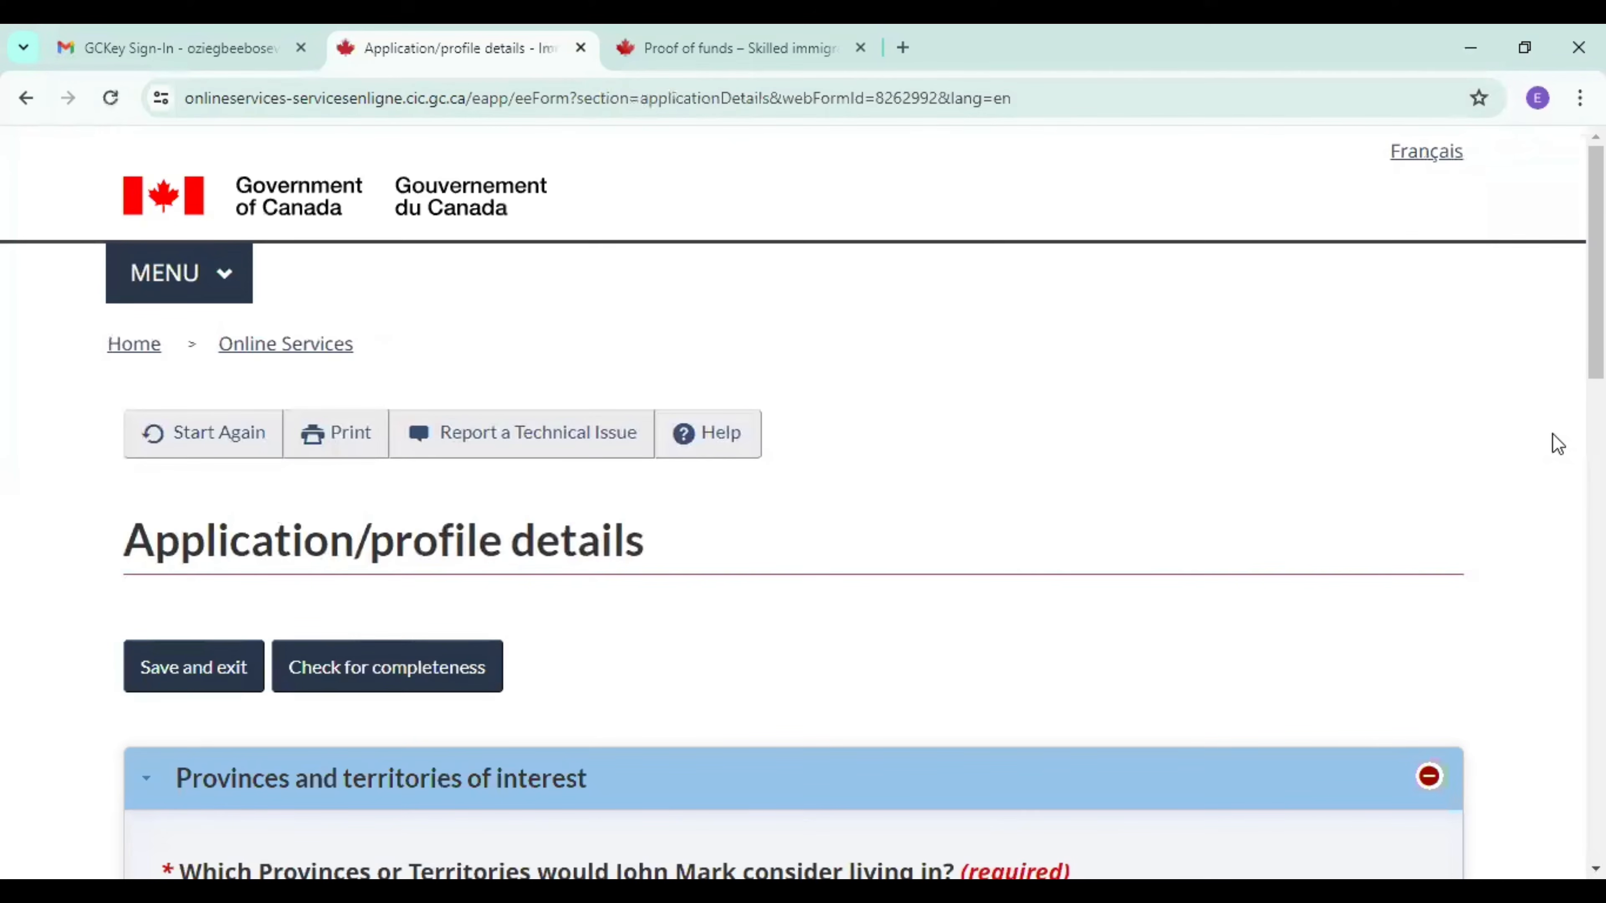
Select every province and territory the candidate would consider living in, including the All Provinces and Territories option.
{"action": "scroll", "coordinate": [803, 506], "scroll_direction": "down", "scroll_amount": 7}
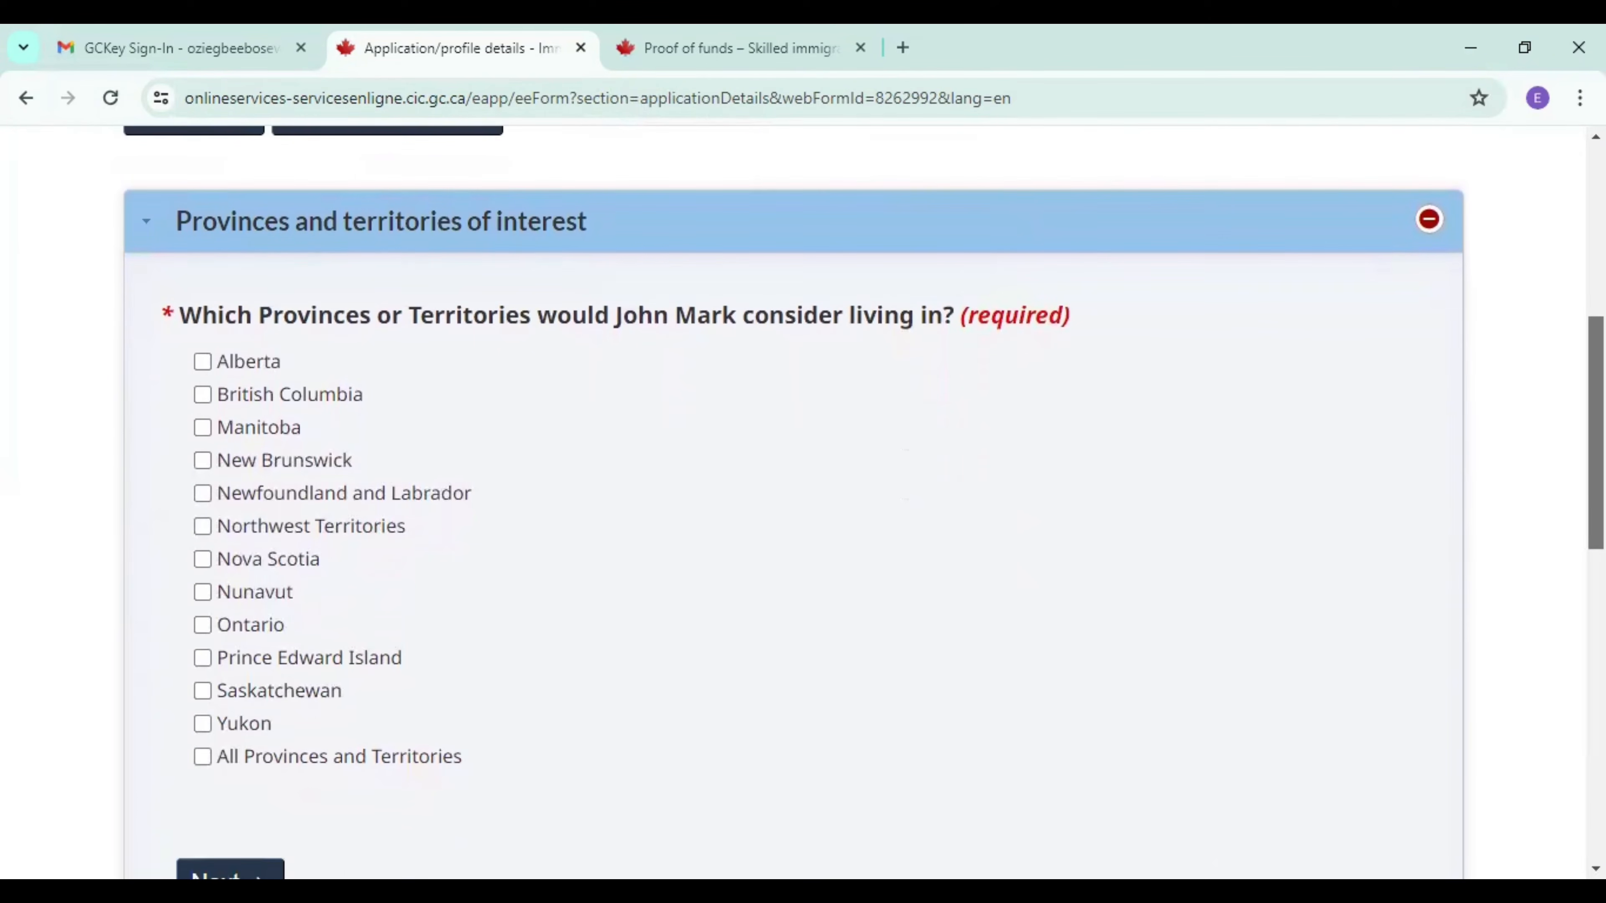
{"action": "scroll", "coordinate": [803, 505], "scroll_direction": "down", "scroll_amount": 1}
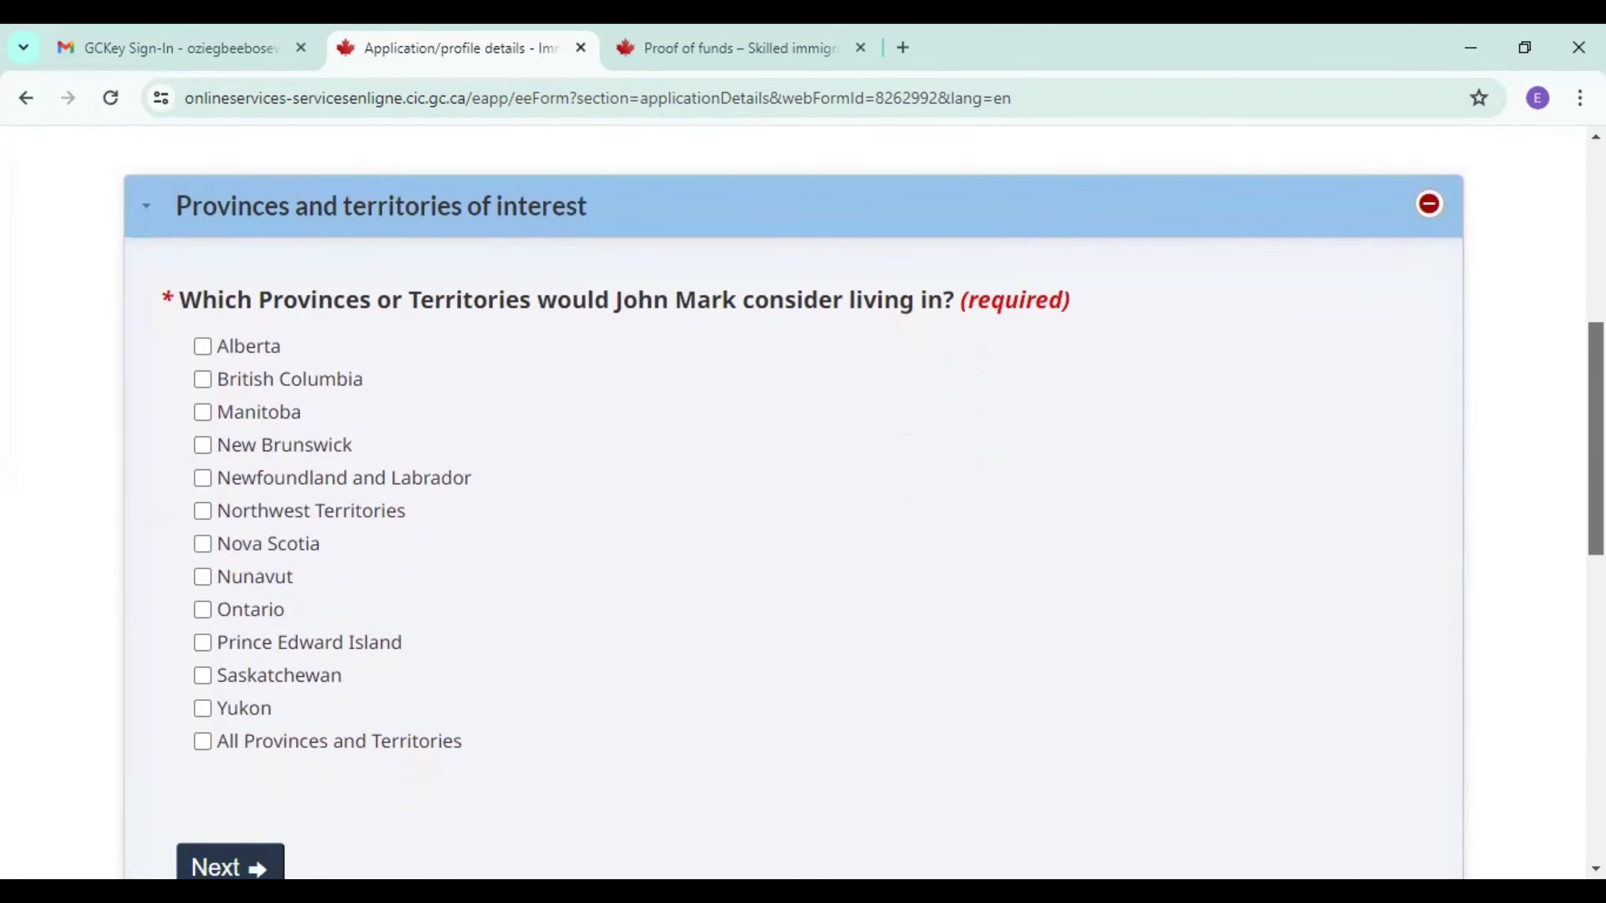
{"action": "scroll", "coordinate": [688, 242], "scroll_direction": "down", "scroll_amount": 1}
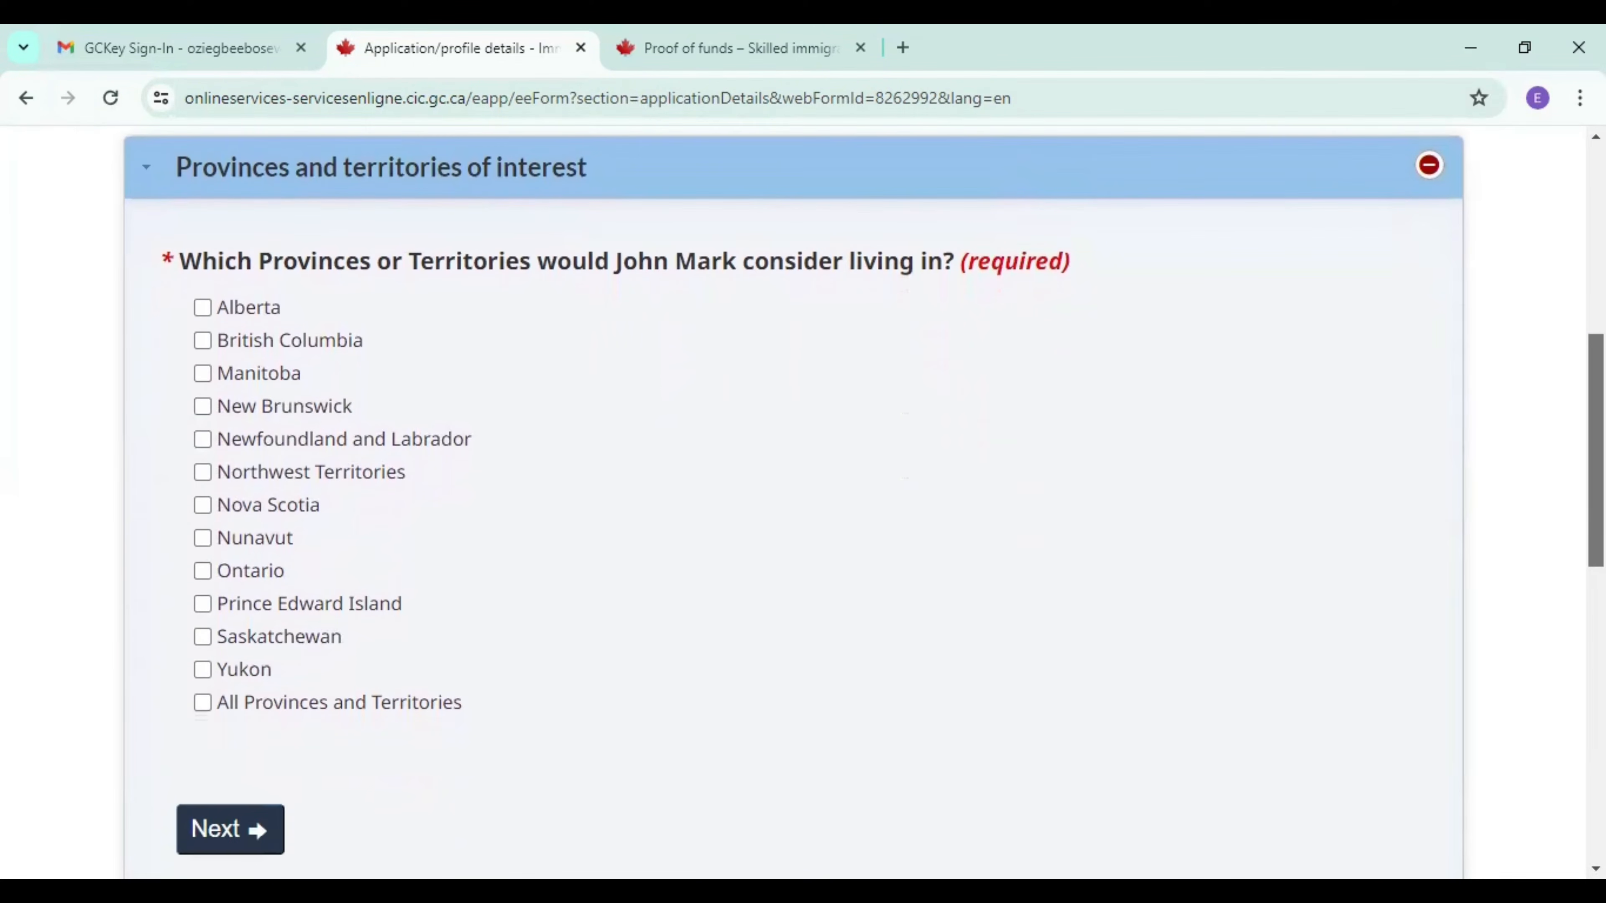
{"action": "left_click", "coordinate": [207, 304]}
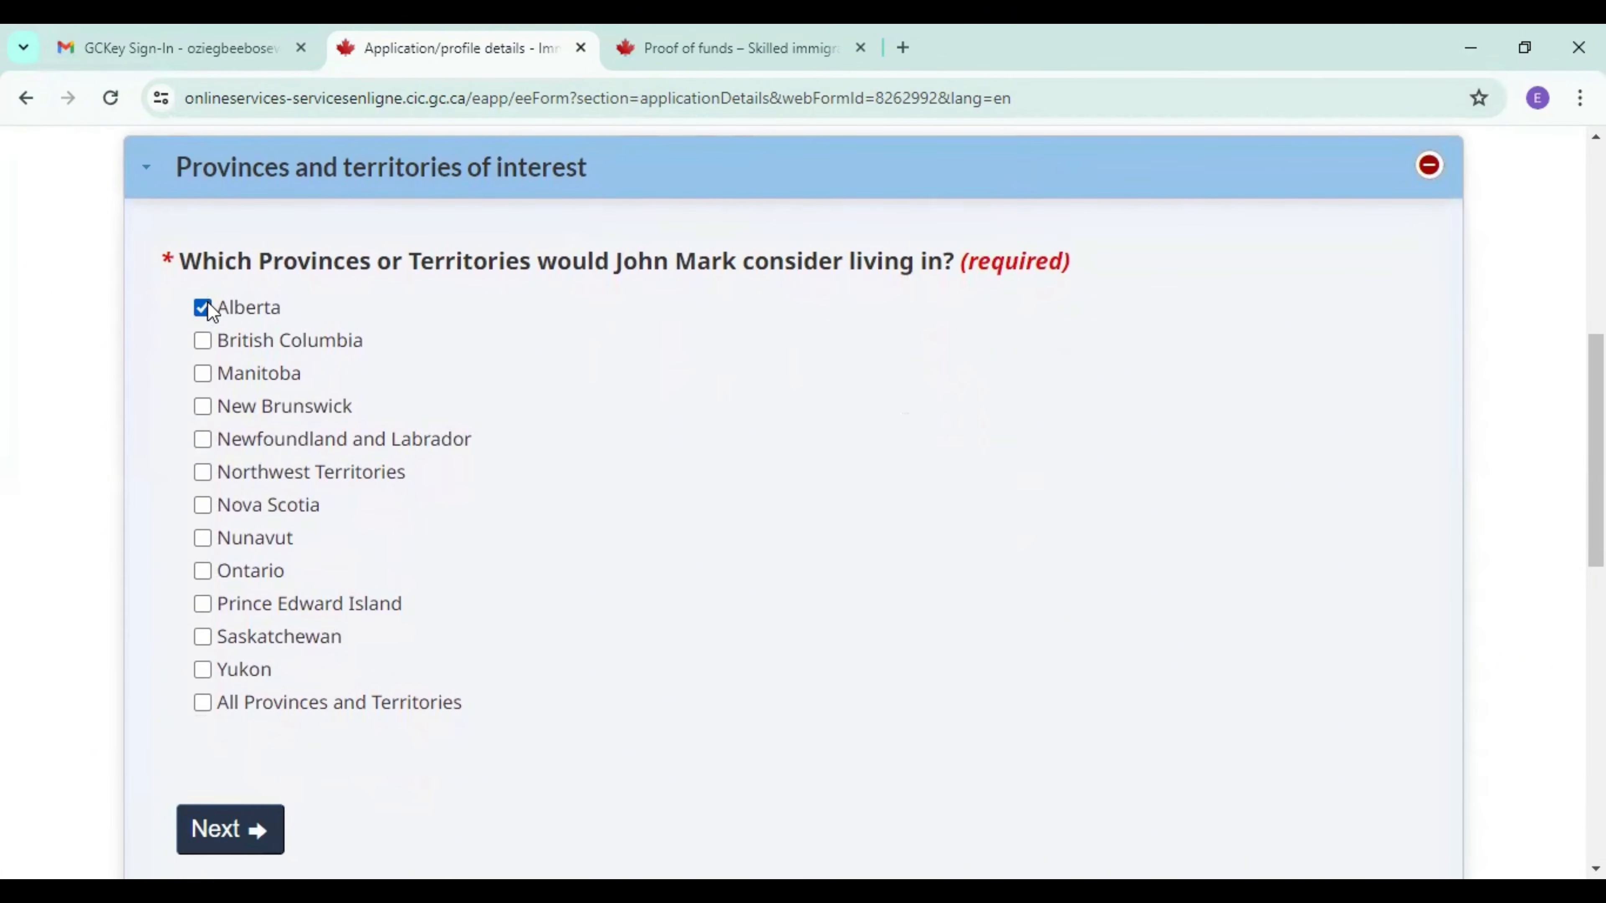
{"action": "left_click", "coordinate": [199, 343]}
{"action": "left_click", "coordinate": [201, 377]}
{"action": "left_click", "coordinate": [204, 411]}
{"action": "left_click", "coordinate": [201, 475]}
{"action": "left_click", "coordinate": [203, 505]}
{"action": "left_click", "coordinate": [202, 538]}
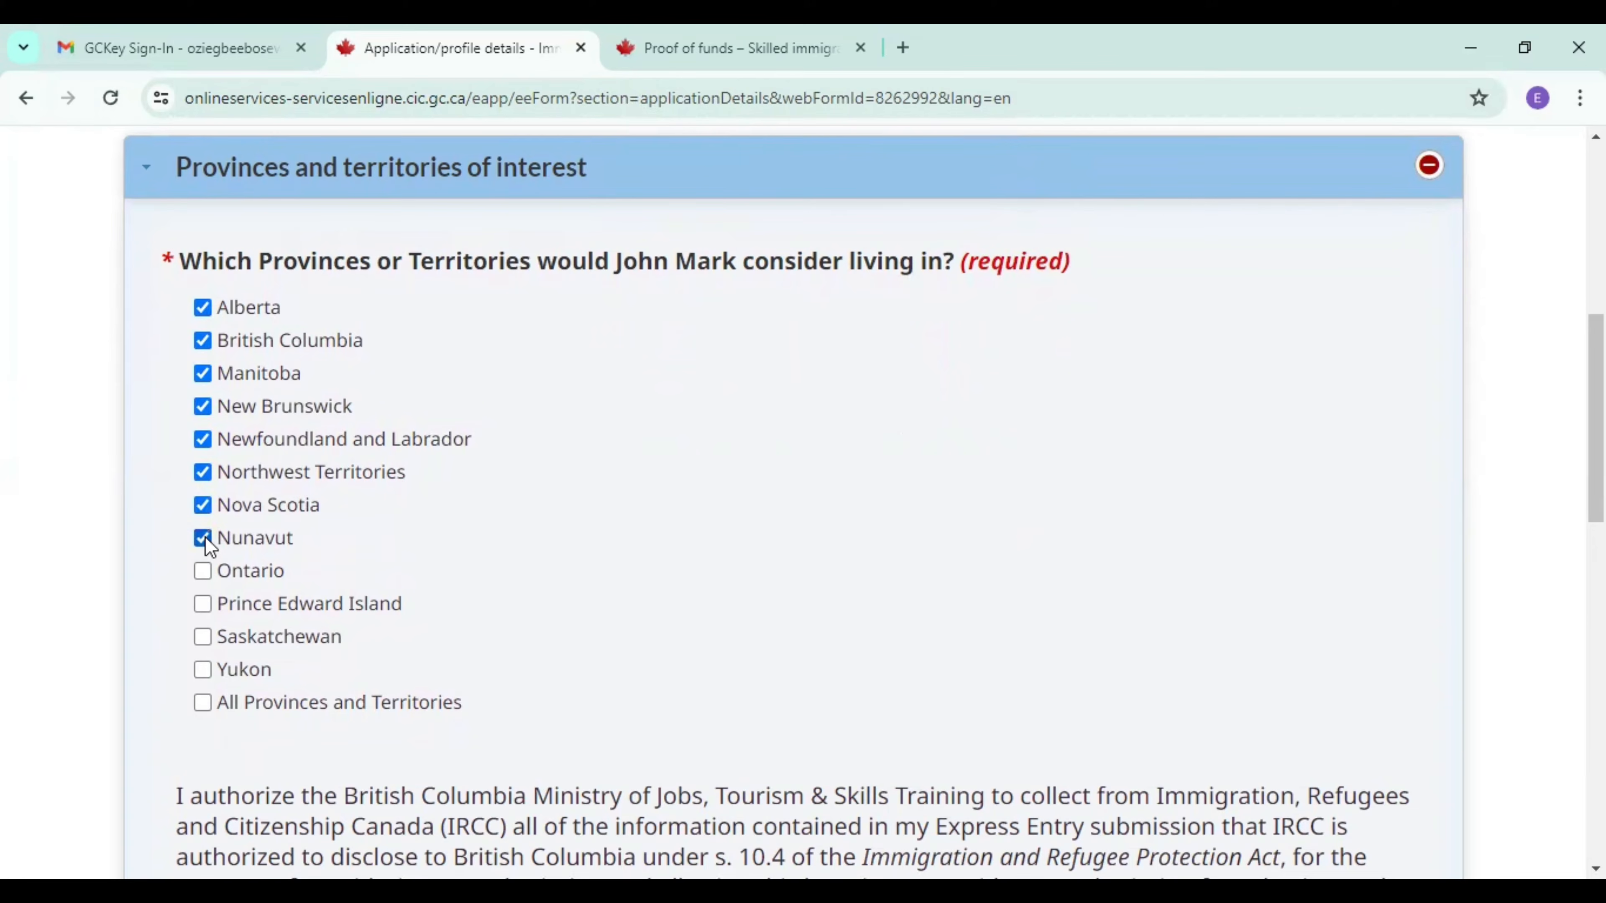
{"action": "left_click", "coordinate": [203, 572]}
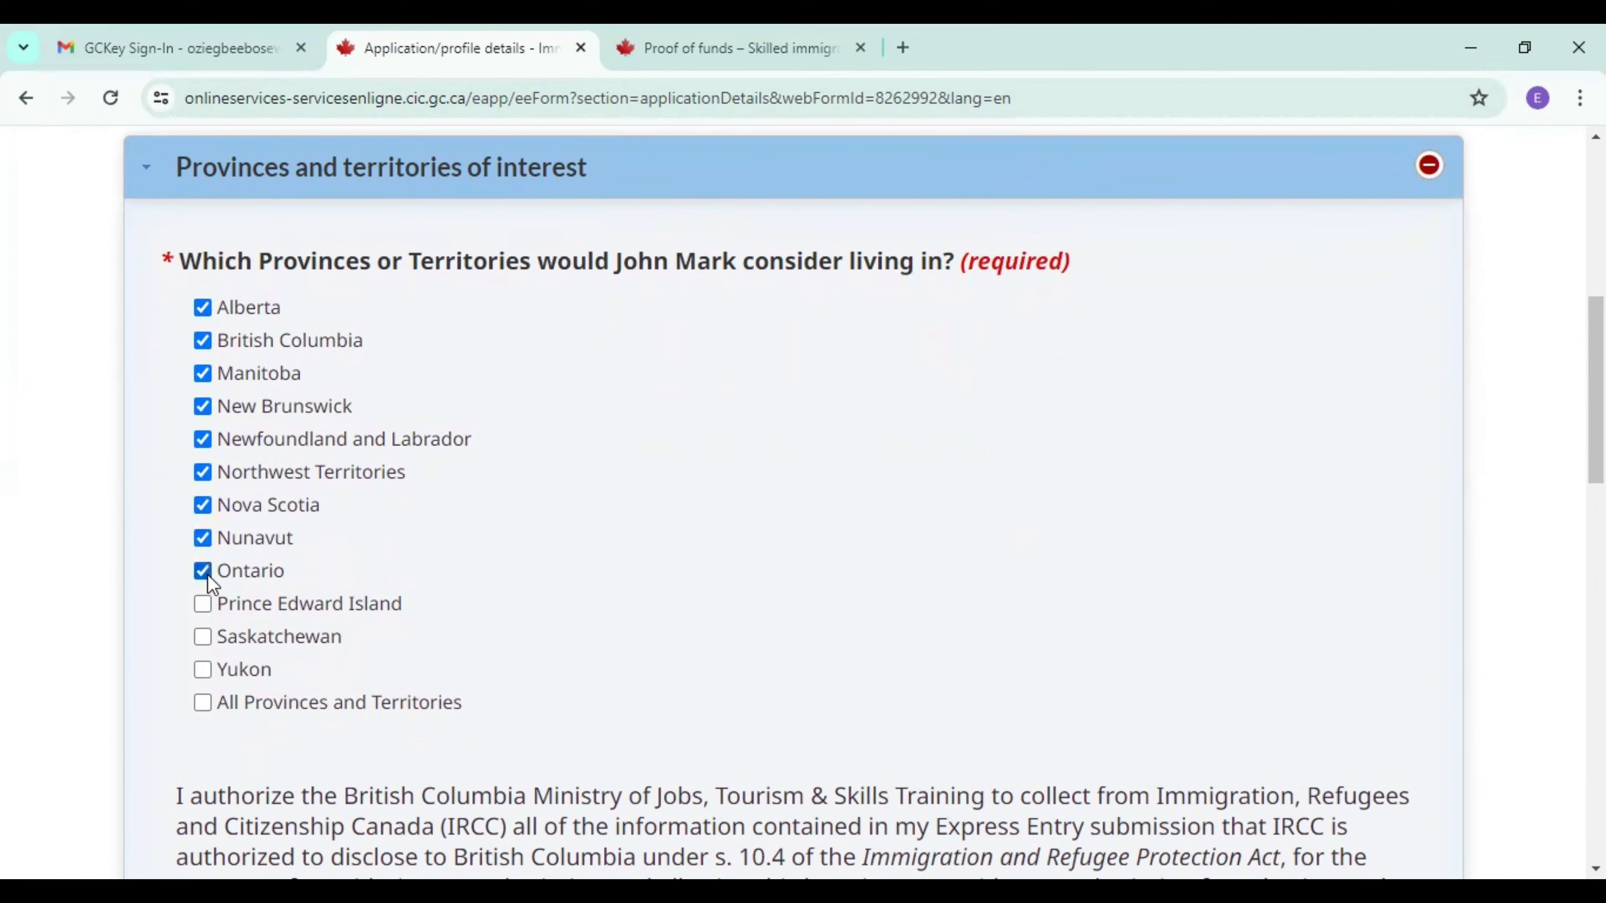
{"action": "left_click", "coordinate": [203, 606]}
{"action": "left_click", "coordinate": [207, 650]}
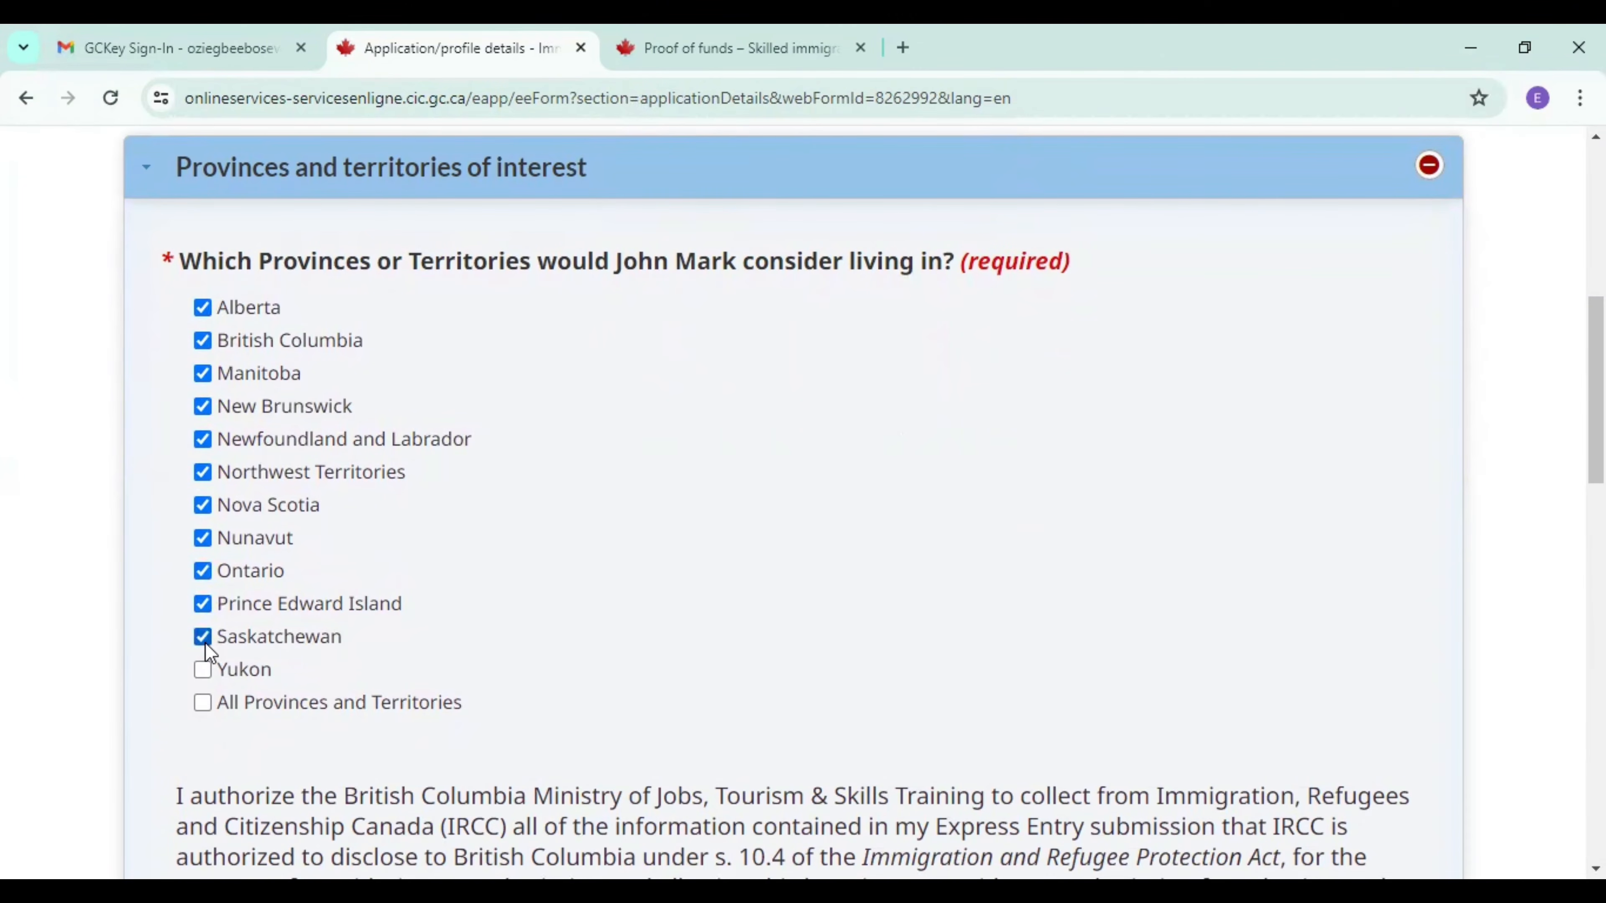
{"action": "left_click", "coordinate": [201, 673]}
{"action": "left_click", "coordinate": [201, 703]}
Answer Yes to both the British Columbia and the Ontario information-sharing authorizations.
{"action": "scroll", "coordinate": [1596, 390], "scroll_direction": "down", "scroll_amount": 7}
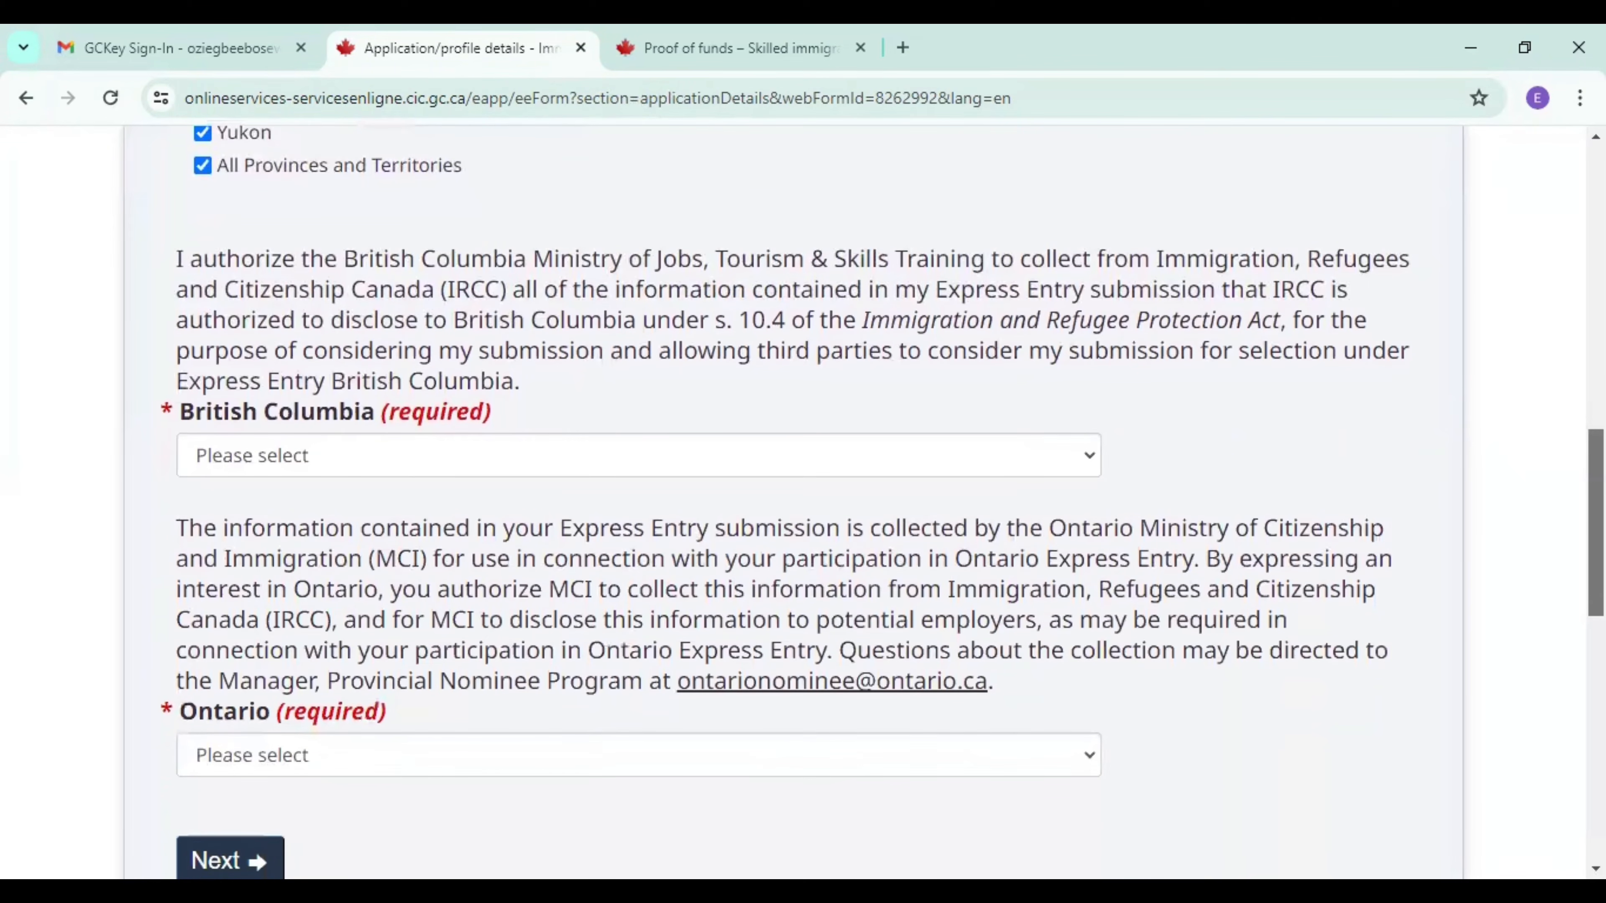
{"action": "scroll", "coordinate": [1596, 390], "scroll_direction": "down", "scroll_amount": 1}
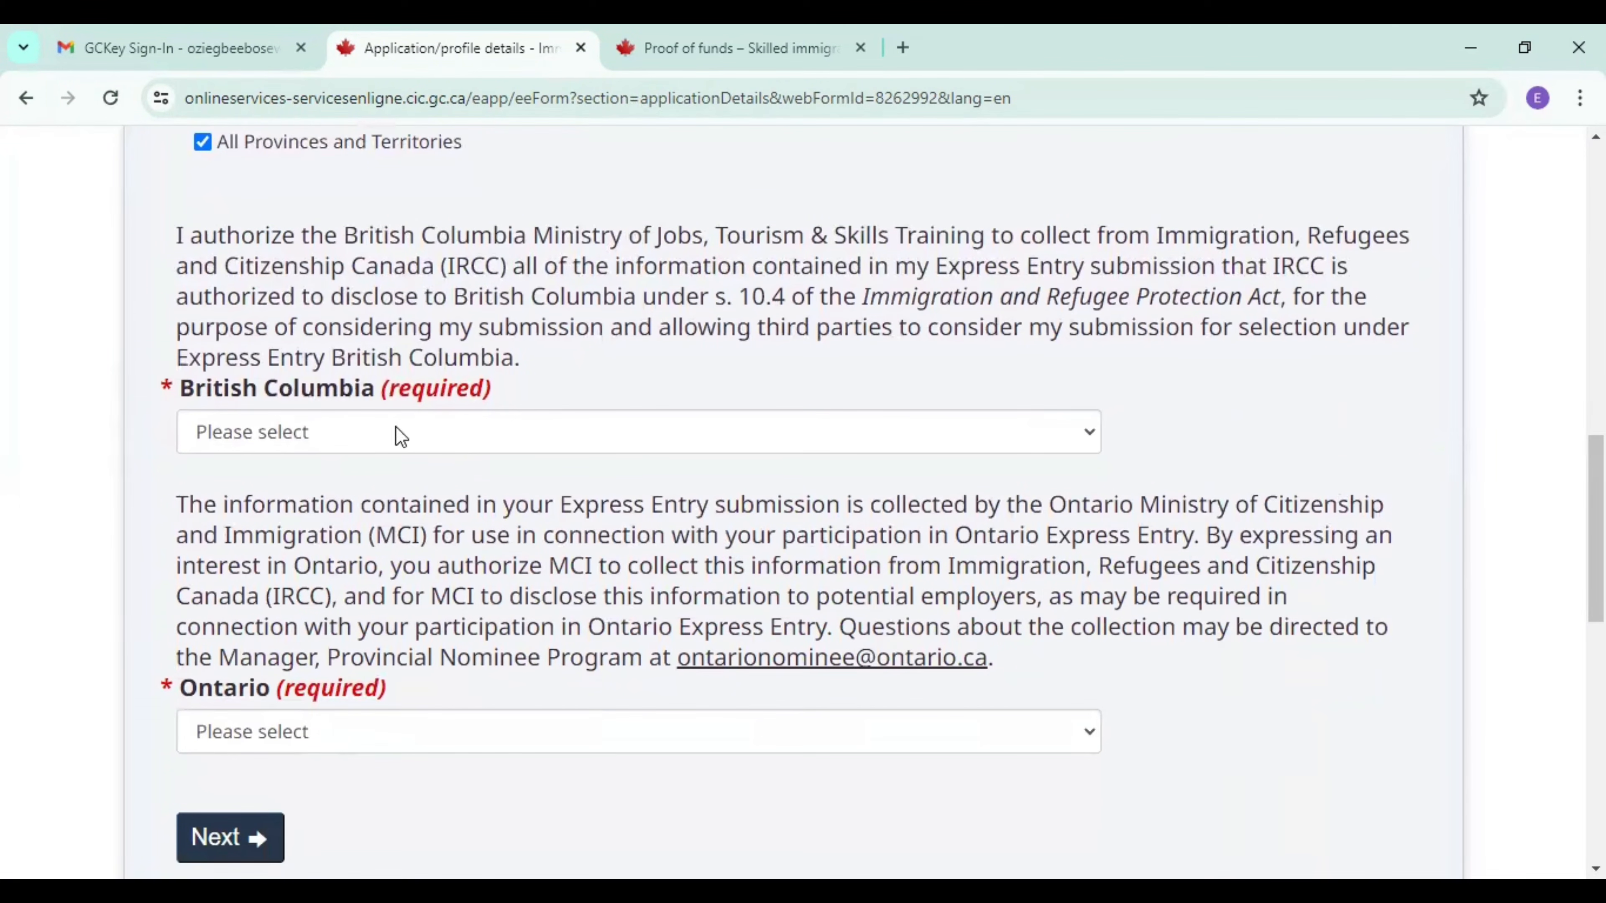
{"action": "left_click", "coordinate": [478, 445]}
{"action": "left_click", "coordinate": [424, 490]}
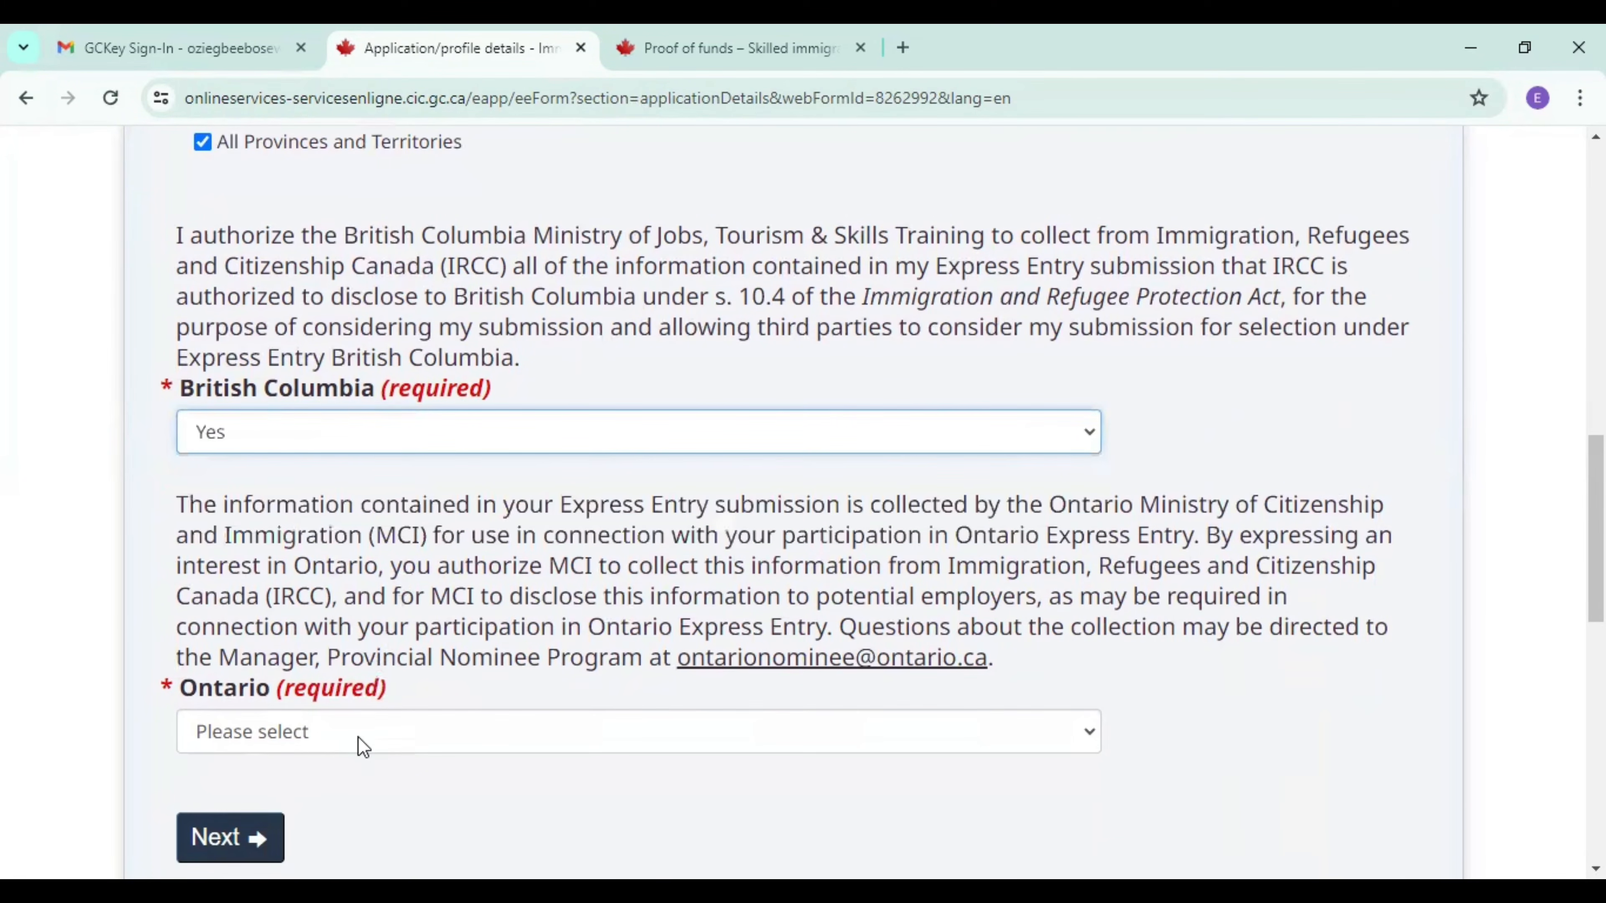
{"action": "left_click", "coordinate": [345, 747]}
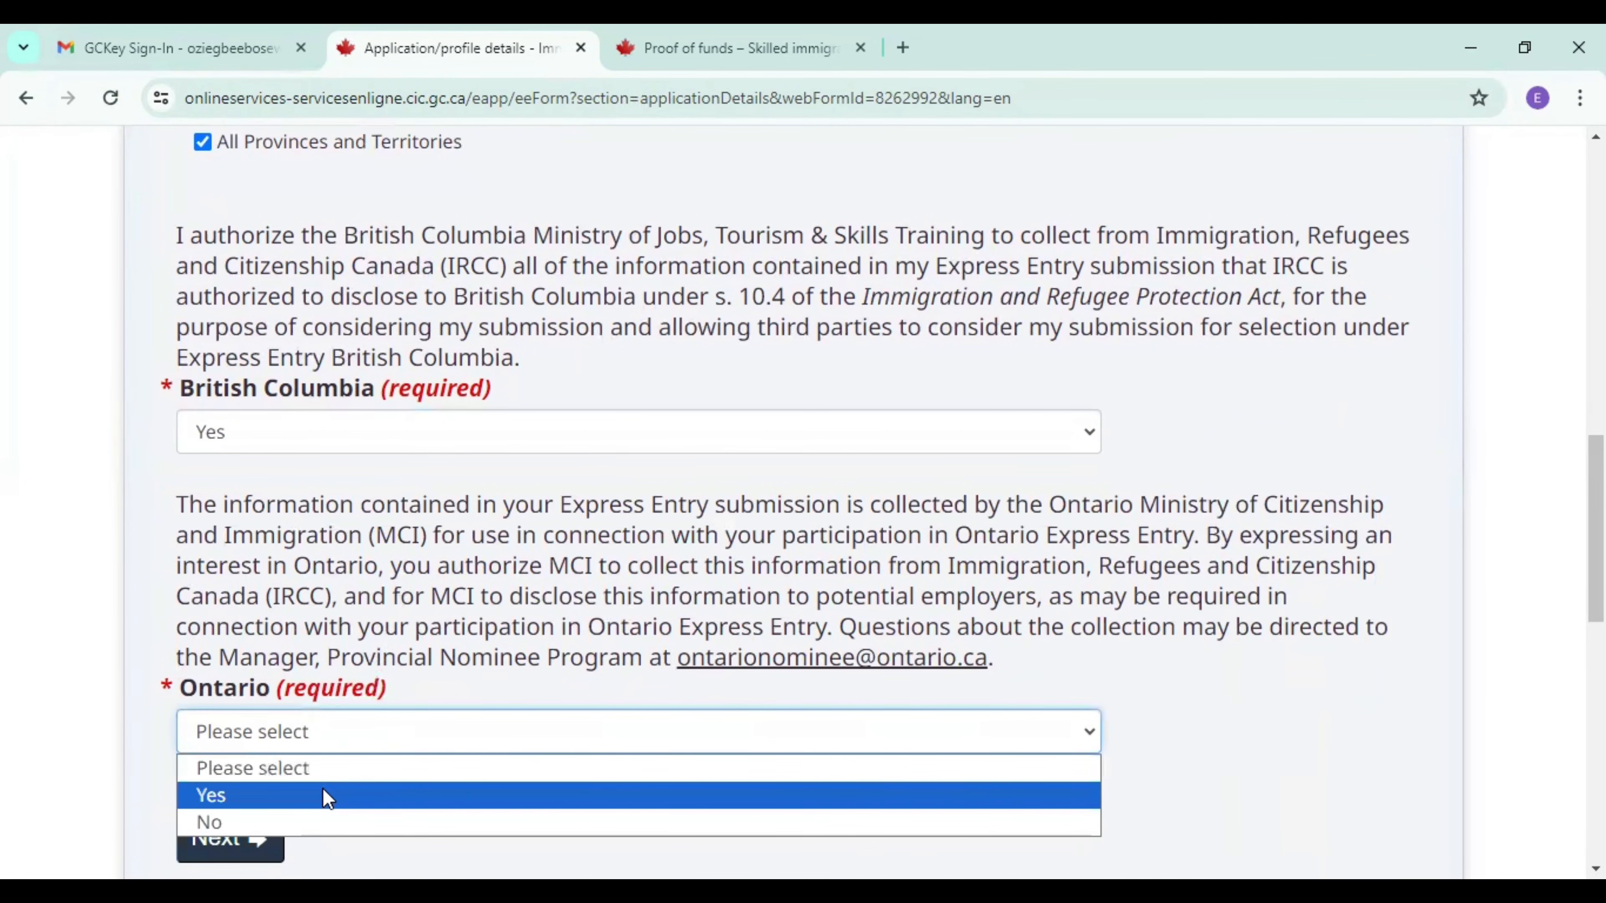
{"action": "left_click", "coordinate": [327, 798]}
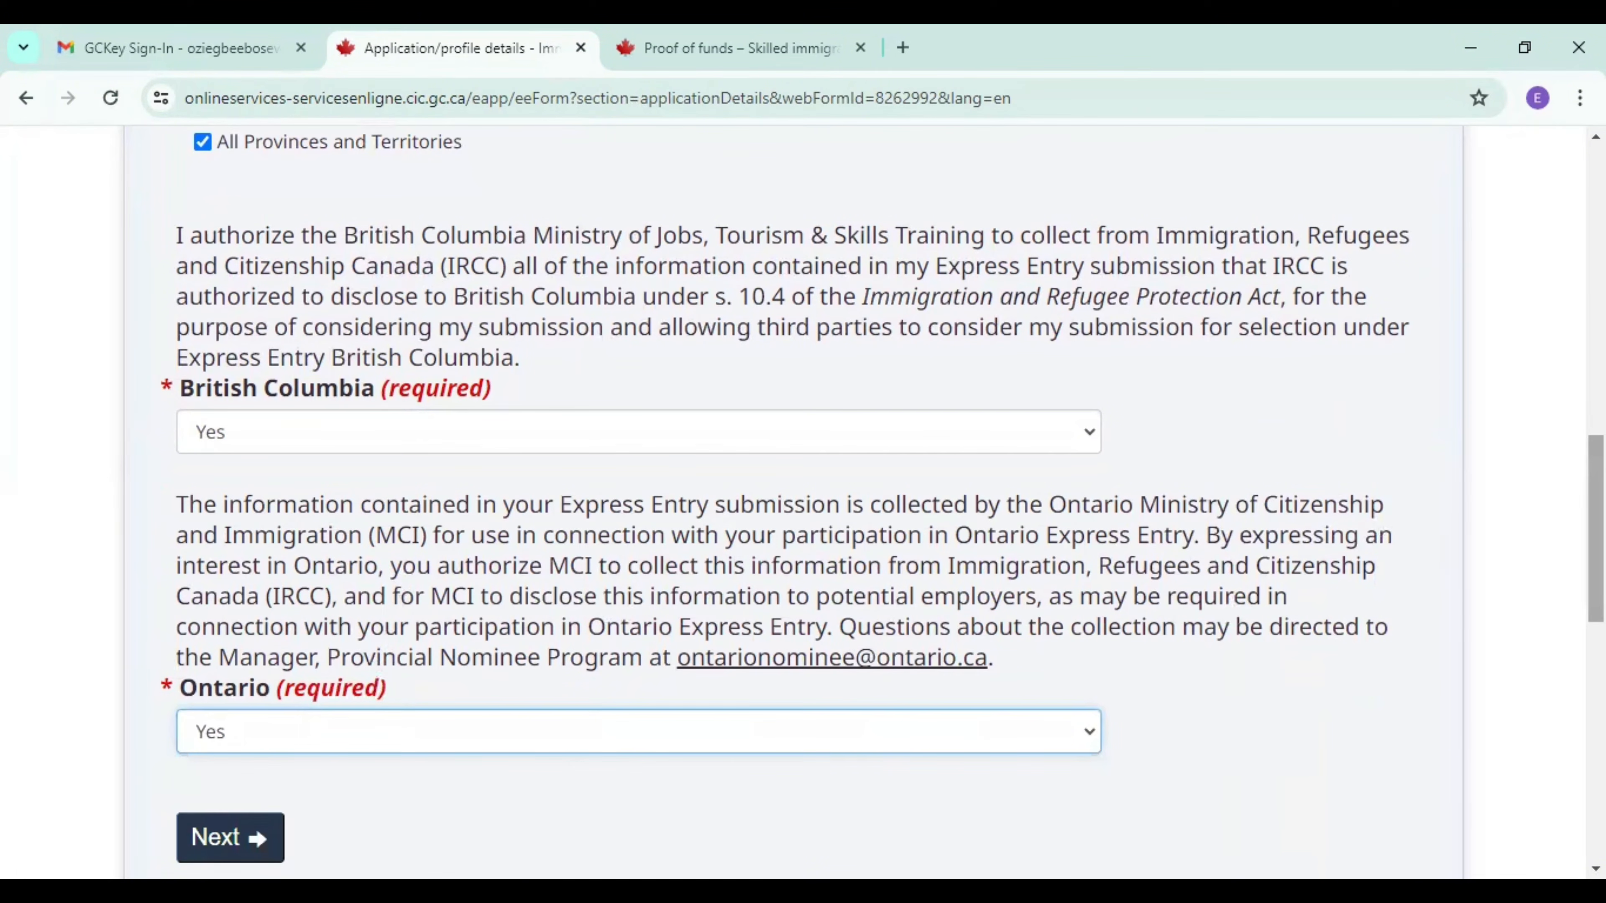
In the Nomination and selection section, answer No to having received a nomination certificate, and save and exit the form.
{"action": "left_click_drag", "start_coordinate": [1597, 529], "coordinate": [1597, 607]}
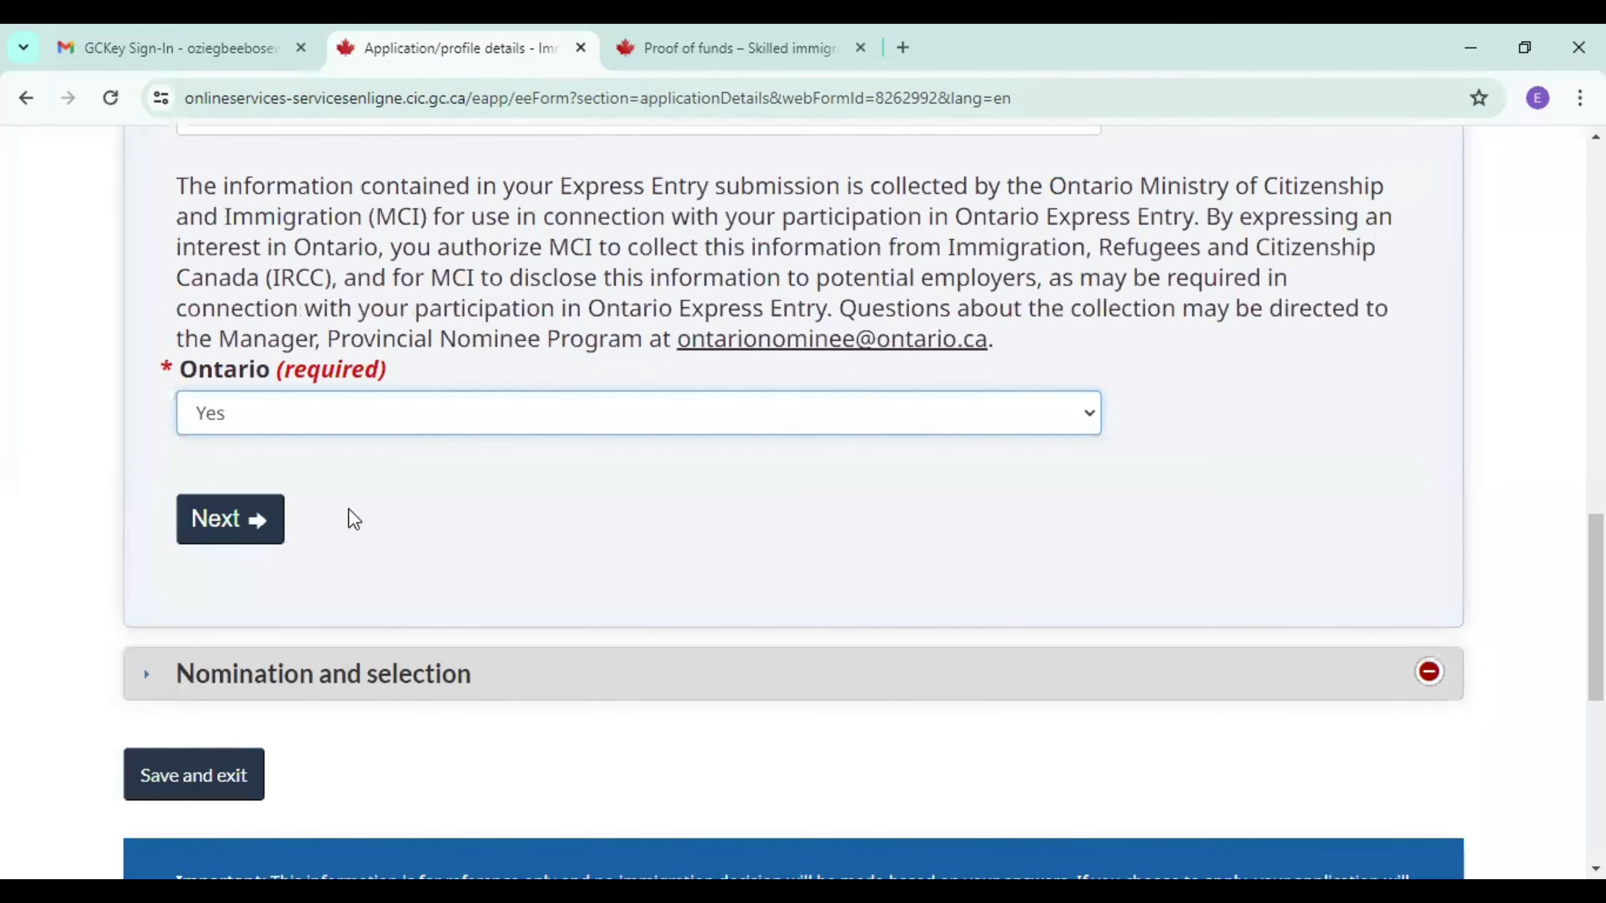
{"action": "left_click", "coordinate": [259, 528]}
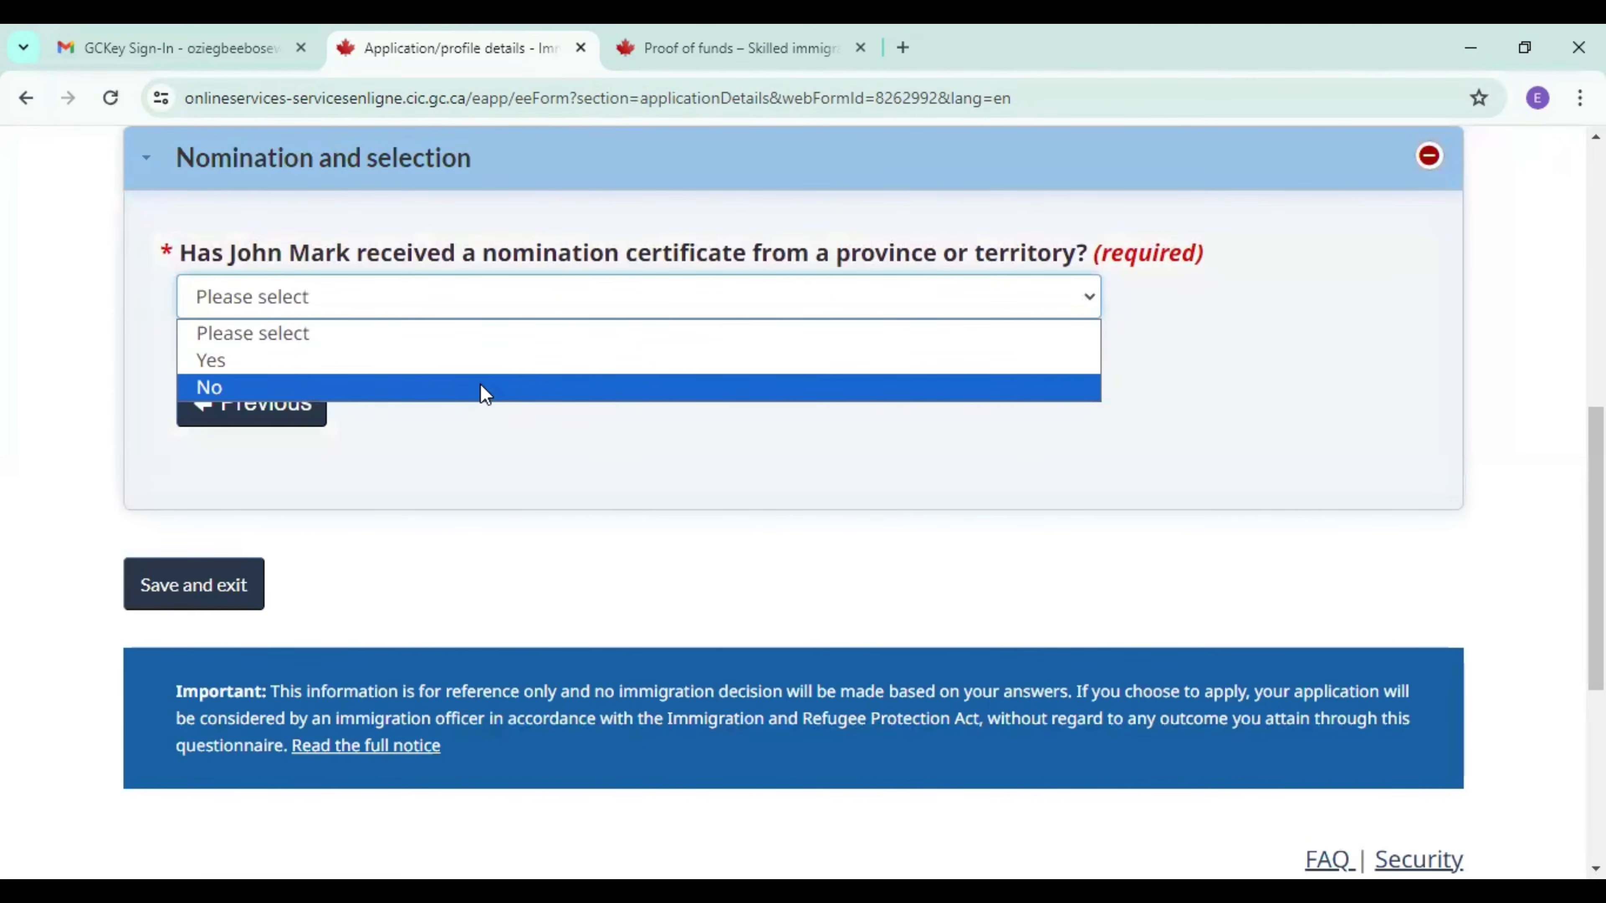
{"action": "left_click", "coordinate": [485, 389]}
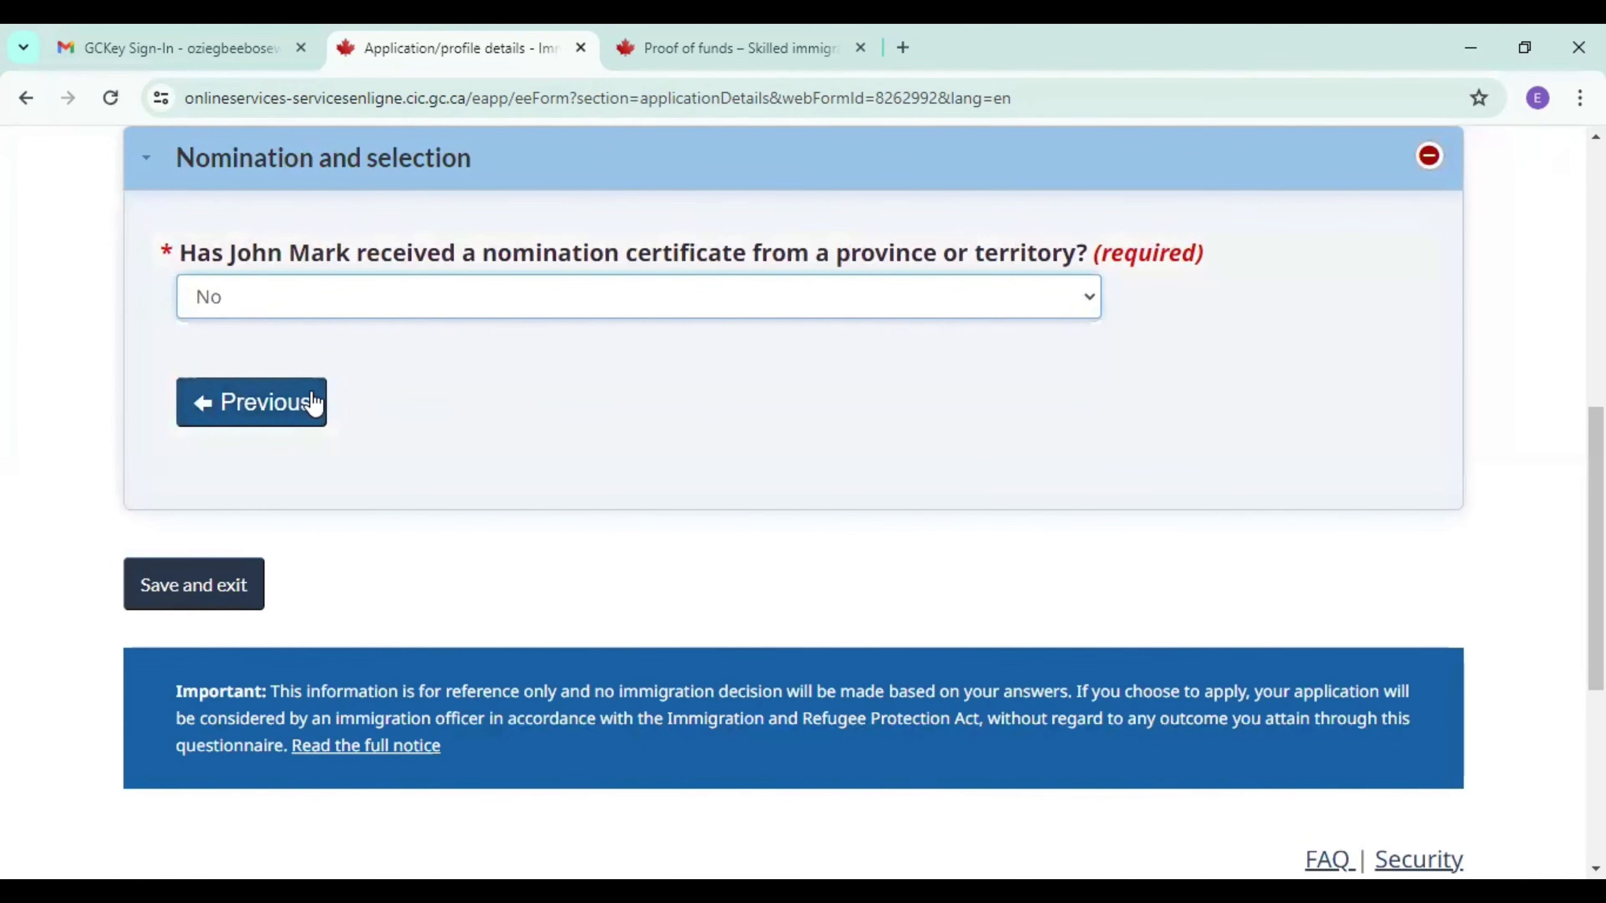
{"action": "left_click", "coordinate": [227, 593]}
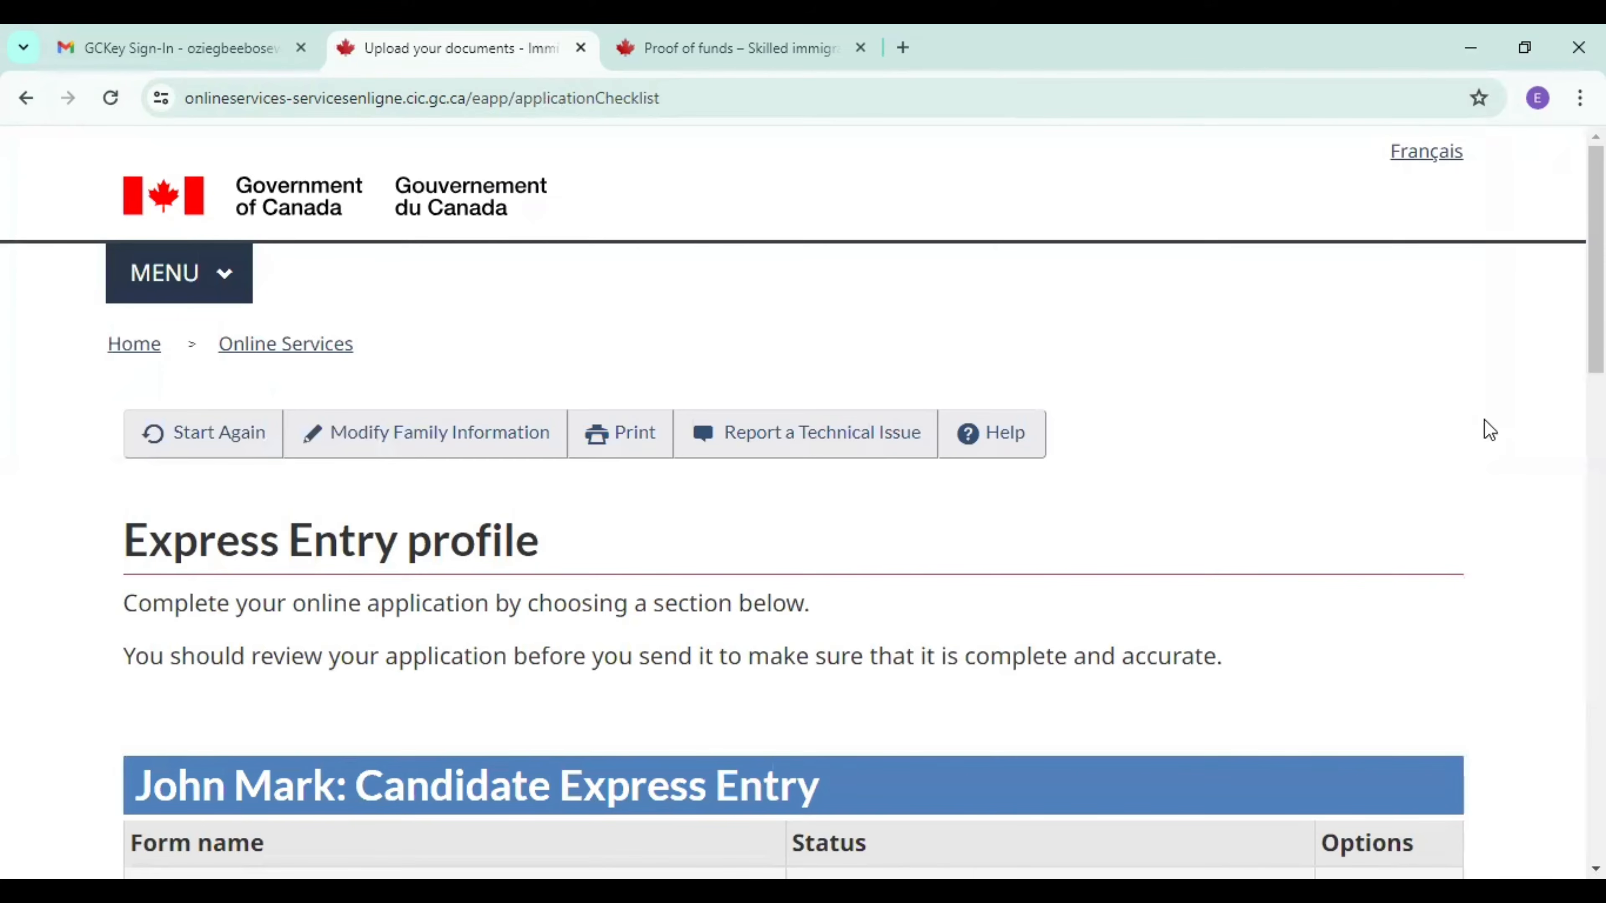
Start the candidate's Work history form from the Express Entry profile checklist.
{"action": "scroll", "coordinate": [1366, 460], "scroll_direction": "down", "scroll_amount": 10}
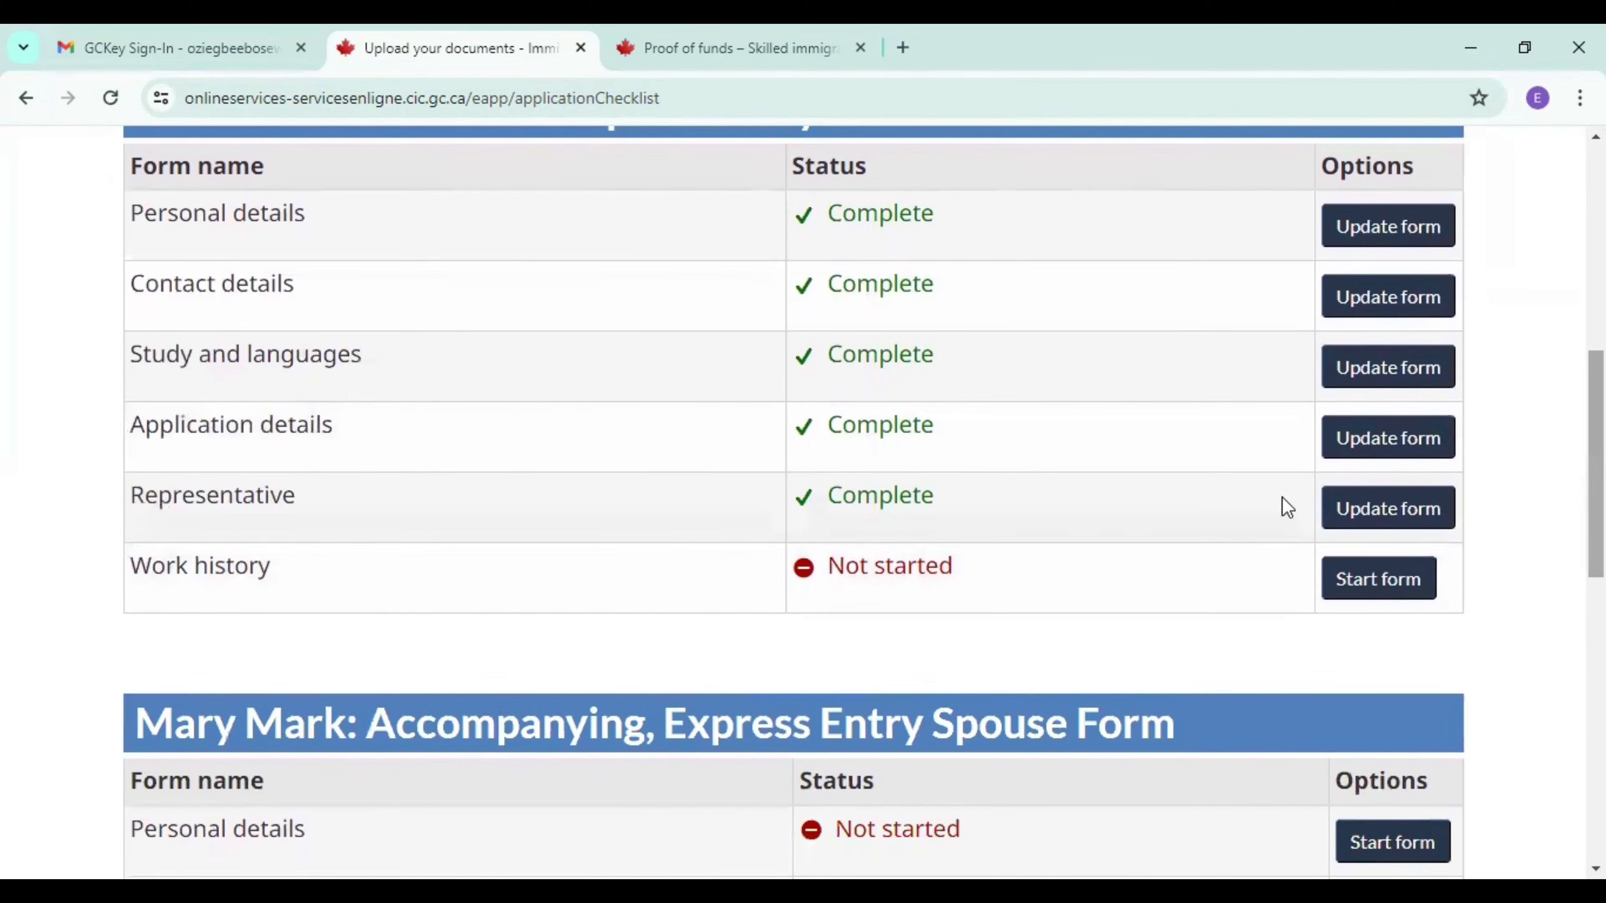
{"action": "left_click", "coordinate": [1380, 589]}
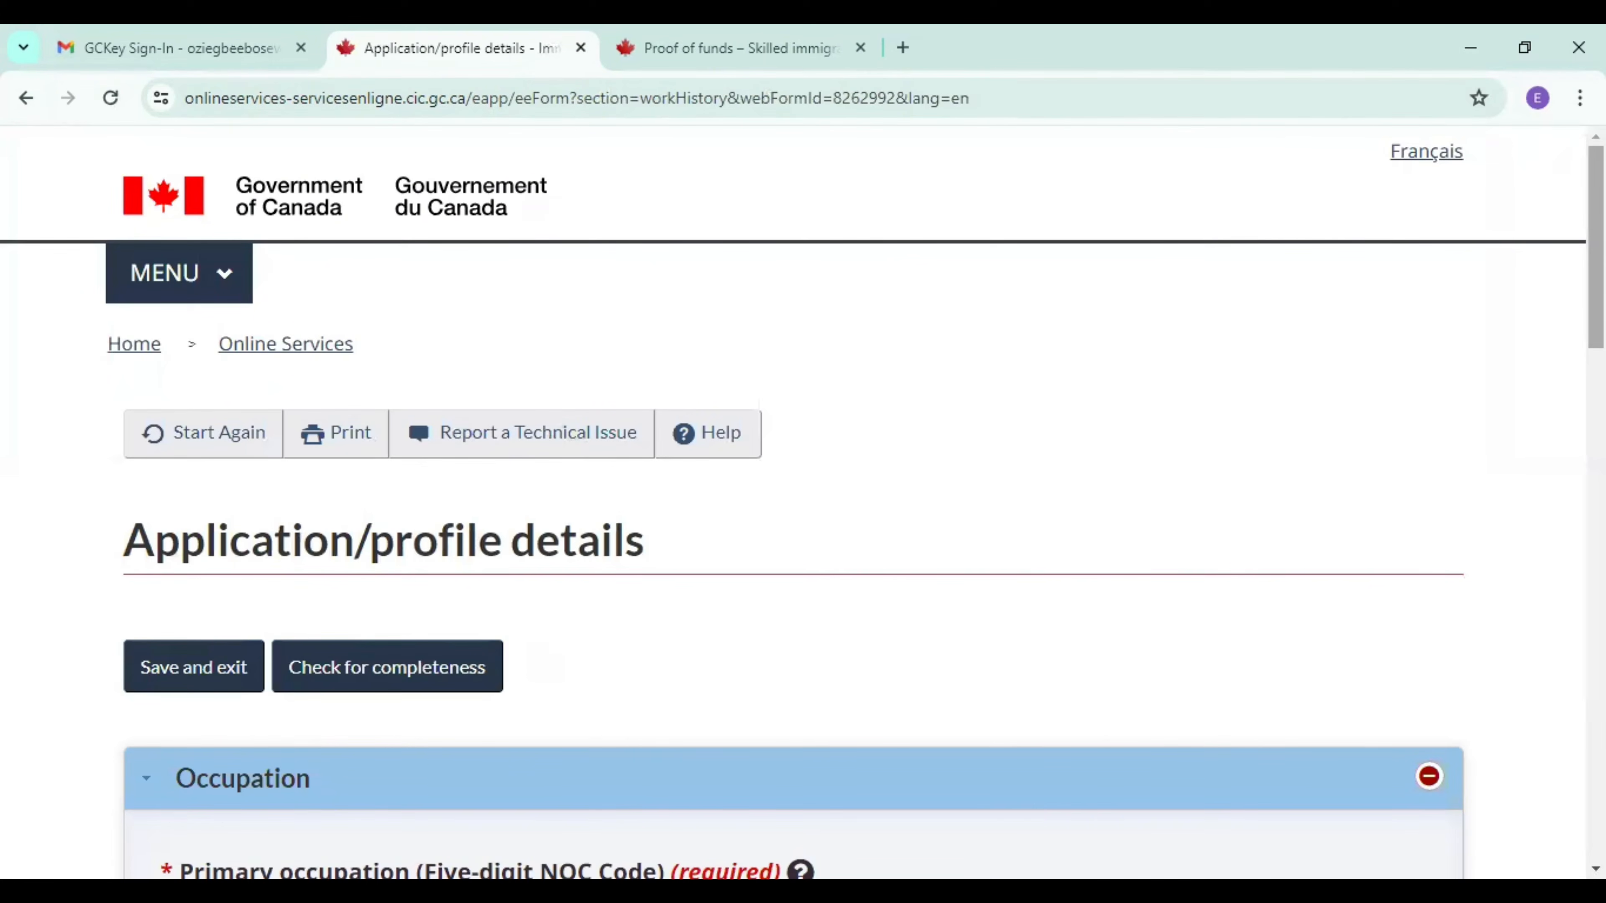
{"action": "left_click_drag", "start_coordinate": [1595, 248], "coordinate": [1596, 427]}
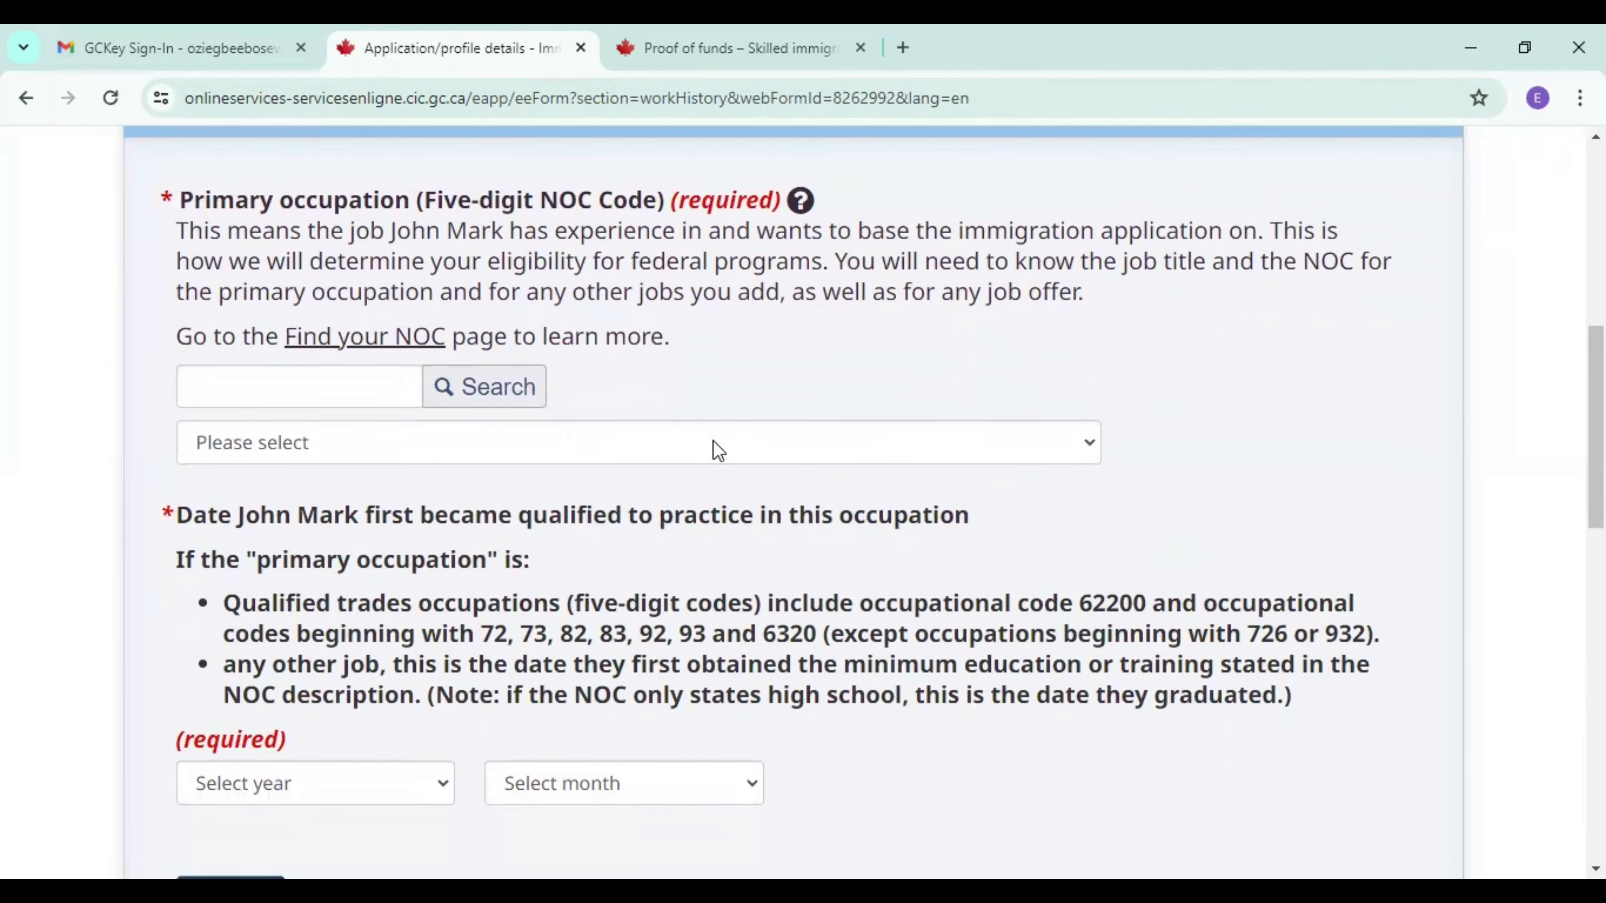
Browse the NOC codes beginning with 3 and set the primary occupation to 30010 - Managers in health care.
{"action": "left_click", "coordinate": [717, 452]}
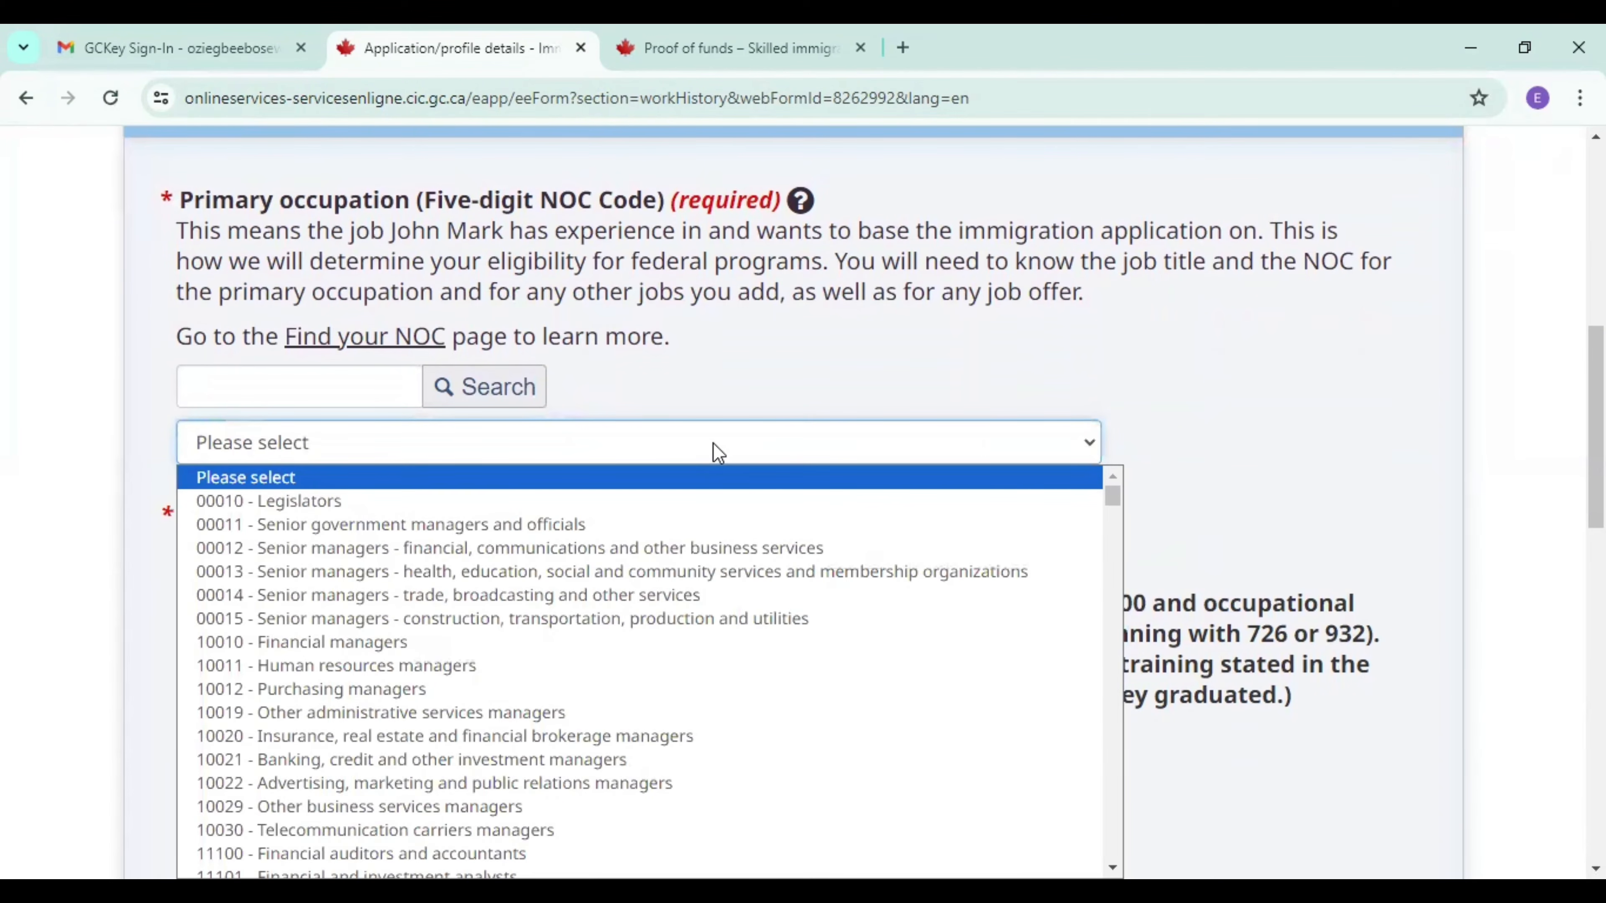
{"action": "key", "text": "3"}
{"action": "key", "text": "1"}
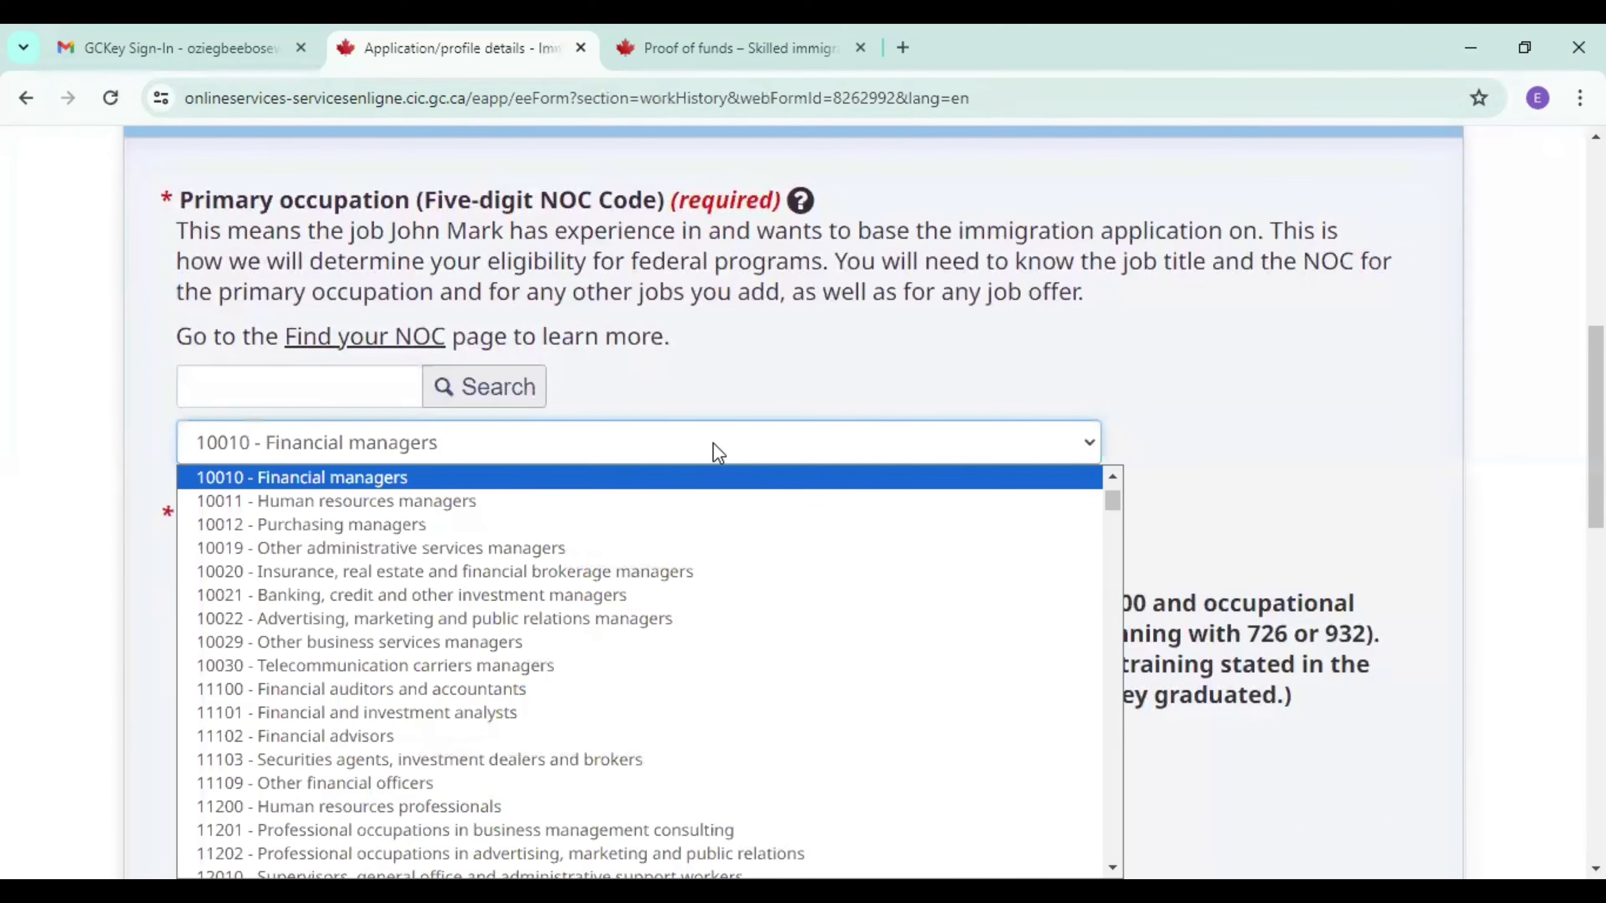
{"action": "key", "text": "3"}
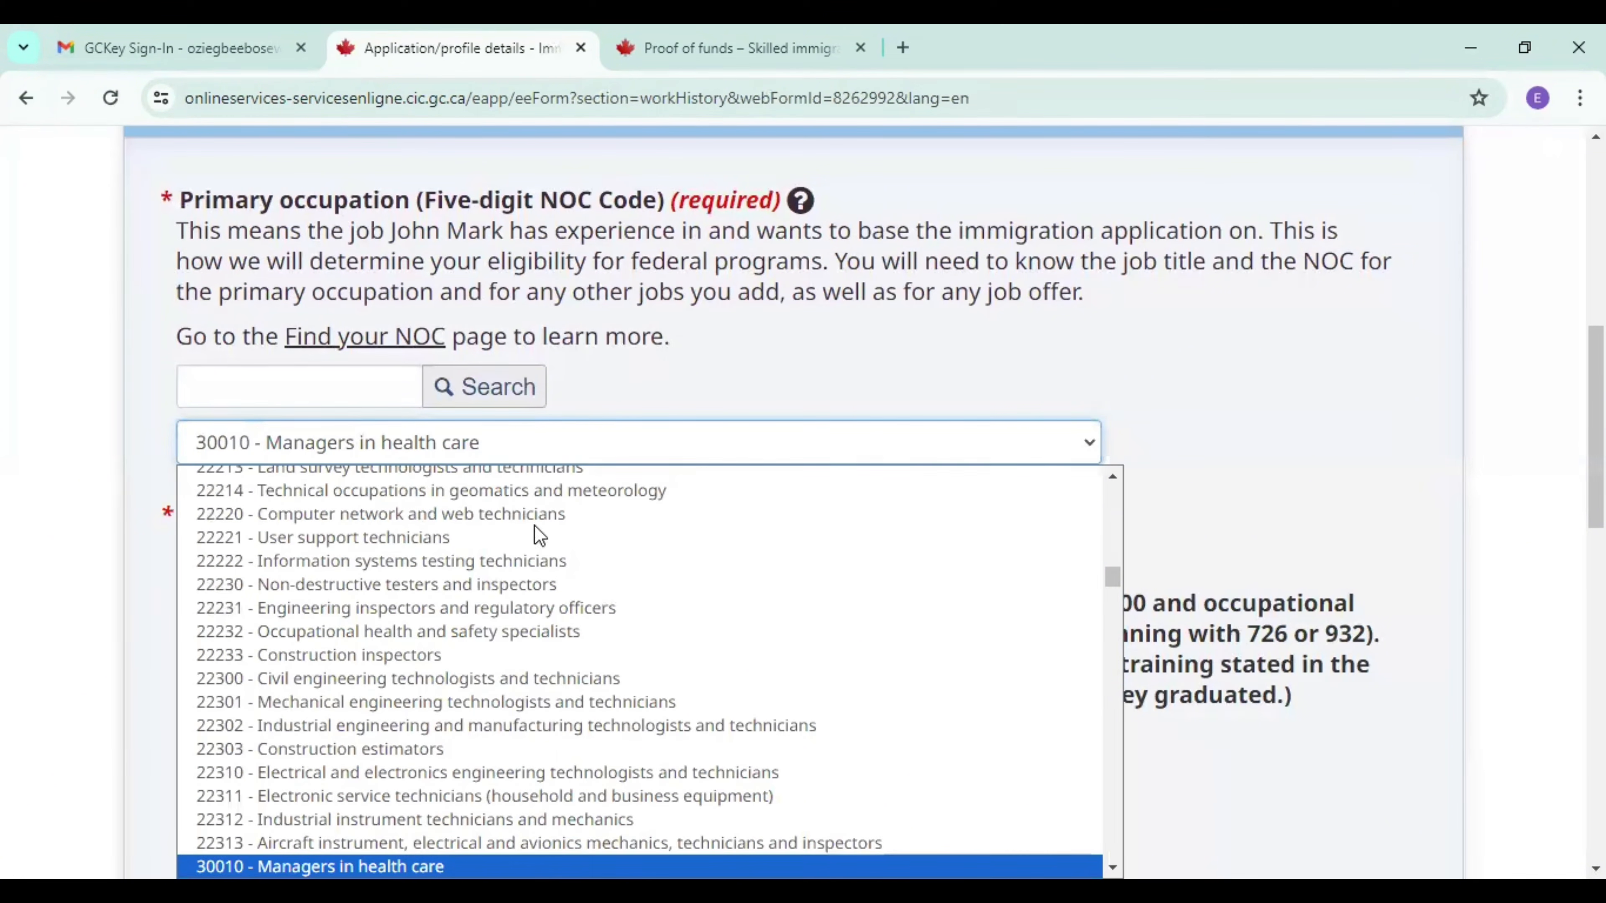
{"action": "left_click", "coordinate": [1112, 868]}
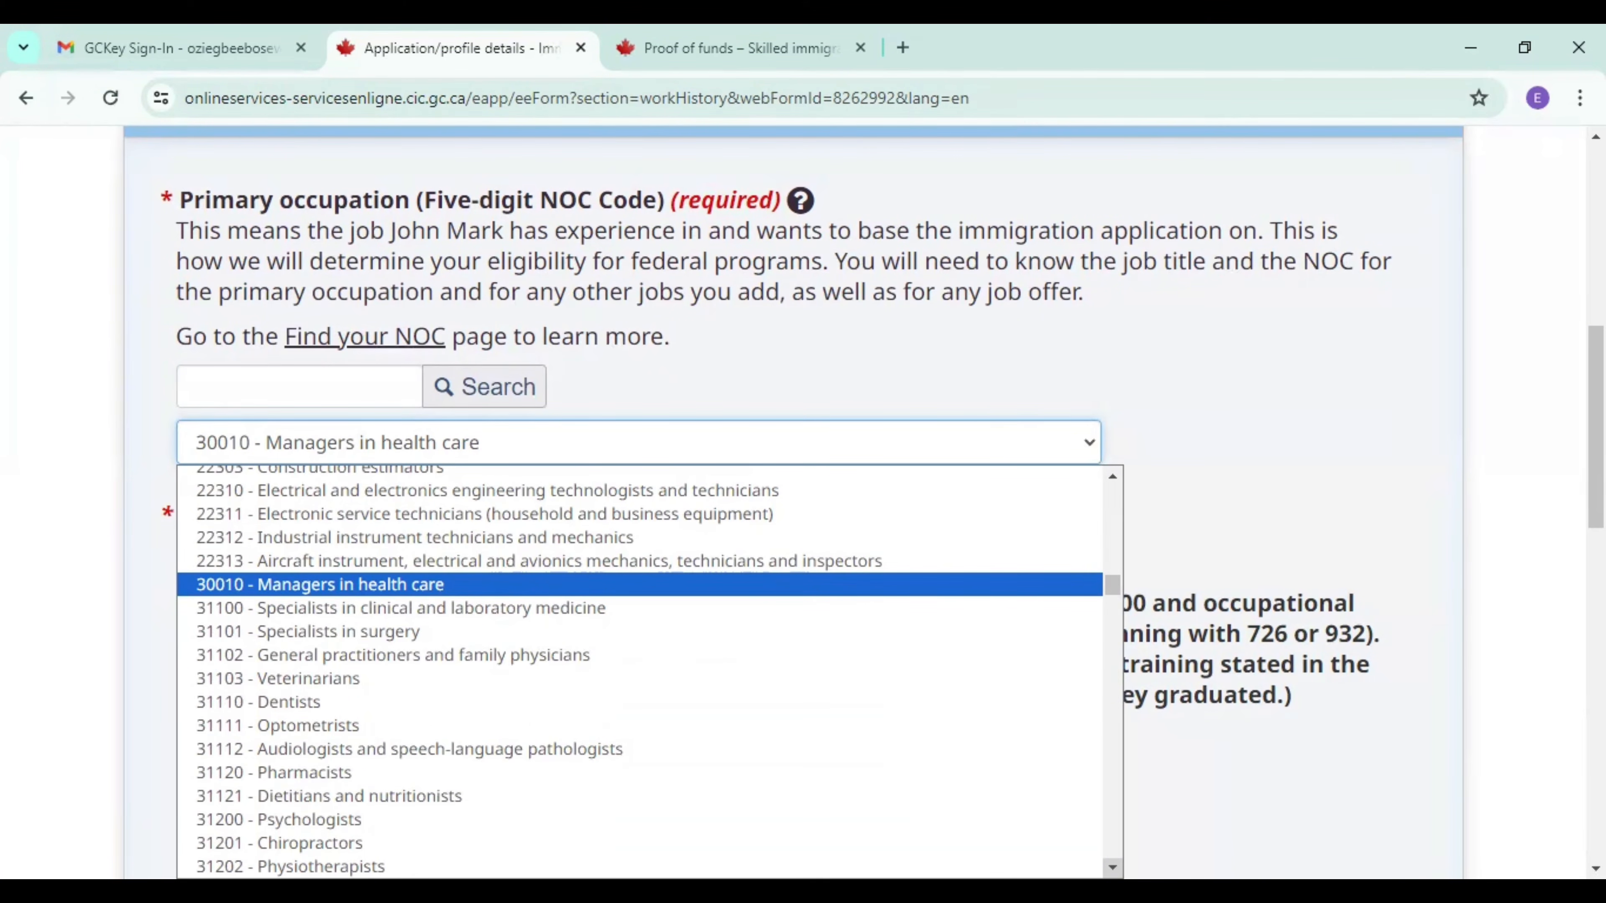
{"action": "scroll", "coordinate": [650, 672], "scroll_direction": "down", "scroll_amount": 3}
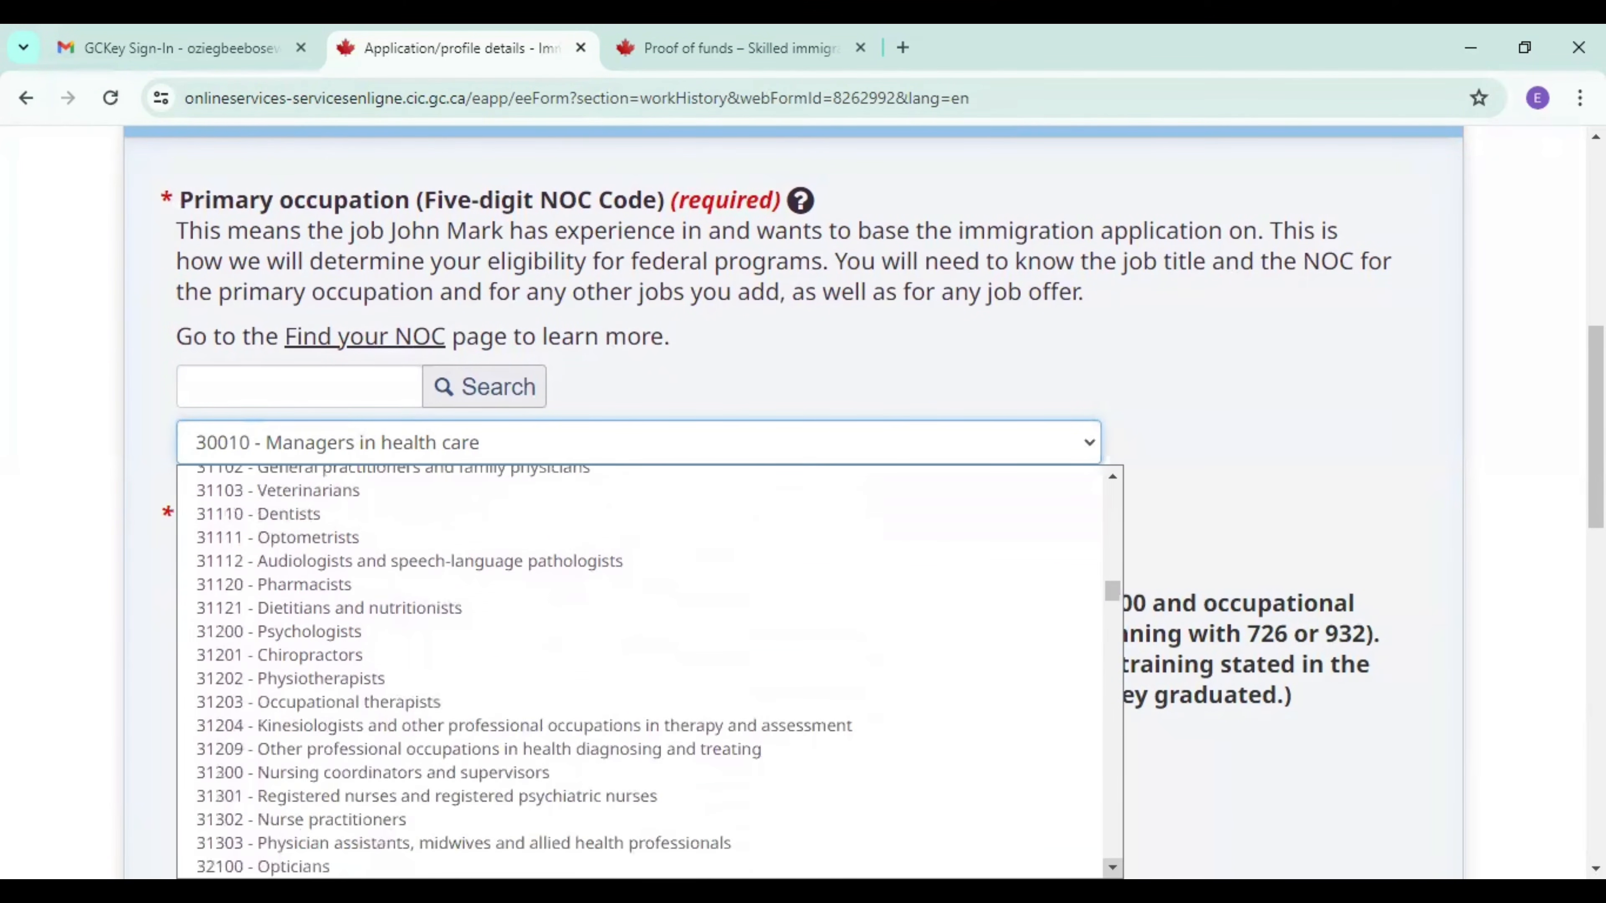
{"action": "scroll", "coordinate": [650, 672], "scroll_direction": "down", "scroll_amount": 1}
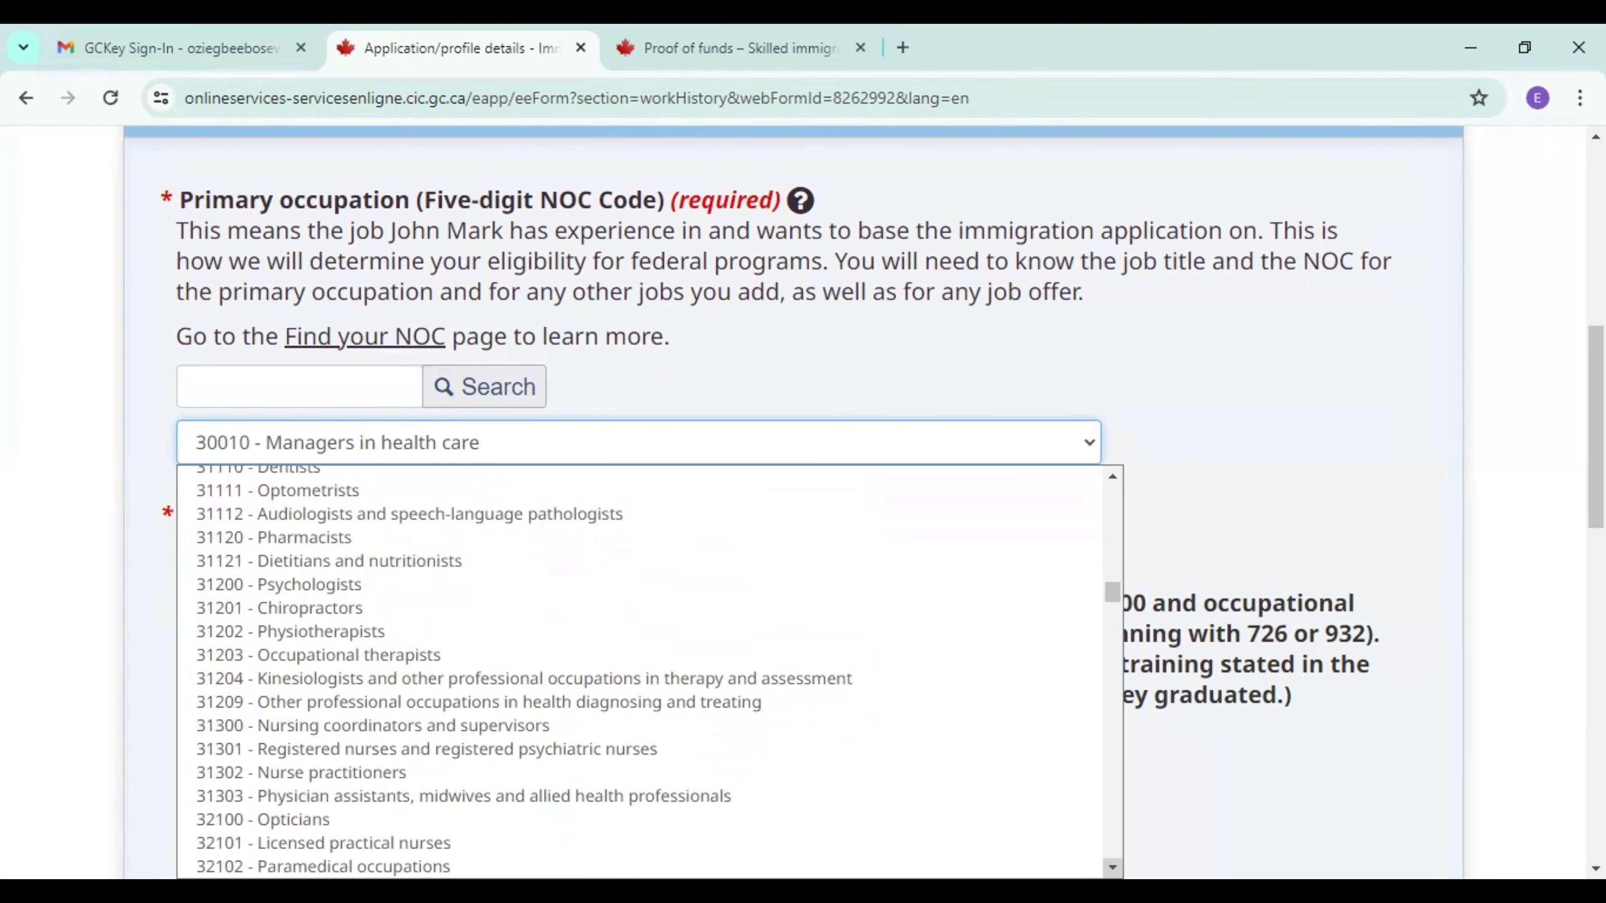
{"action": "scroll", "coordinate": [650, 672], "scroll_direction": "down", "scroll_amount": 2}
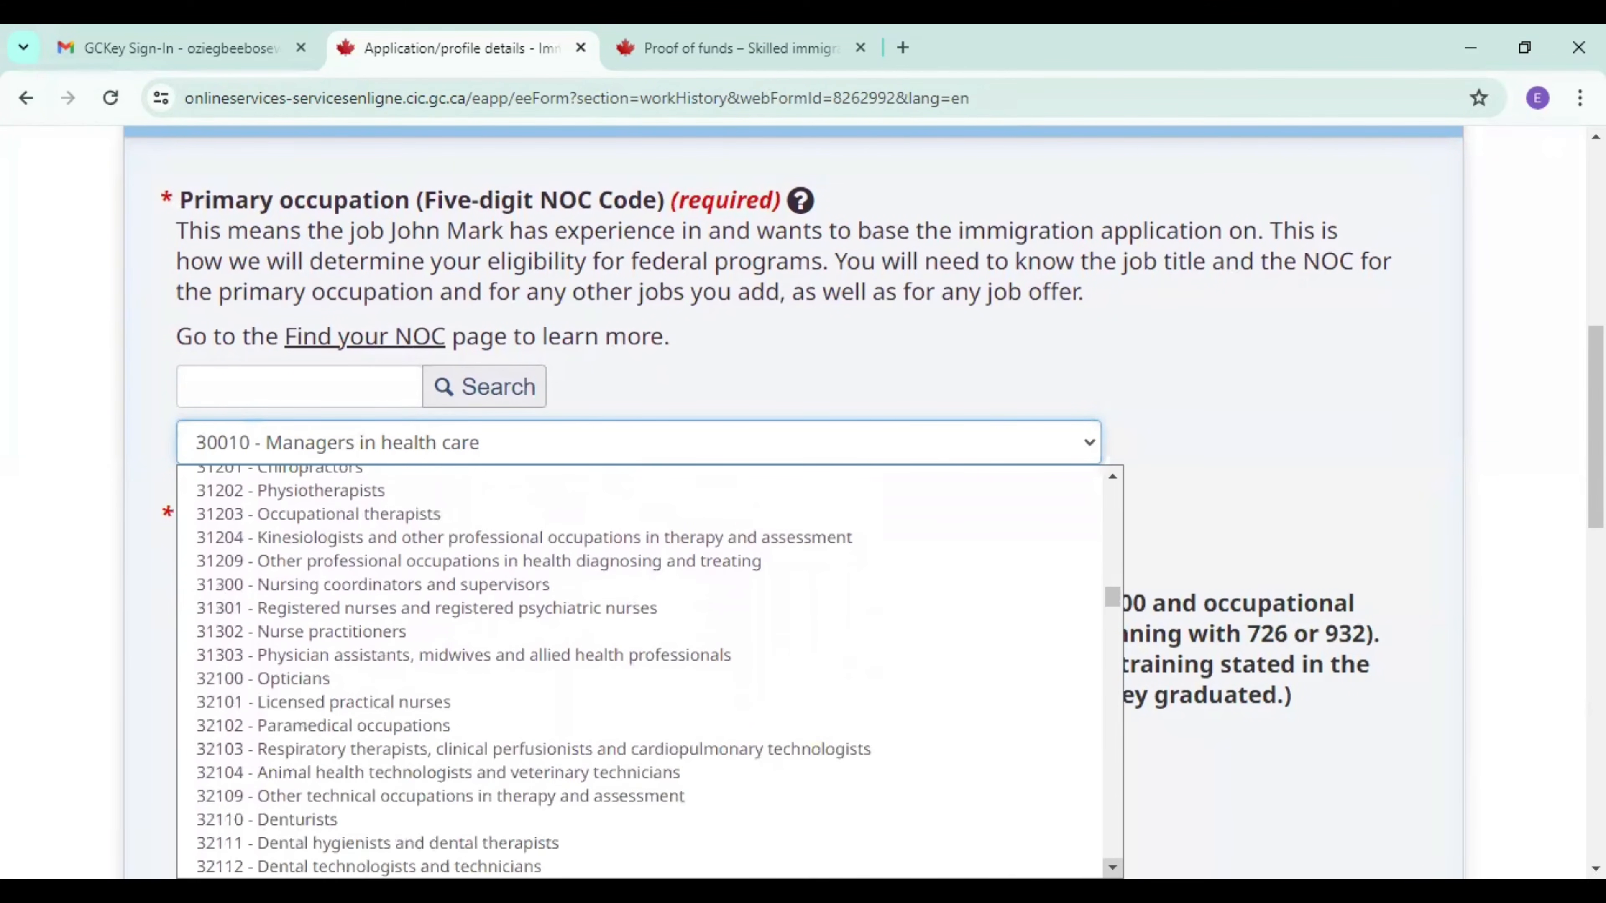
{"action": "scroll", "coordinate": [650, 672], "scroll_direction": "down", "scroll_amount": 1}
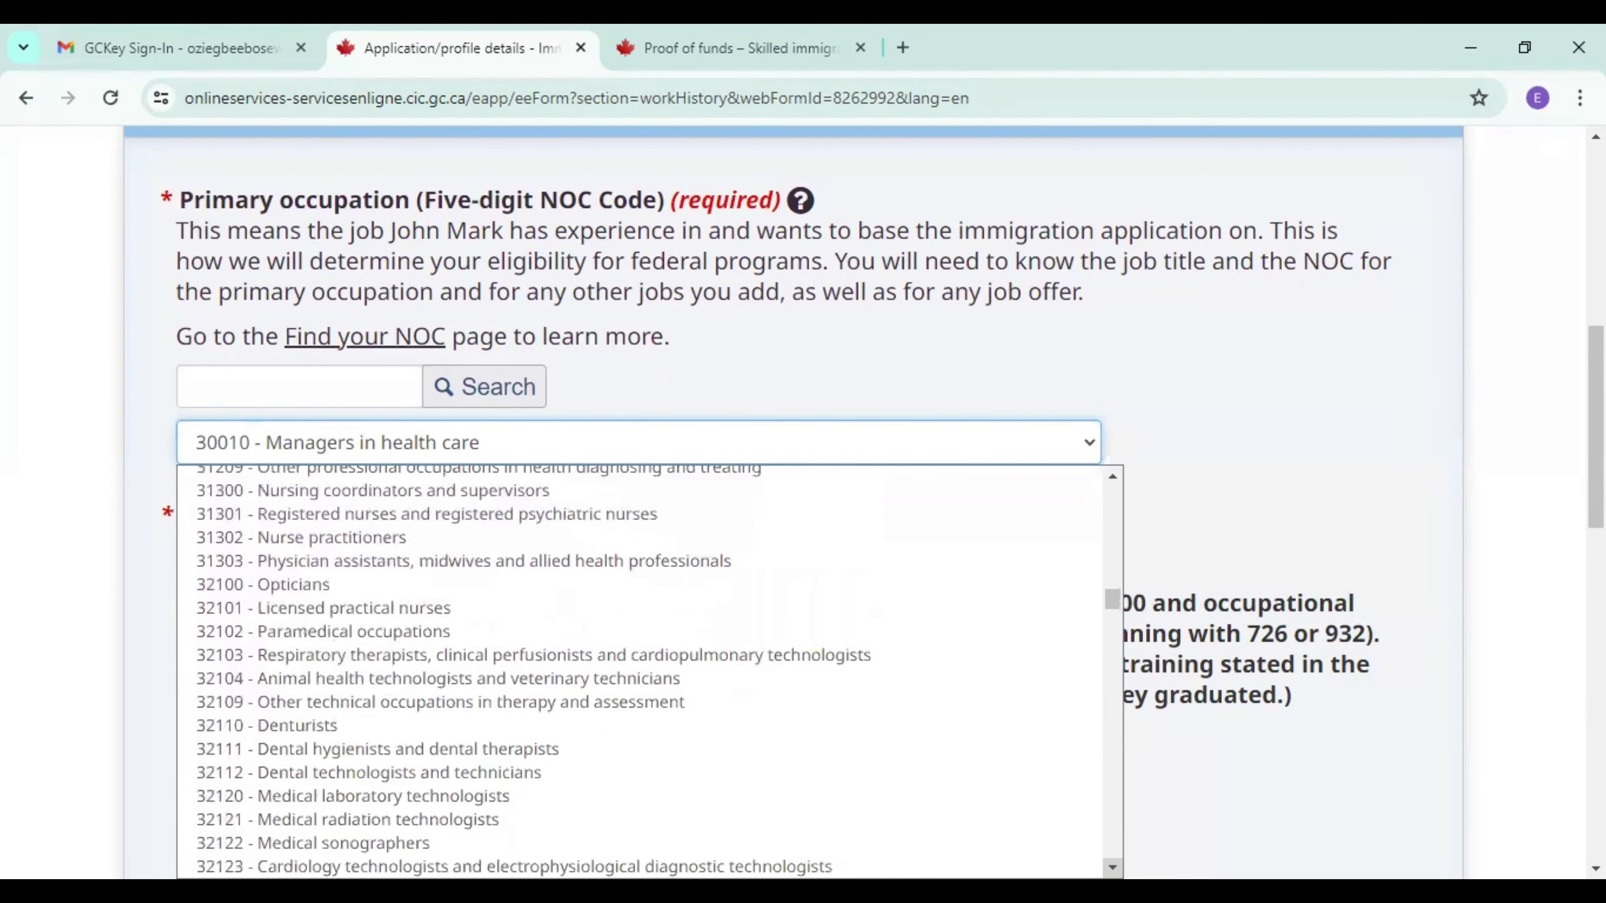
{"action": "scroll", "coordinate": [649, 672], "scroll_direction": "down", "scroll_amount": 2}
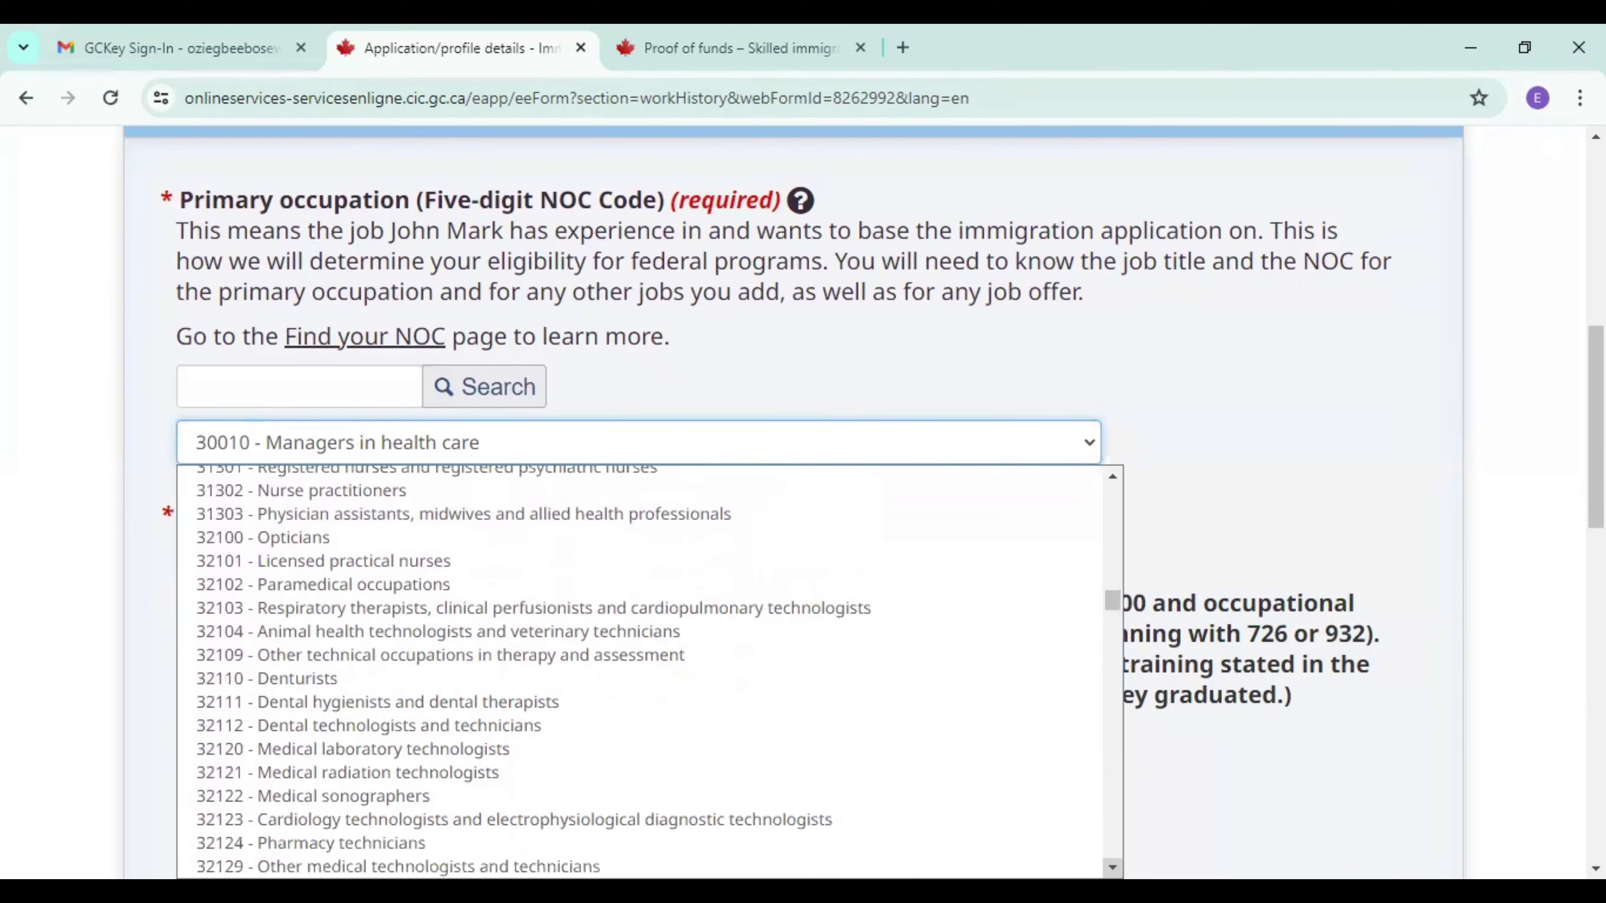
{"action": "scroll", "coordinate": [650, 672], "scroll_direction": "down", "scroll_amount": 1}
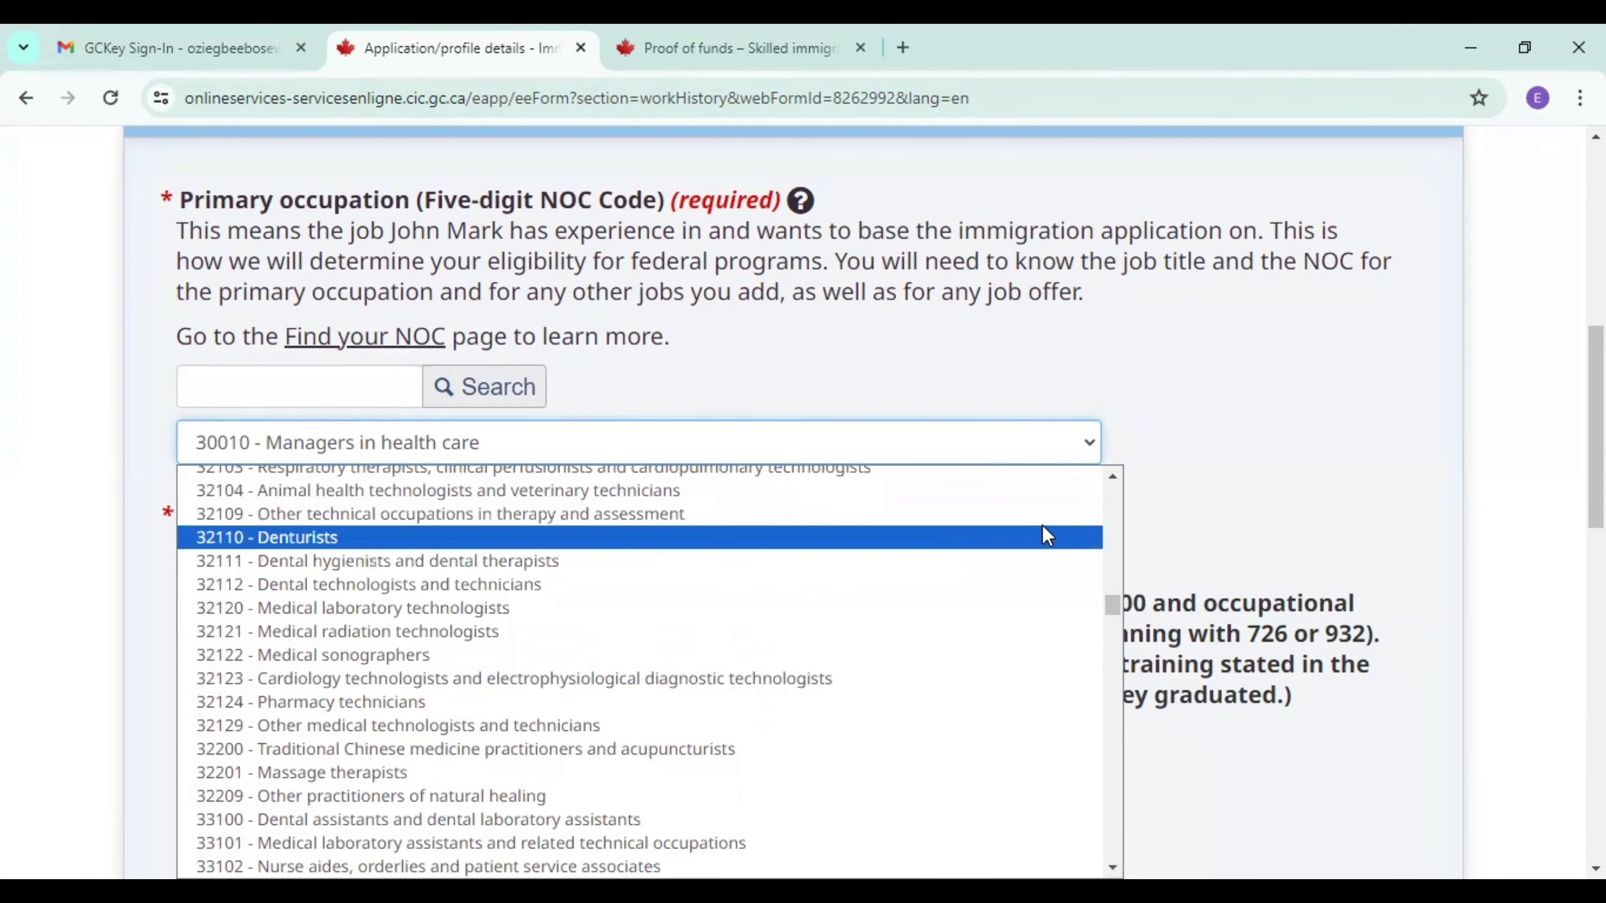
{"action": "left_click", "coordinate": [1112, 479]}
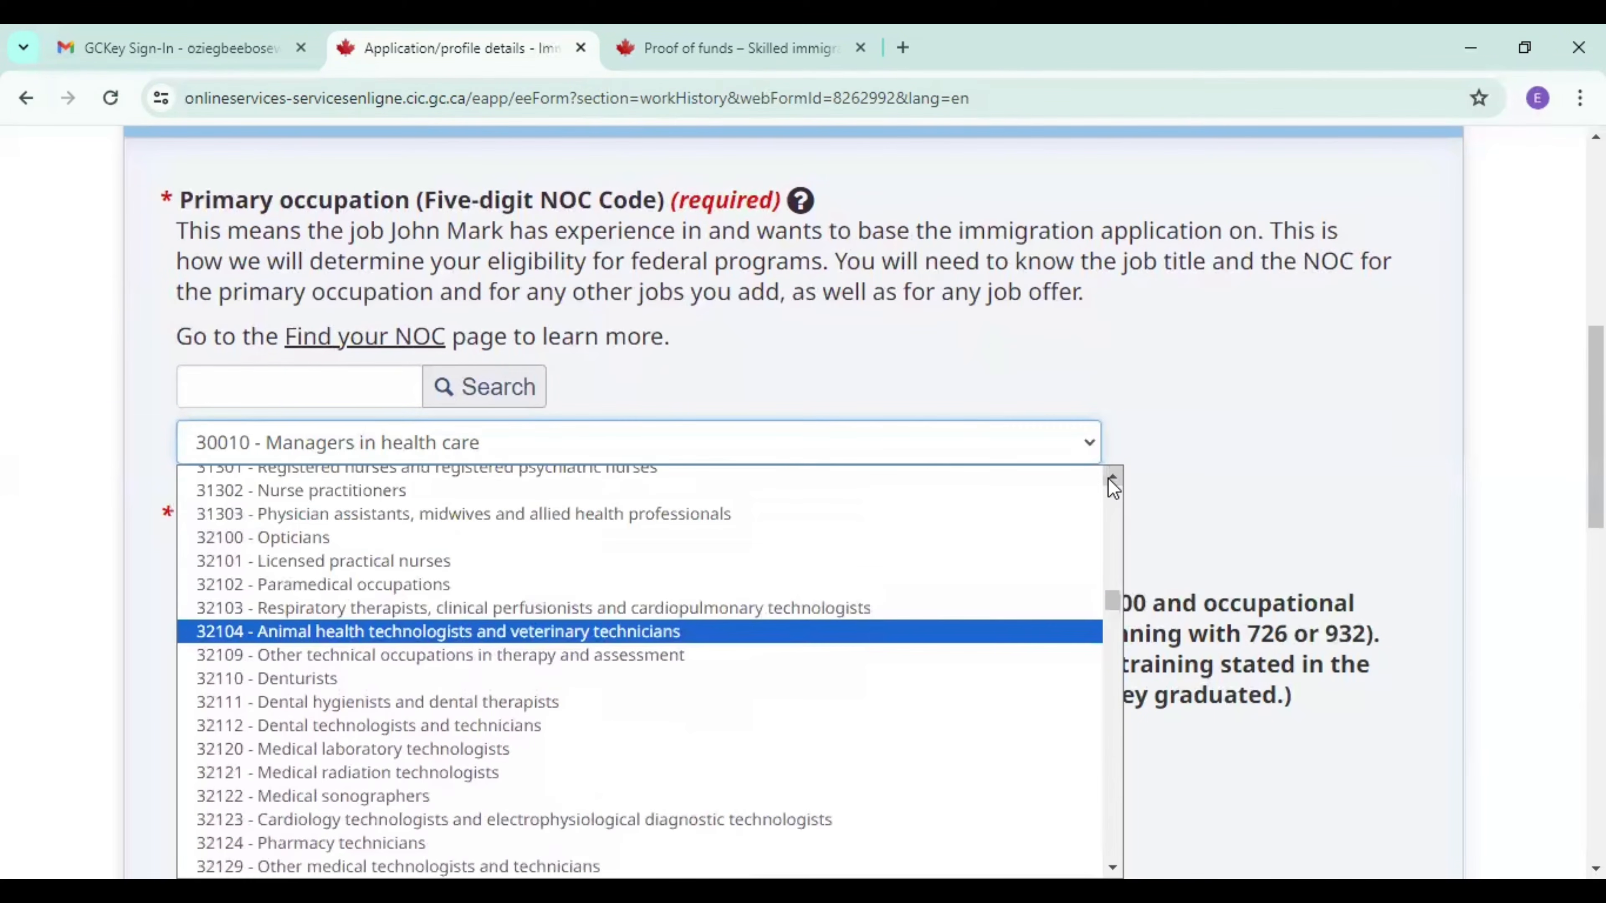
{"action": "left_click", "coordinate": [1109, 481]}
{"action": "left_click", "coordinate": [1109, 480]}
{"action": "left_click", "coordinate": [1109, 481]}
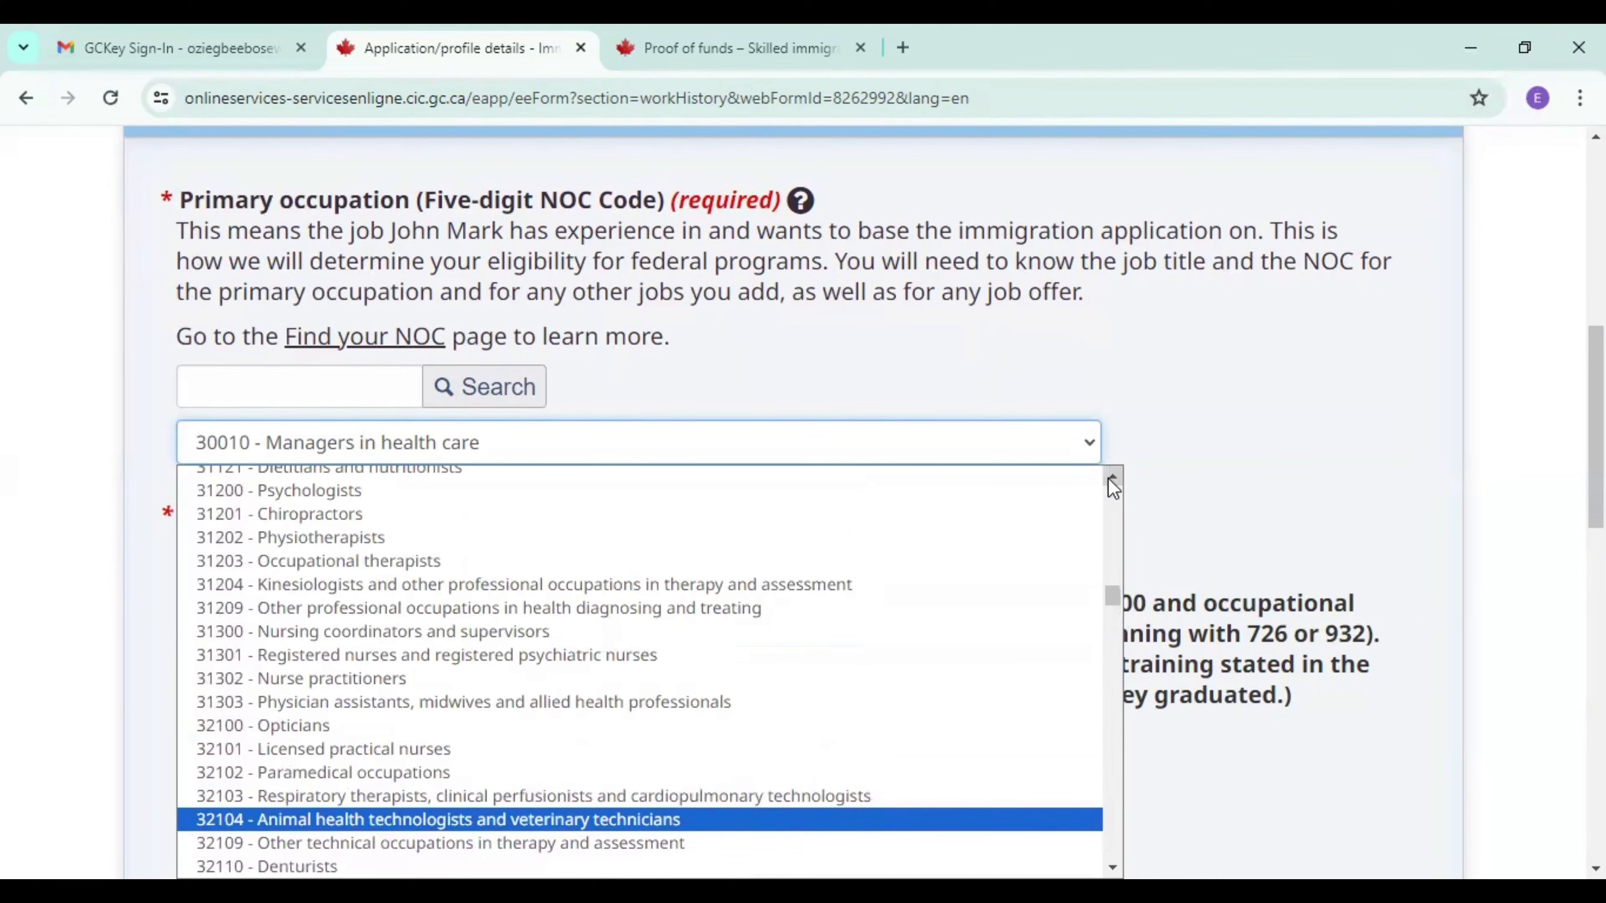
{"action": "left_click", "coordinate": [1109, 481]}
{"action": "left_click", "coordinate": [1109, 480]}
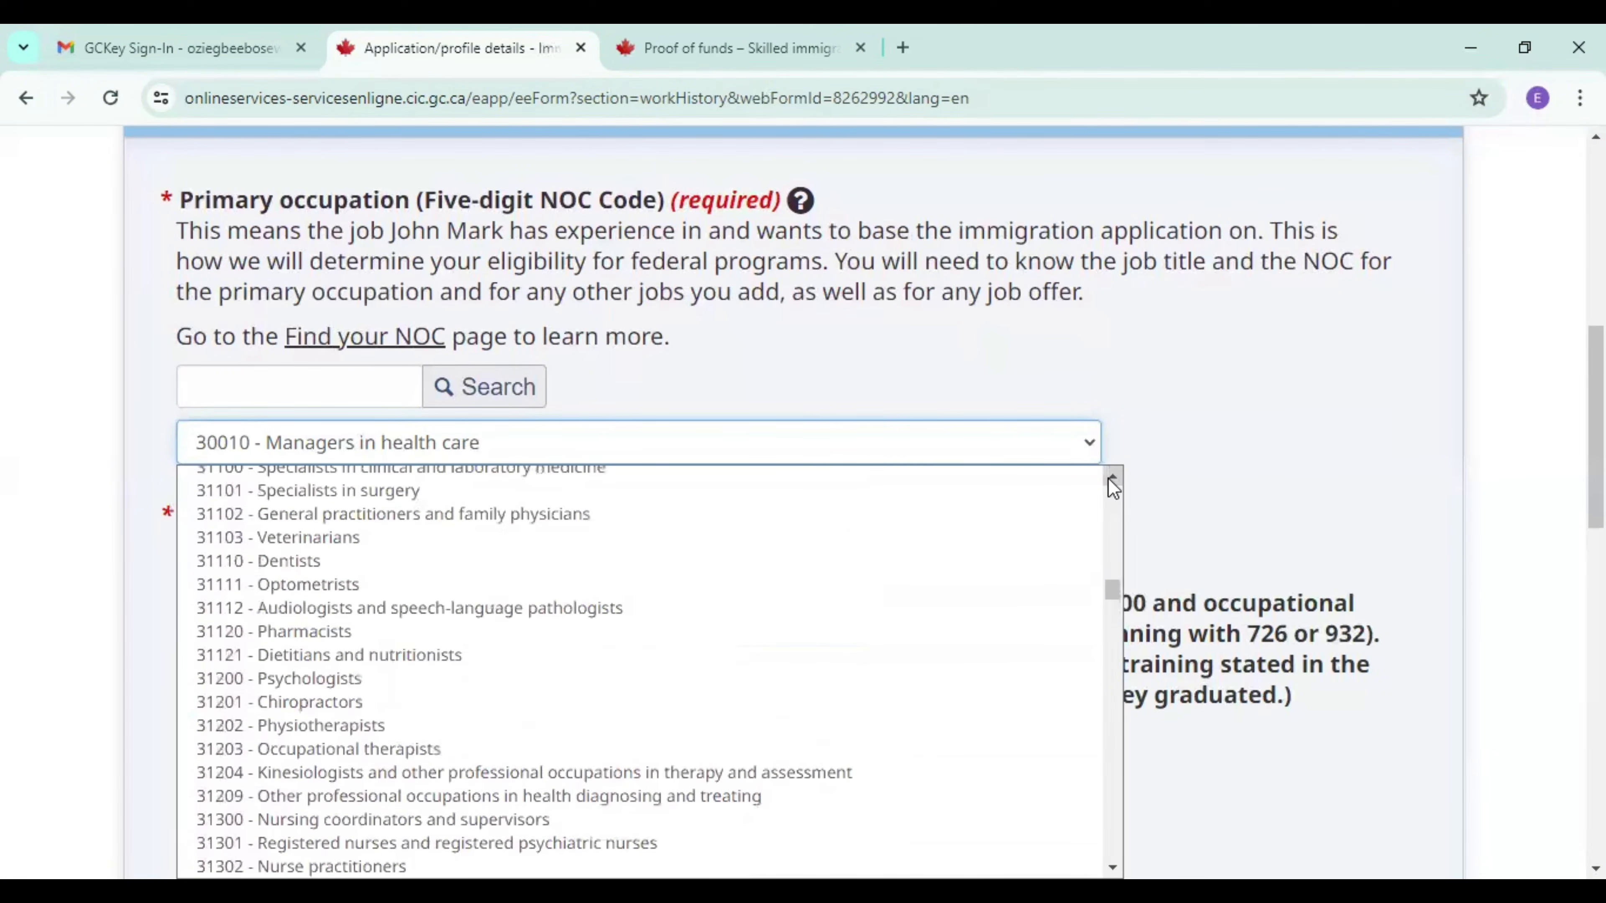
{"action": "left_click", "coordinate": [1111, 480]}
{"action": "left_click", "coordinate": [1112, 480]}
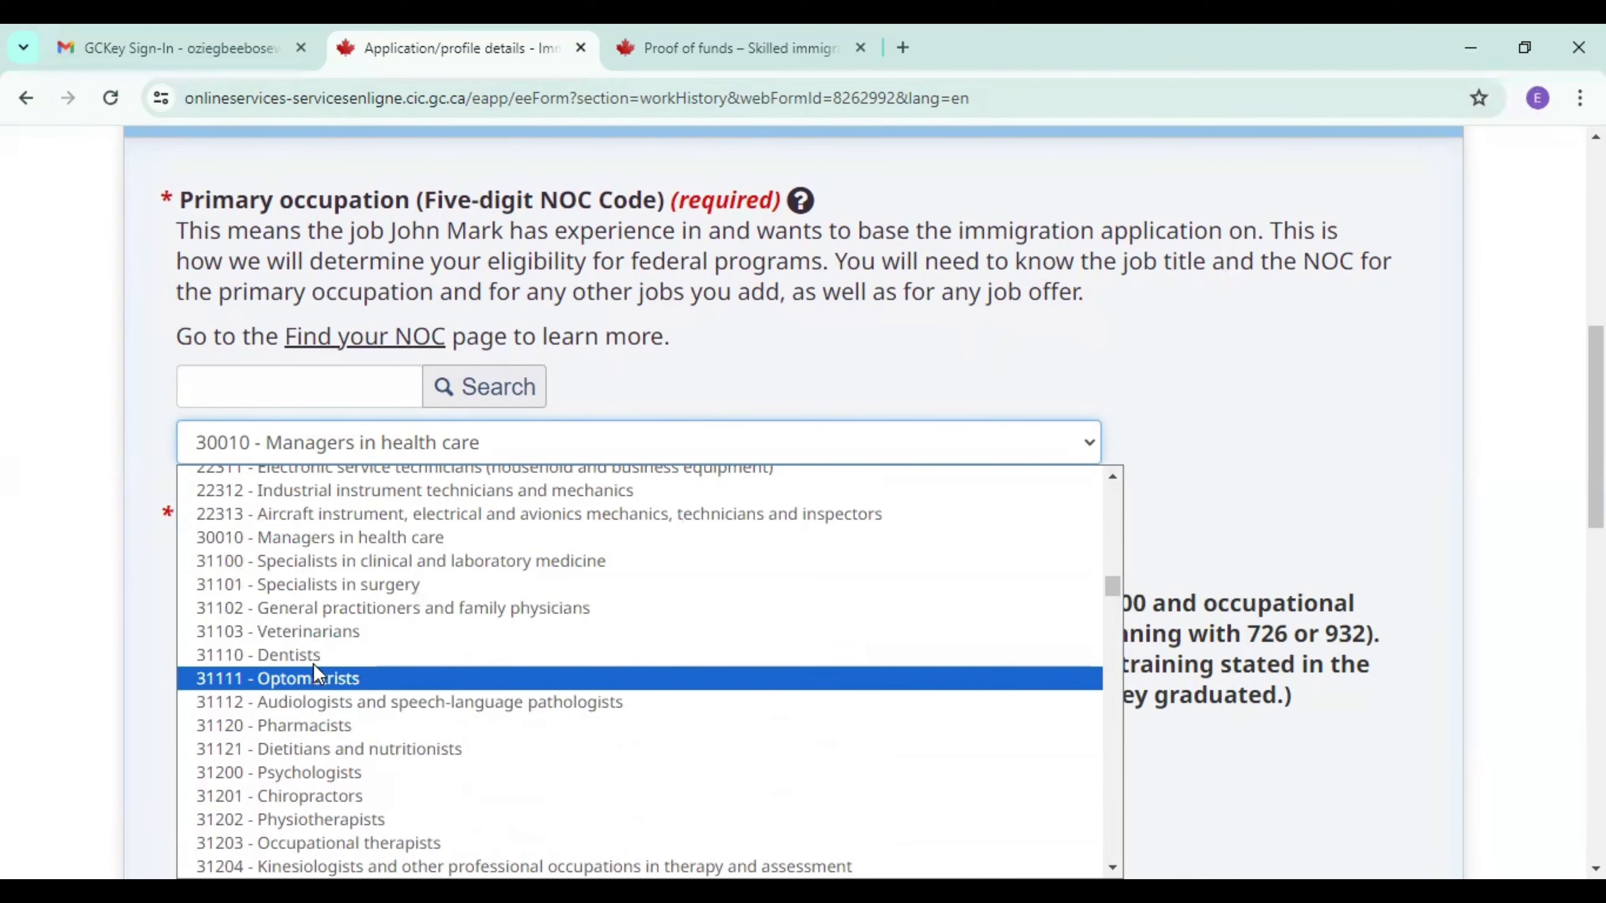
{"action": "left_click", "coordinate": [367, 539]}
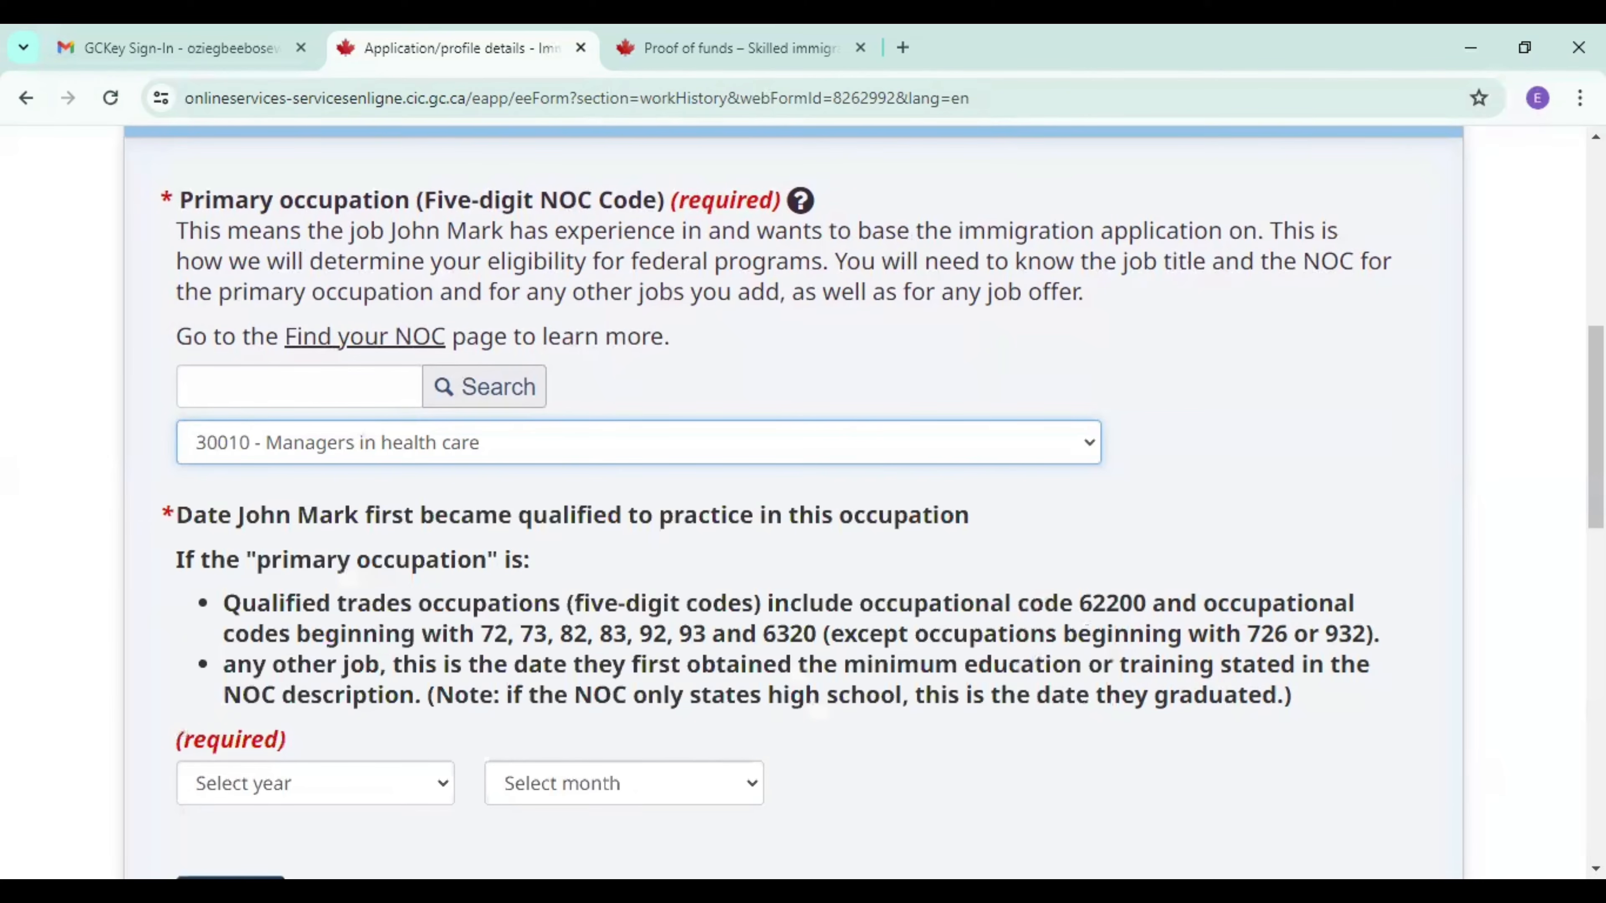
Set the date the candidate first became qualified in the occupation to December 2013, and continue to the Canadian certificate of qualification section.
{"action": "scroll", "coordinate": [637, 623], "scroll_direction": "down", "scroll_amount": 3}
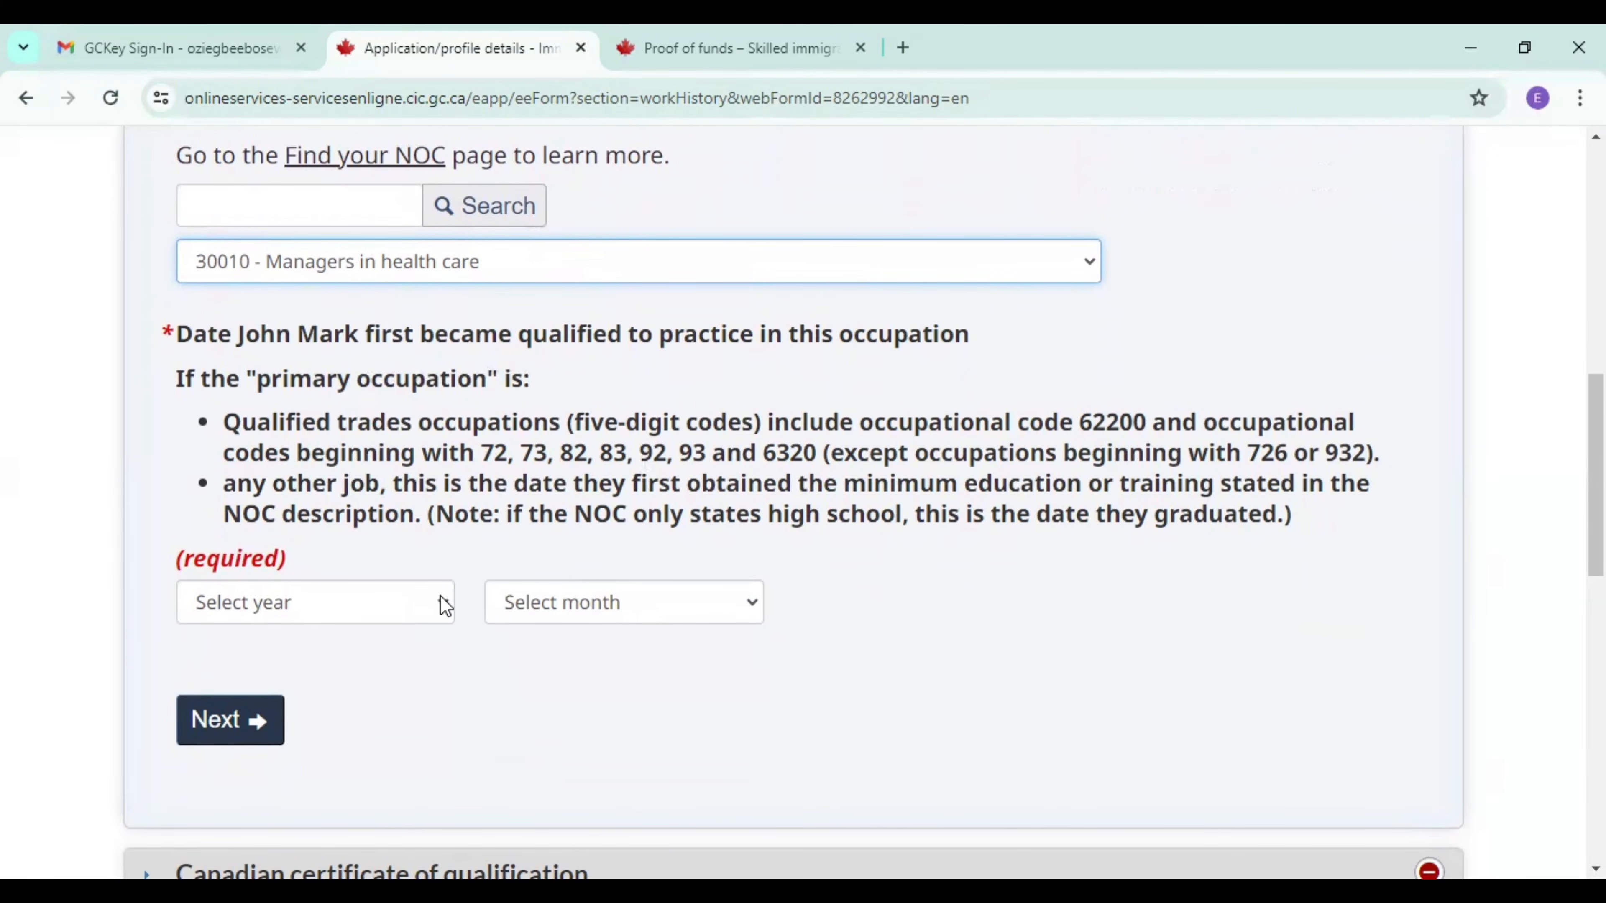
{"action": "left_click", "coordinate": [445, 606]}
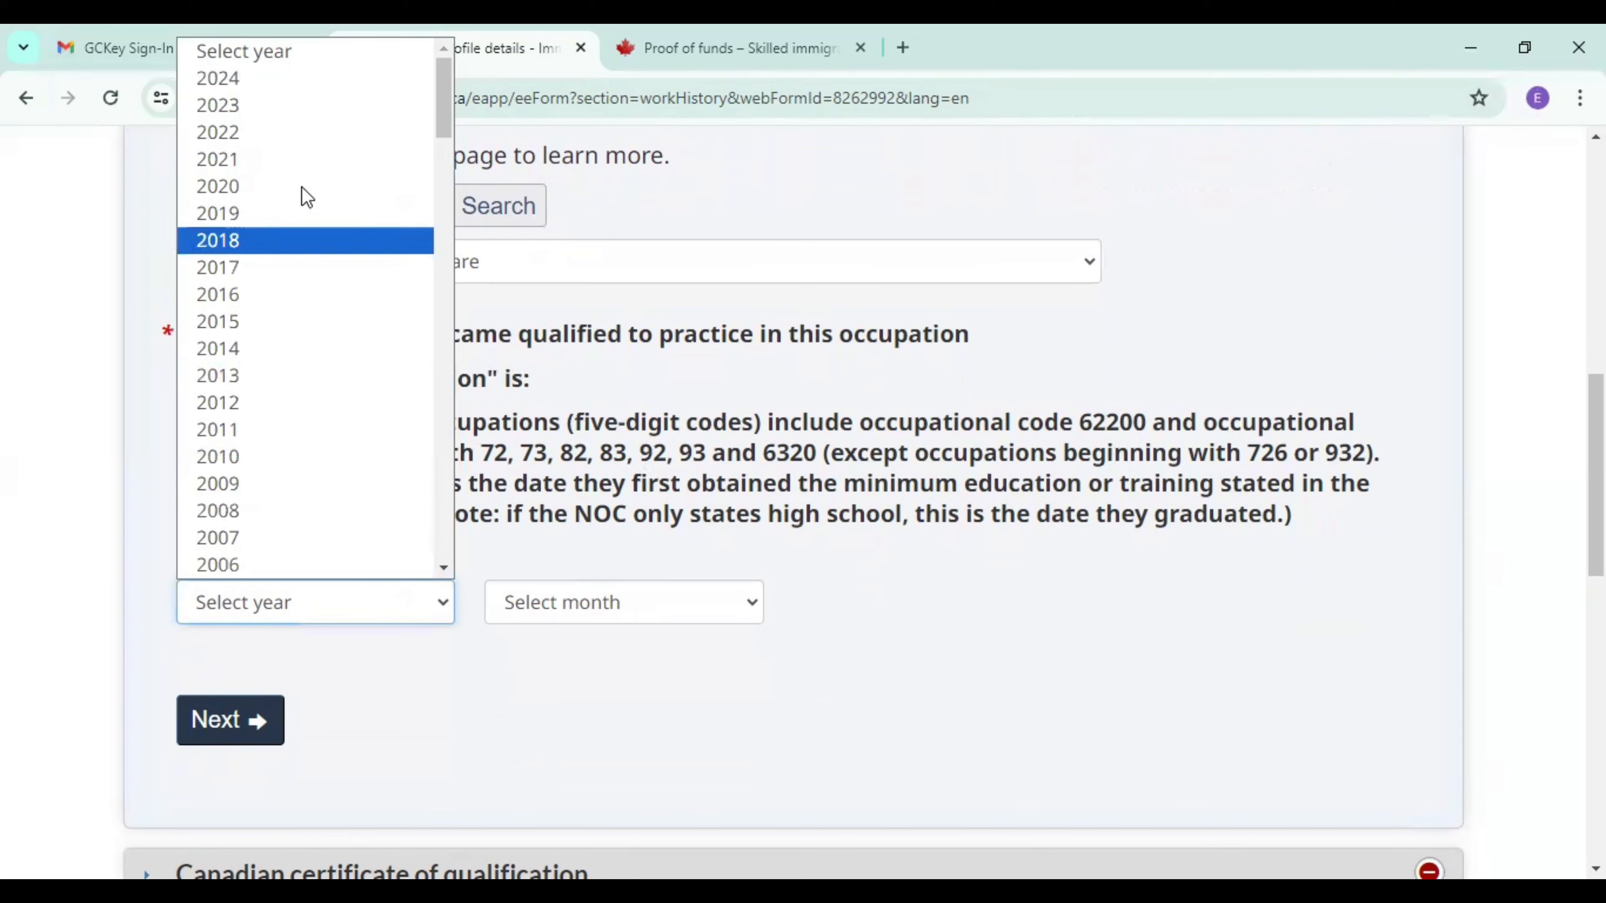
{"action": "left_click", "coordinate": [258, 375]}
{"action": "left_click", "coordinate": [598, 608]}
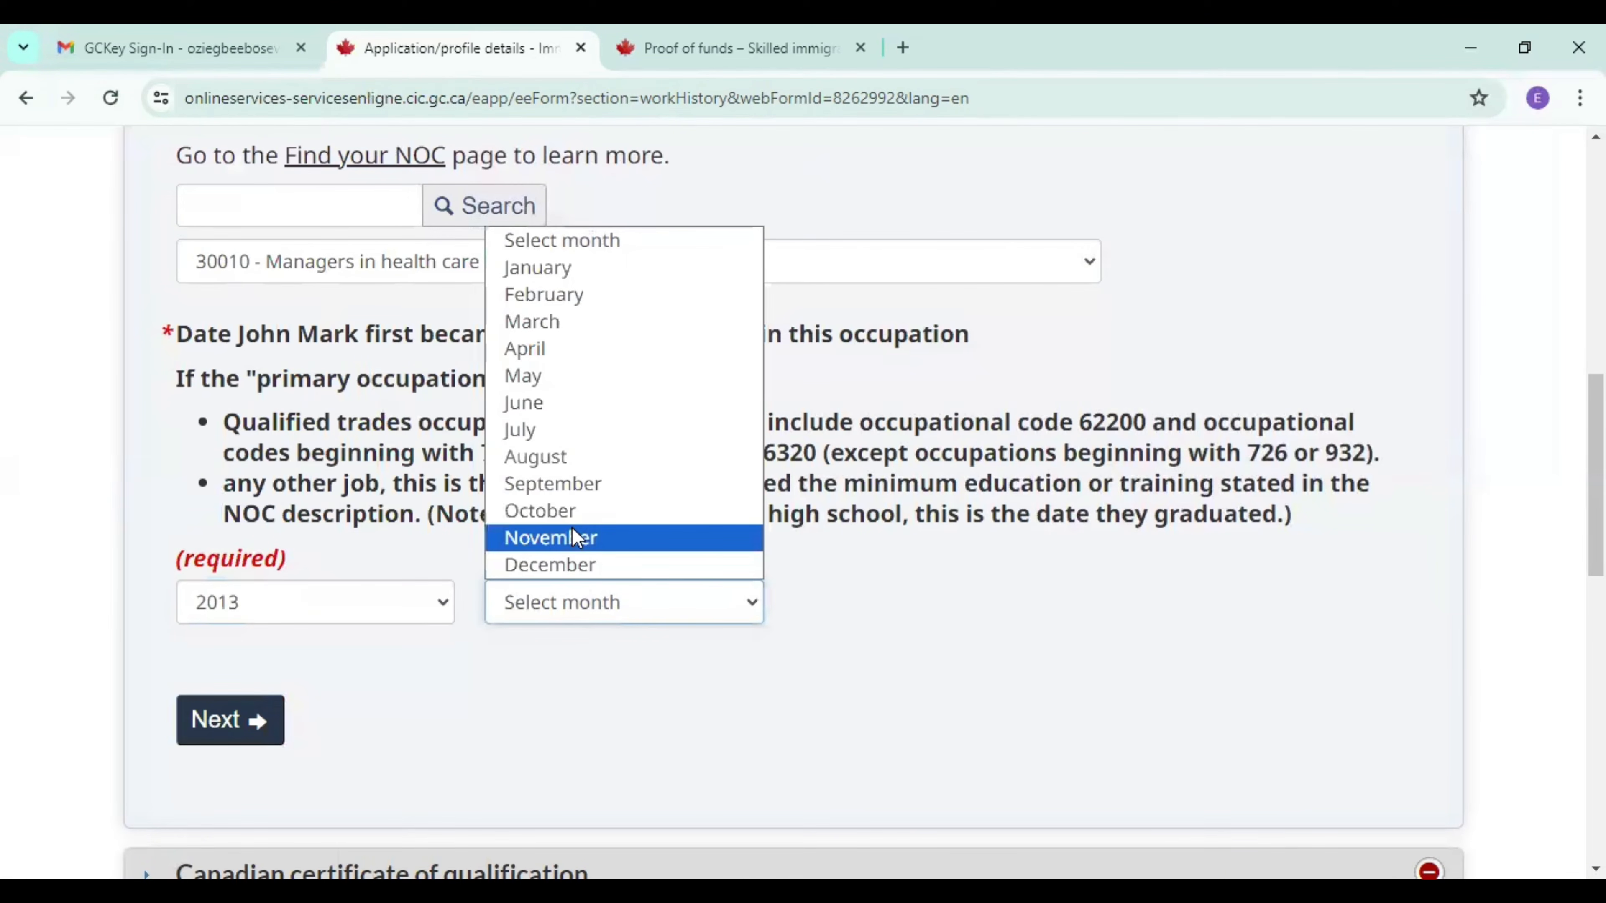
{"action": "left_click", "coordinate": [591, 573]}
{"action": "left_click", "coordinate": [240, 736]}
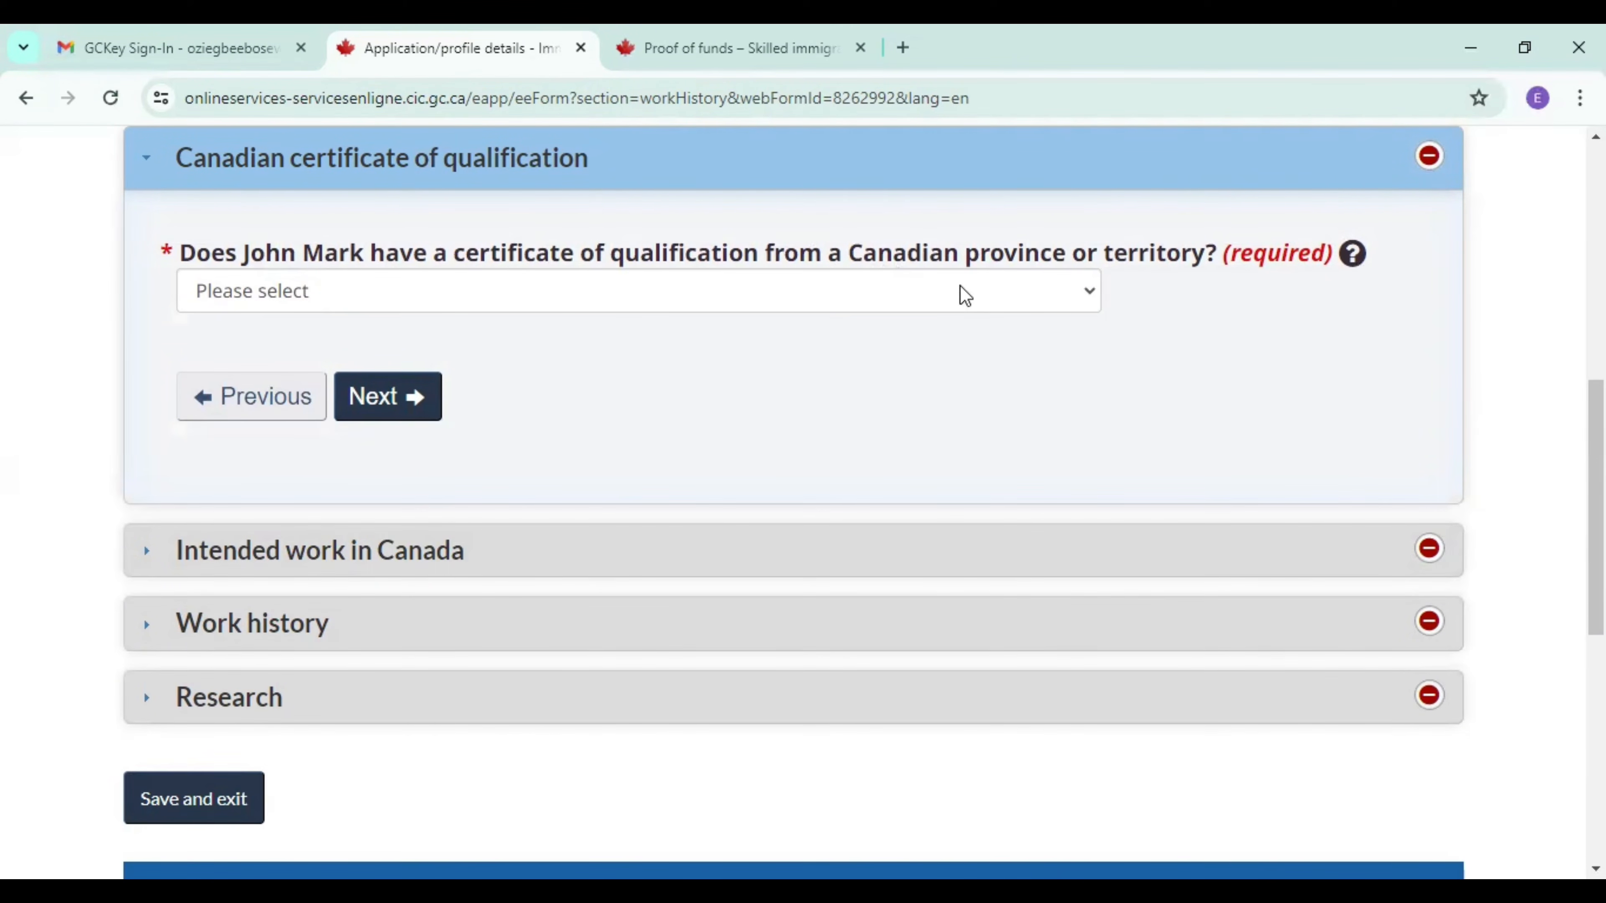
Answer No to having a certificate of qualification from a Canadian province or territory, and continue to Intended work in Canada.
{"action": "left_click", "coordinate": [966, 295]}
{"action": "left_click", "coordinate": [331, 381]}
{"action": "left_click", "coordinate": [379, 414]}
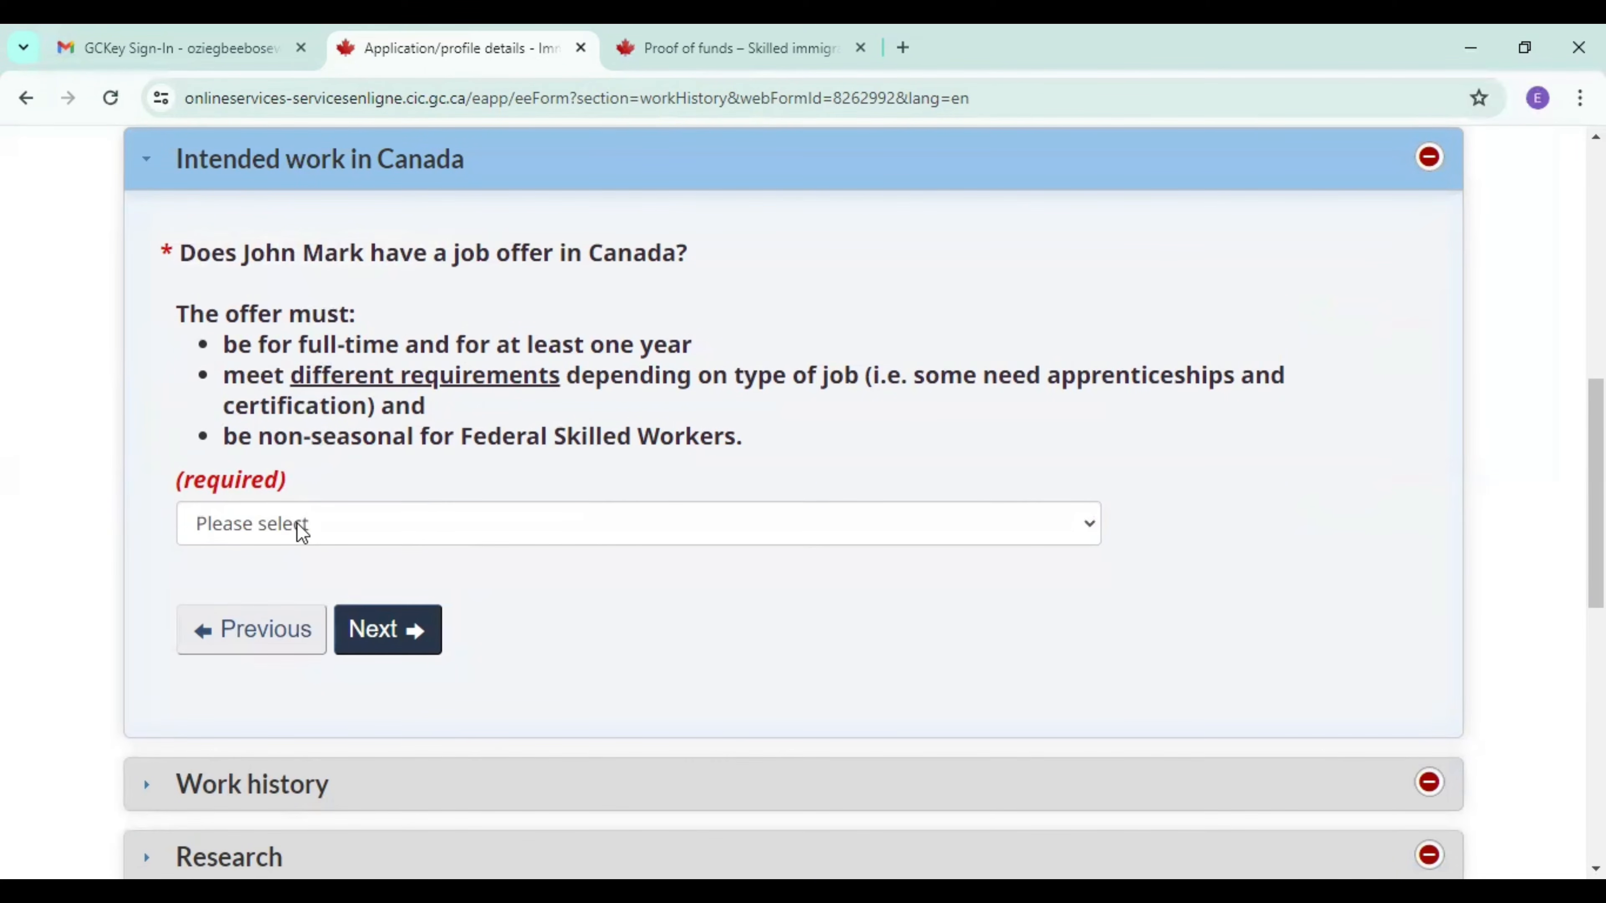
Answer No to the candidate having a job offer in Canada, and continue to the Work history section.
{"action": "left_click", "coordinate": [302, 533]}
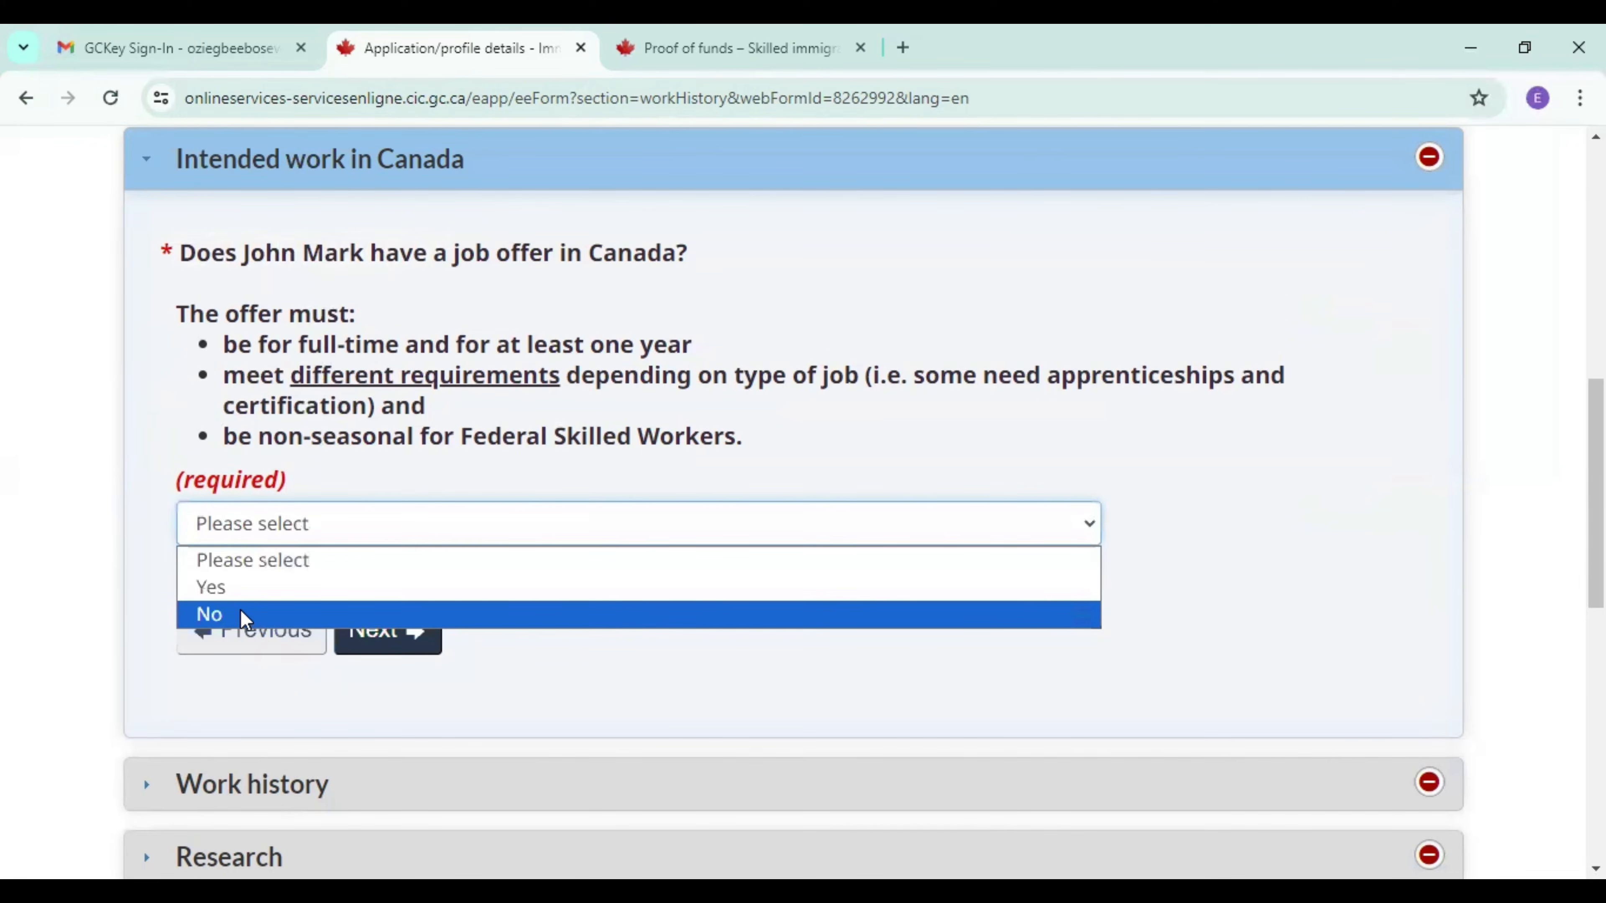
{"action": "left_click", "coordinate": [204, 613]}
{"action": "left_click", "coordinate": [378, 658]}
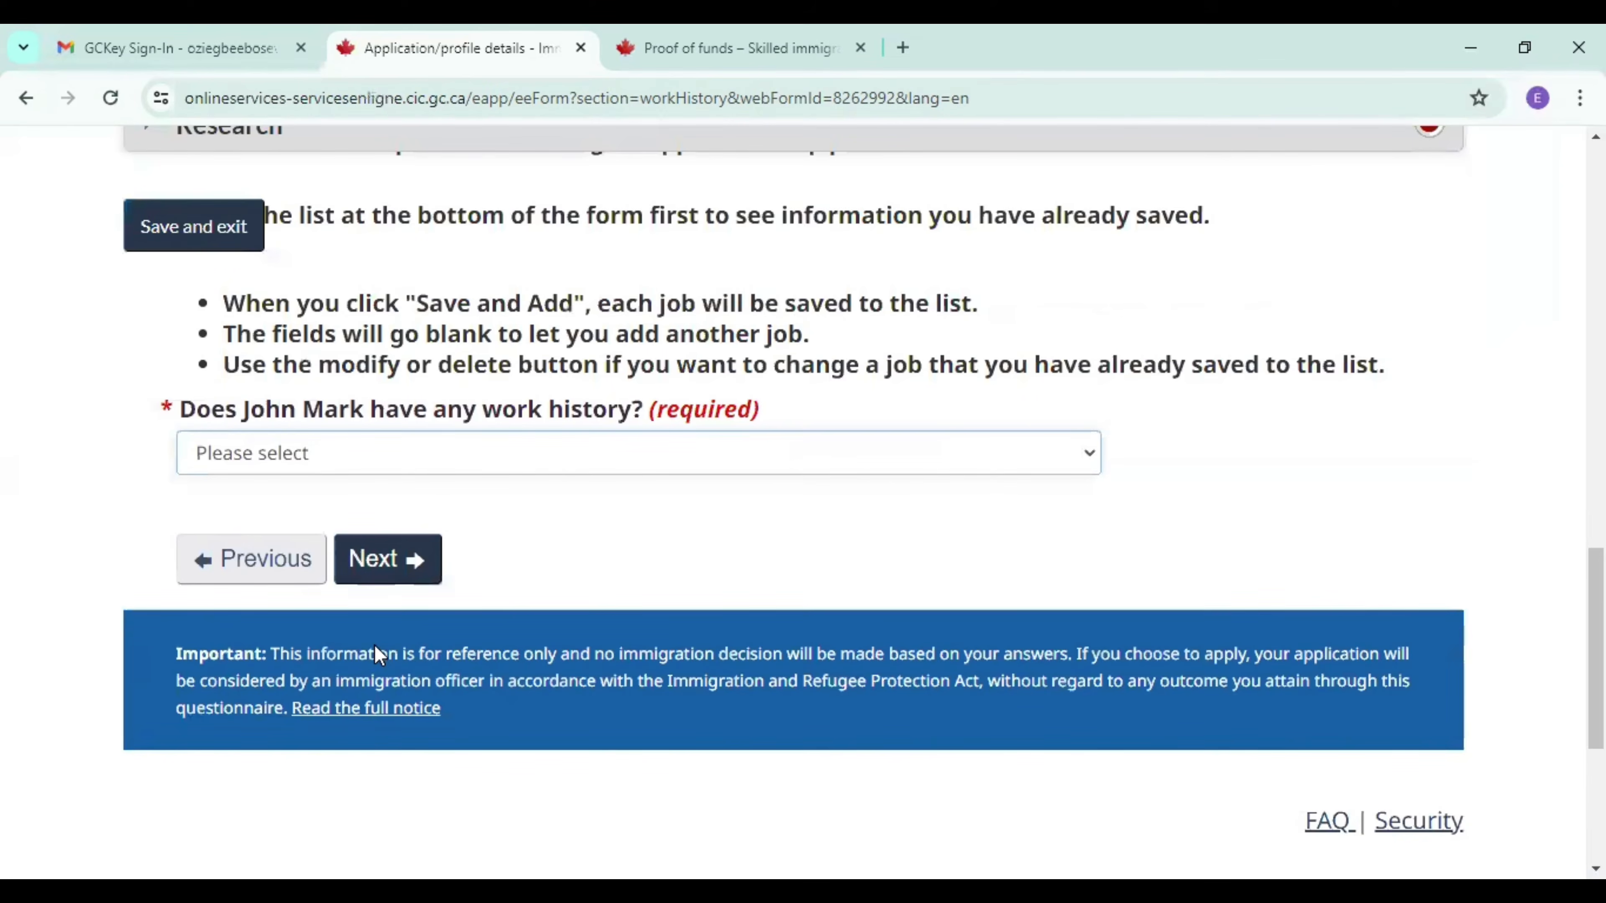
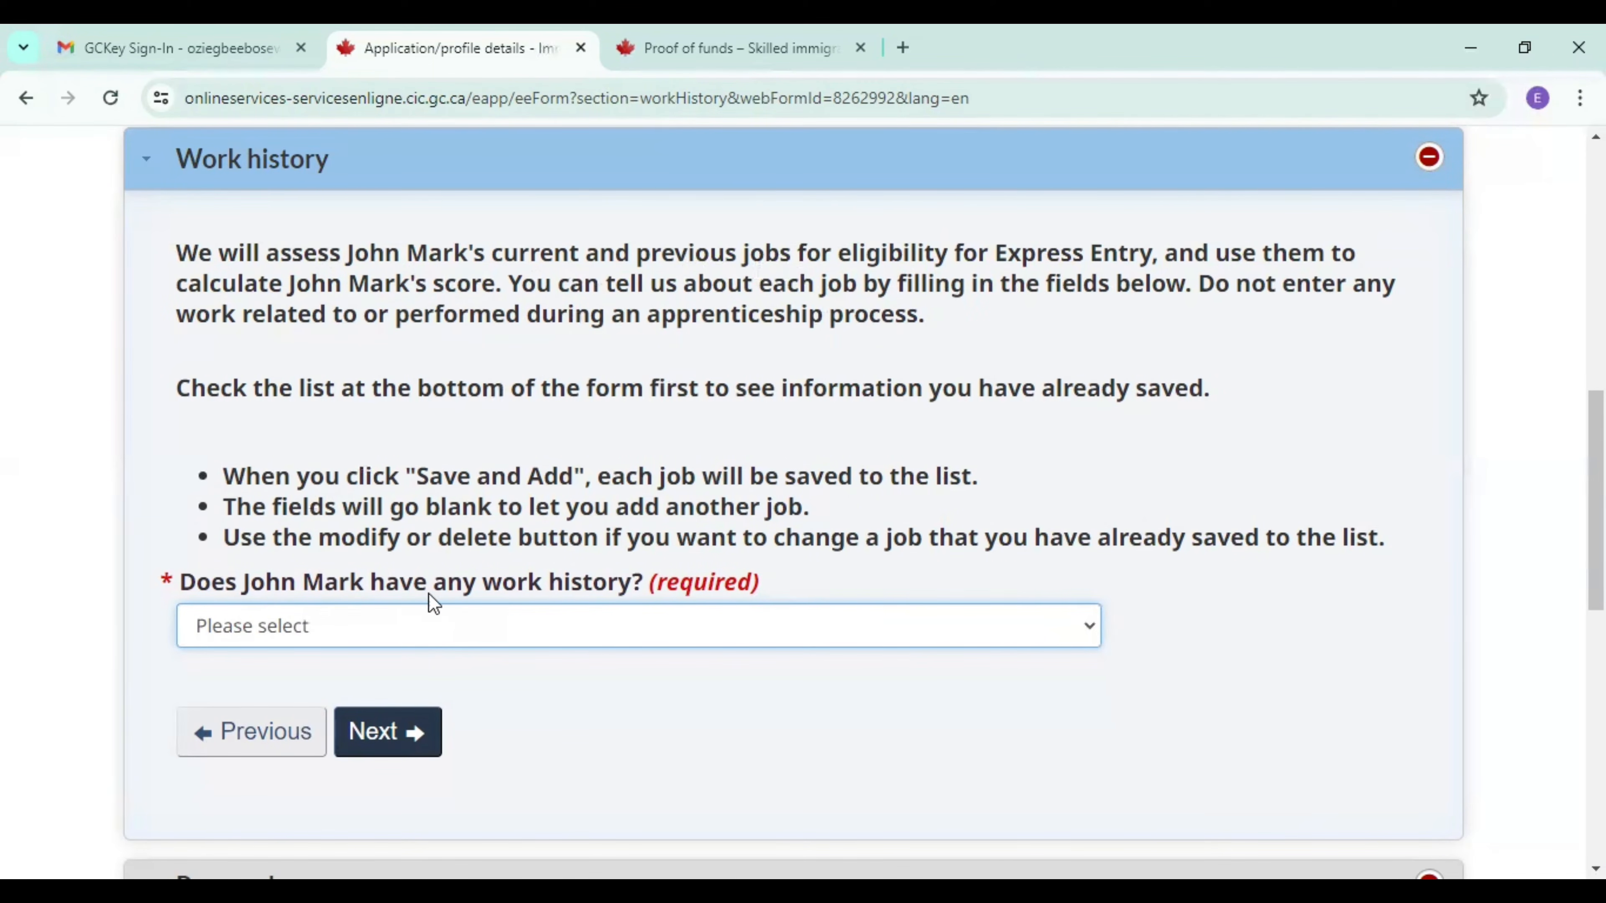
Answer Yes to the candidate having work history, and set the job's start date to December 2014.
{"action": "left_click", "coordinate": [466, 633]}
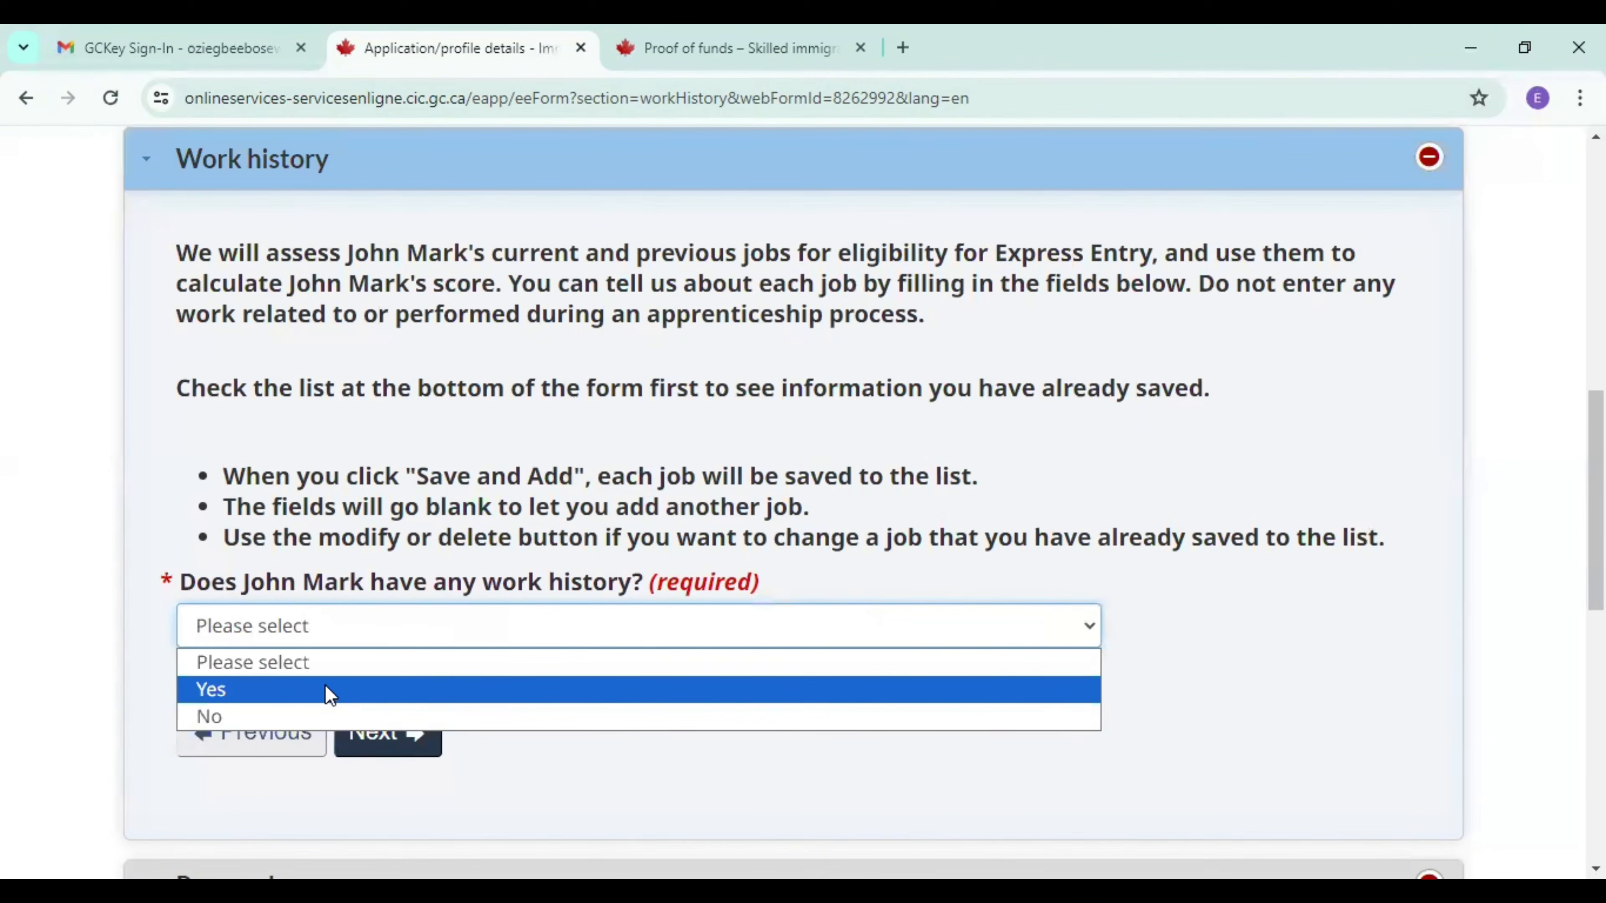
{"action": "left_click", "coordinate": [296, 694]}
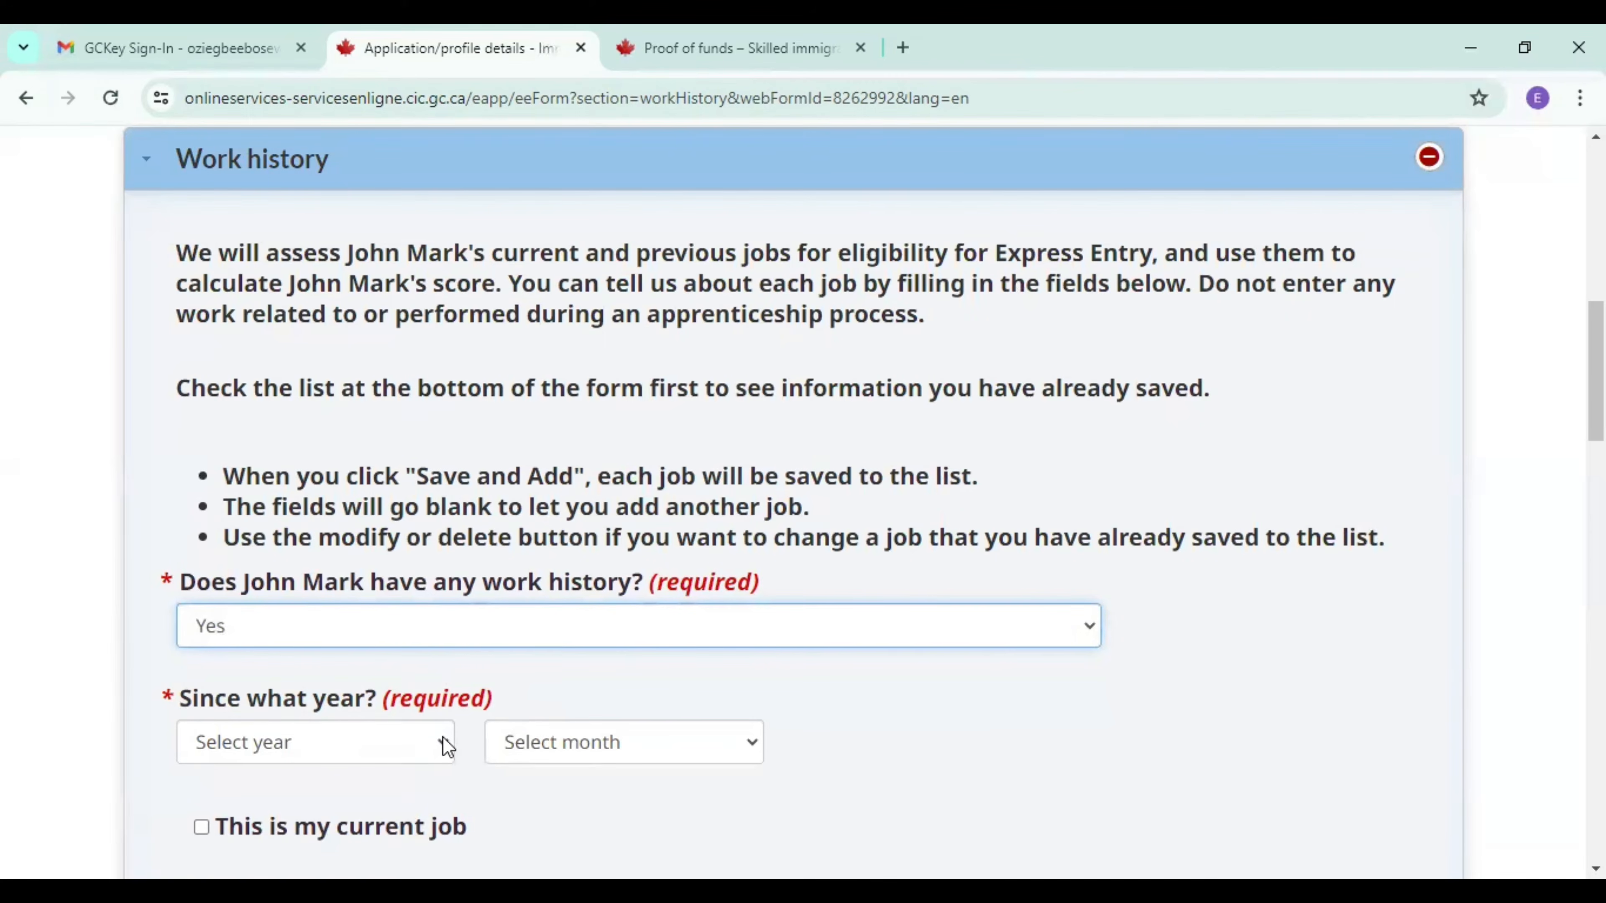
{"action": "left_click", "coordinate": [442, 738]}
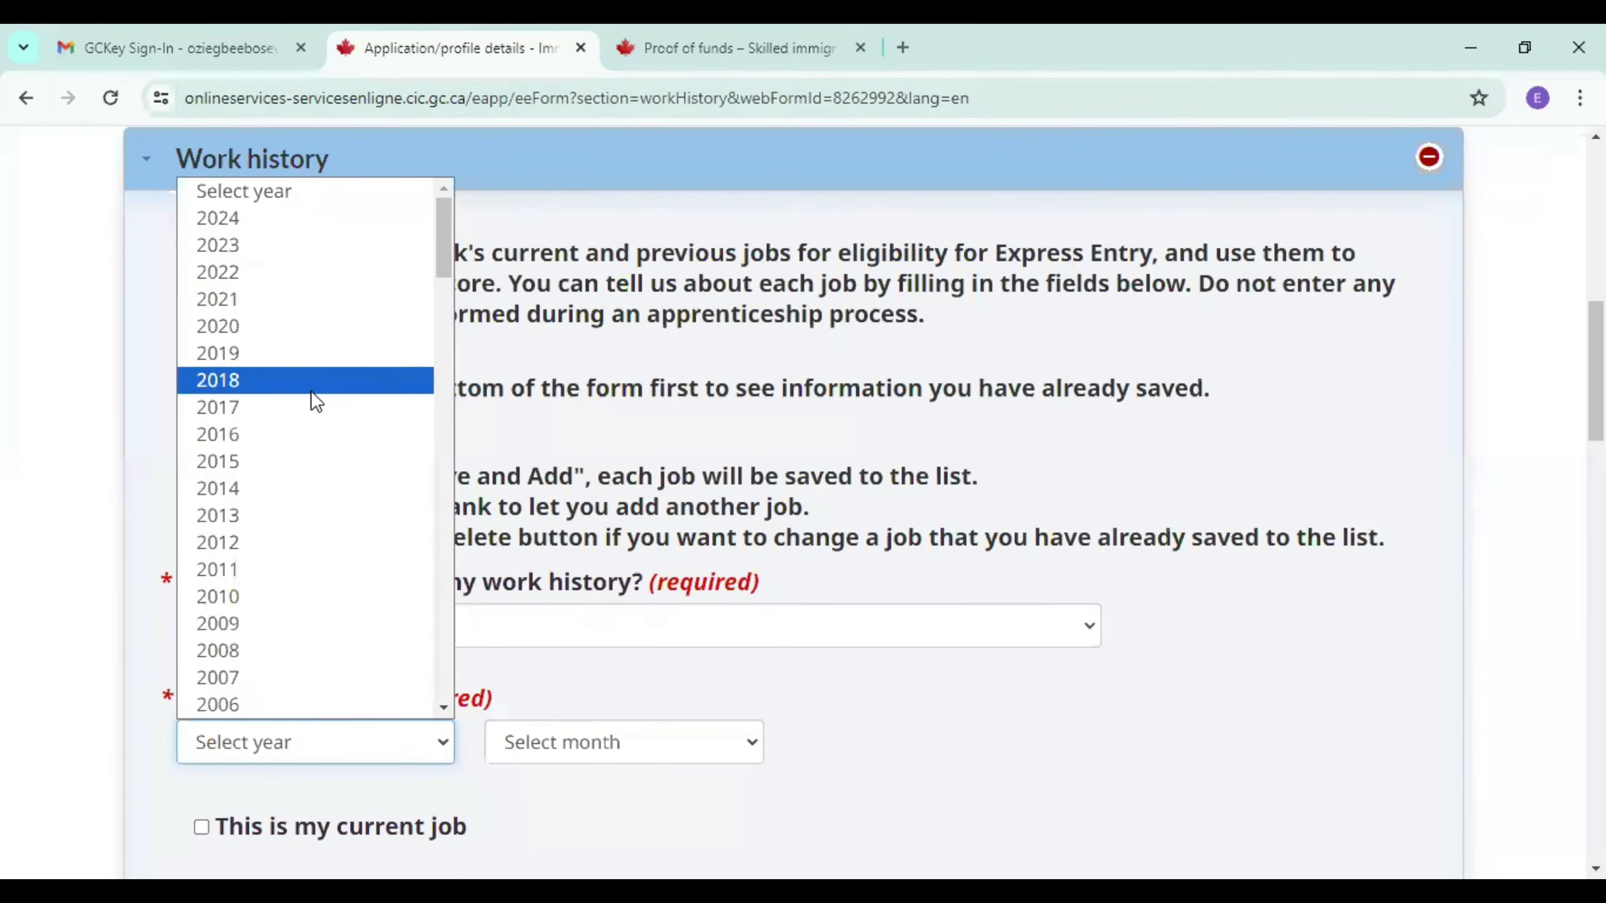
{"action": "left_click", "coordinate": [285, 490]}
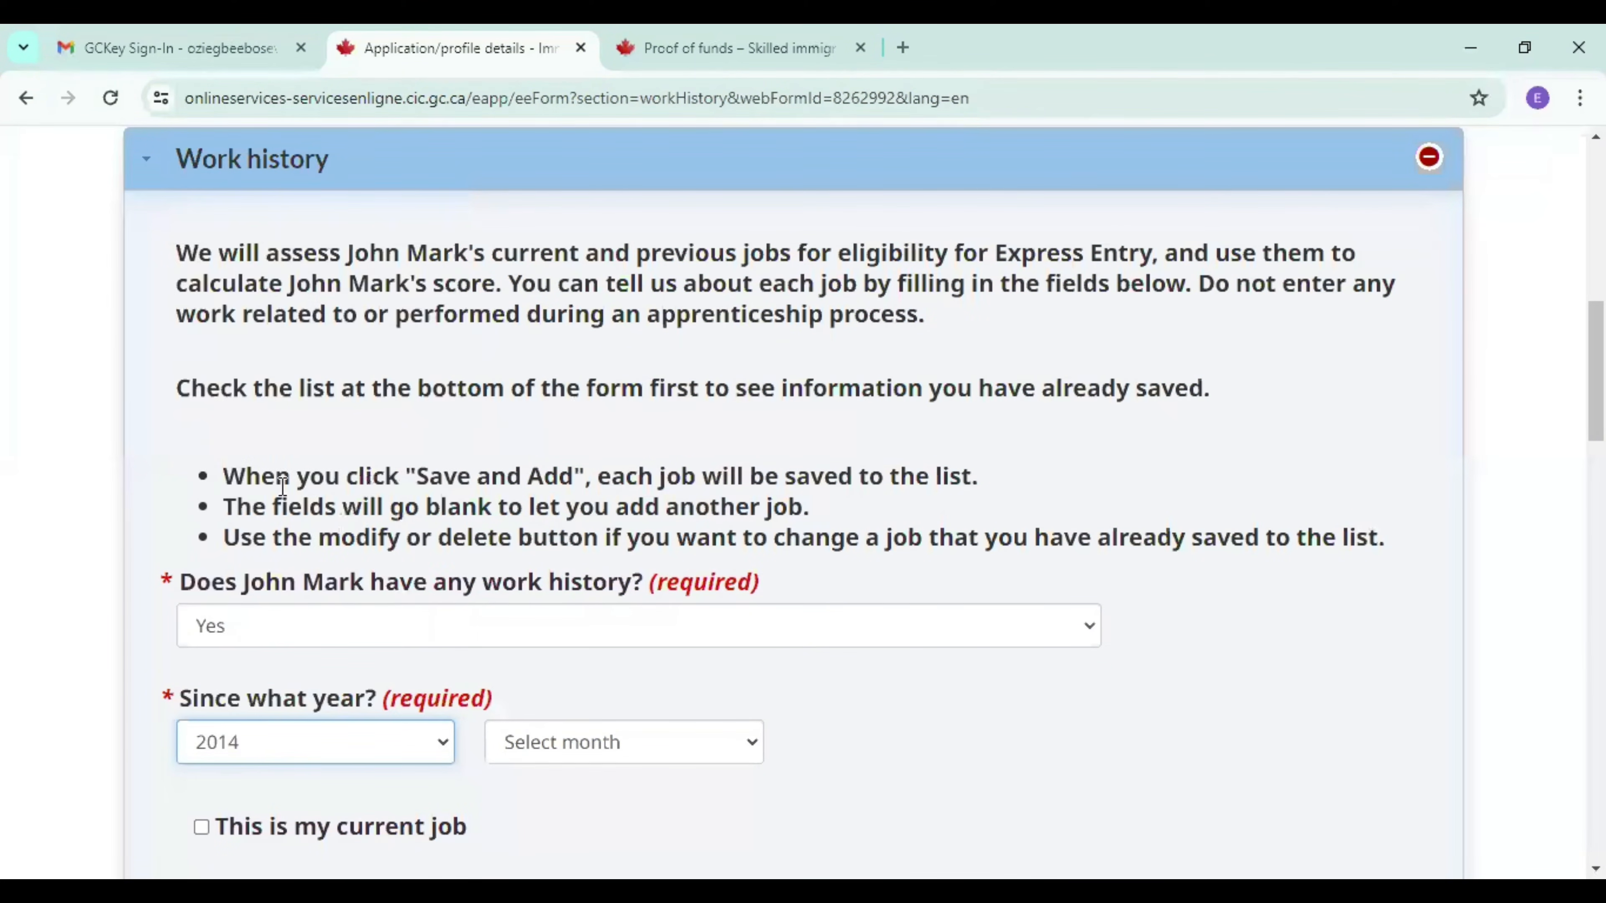
{"action": "left_click", "coordinate": [519, 729]}
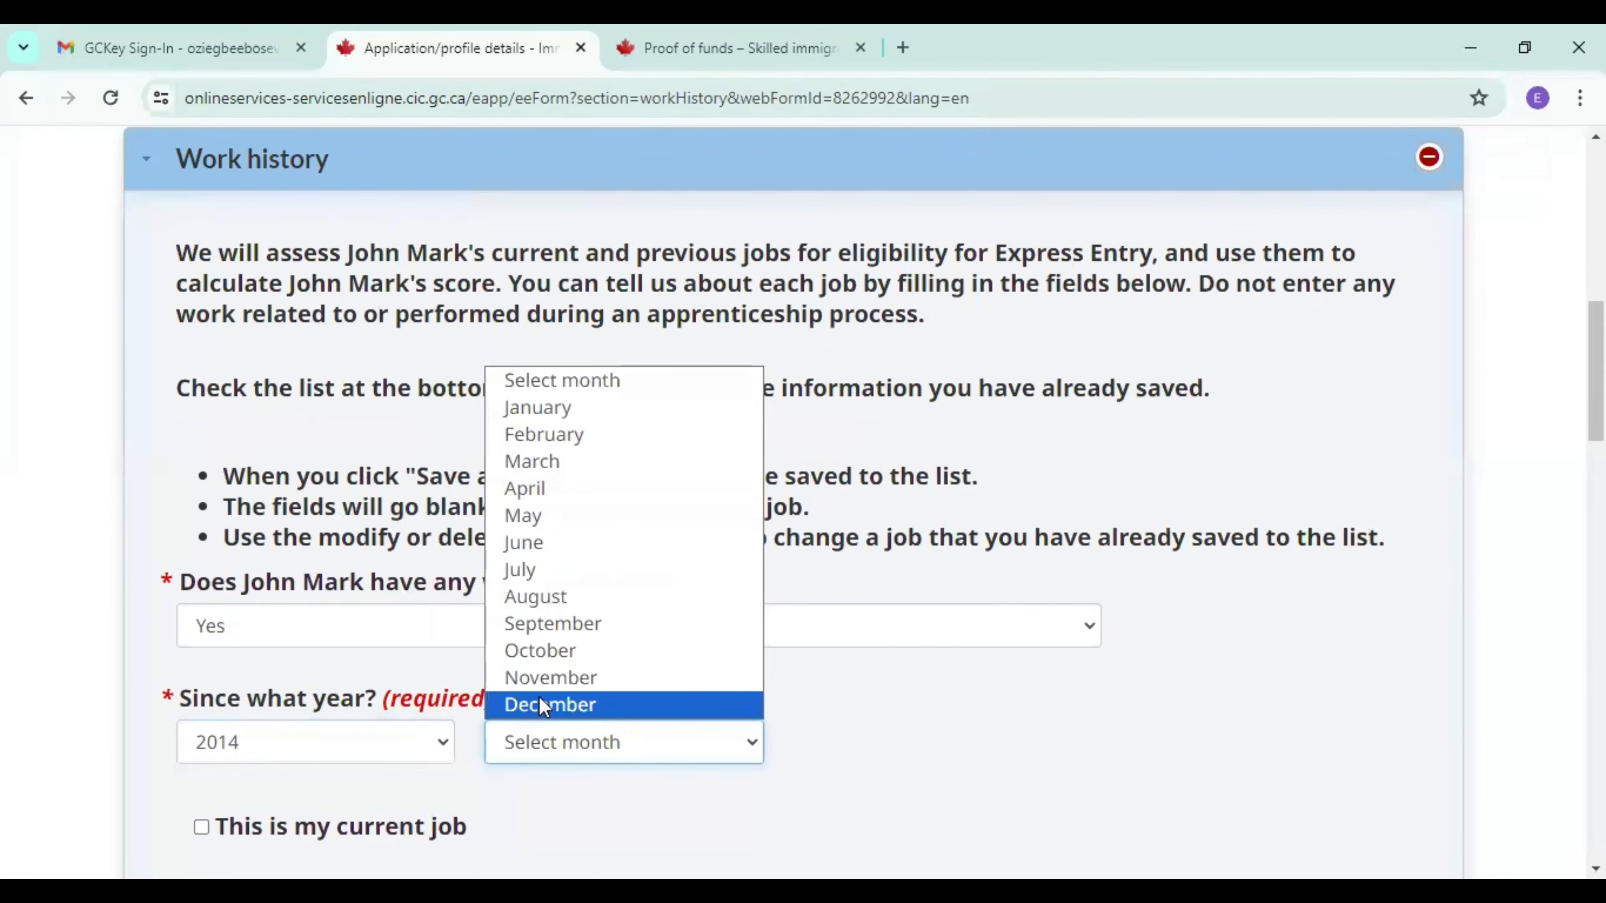
{"action": "left_click", "coordinate": [538, 696]}
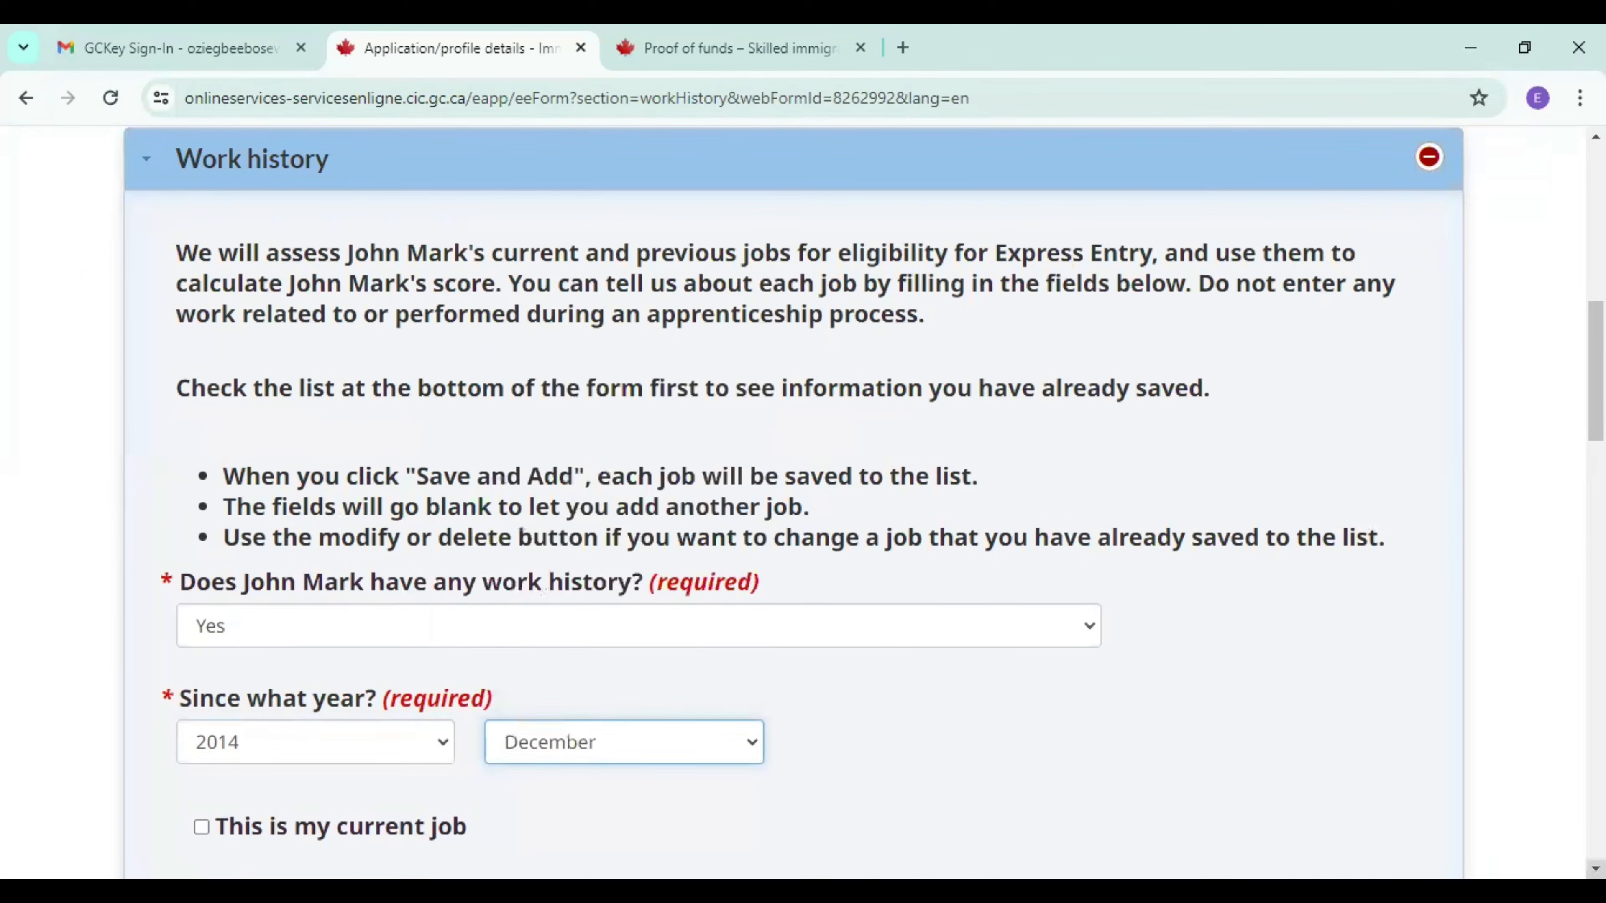
Mark the job as the candidate's current job and set the hours per week to 40.
{"action": "scroll", "coordinate": [538, 697], "scroll_direction": "down", "scroll_amount": 1}
{"action": "scroll", "coordinate": [1037, 658], "scroll_direction": "down", "scroll_amount": 4}
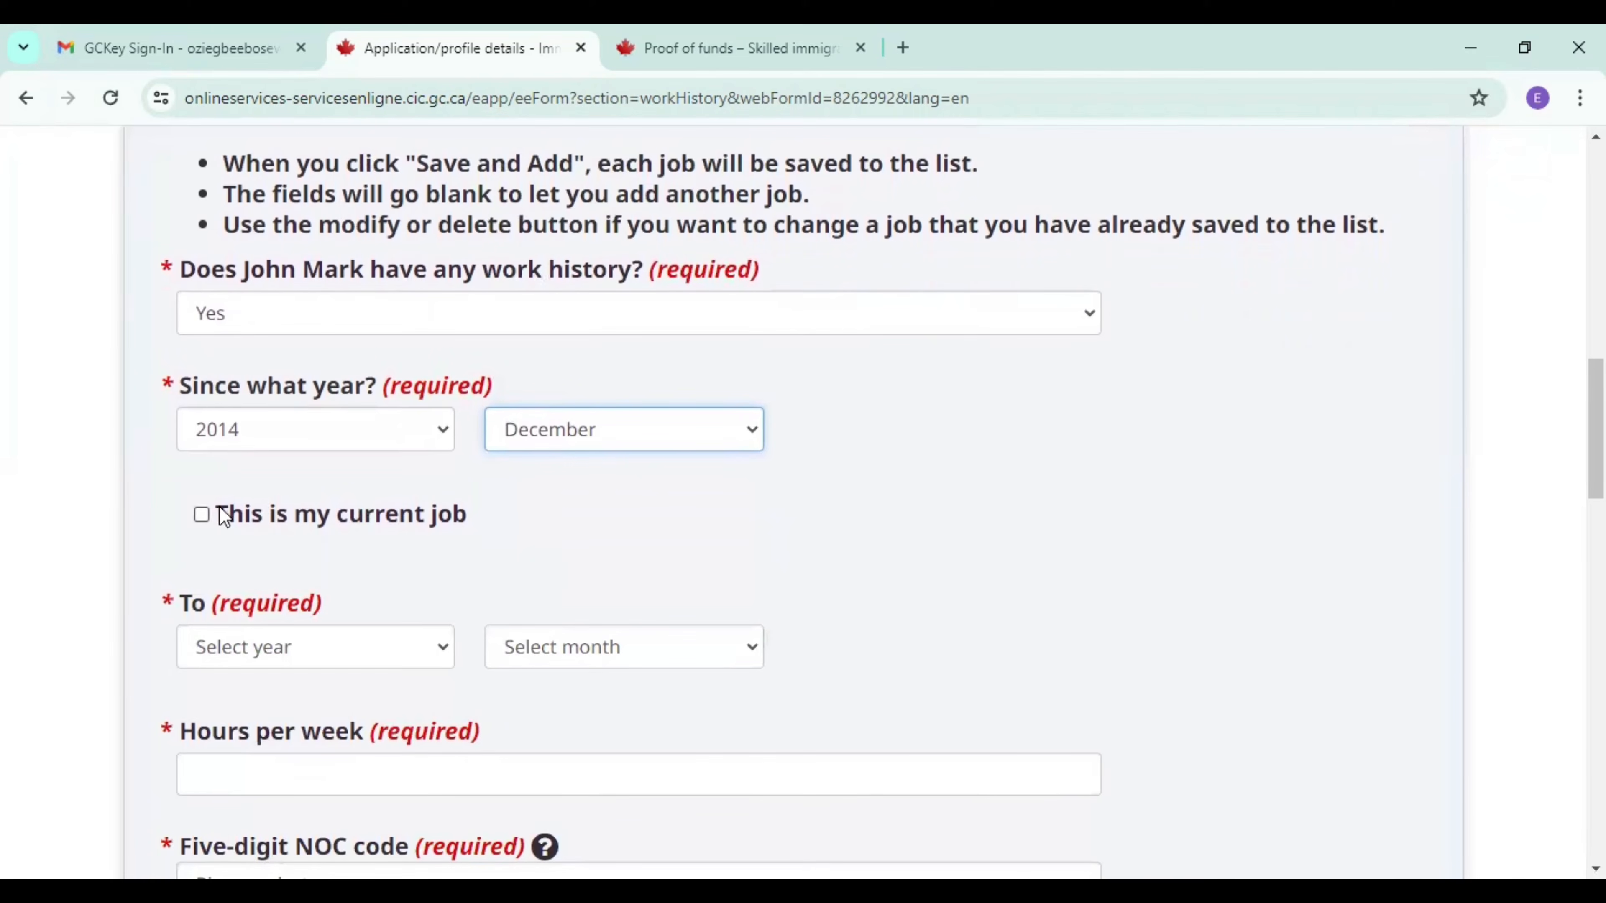
{"action": "left_click", "coordinate": [202, 514]}
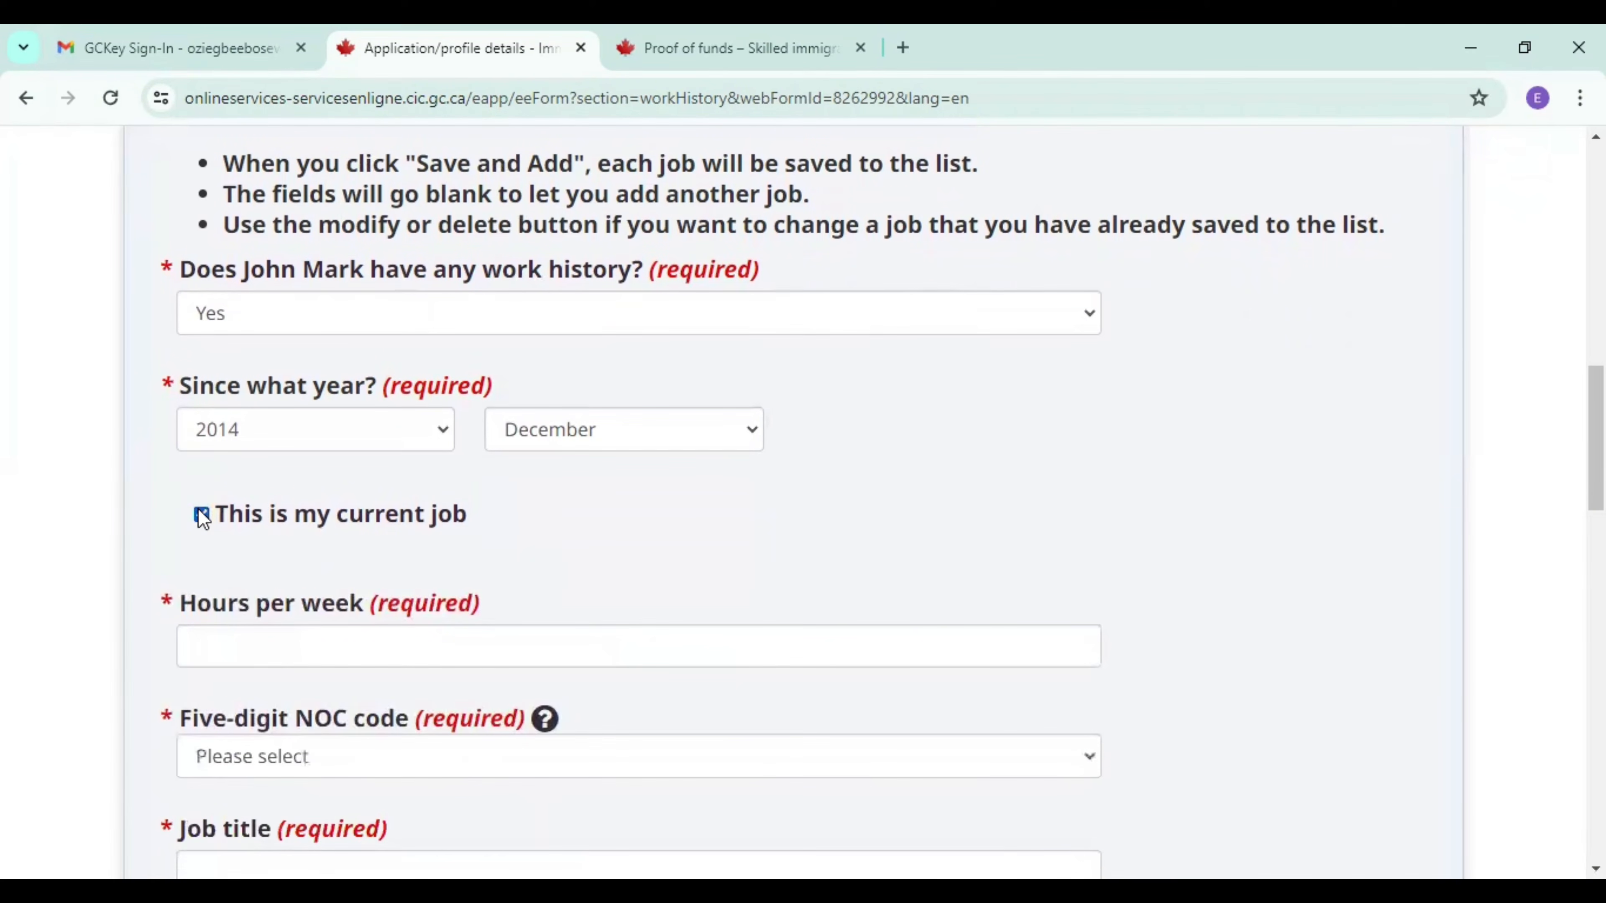
{"action": "left_click", "coordinate": [231, 647]}
{"action": "type", "text": "40"}
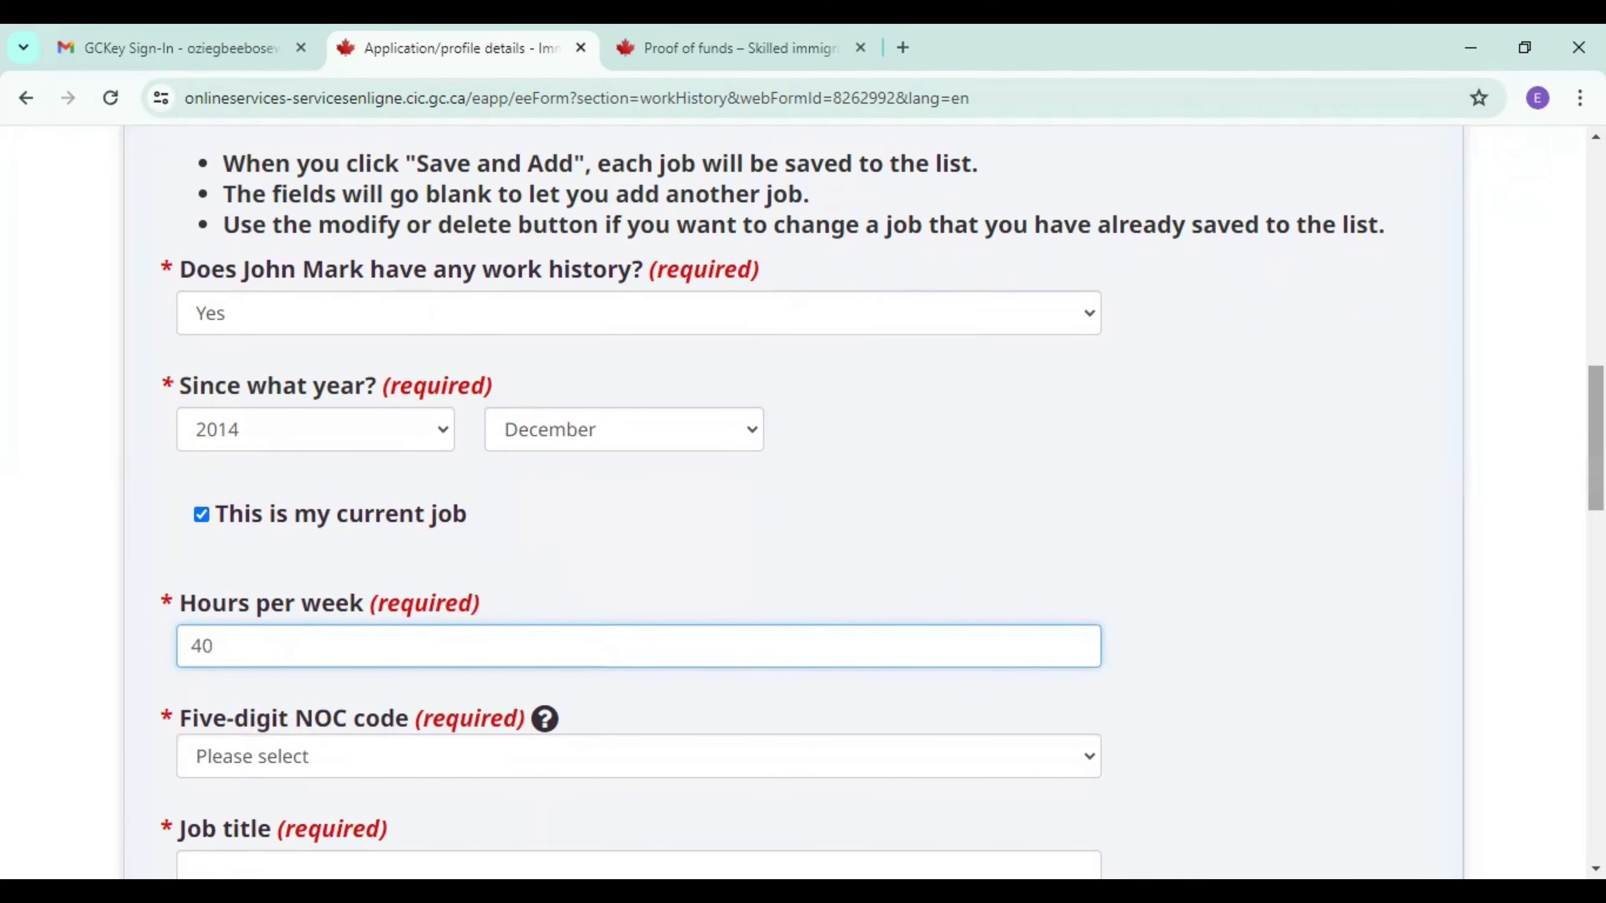
Set the job's five-digit NOC code to 30010 - Managers in health care.
{"action": "scroll", "coordinate": [803, 506], "scroll_direction": "down", "scroll_amount": 5}
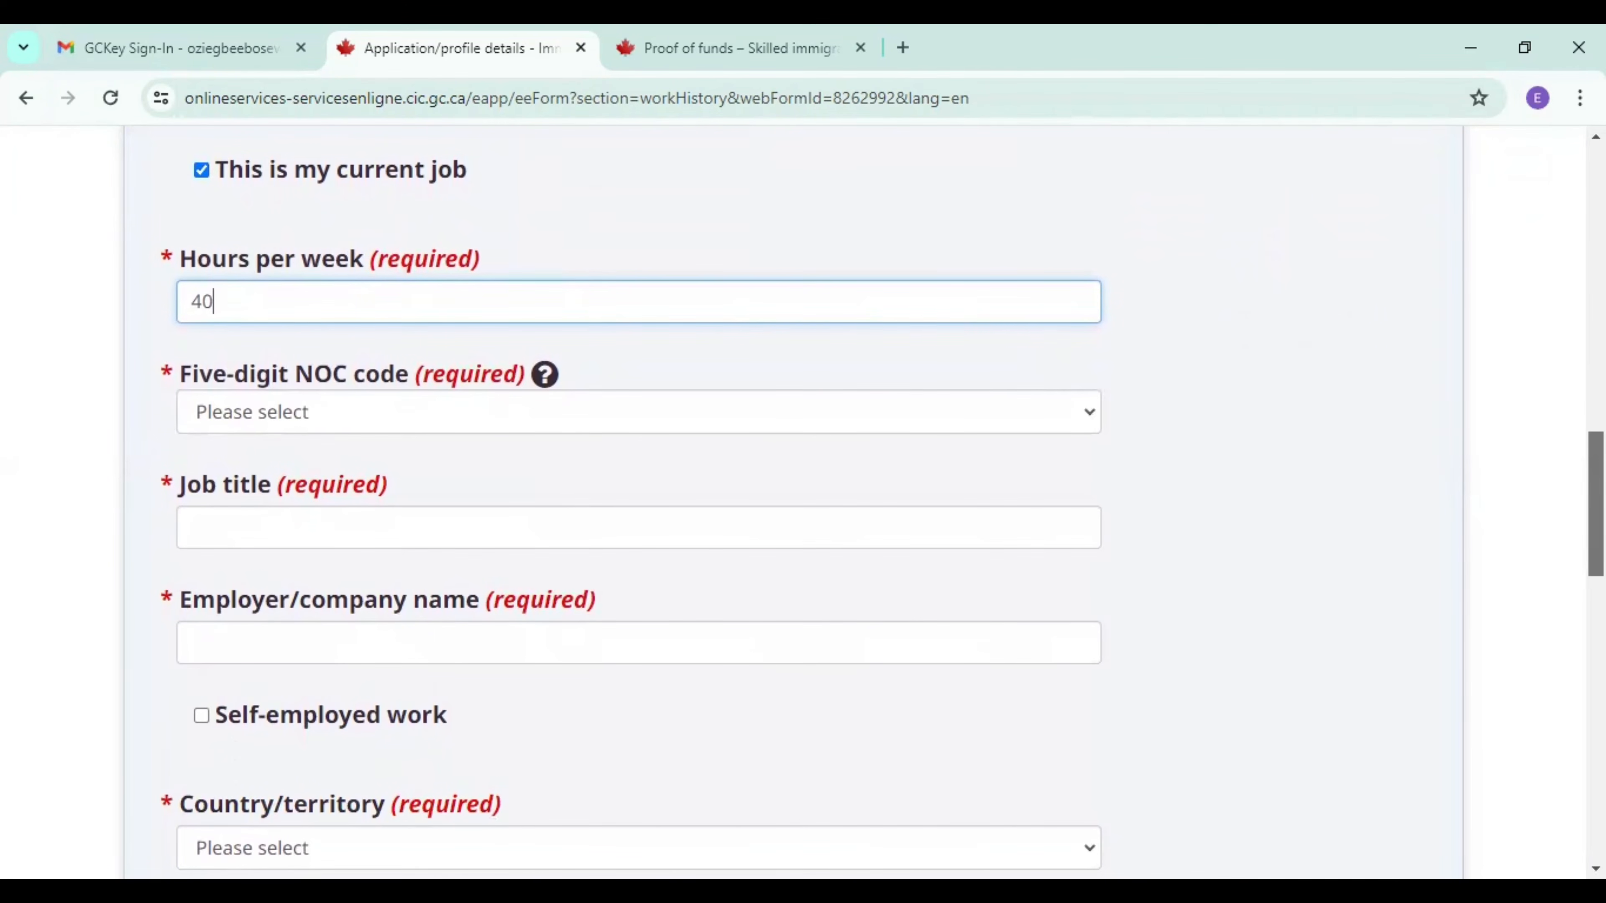
{"action": "scroll", "coordinate": [803, 506], "scroll_direction": "down", "scroll_amount": 1}
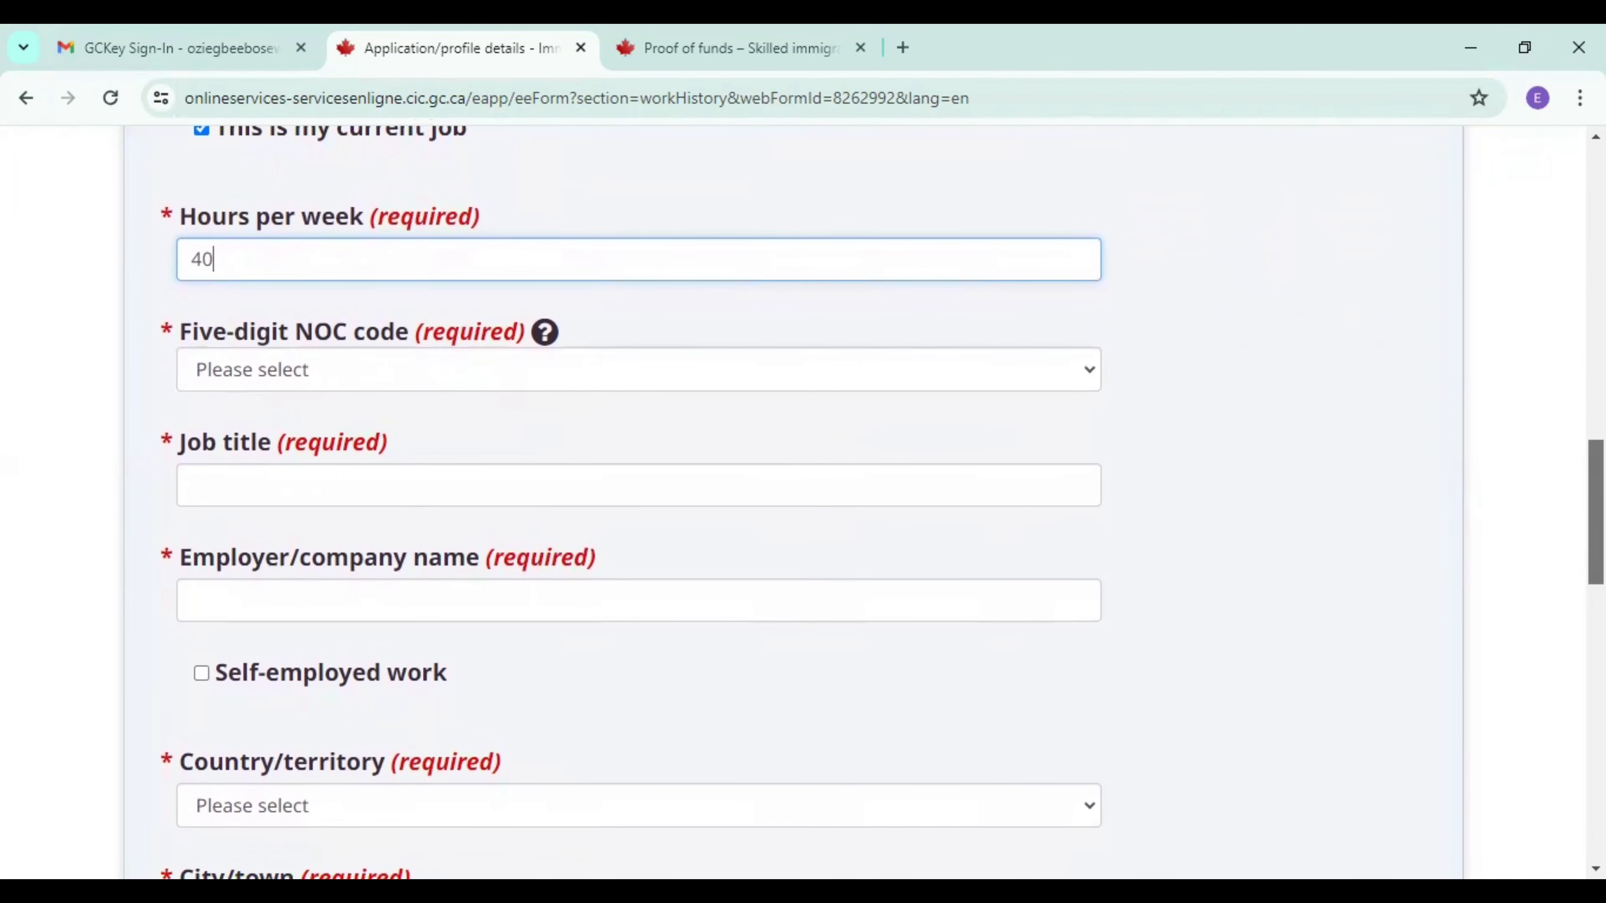
{"action": "scroll", "coordinate": [1380, 580], "scroll_direction": "down", "scroll_amount": 1}
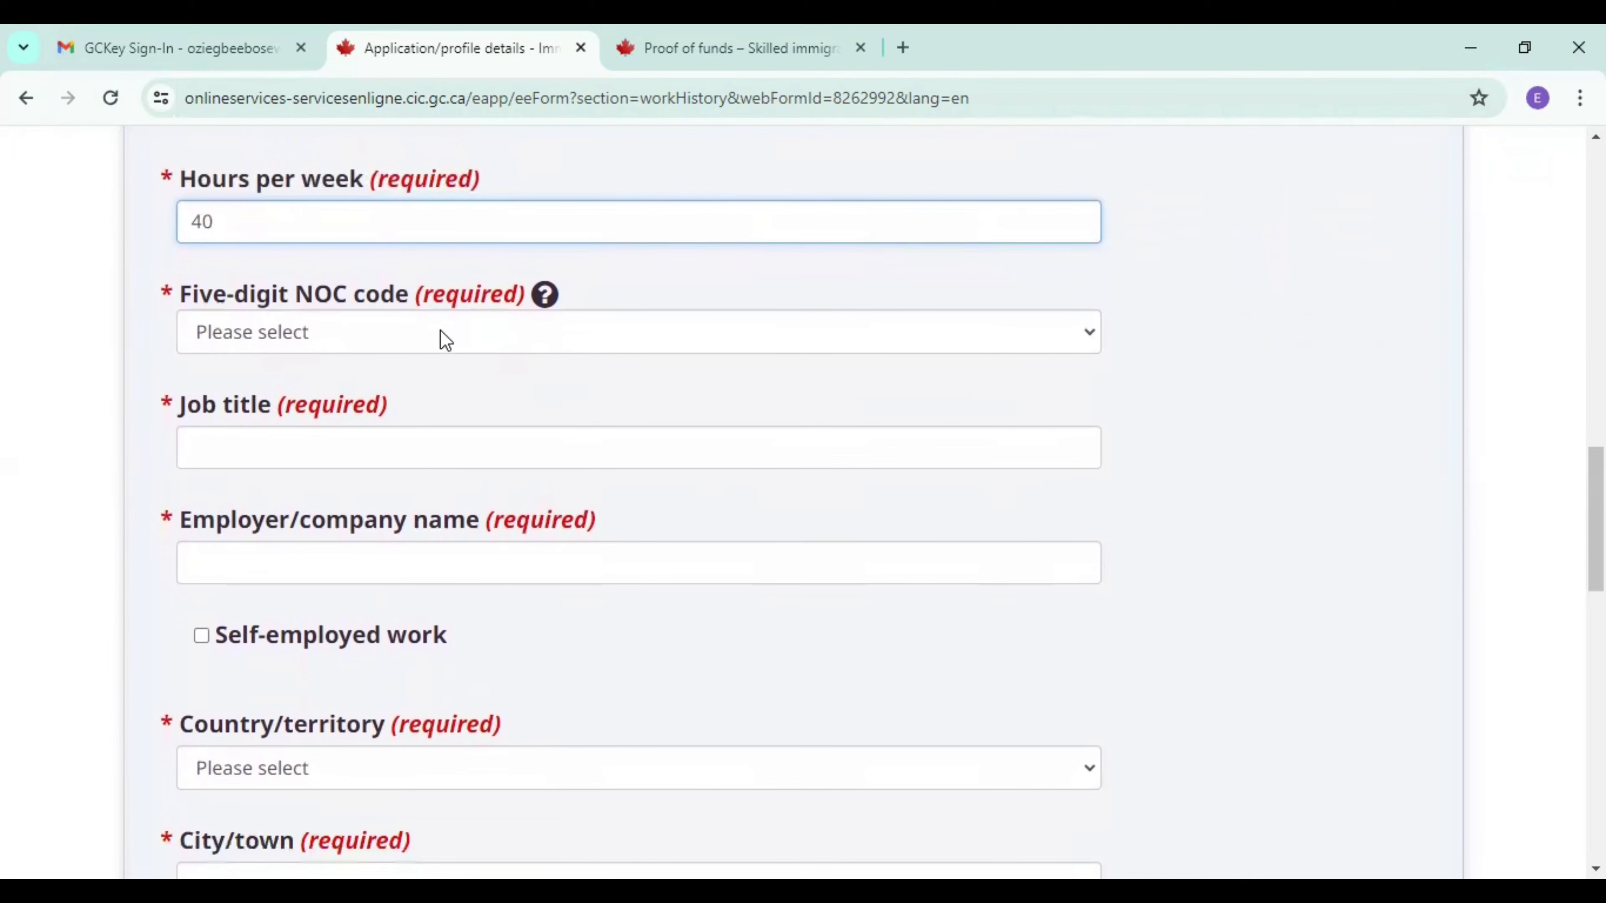
{"action": "left_click", "coordinate": [409, 329]}
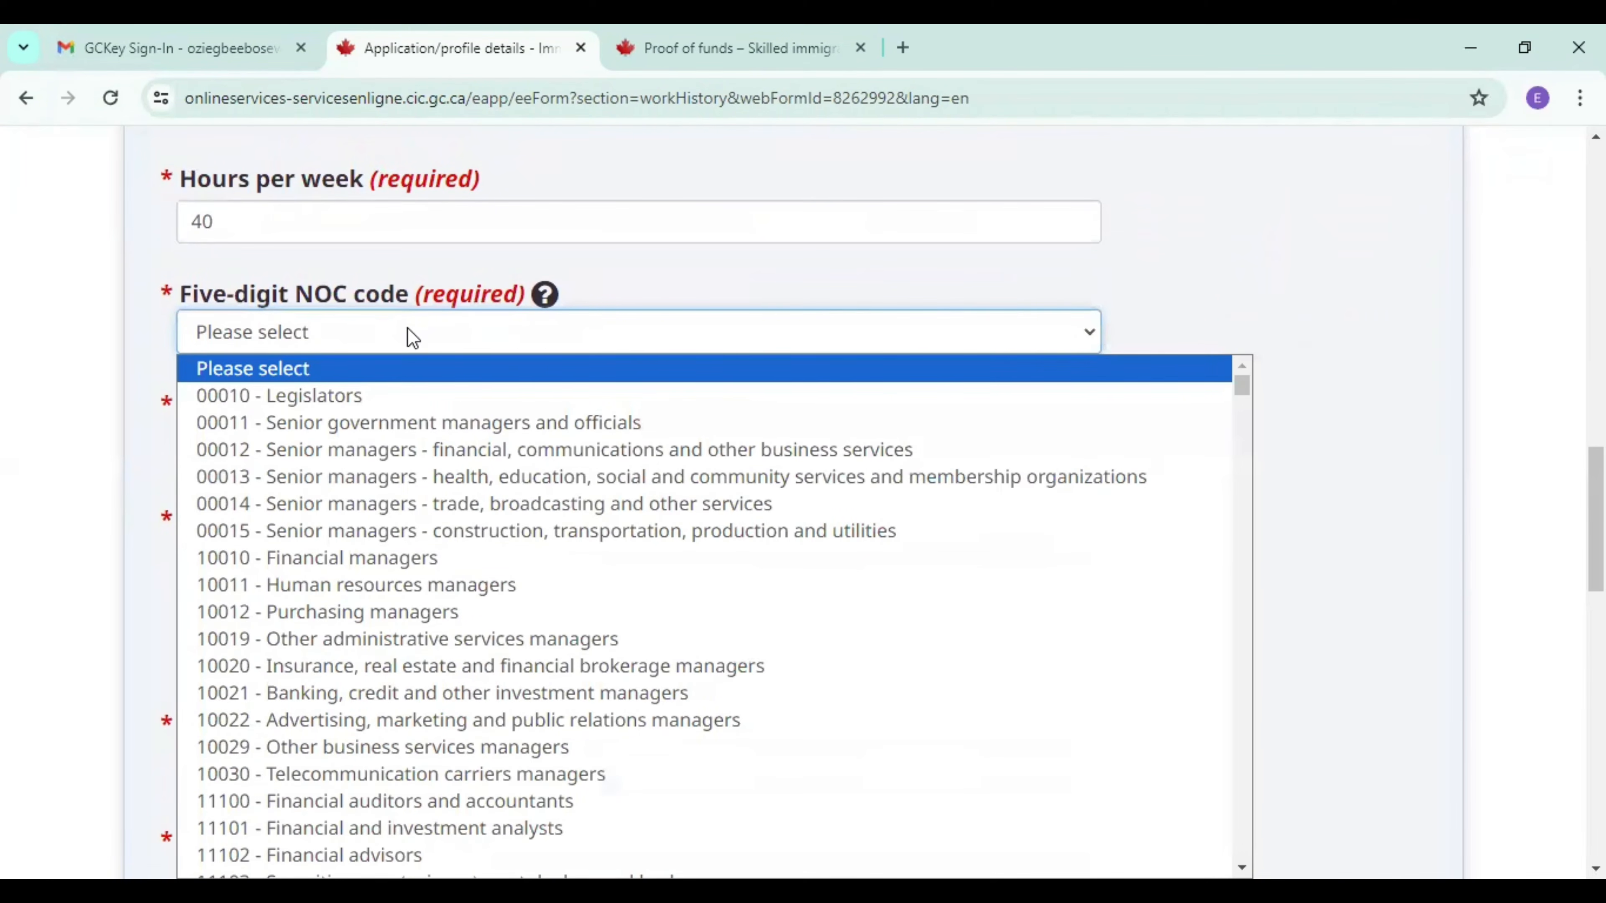
{"action": "left_click", "coordinate": [601, 578]}
{"action": "key", "text": "3"}
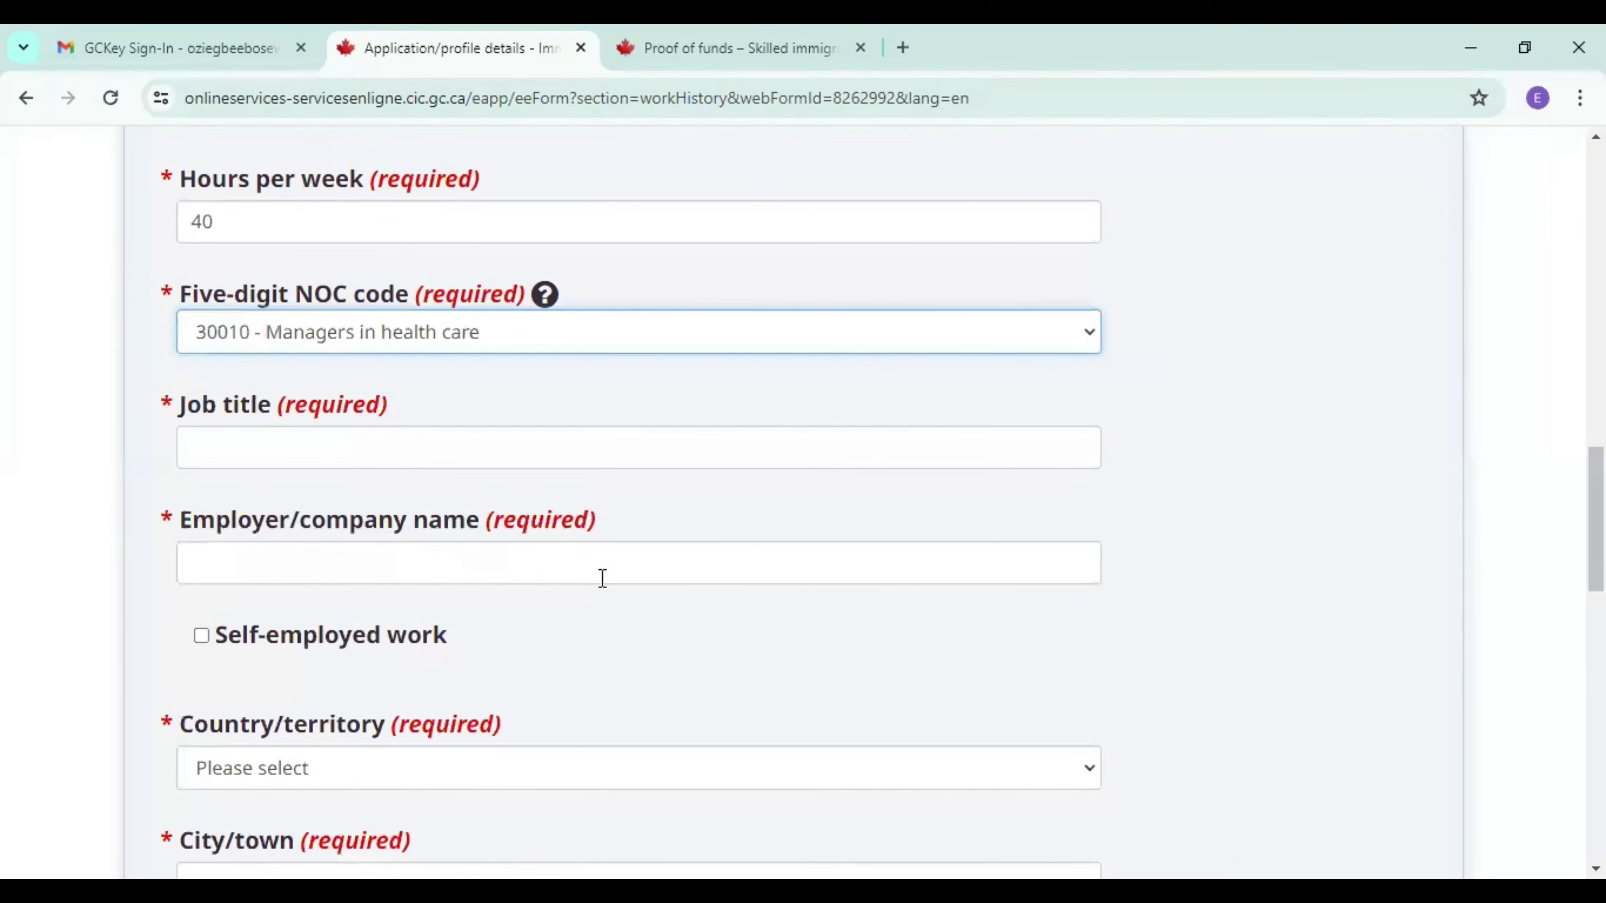
Enter "clinic Manager" as the job title and "best hospital" as the employer/company name.
{"action": "left_click", "coordinate": [414, 454]}
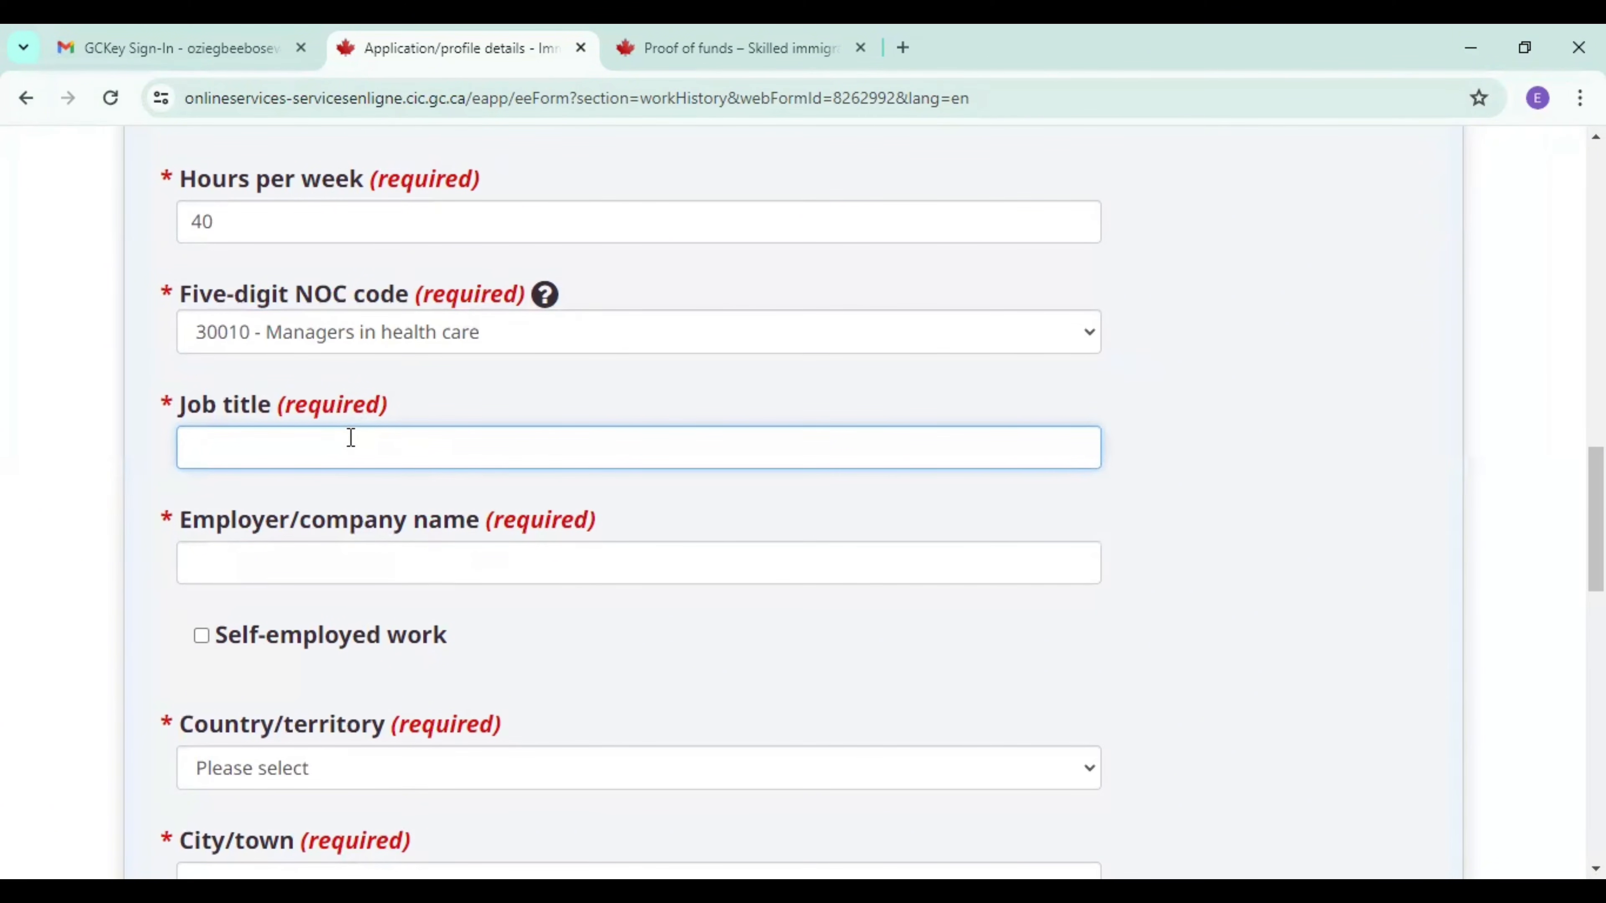
{"action": "type", "text": "clinic Manager"}
{"action": "left_click", "coordinate": [301, 561]}
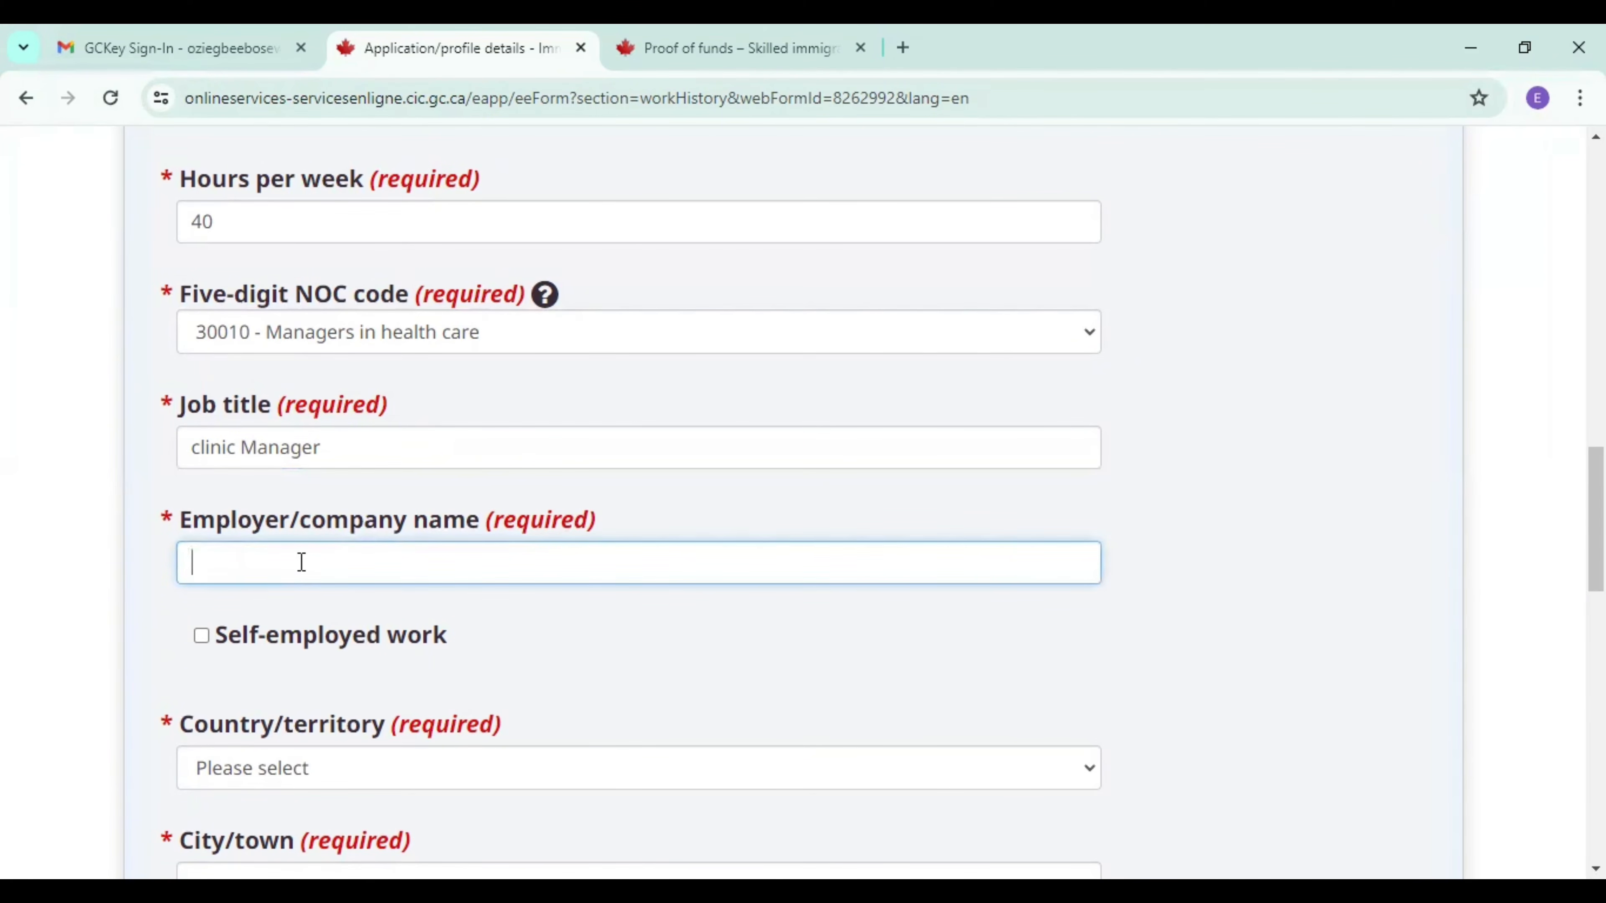
{"action": "type", "text": "best hospital"}
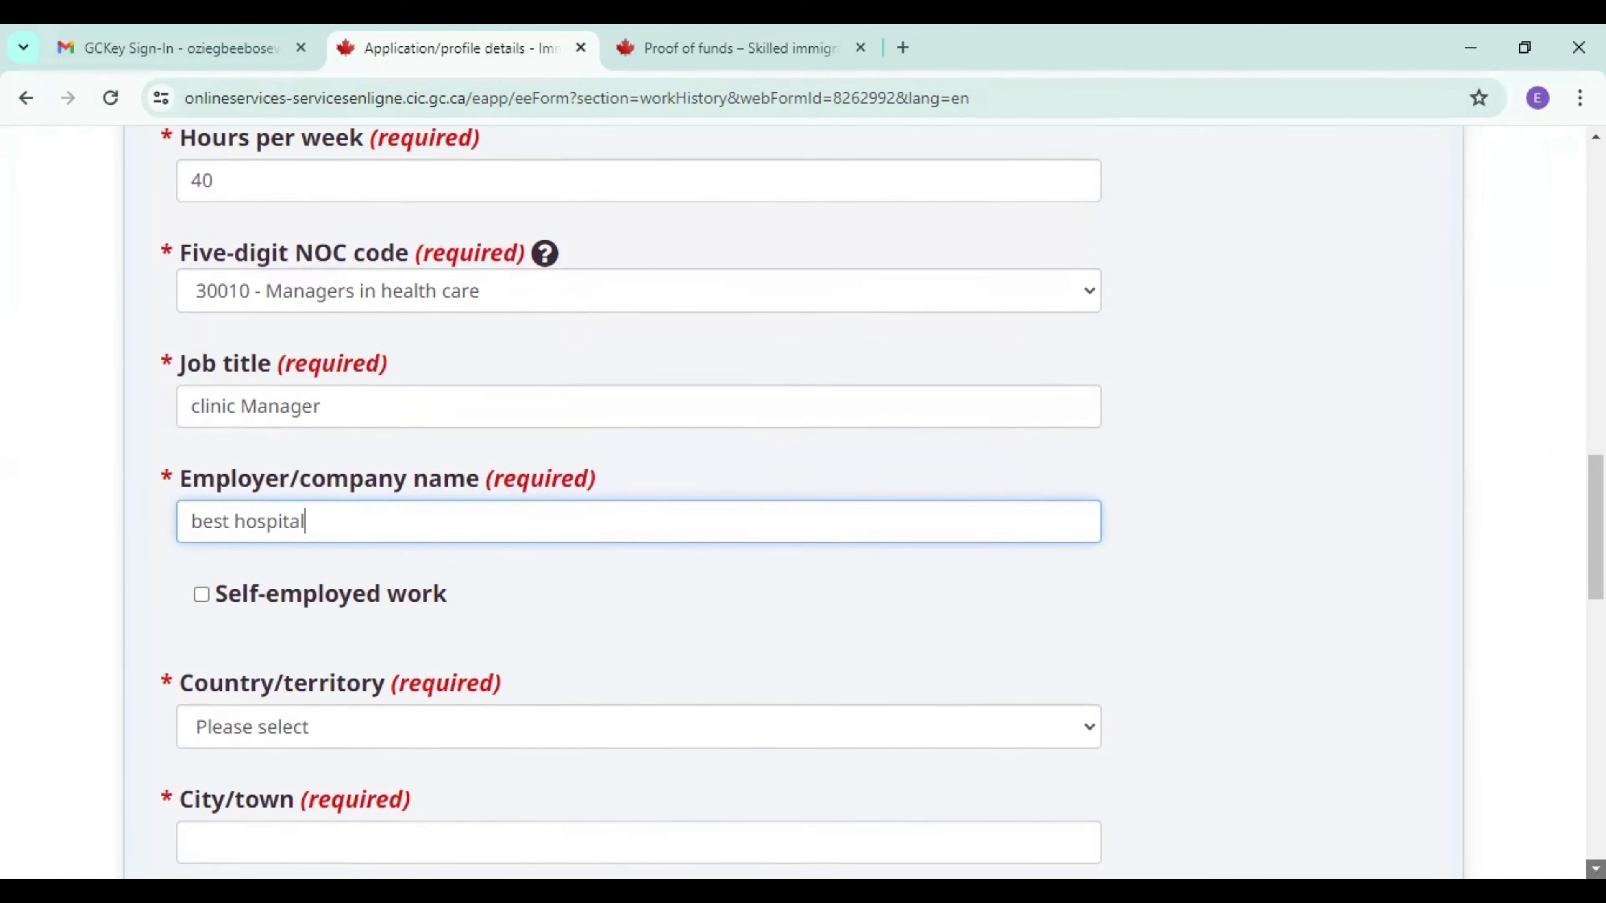
Set the job's country to Nigeria and city to lagos, and save the job to the work history list.
{"action": "scroll", "coordinate": [1480, 824], "scroll_direction": "down", "scroll_amount": 3}
{"action": "left_click", "coordinate": [623, 534]}
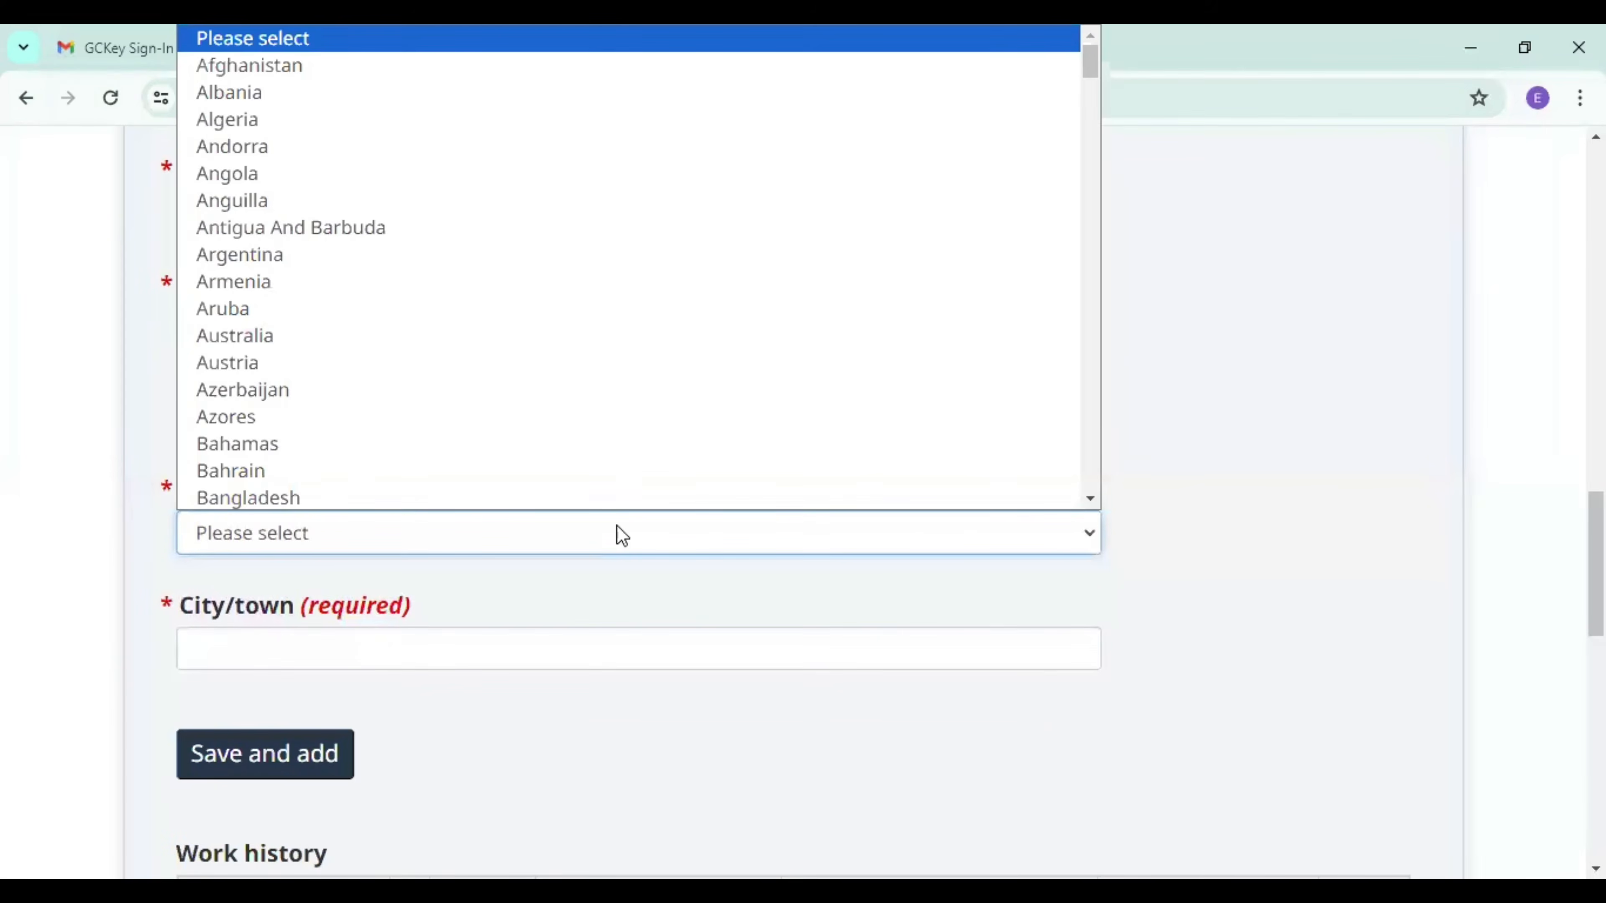
{"action": "type", "text": "n"}
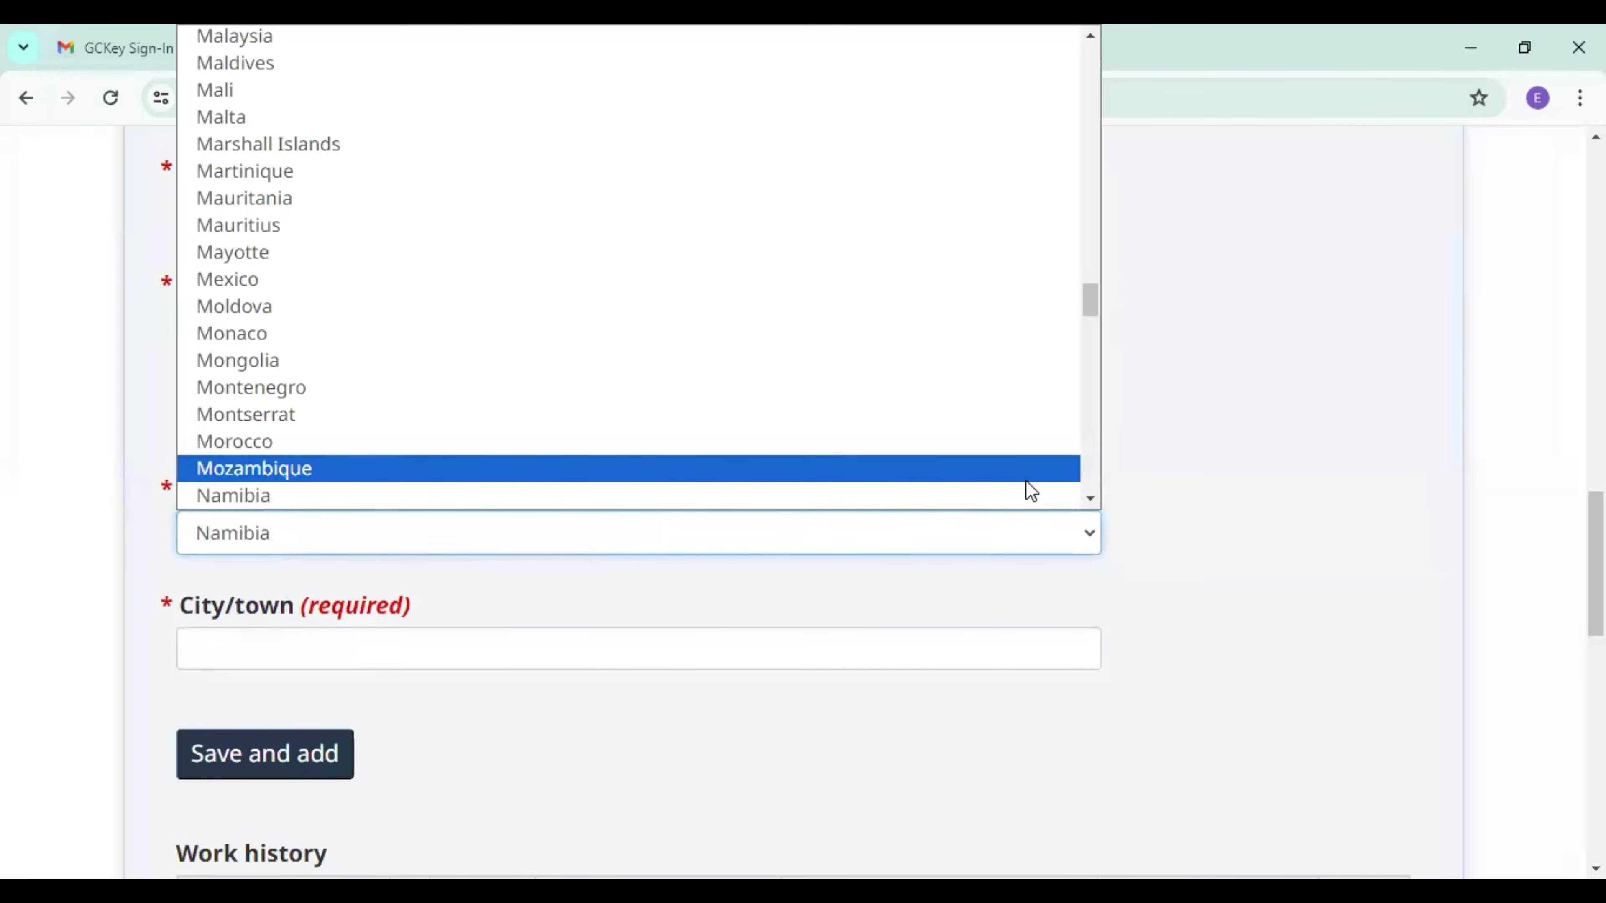
{"action": "left_click", "coordinate": [1090, 499]}
{"action": "left_click", "coordinate": [1090, 500]}
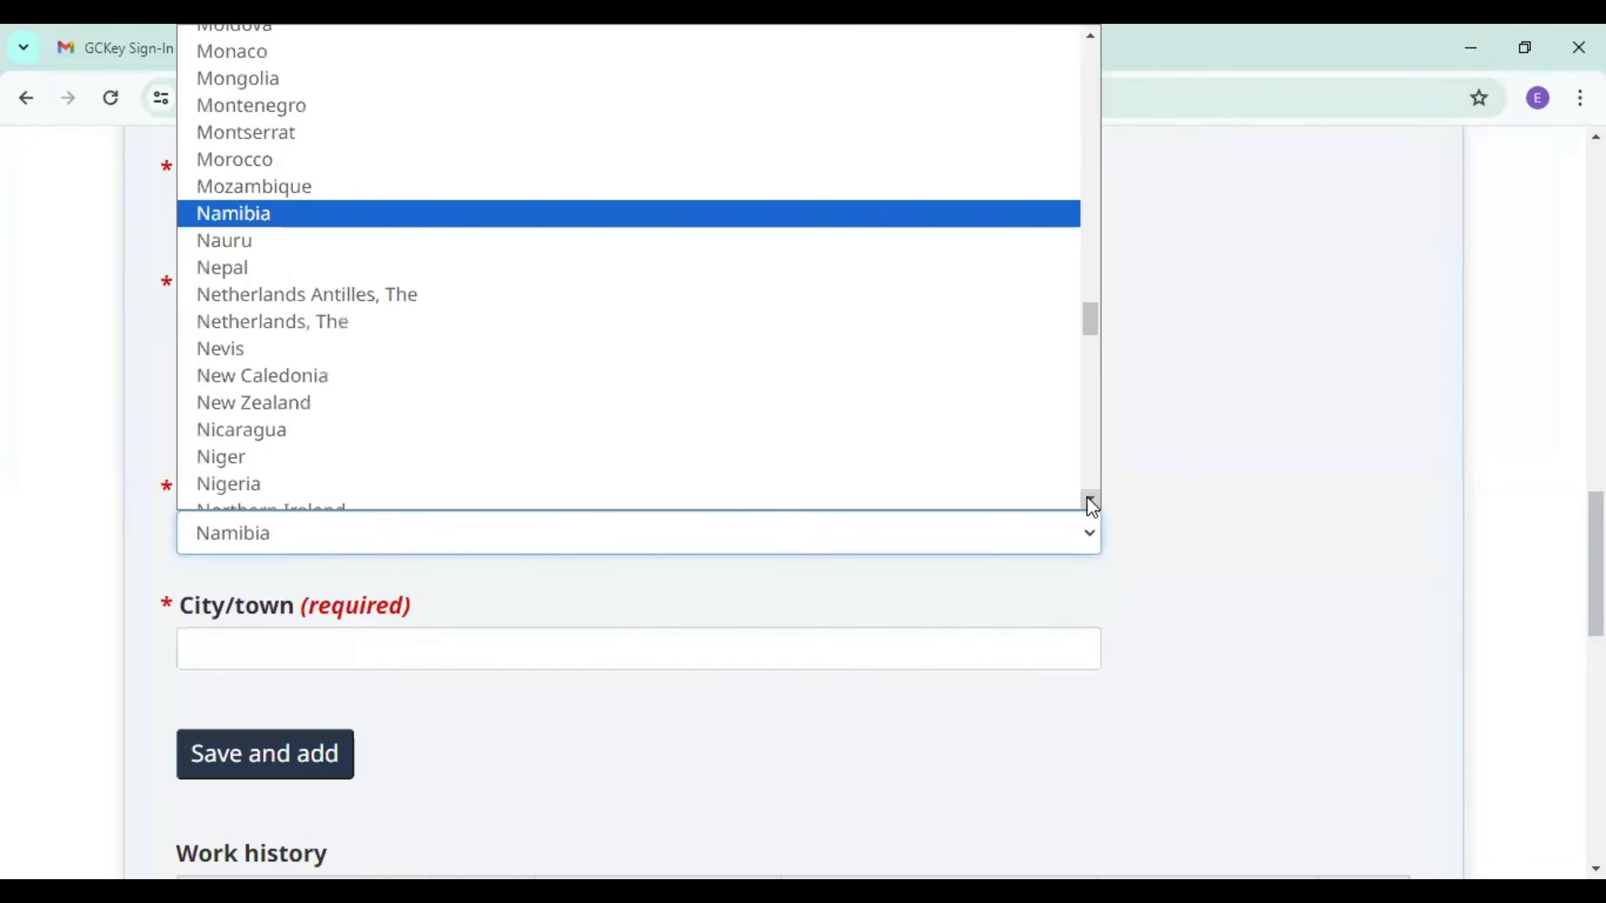
{"action": "left_click", "coordinate": [753, 483]}
{"action": "left_click", "coordinate": [527, 641]}
{"action": "type", "text": "la"}
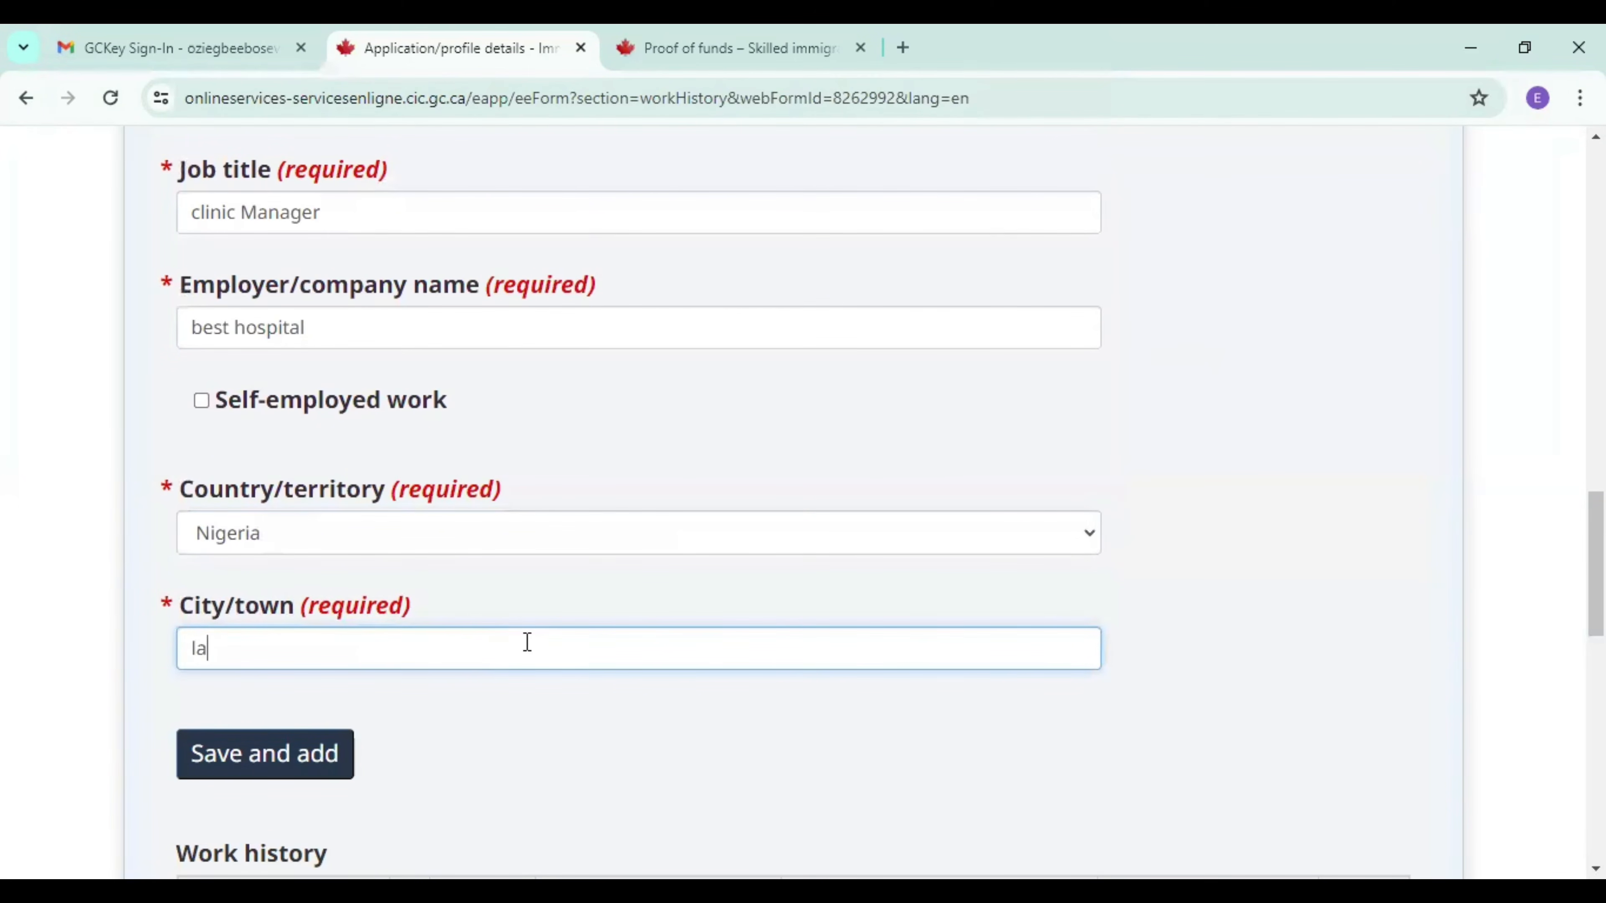
{"action": "type", "text": "gos"}
{"action": "left_click", "coordinate": [296, 768]}
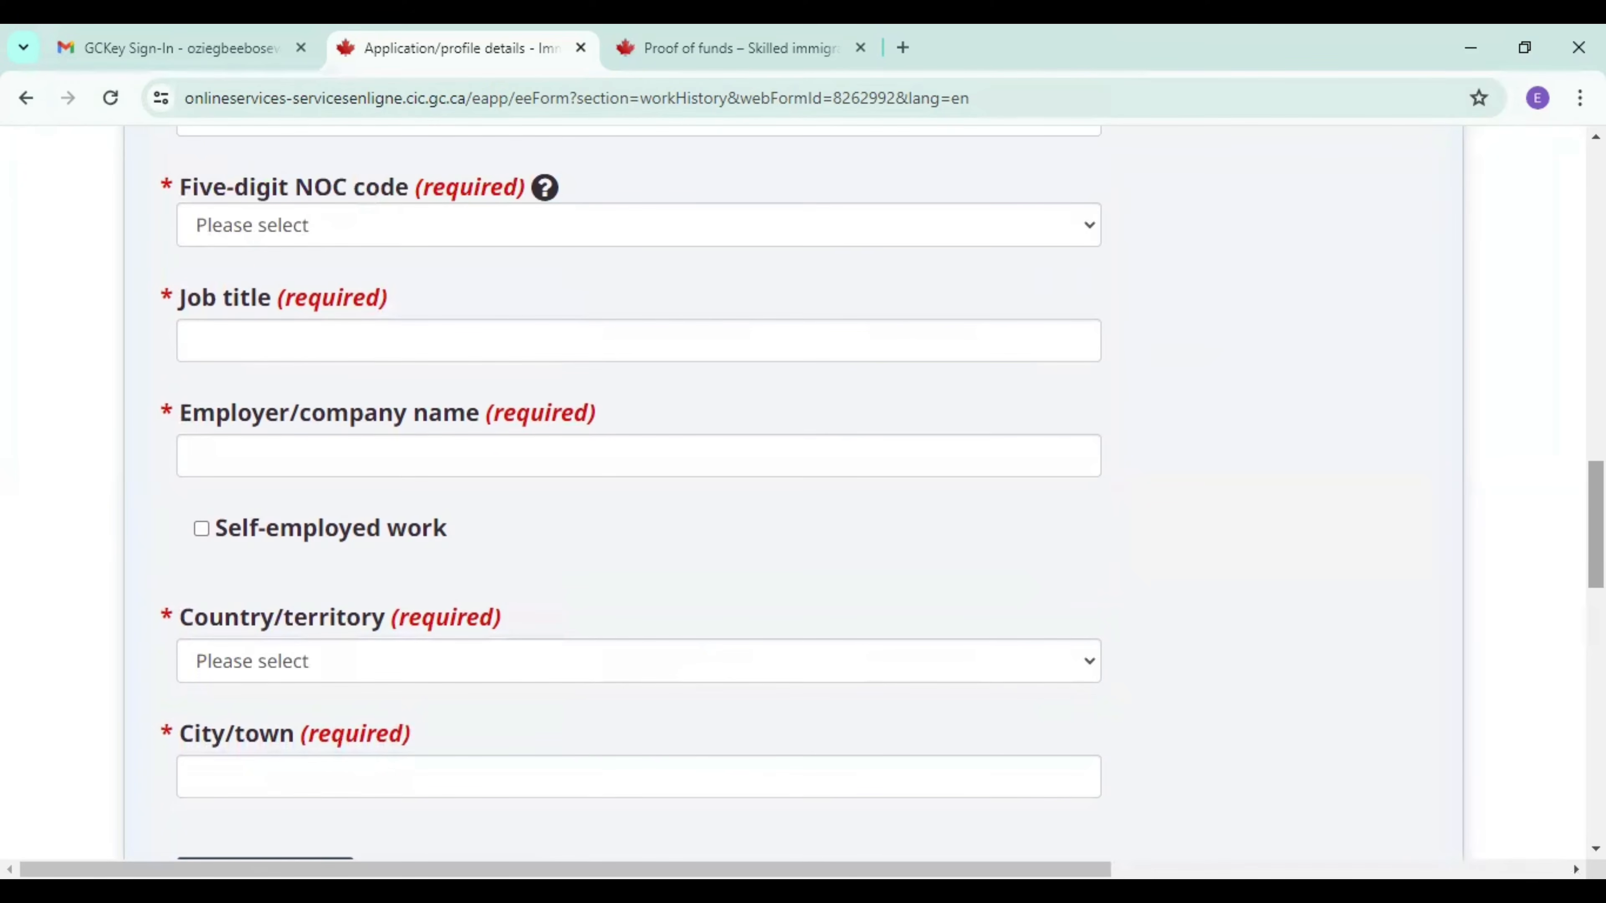
Review the saved job in the work history list and continue to the Research section.
{"action": "scroll", "coordinate": [1416, 663], "scroll_direction": "down", "scroll_amount": 10}
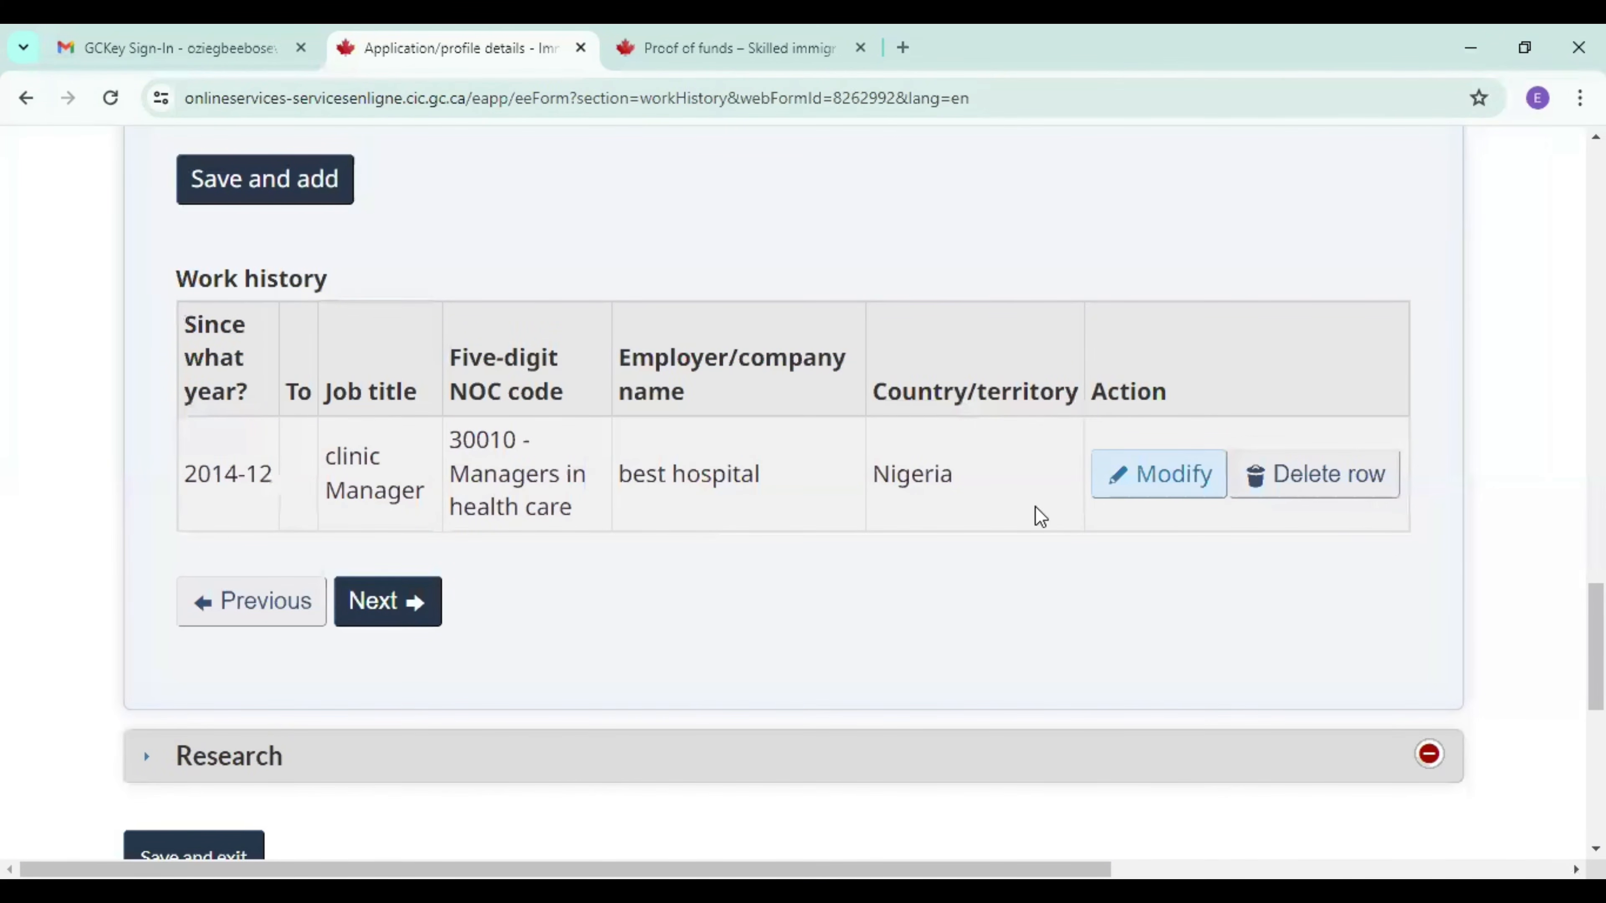
{"action": "scroll", "coordinate": [803, 493], "scroll_direction": "down", "scroll_amount": 3}
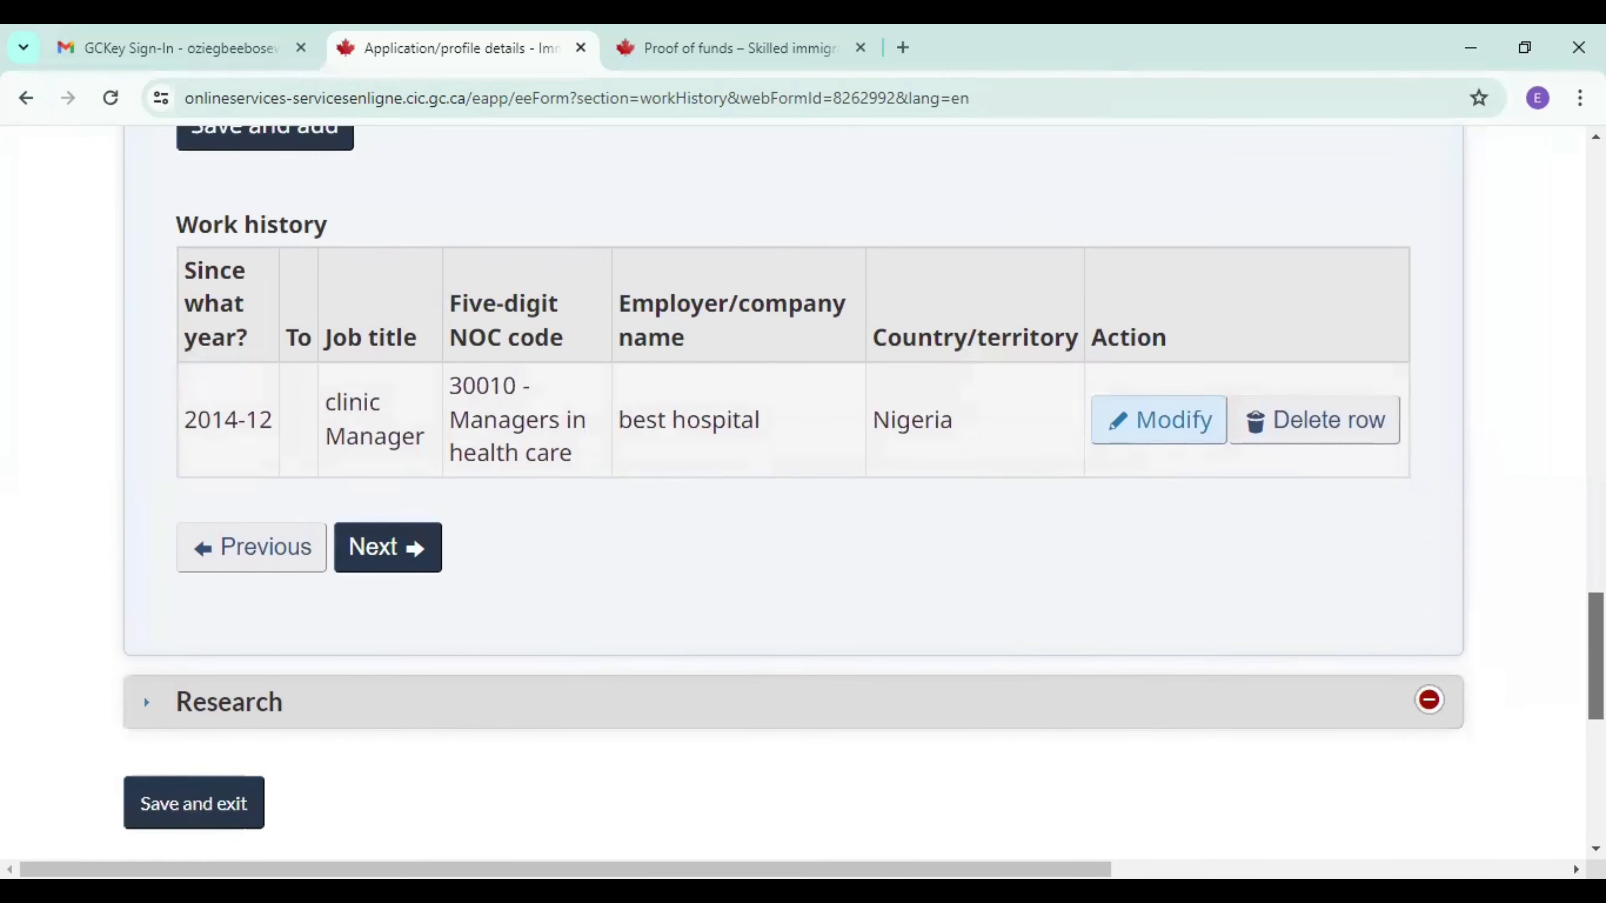
{"action": "left_click", "coordinate": [408, 435]}
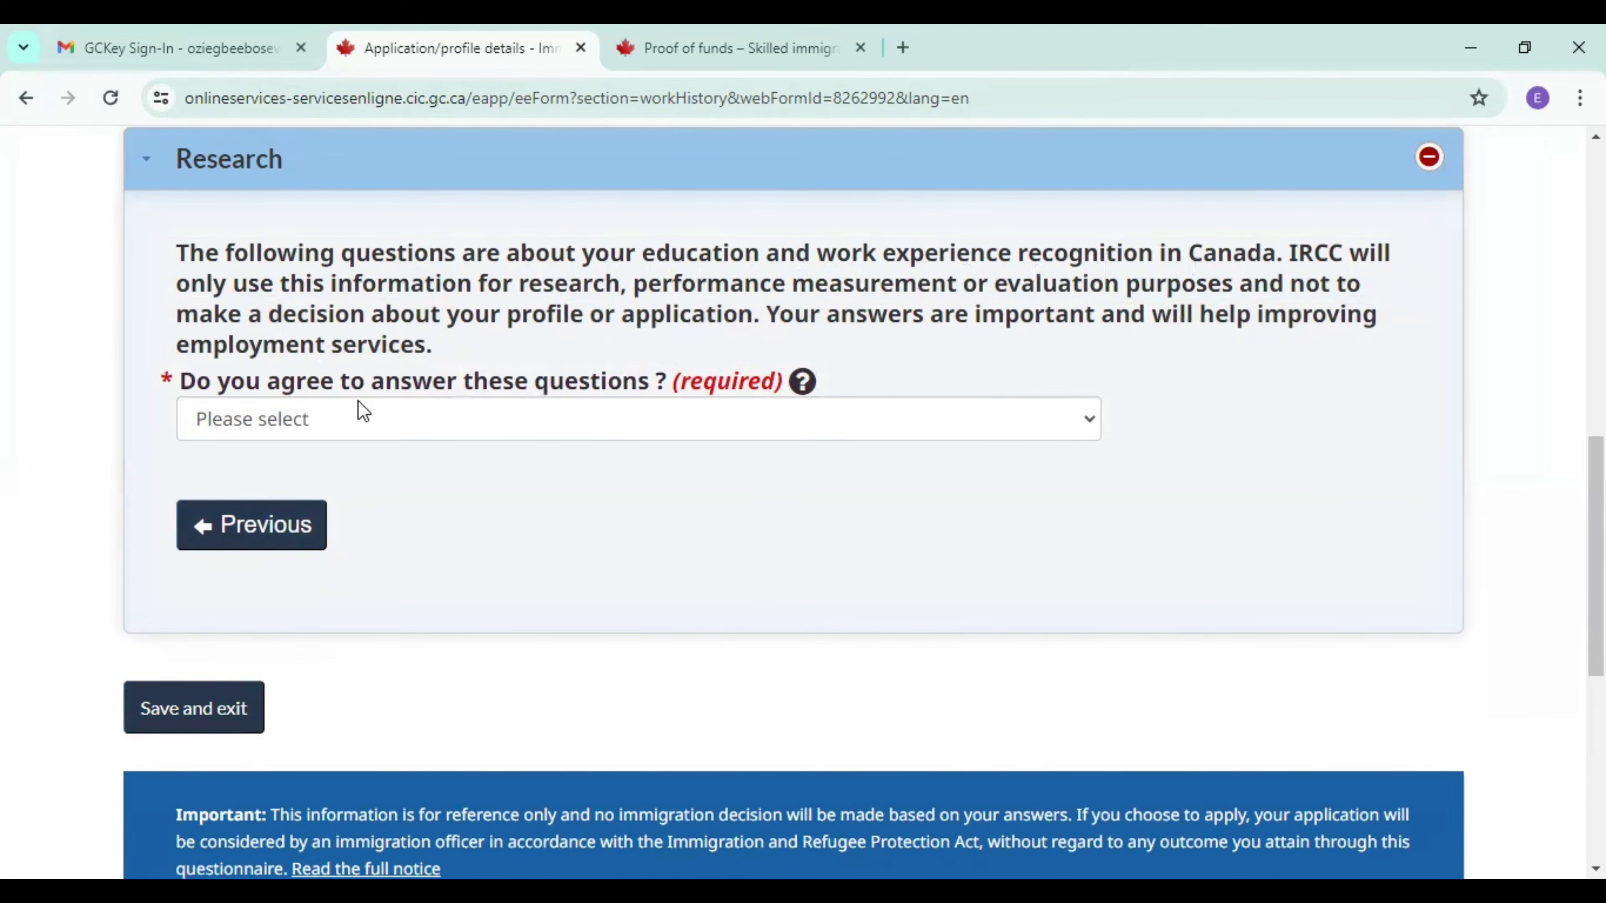
Answer No to agreeing to answer the research questions, and save and exit the work history form.
{"action": "left_click", "coordinate": [494, 418]}
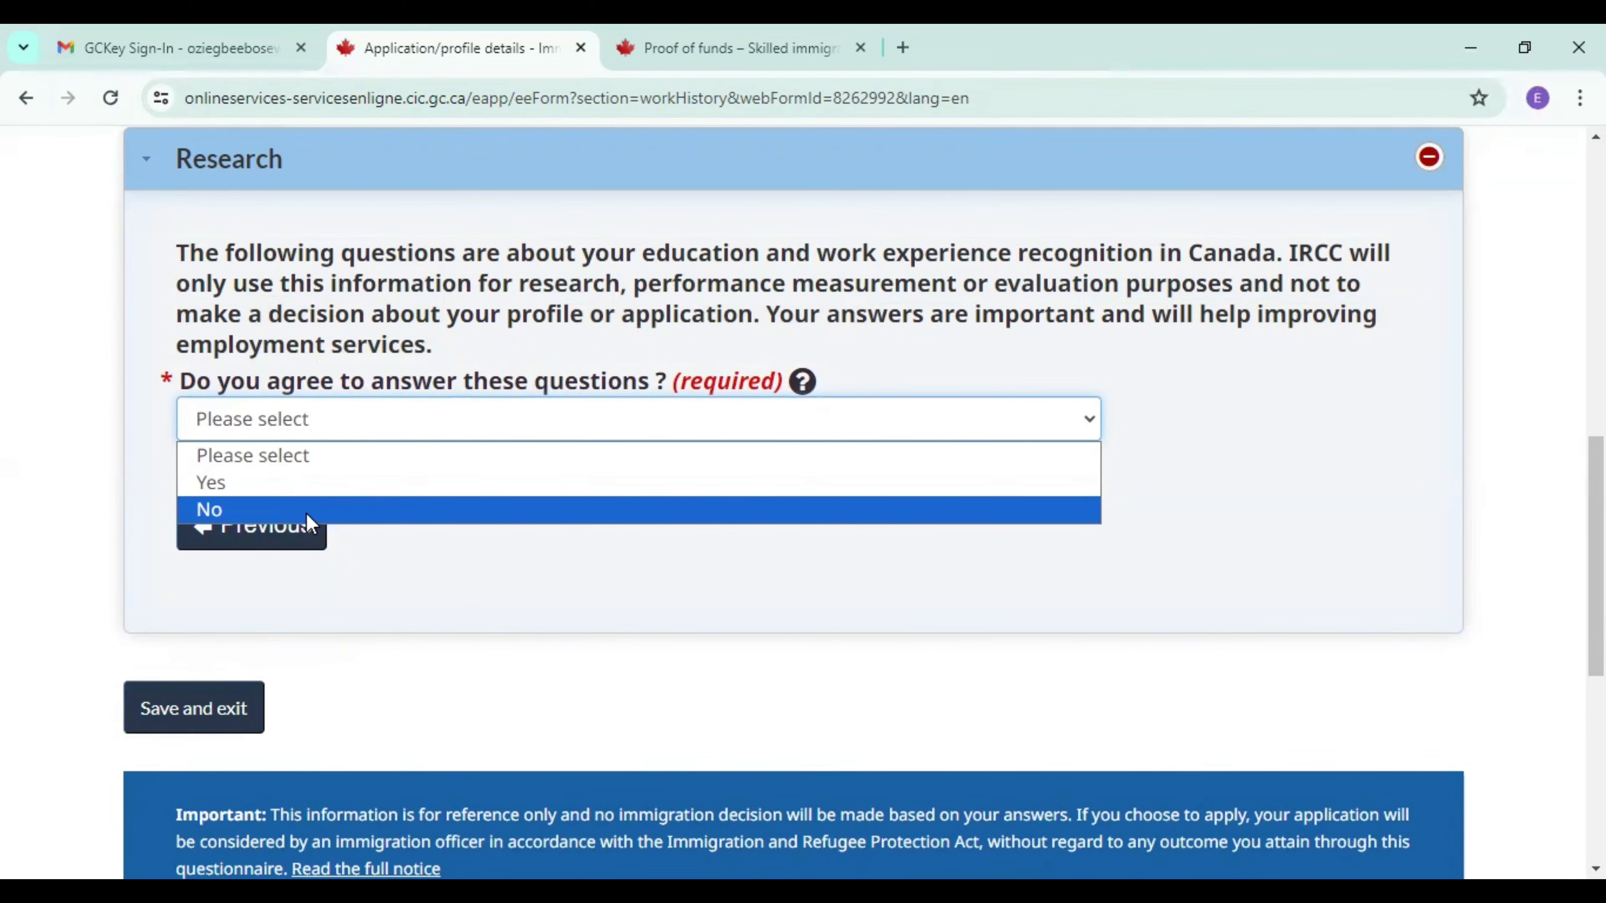
{"action": "left_click", "coordinate": [306, 509]}
{"action": "left_click", "coordinate": [207, 708]}
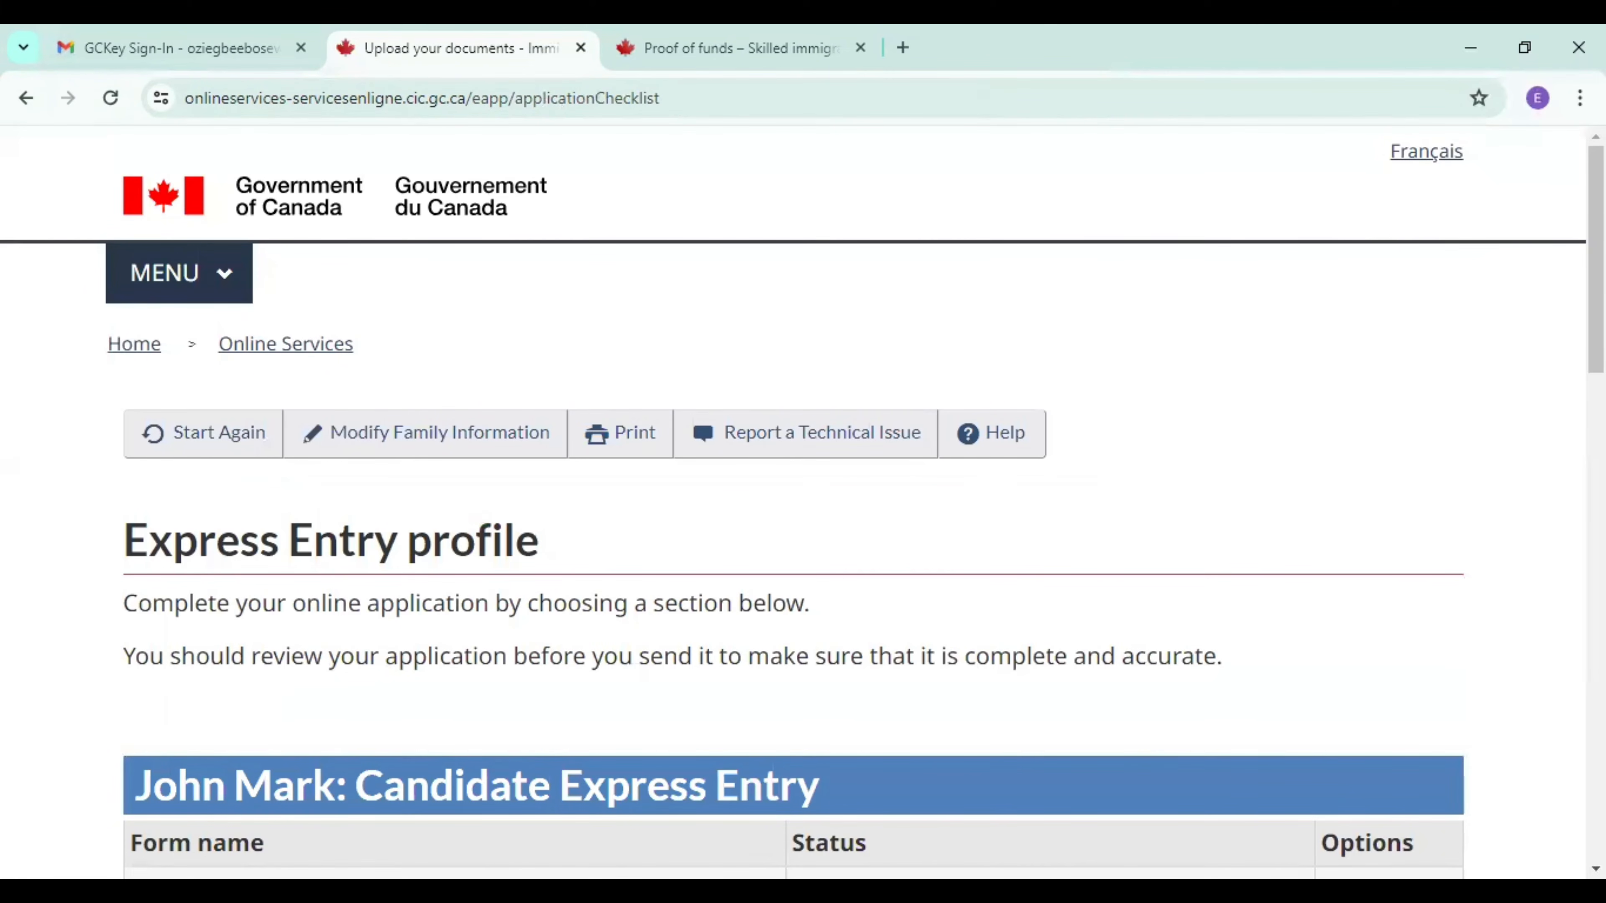
Start the accompanying spouse's Personal details form and continue past the Names section to Personal description.
{"action": "scroll", "coordinate": [803, 506], "scroll_direction": "down", "scroll_amount": 10}
{"action": "scroll", "coordinate": [803, 506], "scroll_direction": "up", "scroll_amount": 4}
{"action": "scroll", "coordinate": [1049, 348], "scroll_direction": "up", "scroll_amount": 1}
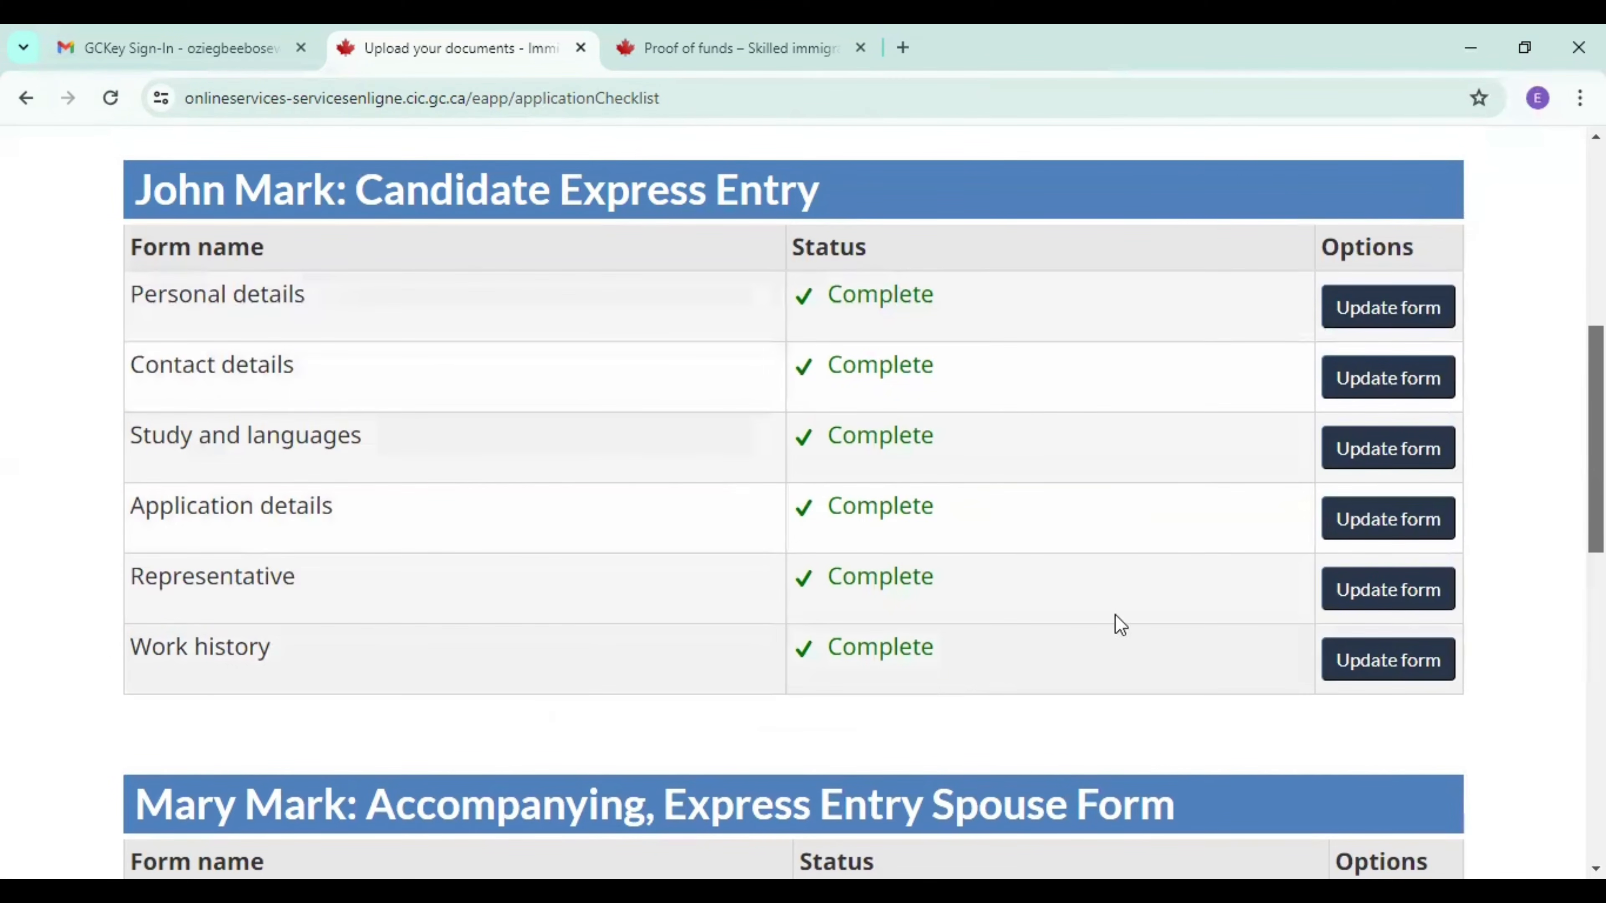
{"action": "scroll", "coordinate": [1148, 547], "scroll_direction": "down", "scroll_amount": 6}
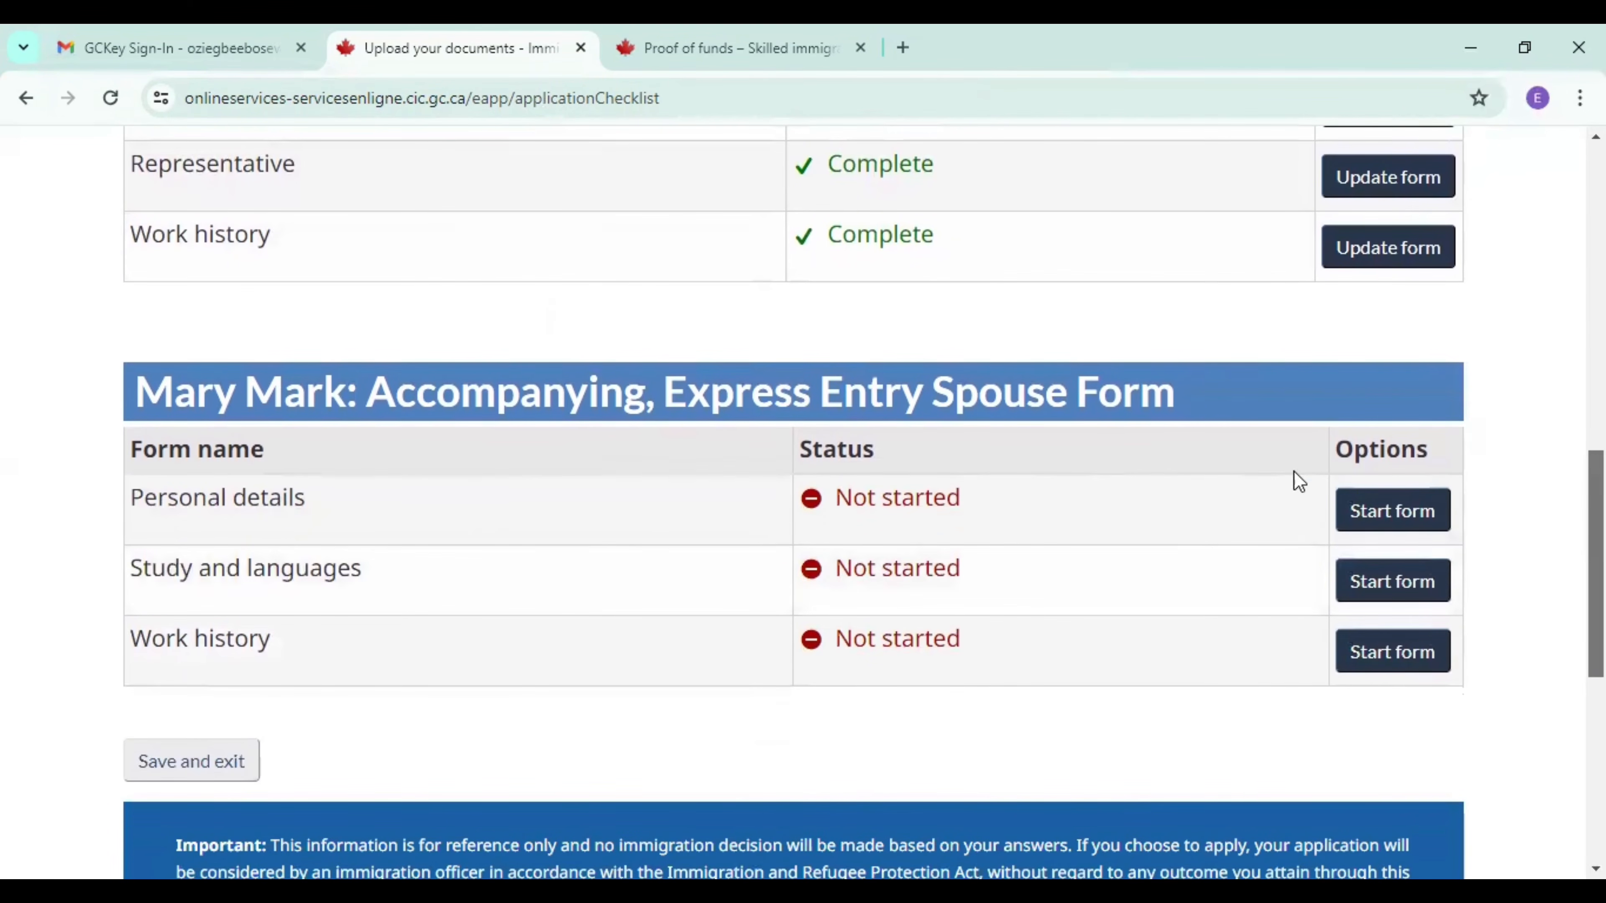
{"action": "left_click", "coordinate": [1390, 515]}
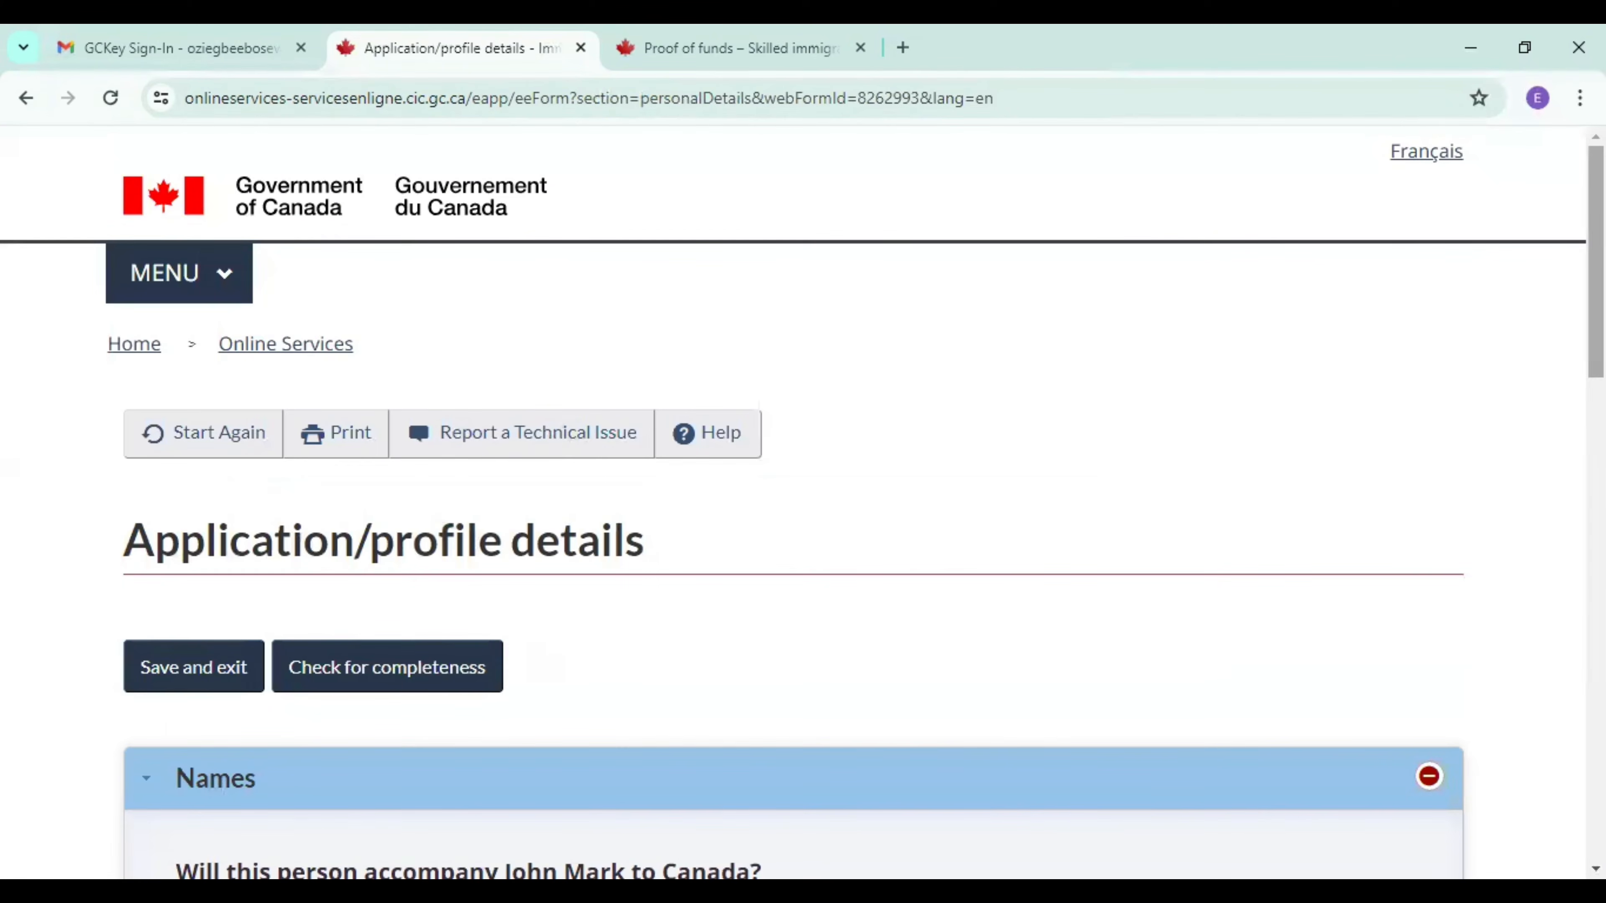
{"action": "left_click_drag", "start_coordinate": [1596, 265], "coordinate": [1595, 471]}
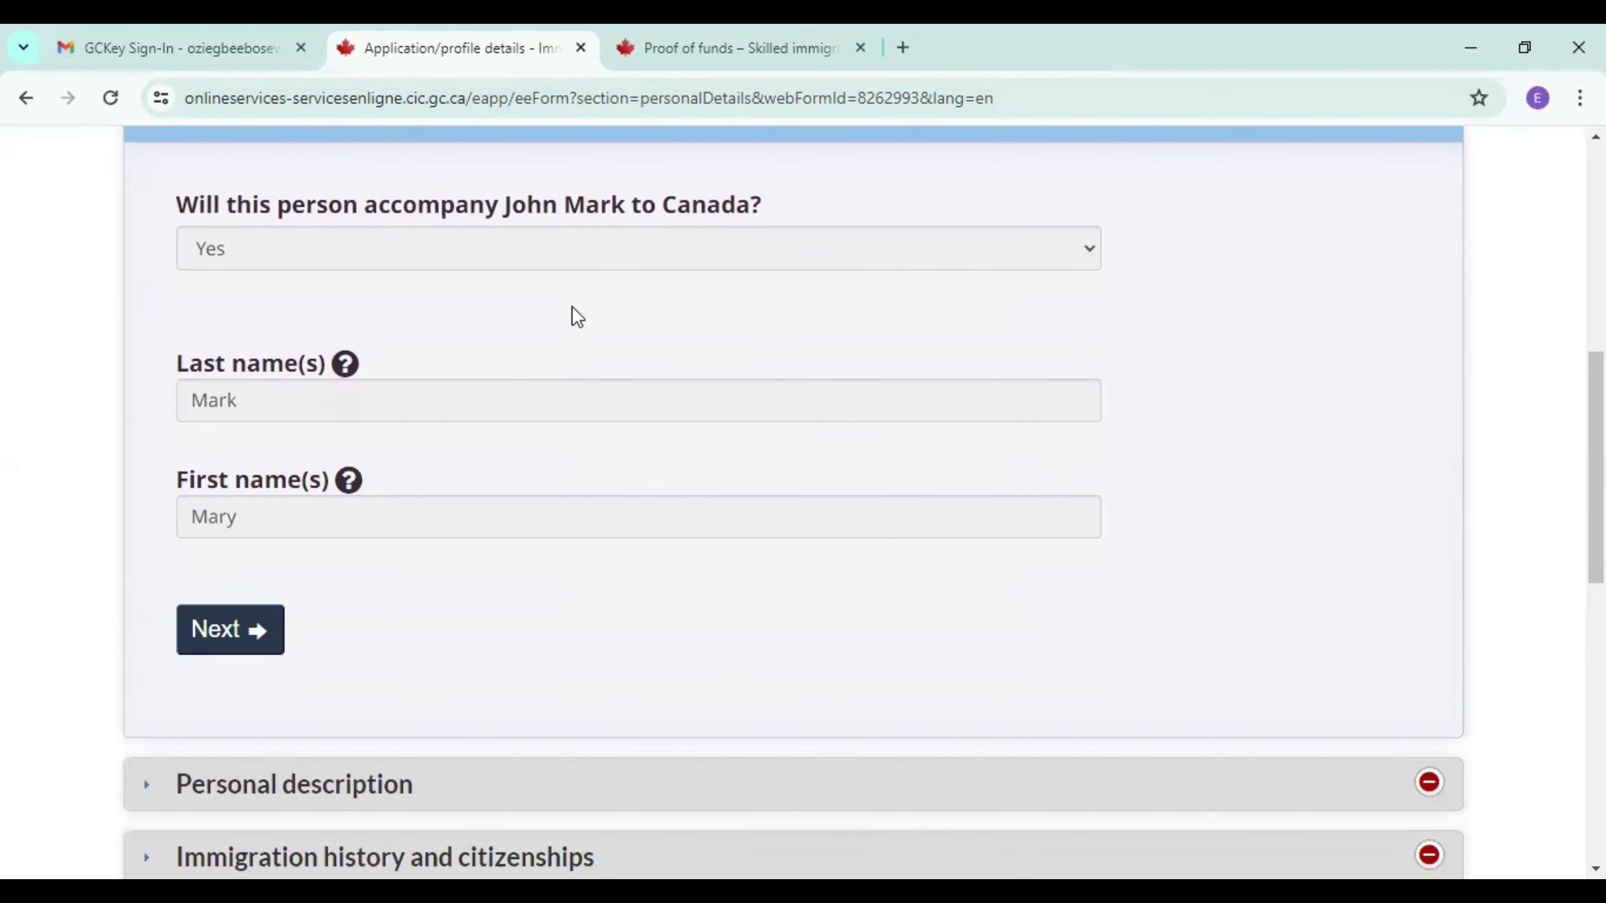
{"action": "mouse_move", "coordinate": [868, 259]}
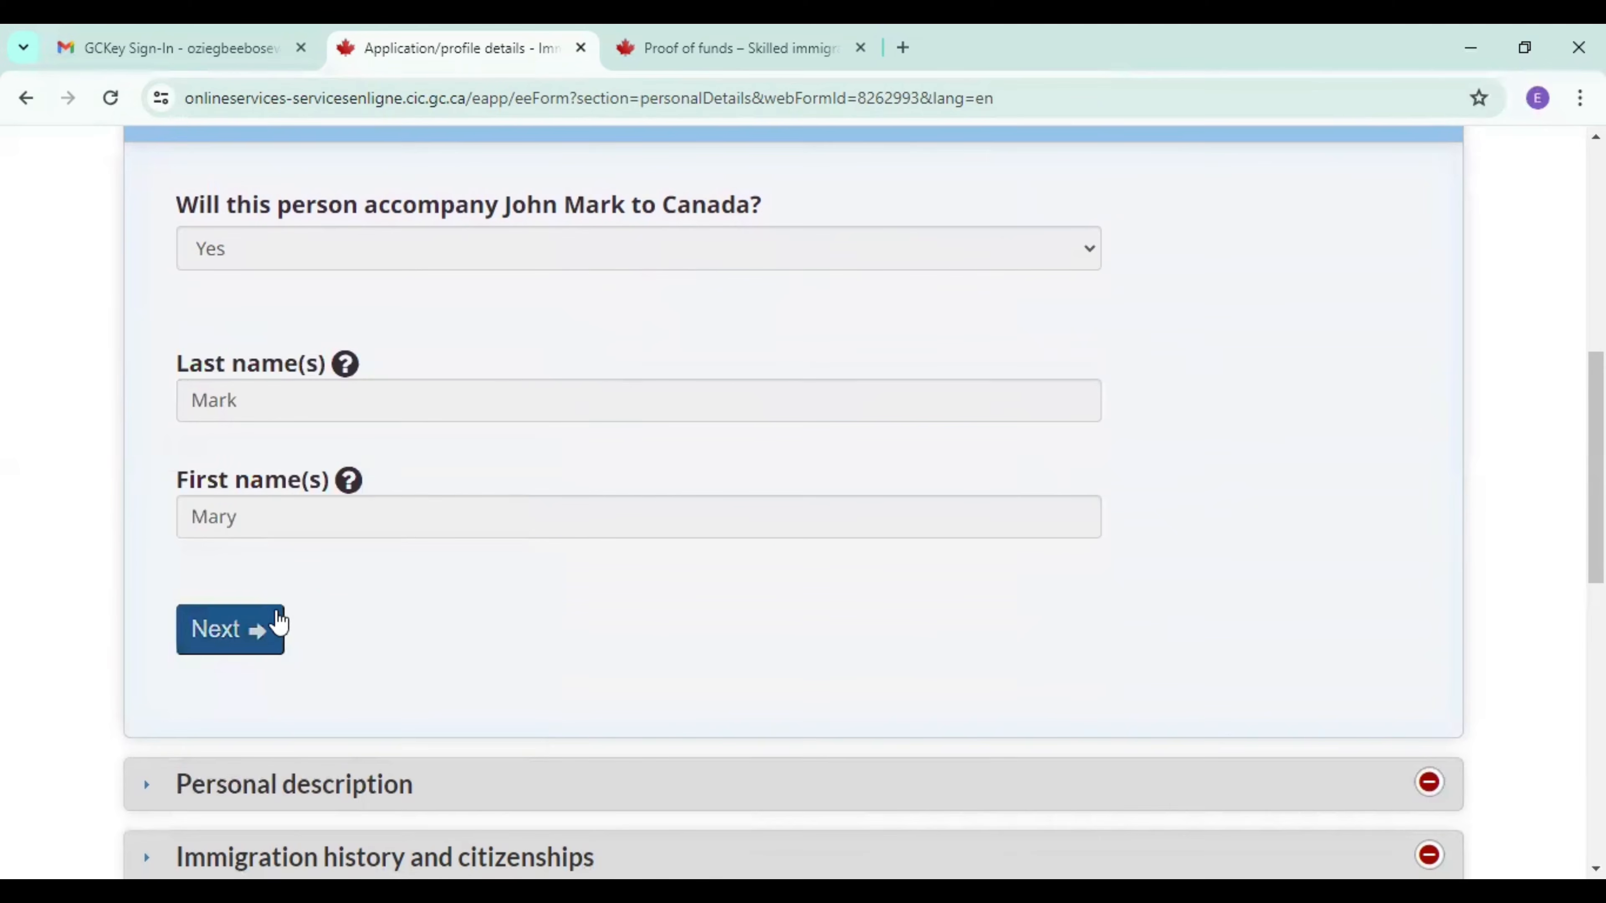
{"action": "left_click", "coordinate": [246, 647]}
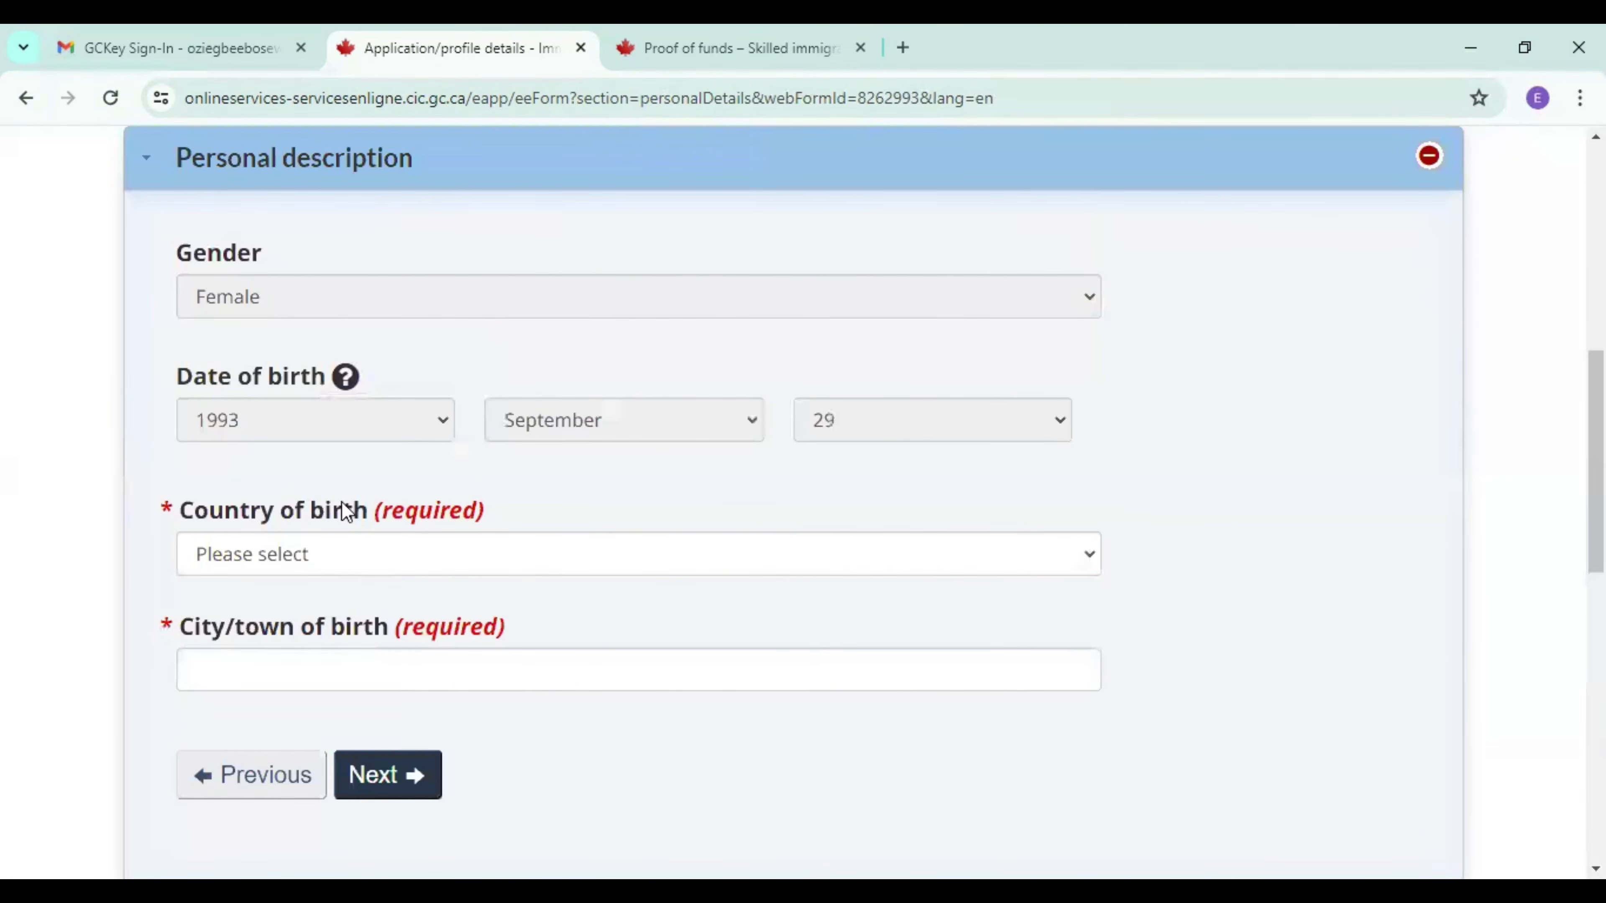
Set the spouse's country of birth to Nigeria and city of birth to lagos, and continue to Immigration history and citizenships.
{"action": "mouse_move", "coordinate": [284, 425]}
{"action": "left_click", "coordinate": [330, 538]}
{"action": "type", "text": "ni"}
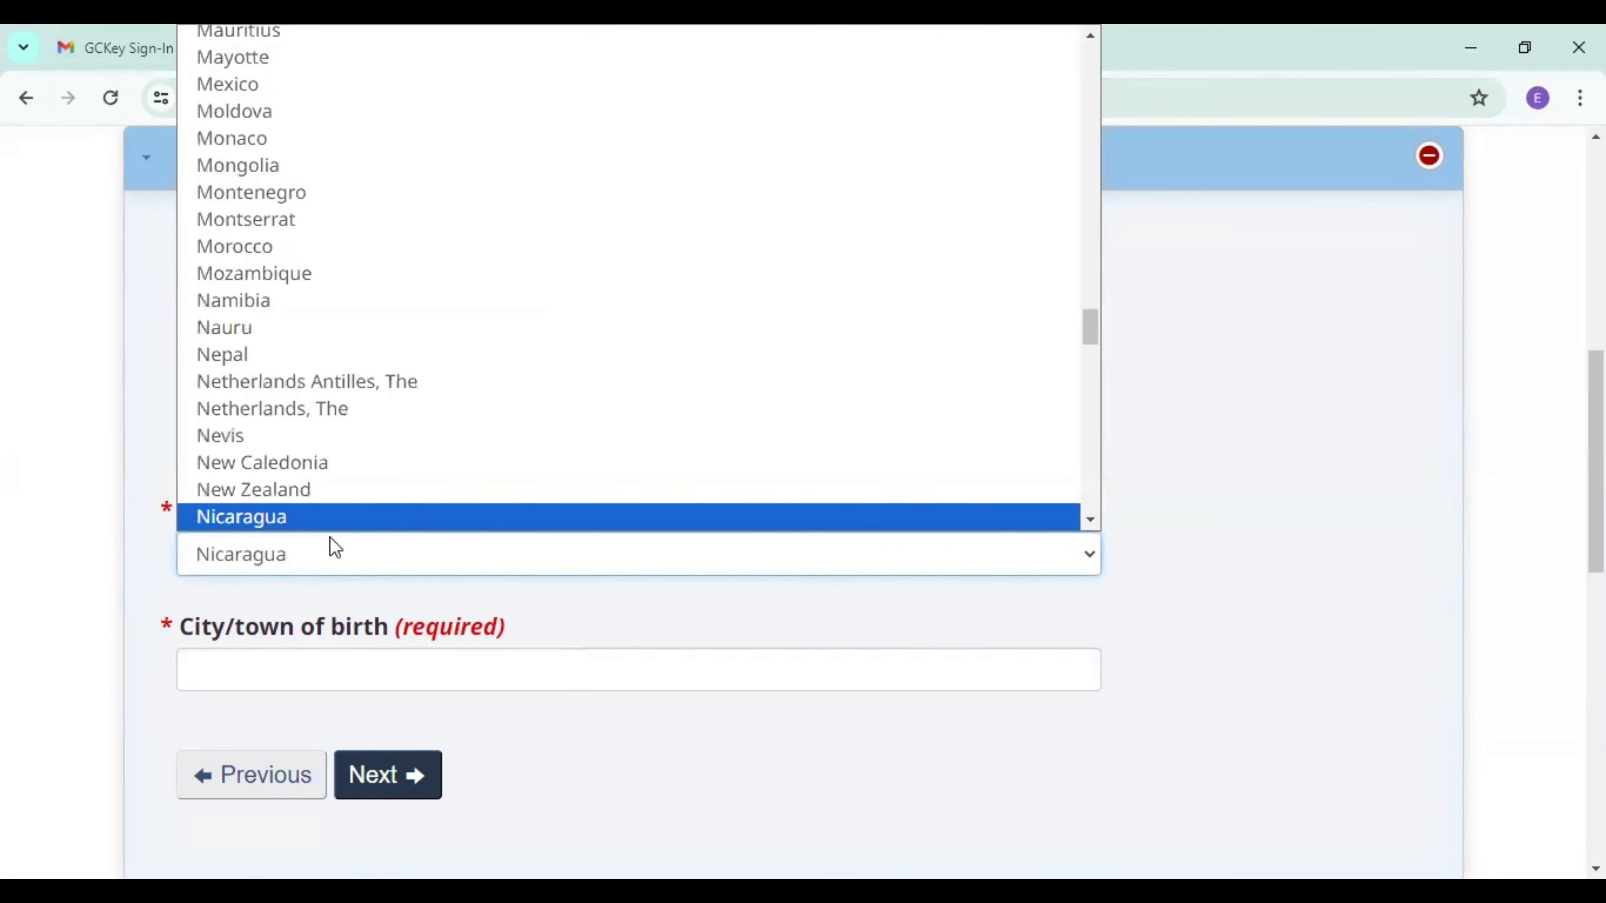
{"action": "left_click", "coordinate": [1093, 517]}
{"action": "left_click", "coordinate": [747, 475]}
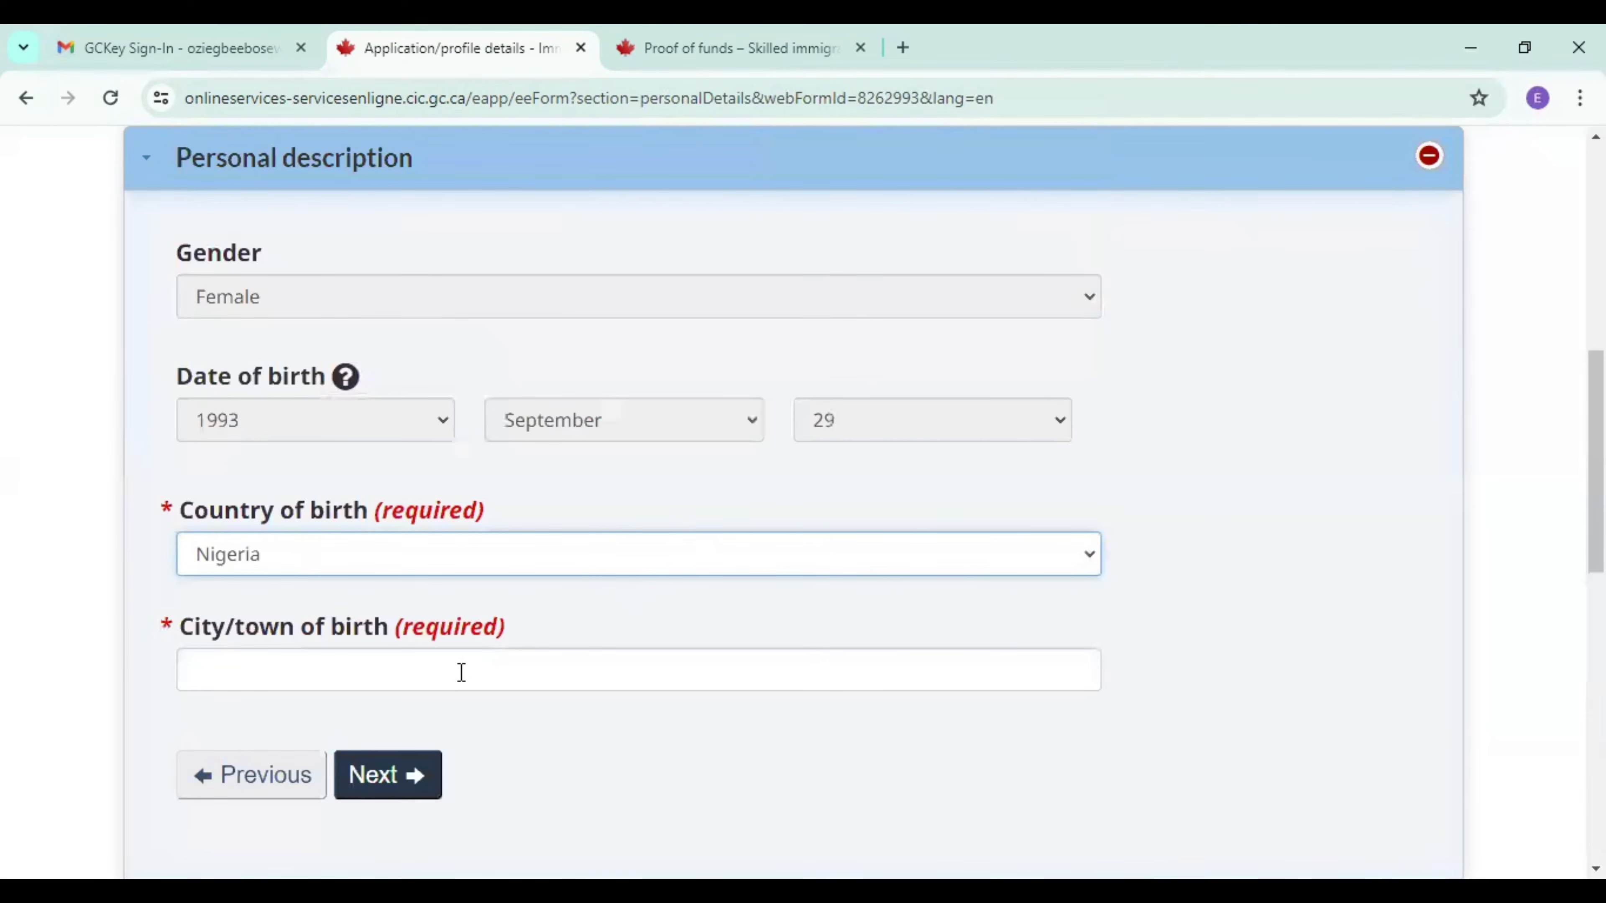
{"action": "left_click", "coordinate": [423, 673]}
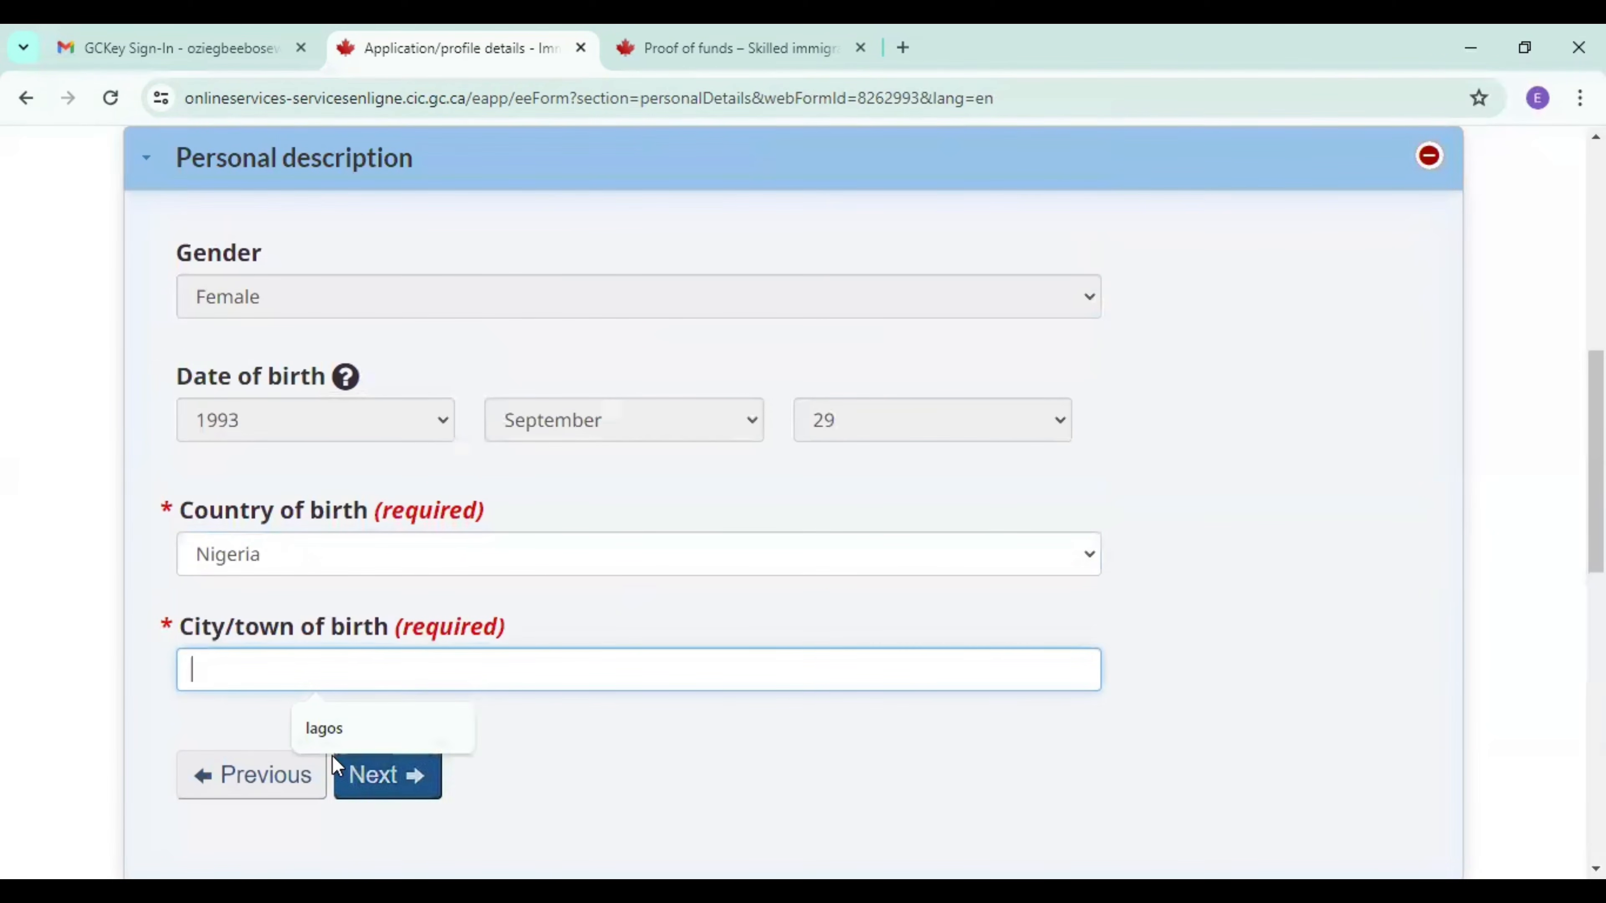
{"action": "left_click", "coordinate": [330, 732]}
{"action": "left_click", "coordinate": [376, 791]}
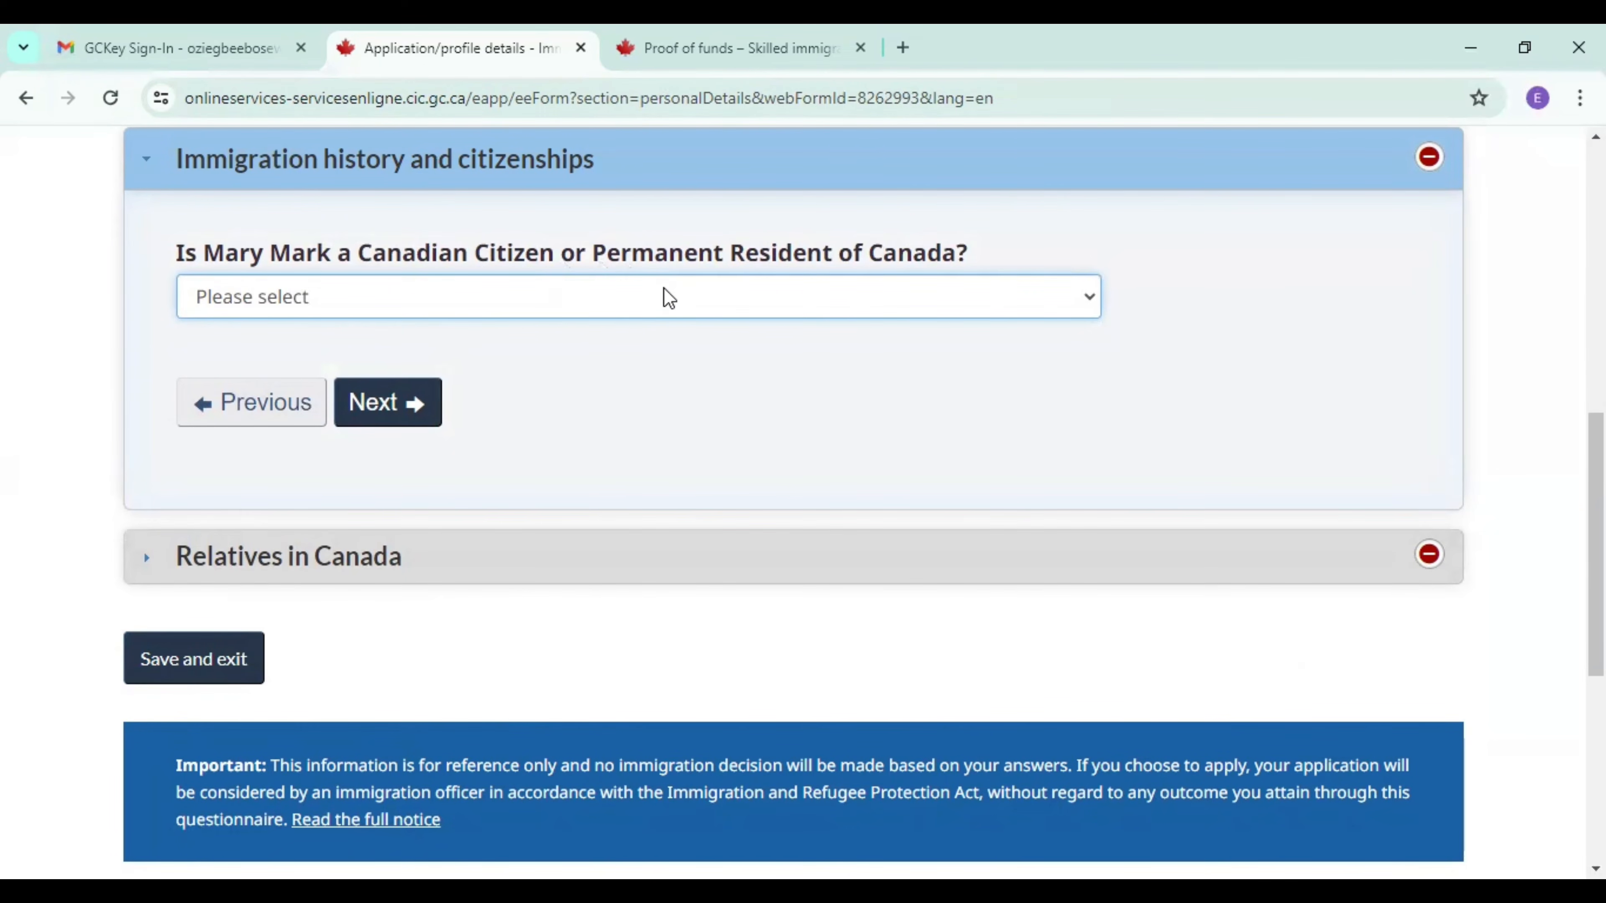
Answer No to the spouse being a Canadian citizen or permanent resident, and continue to Relatives in Canada.
{"action": "left_click", "coordinate": [669, 297]}
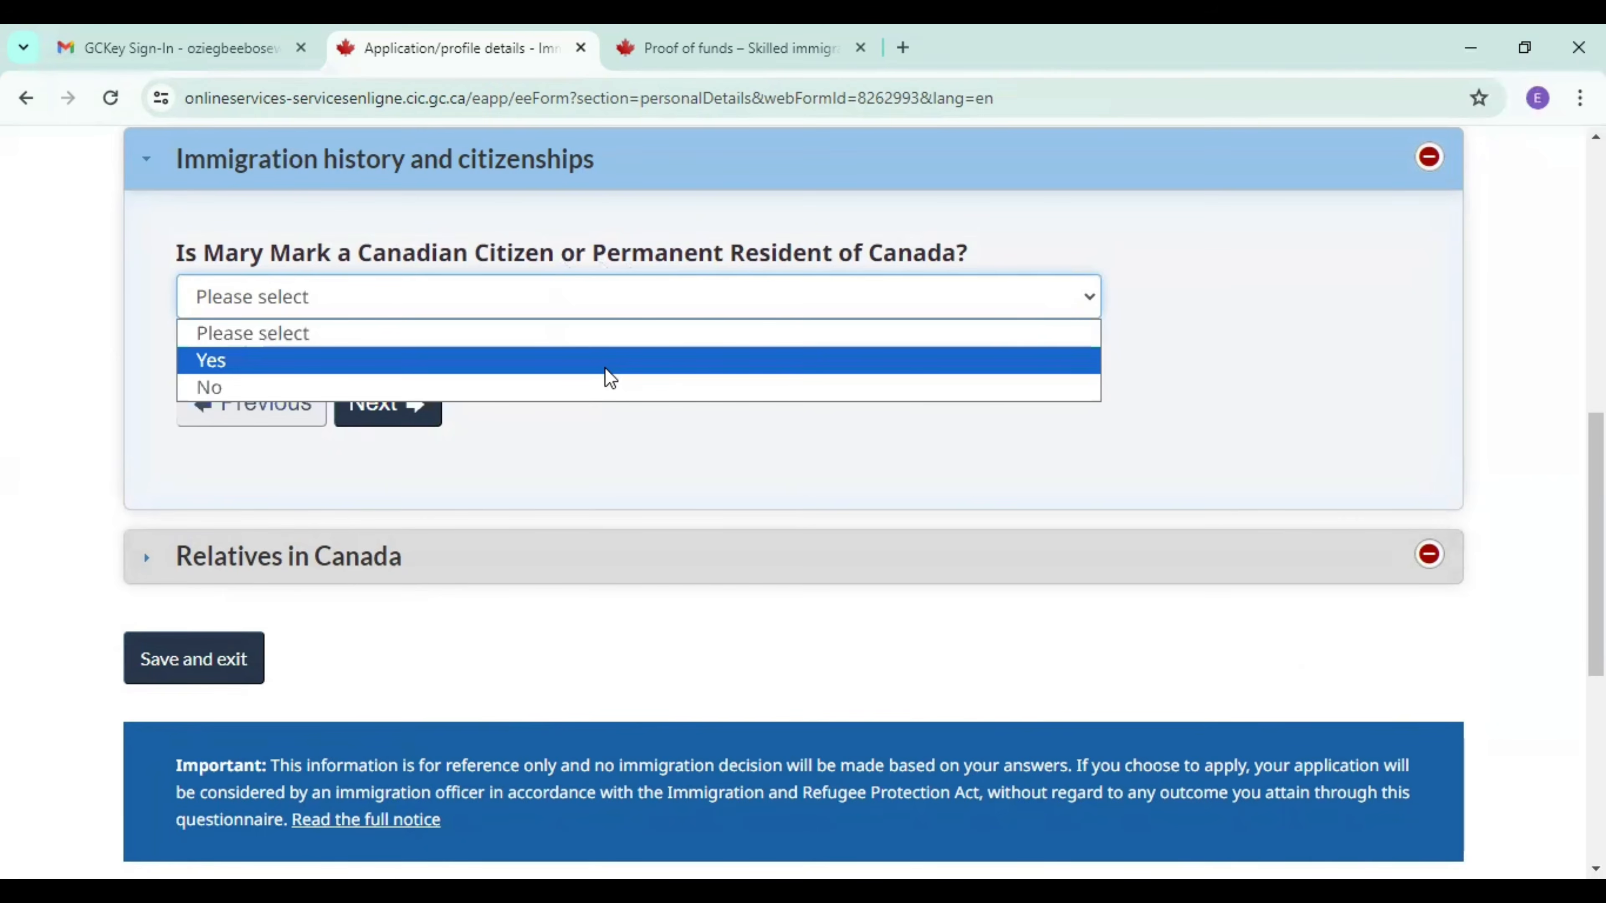
{"action": "left_click", "coordinate": [607, 392]}
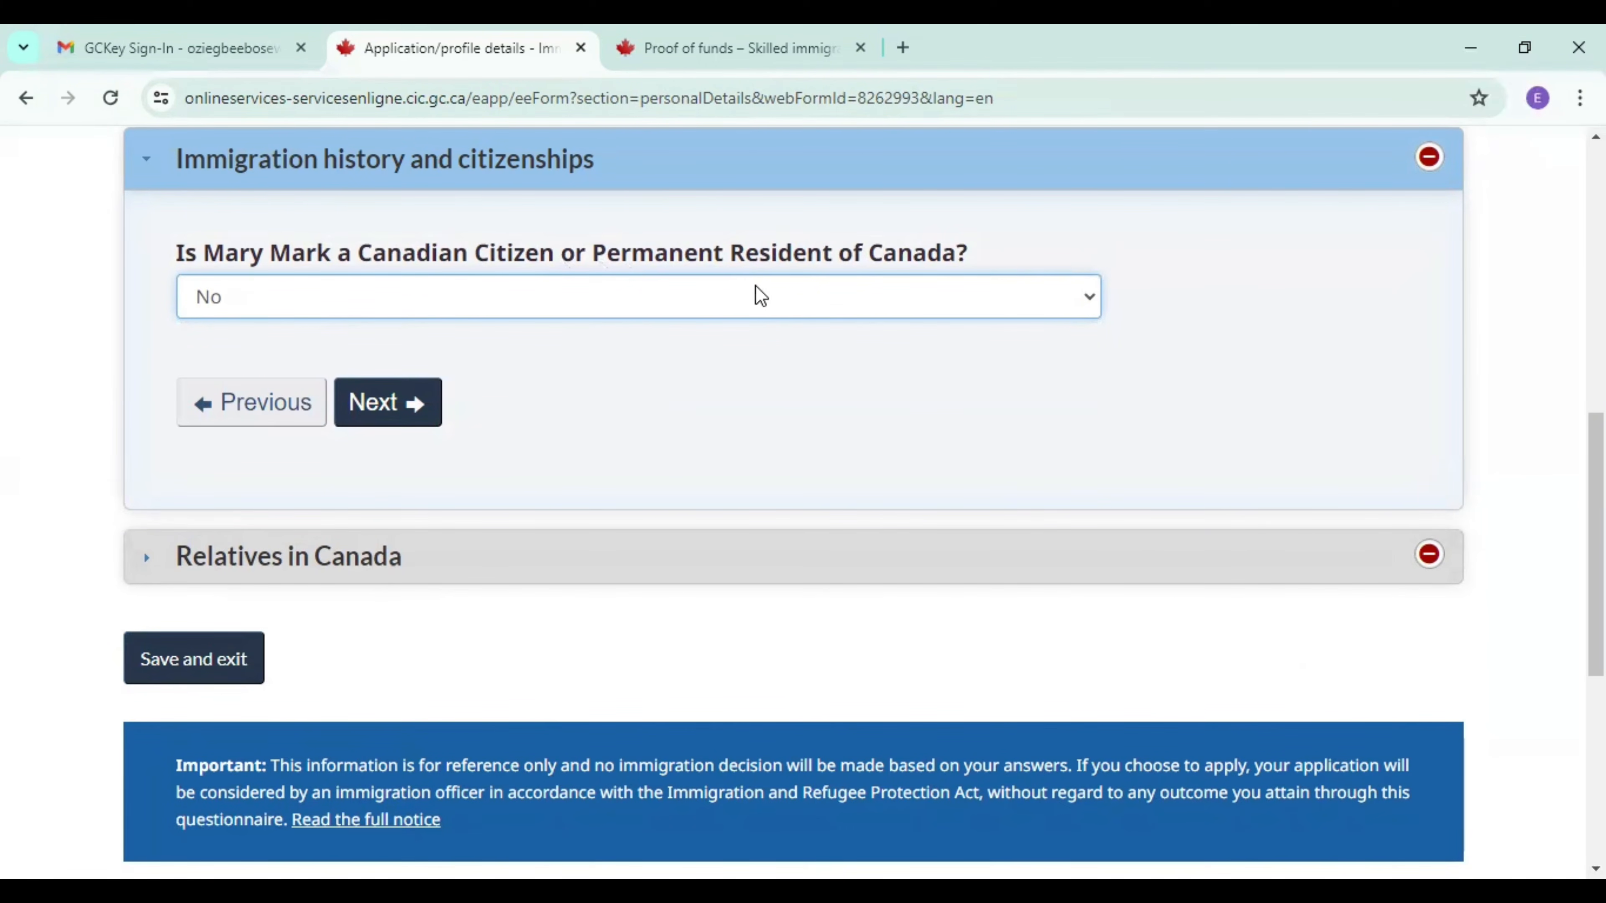
{"action": "left_click", "coordinate": [411, 424]}
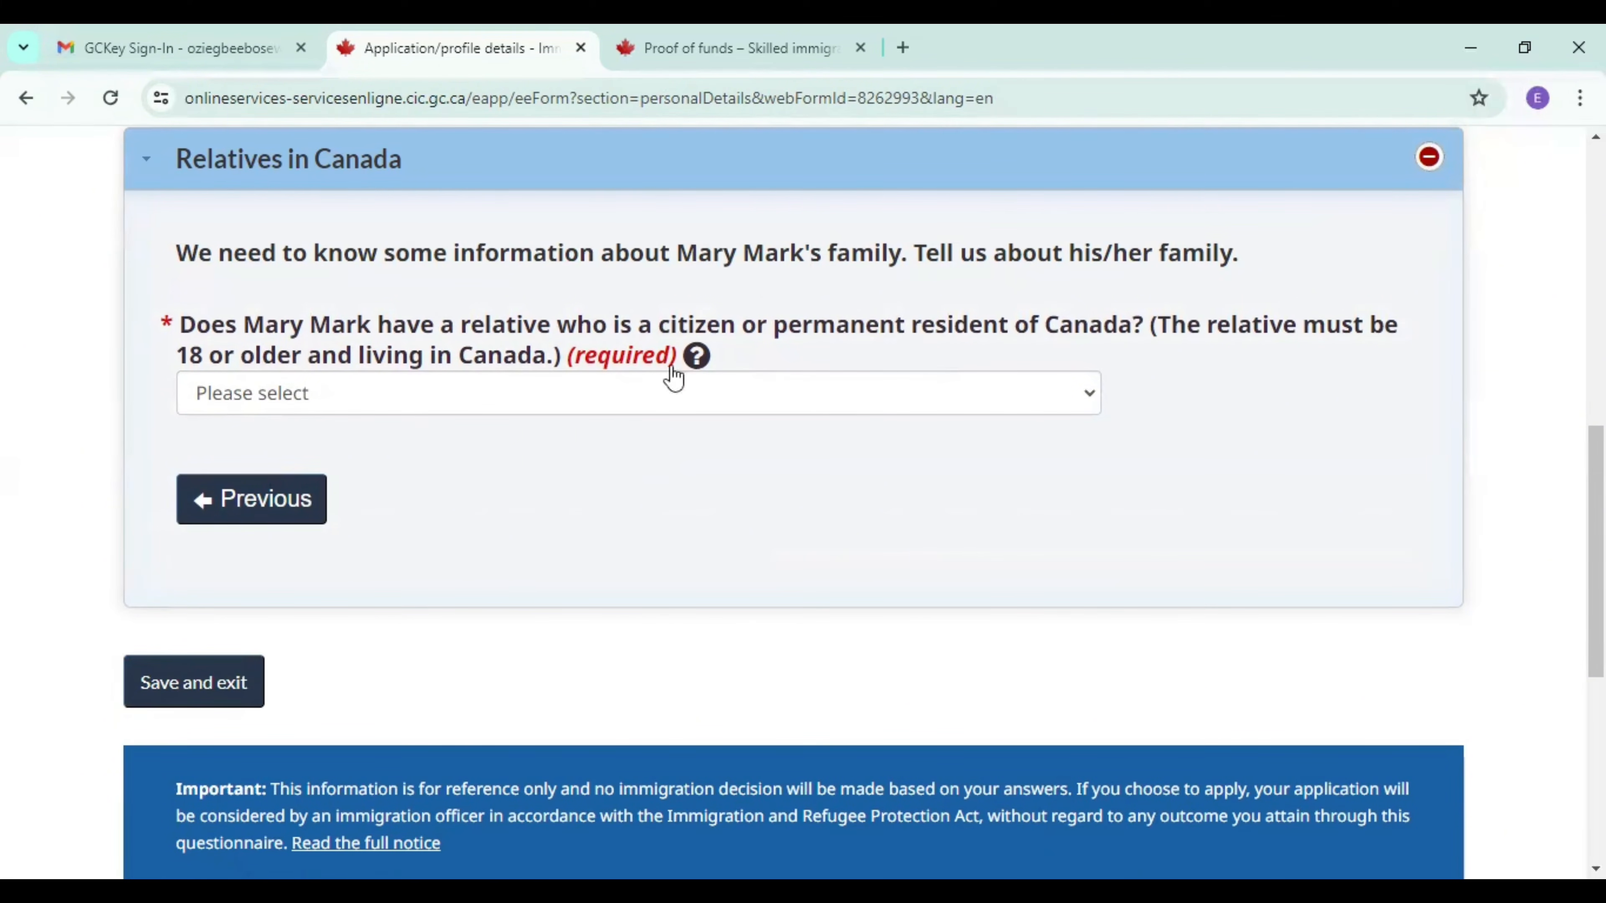
Answer No to the spouse having a citizen or permanent resident relative in Canada, and save and exit the form.
{"action": "left_click", "coordinate": [405, 410]}
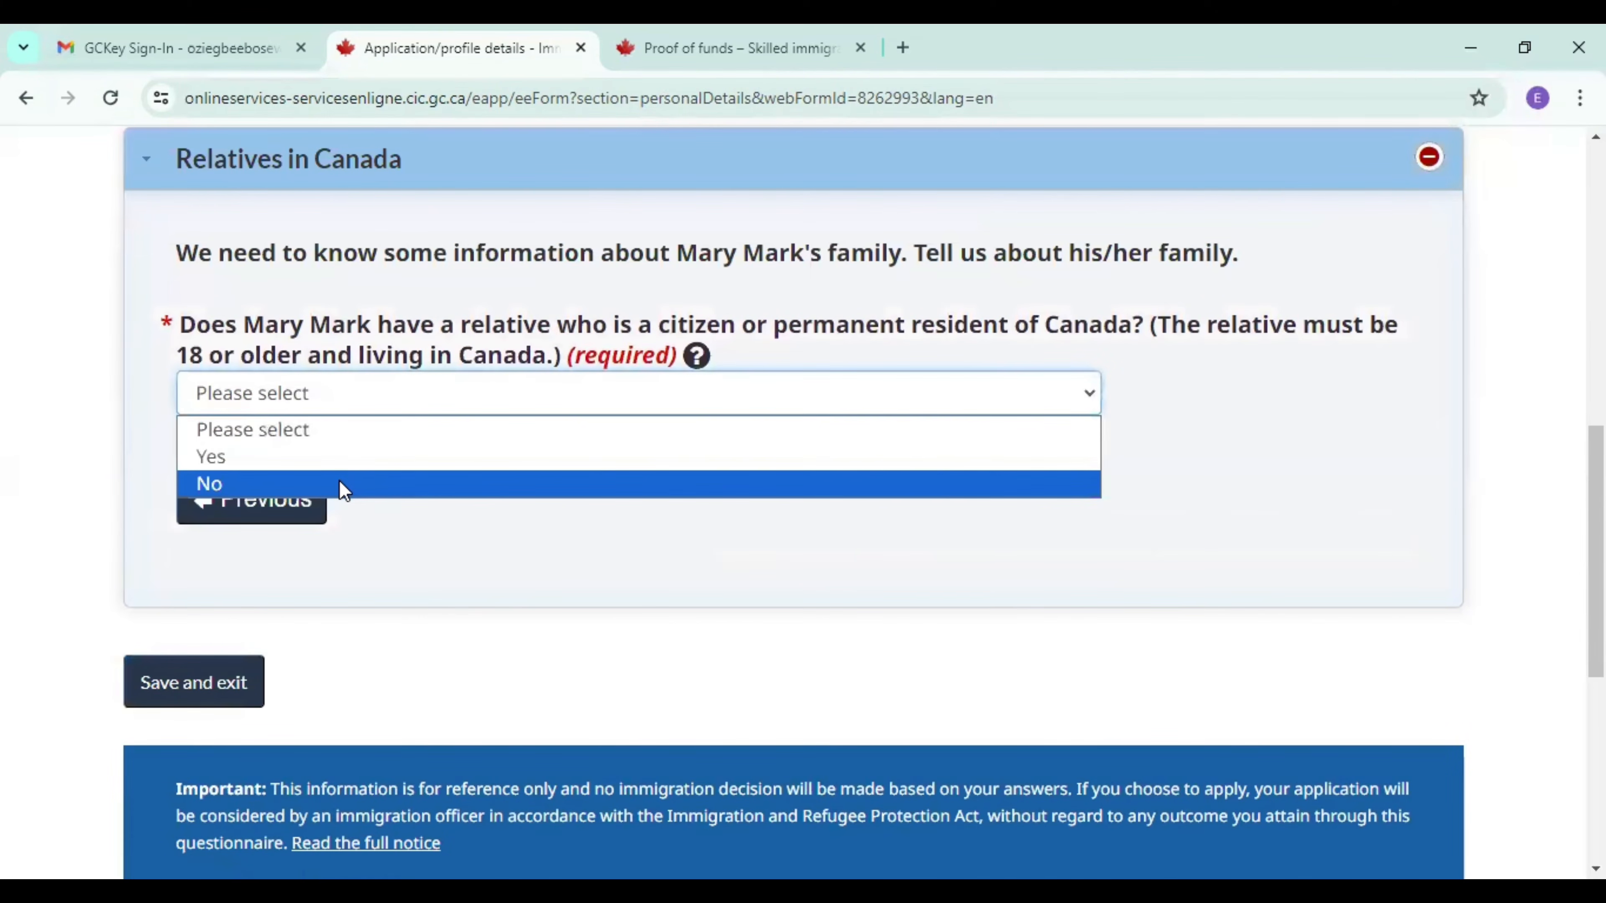
{"action": "left_click", "coordinate": [344, 484]}
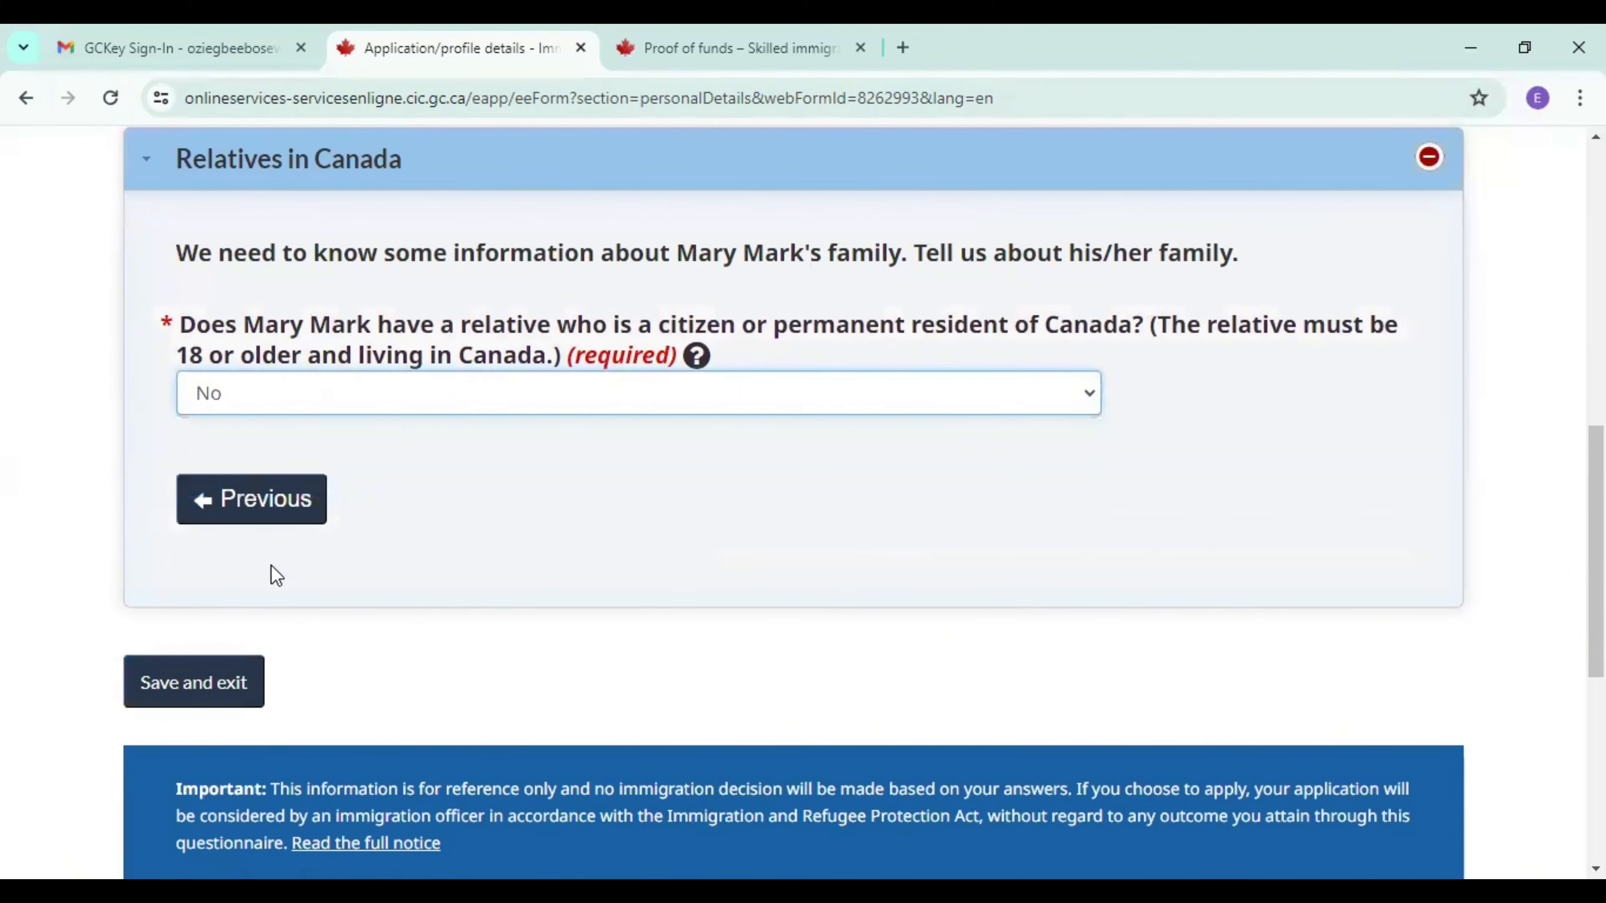
{"action": "left_click", "coordinate": [202, 685]}
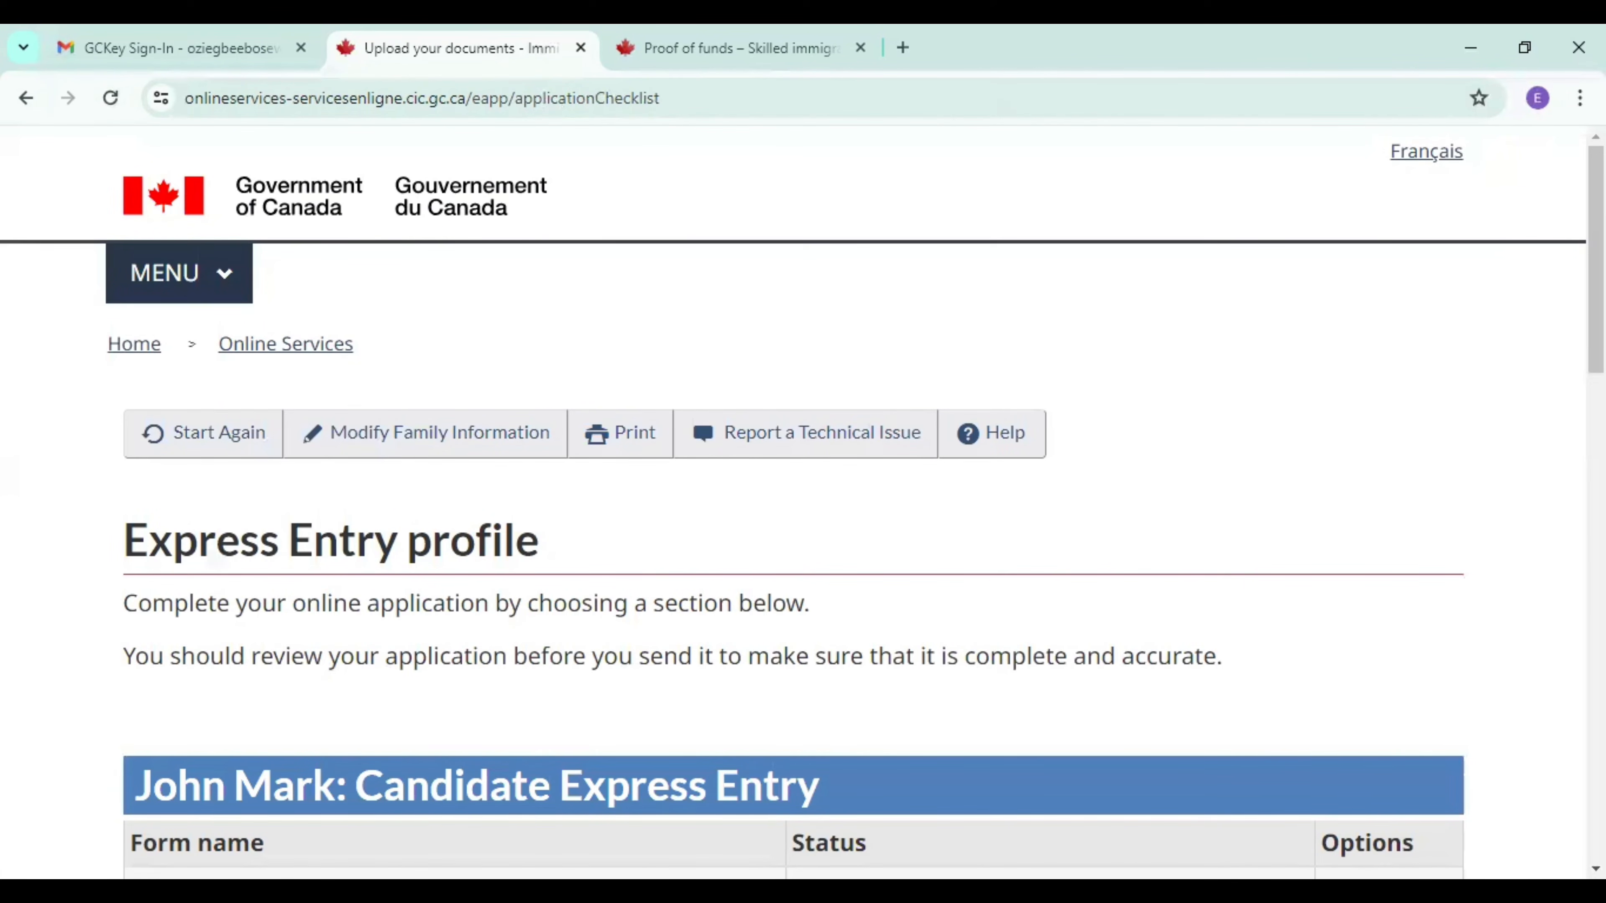
Start the spouse's Study and languages form and answer Yes to having finished high school or higher education.
{"action": "scroll", "coordinate": [721, 644], "scroll_direction": "down", "scroll_amount": 15}
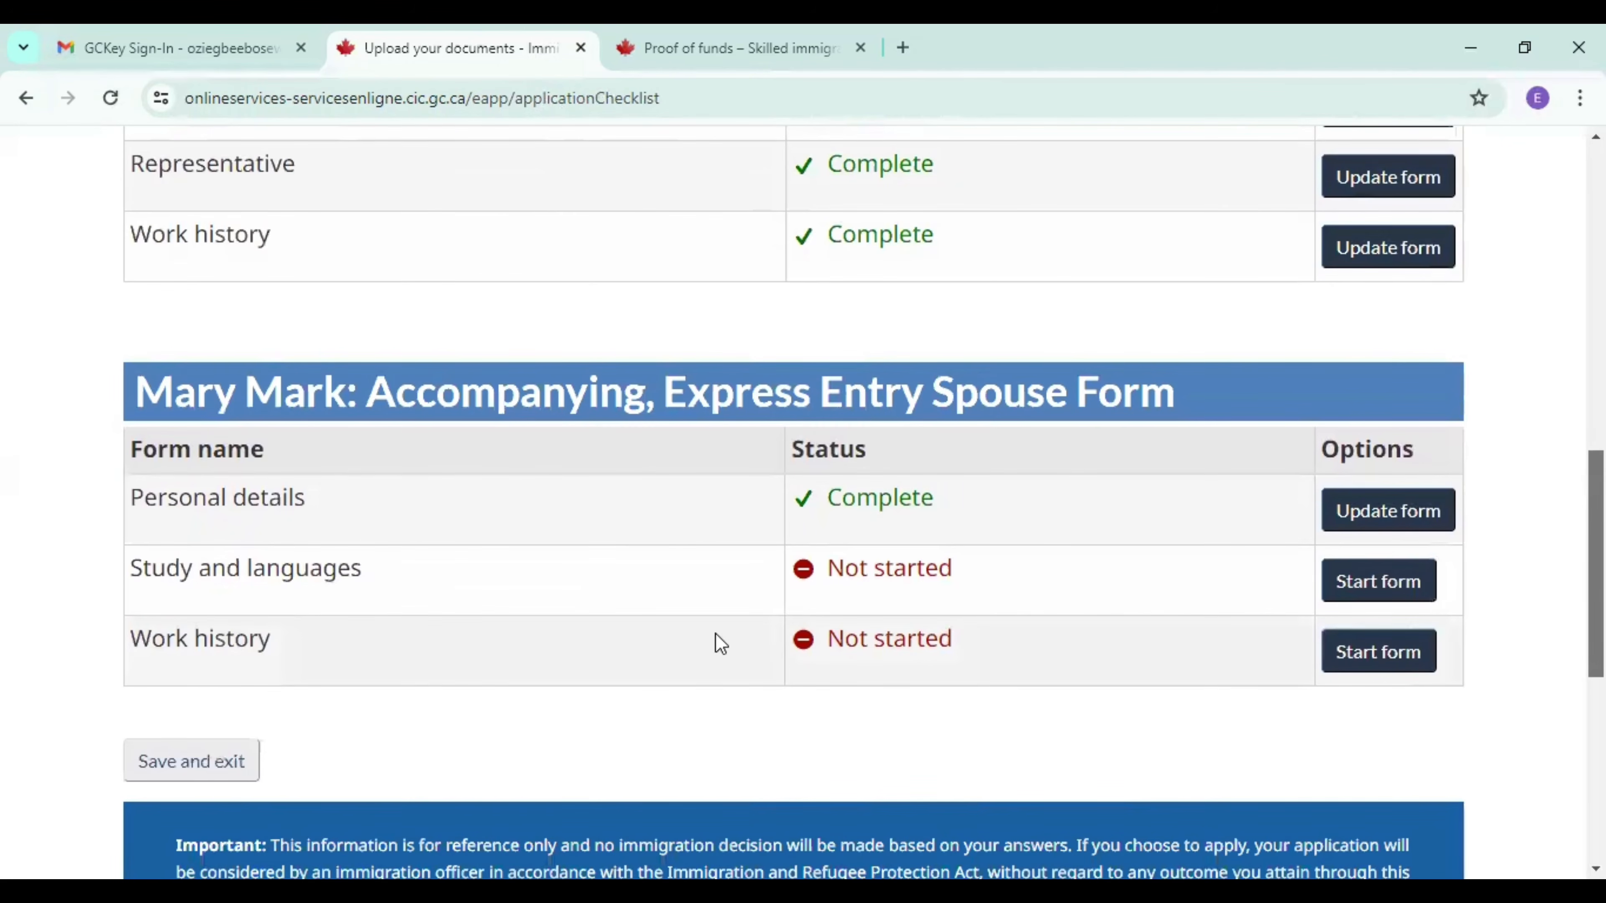
{"action": "left_click", "coordinate": [1363, 591]}
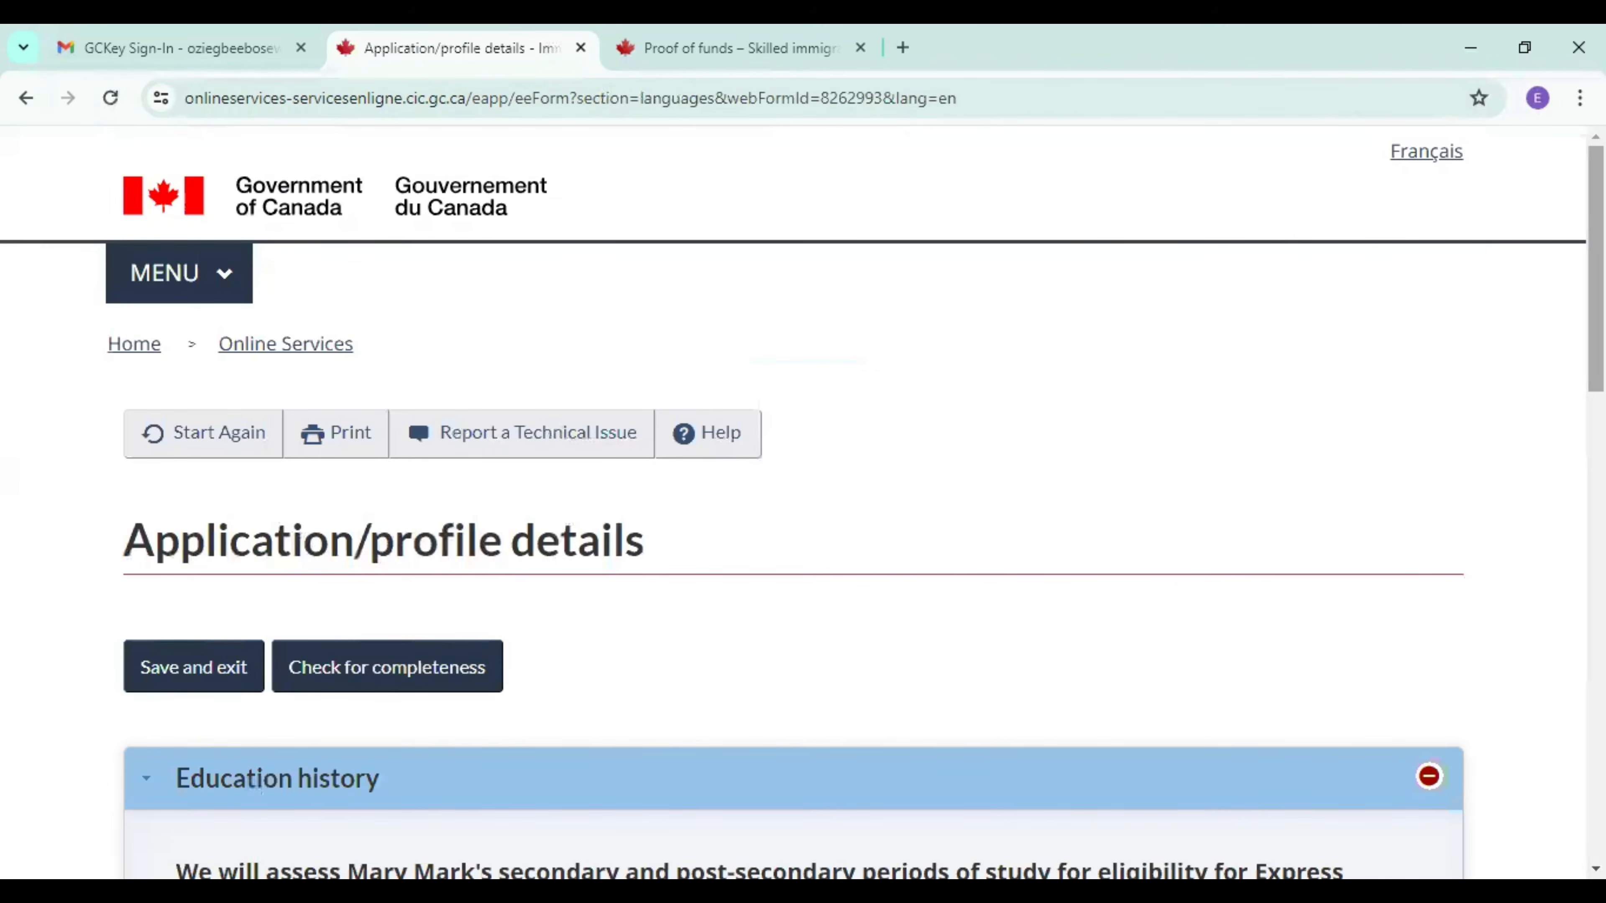
{"action": "scroll", "coordinate": [143, 679], "scroll_direction": "down", "scroll_amount": 10}
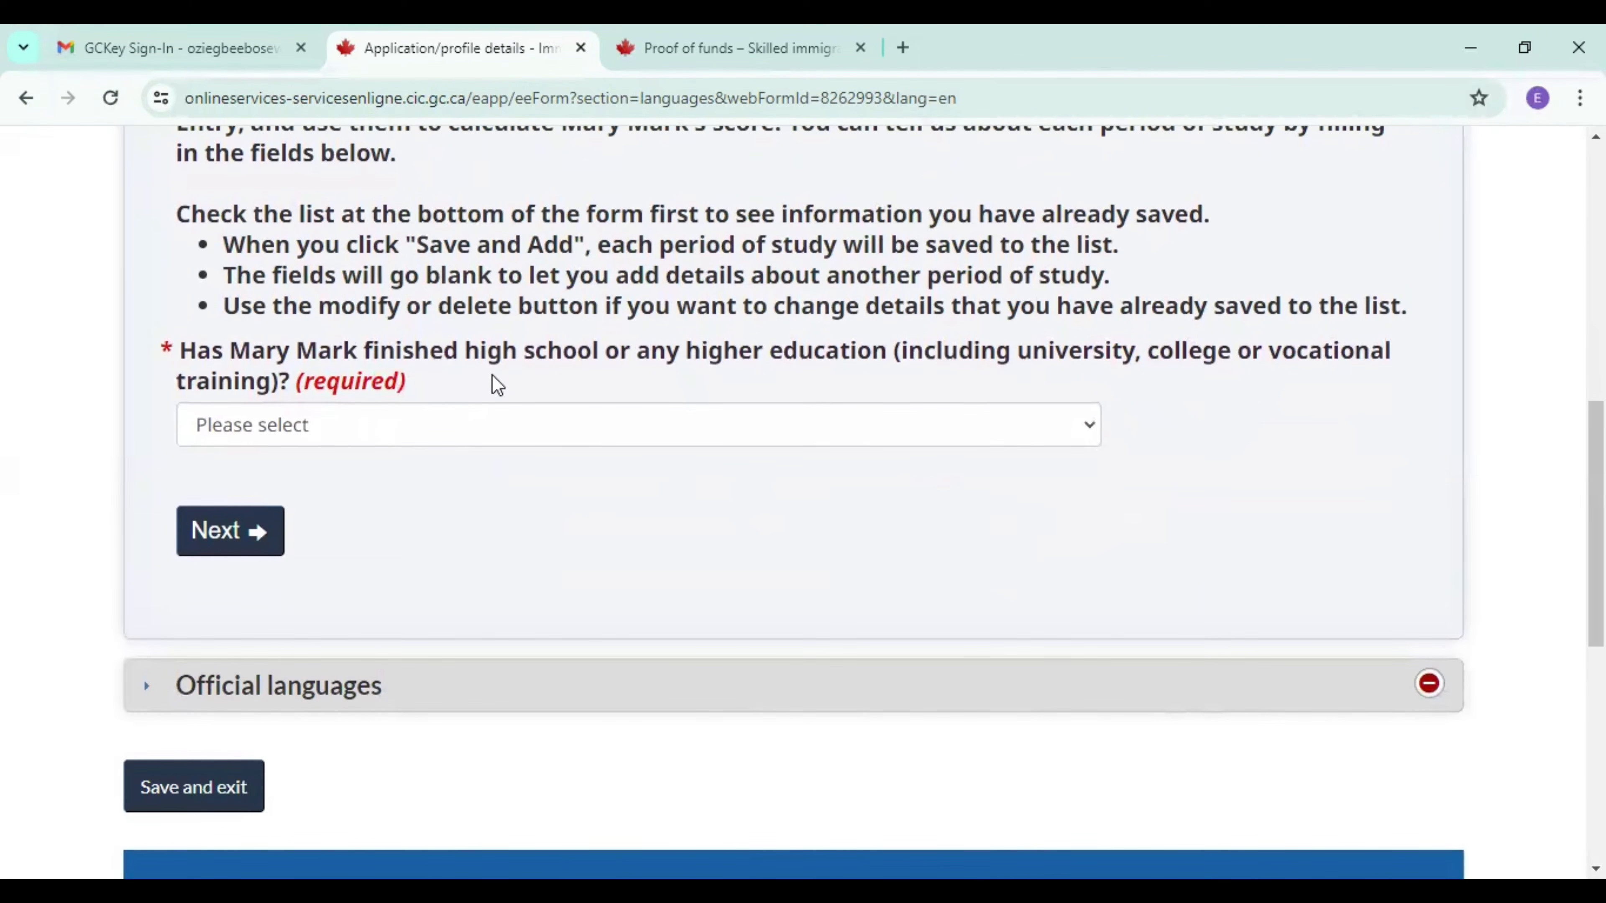
{"action": "left_click", "coordinate": [542, 432]}
{"action": "left_click", "coordinate": [406, 490]}
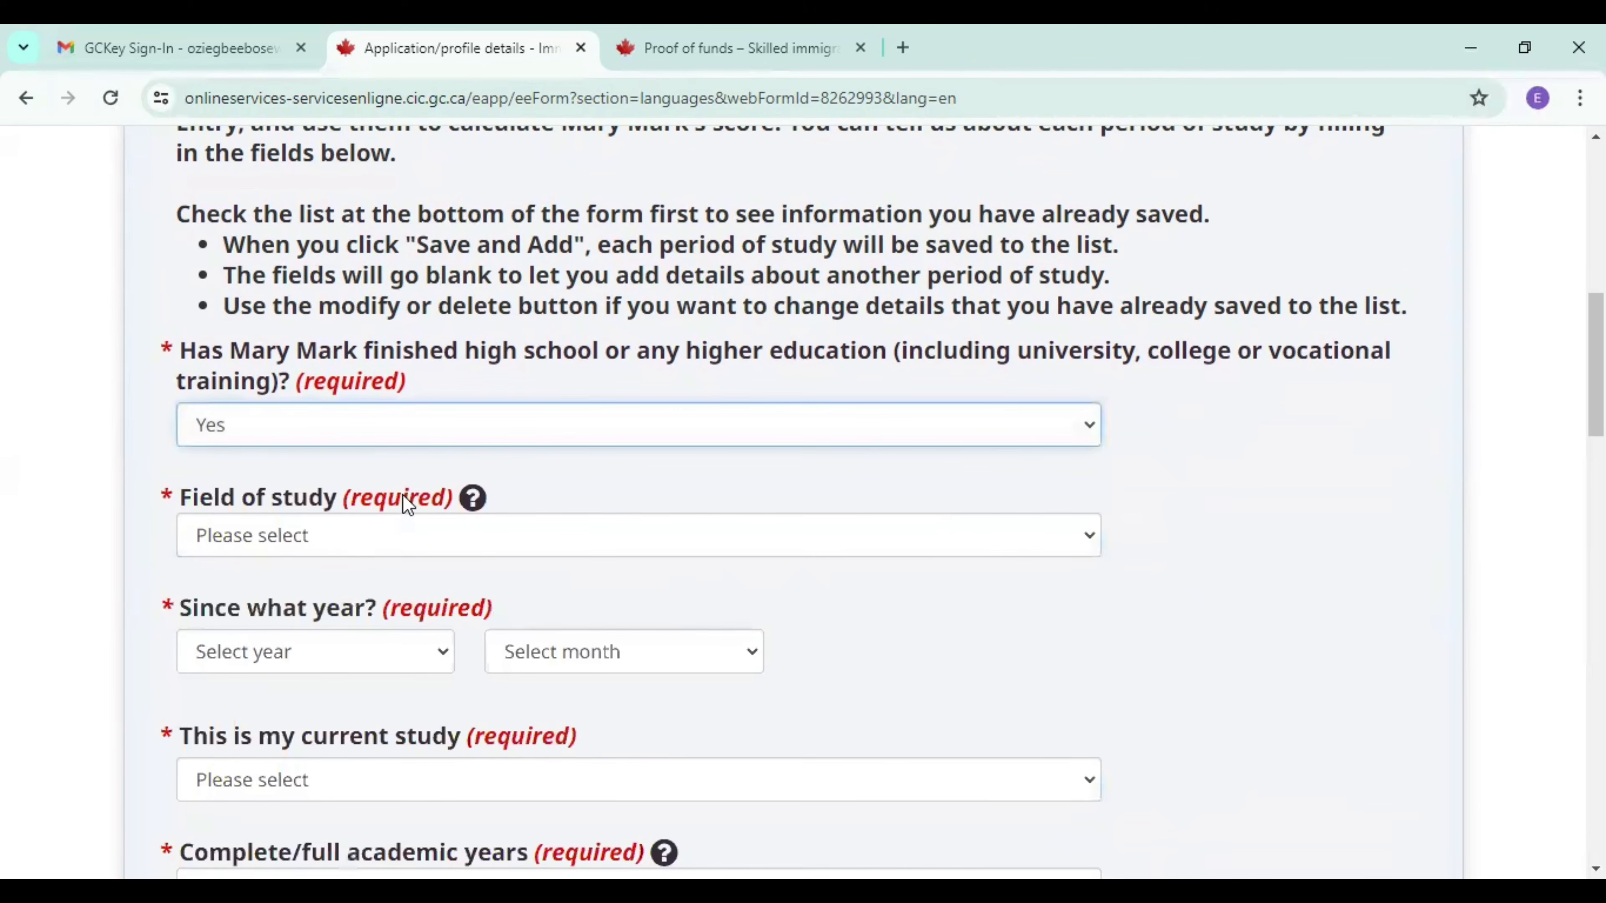
Set the spouse's field of study to Medicine and the study start date to December 2013.
{"action": "left_click", "coordinate": [320, 536]}
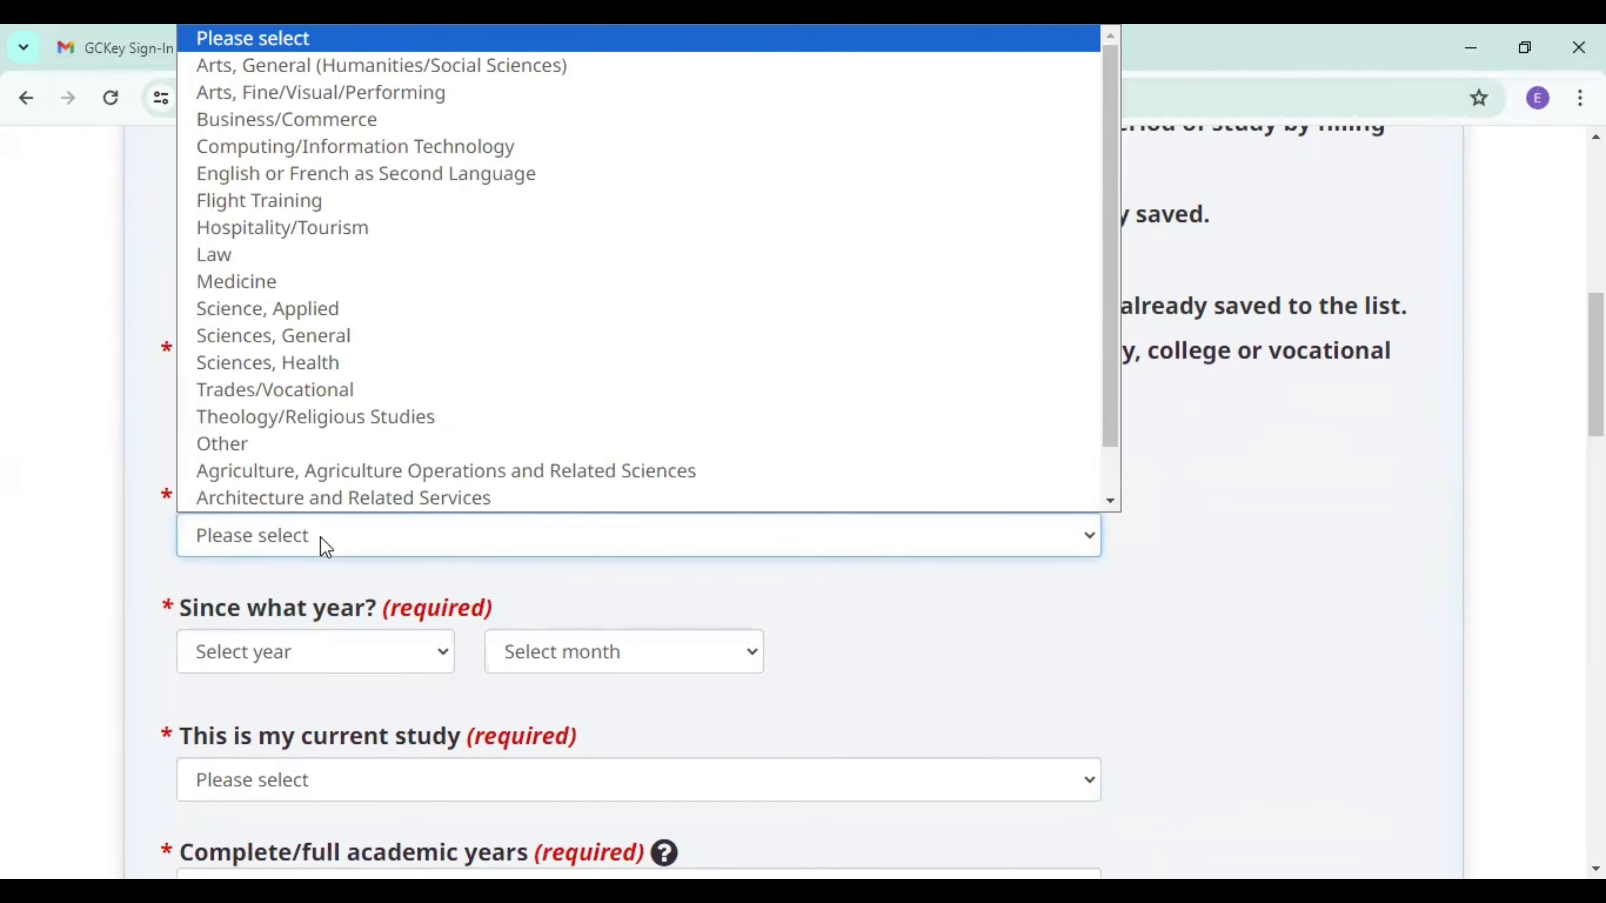
{"action": "left_click", "coordinate": [285, 293]}
{"action": "left_click", "coordinate": [255, 664]}
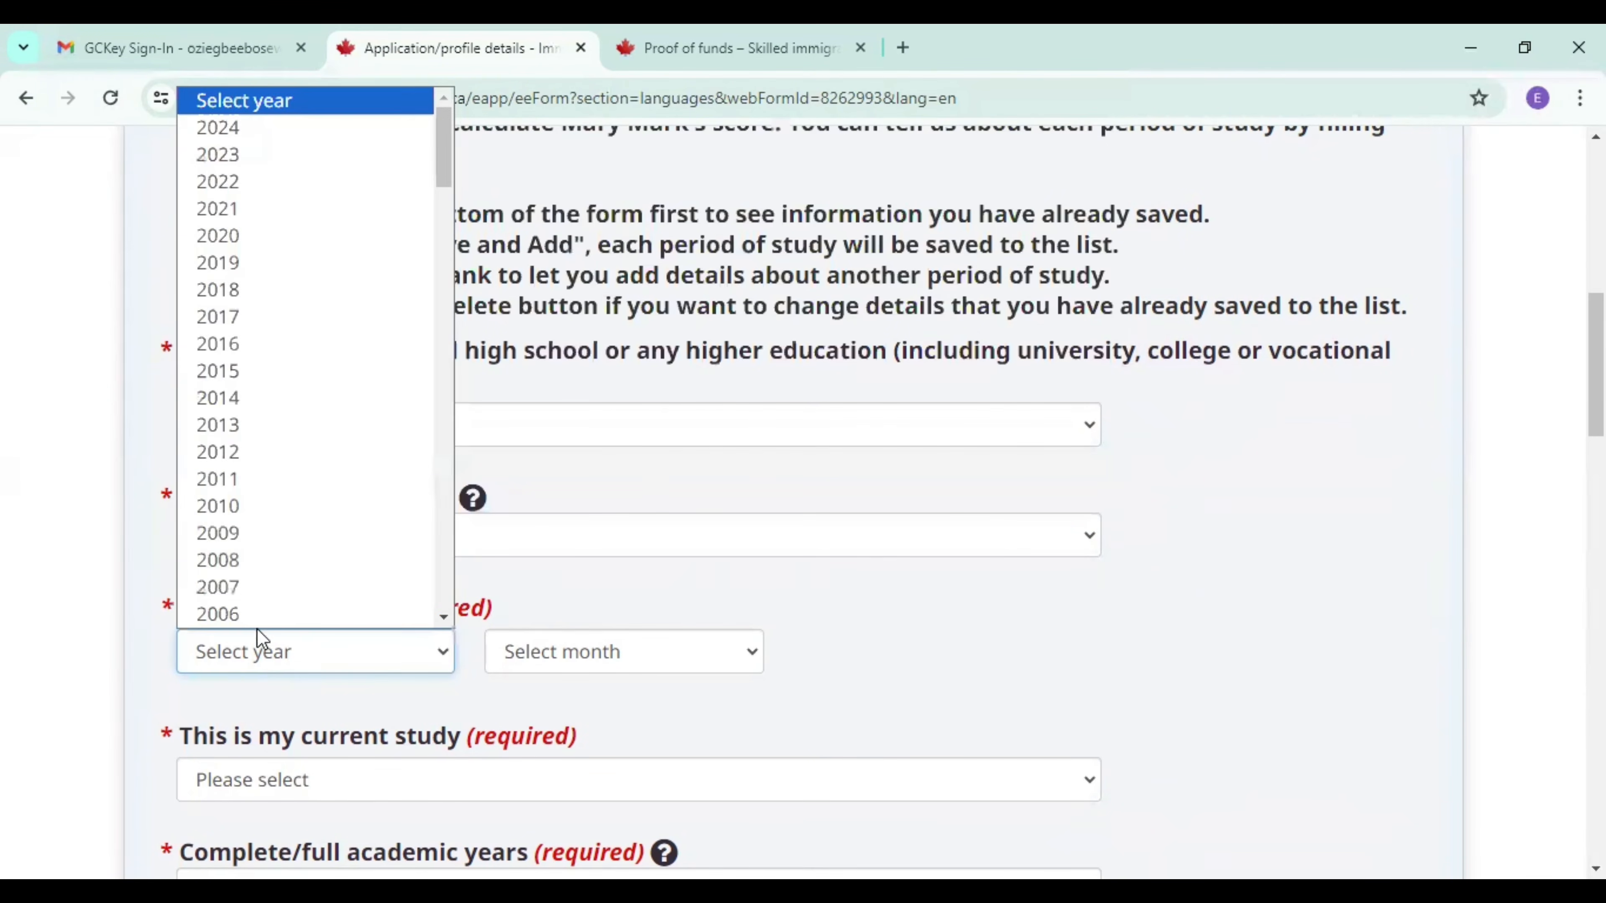
{"action": "left_click", "coordinate": [250, 425]}
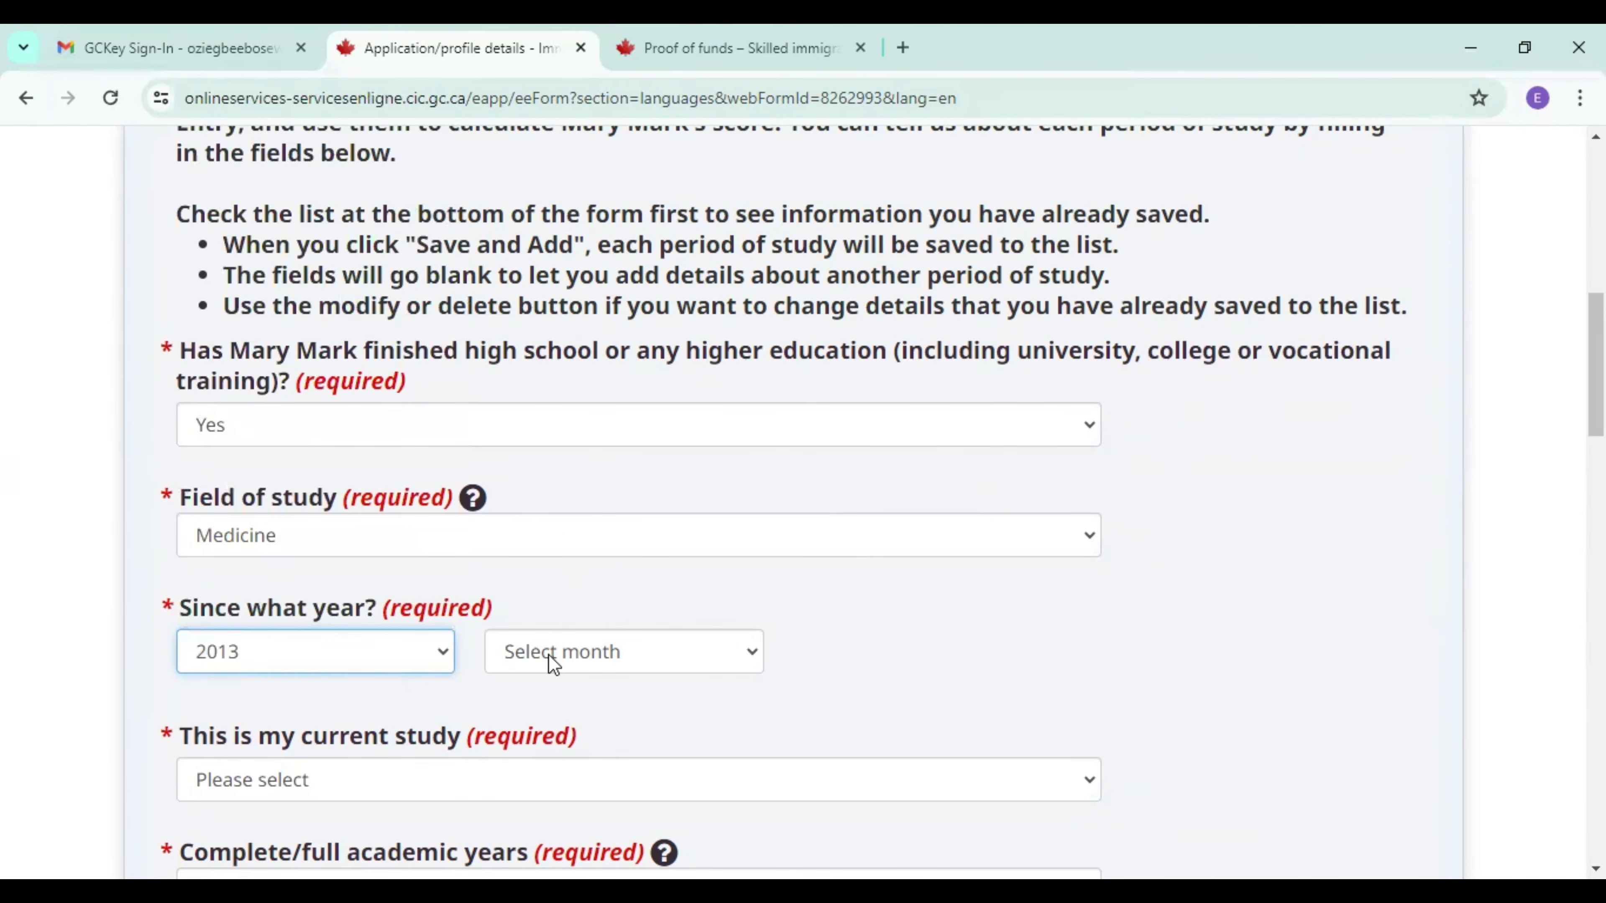
{"action": "left_click", "coordinate": [559, 633]}
{"action": "left_click", "coordinate": [565, 615]}
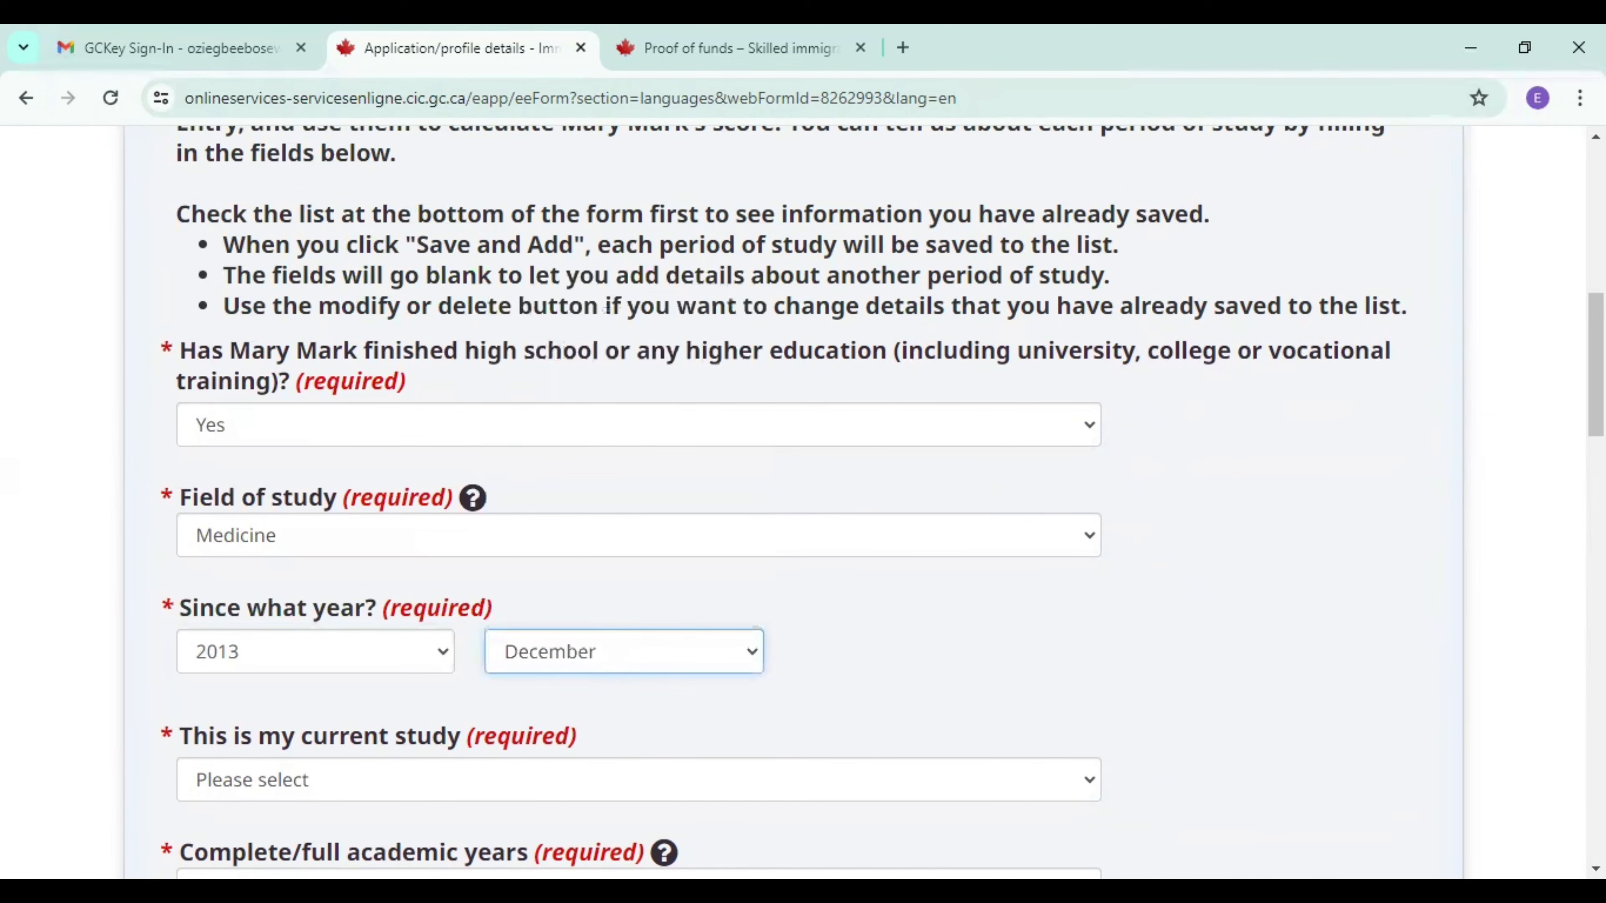
Answer No to this being the current study and set the study end date to December 2013.
{"action": "scroll", "coordinate": [1495, 816], "scroll_direction": "down", "scroll_amount": 3}
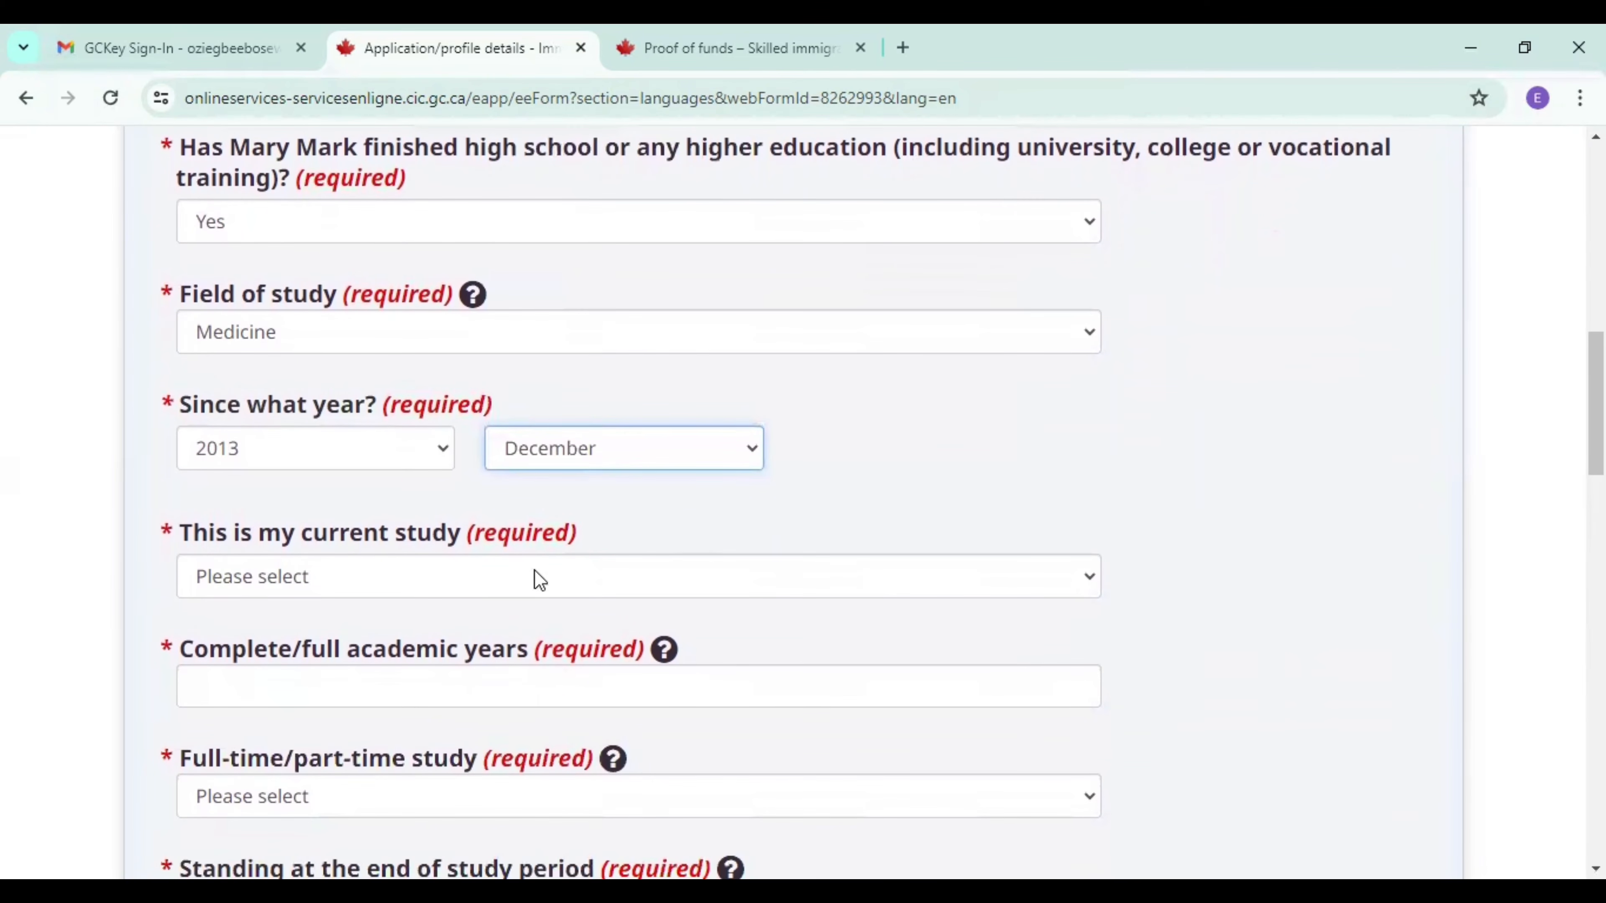
{"action": "left_click", "coordinate": [486, 579]}
{"action": "left_click", "coordinate": [416, 668]}
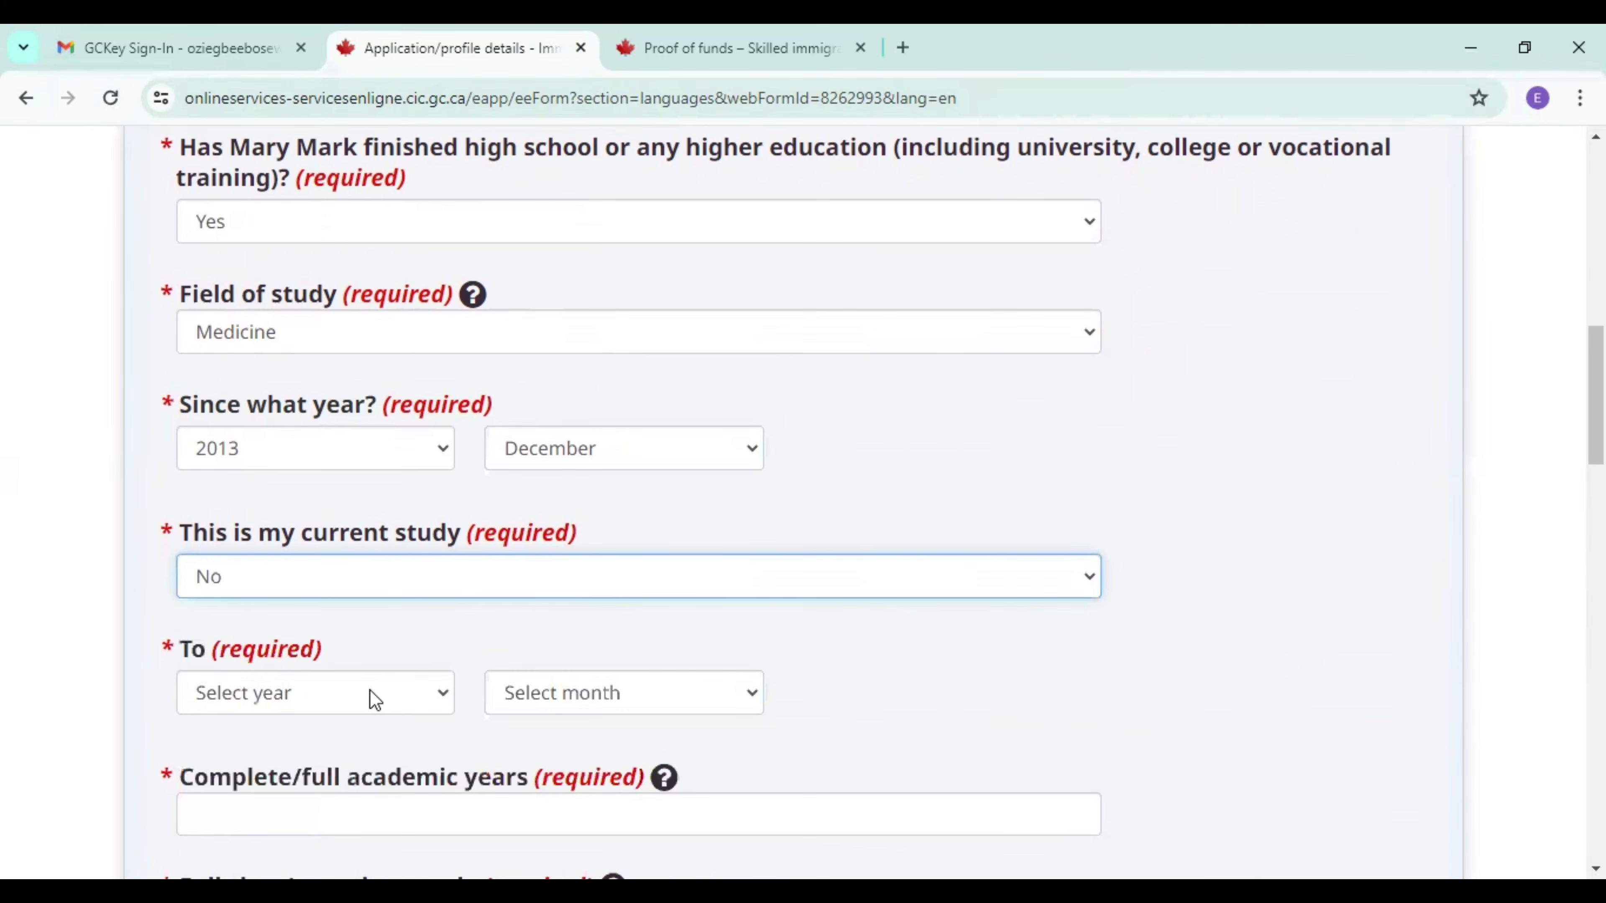
{"action": "left_click", "coordinate": [367, 689]}
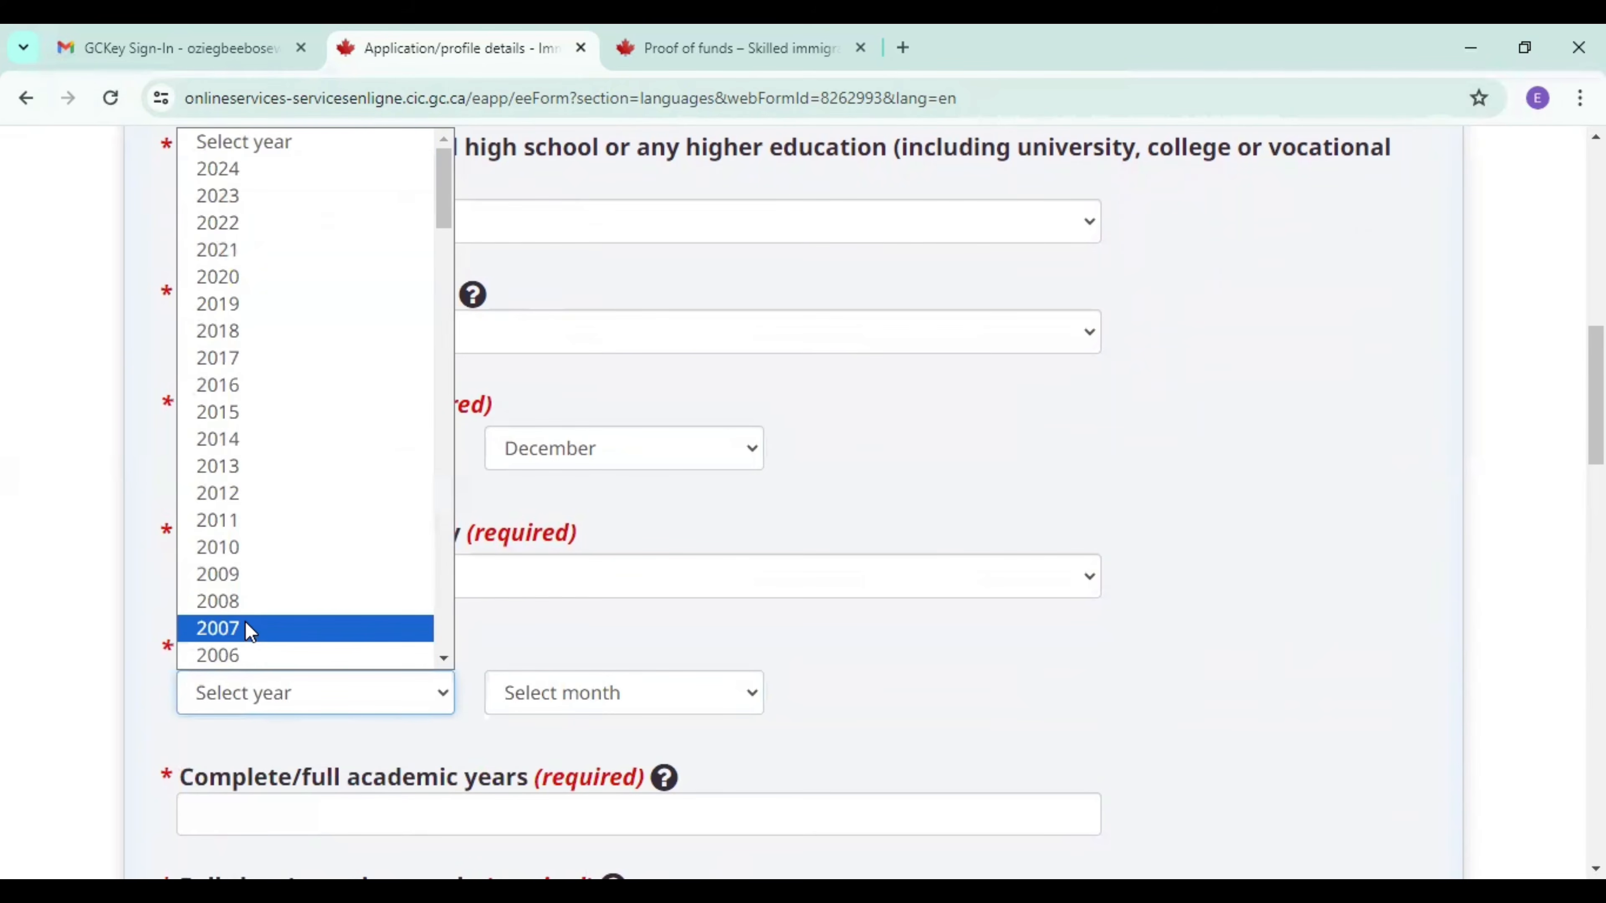
{"action": "left_click", "coordinate": [247, 476]}
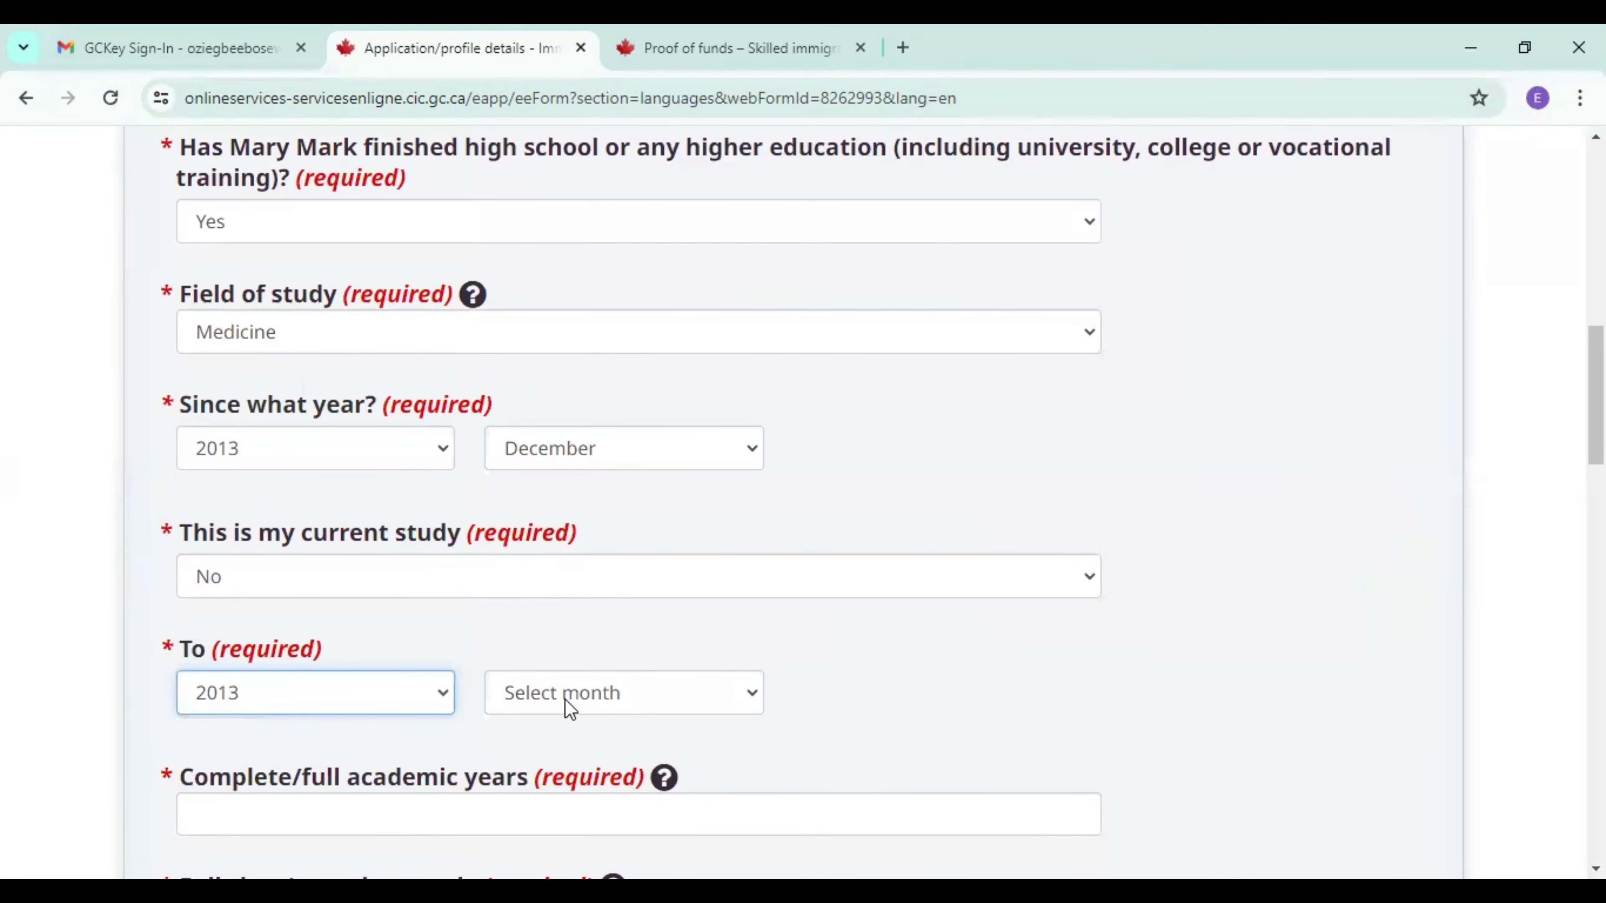
{"action": "left_click", "coordinate": [569, 707]}
{"action": "left_click", "coordinate": [581, 658]}
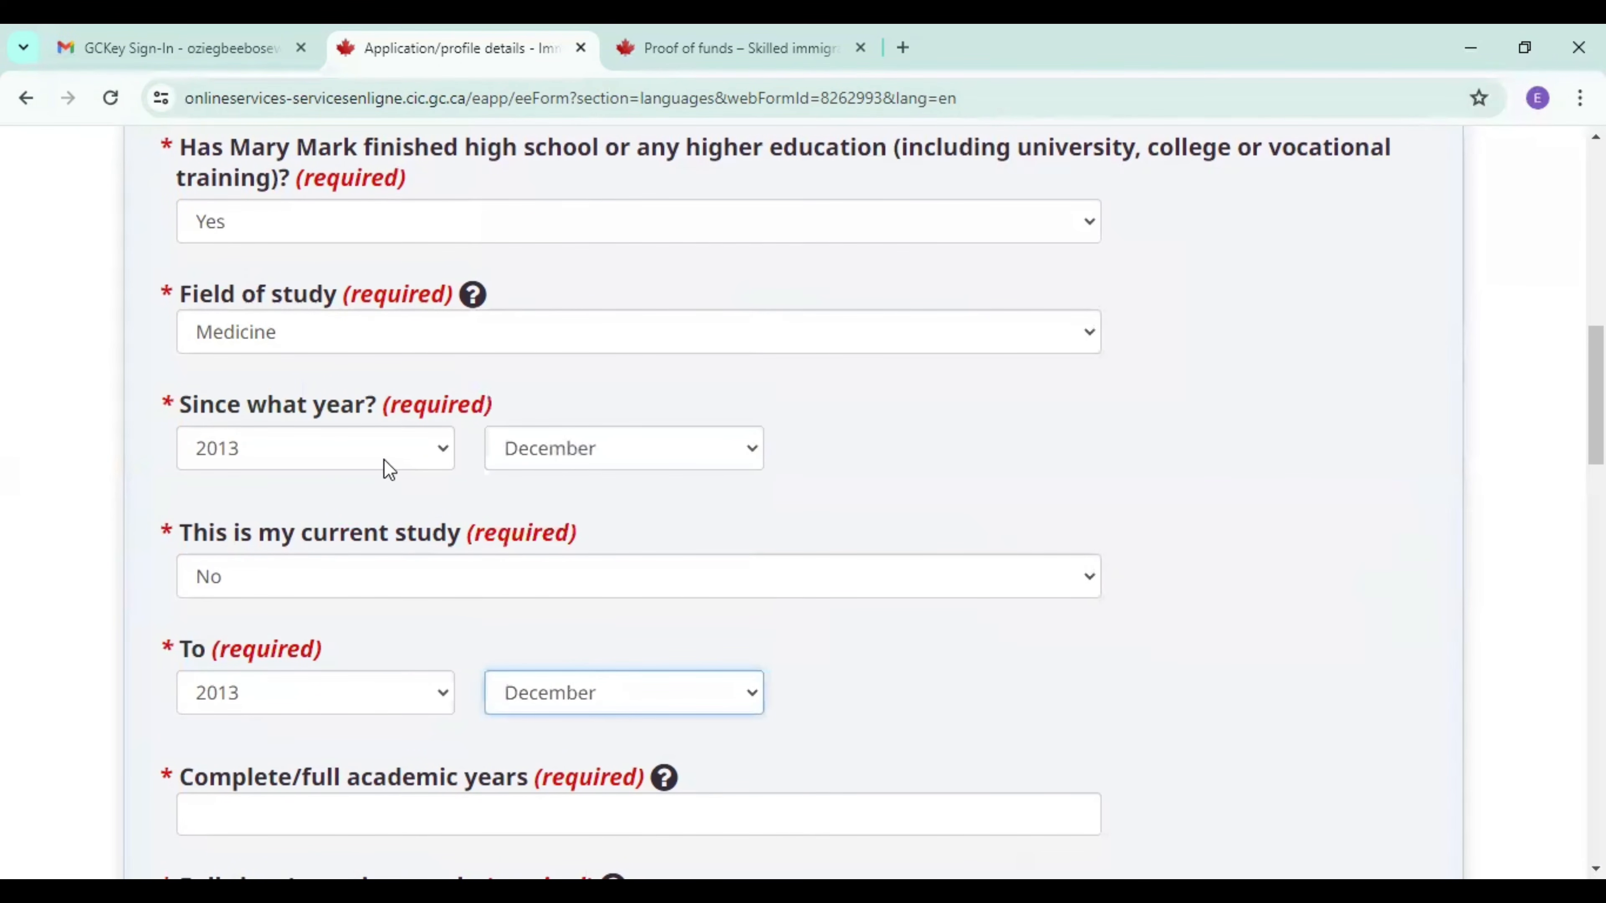
Change the start year of the spouse's study period to 2007.
{"action": "left_click", "coordinate": [387, 465]}
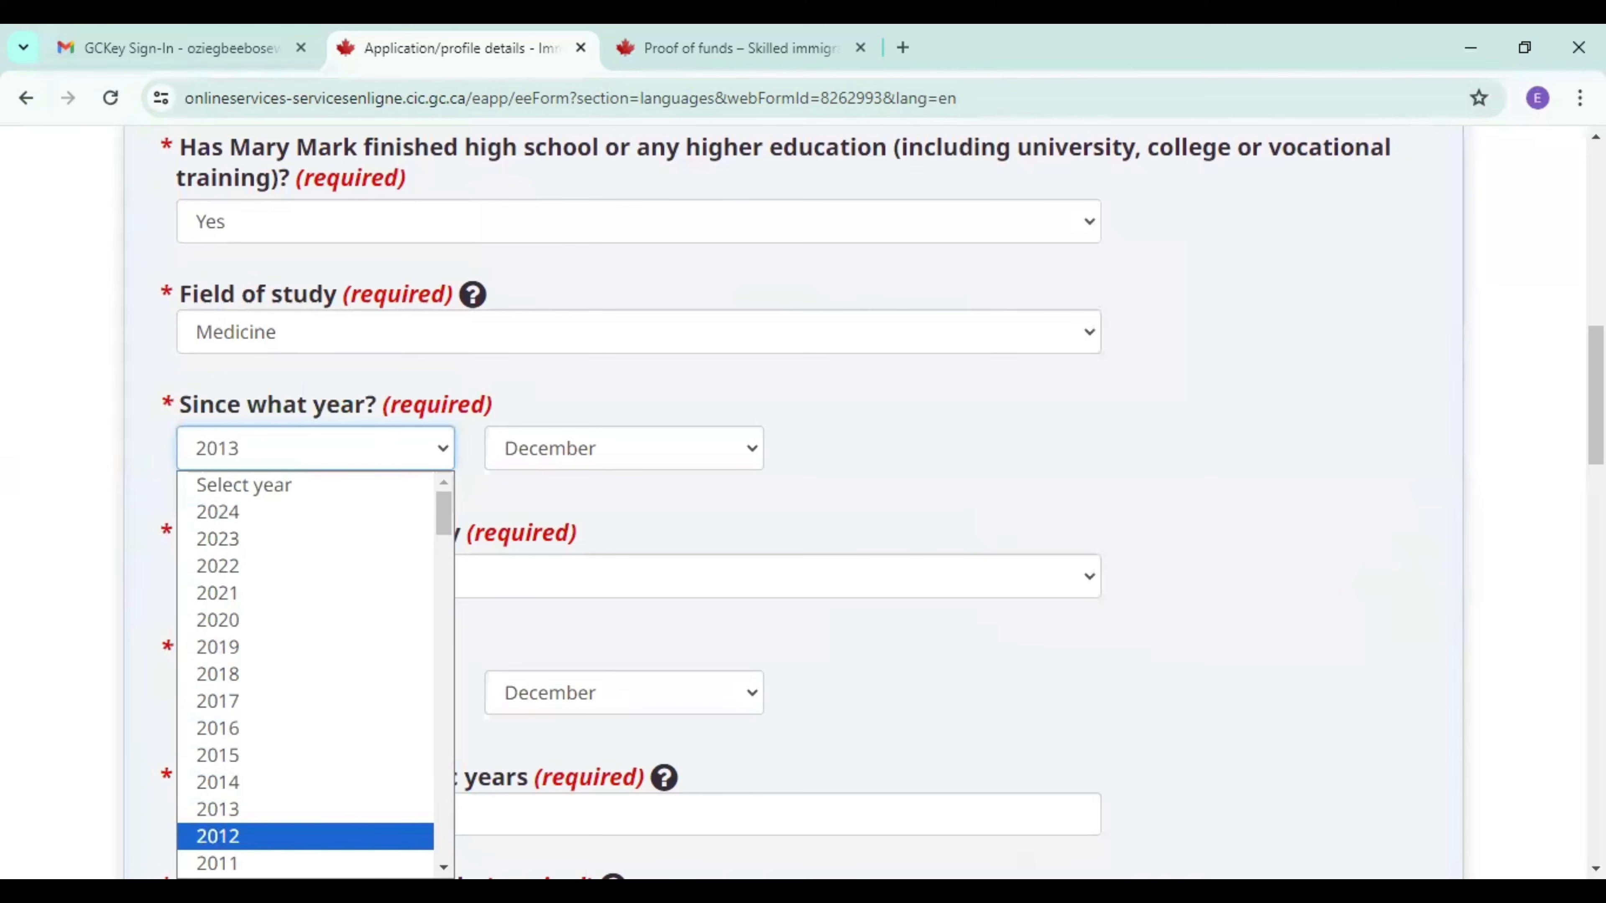
{"action": "scroll", "coordinate": [373, 767], "scroll_direction": "down", "scroll_amount": 5}
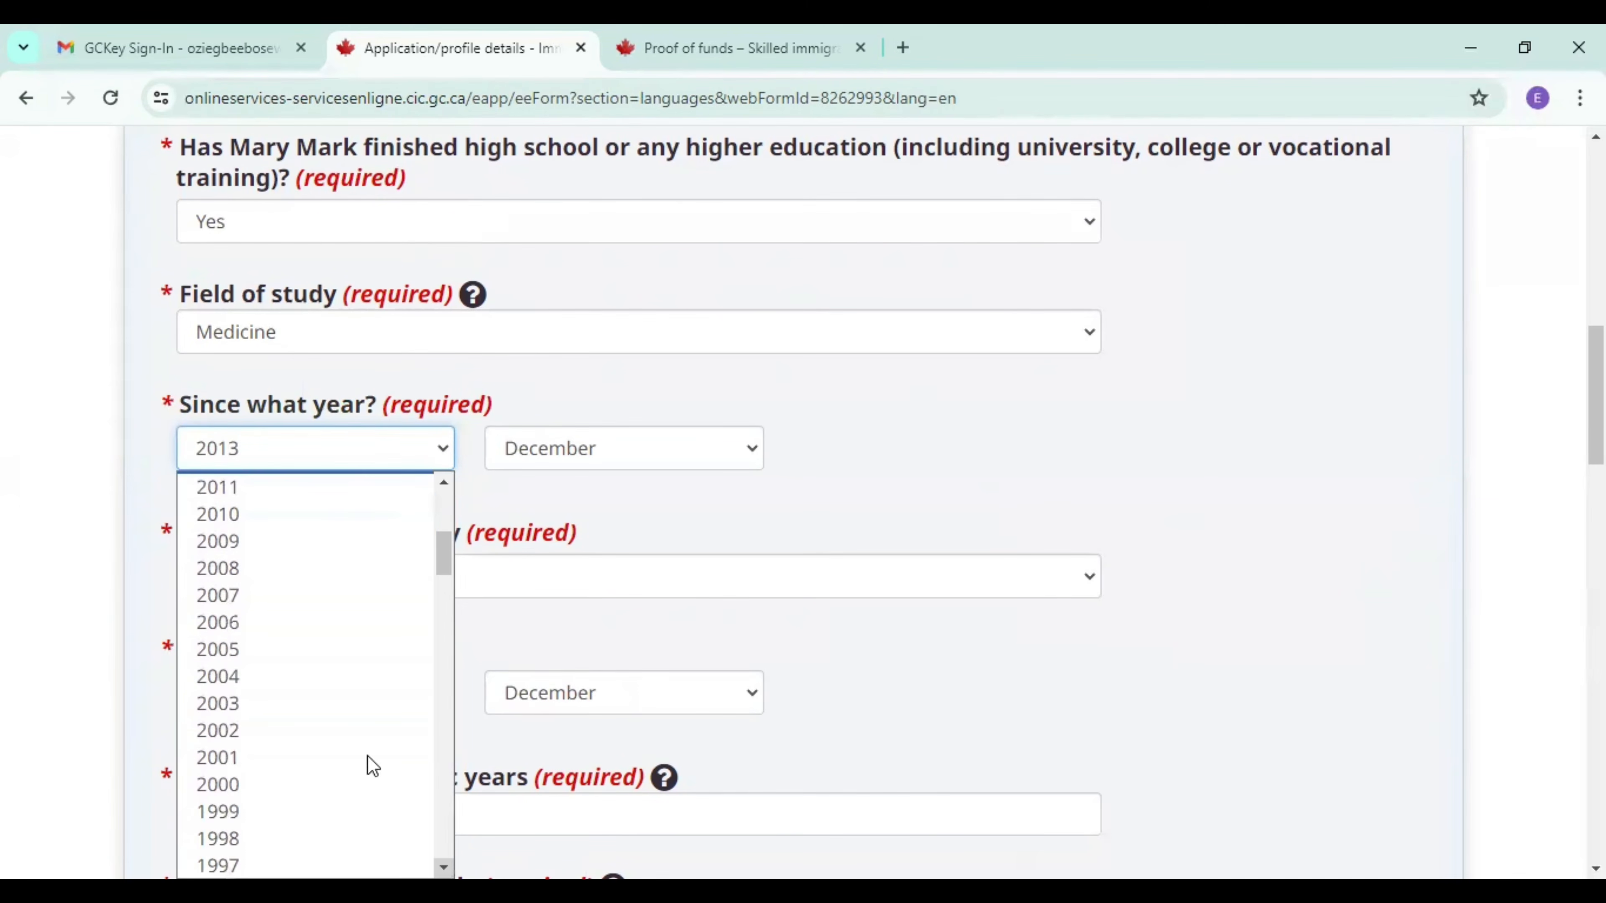
{"action": "left_click", "coordinate": [266, 595]}
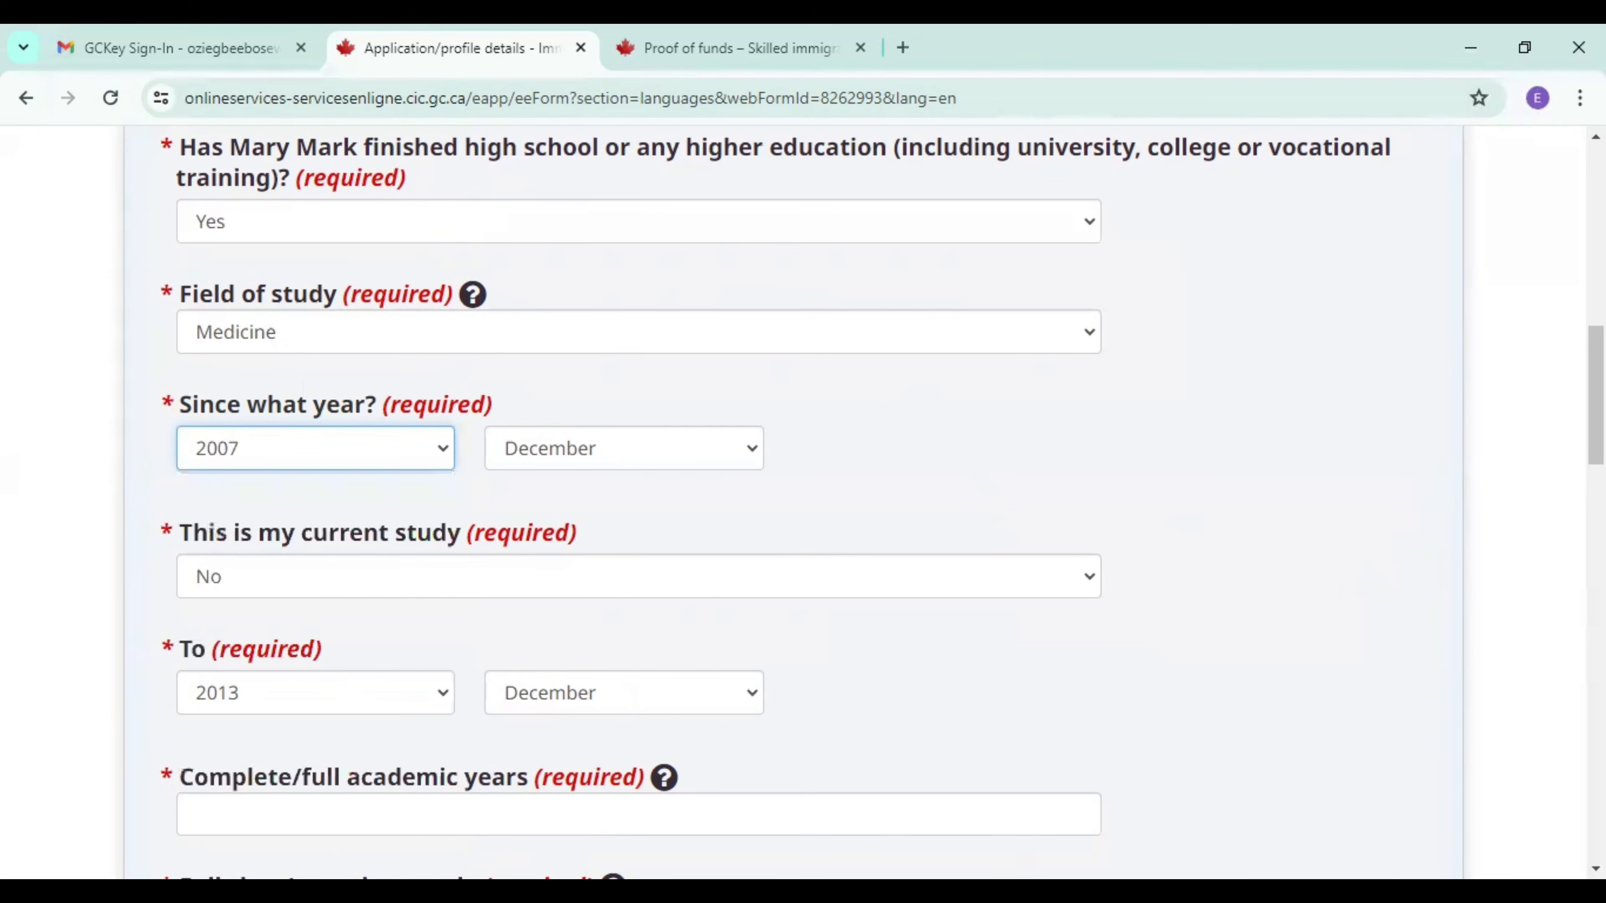
Enter 6 full academic years, Full Time study, and Certificate or diploma or degree awarded as the final standing.
{"action": "scroll", "coordinate": [1204, 624], "scroll_direction": "down", "scroll_amount": 5}
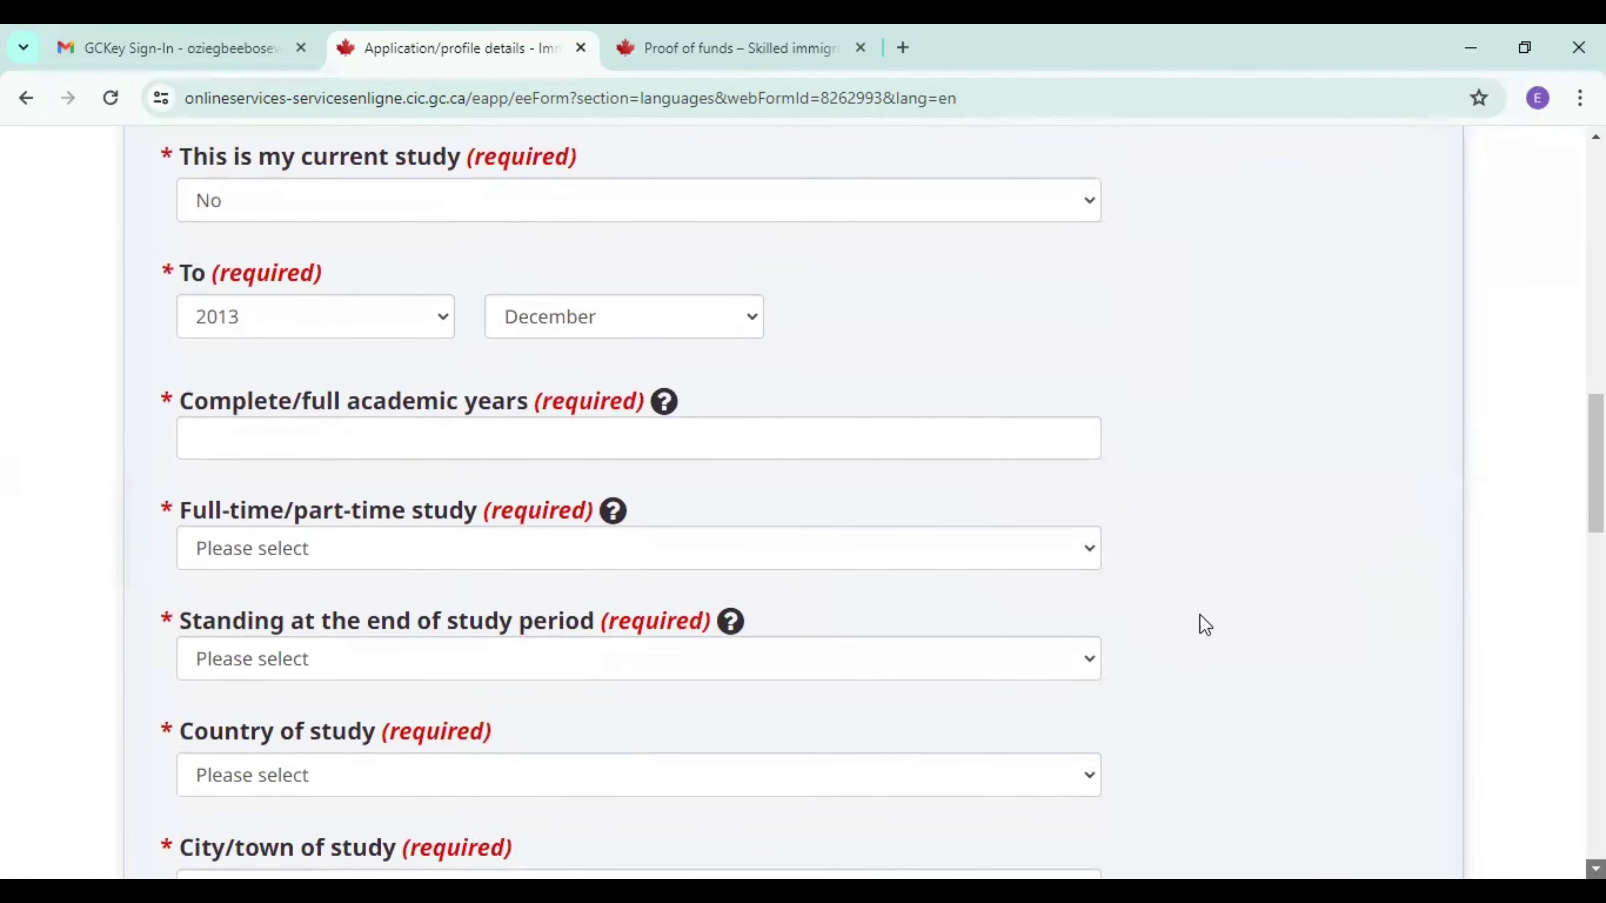
{"action": "left_click", "coordinate": [458, 430]}
{"action": "left_click", "coordinate": [330, 497]}
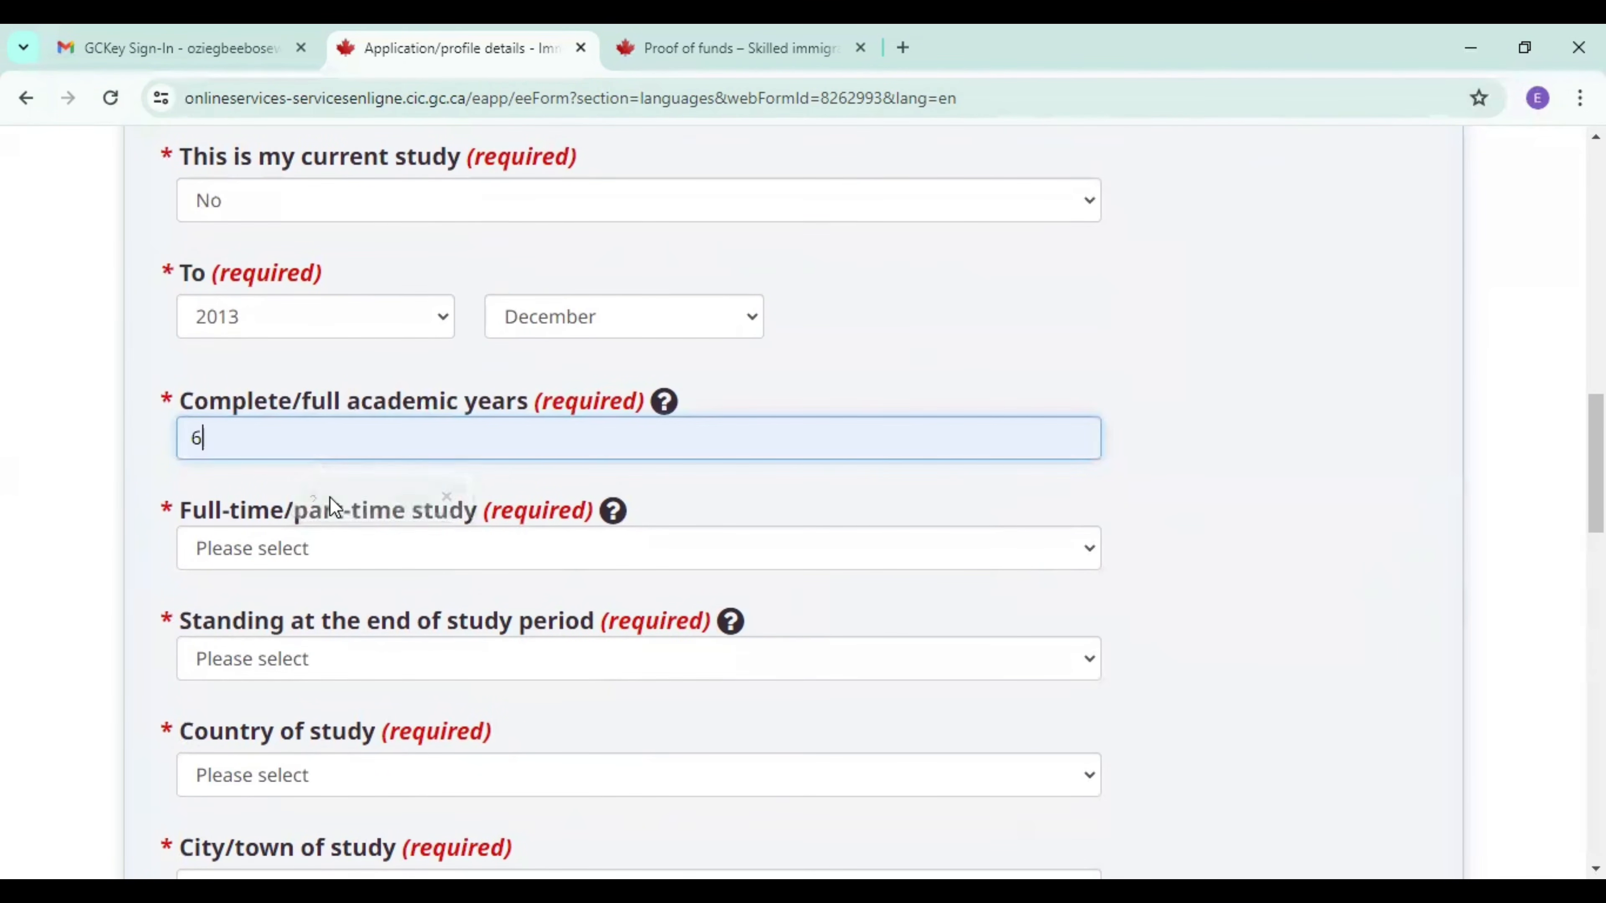
{"action": "left_click", "coordinate": [304, 550]}
{"action": "left_click", "coordinate": [269, 616]}
{"action": "left_click", "coordinate": [262, 661]}
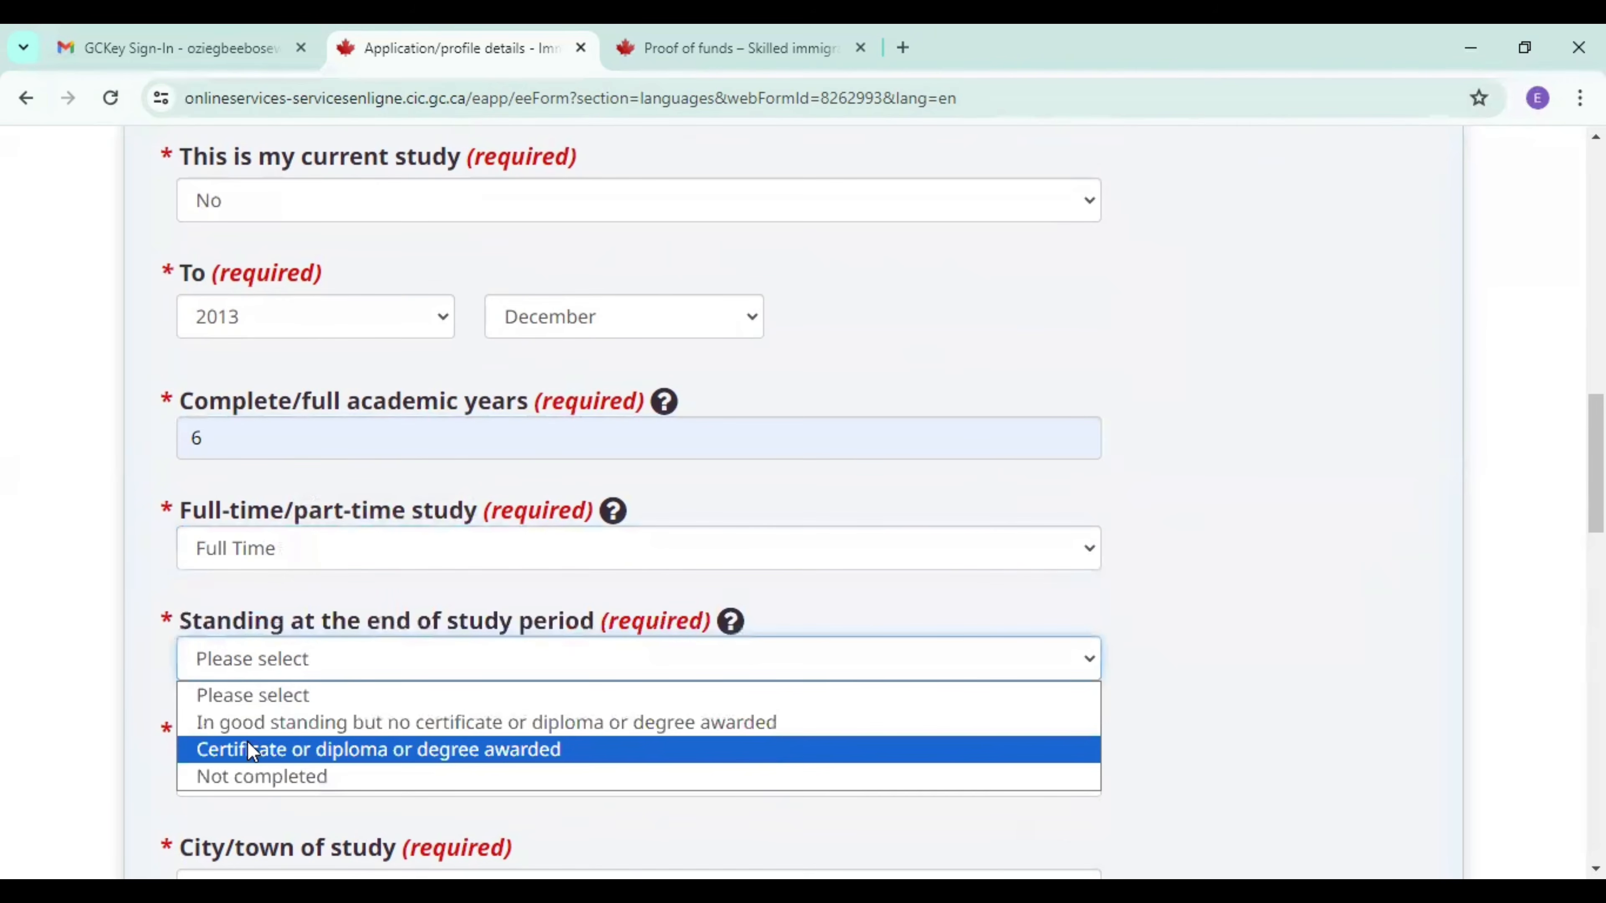
{"action": "left_click", "coordinate": [251, 751]}
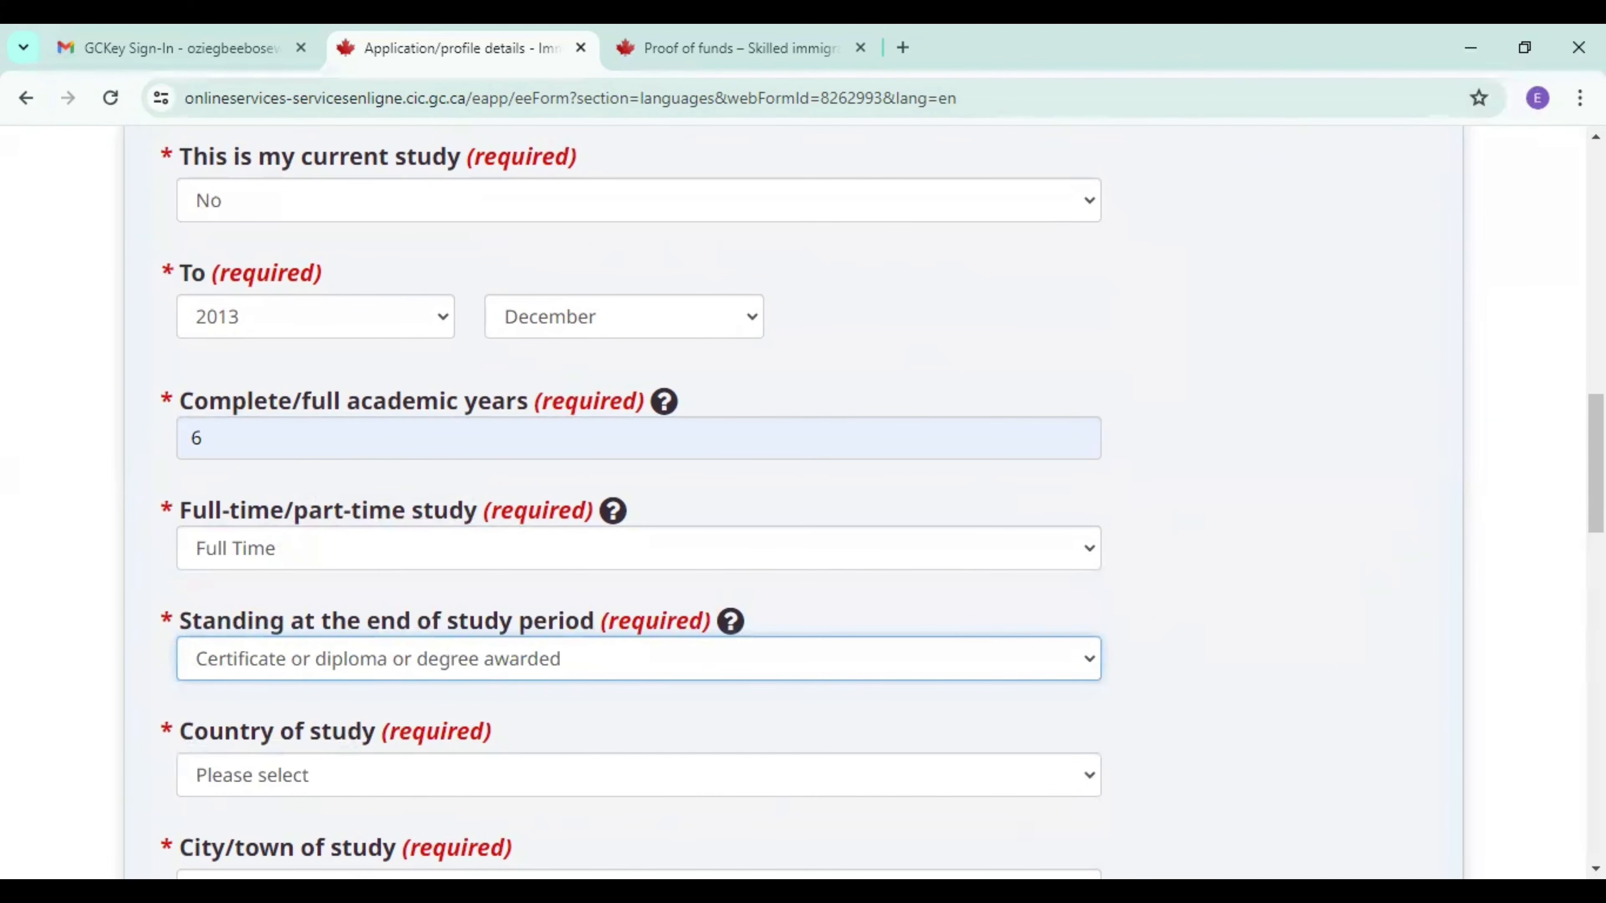
Set the country of study for the spouse's education entry to Nigeria.
{"action": "scroll", "coordinate": [484, 599], "scroll_direction": "down", "scroll_amount": 4}
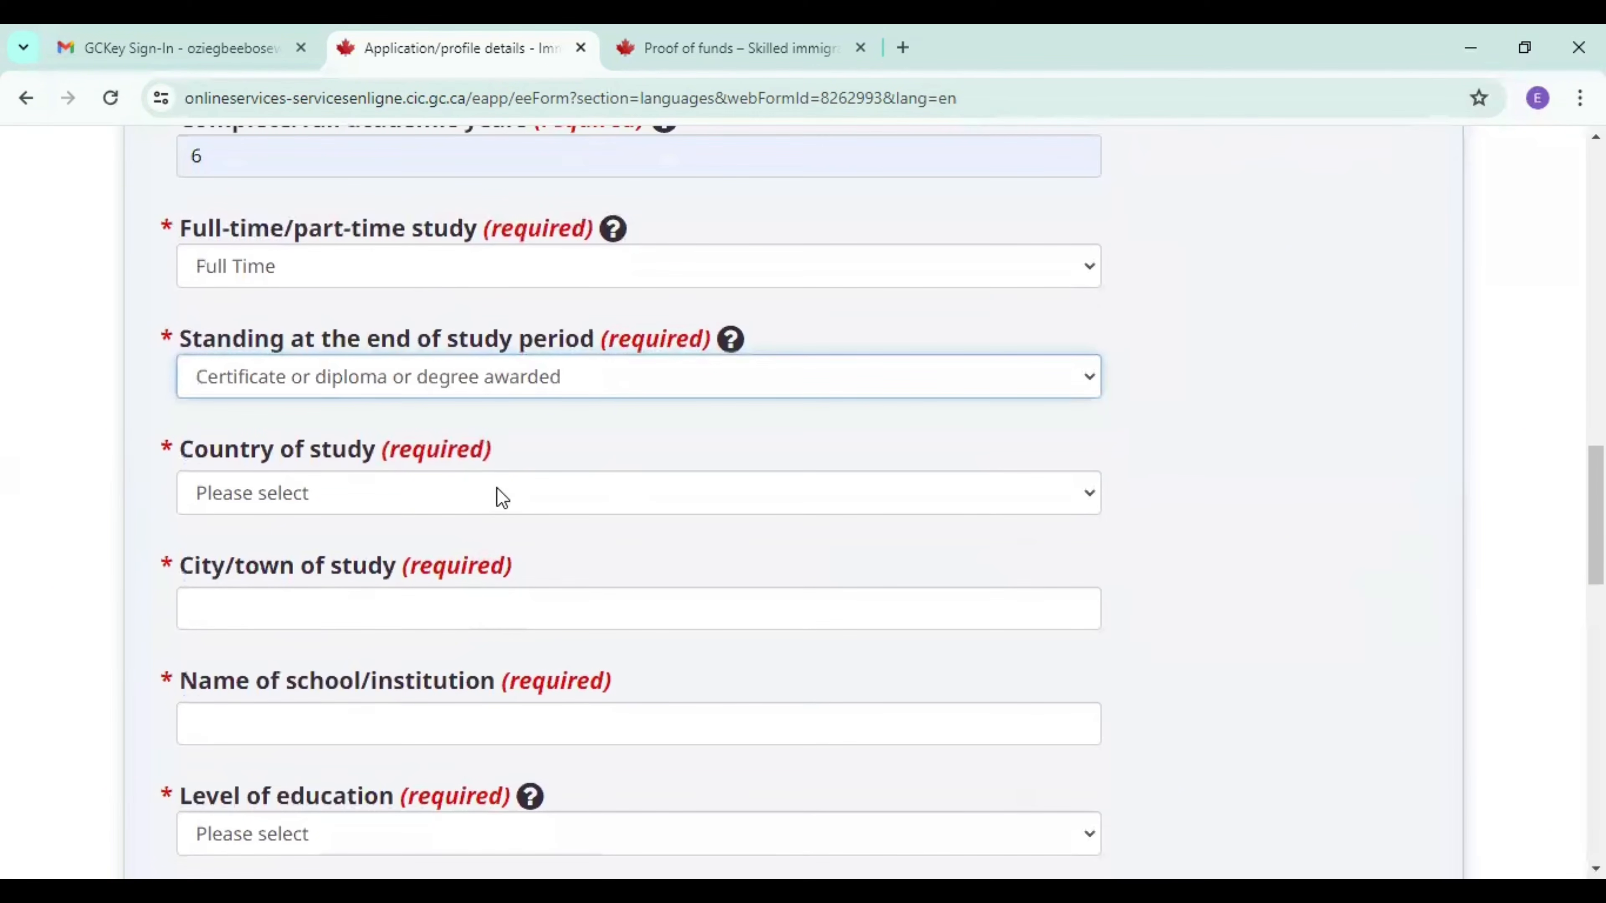
{"action": "left_click", "coordinate": [502, 493]}
{"action": "key", "text": "n"}
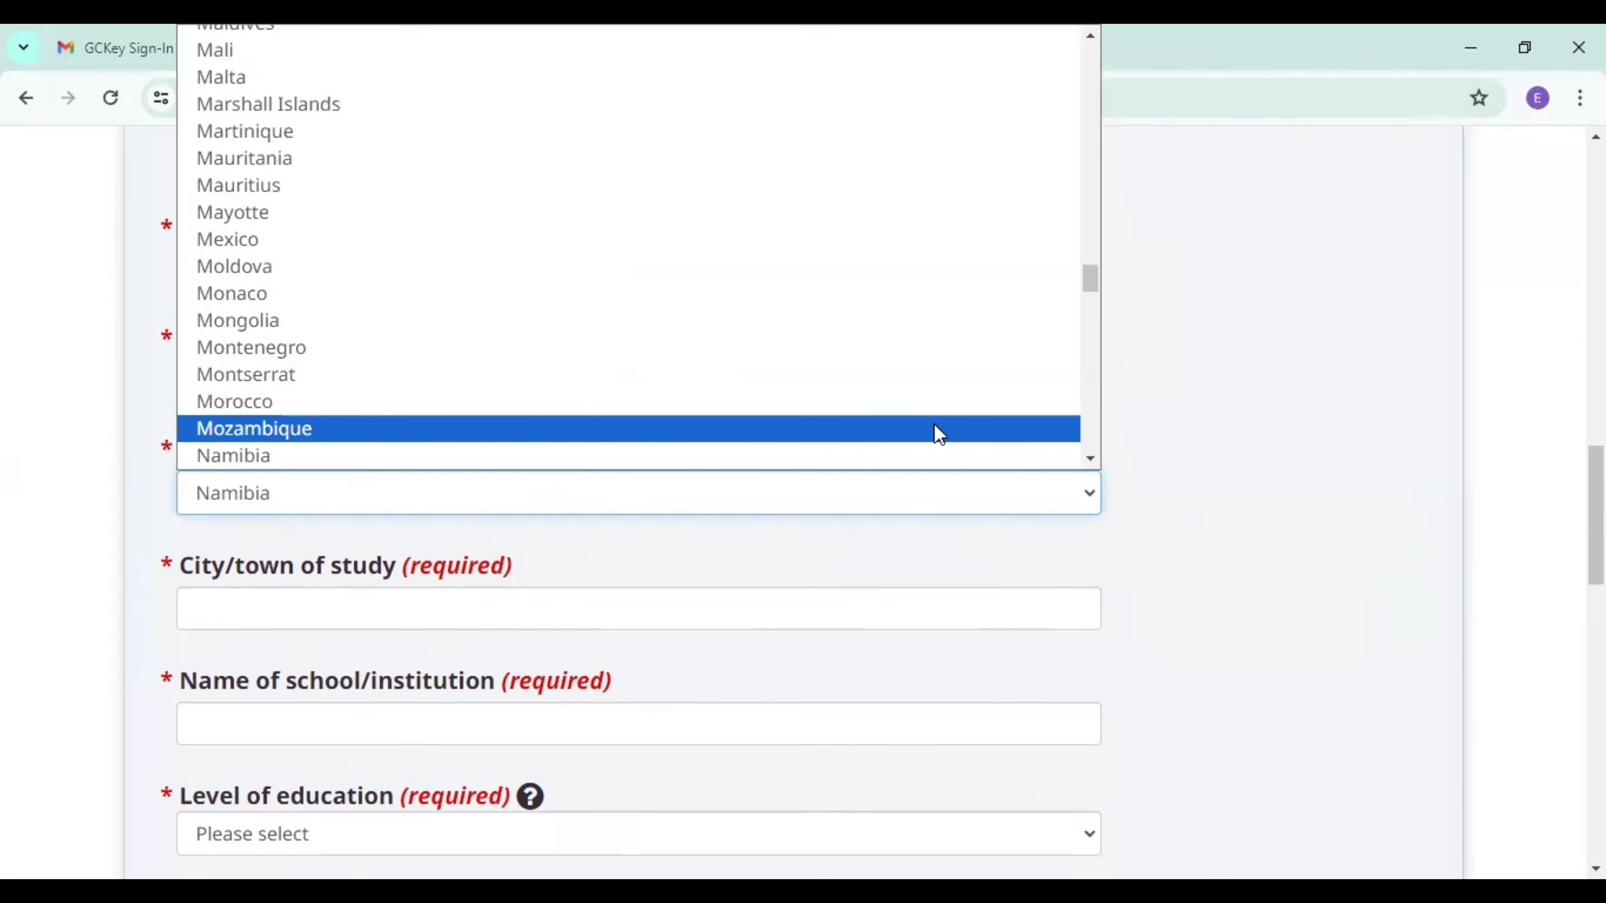
{"action": "left_click", "coordinate": [1091, 457]}
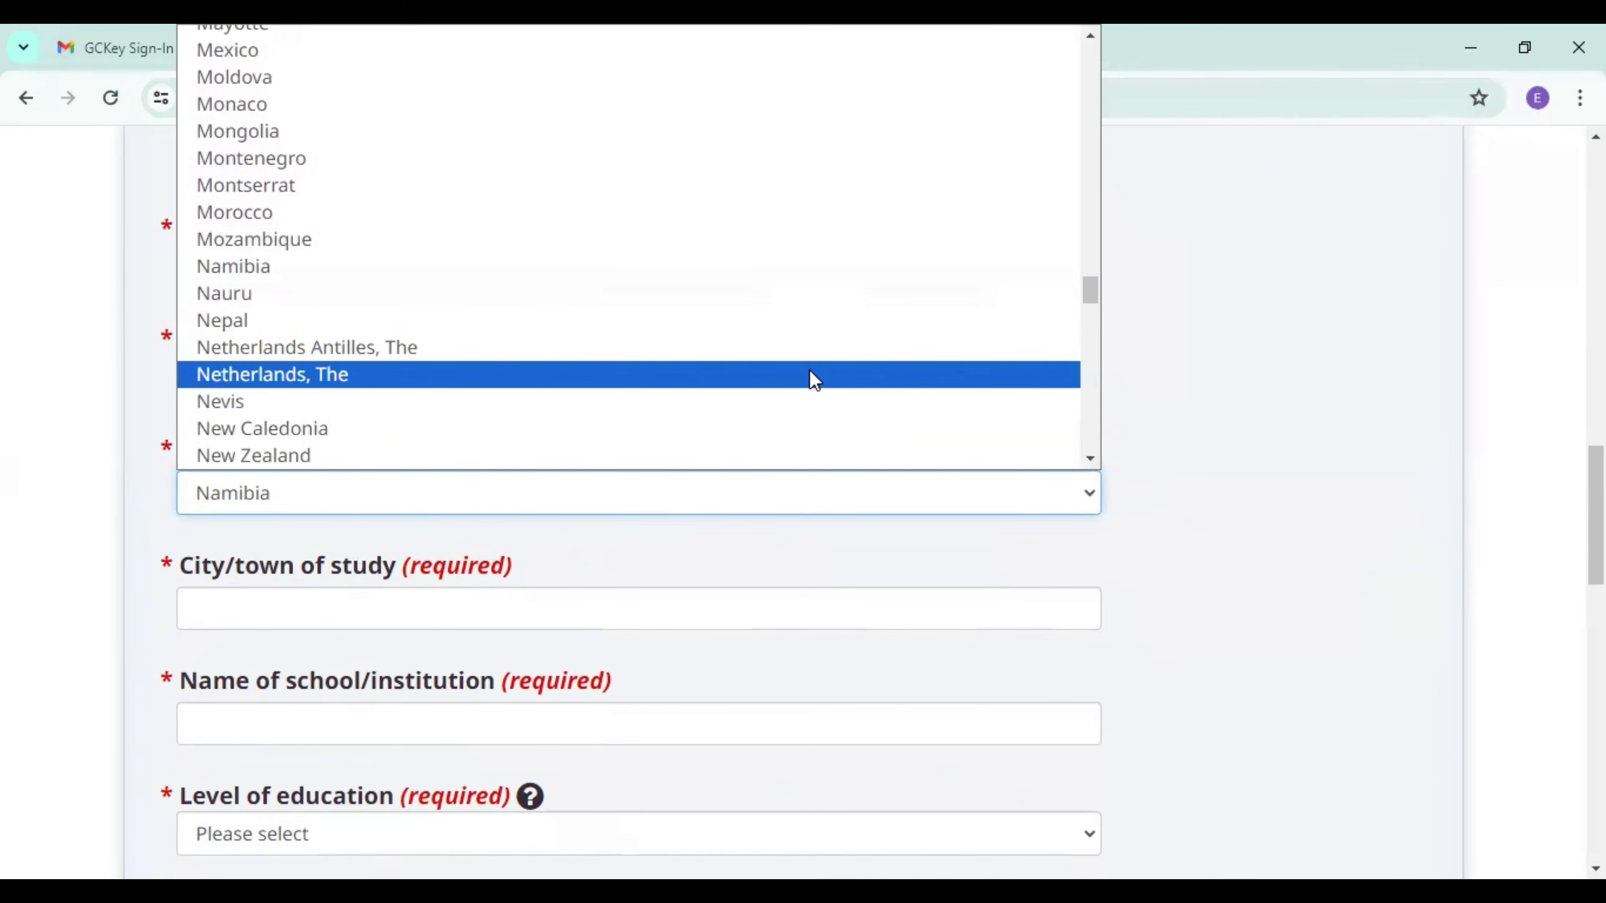
{"action": "left_click", "coordinate": [1094, 464]}
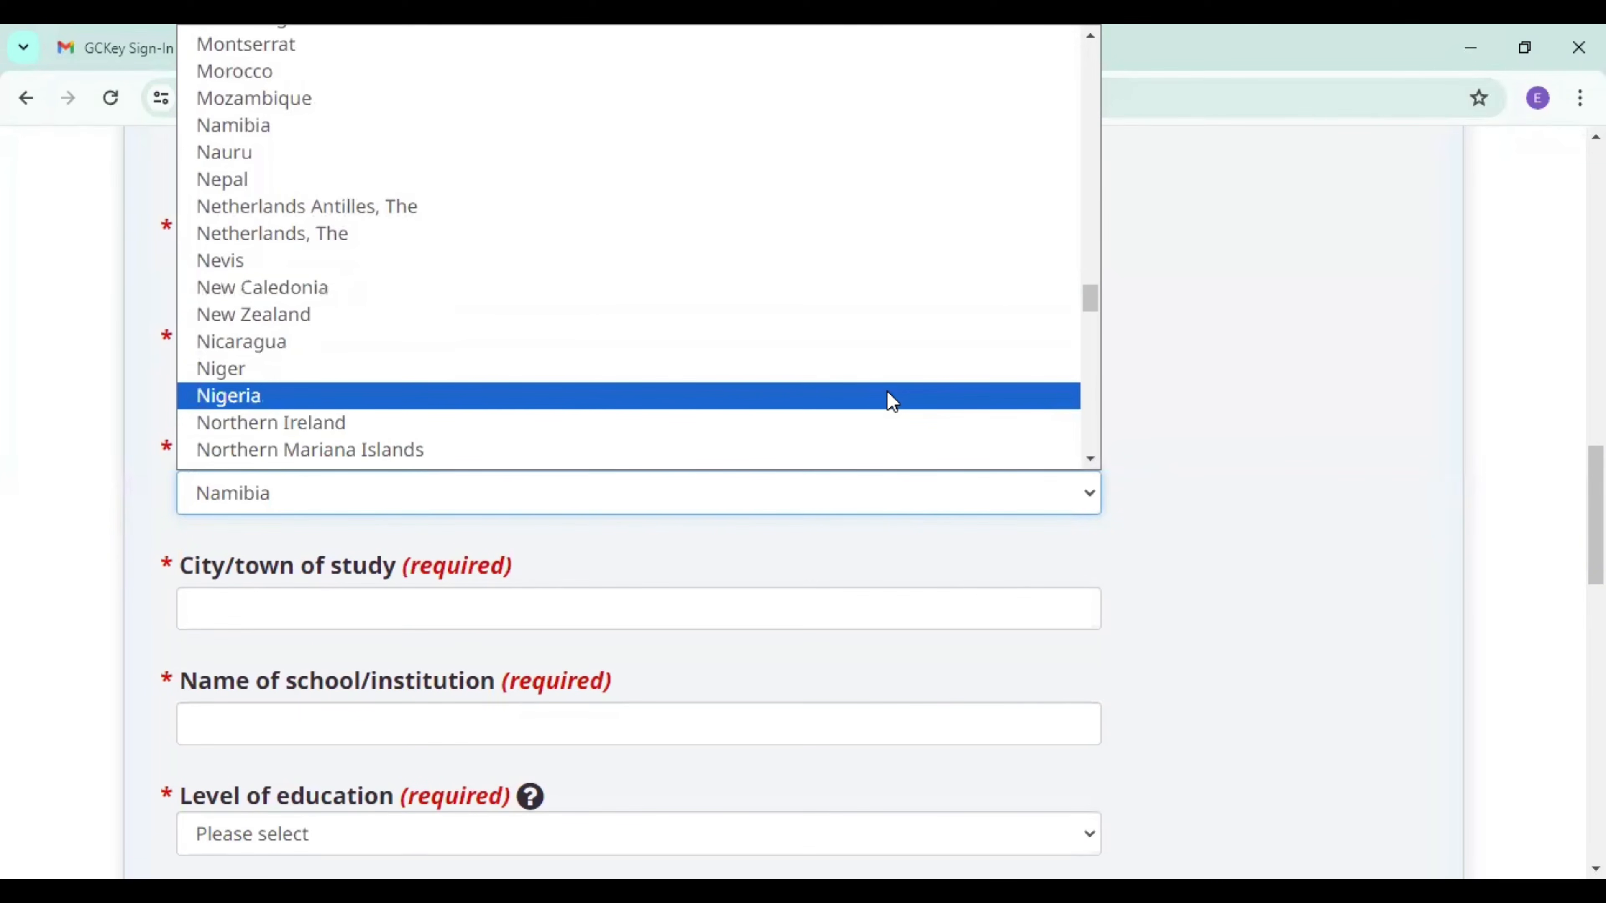
{"action": "left_click", "coordinate": [891, 401]}
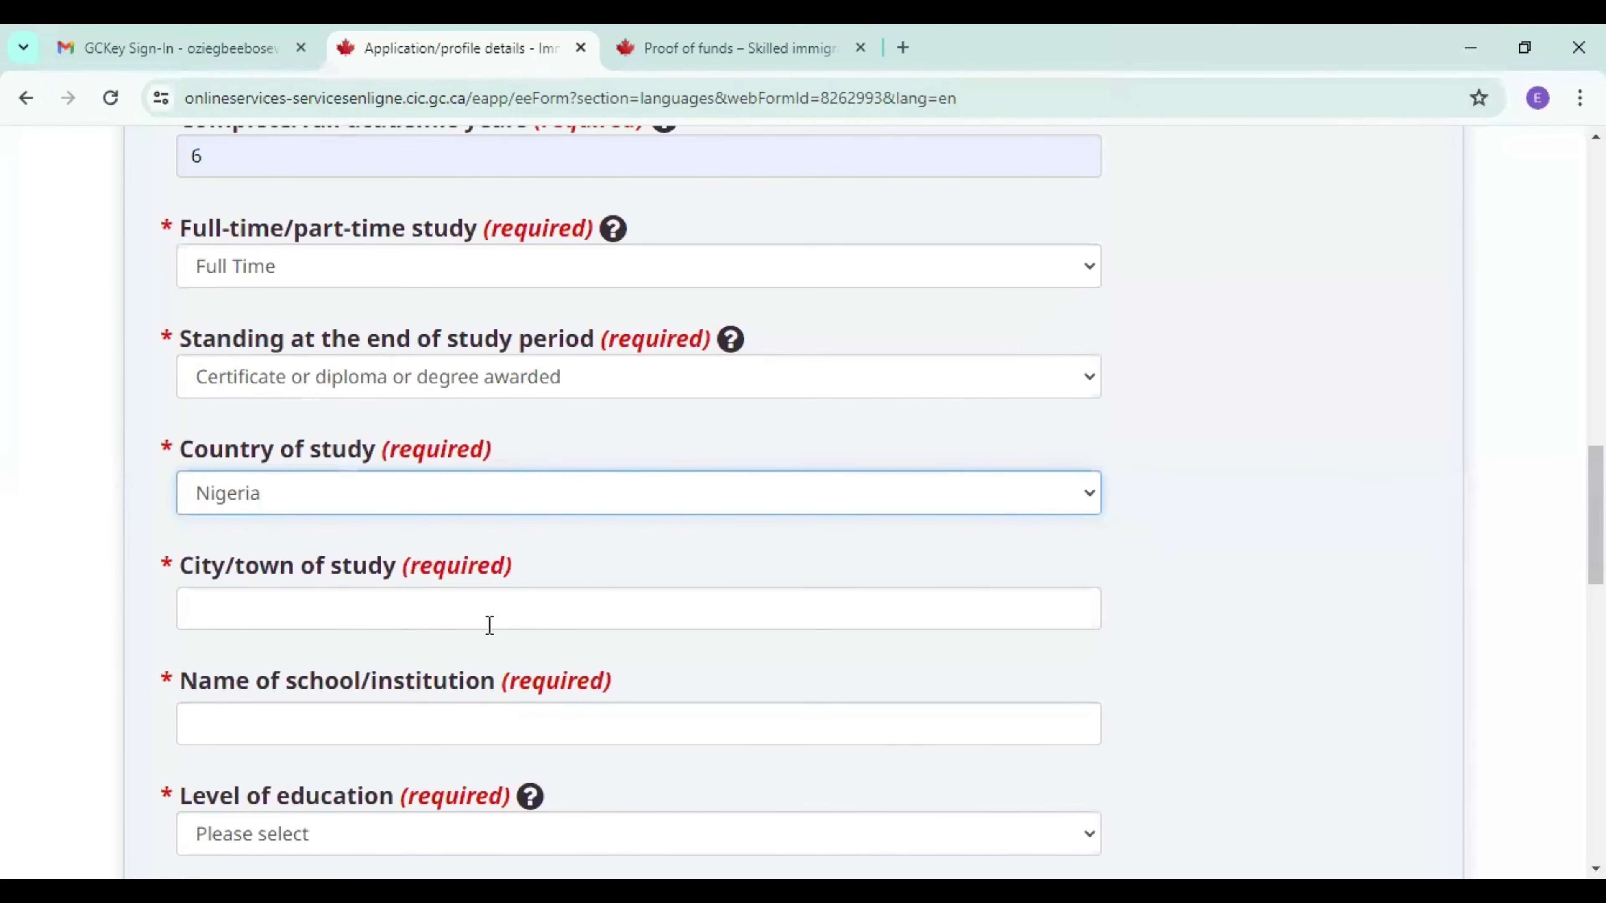
Enter lagos as the city of study and University of Lagos as the school name.
{"action": "left_click", "coordinate": [489, 625]}
{"action": "left_click", "coordinate": [376, 675]}
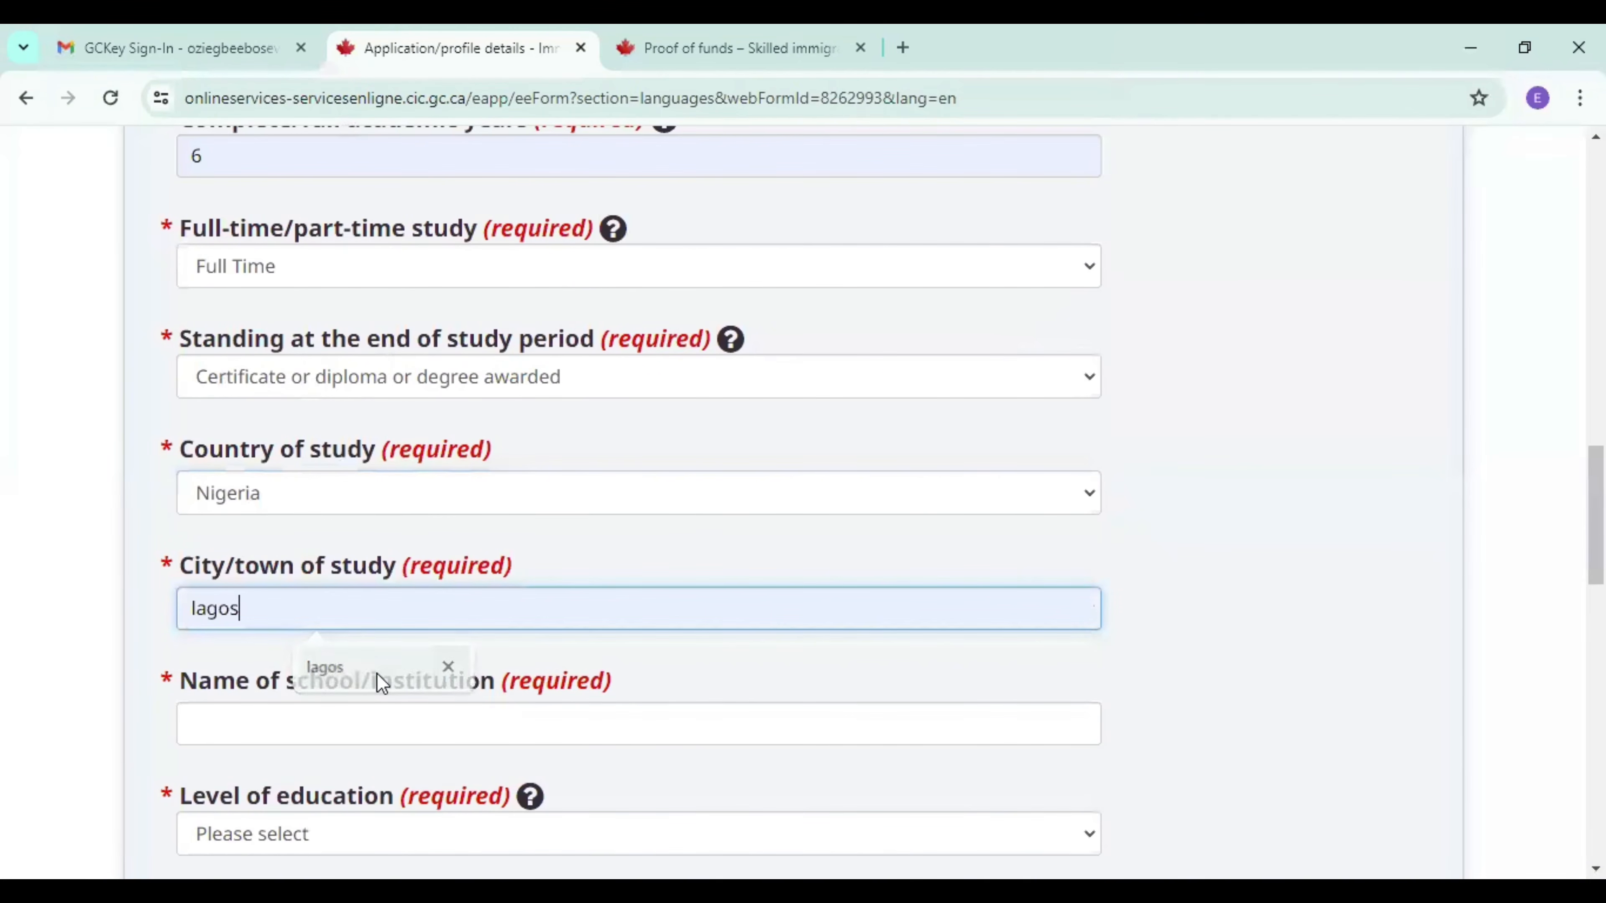
{"action": "left_click", "coordinate": [358, 710]}
{"action": "left_click", "coordinate": [350, 786]}
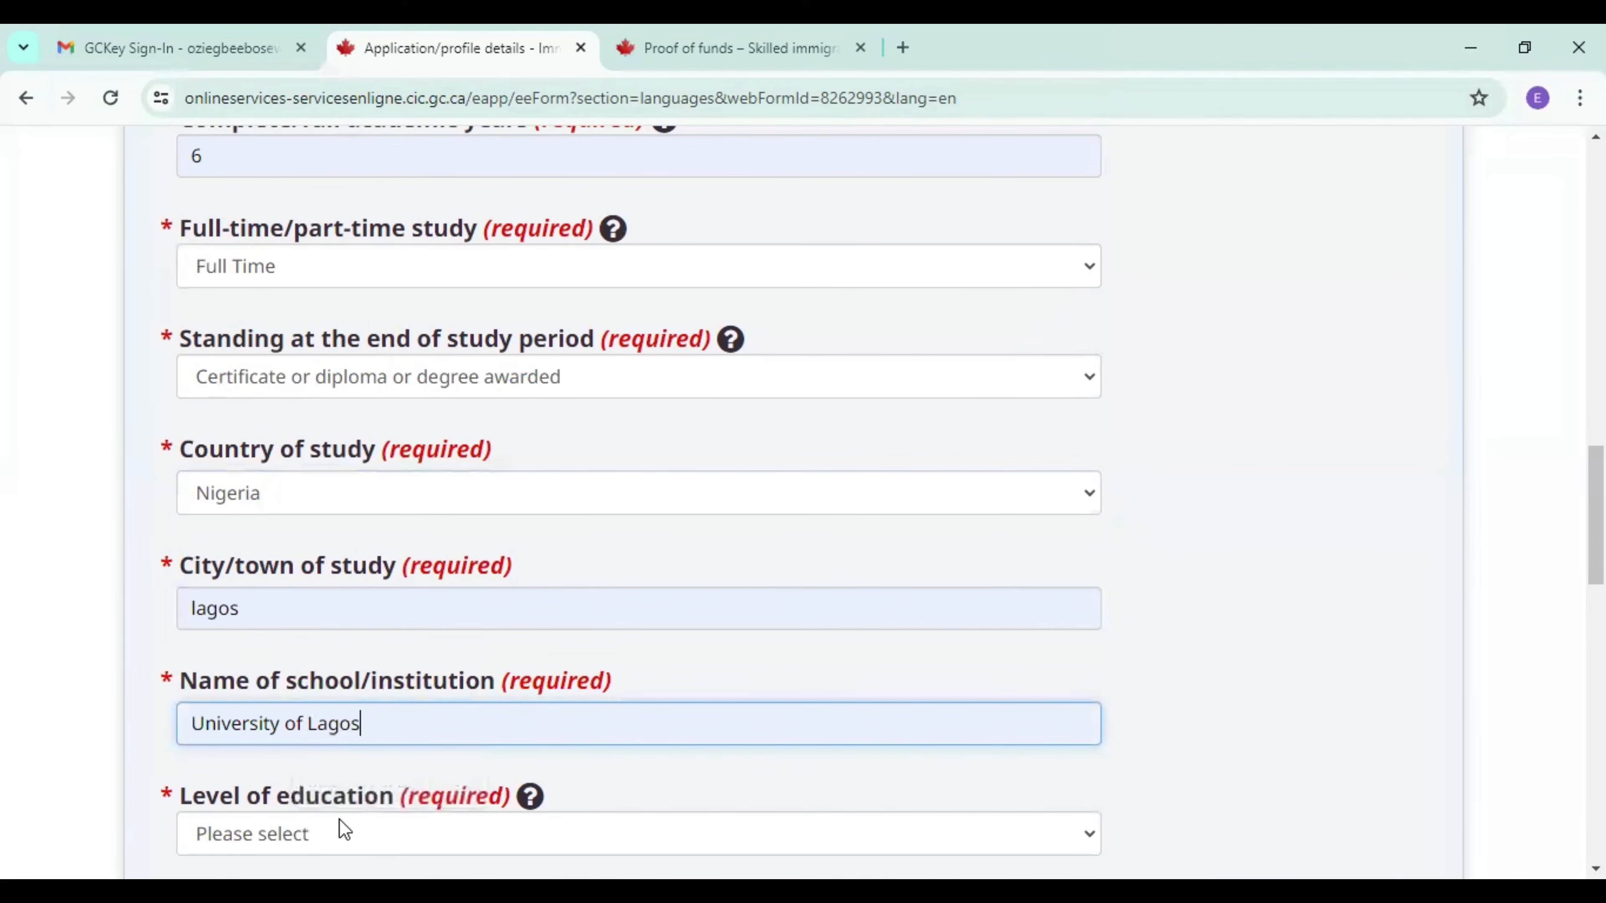
Set the level of education to Master's degree, or professional degree needed to practice in a licensed profession, and answer No to a Canadian degree being awarded.
{"action": "left_click", "coordinate": [336, 829]}
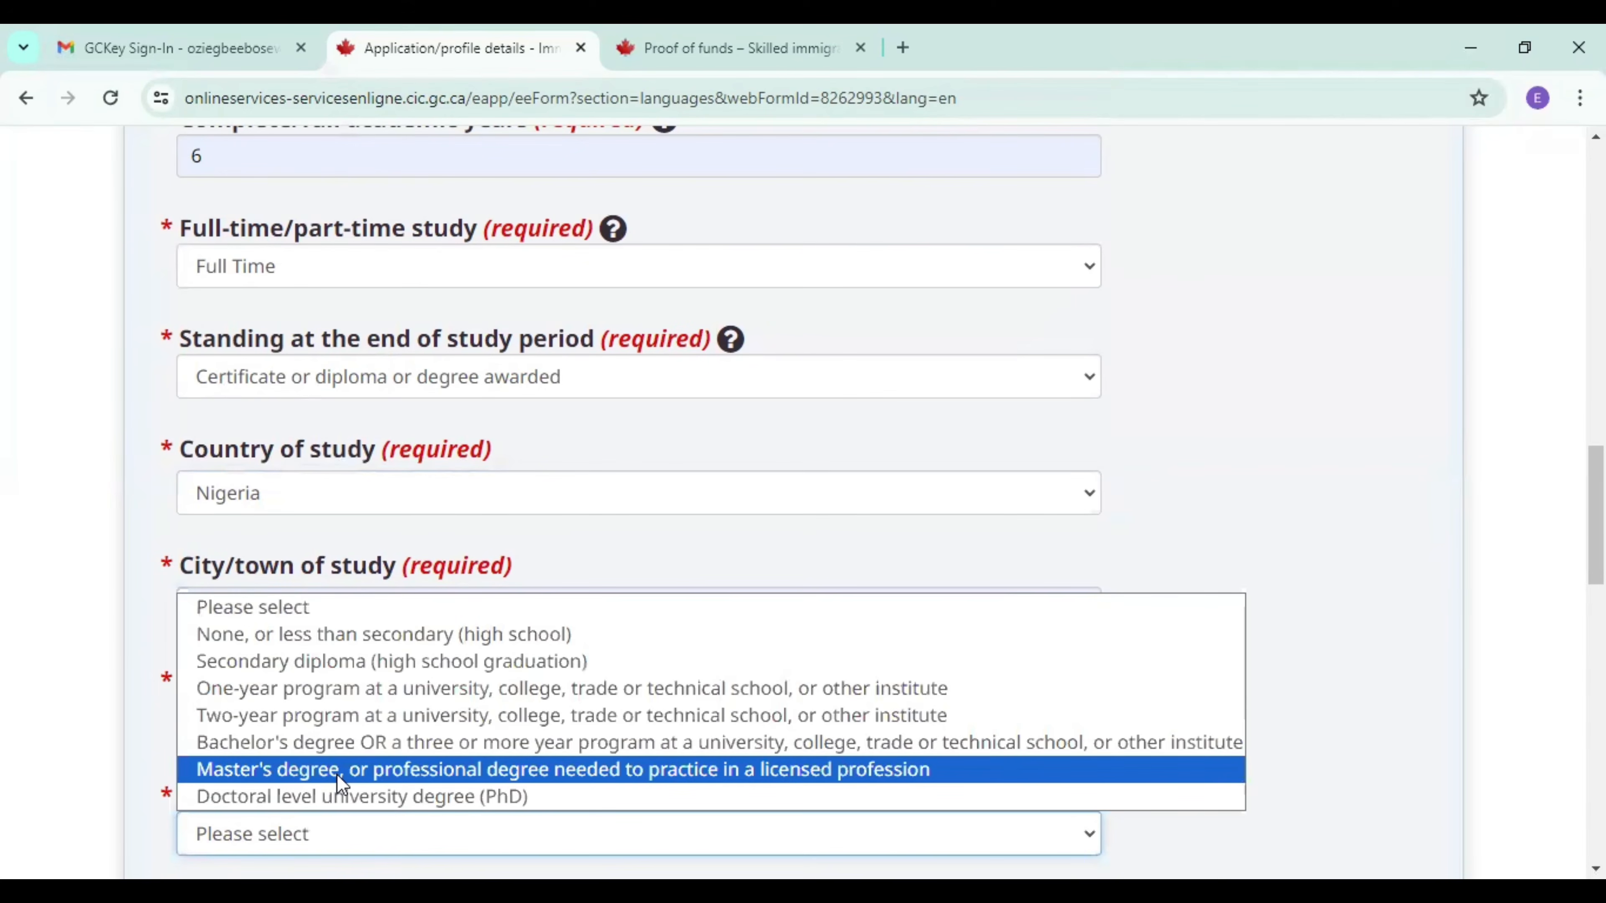
{"action": "key", "text": "Return"}
{"action": "scroll", "coordinate": [803, 500], "scroll_direction": "down", "scroll_amount": 6}
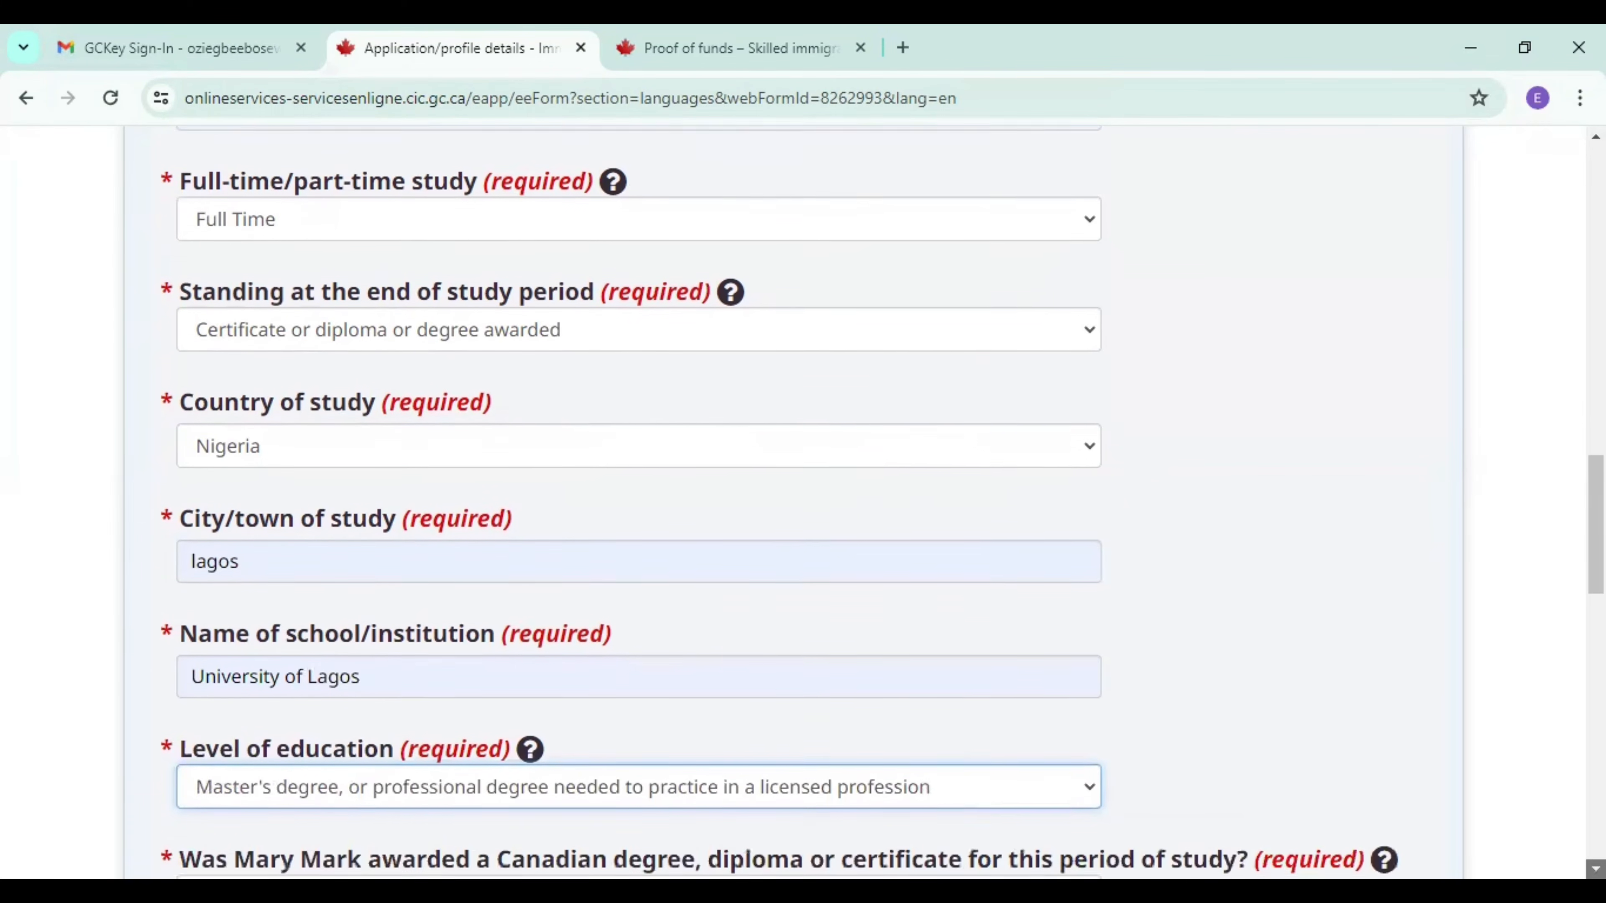
{"action": "scroll", "coordinate": [787, 379], "scroll_direction": "down", "scroll_amount": 1}
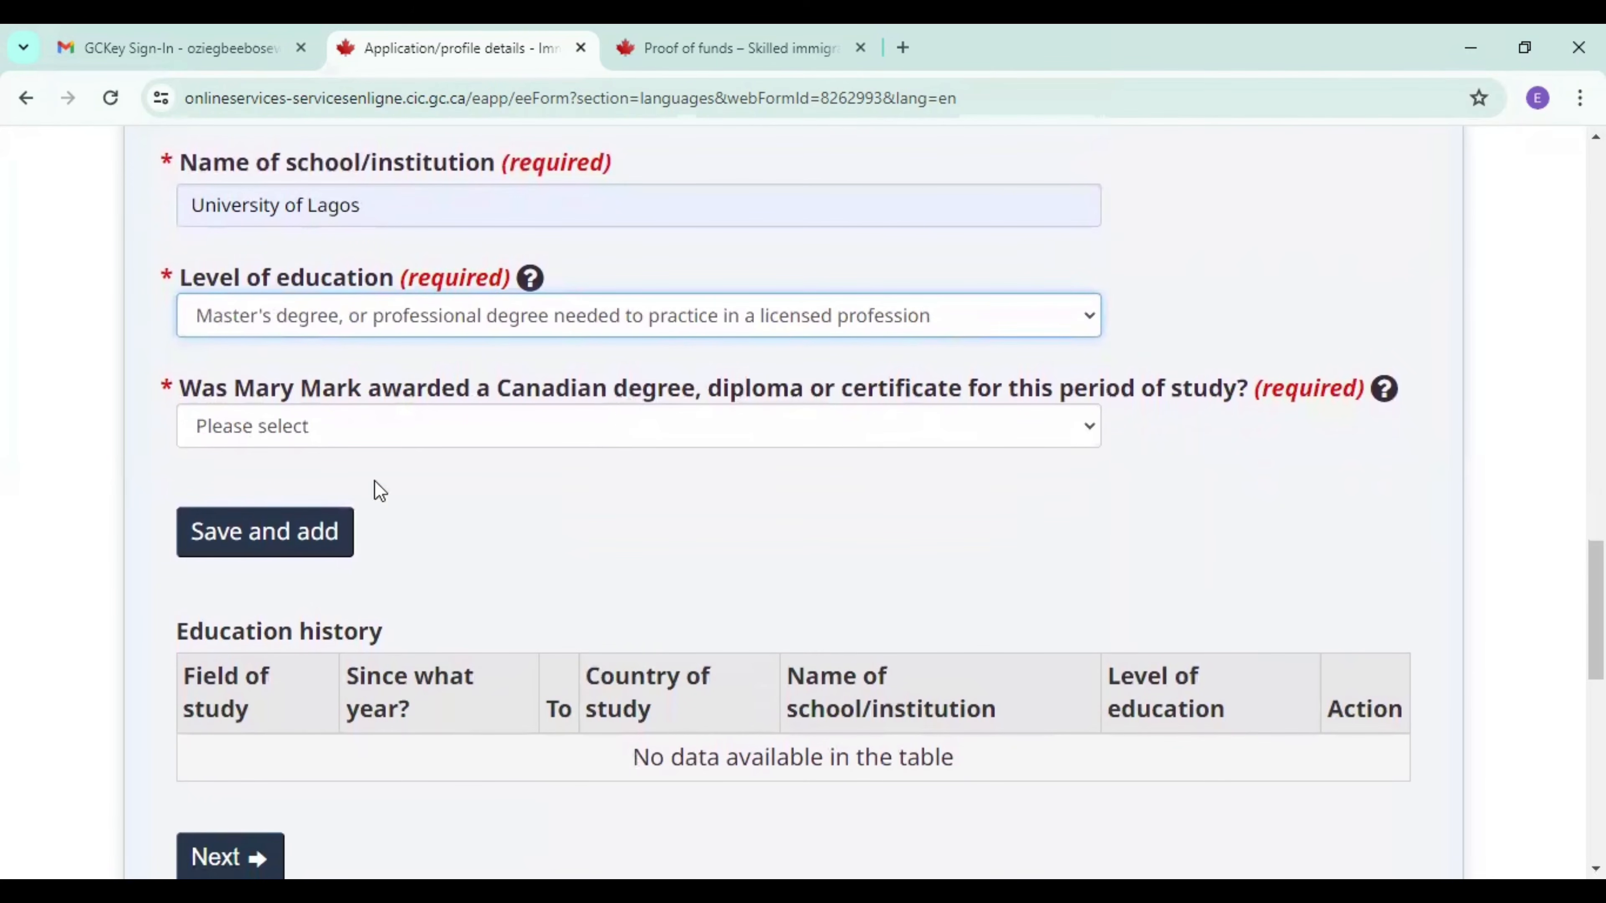
{"action": "left_click", "coordinate": [367, 435]}
{"action": "left_click", "coordinate": [356, 517]}
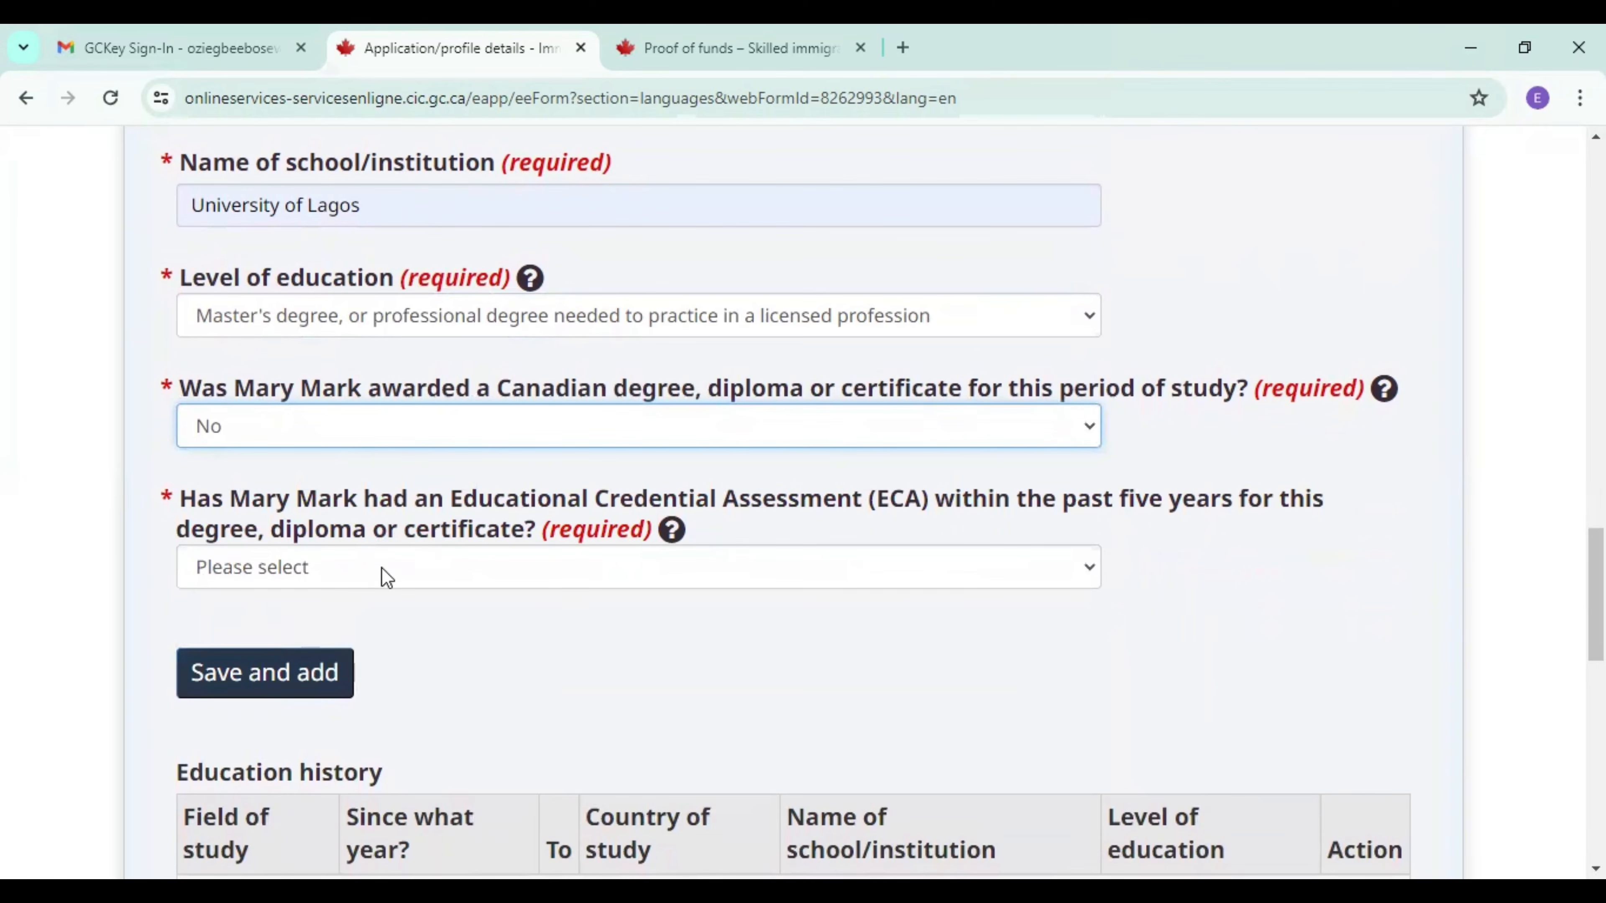
Answer Yes to the spouse having an Educational Credential Assessment and choose World Education Services as the issuing organization.
{"action": "left_click", "coordinate": [454, 576]}
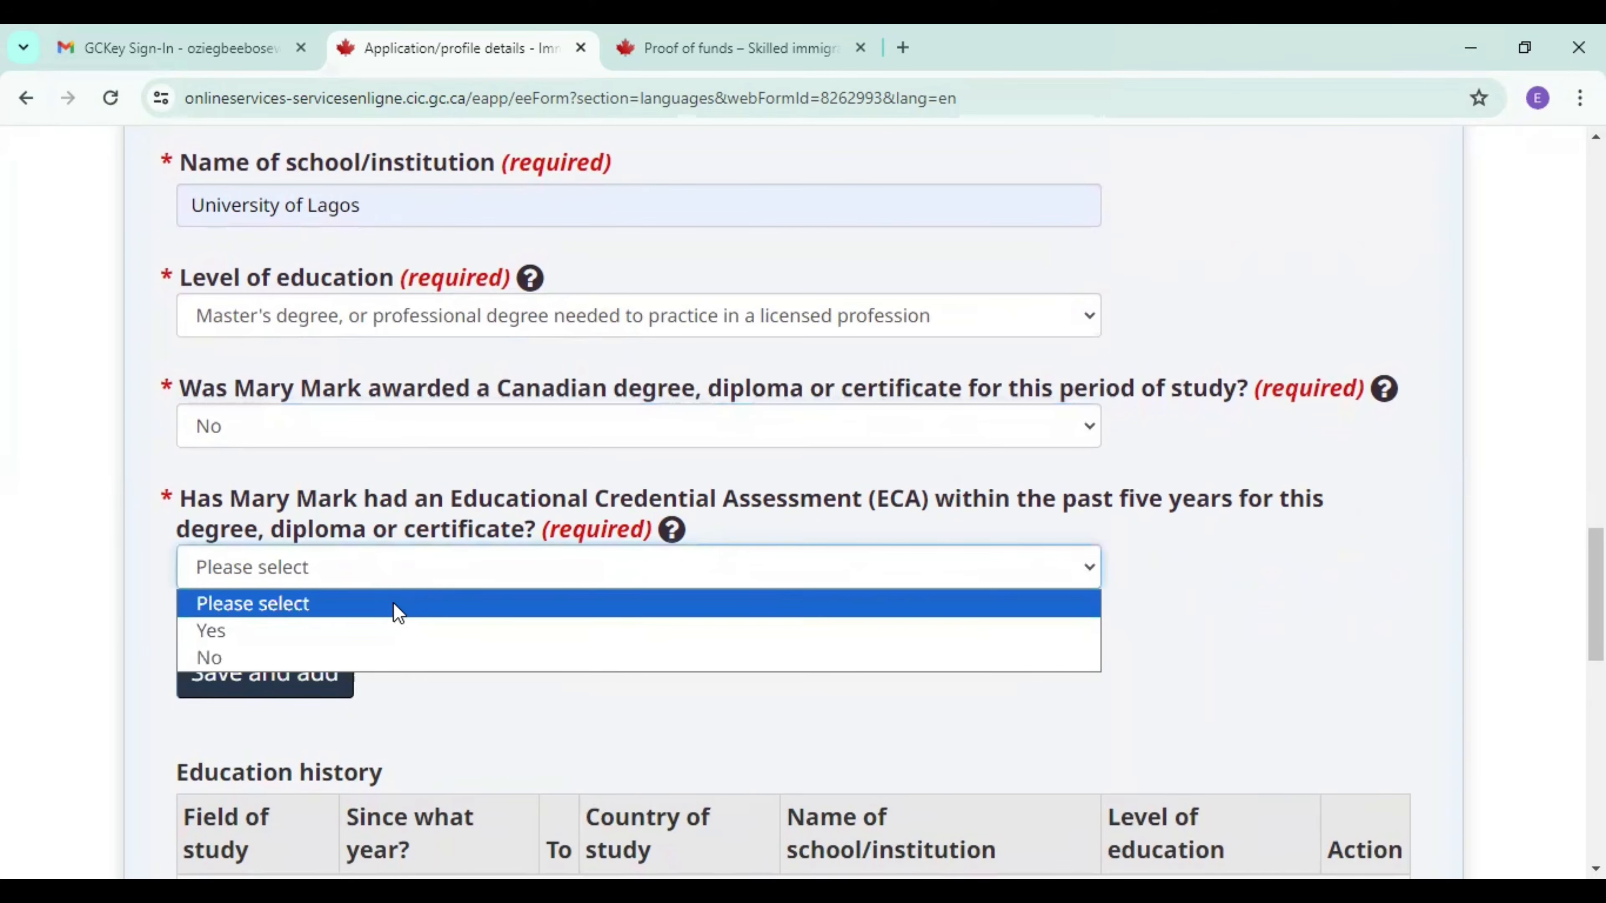
{"action": "left_click", "coordinate": [378, 632]}
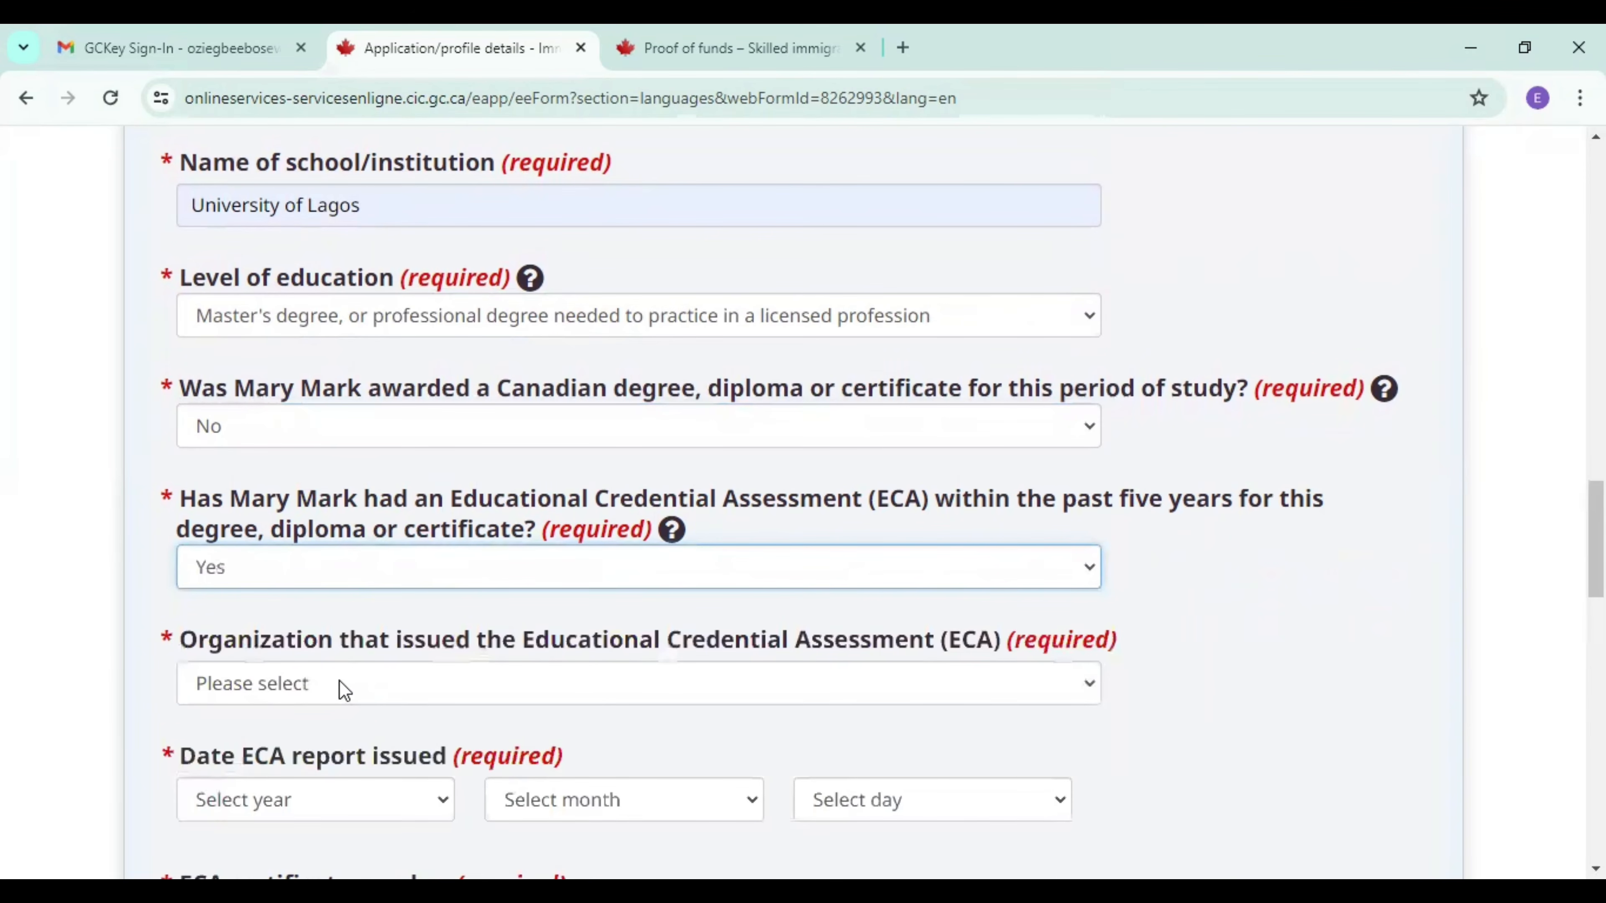
{"action": "left_click", "coordinate": [339, 680]}
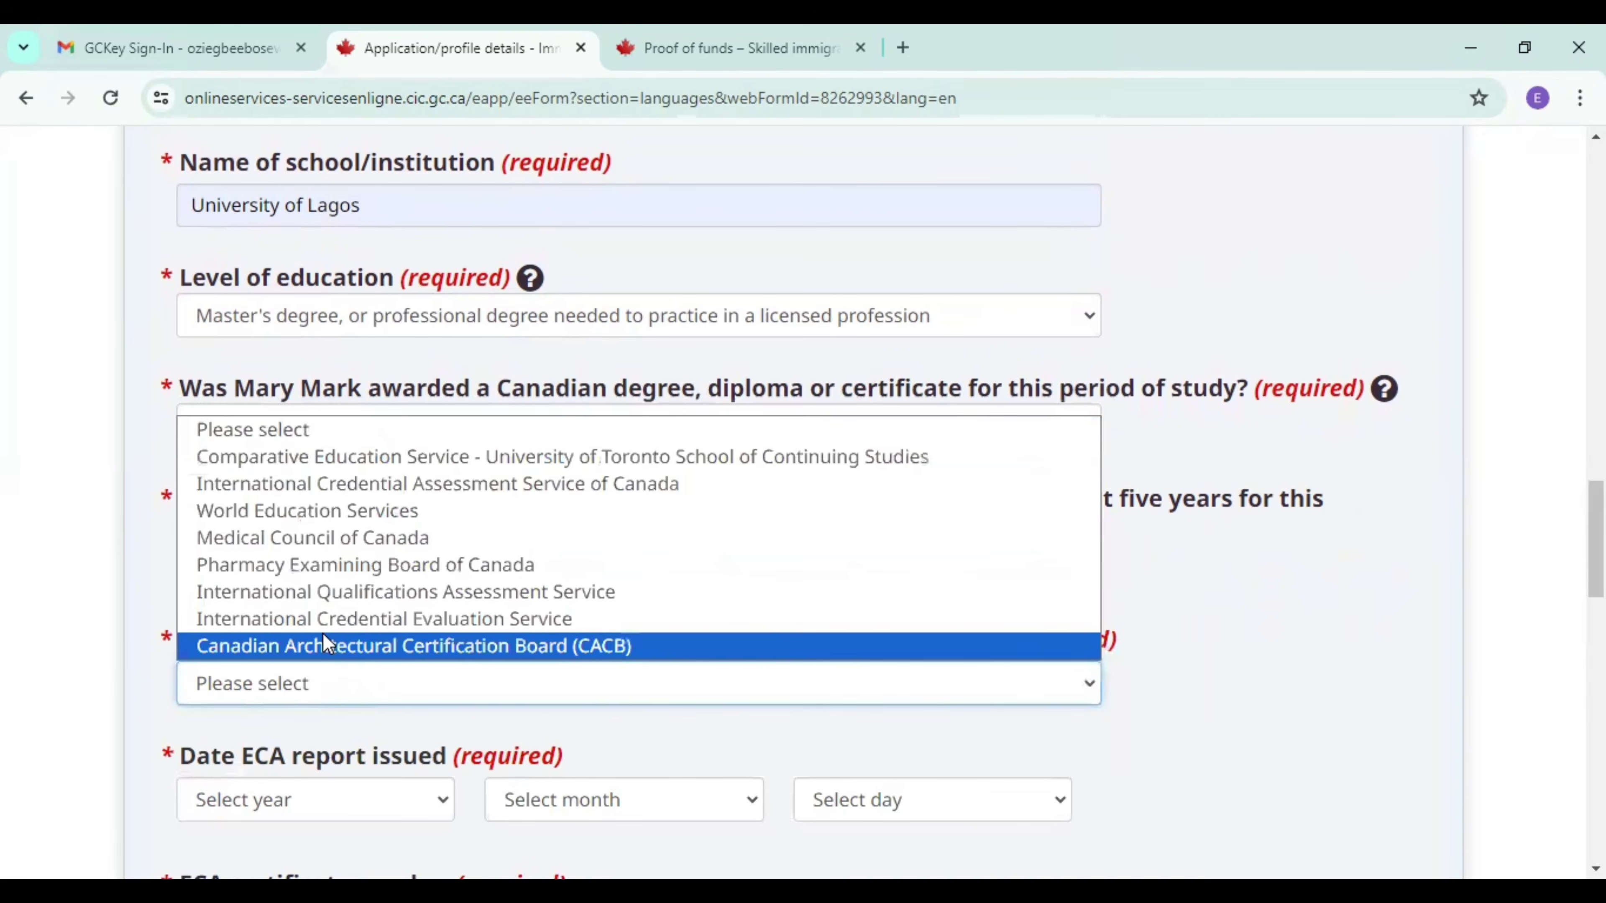
{"action": "left_click", "coordinate": [304, 517]}
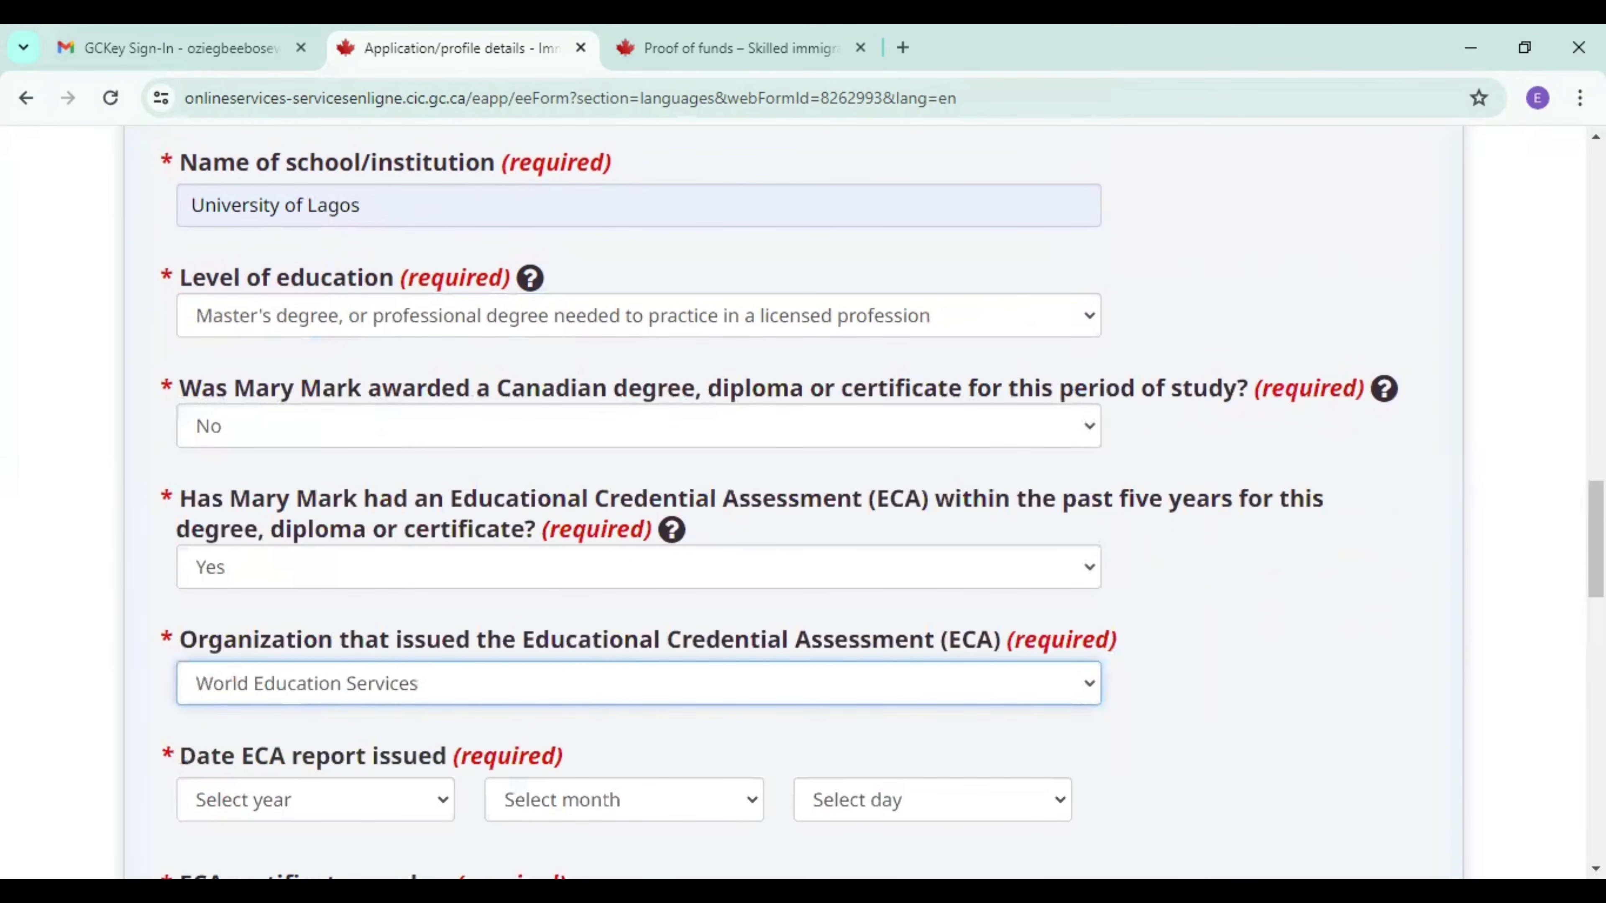
Set the date the ECA report was issued to 2024, January, 08.
{"action": "scroll", "coordinate": [365, 513], "scroll_direction": "down", "scroll_amount": 5}
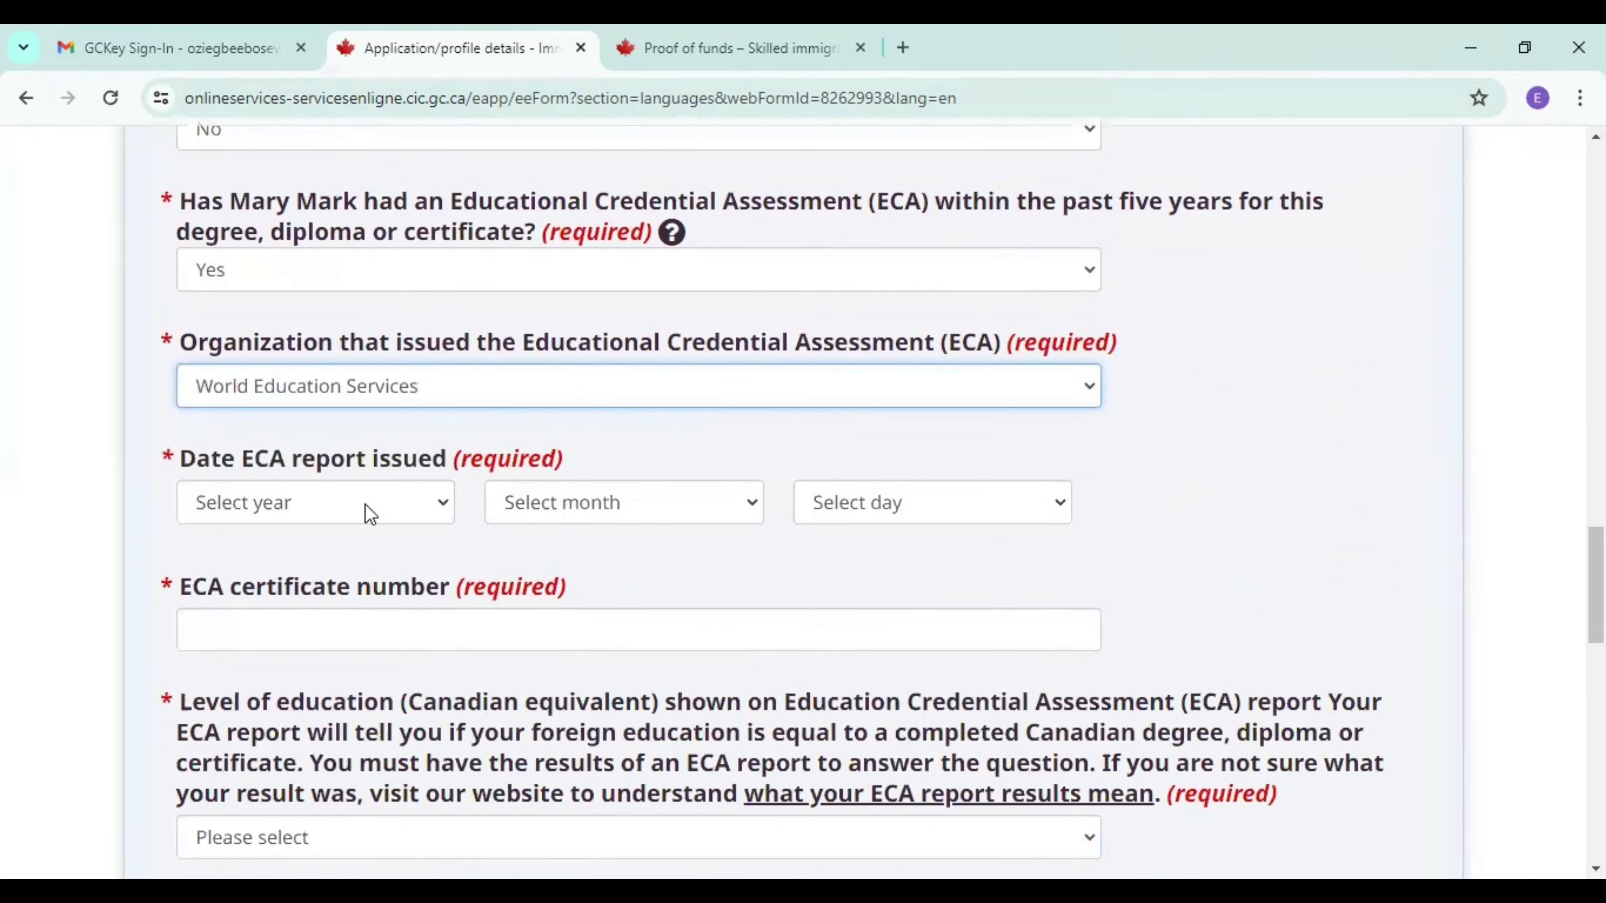
{"action": "left_click", "coordinate": [321, 503]}
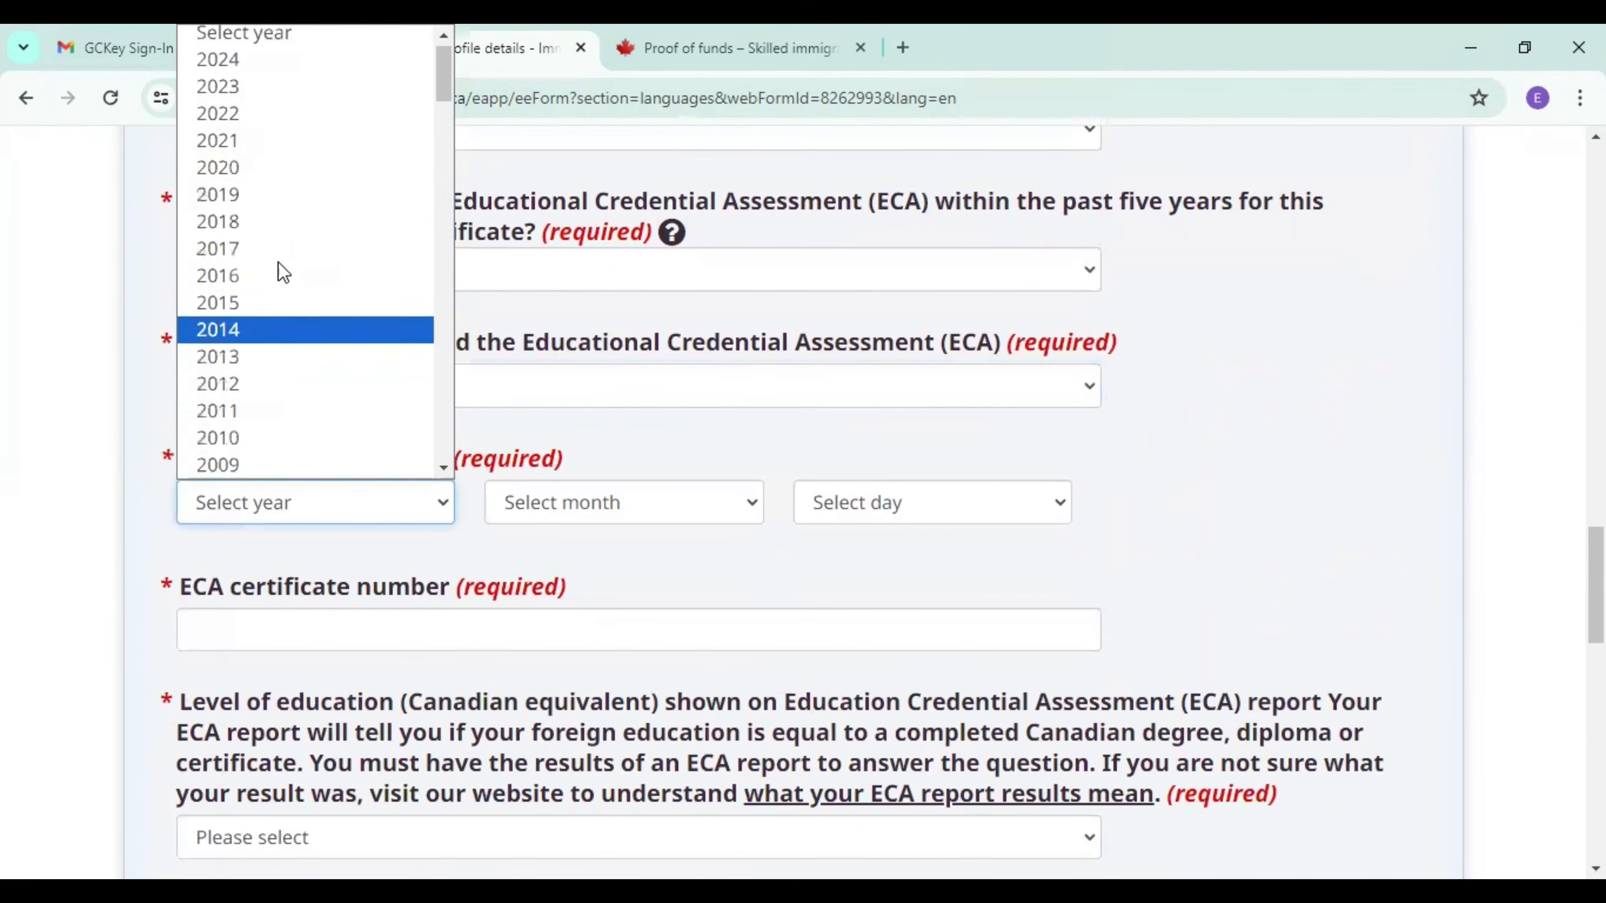
{"action": "left_click", "coordinate": [262, 60]}
{"action": "left_click", "coordinate": [586, 504]}
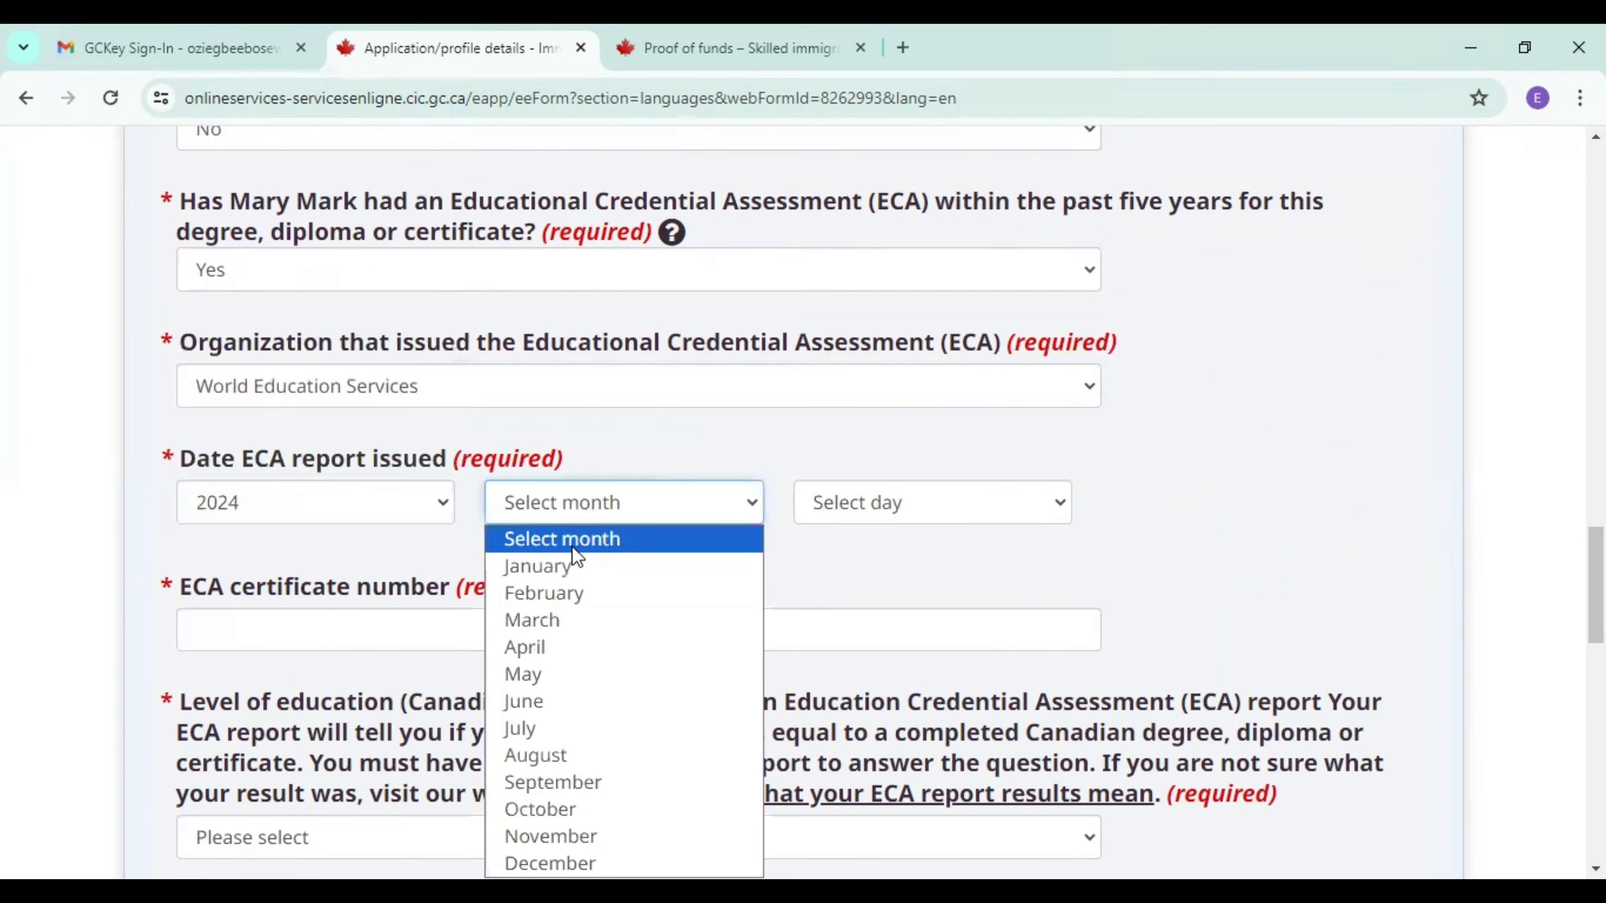
{"action": "left_click", "coordinate": [567, 568]}
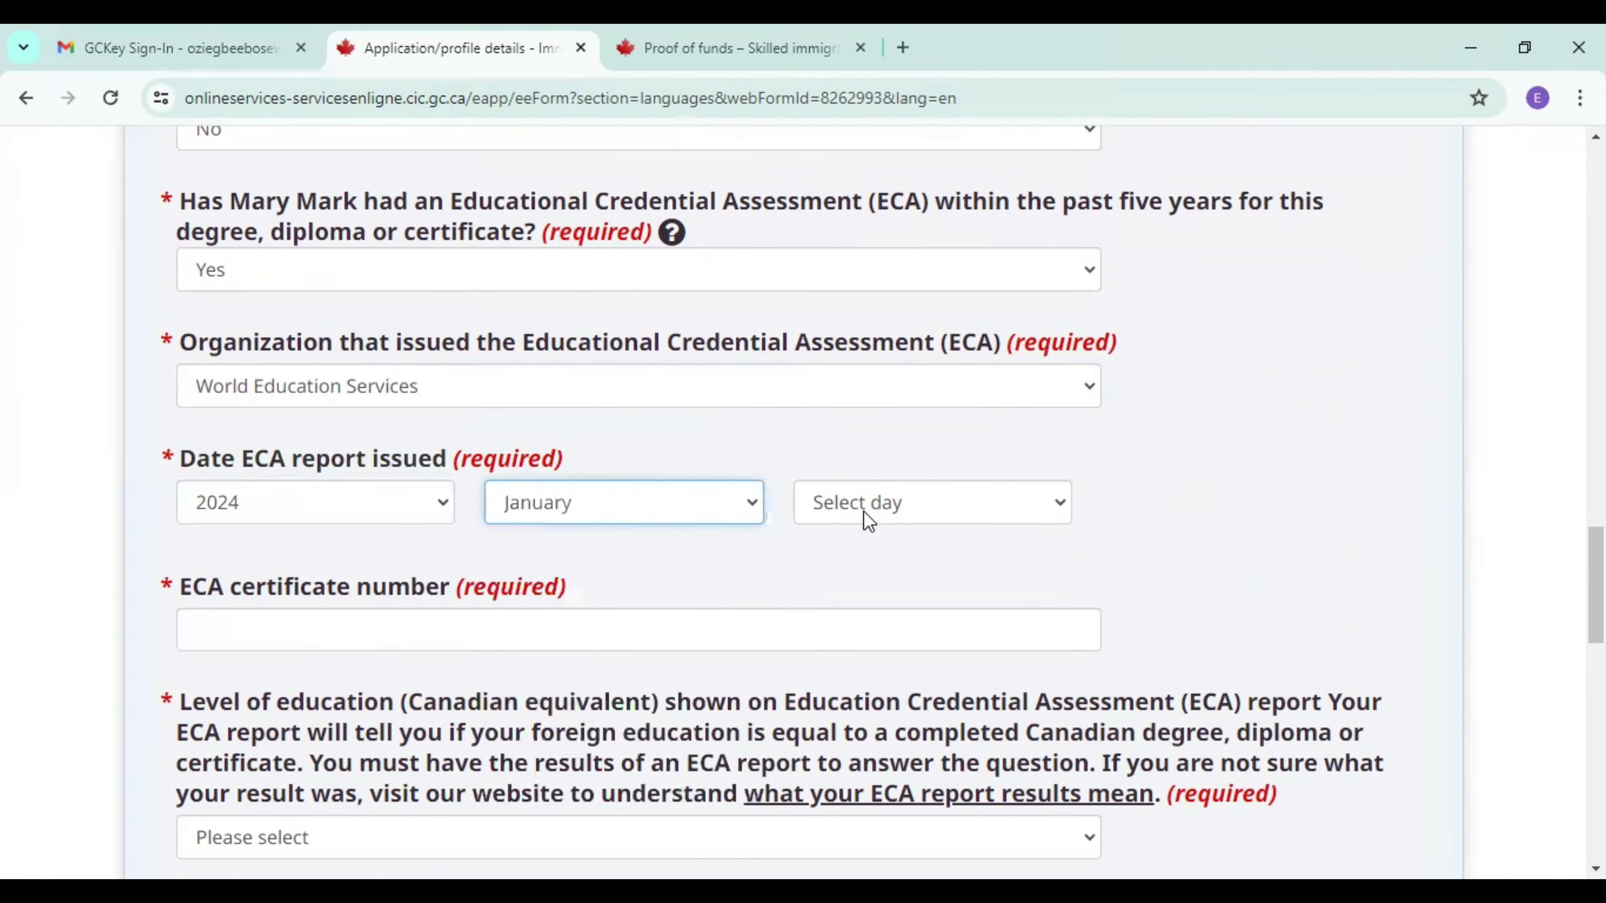
{"action": "left_click", "coordinate": [863, 511]}
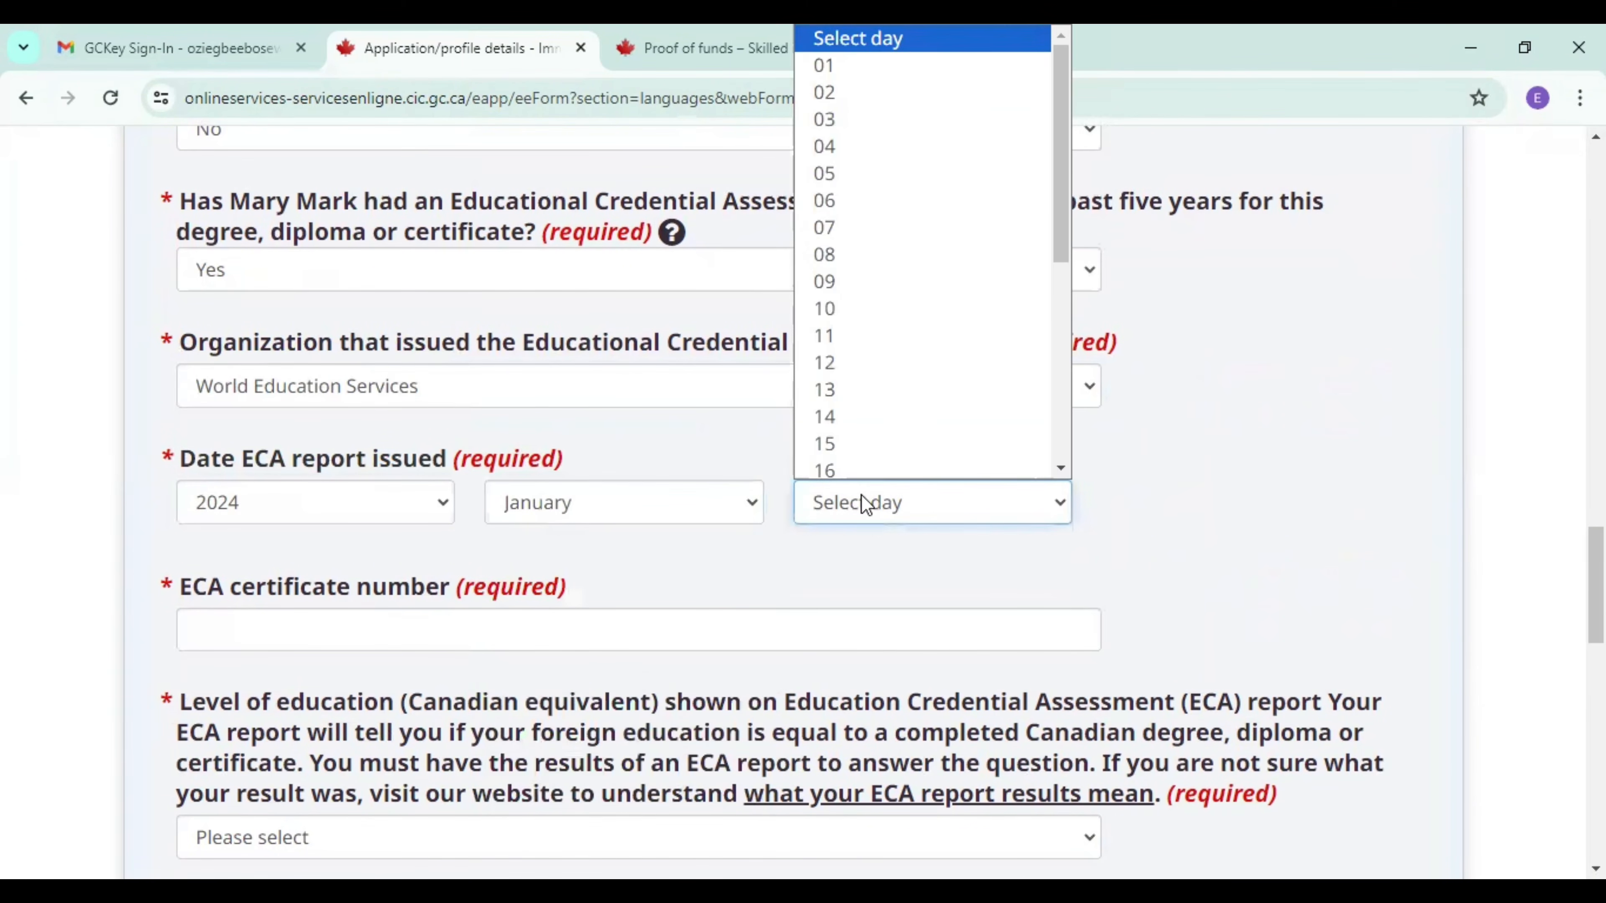
{"action": "left_click", "coordinate": [825, 250]}
Fill in the spouse's ECA certificate number from the saved suggestion and add an extra digit at its start.
{"action": "left_click", "coordinate": [381, 630]}
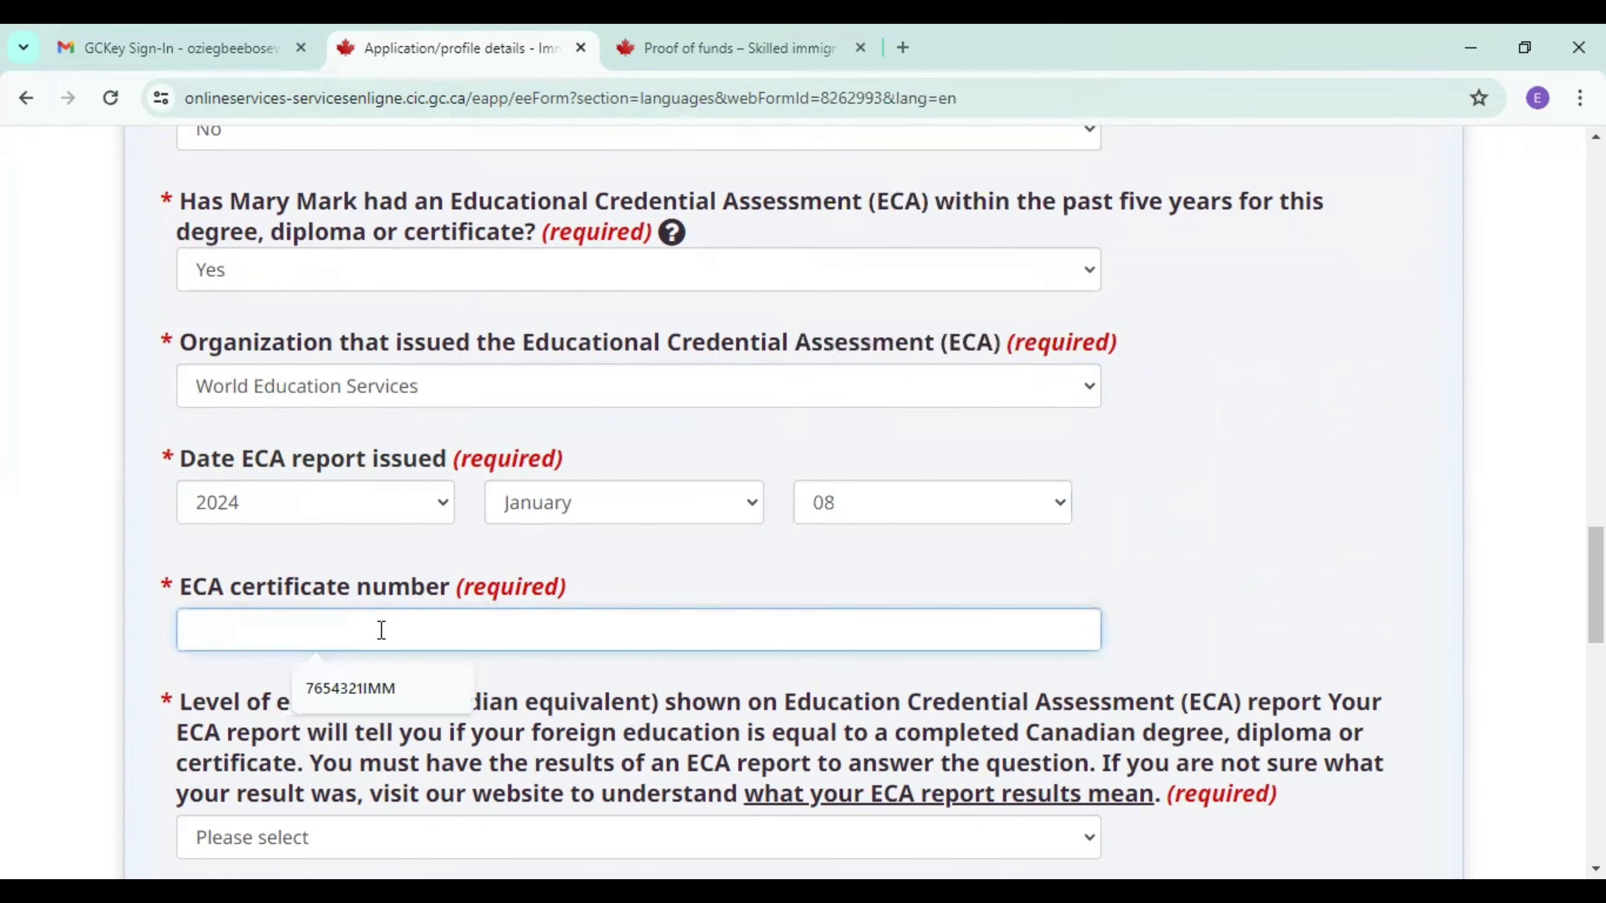
{"action": "left_click", "coordinate": [357, 693]}
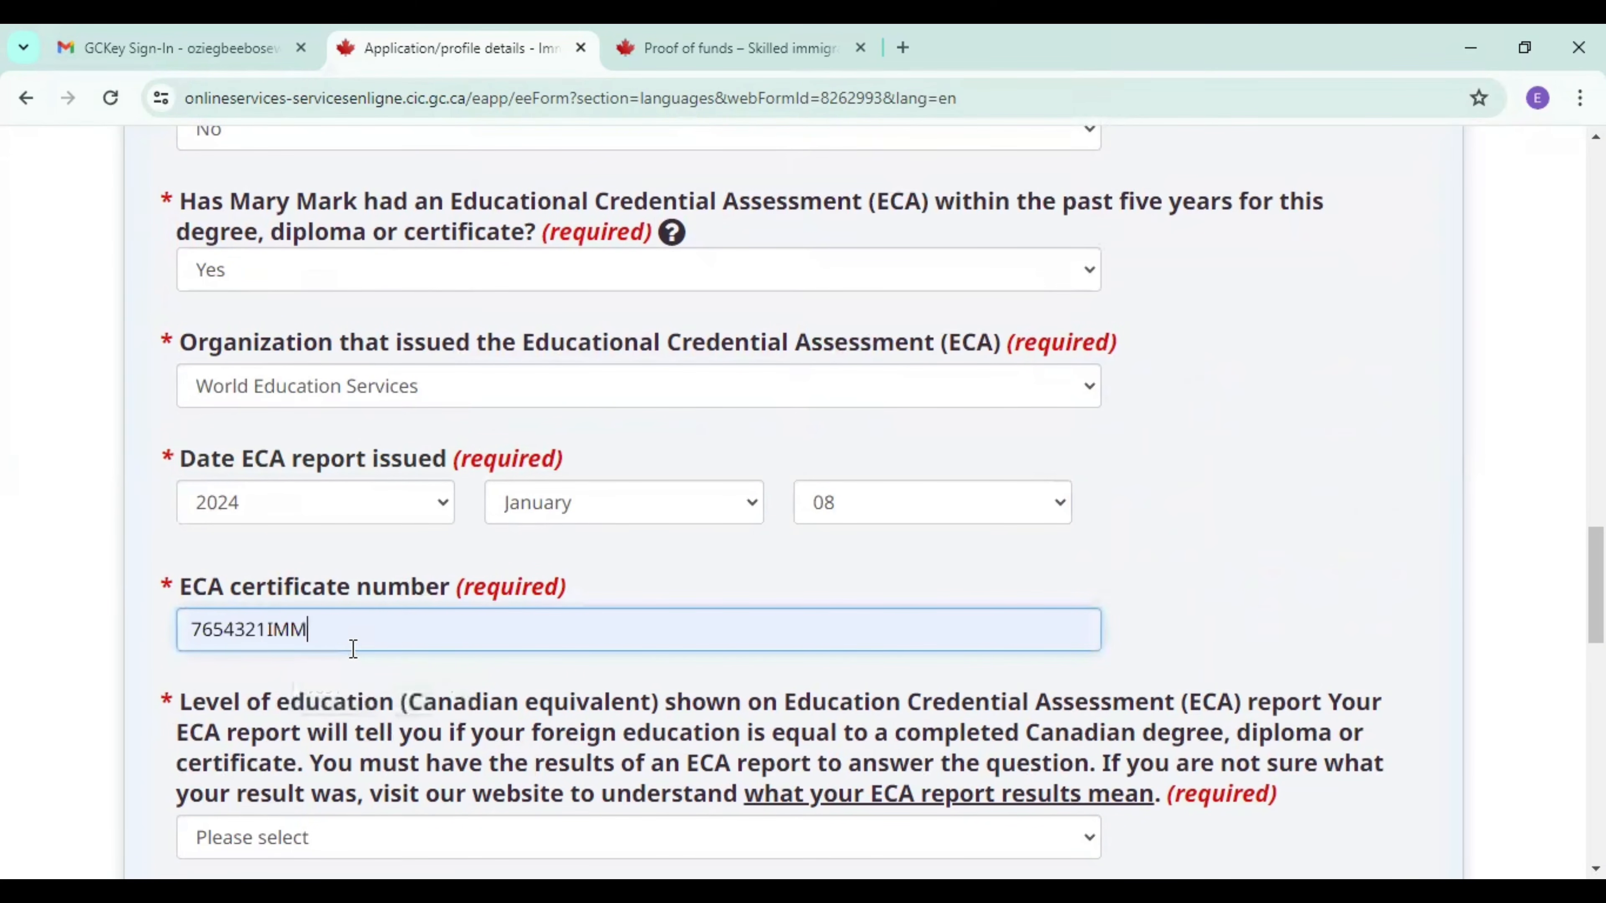
{"action": "left_click", "coordinate": [194, 631]}
{"action": "type", "text": "8"}
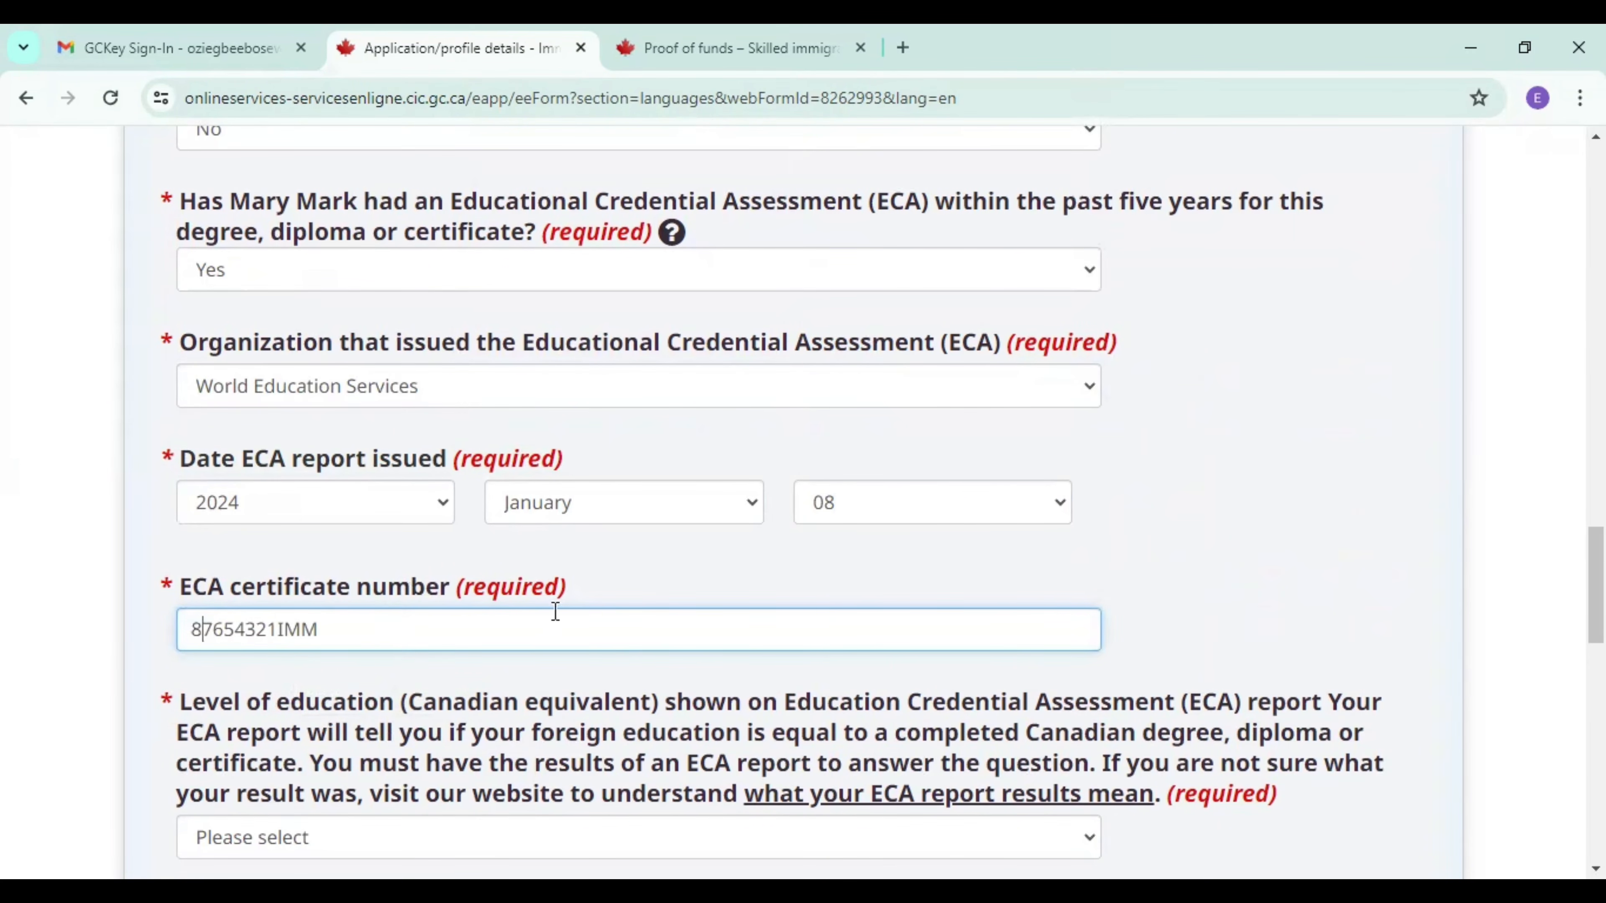
Set the Canadian-equivalent education level to Master's degree, or professional degree needed to practice in a licensed profession, and add the entry to the education history.
{"action": "scroll", "coordinate": [1596, 588], "scroll_direction": "down", "scroll_amount": 6}
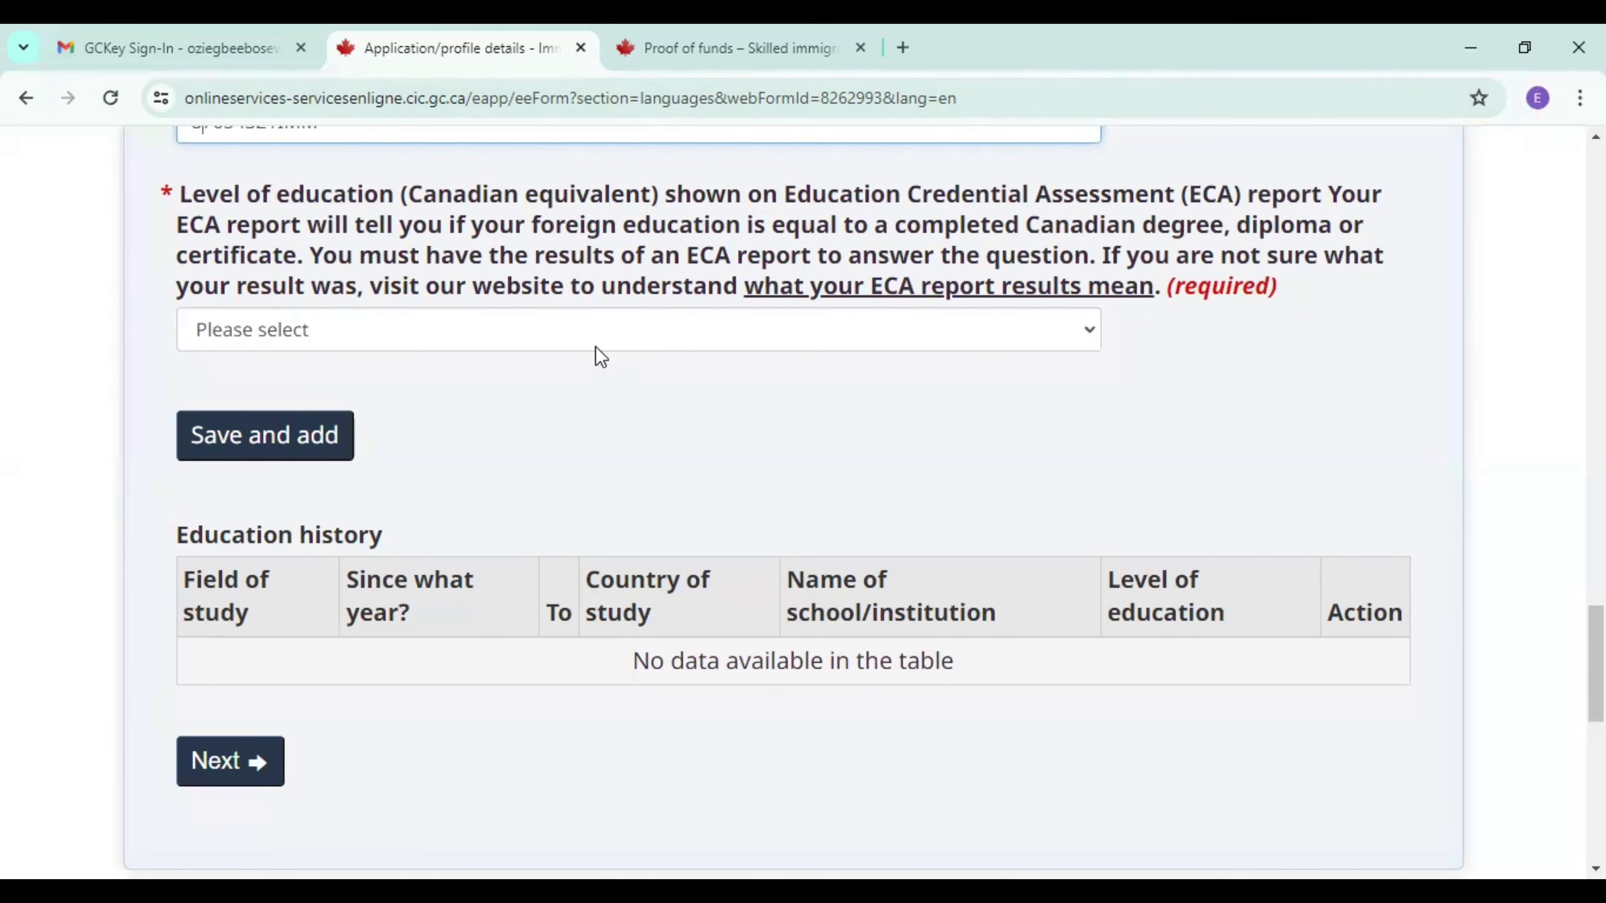
{"action": "left_click", "coordinate": [583, 345]}
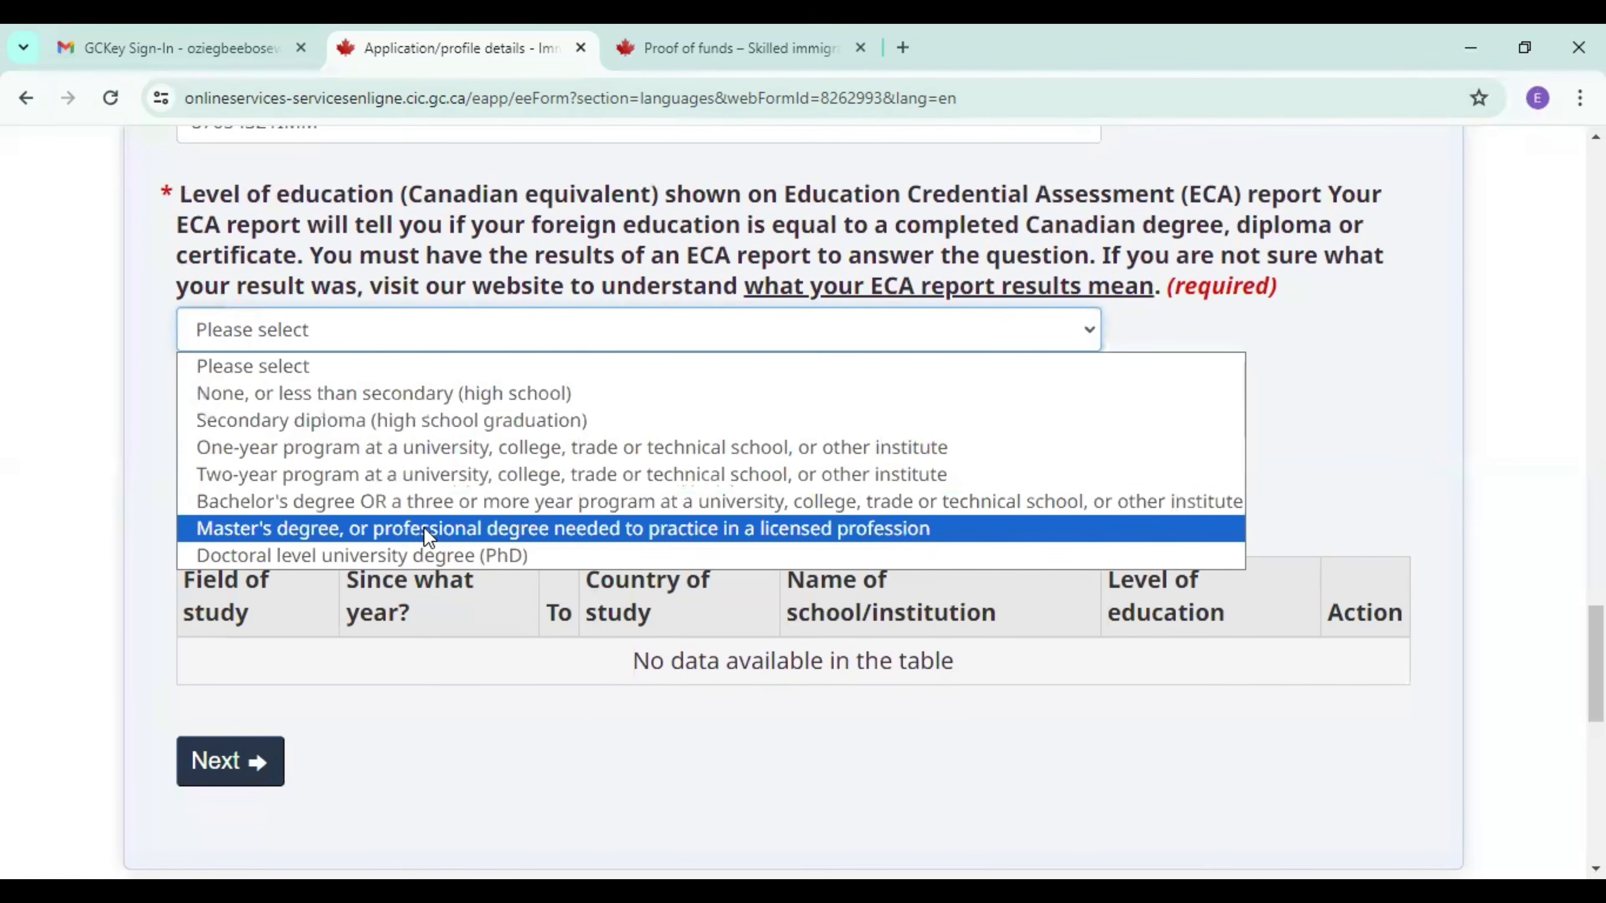
{"action": "left_click", "coordinate": [428, 528]}
{"action": "left_click", "coordinate": [280, 436]}
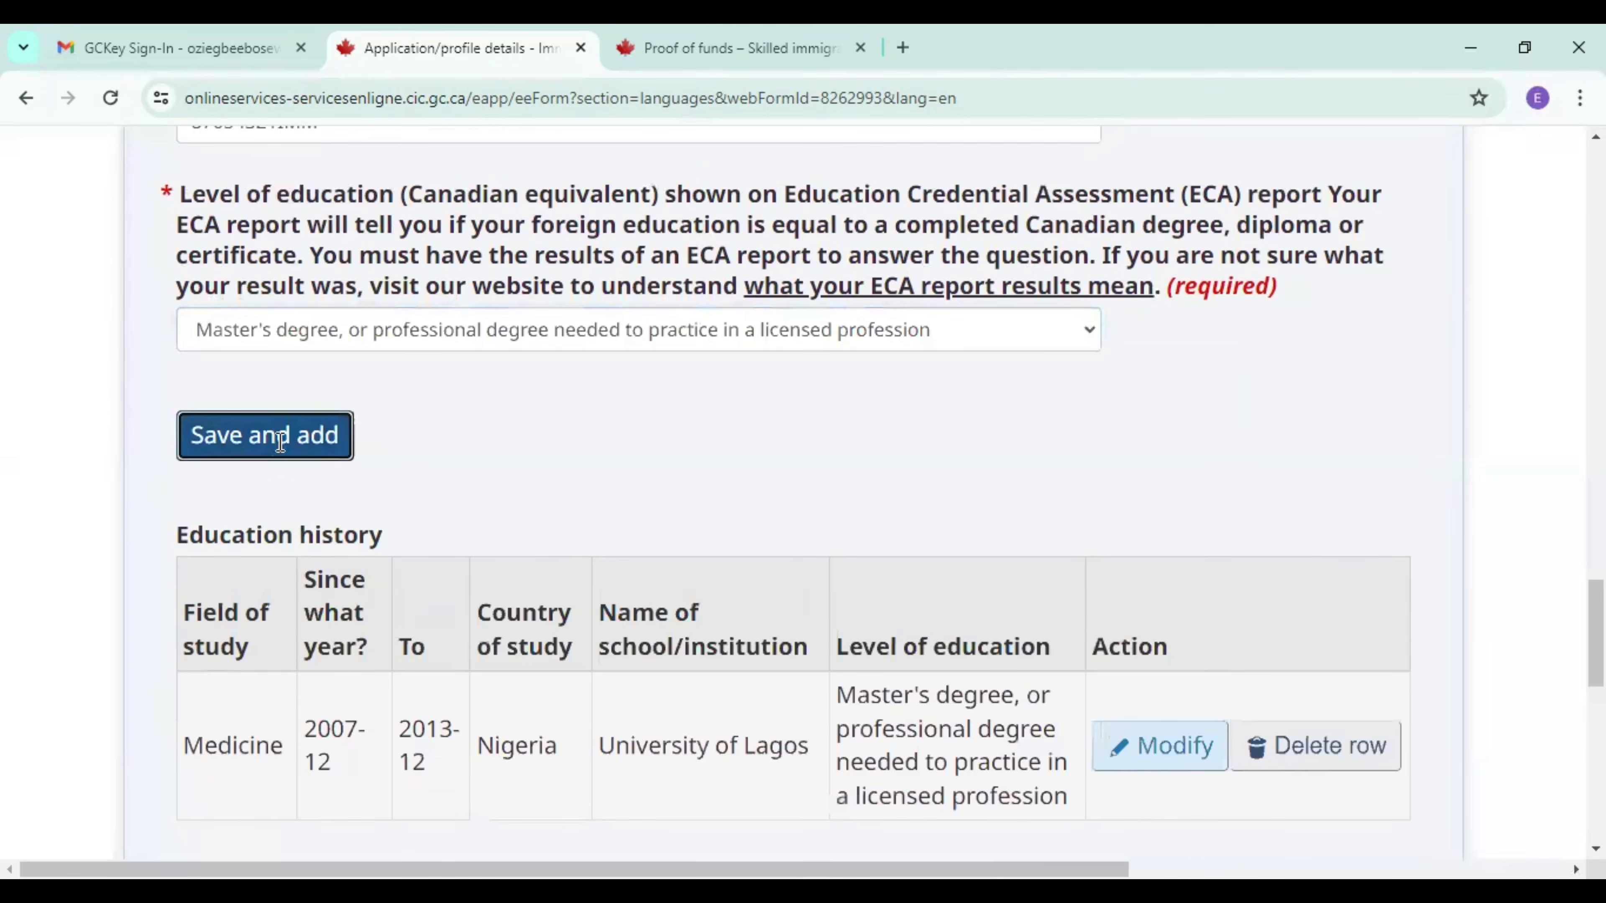
Review the saved education history entry and continue to the Official languages section.
{"action": "scroll", "coordinate": [280, 442], "scroll_direction": "down", "scroll_amount": 6}
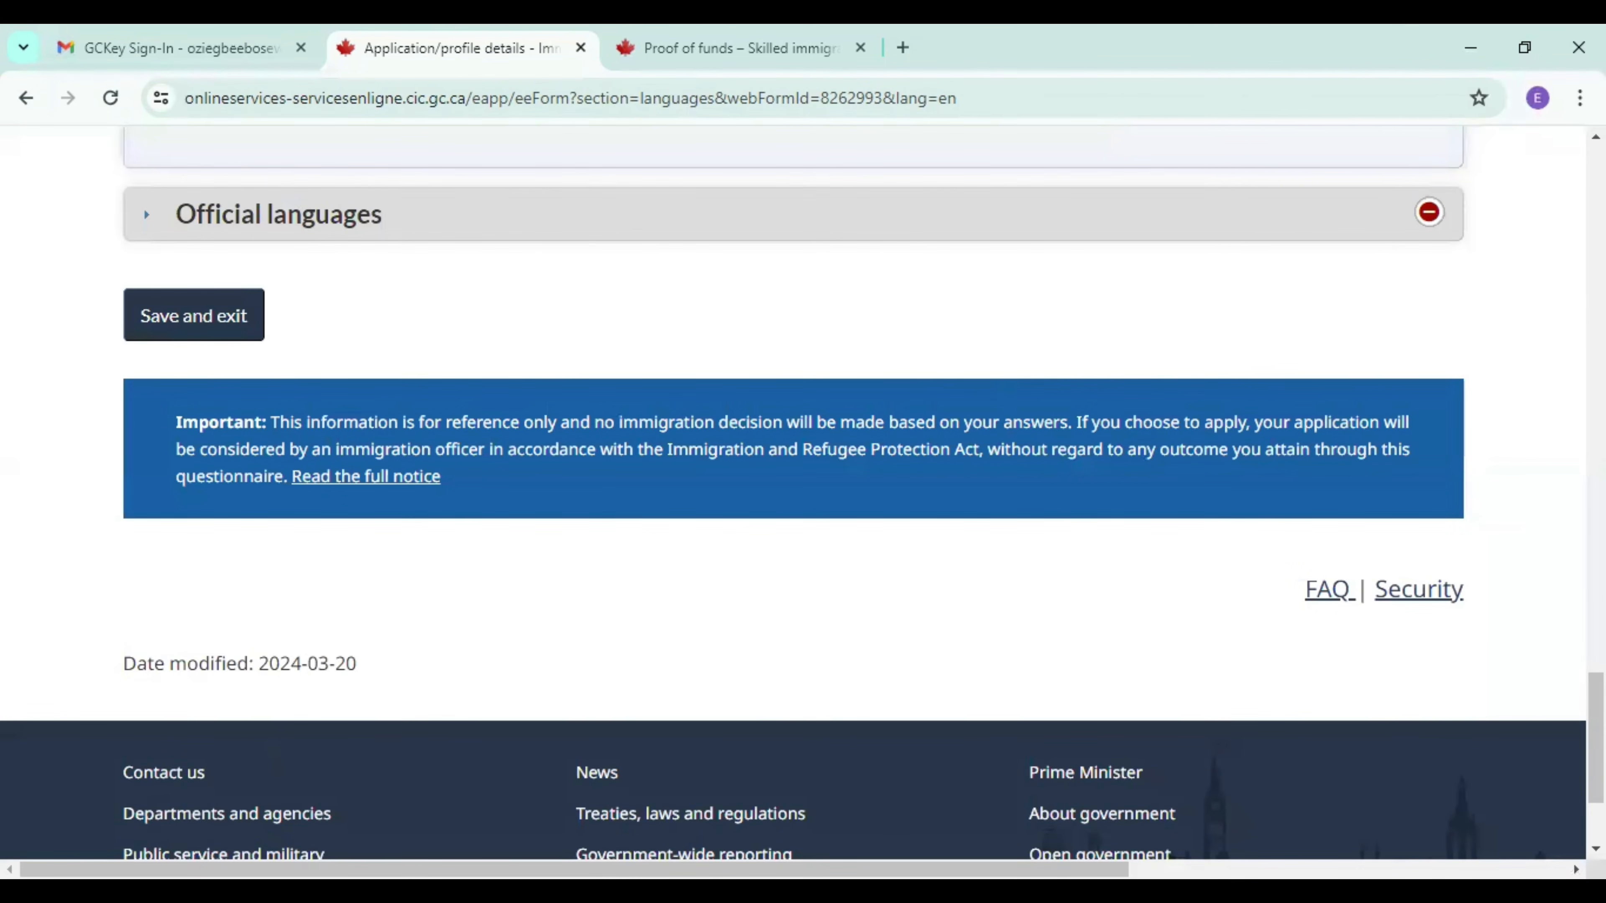
{"action": "scroll", "coordinate": [577, 397], "scroll_direction": "up", "scroll_amount": 5}
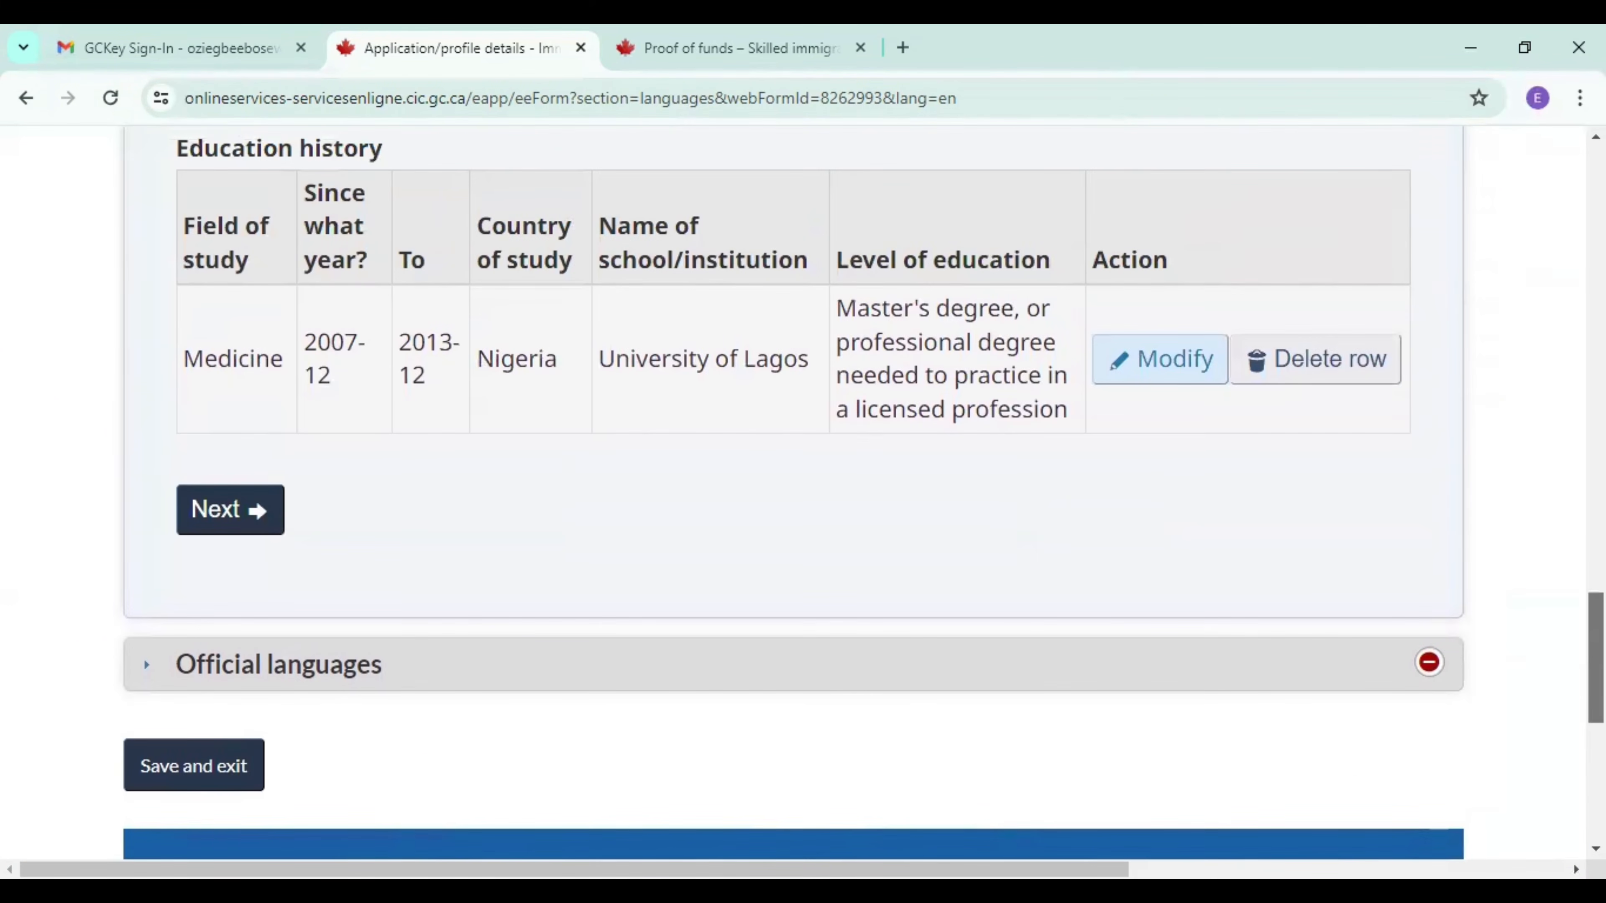
{"action": "scroll", "coordinate": [577, 398], "scroll_direction": "down", "scroll_amount": 1}
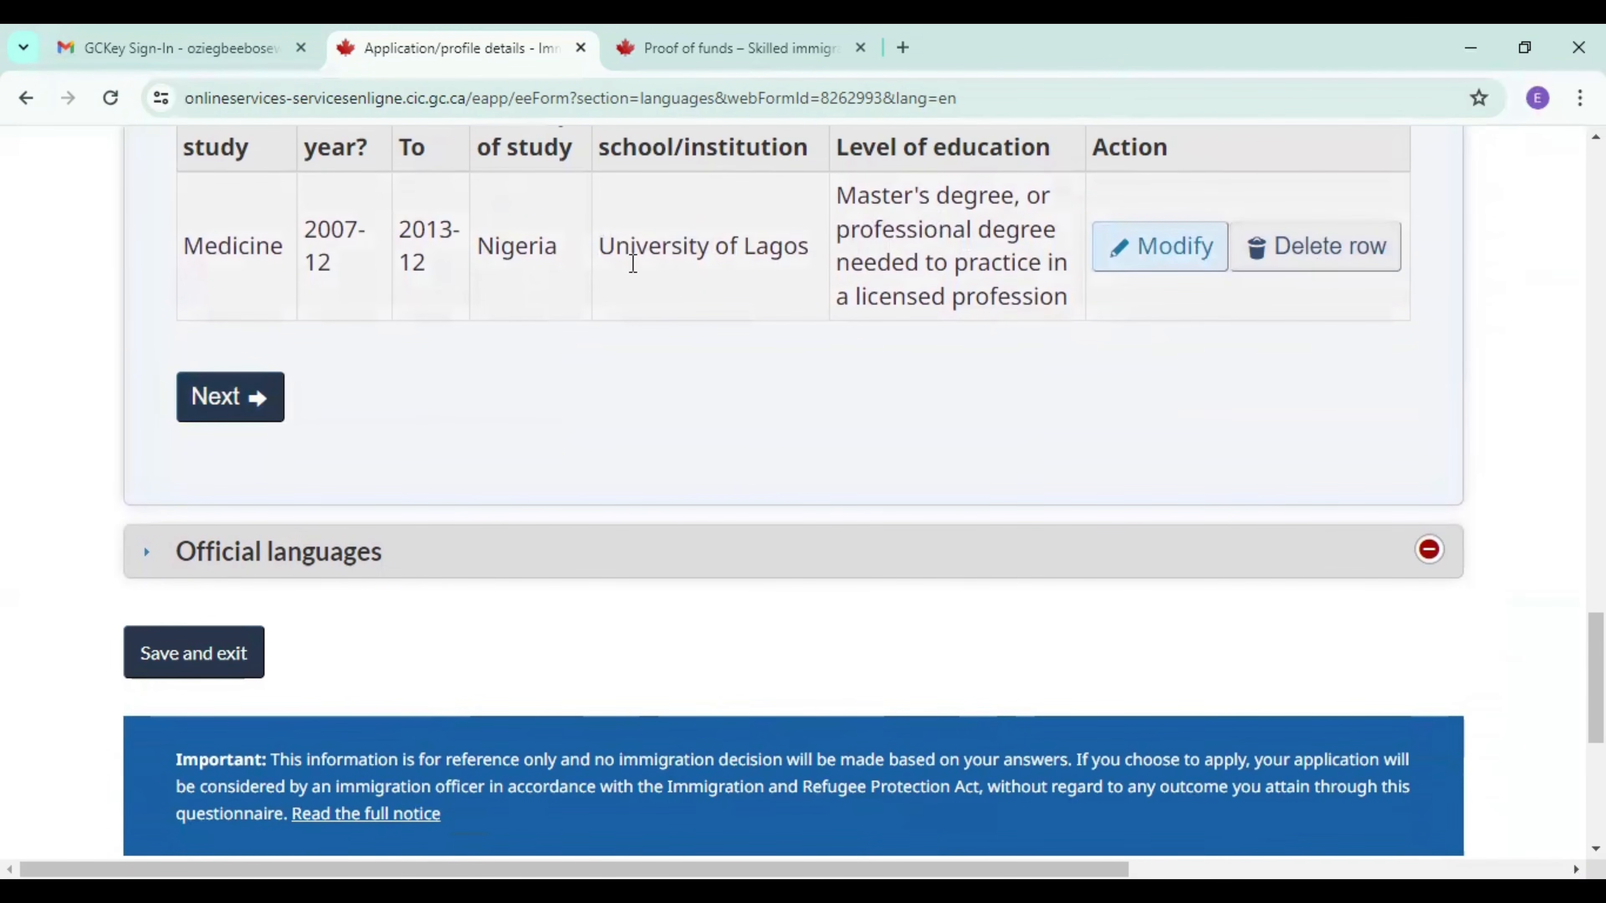
{"action": "left_click", "coordinate": [227, 419]}
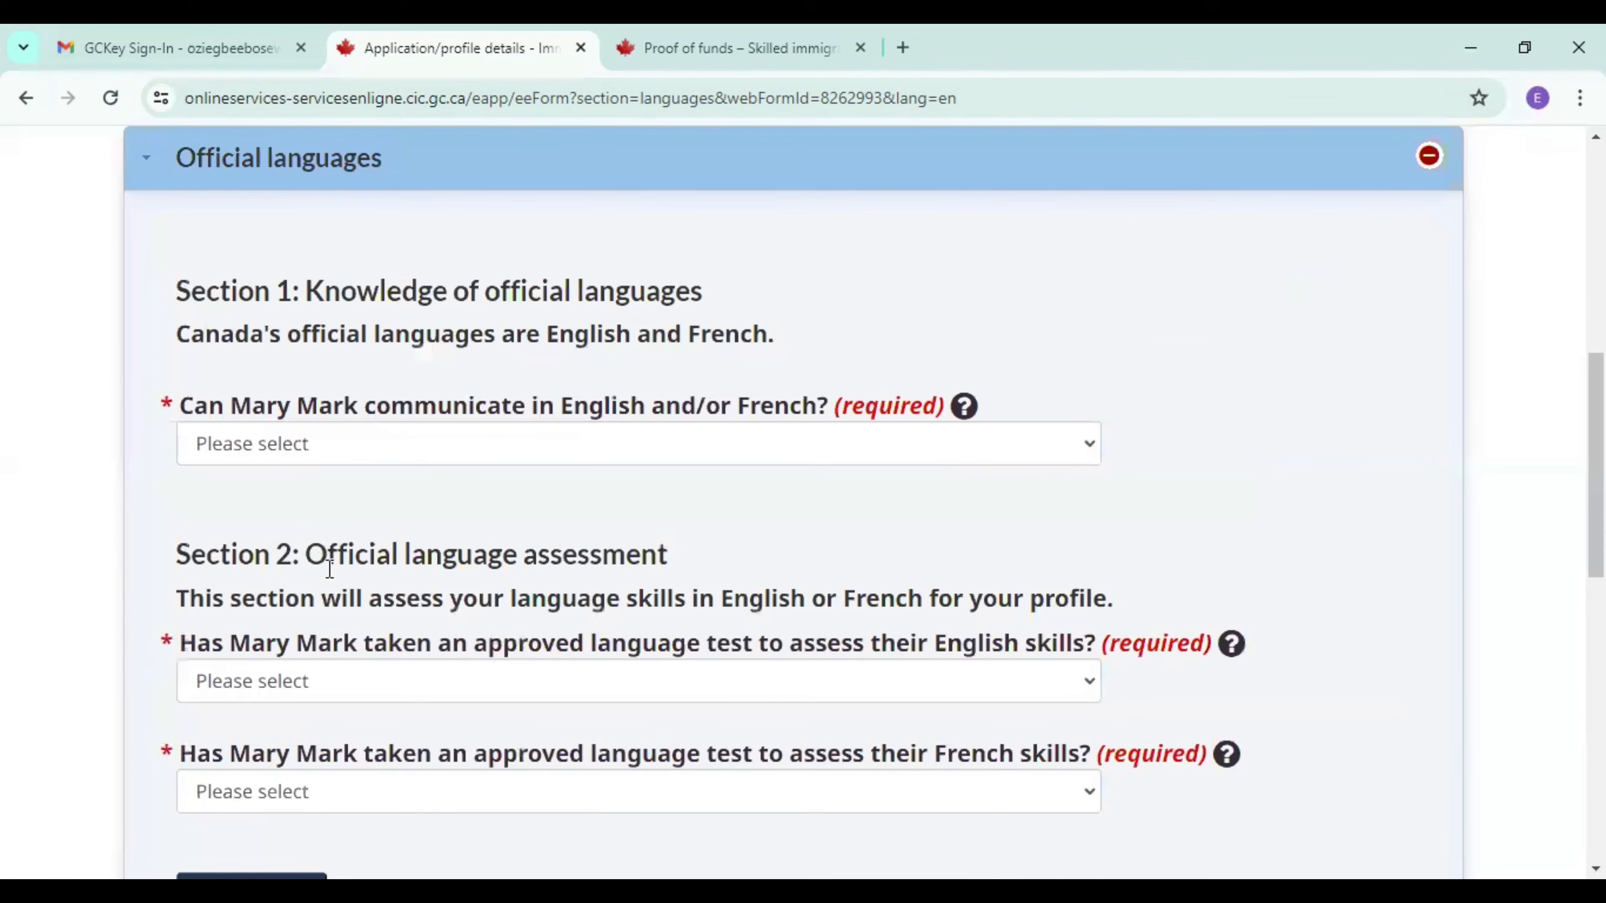
Choose English as the language the spouse can communicate in and answer Yes to having taken an approved English test.
{"action": "left_click", "coordinate": [479, 464]}
{"action": "left_click", "coordinate": [431, 510]}
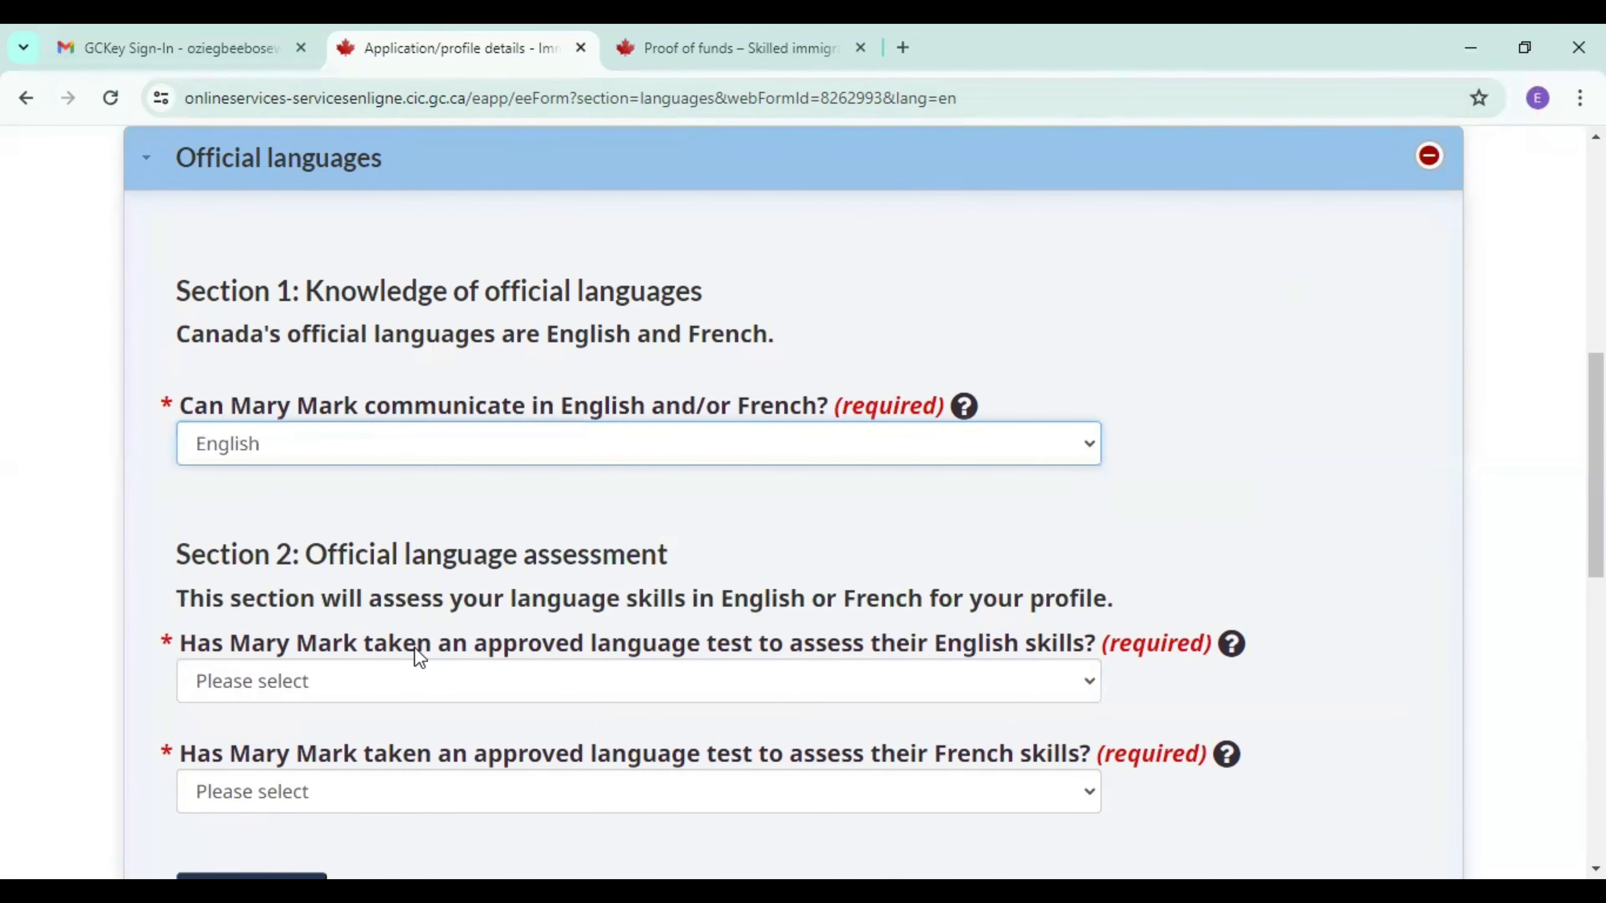
{"action": "left_click", "coordinate": [403, 696]}
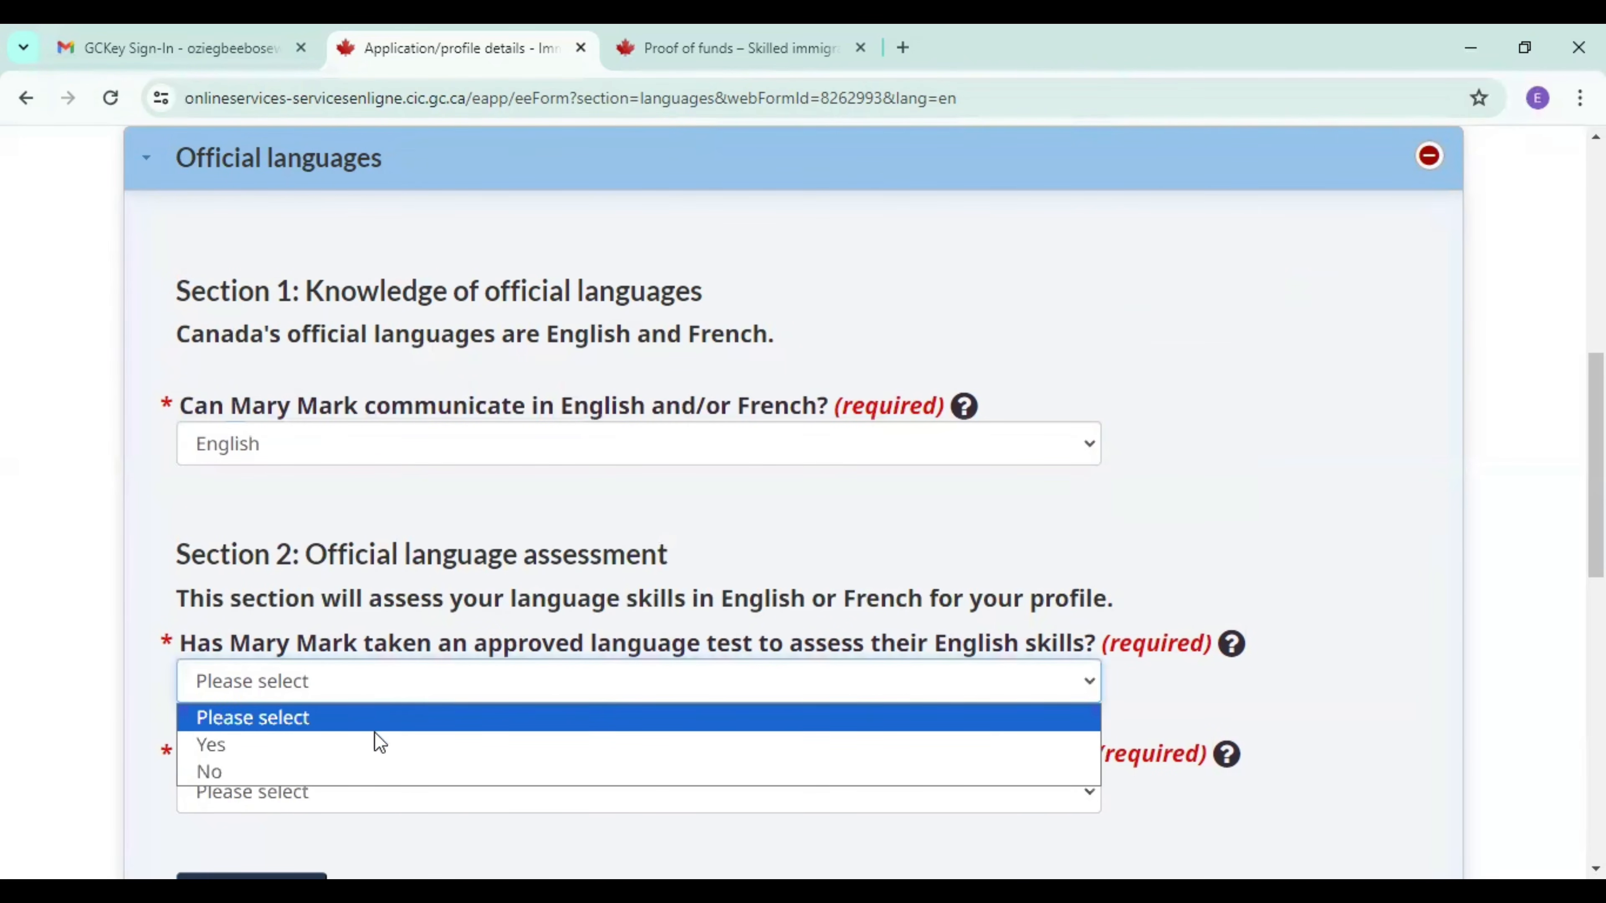
{"action": "left_click", "coordinate": [362, 750]}
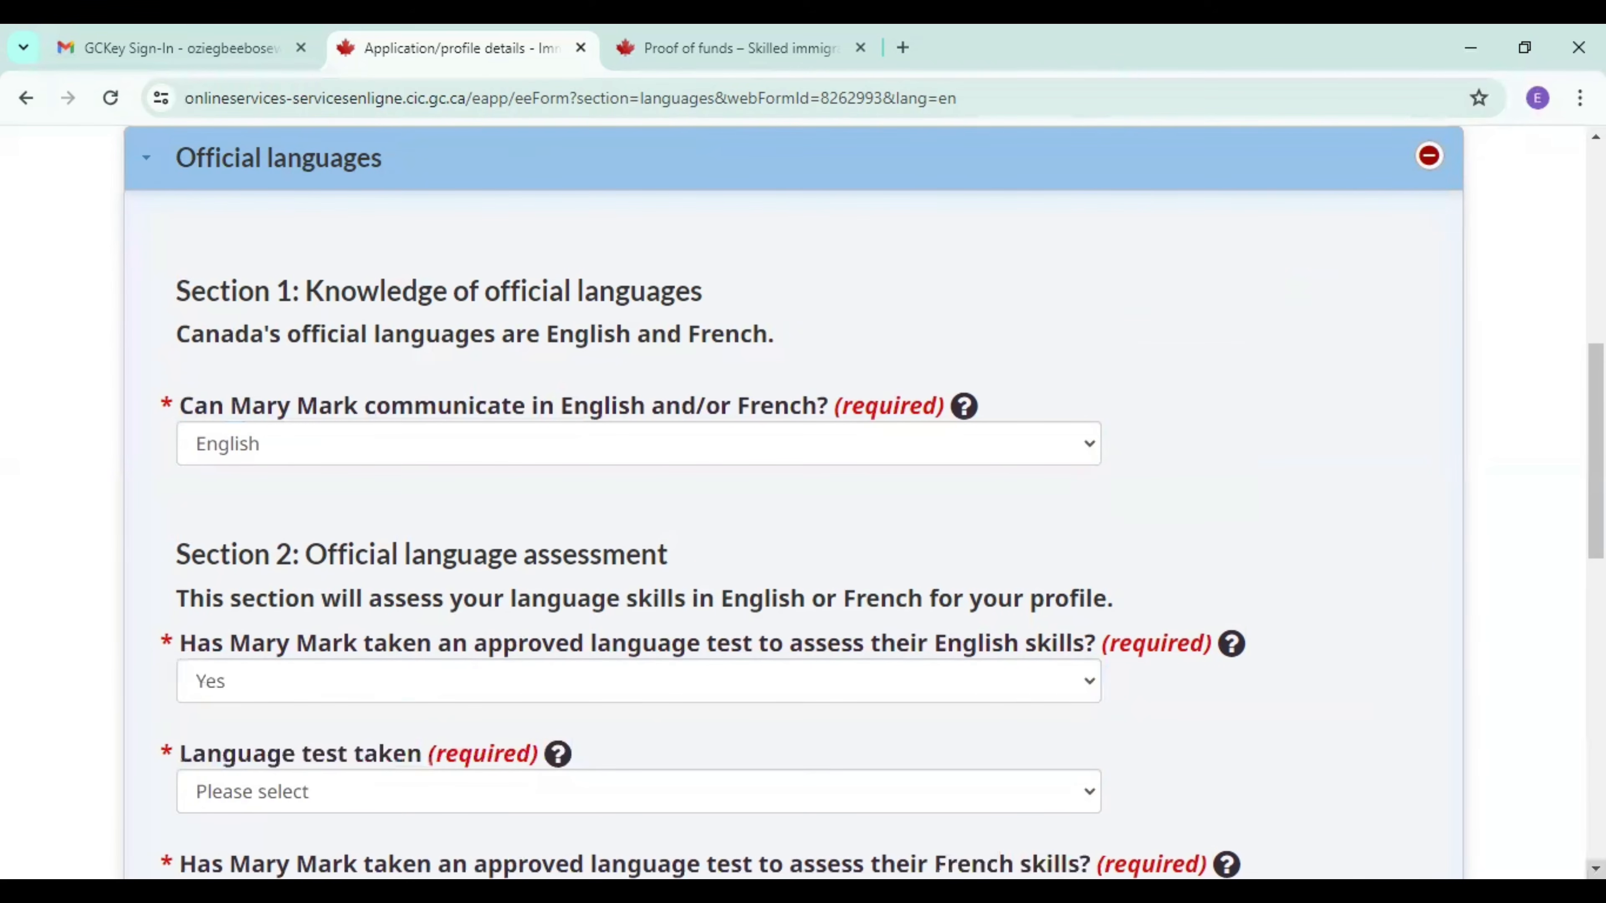
Set the spouse's English language test to IELTS and the test version to IELTS General Training.
{"action": "scroll", "coordinate": [803, 503], "scroll_direction": "down", "scroll_amount": 5}
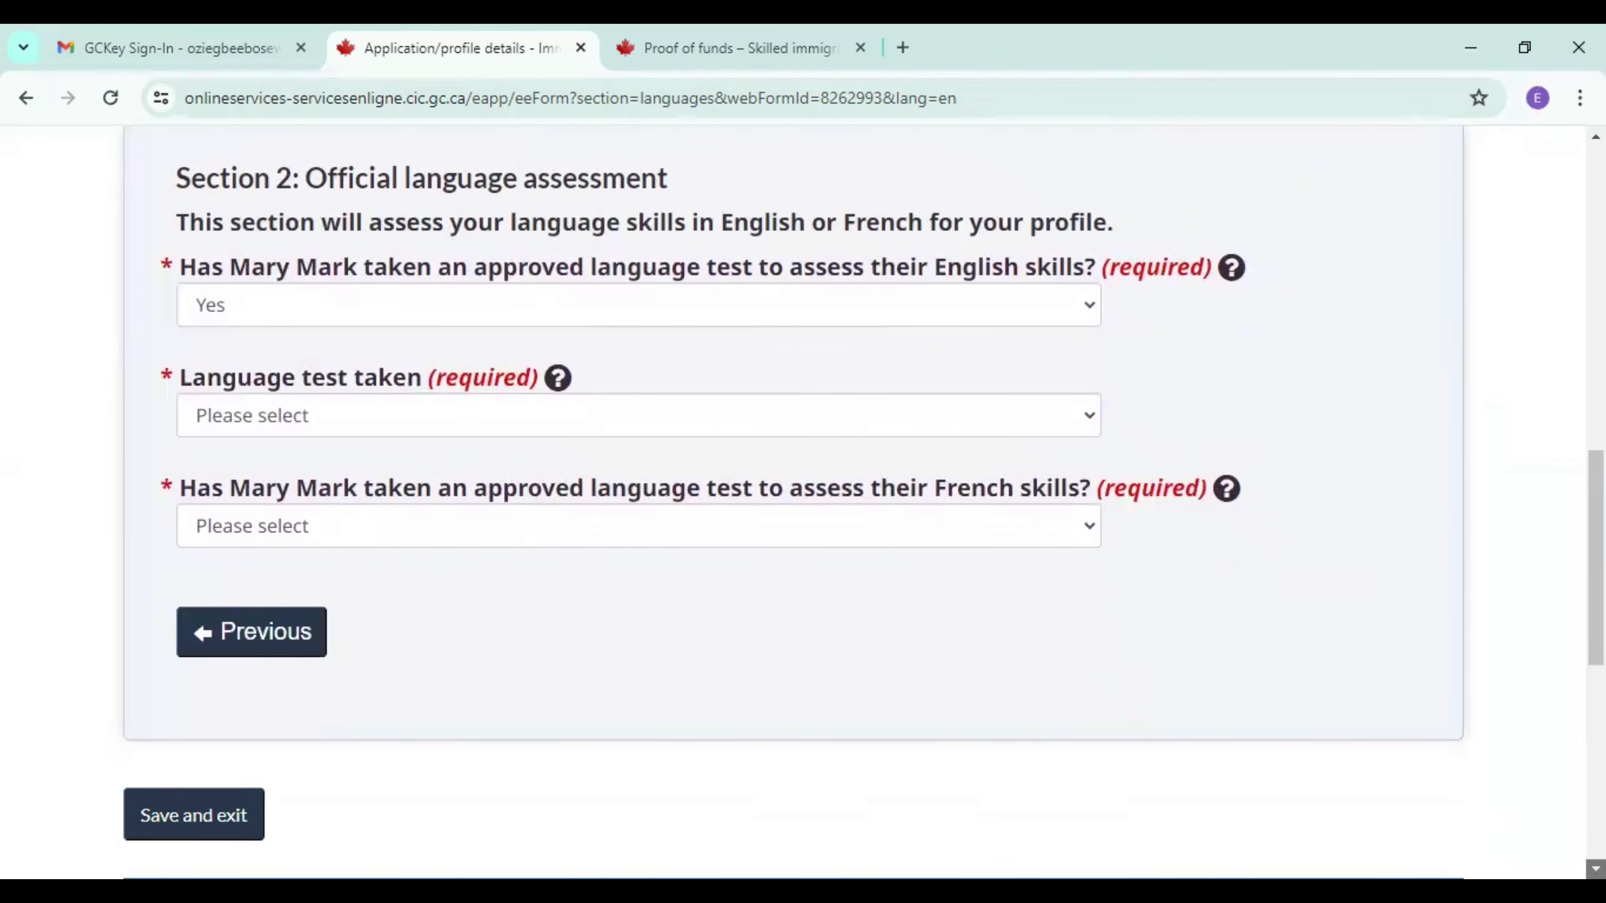
{"action": "left_click", "coordinate": [670, 415]}
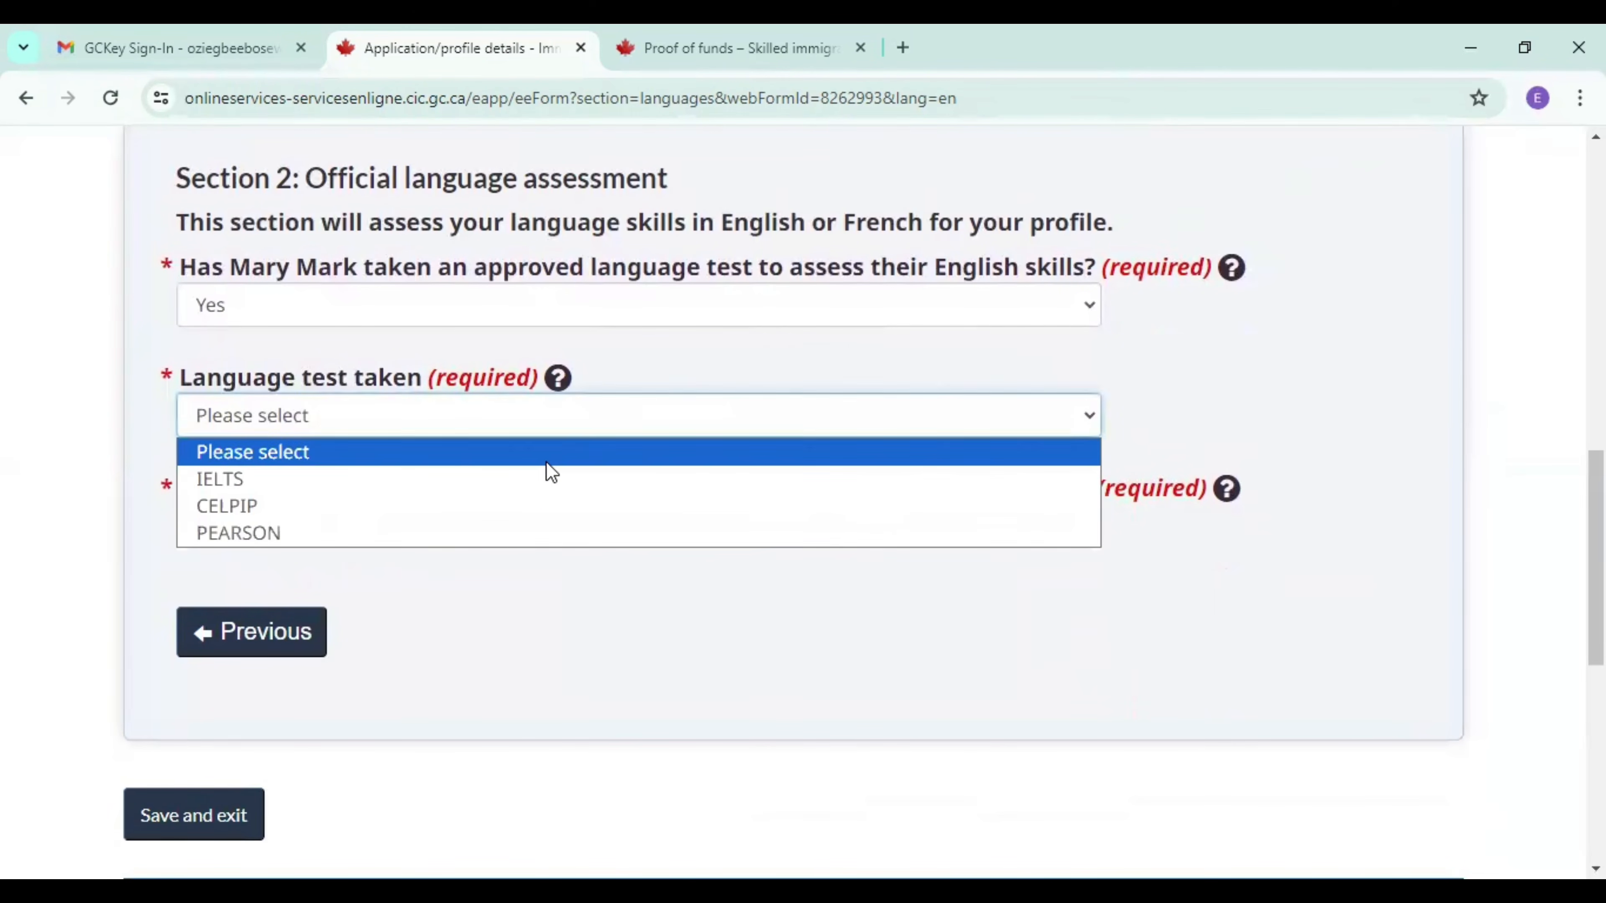
{"action": "left_click", "coordinate": [530, 491]}
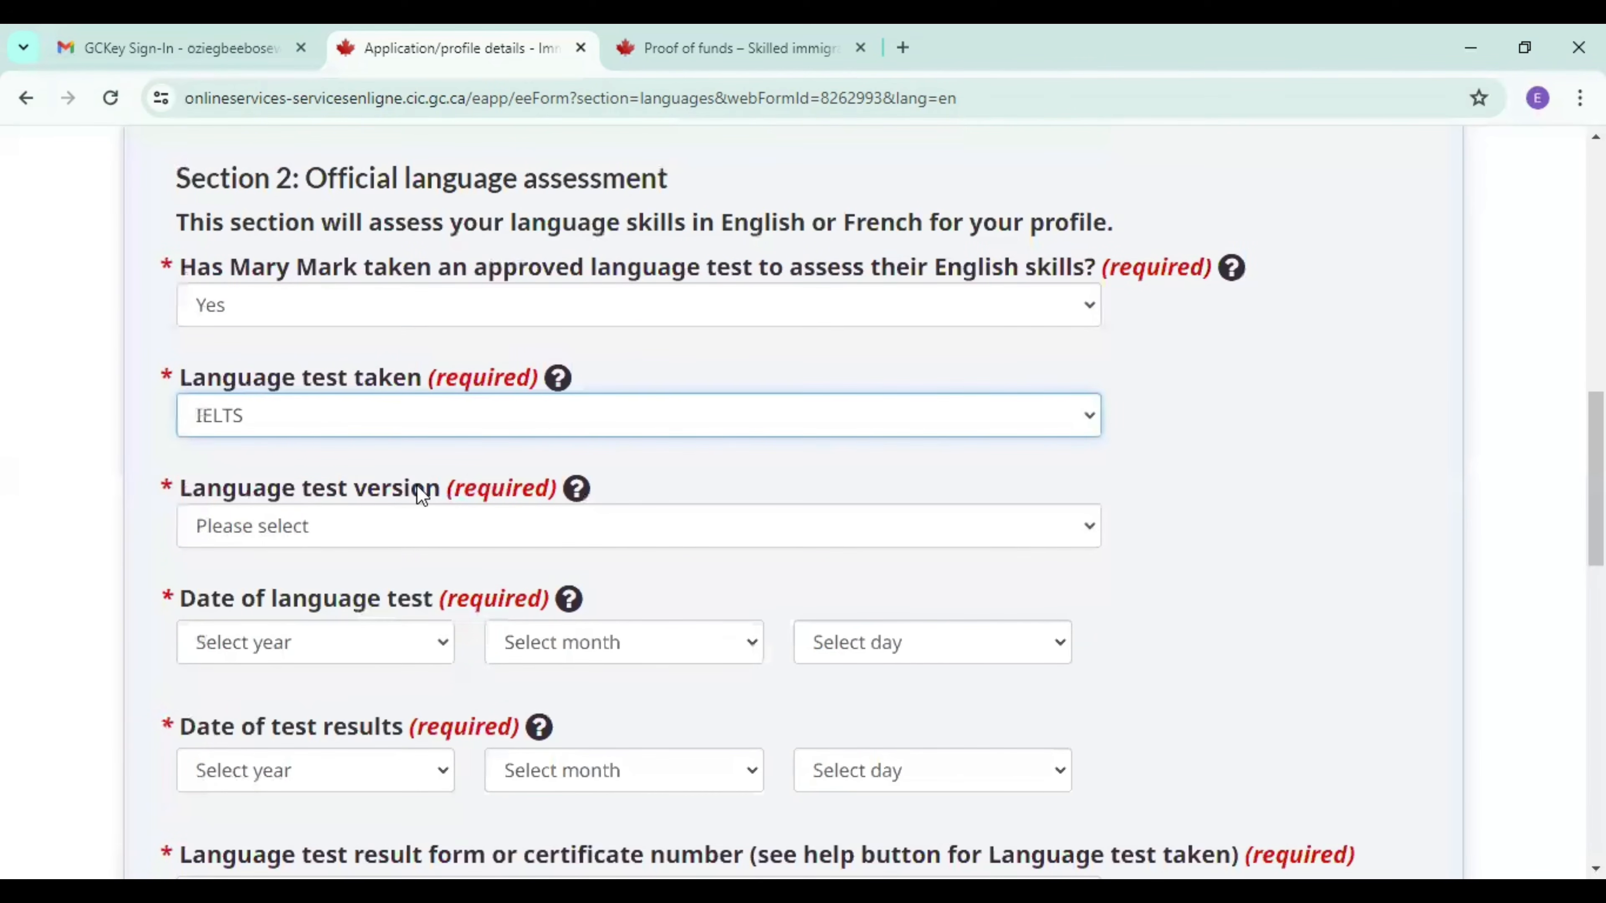
{"action": "left_click", "coordinate": [567, 432]}
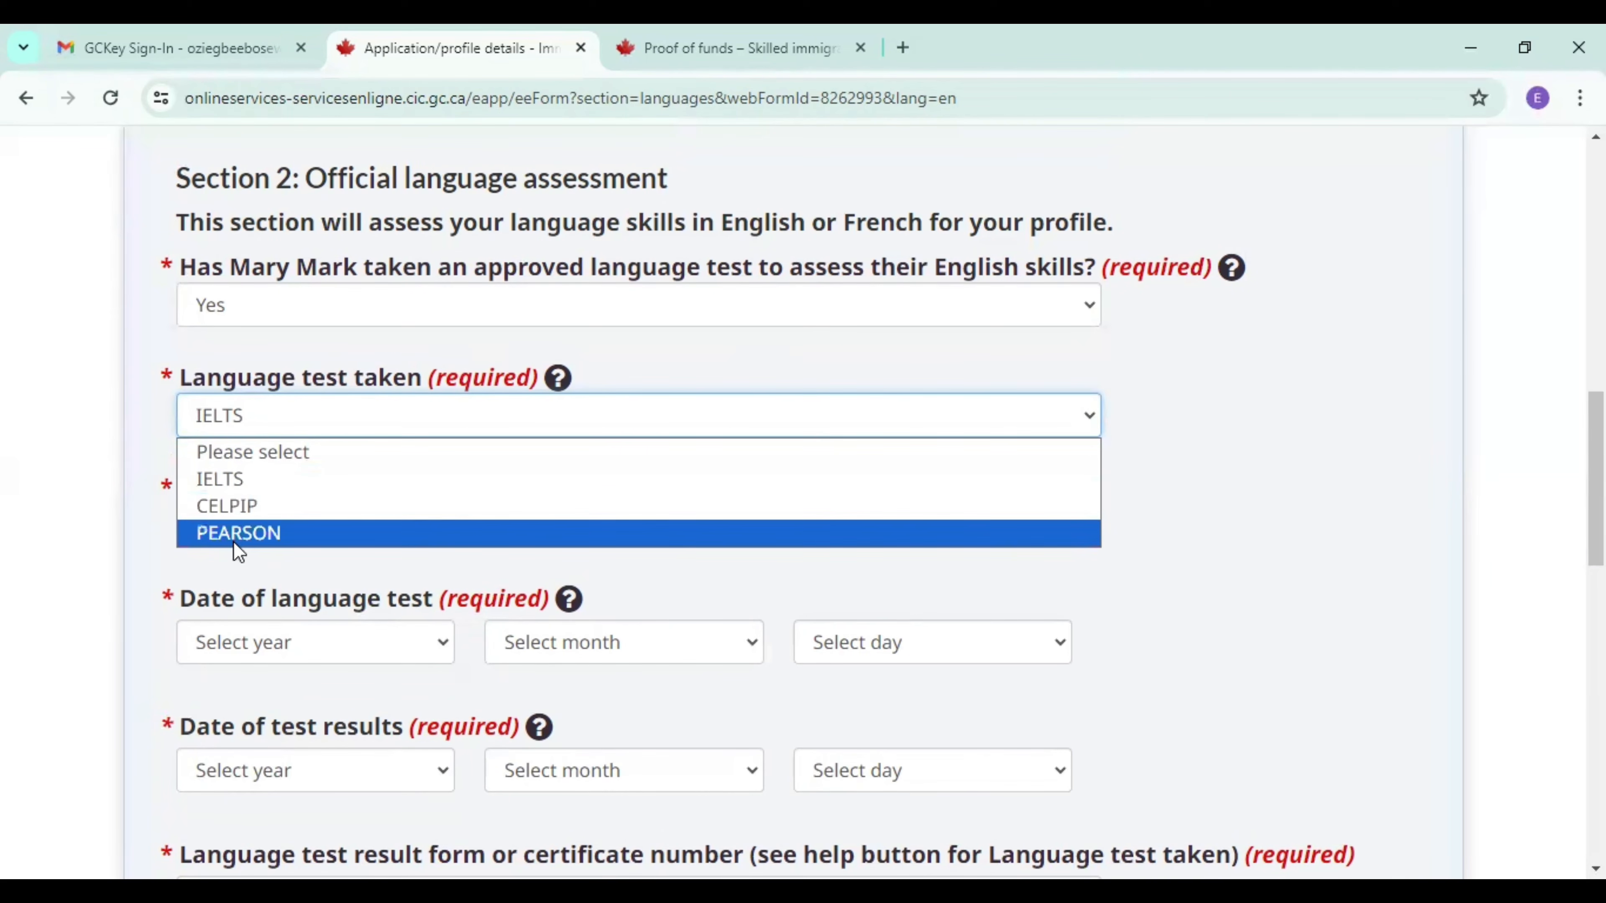
{"action": "left_click", "coordinate": [449, 481]}
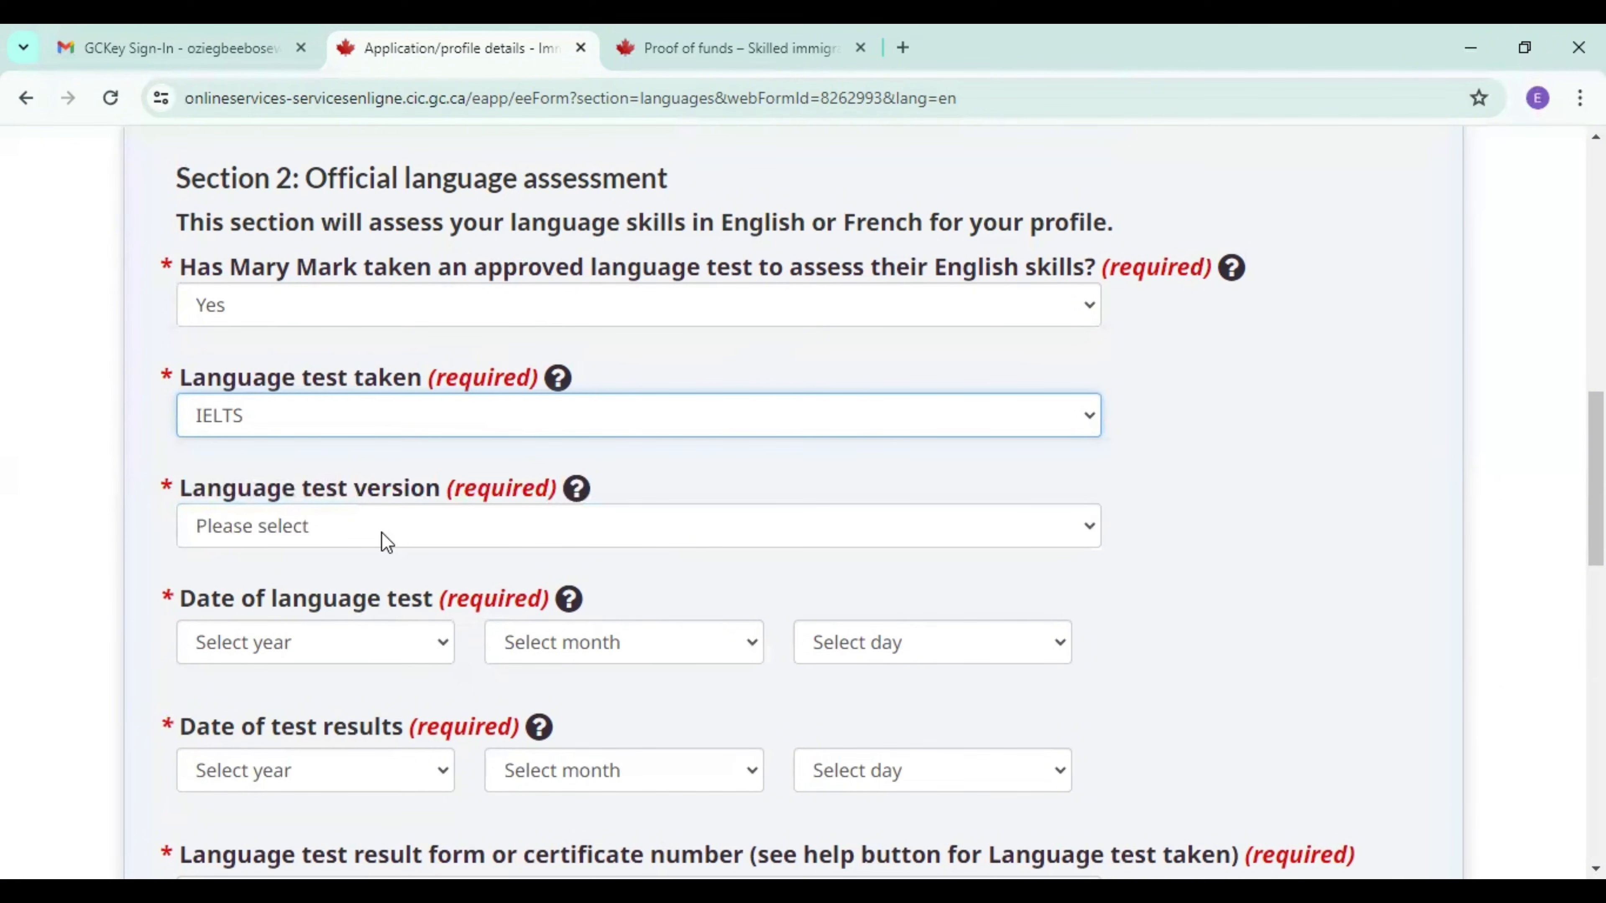
{"action": "left_click", "coordinate": [387, 542]}
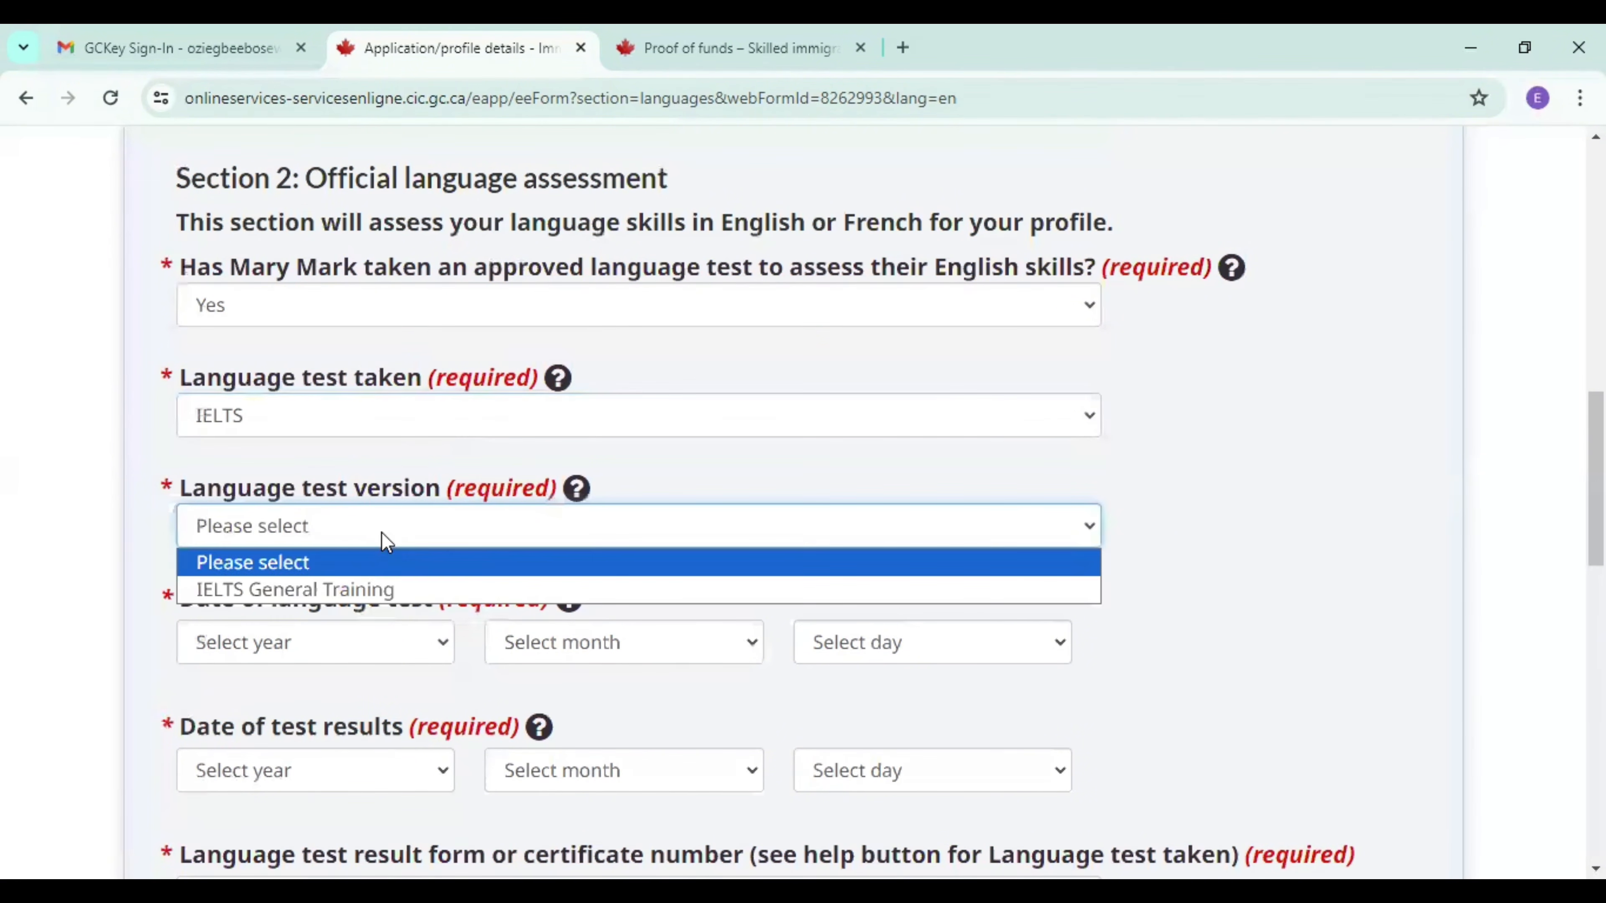
{"action": "left_click", "coordinate": [355, 591]}
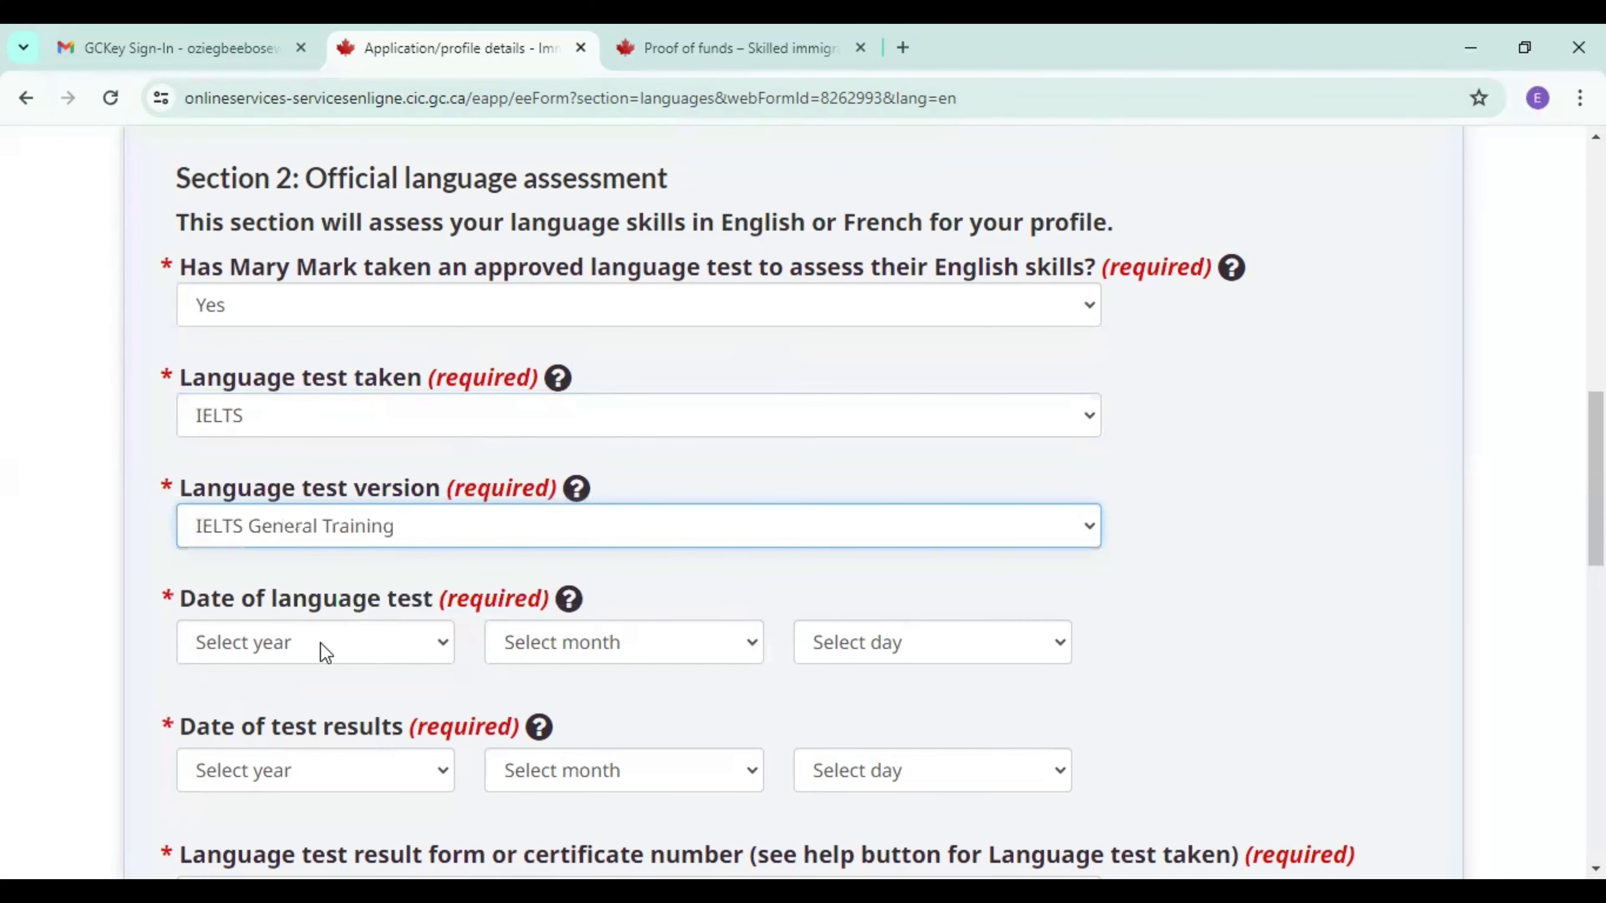
Set the spouse's date of language test to January 08, 2024.
{"action": "left_click", "coordinate": [324, 652]}
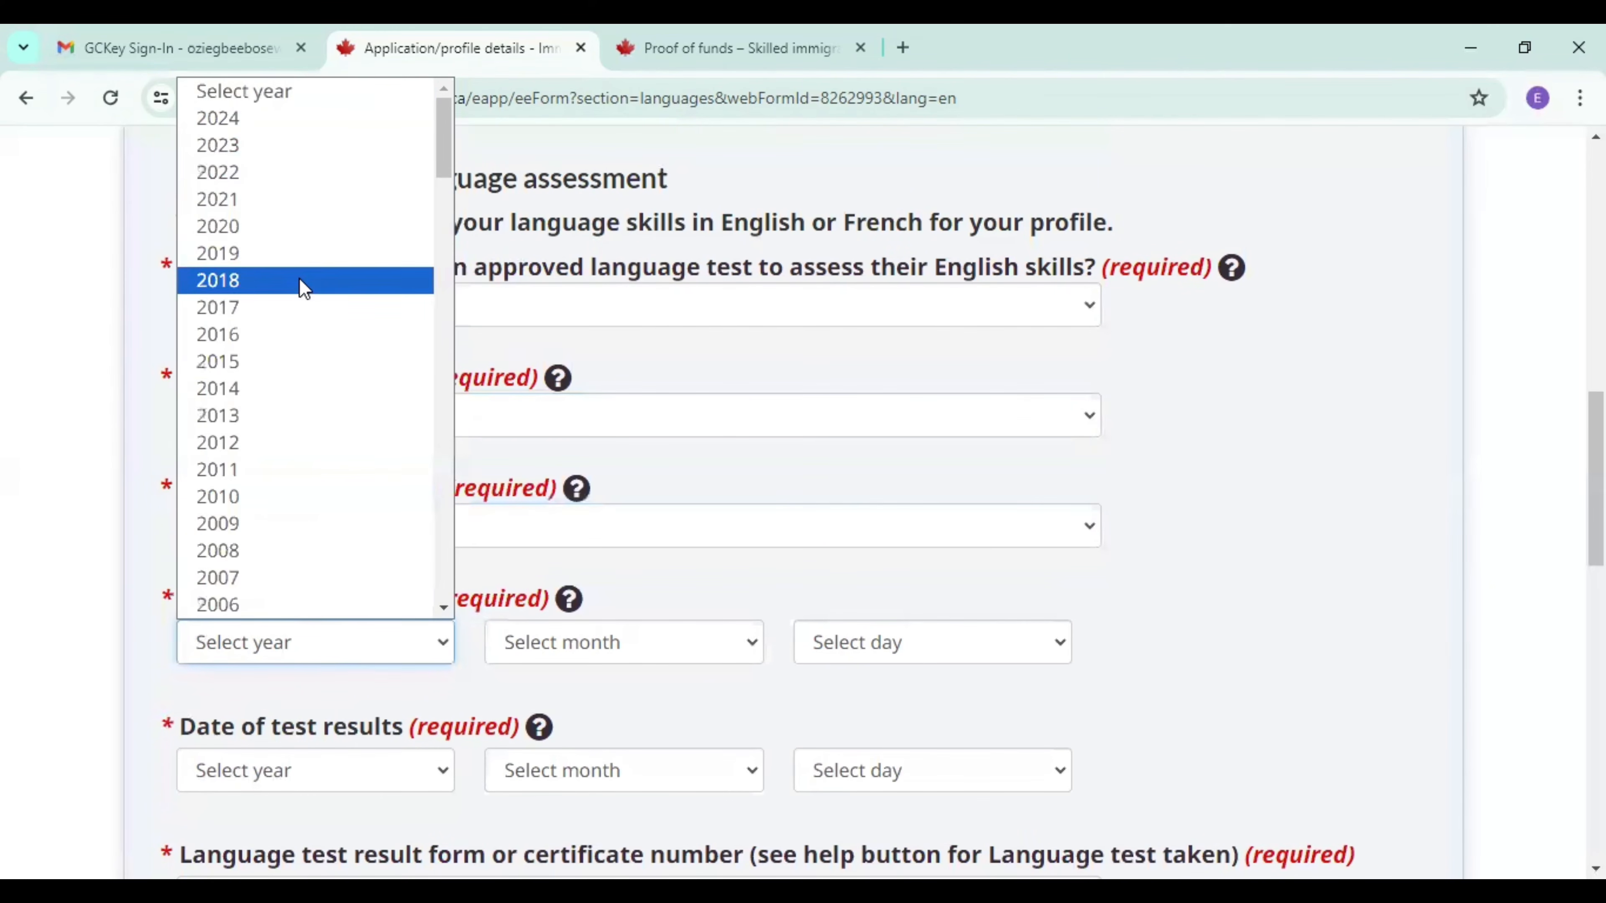
{"action": "left_click", "coordinate": [281, 138]}
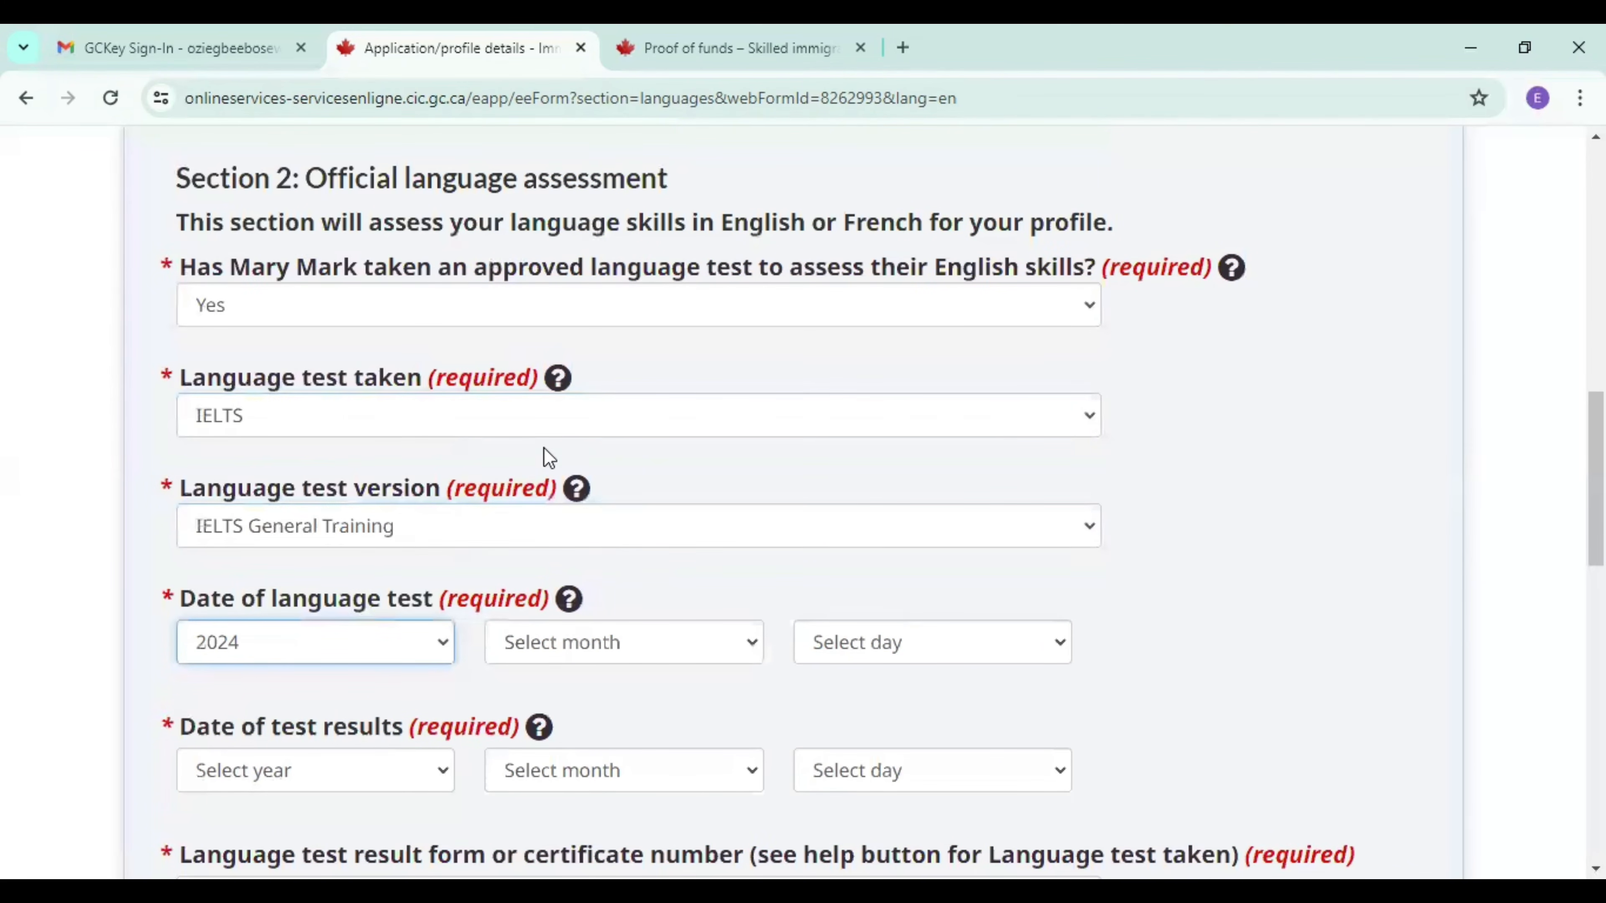
{"action": "left_click", "coordinate": [674, 655]}
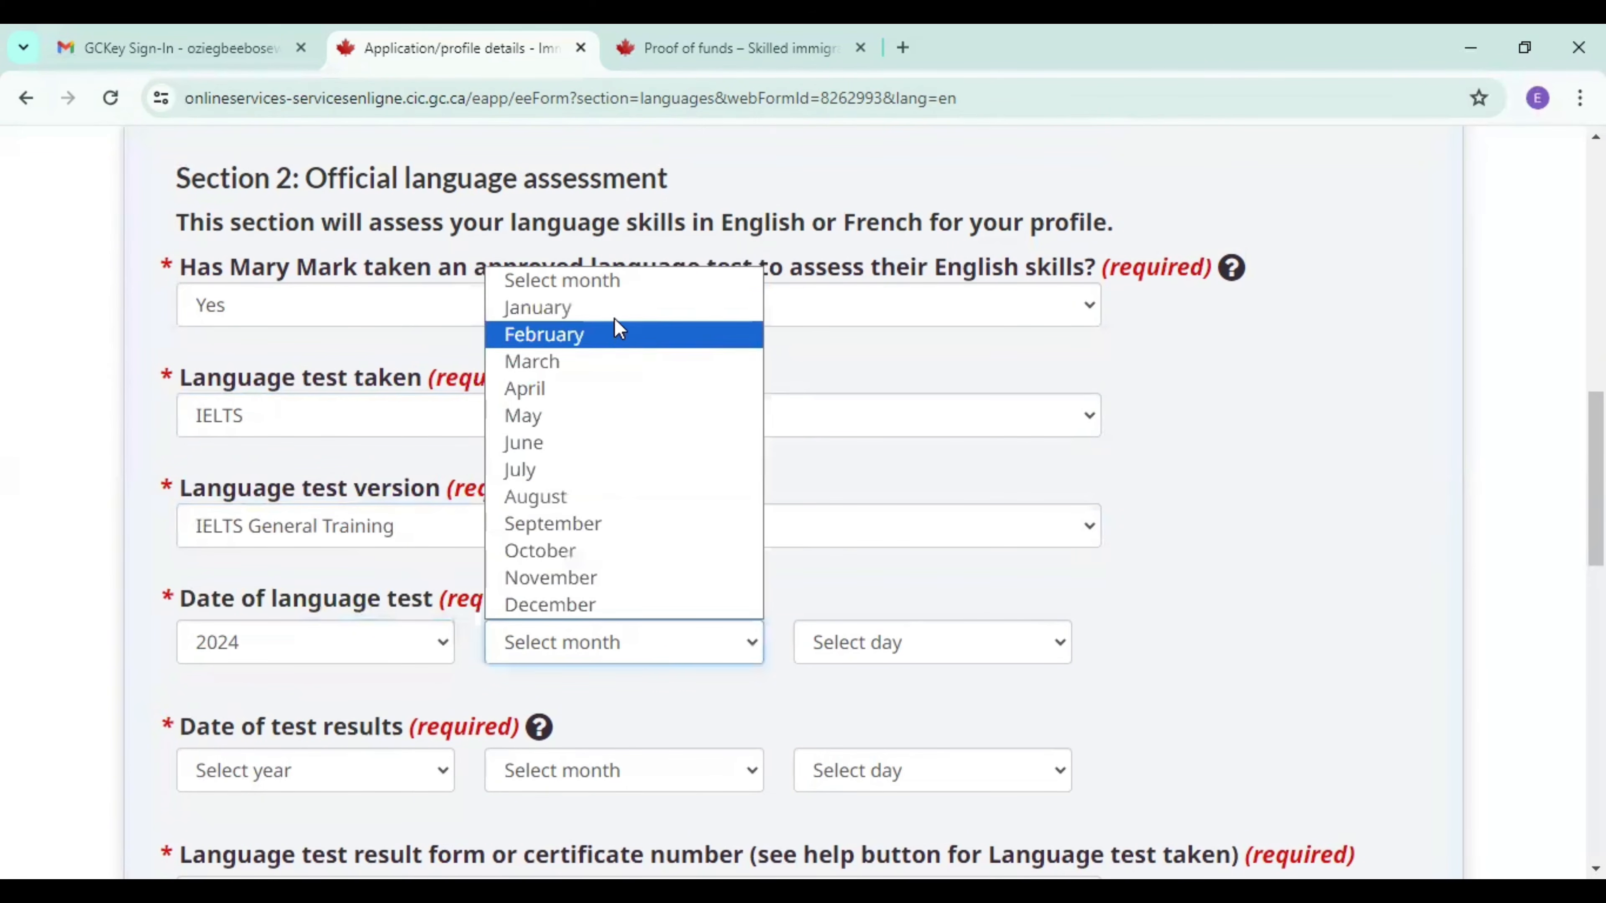
{"action": "left_click", "coordinate": [618, 309]}
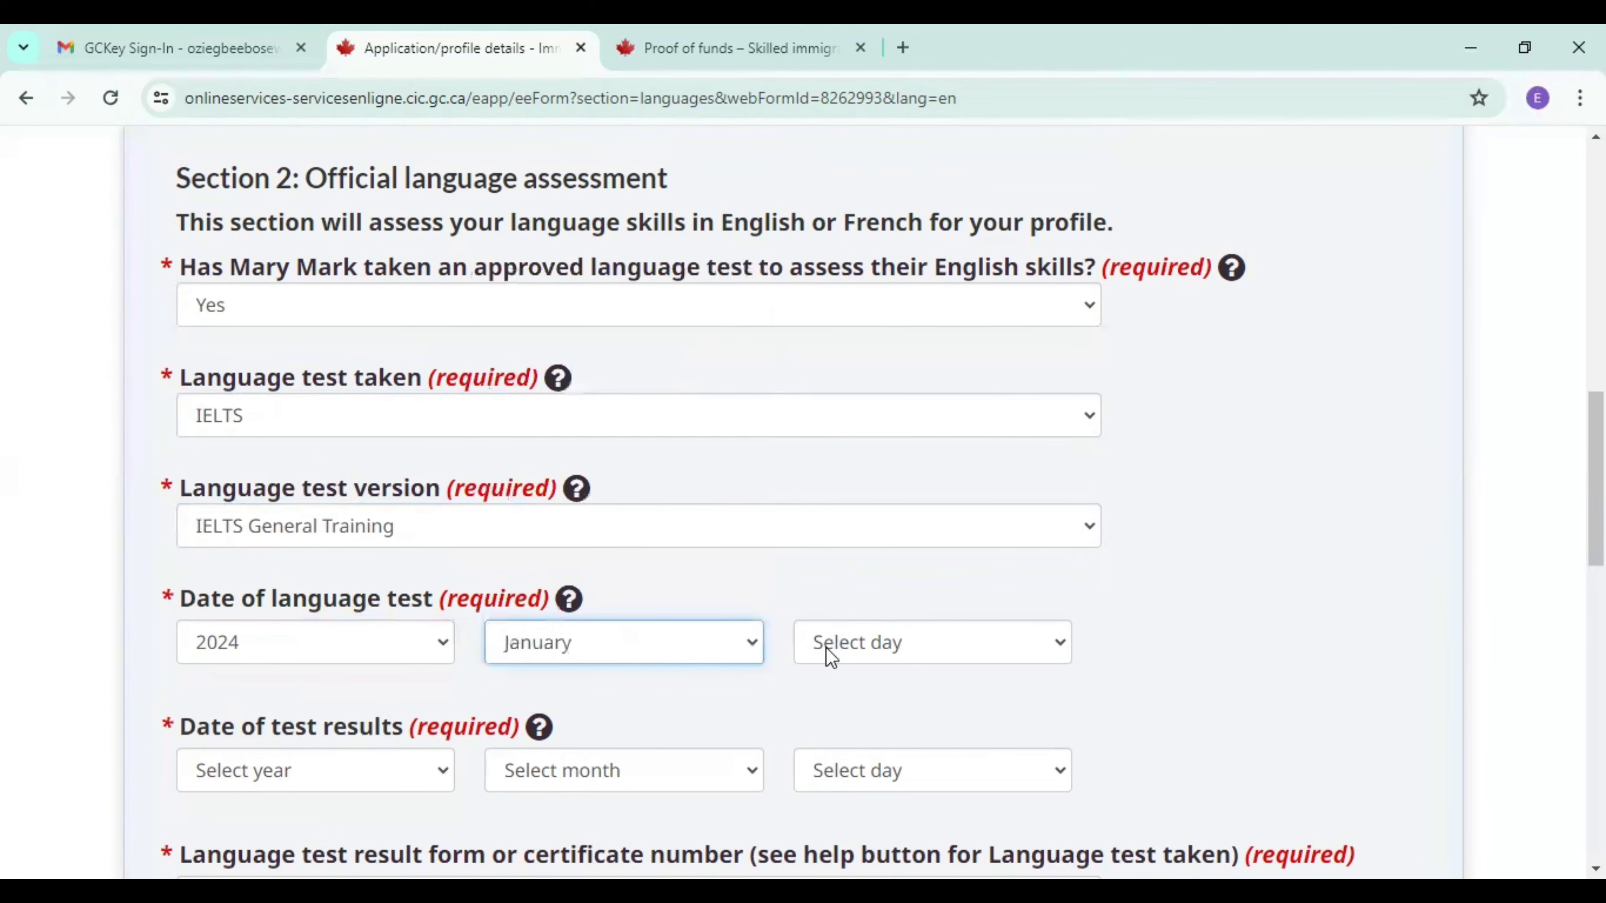
{"action": "left_click", "coordinate": [825, 647]}
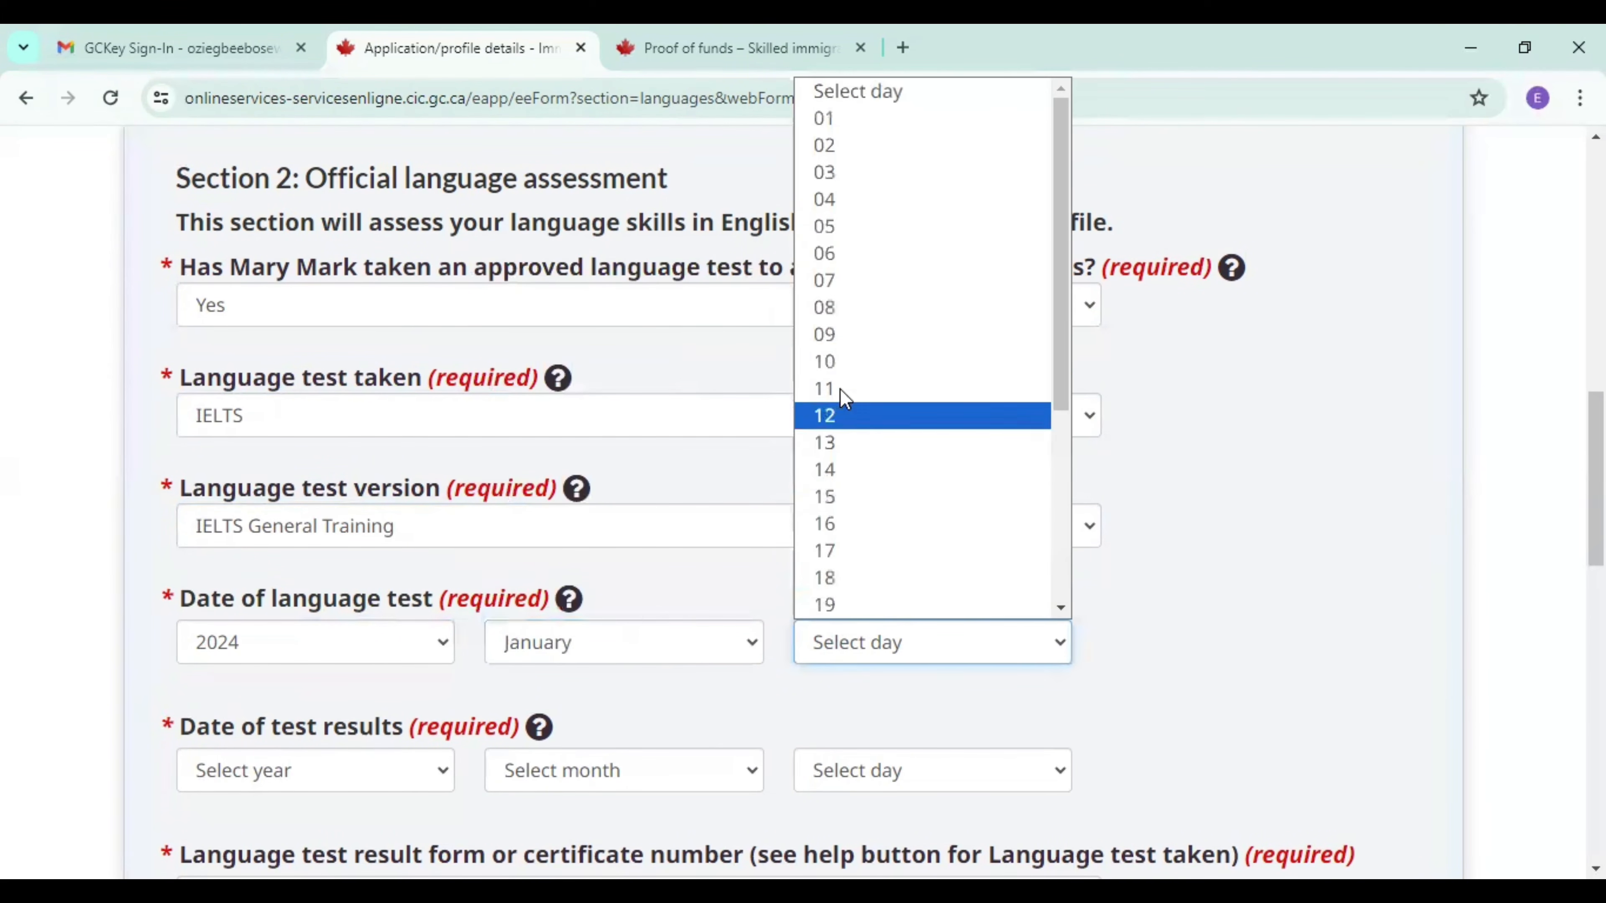
{"action": "left_click", "coordinate": [837, 307]}
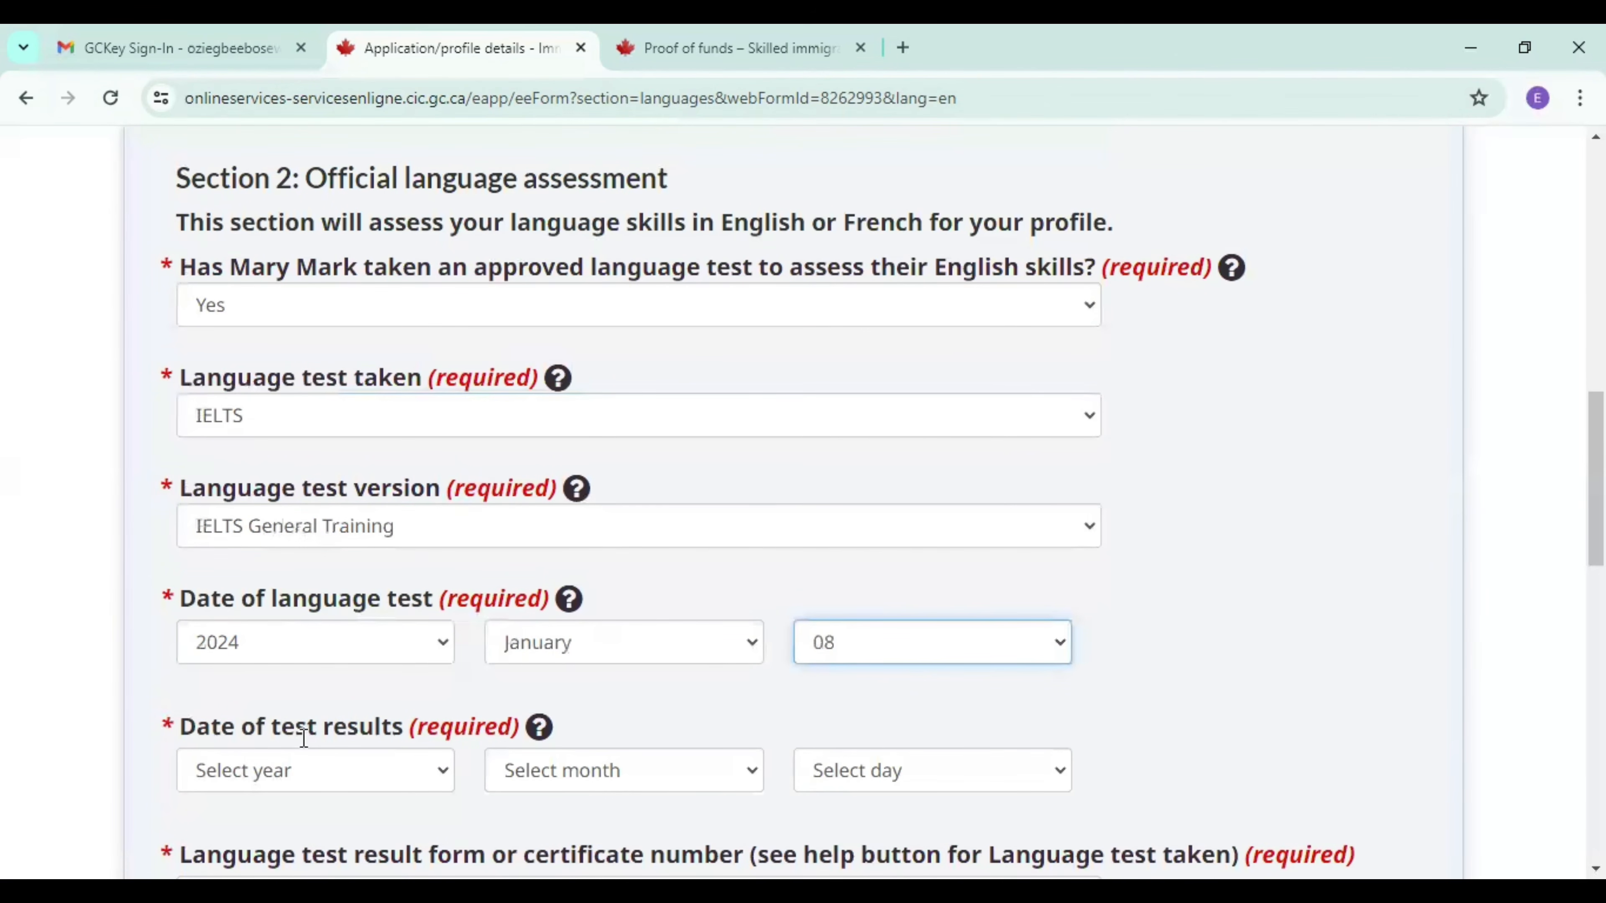
Set the spouse's date of test results to January 21, 2024.
{"action": "left_click", "coordinate": [291, 776]}
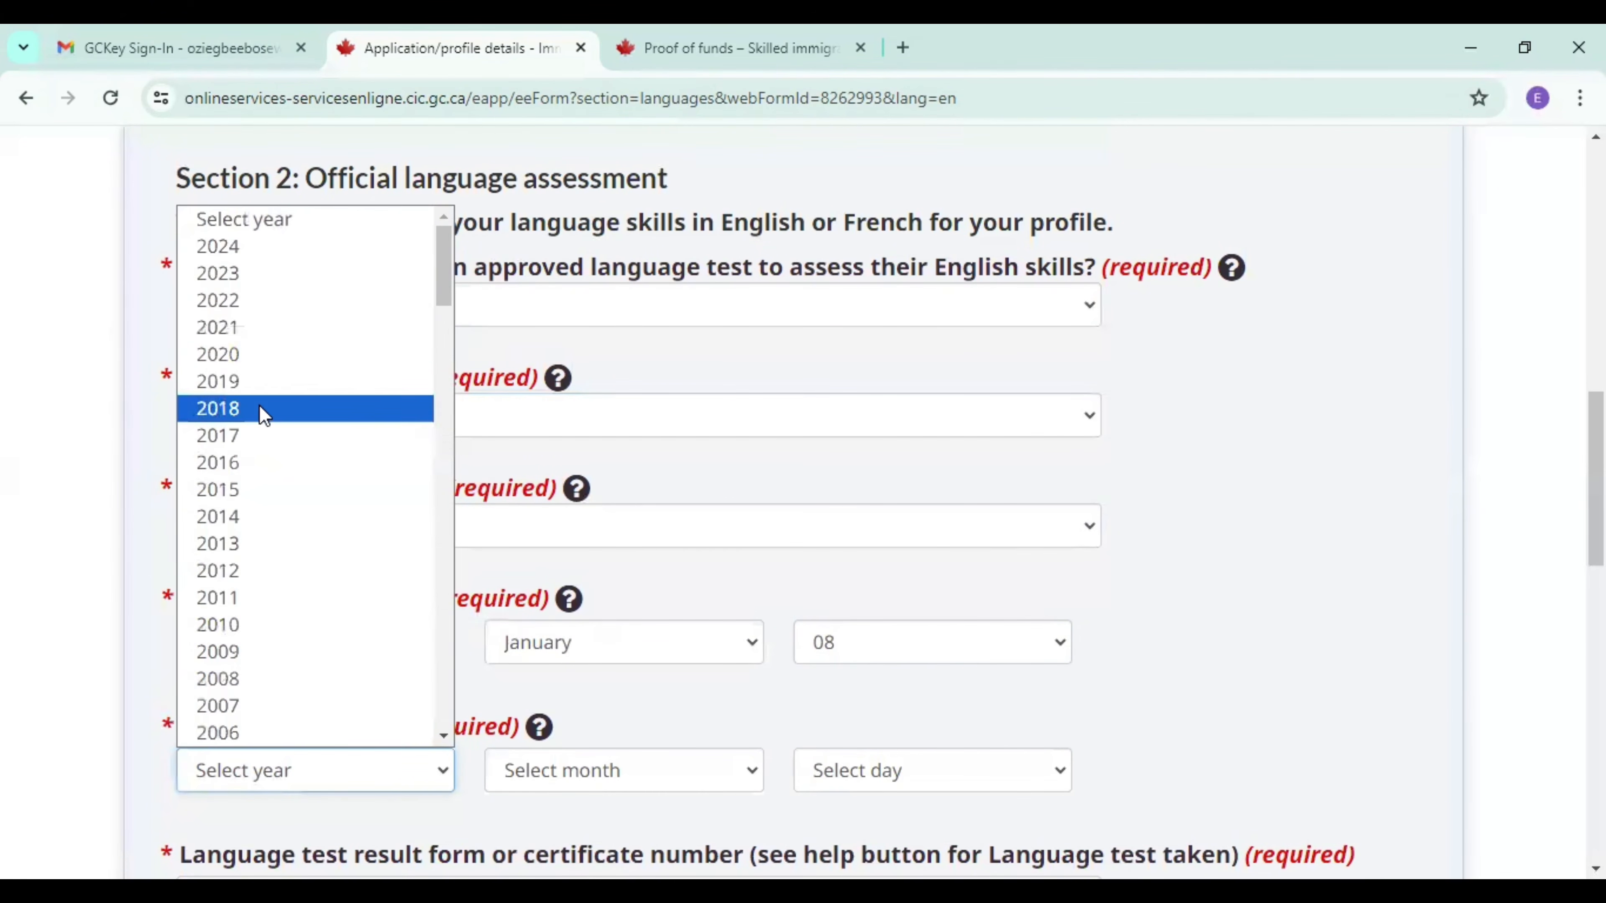
{"action": "left_click", "coordinate": [250, 256]}
{"action": "left_click", "coordinate": [591, 769]}
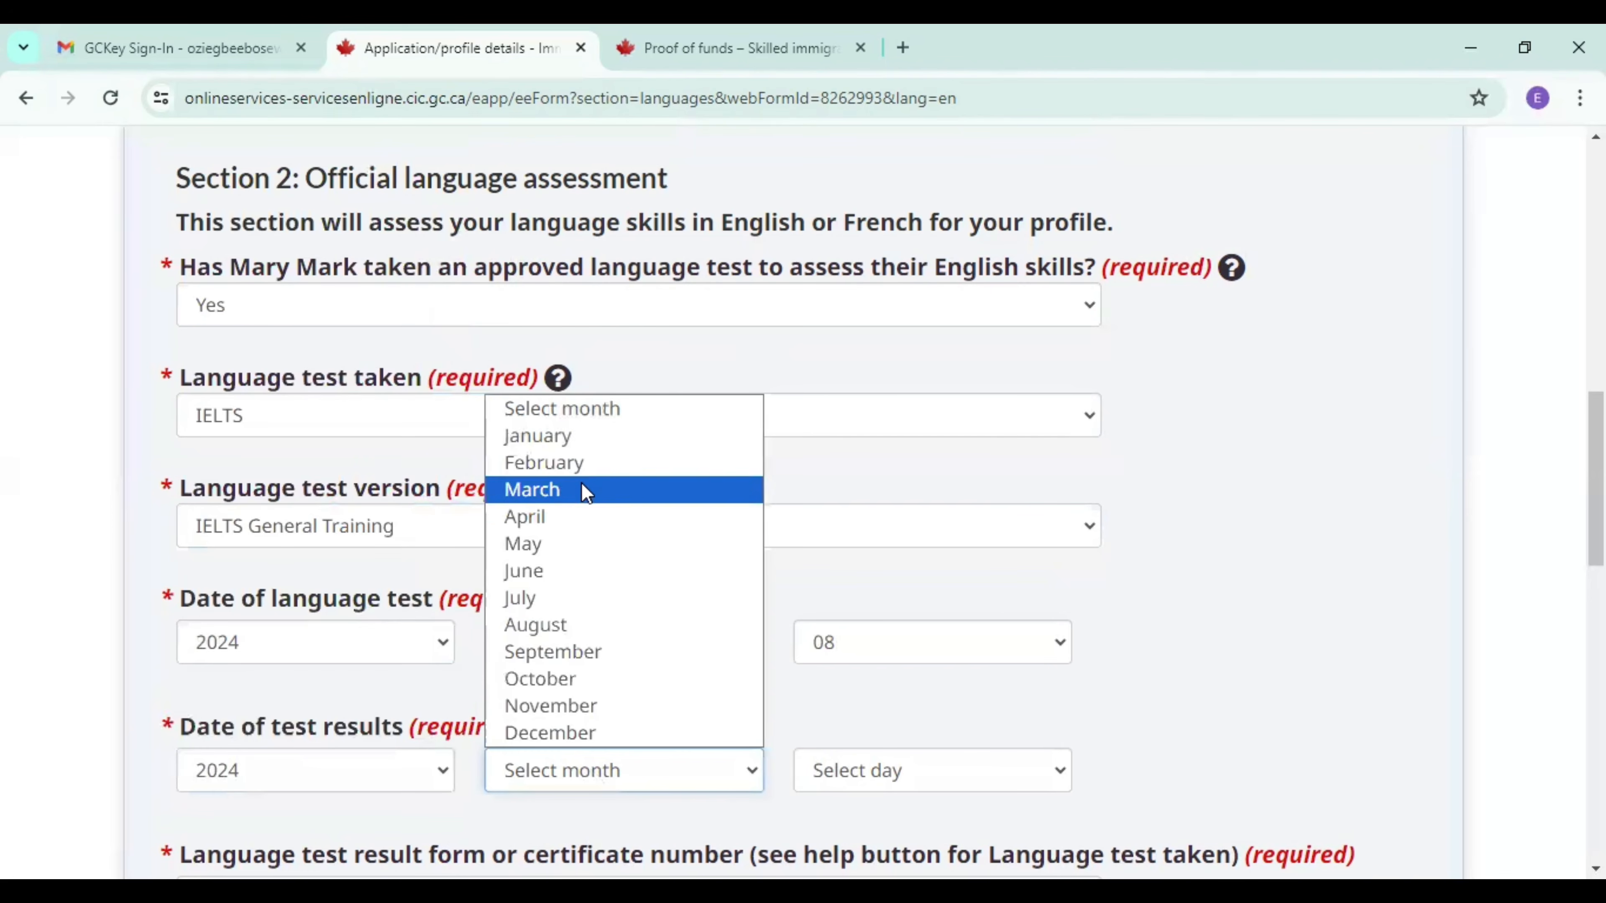
{"action": "left_click", "coordinate": [565, 428]}
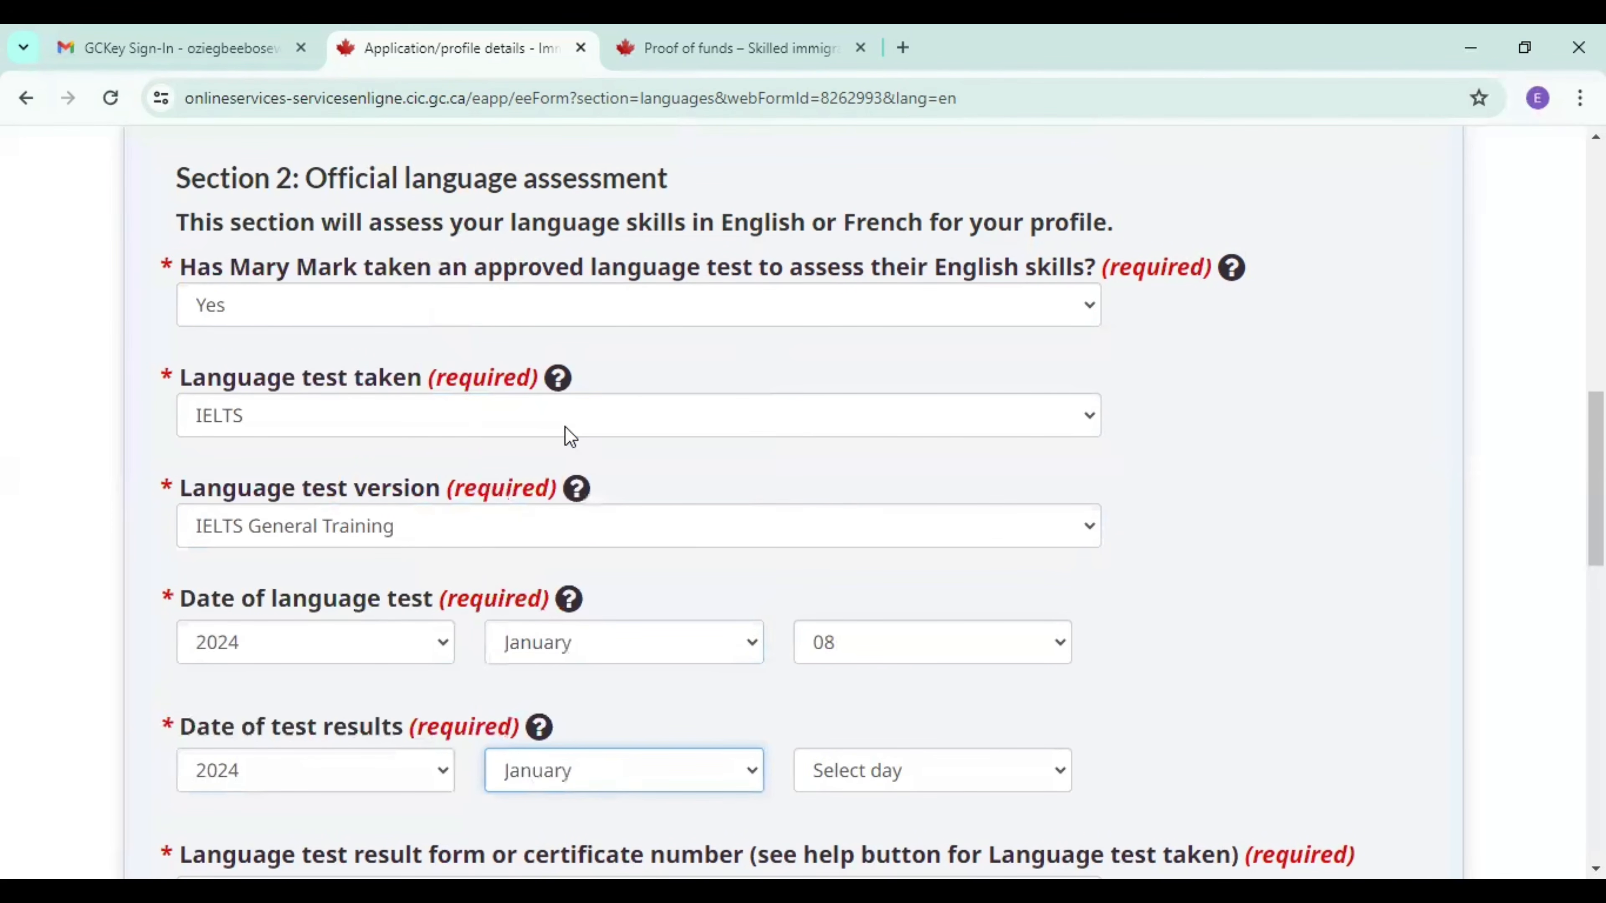
{"action": "left_click", "coordinate": [844, 775]}
{"action": "left_click", "coordinate": [1061, 735]}
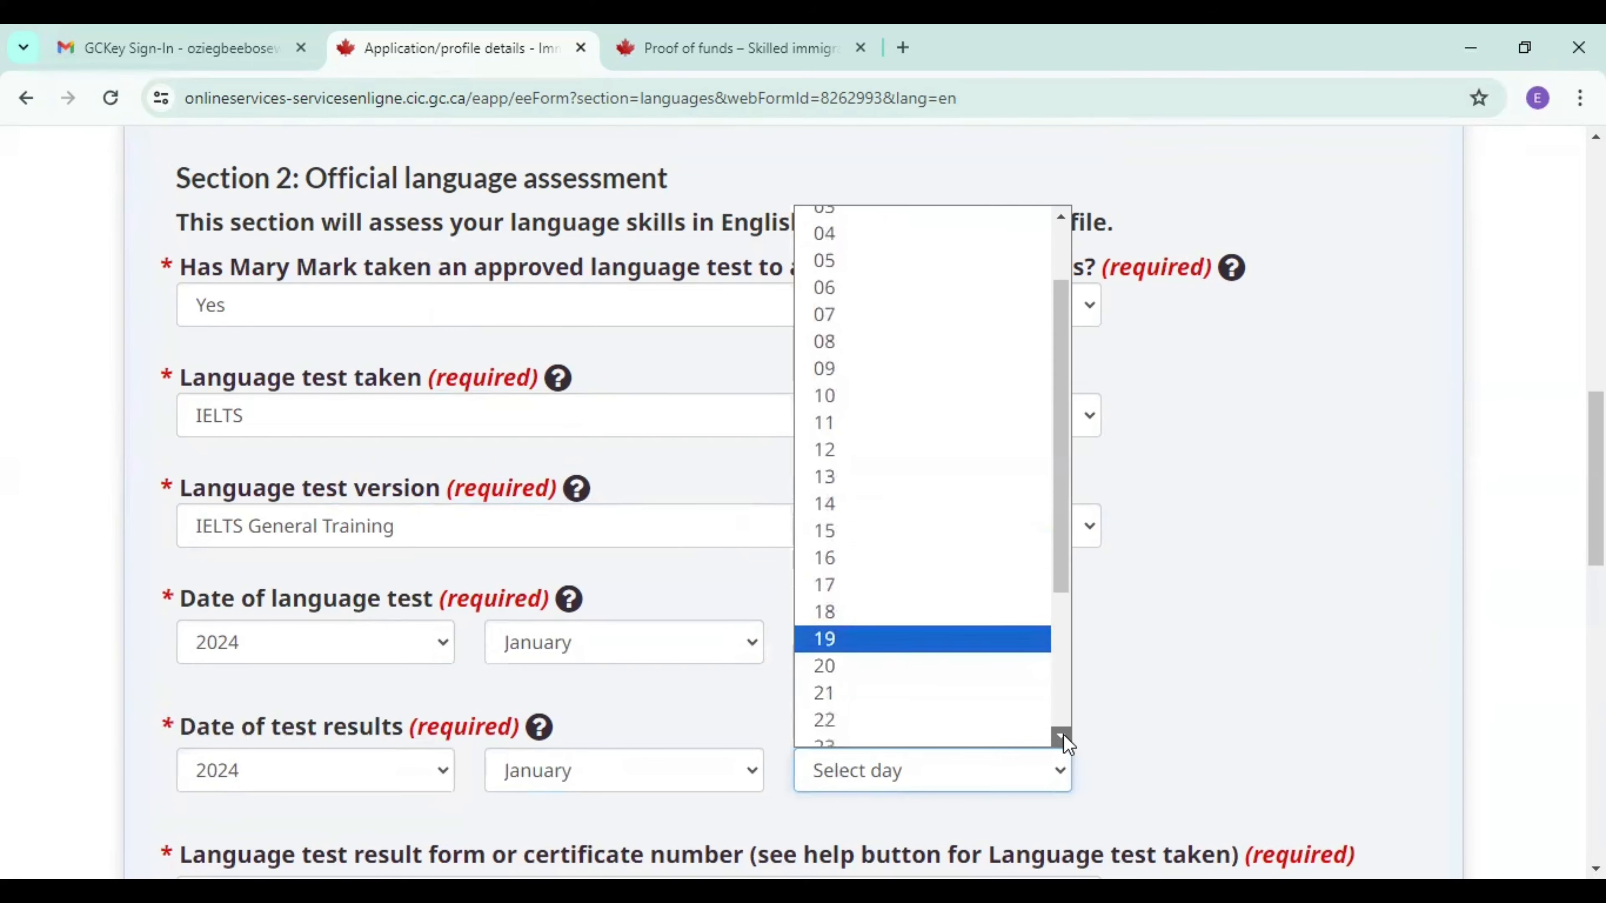
{"action": "left_click", "coordinate": [955, 658]}
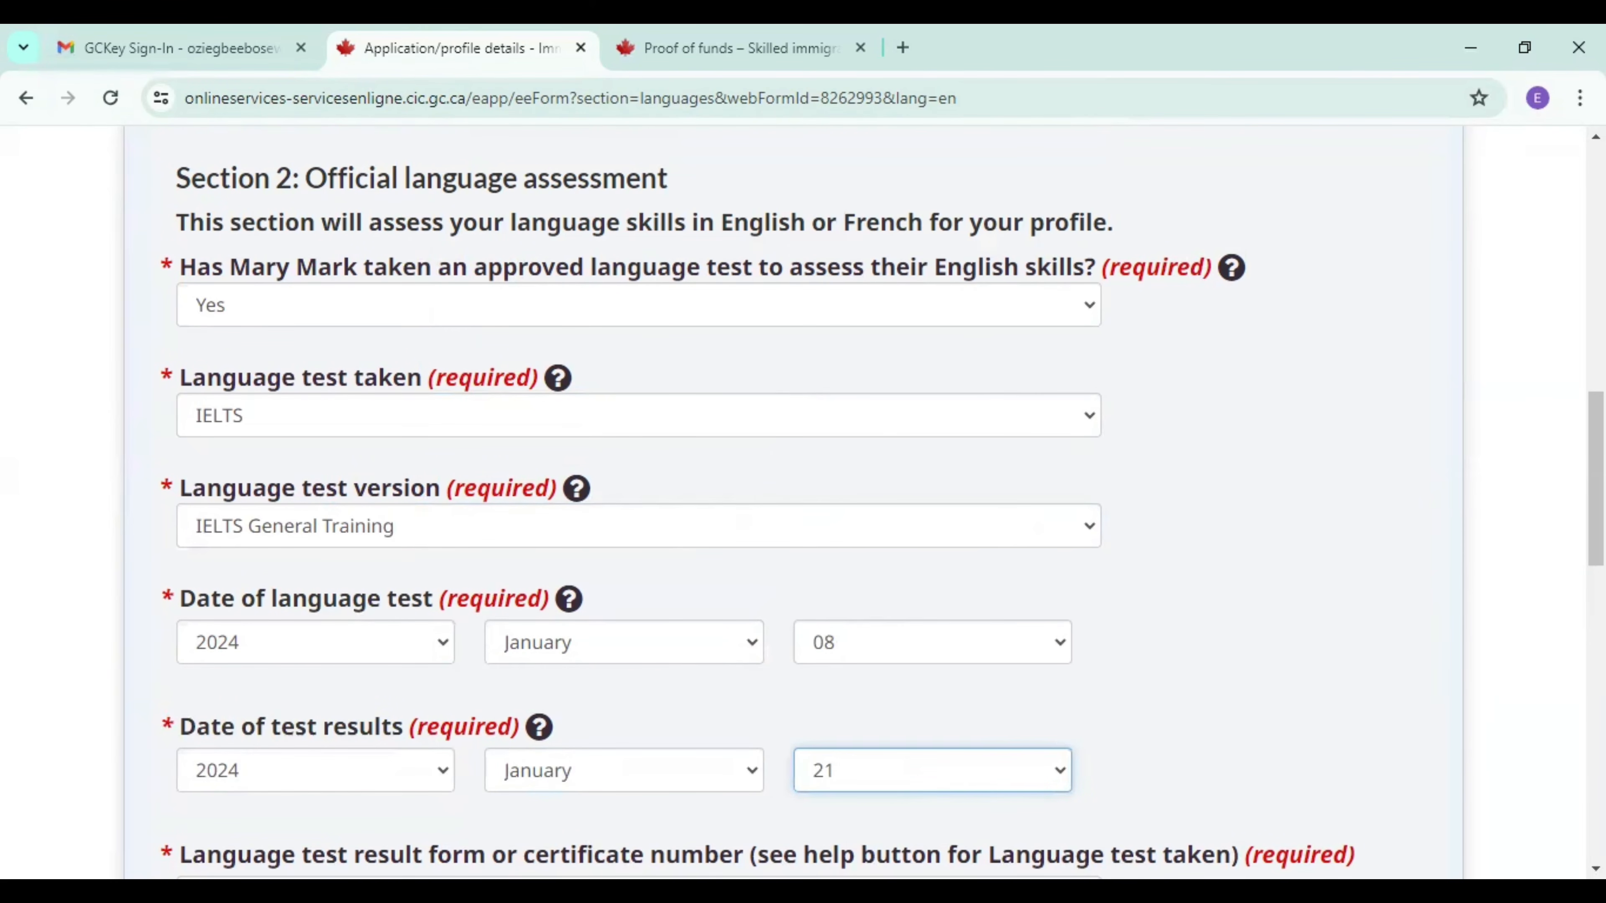
Fill in the spouse's language test certificate number from the saved suggestion and change its third letter to B.
{"action": "scroll", "coordinate": [883, 515], "scroll_direction": "down", "scroll_amount": 5}
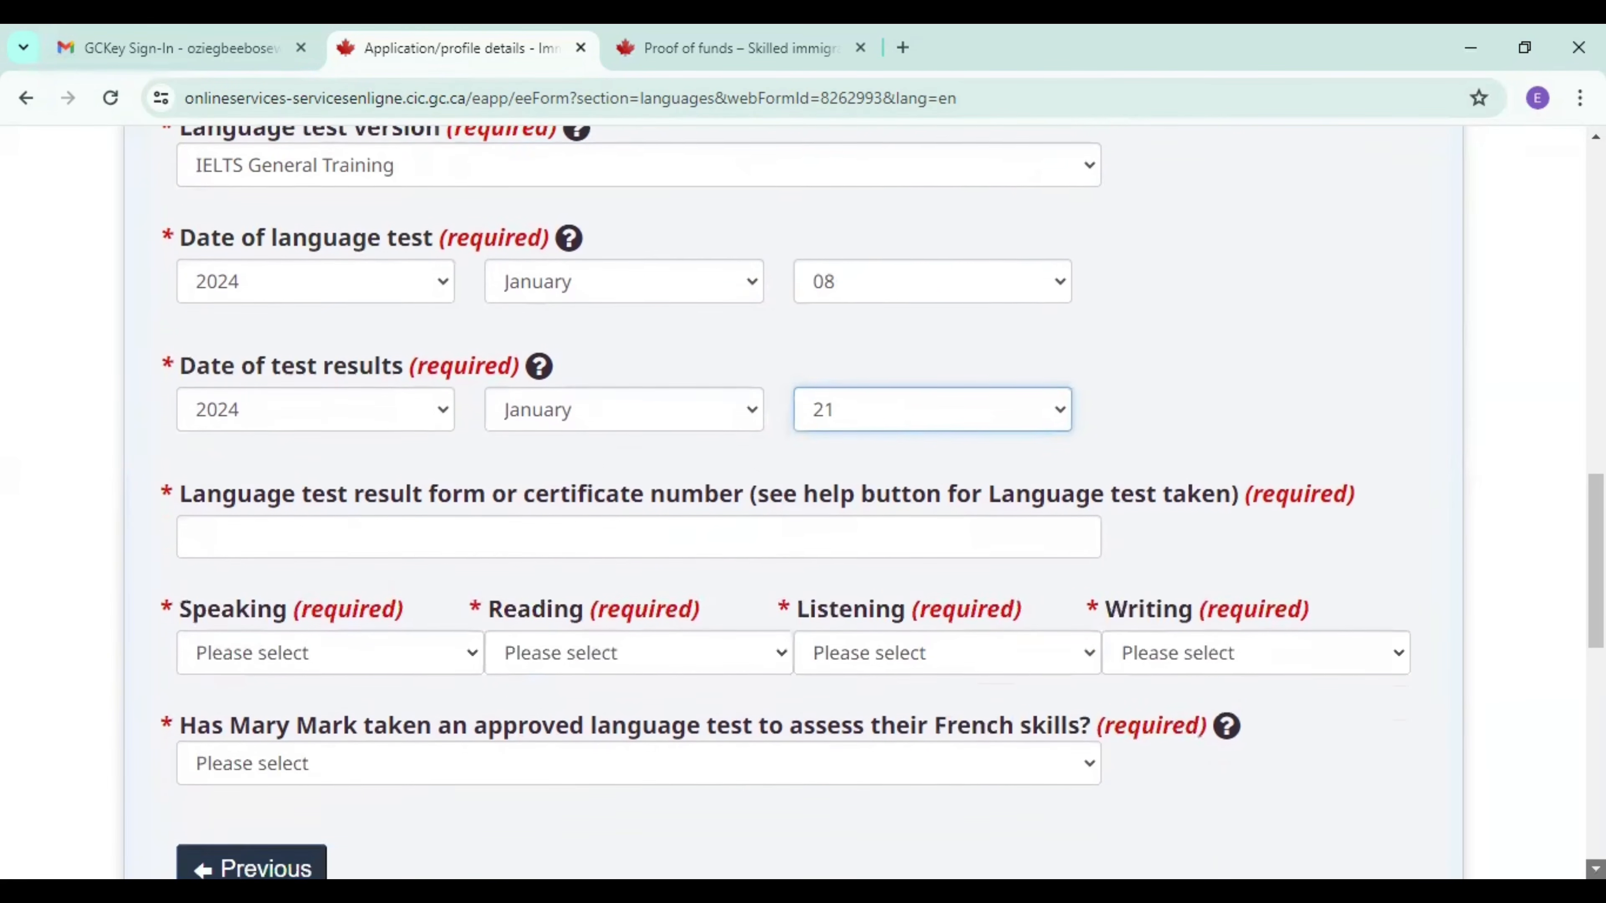
{"action": "scroll", "coordinate": [853, 512], "scroll_direction": "down", "scroll_amount": 1}
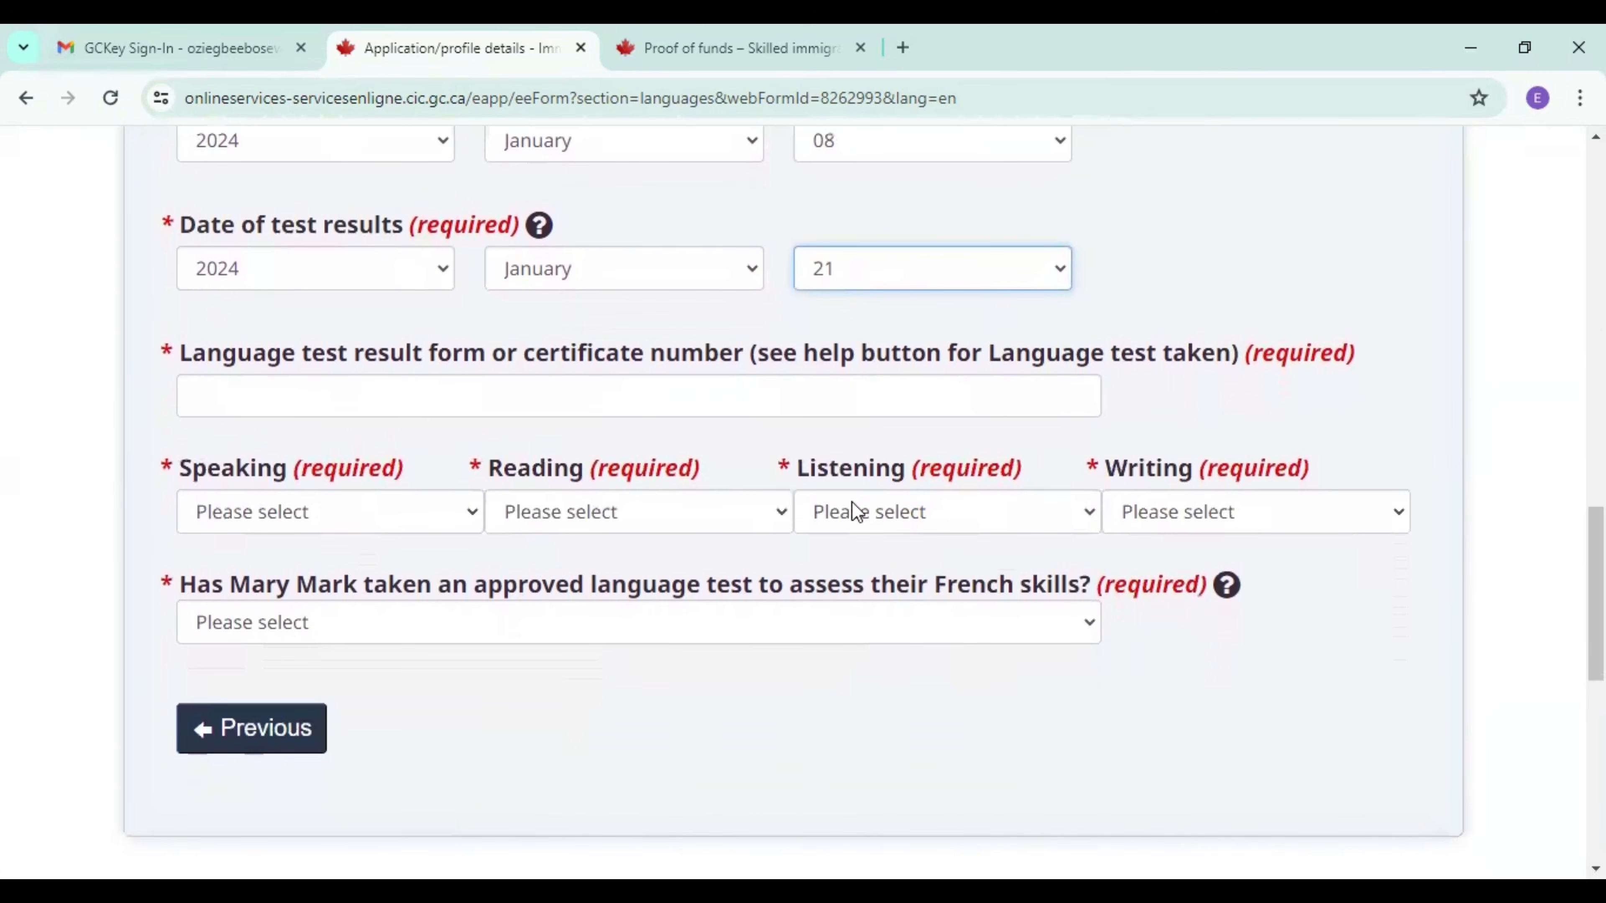
{"action": "left_click", "coordinate": [583, 392]}
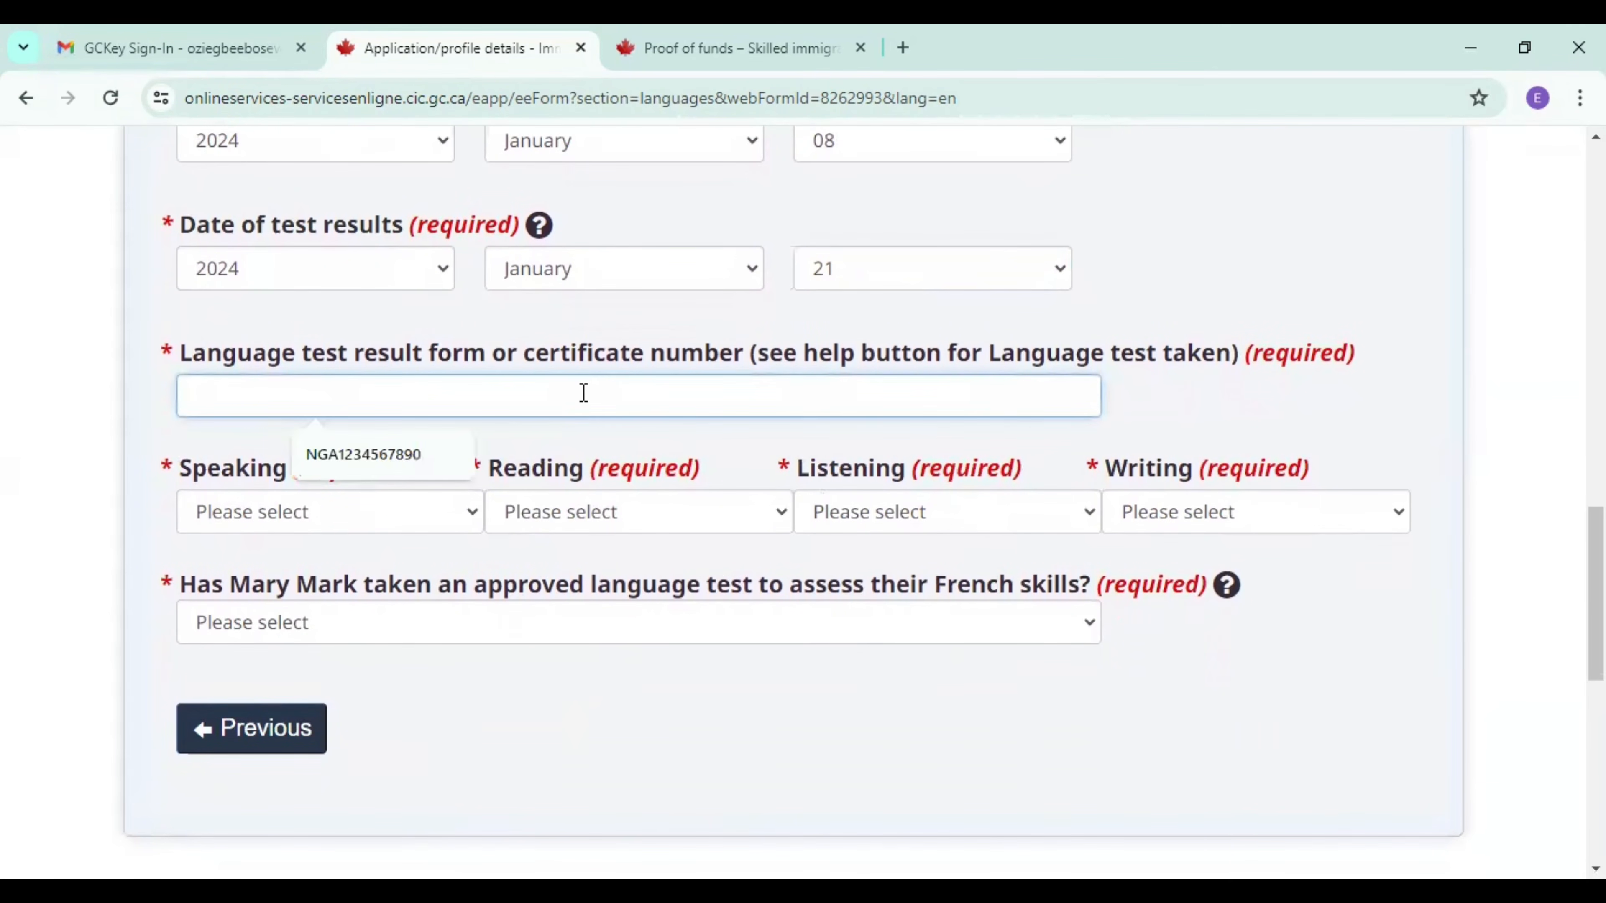
{"action": "left_click", "coordinate": [367, 449]}
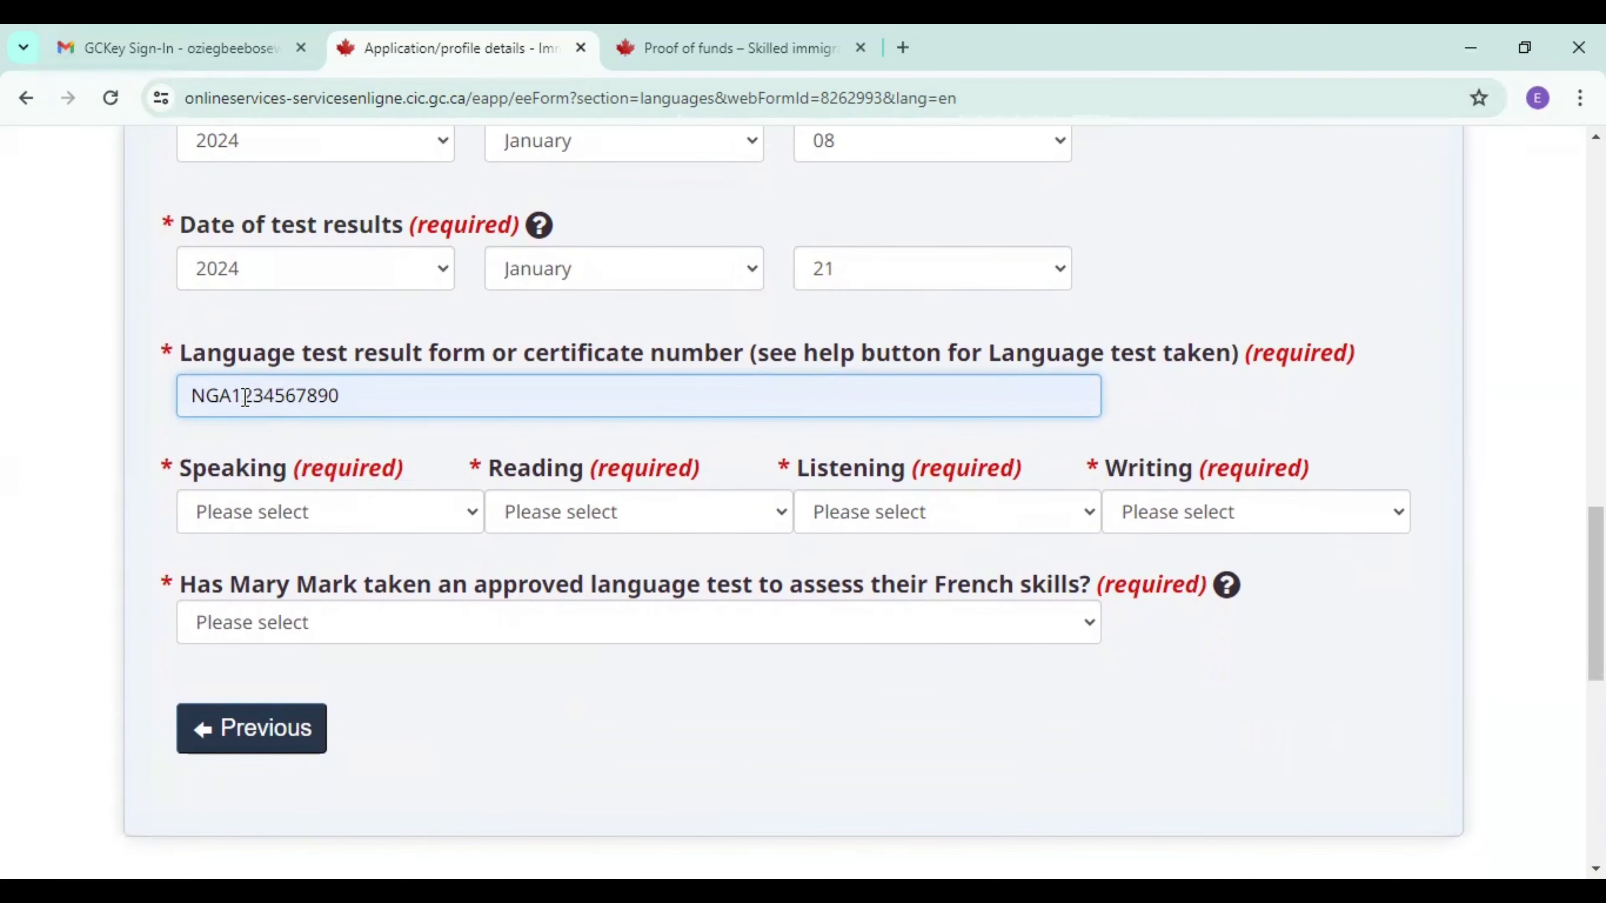
{"action": "left_click", "coordinate": [230, 396]}
{"action": "key", "text": "BackSpace"}
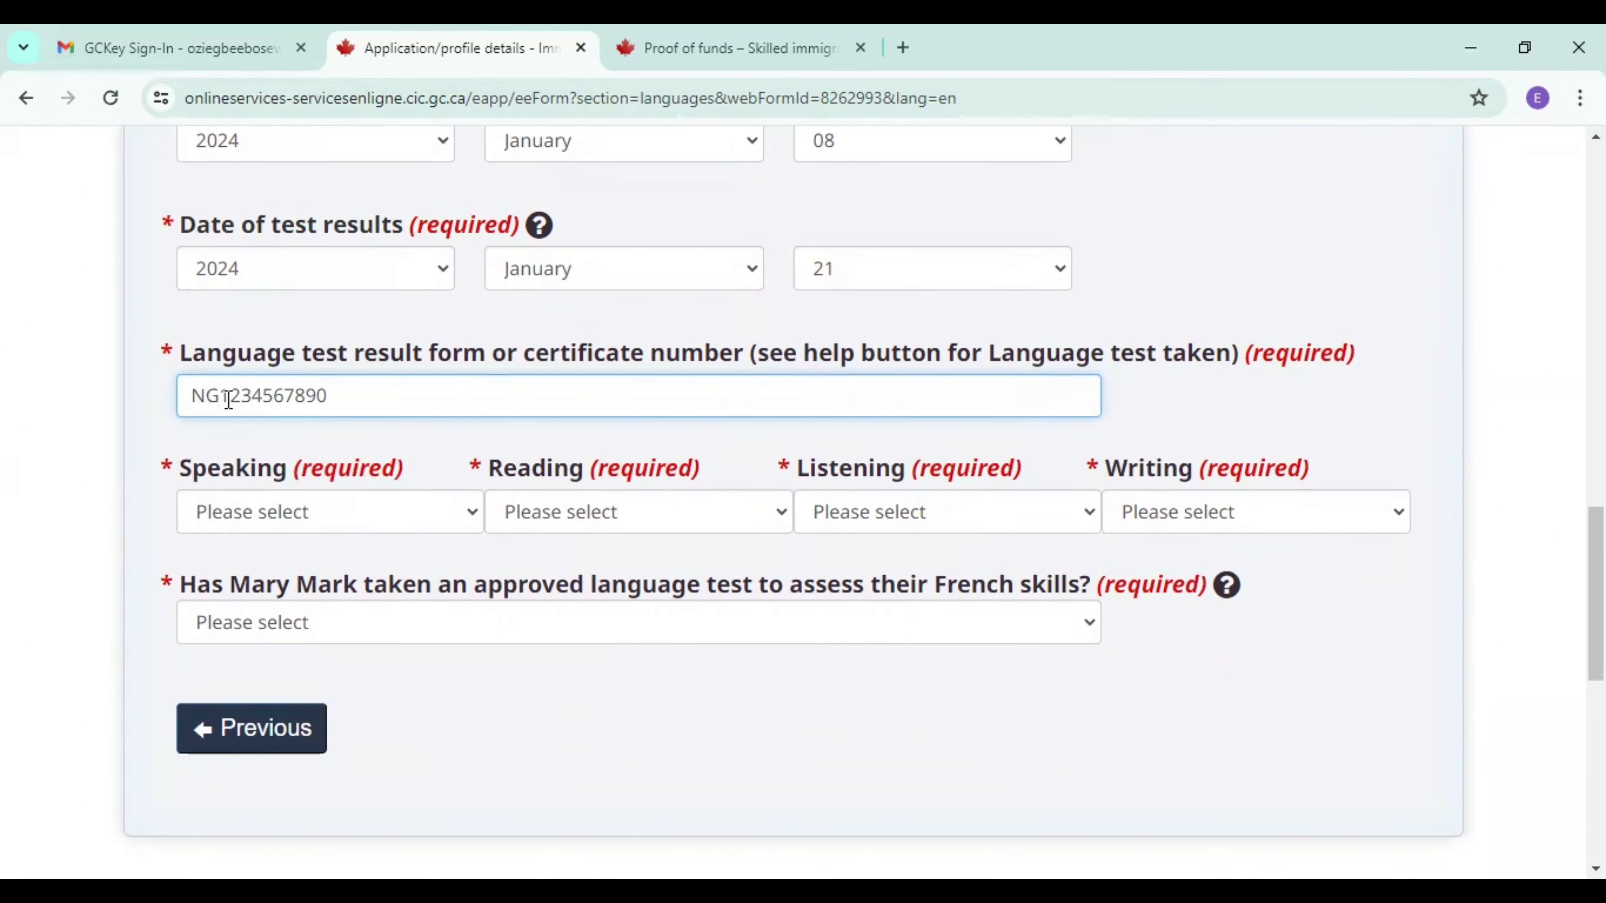
{"action": "type", "text": "s"}
{"action": "key", "text": "BackSpace"}
{"action": "type", "text": "B"}
Set the spouse's Speaking, Reading, Listening and Writing scores to 9 each.
{"action": "left_click", "coordinate": [309, 525]}
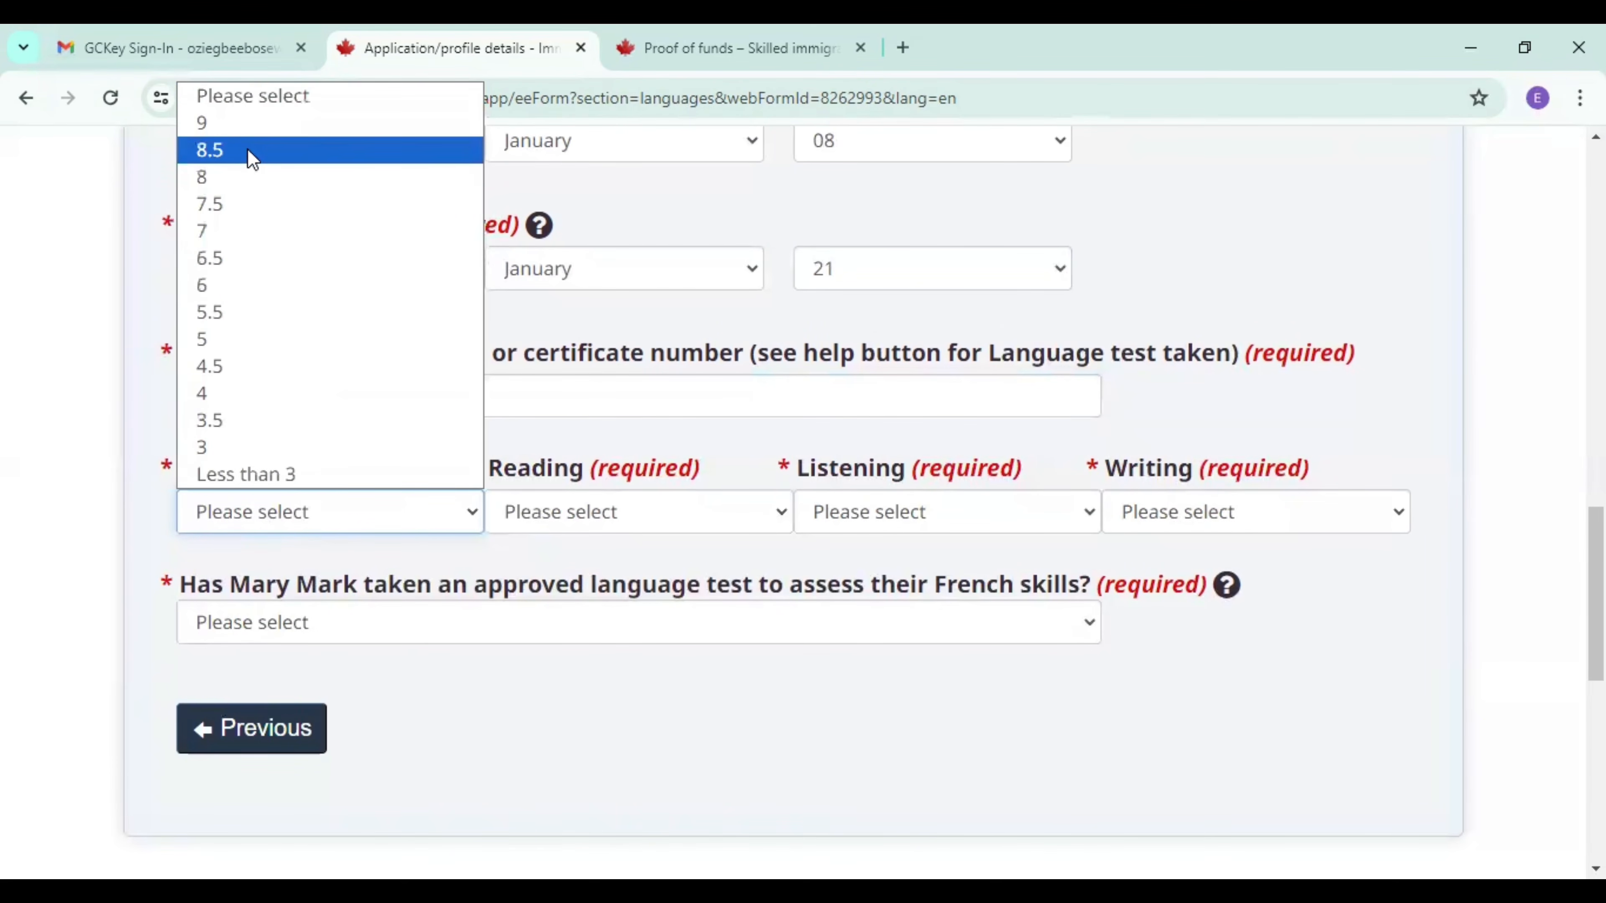
{"action": "left_click", "coordinate": [244, 129]}
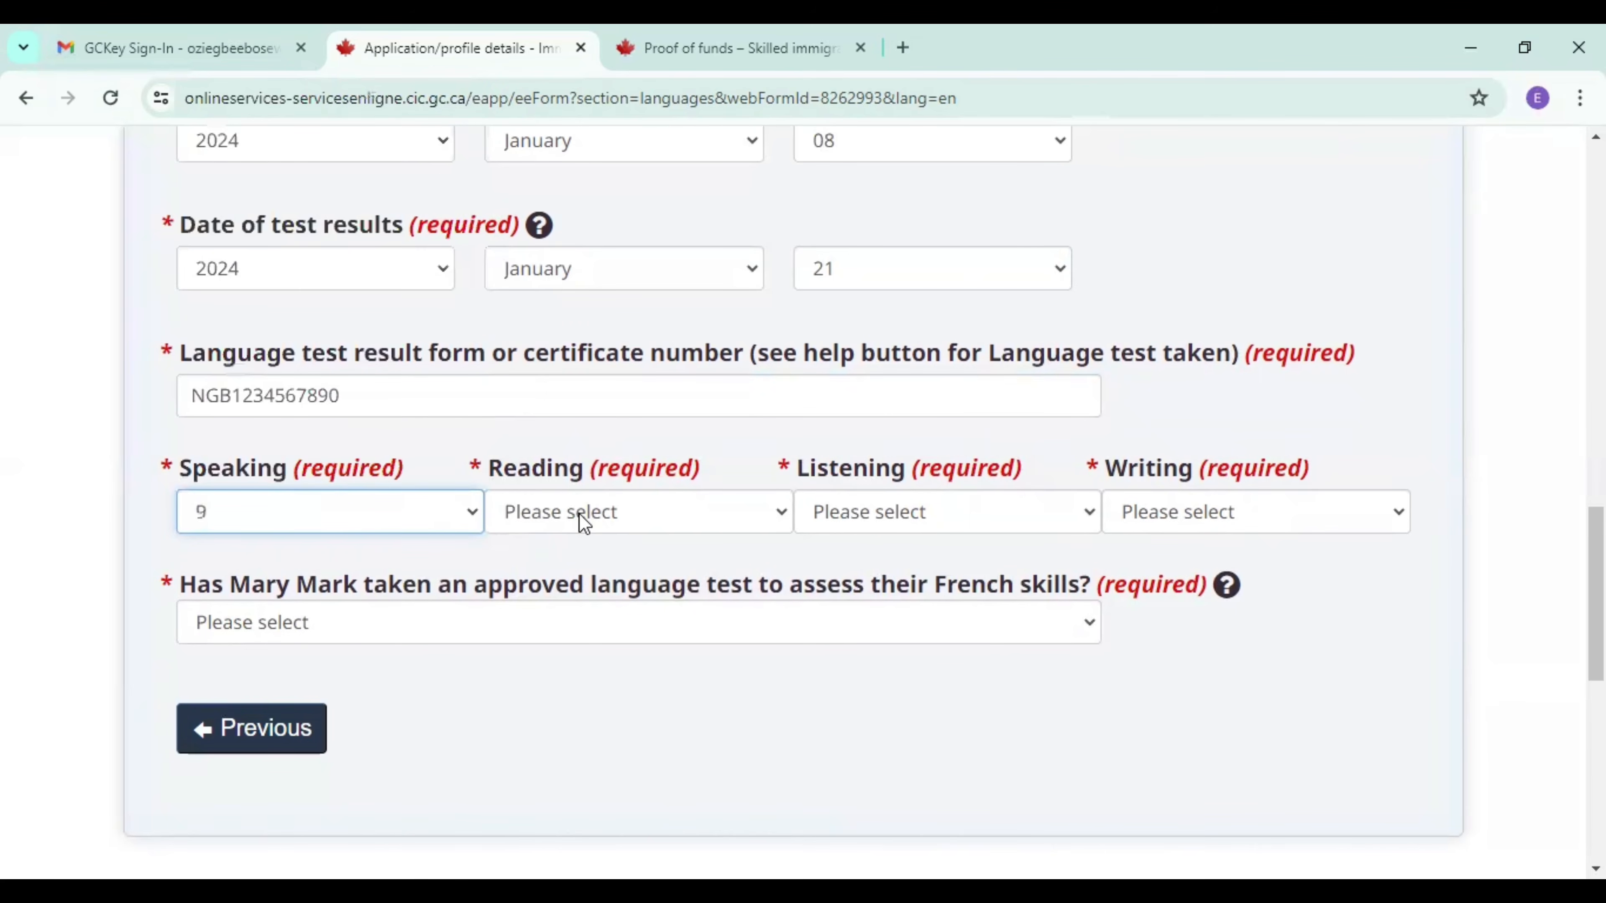
{"action": "left_click", "coordinate": [583, 523]}
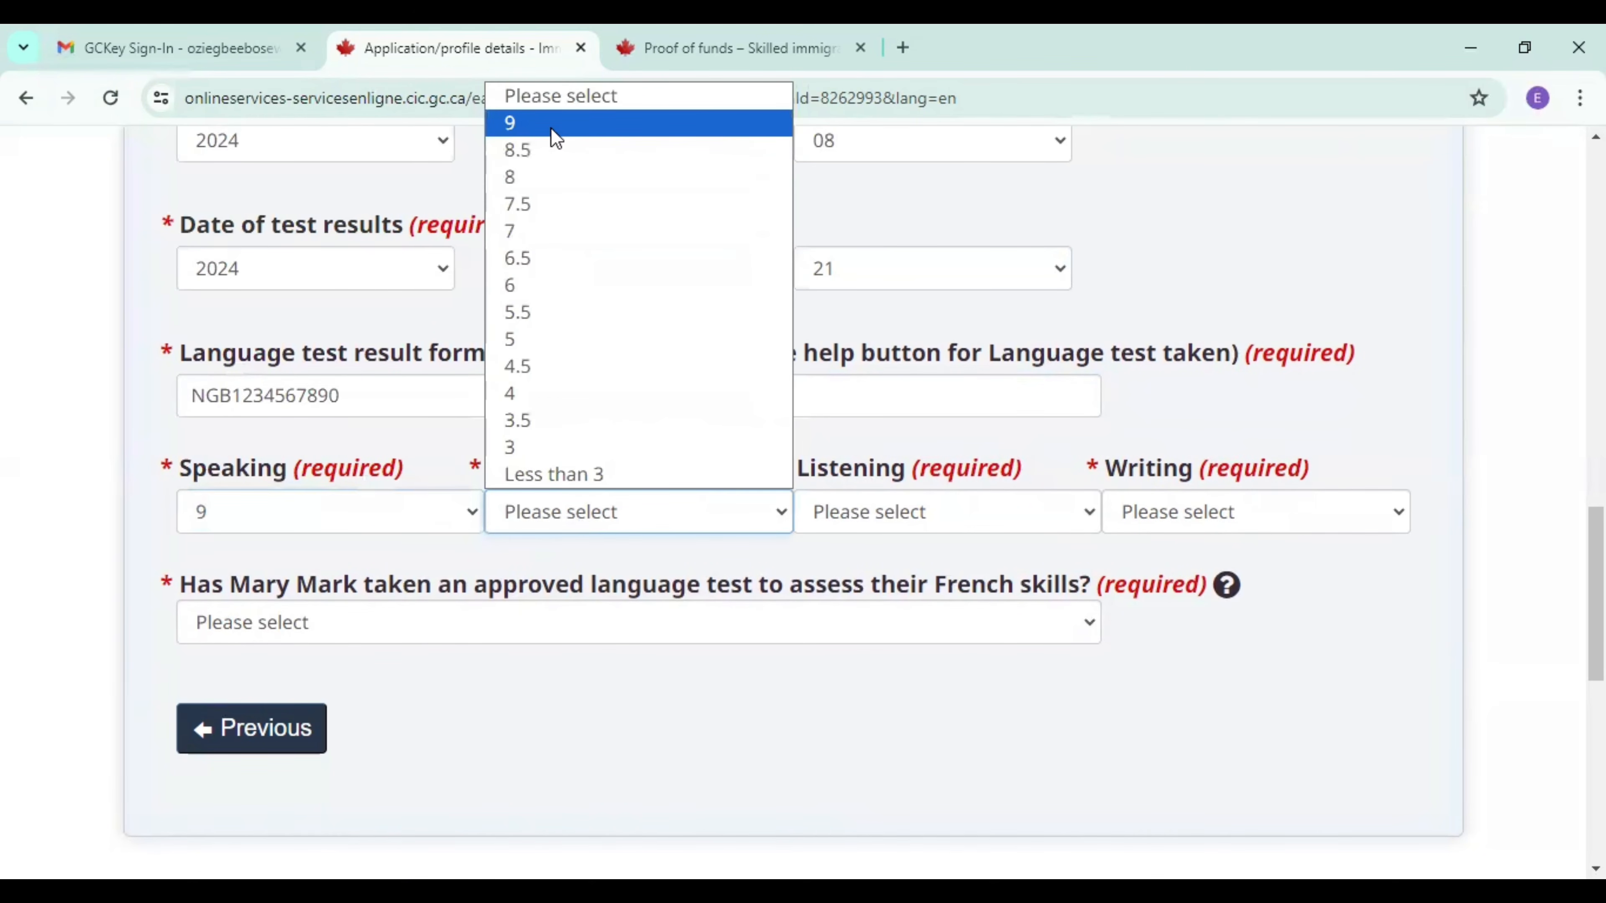
{"action": "left_click", "coordinate": [555, 125]}
{"action": "left_click", "coordinate": [913, 518]}
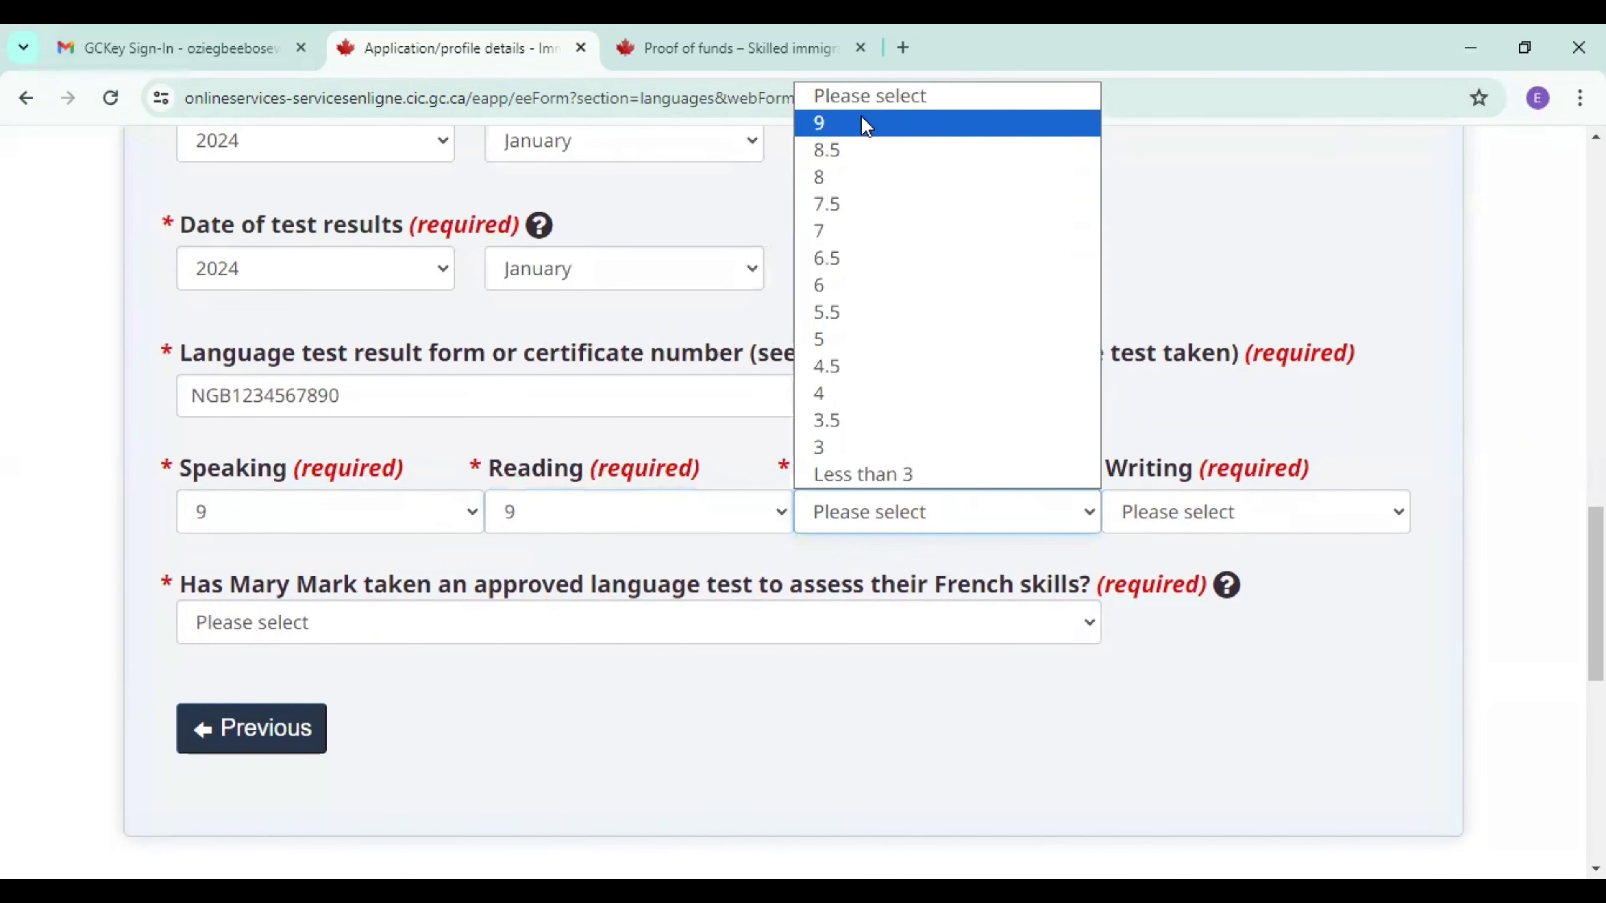
{"action": "left_click", "coordinate": [861, 123]}
{"action": "left_click", "coordinate": [1197, 513]}
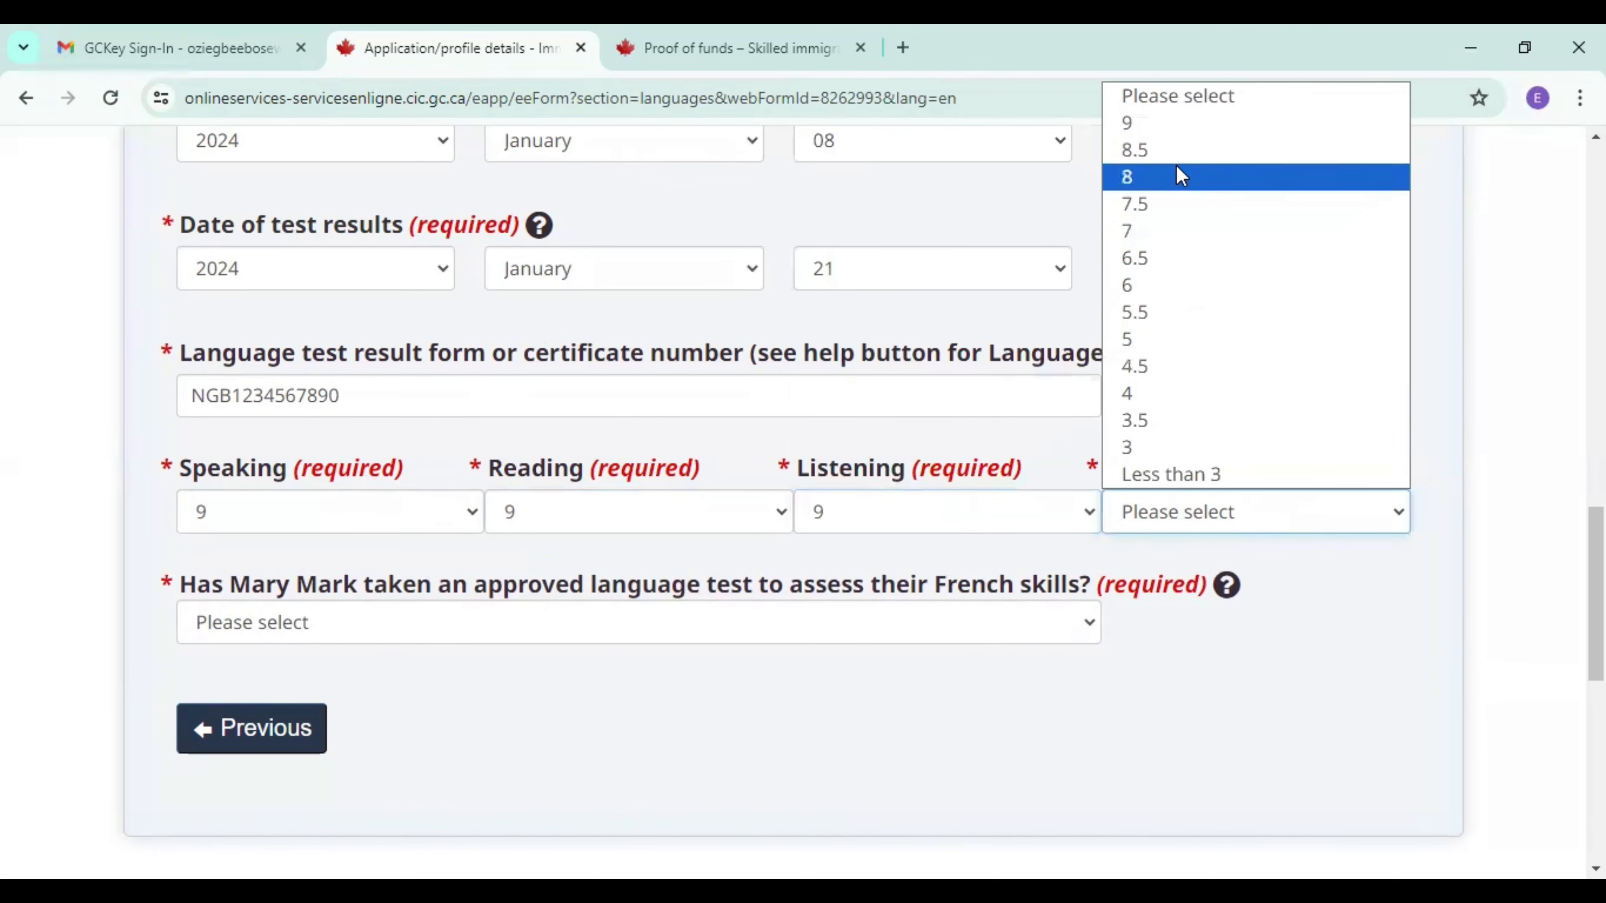
{"action": "left_click", "coordinate": [1171, 127]}
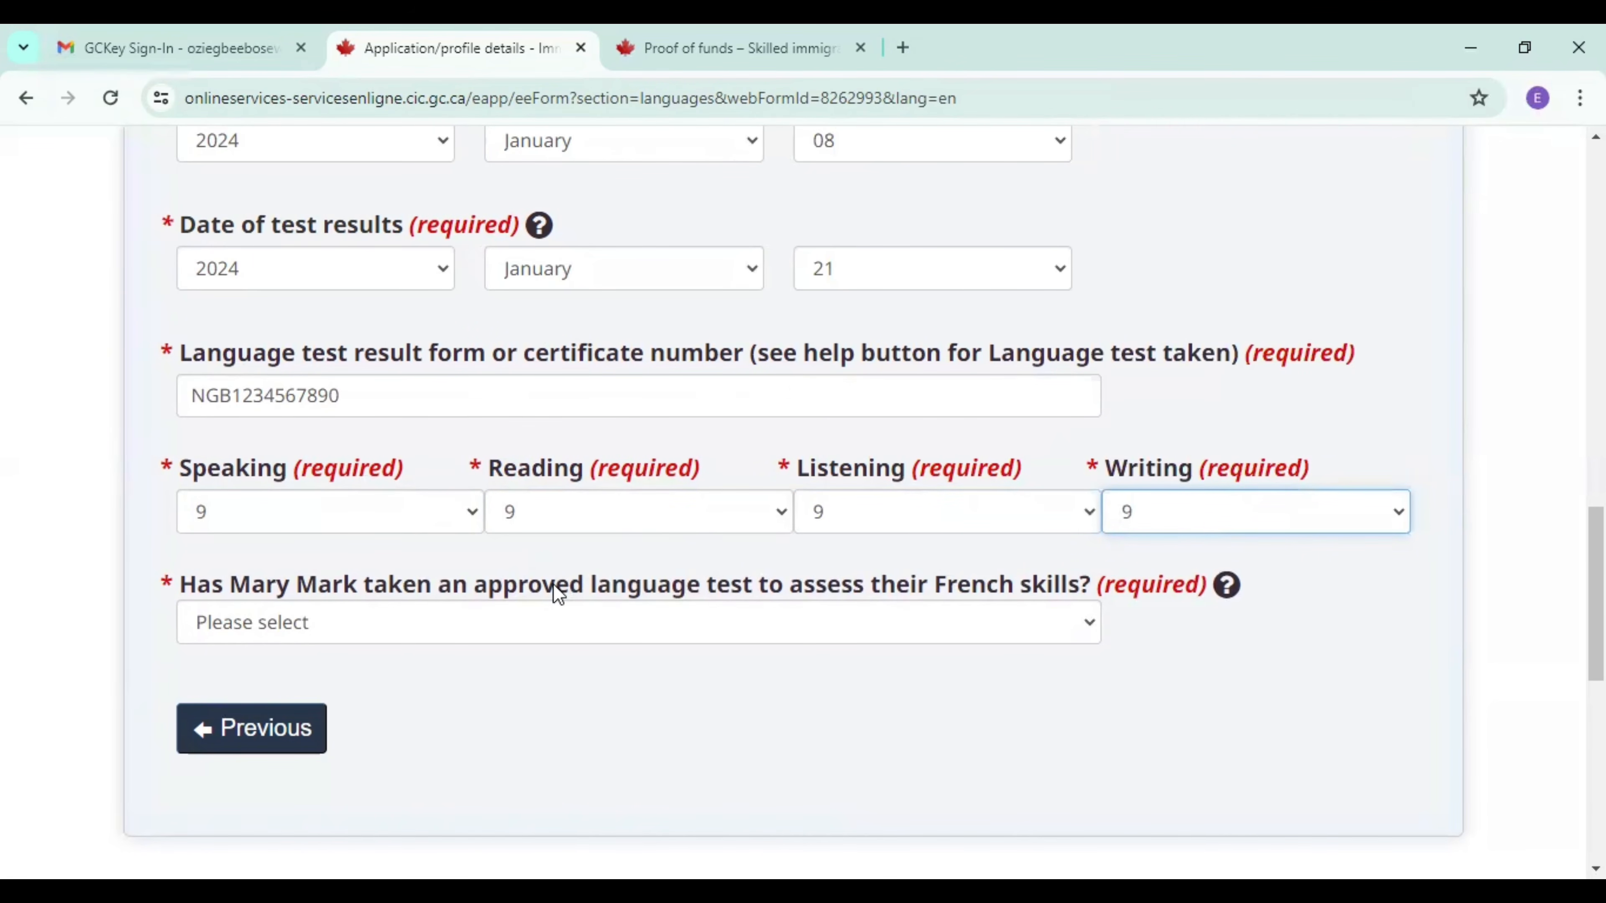
Answer No to the spouse having taken an approved French test, and save and exit the form.
{"action": "left_click", "coordinate": [540, 628]}
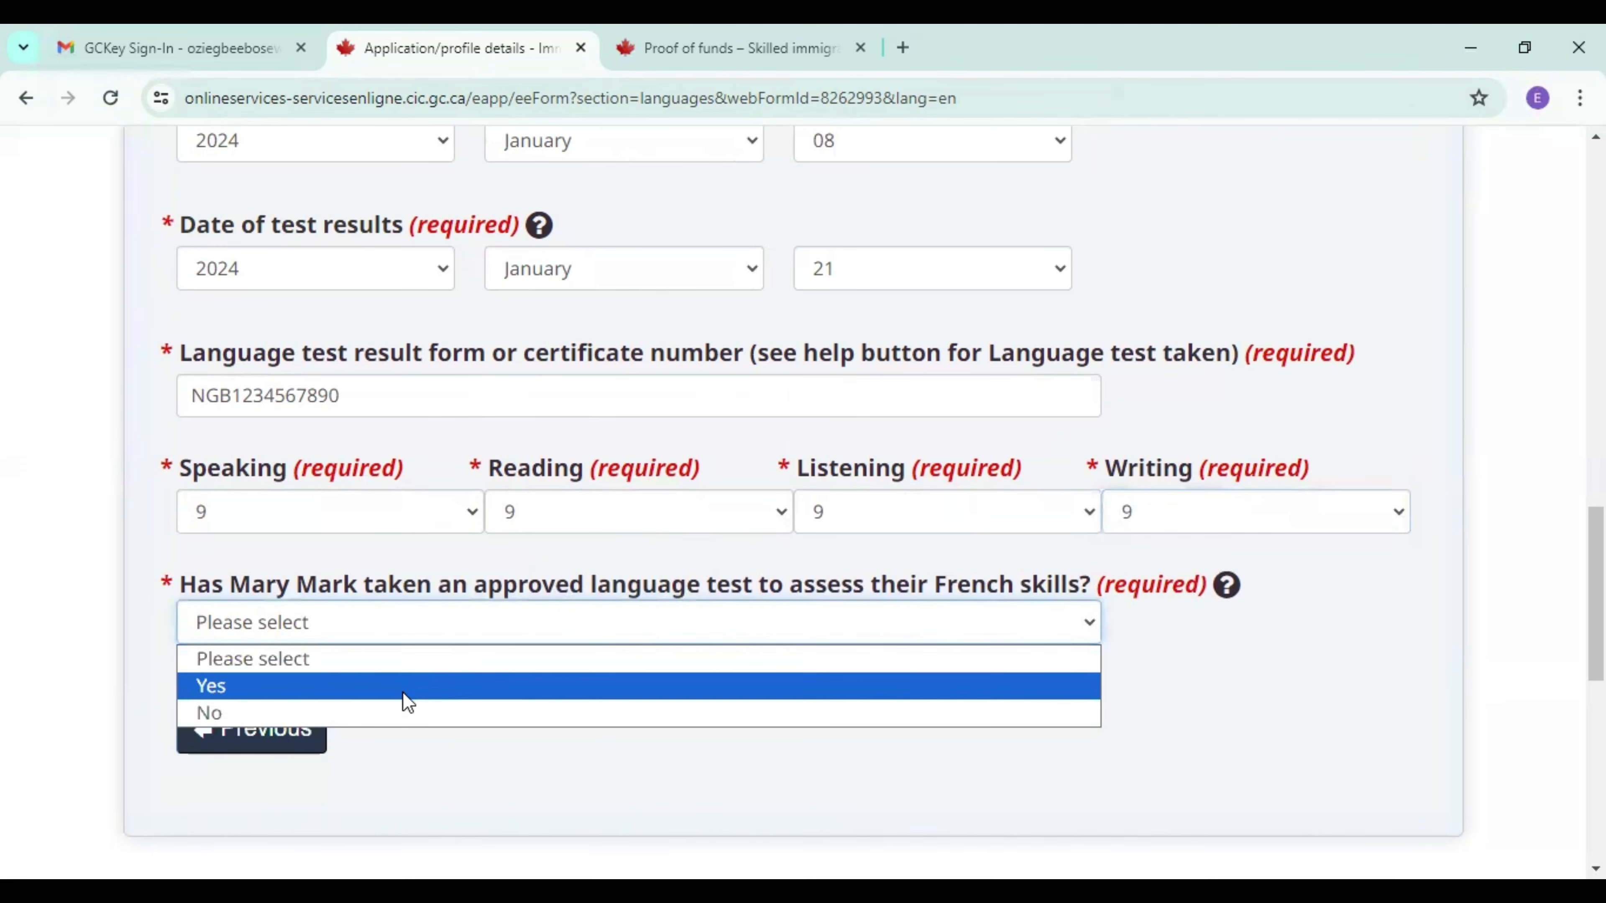
{"action": "left_click", "coordinate": [393, 713]}
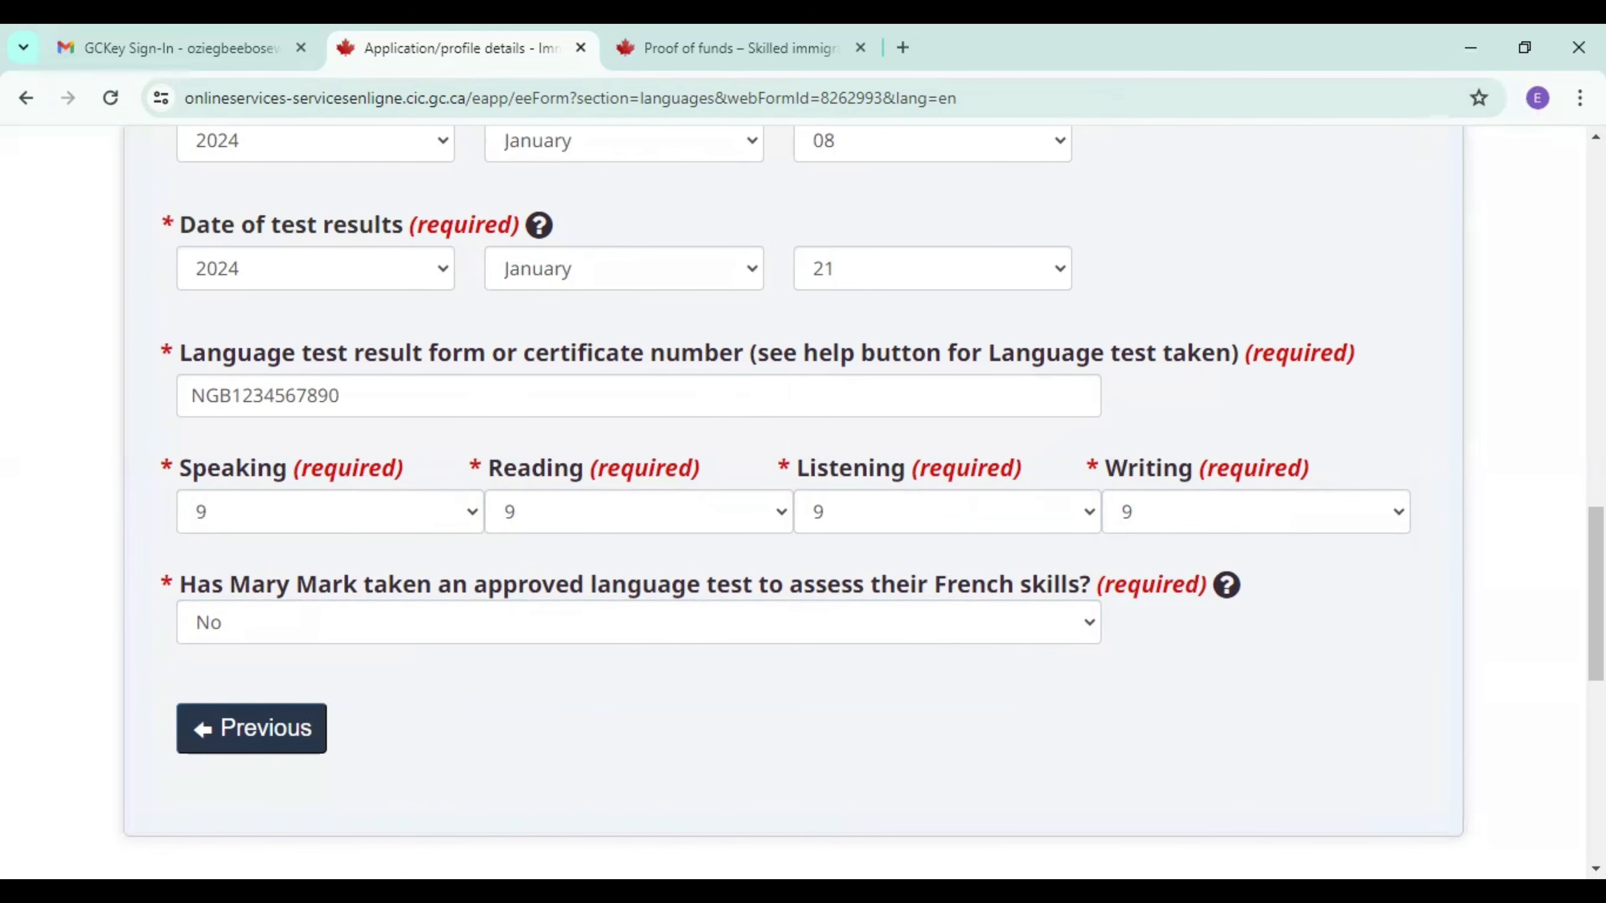
{"action": "scroll", "coordinate": [189, 695], "scroll_direction": "down", "scroll_amount": 3}
{"action": "left_click", "coordinate": [179, 690]}
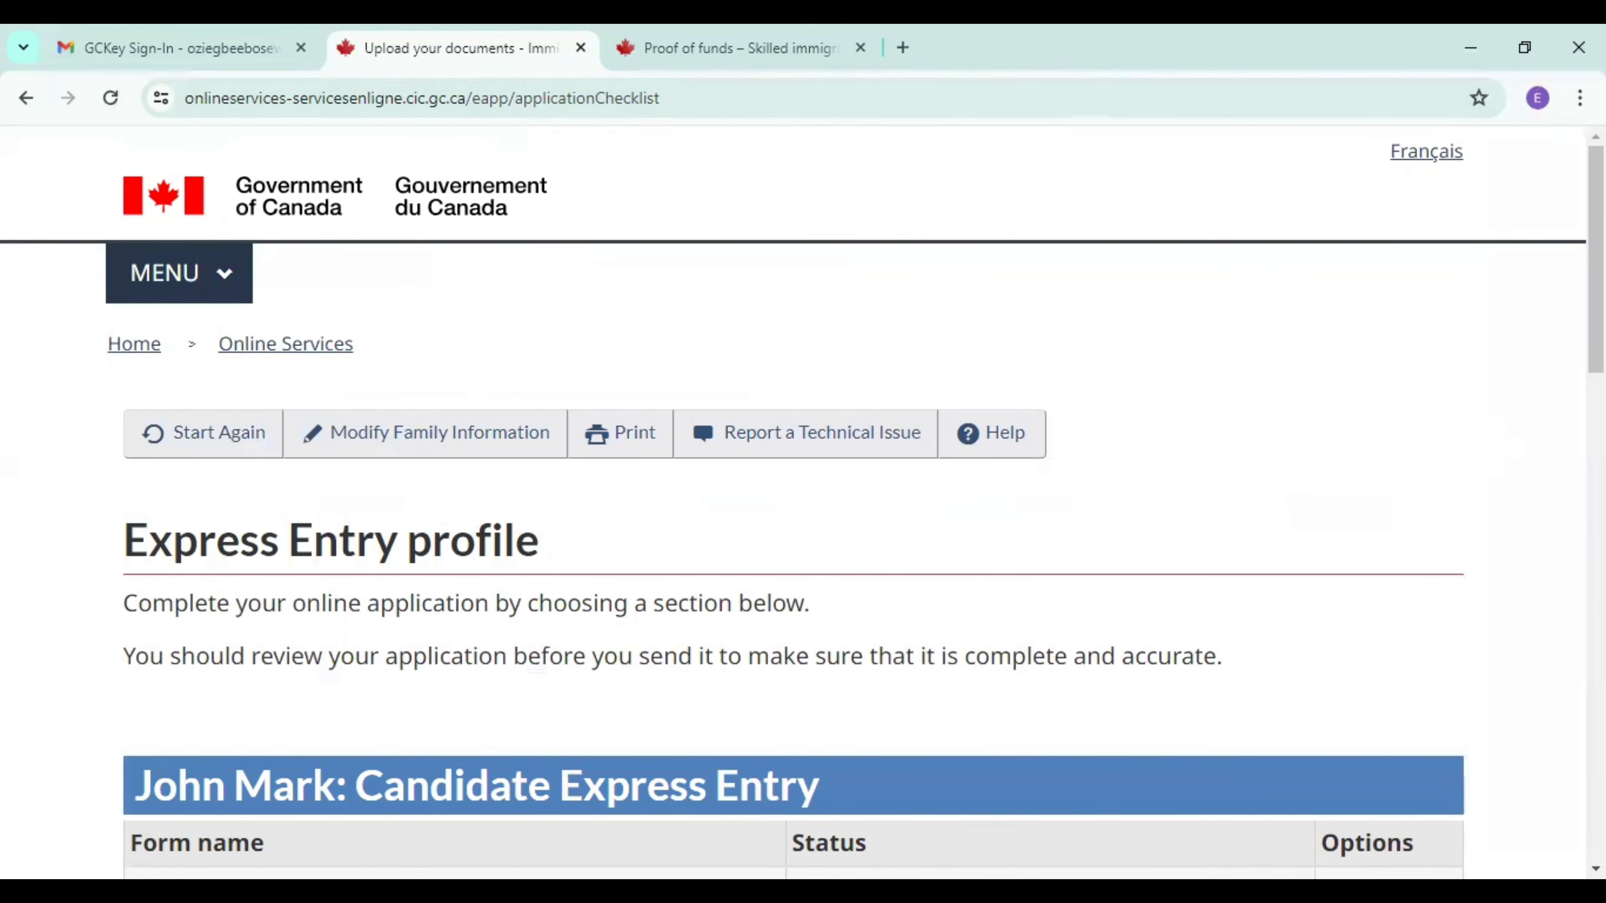
Start the spouse's Work history form and go to the question about having any work history.
{"action": "scroll", "coordinate": [1304, 597], "scroll_direction": "down", "scroll_amount": 12}
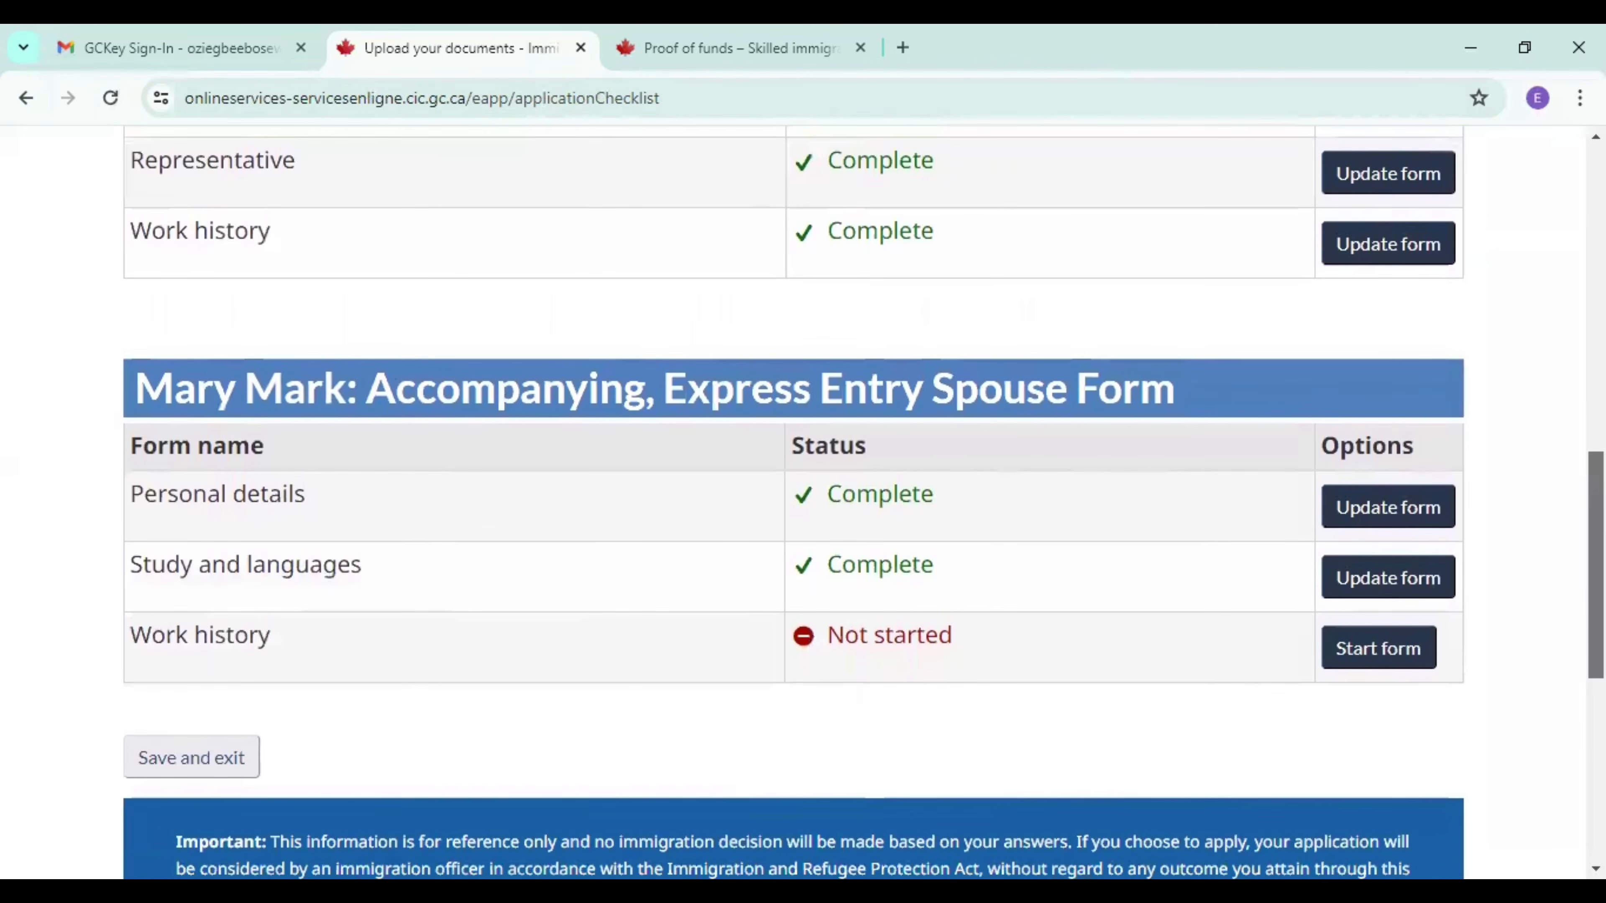
{"action": "left_click", "coordinate": [1380, 649]}
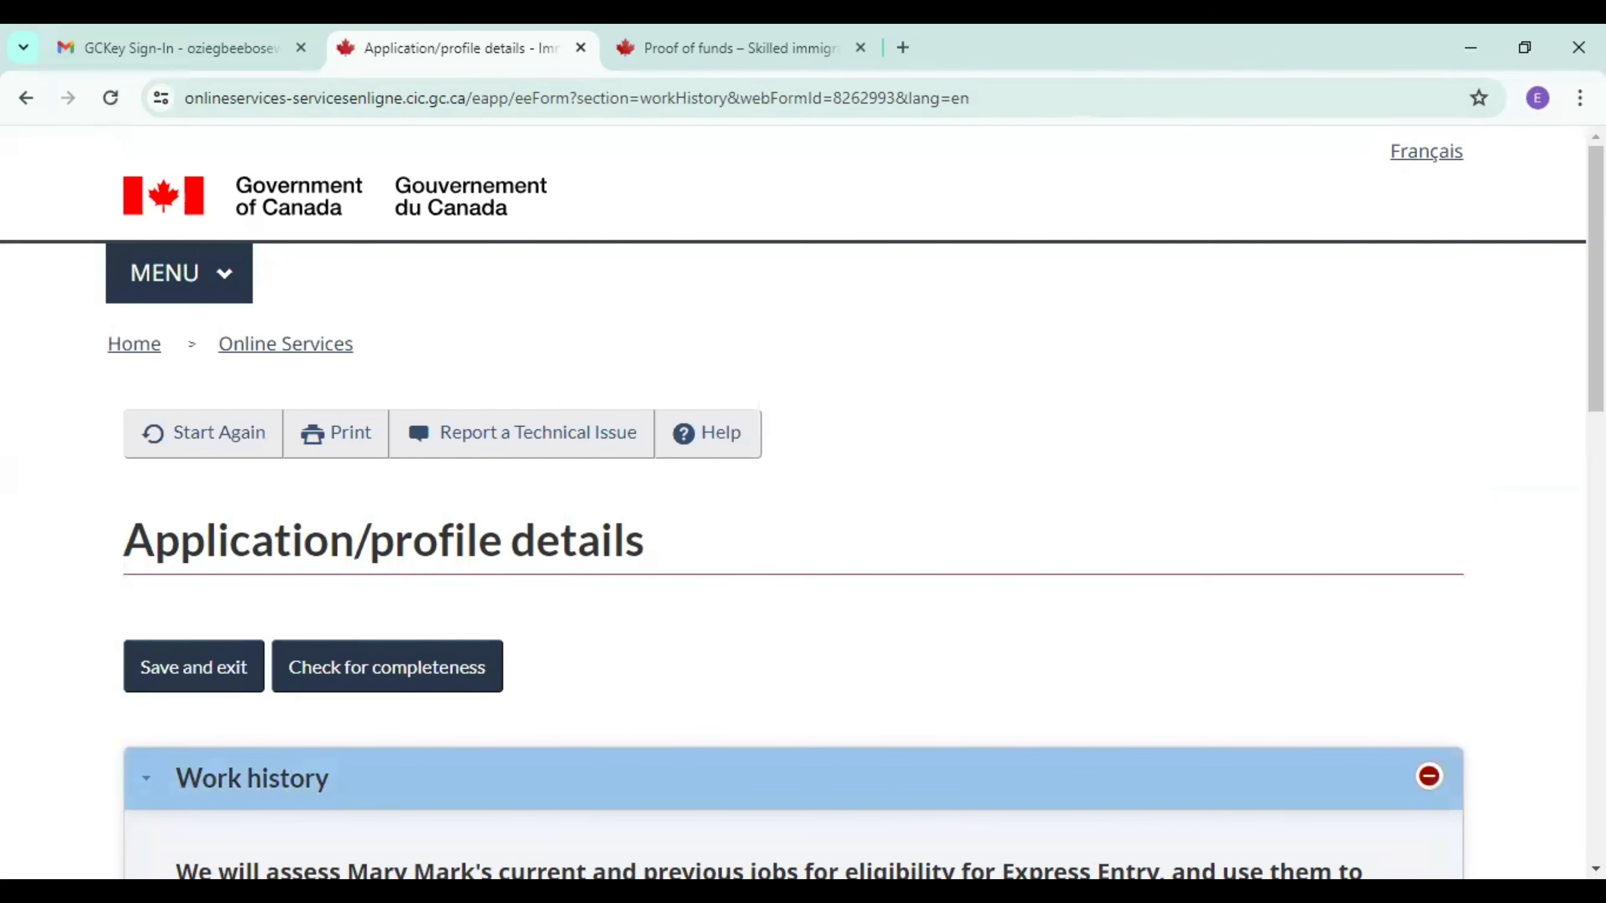
{"action": "scroll", "coordinate": [810, 590], "scroll_direction": "down", "scroll_amount": 10}
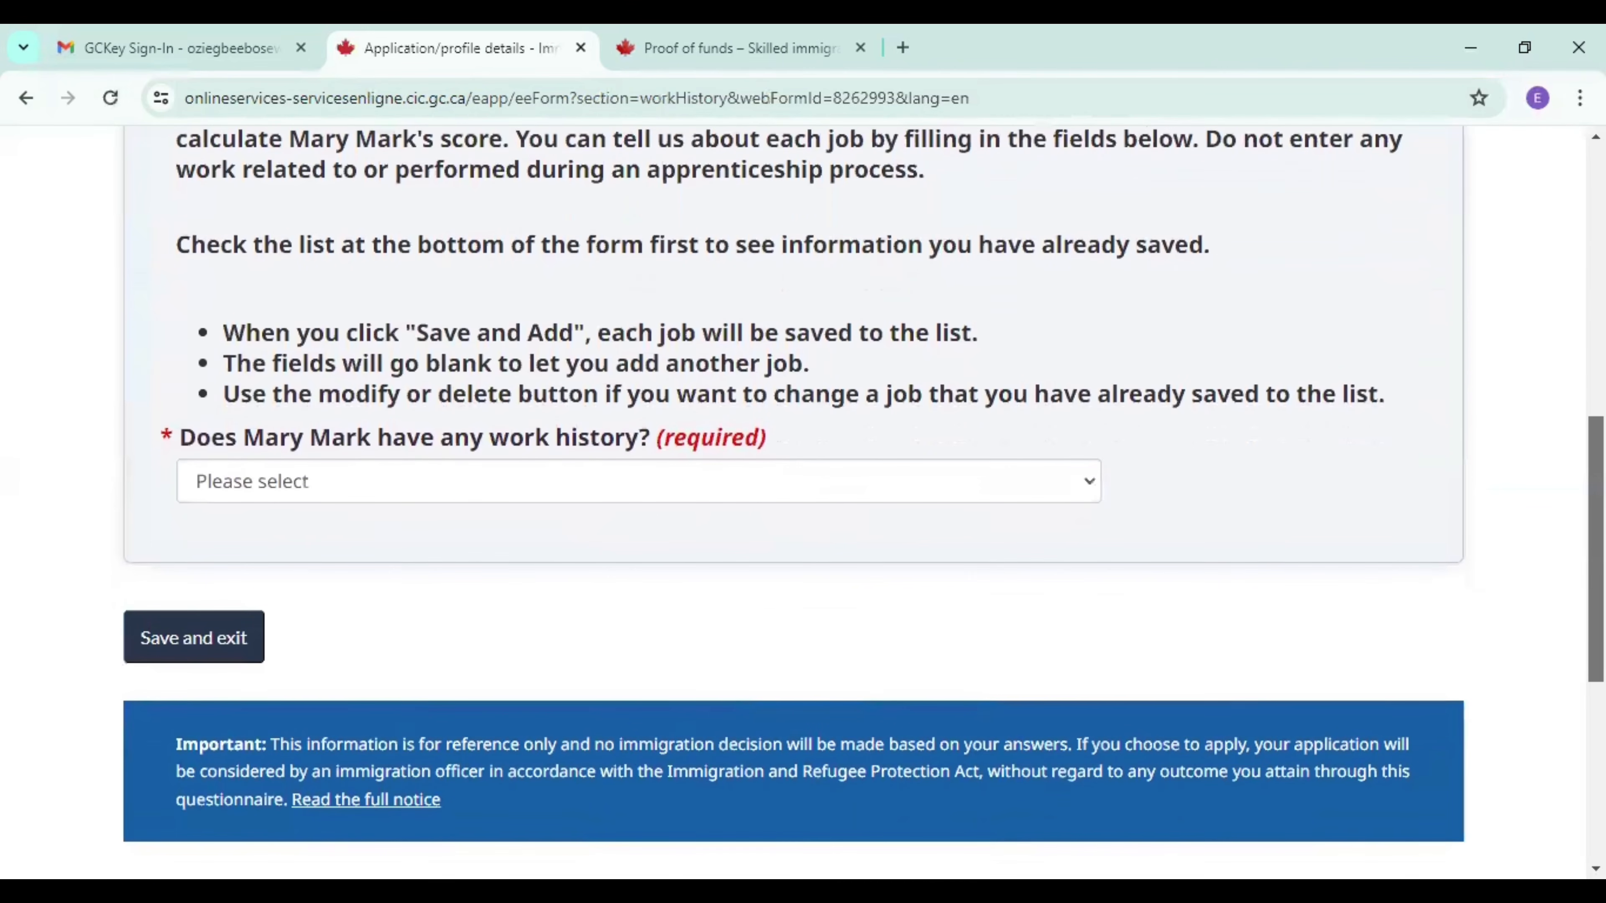
Answer Yes to the spouse having work history, set the job's start to December 2014, and mark it as the current job.
{"action": "left_click", "coordinate": [646, 494]}
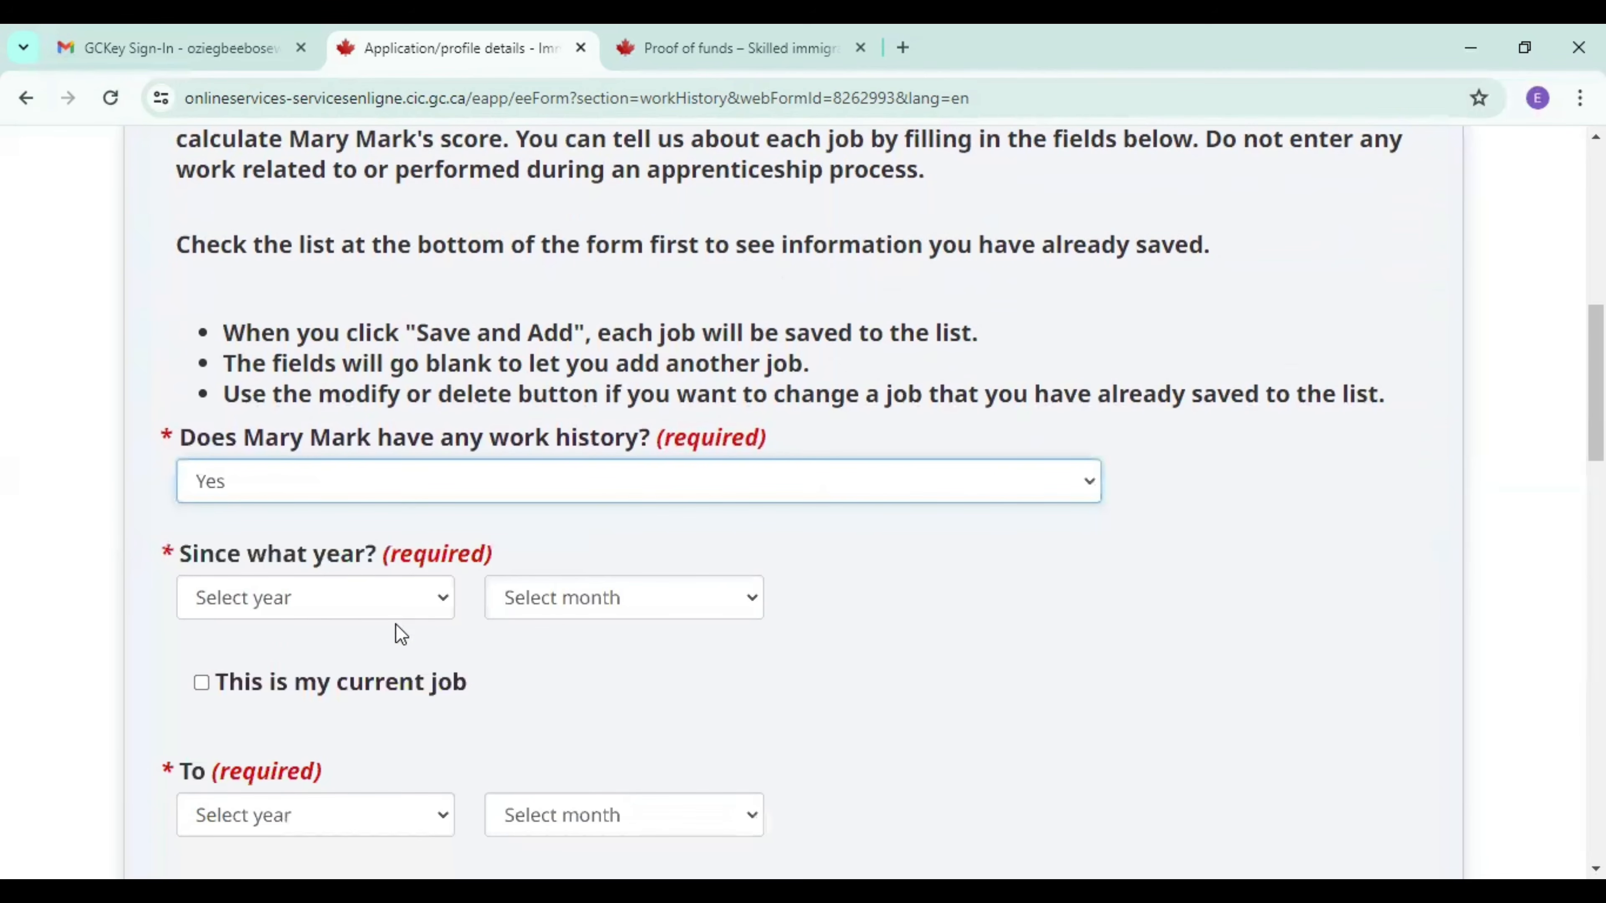
{"action": "left_click", "coordinate": [341, 603]}
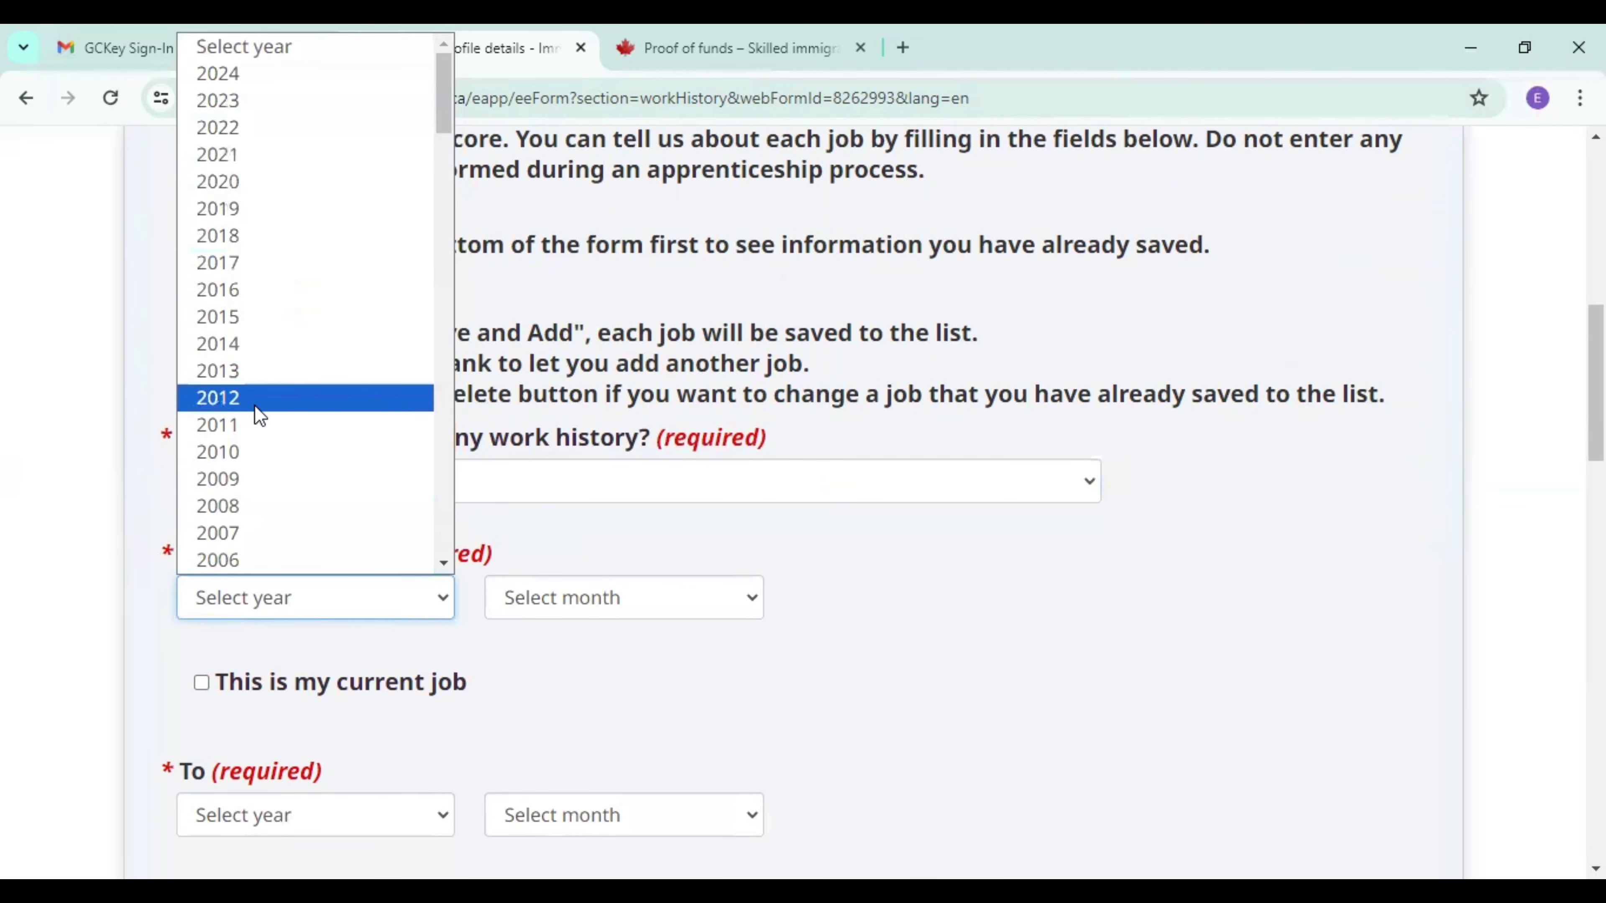
{"action": "left_click", "coordinate": [253, 358]}
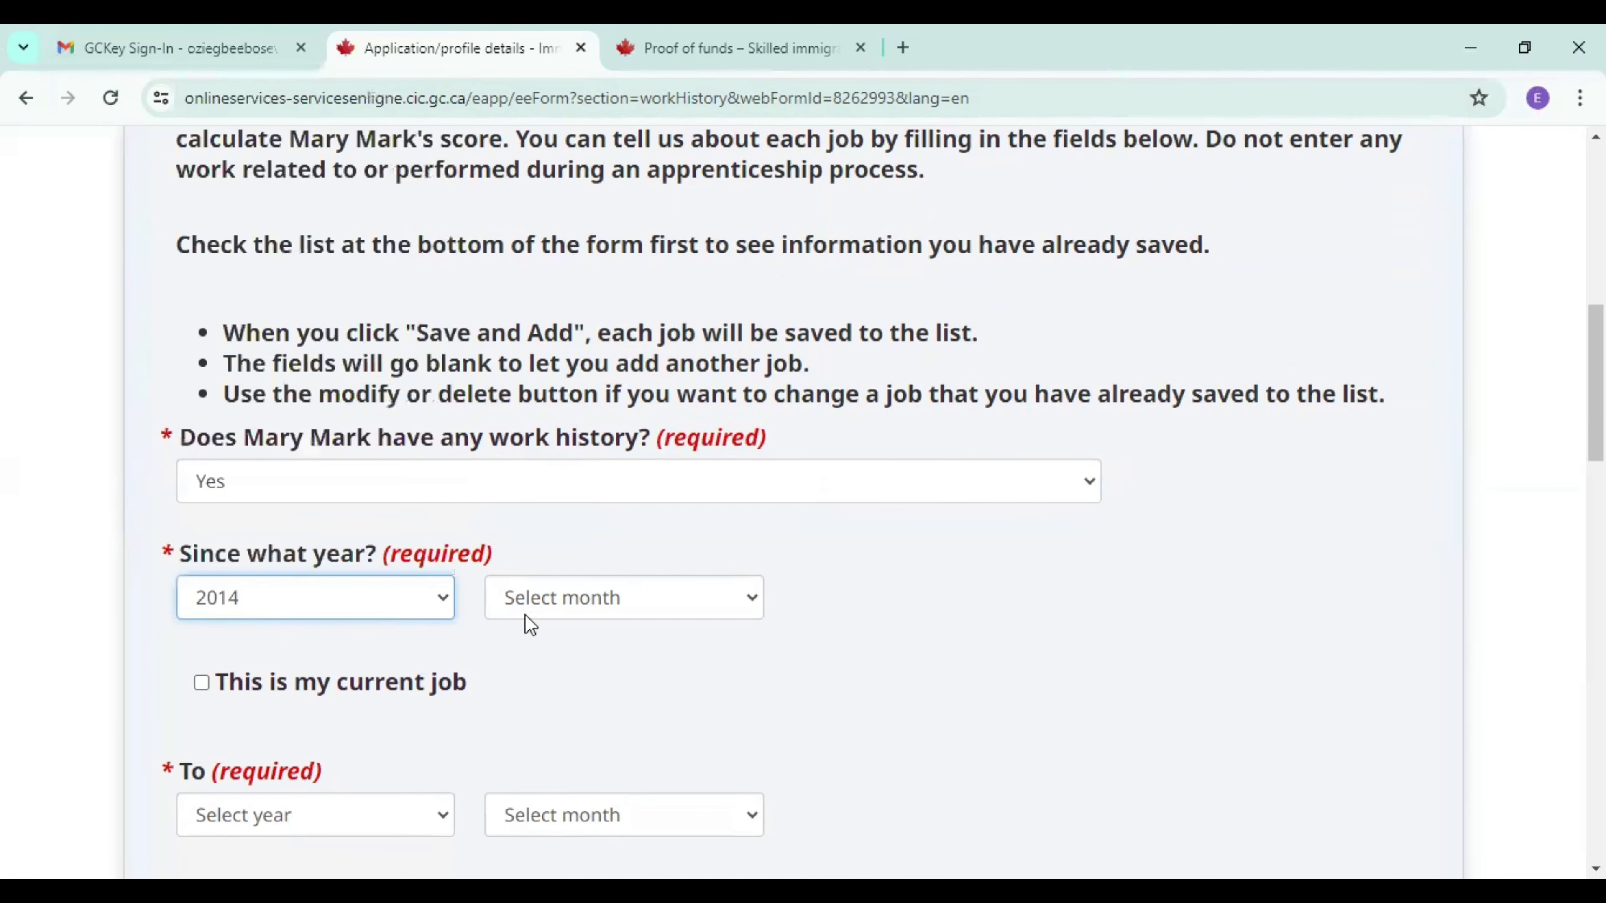
{"action": "left_click", "coordinate": [524, 613]}
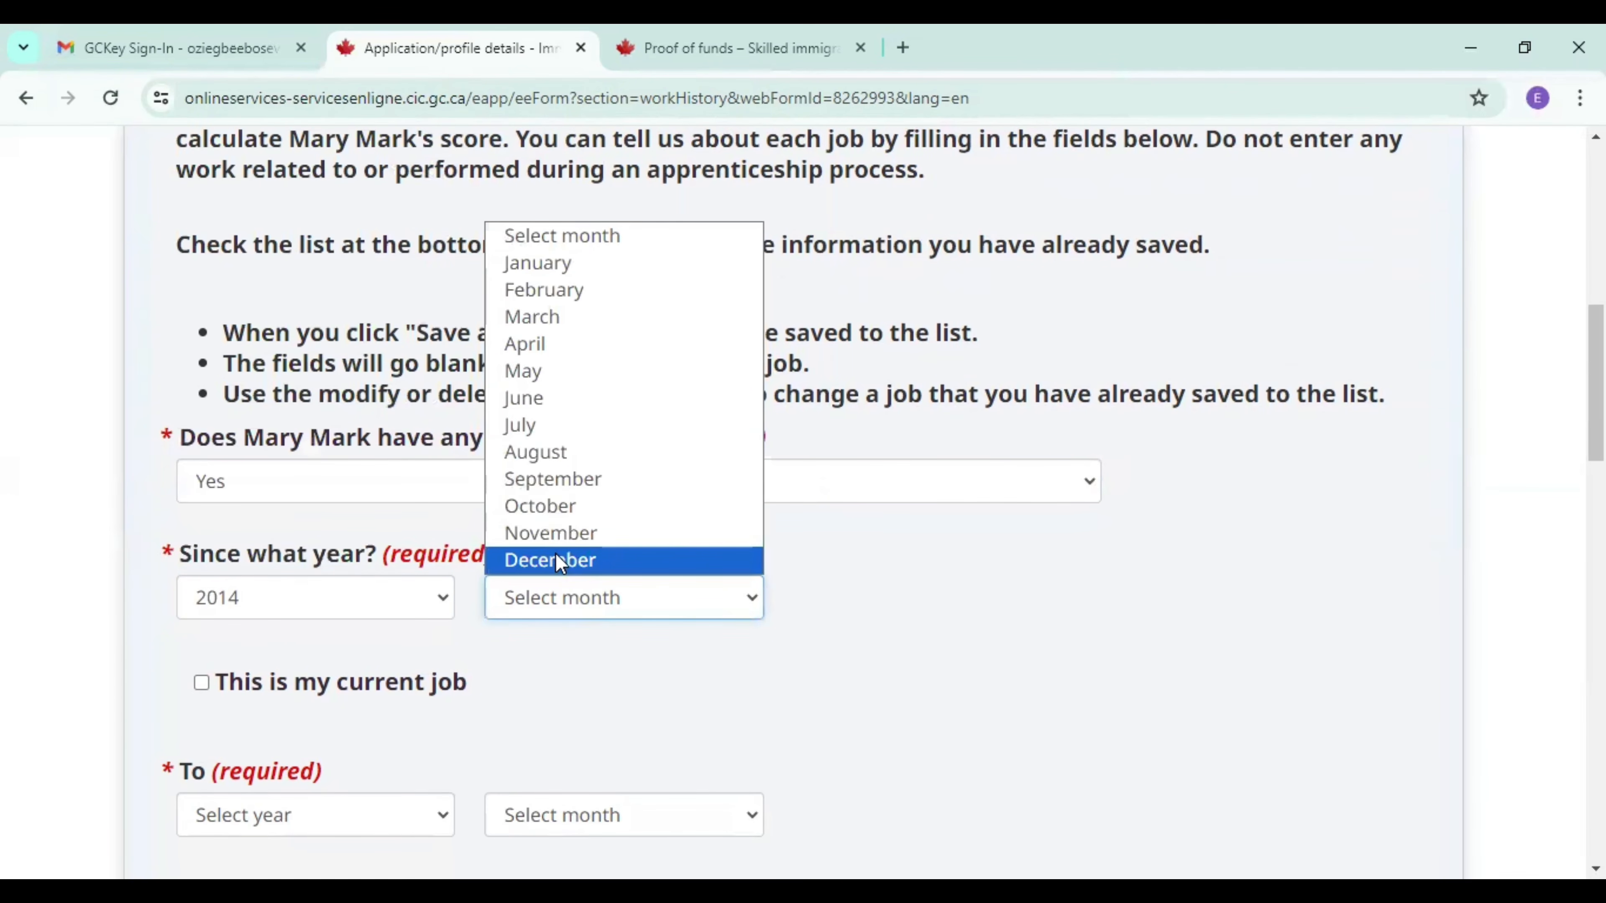
{"action": "left_click", "coordinate": [556, 562]}
{"action": "scroll", "coordinate": [689, 516], "scroll_direction": "down", "scroll_amount": 5}
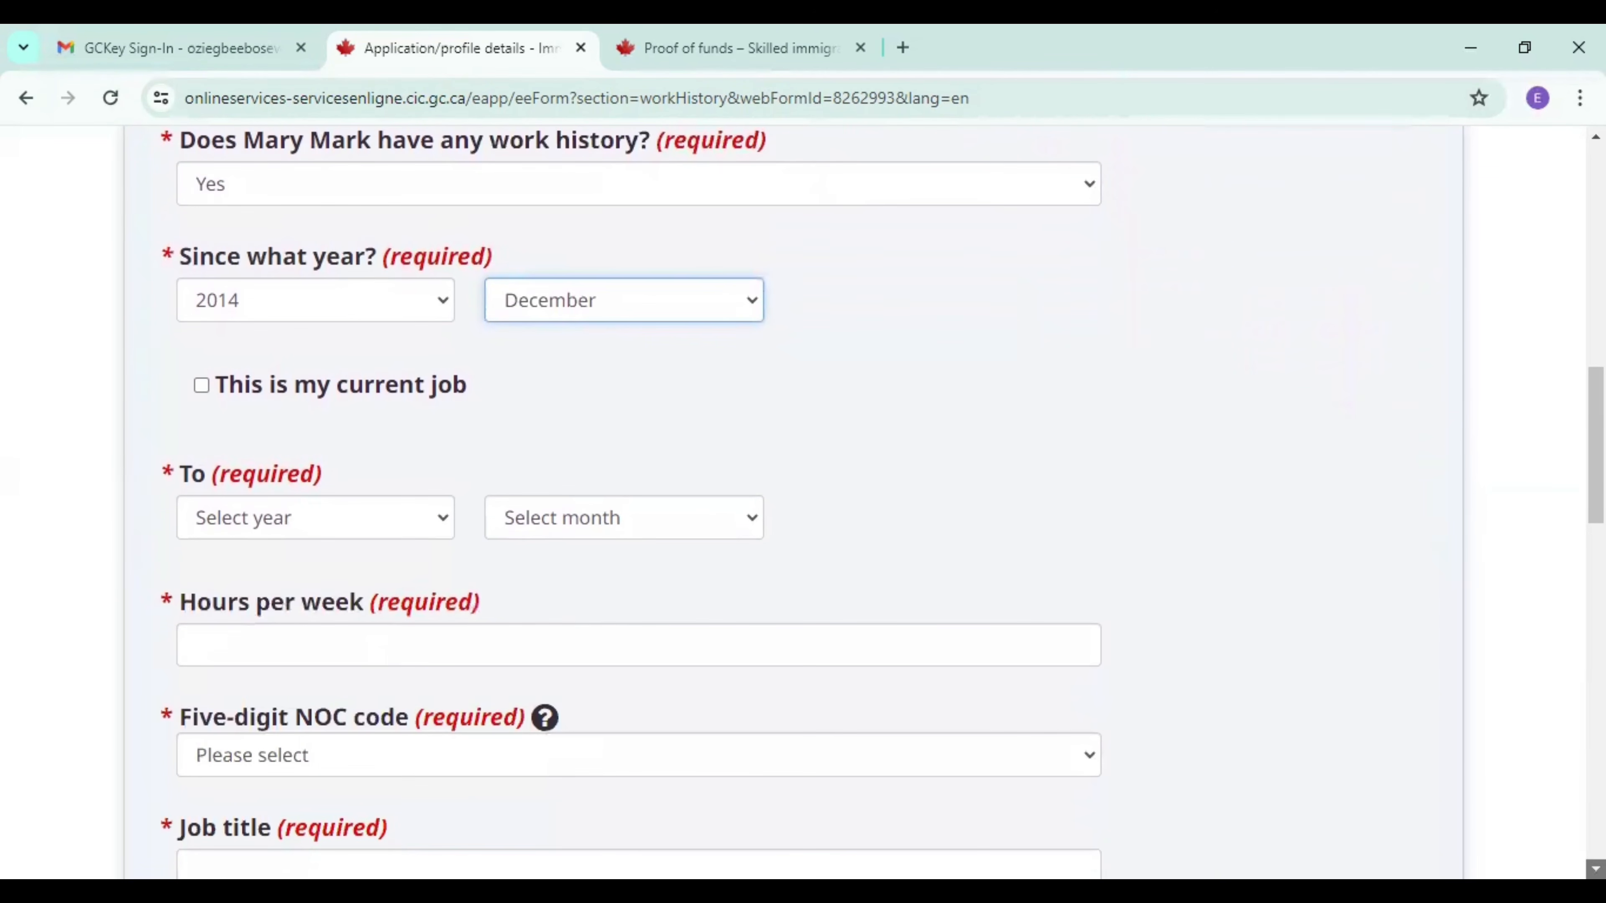
{"action": "left_click", "coordinate": [201, 386]}
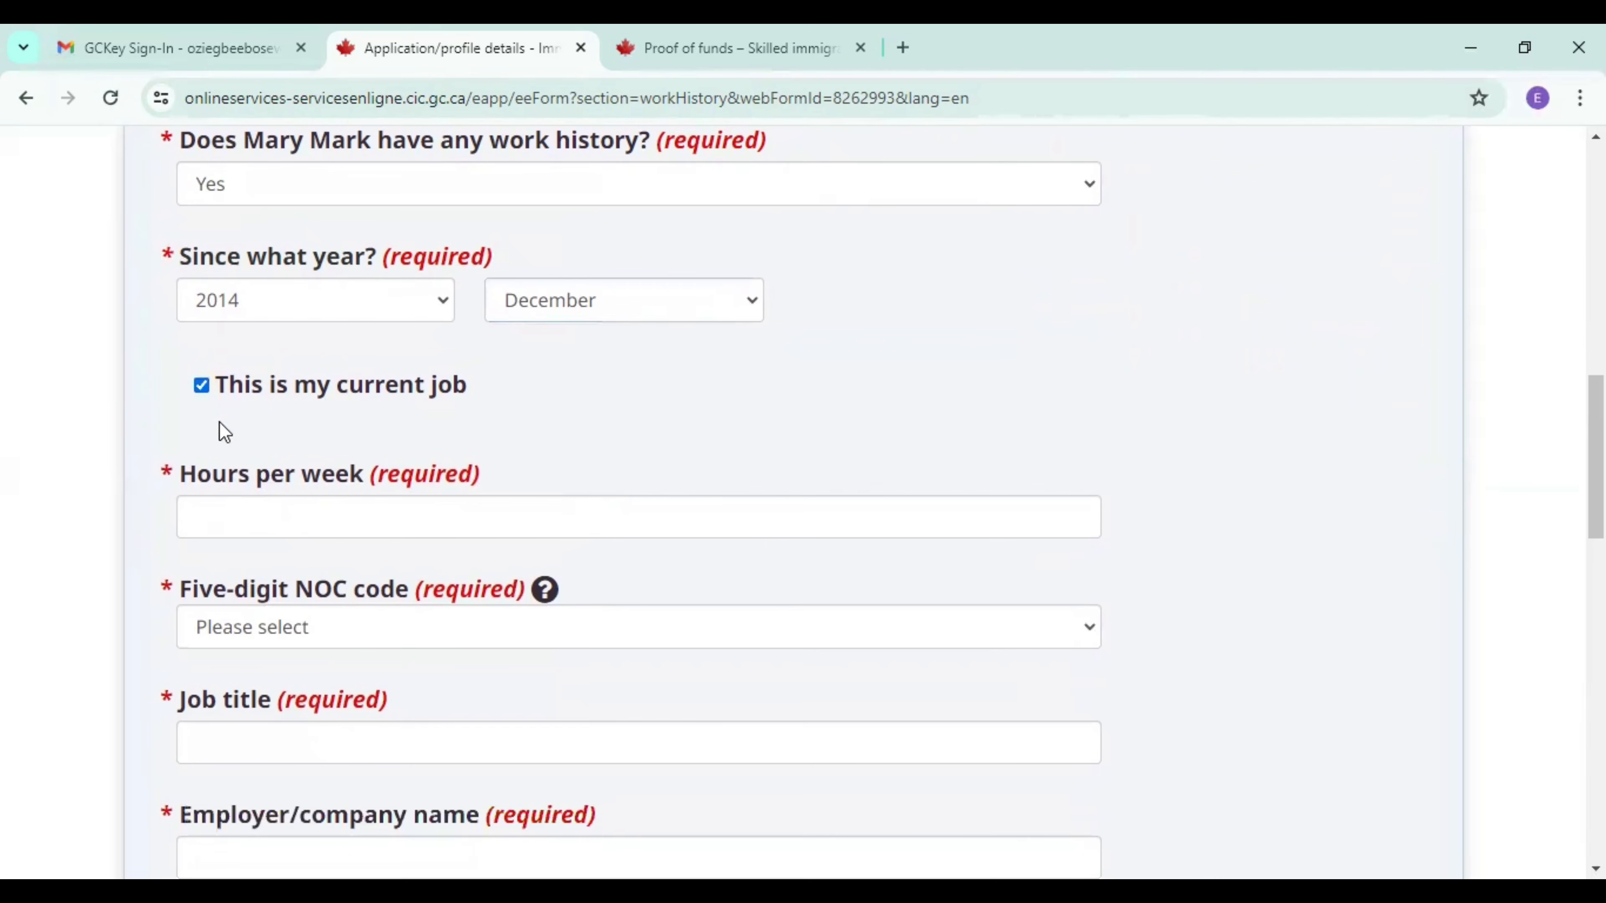
Set the spouse's job to 40 hours per week with NOC code 30010 - Managers in health care.
{"action": "left_click", "coordinate": [238, 513]}
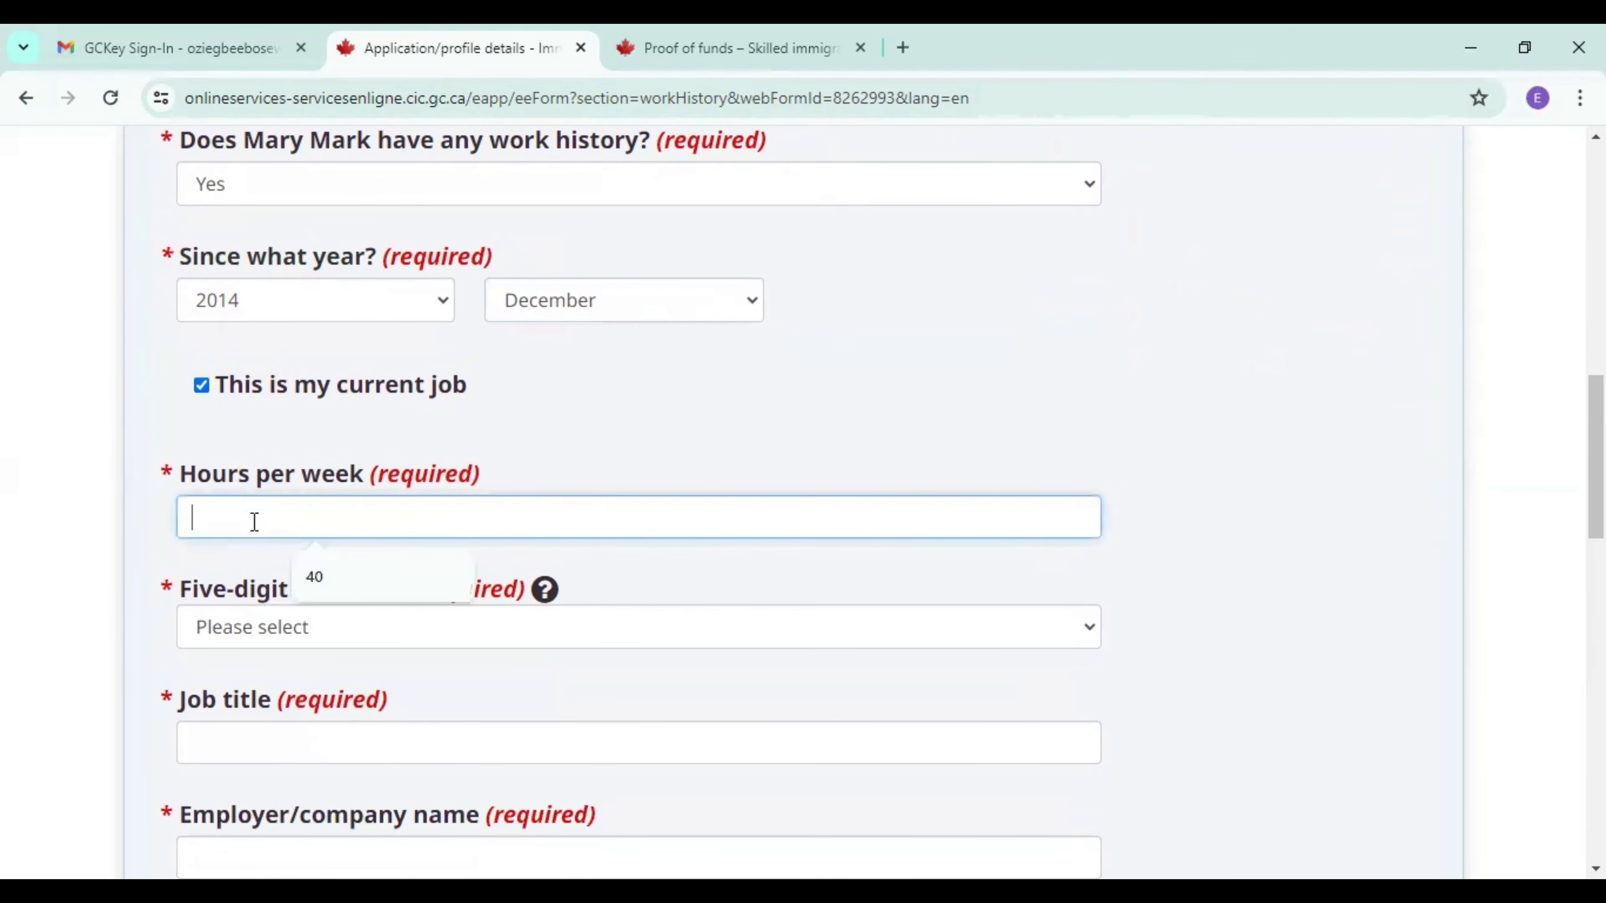
{"action": "left_click", "coordinate": [331, 577]}
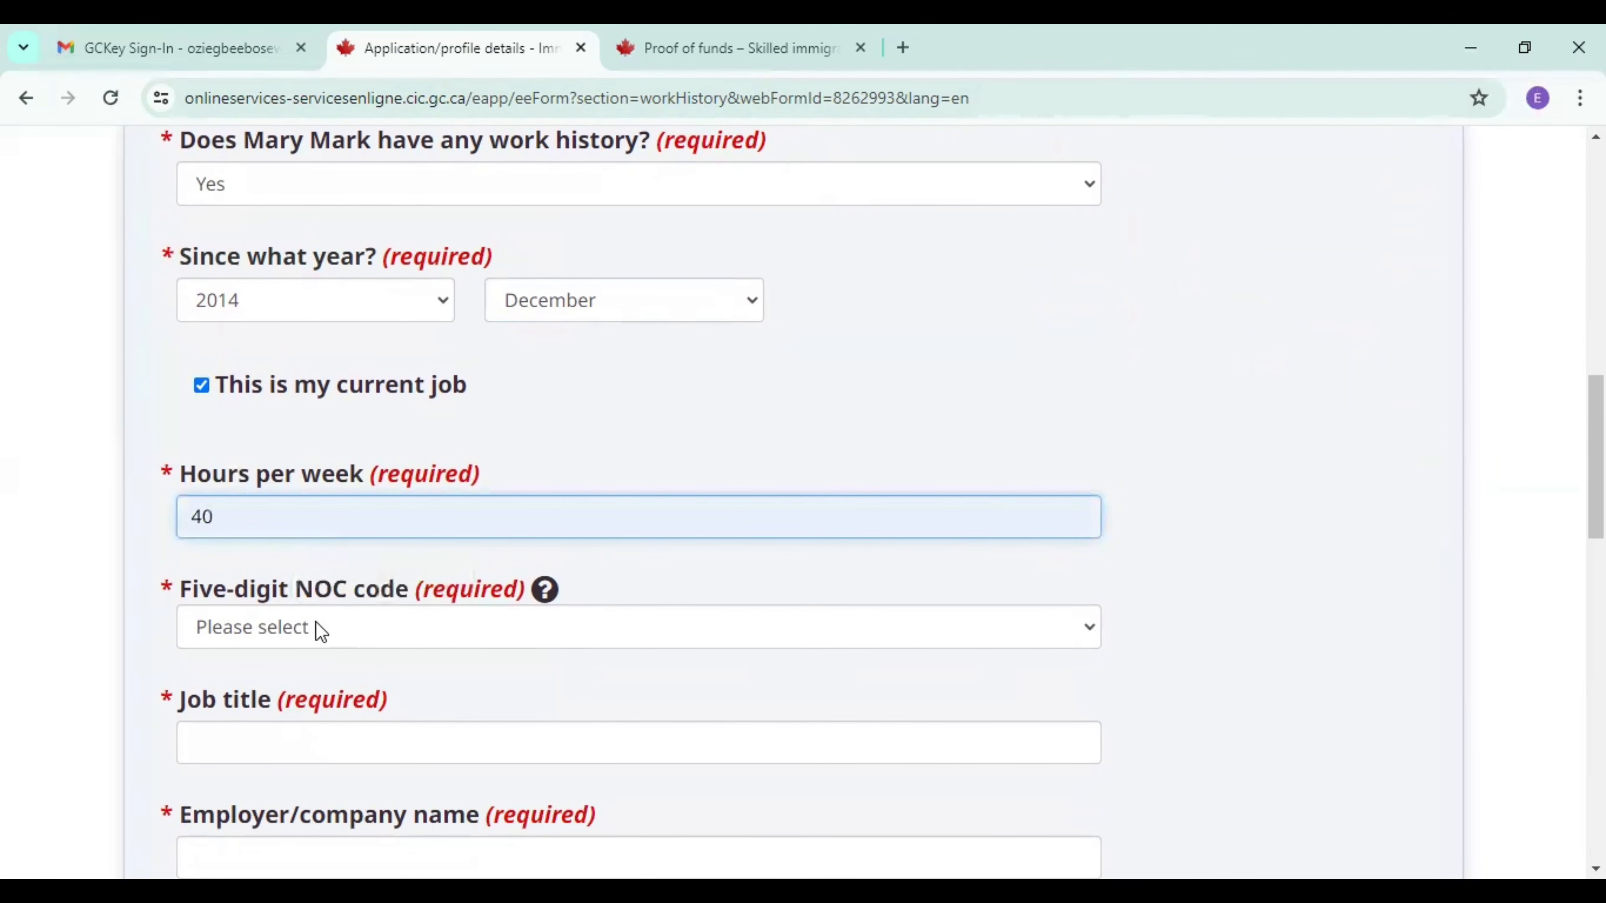
{"action": "left_click", "coordinate": [315, 621]}
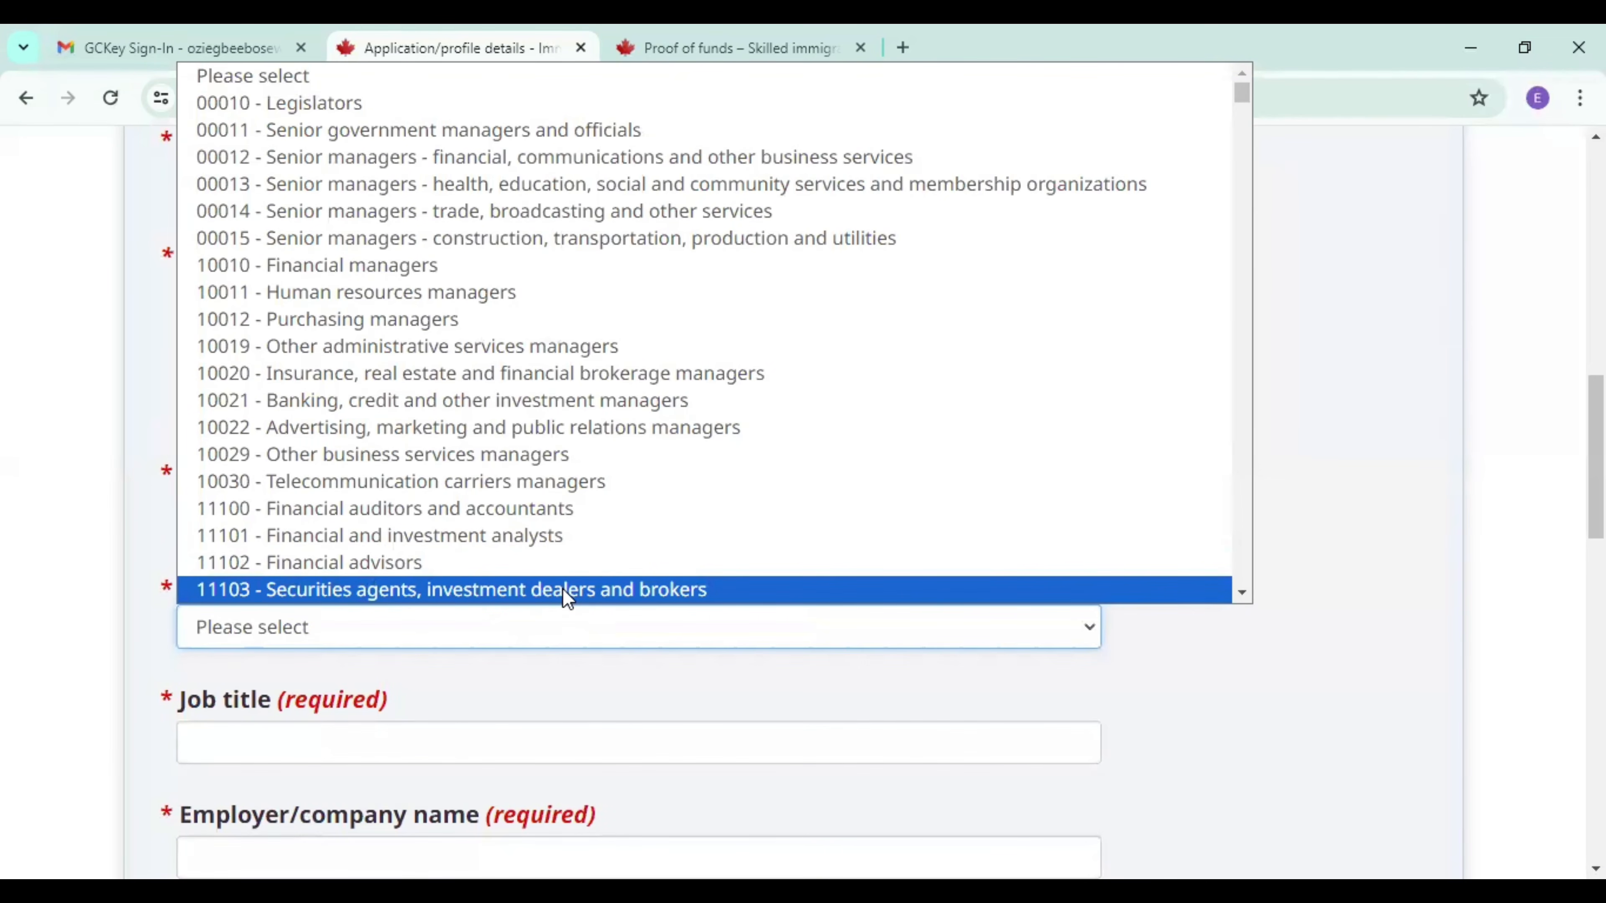
{"action": "key", "text": "3"}
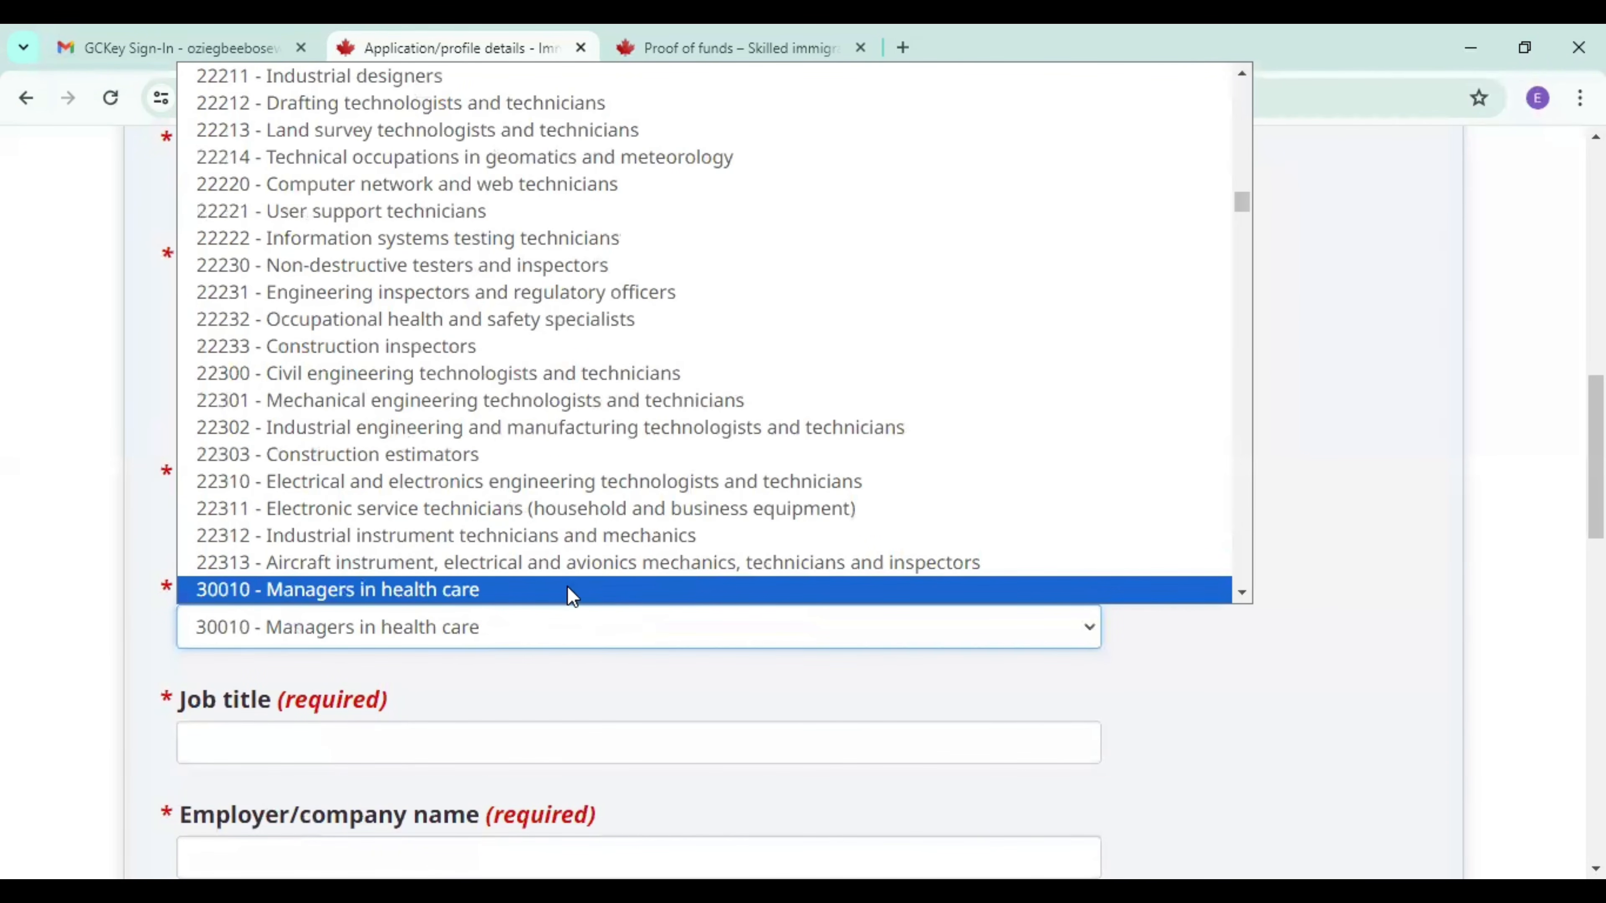
{"action": "left_click", "coordinate": [568, 587]}
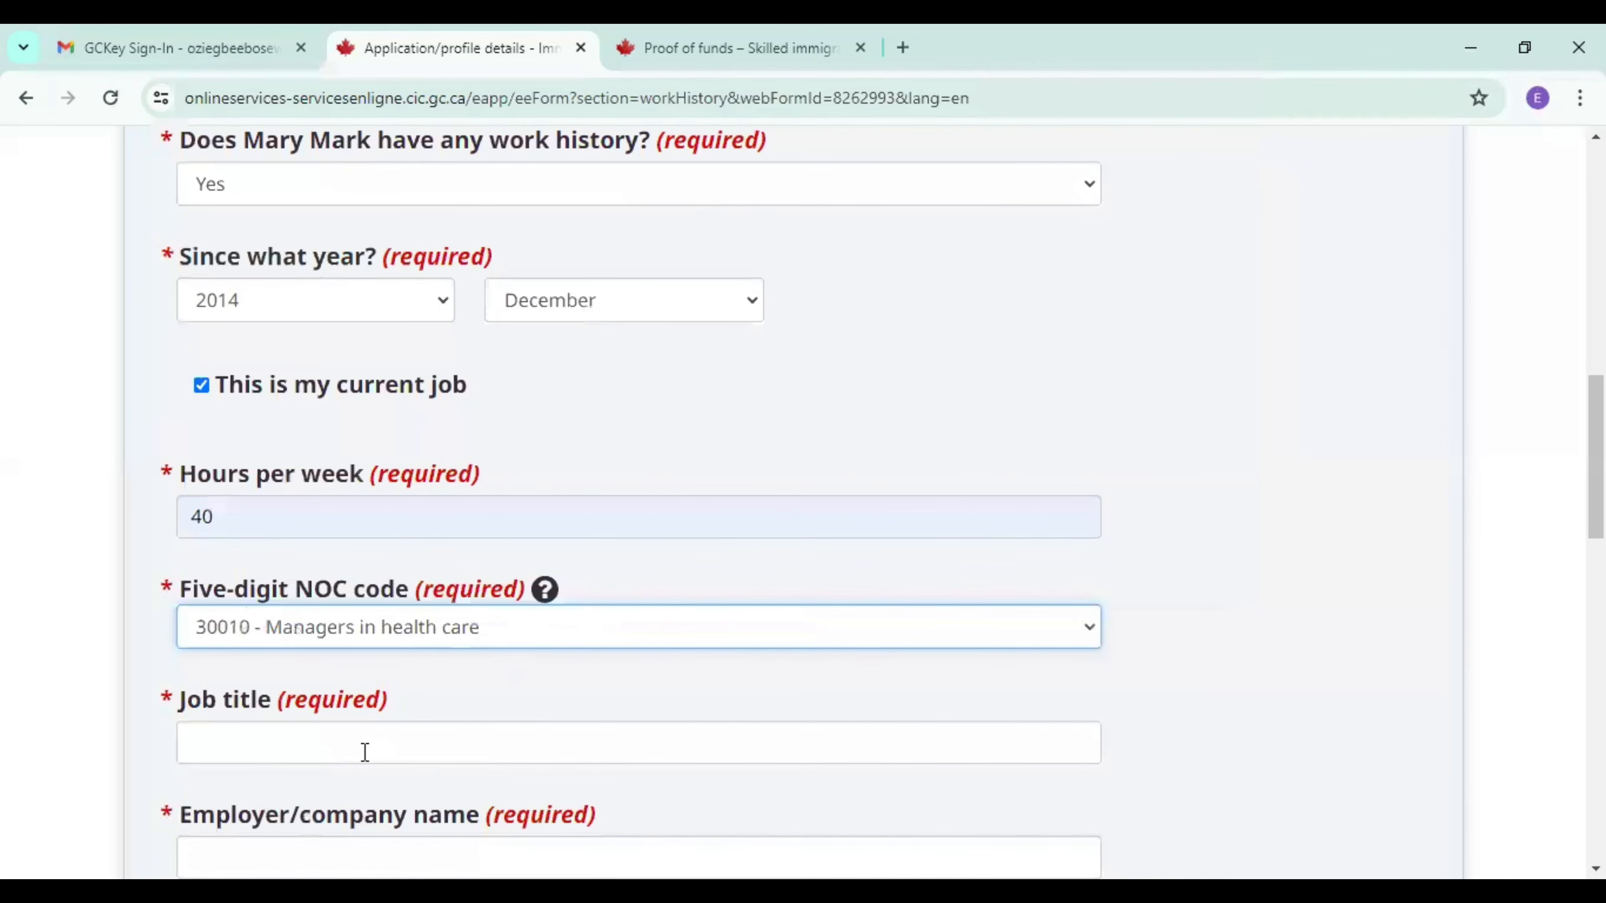
Fill in the job title "clinic Manager" and the employer name "best hospital" from the saved suggestions.
{"action": "left_click", "coordinate": [356, 752]}
{"action": "left_click", "coordinate": [353, 799]}
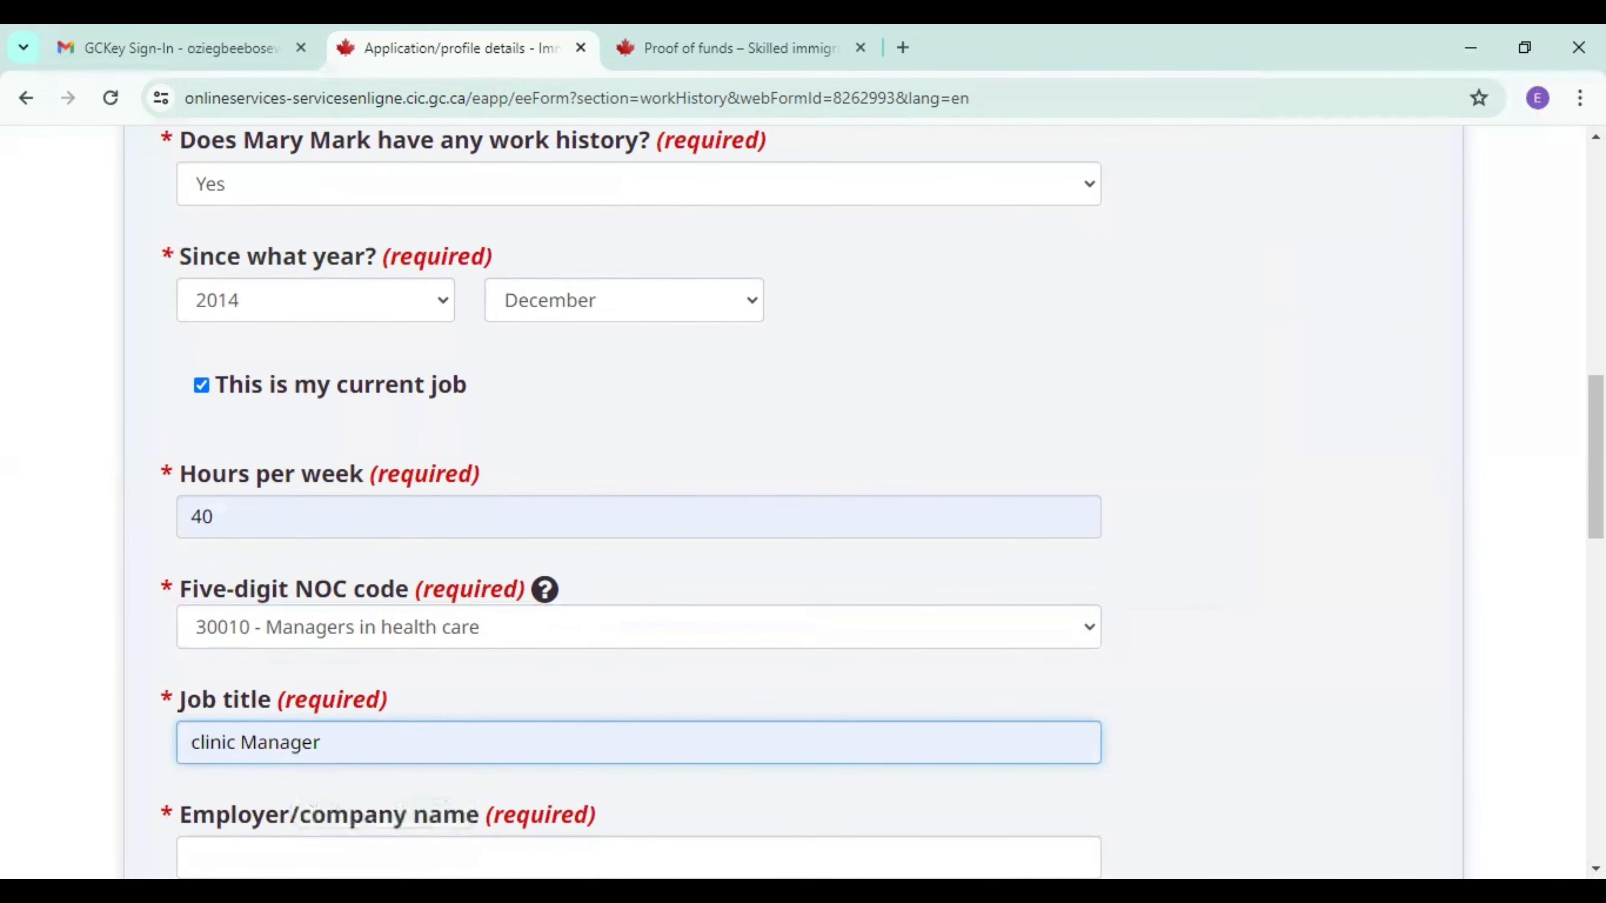
{"action": "scroll", "coordinate": [616, 591], "scroll_direction": "down", "scroll_amount": 5}
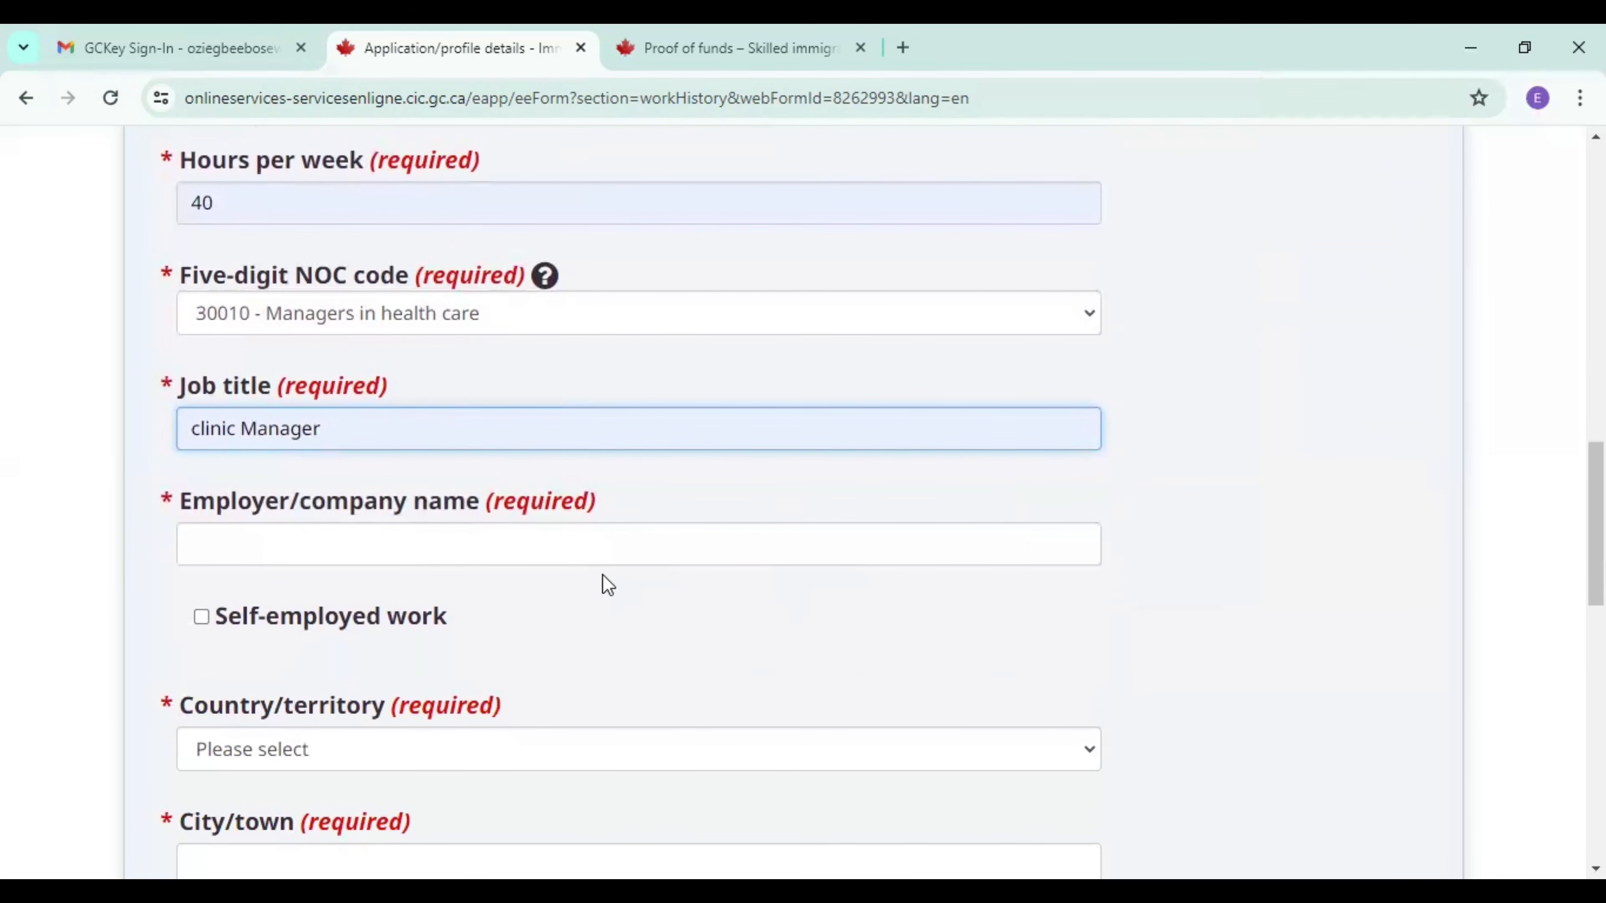
{"action": "left_click", "coordinate": [380, 554]}
{"action": "left_click", "coordinate": [365, 602]}
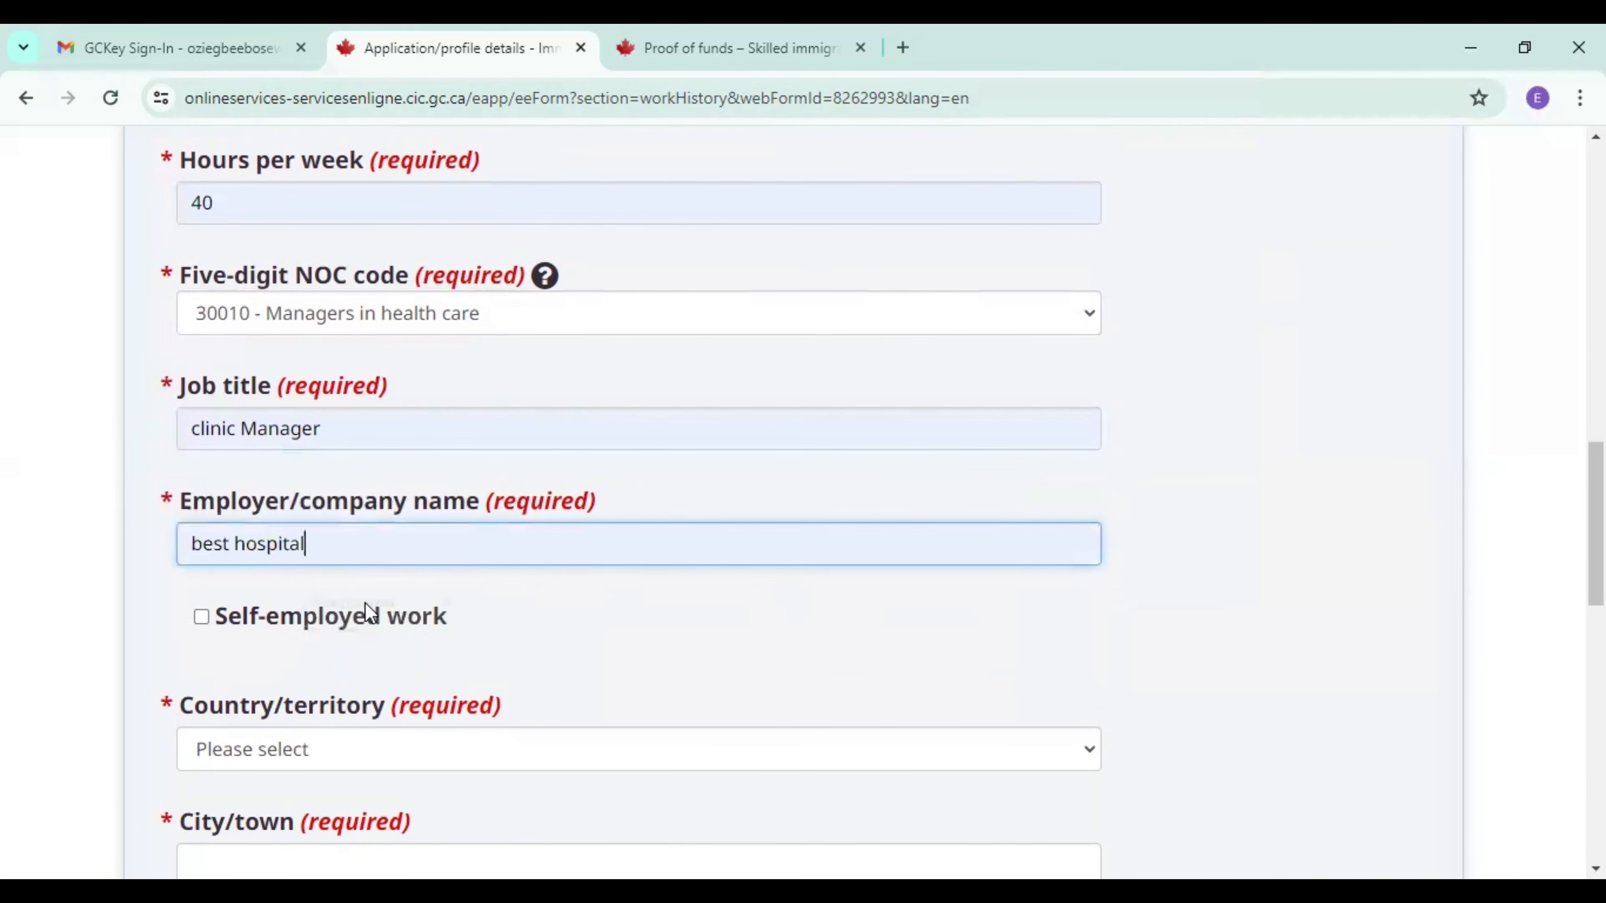
Set the job's country to Nigeria and its city to lagos, and save and add the job to the work history list.
{"action": "left_click", "coordinate": [358, 749]}
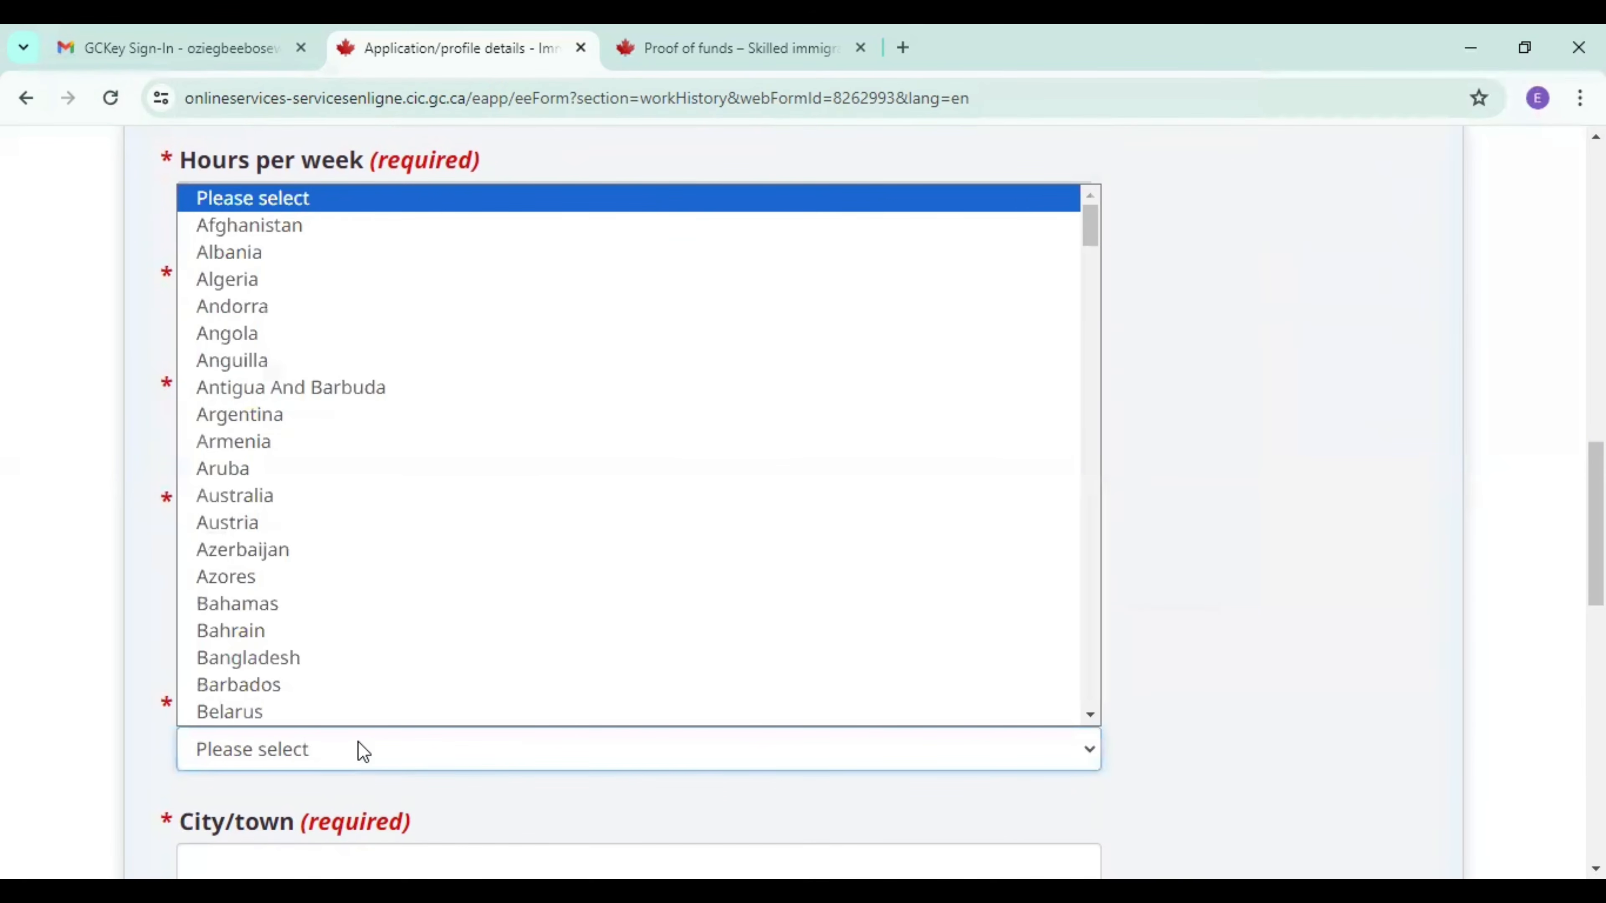
{"action": "key", "text": "n"}
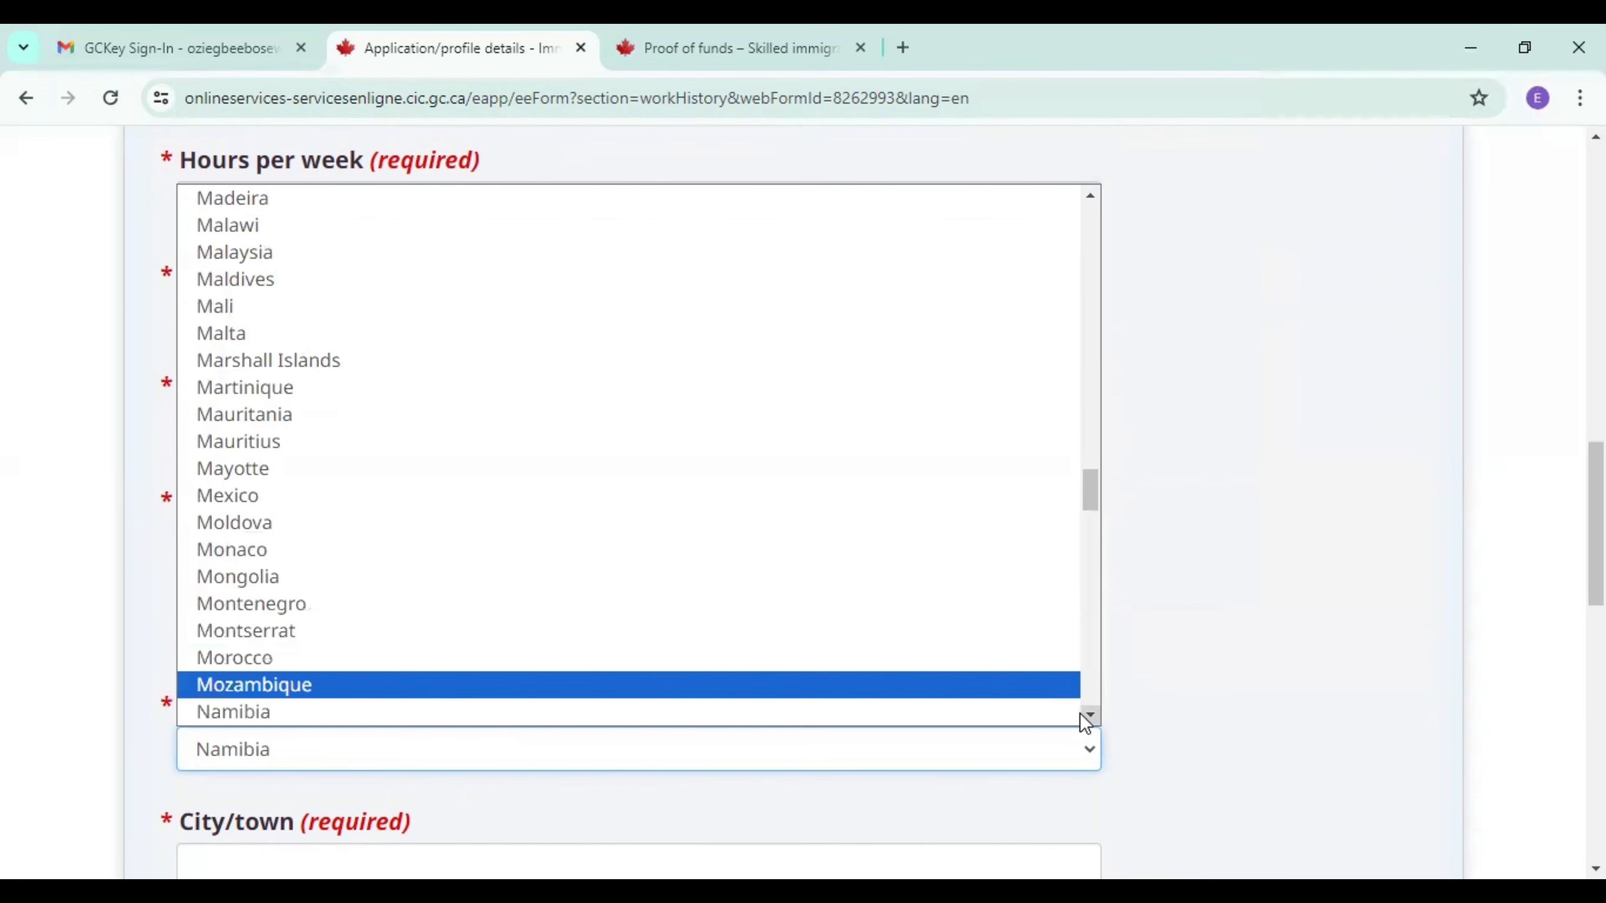
{"action": "scroll", "coordinate": [1086, 717], "scroll_direction": "down", "scroll_amount": 5}
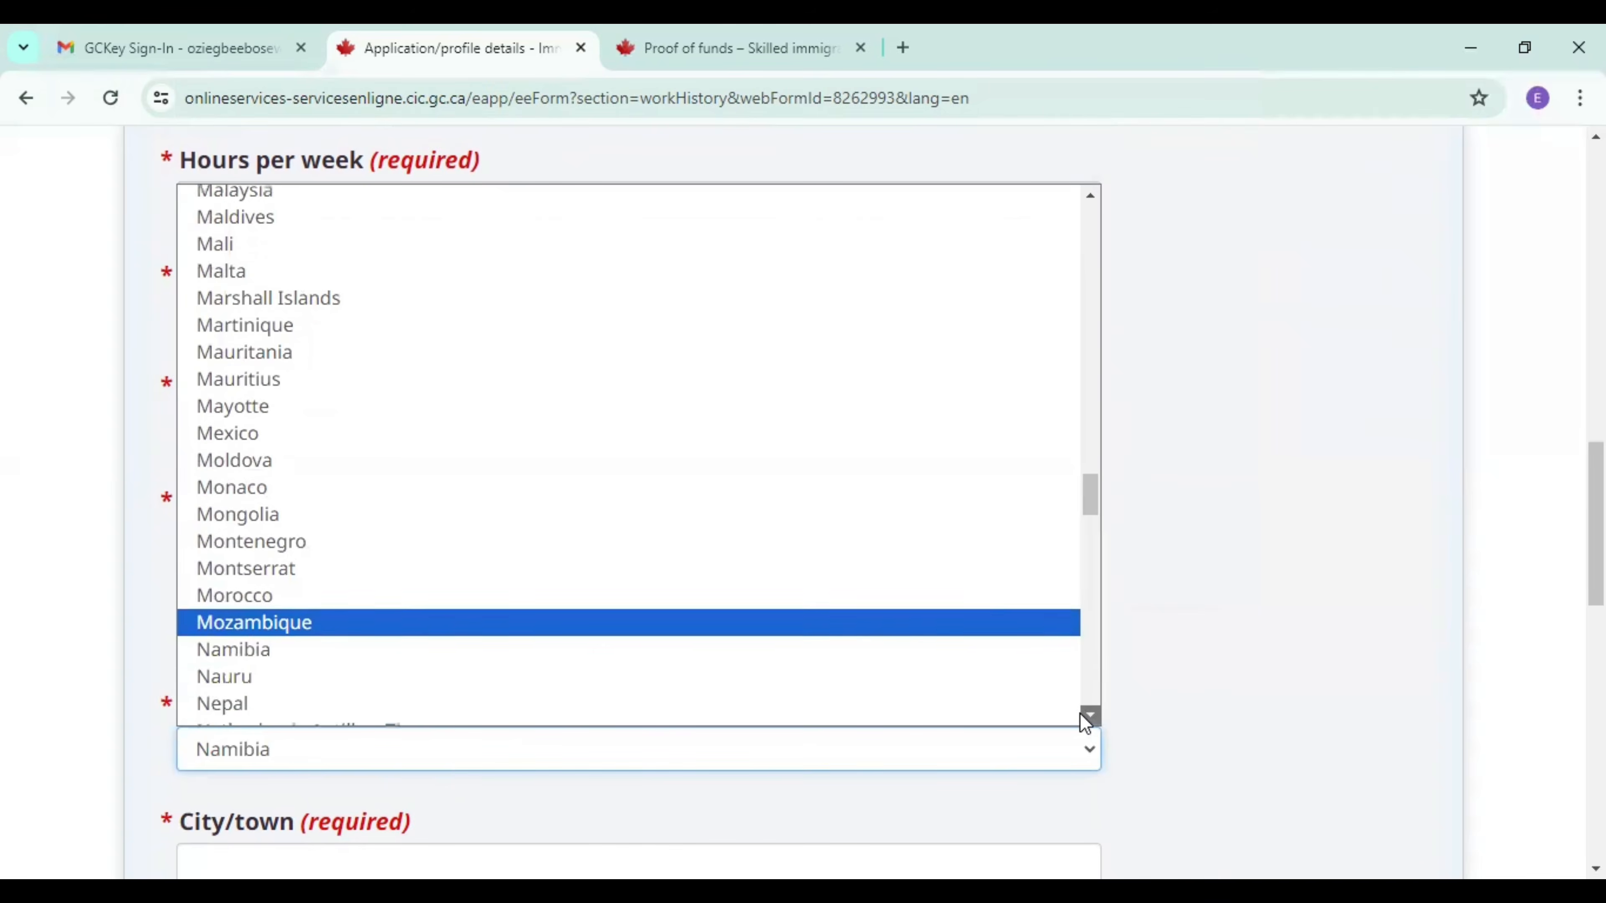
{"action": "left_click", "coordinate": [958, 687]}
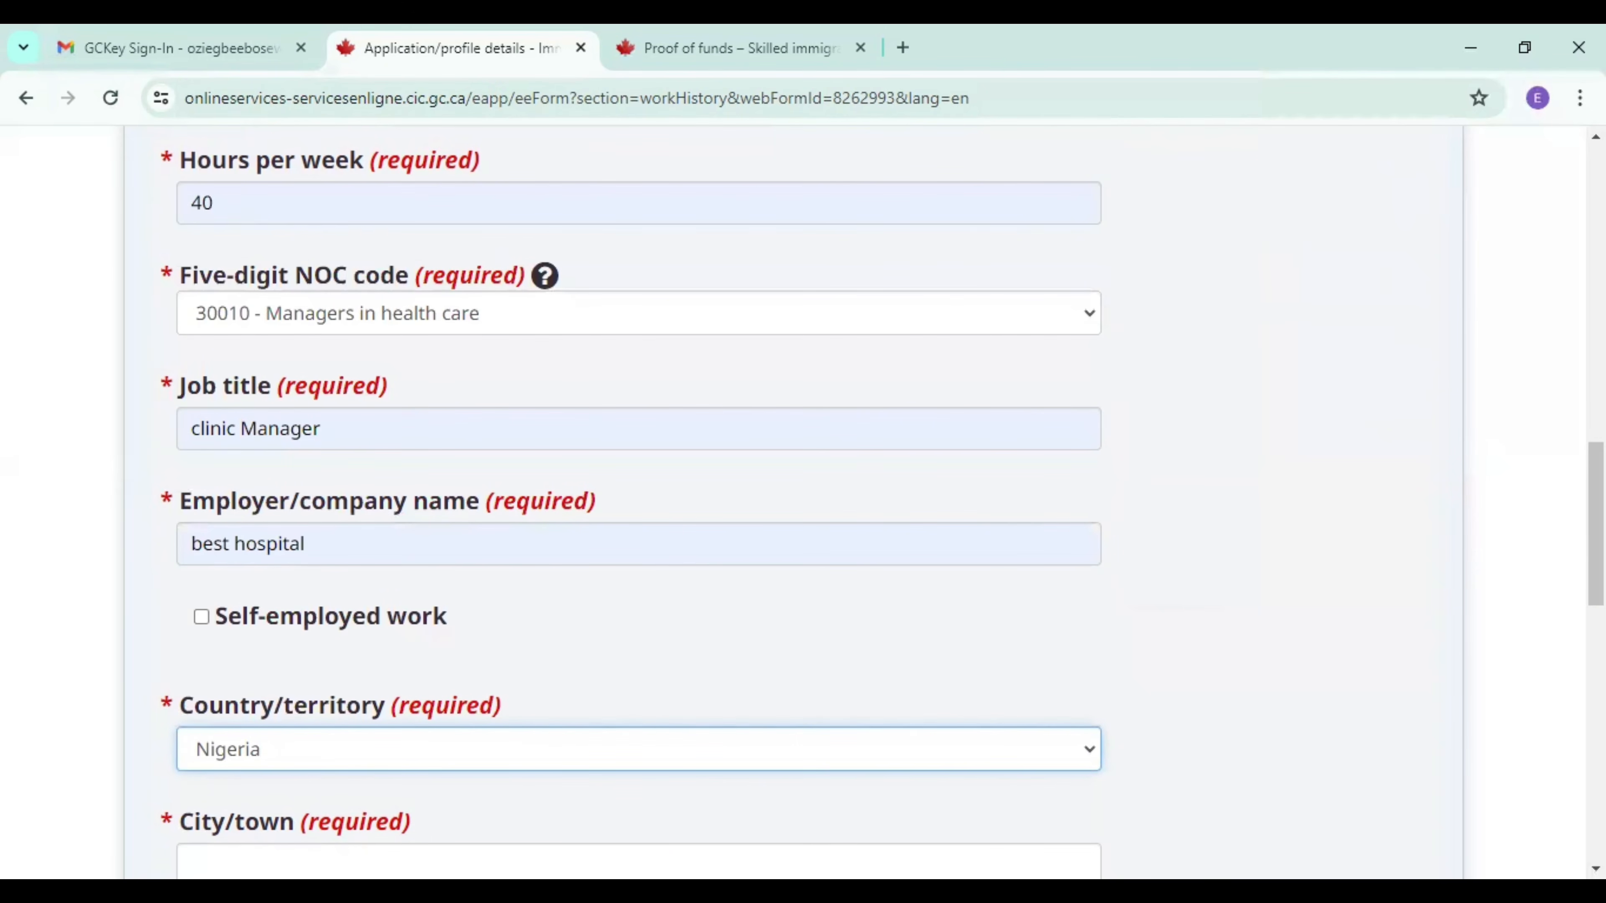
{"action": "scroll", "coordinate": [664, 564], "scroll_direction": "down", "scroll_amount": 5}
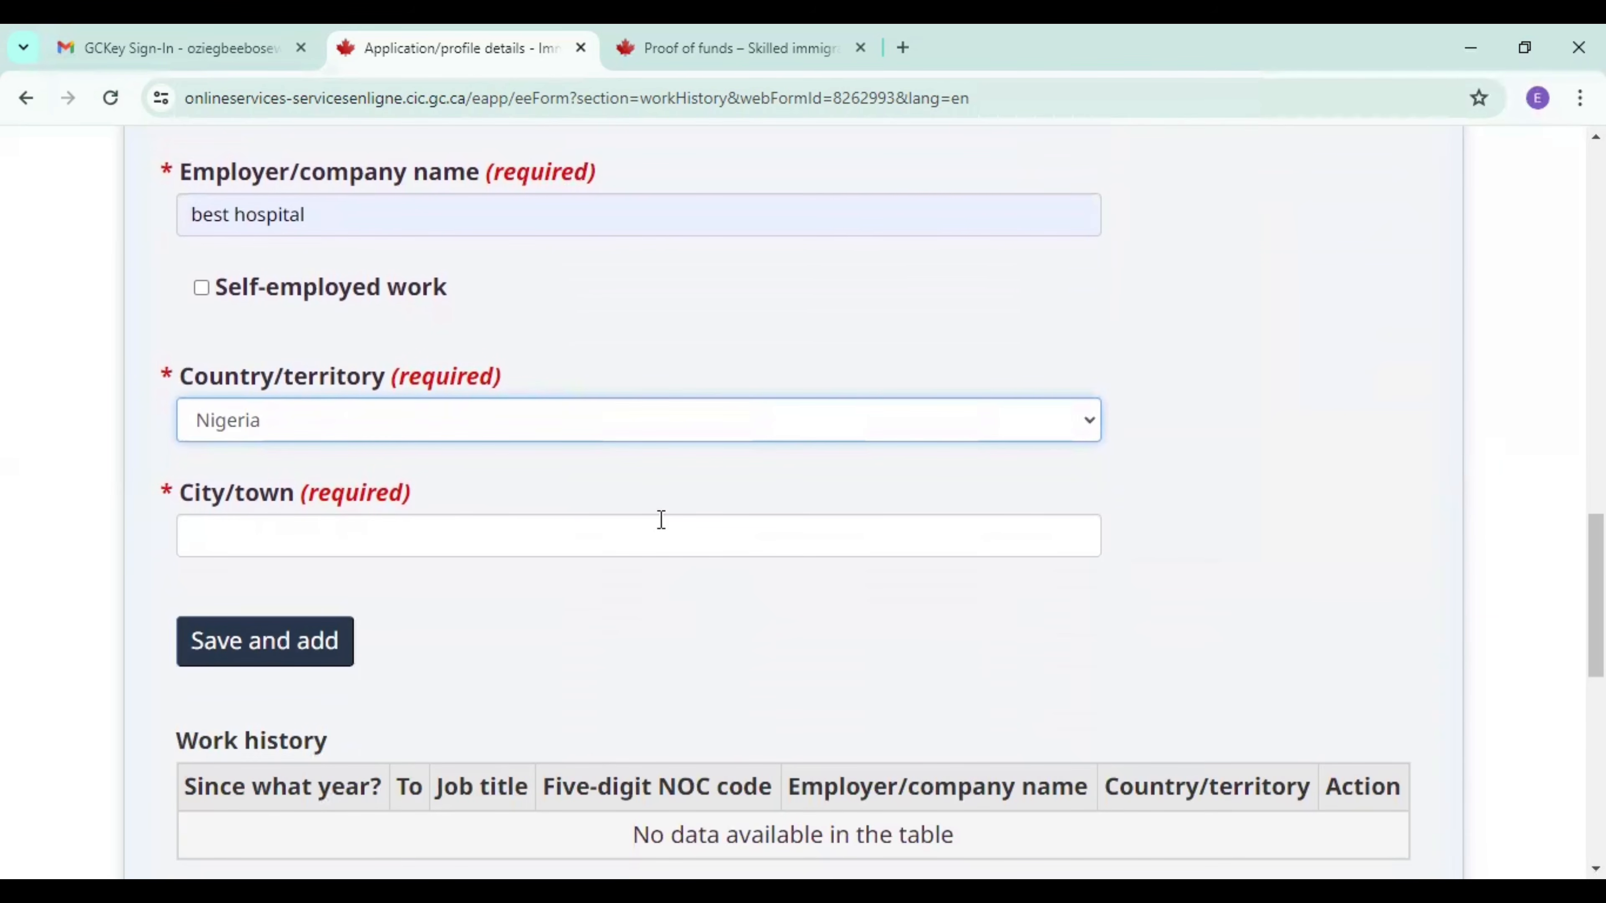
{"action": "left_click", "coordinate": [661, 519]}
{"action": "left_click", "coordinate": [323, 591]}
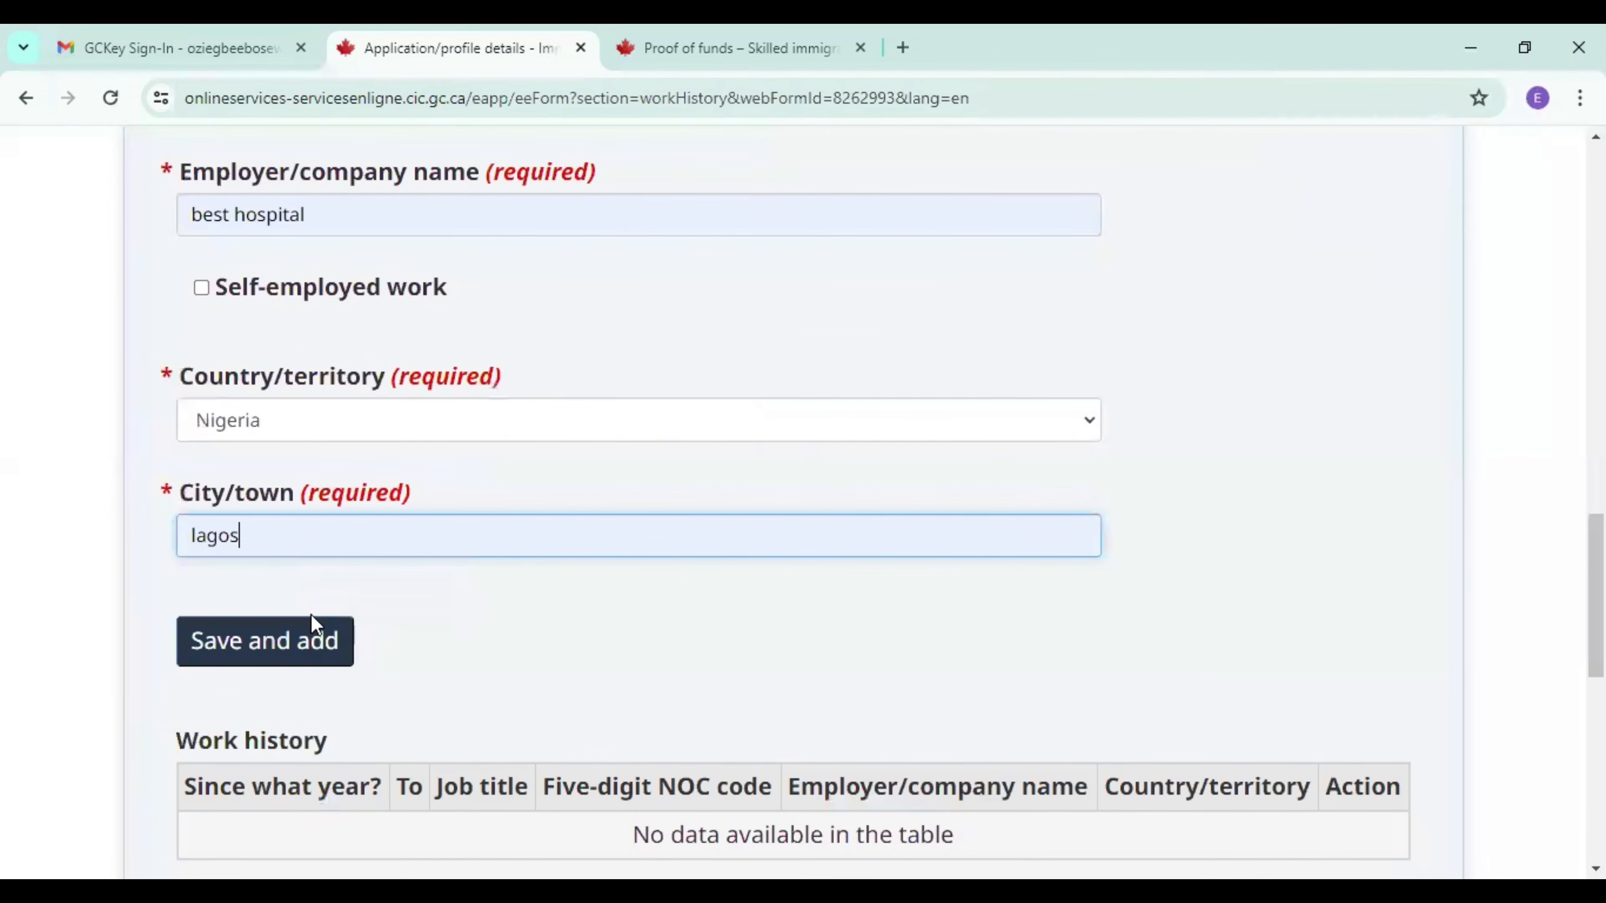
{"action": "left_click", "coordinate": [291, 658]}
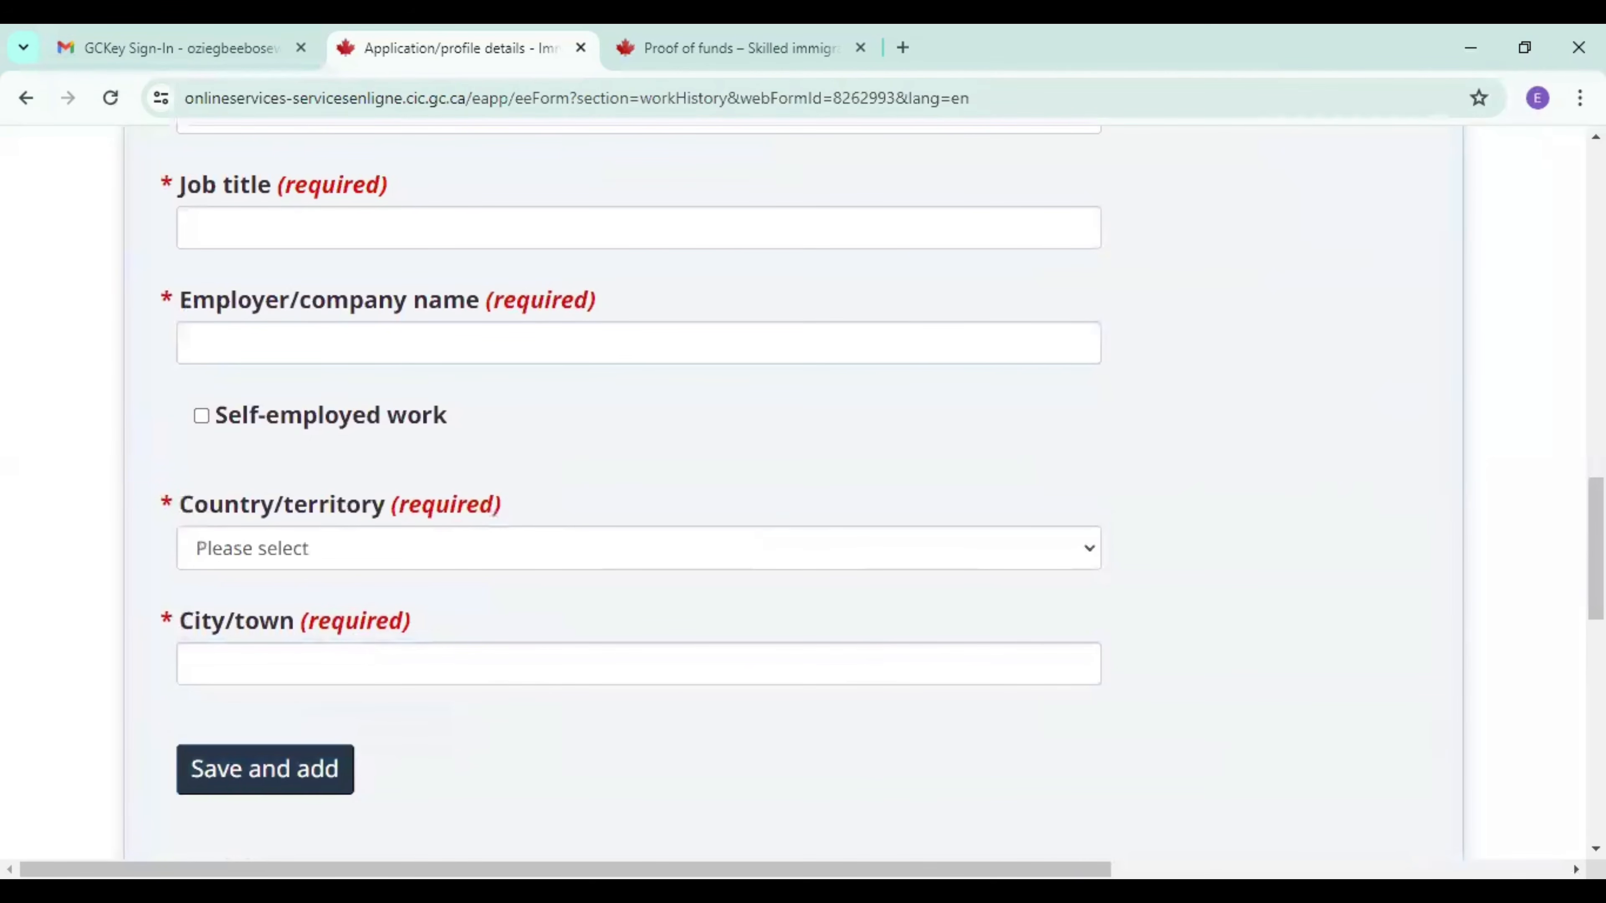
Check the saved job in the work history list, and save and exit the spouse's form.
{"action": "scroll", "coordinate": [774, 398], "scroll_direction": "down", "scroll_amount": 5}
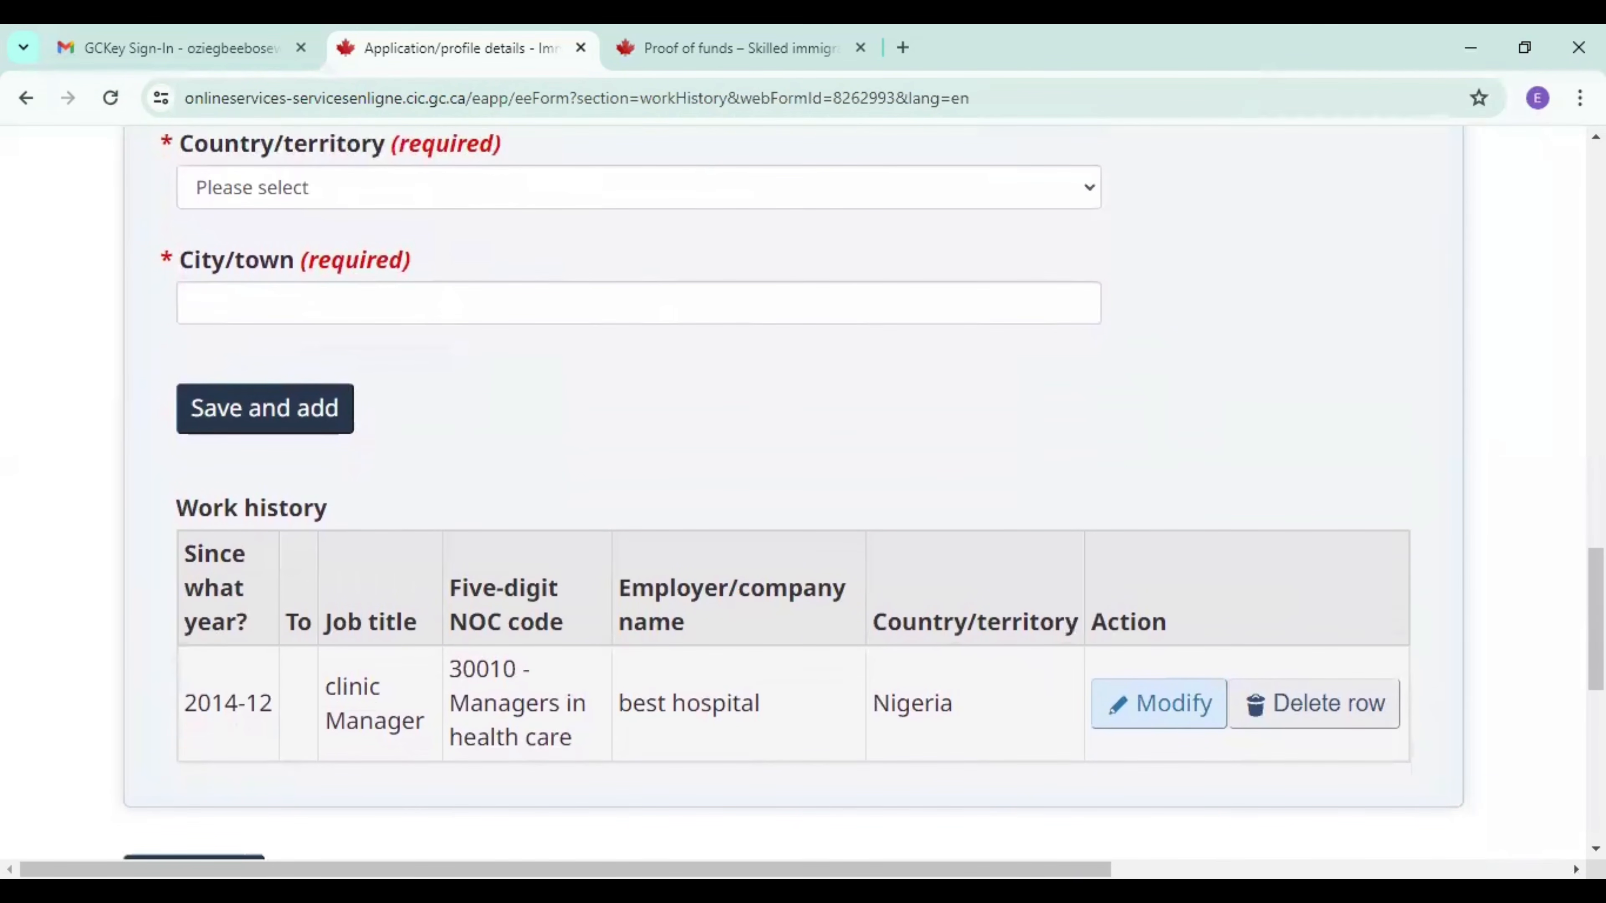
{"action": "scroll", "coordinate": [775, 493], "scroll_direction": "up", "scroll_amount": 3}
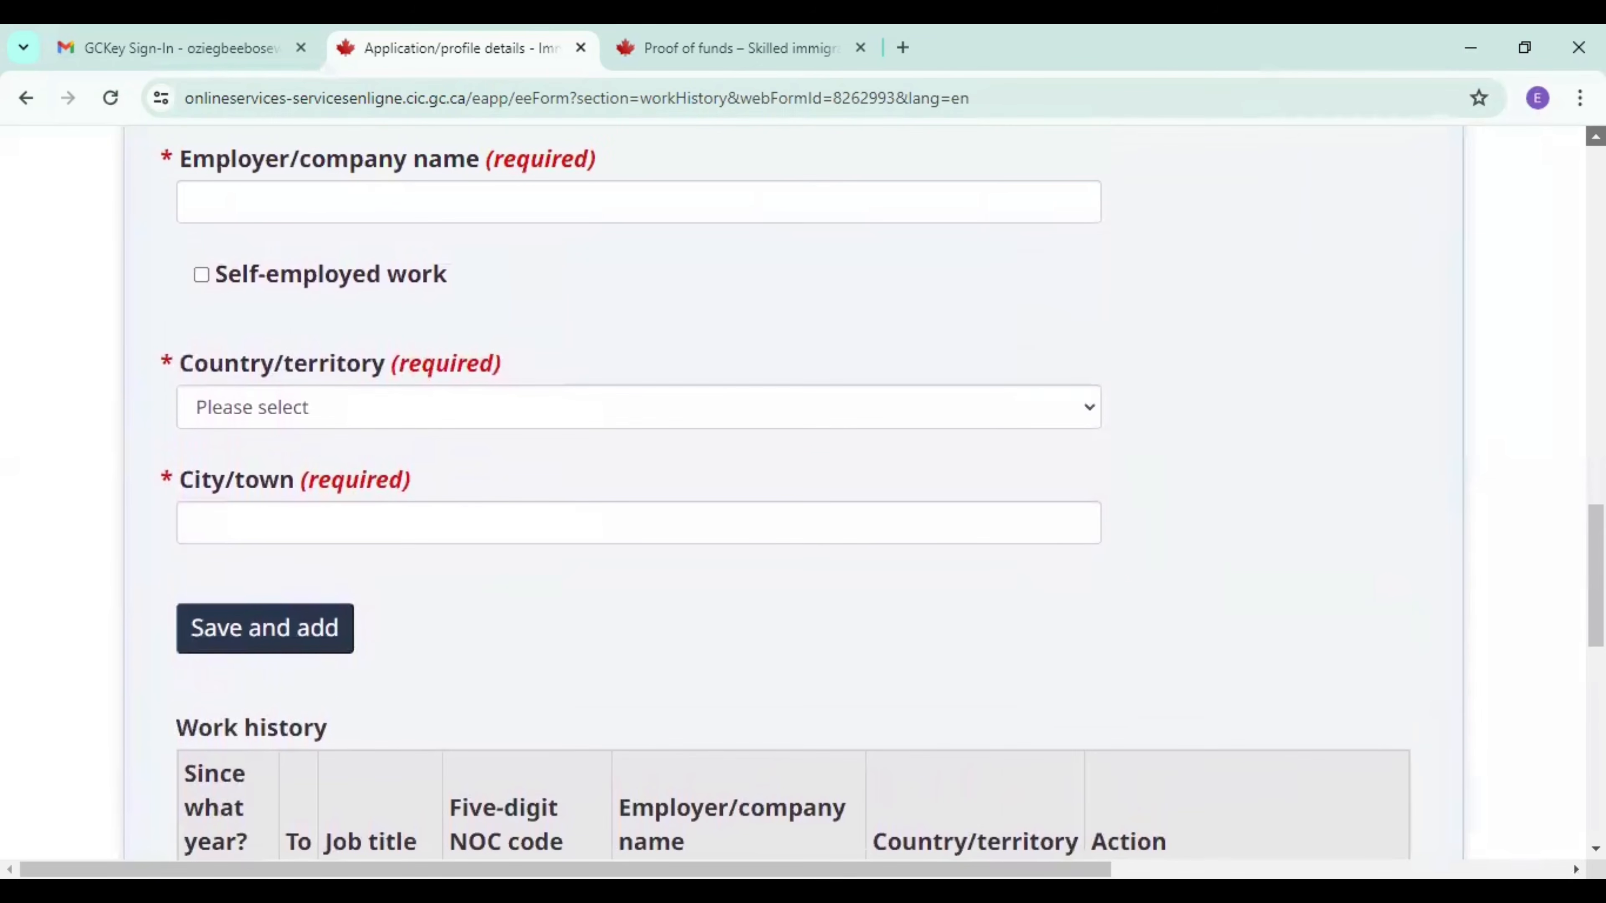
{"action": "scroll", "coordinate": [1422, 765], "scroll_direction": "down", "scroll_amount": 5}
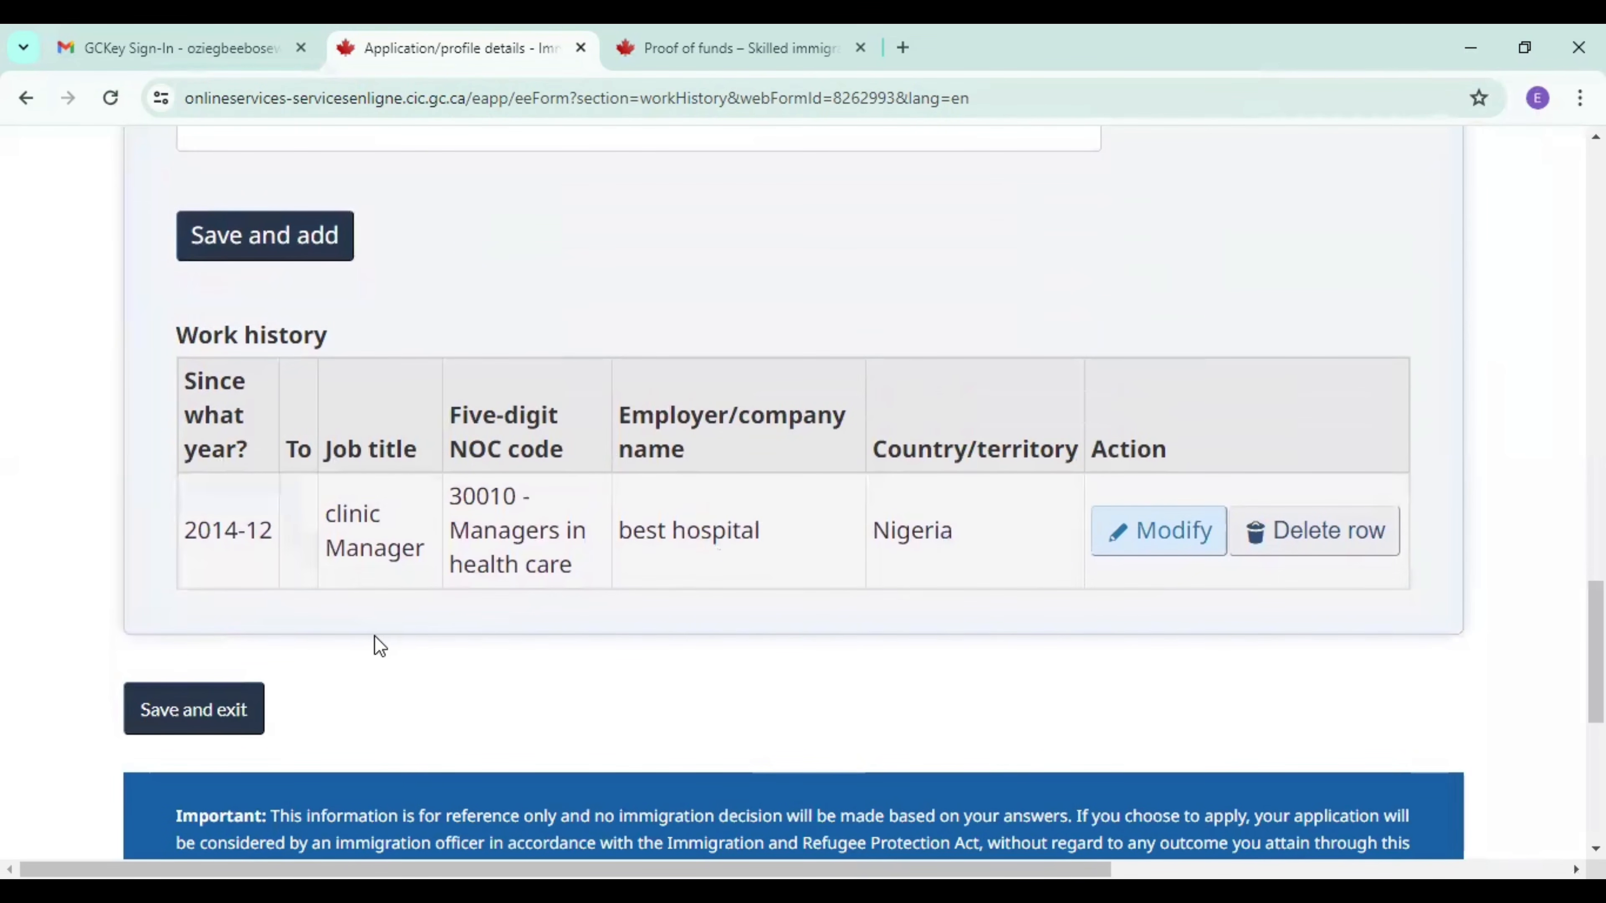
{"action": "left_click", "coordinate": [197, 720]}
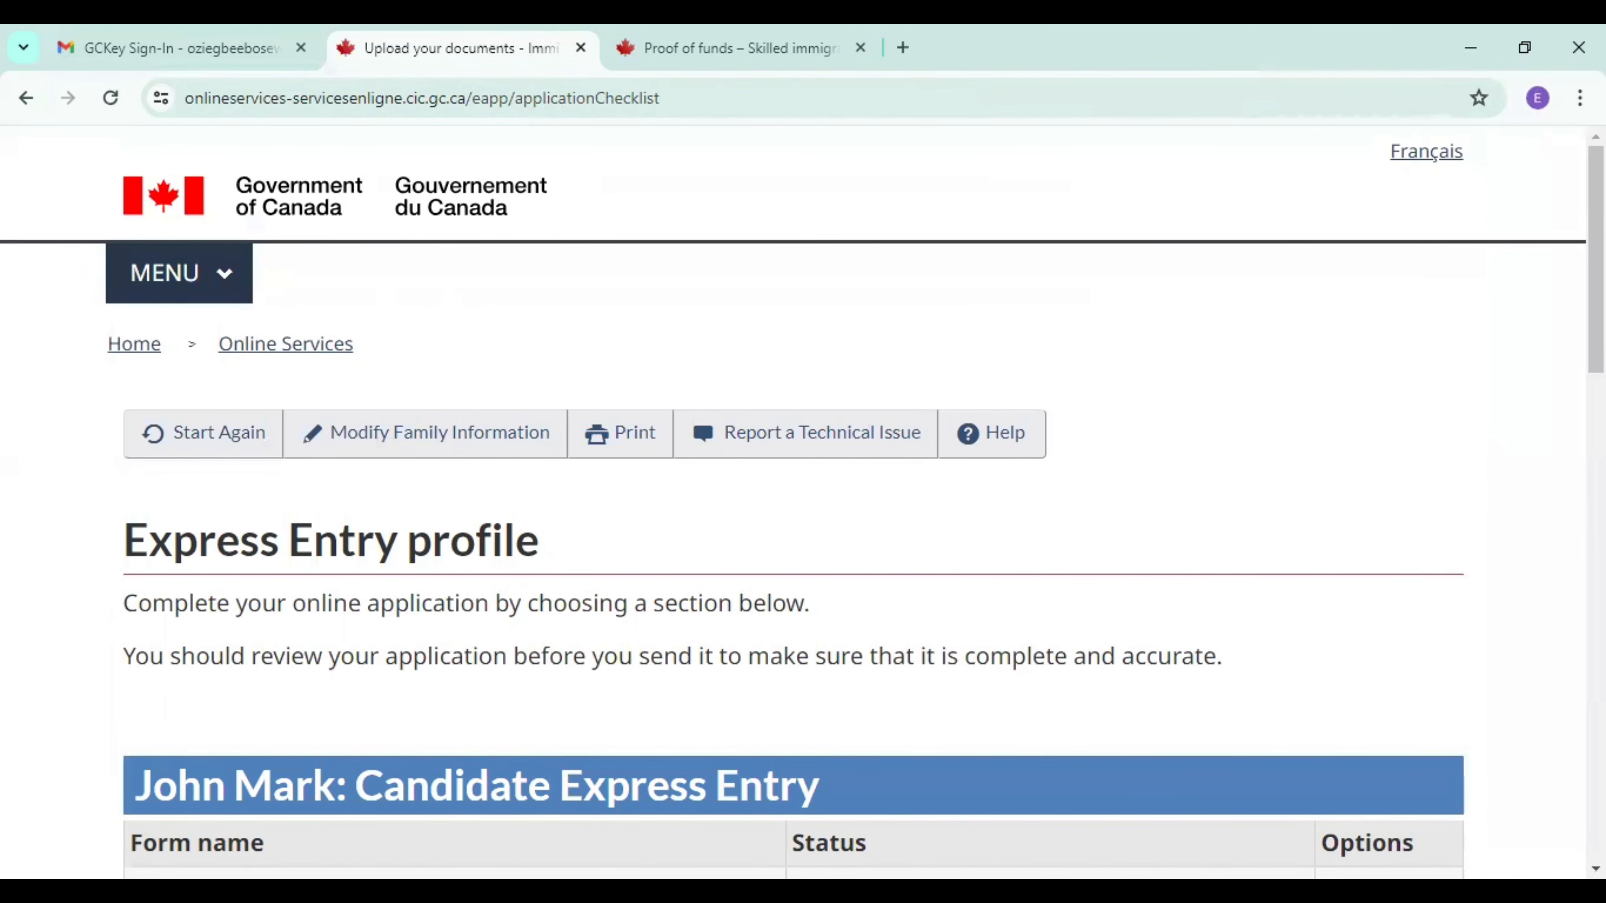
Check the completion status of the candidate and spouse forms and continue to the declaration and electronic signature page.
{"action": "scroll", "coordinate": [802, 506], "scroll_direction": "down", "scroll_amount": 15}
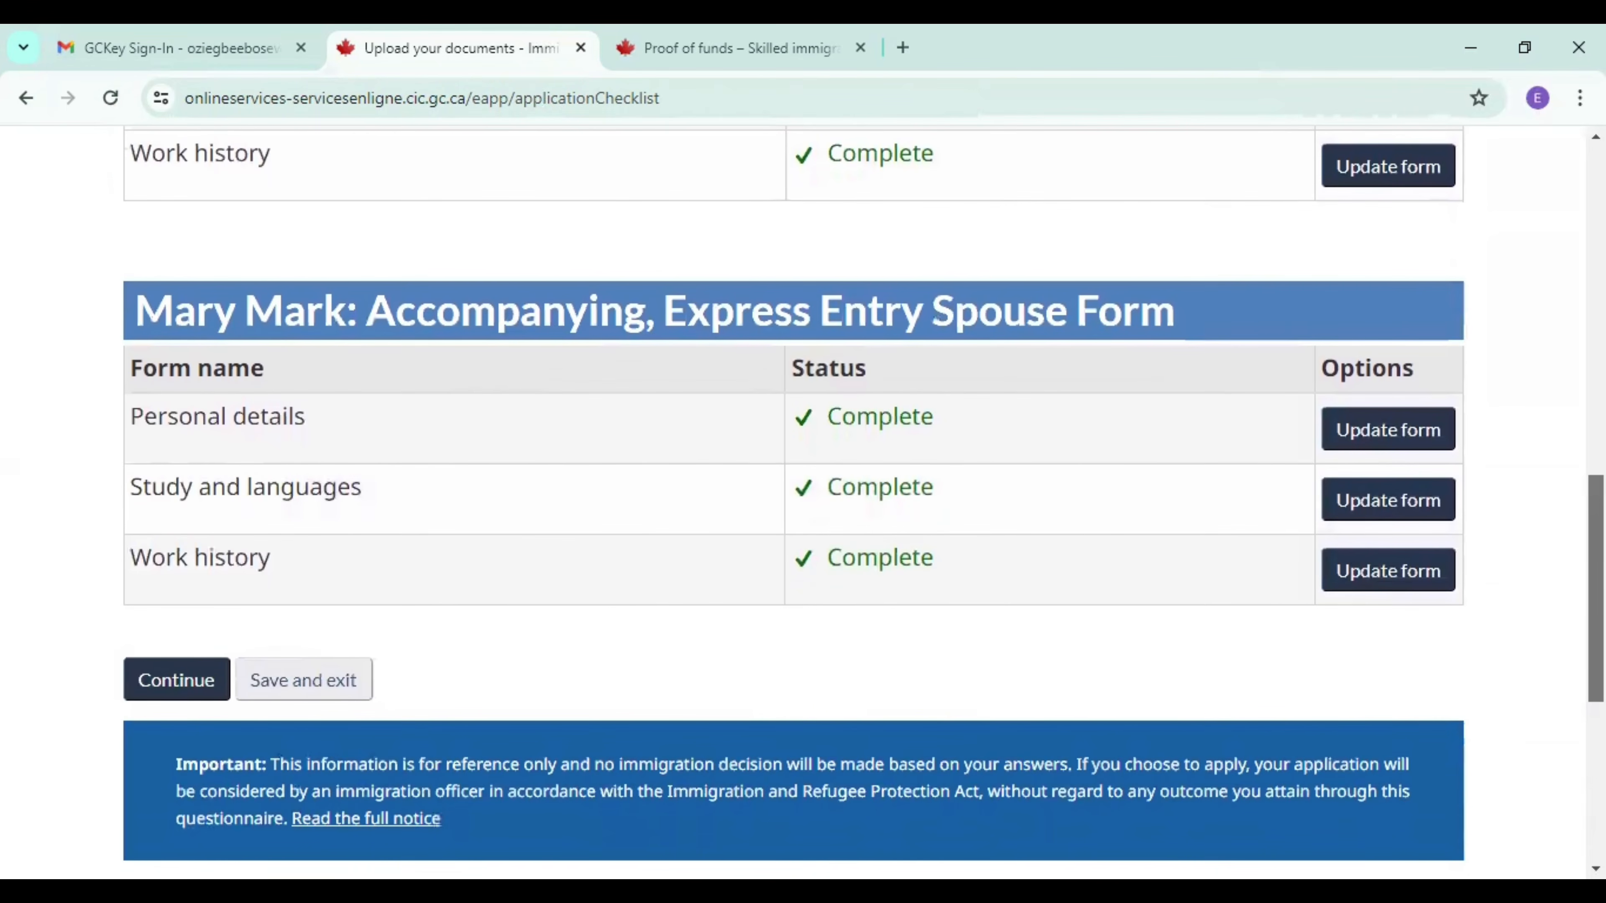
{"action": "scroll", "coordinate": [478, 606], "scroll_direction": "up", "scroll_amount": 3}
{"action": "scroll", "coordinate": [478, 606], "scroll_direction": "down", "scroll_amount": 3}
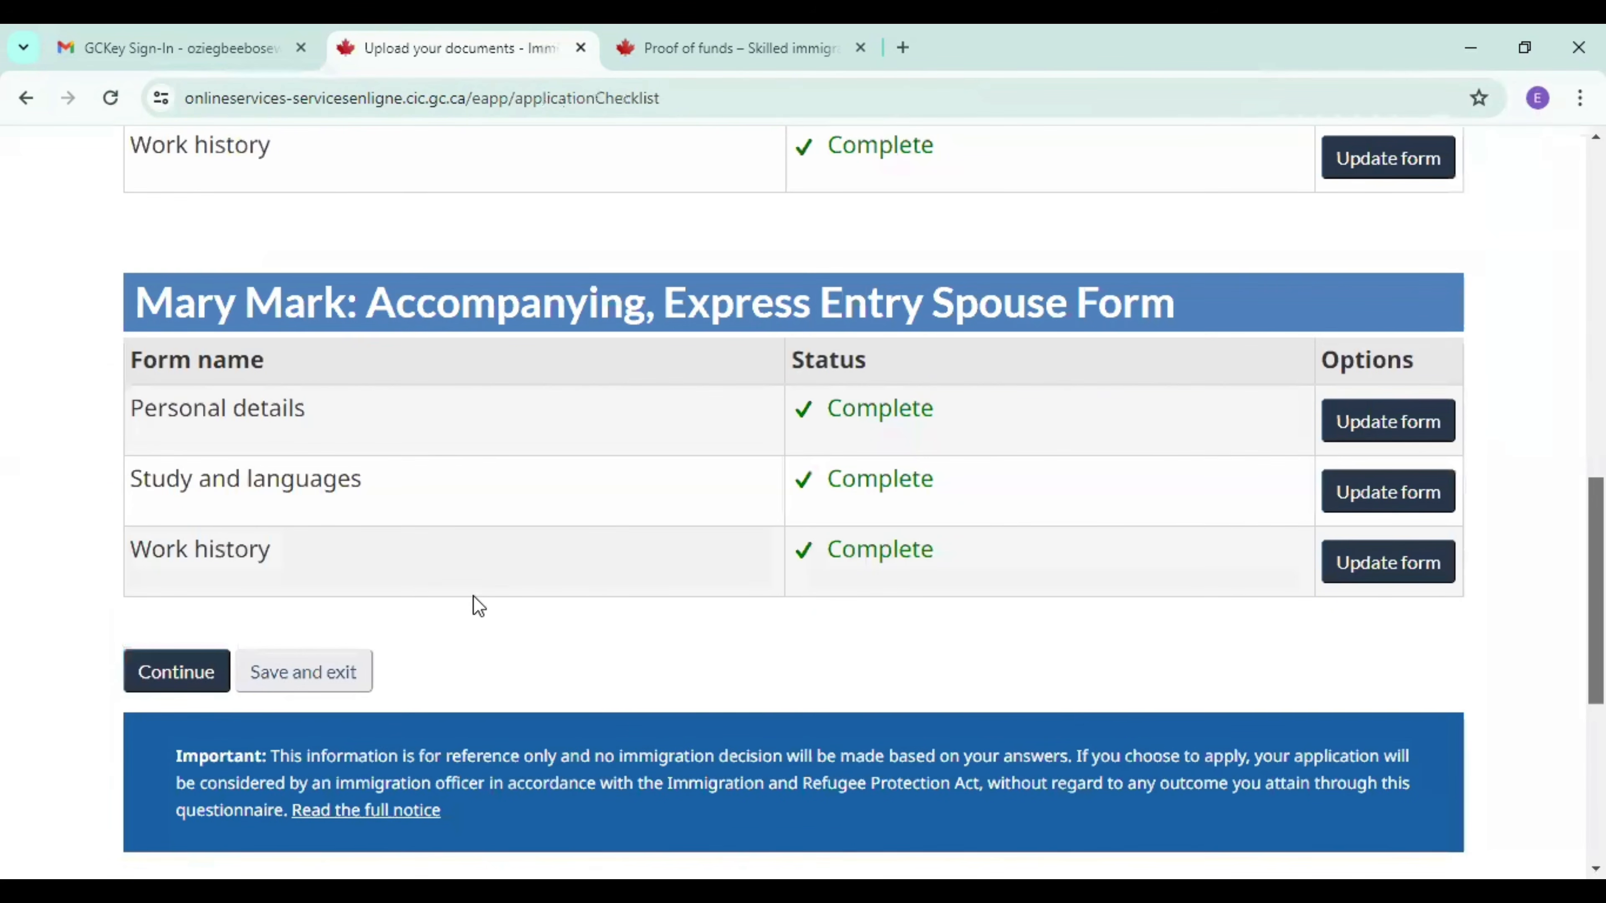
{"action": "left_click", "coordinate": [186, 666]}
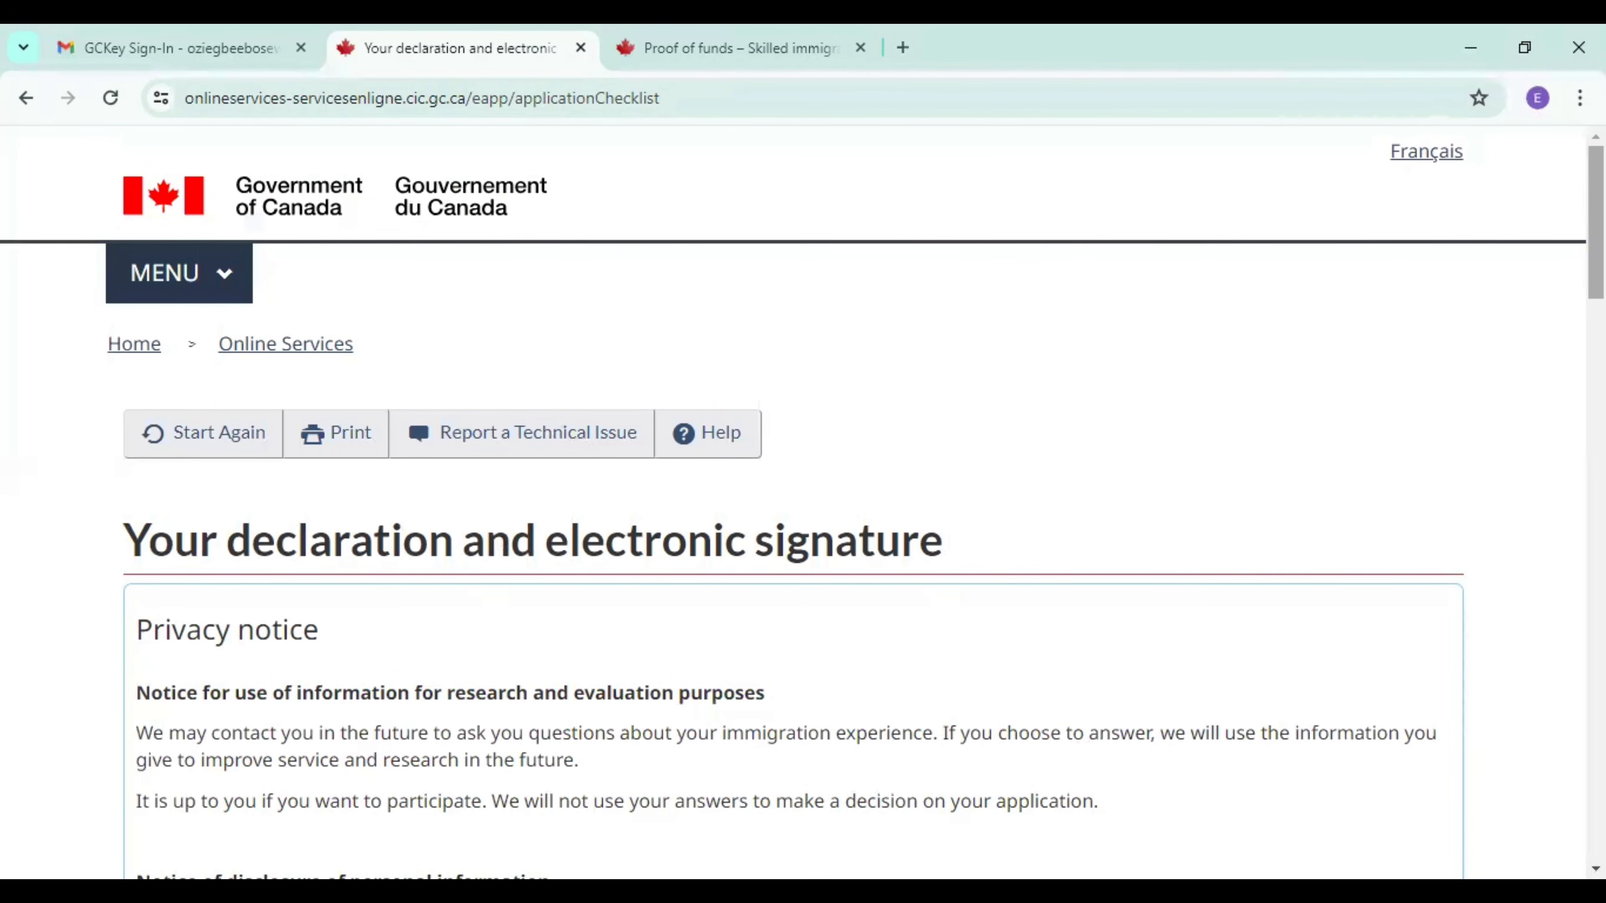
Examine the privacy notice, declaration, research consent, signature and security question sections of the declaration page.
{"action": "scroll", "coordinate": [803, 503], "scroll_direction": "down", "scroll_amount": 4}
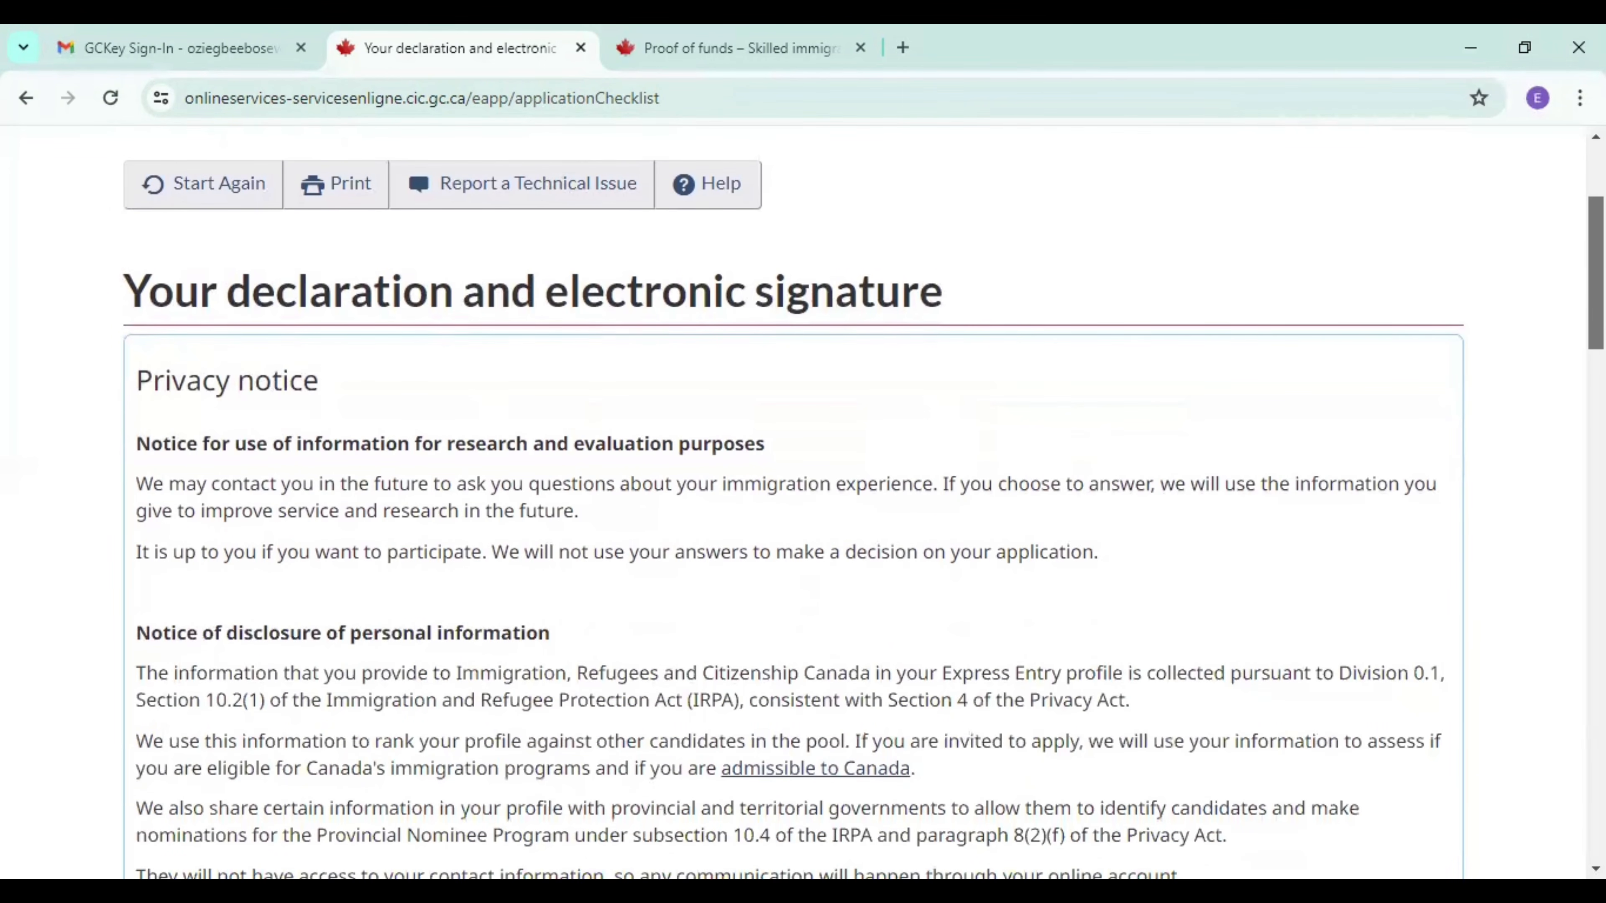
{"action": "scroll", "coordinate": [803, 503], "scroll_direction": "down", "scroll_amount": 7}
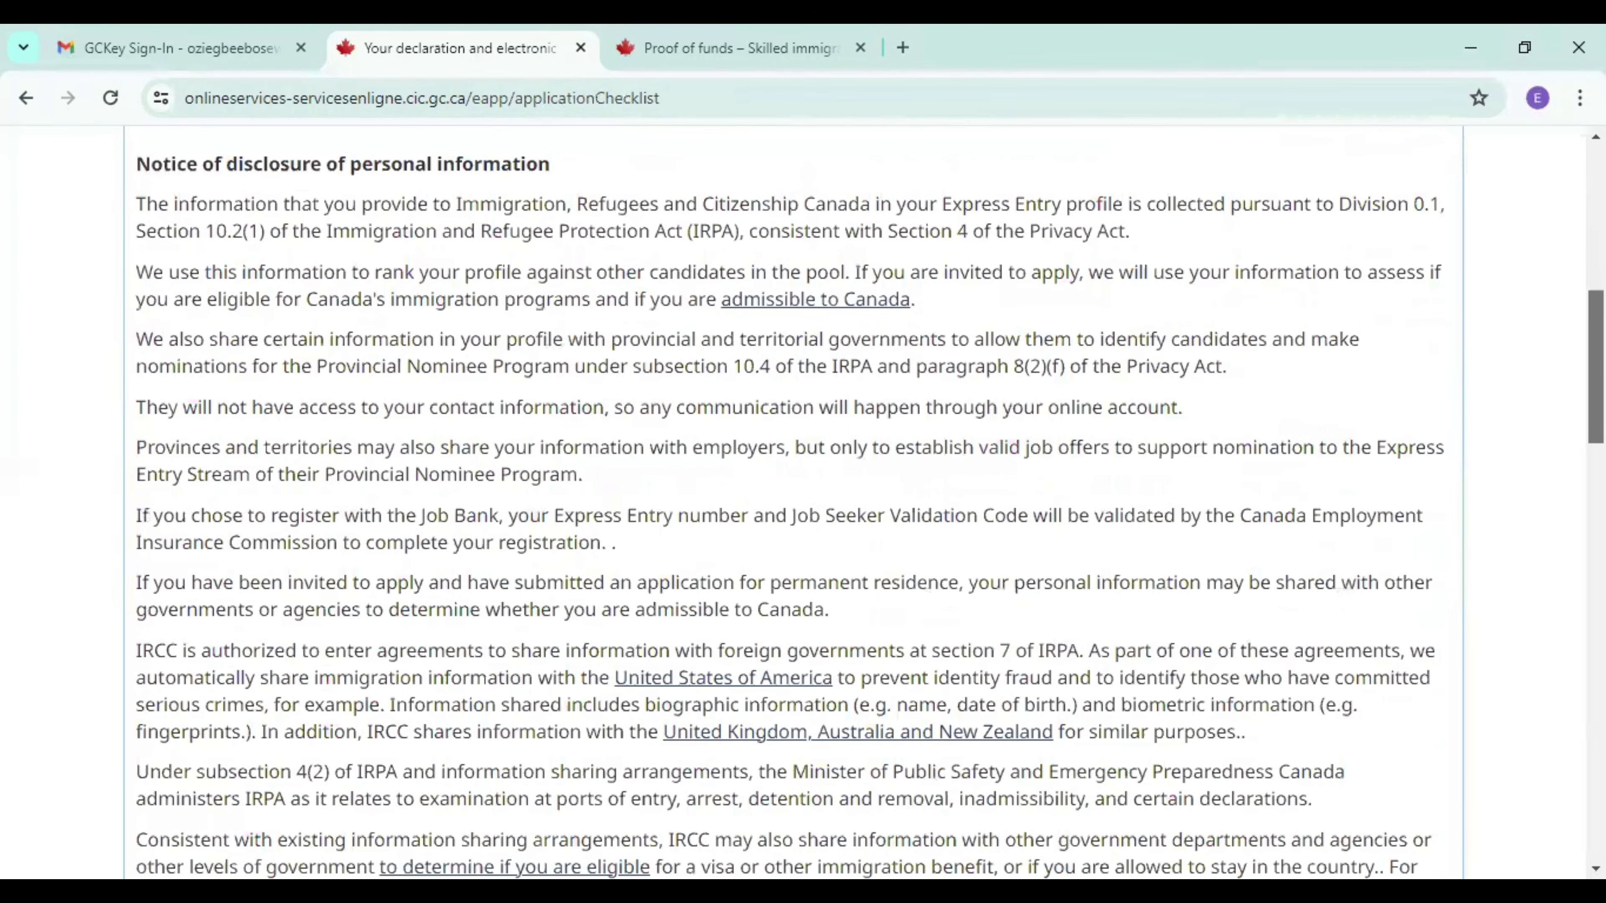
{"action": "scroll", "coordinate": [802, 503], "scroll_direction": "down", "scroll_amount": 10}
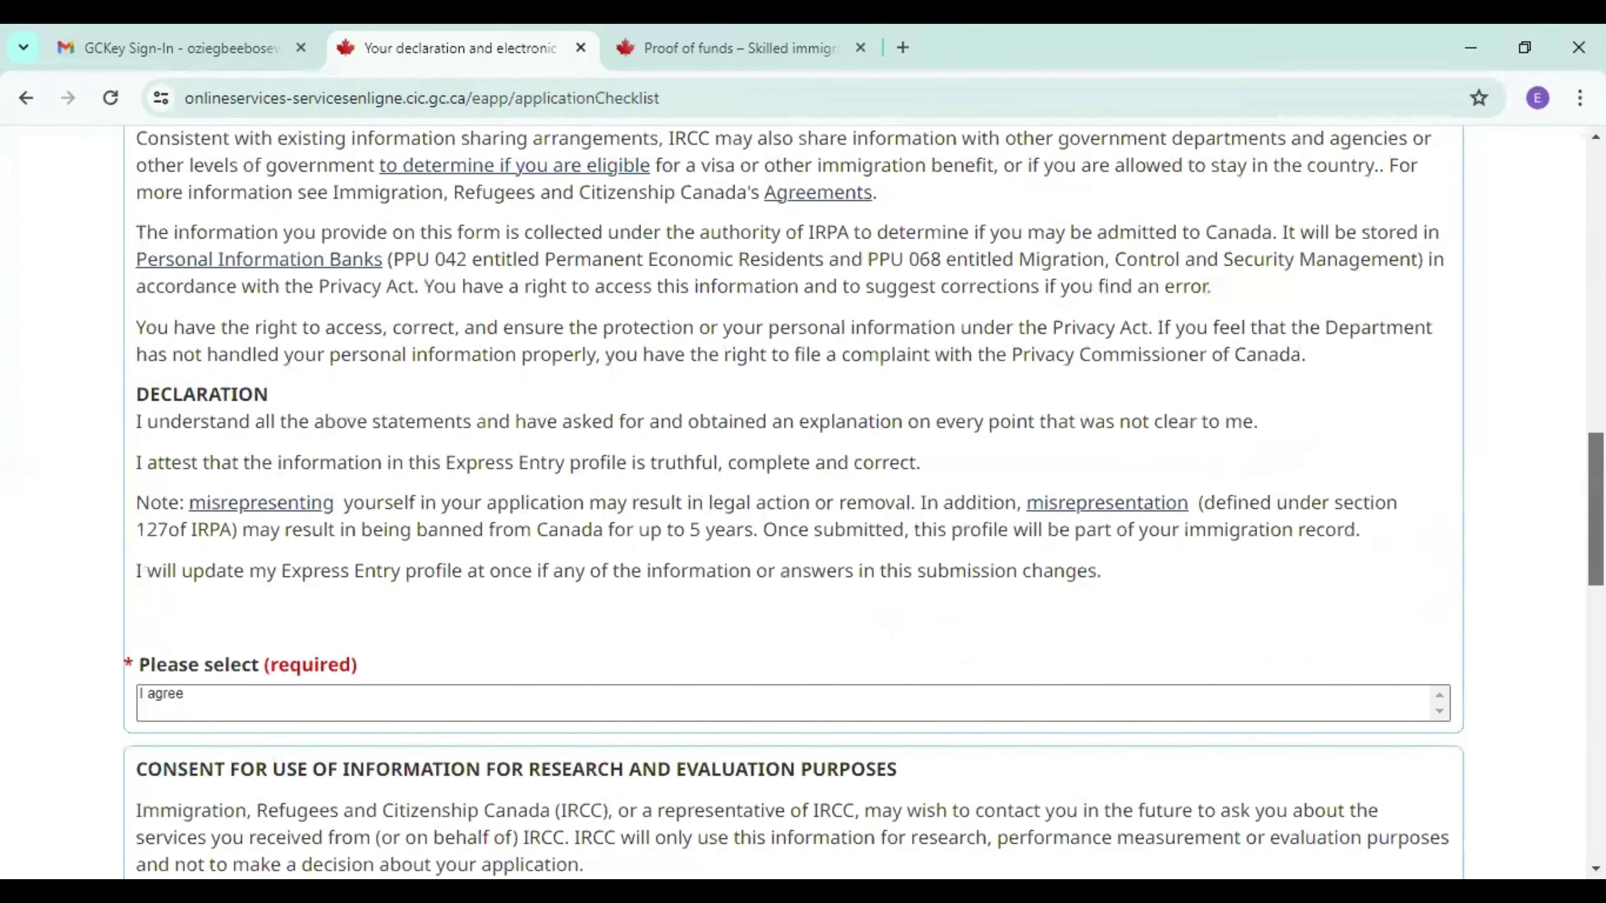
{"action": "scroll", "coordinate": [803, 503], "scroll_direction": "down", "scroll_amount": 3}
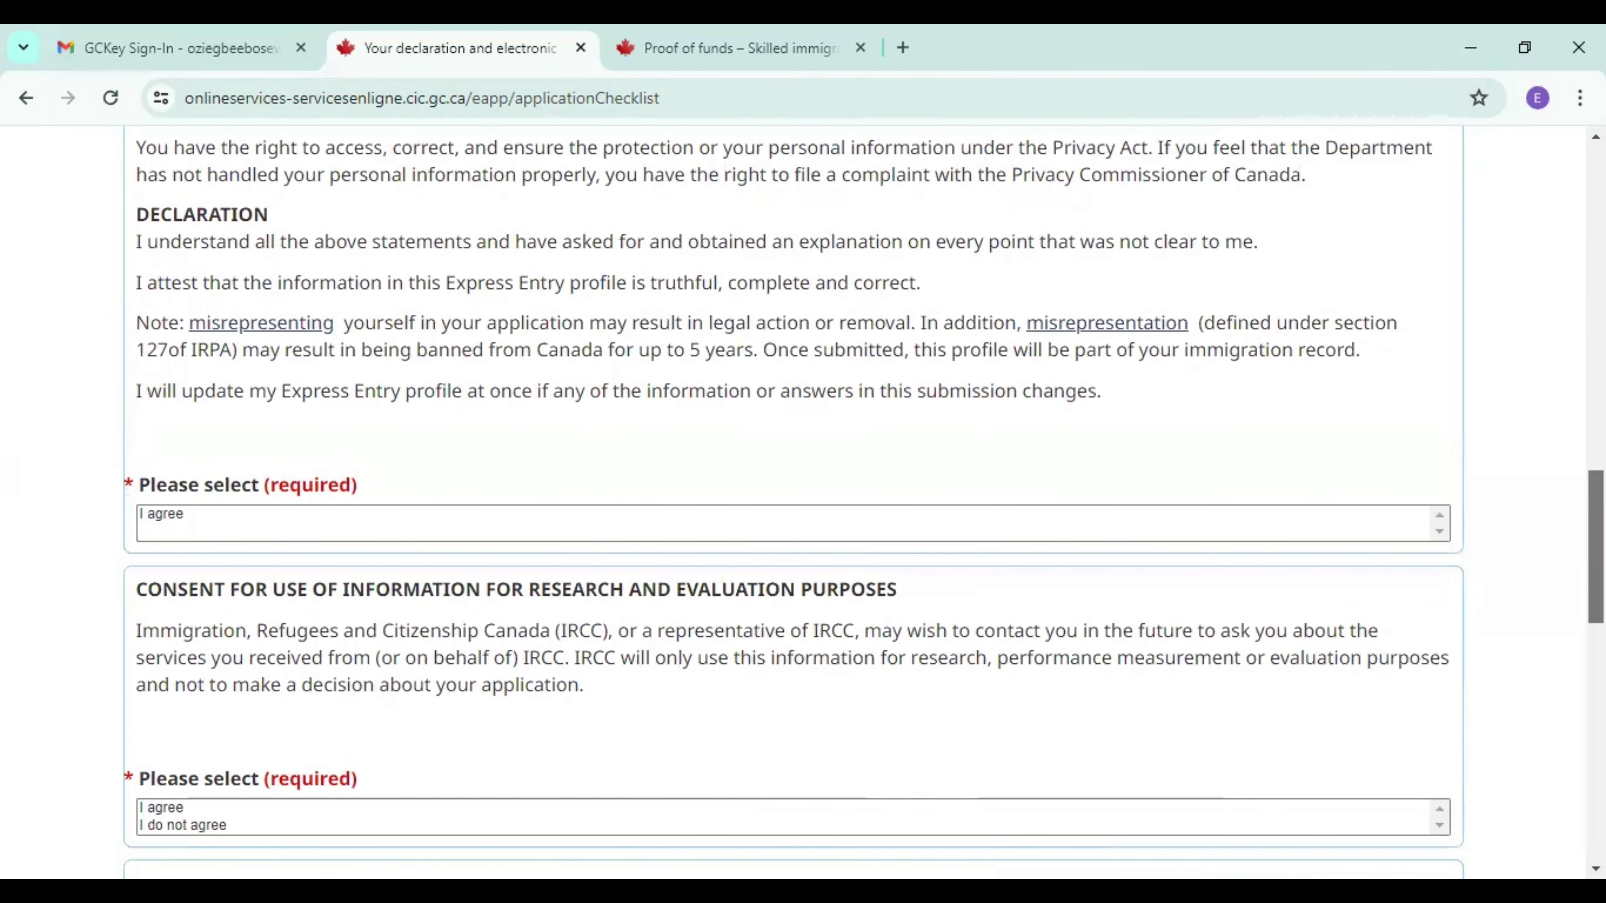
{"action": "scroll", "coordinate": [802, 503], "scroll_direction": "down", "scroll_amount": 1}
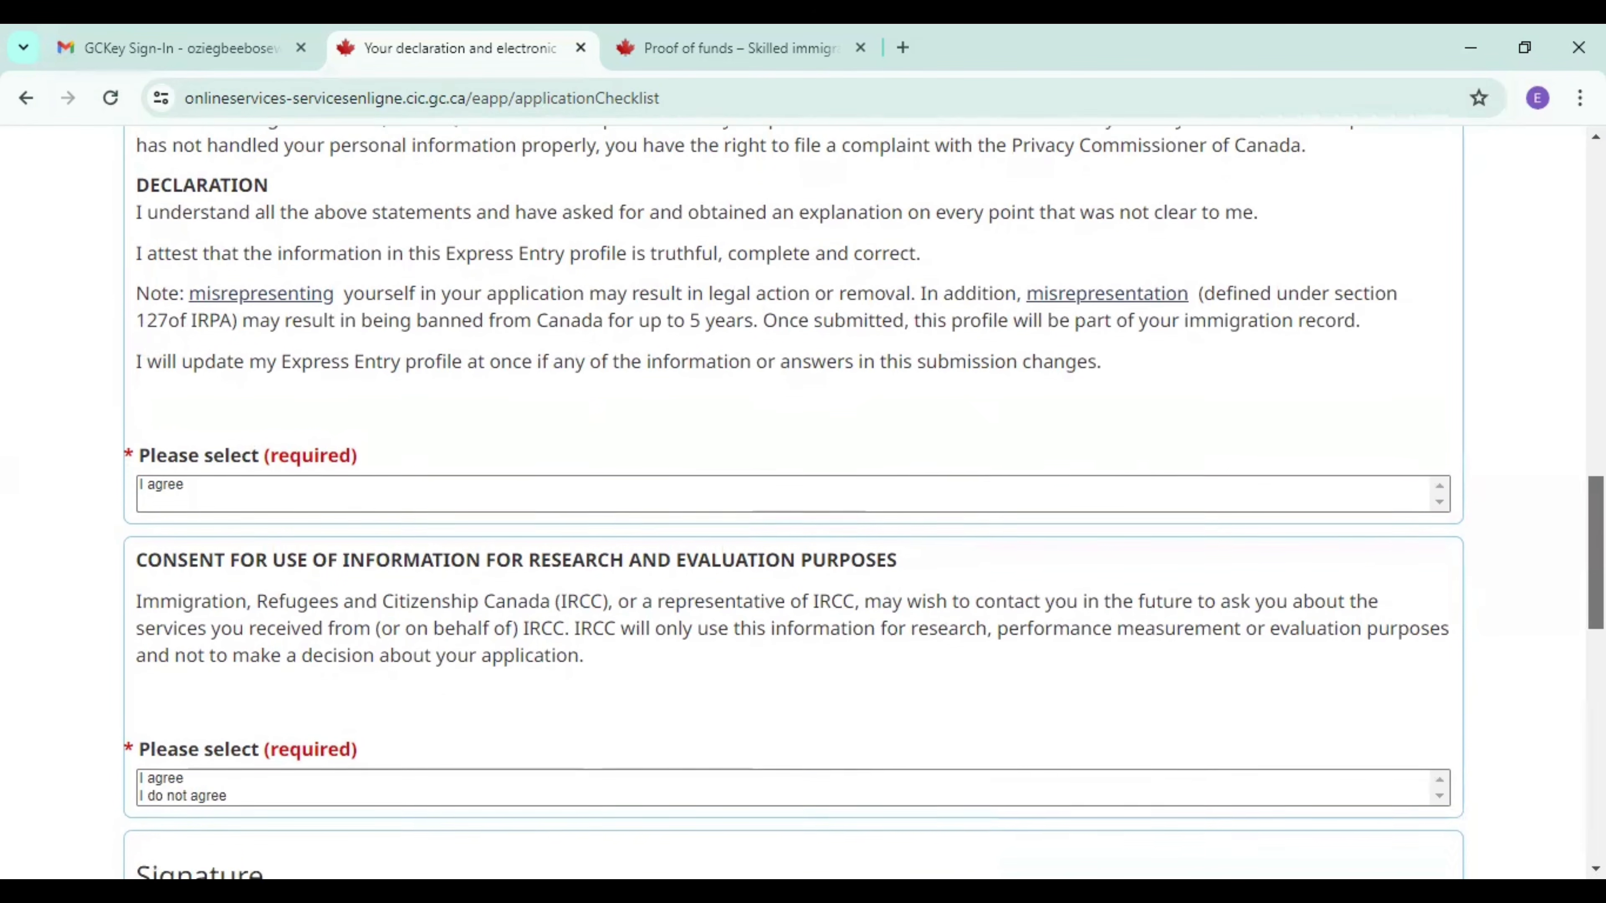
{"action": "scroll", "coordinate": [803, 503], "scroll_direction": "down", "scroll_amount": 5}
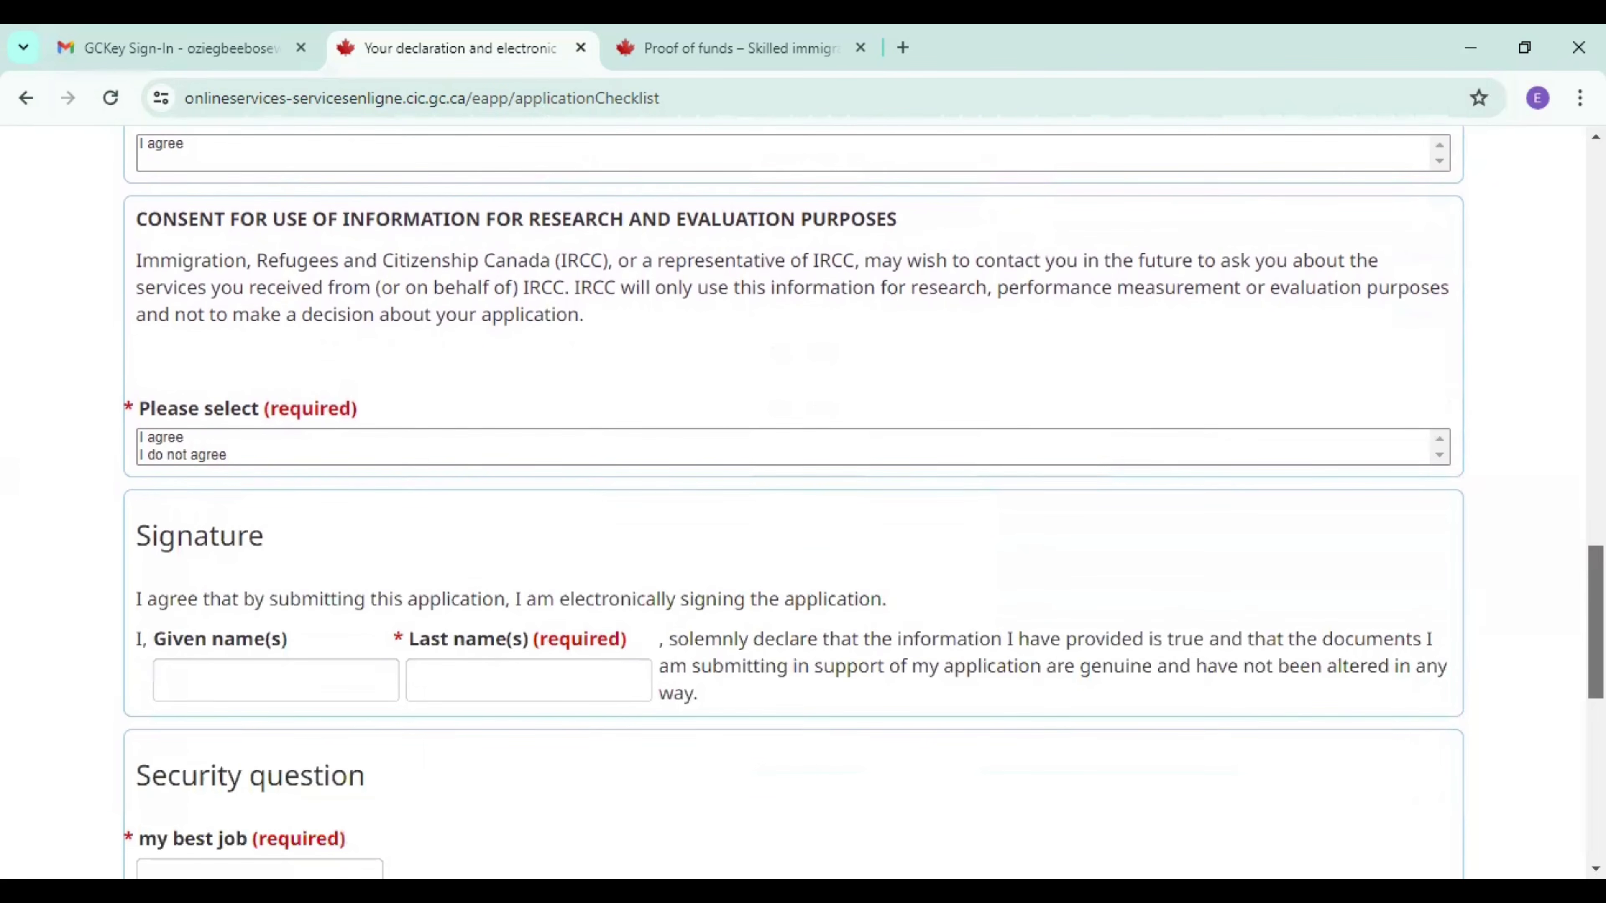
{"action": "scroll", "coordinate": [803, 503], "scroll_direction": "up", "scroll_amount": 3}
{"action": "scroll", "coordinate": [803, 503], "scroll_direction": "up", "scroll_amount": 3}
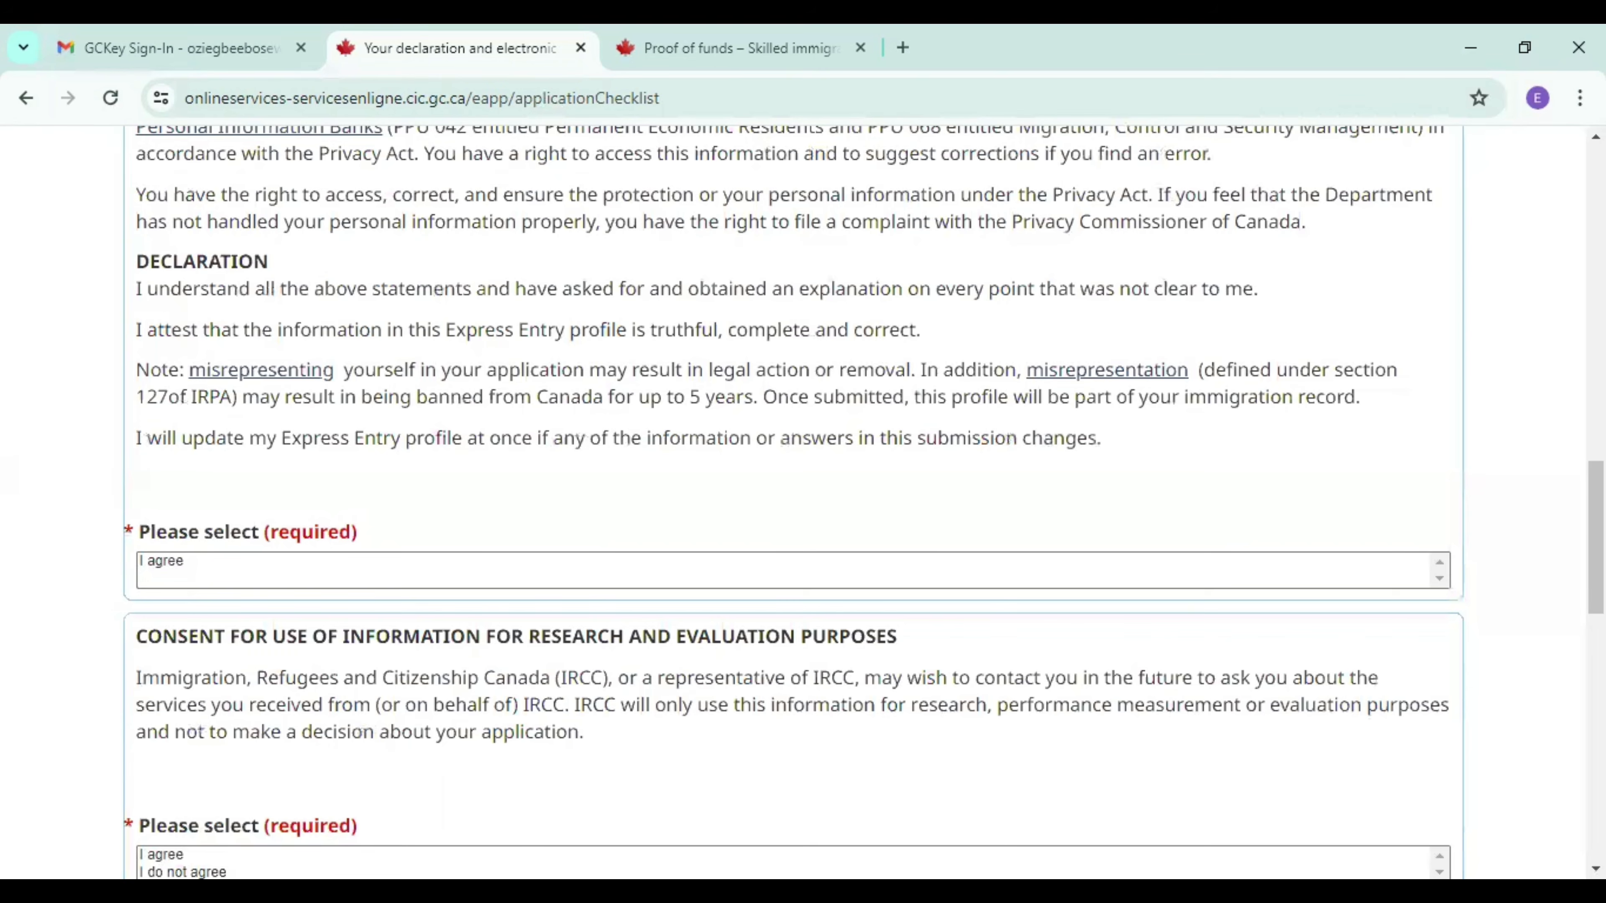
Select "I agree" for both the declaration and the consent for use of information for research and evaluation purposes.
{"action": "left_click", "coordinate": [309, 585]}
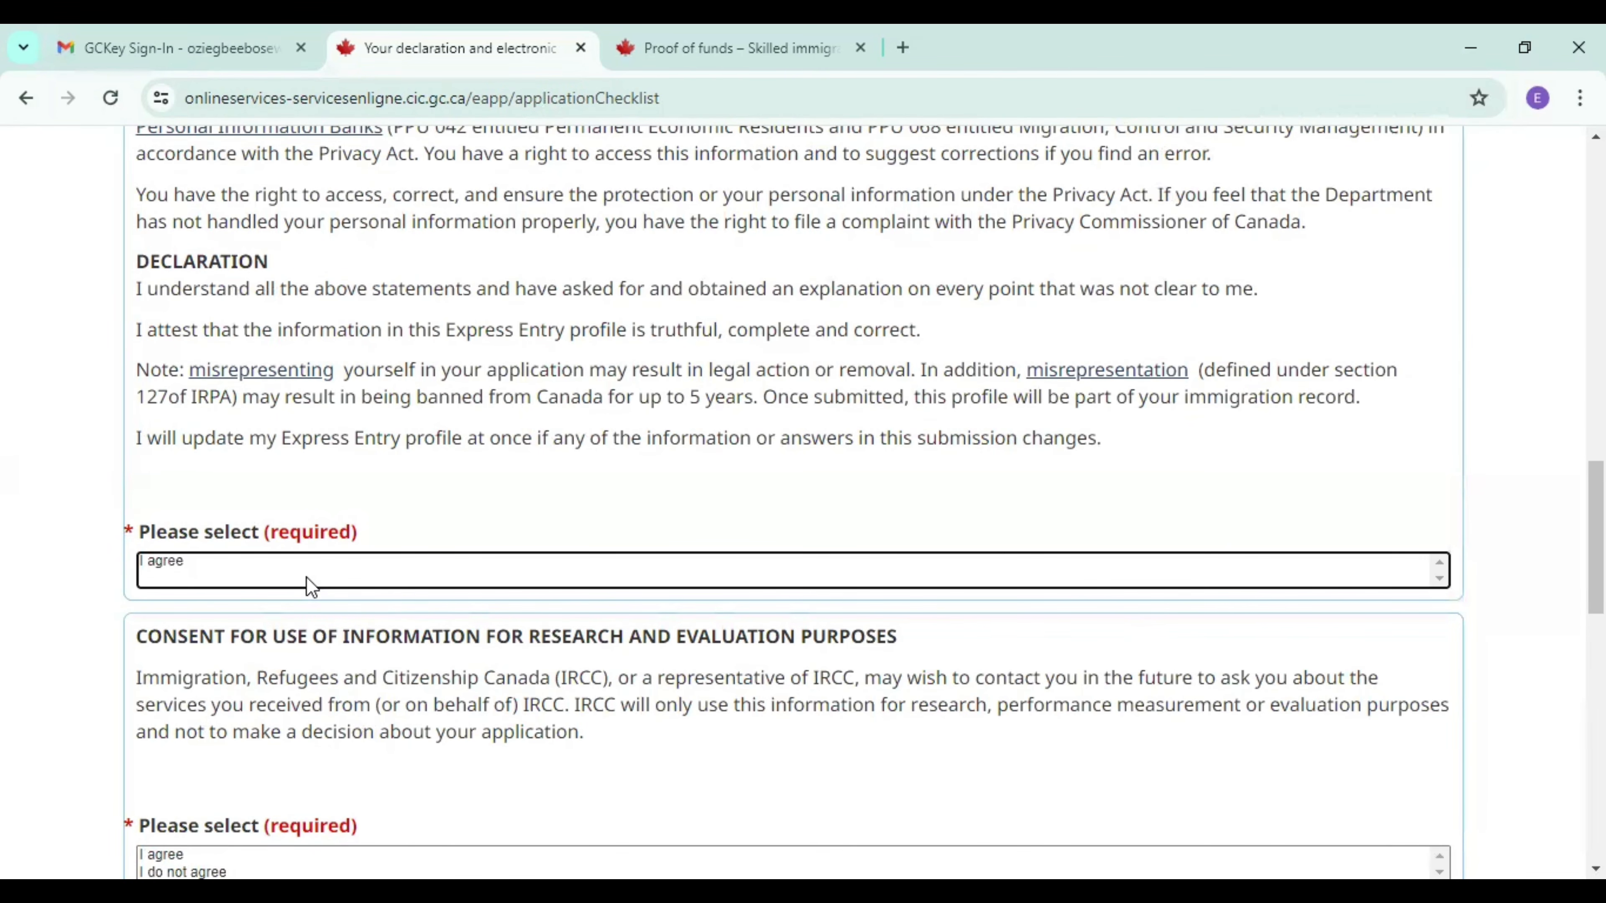
{"action": "key", "text": "Down"}
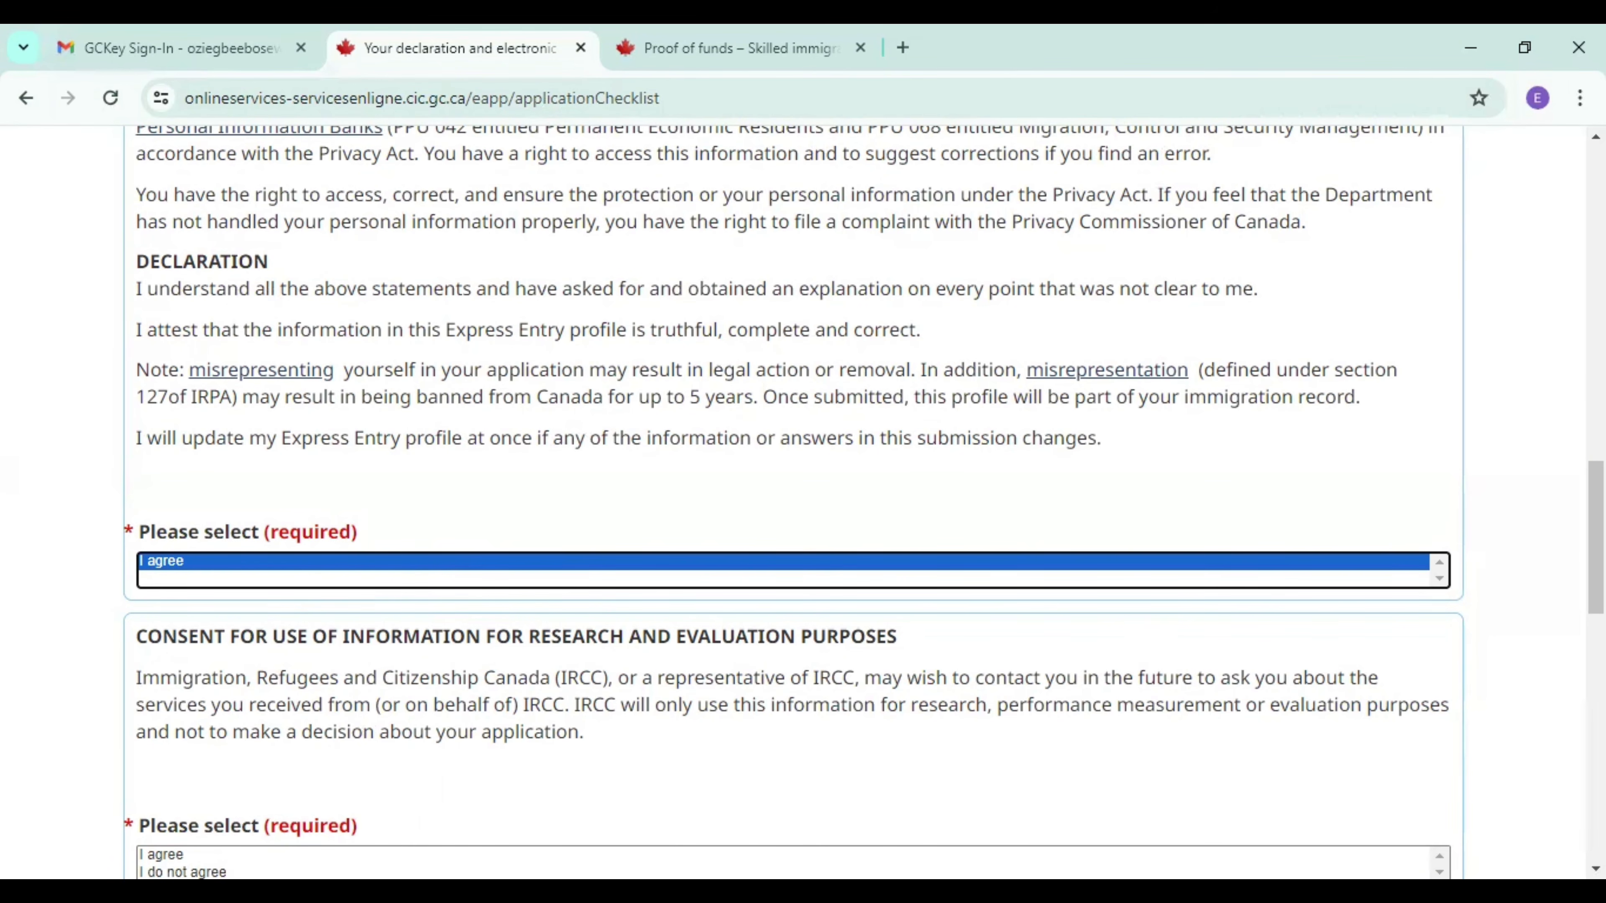
{"action": "key", "text": "Tab"}
{"action": "key", "text": "Down"}
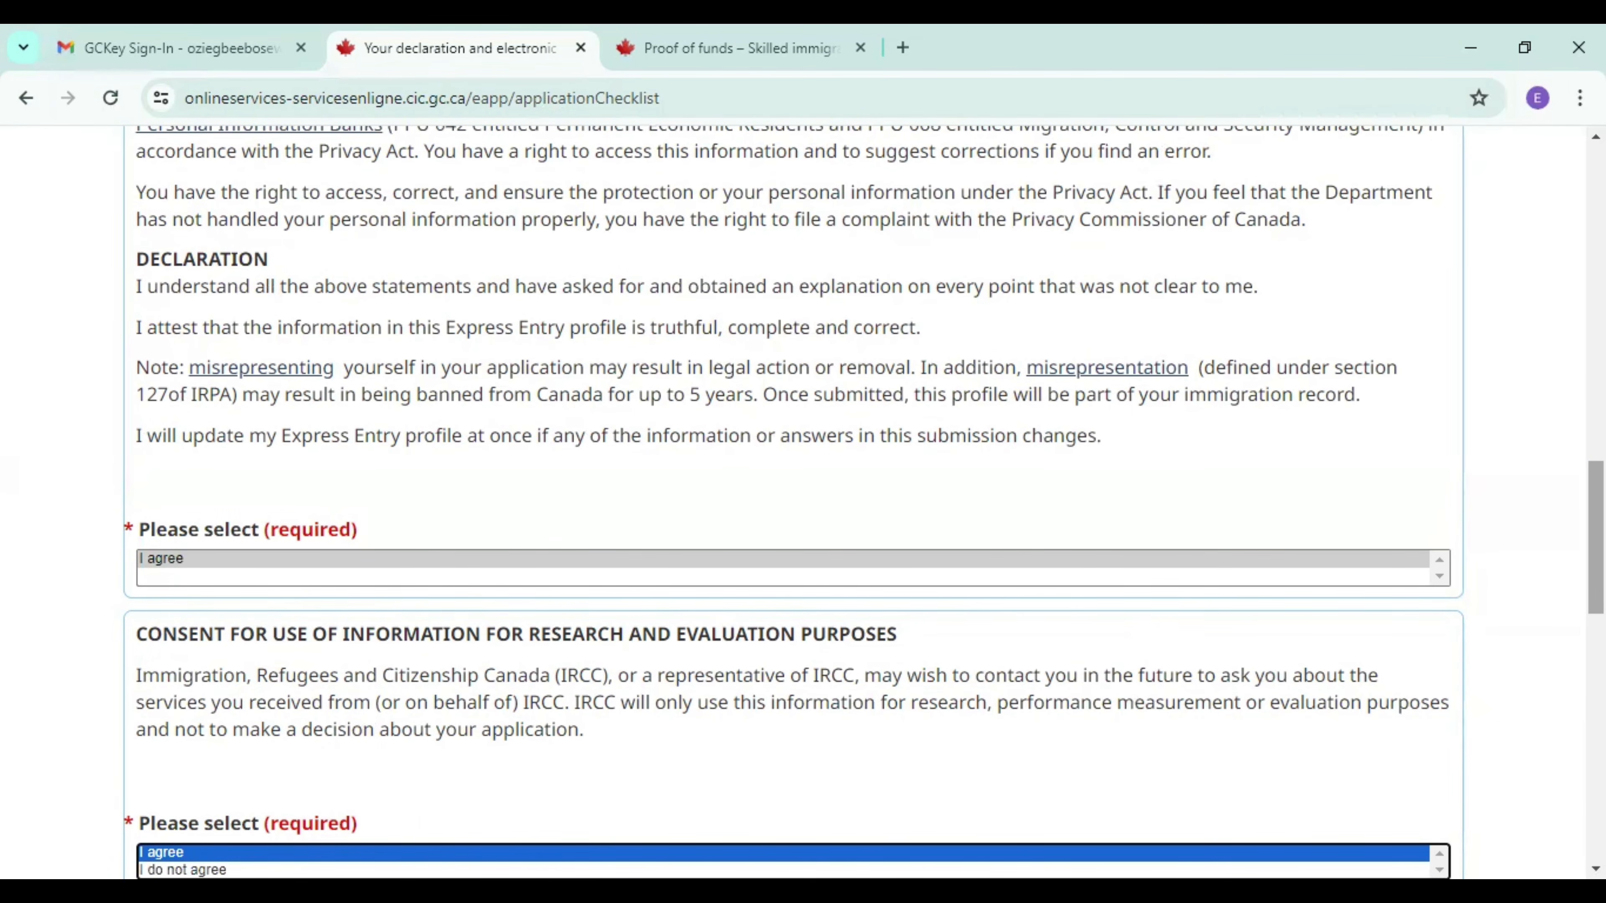
Enter the candidate's given name and last name in the signature section of the declaration.
{"action": "scroll", "coordinate": [702, 574], "scroll_direction": "down", "scroll_amount": 10}
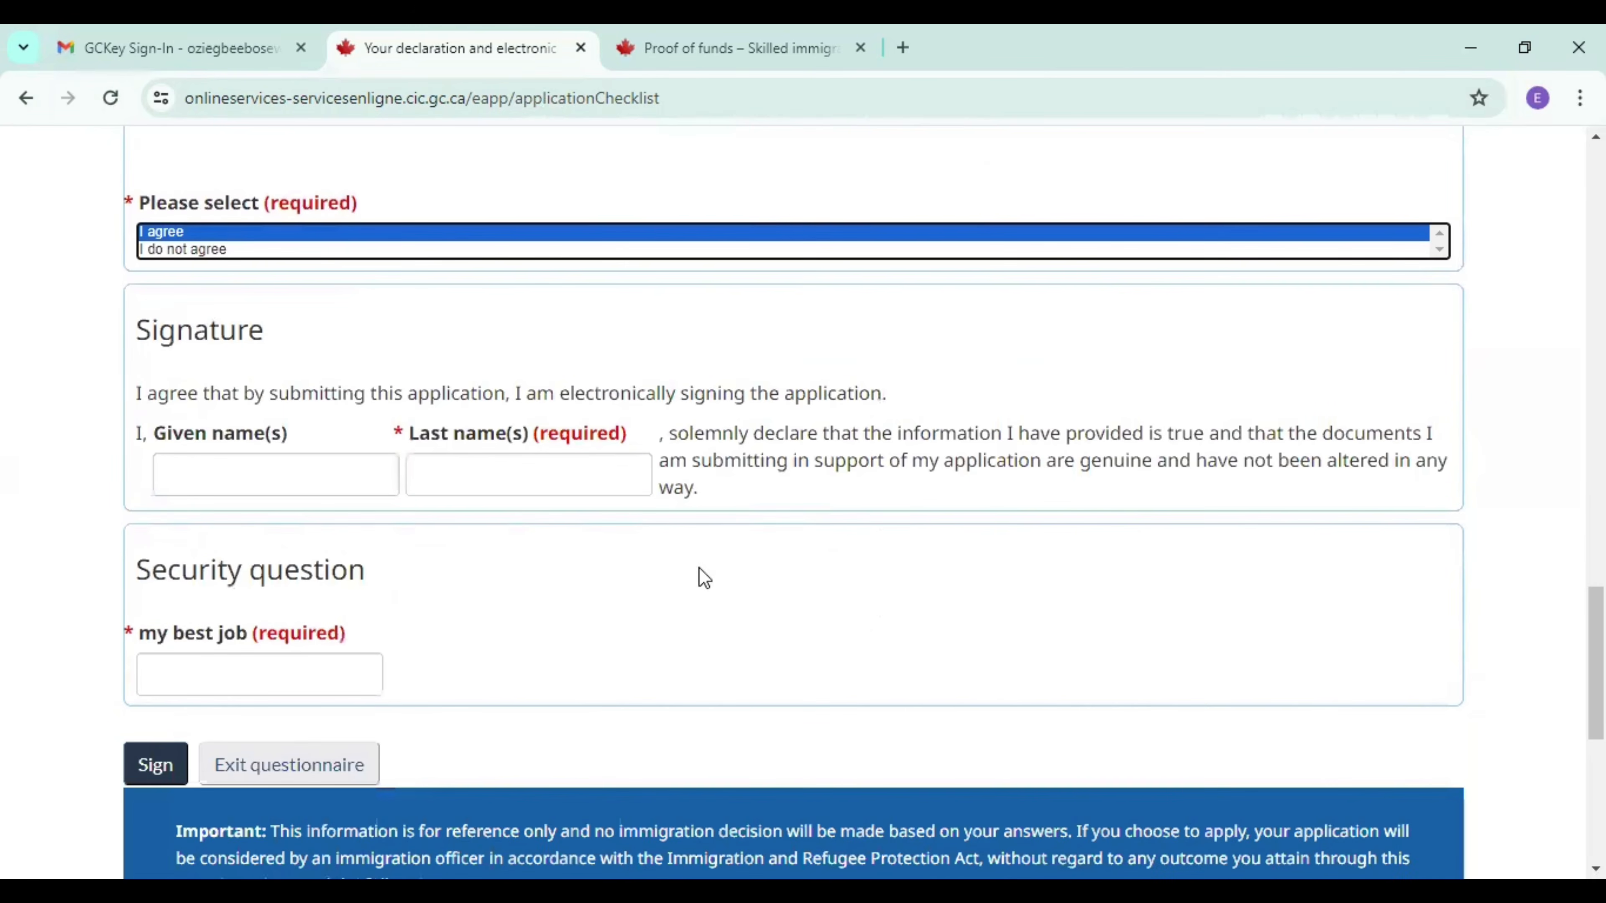
{"action": "left_click", "coordinate": [294, 491]}
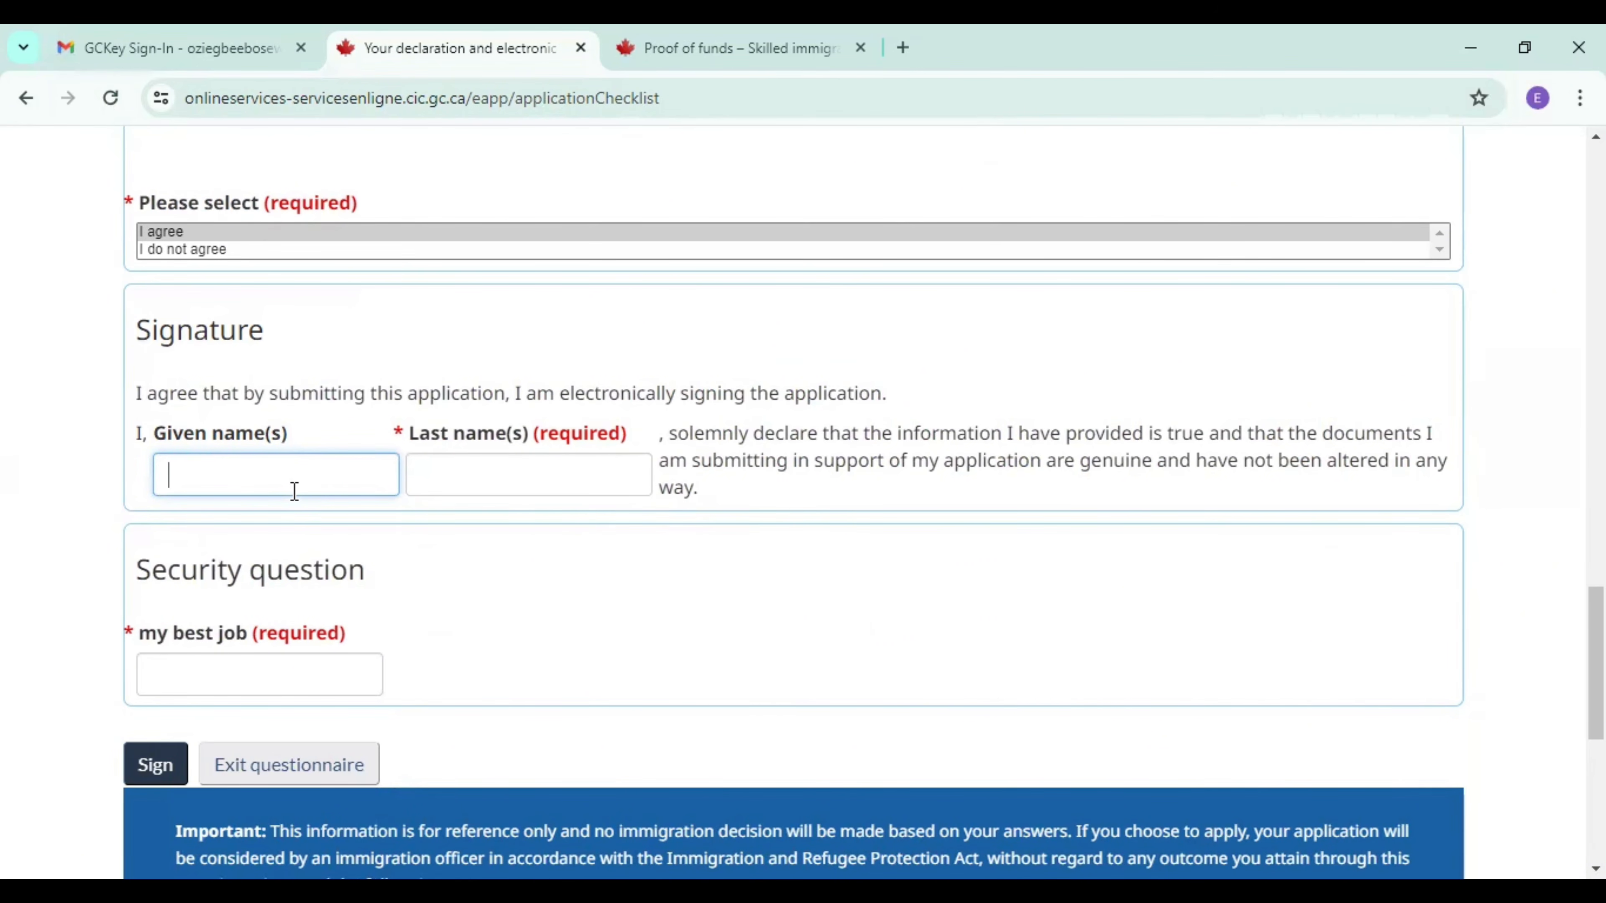
{"action": "left_click", "coordinate": [501, 474]}
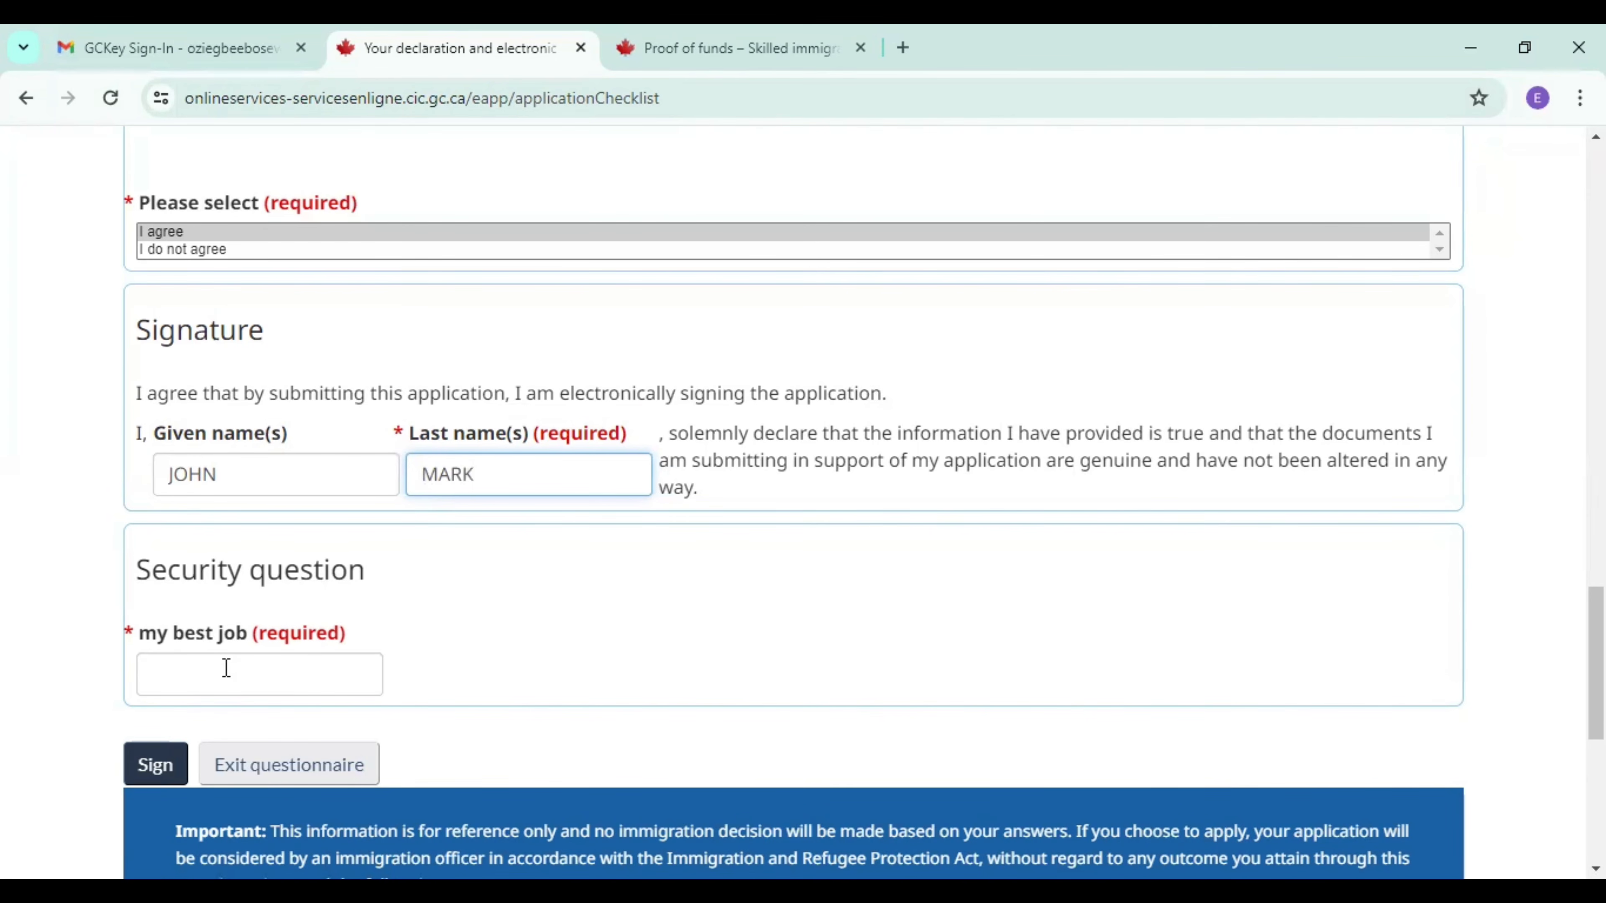
Try to sign the declaration with an answer to the "my best job" security question.
{"action": "left_click", "coordinate": [266, 676]}
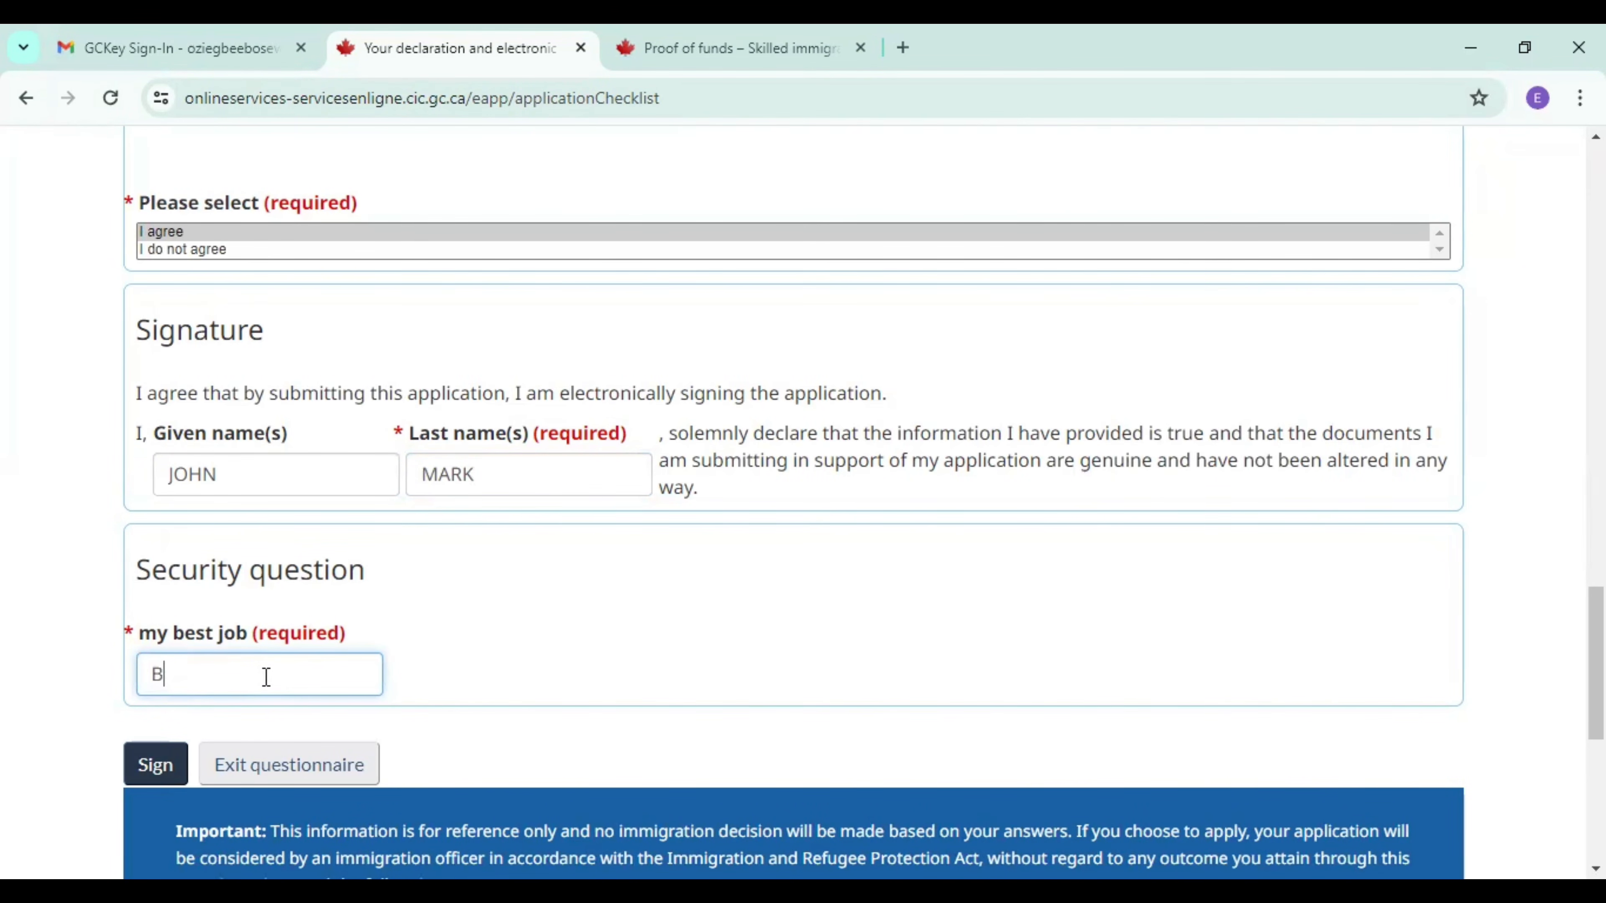
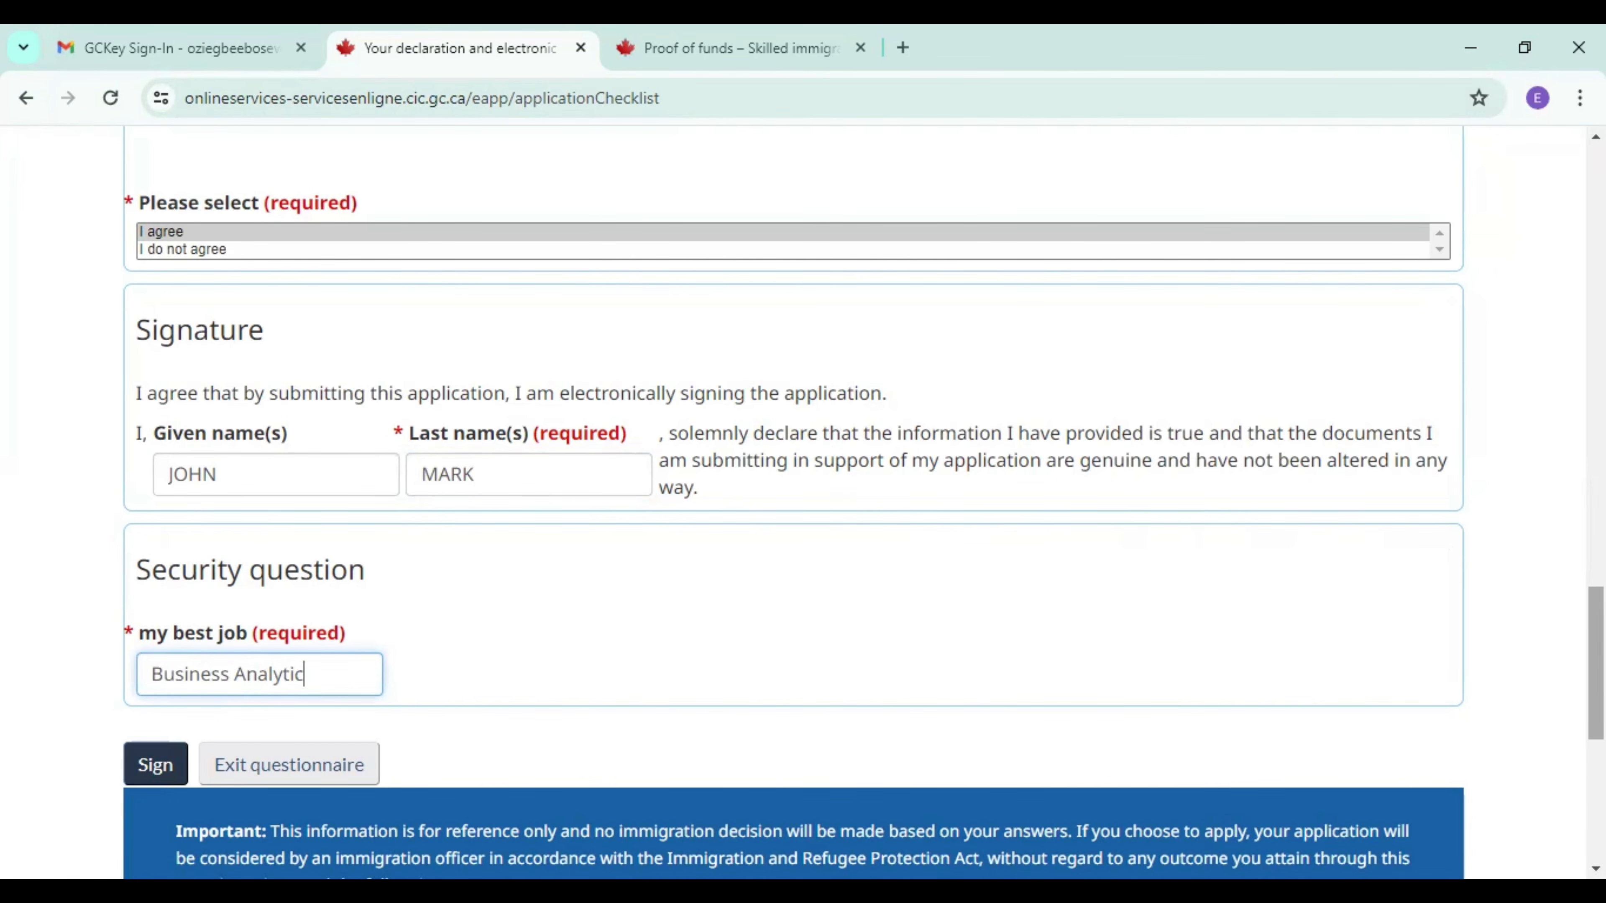
{"action": "scroll", "coordinate": [791, 505], "scroll_direction": "down", "scroll_amount": 5}
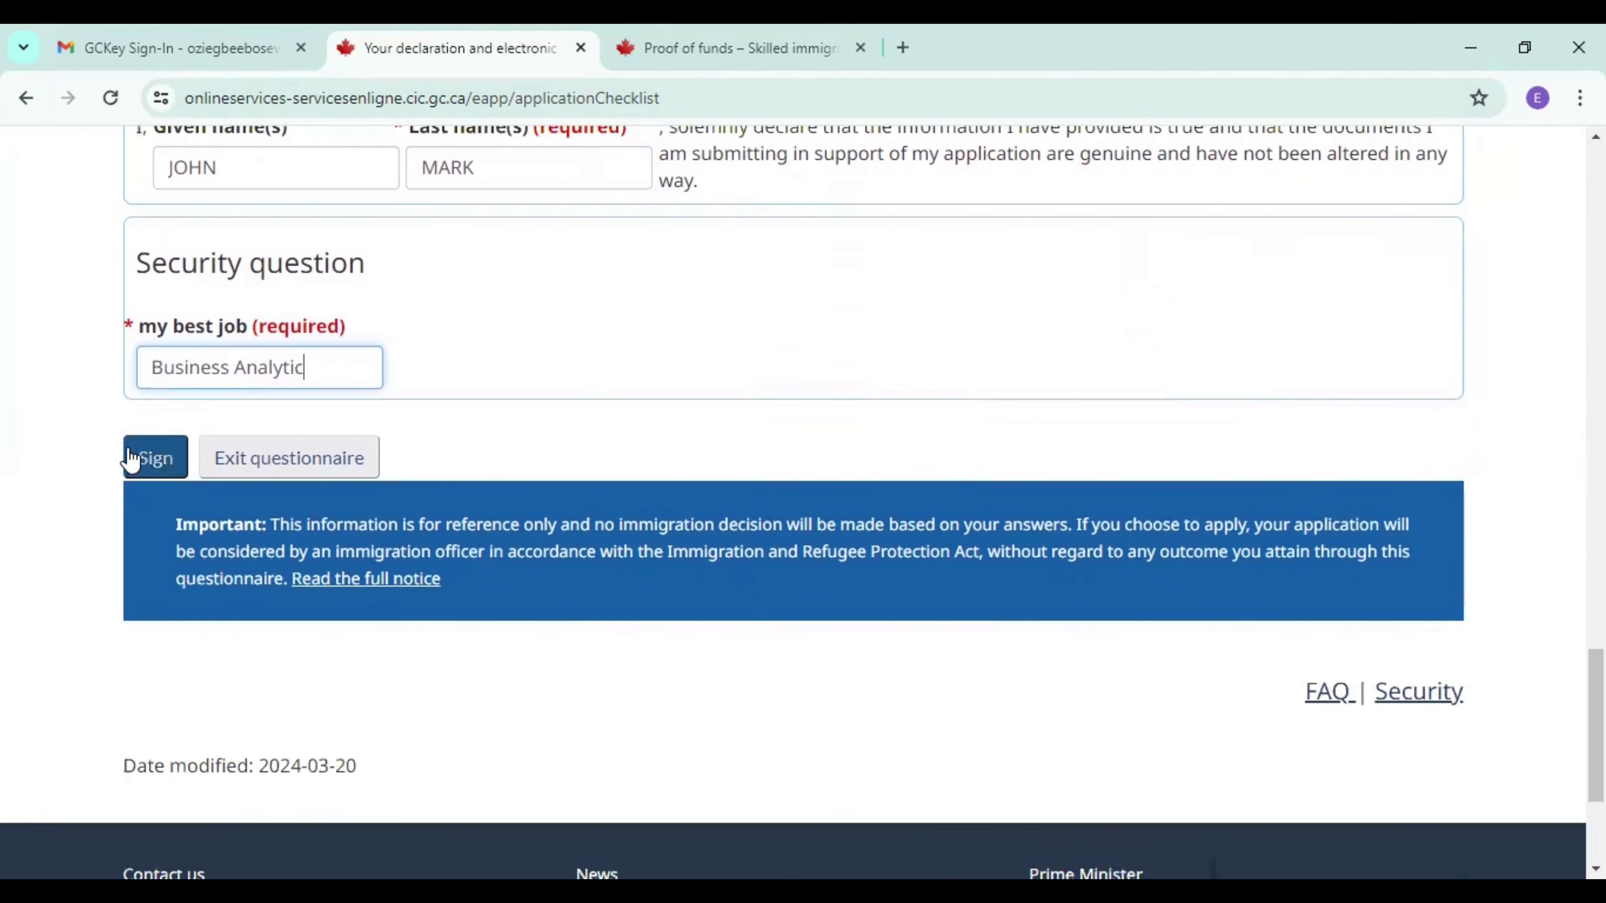
{"action": "left_click", "coordinate": [144, 470]}
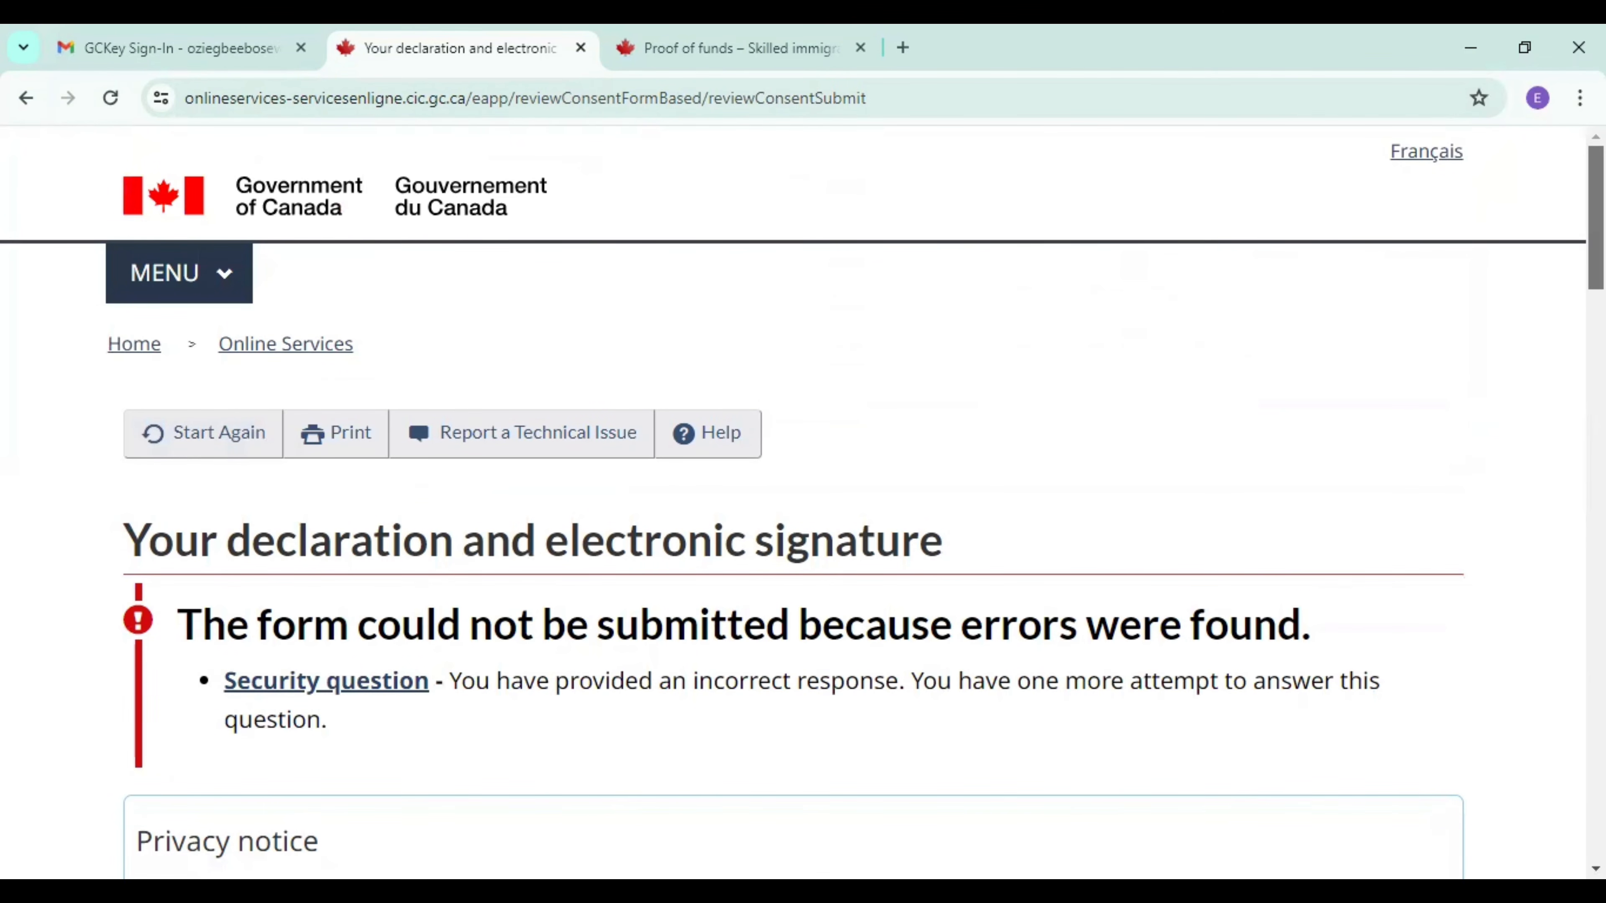
Fill in the candidate's given name and last name again in the signature section, using the suggested entries.
{"action": "scroll", "coordinate": [803, 493], "scroll_direction": "down", "scroll_amount": 7}
{"action": "scroll", "coordinate": [803, 500], "scroll_direction": "down", "scroll_amount": 10}
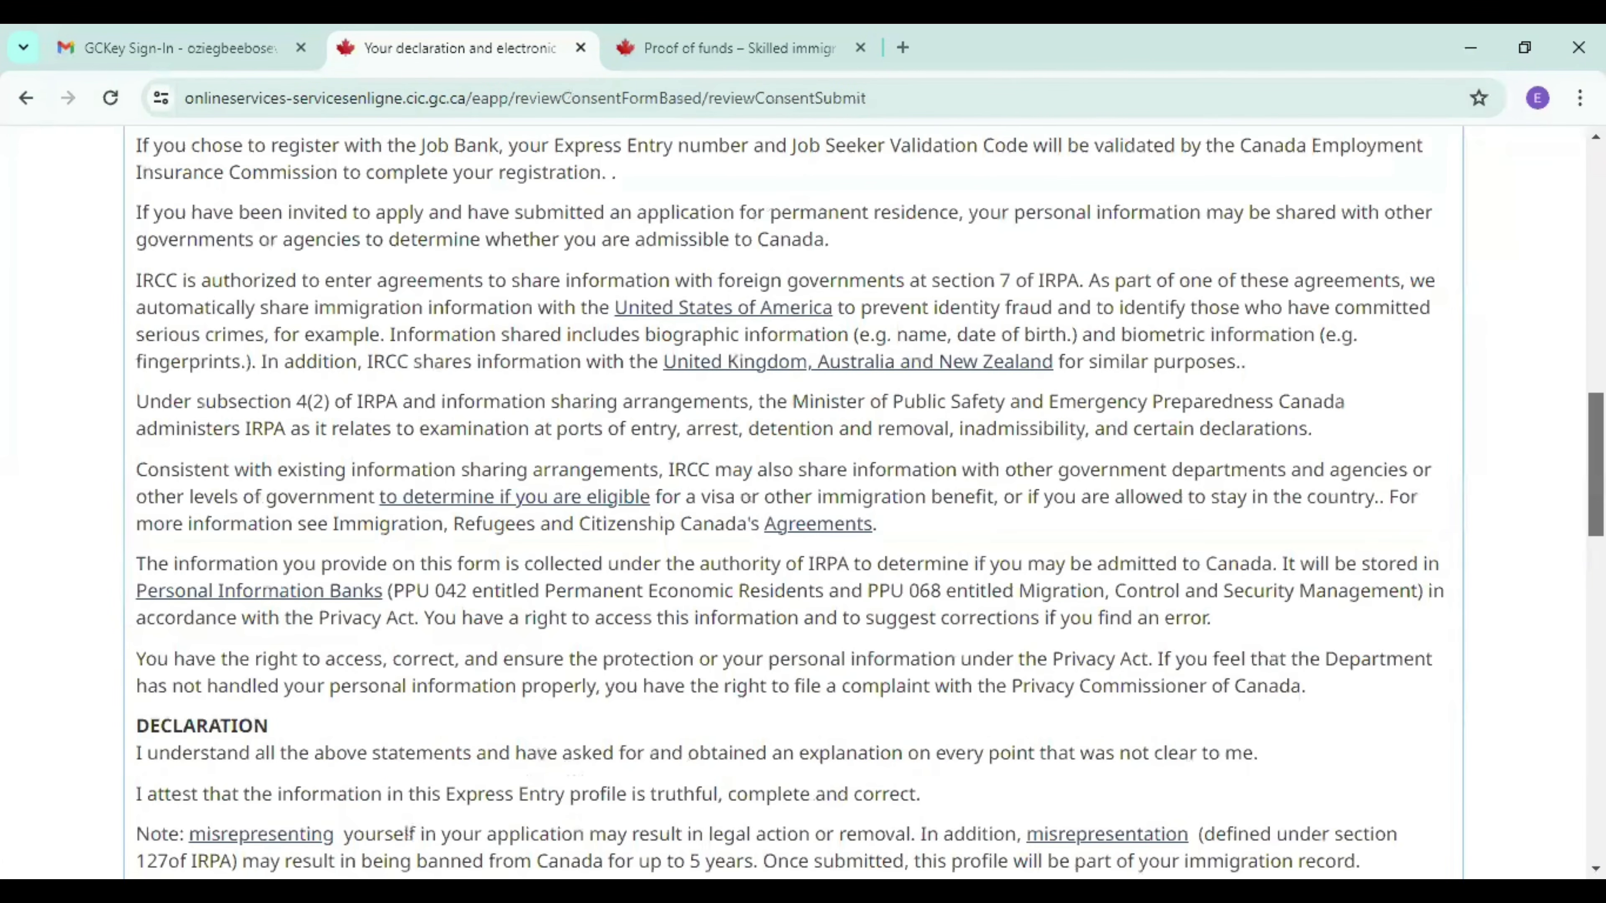
{"action": "scroll", "coordinate": [803, 500], "scroll_direction": "down", "scroll_amount": 16}
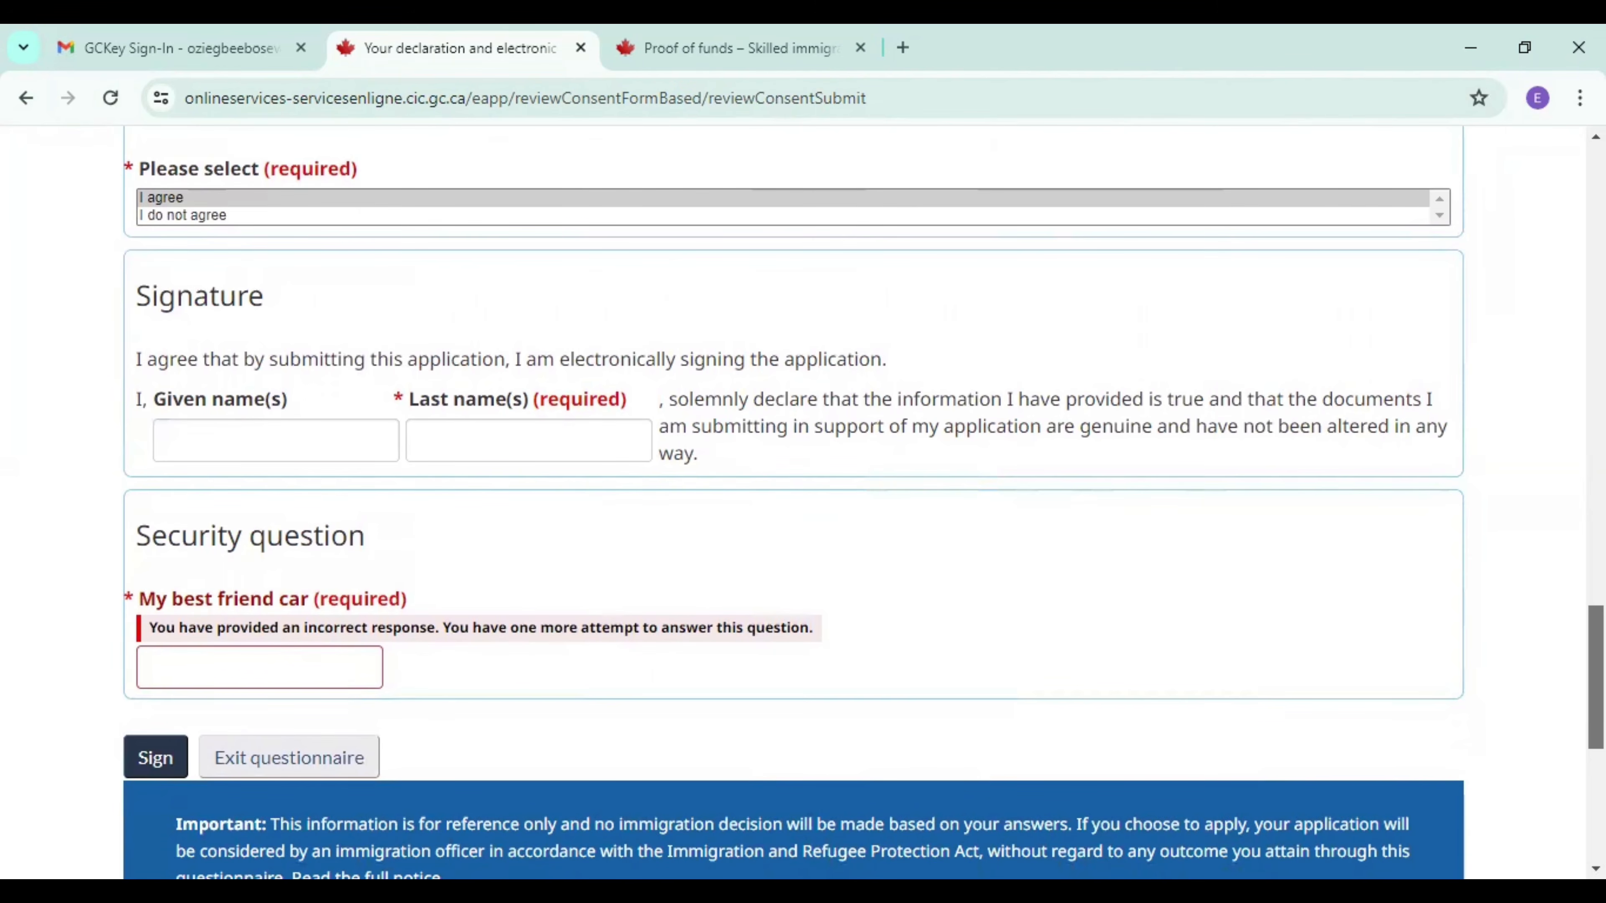
{"action": "scroll", "coordinate": [802, 499], "scroll_direction": "down", "scroll_amount": 2}
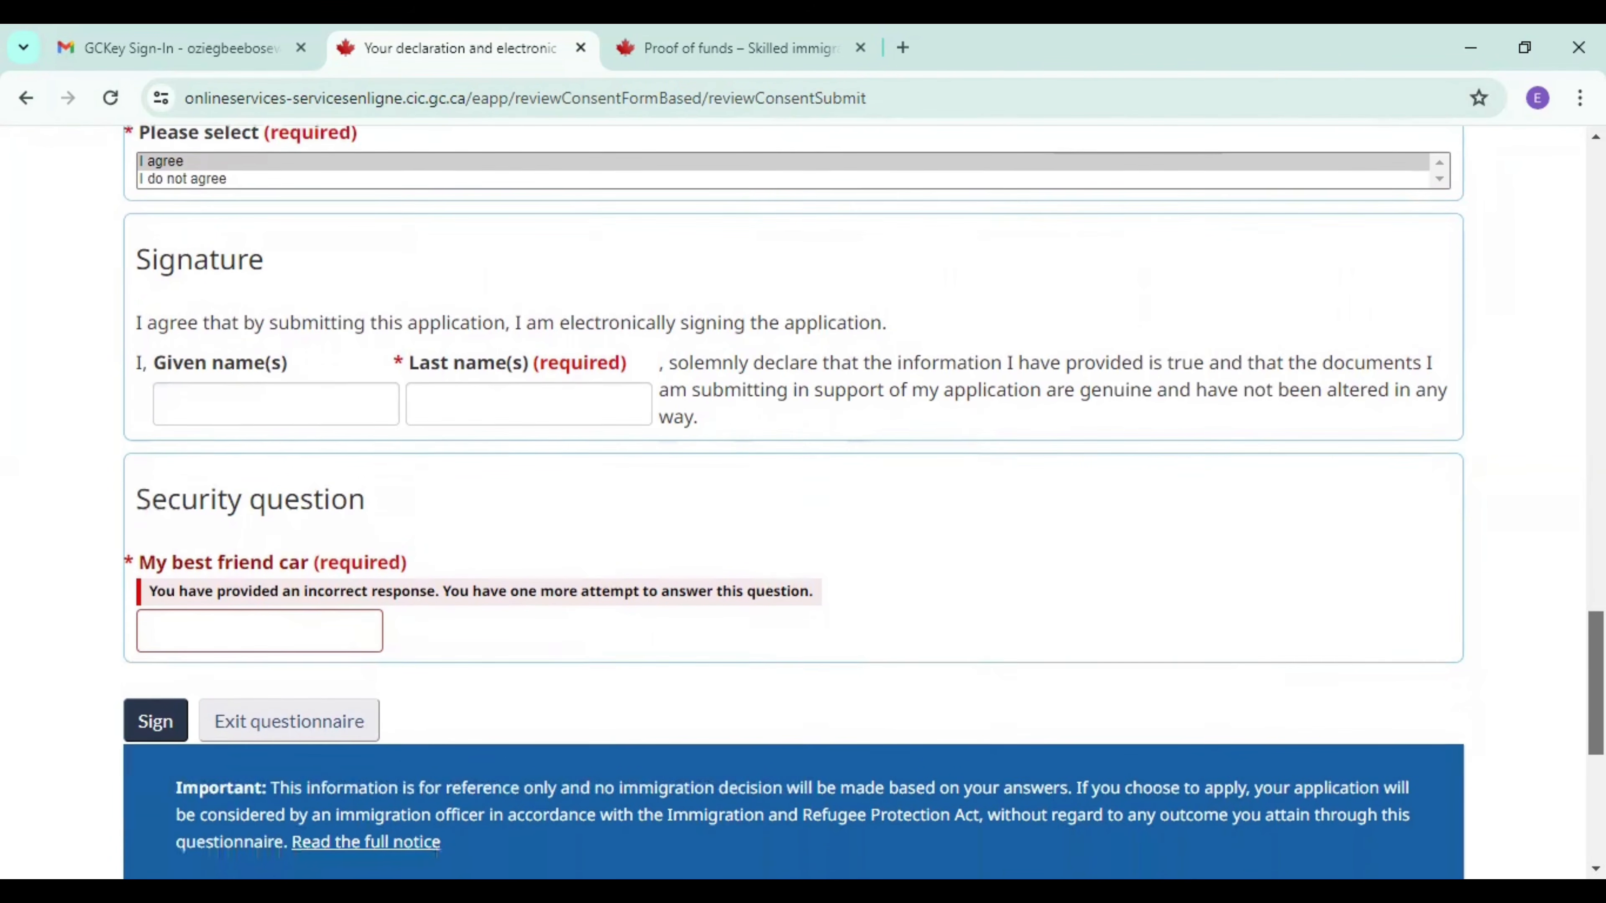
{"action": "scroll", "coordinate": [802, 500], "scroll_direction": "up", "scroll_amount": 1}
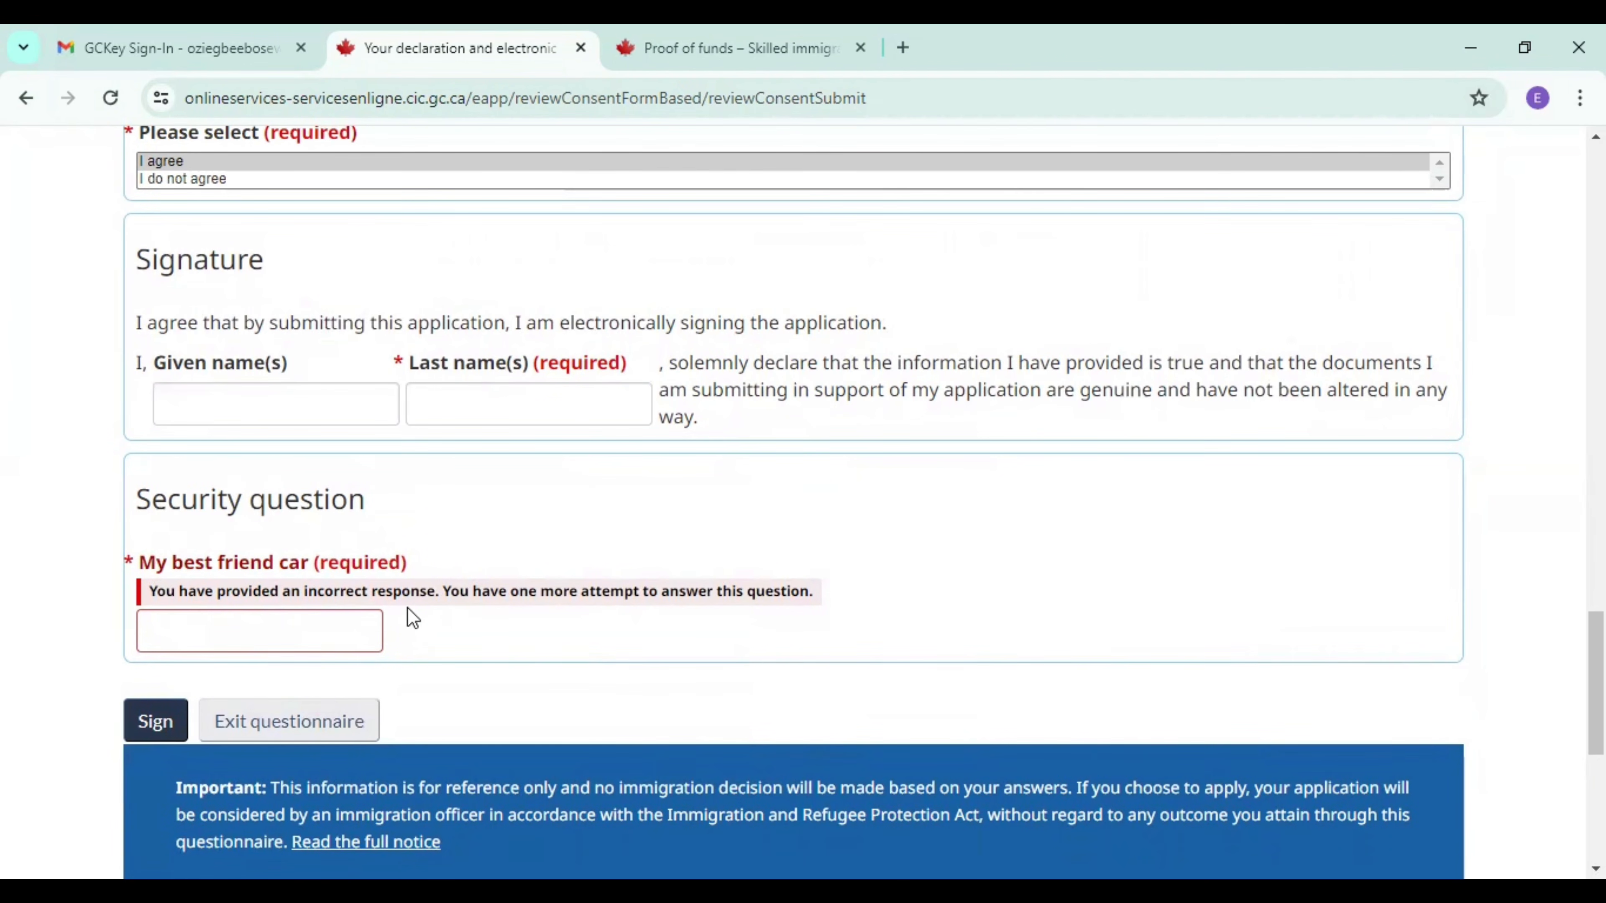
{"action": "left_click", "coordinate": [221, 414]}
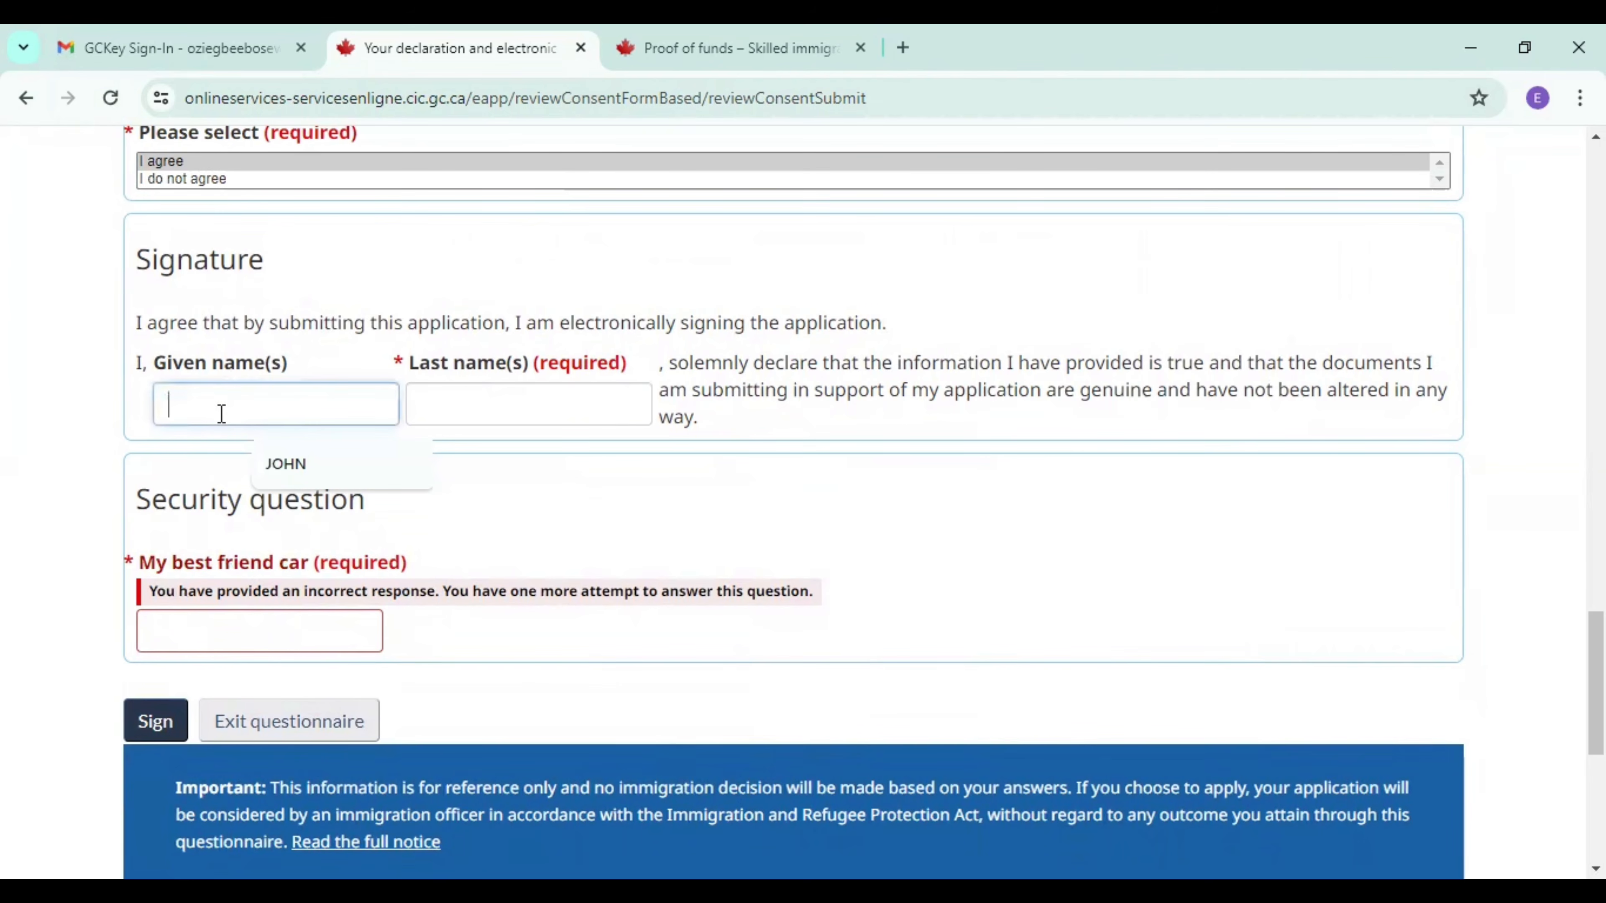
{"action": "left_click", "coordinate": [294, 468]}
{"action": "left_click", "coordinate": [456, 414]}
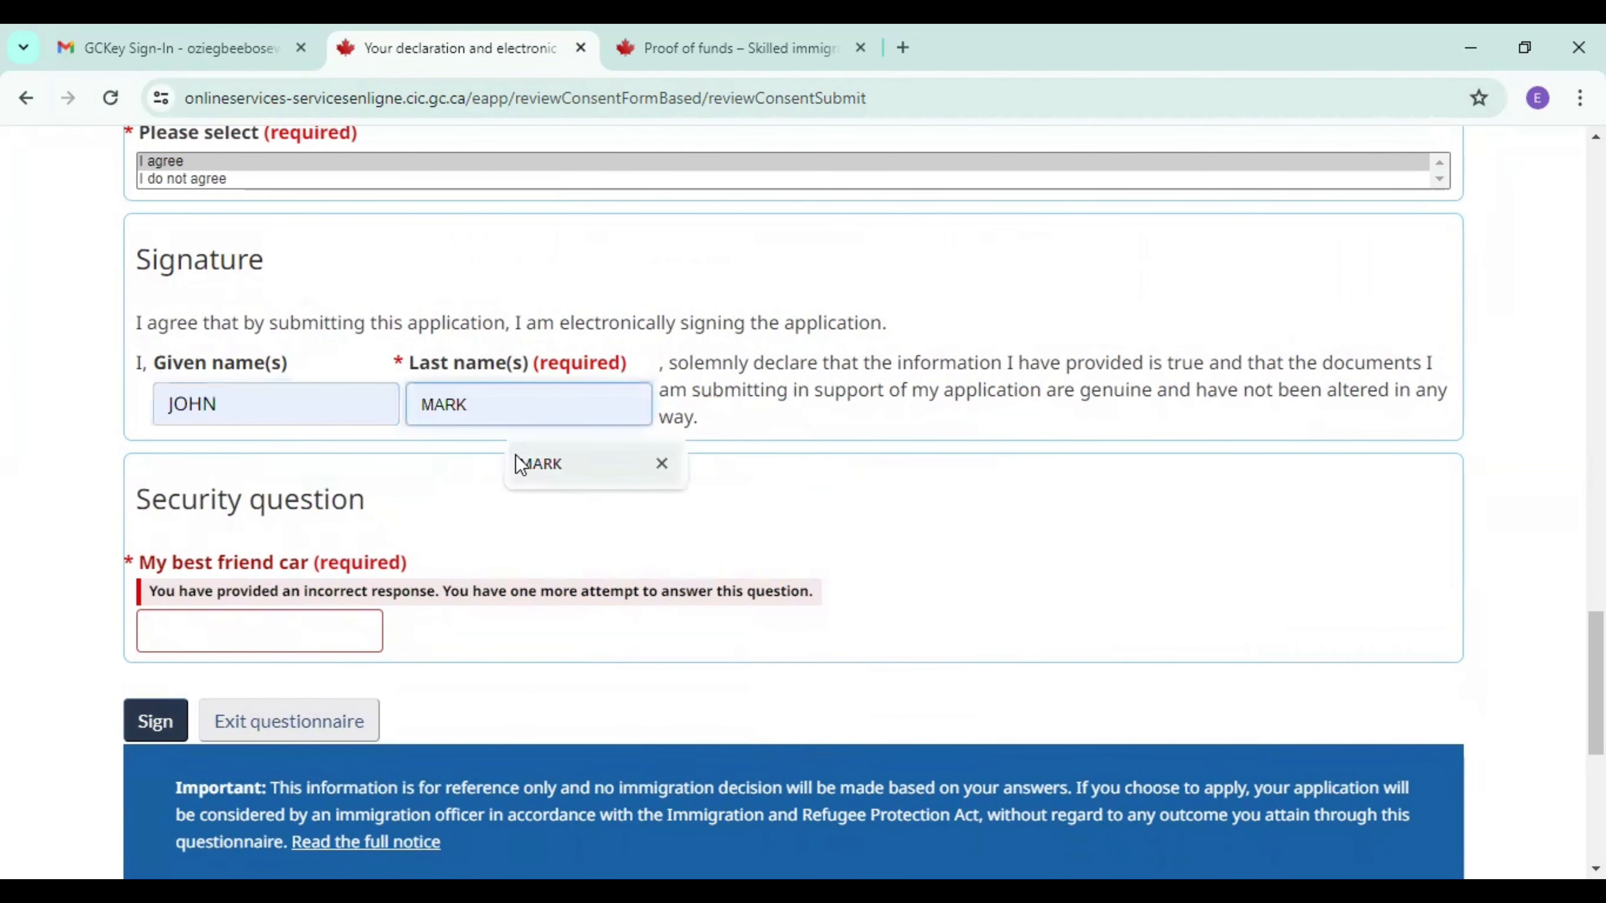
{"action": "left_click", "coordinate": [521, 461]}
Answer the "My best friend car" security question and sign the declaration.
{"action": "left_click", "coordinate": [231, 620]}
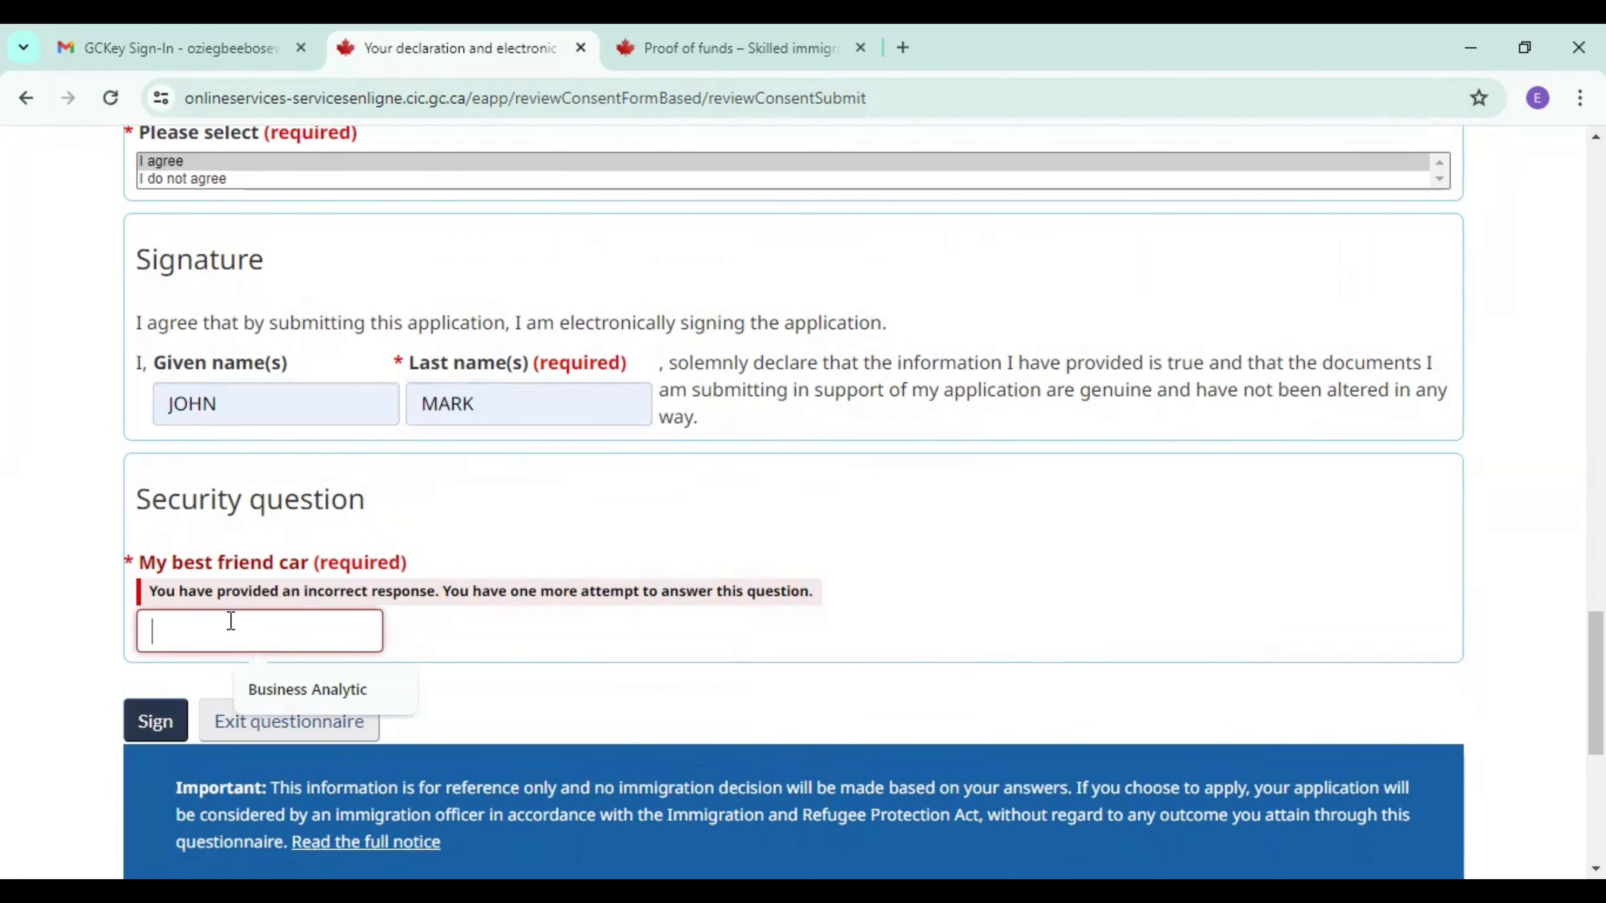
{"action": "left_click", "coordinate": [179, 726]}
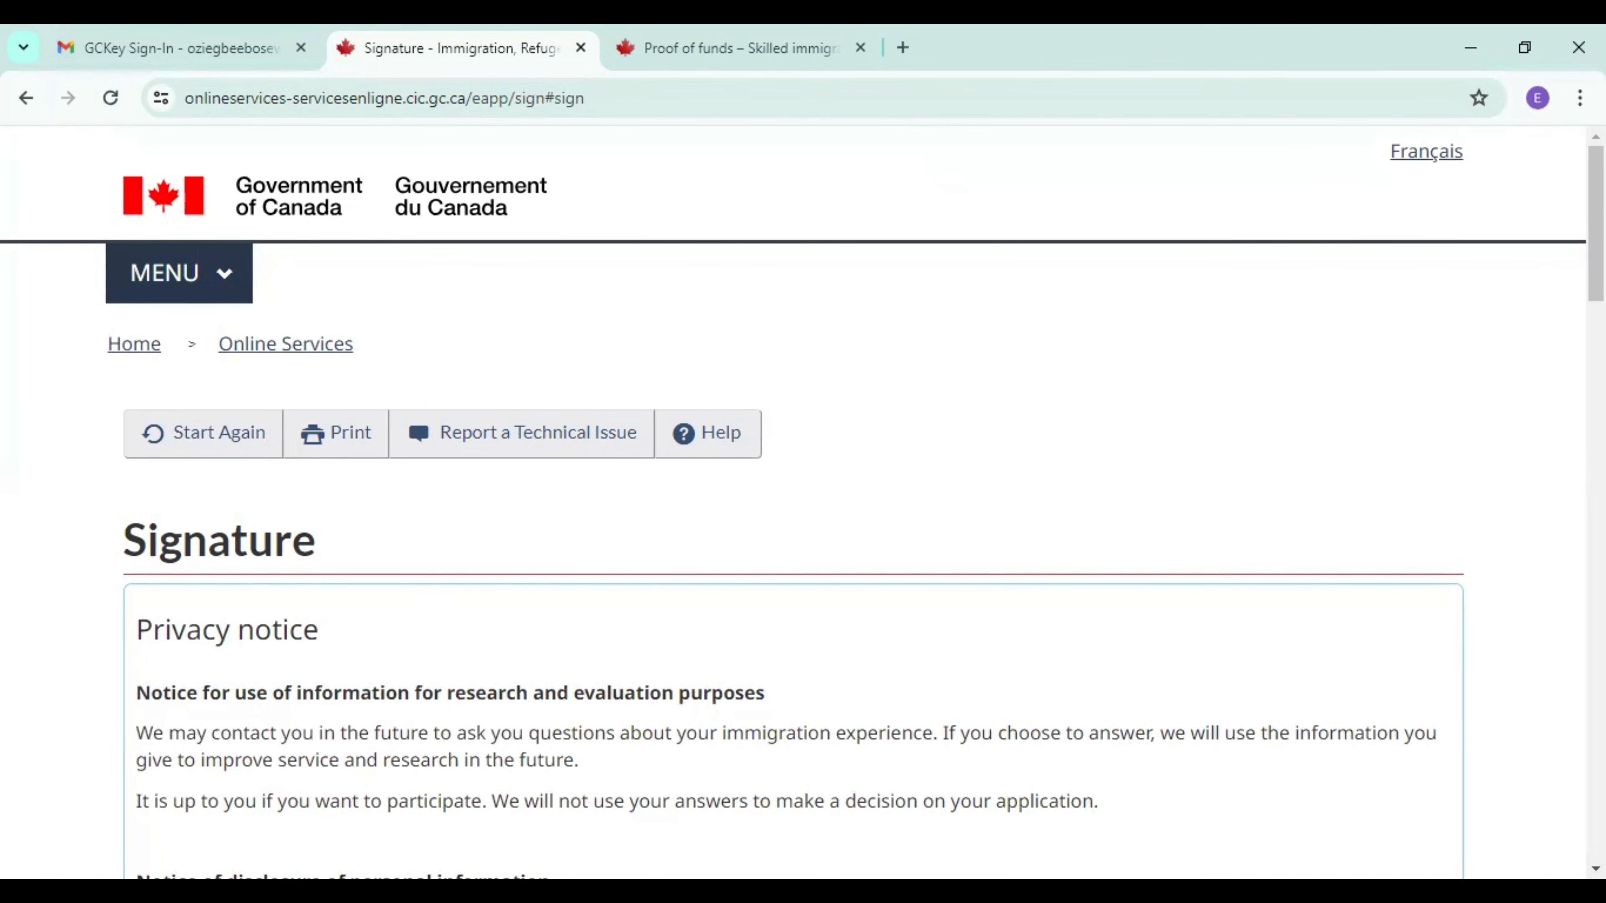
Check the consent choice and signature on the Signature page and transmit the Express Entry profile.
{"action": "scroll", "coordinate": [803, 506], "scroll_direction": "down", "scroll_amount": 10}
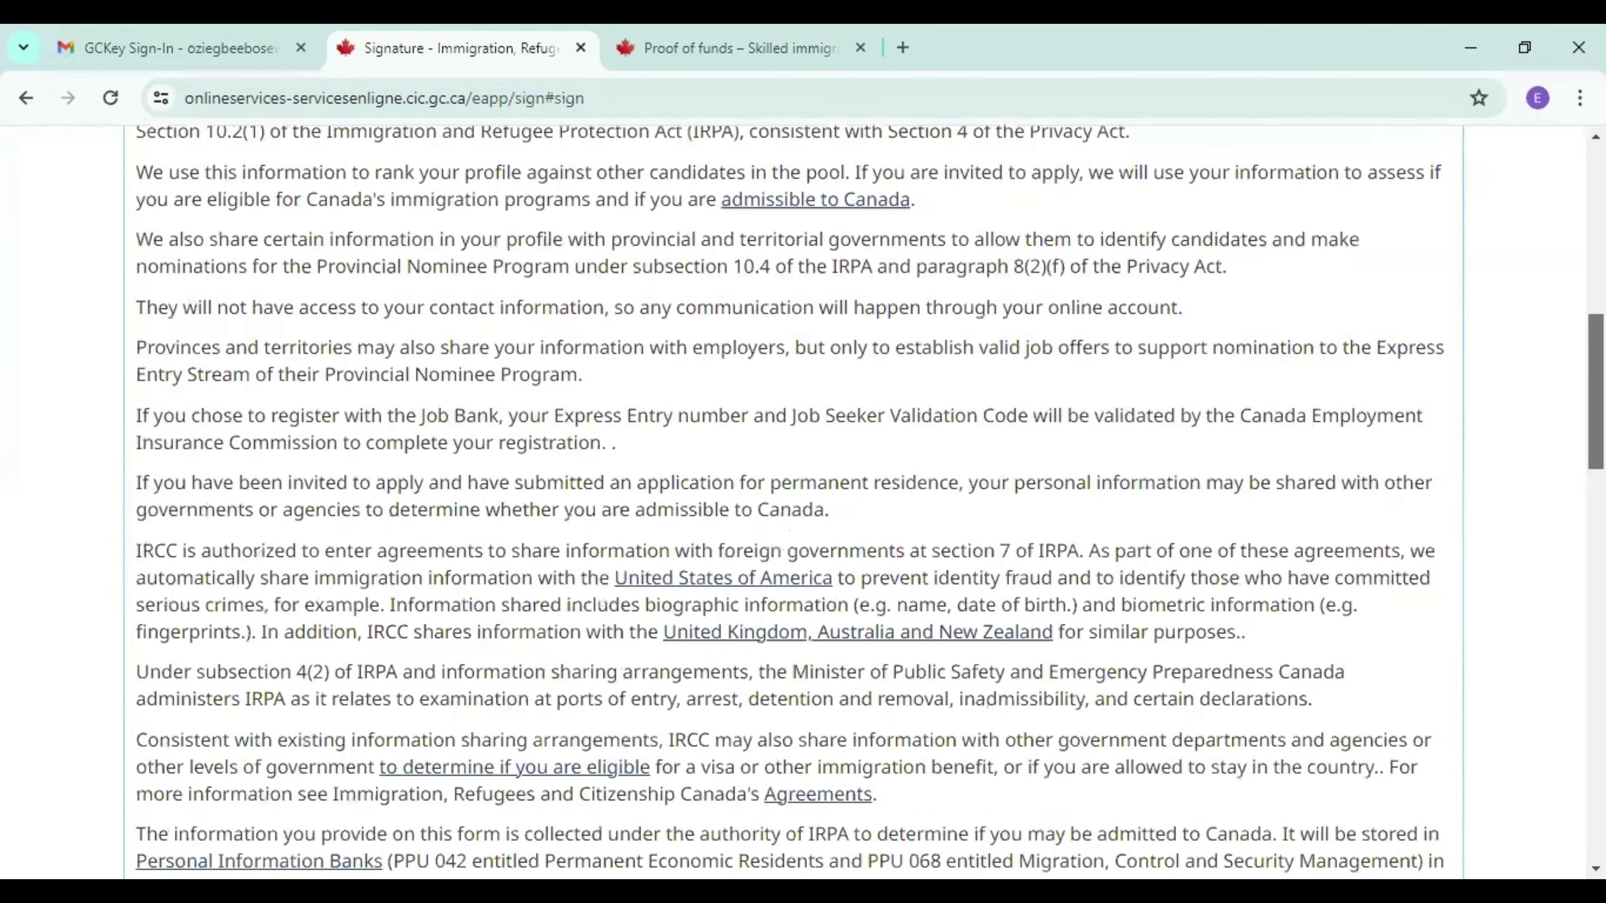
{"action": "scroll", "coordinate": [802, 506], "scroll_direction": "down", "scroll_amount": 15}
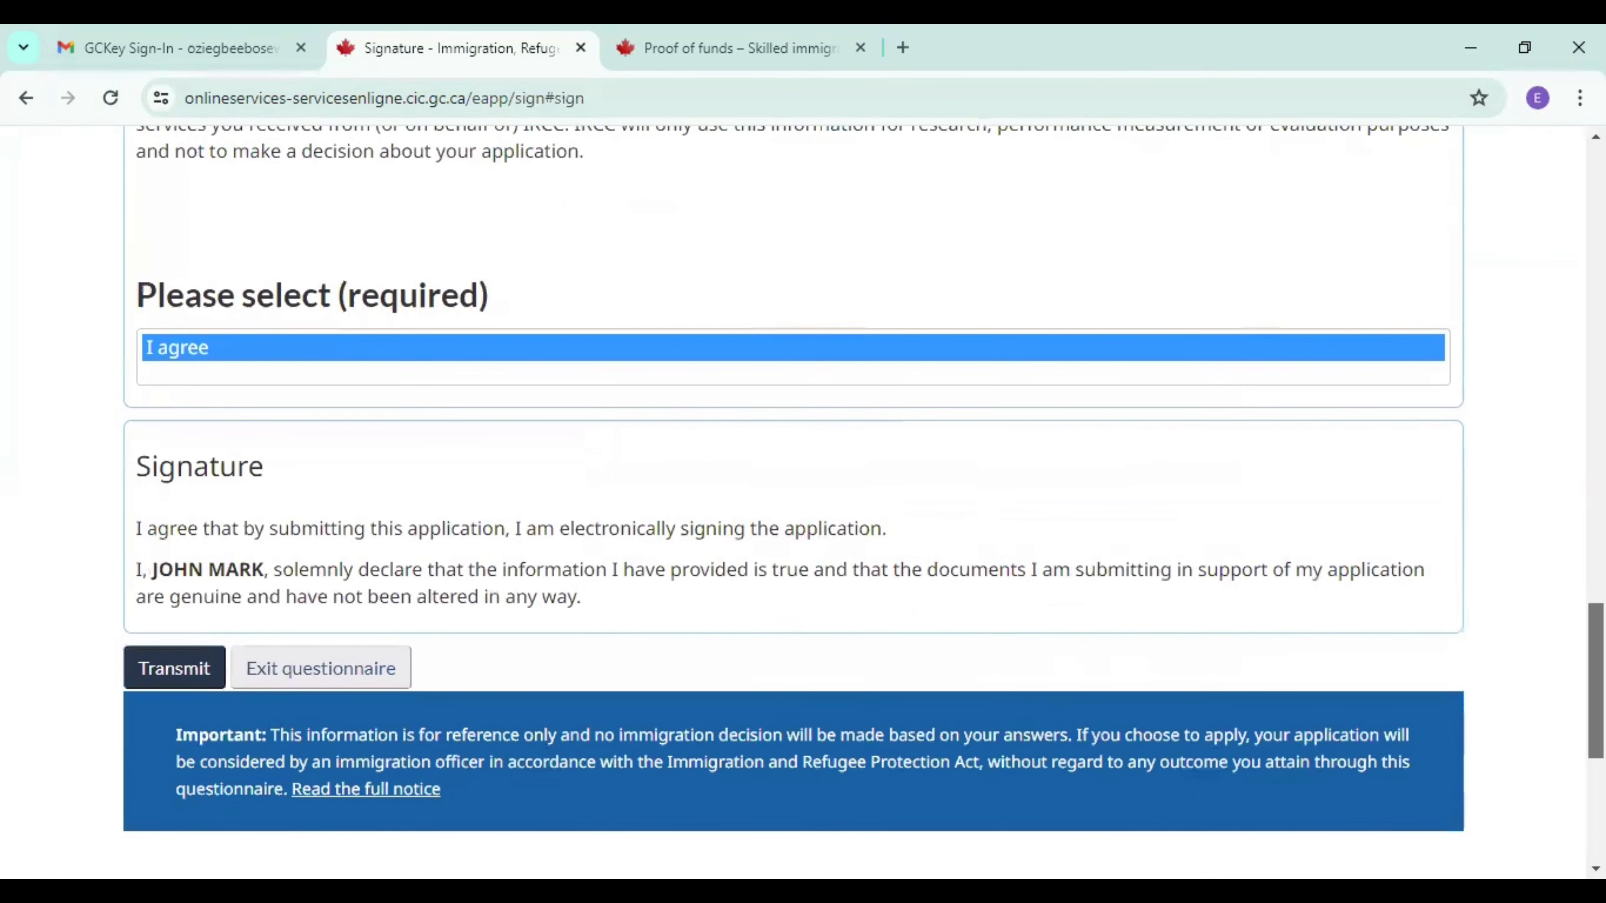
{"action": "scroll", "coordinate": [803, 506], "scroll_direction": "down", "scroll_amount": 1}
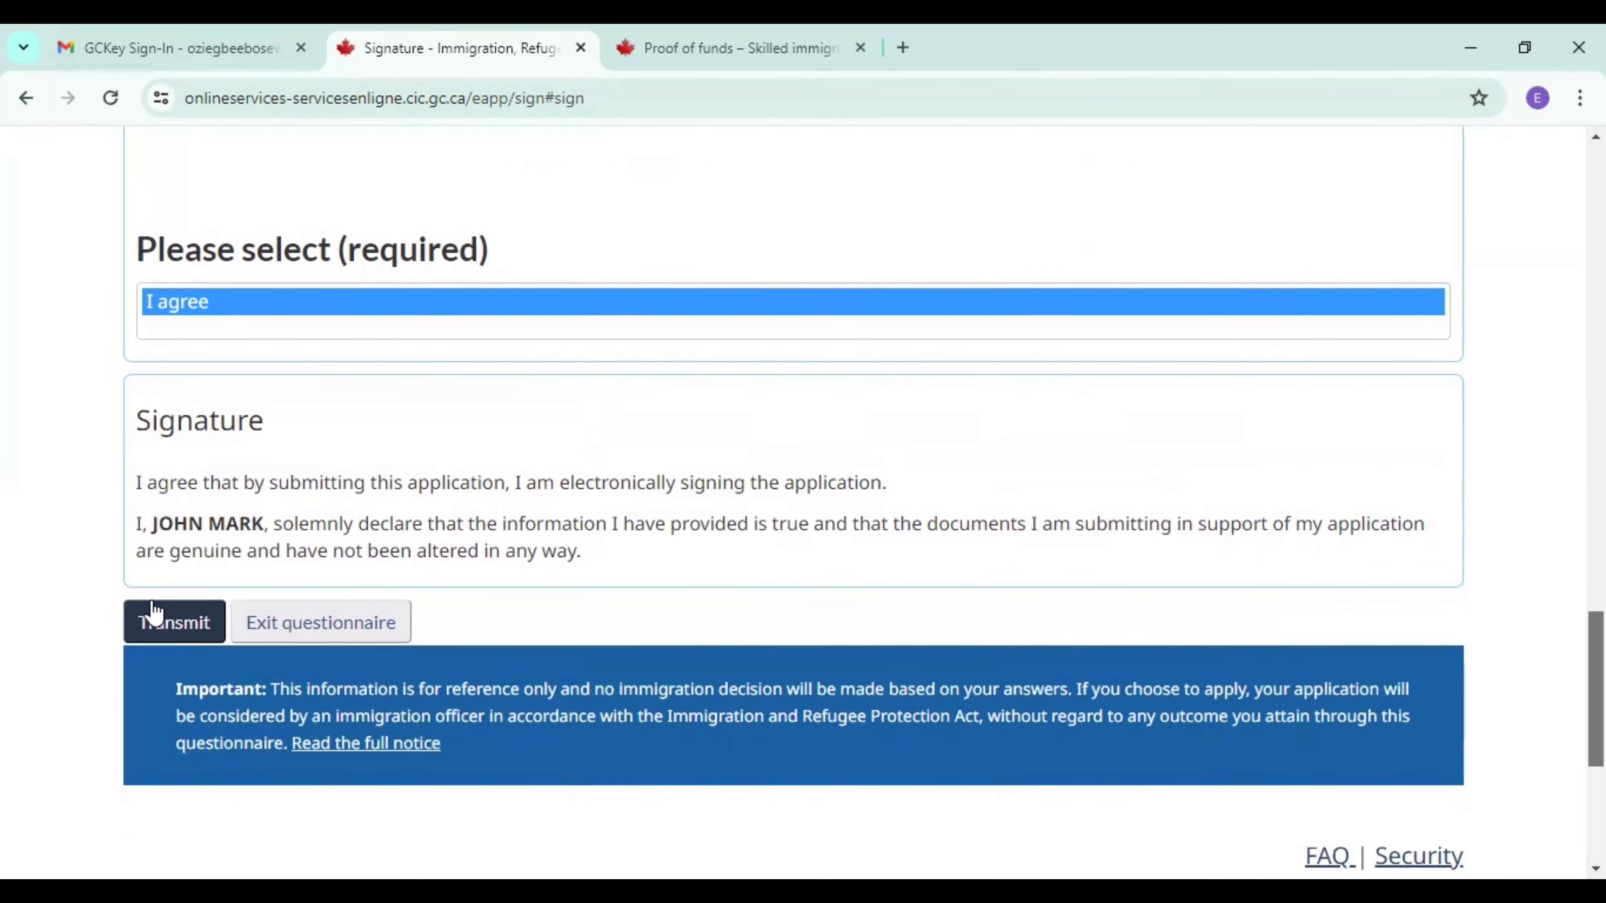